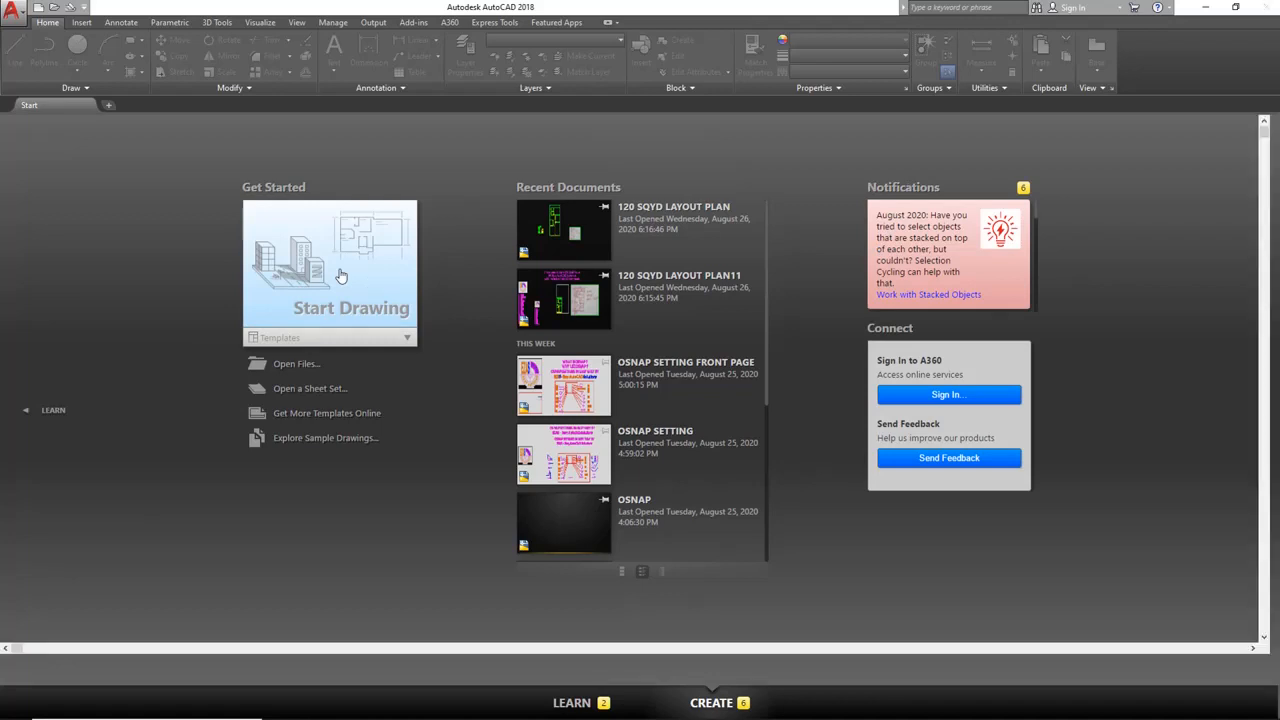
Create a new drawing and set its length units to Architectural.
{"action": "left_click", "coordinate": [340, 276]}
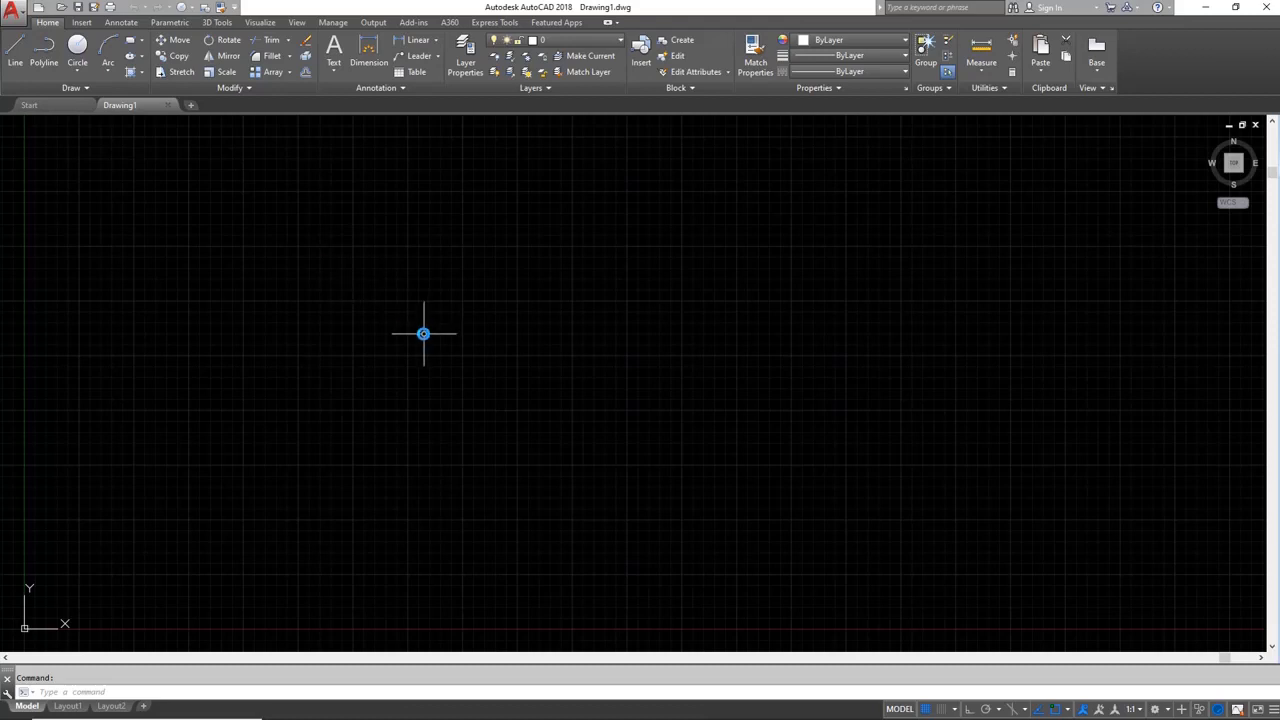
{"action": "type", "text": "unit"}
{"action": "key", "text": "Return"}
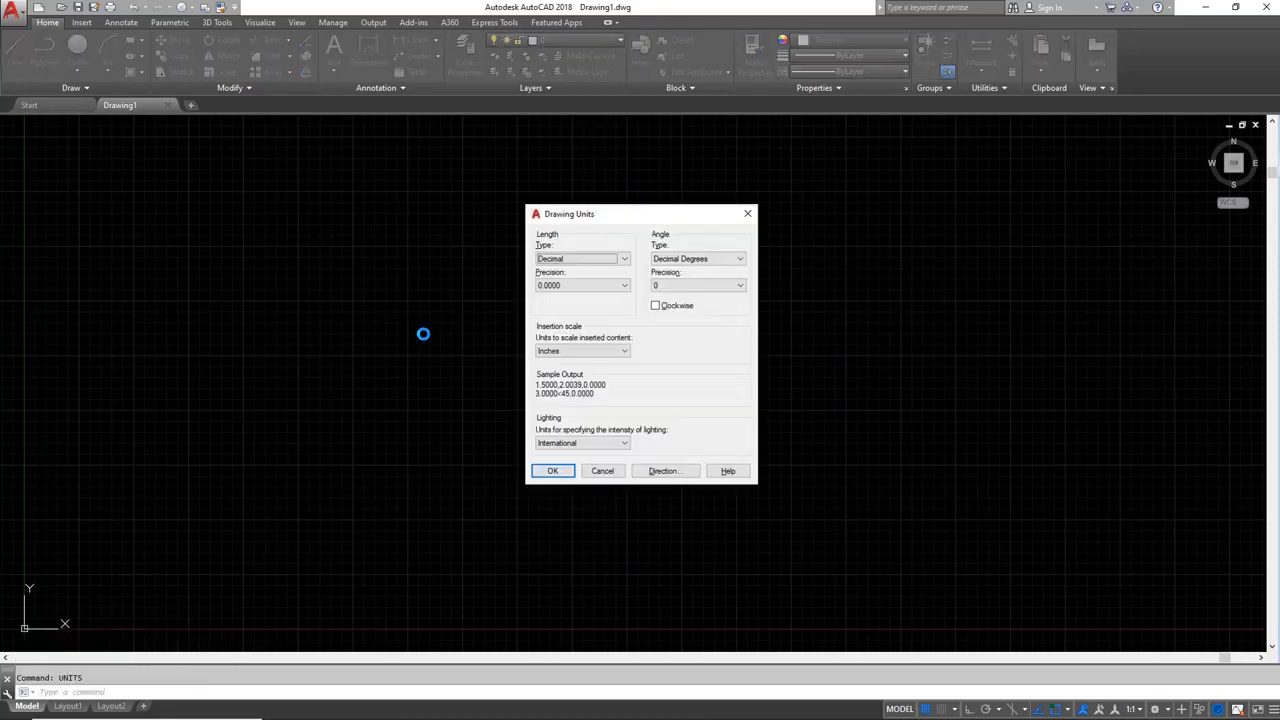
{"action": "left_click", "coordinate": [617, 260]}
{"action": "left_click", "coordinate": [608, 272]}
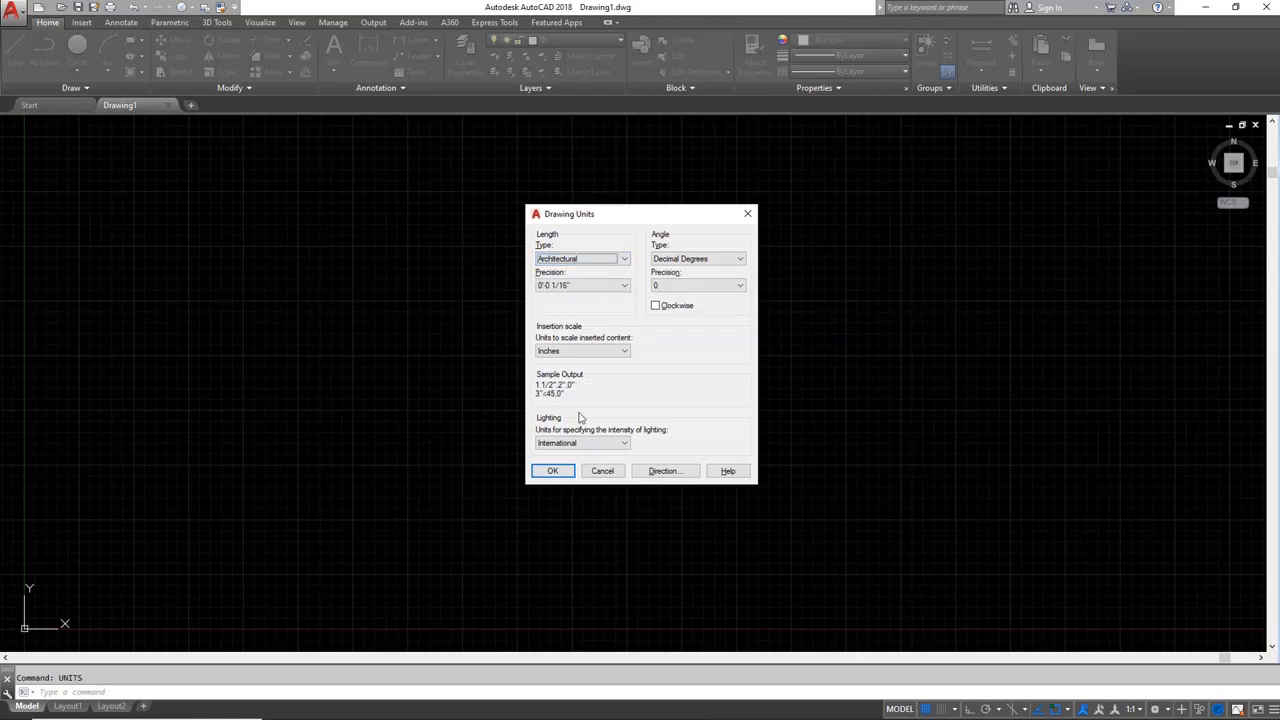
{"action": "left_click", "coordinate": [554, 471]}
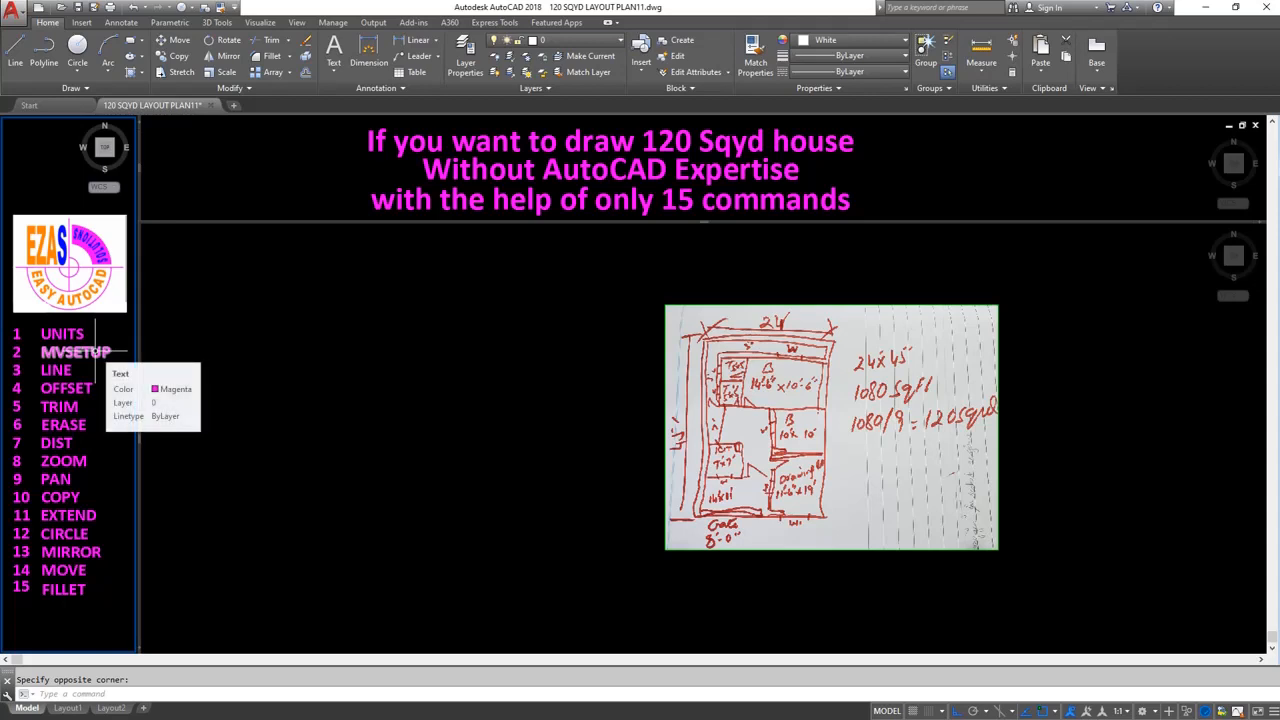
Run MVSETUP in the main viewport without enabling paper space and choose Architectural units.
{"action": "left_click", "coordinate": [345, 479]}
{"action": "type", "text": "M"}
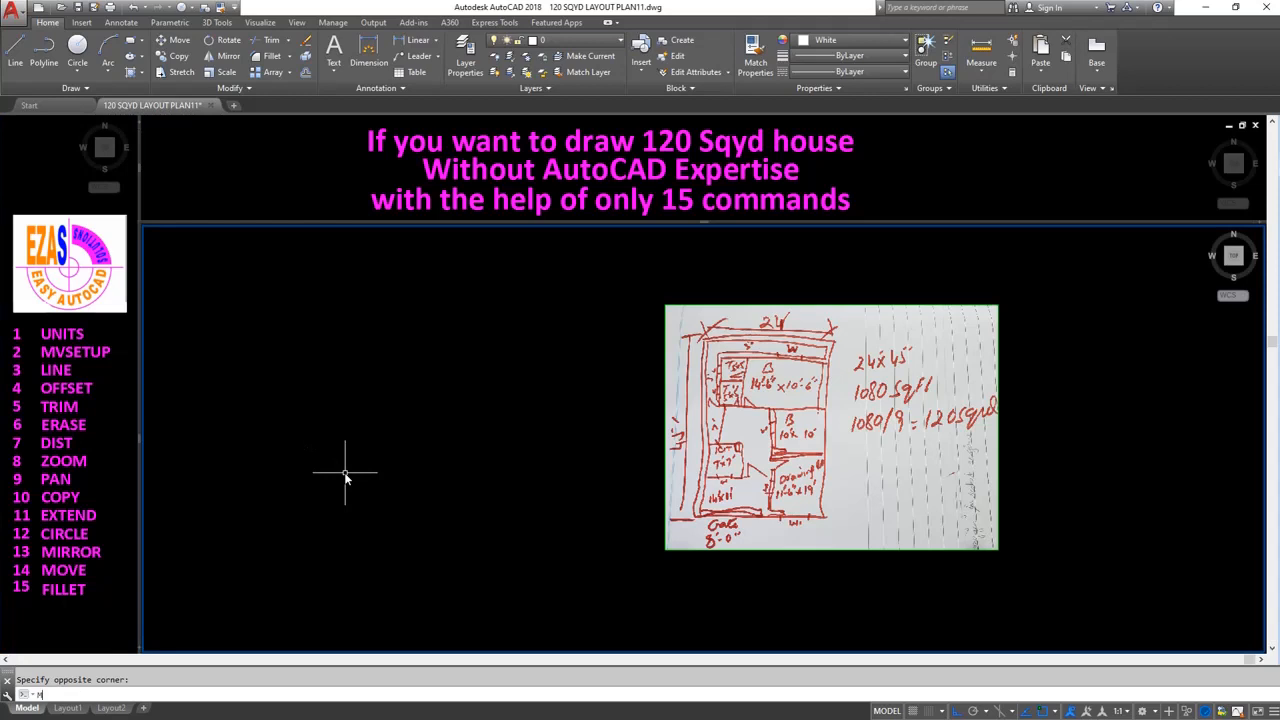
{"action": "type", "text": "VSETUP"}
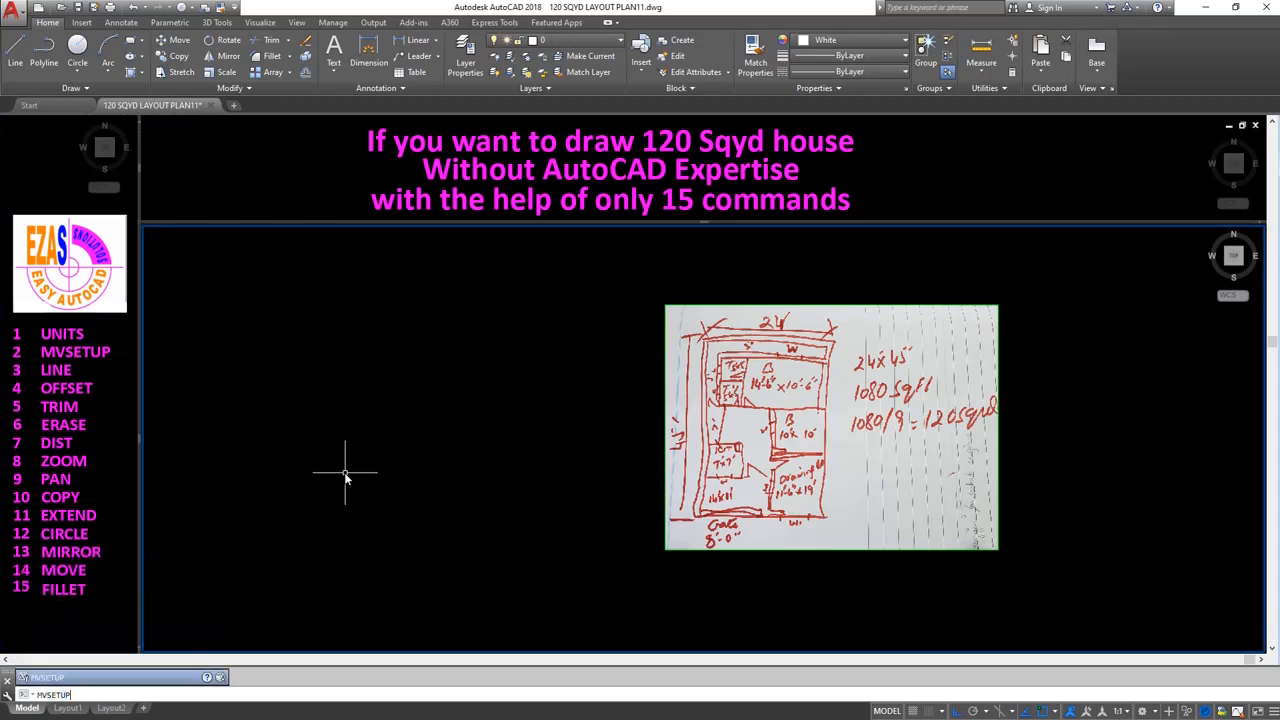
{"action": "key", "text": "Return"}
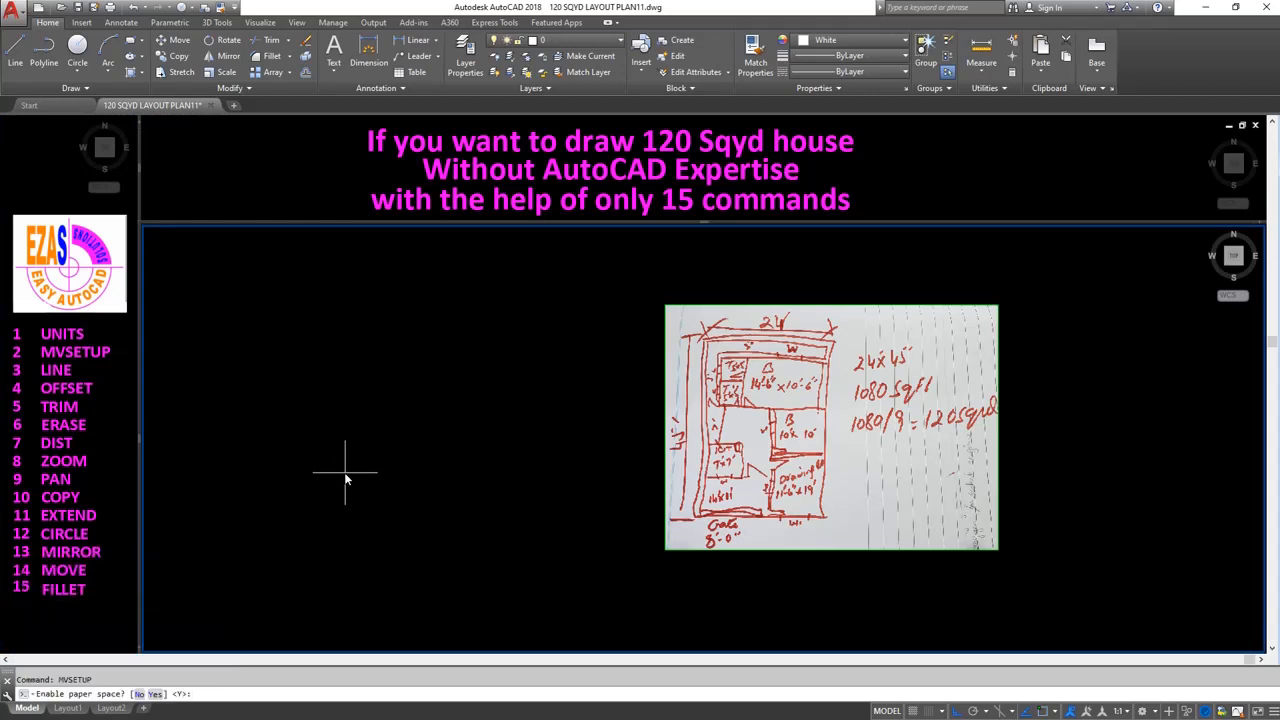
{"action": "type", "text": "N"}
{"action": "key", "text": "Return"}
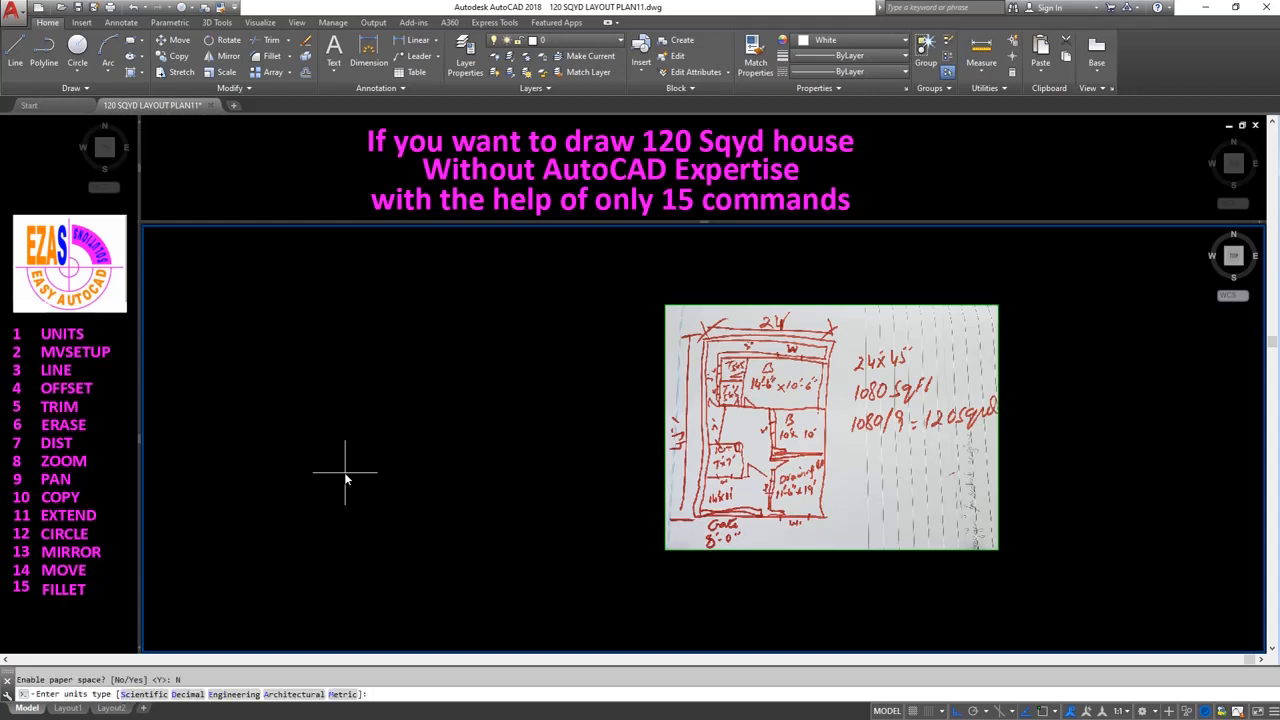
{"action": "type", "text": "A"}
{"action": "key", "text": "Return"}
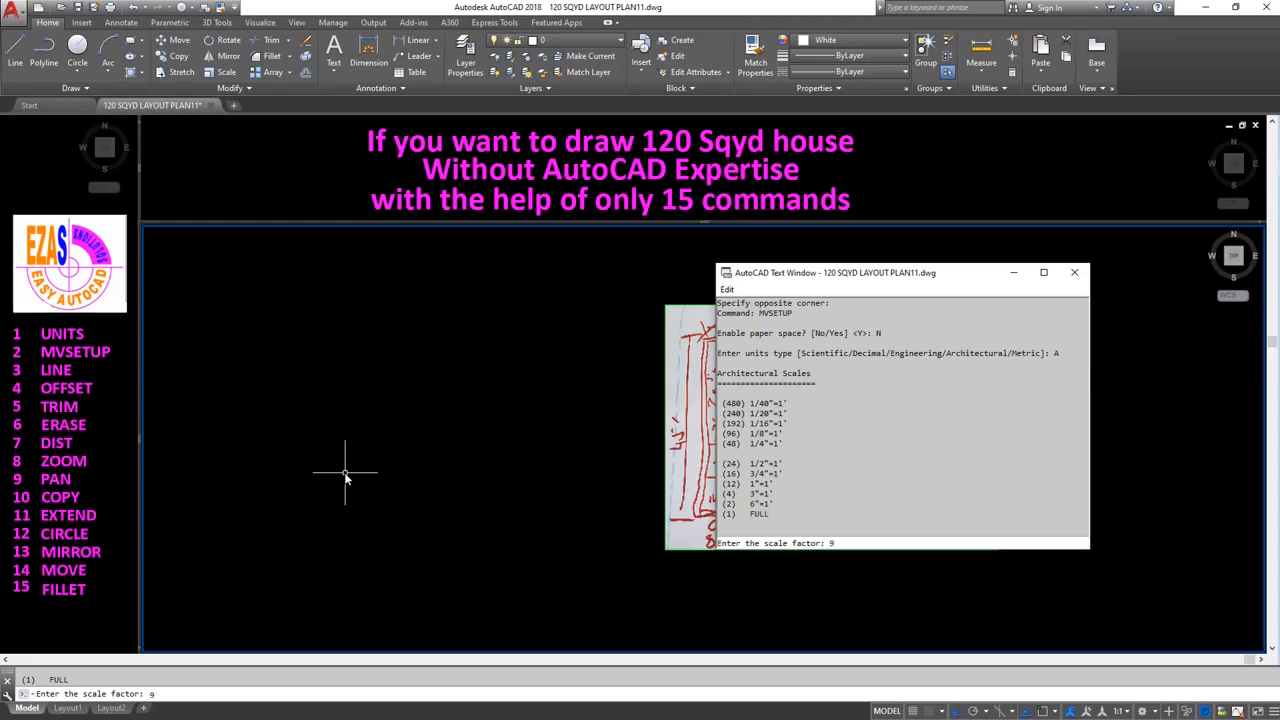
Set the MVSETUP scale factor to 96, with a paper width of 7 and height of 11.
{"action": "key", "text": "Return"}
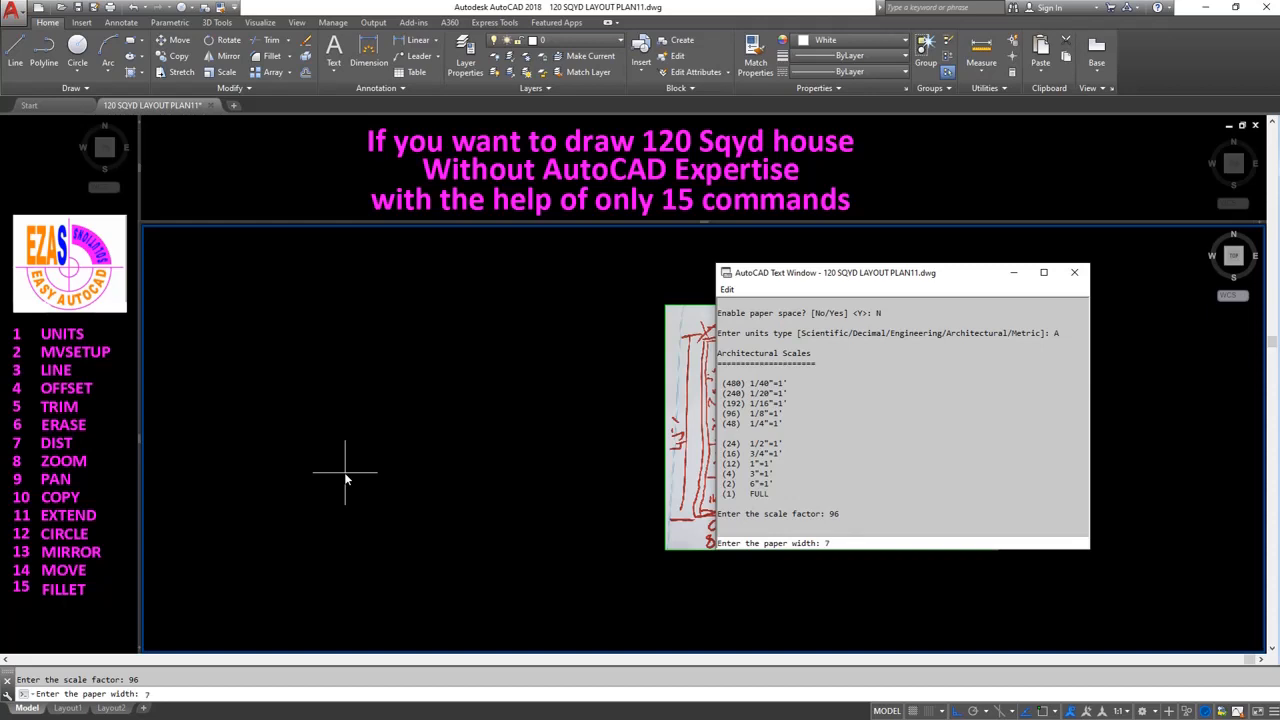
{"action": "type", "text": "7"}
{"action": "key", "text": "Return"}
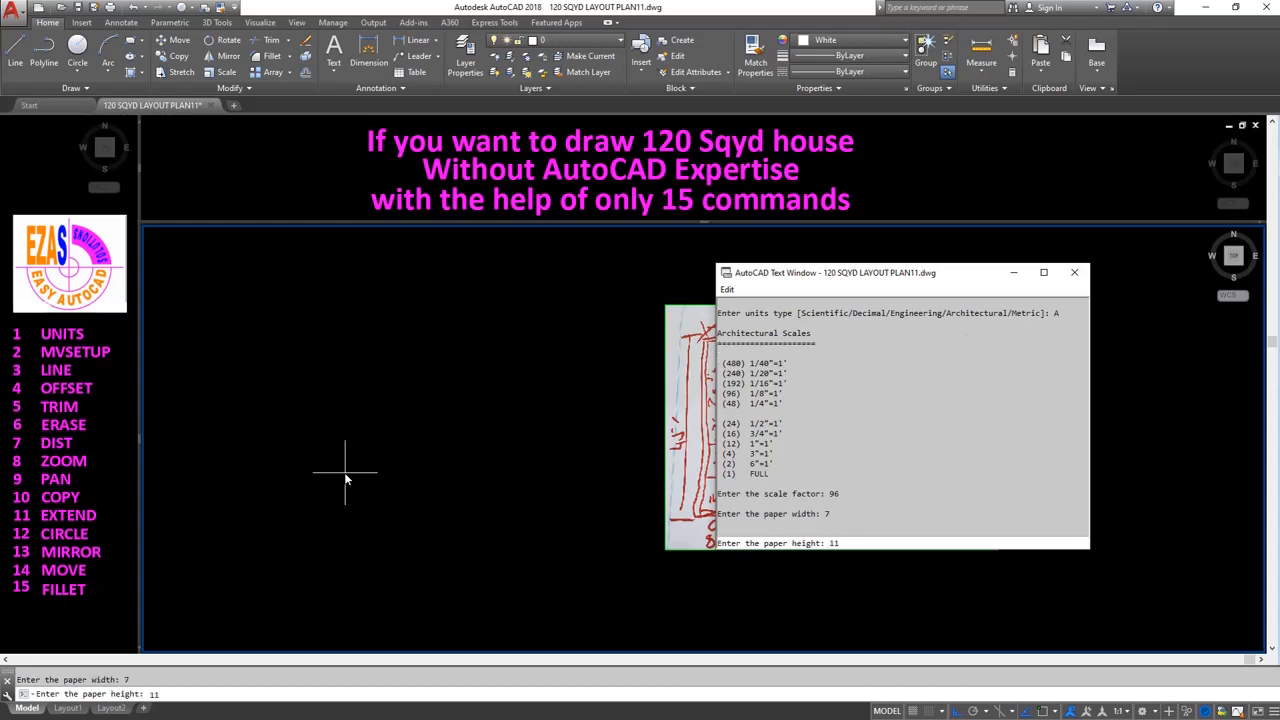
{"action": "type", "text": "11"}
{"action": "key", "text": "Return"}
Inside the sheet border, draw the plot outline's bottom line 24' long and its right line 45' upward.
{"action": "type", "text": "z"}
{"action": "key", "text": "Return"}
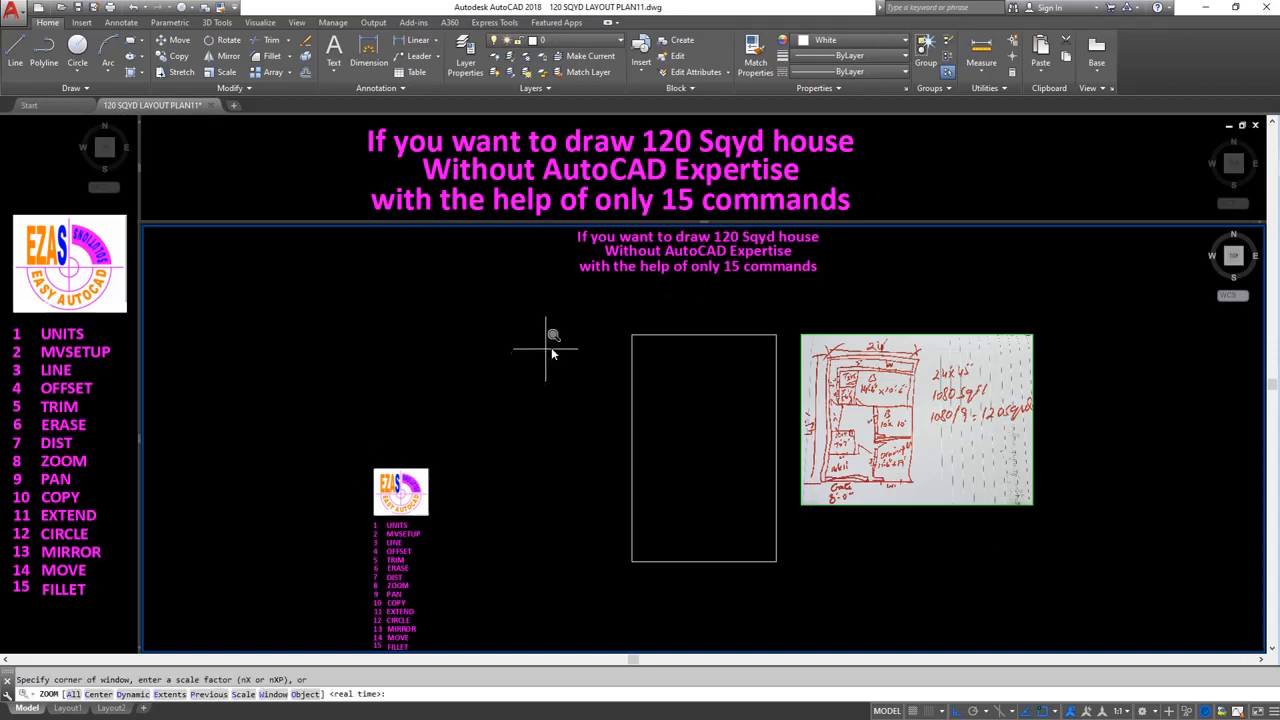
{"action": "left_click", "coordinate": [619, 318]}
{"action": "left_click", "coordinate": [940, 590]}
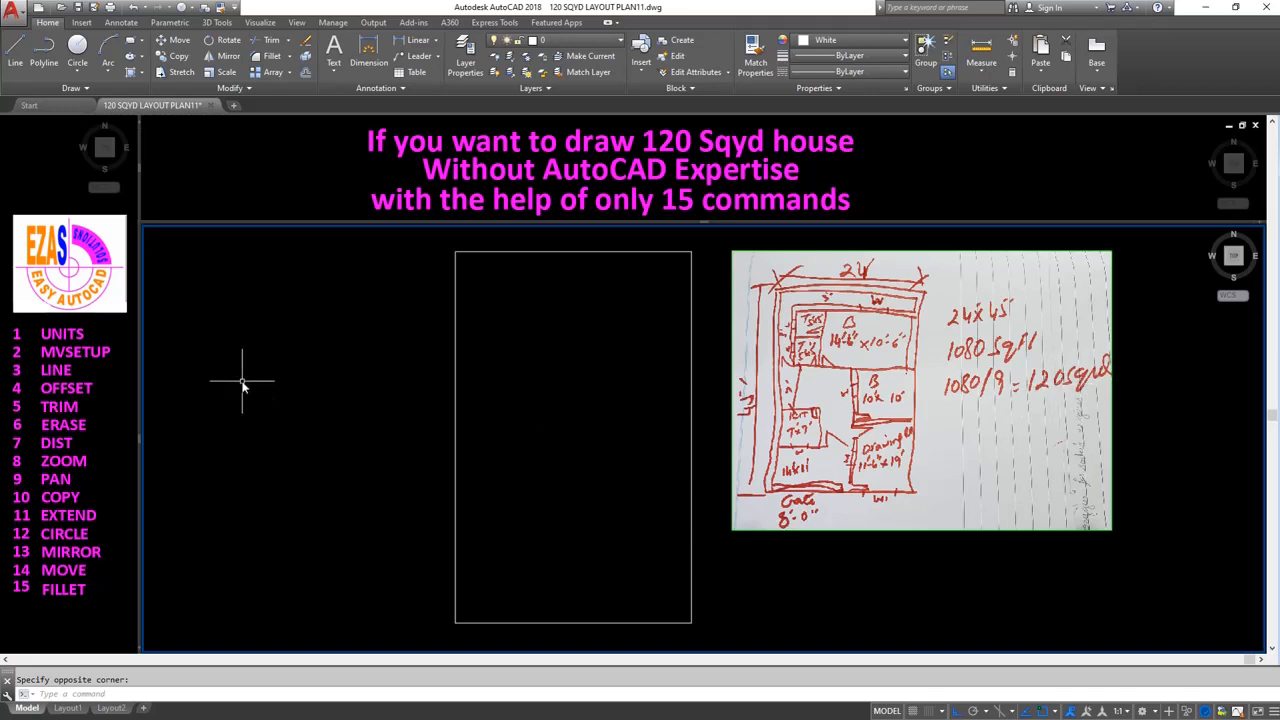
{"action": "left_click", "coordinate": [80, 380]}
{"action": "left_click", "coordinate": [491, 537]}
{"action": "type", "text": "line"}
{"action": "key", "text": "Return"}
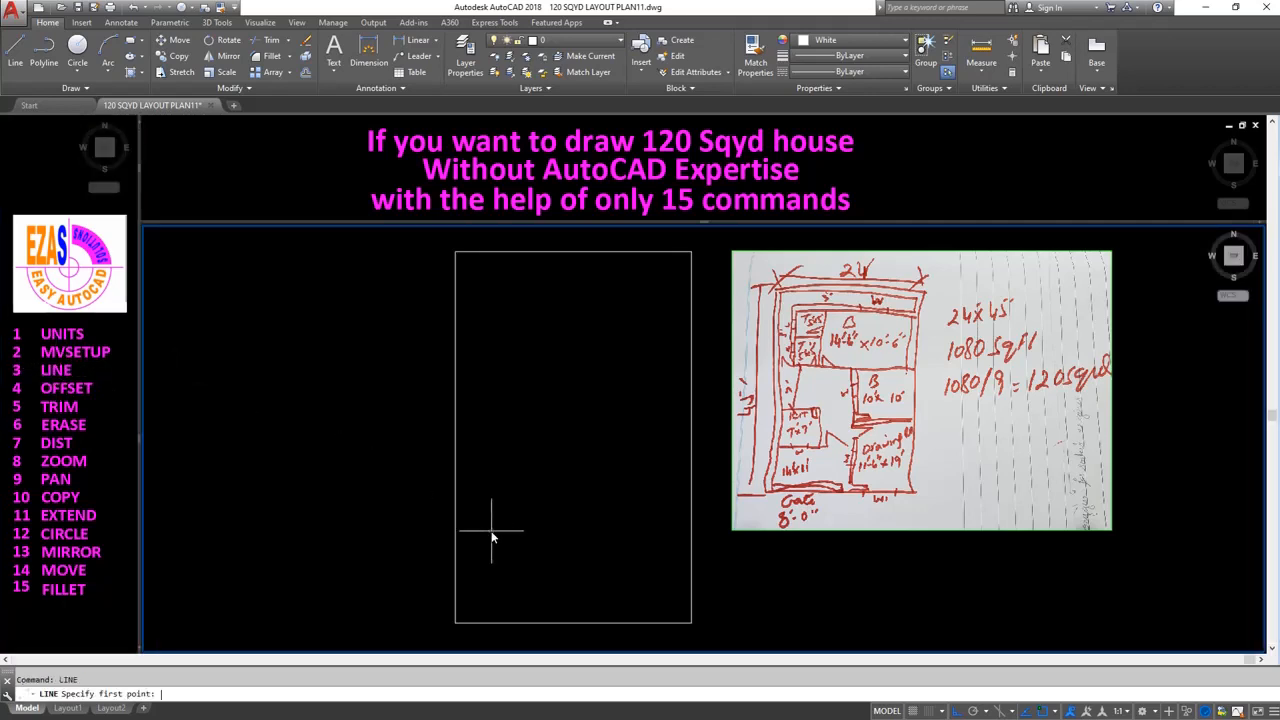
{"action": "left_click", "coordinate": [492, 588]}
{"action": "type", "text": "24'"}
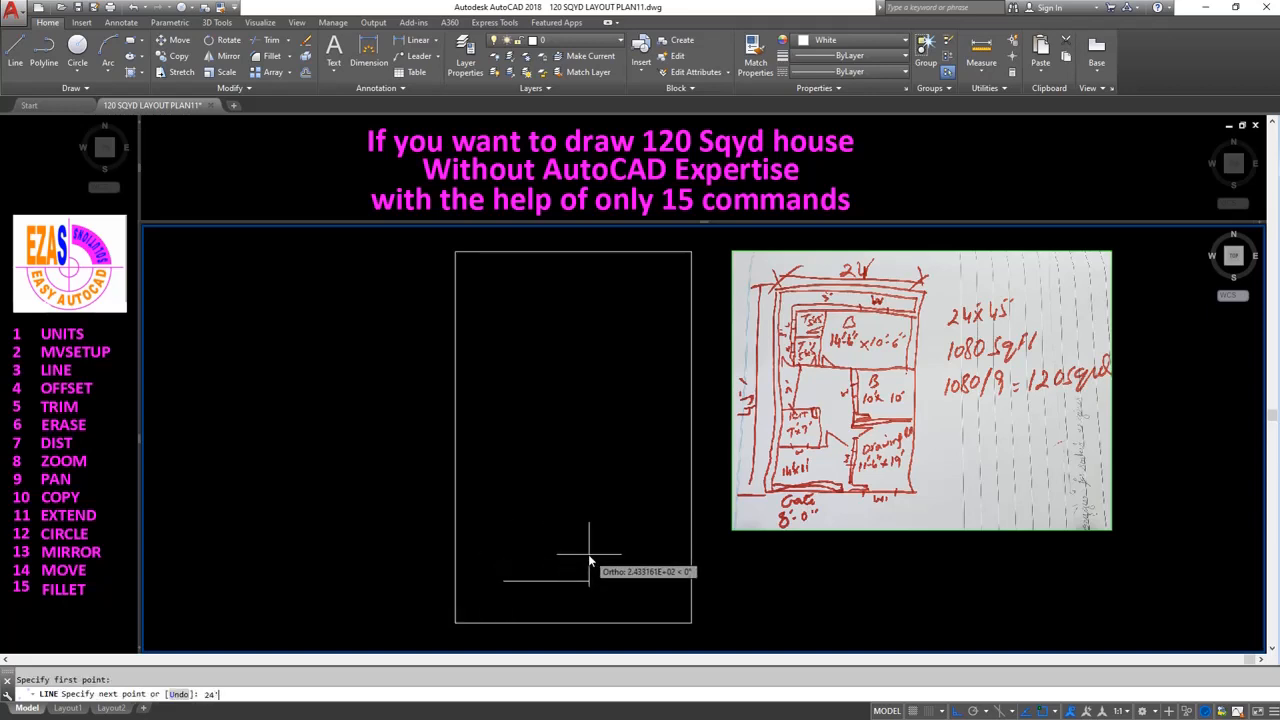
{"action": "key", "text": "Return"}
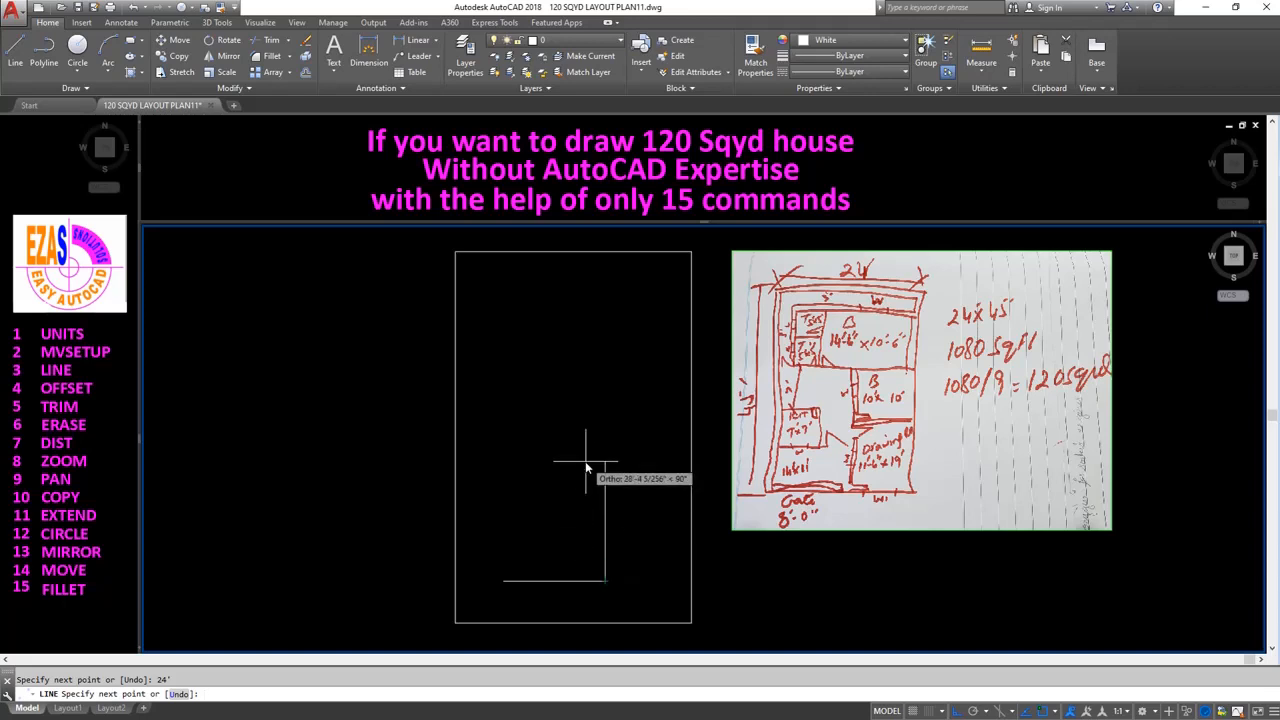
{"action": "type", "text": "45'"}
{"action": "key", "text": "Return"}
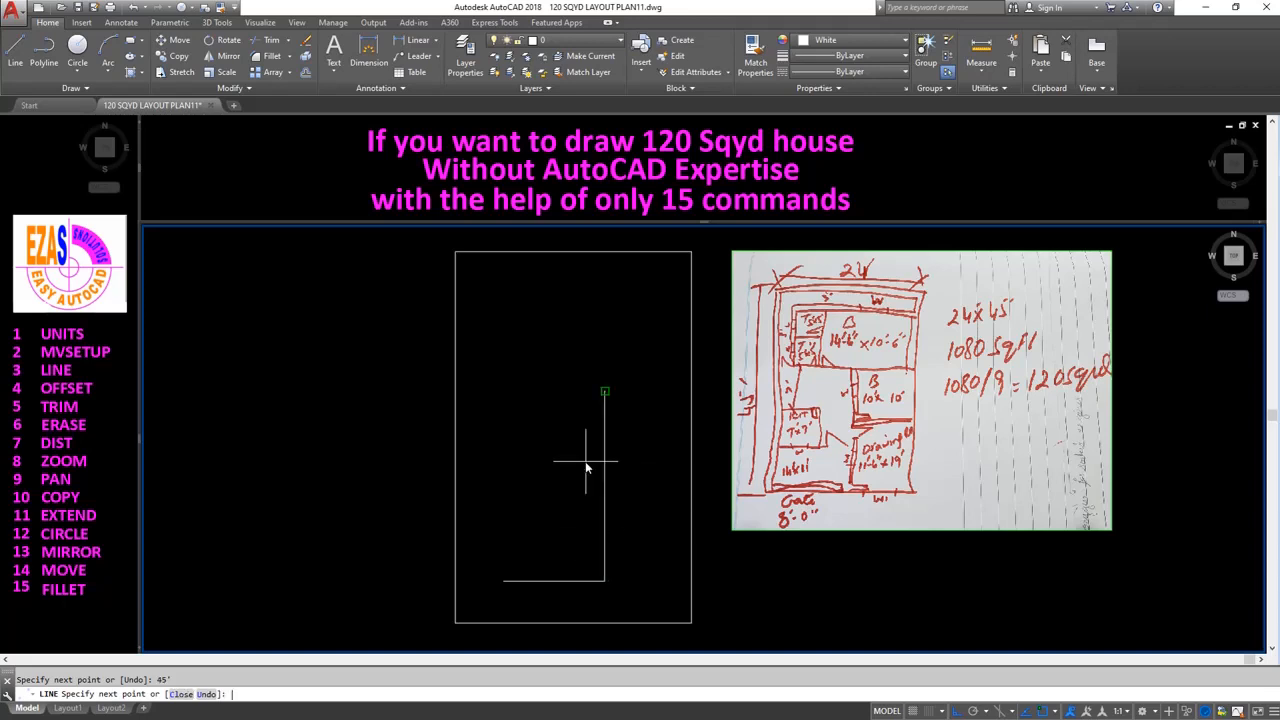
Complete the plot outline with a 24' top line and a 45' left line back to the start point.
{"action": "type", "text": "24'"}
{"action": "key", "text": "Return"}
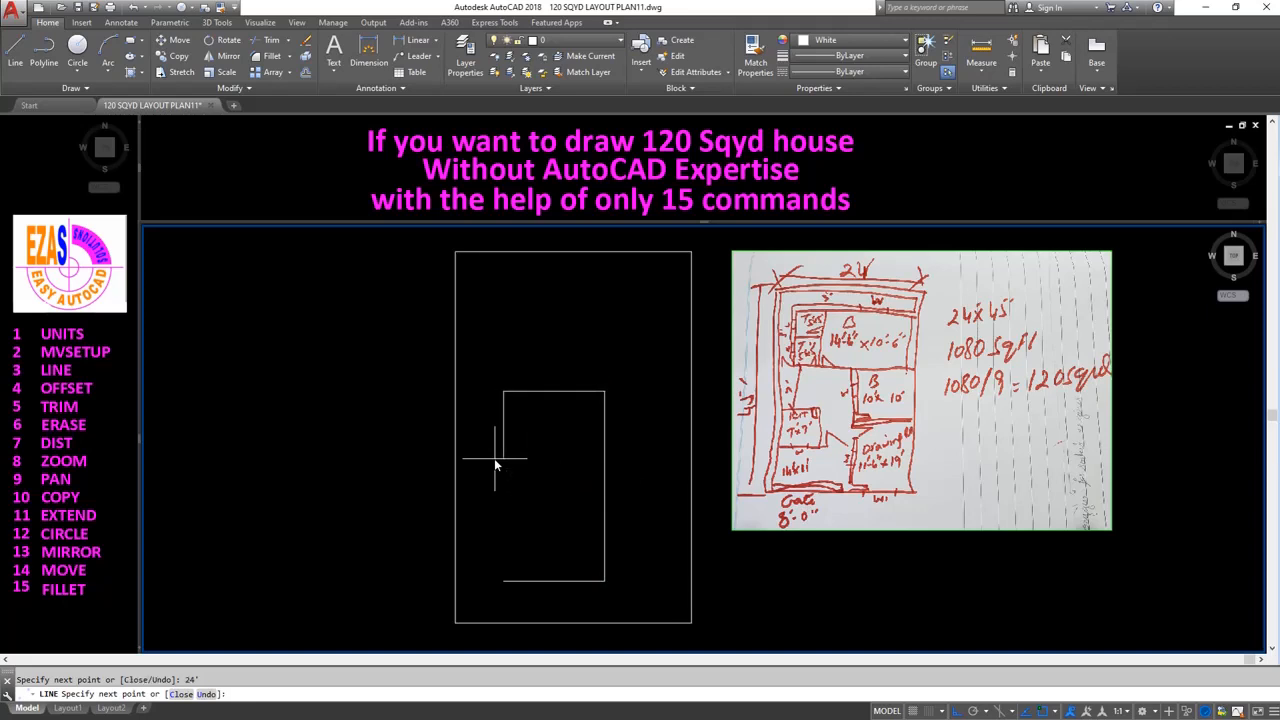
{"action": "type", "text": "45"}
{"action": "key", "text": "Return"}
{"action": "key", "text": "Return"}
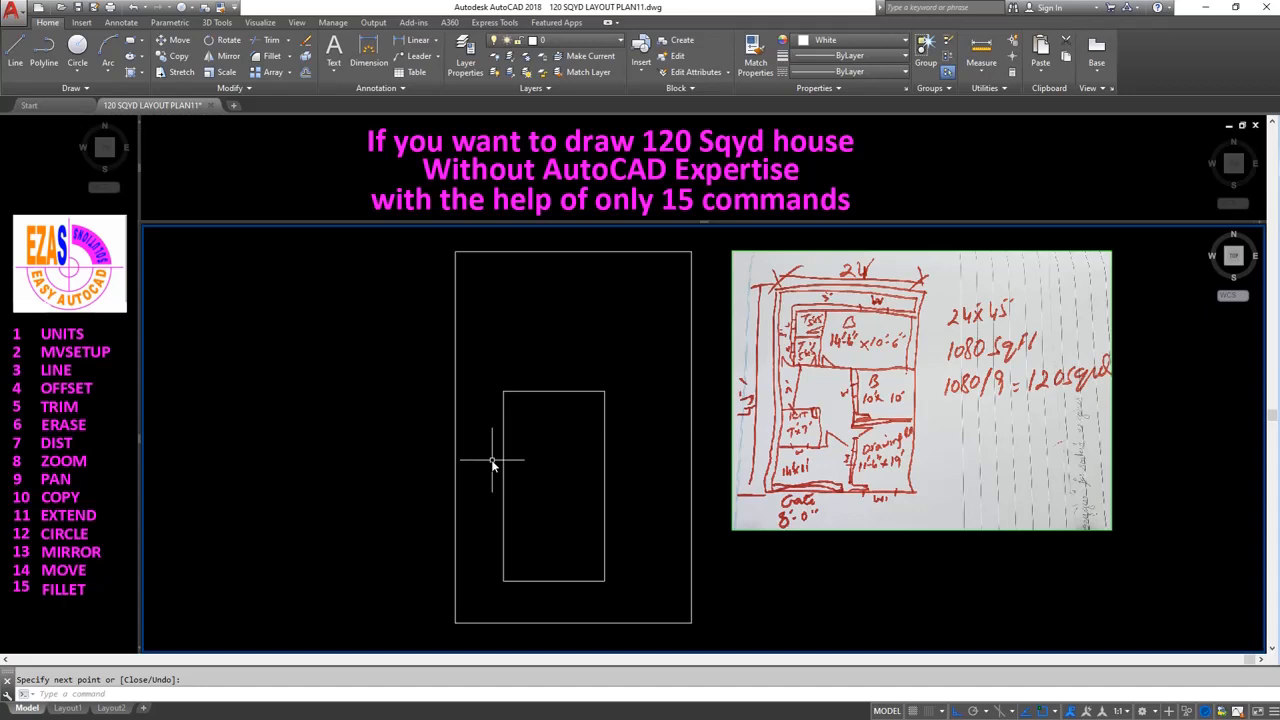
Zoom in on the 24' by 45' plot outline and pan so it sits beside the reference sketch.
{"action": "left_click", "coordinate": [100, 378]}
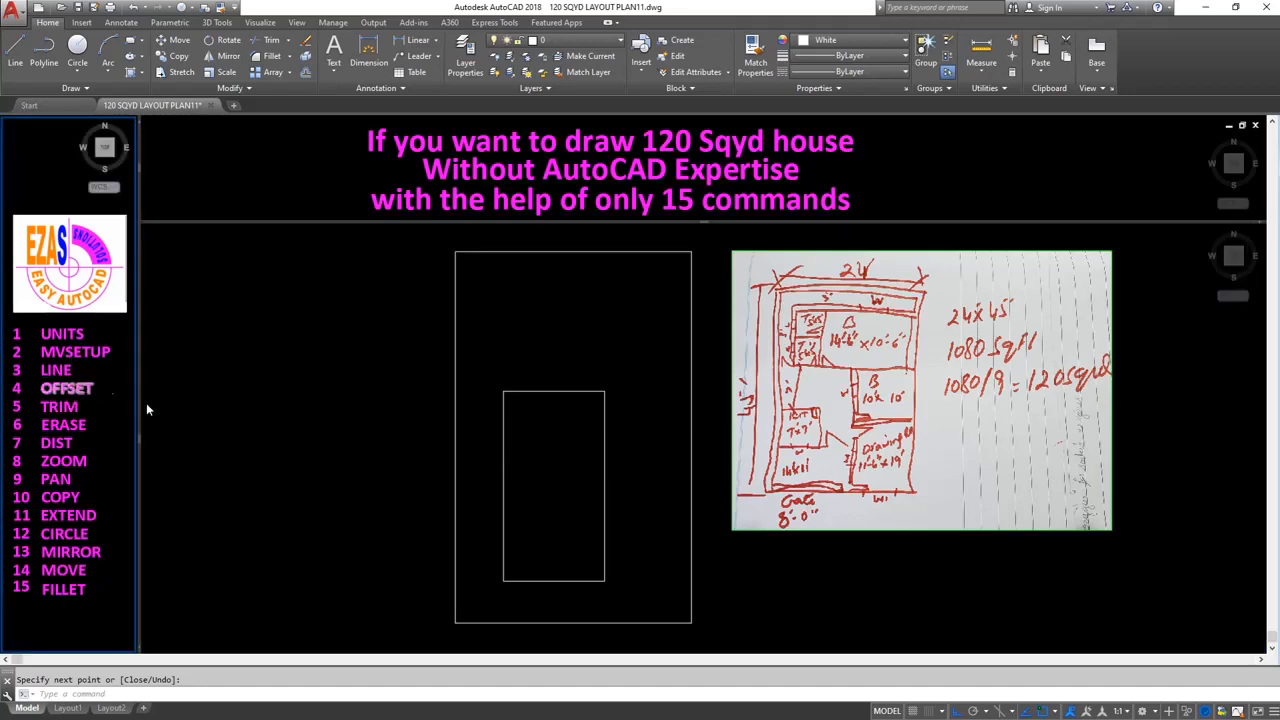
{"action": "left_click", "coordinate": [522, 424]}
{"action": "type", "text": "z"}
{"action": "key", "text": "Return"}
{"action": "left_click", "coordinate": [485, 382]}
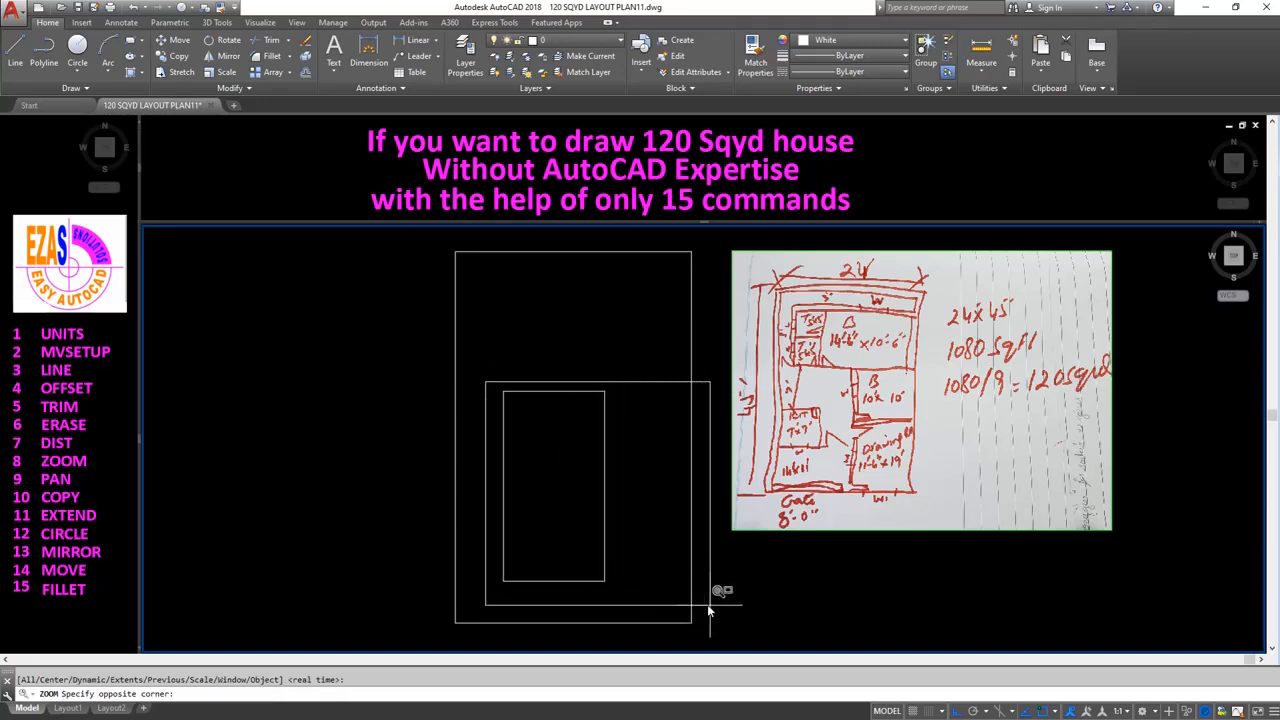
{"action": "left_click", "coordinate": [670, 606]}
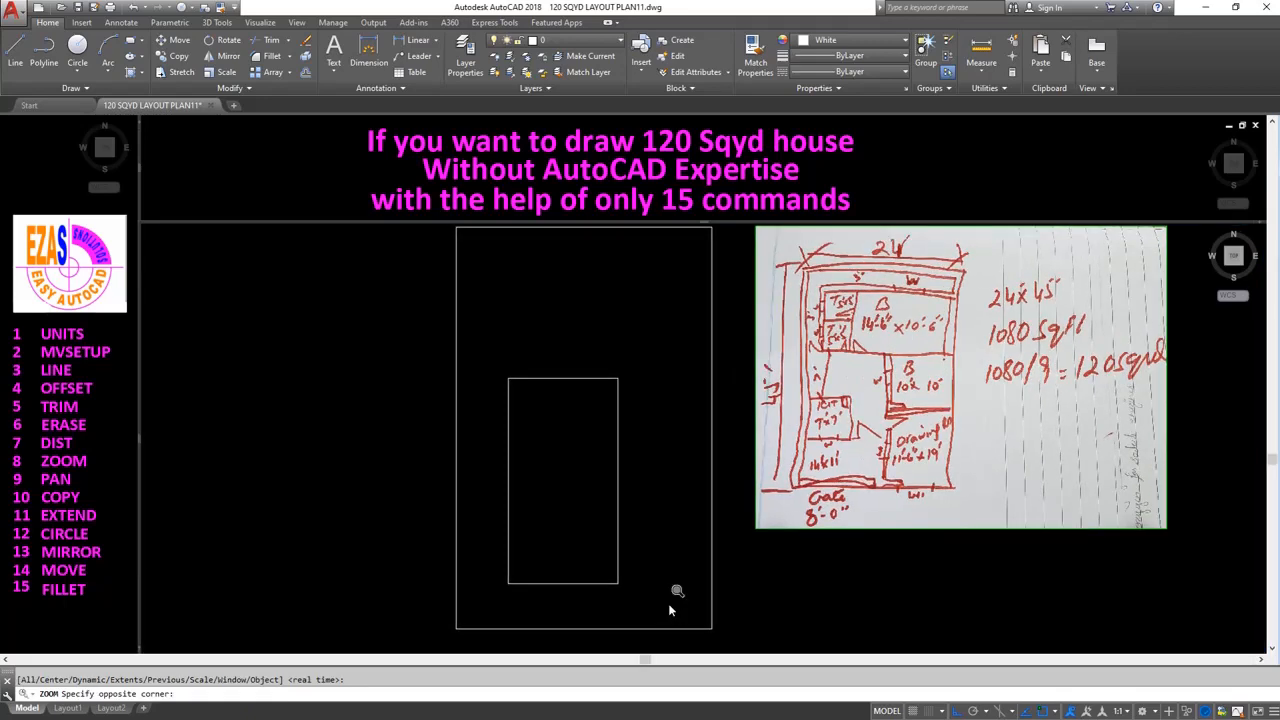
{"action": "middle_click_drag", "start_coordinate": [734, 442], "coordinate": [505, 465]}
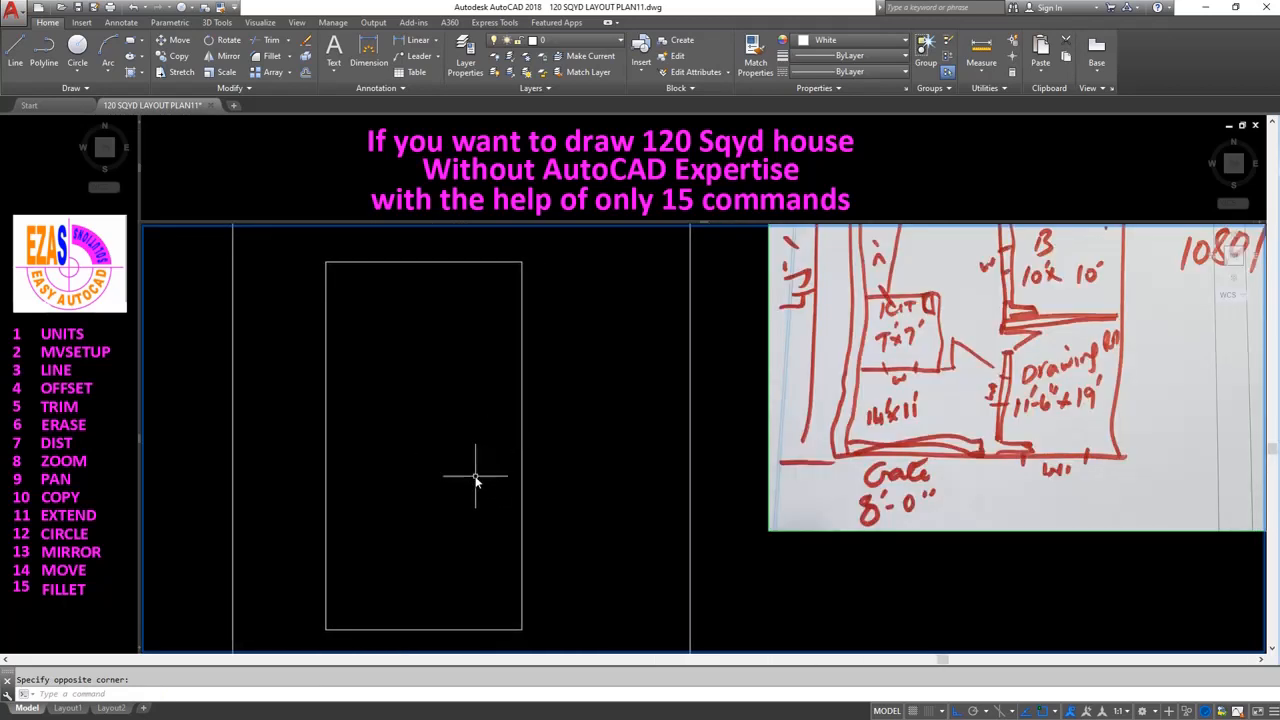
{"action": "type", "text": "p"}
{"action": "key", "text": "Return"}
{"action": "left_click_drag", "start_coordinate": [475, 477], "coordinate": [422, 489]}
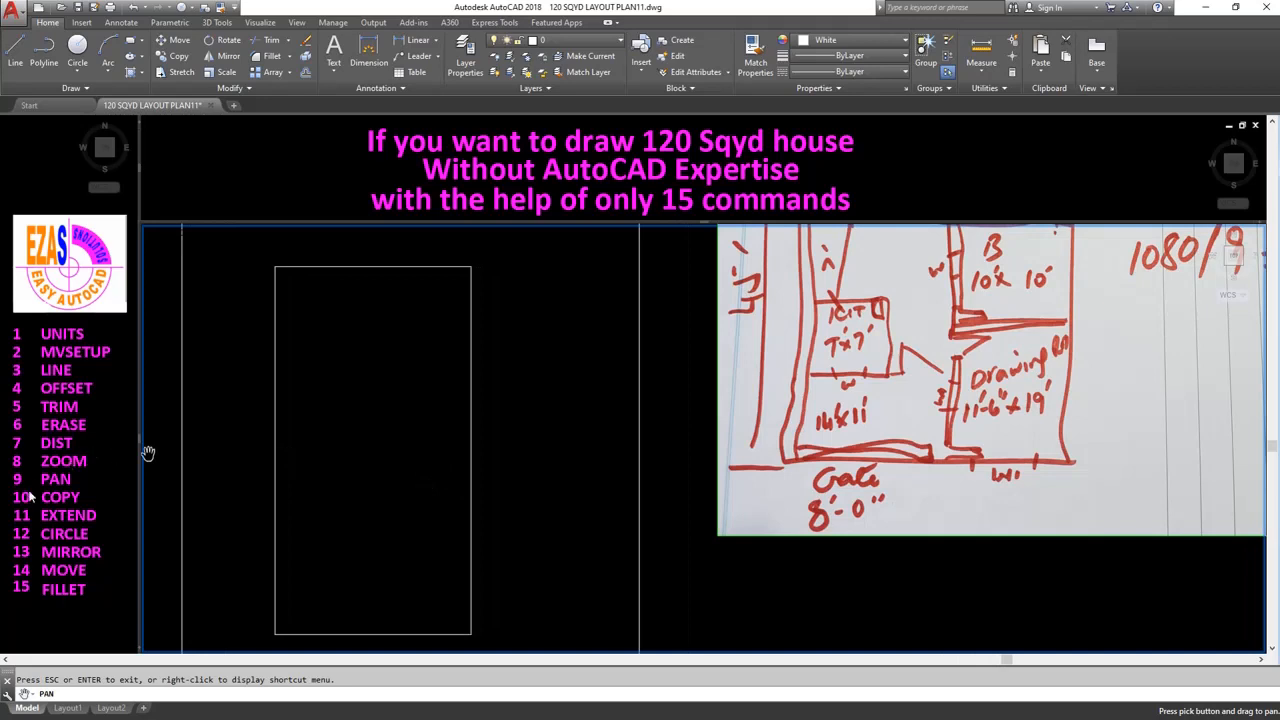
{"action": "key", "text": "Escape"}
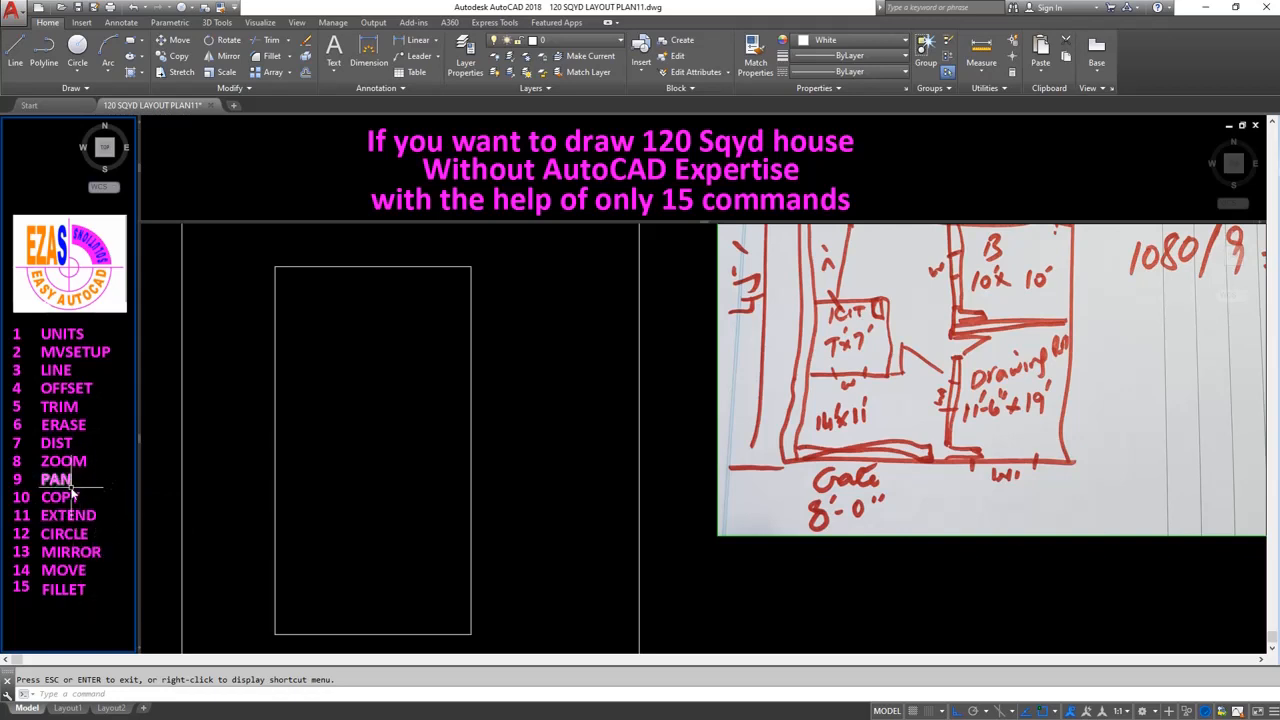
Move the reference sketch image straight down to bring its upper rooms level with the plot outline.
{"action": "left_click", "coordinate": [290, 468]}
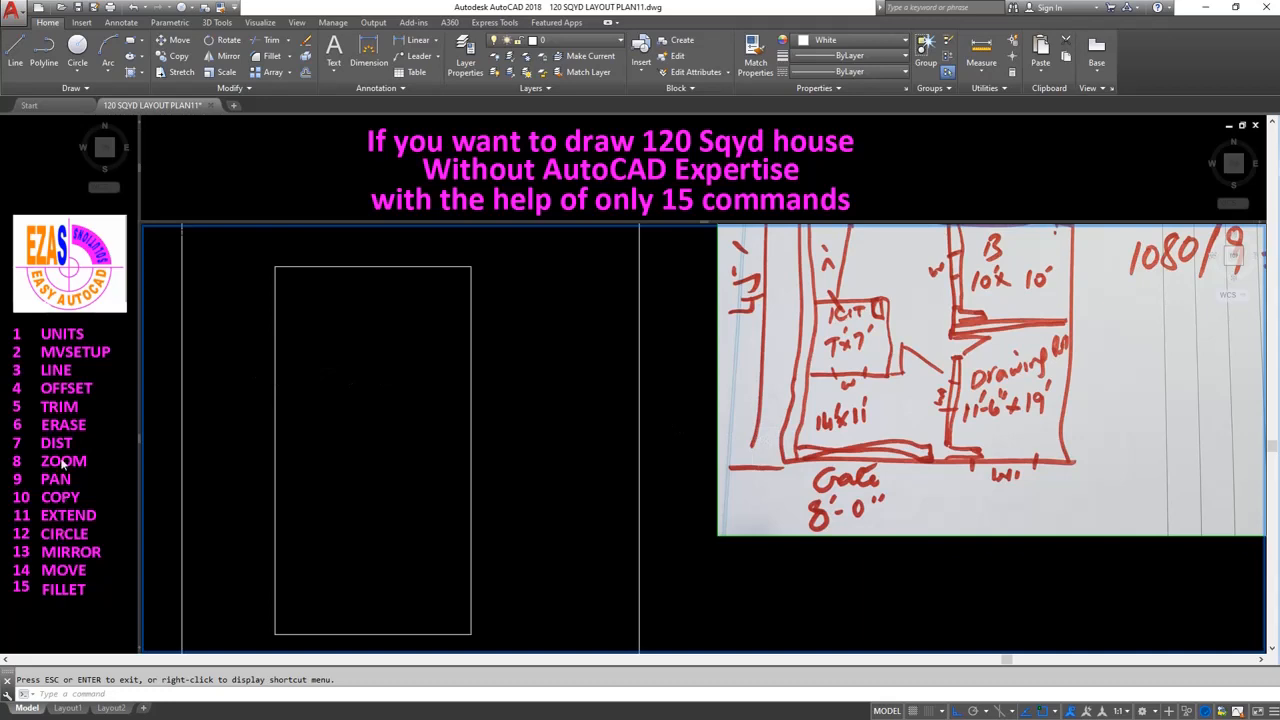
{"action": "left_click", "coordinate": [86, 574]}
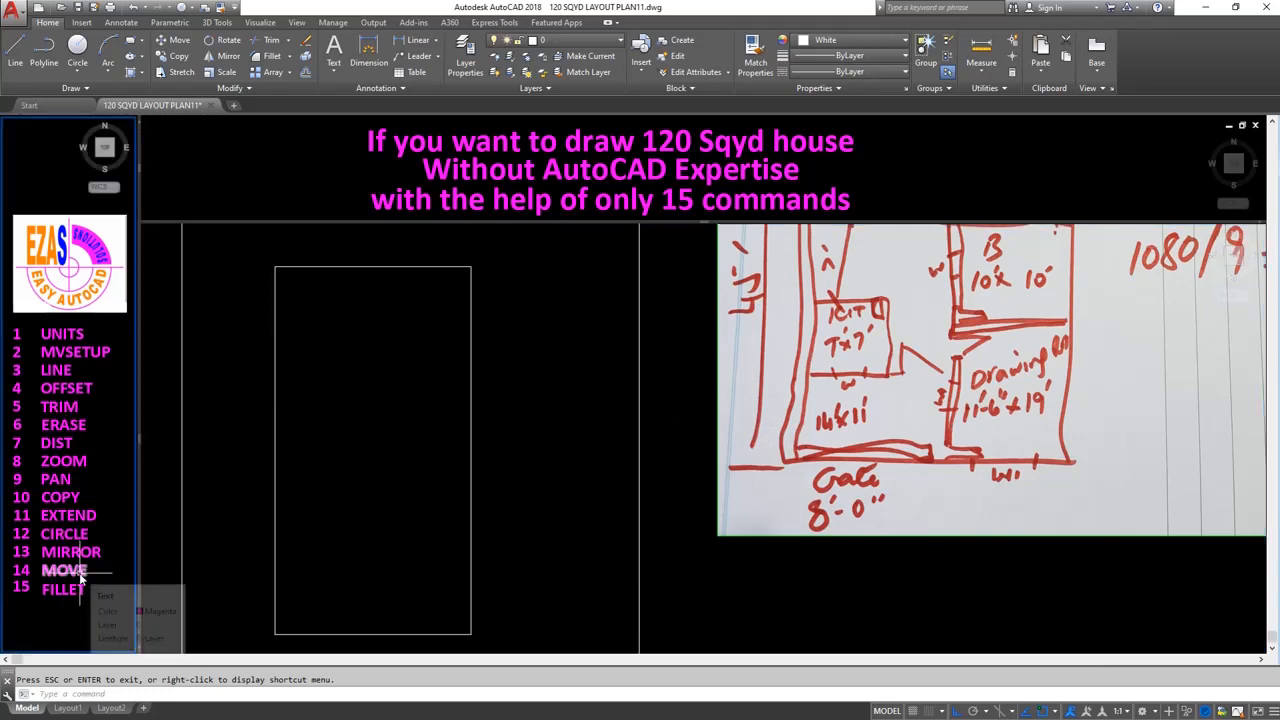
{"action": "left_click", "coordinate": [809, 579]}
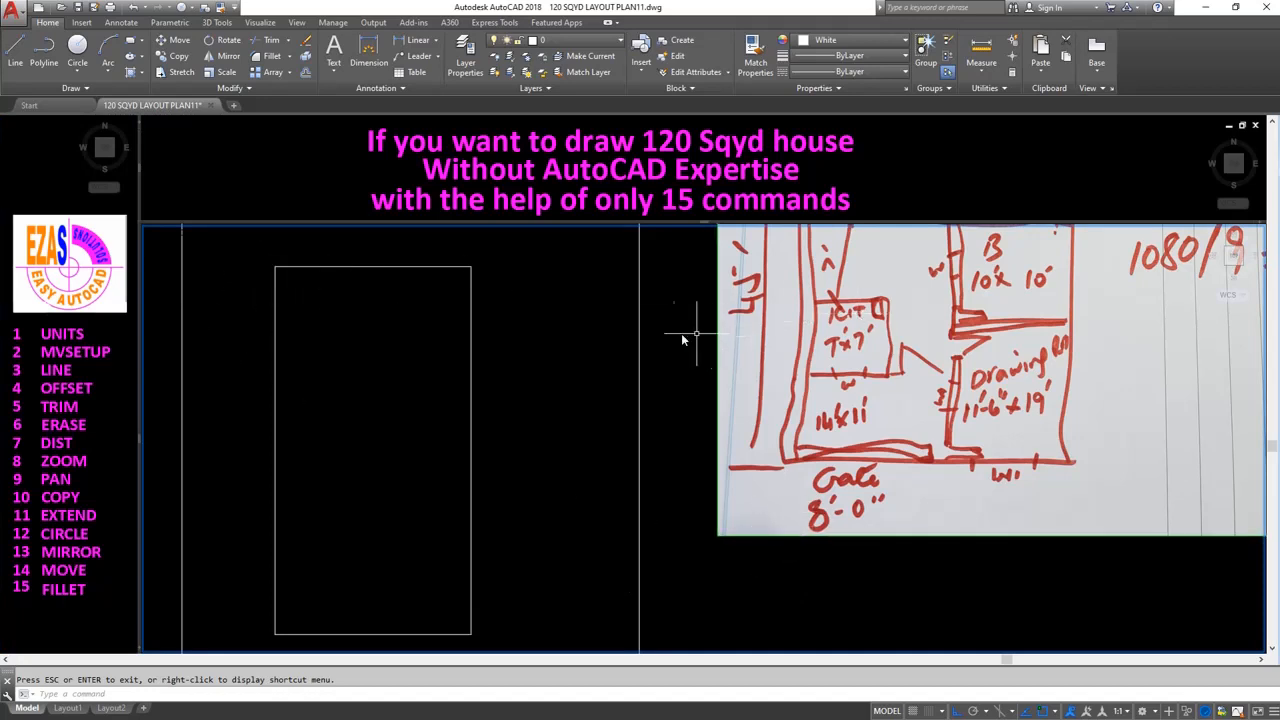
{"action": "type", "text": "m"}
{"action": "key", "text": "Return"}
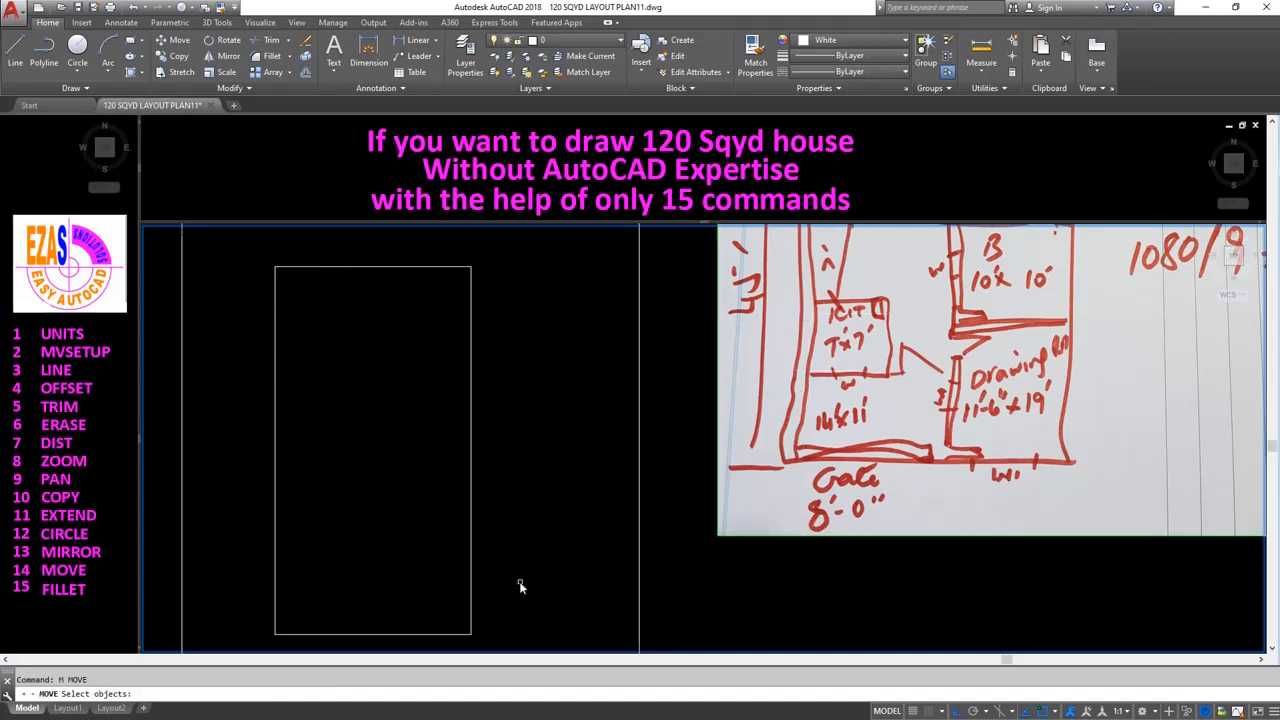
{"action": "left_click", "coordinate": [903, 536]}
{"action": "key", "text": "Return"}
{"action": "left_click", "coordinate": [553, 264]}
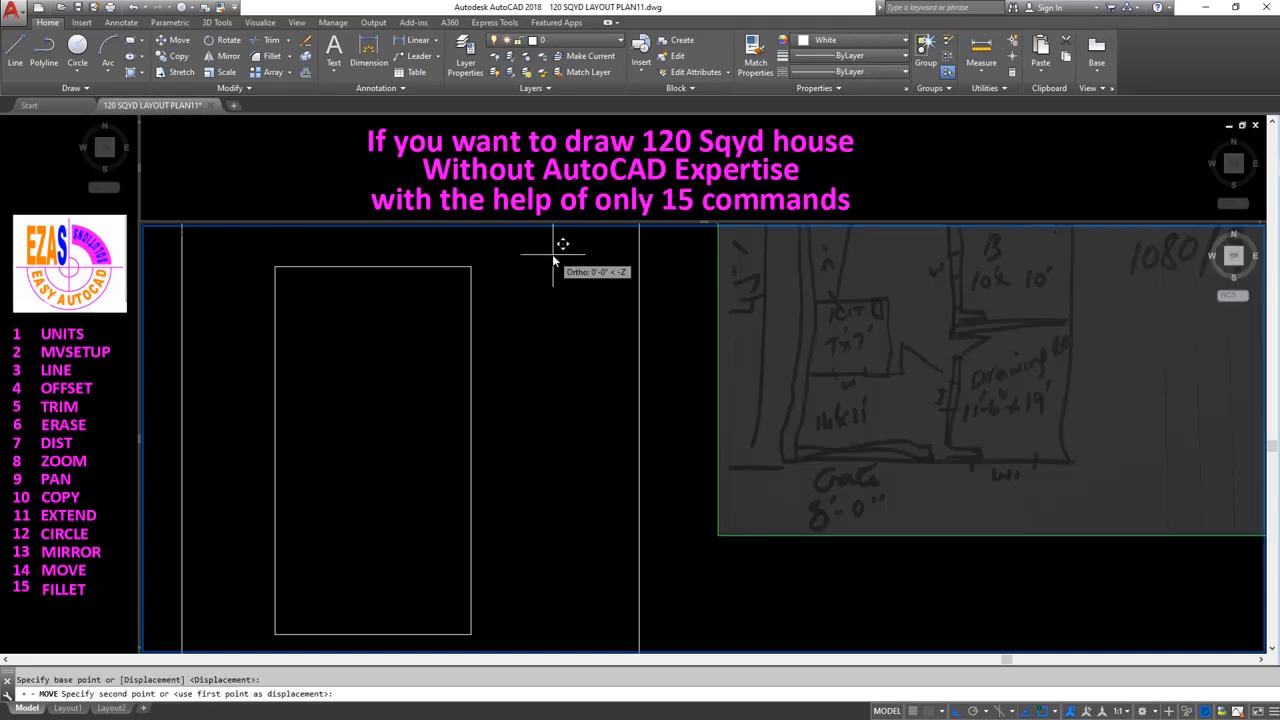
{"action": "left_click", "coordinate": [530, 372]}
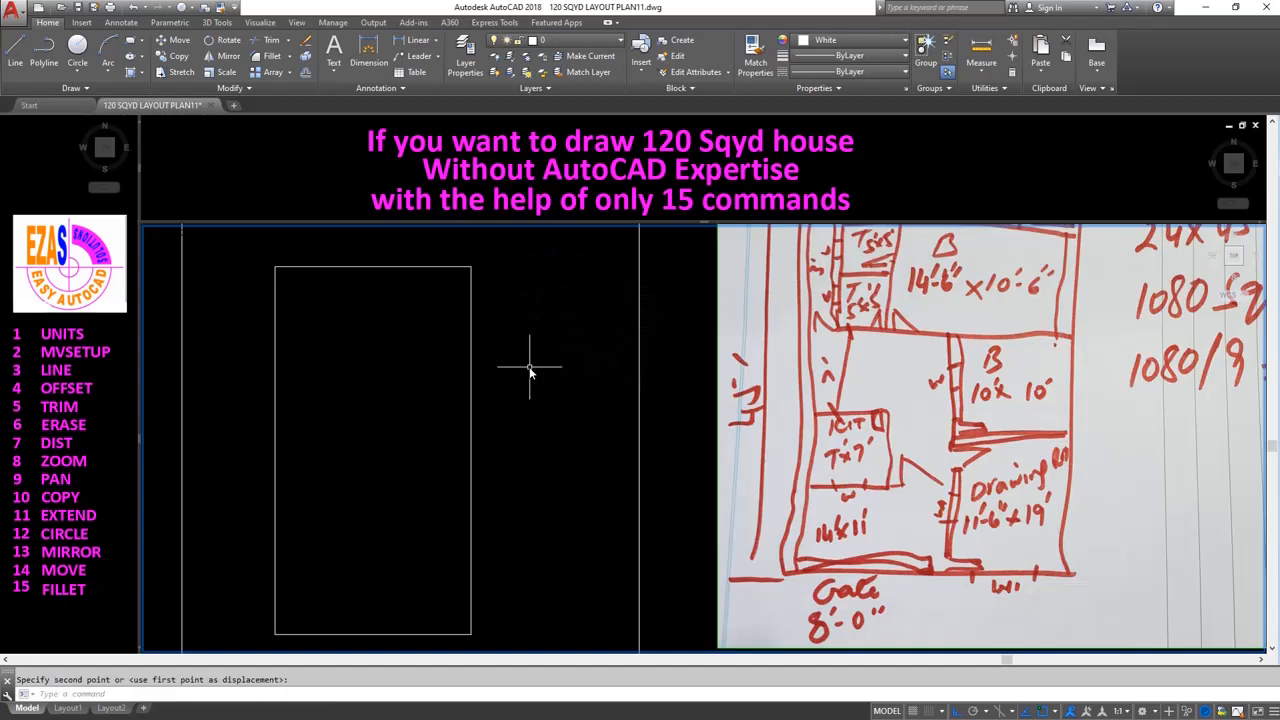
Move the reference sketch image a further 59 inches or so straight down, to about the plot outline's level.
{"action": "key", "text": "Return"}
{"action": "left_click", "coordinate": [720, 393]}
{"action": "key", "text": "Return"}
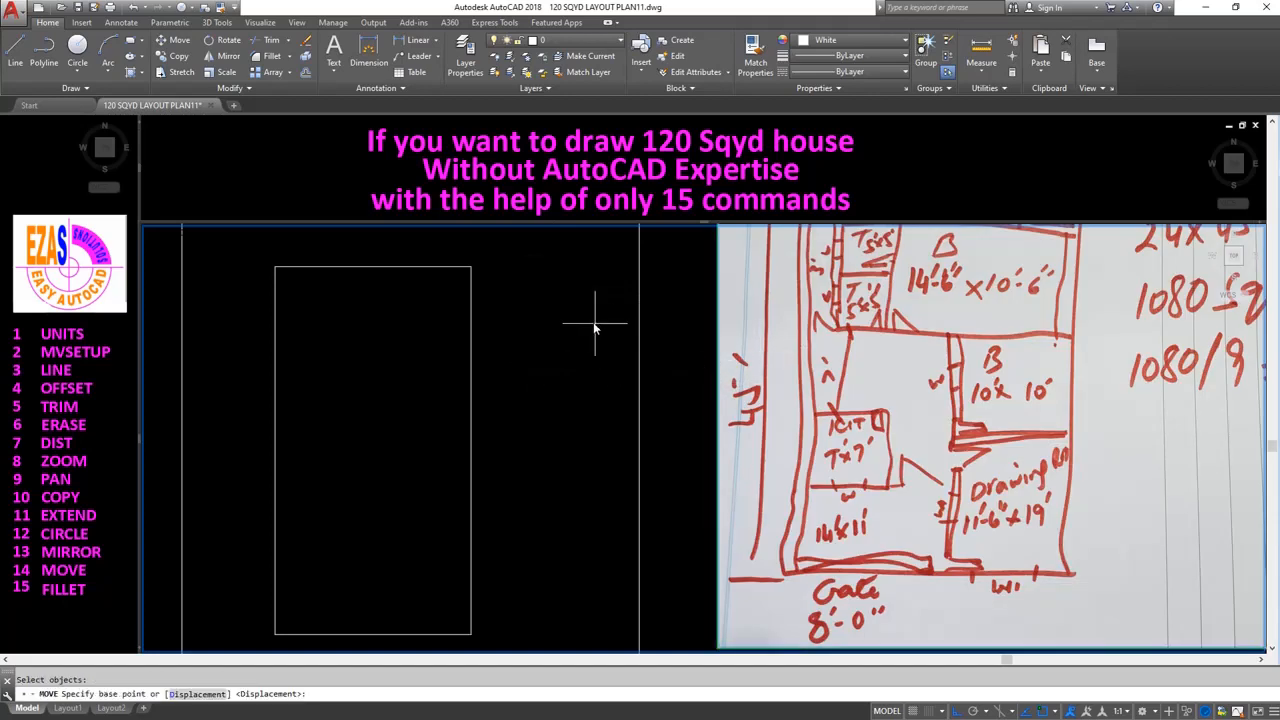
{"action": "left_click", "coordinate": [585, 326]}
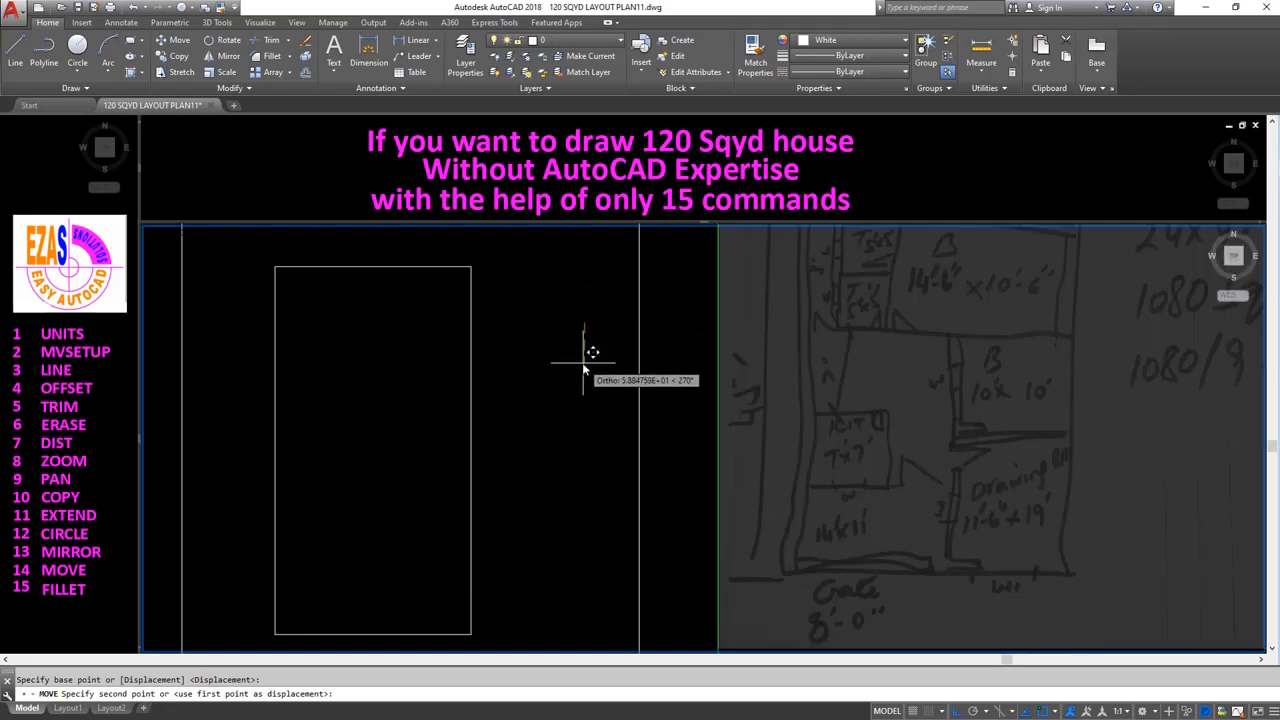
{"action": "left_click", "coordinate": [583, 368]}
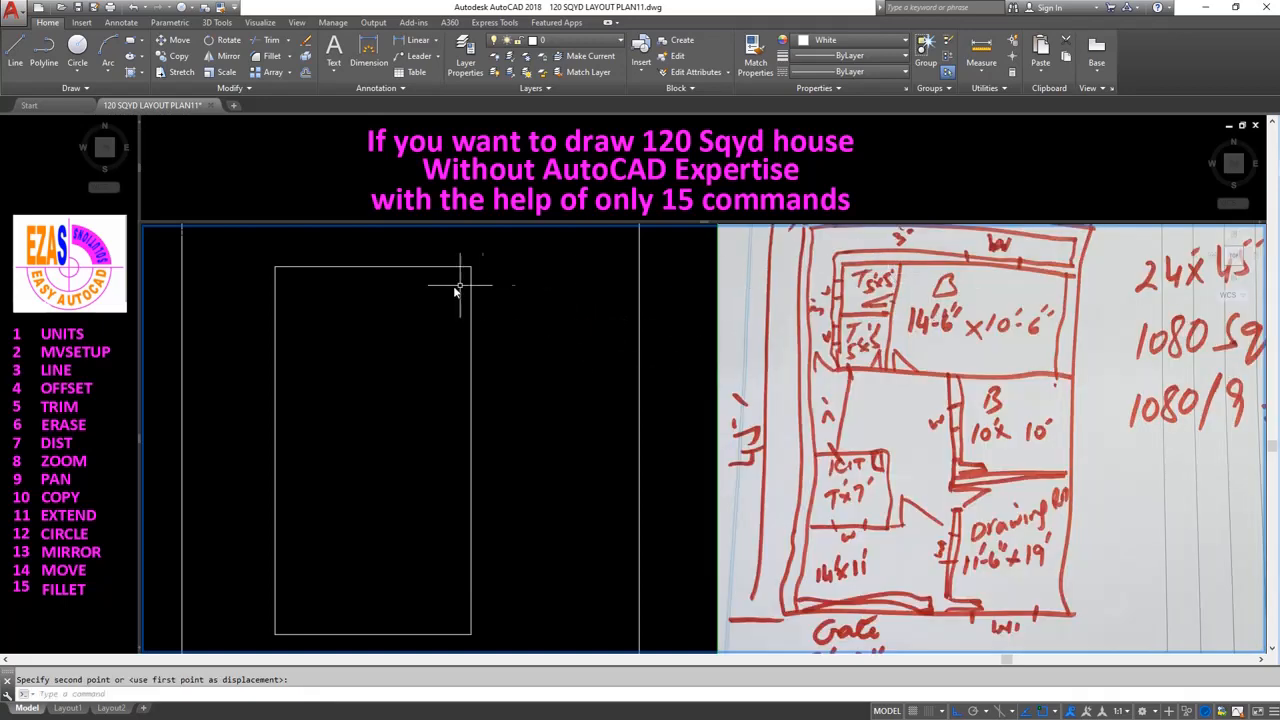
{"action": "left_click", "coordinate": [375, 302]}
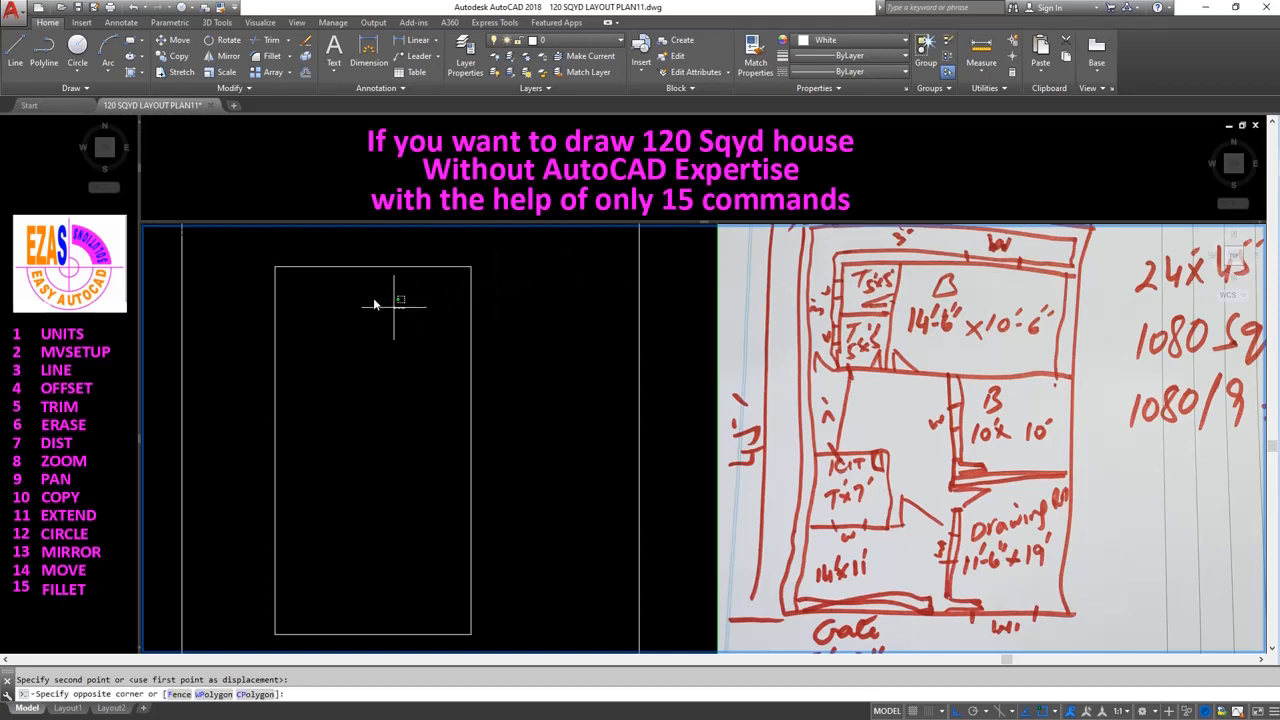
Offset the plot outline's top line 6" inward for the outer wall thickness.
{"action": "left_click", "coordinate": [95, 390]}
{"action": "left_click", "coordinate": [307, 320]}
{"action": "type", "text": "o"}
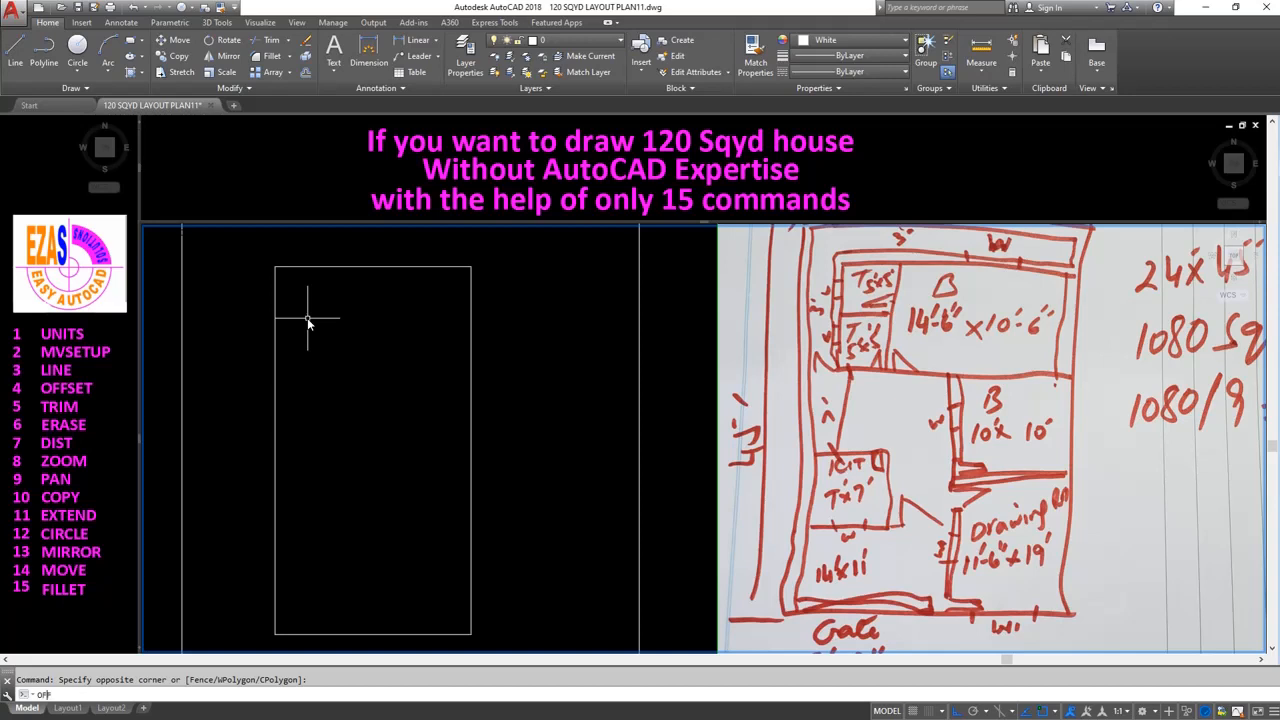
{"action": "key", "text": "Return"}
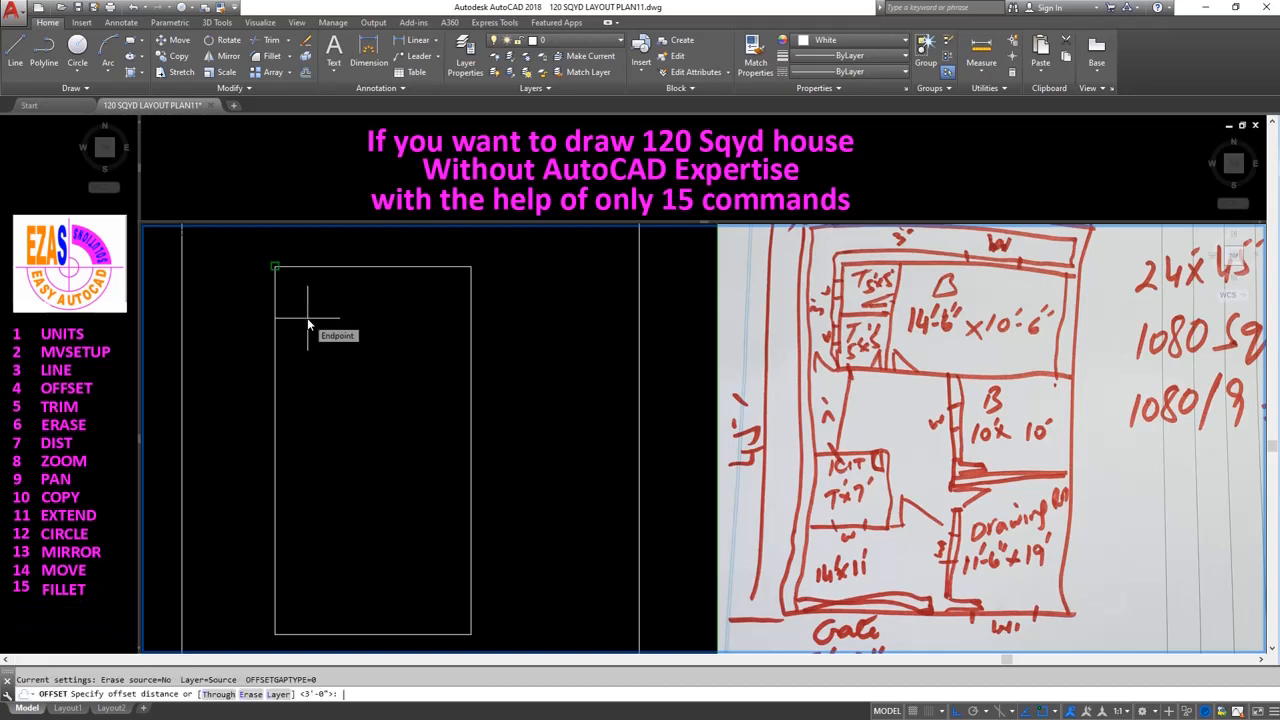
{"action": "type", "text": "6"}
{"action": "key", "text": "Return"}
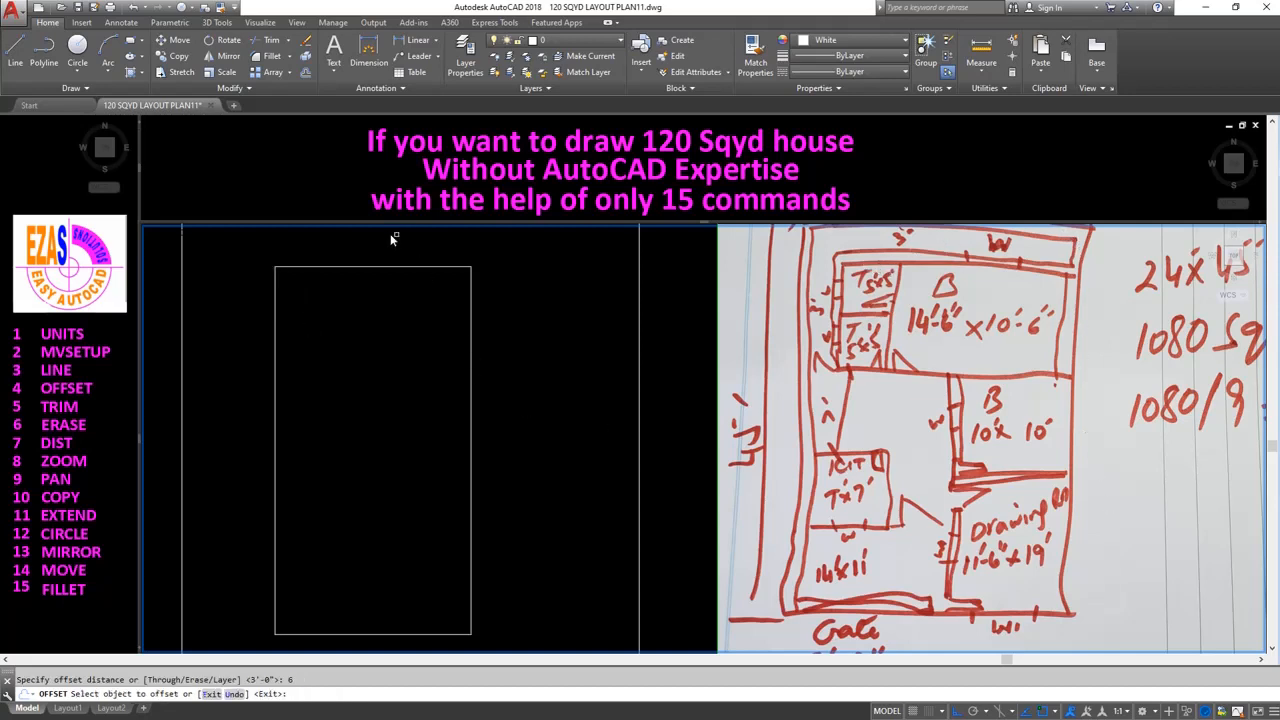
{"action": "left_click", "coordinate": [367, 268]}
{"action": "left_click", "coordinate": [369, 346]}
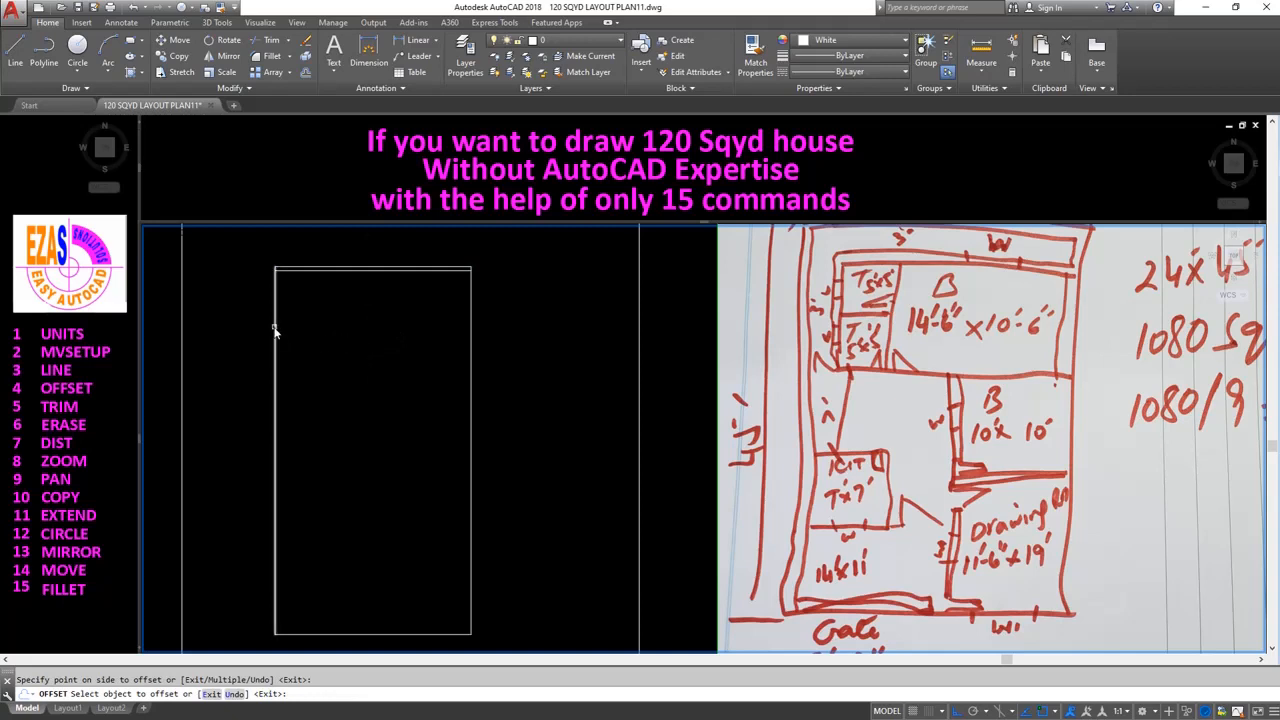
Offset the plot outline's left and right lines 6" inward and end the offset.
{"action": "left_click", "coordinate": [276, 332]}
{"action": "left_click", "coordinate": [383, 330]}
{"action": "left_click", "coordinate": [473, 310]}
{"action": "left_click", "coordinate": [393, 310]}
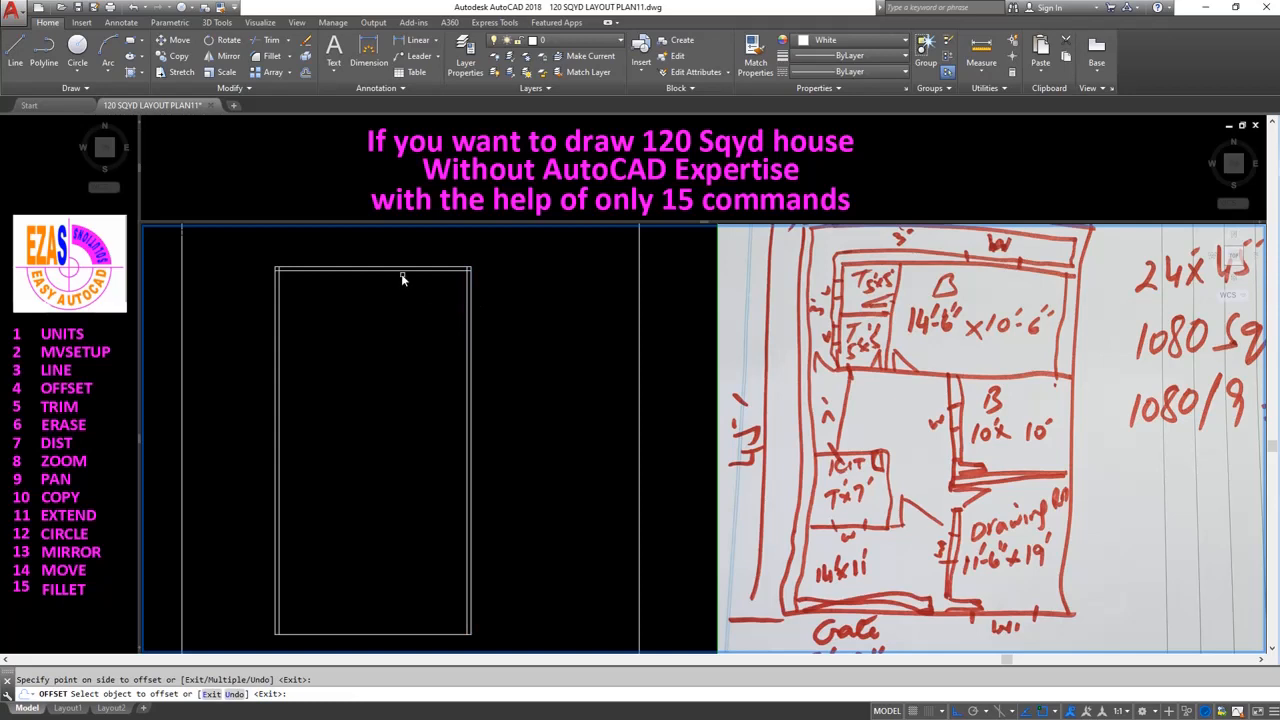
{"action": "left_click", "coordinate": [399, 270]}
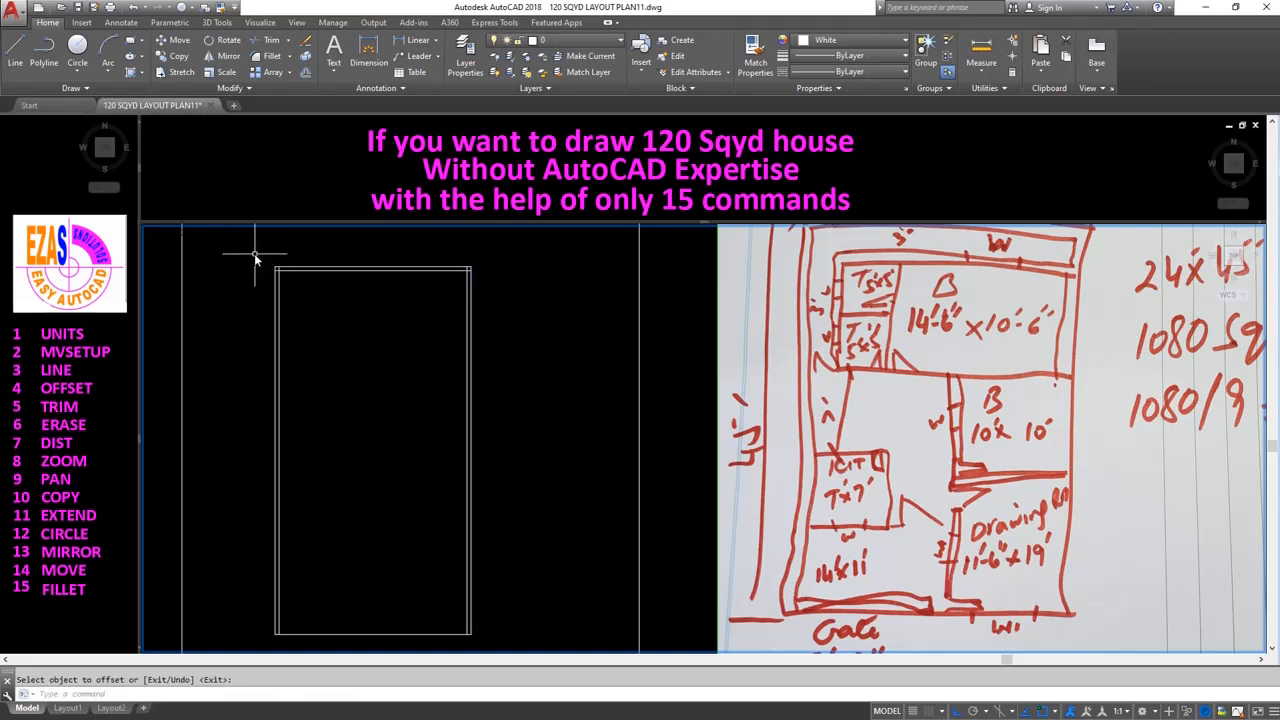
Zoom in on the upper corners of the double-line plot outline to examine where the inner lines cross.
{"action": "left_click", "coordinate": [121, 376]}
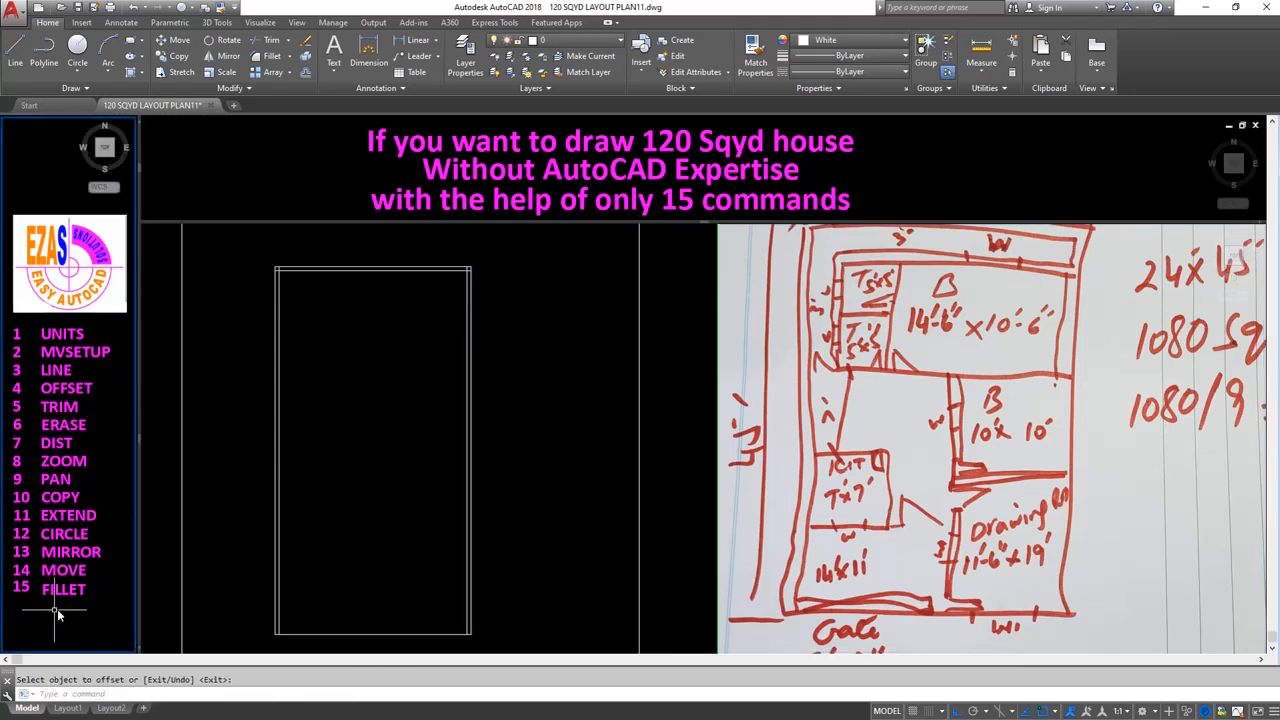
{"action": "left_click", "coordinate": [266, 250]}
{"action": "type", "text": "z"}
{"action": "key", "text": "Return"}
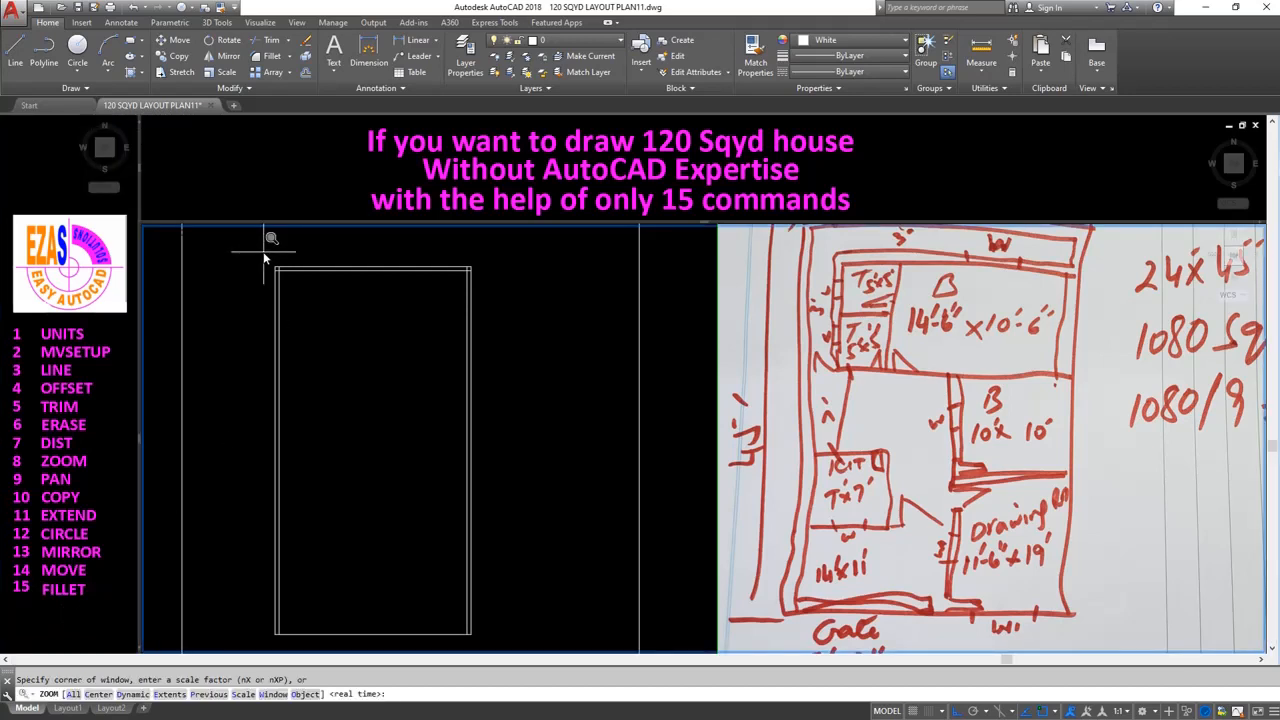
{"action": "key", "text": "Return"}
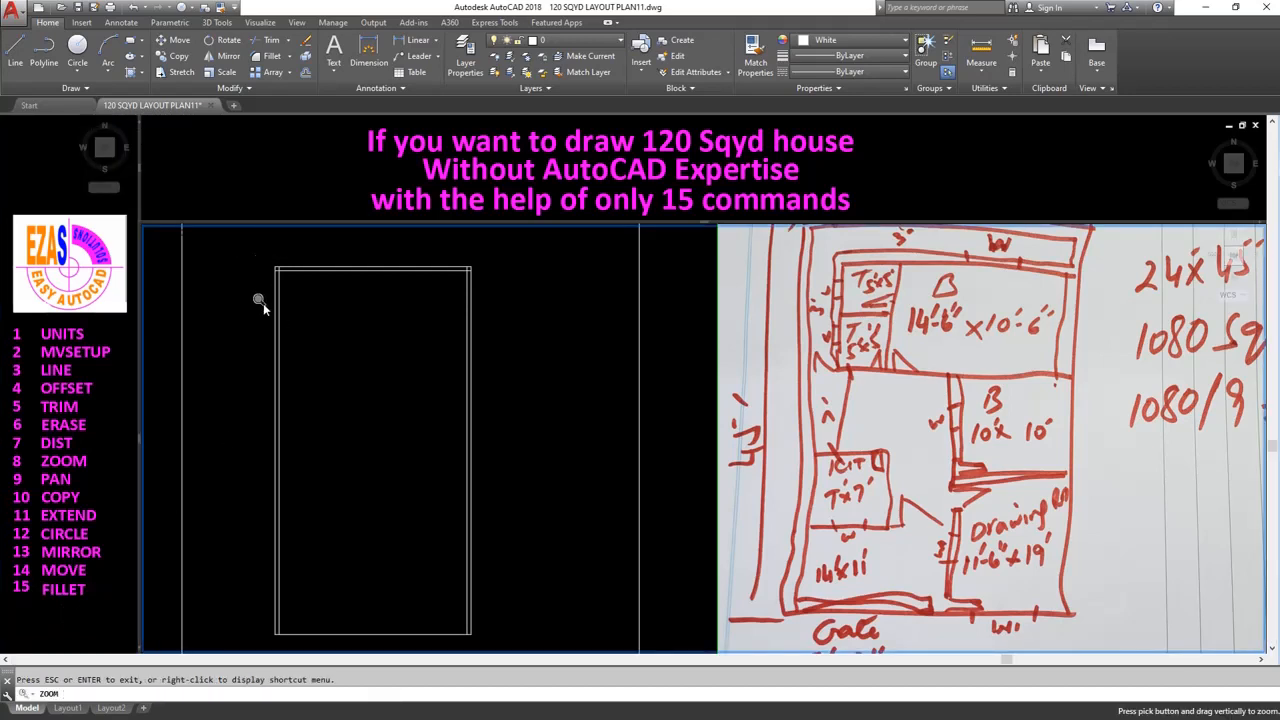
{"action": "left_click_drag", "start_coordinate": [263, 309], "coordinate": [263, 291]}
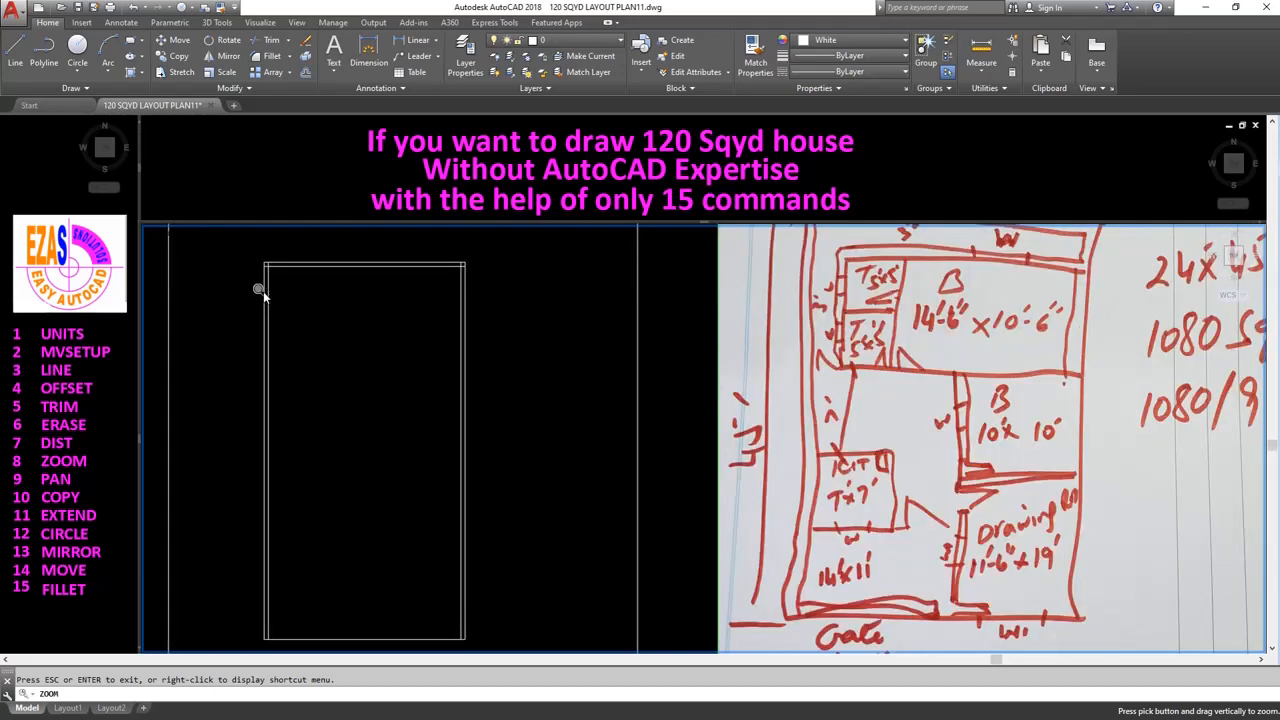
{"action": "middle_click_drag", "start_coordinate": [293, 294], "coordinate": [298, 349]}
{"action": "scroll", "coordinate": [298, 349], "scroll_direction": "up", "scroll_amount": 2}
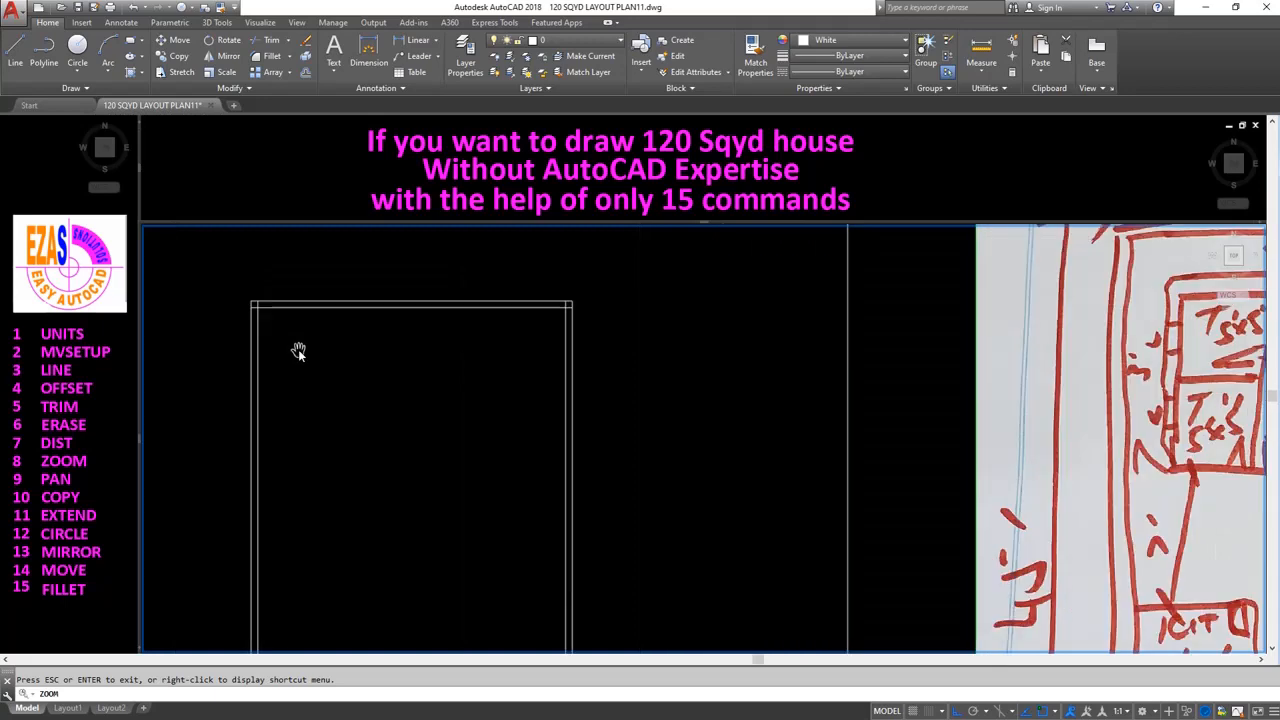
{"action": "scroll", "coordinate": [298, 349], "scroll_direction": "down", "scroll_amount": 2}
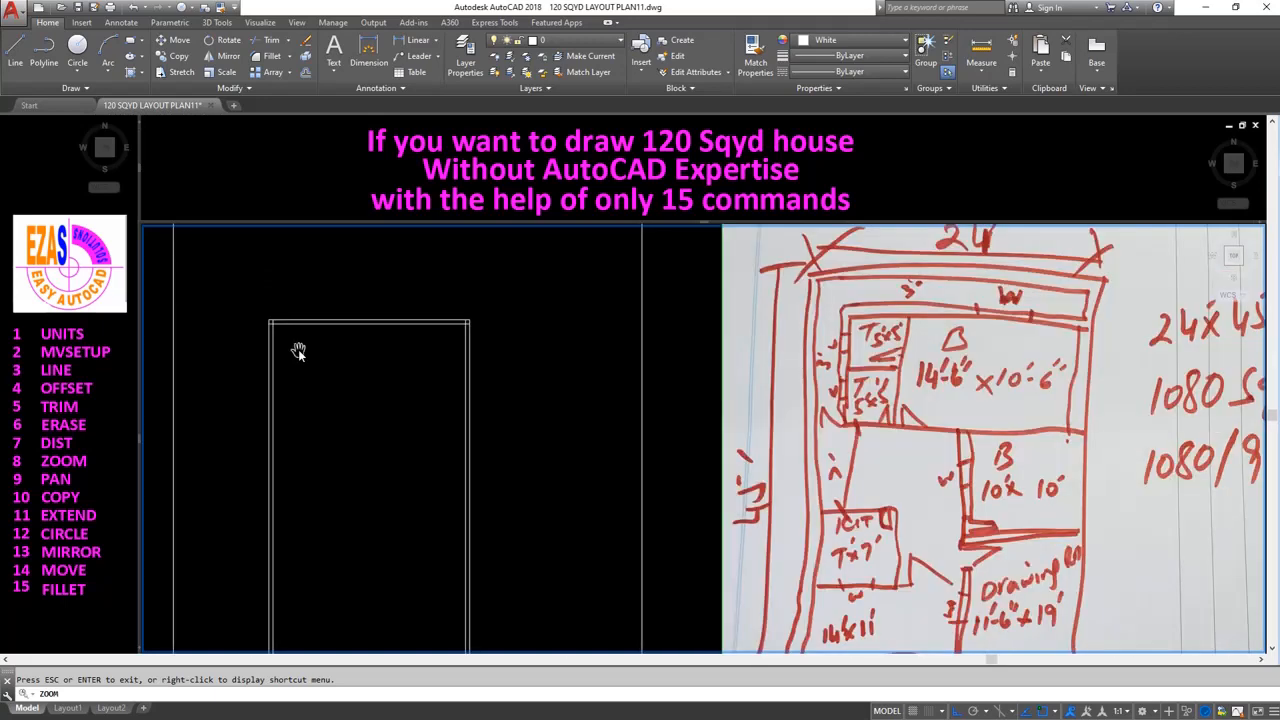
{"action": "scroll", "coordinate": [298, 349], "scroll_direction": "up", "scroll_amount": 2}
{"action": "key", "text": "Escape"}
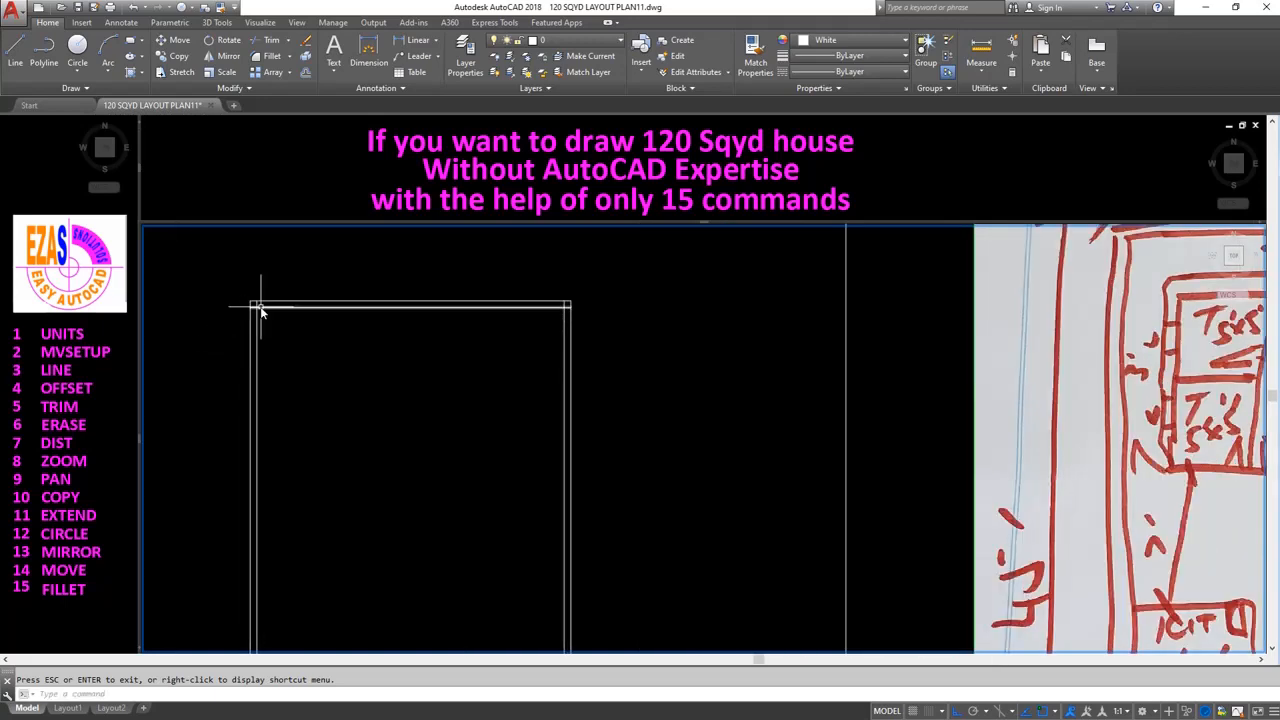
Fillet the inner top line with the inner left and right wall lines to form sharp upper corners.
{"action": "type", "text": "FILLE"}
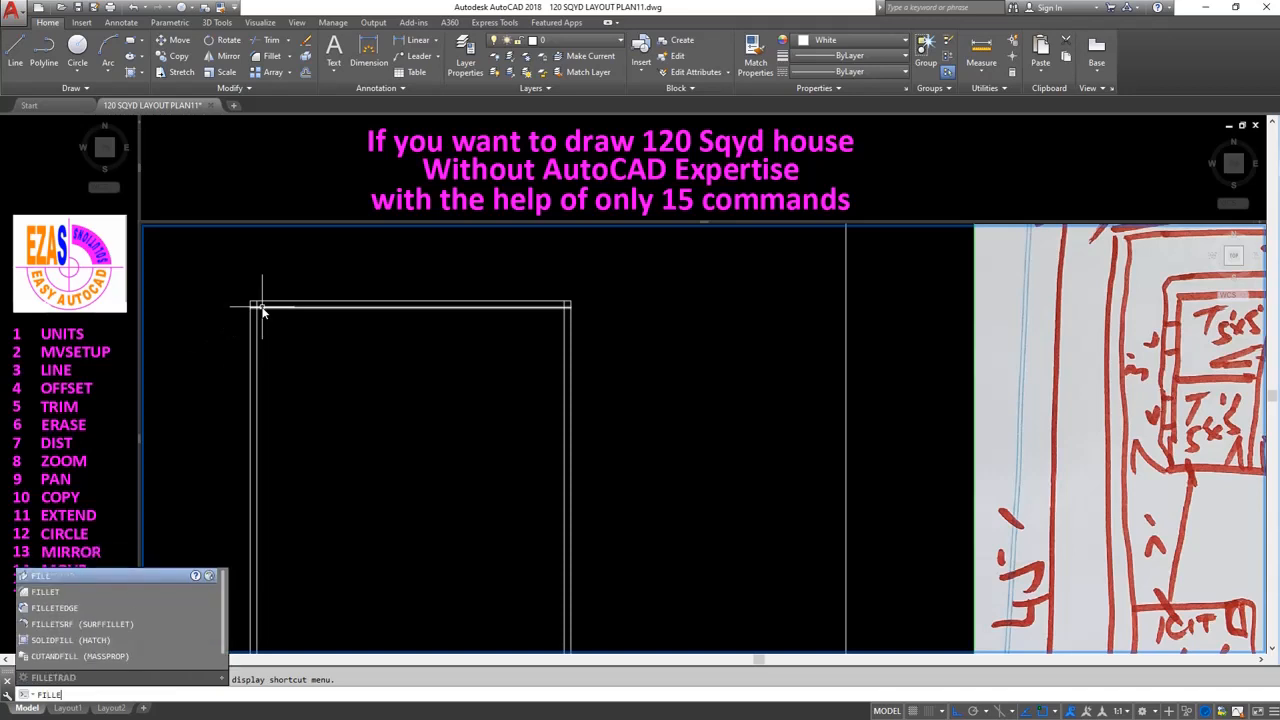
{"action": "type", "text": "T"}
{"action": "key", "text": "Return"}
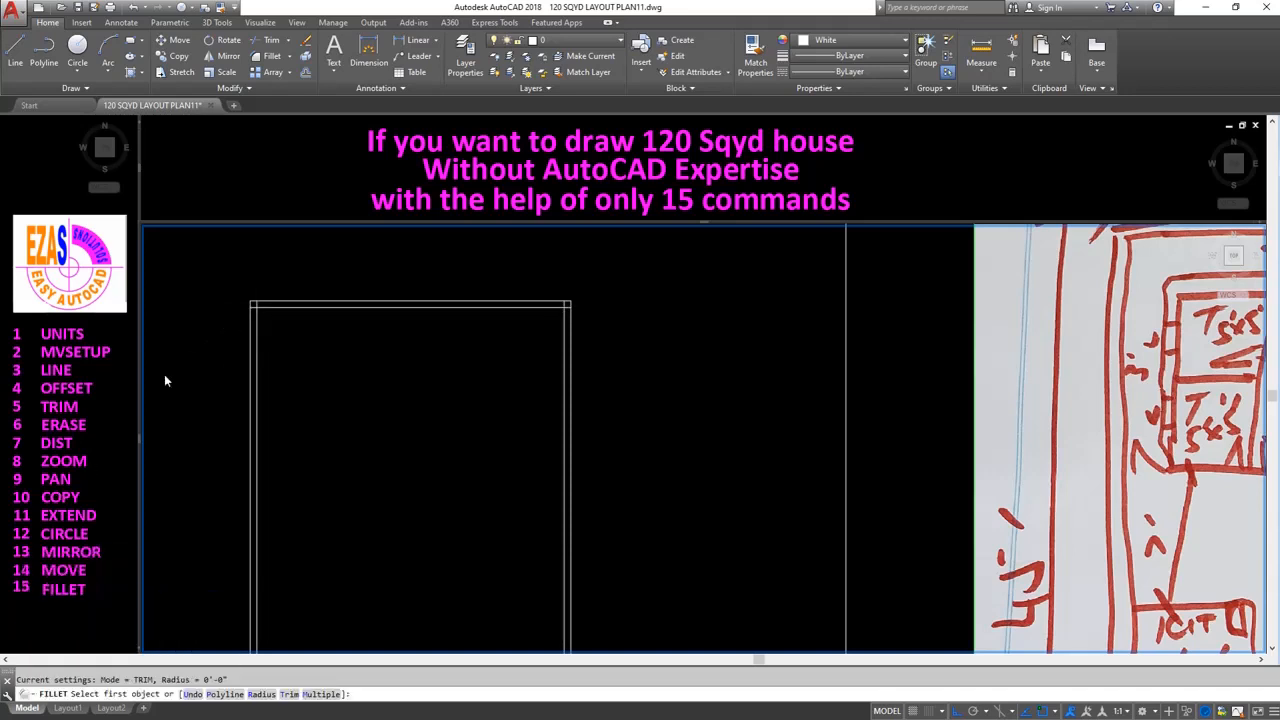
{"action": "left_click", "coordinate": [264, 311]}
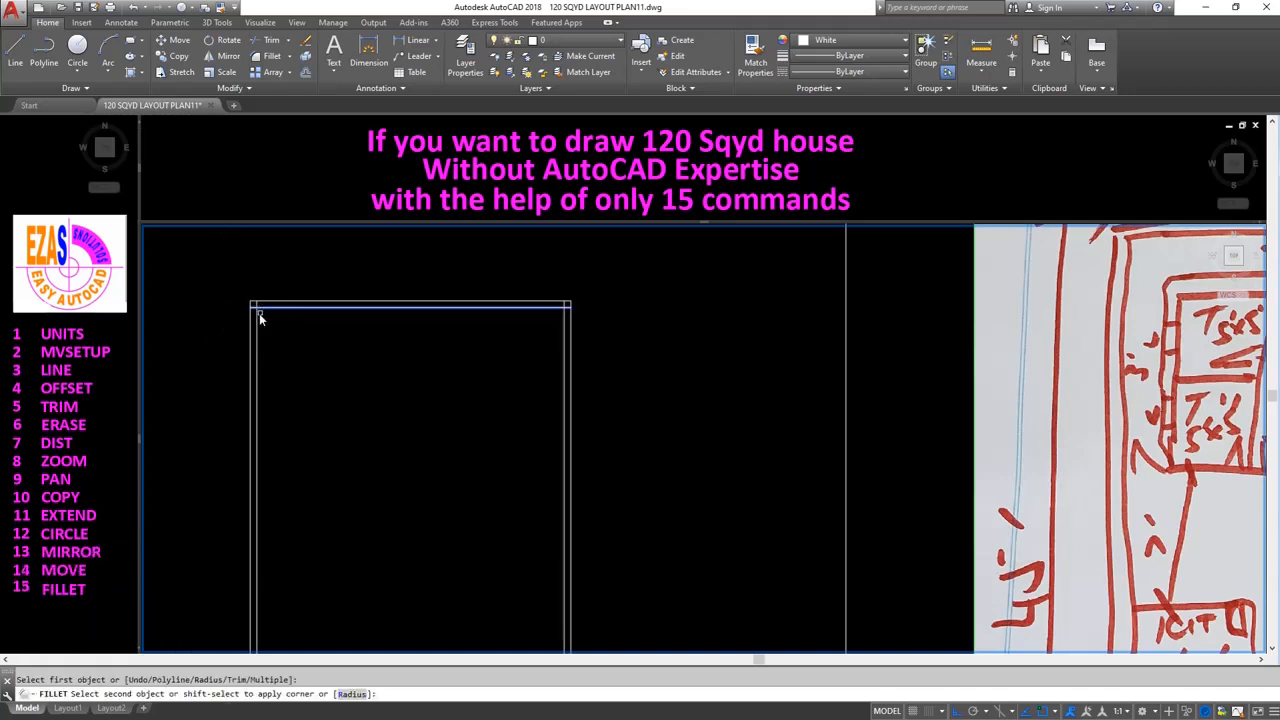
{"action": "left_click", "coordinate": [258, 318]}
{"action": "key", "text": "Return"}
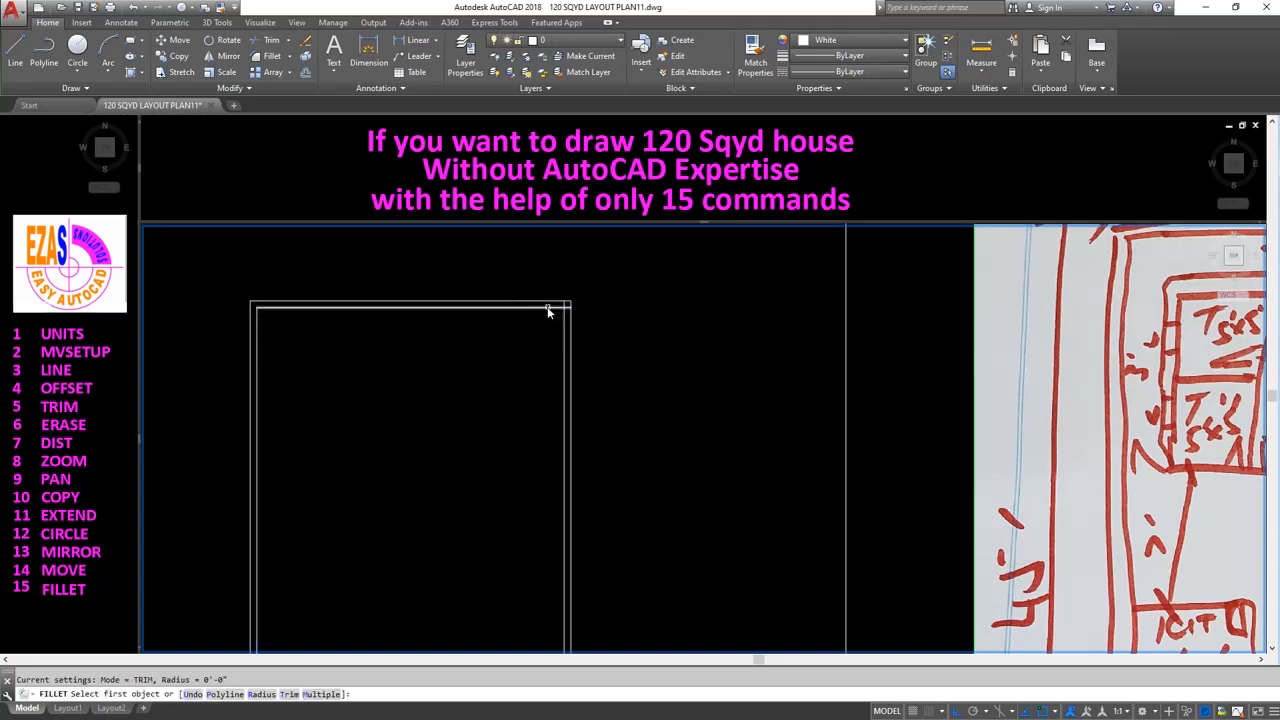
{"action": "left_click", "coordinate": [564, 322]}
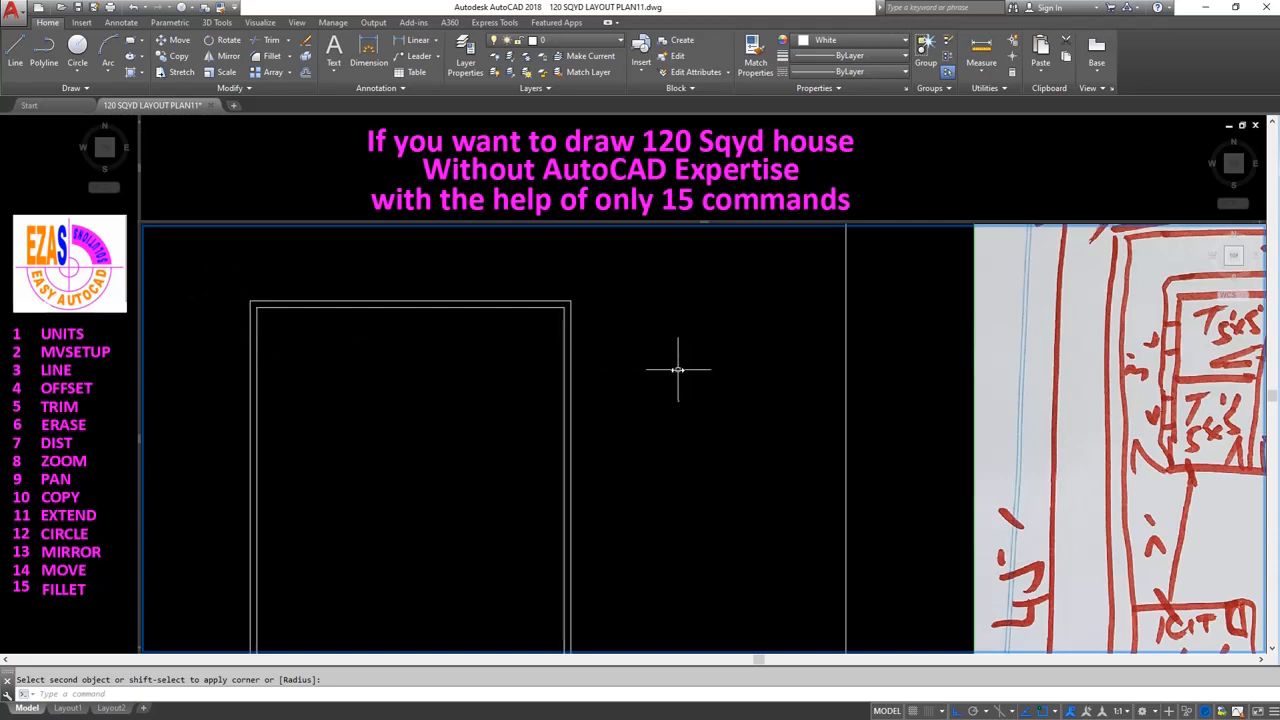
Zoom out and pan to view the outline's upper part beside the sketch's toilets and bedrooms.
{"action": "middle_click_drag", "start_coordinate": [675, 369], "coordinate": [602, 387]}
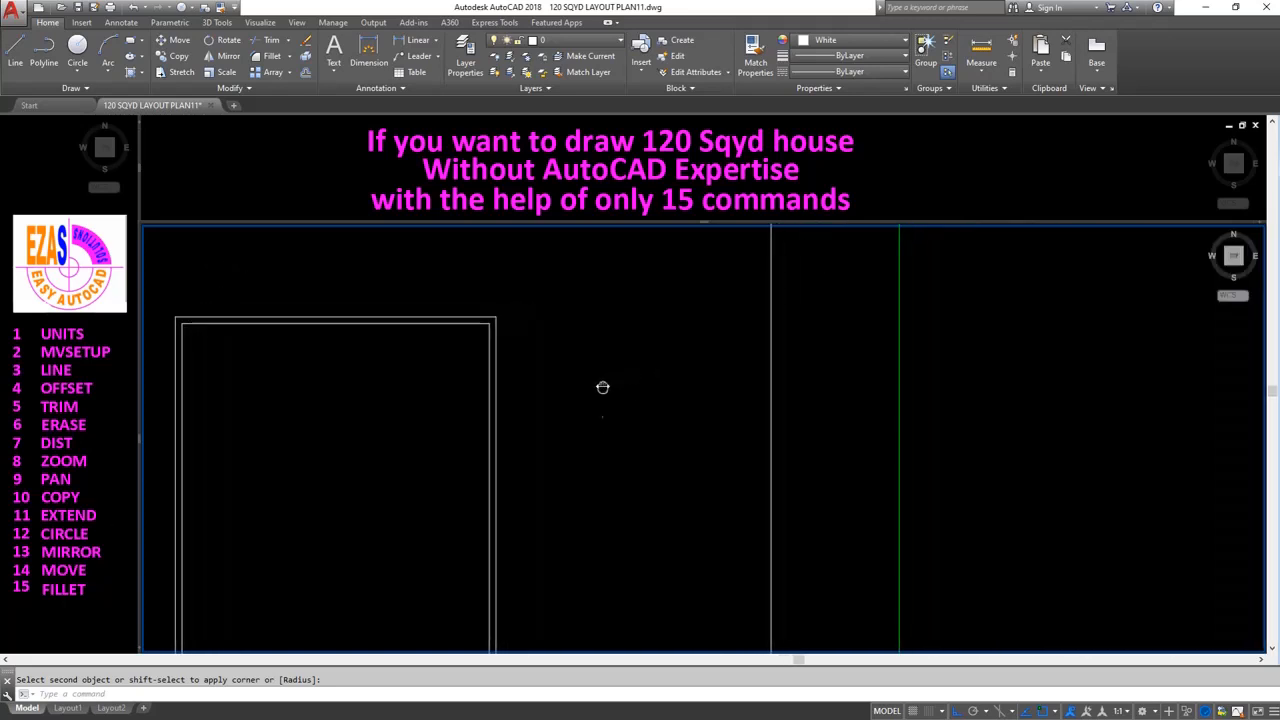
{"action": "key", "text": "Return"}
{"action": "key", "text": "Return"}
{"action": "type", "text": "z"}
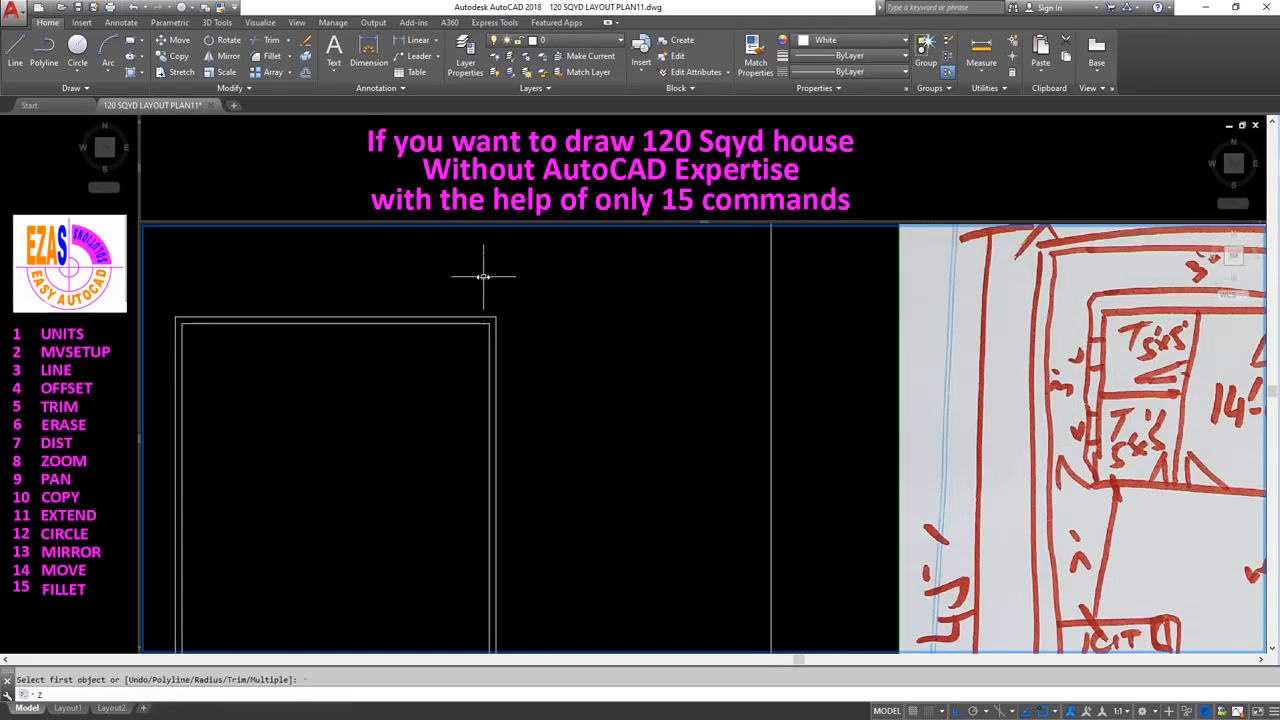
{"action": "key", "text": "Return"}
{"action": "key", "text": "Return"}
{"action": "left_click_drag", "start_coordinate": [471, 274], "coordinate": [471, 351]}
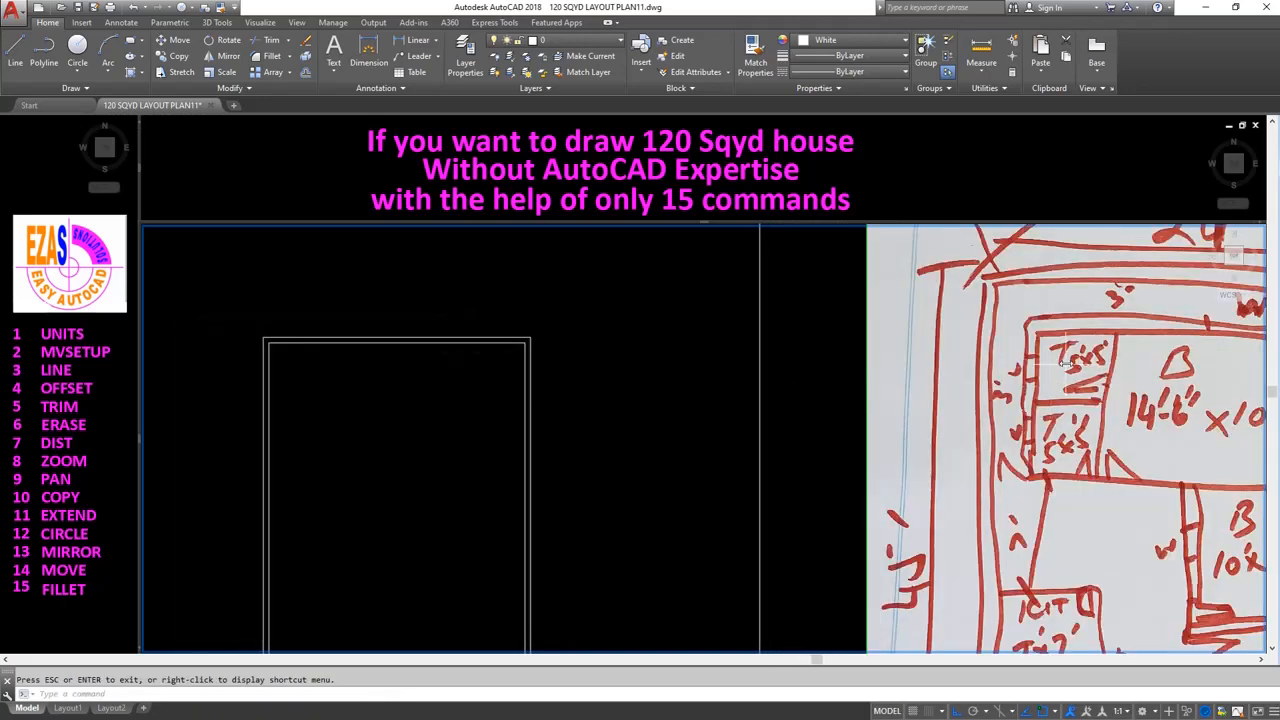
{"action": "middle_click_drag", "start_coordinate": [1058, 364], "coordinate": [1030, 356]}
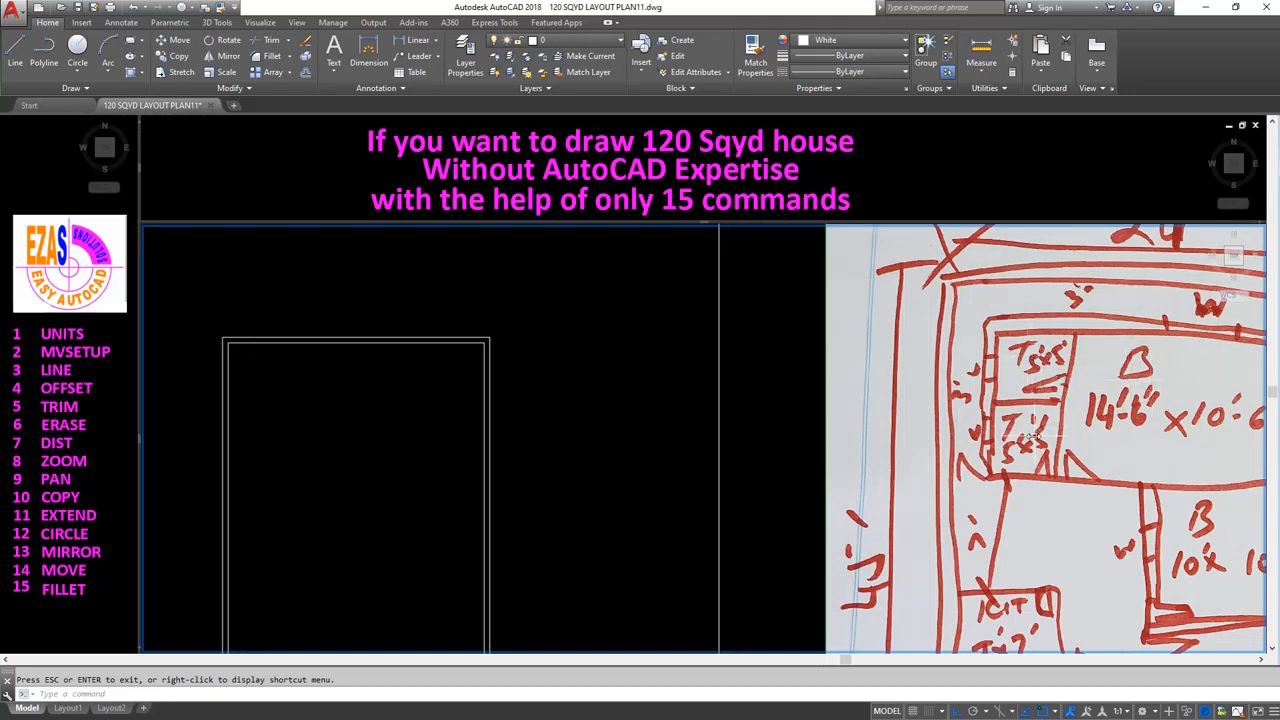
{"action": "middle_click_drag", "start_coordinate": [806, 363], "coordinate": [779, 364]}
{"action": "mouse_move", "coordinate": [779, 364]}
{"action": "left_mouse_down"}
{"action": "mouse_move", "coordinate": [763, 366]}
{"action": "mouse_move", "coordinate": [751, 329]}
{"action": "left_mouse_up"}
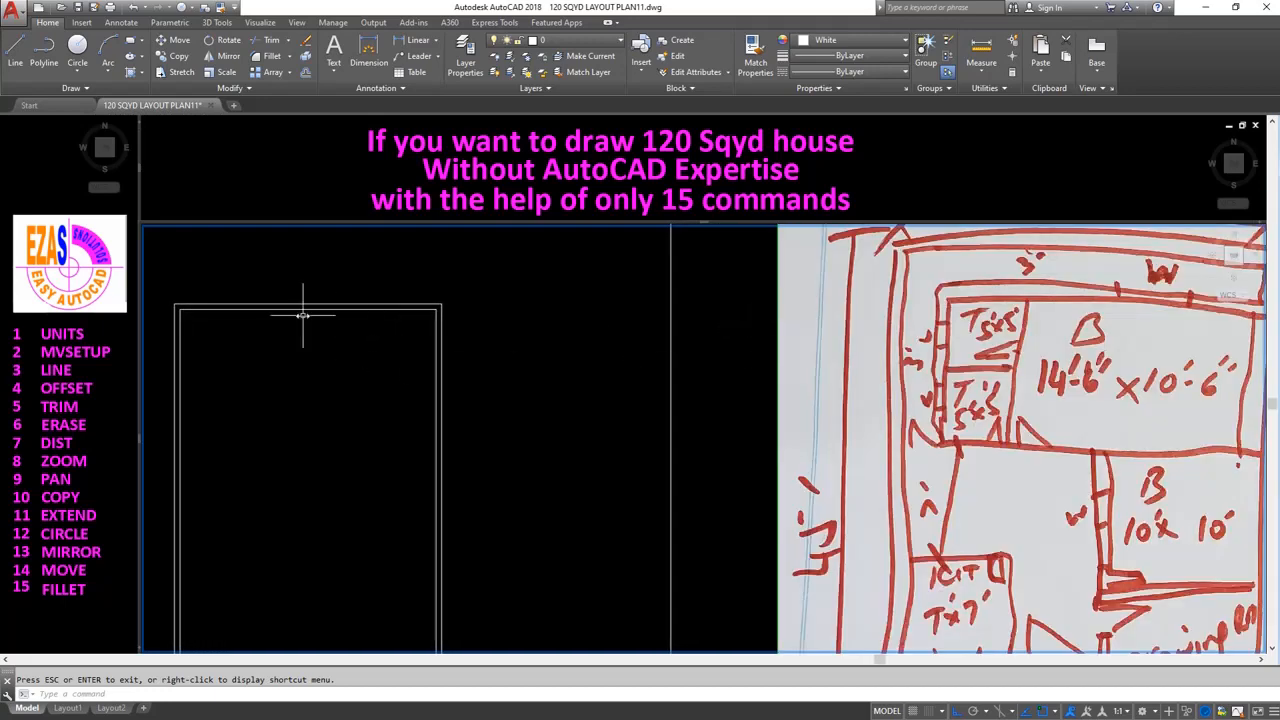
Offset the inner top wall line and the inner left wall line 5' into the plot.
{"action": "type", "text": "o"}
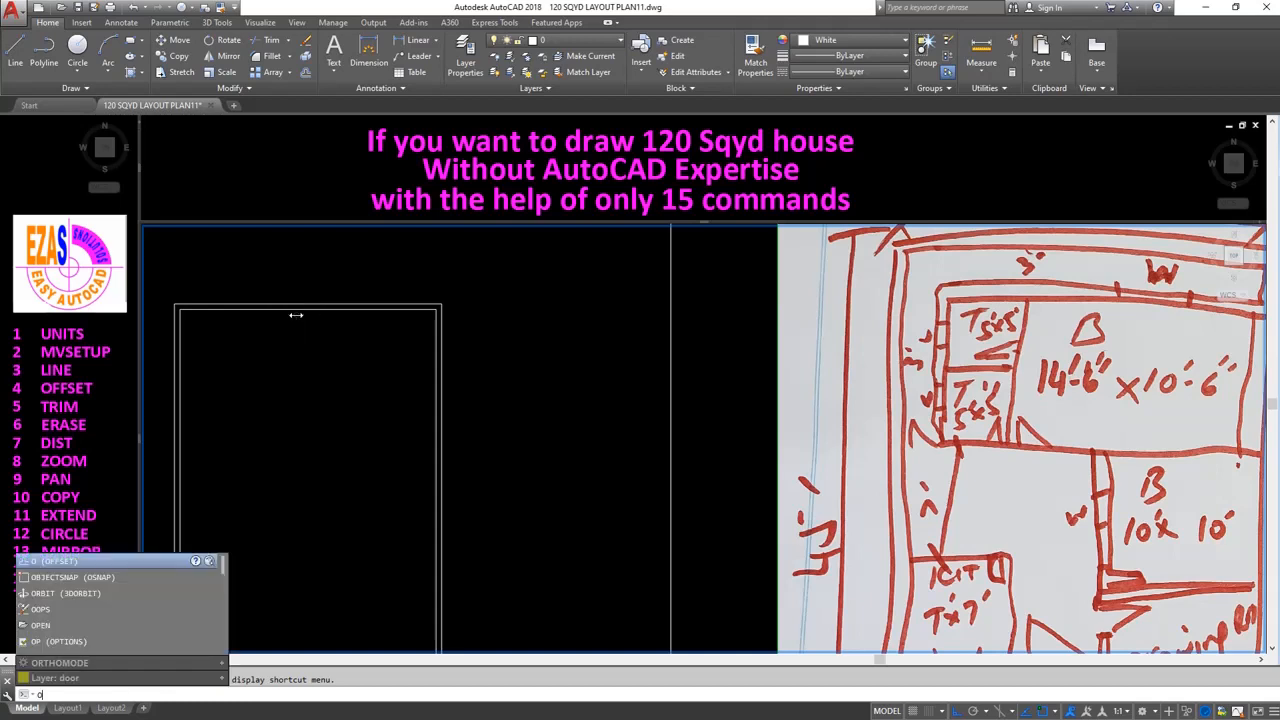
{"action": "key", "text": "Return"}
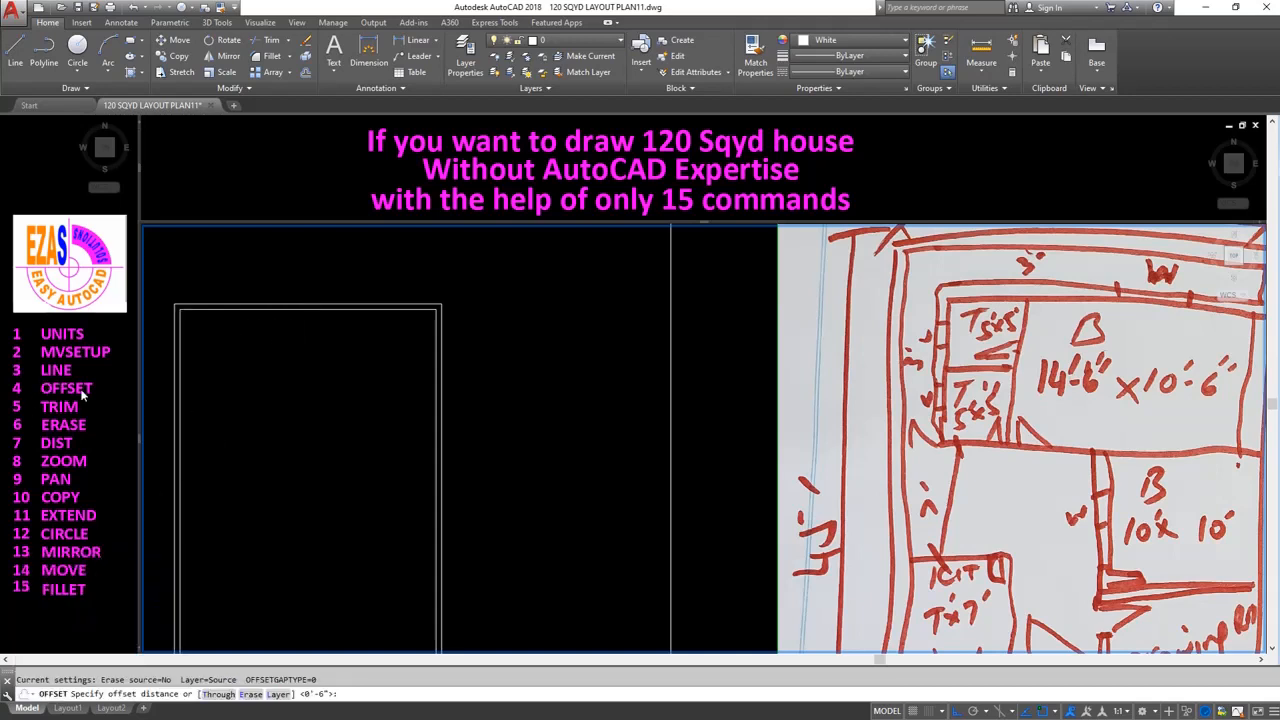
{"action": "type", "text": "5"}
{"action": "key", "text": "Return"}
{"action": "left_click", "coordinate": [214, 311]}
{"action": "left_click", "coordinate": [230, 414]}
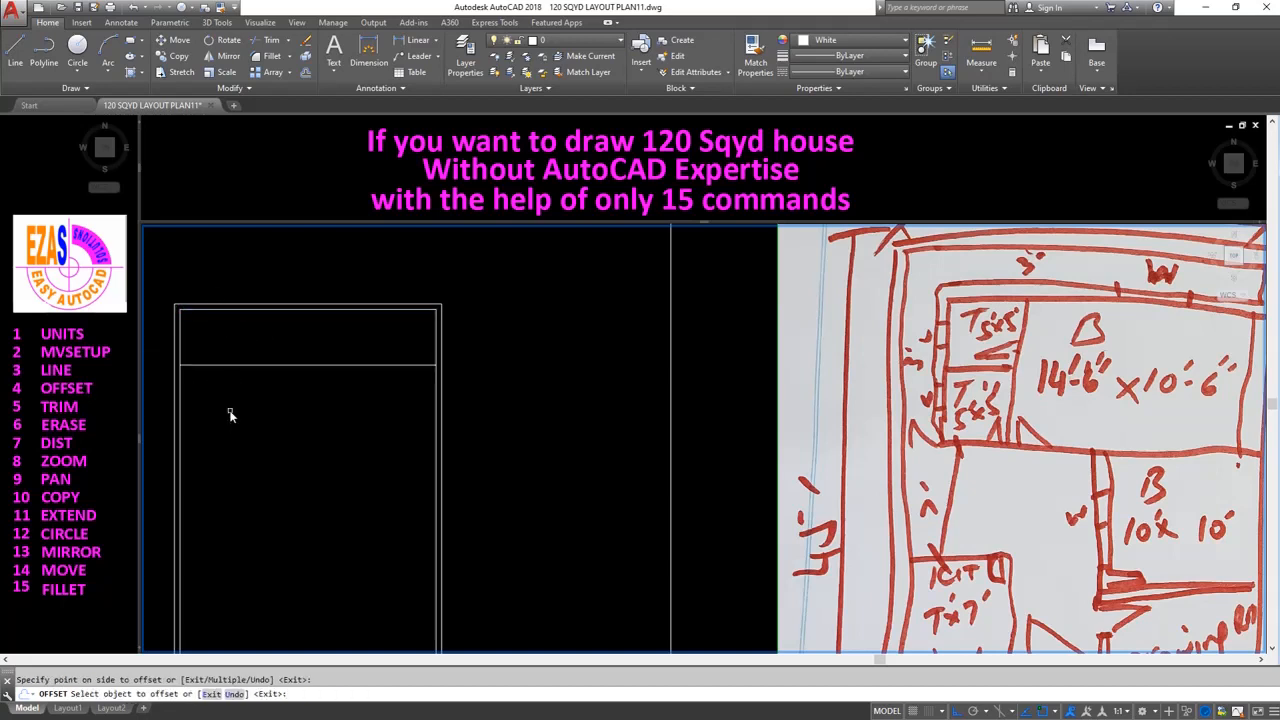
{"action": "left_click", "coordinate": [180, 395]}
{"action": "left_click", "coordinate": [318, 420]}
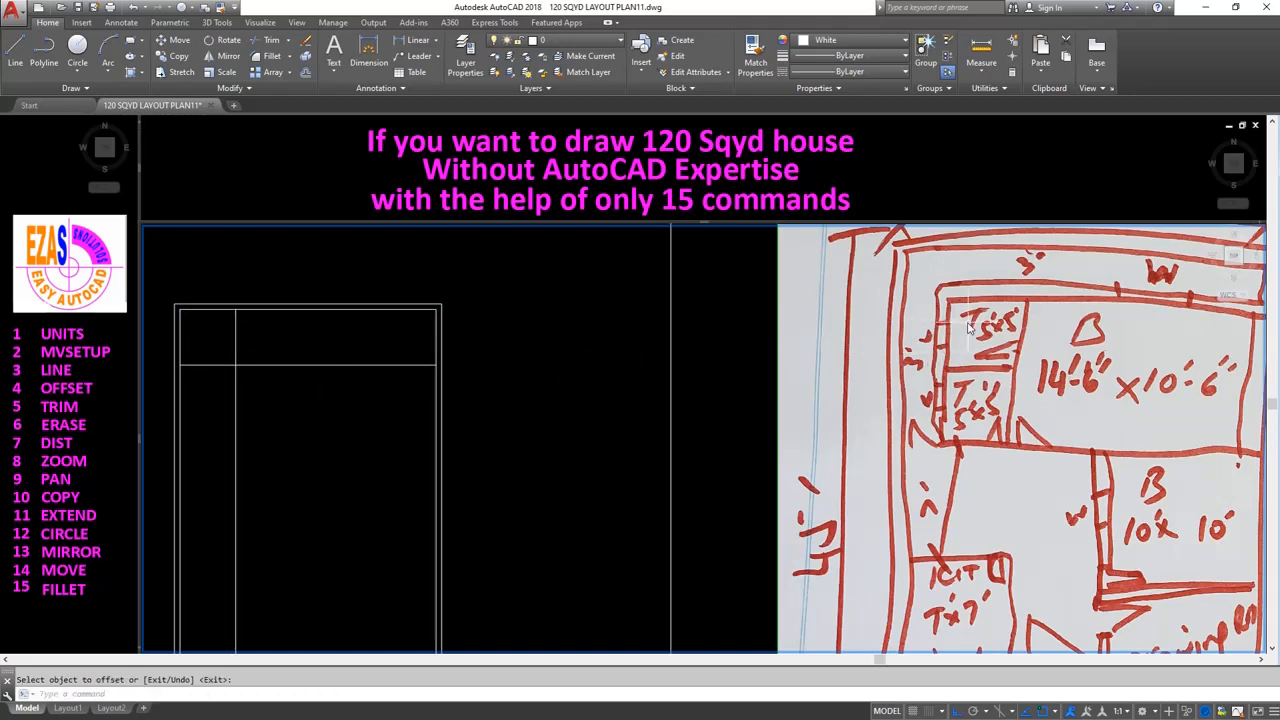
{"action": "key", "text": "Escape"}
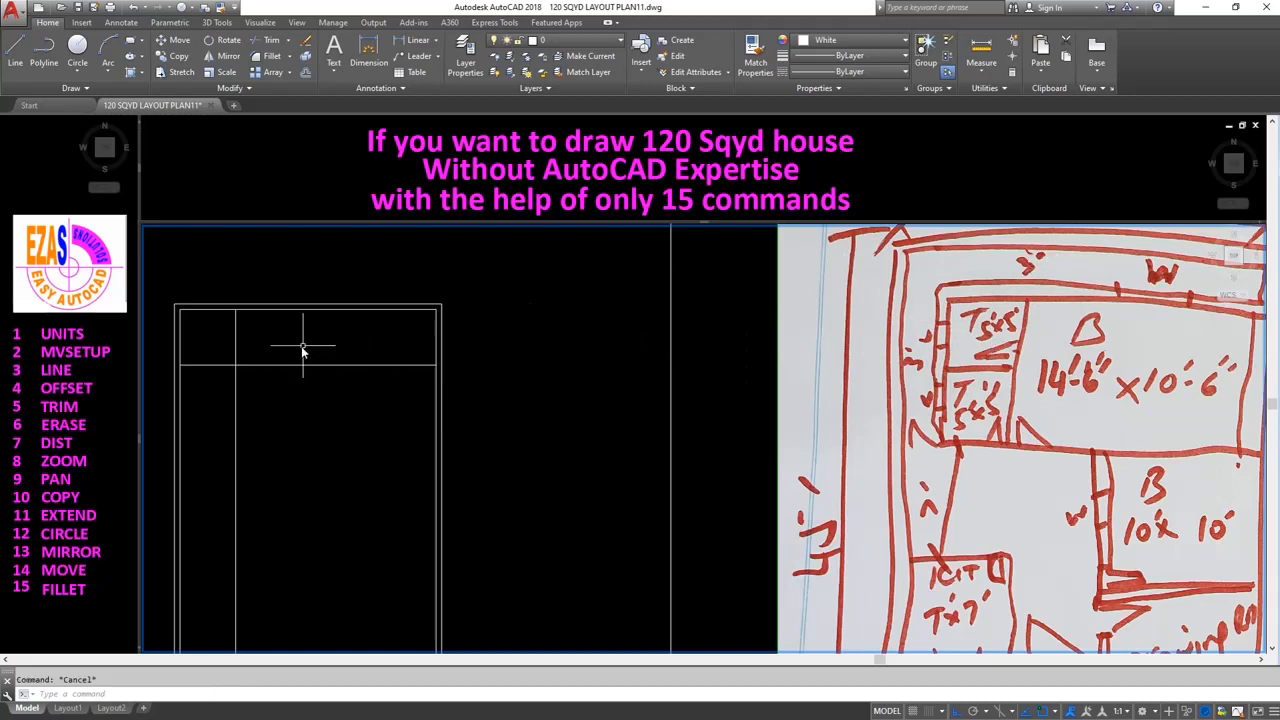
Erase the horizontal and vertical lines offset 5' from the inner top and left walls.
{"action": "left_click", "coordinate": [101, 489]}
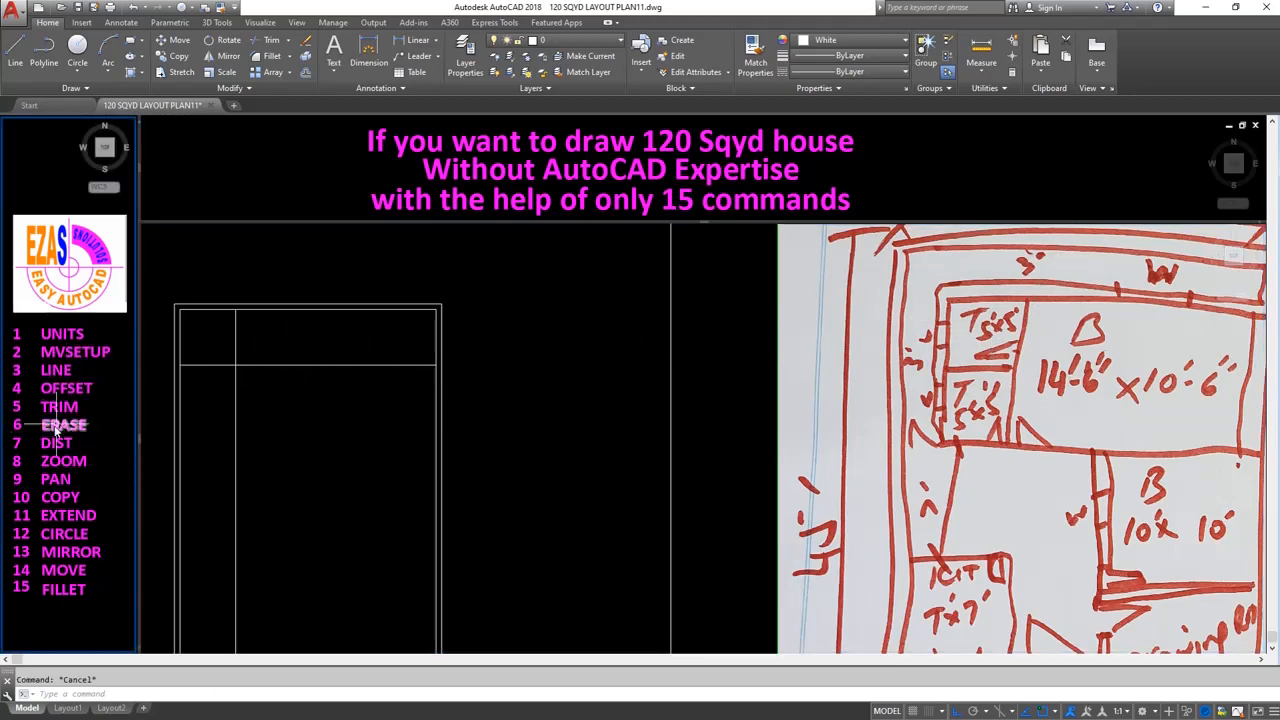
{"action": "type", "text": "e"}
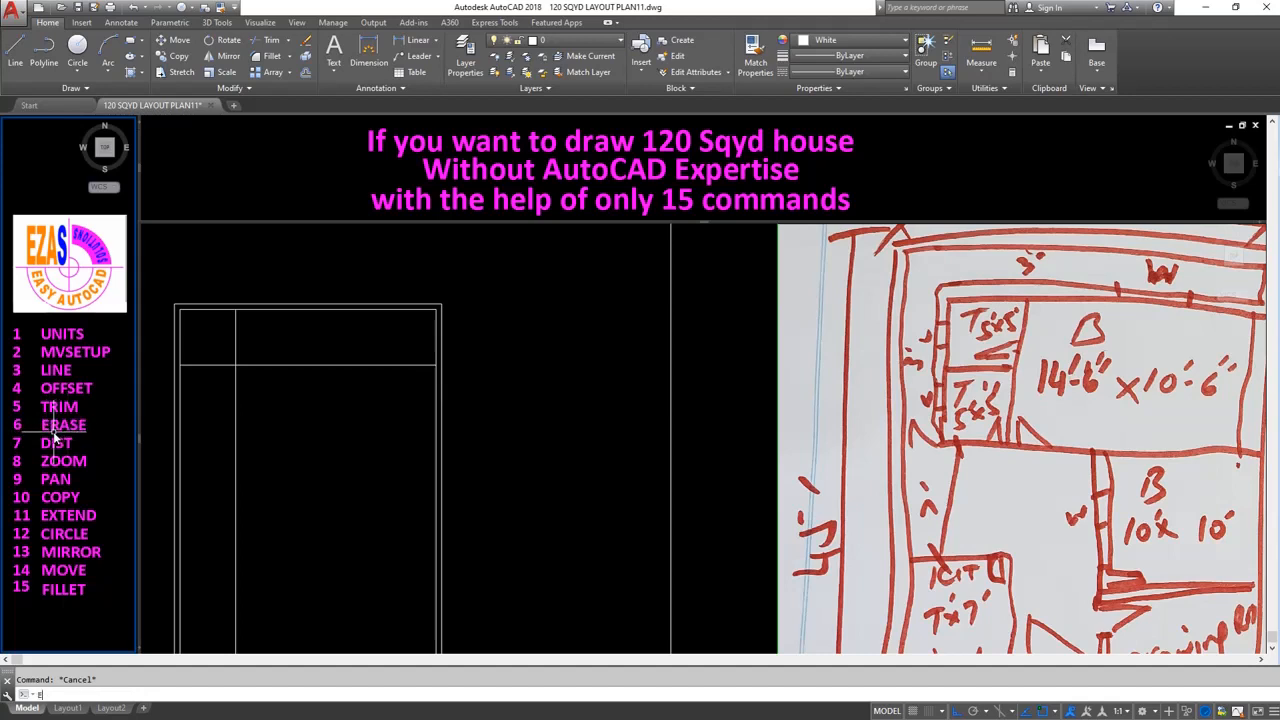
{"action": "type", "text": "rase"}
{"action": "key", "text": "Return"}
{"action": "left_click", "coordinate": [245, 368]}
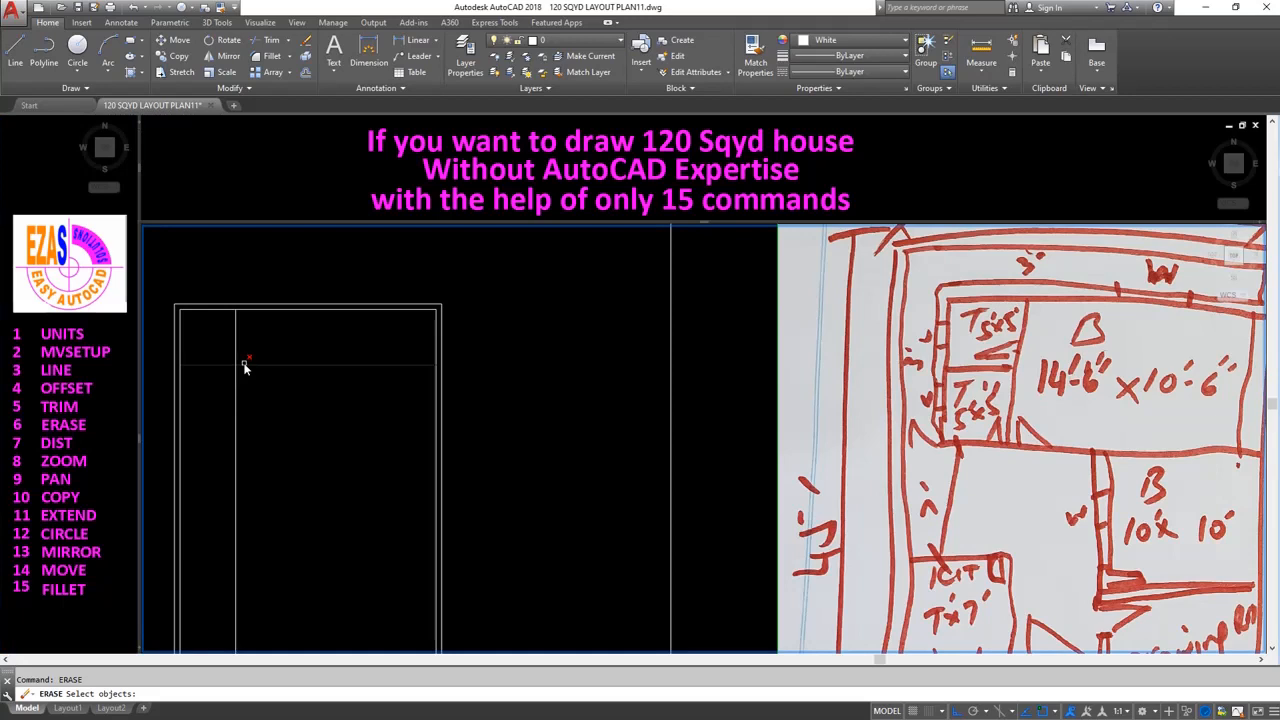
{"action": "left_click", "coordinate": [234, 356]}
{"action": "left_click", "coordinate": [229, 366]}
{"action": "key", "text": "Return"}
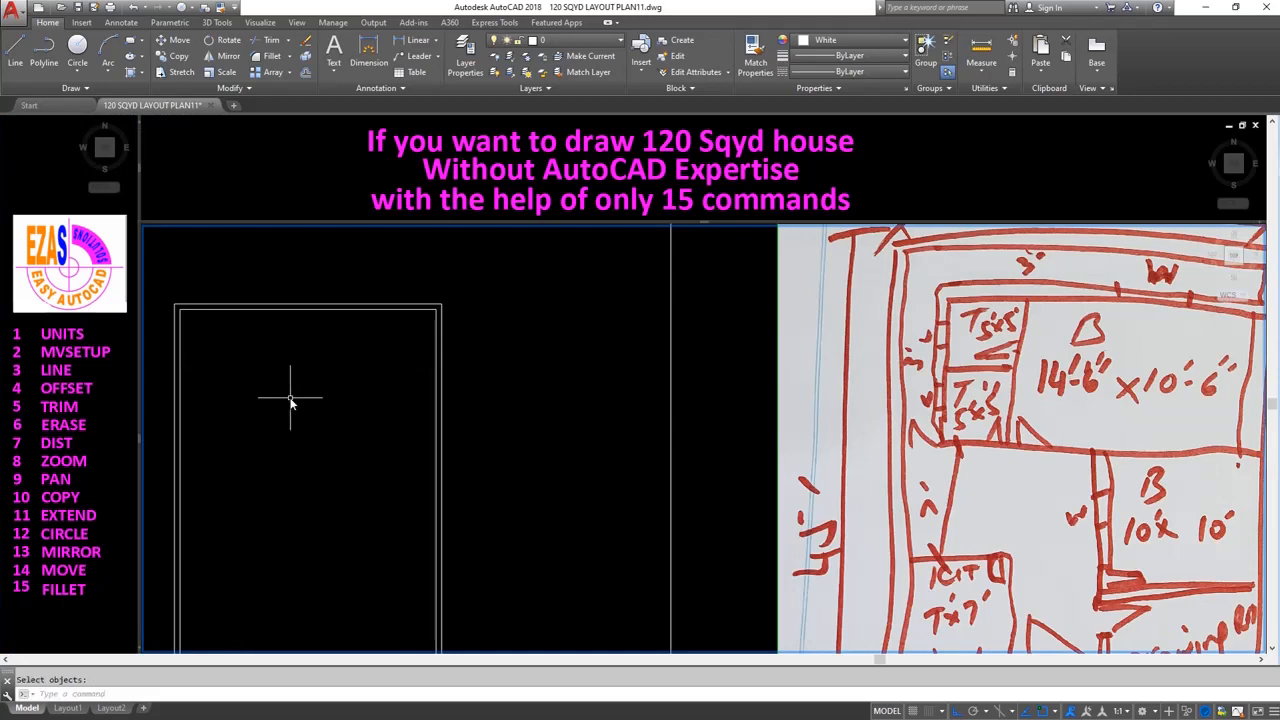
Offset the inner top wall line and the inner left wall line 3' into the plot for the open passages.
{"action": "type", "text": "o"}
{"action": "key", "text": "Return"}
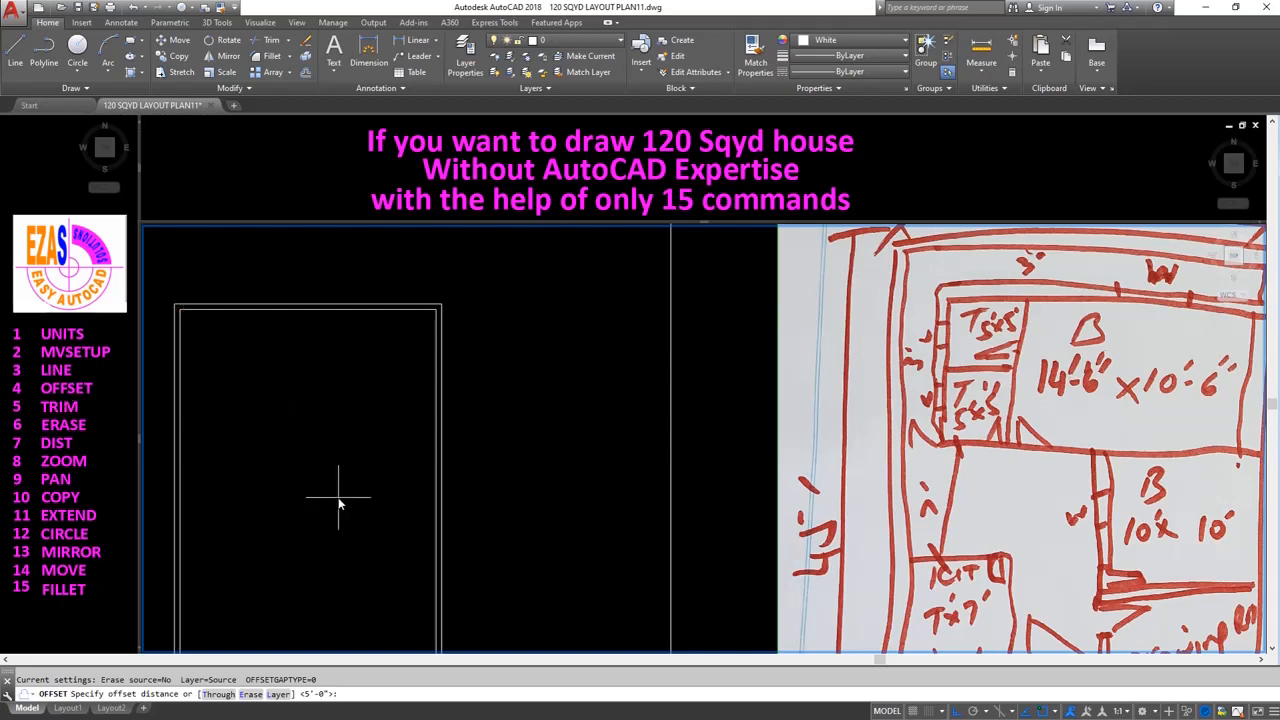
{"action": "type", "text": "3'"}
{"action": "key", "text": "Return"}
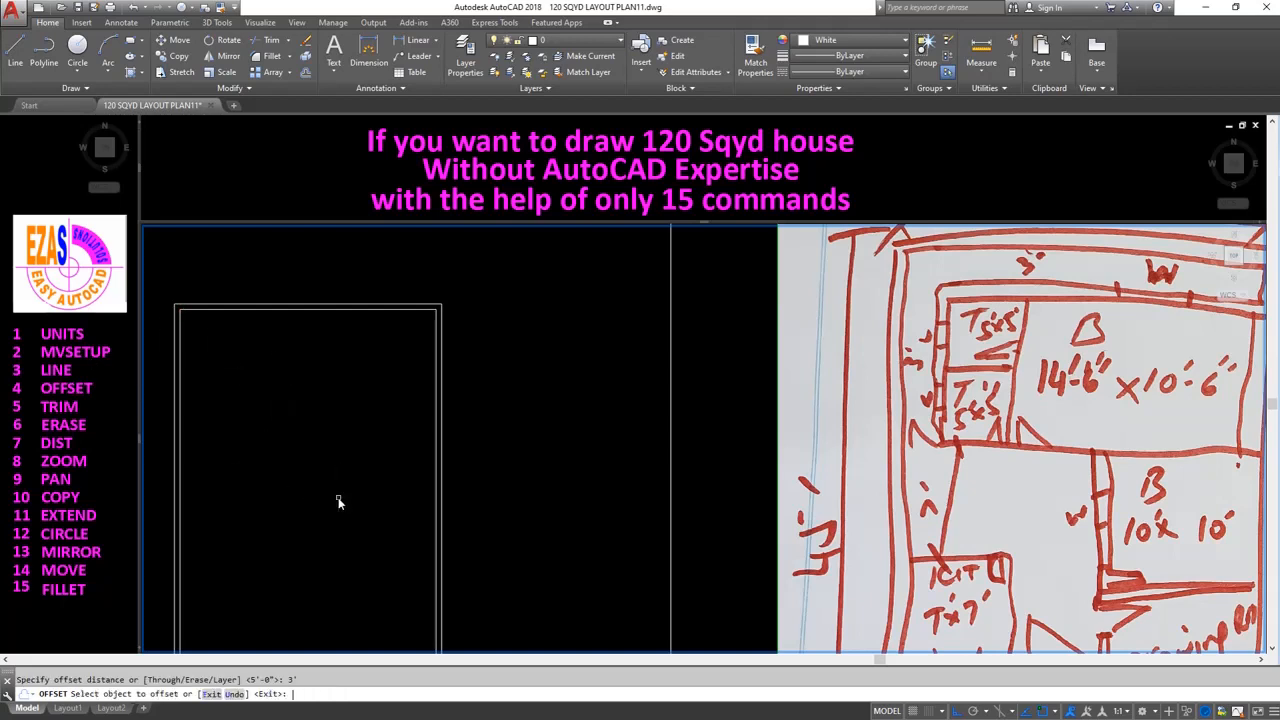
{"action": "left_click", "coordinate": [302, 310]}
{"action": "left_click", "coordinate": [250, 380]}
{"action": "left_click", "coordinate": [181, 359]}
{"action": "left_click", "coordinate": [285, 388]}
{"action": "key", "text": "Return"}
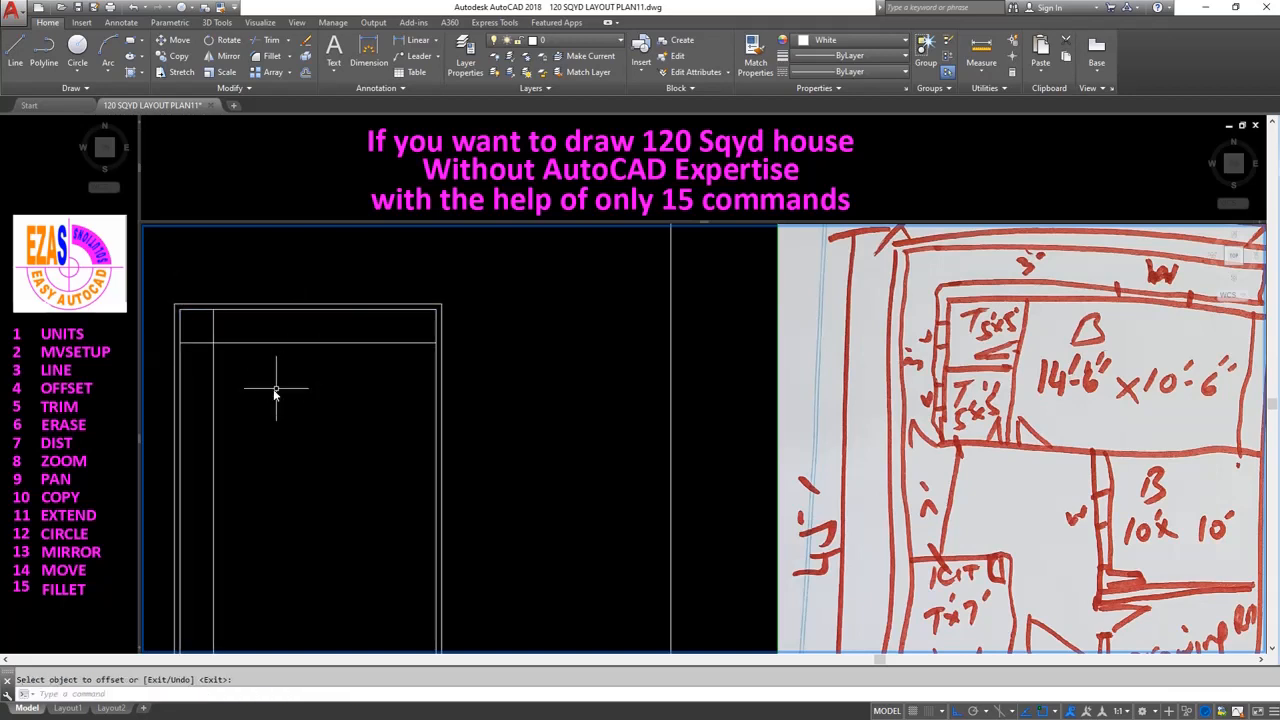
Offset the horizontal passage line 6" upward and the vertical passage line 6" to the right to form the house walls.
{"action": "key", "text": "Return"}
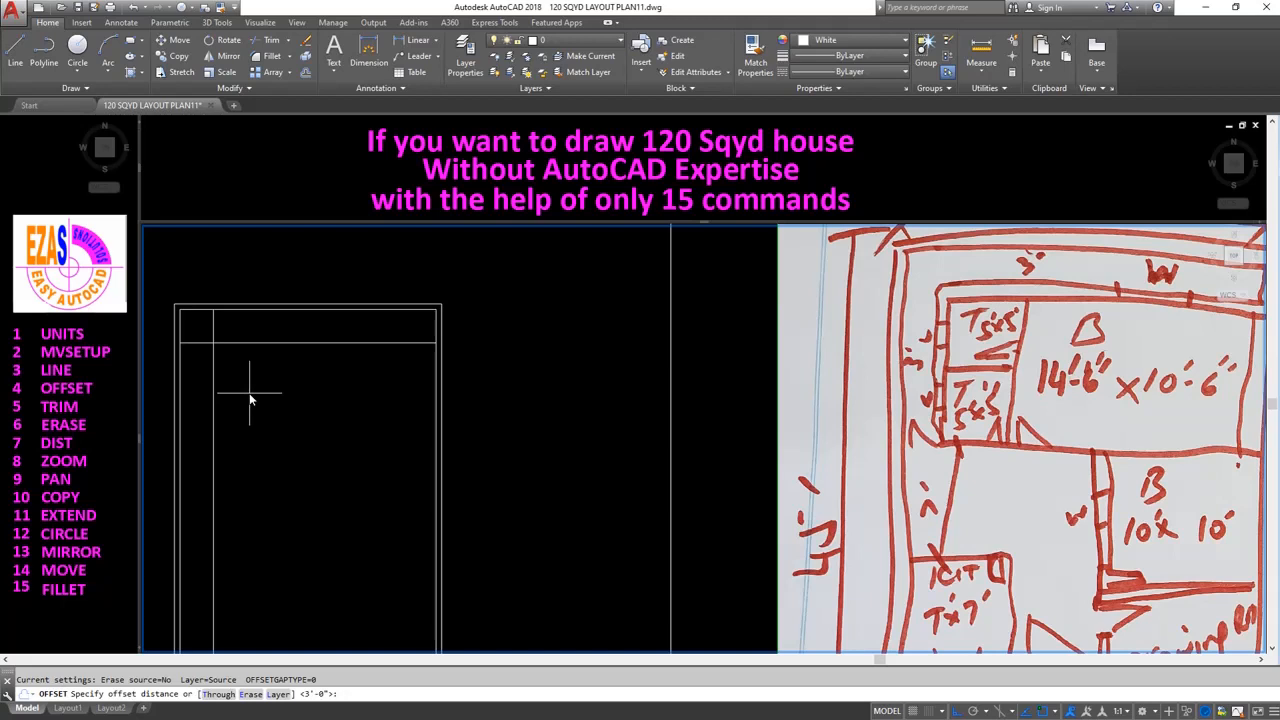
{"action": "key", "text": "Return"}
{"action": "left_click", "coordinate": [220, 343]}
{"action": "left_click", "coordinate": [226, 336]}
{"action": "left_click", "coordinate": [213, 392]}
{"action": "left_click", "coordinate": [334, 400]}
{"action": "key", "text": "Return"}
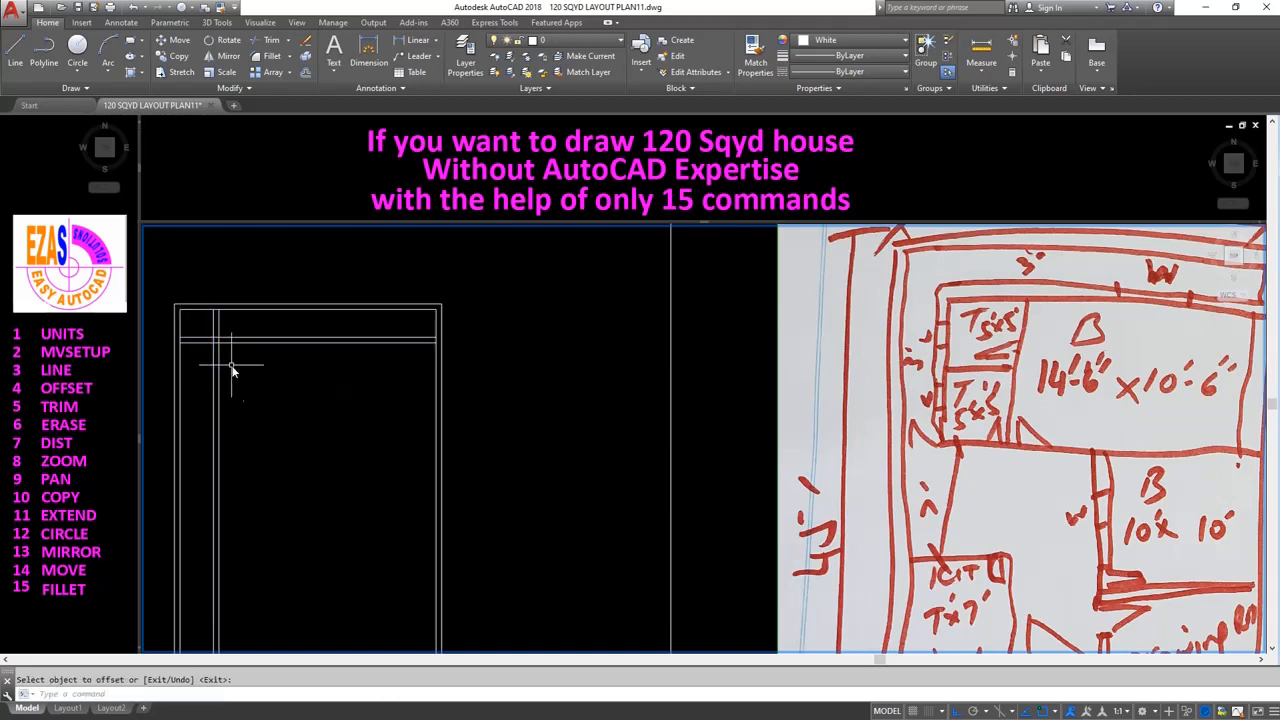
Fillet the inner and outer house wall line pairs into sharp corners at the upper left, using zero radius.
{"action": "left_click", "coordinate": [86, 597]}
{"action": "left_click", "coordinate": [235, 355]}
{"action": "type", "text": "FILLE"}
{"action": "key", "text": "Return"}
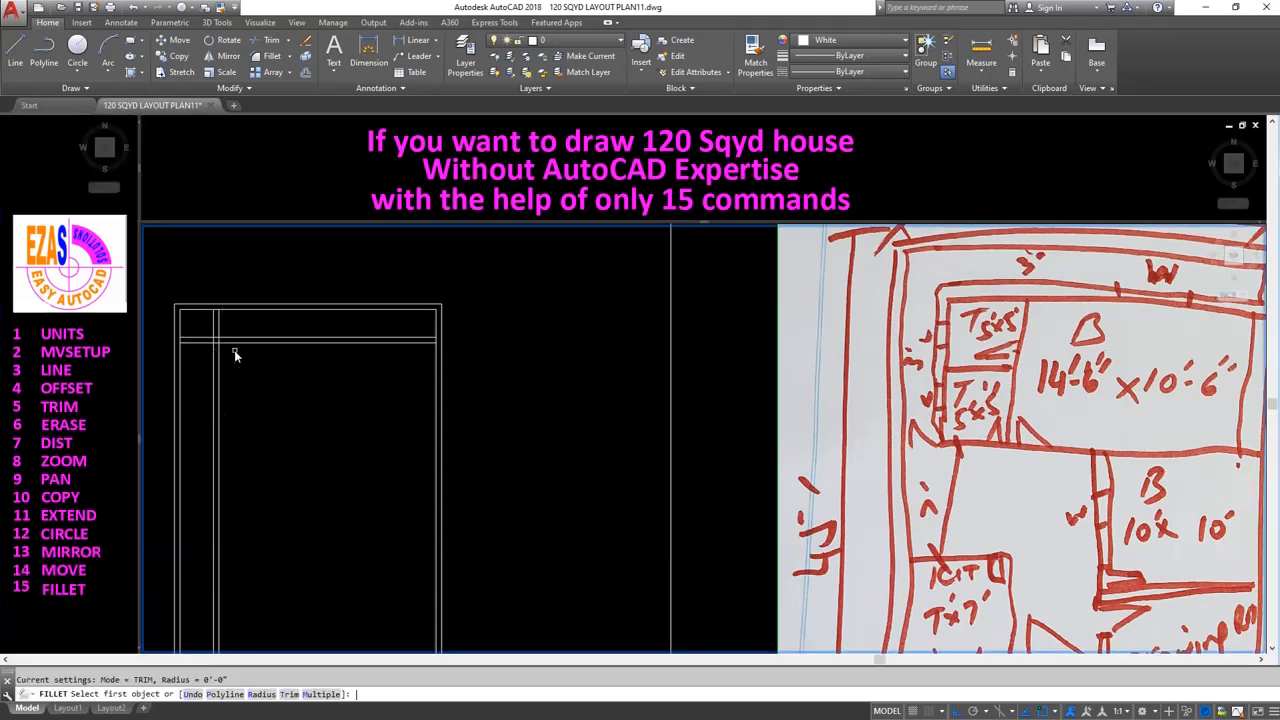
{"action": "left_click", "coordinate": [227, 341]}
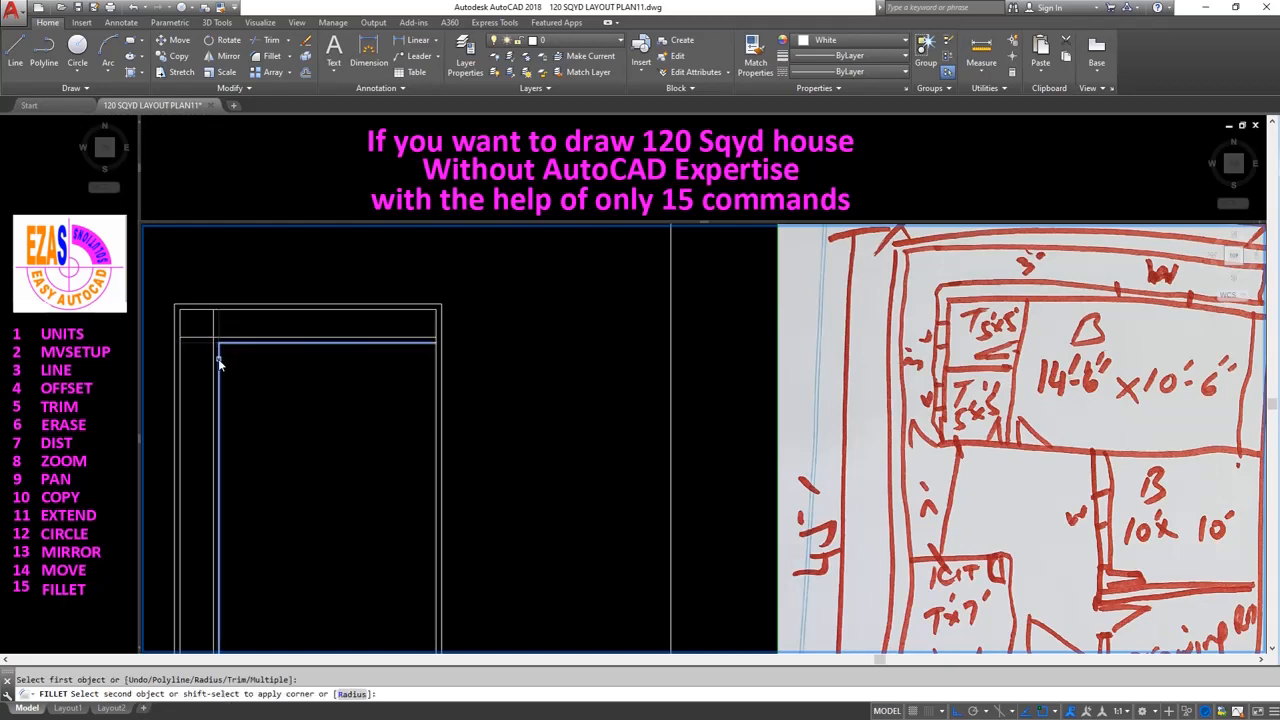
{"action": "left_click", "coordinate": [219, 364]}
{"action": "key", "text": "Return"}
{"action": "left_click", "coordinate": [225, 341]}
{"action": "left_click", "coordinate": [222, 344]}
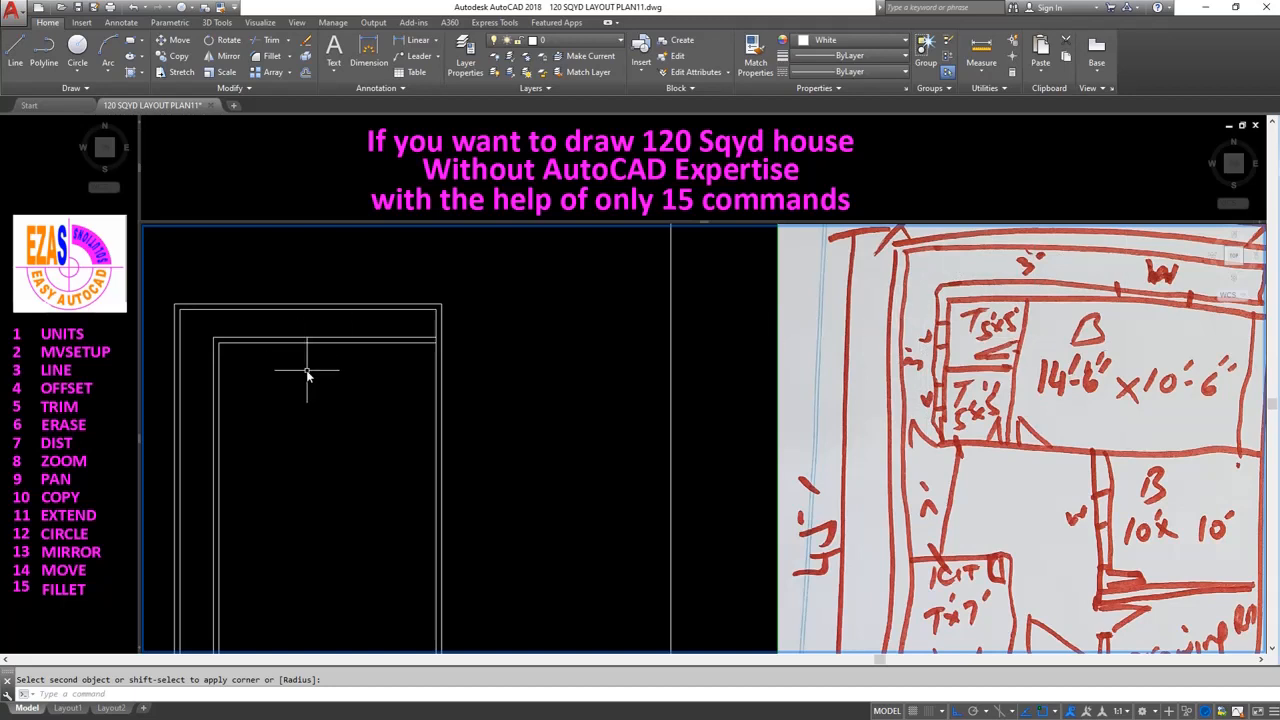
Offset the house's inner left and inner top wall lines 5' inward to lay out the first 5' x 5' toilet.
{"action": "type", "text": "OFFSET"}
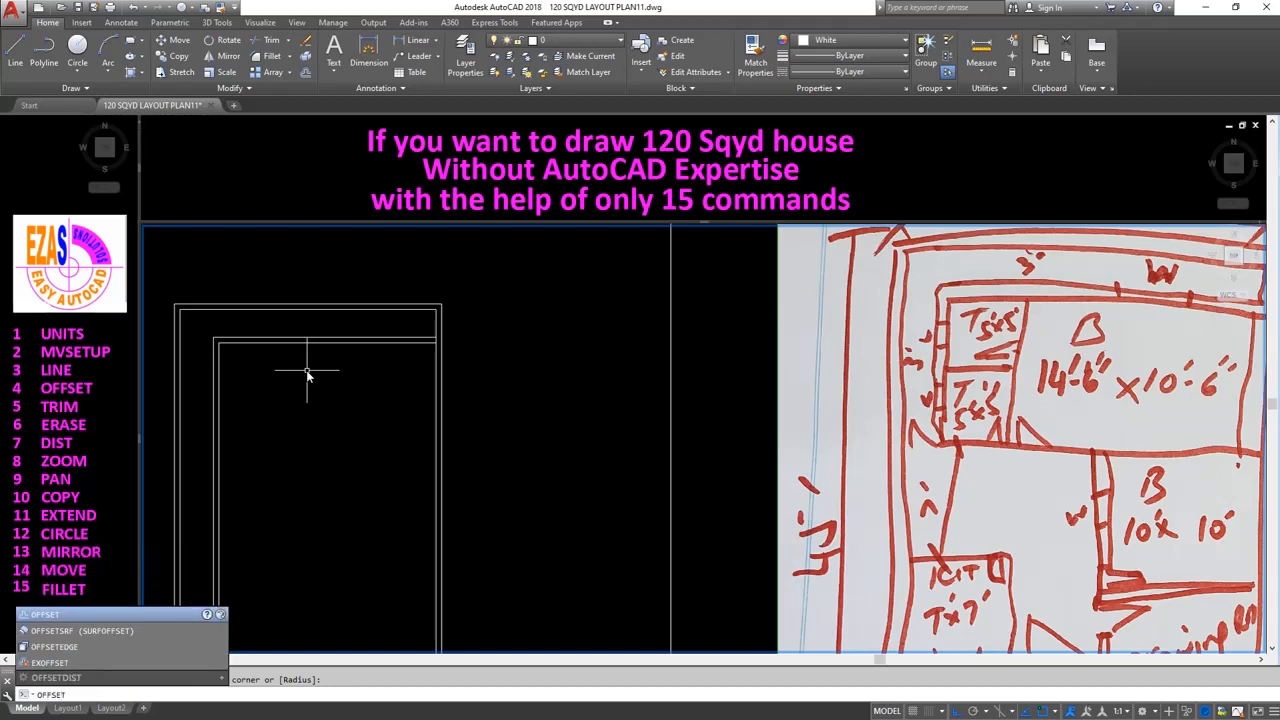
{"action": "key", "text": "Return"}
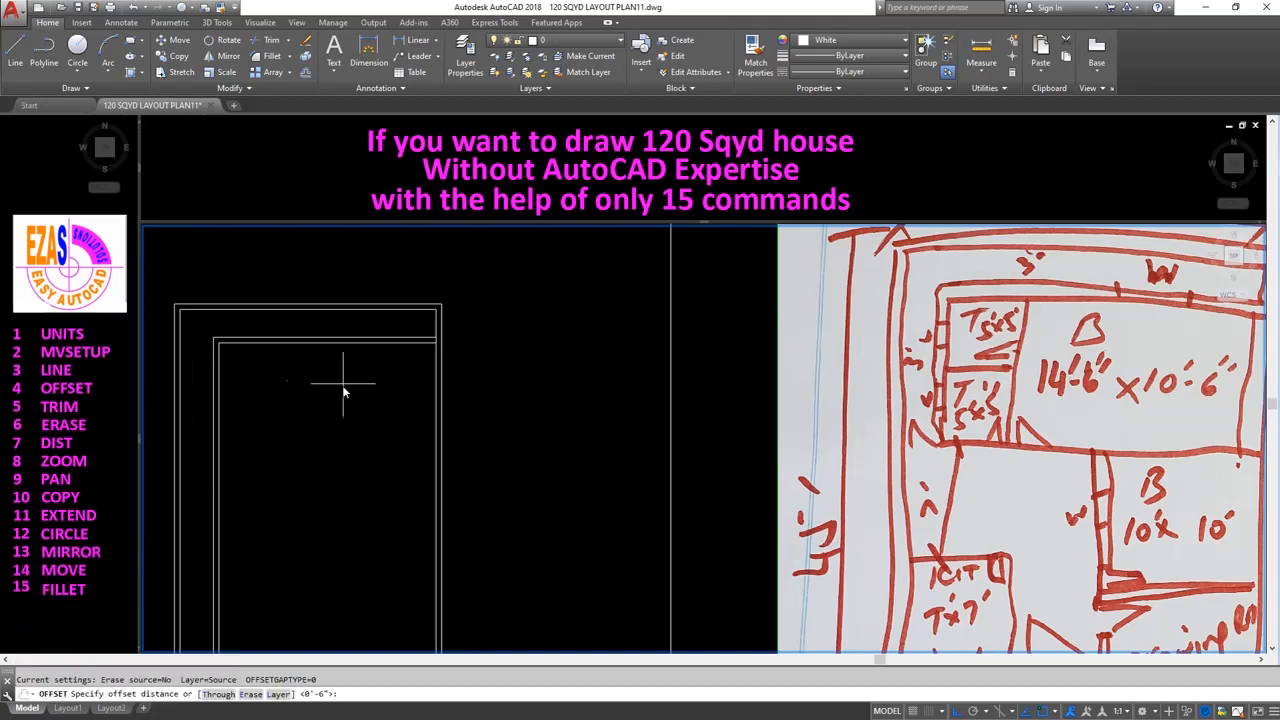
{"action": "type", "text": "5'"}
{"action": "key", "text": "Return"}
{"action": "left_click", "coordinate": [220, 365]}
{"action": "left_click", "coordinate": [292, 366]}
{"action": "left_click", "coordinate": [303, 344]}
{"action": "left_click", "coordinate": [305, 400]}
{"action": "key", "text": "Return"}
Offset the first toilet's lower line 6" upward and erase that copy.
{"action": "key", "text": "Return"}
{"action": "type", "text": "6"}
{"action": "key", "text": "Return"}
{"action": "left_click", "coordinate": [305, 401]}
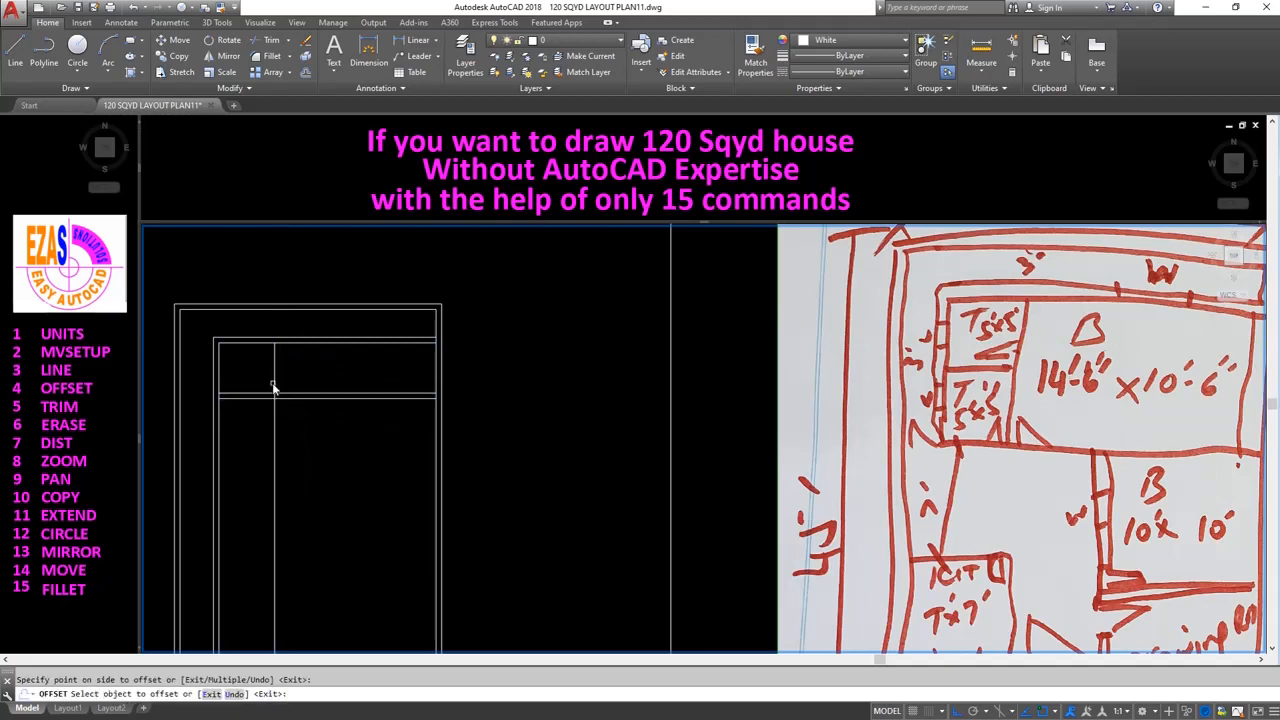
{"action": "left_click", "coordinate": [310, 445]}
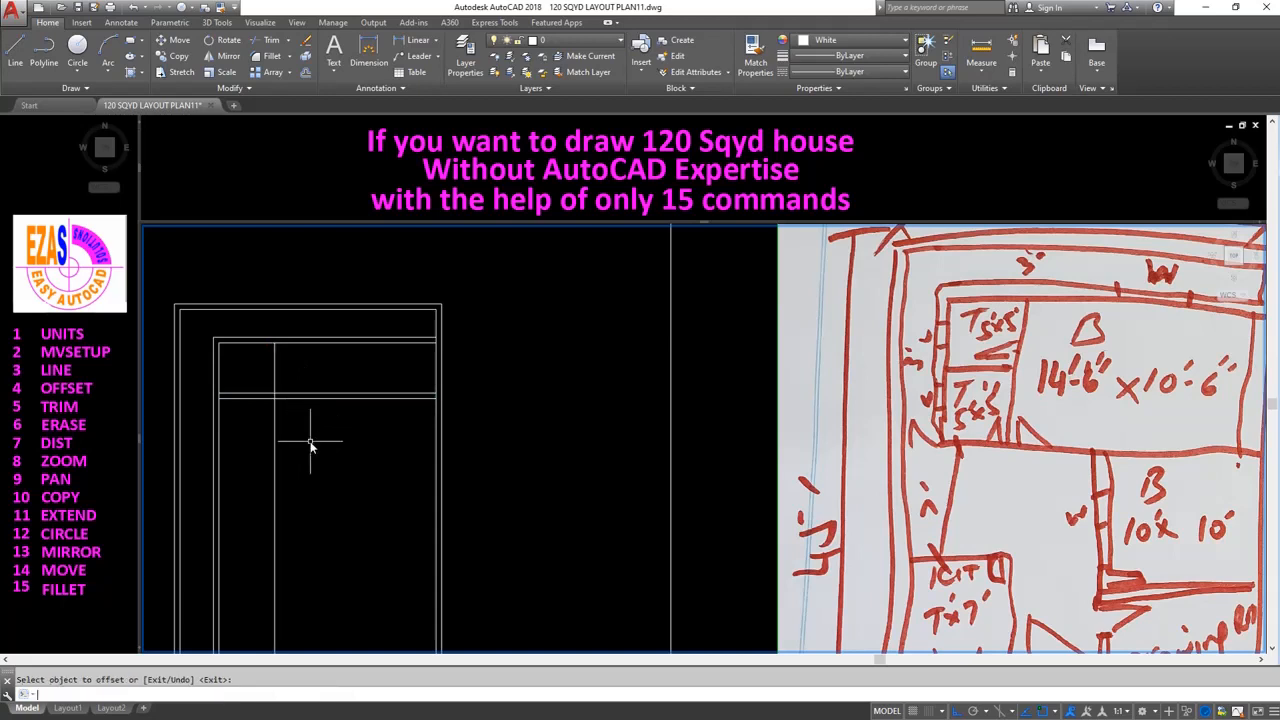
{"action": "key", "text": "Escape"}
{"action": "type", "text": "e"}
{"action": "key", "text": "Return"}
{"action": "type", "text": "l"}
{"action": "key", "text": "Return"}
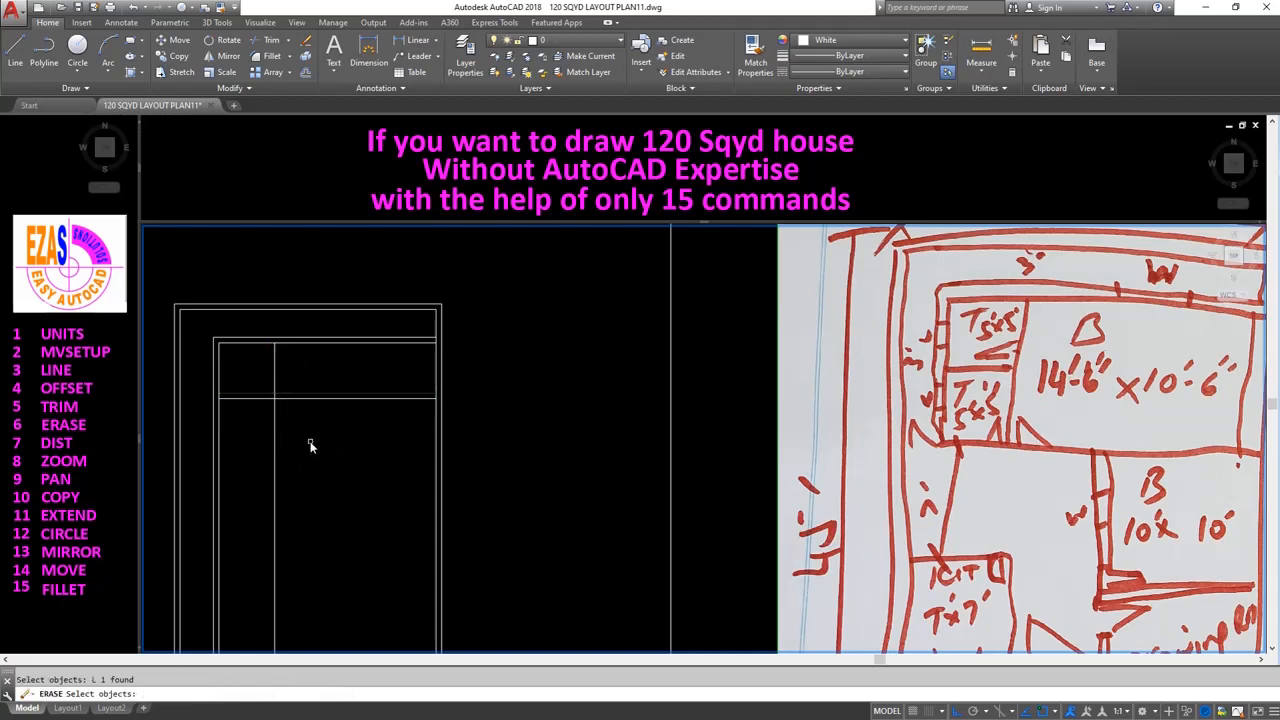
{"action": "key", "text": "Return"}
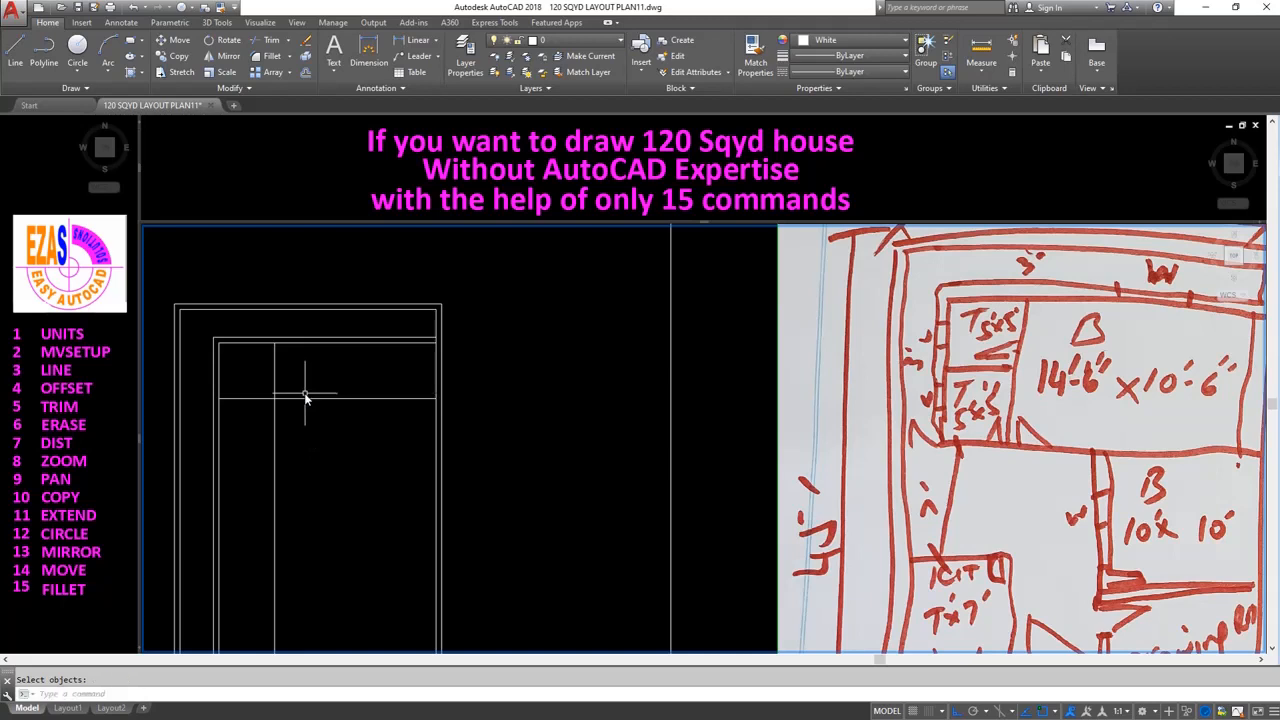
Offset the first toilet's lower line 6" downward to form the wall between the two toilets.
{"action": "type", "text": "o"}
{"action": "key", "text": "Return"}
{"action": "key", "text": "Return"}
{"action": "left_click", "coordinate": [297, 398]}
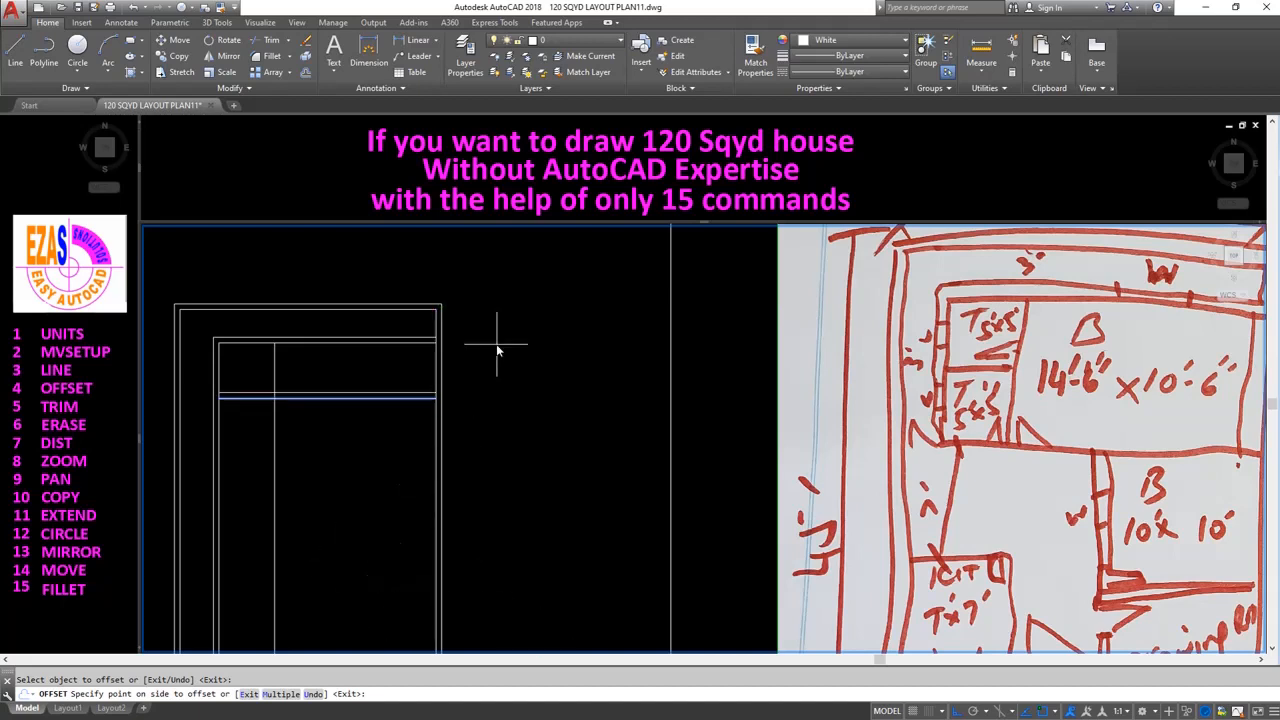
{"action": "left_click", "coordinate": [393, 510]}
{"action": "key", "text": "Return"}
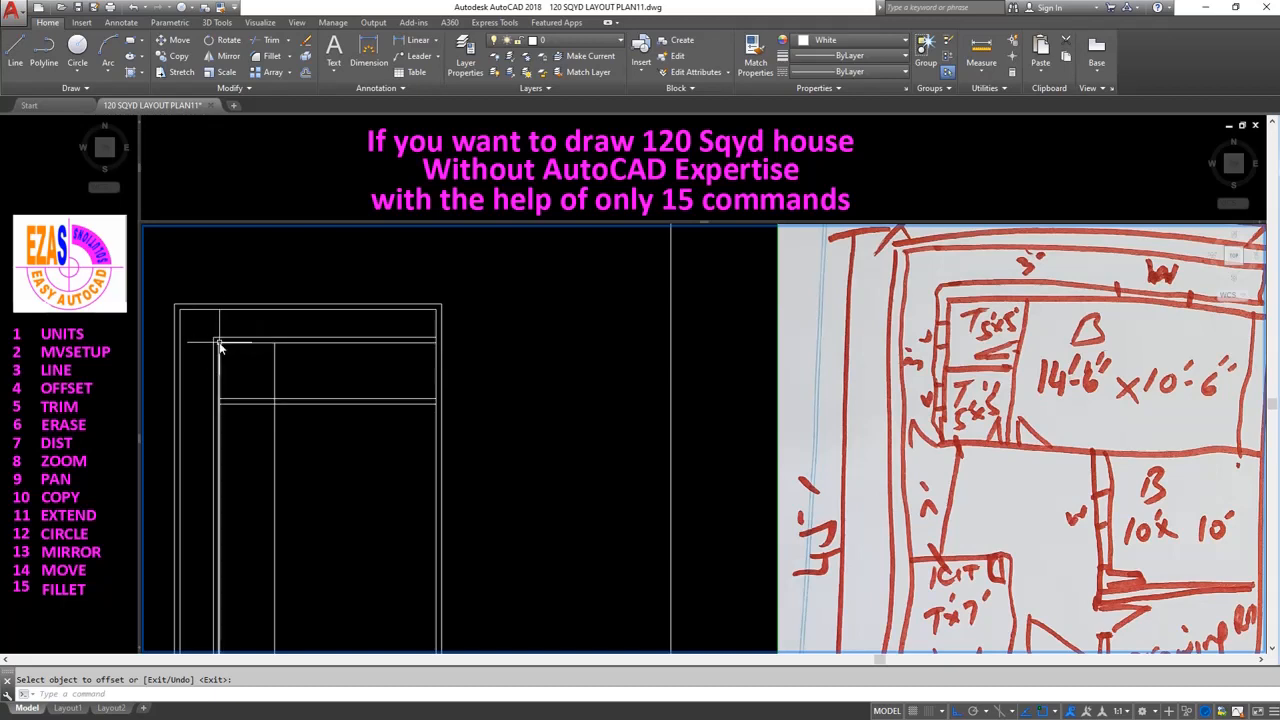
Measure the first toilet's clear vertical dimension from its upper-left inner corner to its lower wall.
{"action": "left_click", "coordinate": [58, 447]}
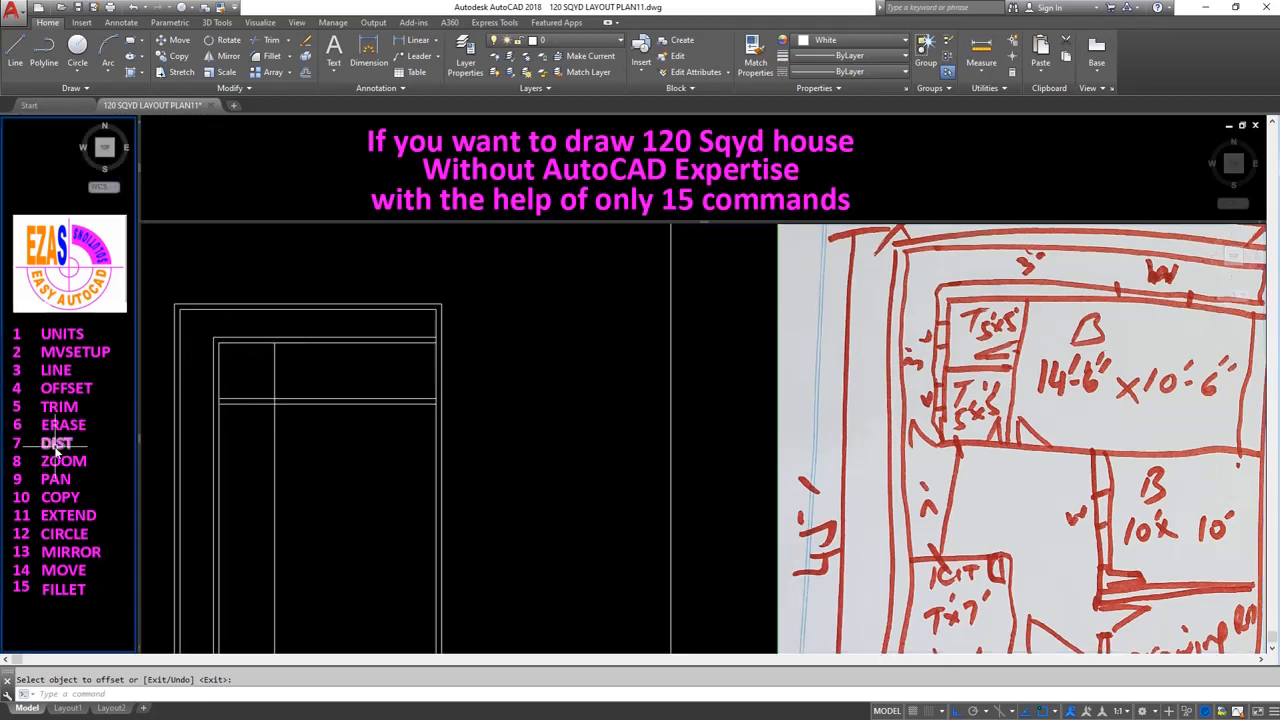
{"action": "type", "text": "D"}
{"action": "type", "text": "T"}
{"action": "key", "text": "Return"}
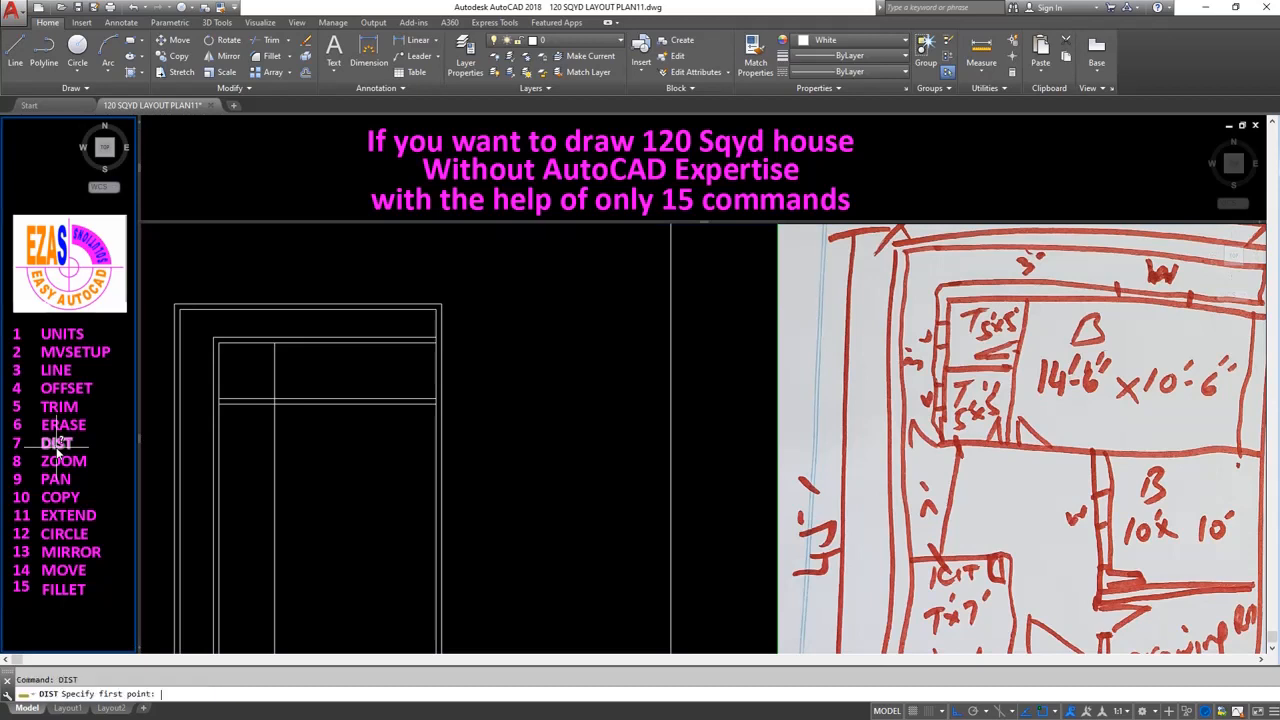
{"action": "left_click", "coordinate": [228, 344]}
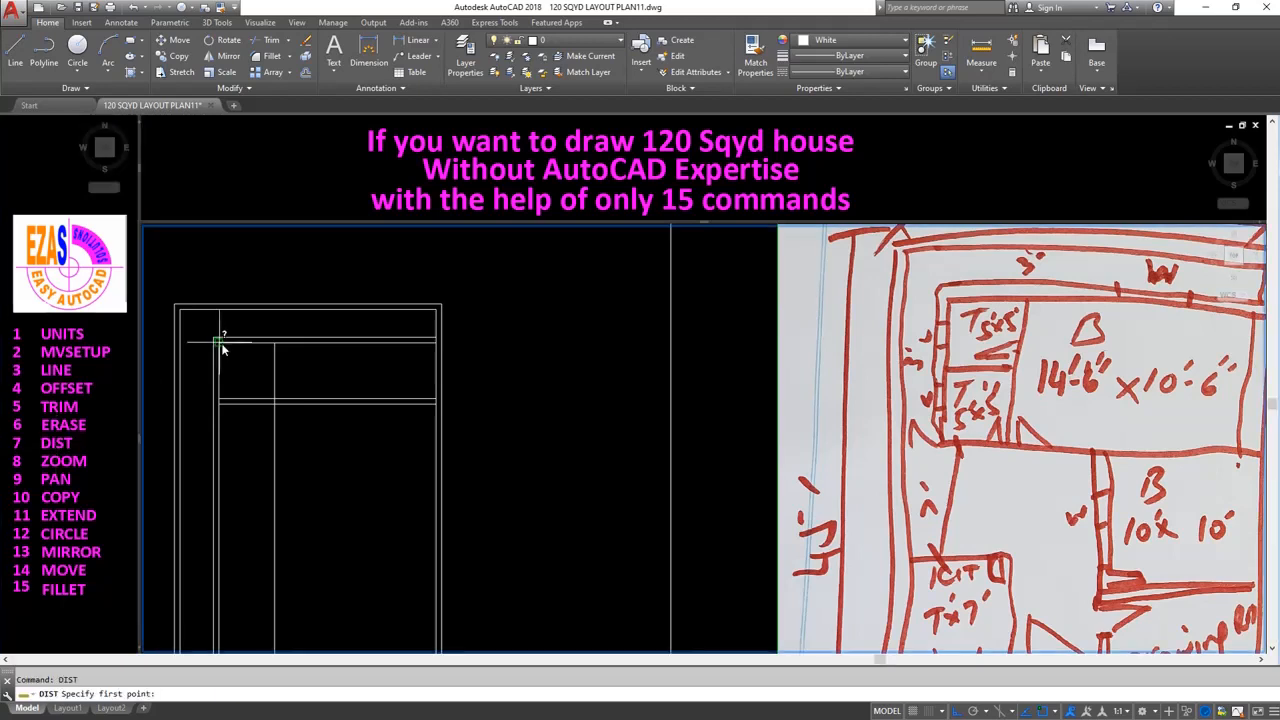
{"action": "left_click", "coordinate": [222, 345]}
{"action": "left_click", "coordinate": [219, 400]}
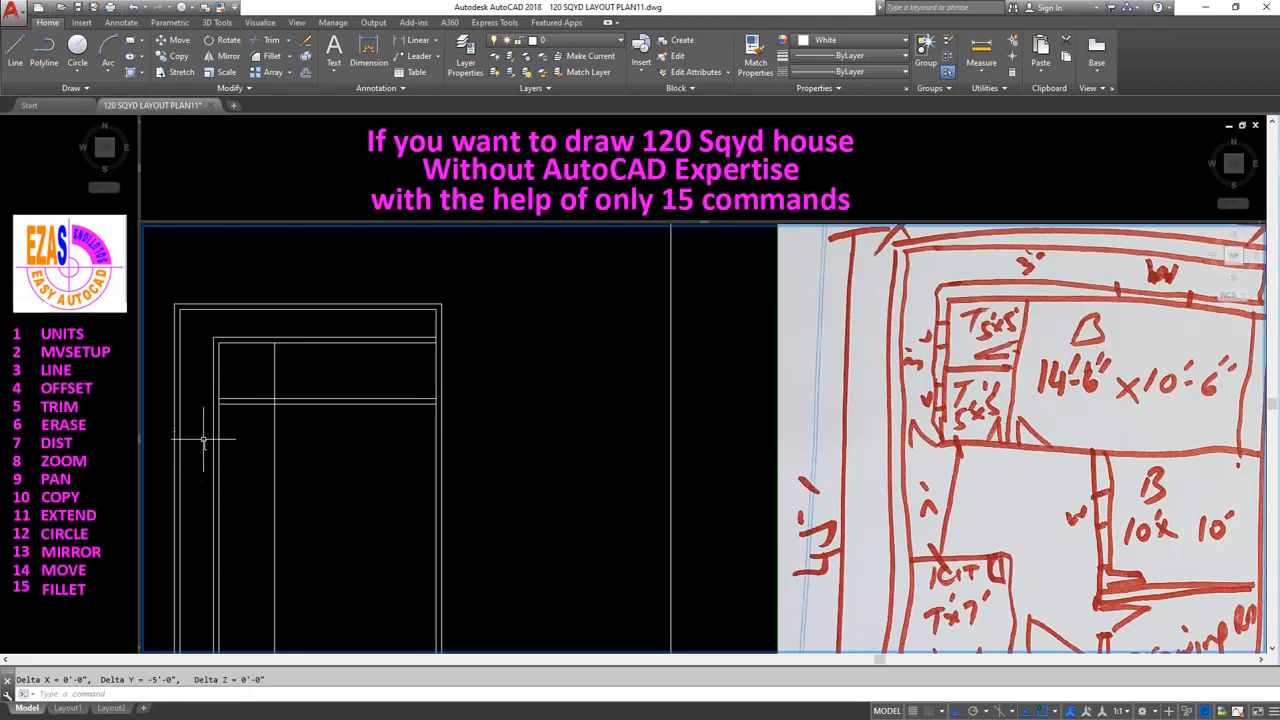
Offset the toilet's right vertical line 6" to the right to form the wall beside the bedroom.
{"action": "type", "text": "OF"}
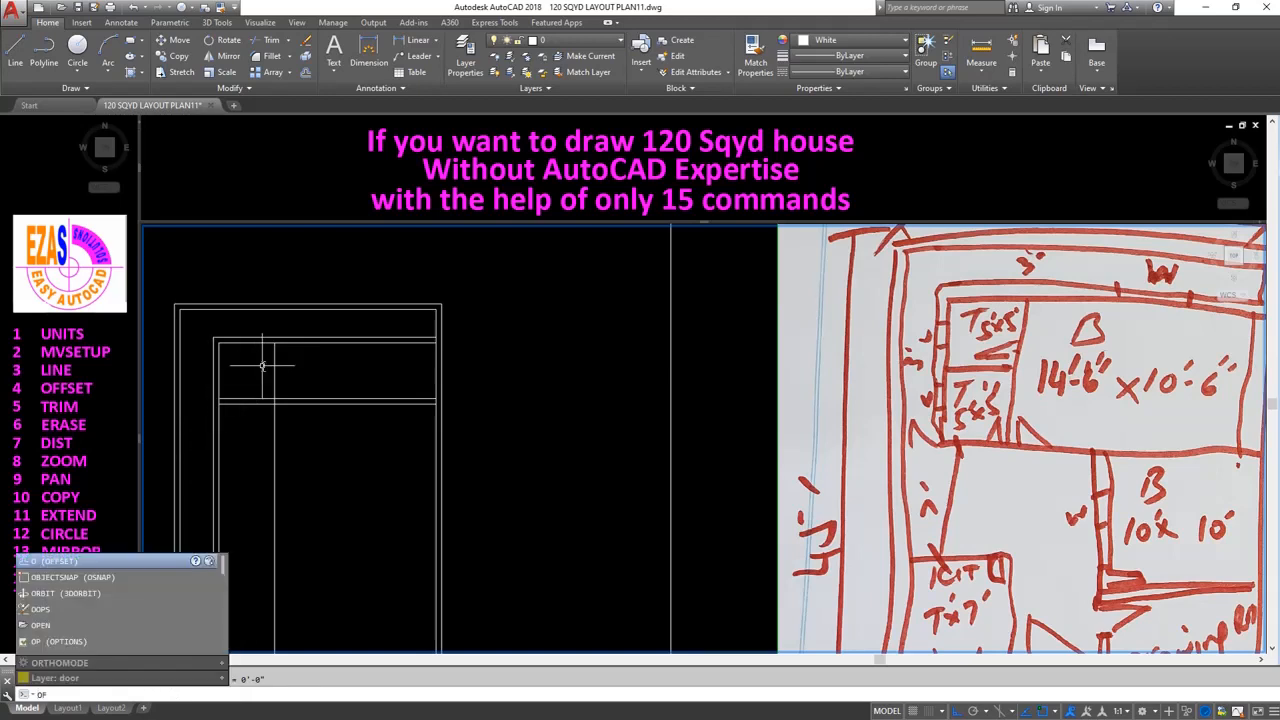
{"action": "key", "text": "Return"}
{"action": "type", "text": "6"}
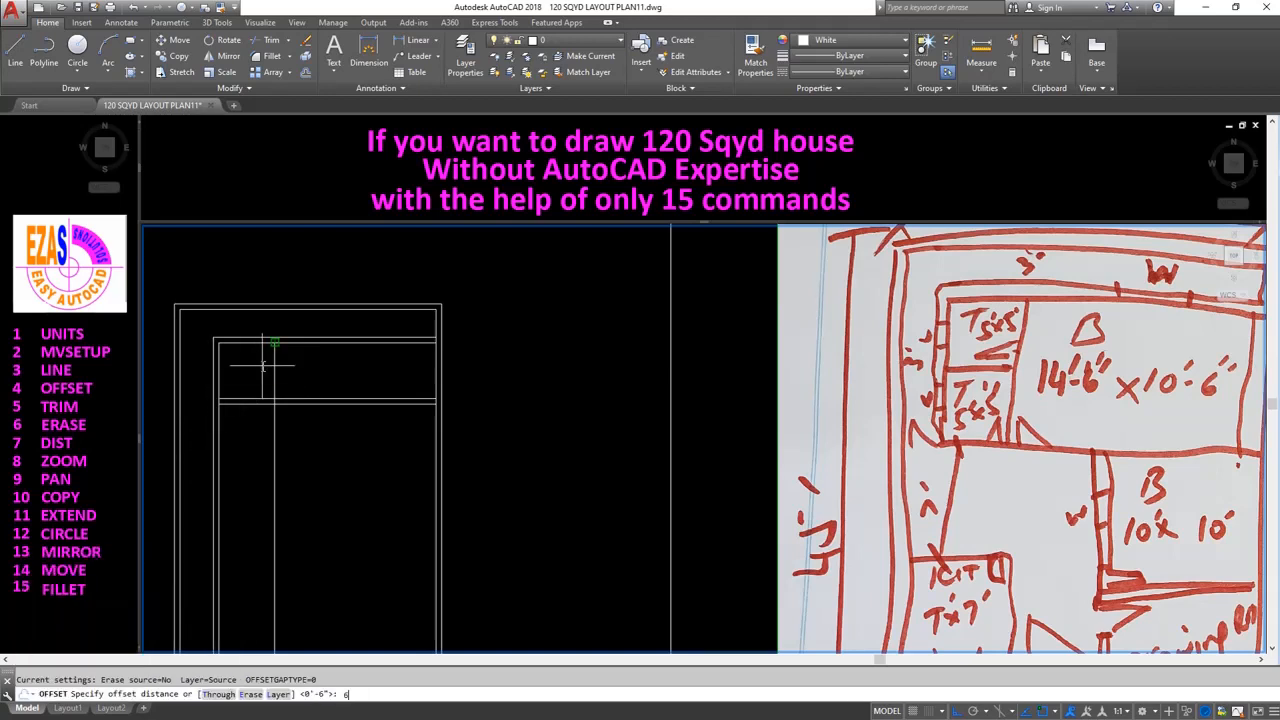
{"action": "key", "text": "Return"}
{"action": "left_click", "coordinate": [277, 370]}
{"action": "left_click", "coordinate": [336, 372]}
{"action": "key", "text": "Return"}
Offset the lower line of the wall between the toilets 5' downward for the second toilet.
{"action": "key", "text": "Return"}
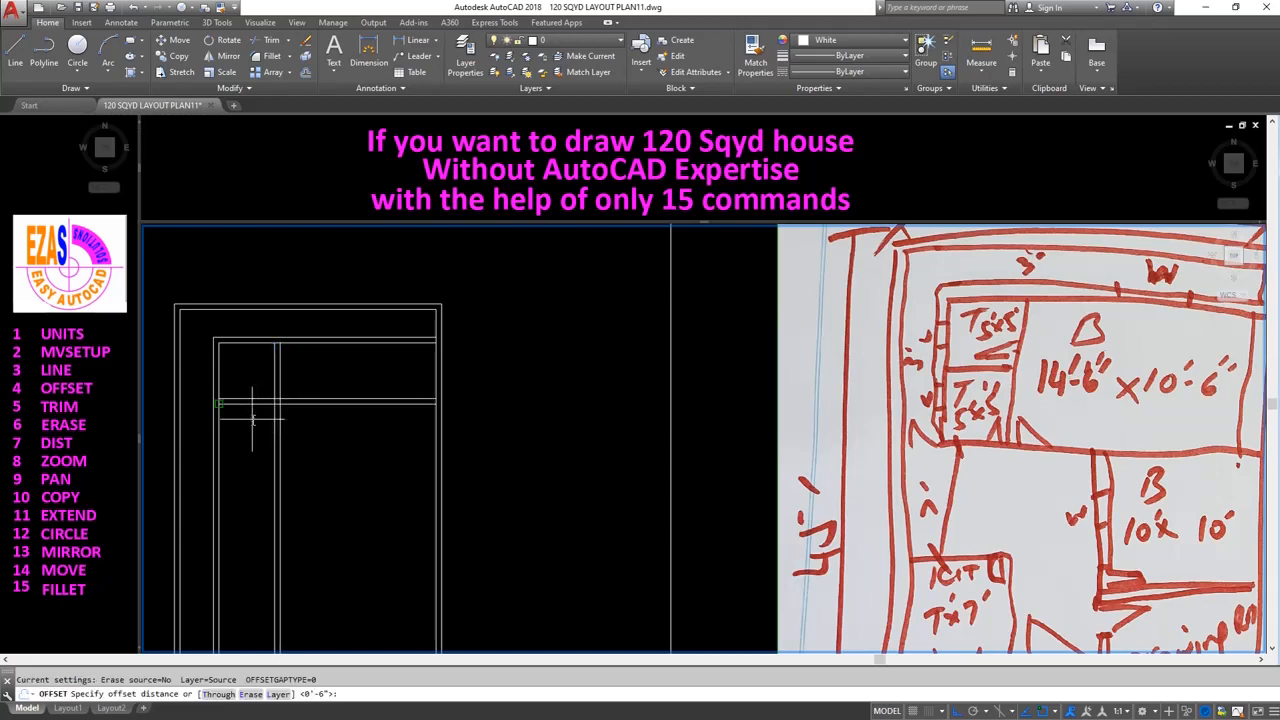
{"action": "type", "text": "5"}
{"action": "key", "text": "Return"}
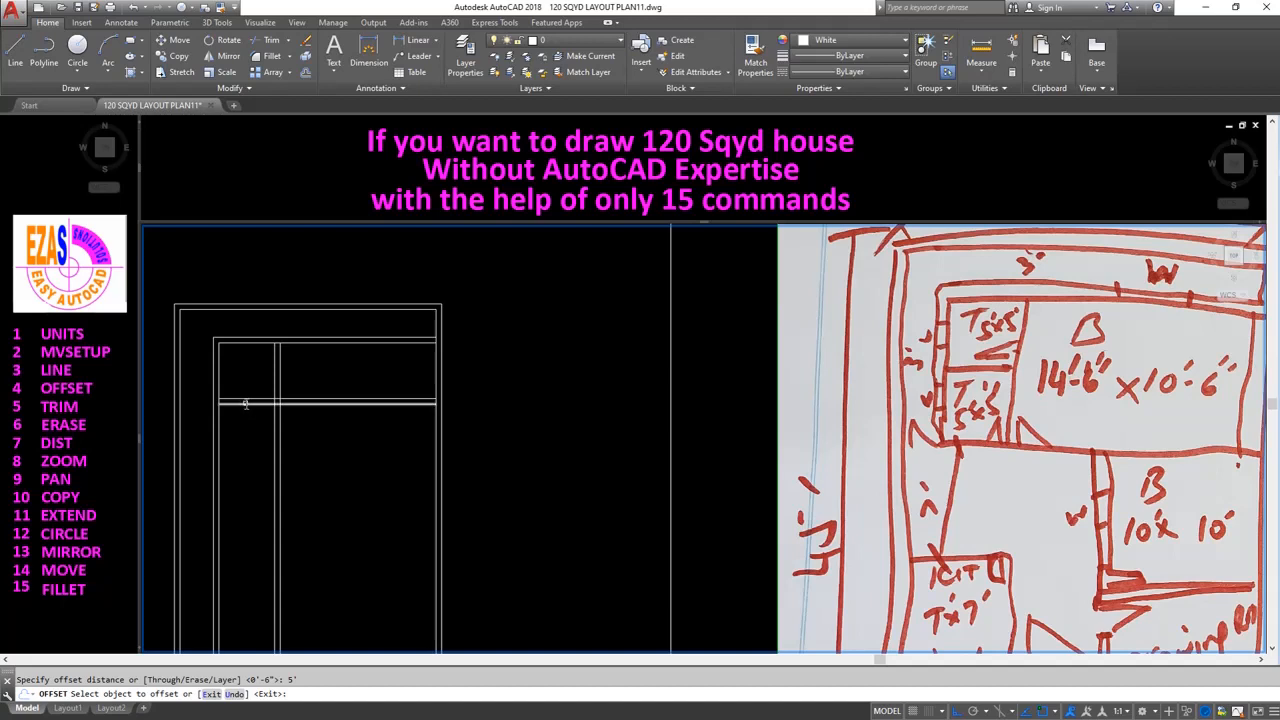
{"action": "left_click", "coordinate": [245, 403]}
{"action": "left_click", "coordinate": [240, 457]}
{"action": "key", "text": "Return"}
Try offsetting the second toilet's lower line by the wall thickness and erase the misplaced copy.
{"action": "key", "text": "Return"}
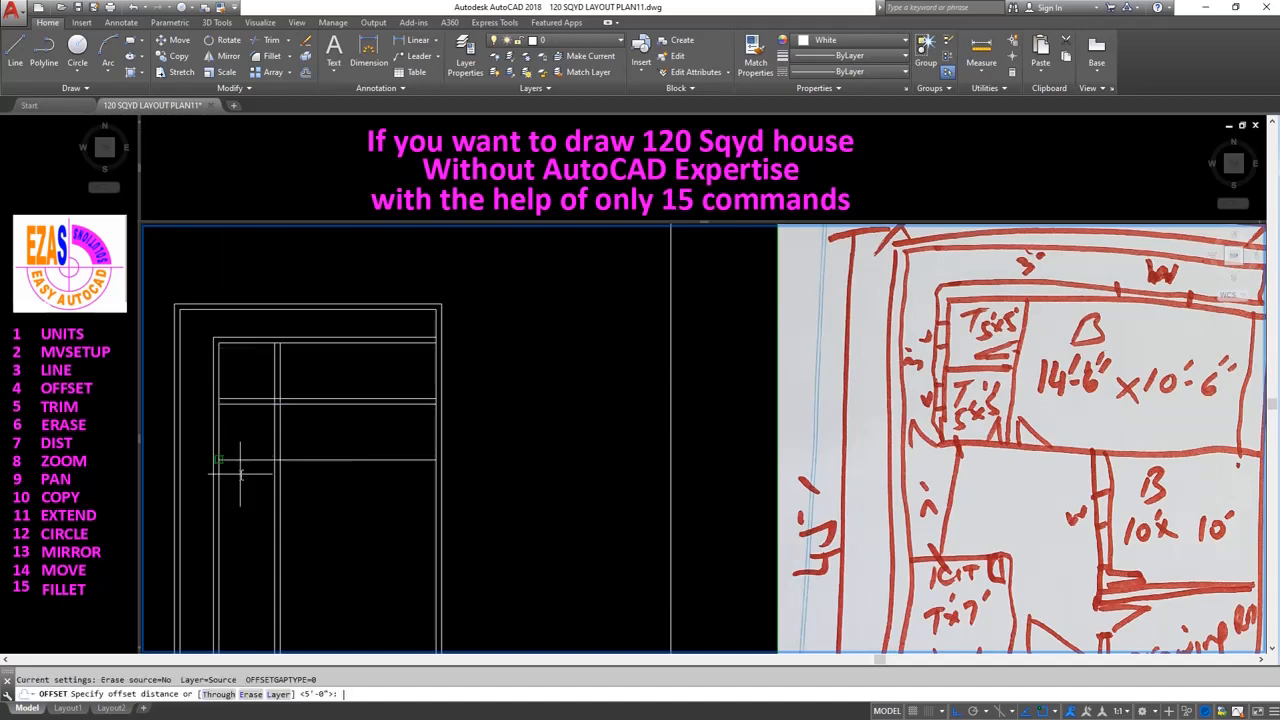
{"action": "key", "text": "Return"}
{"action": "left_click", "coordinate": [250, 461]}
{"action": "key", "text": "Escape"}
{"action": "type", "text": "e"}
{"action": "key", "text": "Return"}
{"action": "key", "text": "Return"}
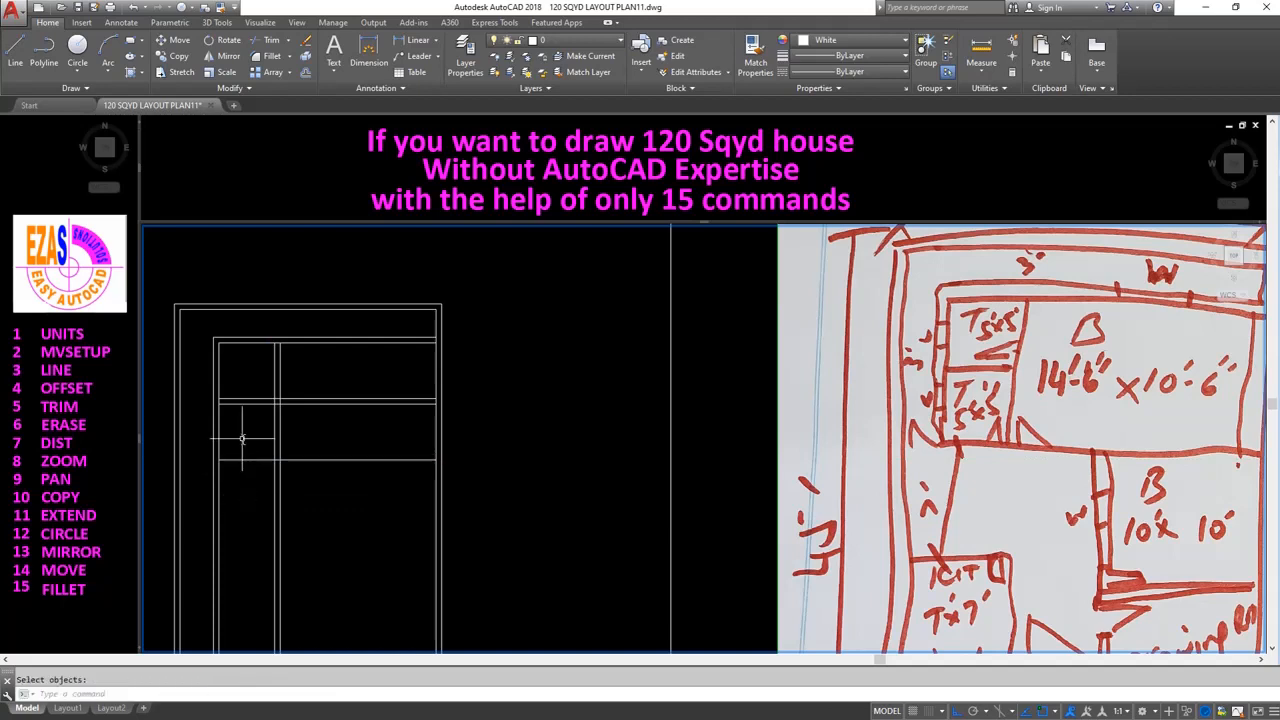
Offset the second toilet's lower line 6" downward to form the lower wall of the toilets and bedroom.
{"action": "type", "text": "offset"}
{"action": "key", "text": "Return"}
{"action": "key", "text": "Return"}
{"action": "left_click", "coordinate": [245, 461]}
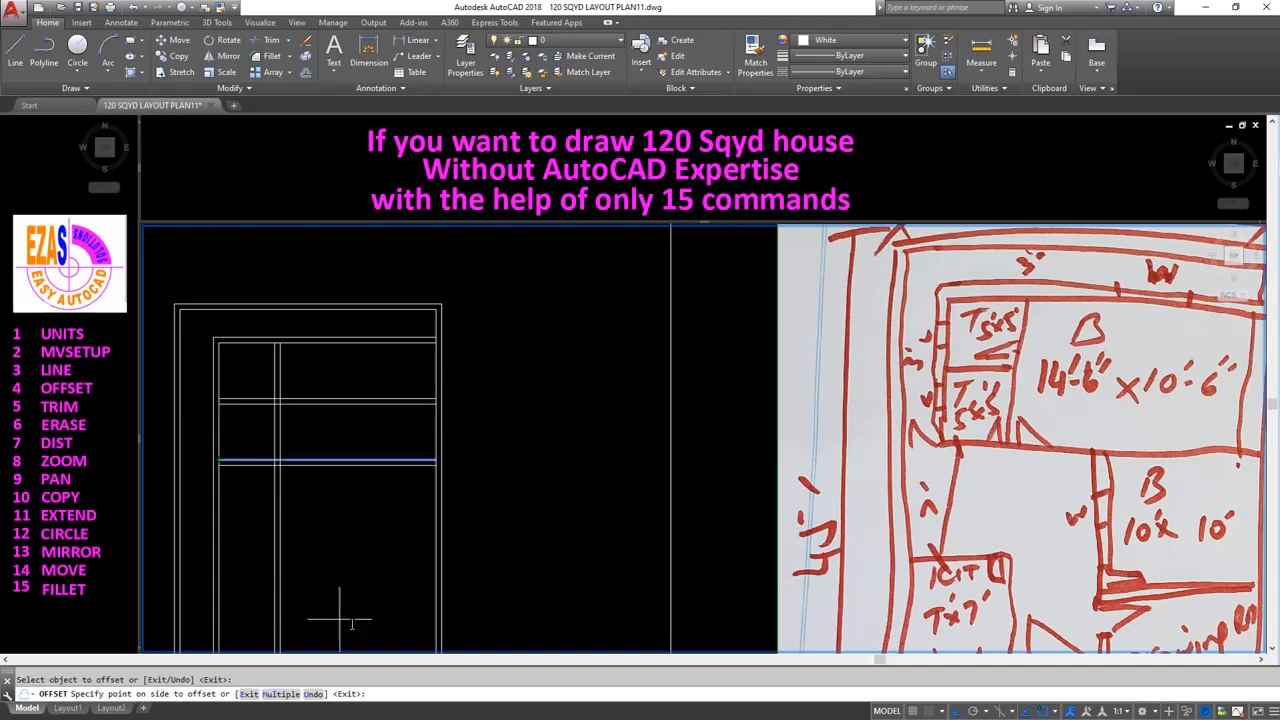
{"action": "left_click", "coordinate": [491, 600]}
{"action": "key", "text": "Return"}
Measure the second toilet's clear vertical dimension along its left wall.
{"action": "type", "text": "dist"}
{"action": "key", "text": "Return"}
{"action": "left_click", "coordinate": [229, 461]}
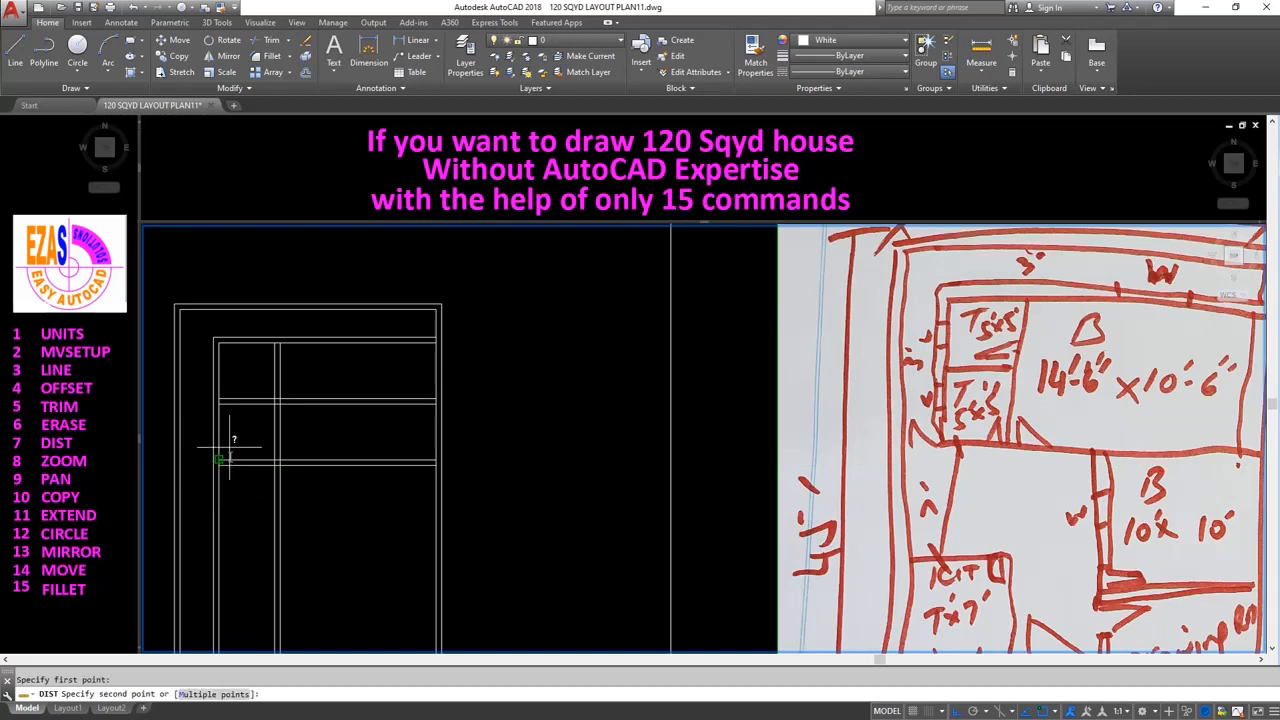
{"action": "left_click", "coordinate": [223, 411]}
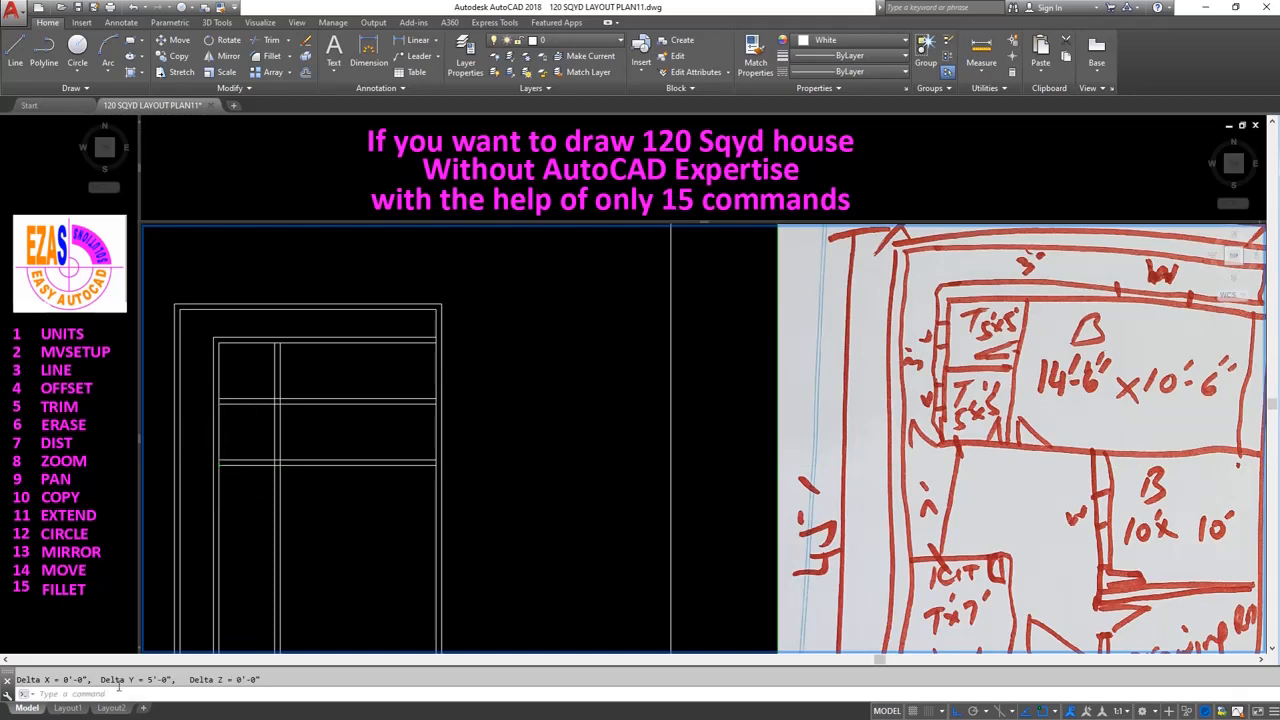
Fillet the outer and inner left wall lines with the matching lower wall lines at the second toilet's lower-left corner.
{"action": "type", "text": "fillet"}
{"action": "key", "text": "Return"}
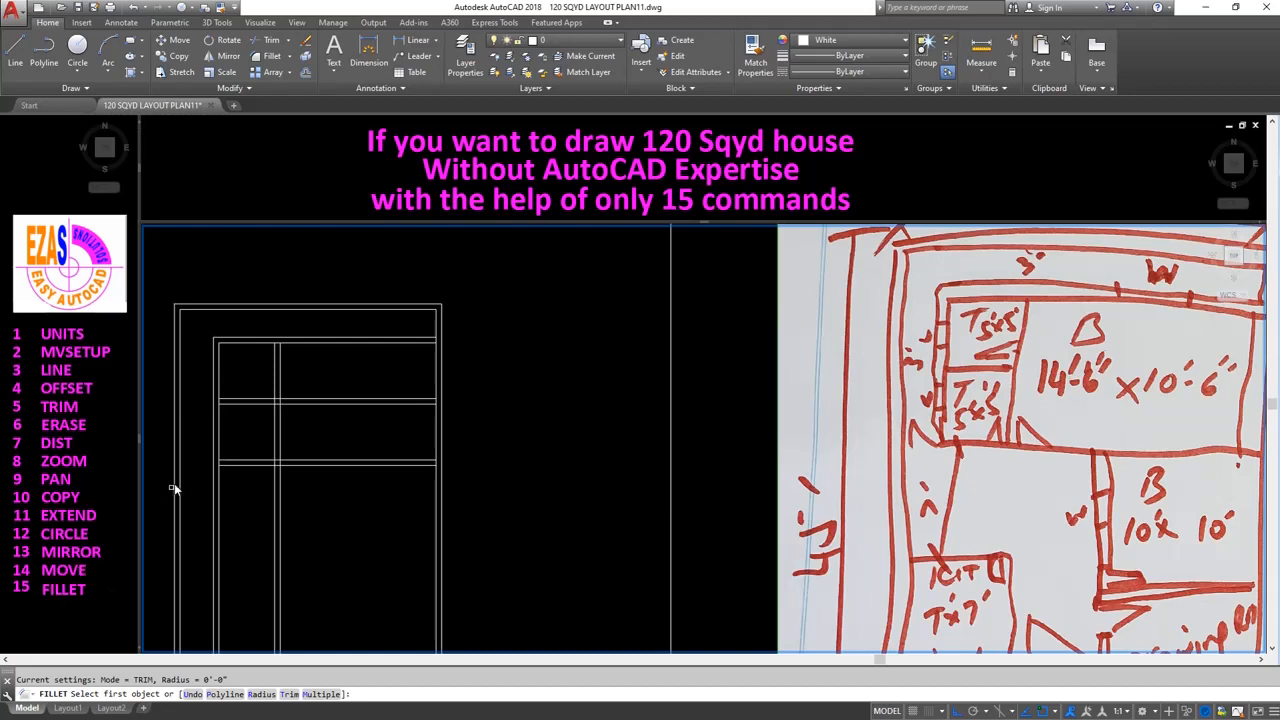
{"action": "left_click", "coordinate": [214, 451]}
{"action": "left_click", "coordinate": [234, 468]}
{"action": "key", "text": "Return"}
{"action": "left_click", "coordinate": [219, 458]}
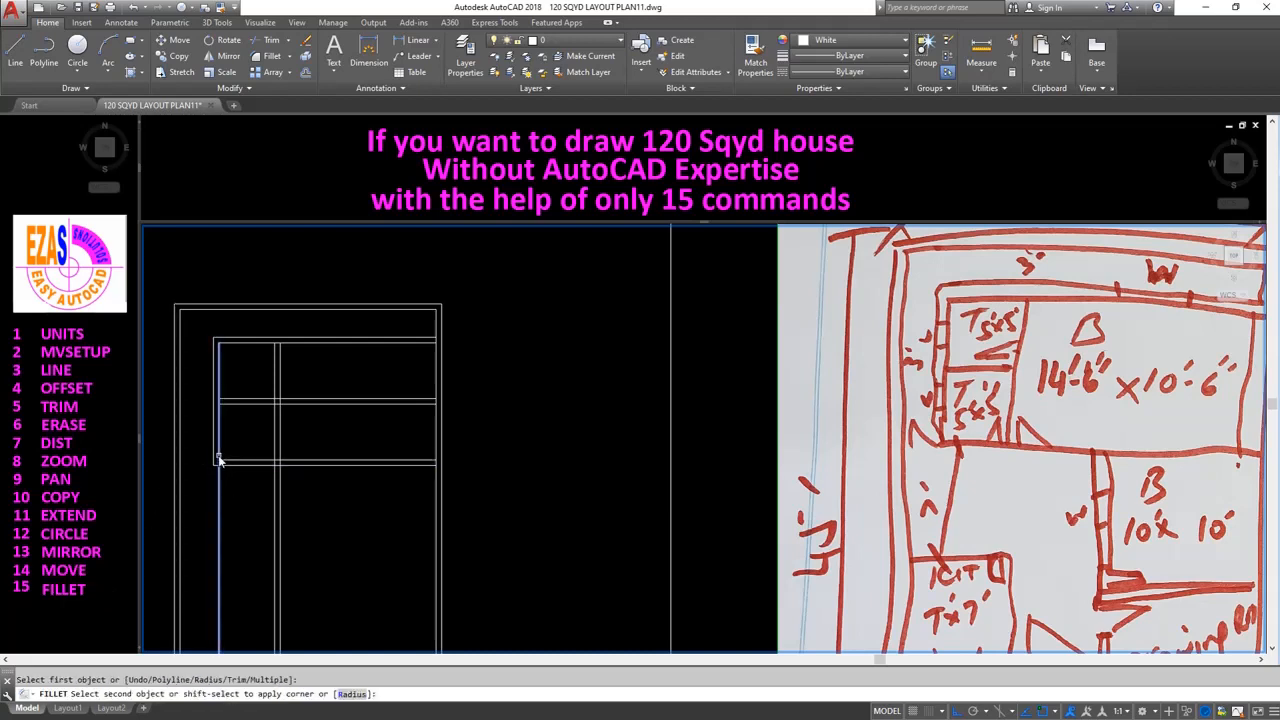
{"action": "left_click", "coordinate": [229, 462]}
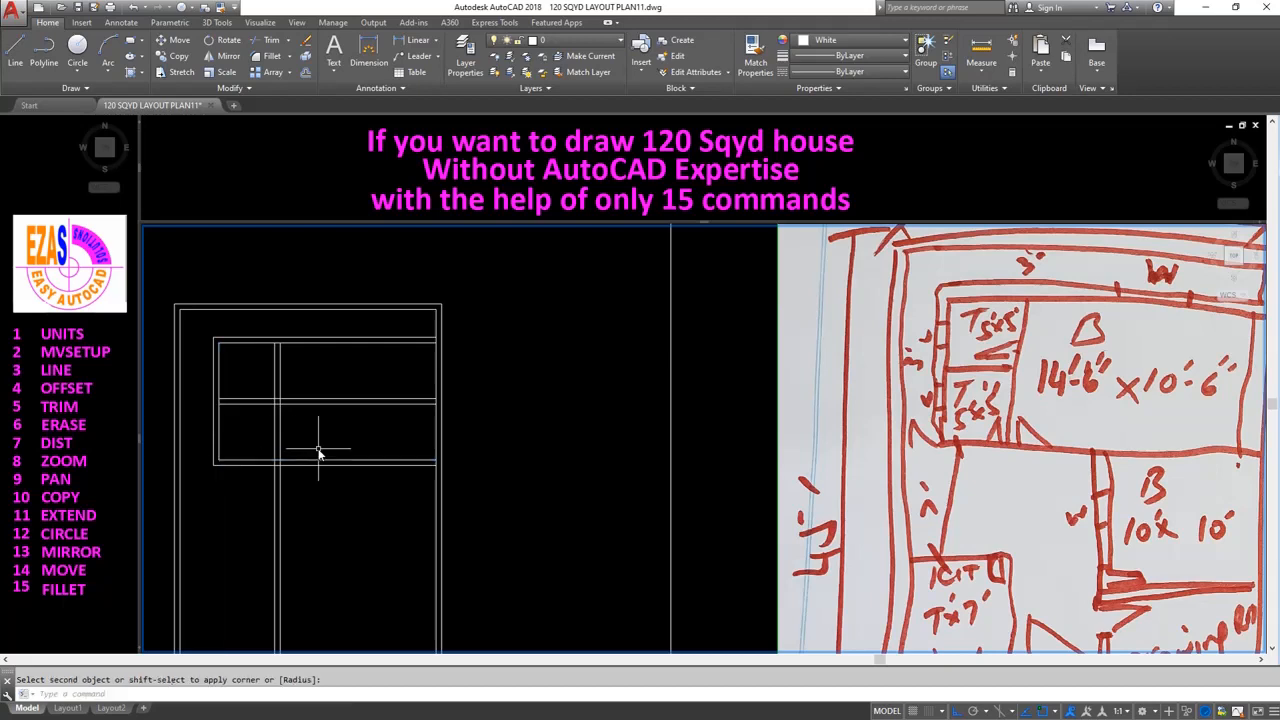
Trim the two vertical toilet wall lines below the inner line of the bedroom's lower wall.
{"action": "scroll", "coordinate": [210, 418], "scroll_direction": "up", "scroll_amount": 2}
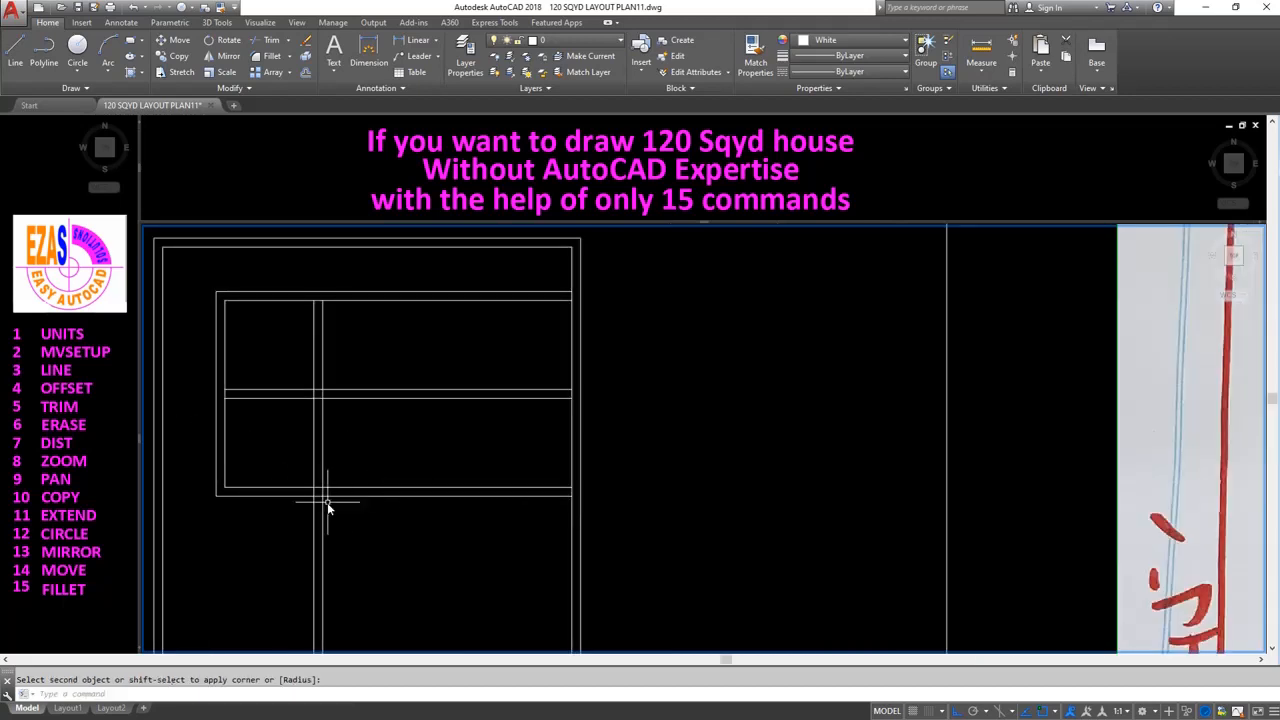
{"action": "type", "text": "TR"}
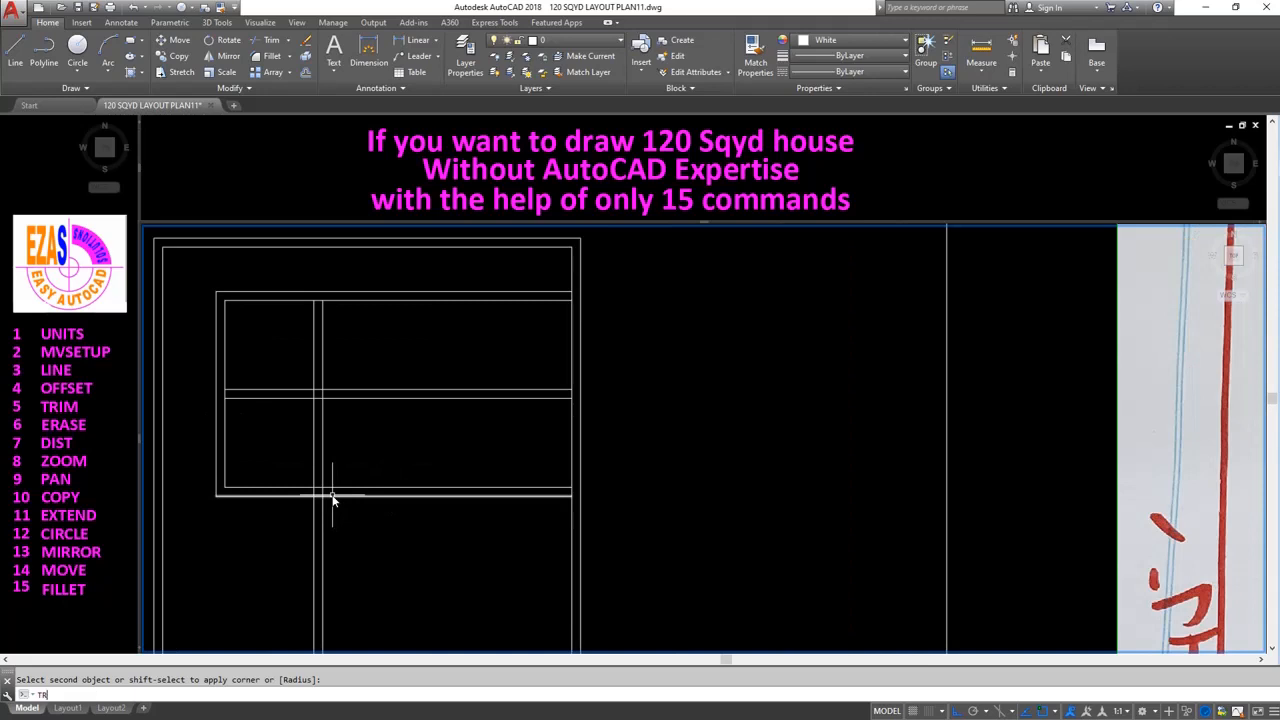
{"action": "type", "text": "IM"}
{"action": "key", "text": "Return"}
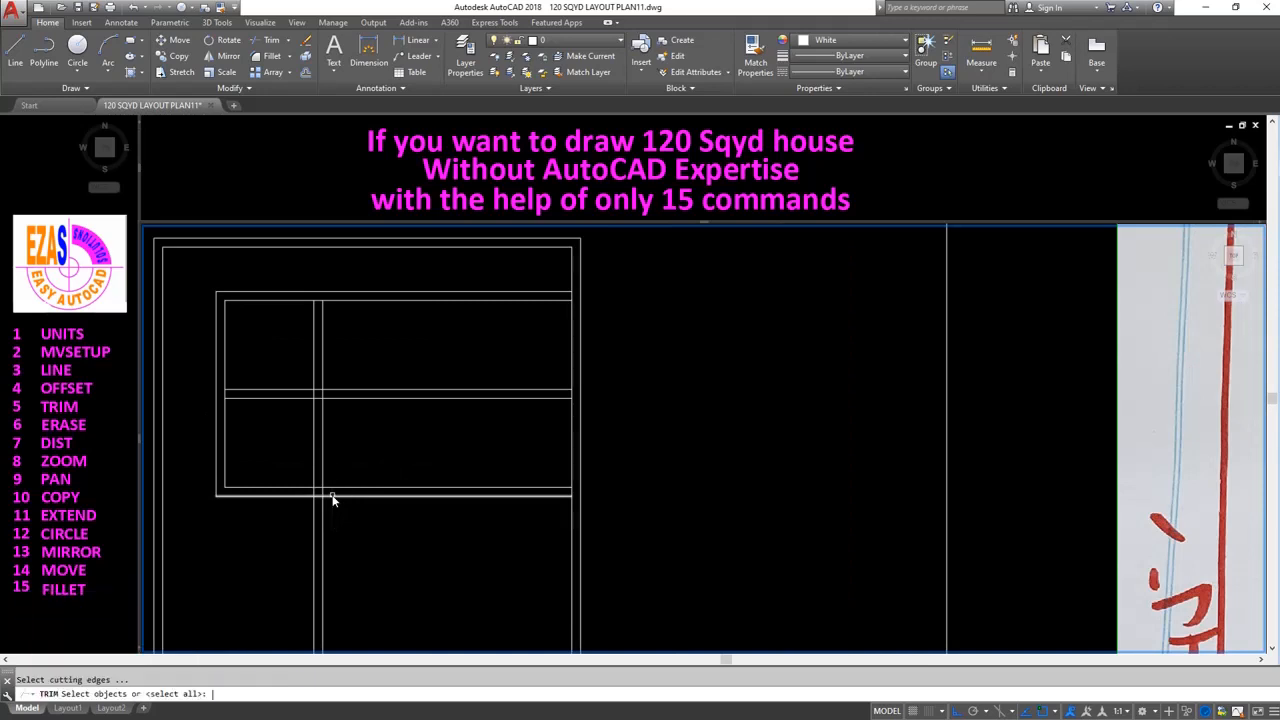
{"action": "left_click", "coordinate": [55, 412]}
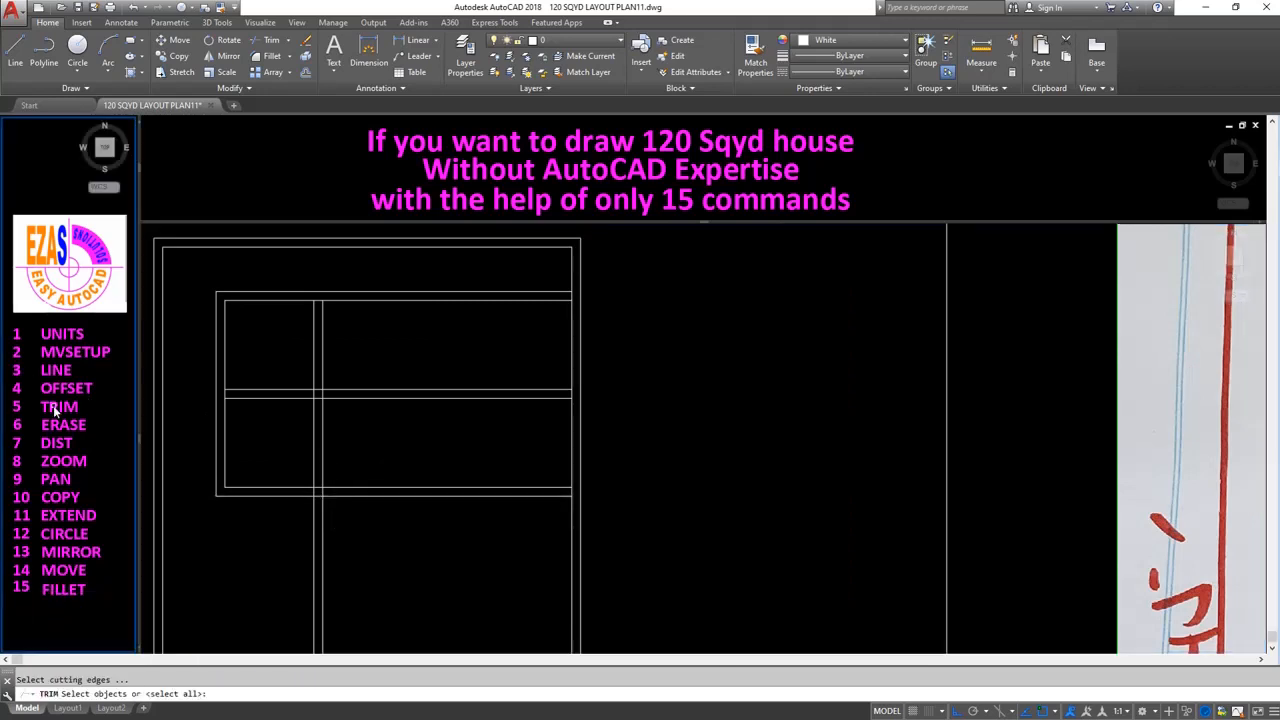
{"action": "left_click", "coordinate": [350, 428]}
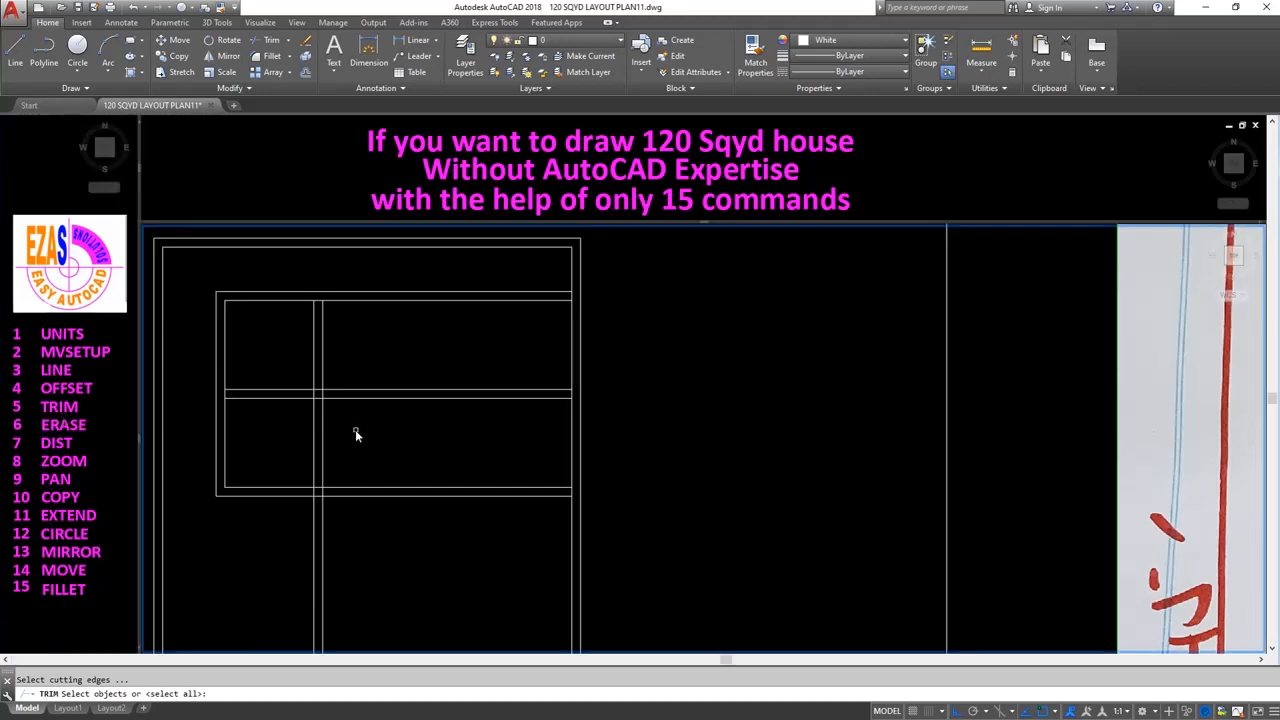
{"action": "left_click", "coordinate": [334, 489]}
{"action": "key", "text": "Return"}
{"action": "left_click", "coordinate": [323, 508]}
{"action": "left_click", "coordinate": [317, 514]}
{"action": "key", "text": "Return"}
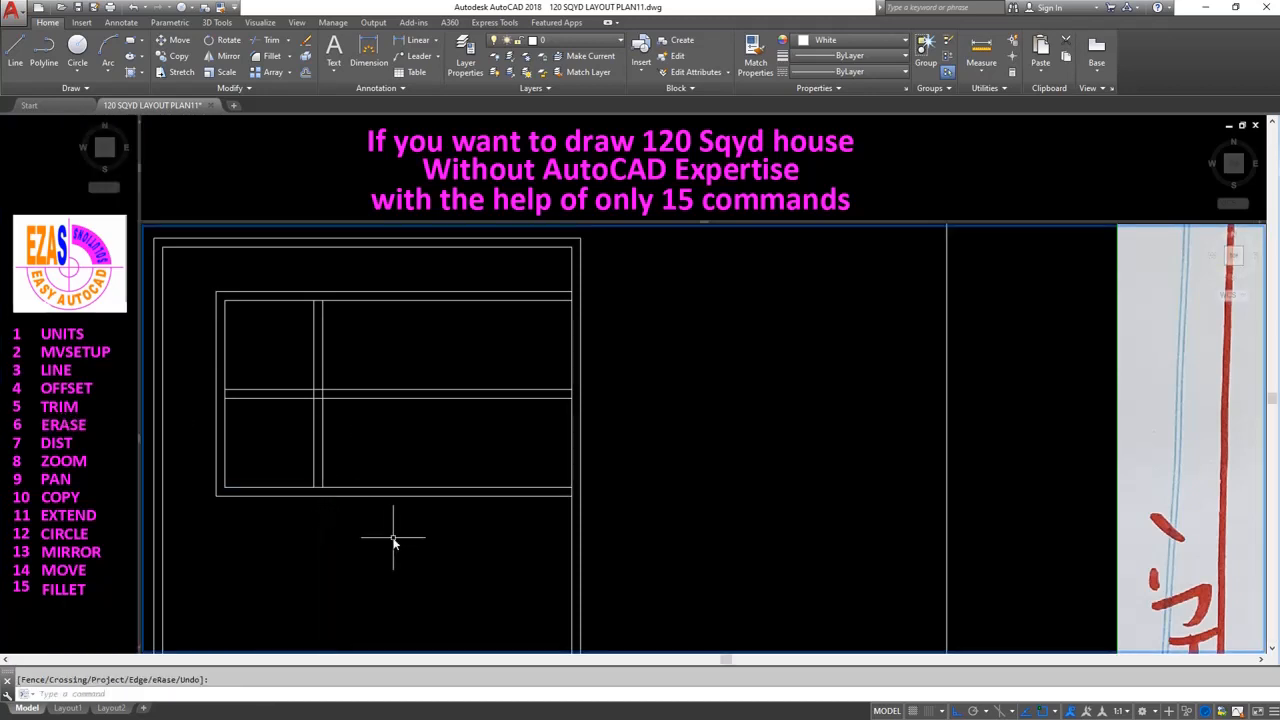
Trim the two horizontal partition lines between the toilets on the bedroom side, cutting at the toilets' right wall.
{"action": "key", "text": "Return"}
{"action": "left_click", "coordinate": [315, 380]}
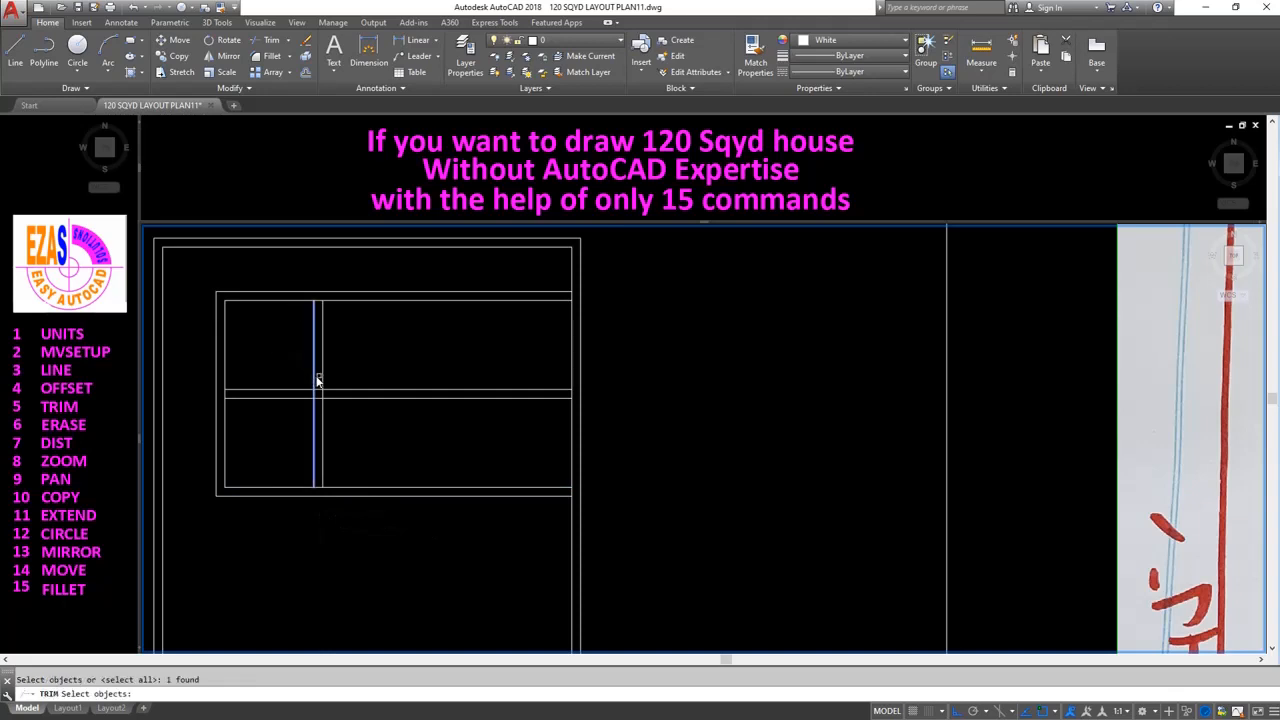
{"action": "key", "text": "Return"}
{"action": "left_click", "coordinate": [354, 390]}
{"action": "left_click", "coordinate": [354, 397]}
{"action": "key", "text": "Return"}
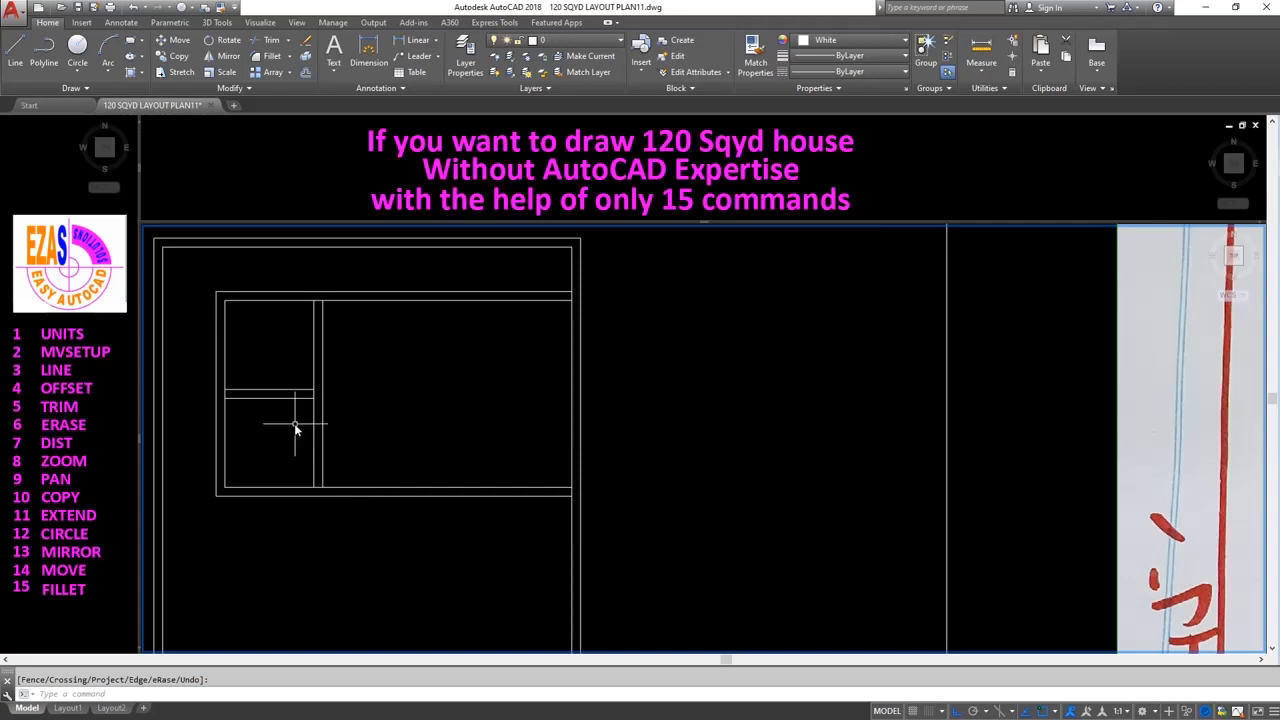
Trim the wall lines where the upper wall meets the bedroom partition and right boundary wall, and where the toilet partition meets the bedroom partition.
{"action": "scroll", "coordinate": [294, 423], "scroll_direction": "down", "scroll_amount": 2}
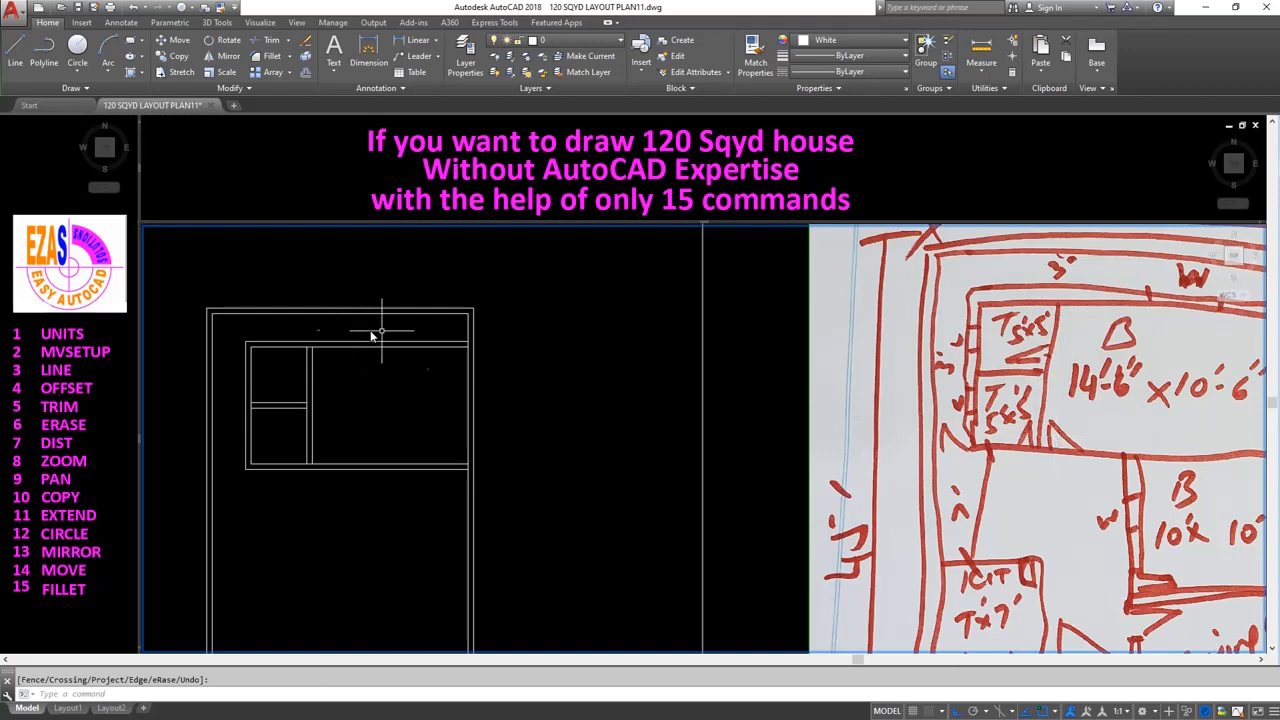
{"action": "type", "text": "z"}
{"action": "key", "text": "Return"}
{"action": "left_click", "coordinate": [195, 303]}
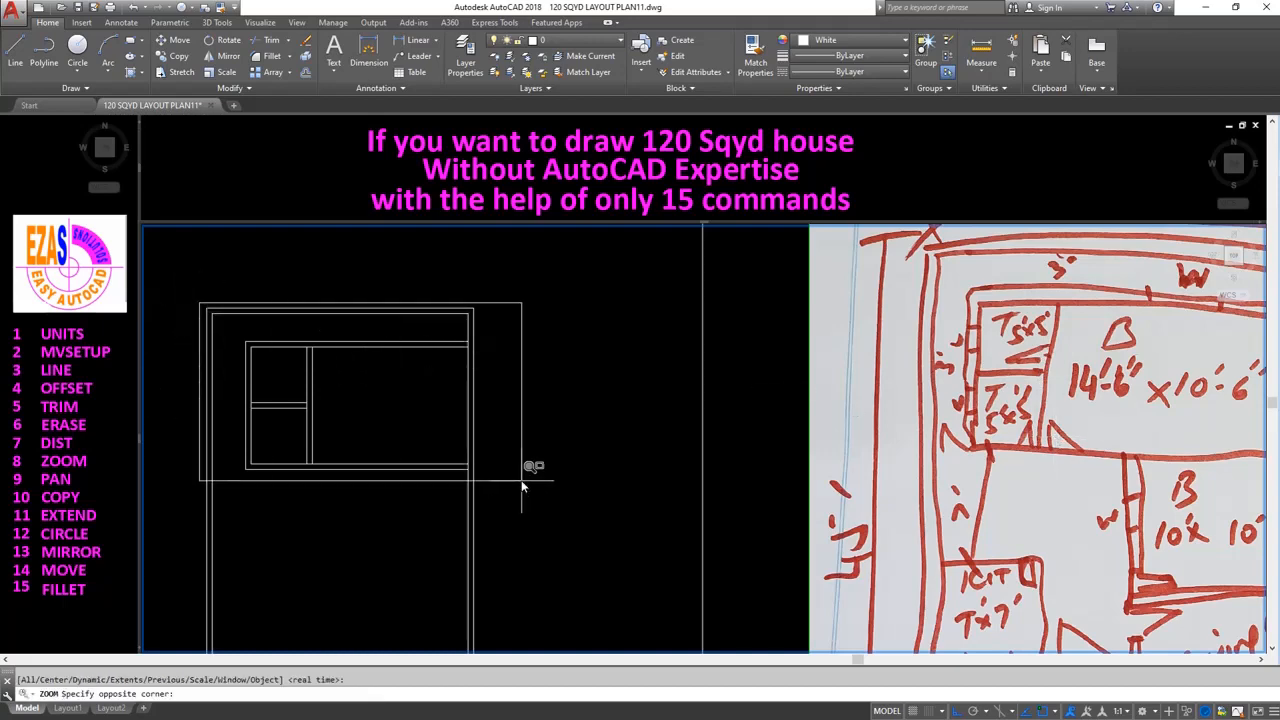
{"action": "left_click", "coordinate": [518, 488]}
{"action": "type", "text": "trim"}
{"action": "key", "text": "Return"}
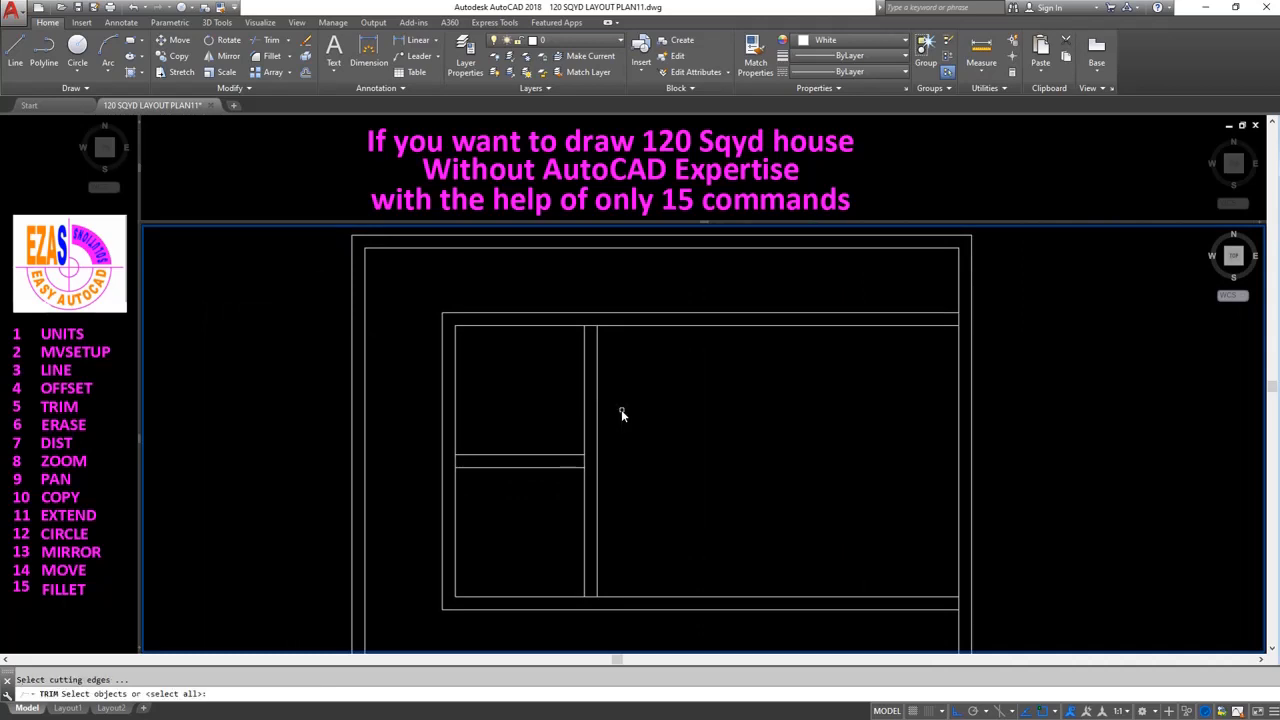
{"action": "left_click", "coordinate": [598, 345]}
{"action": "left_click", "coordinate": [585, 344]}
{"action": "left_click", "coordinate": [563, 454]}
{"action": "left_click", "coordinate": [563, 467]}
{"action": "left_click", "coordinate": [957, 321]}
{"action": "left_click", "coordinate": [951, 329]}
{"action": "left_click", "coordinate": [952, 319]}
{"action": "left_click", "coordinate": [951, 313]}
{"action": "key", "text": "Return"}
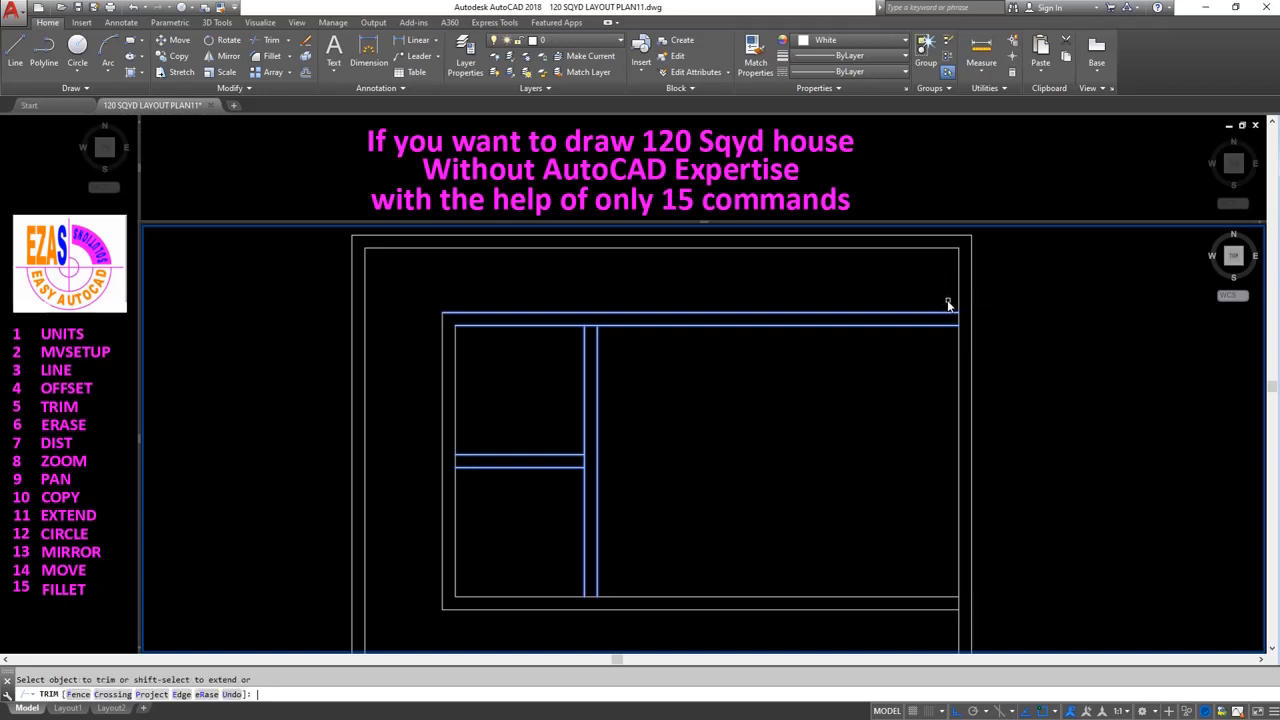
{"action": "left_click", "coordinate": [590, 327]}
{"action": "left_click", "coordinate": [951, 322]}
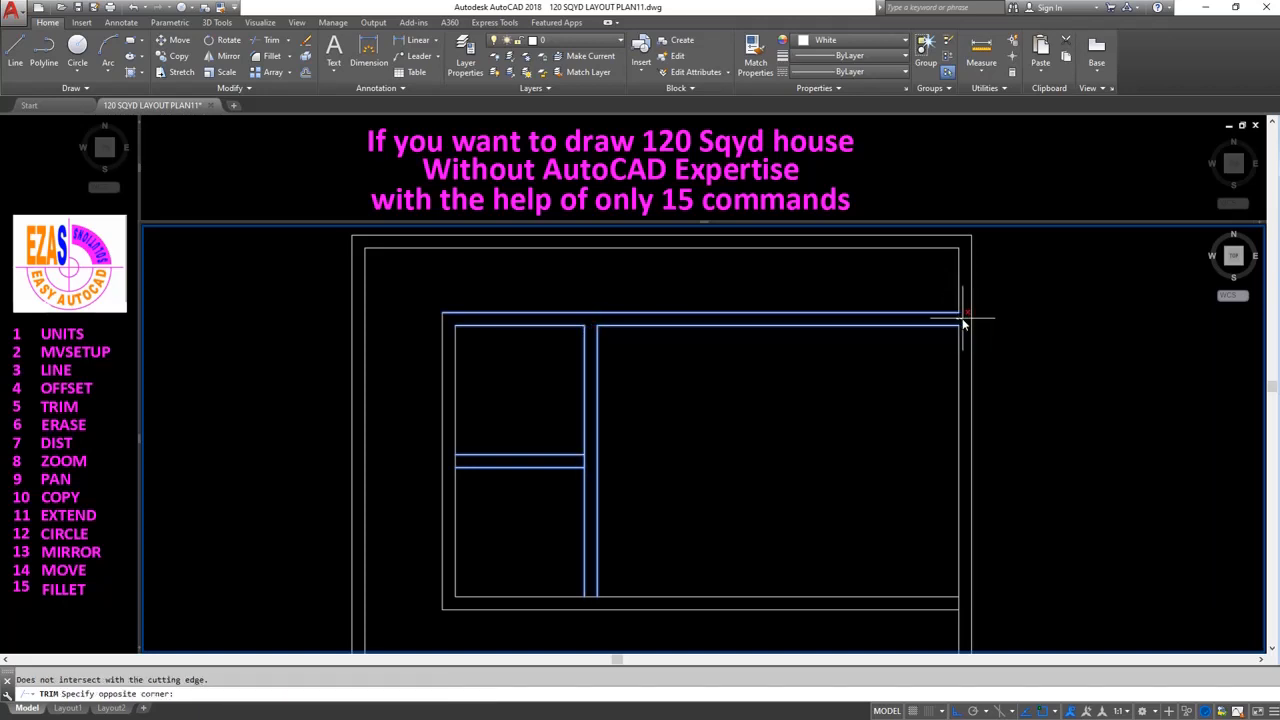
{"action": "left_click", "coordinate": [963, 318]}
{"action": "left_click", "coordinate": [586, 460]}
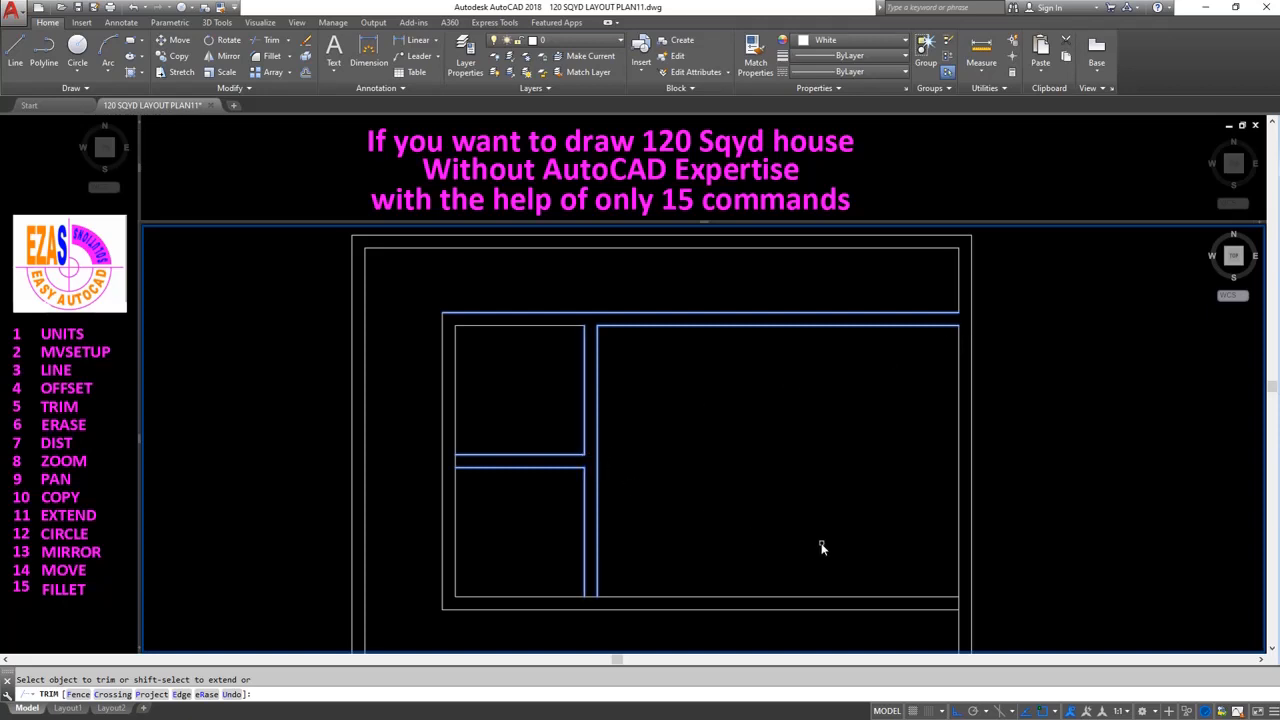
{"action": "key", "text": "Return"}
Trim the right boundary wall's inner line between the two lines of the bedroom's lower wall.
{"action": "key", "text": "Return"}
{"action": "left_click", "coordinate": [949, 601]}
{"action": "key", "text": "Return"}
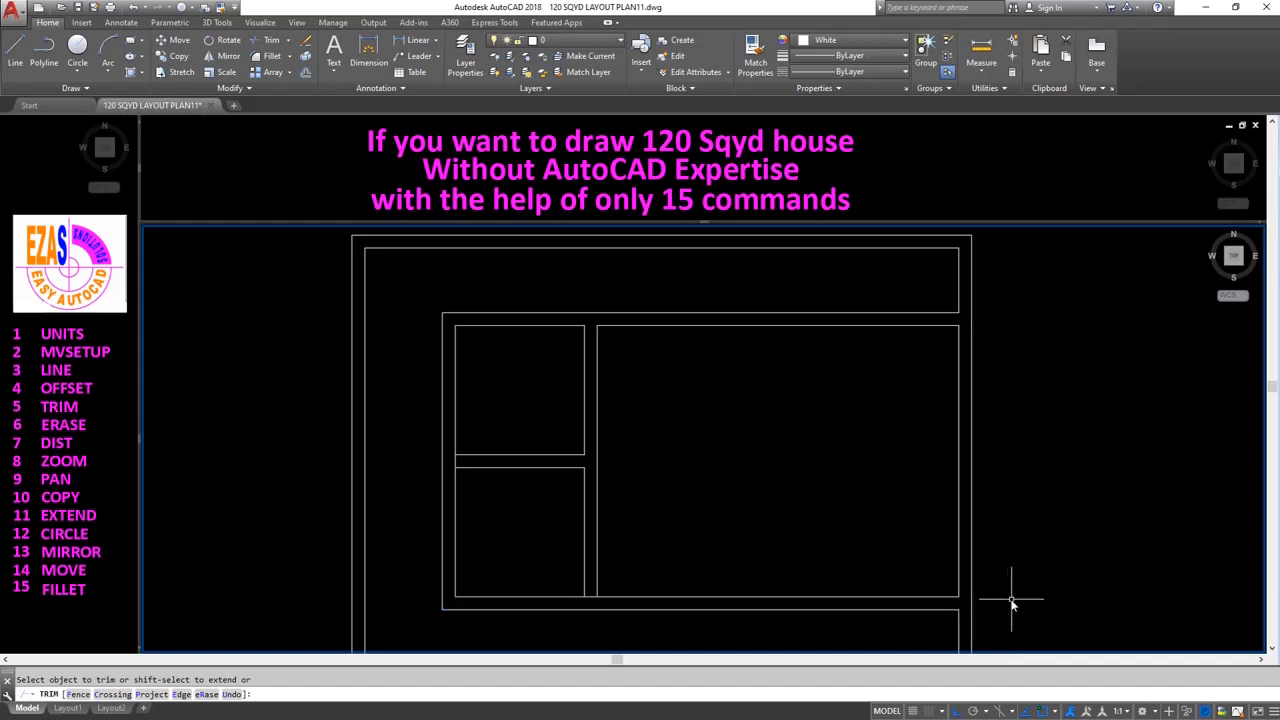
{"action": "key", "text": "Return"}
Trim the toilets' inner left wall line between the two lines of the toilet partition.
{"action": "left_click", "coordinate": [482, 451]}
{"action": "left_click", "coordinate": [474, 466]}
{"action": "left_click", "coordinate": [473, 467]}
{"action": "key", "text": "Return"}
{"action": "key", "text": "Return"}
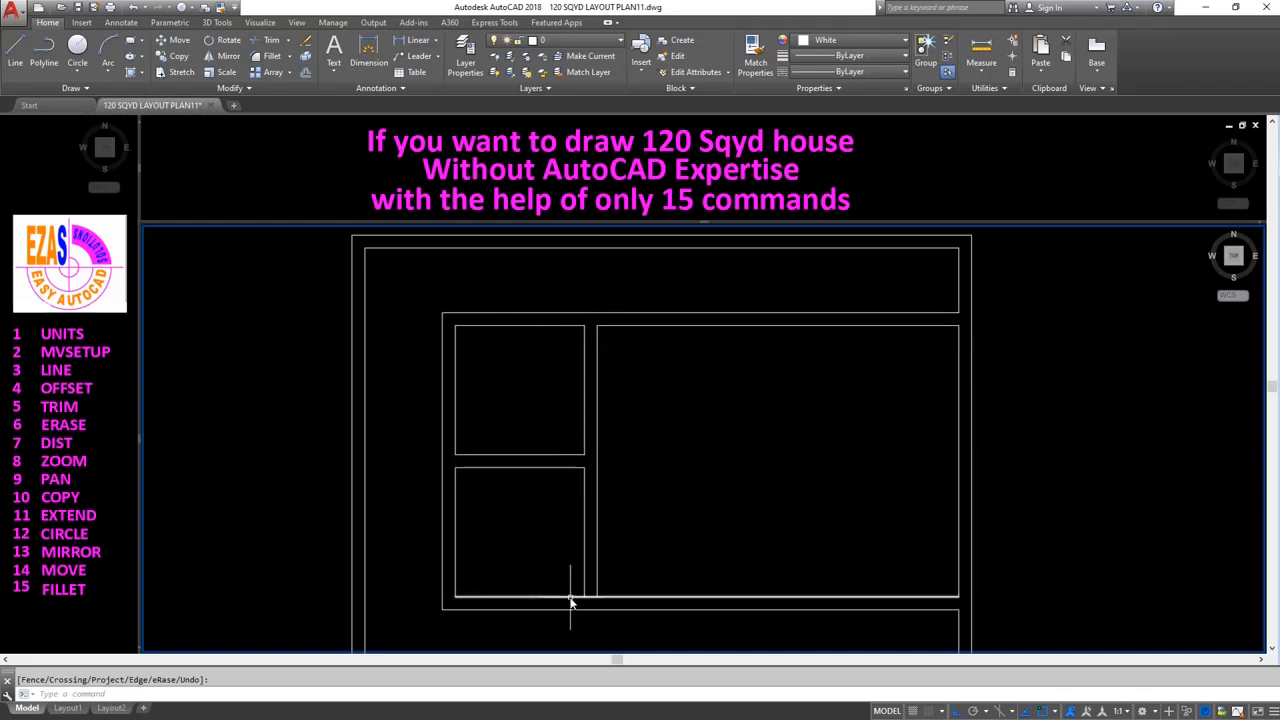
Offset the upper toilet's lower line upward and the lower toilet's right line leftward by 2' for the door openings.
{"action": "type", "text": "off"}
{"action": "key", "text": "Return"}
{"action": "type", "text": "2'"}
{"action": "key", "text": "Return"}
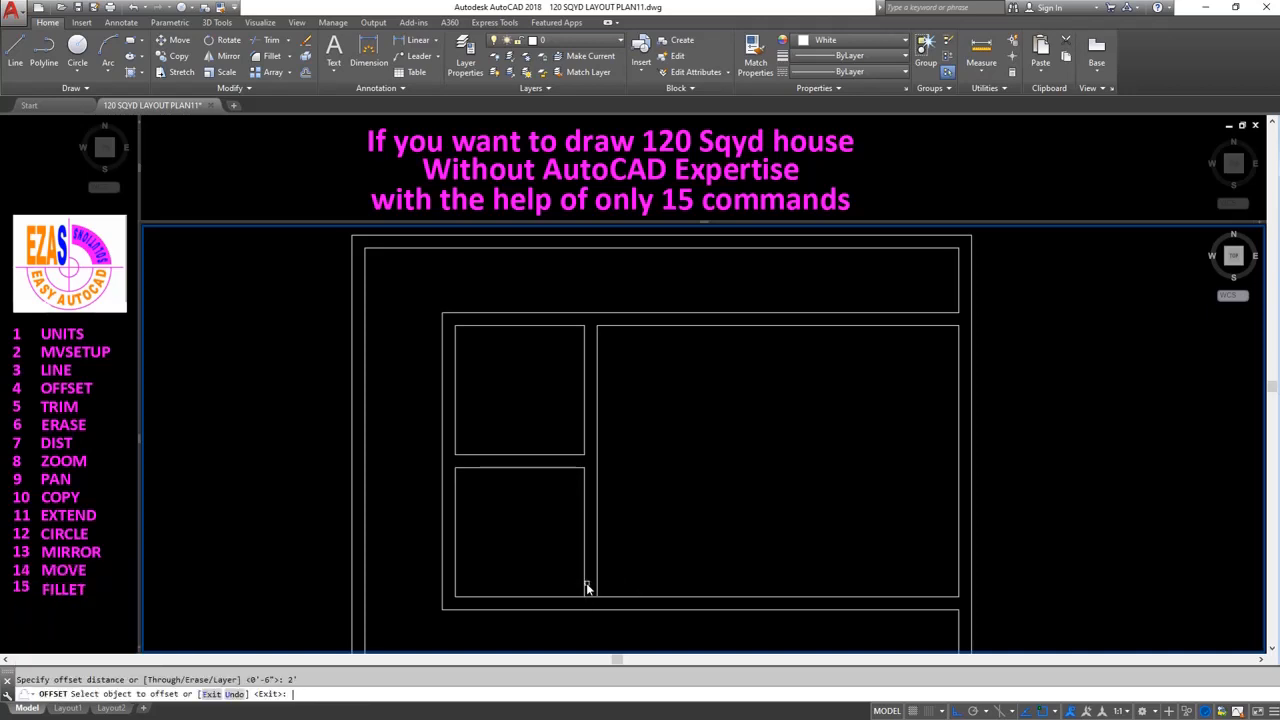
{"action": "left_click", "coordinate": [567, 453]}
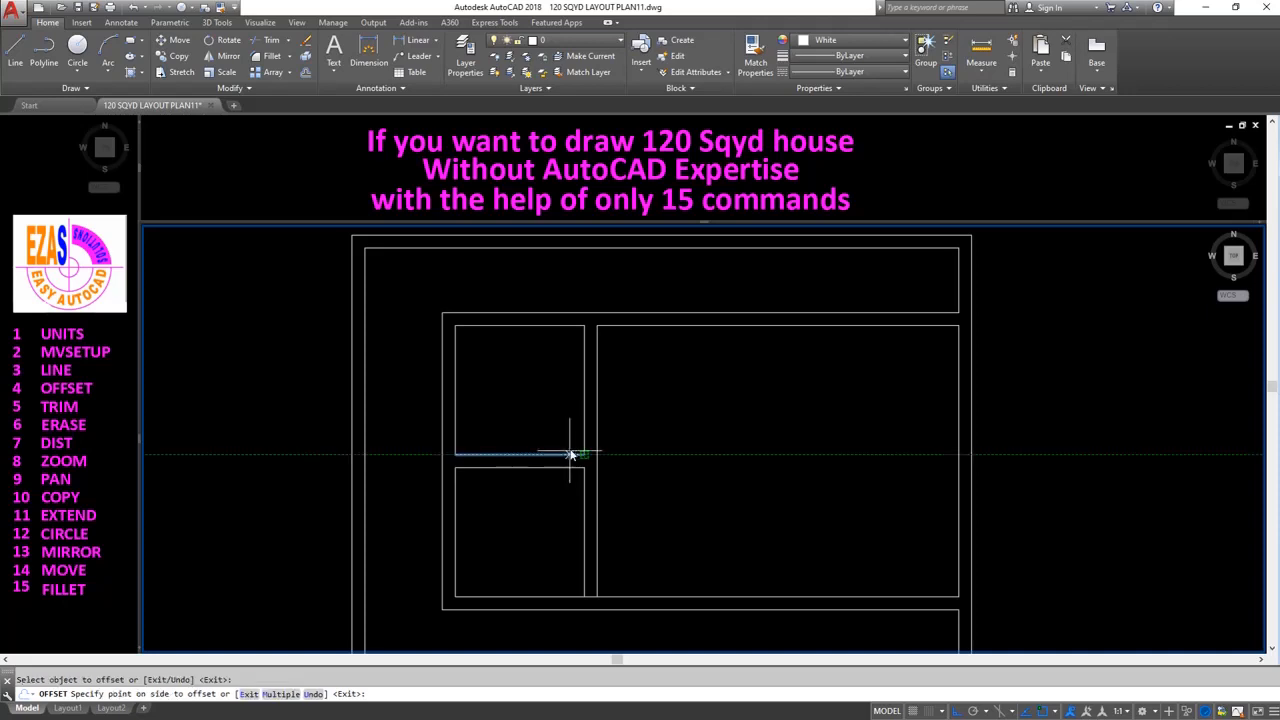
{"action": "left_click", "coordinate": [583, 592]}
{"action": "left_click", "coordinate": [480, 551]}
{"action": "key", "text": "Return"}
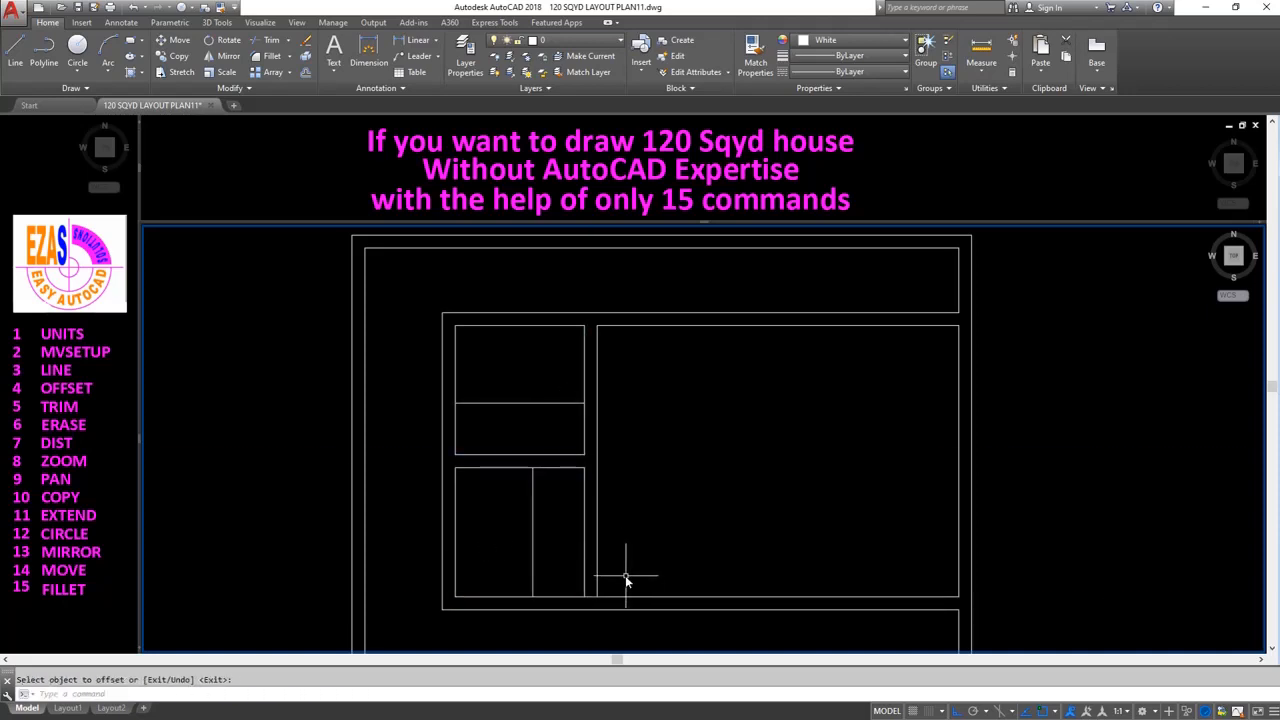
{"action": "key", "text": "Return"}
{"action": "type", "text": "36"}
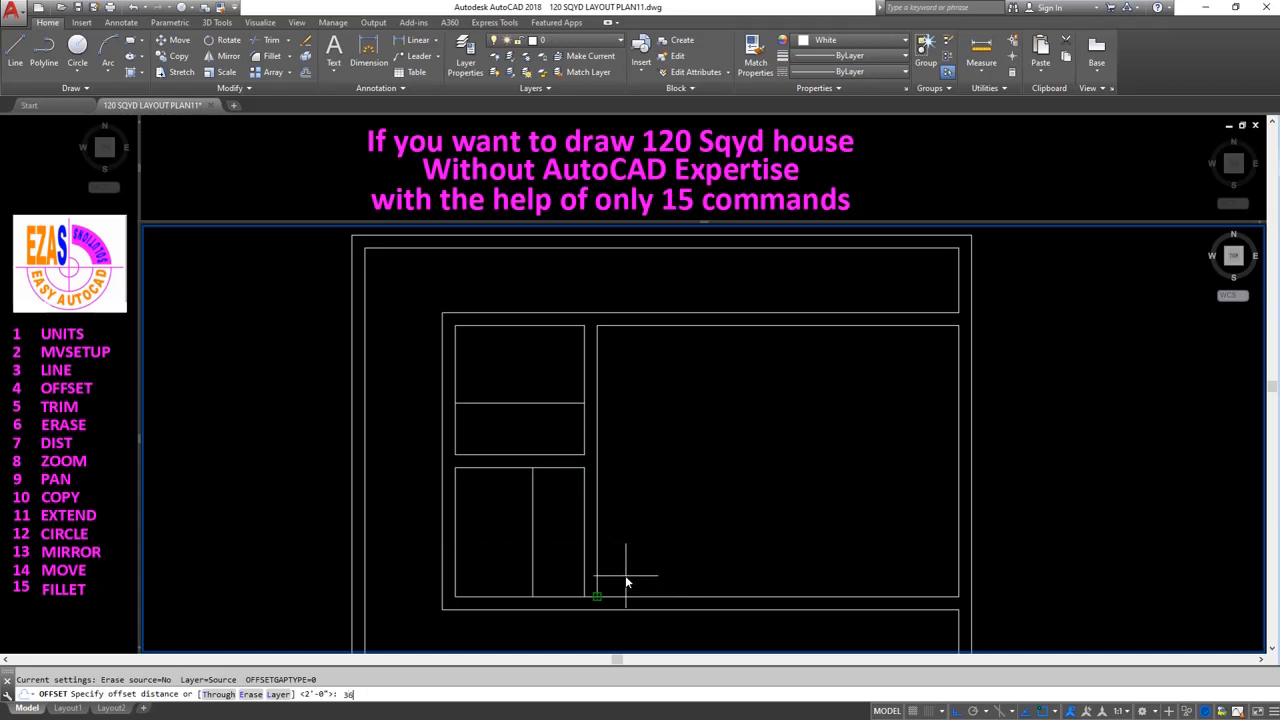
{"action": "key", "text": "Escape"}
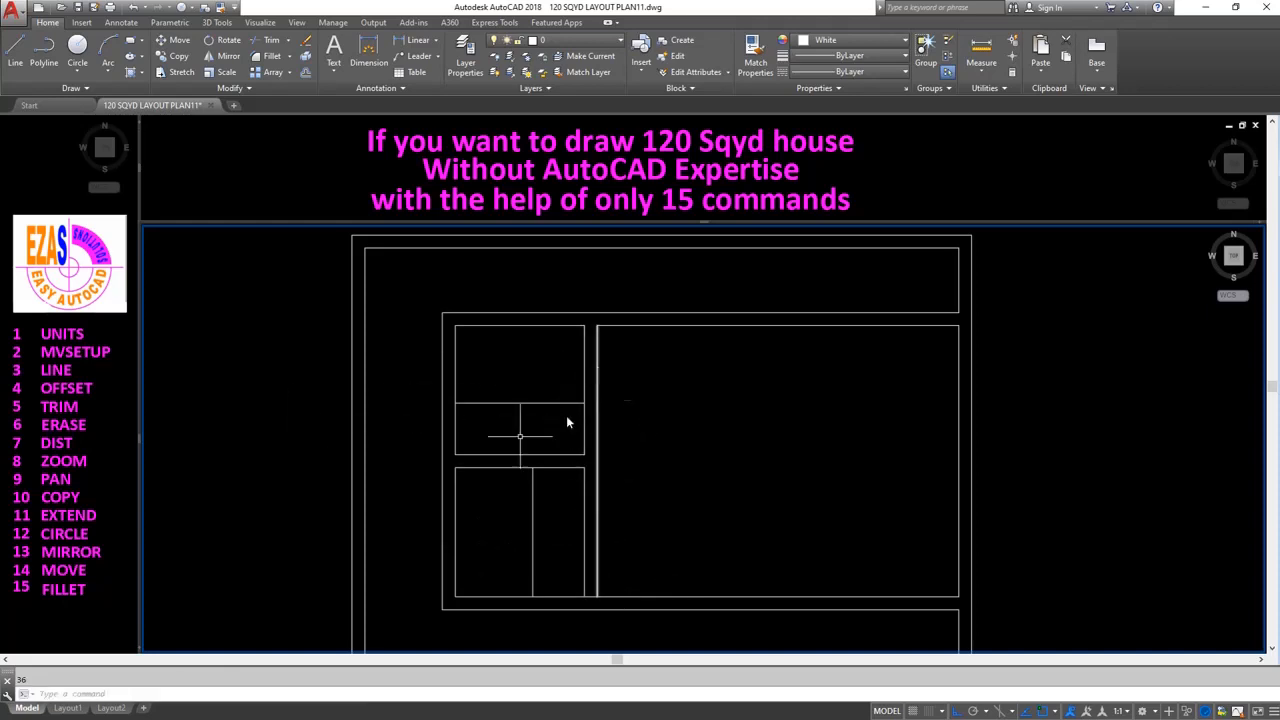
Extend the upper toilet's door line and its lower wall line to the bedroom-side line of the partition.
{"action": "left_click", "coordinate": [100, 468]}
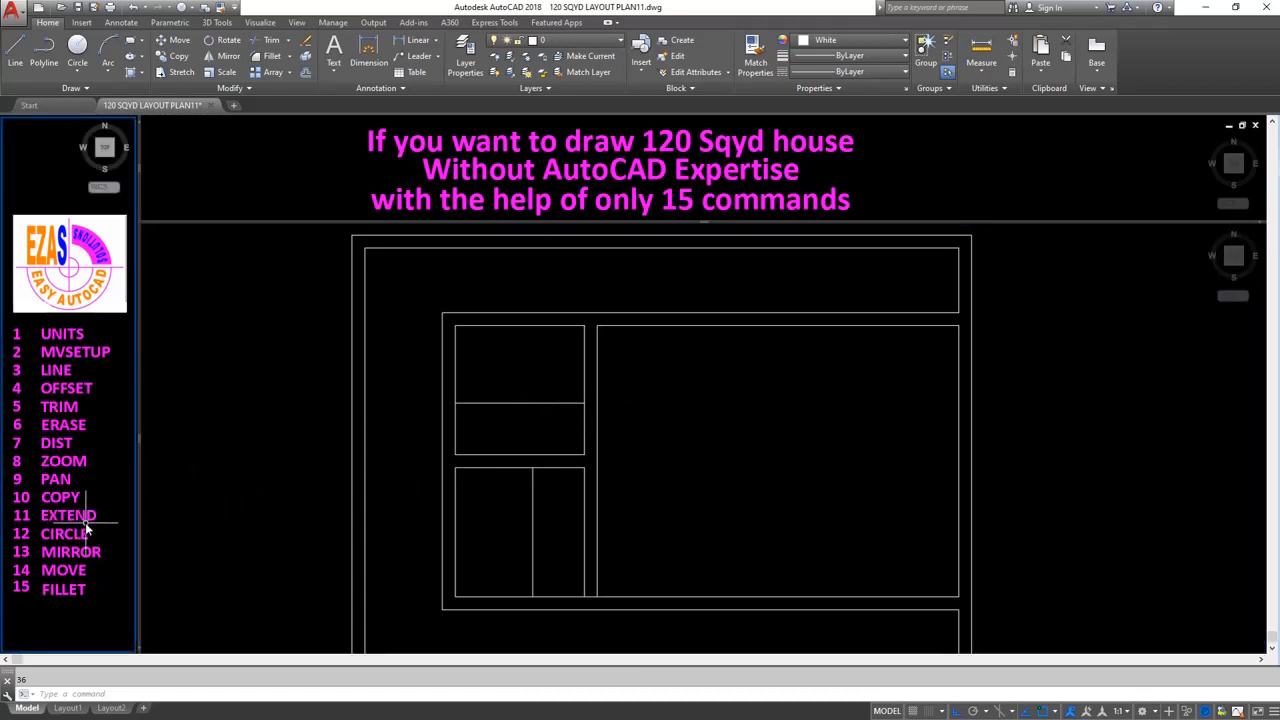
{"action": "left_click", "coordinate": [256, 508]}
{"action": "type", "text": "ext"}
{"action": "key", "text": "Return"}
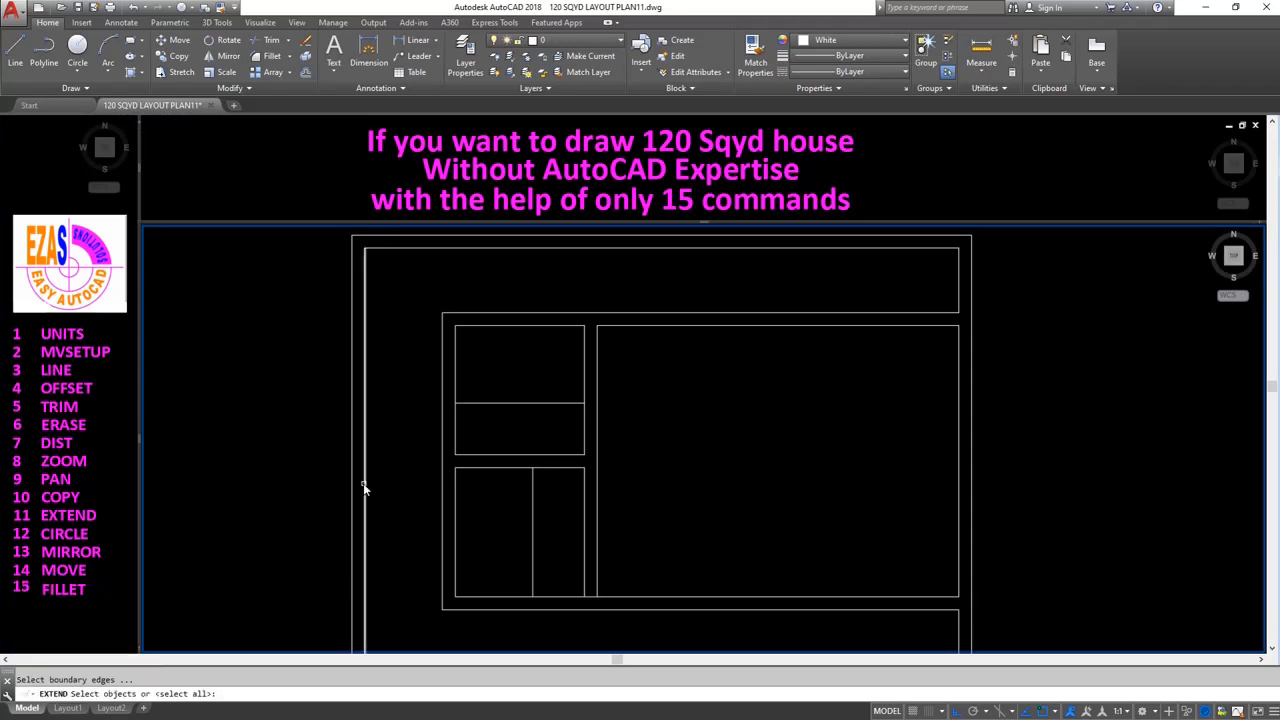
{"action": "left_click", "coordinate": [598, 417]}
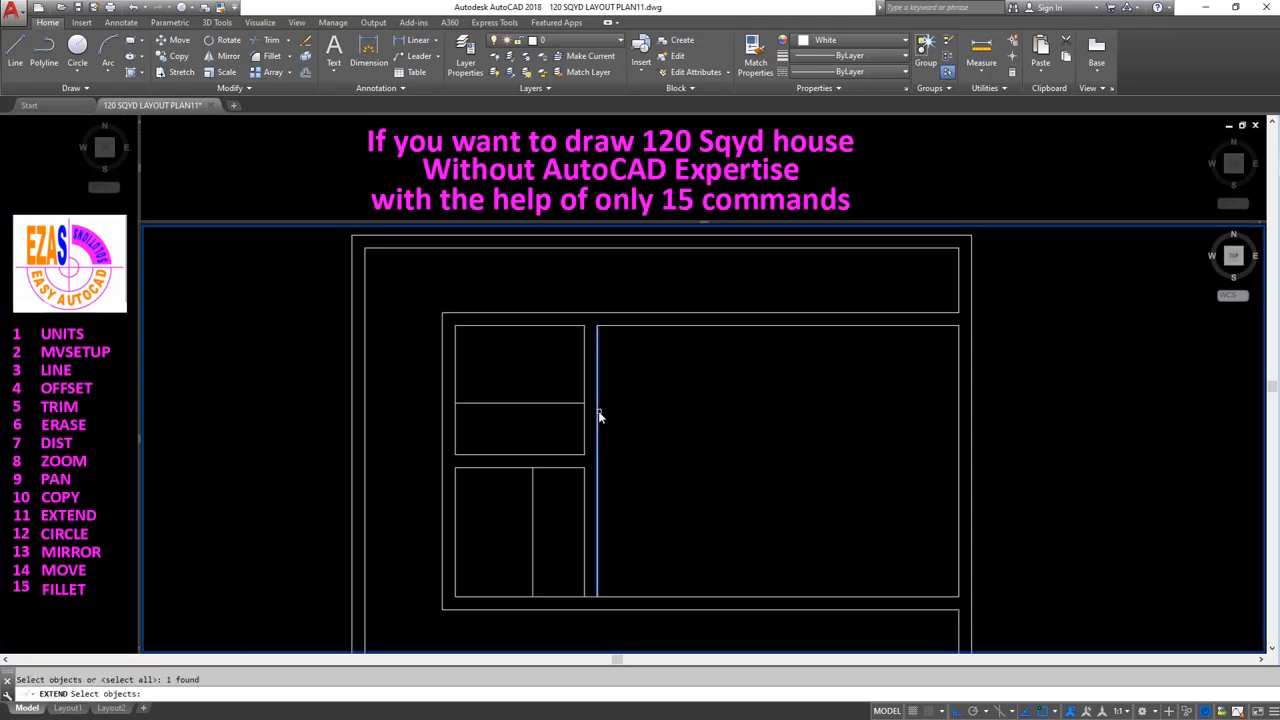
{"action": "key", "text": "Return"}
{"action": "left_click", "coordinate": [572, 404]}
{"action": "left_click", "coordinate": [571, 456]}
{"action": "key", "text": "Return"}
Trim the partition and door lines to open the upper toilet's doorway into the bedroom.
{"action": "type", "text": "TRIM"}
{"action": "key", "text": "Return"}
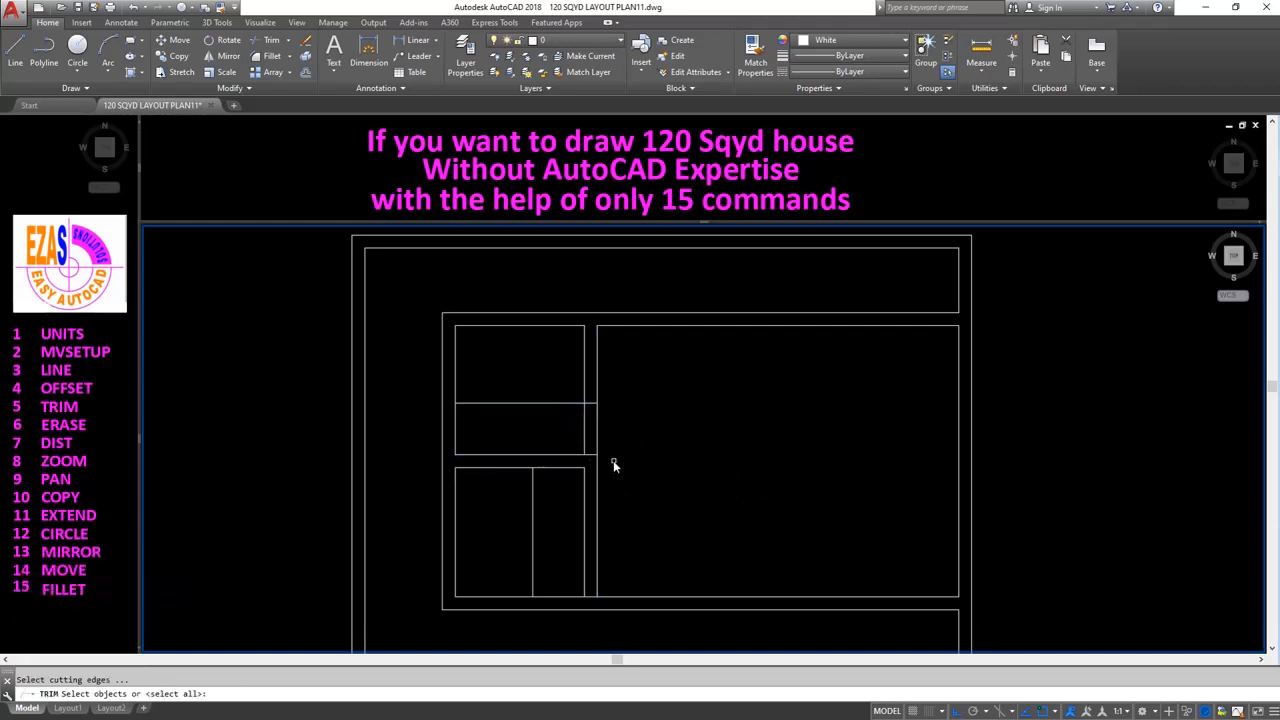
{"action": "left_click", "coordinate": [575, 456]}
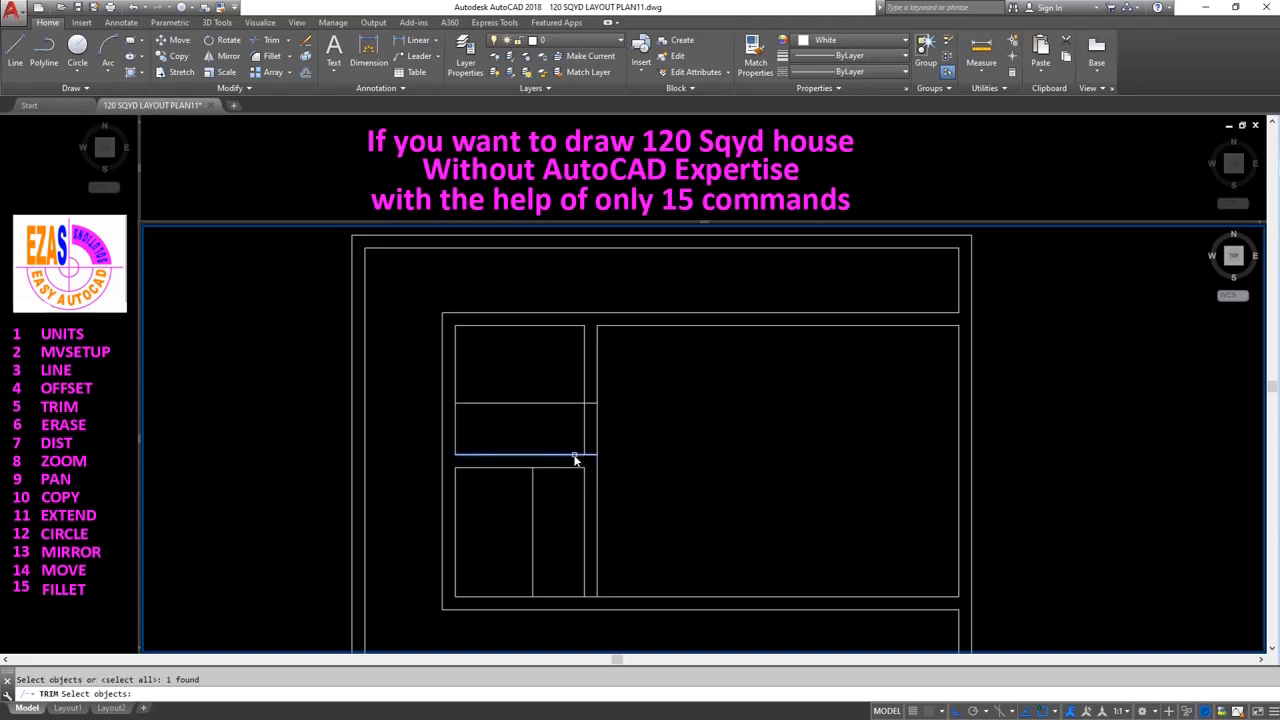
{"action": "left_click", "coordinate": [585, 398]}
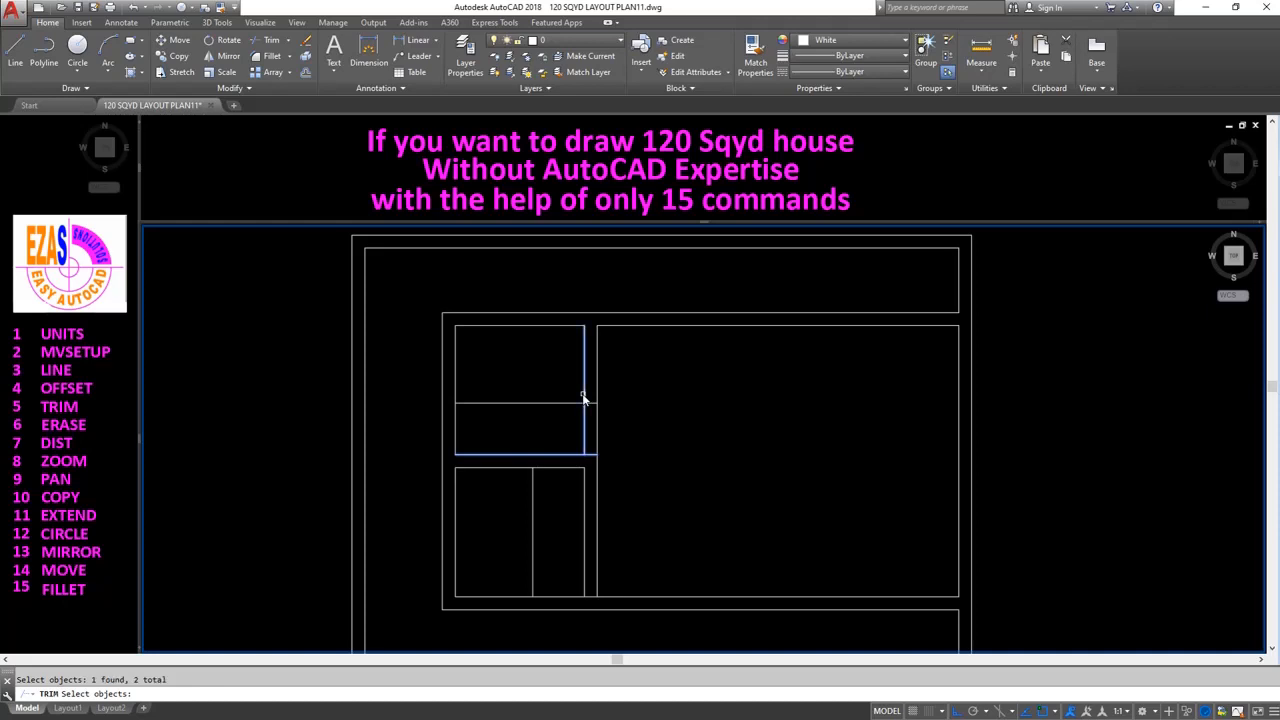
{"action": "left_click", "coordinate": [574, 404]}
{"action": "key", "text": "Return"}
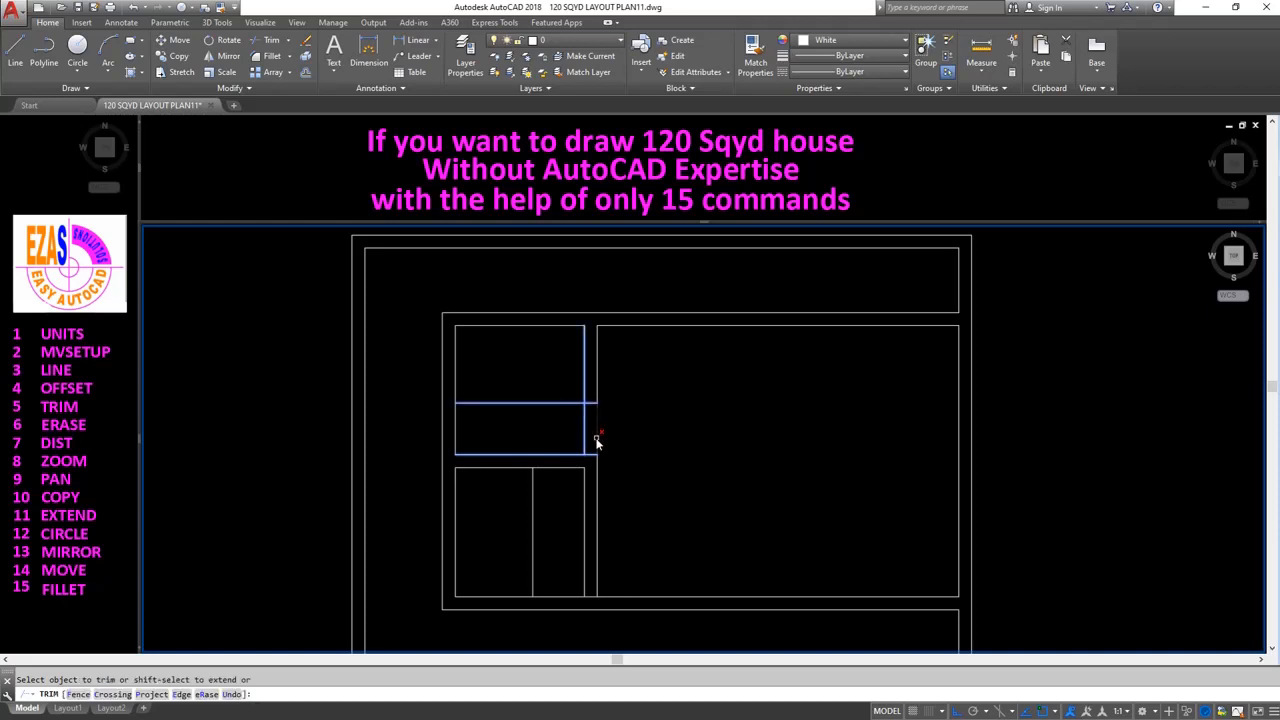
{"action": "left_click", "coordinate": [596, 442]}
{"action": "left_click", "coordinate": [574, 404]}
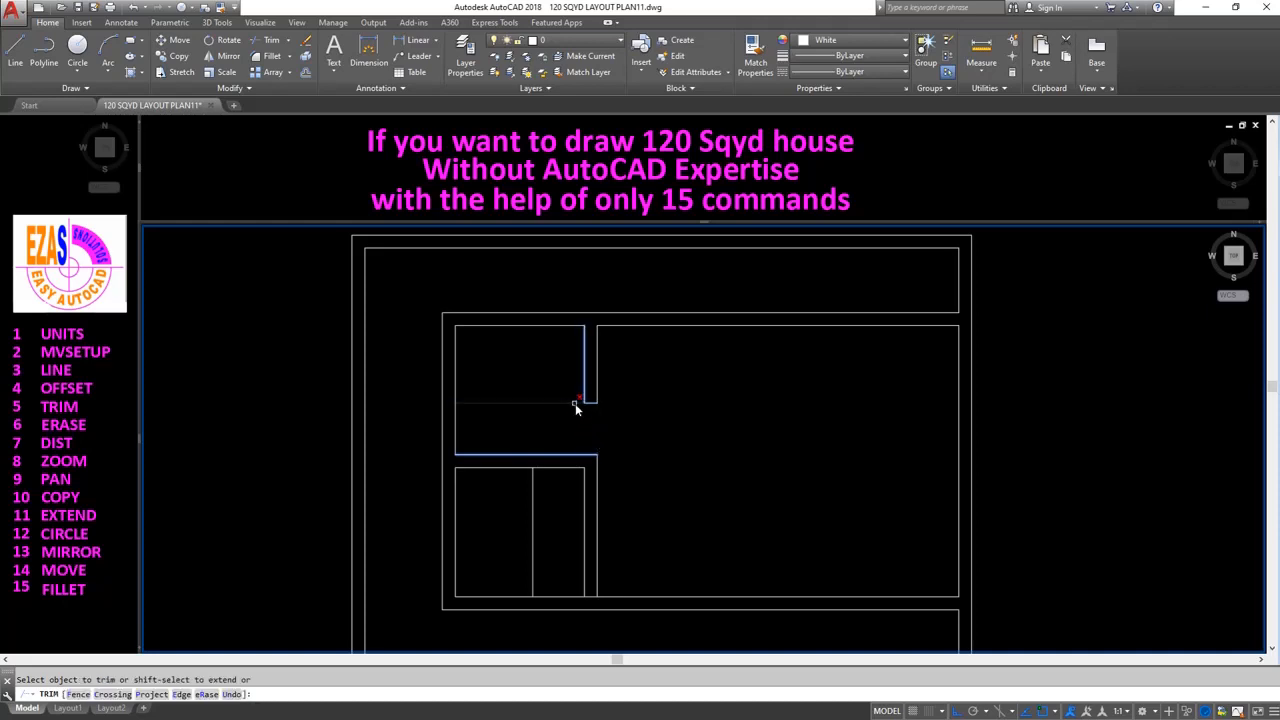
{"action": "key", "text": "Return"}
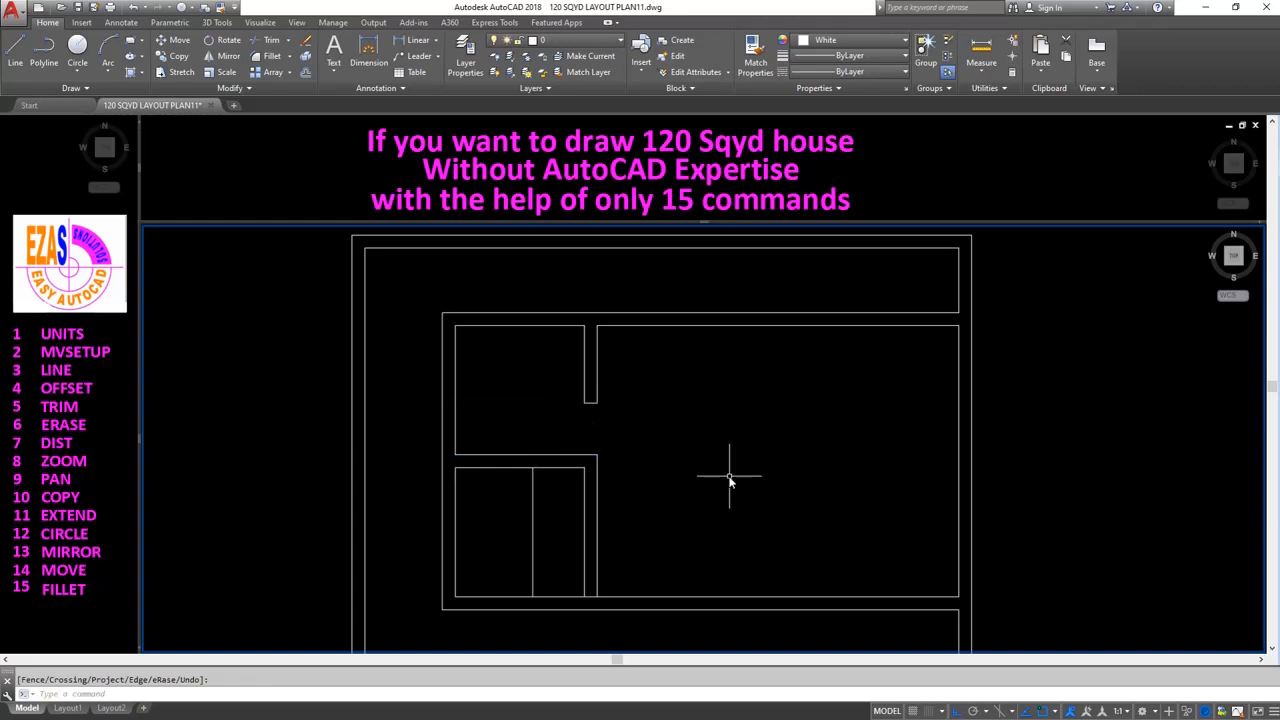
Extend the lower toilet's door line and both bedroom partition lines down to the lower wall's outer line.
{"action": "type", "text": "EXTEND"}
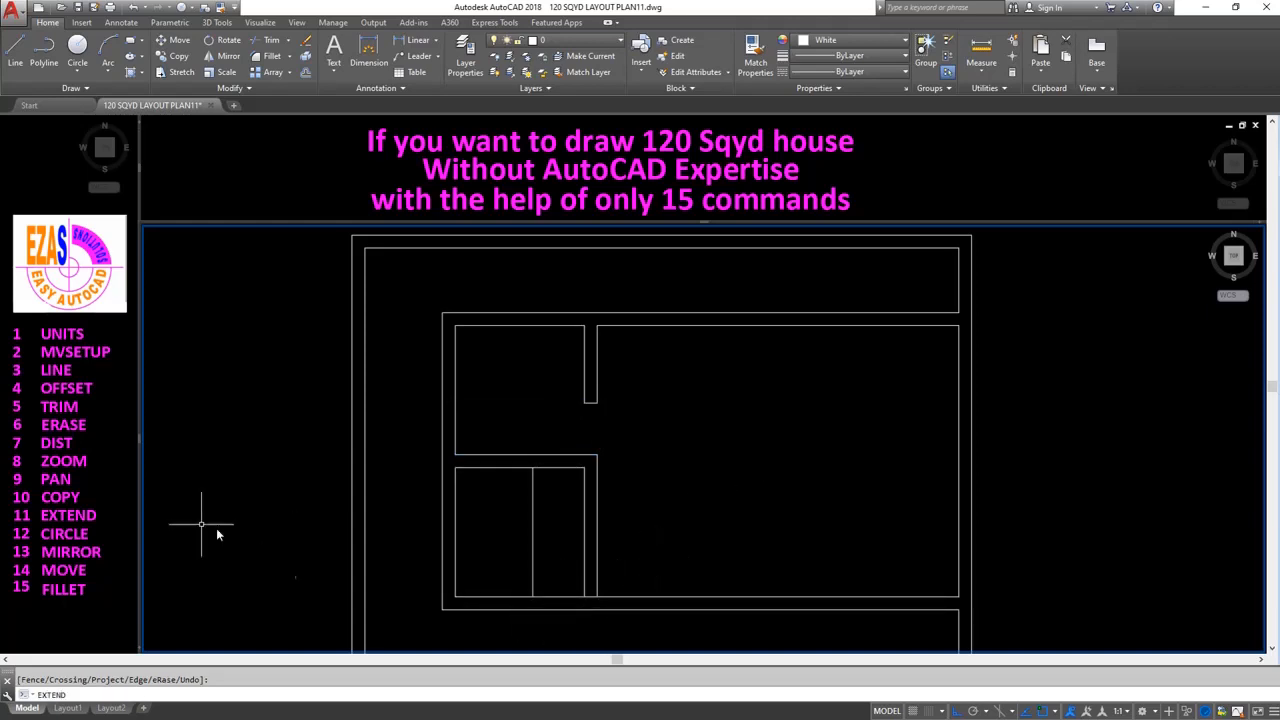
{"action": "key", "text": "Return"}
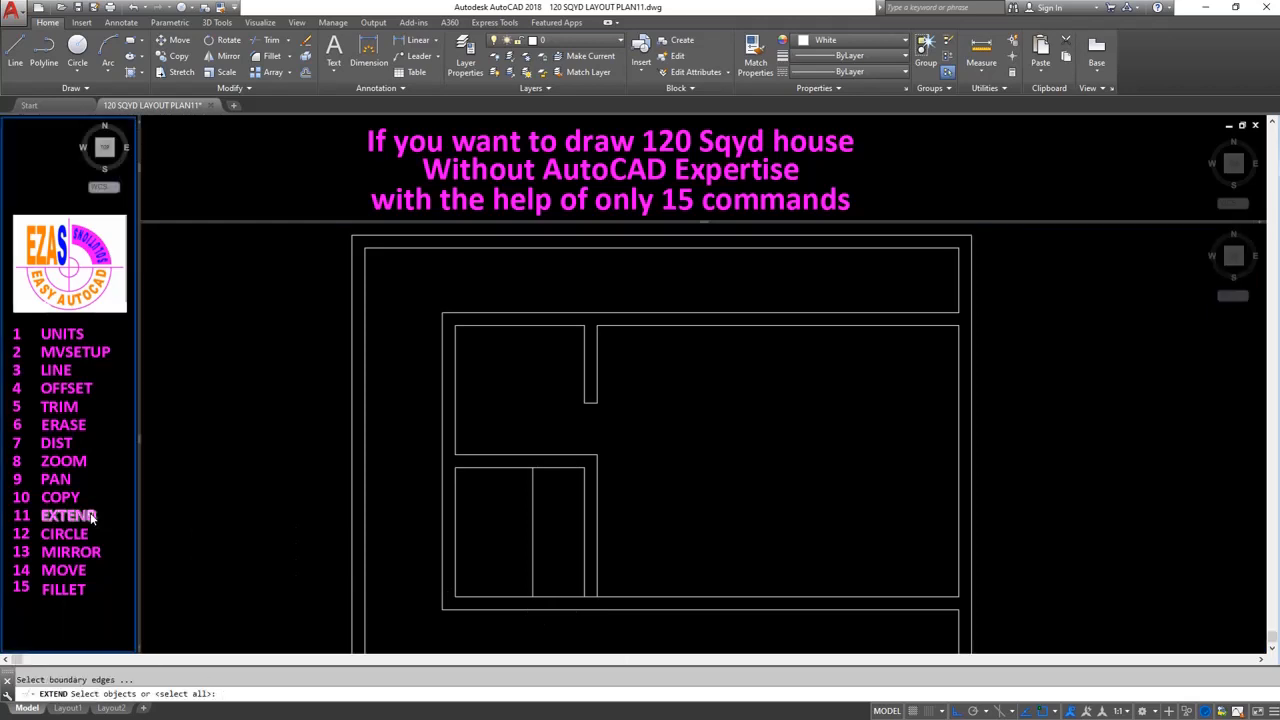
{"action": "left_click", "coordinate": [541, 609]}
{"action": "left_click", "coordinate": [556, 610]}
{"action": "key", "text": "Return"}
{"action": "left_click", "coordinate": [531, 596]}
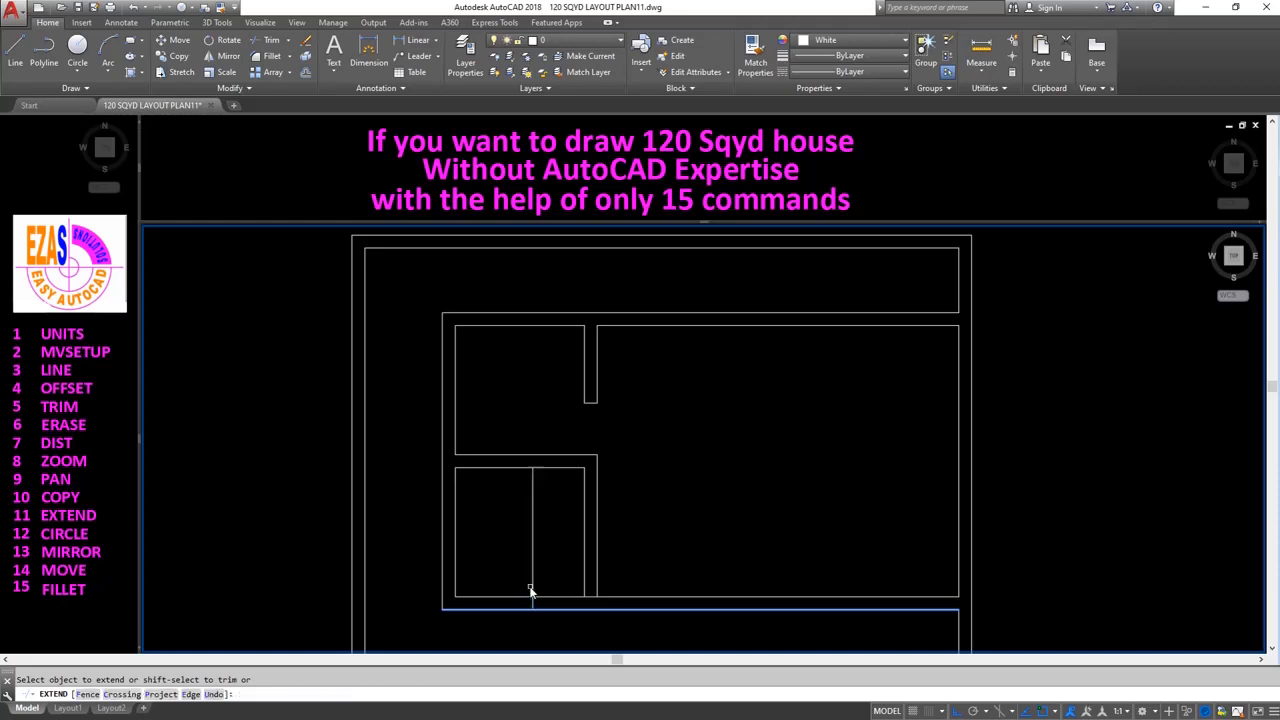
{"action": "left_click", "coordinate": [584, 591]}
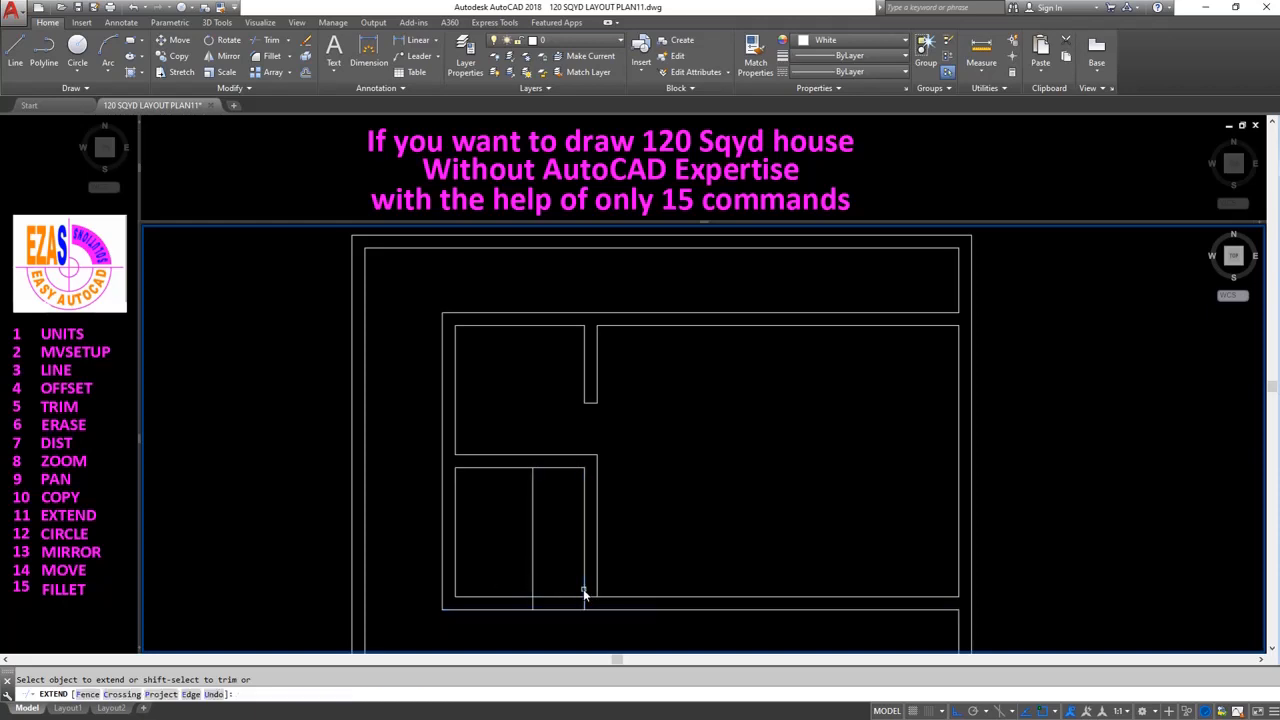
{"action": "left_click", "coordinate": [599, 590]}
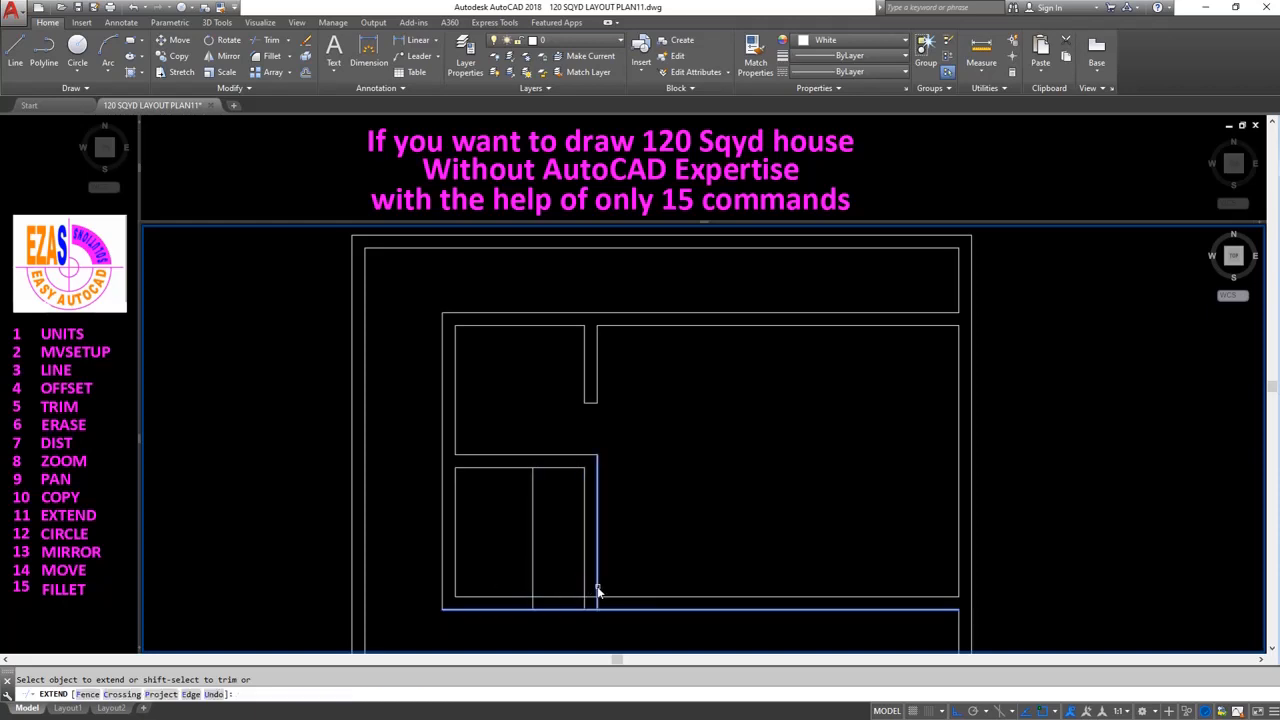
{"action": "key", "text": "Return"}
Trim the lower wall lines and the excess door line to open the lower toilet's doorway.
{"action": "type", "text": "tr"}
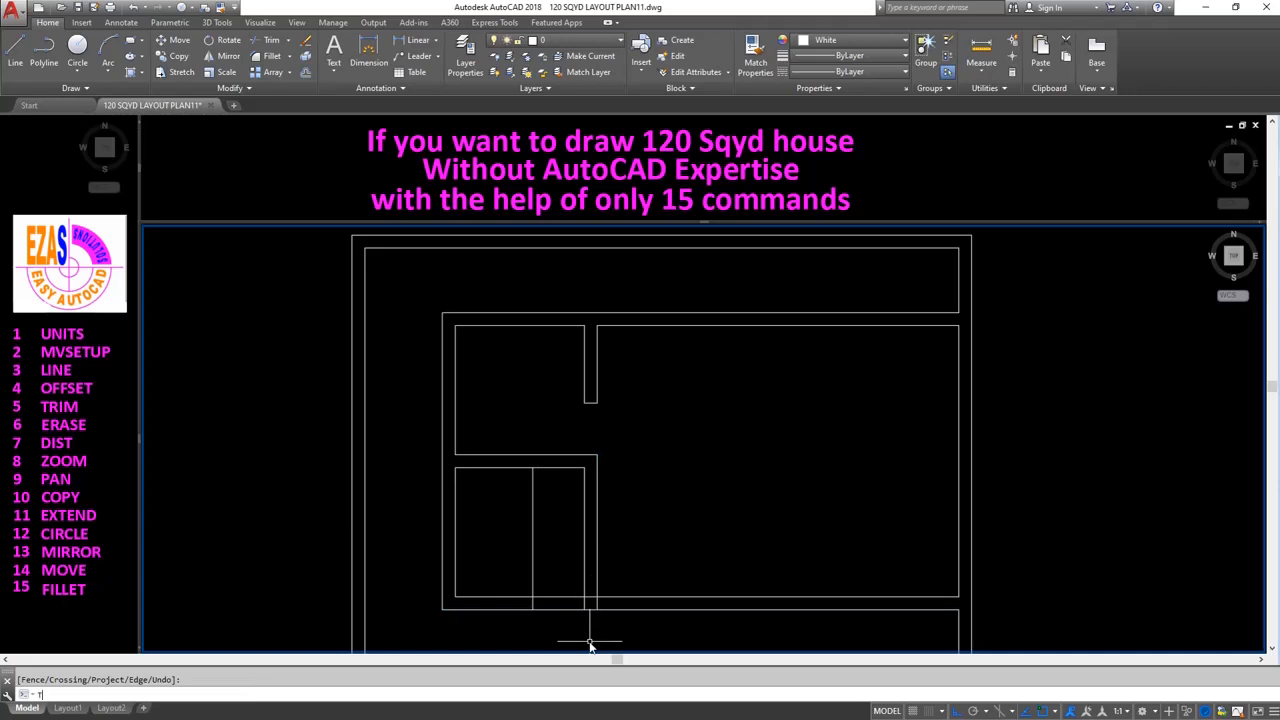
{"action": "key", "text": "Return"}
{"action": "left_click", "coordinate": [585, 586]}
{"action": "left_click", "coordinate": [532, 595]}
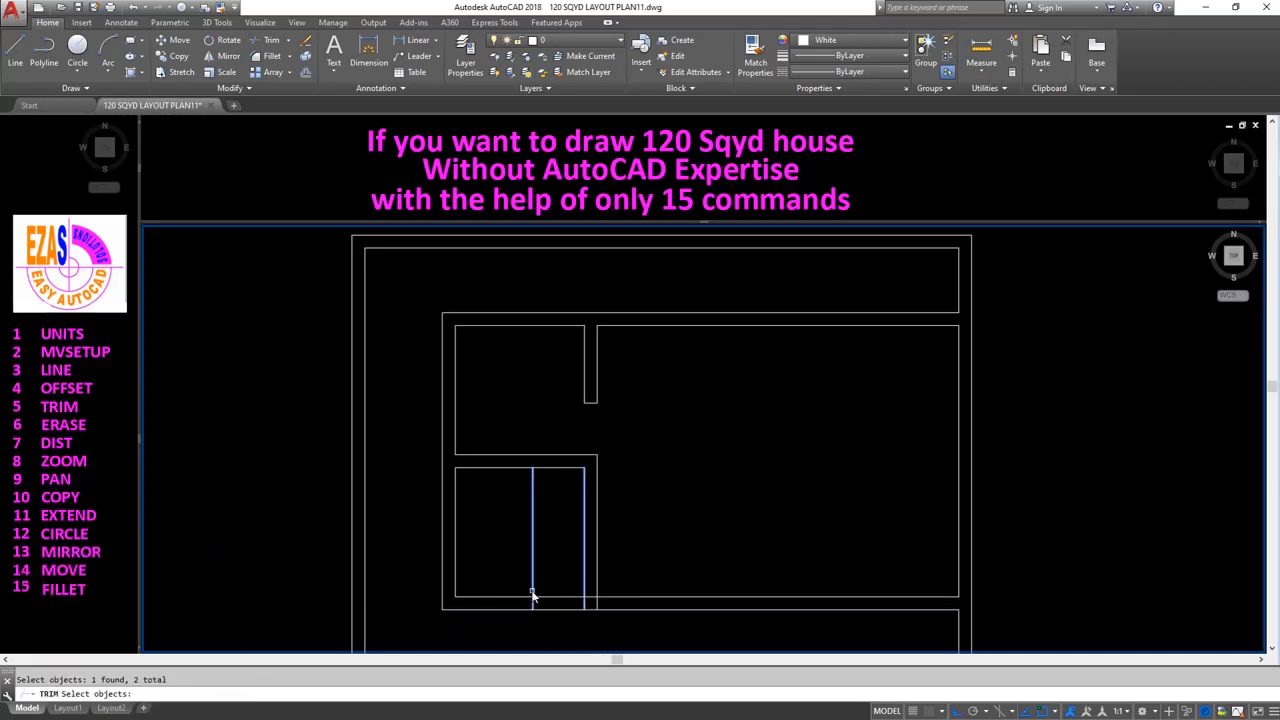
{"action": "left_click", "coordinate": [555, 597]}
{"action": "key", "text": "Return"}
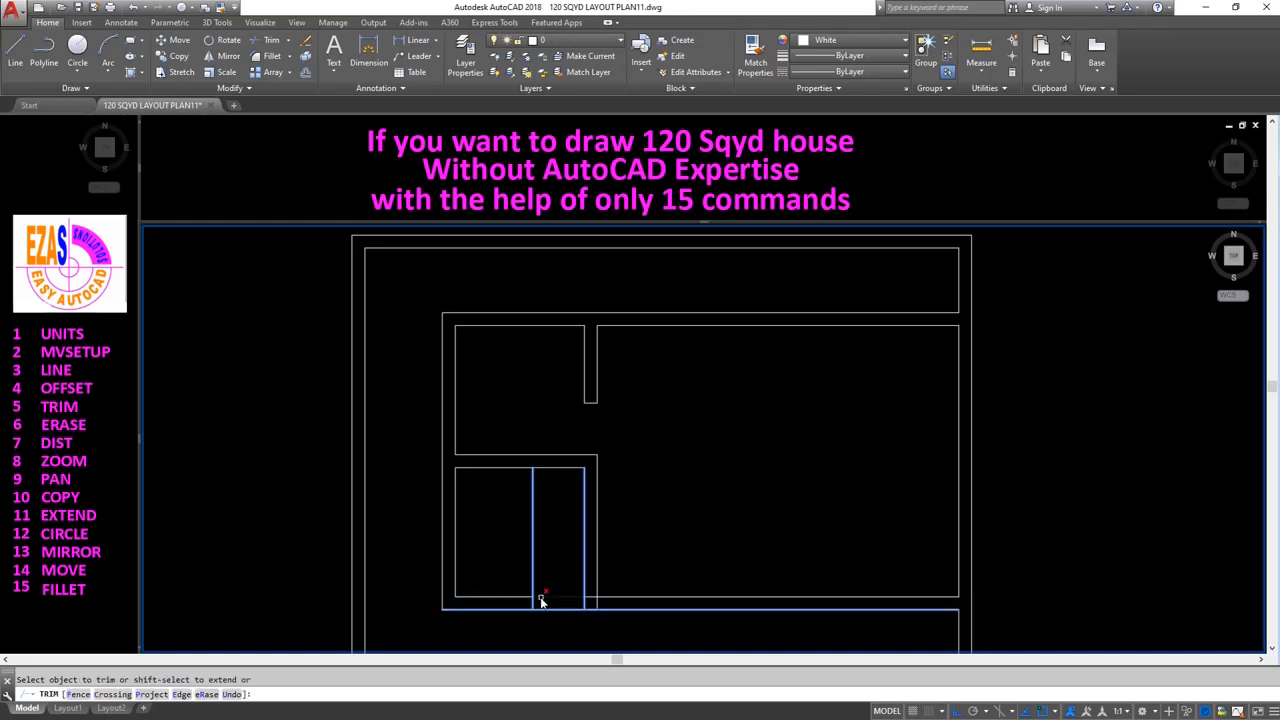
{"action": "left_click", "coordinate": [532, 597]}
{"action": "left_click", "coordinate": [554, 596]}
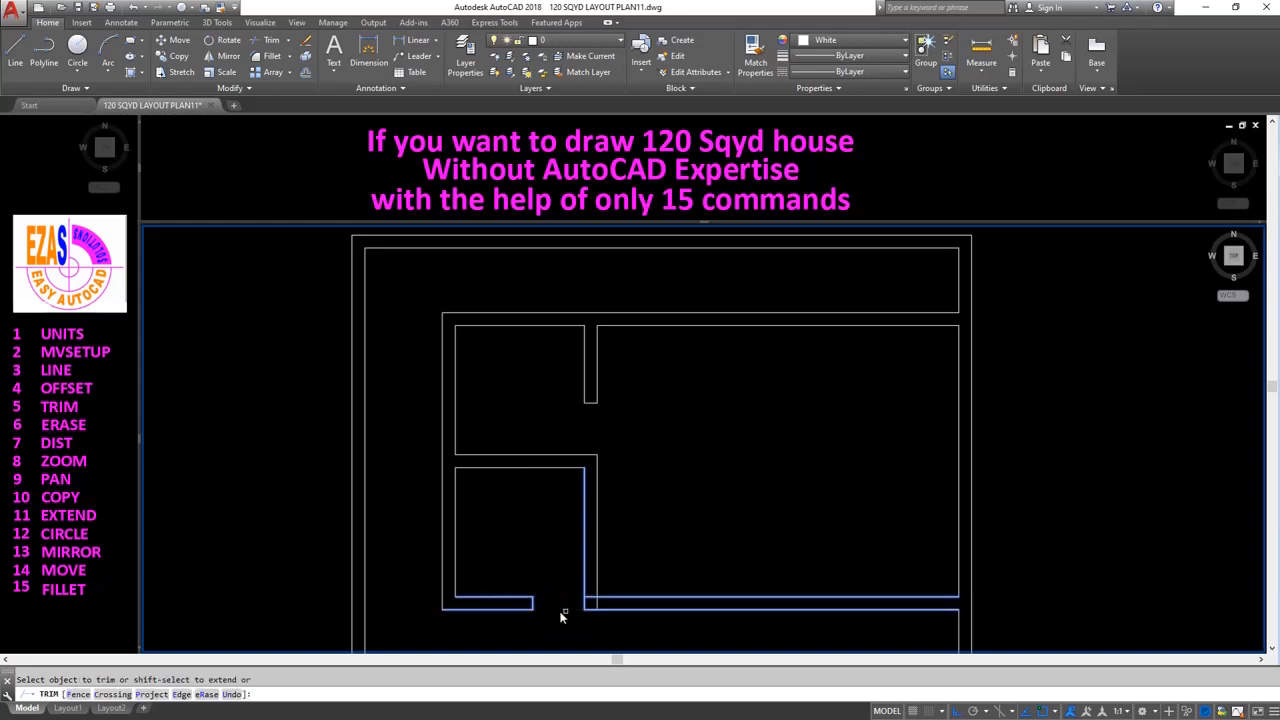
{"action": "left_click", "coordinate": [591, 601]}
{"action": "key", "text": "Return"}
Trim the leftover inner lower wall line between the two bedroom partition lines beside the doorway.
{"action": "key", "text": "Return"}
{"action": "left_click", "coordinate": [596, 597]}
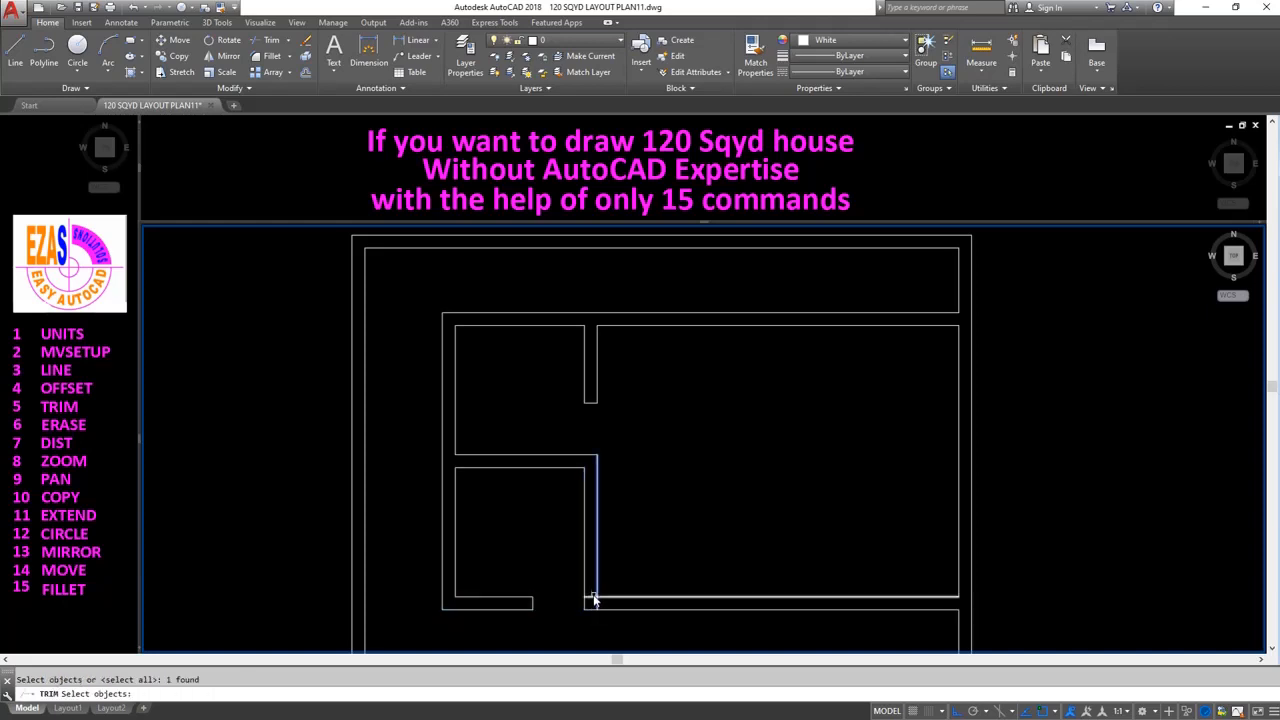
{"action": "key", "text": "Return"}
{"action": "key", "text": "Return"}
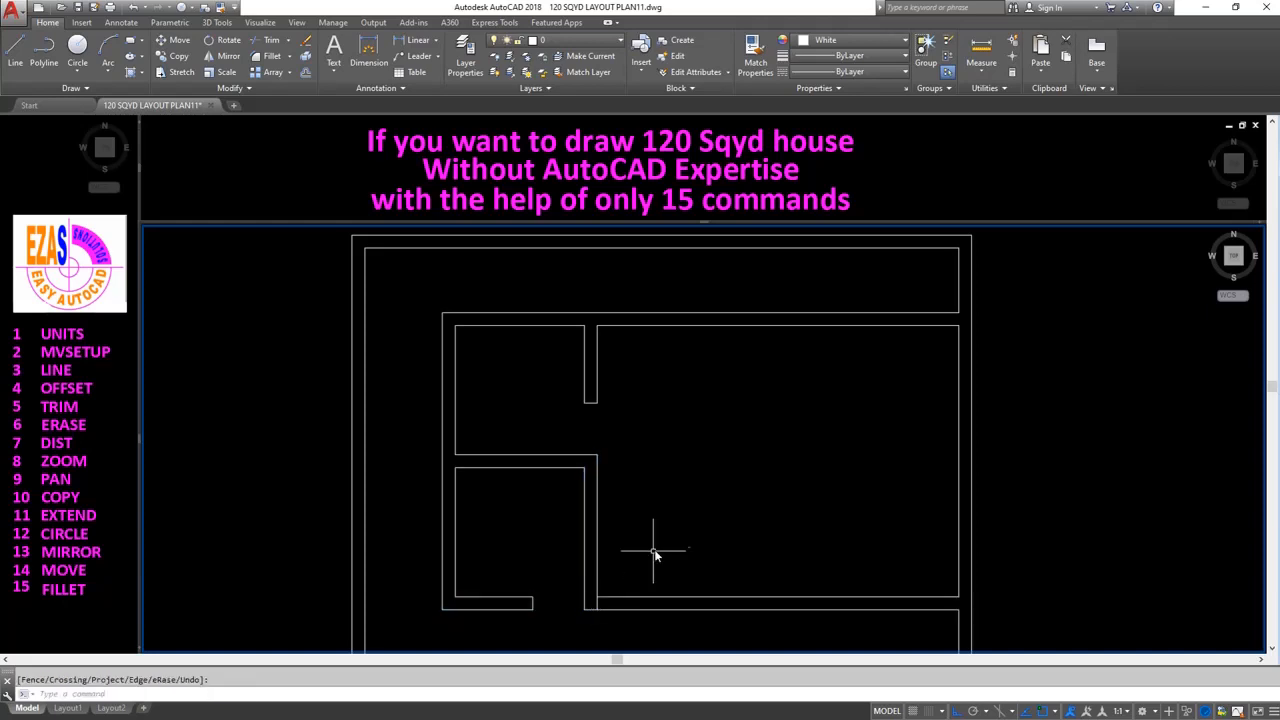
Offset the bedroom-side line of the toilet partition 36 inches into the bedroom to mark the bedroom doorway's width.
{"action": "type", "text": "OFFSET"}
{"action": "key", "text": "Return"}
{"action": "type", "text": "36"}
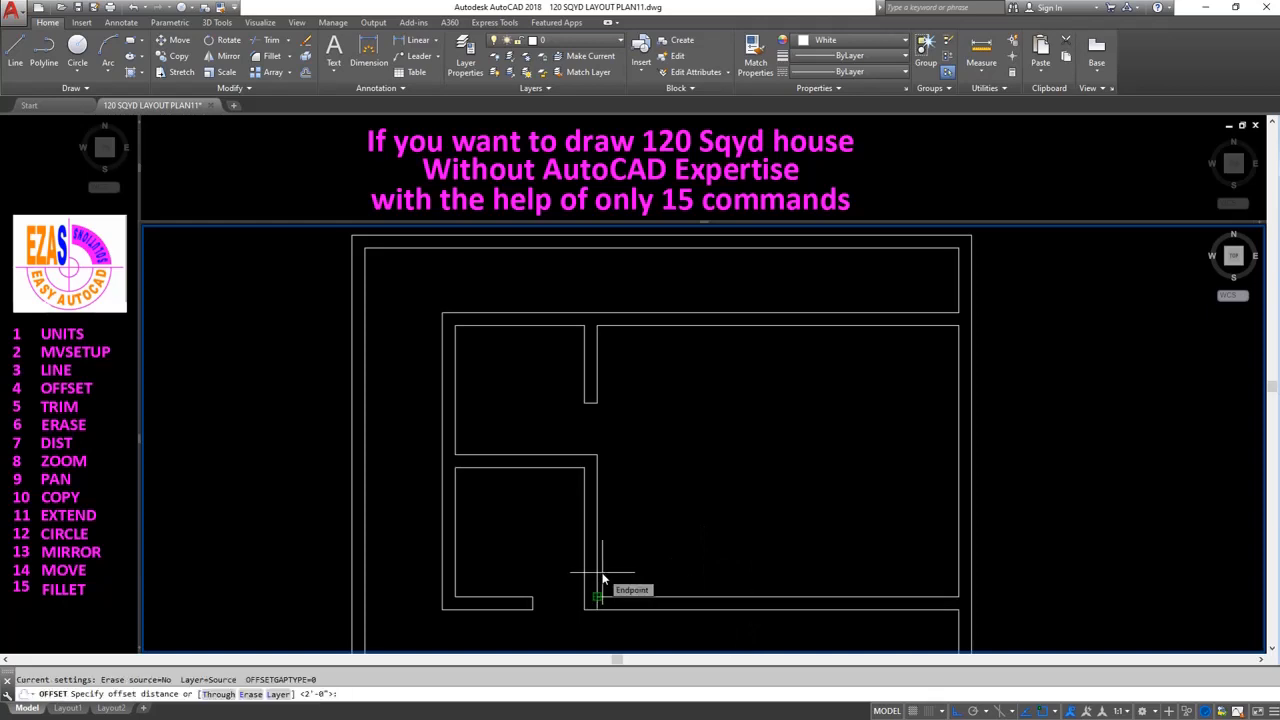
{"action": "key", "text": "Return"}
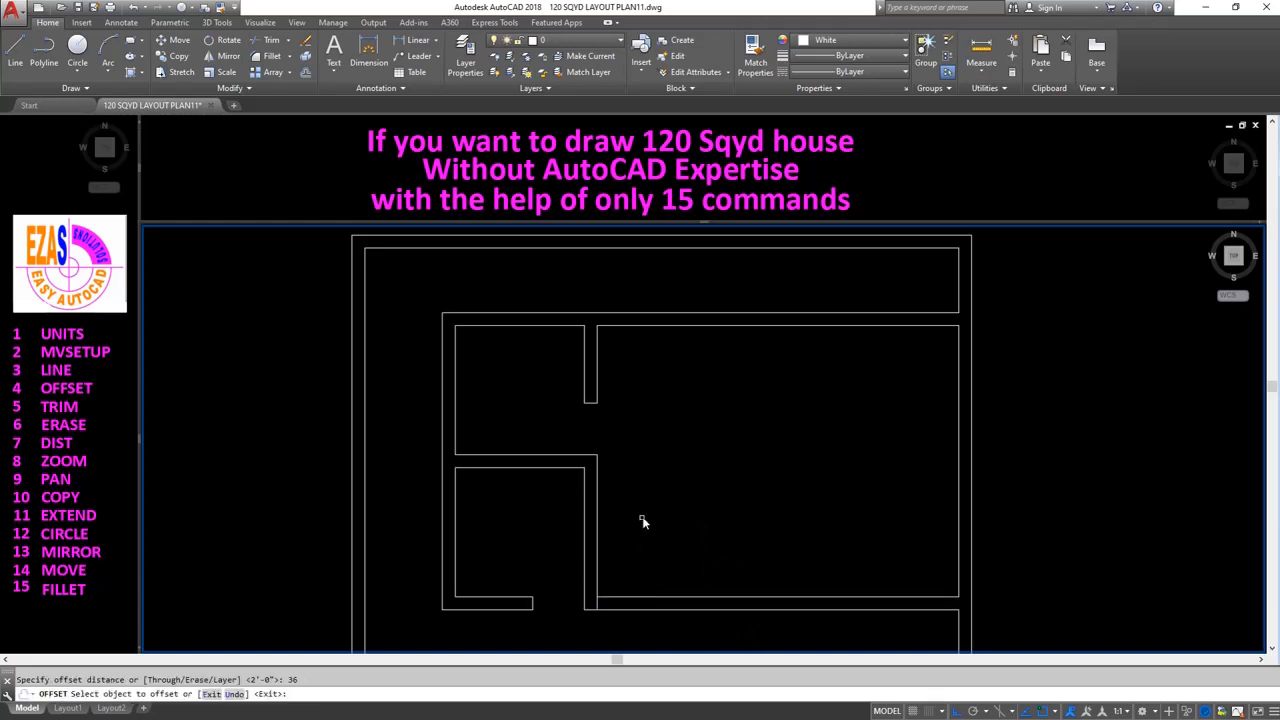
{"action": "left_click", "coordinate": [597, 557]}
{"action": "left_click", "coordinate": [690, 574]}
{"action": "key", "text": "Return"}
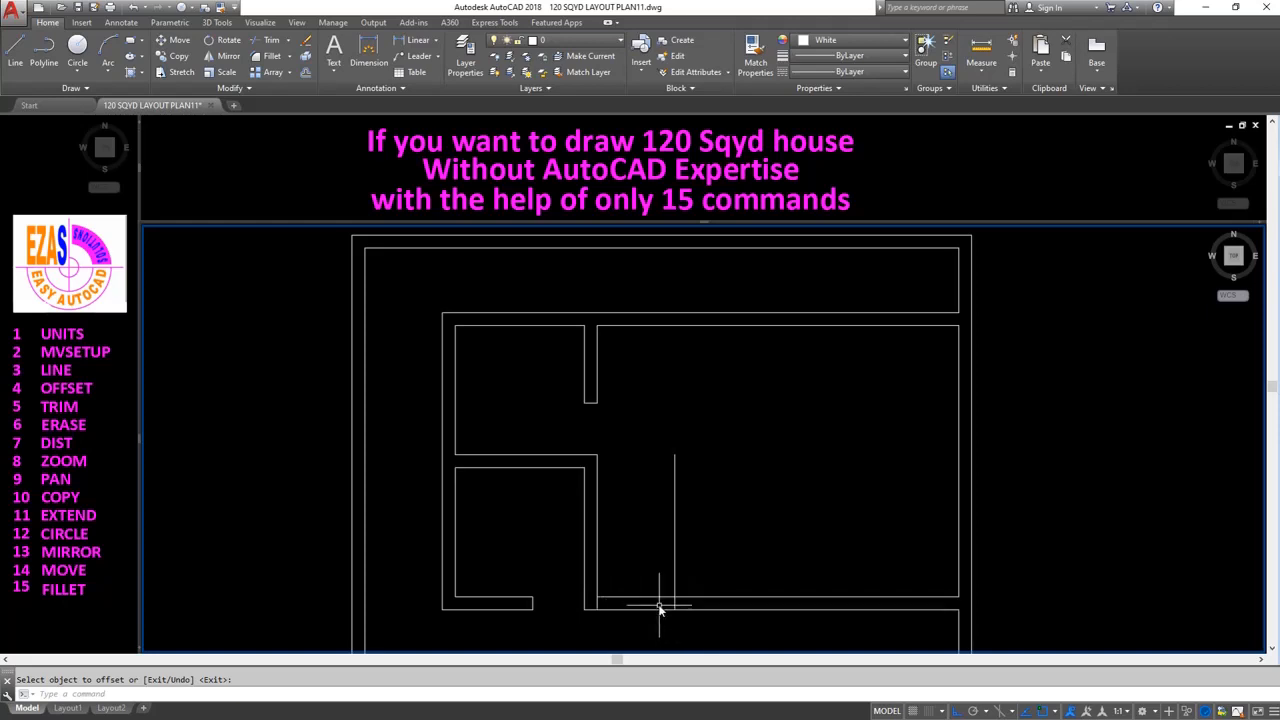
Trim both lines of the bedroom's lower wall between the partition and the offset line to open the bedroom doorway.
{"action": "type", "text": "TRIM"}
{"action": "key", "text": "Return"}
{"action": "key", "text": "Return"}
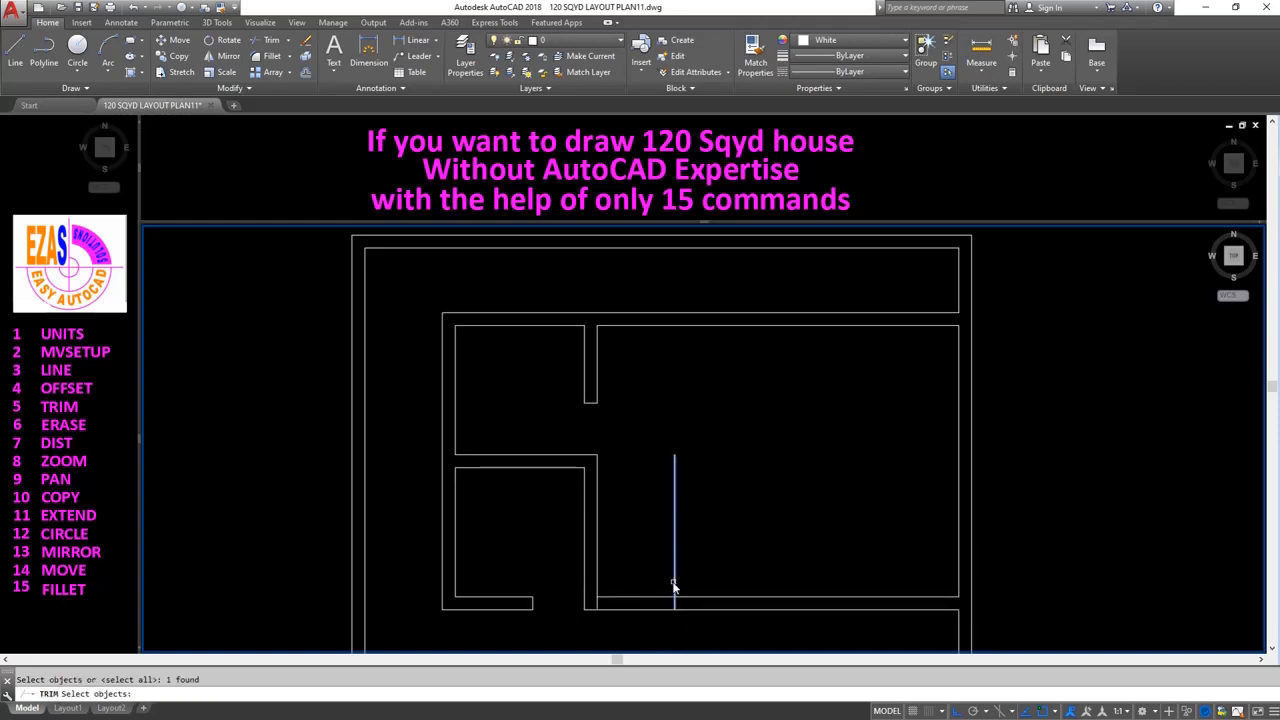
{"action": "key", "text": "Return"}
{"action": "key", "text": "Return"}
{"action": "left_click", "coordinate": [599, 591]}
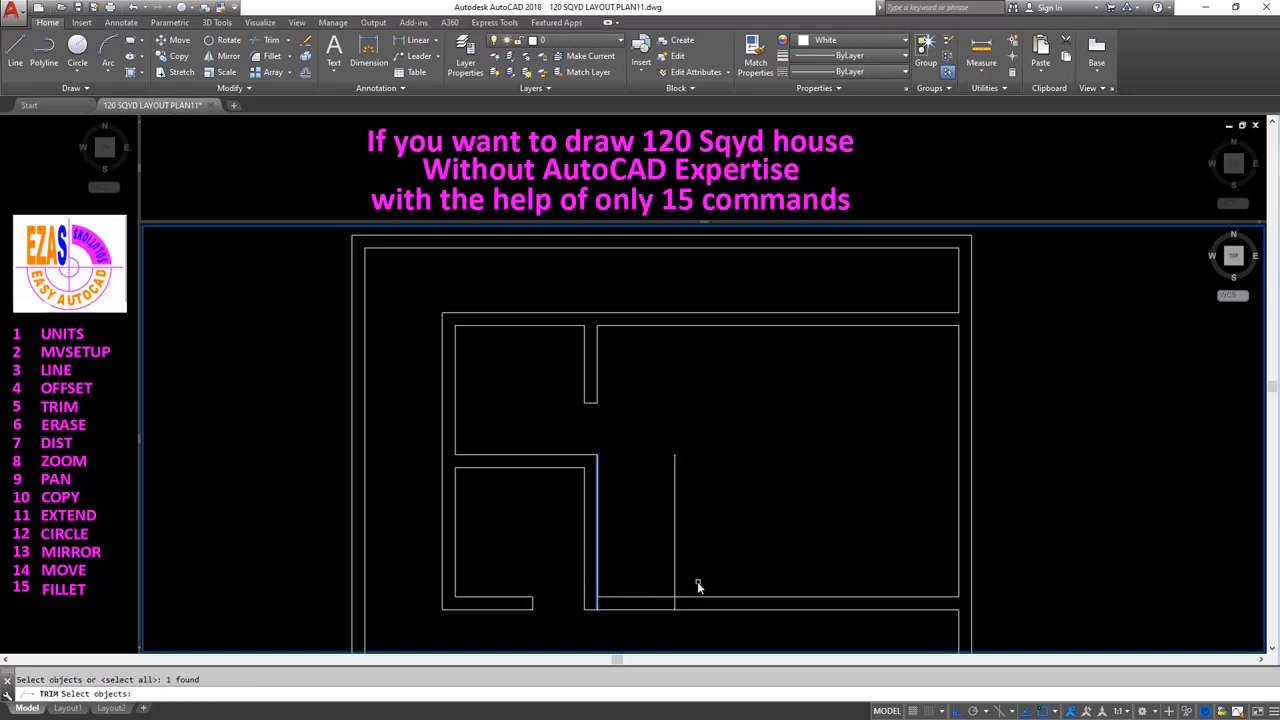
{"action": "left_click", "coordinate": [675, 590]}
{"action": "left_click", "coordinate": [665, 597]}
{"action": "left_click", "coordinate": [663, 608]}
{"action": "key", "text": "Return"}
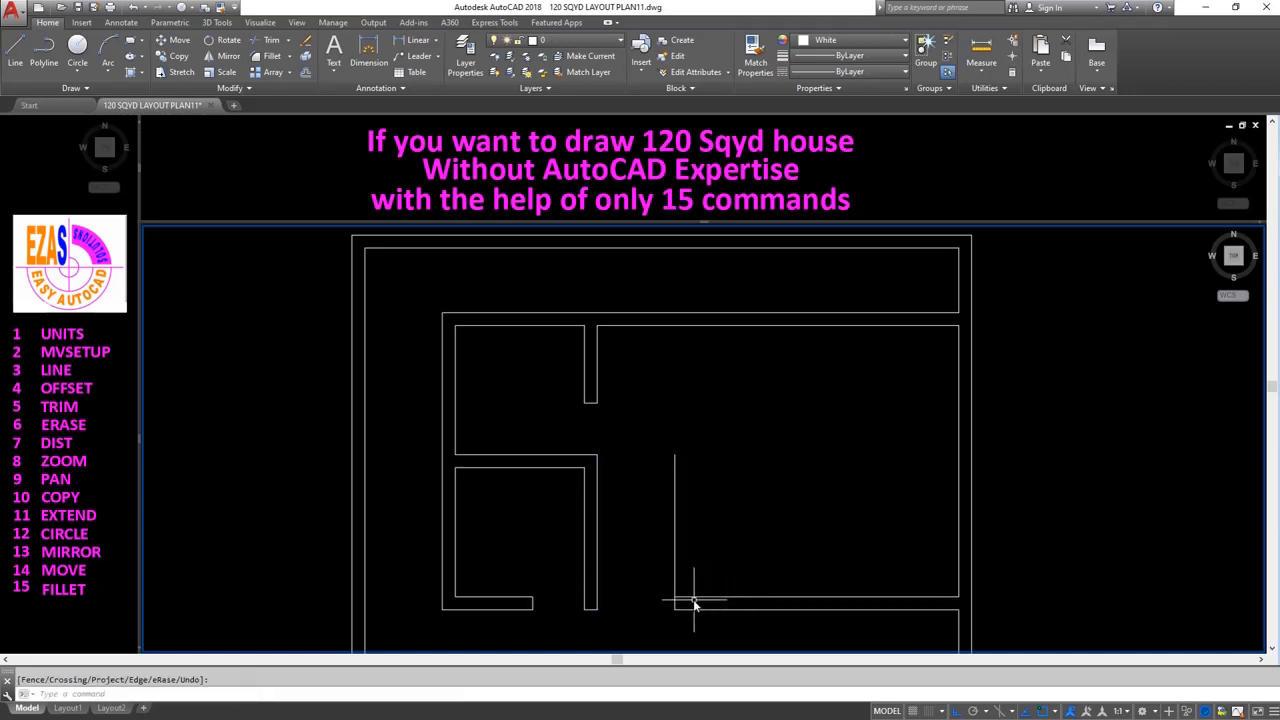
Fillet the offset door line with the lower wall's inner line to close the doorway jamb and remove the excess line.
{"action": "type", "text": "F"}
{"action": "key", "text": "Return"}
{"action": "left_click", "coordinate": [675, 604]}
{"action": "left_click", "coordinate": [684, 604]}
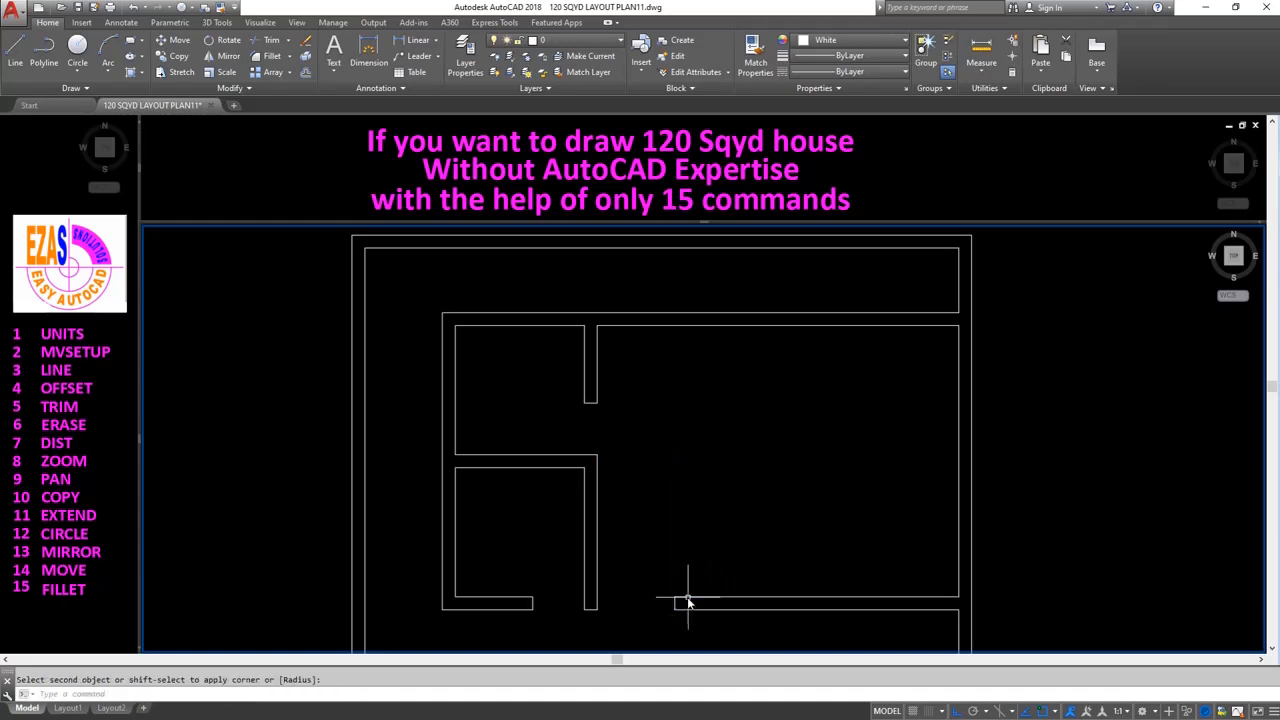
Offset the right wall's inner line and the bedroom's lower wall line 10' inward to outline the second bedroom.
{"action": "middle_click_drag", "start_coordinate": [863, 549], "coordinate": [663, 463]}
{"action": "scroll", "coordinate": [746, 500], "scroll_direction": "down", "scroll_amount": 3}
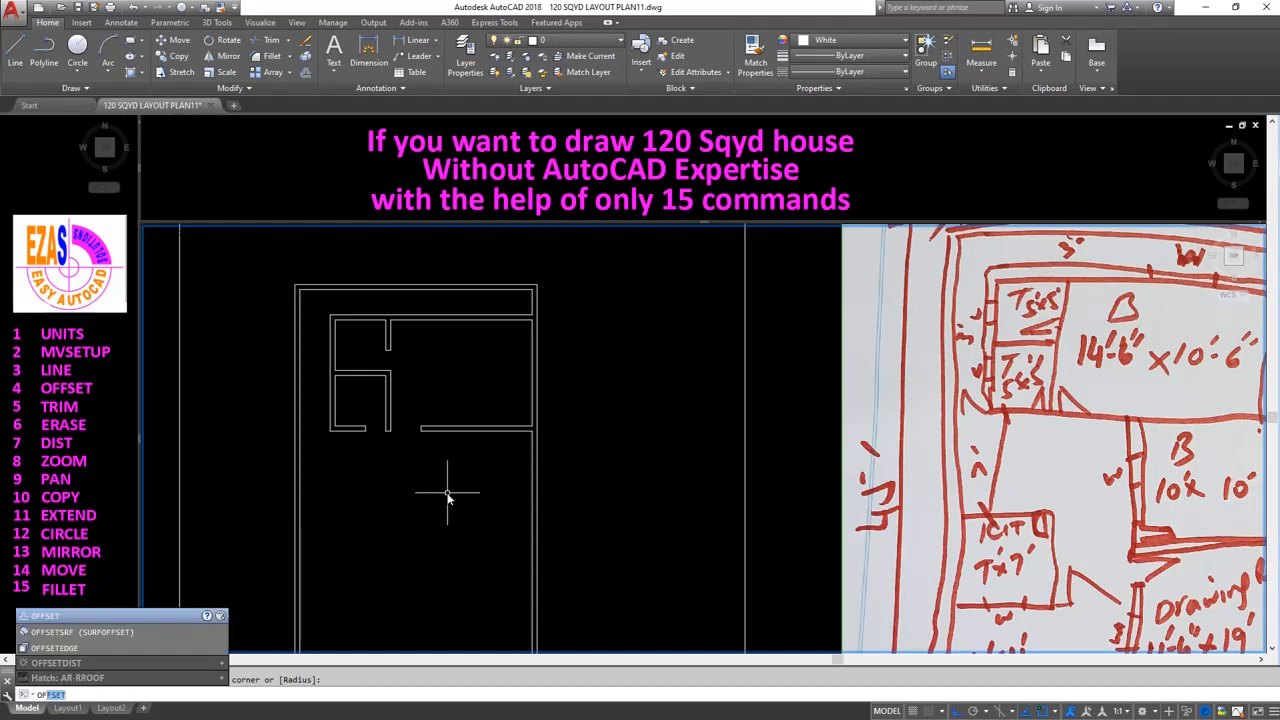
{"action": "key", "text": "Return"}
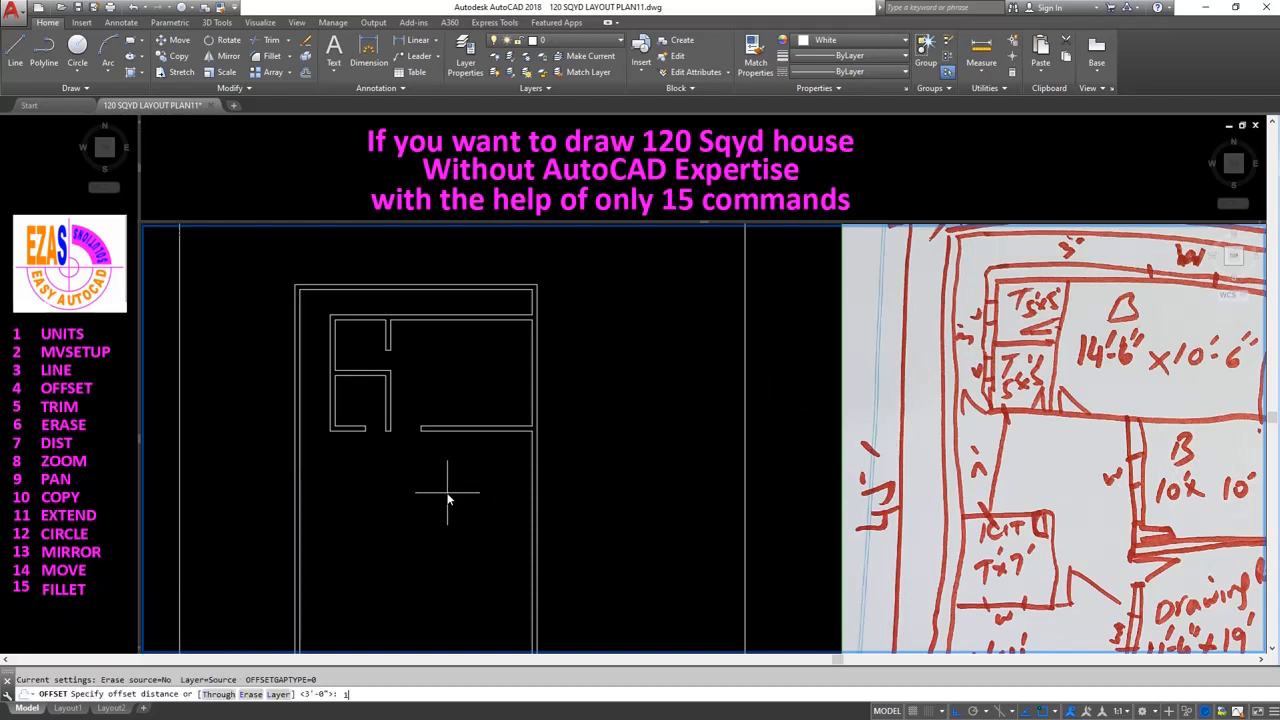
{"action": "key", "text": "Return"}
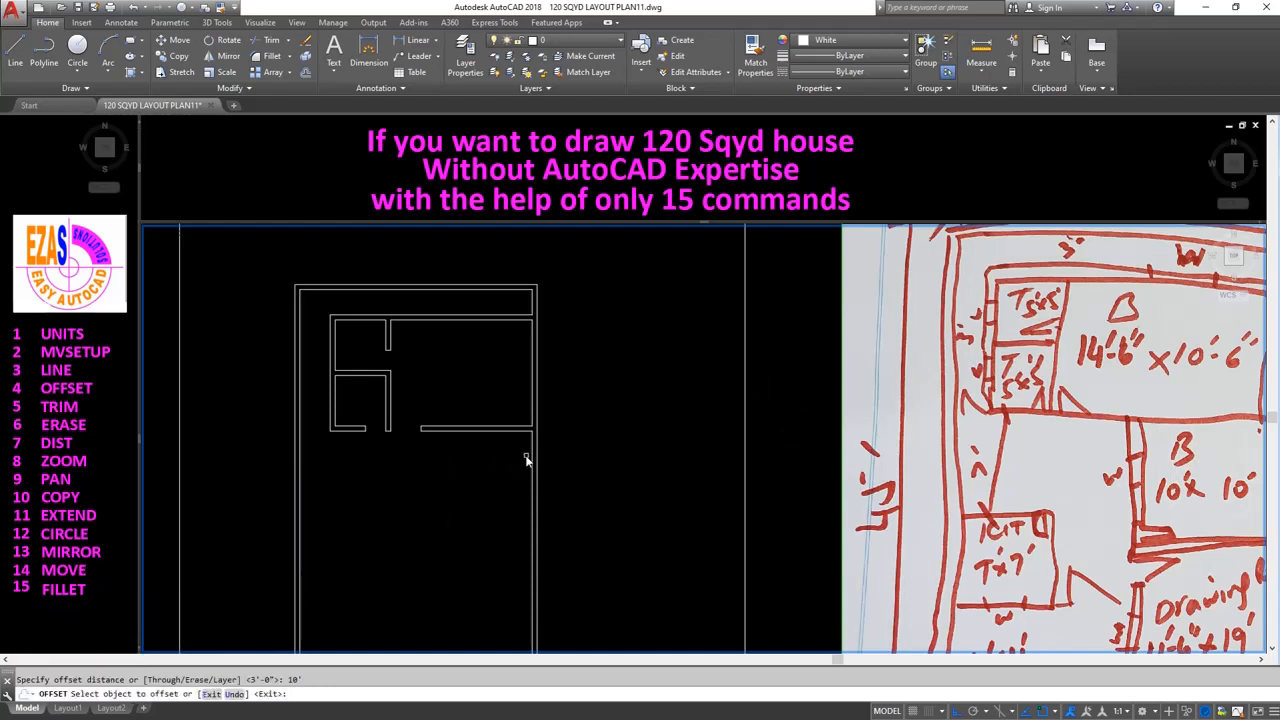
{"action": "left_click", "coordinate": [530, 457]}
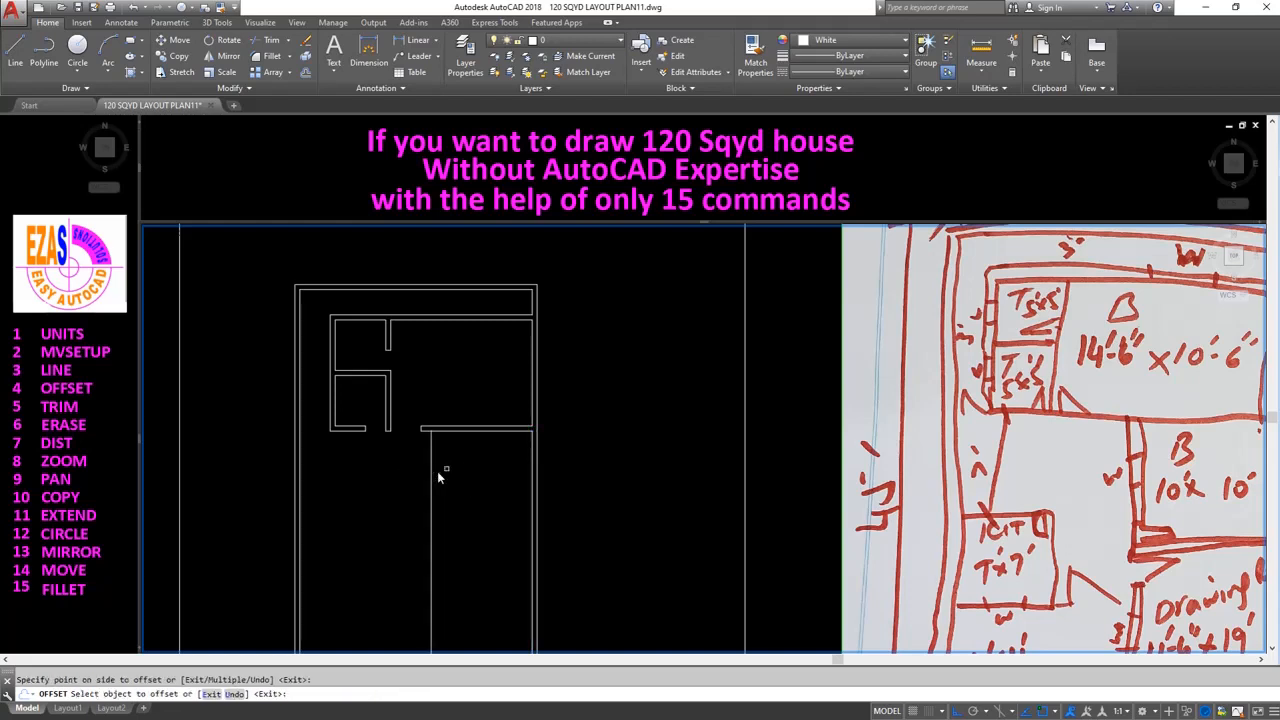
{"action": "left_click", "coordinate": [487, 437]}
{"action": "key", "text": "Return"}
Offset the second bedroom's lower and left lines 6 inches outward for the wall thickness.
{"action": "key", "text": "Return"}
{"action": "type", "text": "6"}
{"action": "key", "text": "Return"}
{"action": "left_click", "coordinate": [479, 533]}
{"action": "left_click", "coordinate": [480, 552]}
{"action": "left_click", "coordinate": [432, 520]}
{"action": "left_click", "coordinate": [351, 516]}
{"action": "key", "text": "Return"}
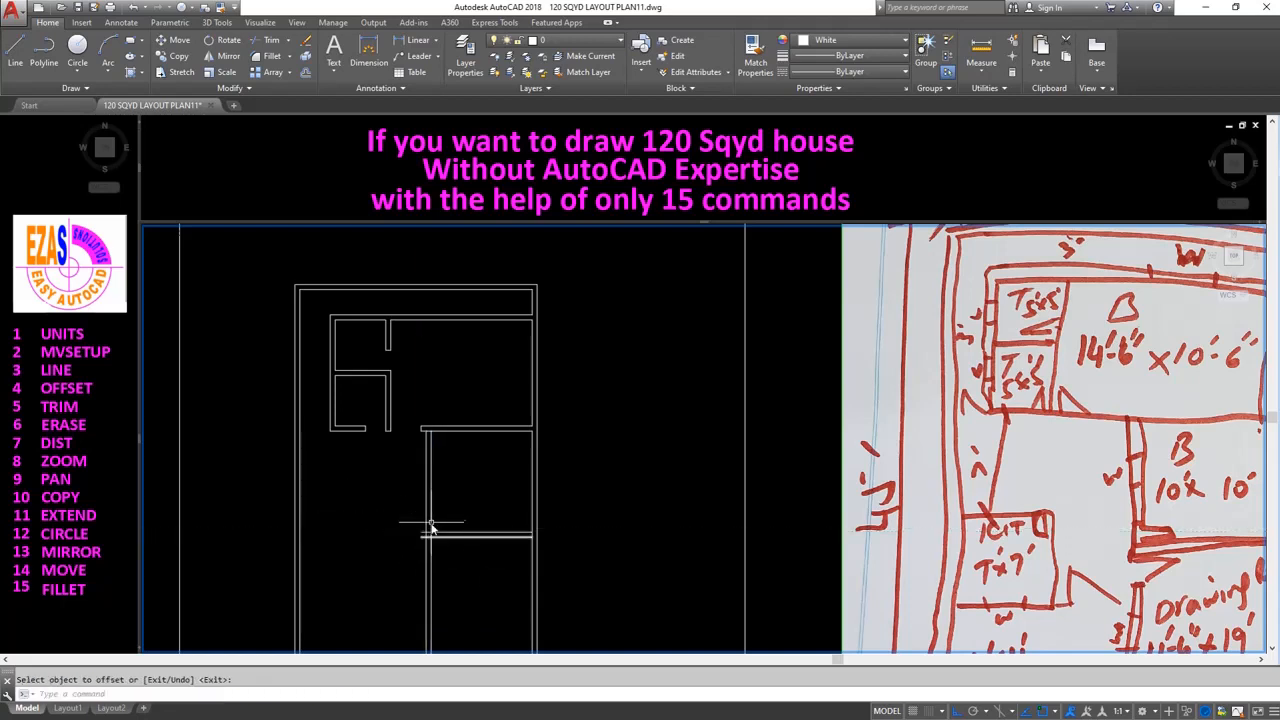
Fillet the inner and outer wall lines at the second bedroom's lower-left corner.
{"action": "type", "text": "f"}
{"action": "key", "text": "Return"}
{"action": "left_click", "coordinate": [432, 526]}
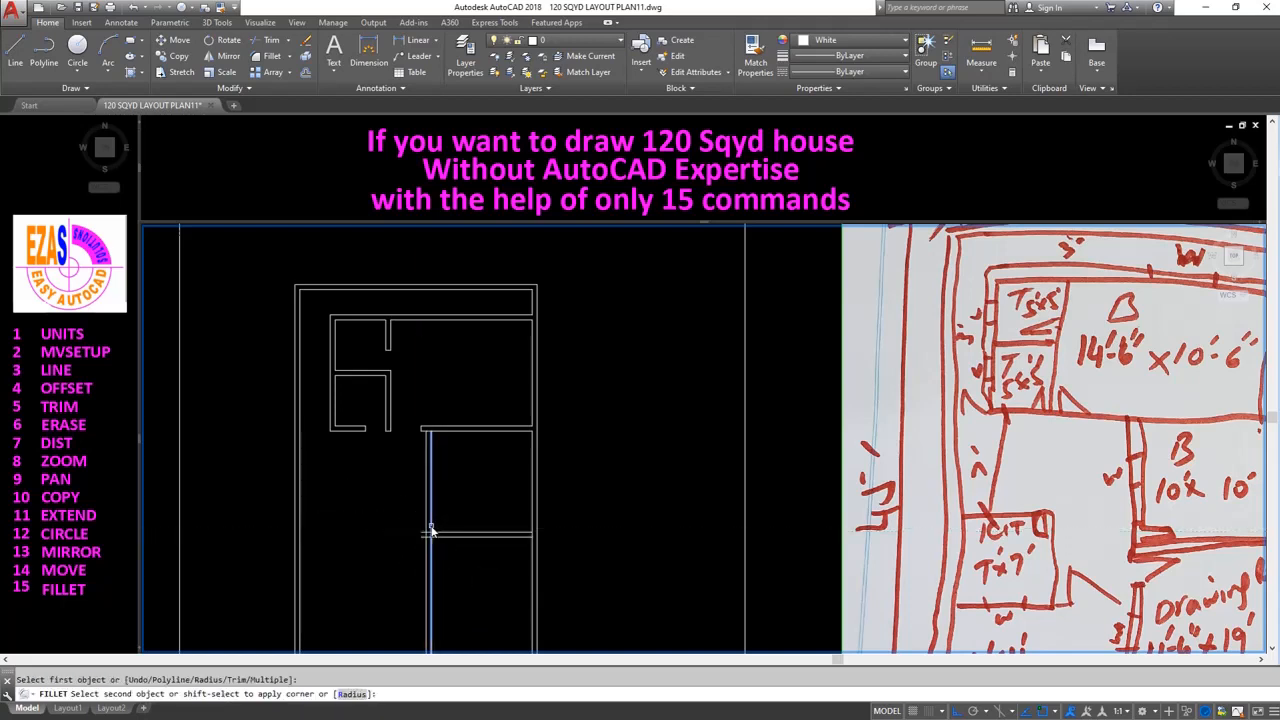
{"action": "key", "text": "Return"}
{"action": "left_click", "coordinate": [426, 537]}
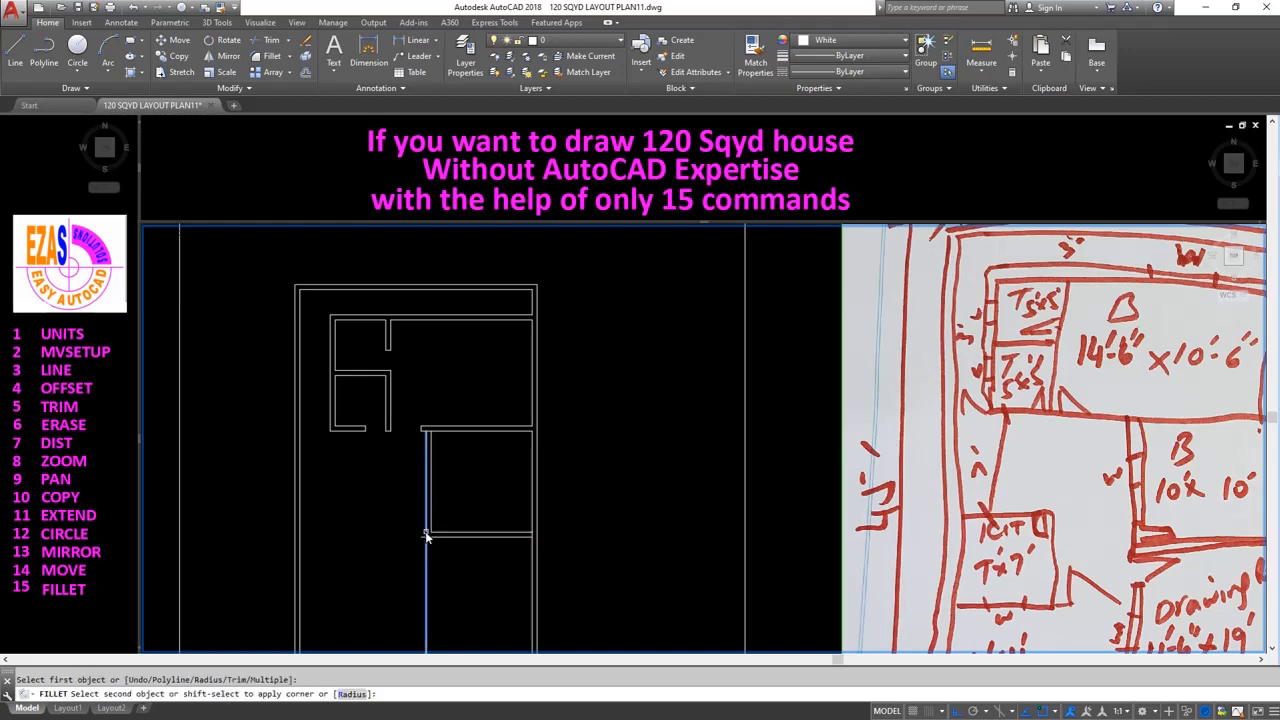
{"action": "left_click", "coordinate": [434, 537]}
Offset the right wall's inner line 11'6" inward for the drawing room, and offset the new line outward by the 6-inch wall thickness.
{"action": "mouse_move", "coordinate": [464, 572]}
{"action": "middle_mouse_down"}
{"action": "mouse_move", "coordinate": [494, 466]}
{"action": "mouse_move", "coordinate": [340, 476]}
{"action": "middle_mouse_up"}
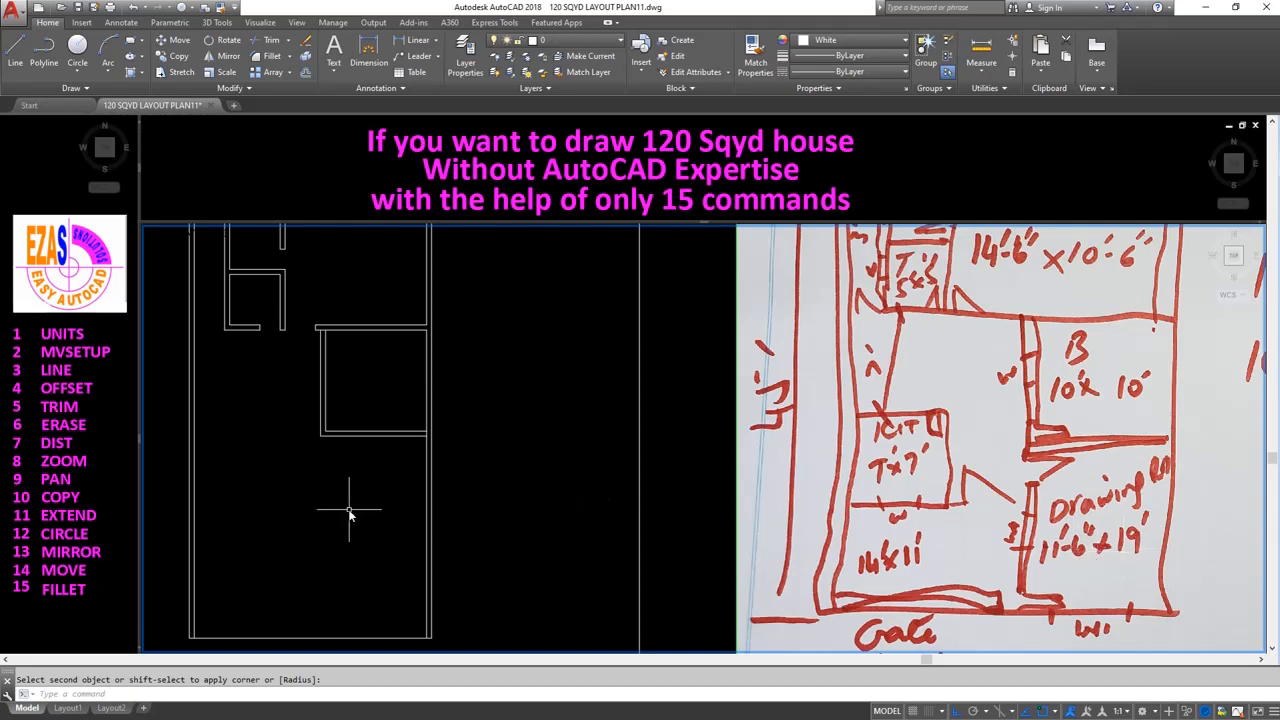
{"action": "key", "text": "Return"}
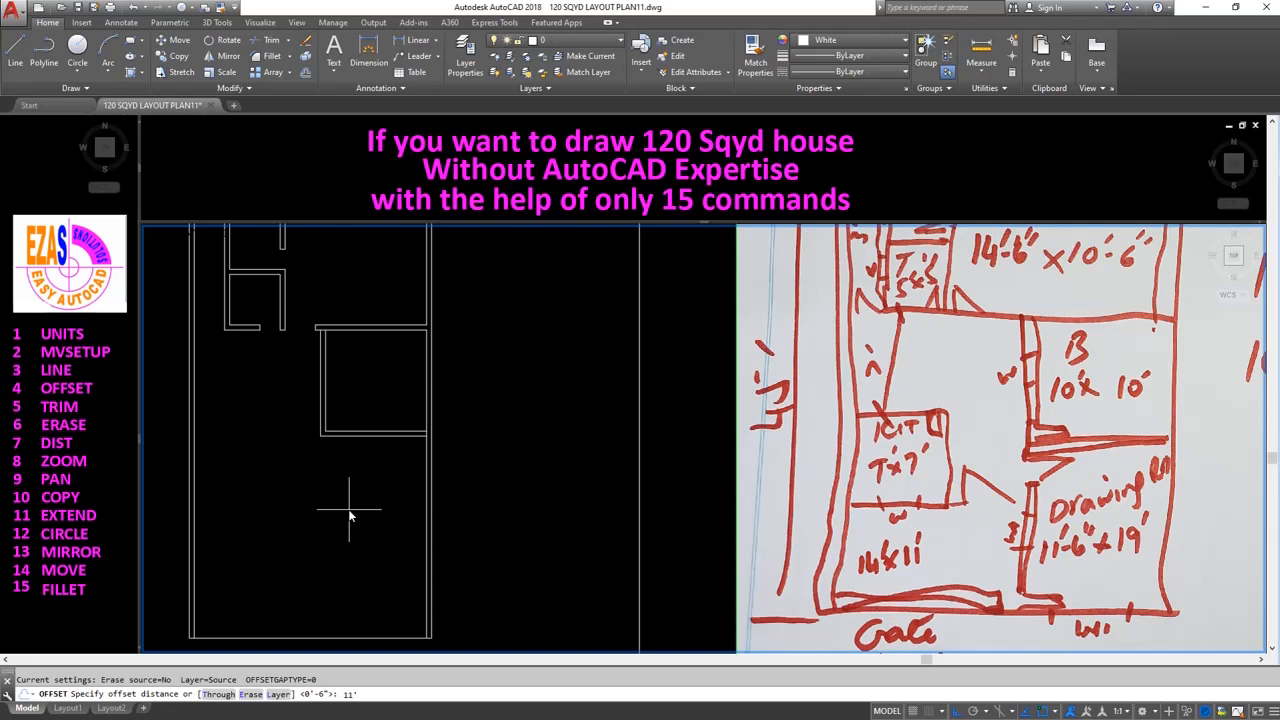
{"action": "type", "text": "11'6"}
{"action": "key", "text": "Return"}
{"action": "left_click", "coordinate": [430, 537]}
{"action": "left_click", "coordinate": [330, 537]}
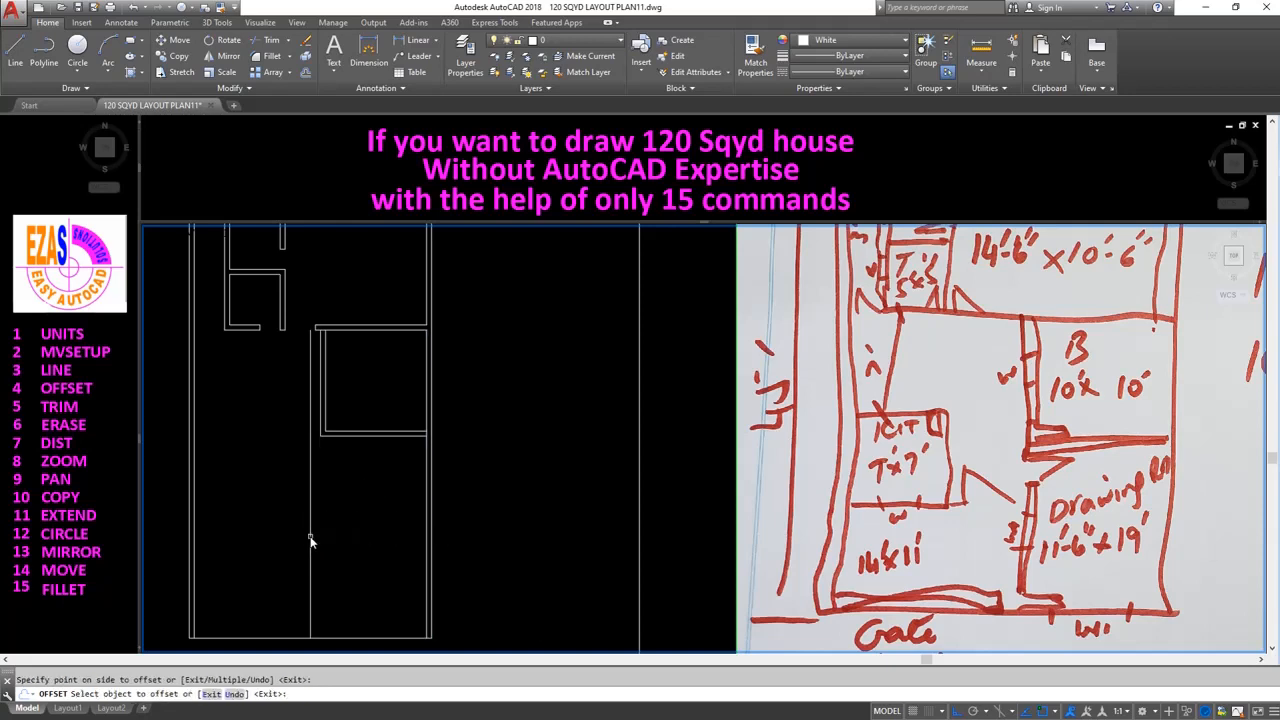
{"action": "left_click", "coordinate": [309, 525]}
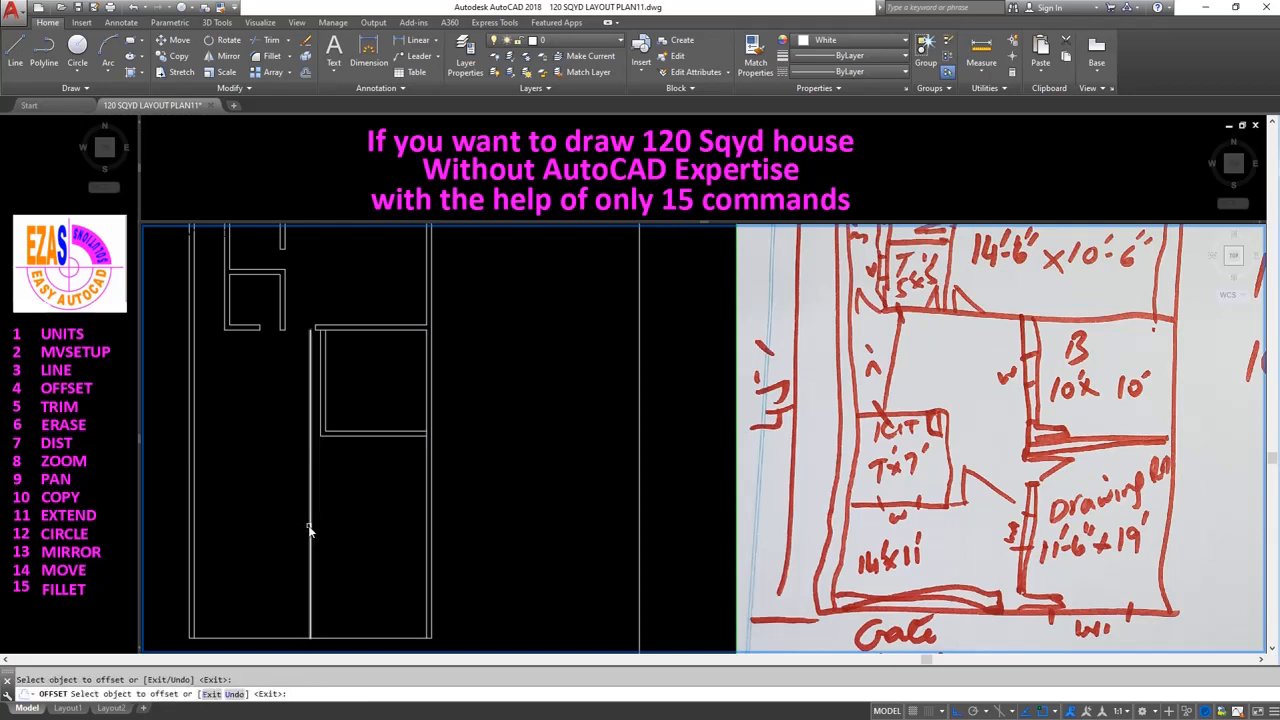
{"action": "left_click", "coordinate": [243, 522]}
{"action": "key", "text": "Return"}
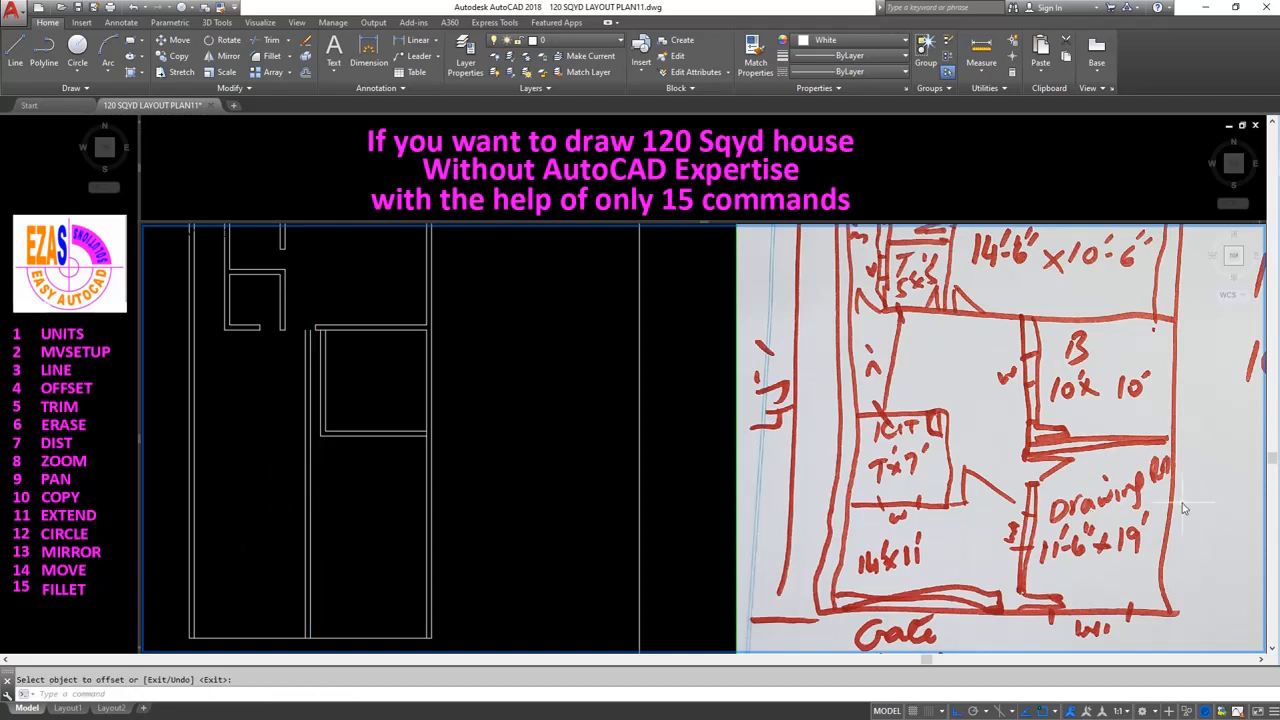
Offset the plot's front boundary line inward by the 6-inch wall thickness.
{"action": "key", "text": "Return"}
{"action": "left_click", "coordinate": [372, 641]}
{"action": "key", "text": "Escape"}
{"action": "key", "text": "Return"}
{"action": "key", "text": "Return"}
{"action": "left_click", "coordinate": [372, 639]}
{"action": "left_click", "coordinate": [384, 602]}
{"action": "key", "text": "Return"}
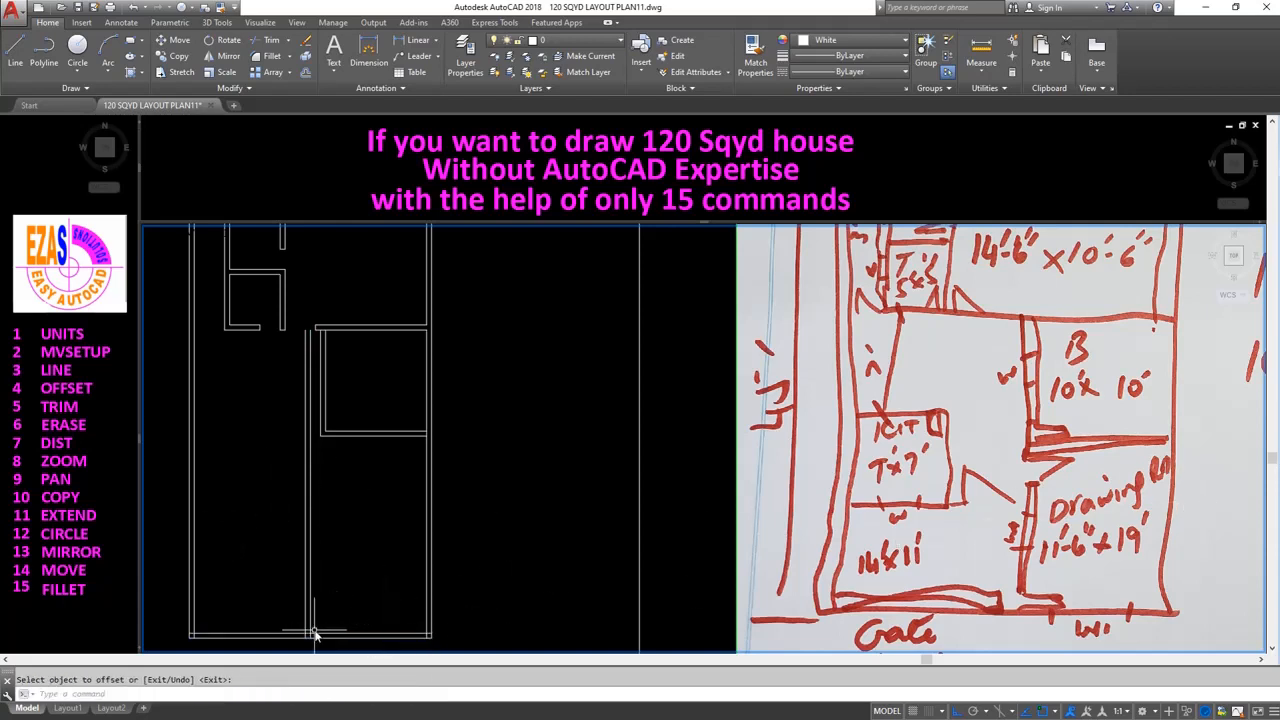
Fillet the drawing room's inner left wall line with the inner front wall line at the lower-left corner.
{"action": "scroll", "coordinate": [302, 650], "scroll_direction": "up", "scroll_amount": 2}
{"action": "key", "text": "Escape"}
{"action": "type", "text": "f"}
{"action": "key", "text": "Return"}
{"action": "left_click", "coordinate": [316, 624]}
{"action": "left_click", "coordinate": [328, 630]}
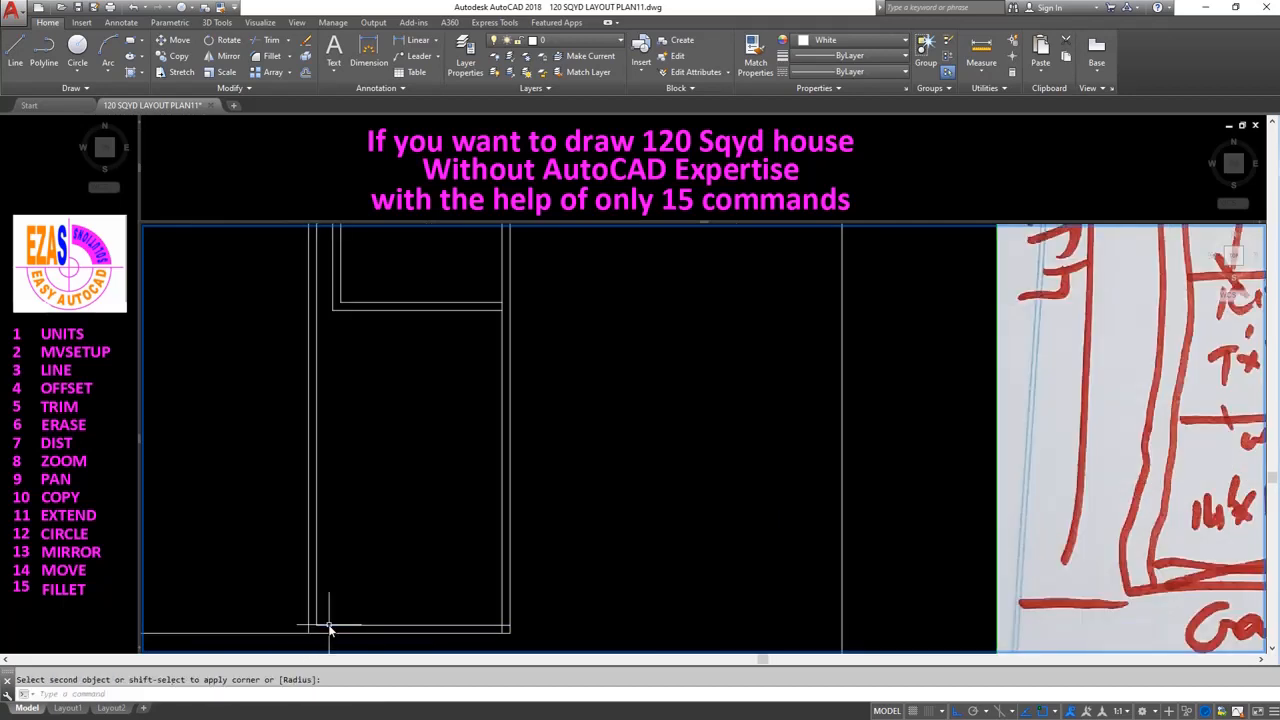
Extend the second bedroom's lower wall lines to the outer line of the drawing room's left wall.
{"action": "middle_click_drag", "start_coordinate": [371, 431], "coordinate": [415, 528]}
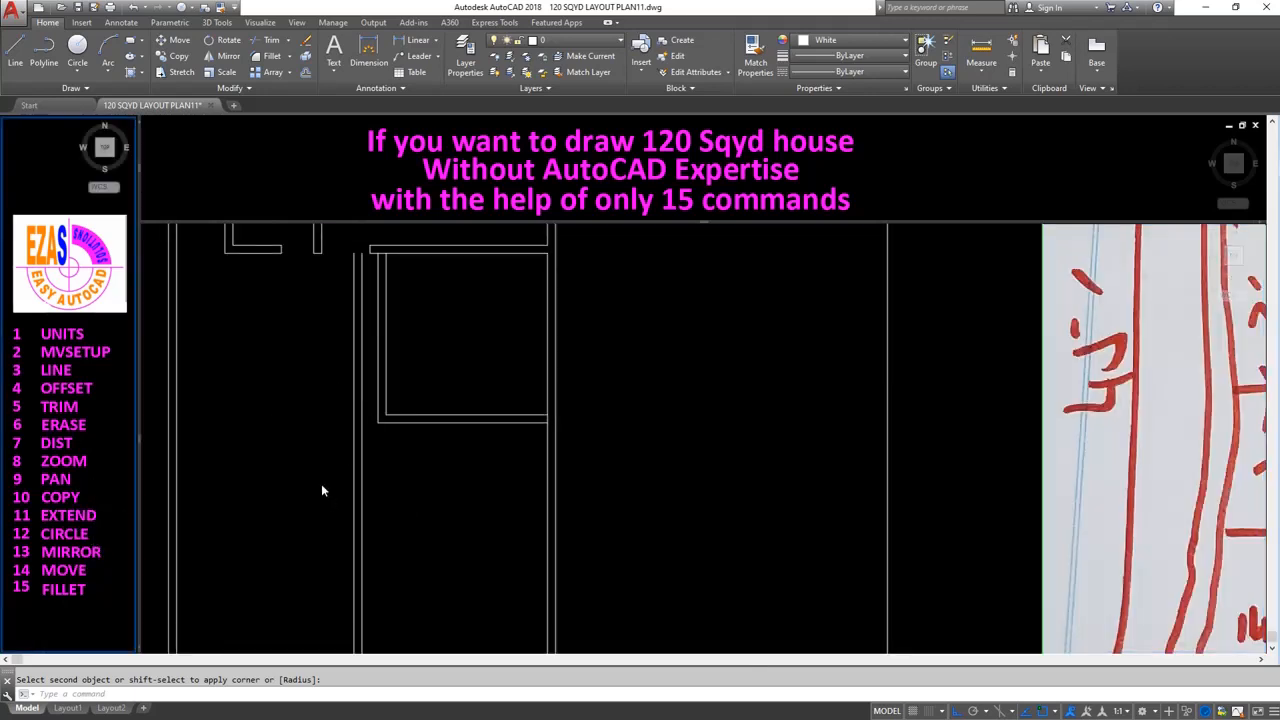
{"action": "type", "text": "end"}
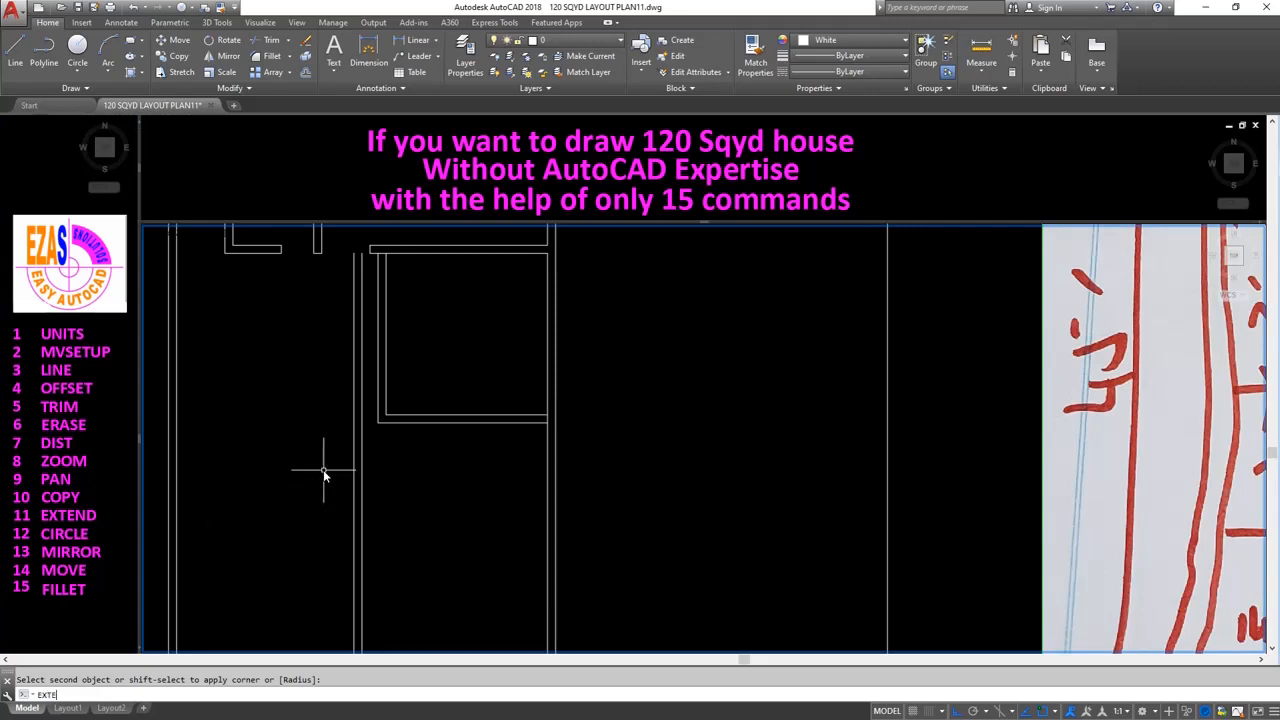
{"action": "key", "text": "Return"}
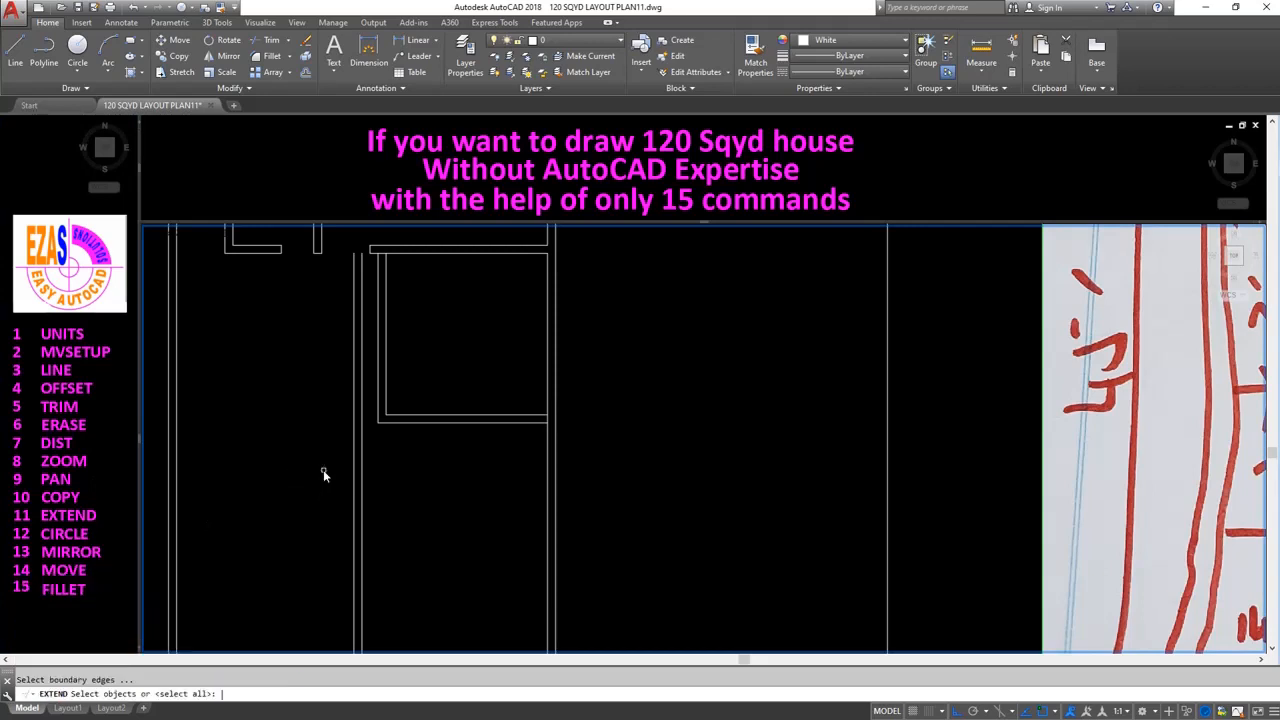
{"action": "left_click", "coordinate": [352, 421]}
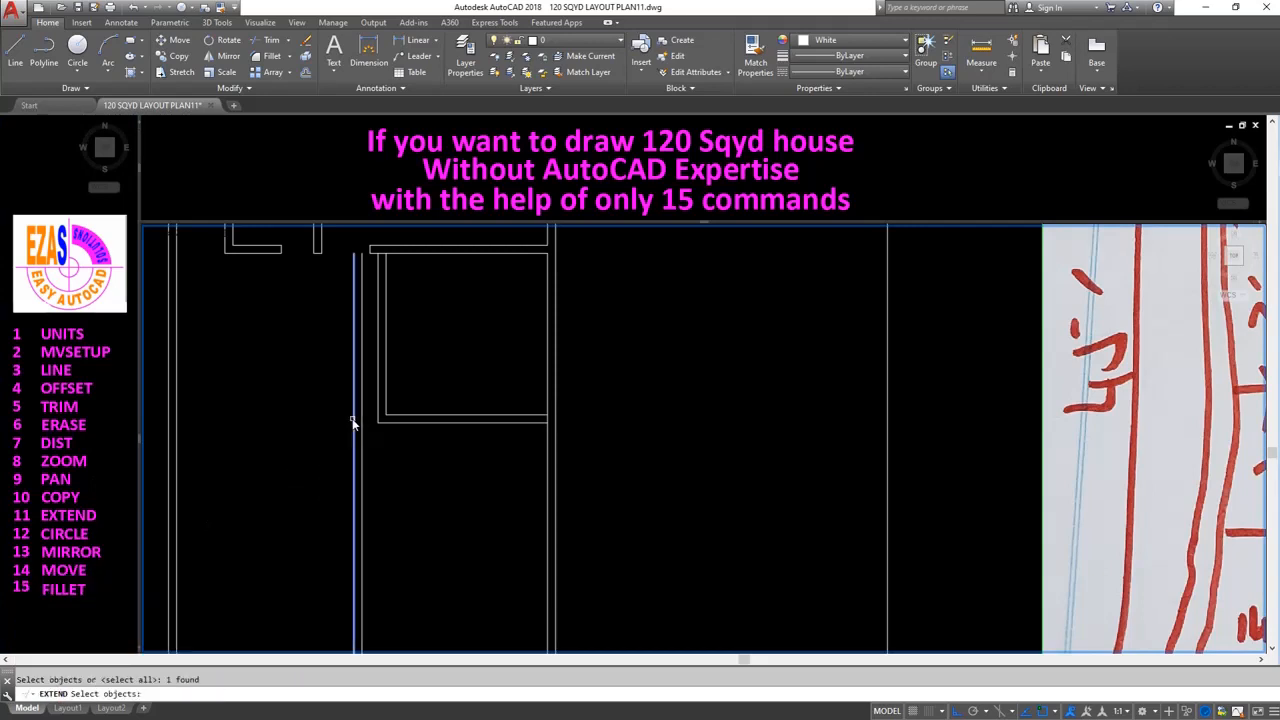
{"action": "key", "text": "Return"}
{"action": "left_click", "coordinate": [399, 423]}
{"action": "key", "text": "Return"}
Fillet the inner and outer wall lines at the drawing room's upper-left corner.
{"action": "scroll", "coordinate": [357, 401], "scroll_direction": "up", "scroll_amount": 5}
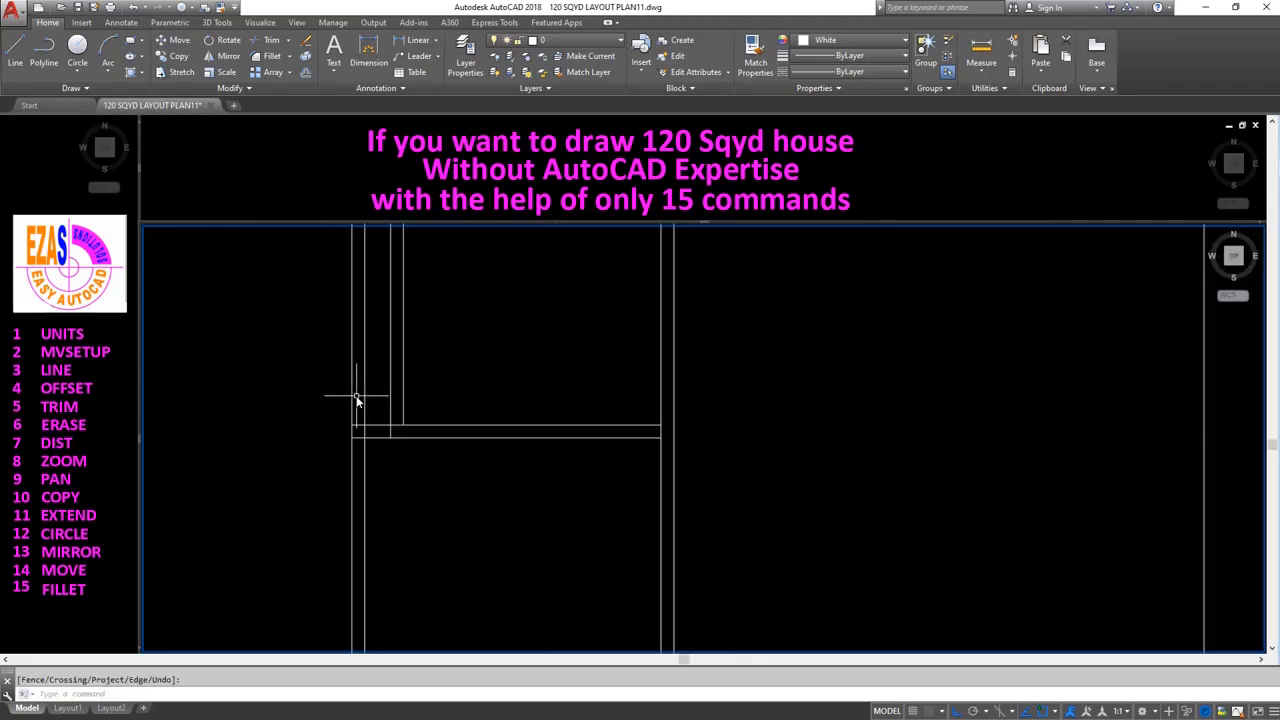
{"action": "type", "text": "f"}
{"action": "key", "text": "Return"}
{"action": "left_click", "coordinate": [374, 463]}
{"action": "left_click", "coordinate": [369, 477]}
{"action": "key", "text": "Return"}
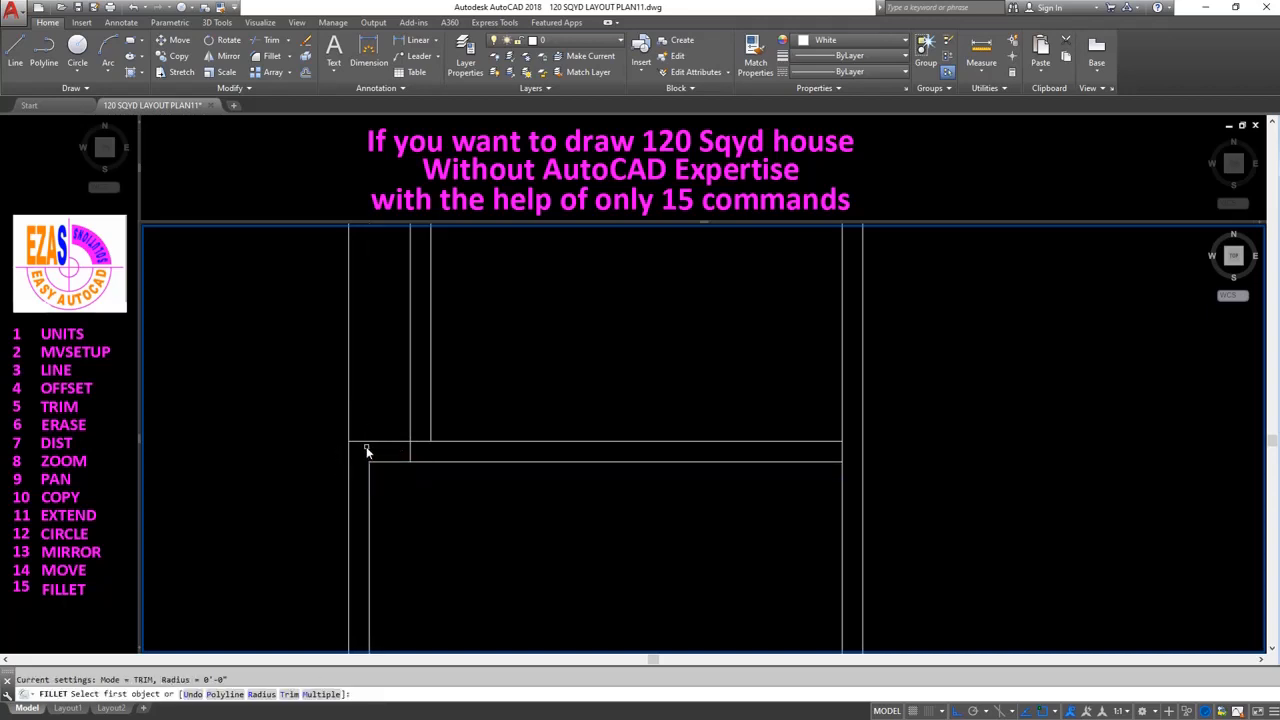
{"action": "left_click", "coordinate": [359, 441]}
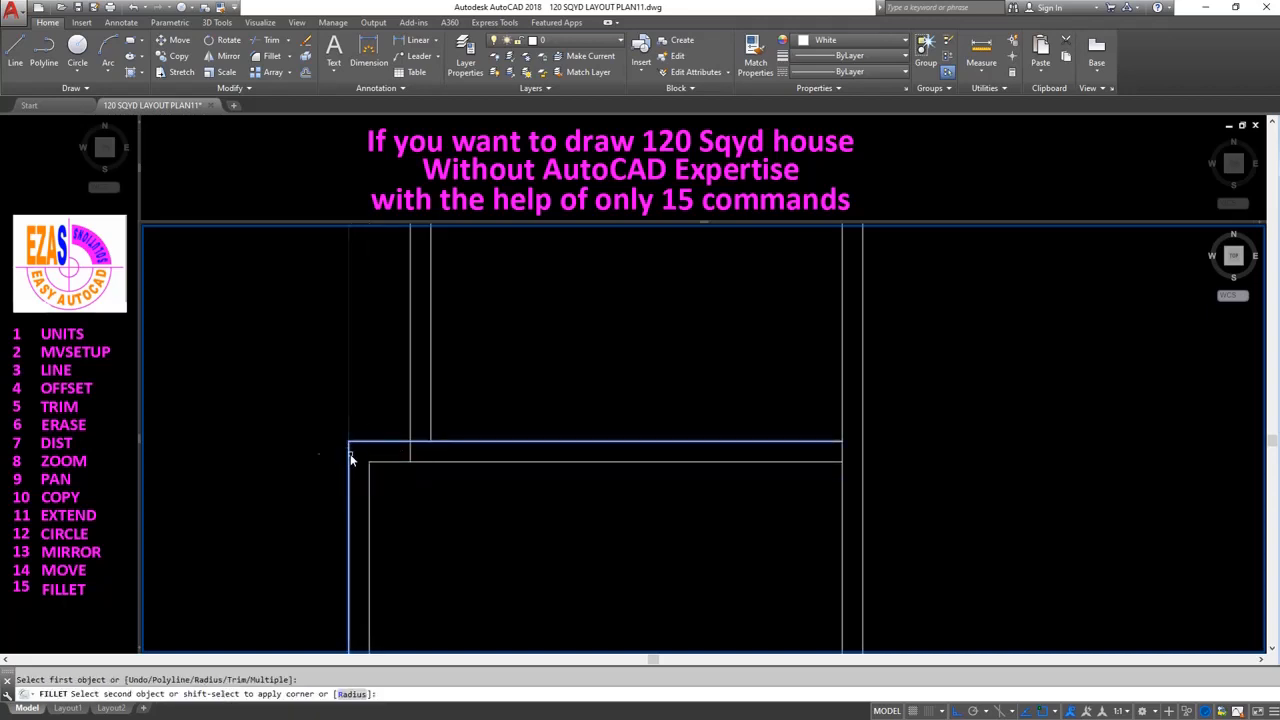
{"action": "left_click", "coordinate": [350, 454]}
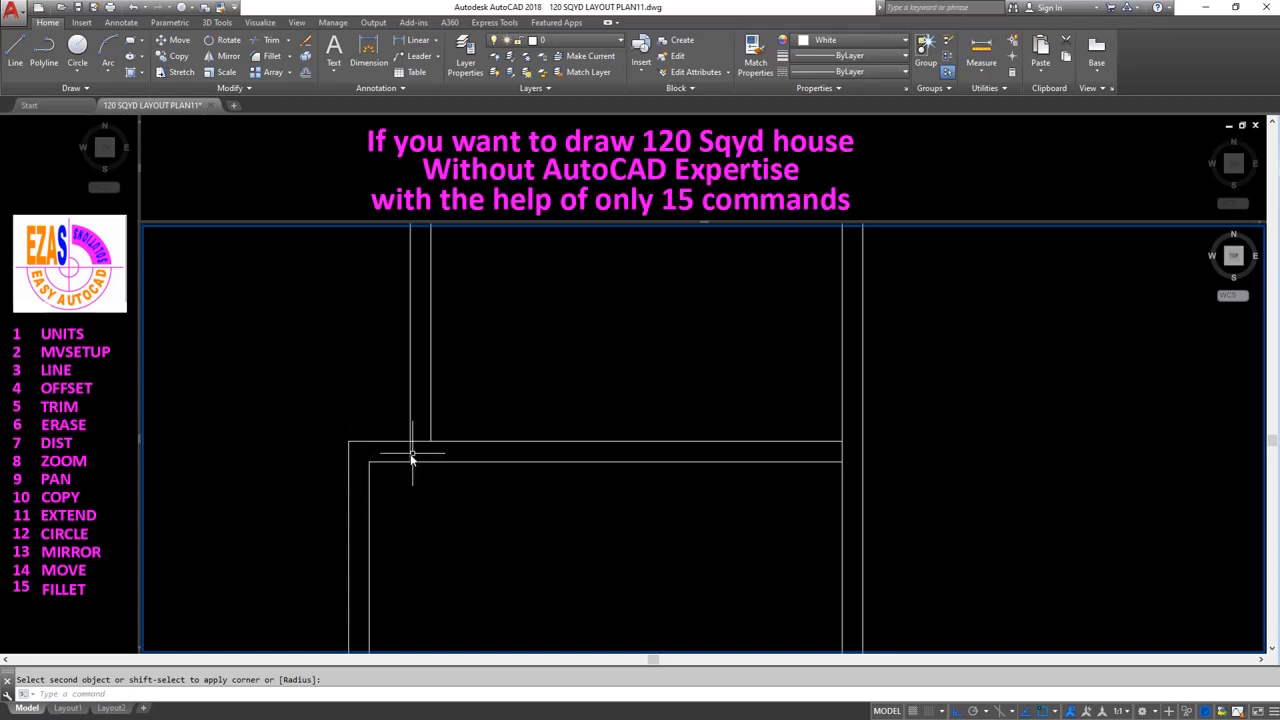
Trim the overlapping lines where the second bedroom's left wall meets the drawing room's upper wall.
{"action": "type", "text": "TRIM"}
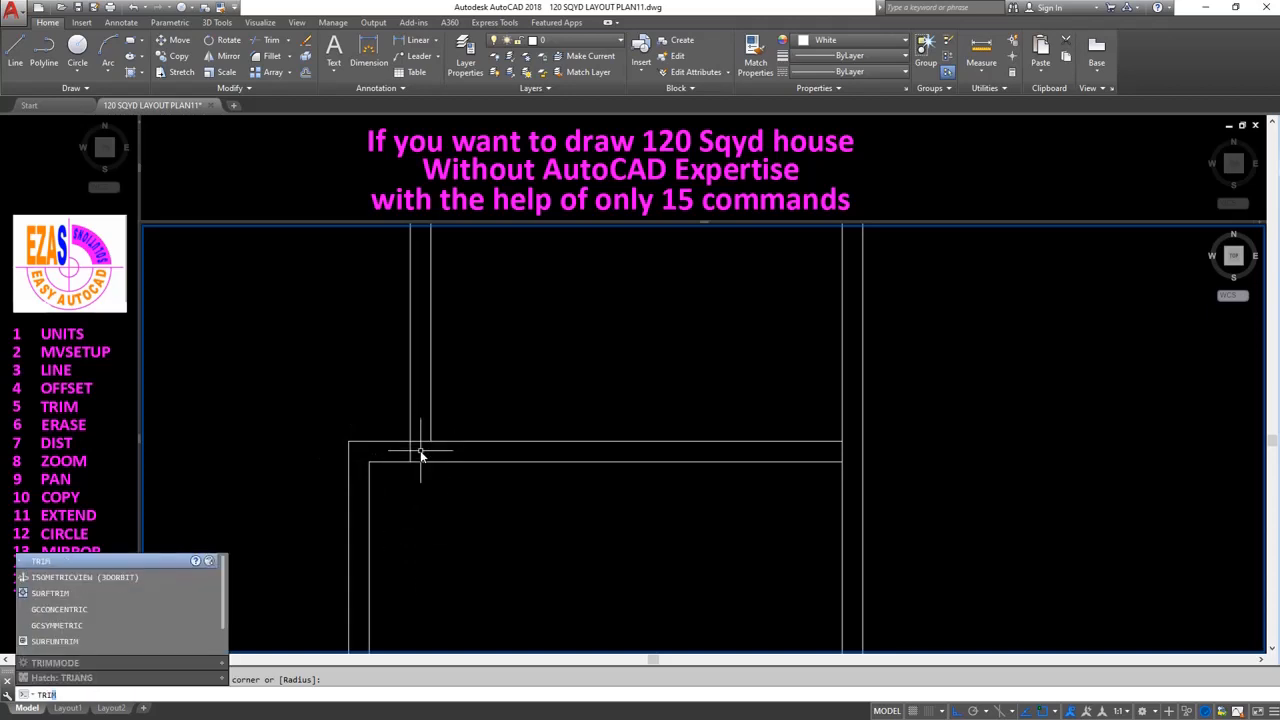
{"action": "key", "text": "Return"}
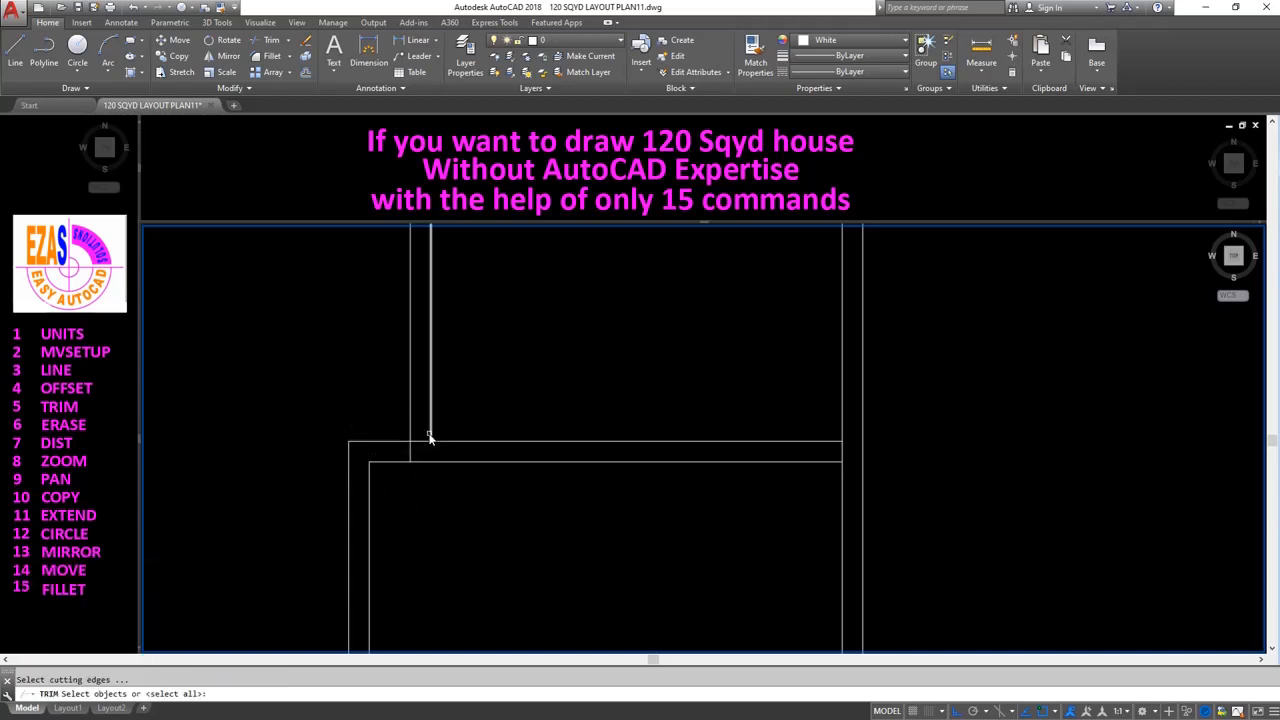
{"action": "left_click", "coordinate": [431, 437]}
{"action": "left_click", "coordinate": [410, 437]}
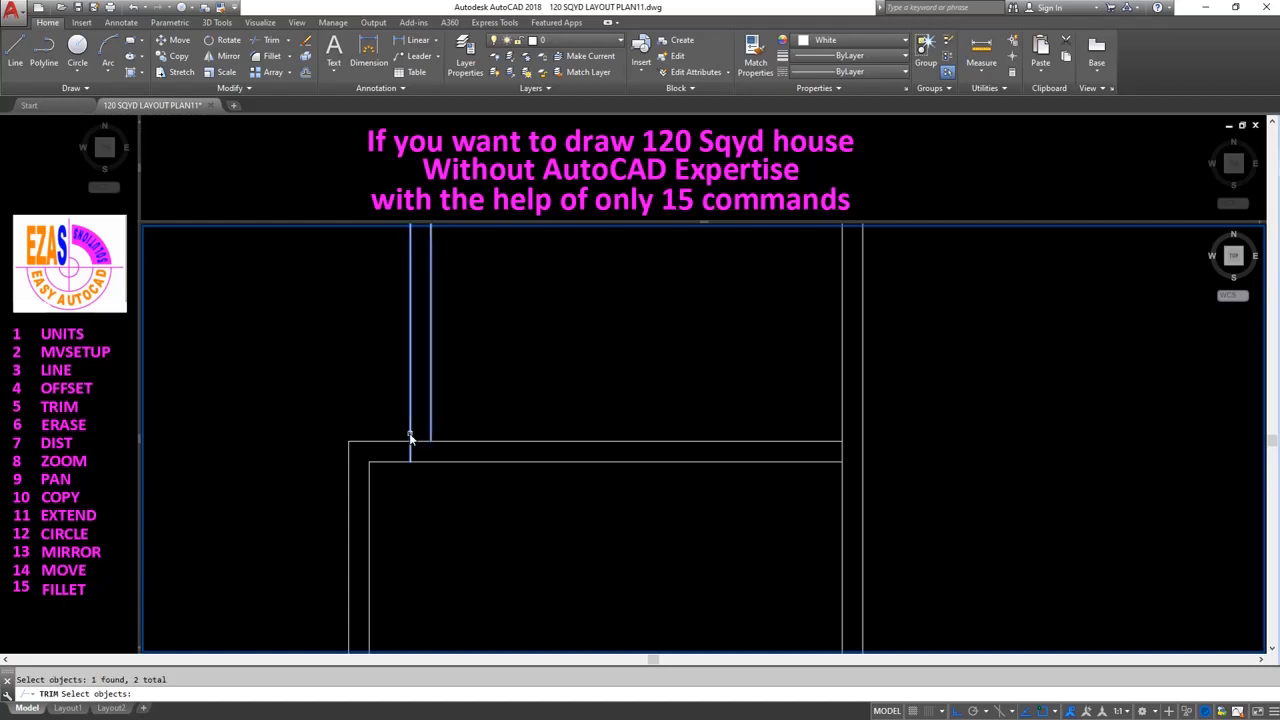
{"action": "left_click", "coordinate": [417, 443]}
{"action": "key", "text": "Return"}
{"action": "left_click", "coordinate": [421, 442]}
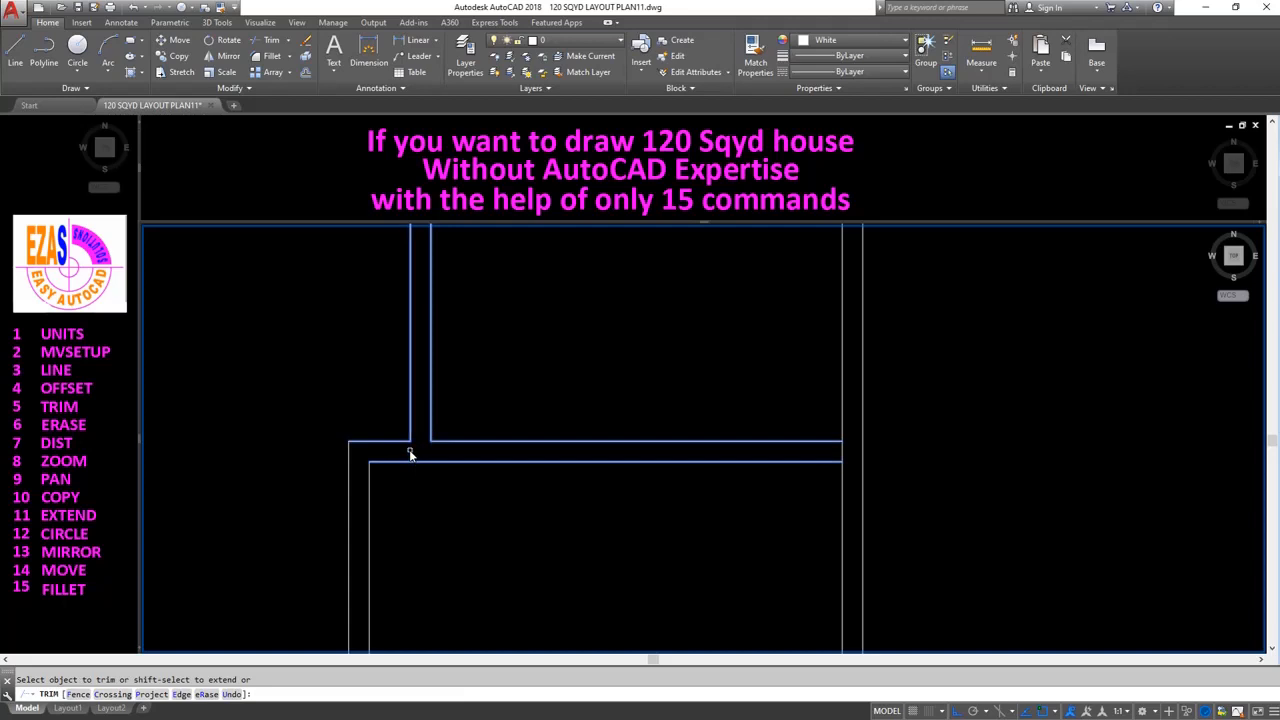
{"action": "key", "text": "Return"}
{"action": "scroll", "coordinate": [477, 480], "scroll_direction": "down", "scroll_amount": 3}
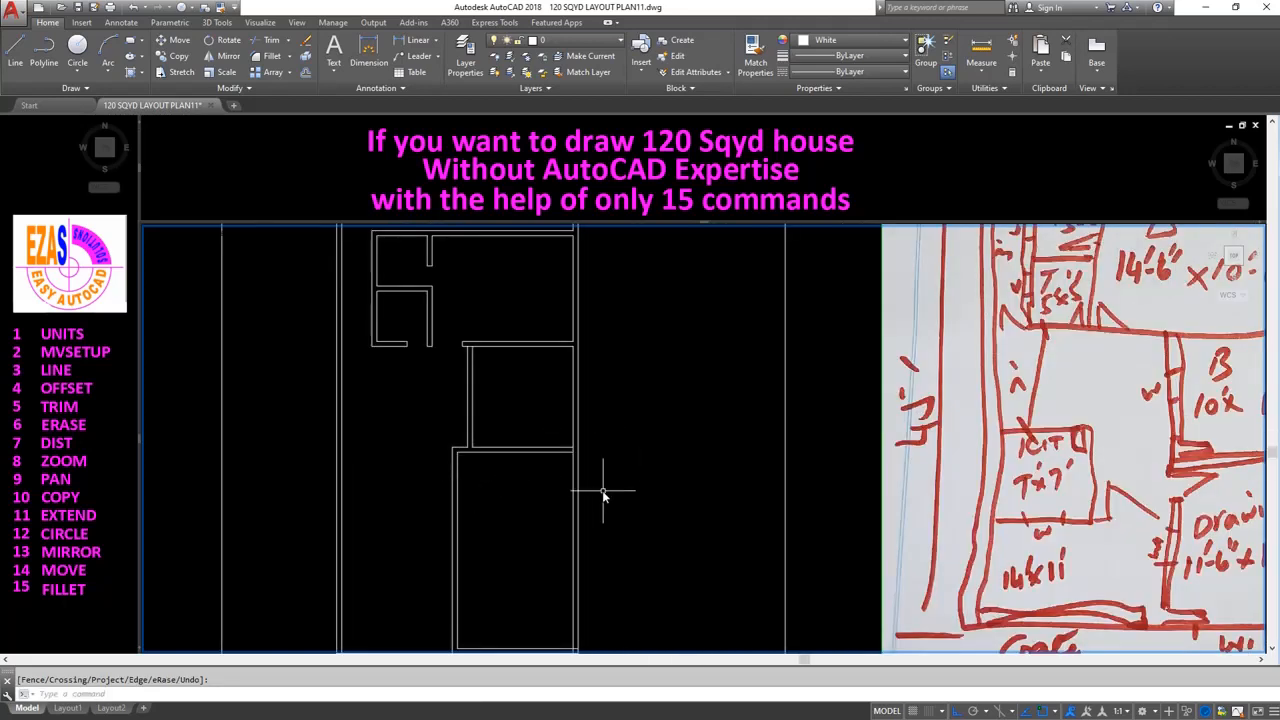
{"action": "middle_click_drag", "start_coordinate": [603, 493], "coordinate": [549, 490]}
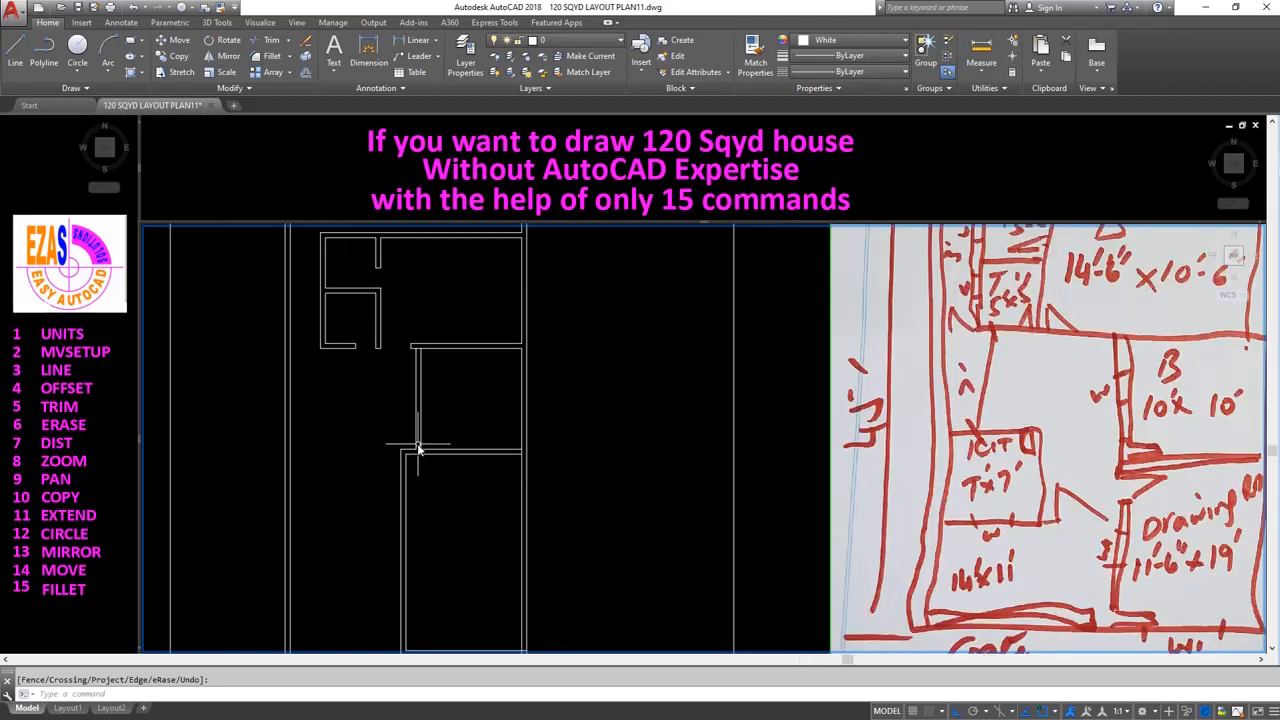
Offset the second bedroom's inner lower wall line 36 inches upward to mark a door opening.
{"action": "middle_click_drag", "start_coordinate": [406, 480], "coordinate": [390, 462]}
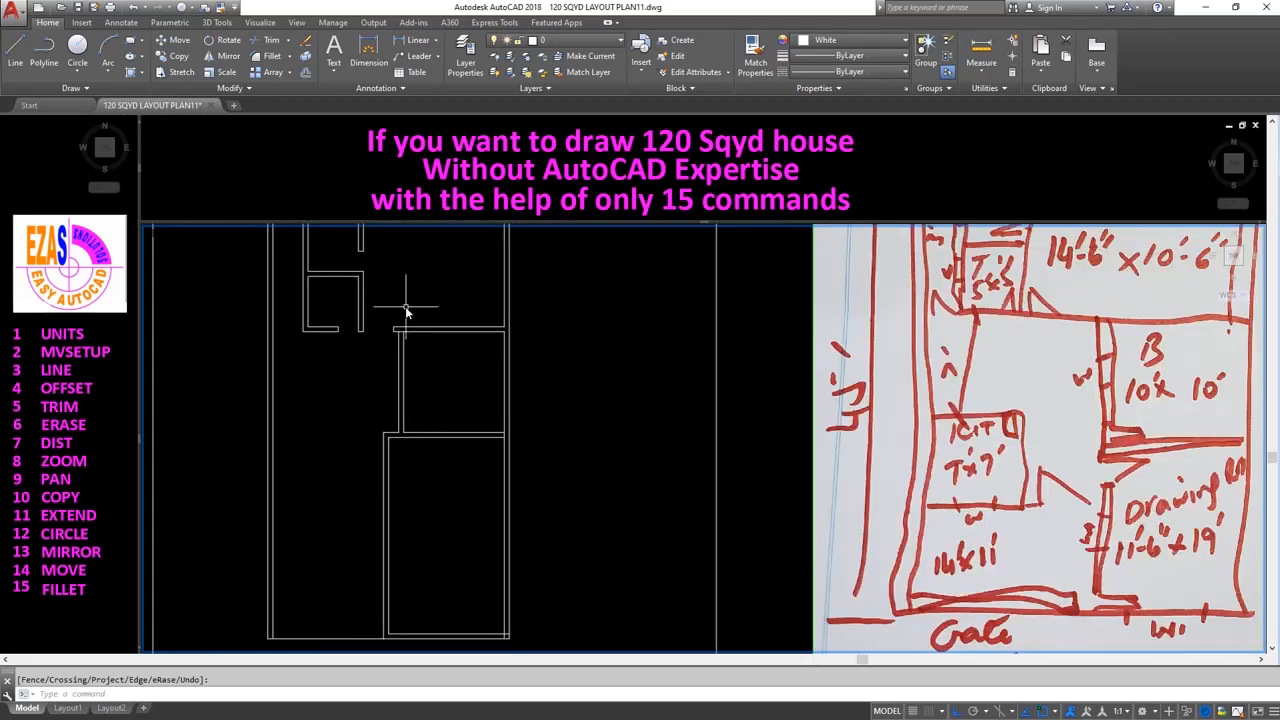
{"action": "scroll", "coordinate": [409, 305], "scroll_direction": "up", "scroll_amount": 3}
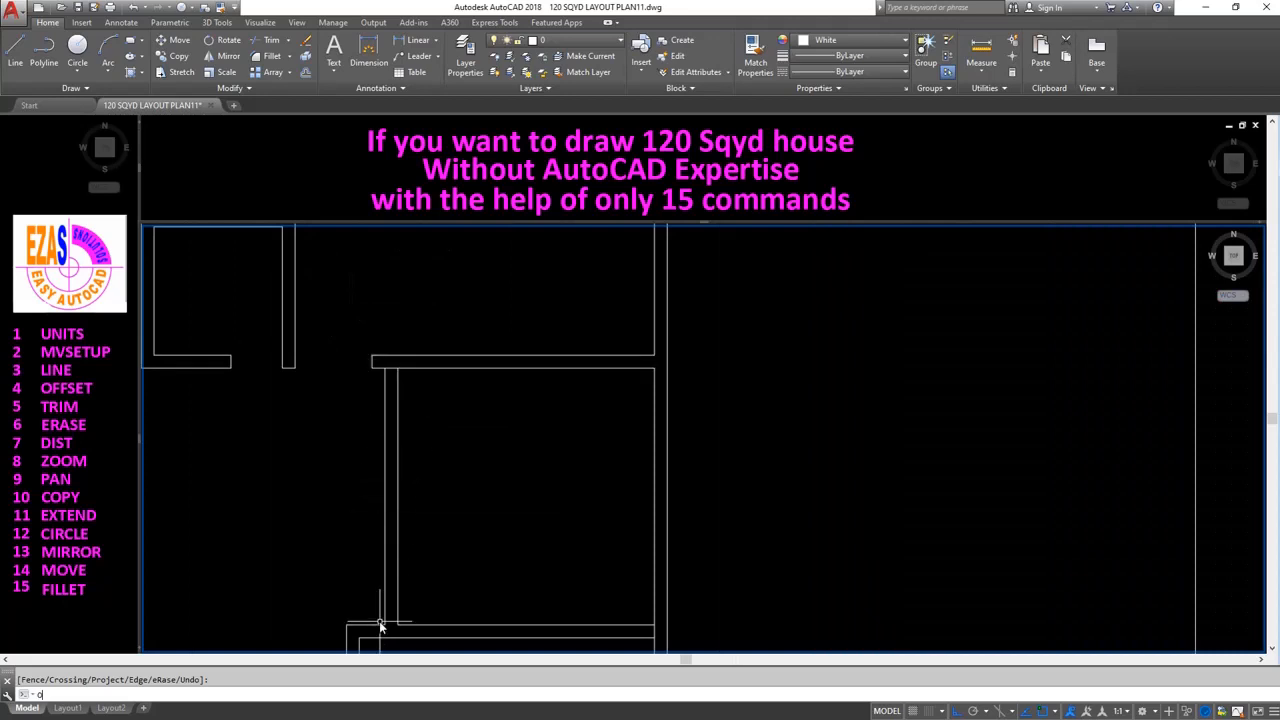
{"action": "type", "text": "s"}
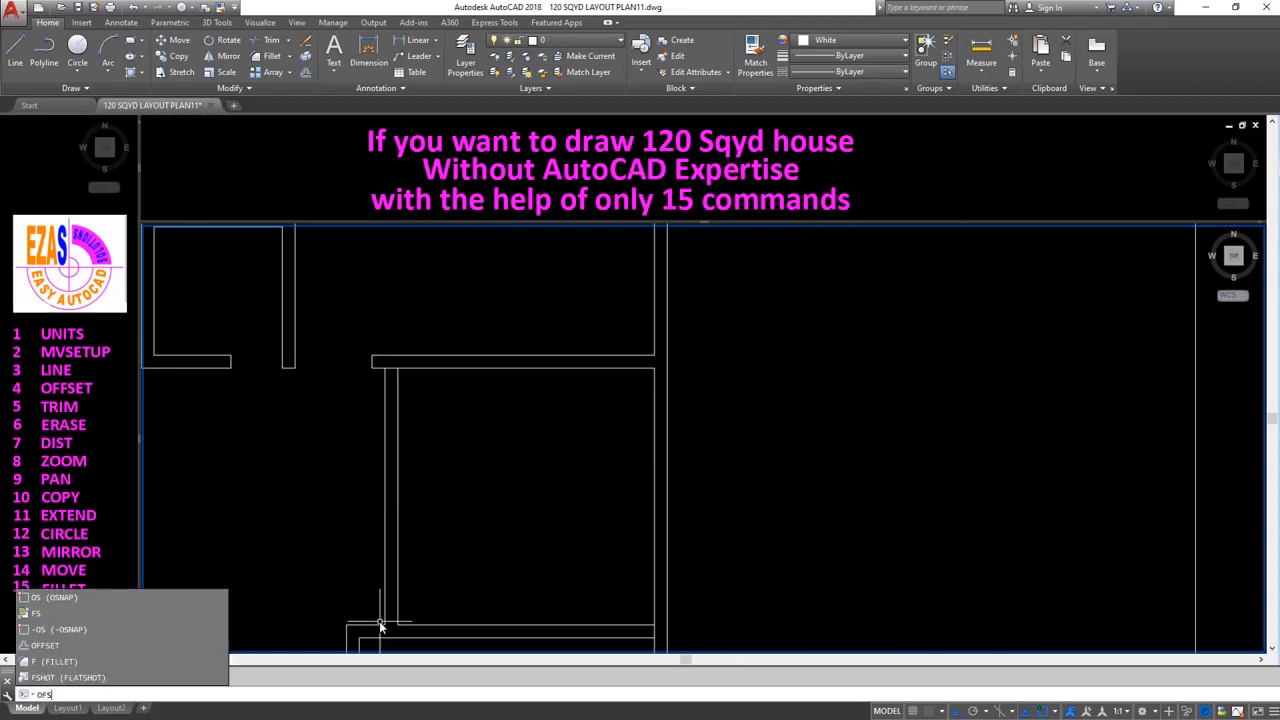
{"action": "key", "text": "BackSpace"}
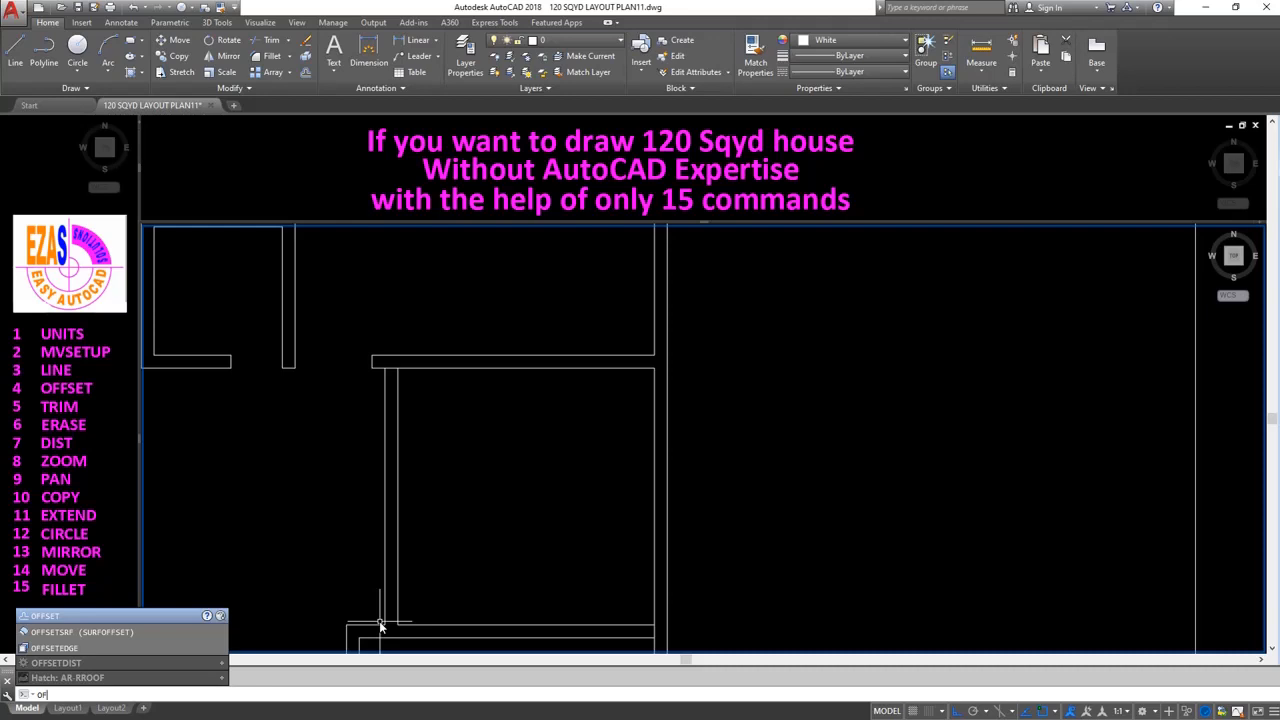
{"action": "key", "text": "Return"}
{"action": "type", "text": "36"}
{"action": "key", "text": "Return"}
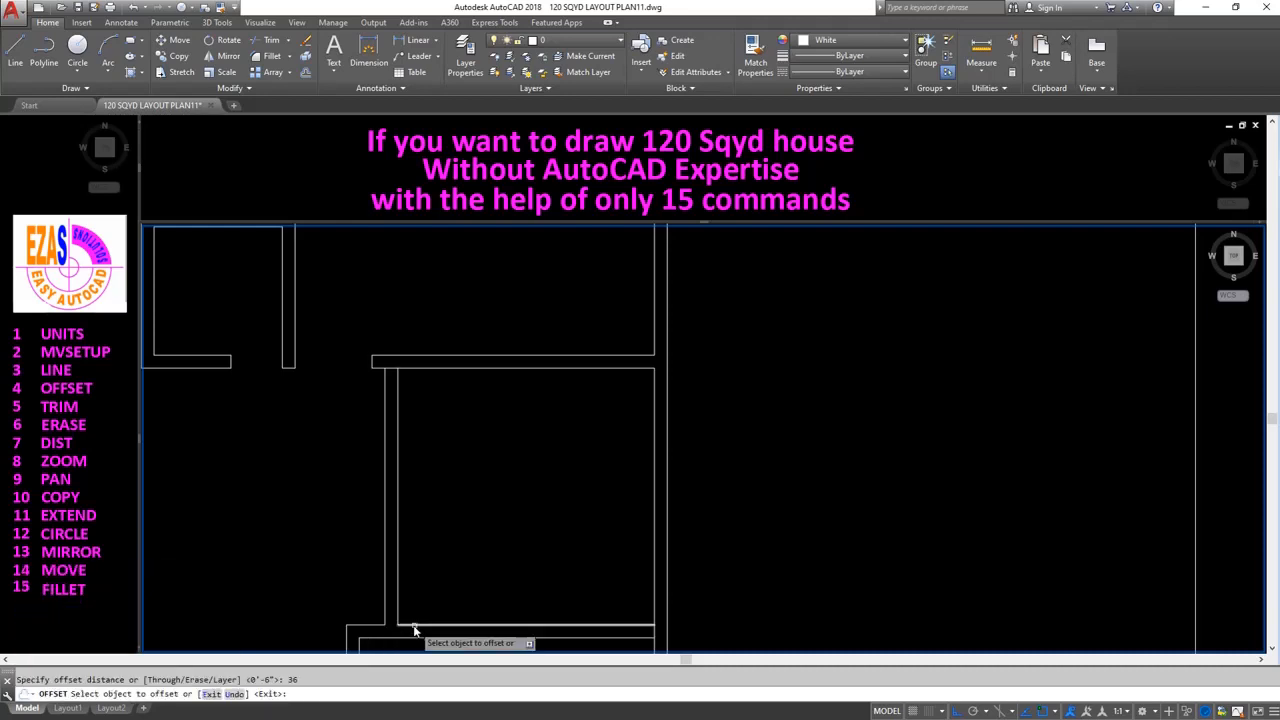
{"action": "left_click", "coordinate": [416, 629]}
{"action": "left_click", "coordinate": [444, 549]}
{"action": "middle_click_drag", "start_coordinate": [483, 485], "coordinate": [533, 431]}
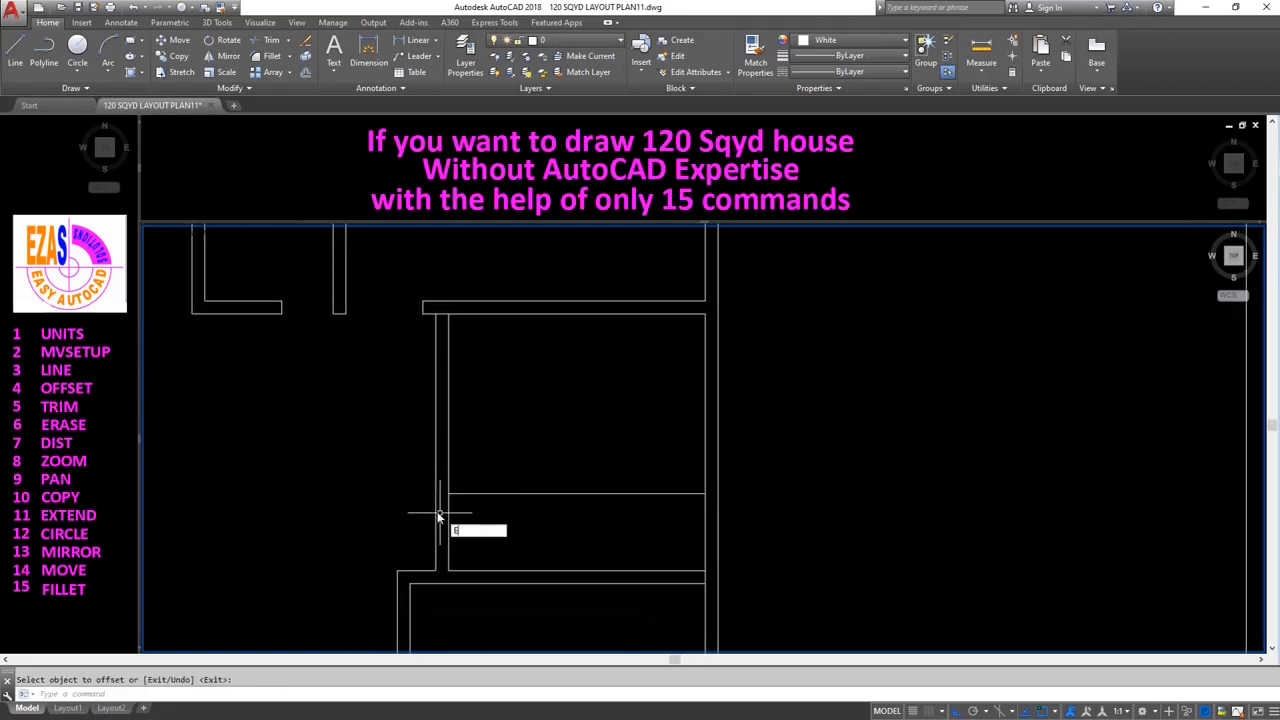
{"action": "right_click", "coordinate": [437, 514]}
{"action": "key", "text": "Escape"}
{"action": "key", "text": "Escape"}
Extend the door-opening line to the outer line of the second bedroom's left wall.
{"action": "type", "text": "exte"}
{"action": "key", "text": "Return"}
{"action": "left_click", "coordinate": [436, 516]}
{"action": "key", "text": "Return"}
{"action": "left_click", "coordinate": [462, 493]}
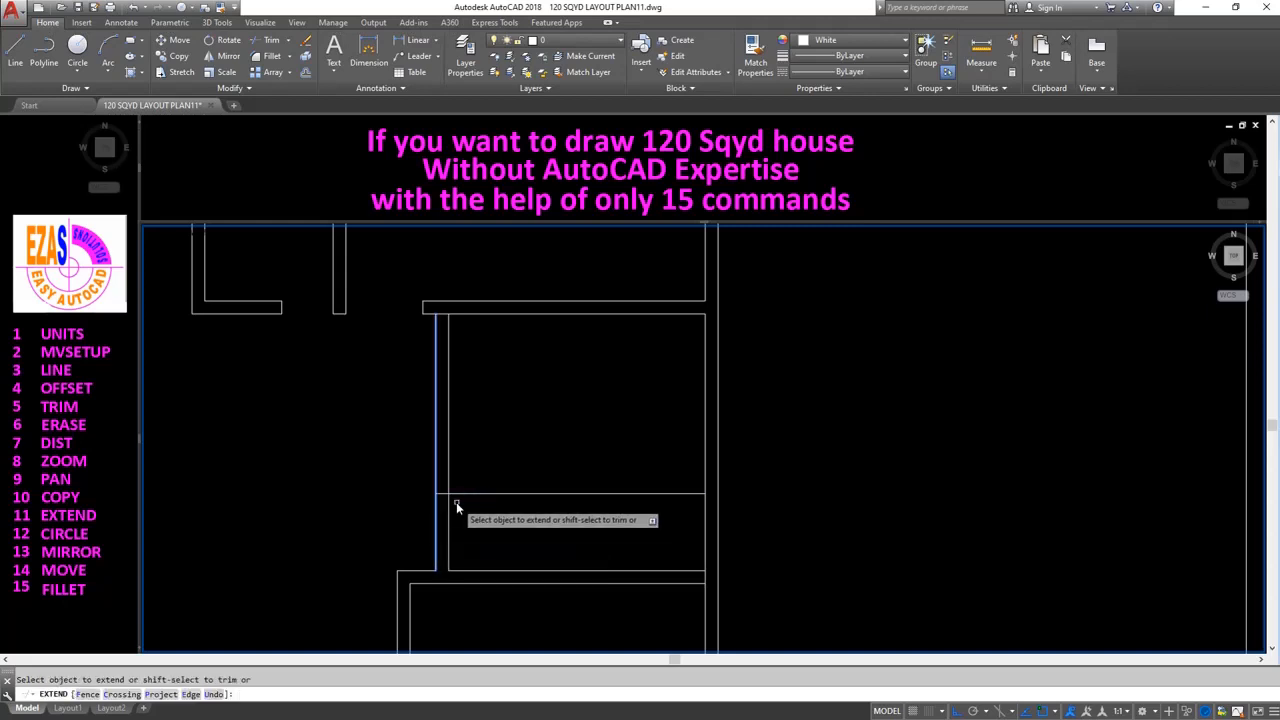
{"action": "key", "text": "Return"}
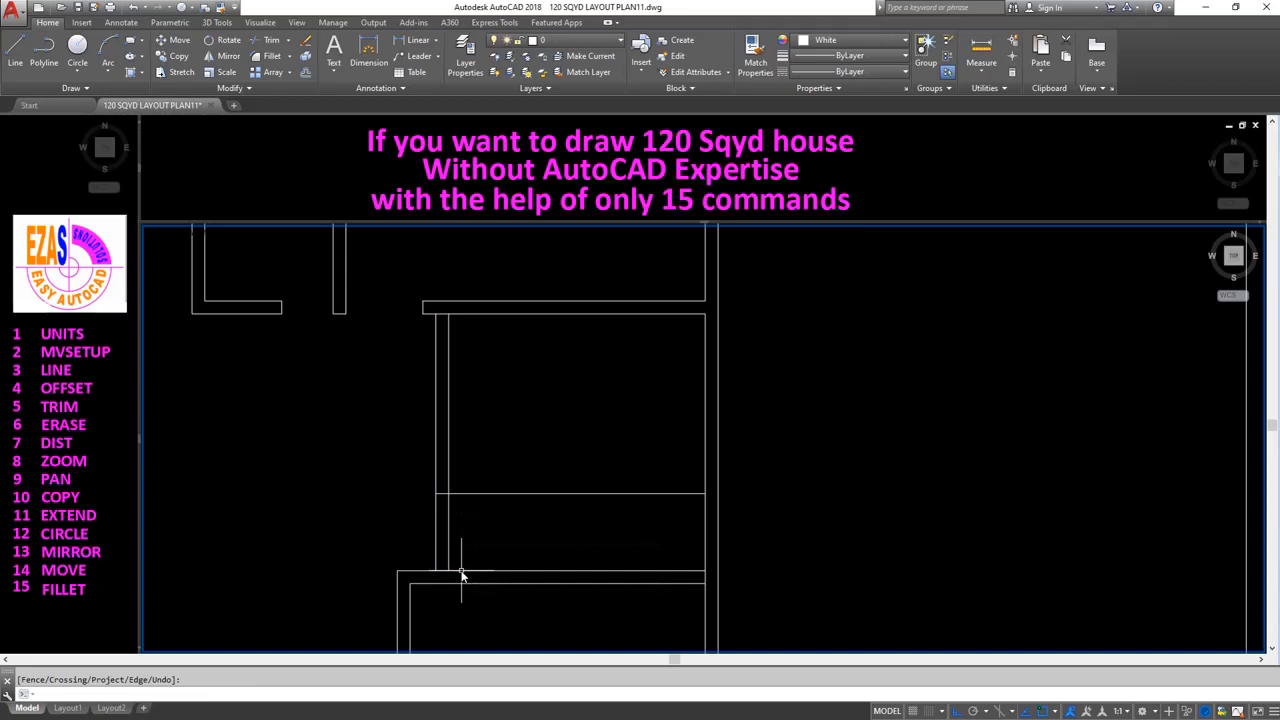
Trim the second bedroom's left wall lines and the excess offset line to cut the door opening above the lower wall.
{"action": "type", "text": "tr"}
{"action": "key", "text": "Return"}
{"action": "left_click", "coordinate": [457, 572]}
{"action": "left_click", "coordinate": [448, 489]}
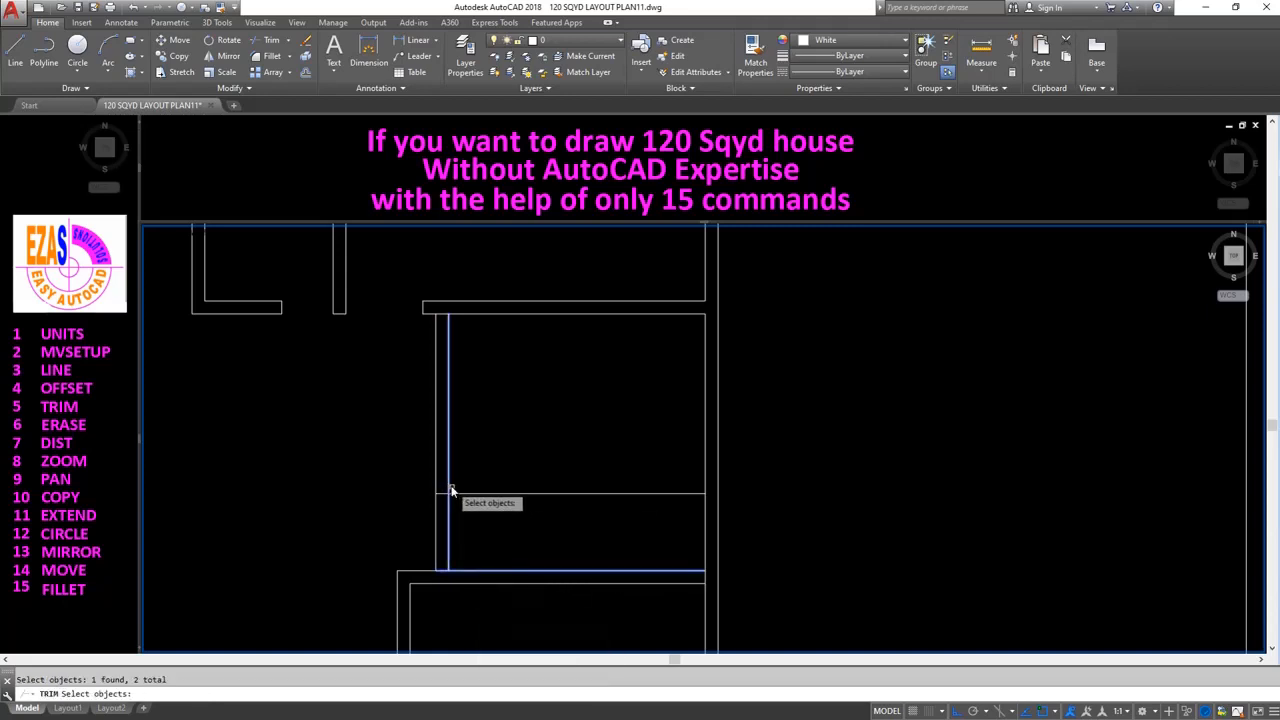
{"action": "left_click", "coordinate": [452, 489]}
{"action": "key", "text": "Return"}
{"action": "left_click", "coordinate": [501, 524]}
{"action": "left_click", "coordinate": [408, 526]}
{"action": "left_click", "coordinate": [489, 493]}
{"action": "key", "text": "Return"}
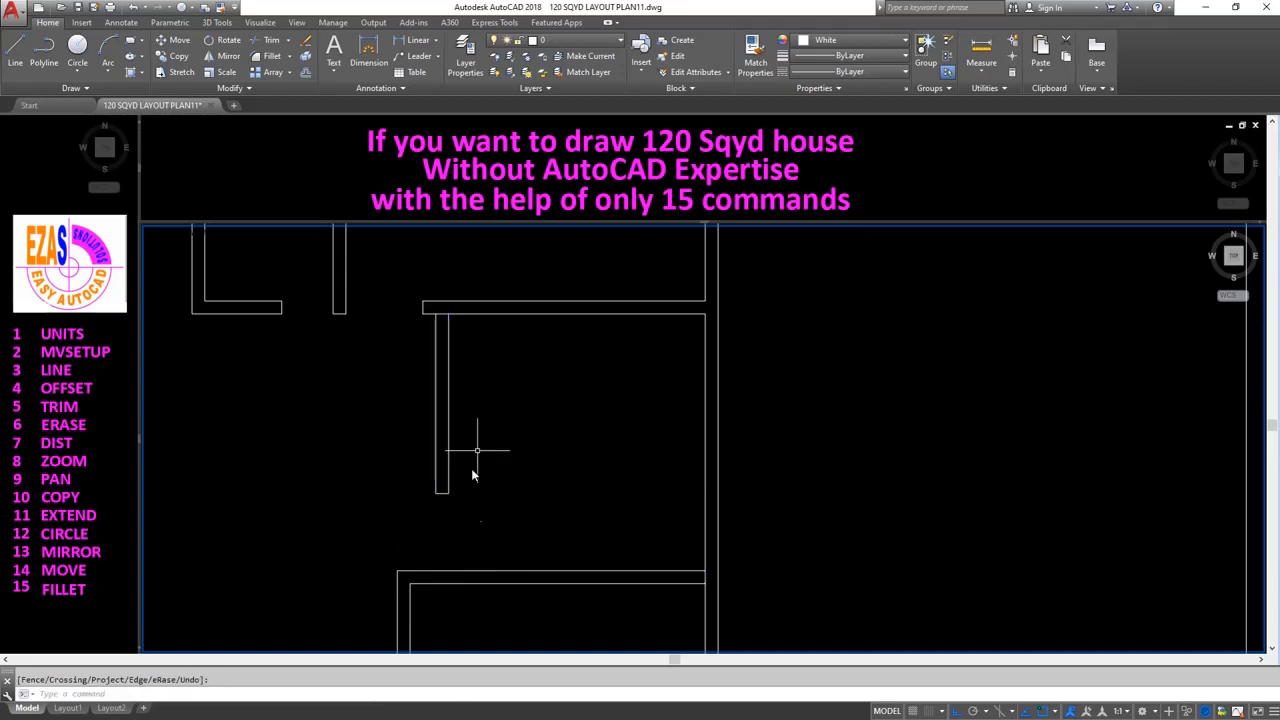
Trim the line segment between the left wall lines where they meet the second bedroom's upper wall.
{"action": "key", "text": "Return"}
{"action": "left_click", "coordinate": [447, 328]}
{"action": "left_click", "coordinate": [437, 322]}
{"action": "key", "text": "Return"}
Trim the inner right wall line between the two wall lines separating the second bedroom from the drawing room.
{"action": "key", "text": "Return"}
{"action": "left_click", "coordinate": [693, 566]}
{"action": "left_click", "coordinate": [686, 589]}
{"action": "key", "text": "Return"}
{"action": "left_click", "coordinate": [702, 579]}
{"action": "left_click", "coordinate": [709, 574]}
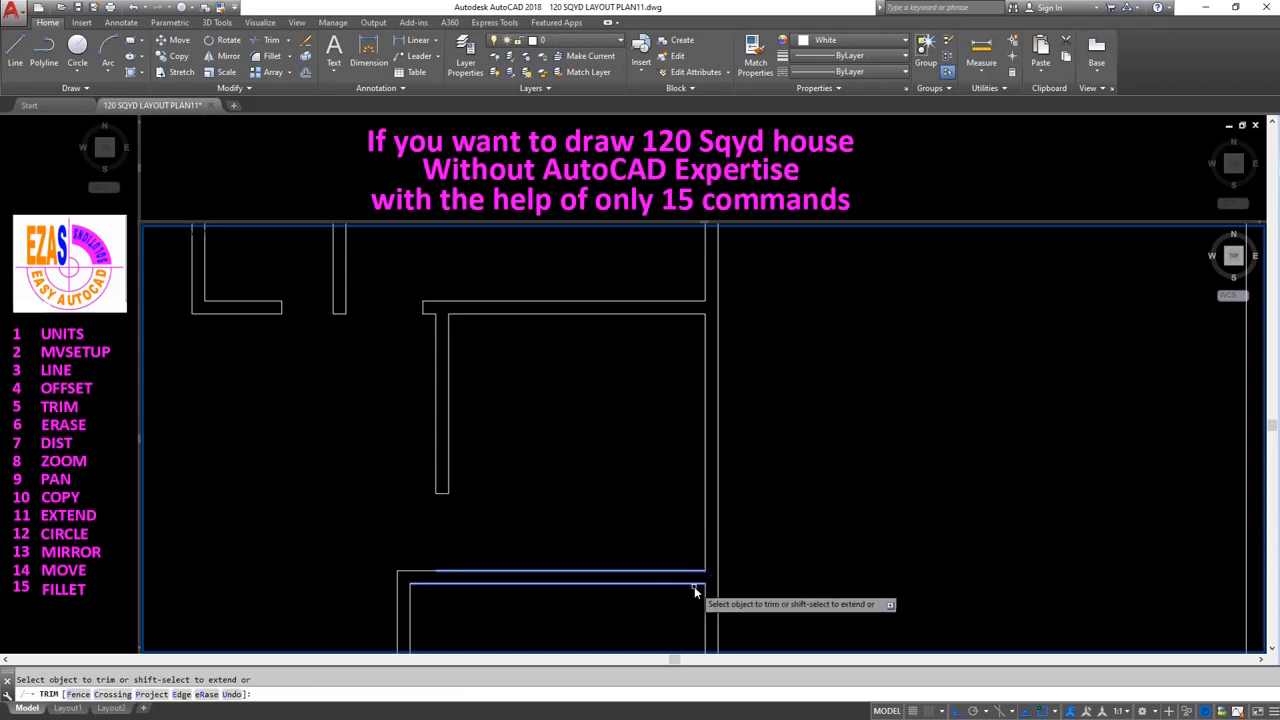
{"action": "middle_click_drag", "start_coordinate": [545, 578], "coordinate": [618, 385]}
{"action": "key", "text": "Return"}
Offset the drawing room's inner upper wall line 36 inches down and its inner front wall line 36 inches up.
{"action": "middle_click_drag", "start_coordinate": [527, 439], "coordinate": [512, 382]}
{"action": "scroll", "coordinate": [512, 382], "scroll_direction": "down", "scroll_amount": 2}
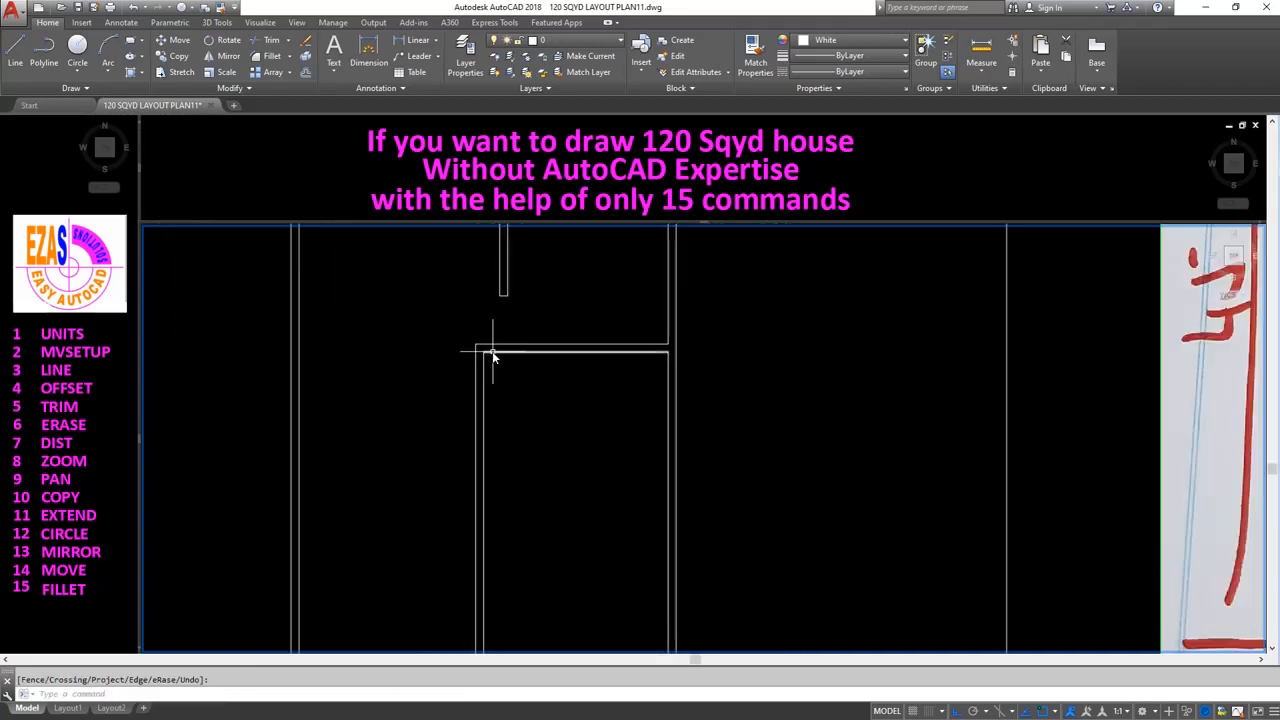
{"action": "middle_click_drag", "start_coordinate": [496, 450], "coordinate": [468, 420]}
{"action": "type", "text": "di"}
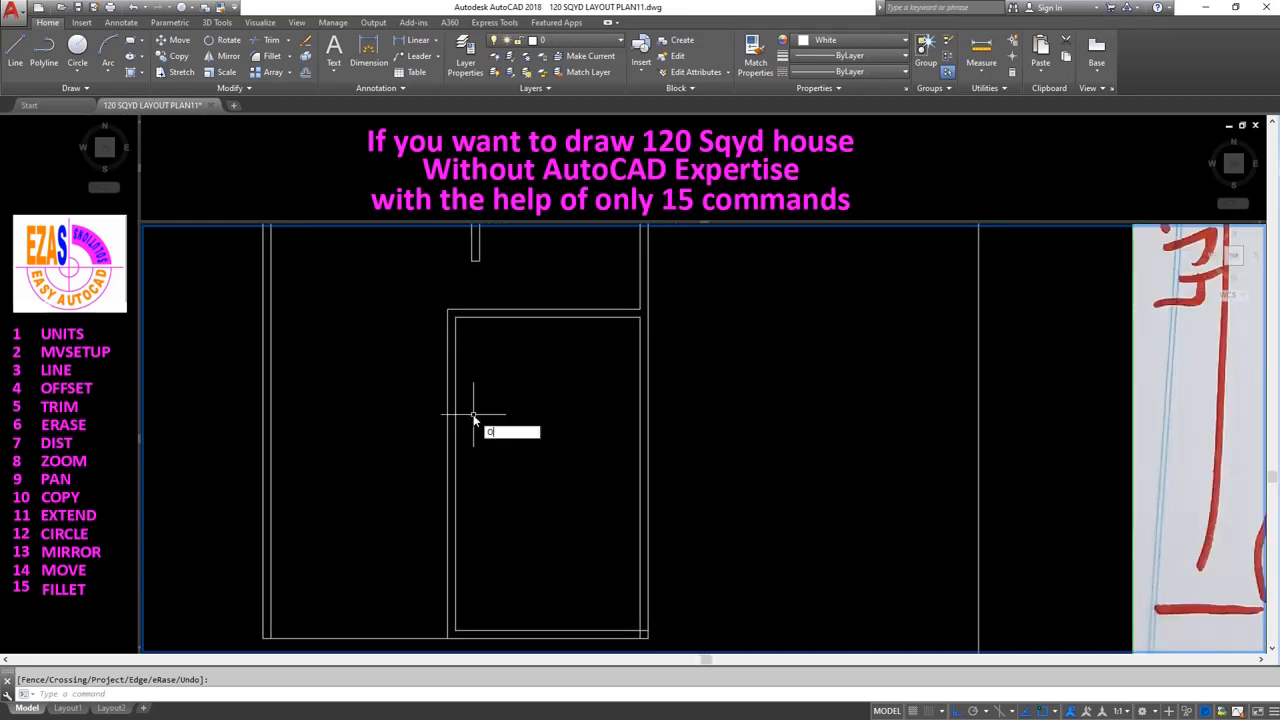
{"action": "key", "text": "Return"}
{"action": "type", "text": "o"}
{"action": "key", "text": "Return"}
{"action": "type", "text": "3"}
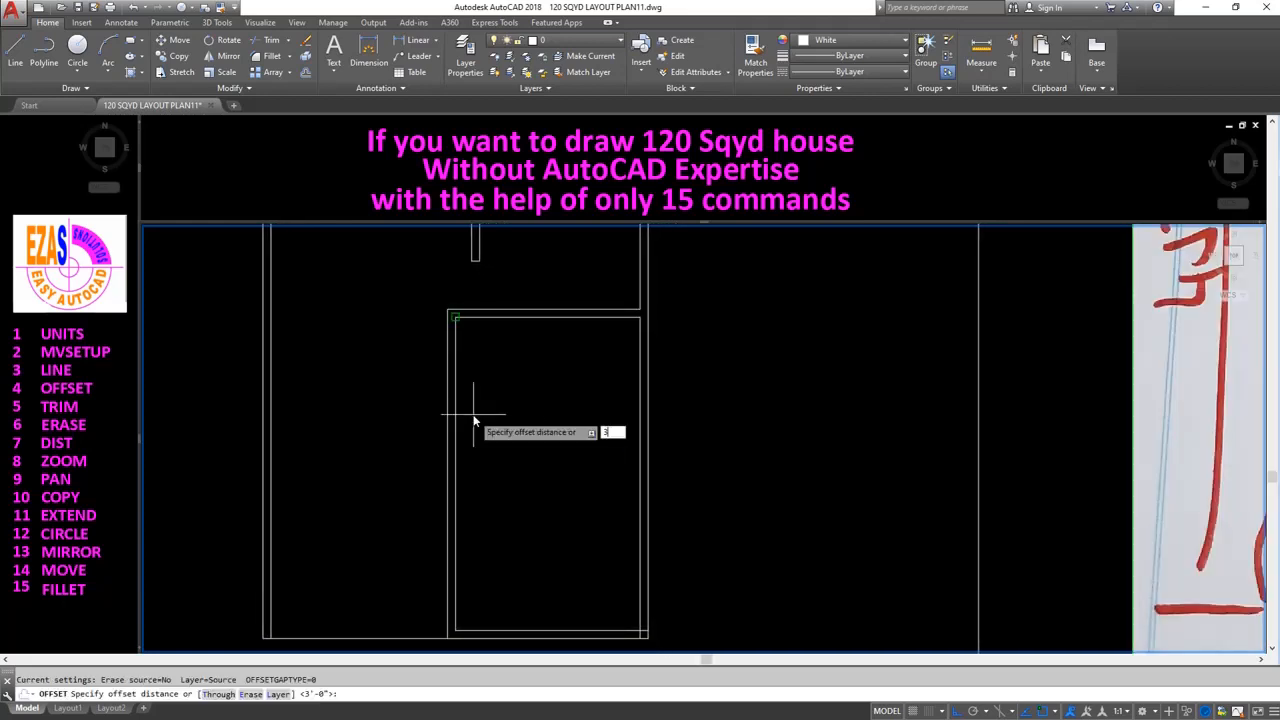
{"action": "type", "text": "6"}
{"action": "key", "text": "Return"}
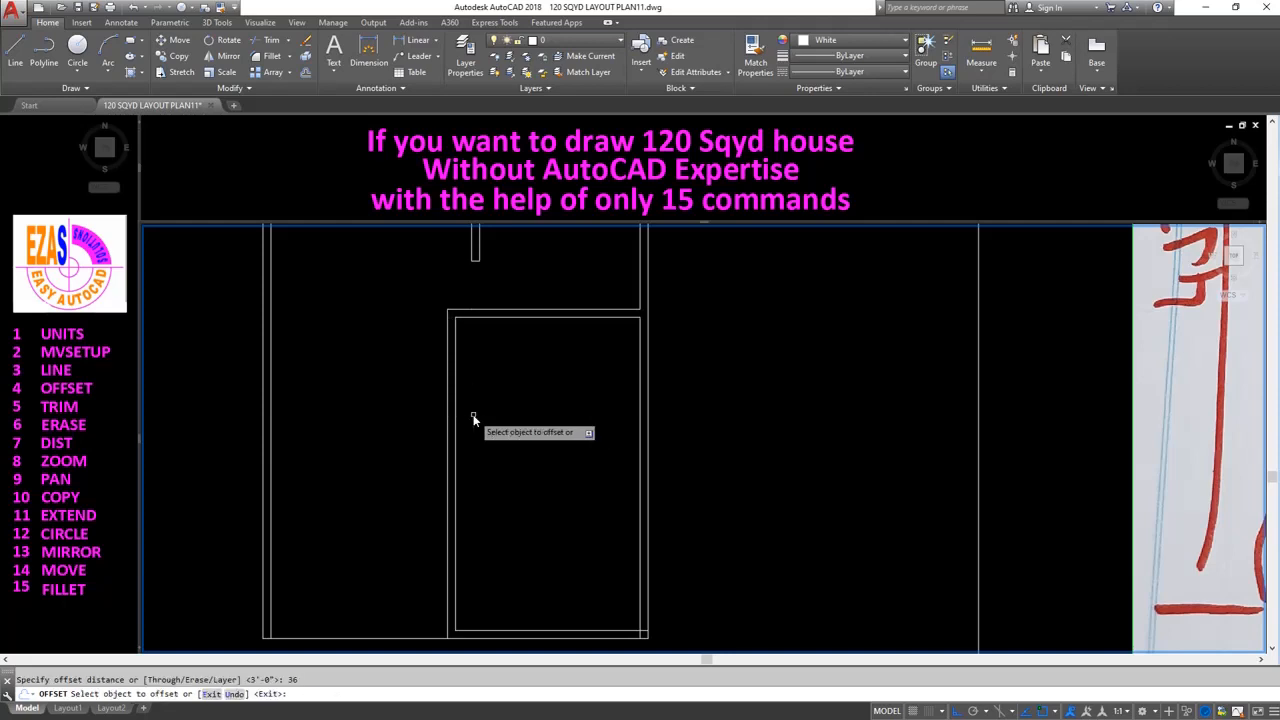
{"action": "left_click", "coordinate": [472, 320]}
{"action": "left_click", "coordinate": [462, 580]}
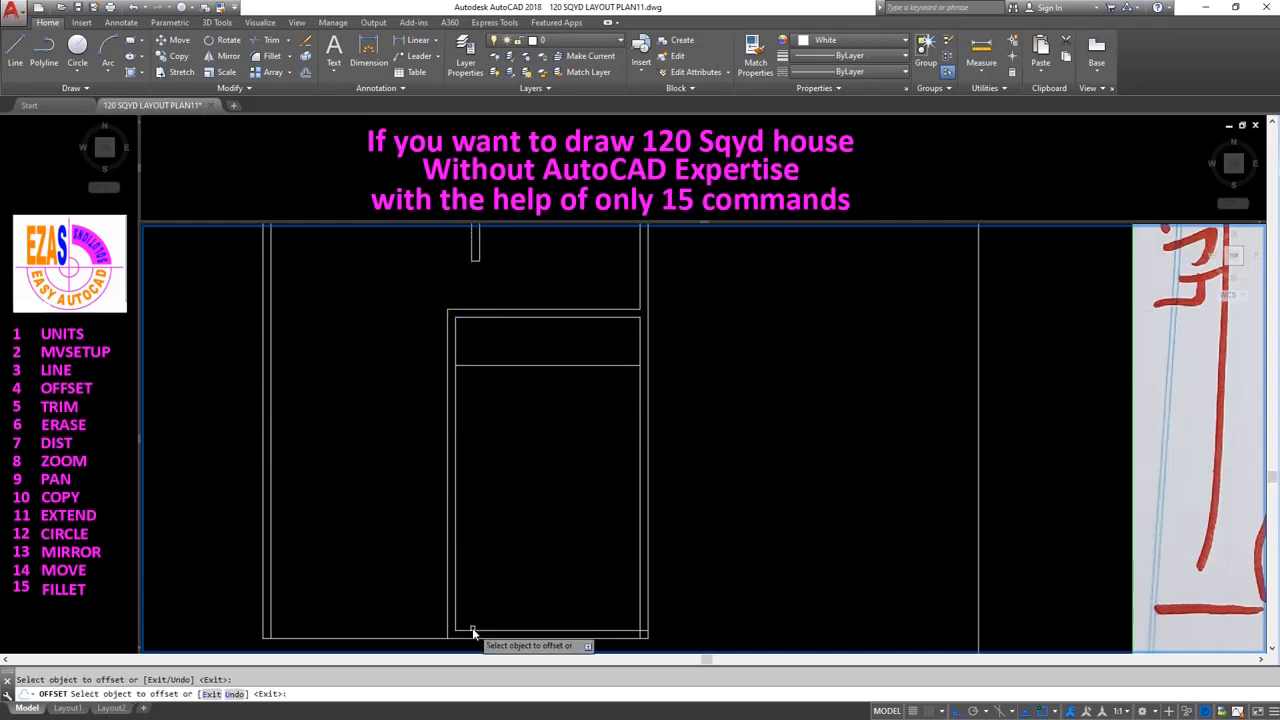
{"action": "left_click", "coordinate": [473, 635]}
{"action": "left_click", "coordinate": [472, 540]}
{"action": "key", "text": "Return"}
Extend both offset lines and the inner upper and front wall lines to the outer line of the drawing room's left wall.
{"action": "type", "text": "extend"}
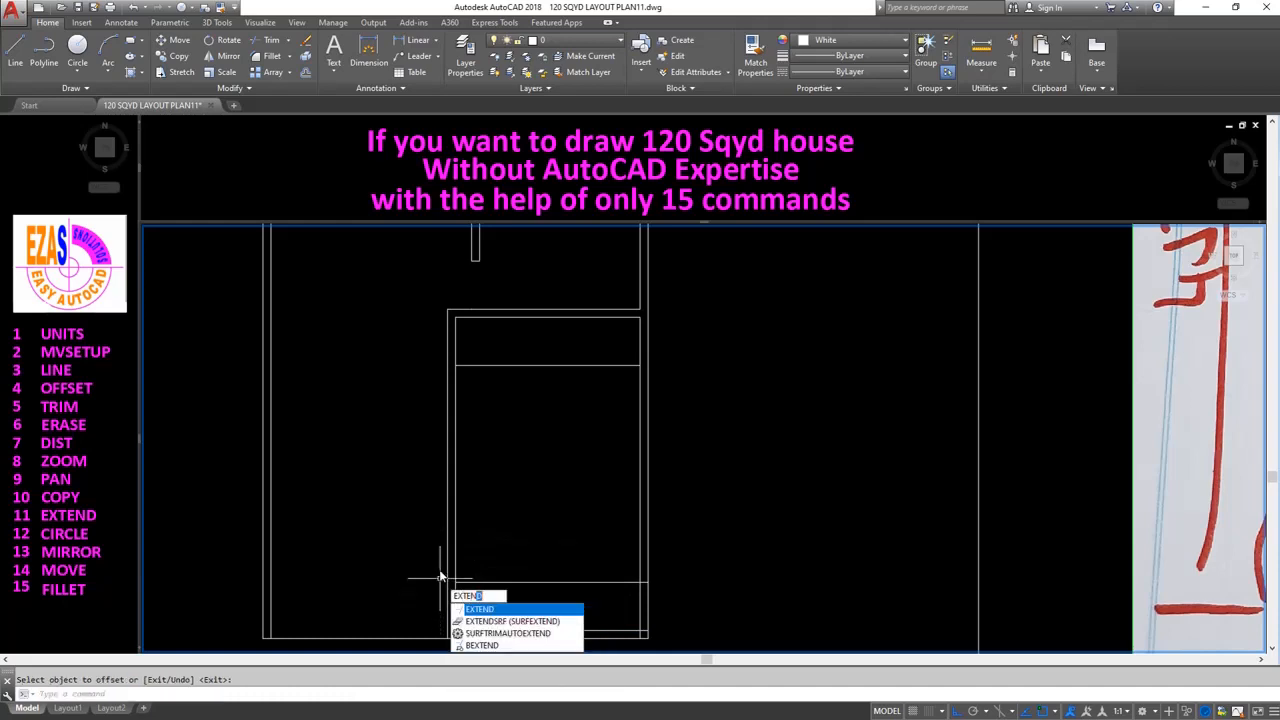
{"action": "key", "text": "Return"}
{"action": "key", "text": "Return"}
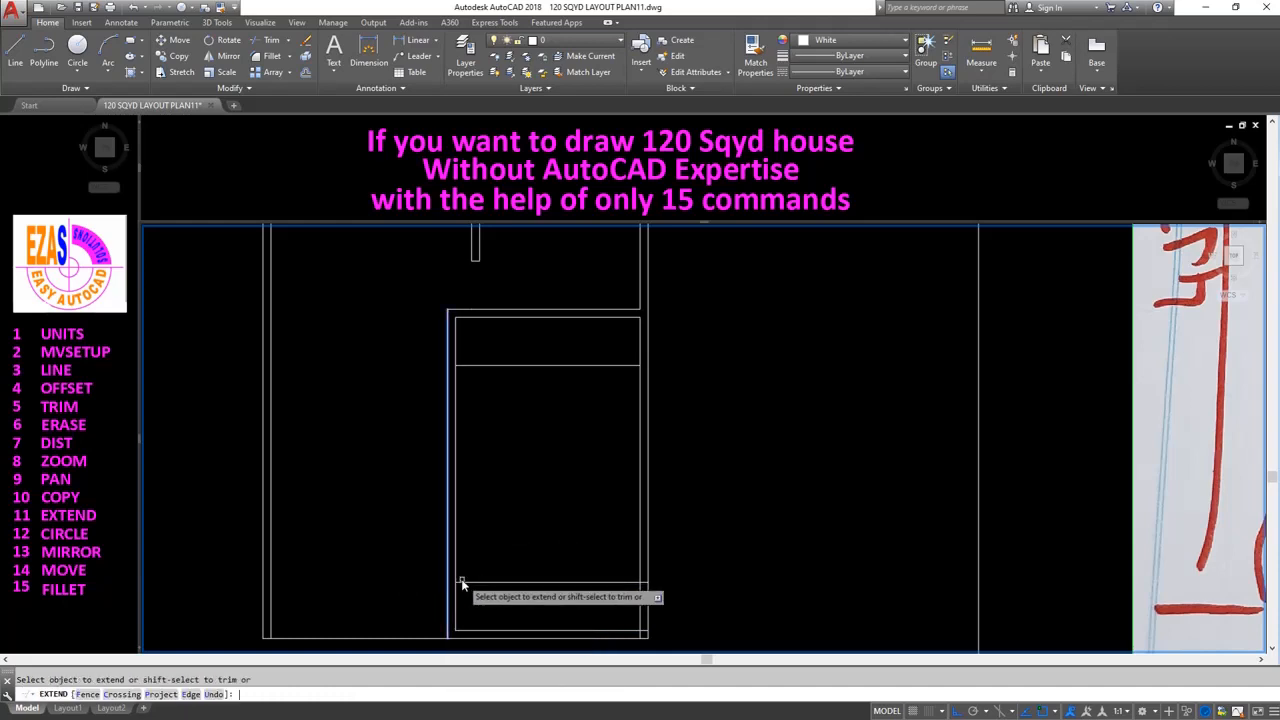
{"action": "left_click", "coordinate": [474, 364]}
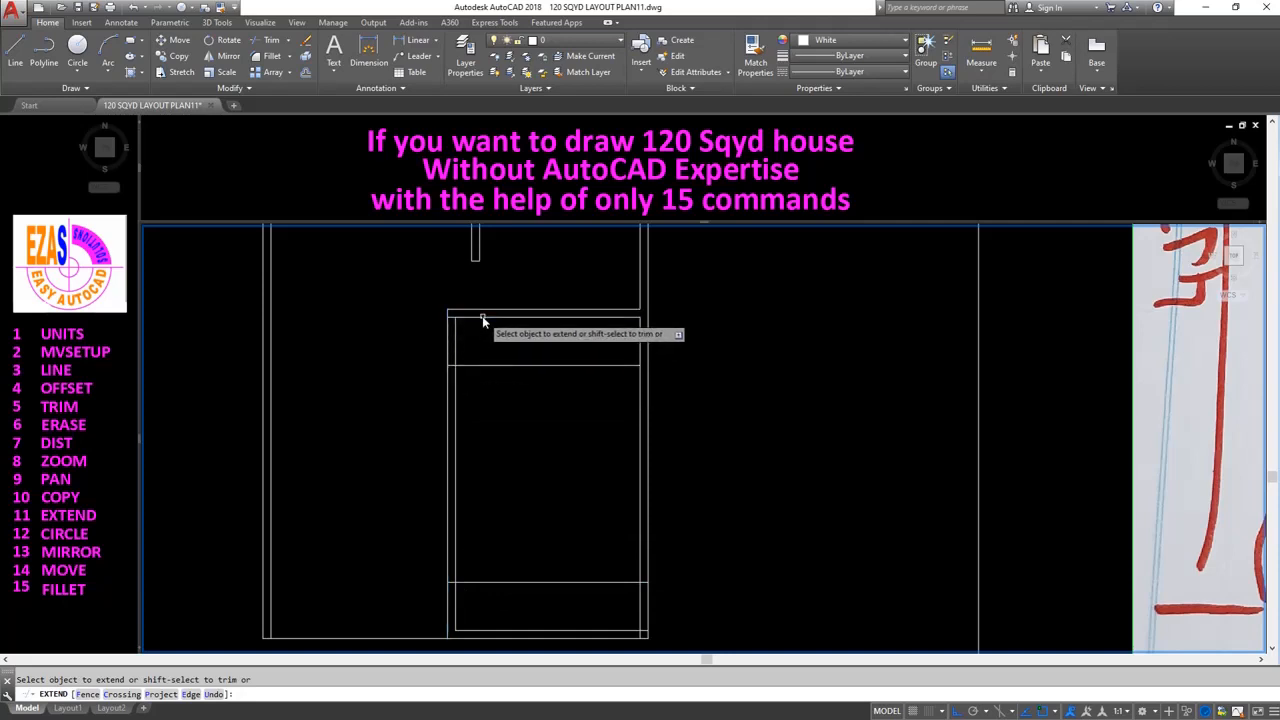
{"action": "key", "text": "Return"}
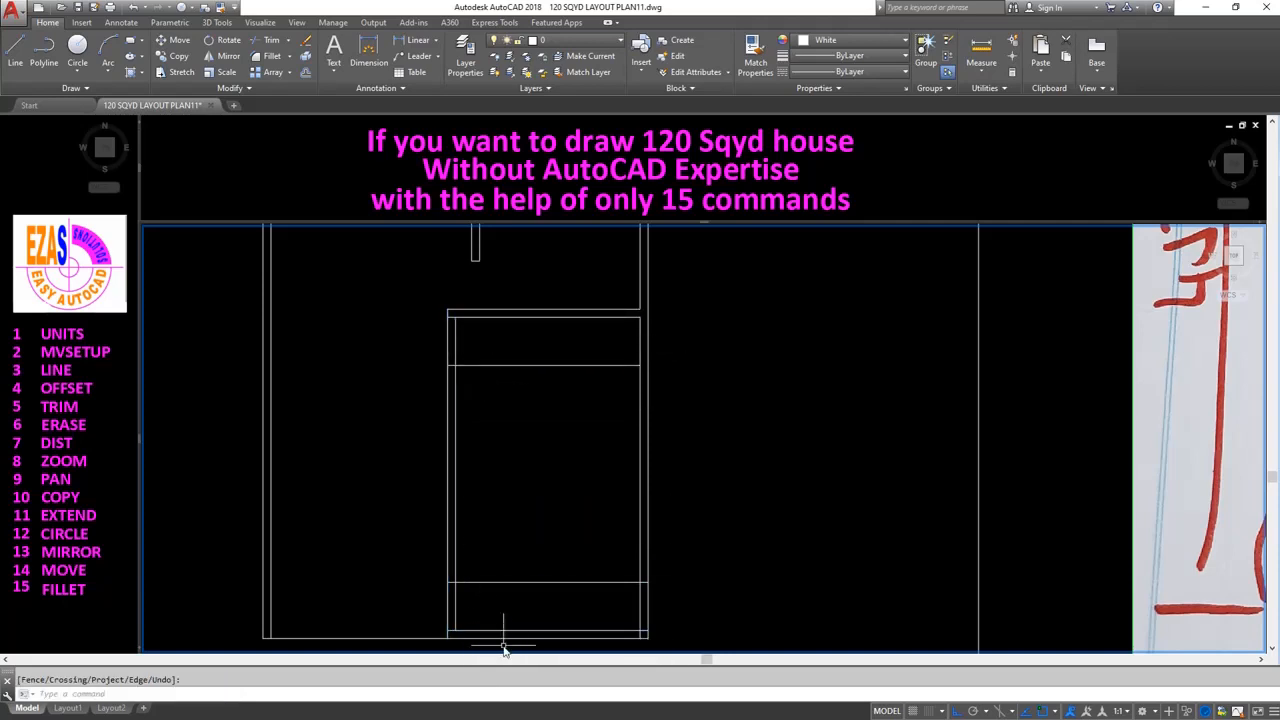
Trim the drawing room's left wall and the excess offset lines to cut openings at the wall's upper and lower ends.
{"action": "type", "text": "TRI"}
{"action": "key", "text": "Return"}
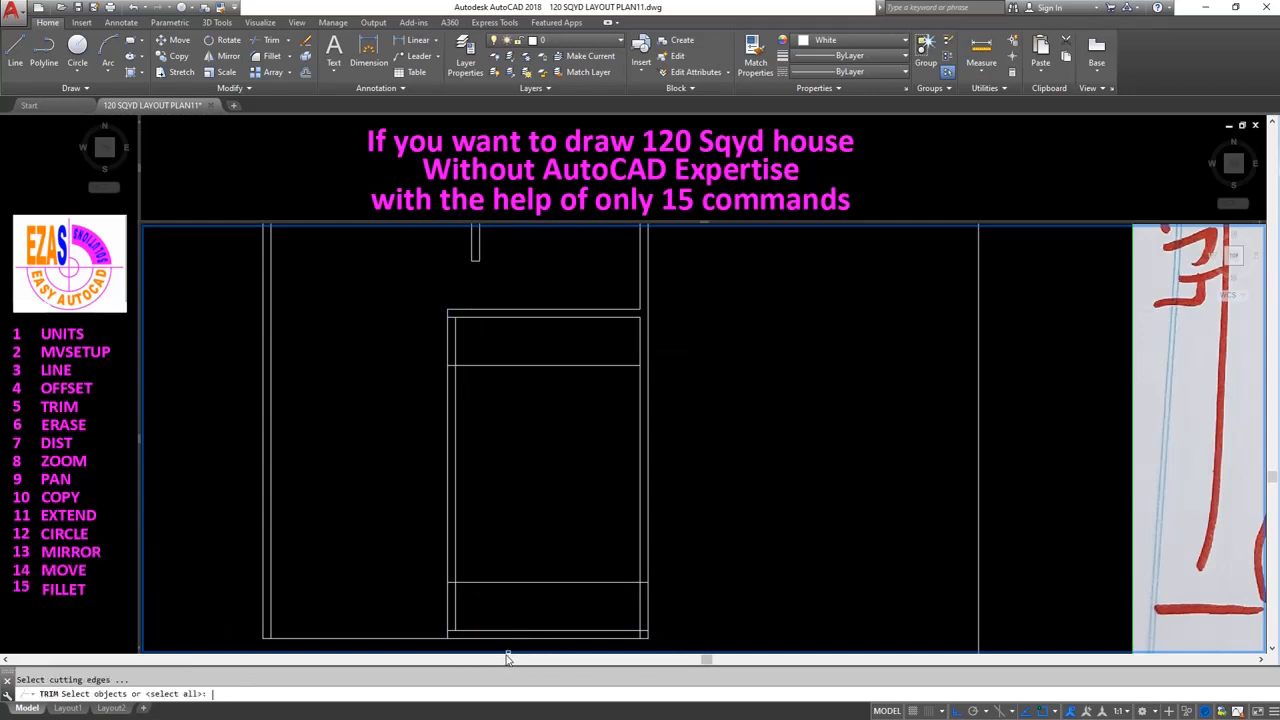
{"action": "left_click", "coordinate": [453, 612]}
{"action": "left_click", "coordinate": [448, 610]}
{"action": "left_click", "coordinate": [483, 583]}
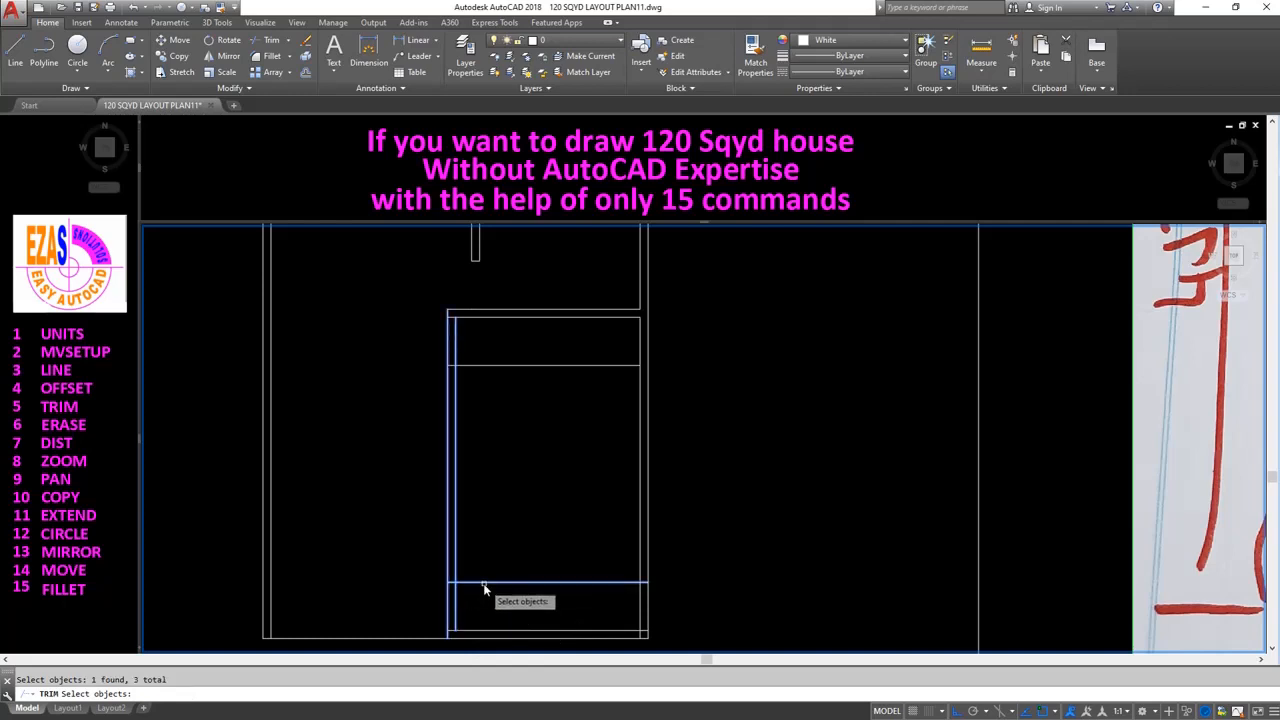
{"action": "left_click", "coordinate": [472, 319]}
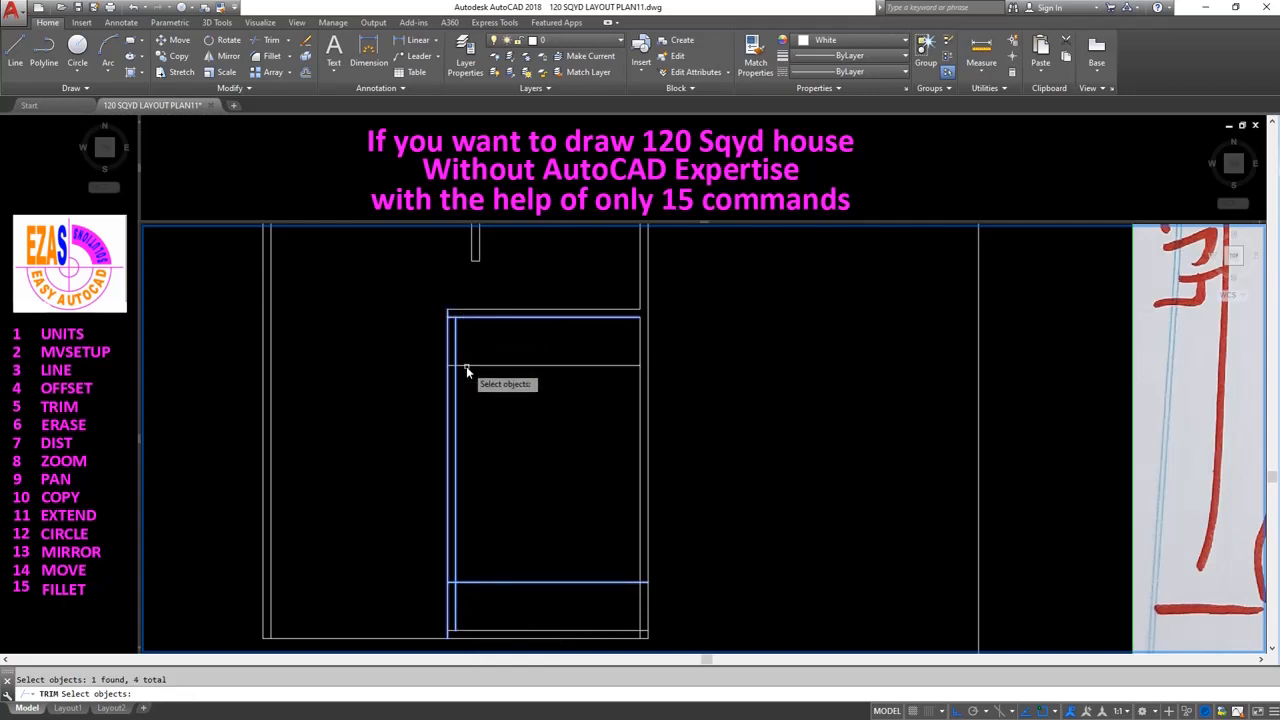
{"action": "key", "text": "Return"}
{"action": "left_click", "coordinate": [466, 366]}
{"action": "left_click", "coordinate": [450, 345]}
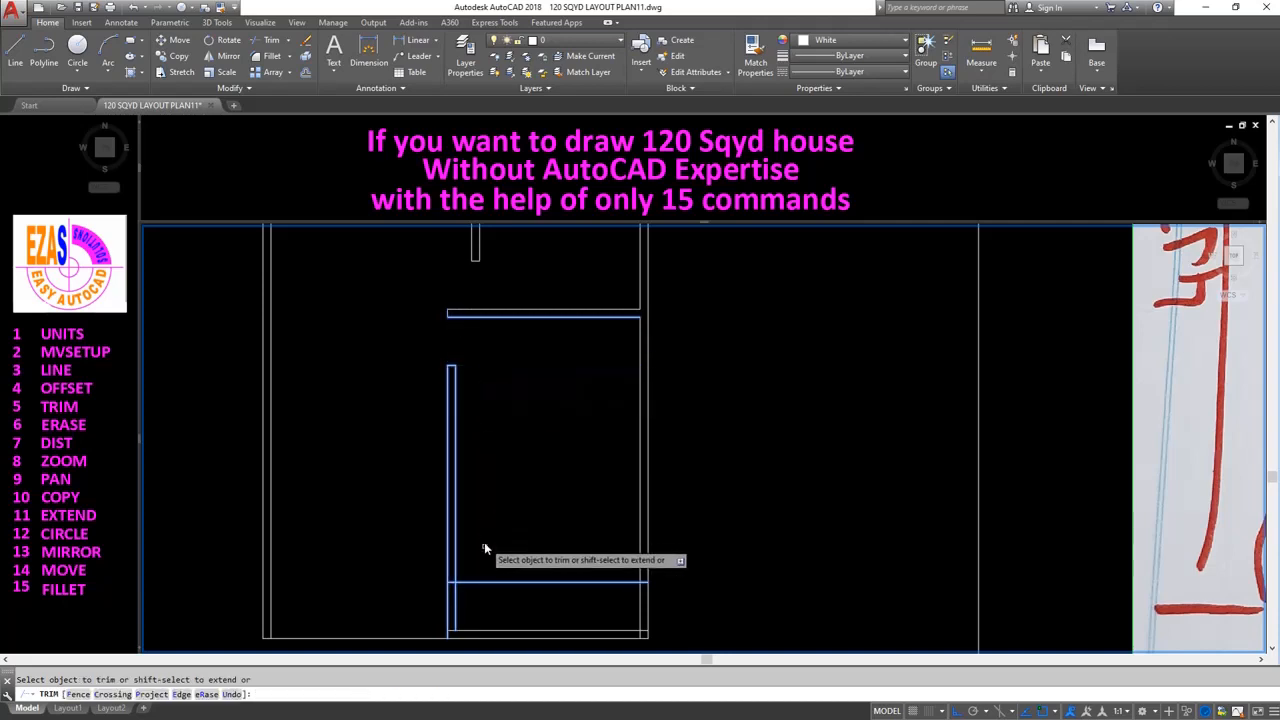
{"action": "left_click", "coordinate": [480, 582]}
{"action": "left_click", "coordinate": [456, 601]}
{"action": "left_click", "coordinate": [448, 604]}
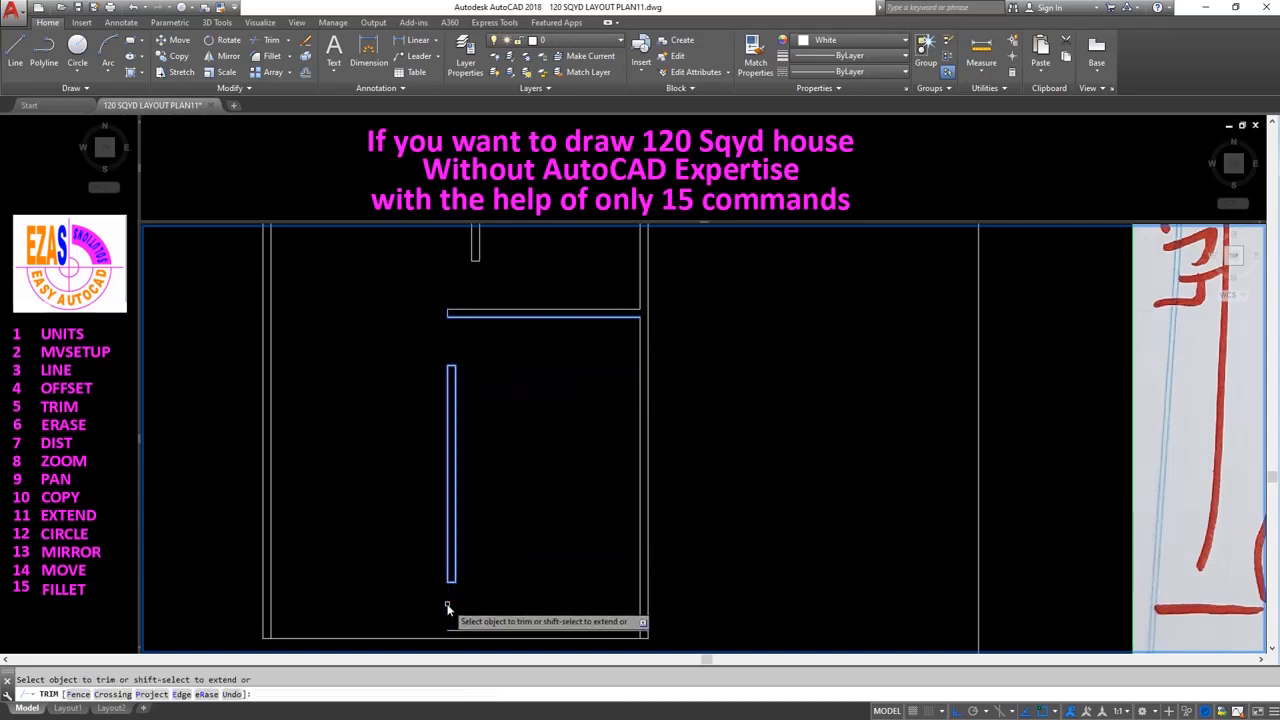
{"action": "key", "text": "Return"}
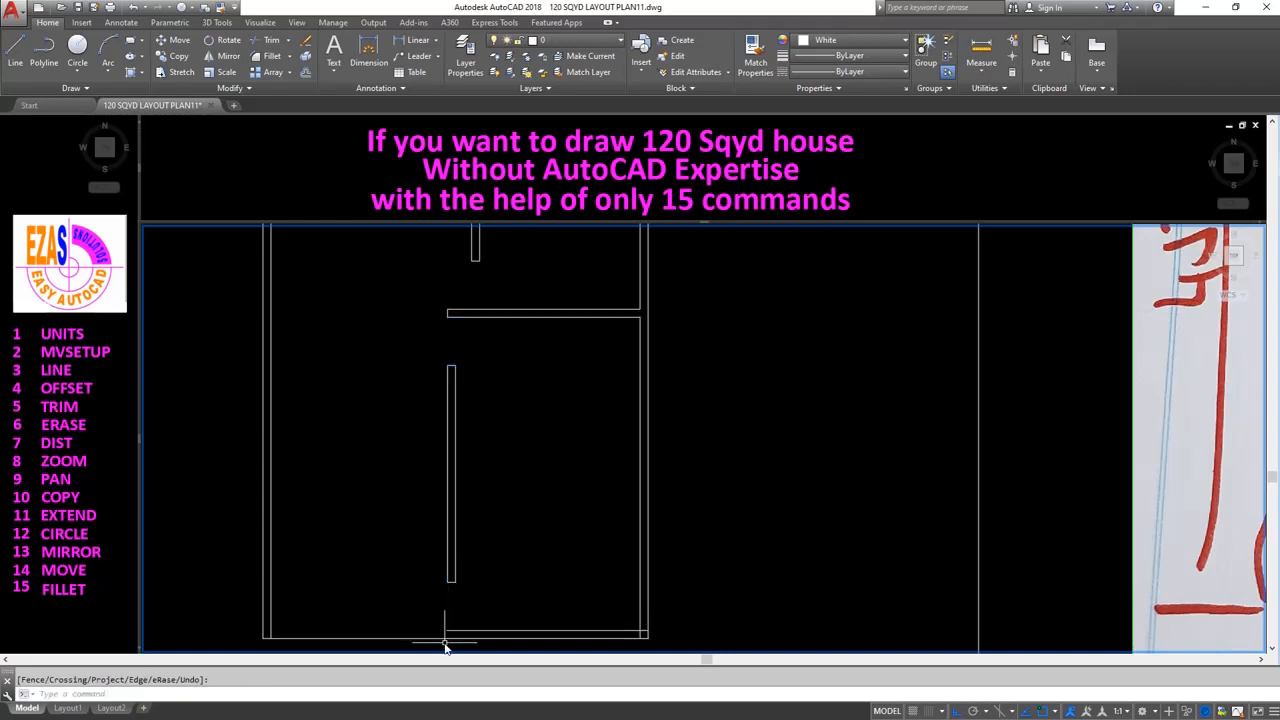
Draw a short vertical line closing the left end of the drawing room's front wall.
{"action": "scroll", "coordinate": [441, 600], "scroll_direction": "up", "scroll_amount": 3}
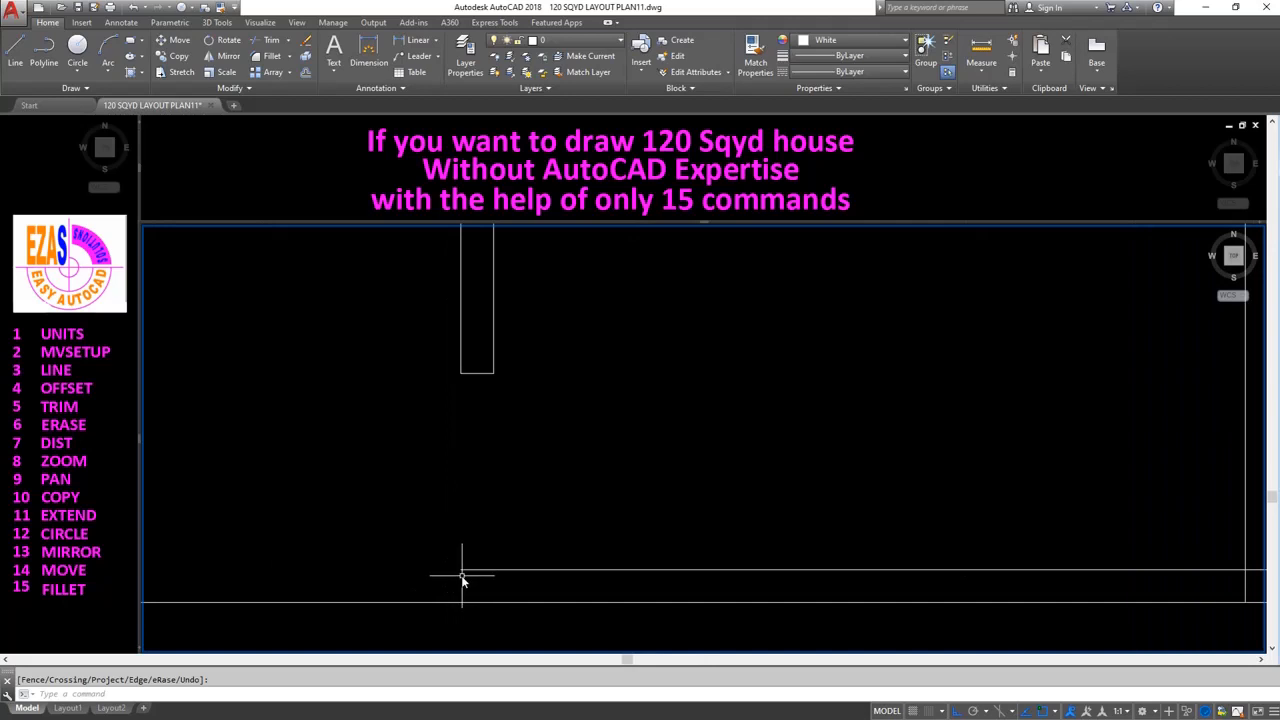
{"action": "type", "text": "l"}
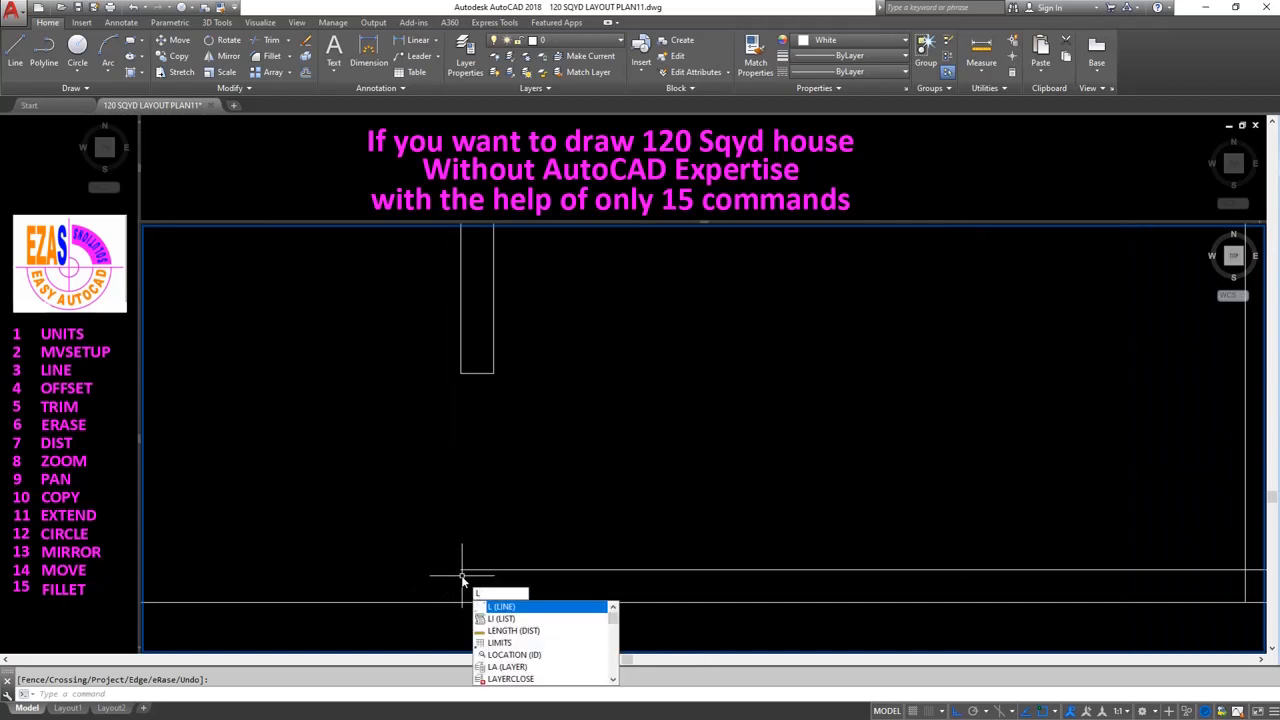
{"action": "key", "text": "Return"}
{"action": "left_click", "coordinate": [461, 572]}
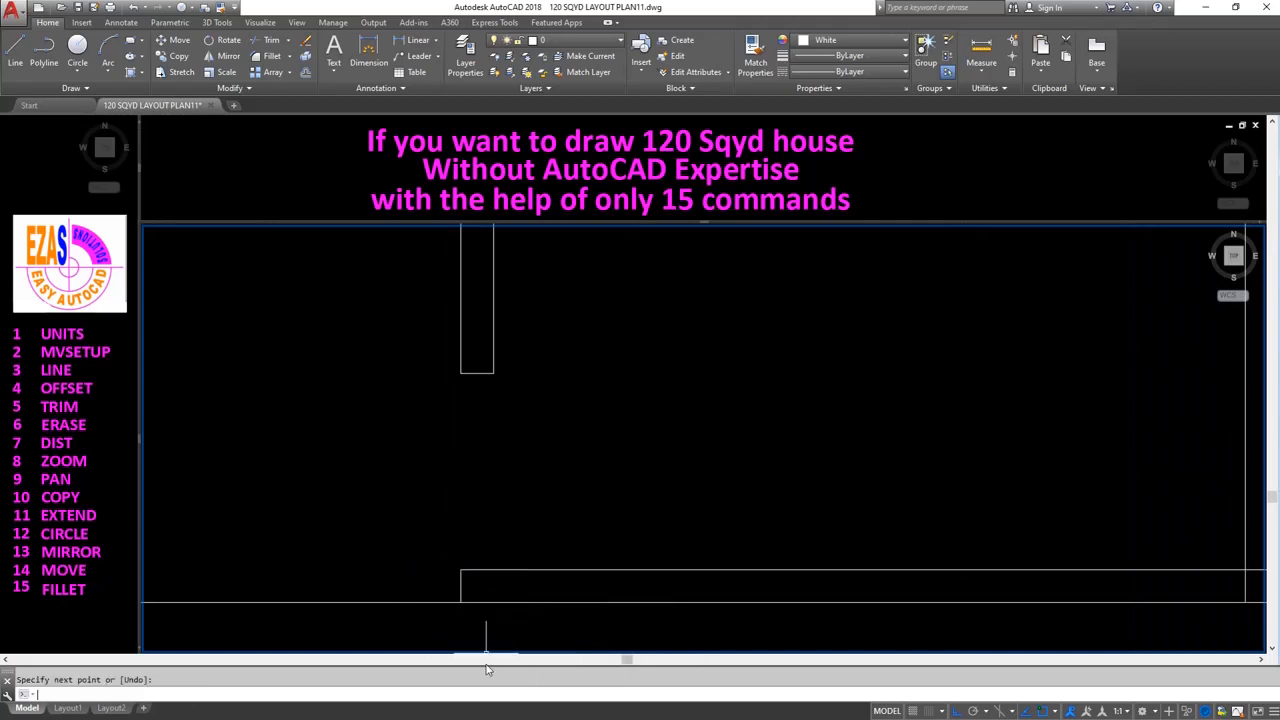
{"action": "key", "text": "Return"}
Measure the inner depth and width of the 10' x 10' bedroom from its upper right inner corner.
{"action": "type", "text": "p"}
{"action": "key", "text": "Return"}
{"action": "scroll", "coordinate": [500, 574], "scroll_direction": "down", "scroll_amount": 2}
{"action": "middle_click_drag", "start_coordinate": [642, 476], "coordinate": [591, 477]}
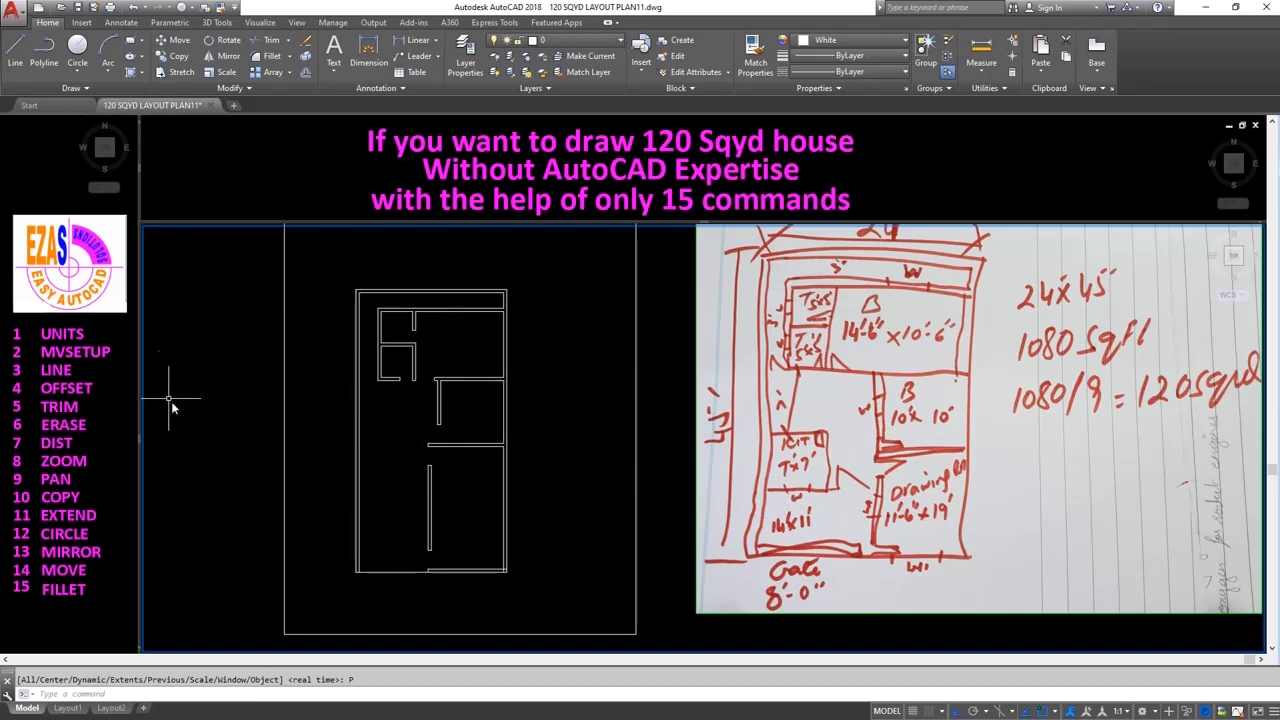
{"action": "left_click", "coordinate": [90, 326]}
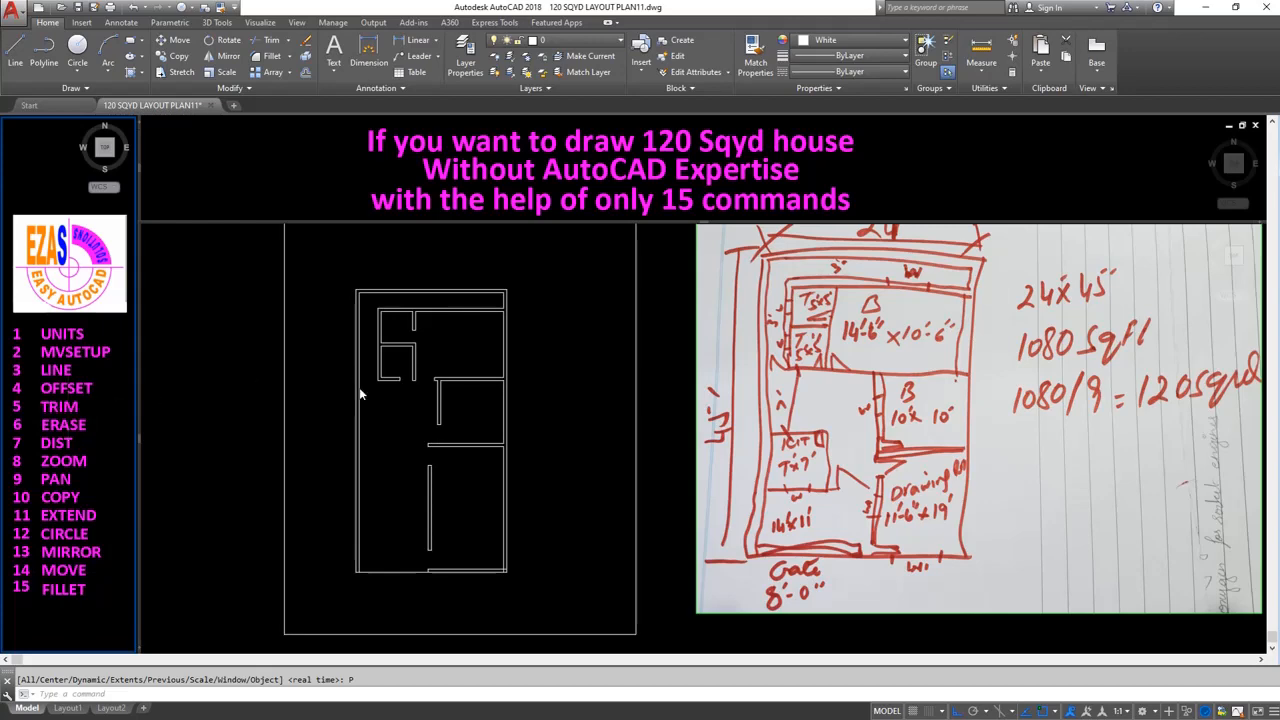
{"action": "left_click", "coordinate": [415, 403]}
{"action": "scroll", "coordinate": [517, 387], "scroll_direction": "up", "scroll_amount": 3}
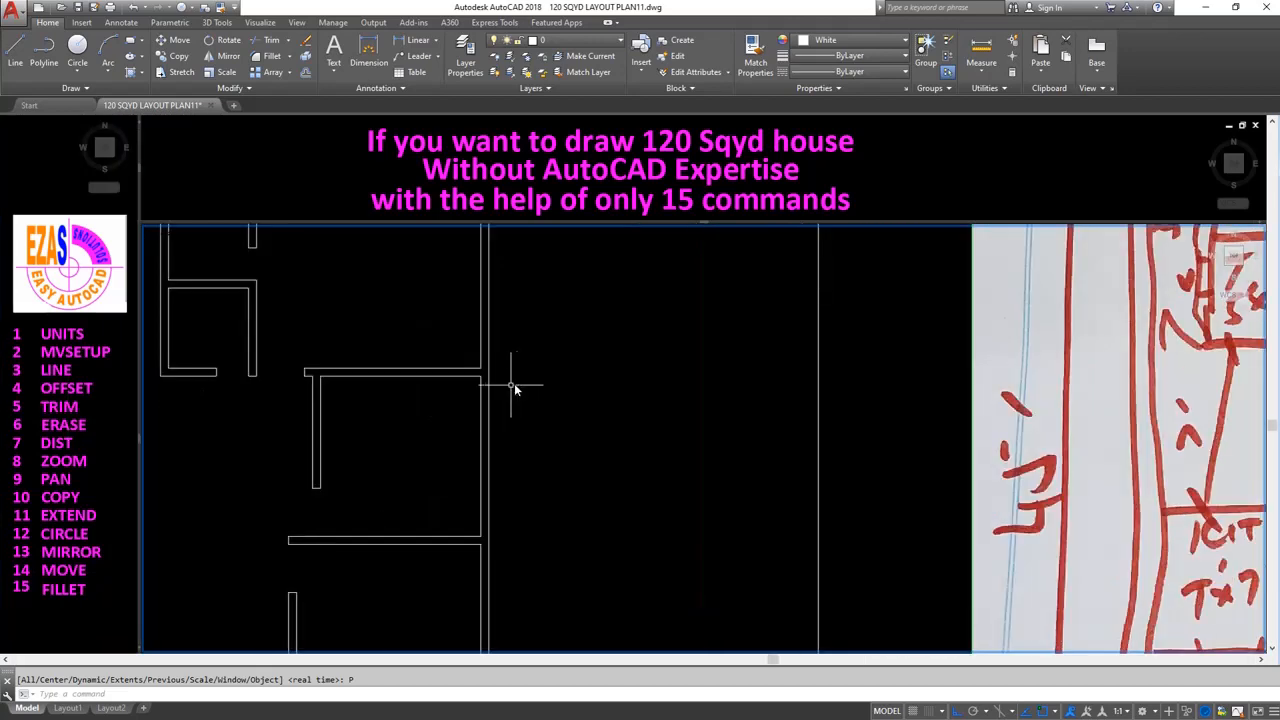
{"action": "type", "text": "DIST"}
{"action": "key", "text": "Return"}
{"action": "left_click", "coordinate": [472, 377]}
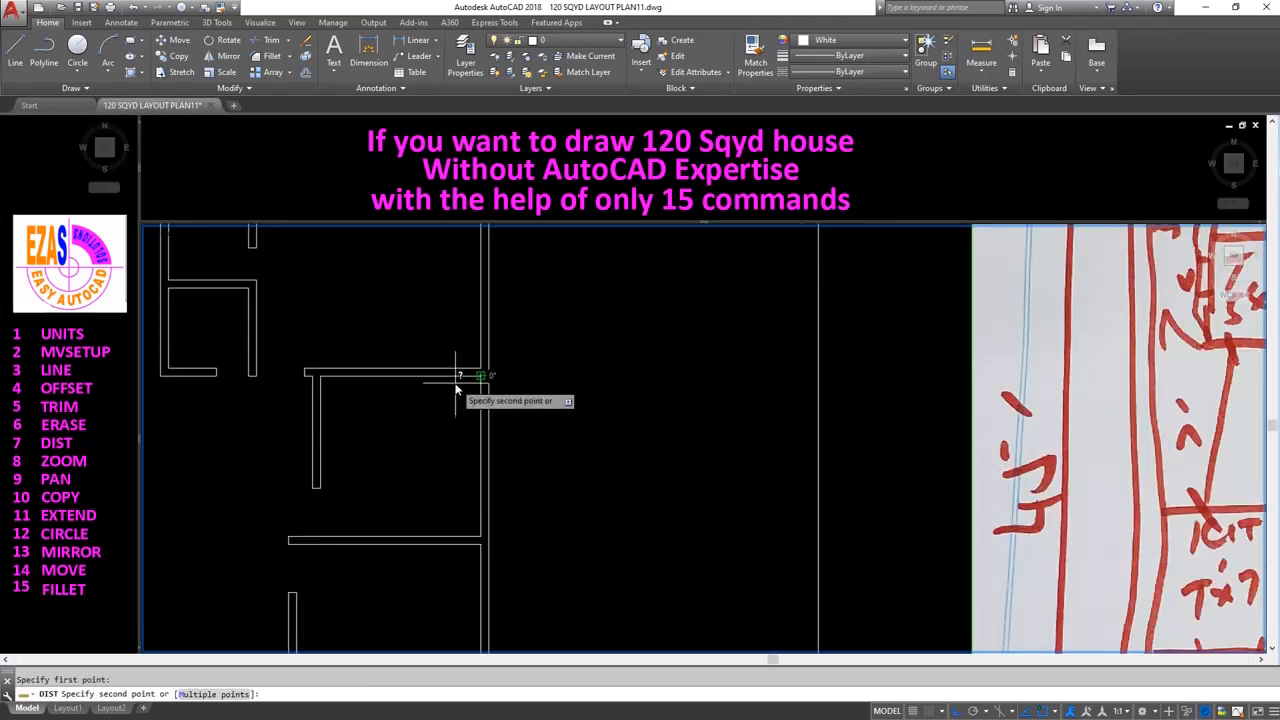
{"action": "left_click", "coordinate": [467, 520]}
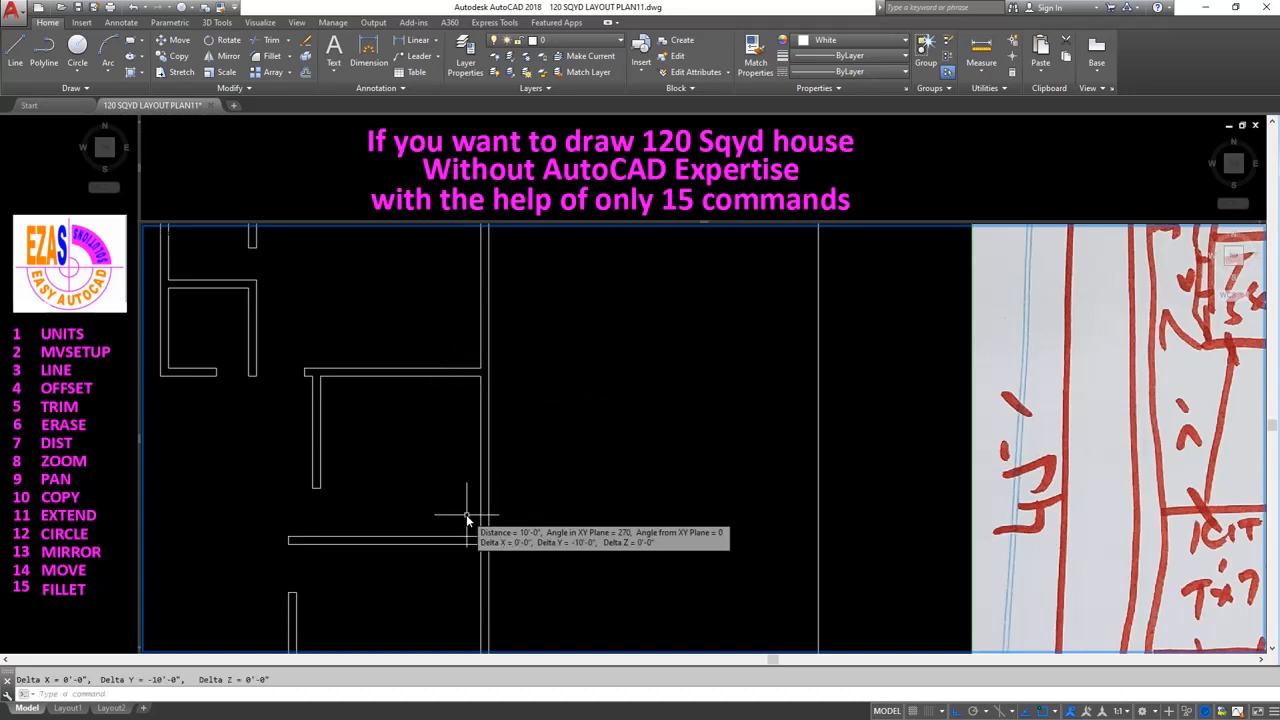
{"action": "key", "text": "Return"}
{"action": "left_click", "coordinate": [476, 380]}
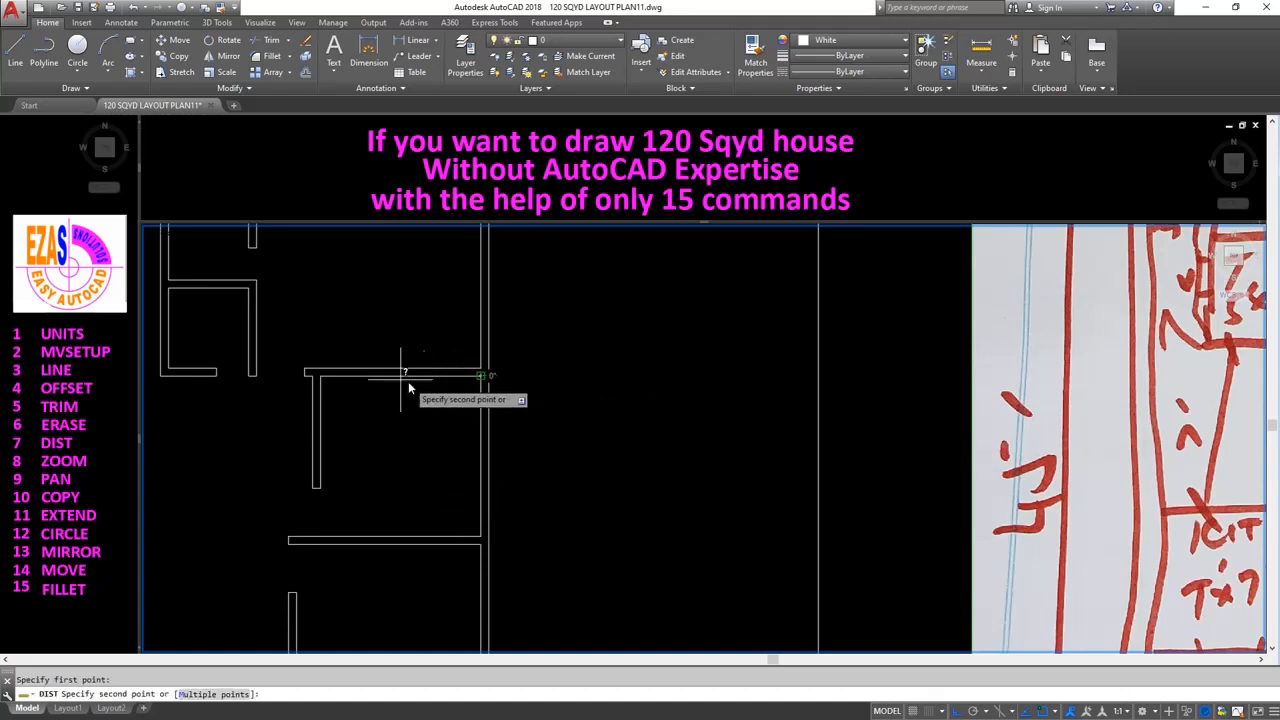
{"action": "left_click", "coordinate": [384, 381]}
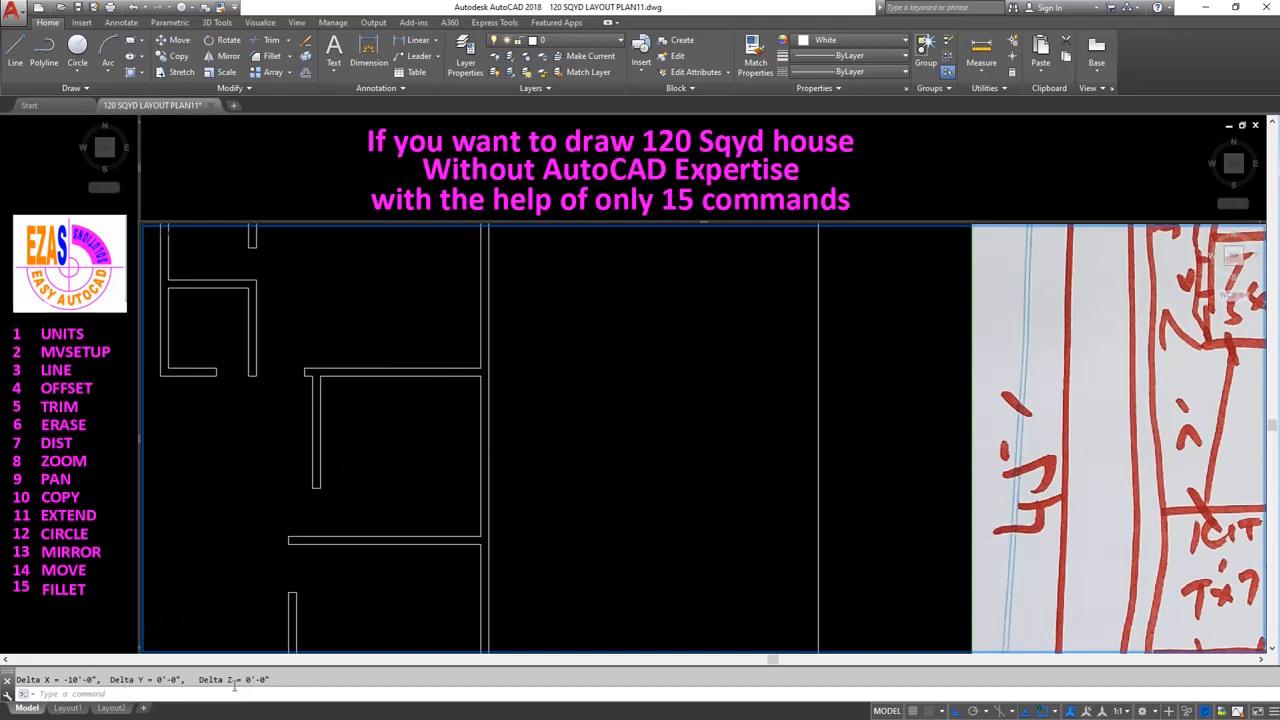
Measure the drawing room's depth along its right wall, starting from the upper right inner corner.
{"action": "scroll", "coordinate": [428, 455], "scroll_direction": "down", "scroll_amount": 2}
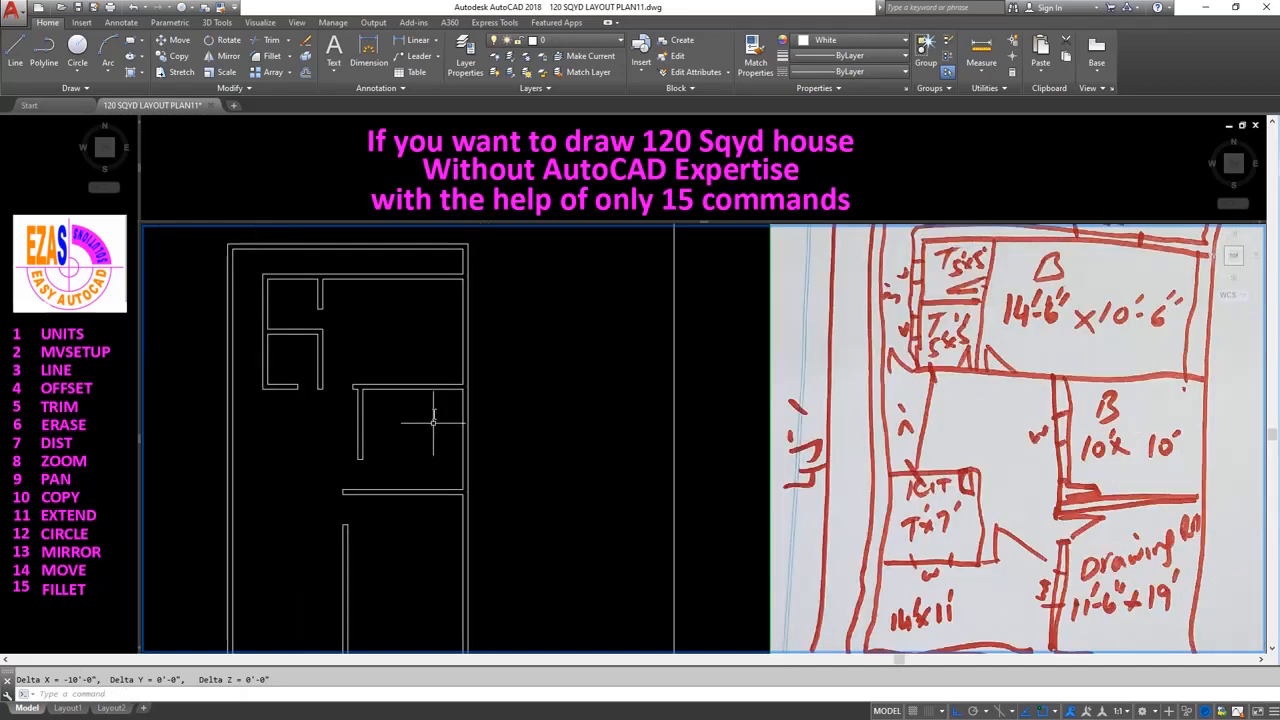
{"action": "key", "text": "Return"}
{"action": "left_click", "coordinate": [467, 422]}
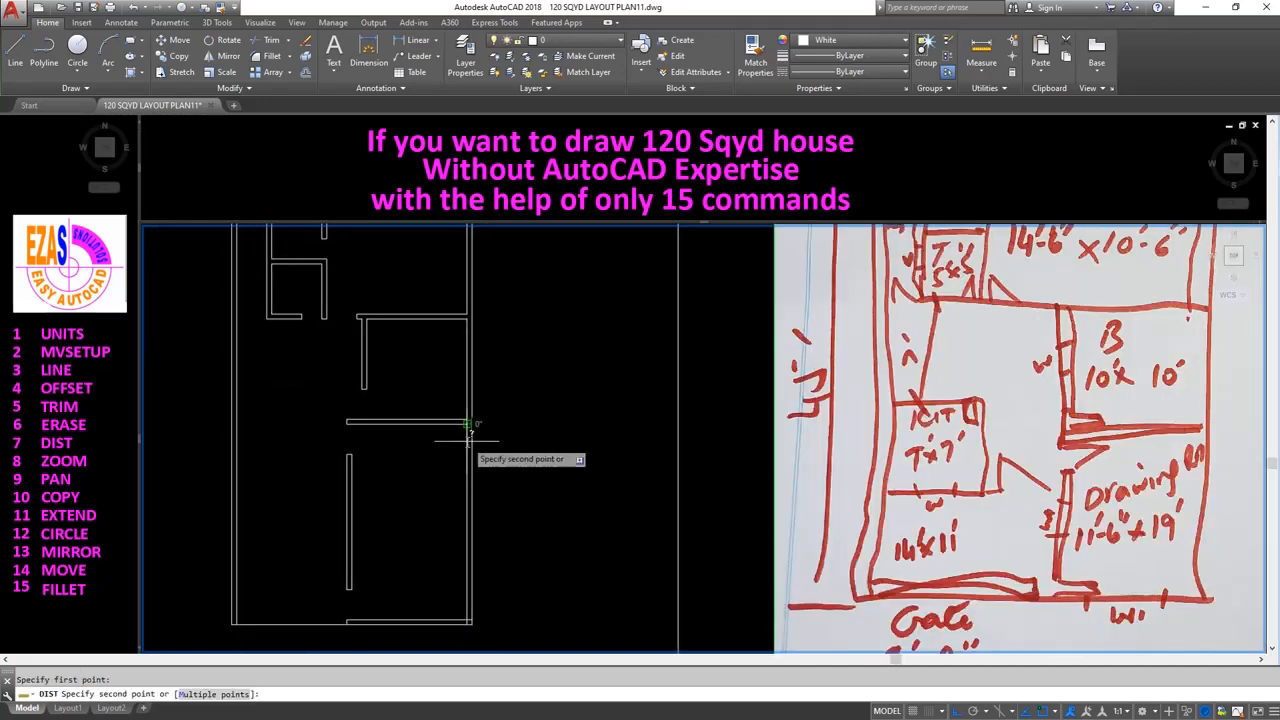
{"action": "left_click", "coordinate": [464, 574]}
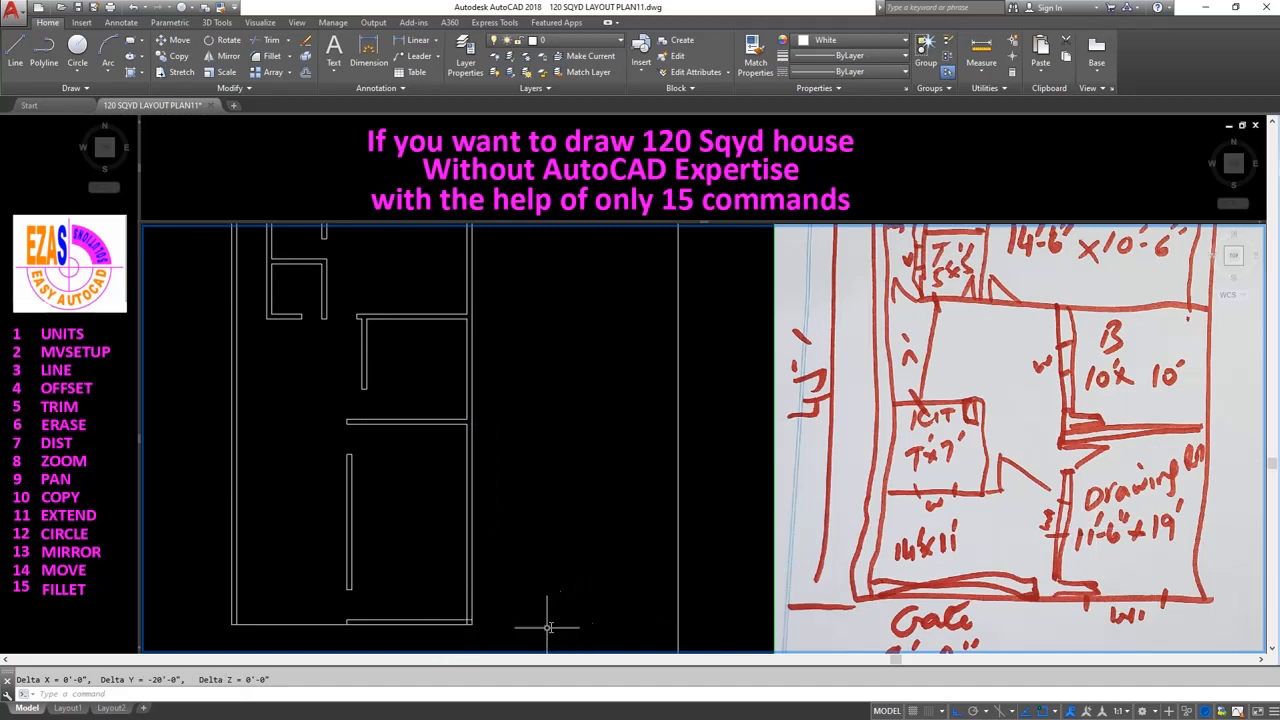
Fillet the drawing room's inner front wall line with the inner line of its right wall to form a clean corner.
{"action": "scroll", "coordinate": [464, 635], "scroll_direction": "up", "scroll_amount": 3}
{"action": "type", "text": "f"}
{"action": "key", "text": "Return"}
{"action": "left_click", "coordinate": [466, 607]}
{"action": "left_click", "coordinate": [461, 611]}
Measure the drawing room's inner depth along the right wall and its inner width perpendicular to that wall.
{"action": "type", "text": "d poi"}
{"action": "key", "text": "Return"}
{"action": "left_click", "coordinate": [467, 611]}
{"action": "left_click", "coordinate": [465, 382]}
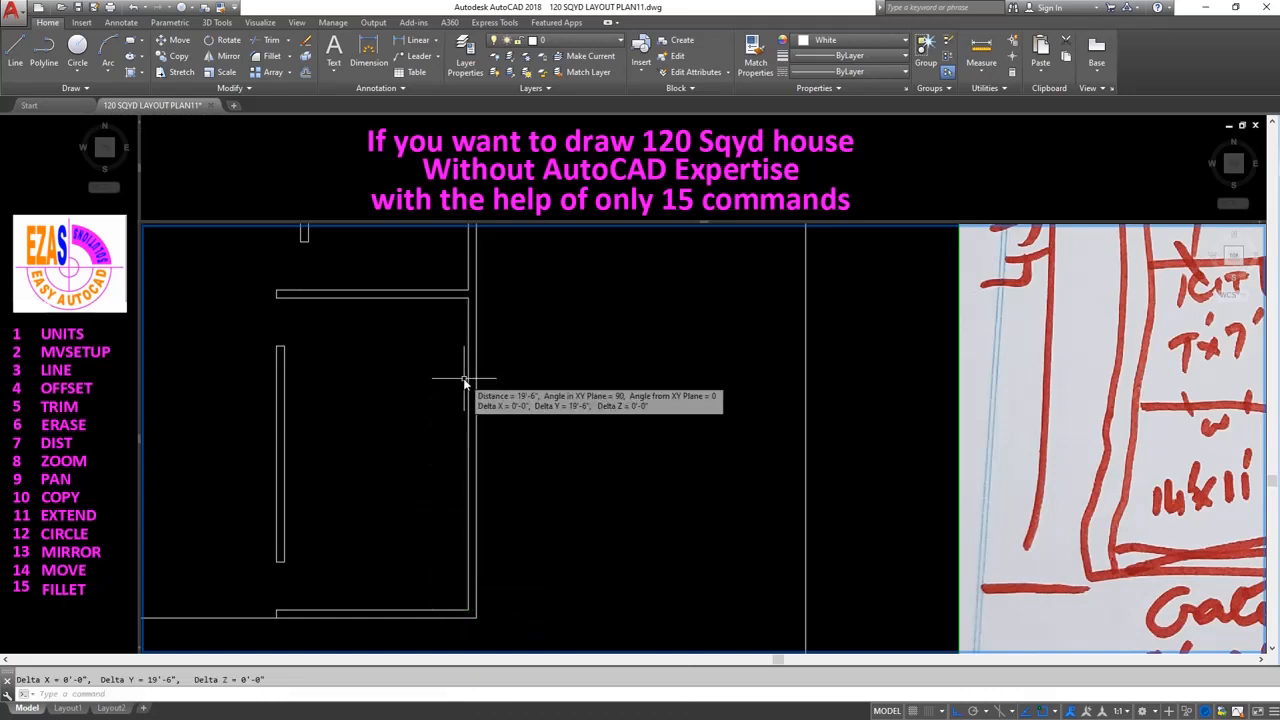
{"action": "scroll", "coordinate": [420, 415], "scroll_direction": "down", "scroll_amount": 2}
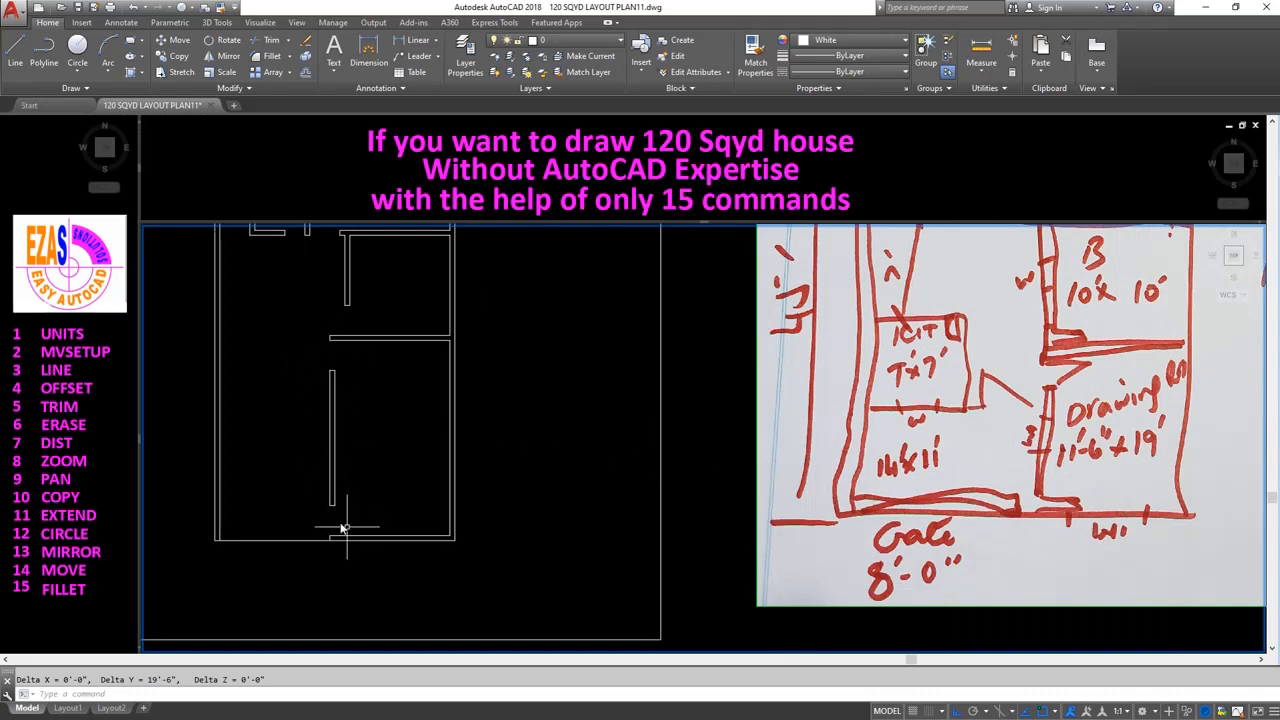
{"action": "key", "text": "Return"}
{"action": "left_click", "coordinate": [334, 372]}
{"action": "type", "text": "per"}
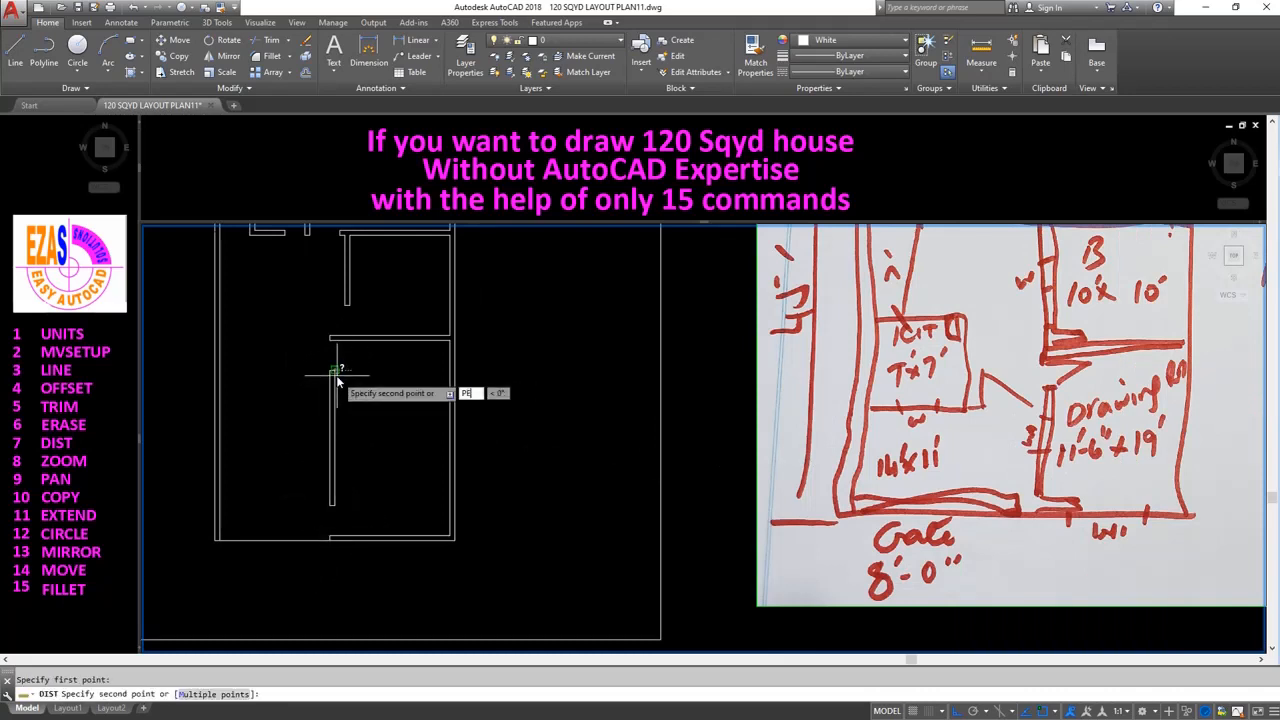
{"action": "key", "text": "Return"}
{"action": "left_click", "coordinate": [450, 407]}
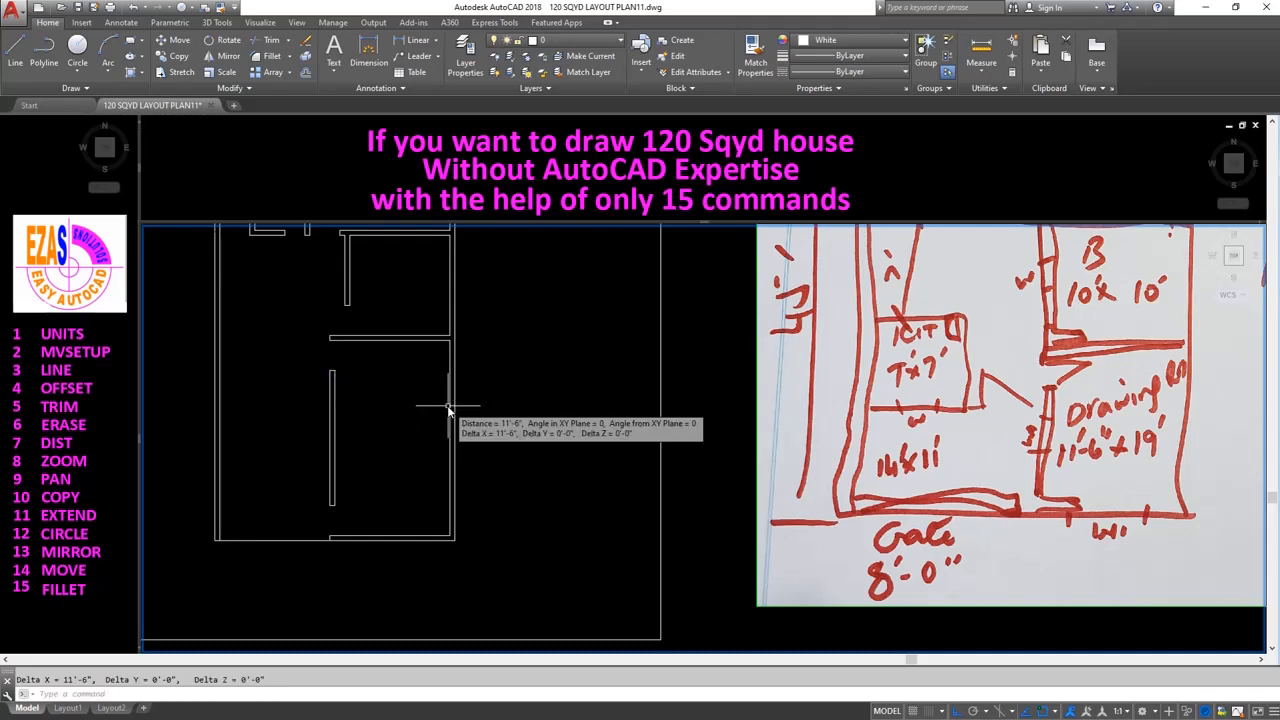
Offset the lower toilet's outer bottom wall line 7 feet down to place the kitchen's upper wall.
{"action": "mouse_move", "coordinate": [457, 465]}
{"action": "middle_mouse_down"}
{"action": "mouse_move", "coordinate": [494, 486]}
{"action": "mouse_move", "coordinate": [486, 520]}
{"action": "mouse_move", "coordinate": [448, 540]}
{"action": "middle_mouse_up"}
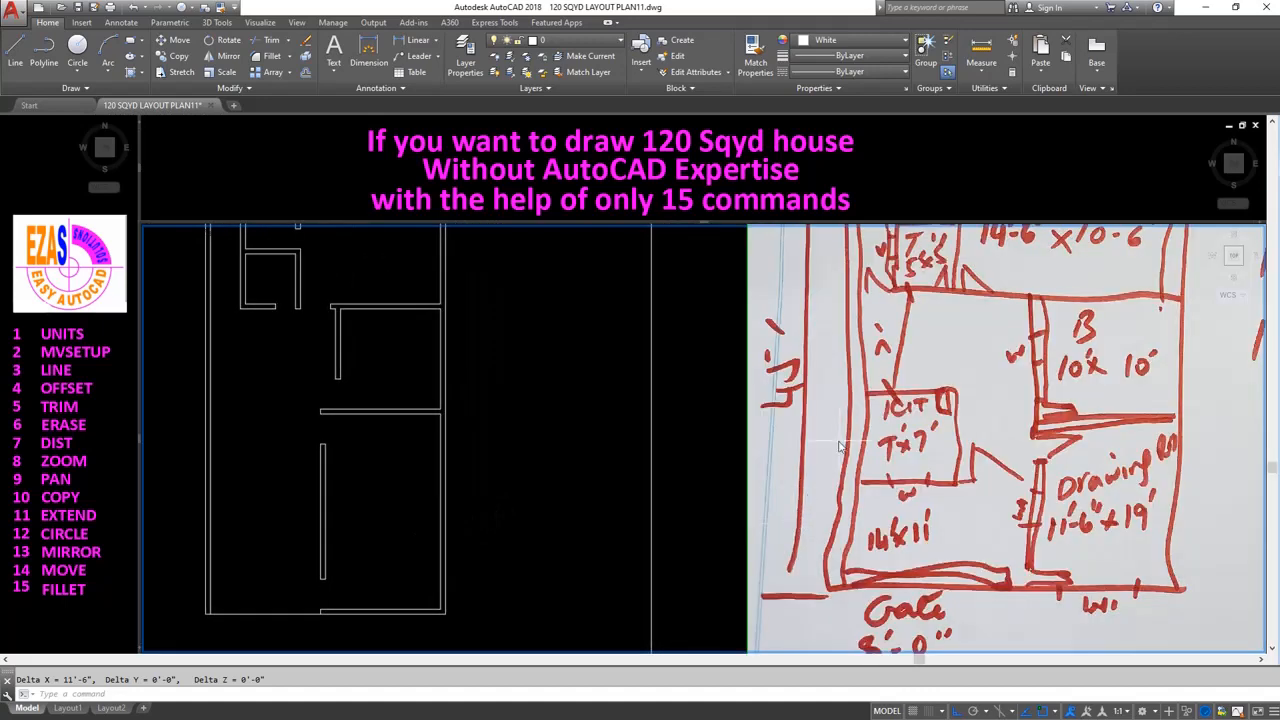
{"action": "middle_click_drag", "start_coordinate": [347, 344], "coordinate": [394, 382]}
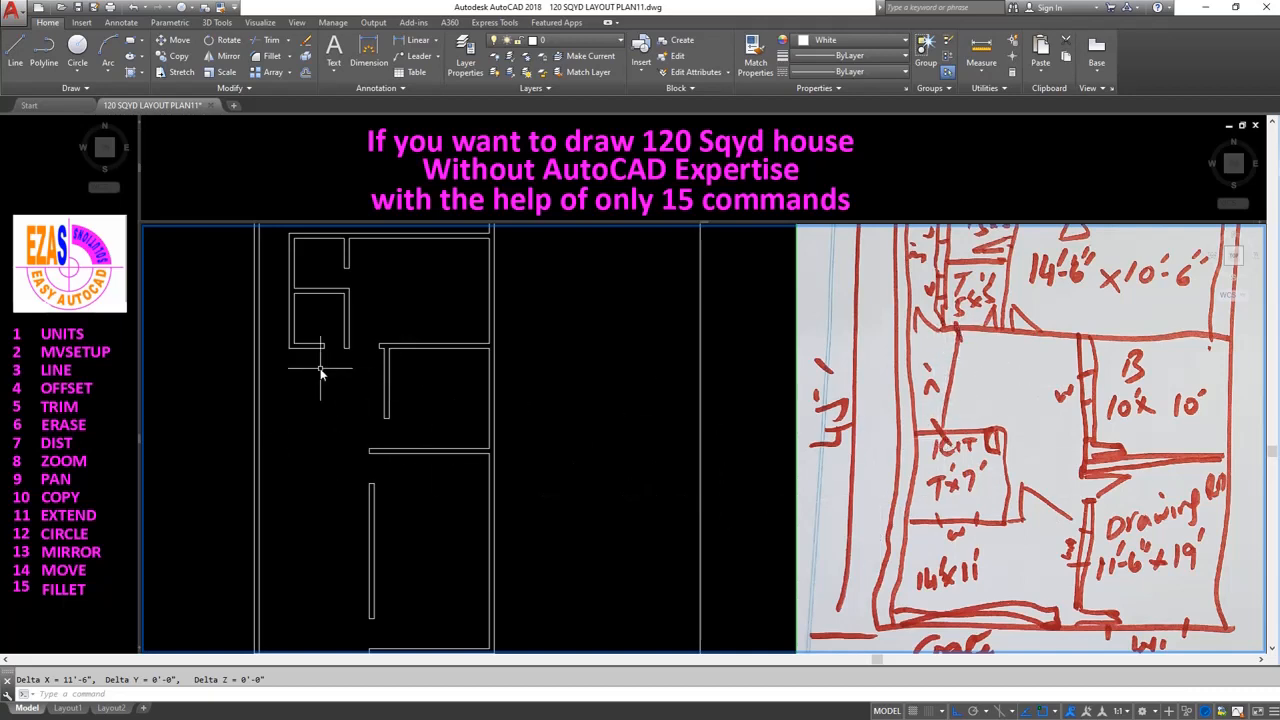
{"action": "type", "text": "o"}
{"action": "key", "text": "Return"}
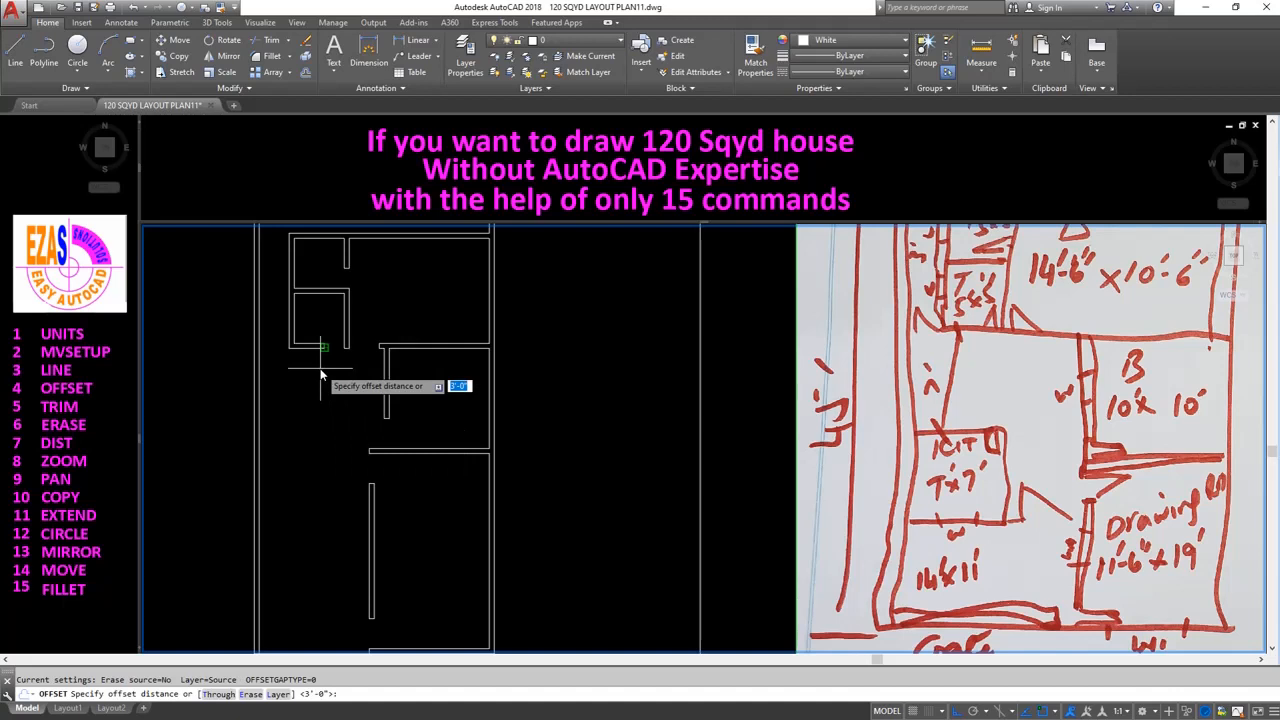
{"action": "type", "text": "7'"}
{"action": "key", "text": "Return"}
{"action": "left_click", "coordinate": [314, 350]}
{"action": "left_click", "coordinate": [310, 410]}
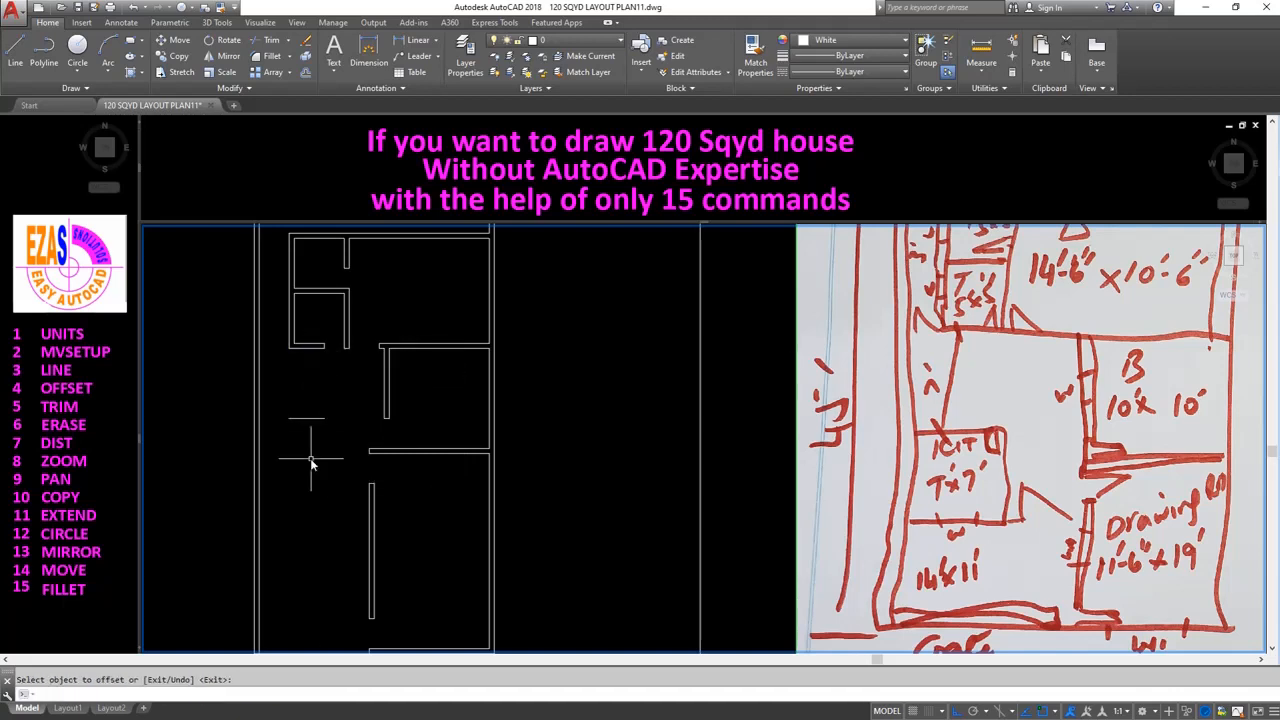
{"action": "key", "text": "Return"}
Offset the kitchen's upper wall line 6 inches down for the wall thickness.
{"action": "key", "text": "Return"}
{"action": "type", "text": "6"}
{"action": "key", "text": "Return"}
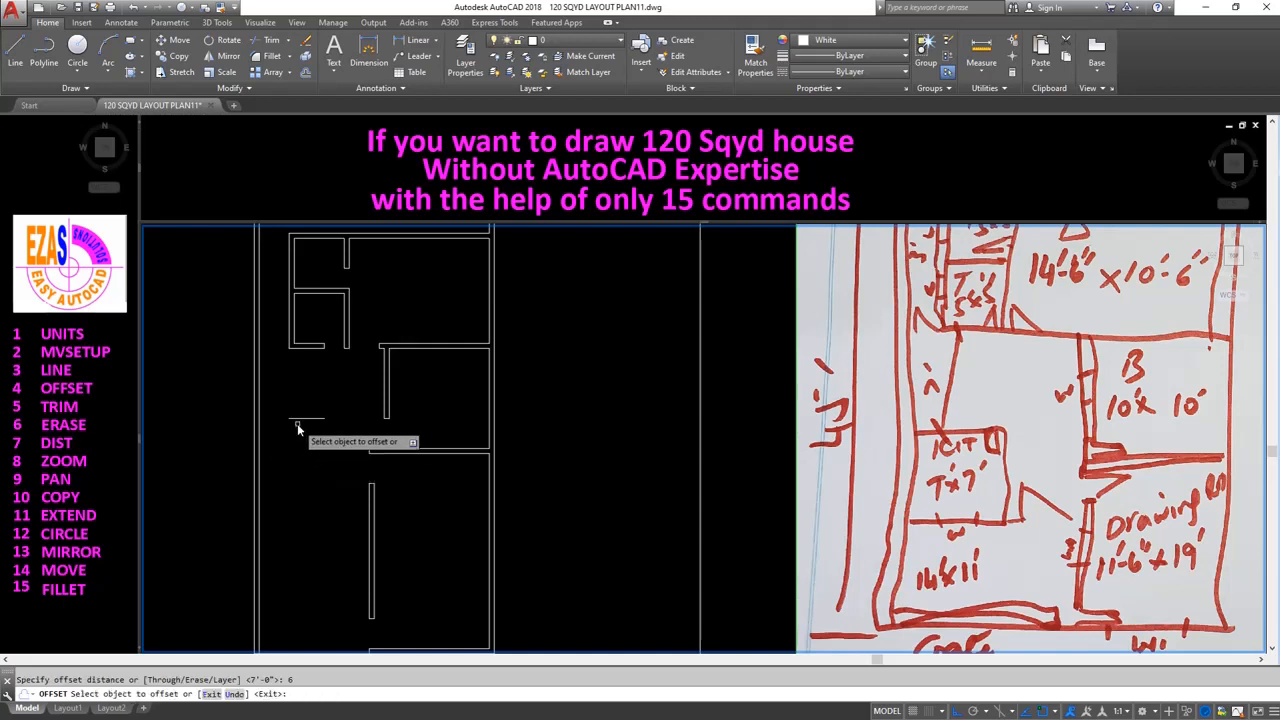
{"action": "left_click", "coordinate": [300, 423]}
{"action": "left_click", "coordinate": [302, 470]}
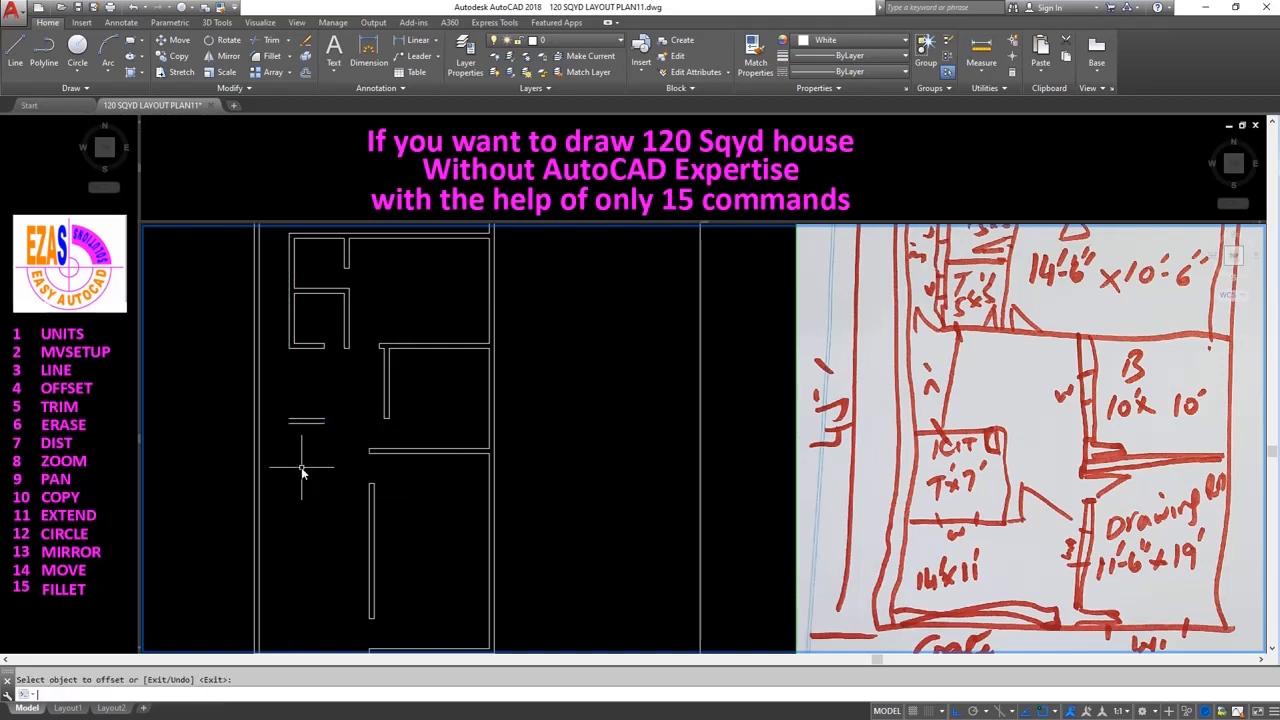
{"action": "key", "text": "Return"}
Offset the inner line of the house's left boundary wall 7 feet to the right.
{"action": "key", "text": "Return"}
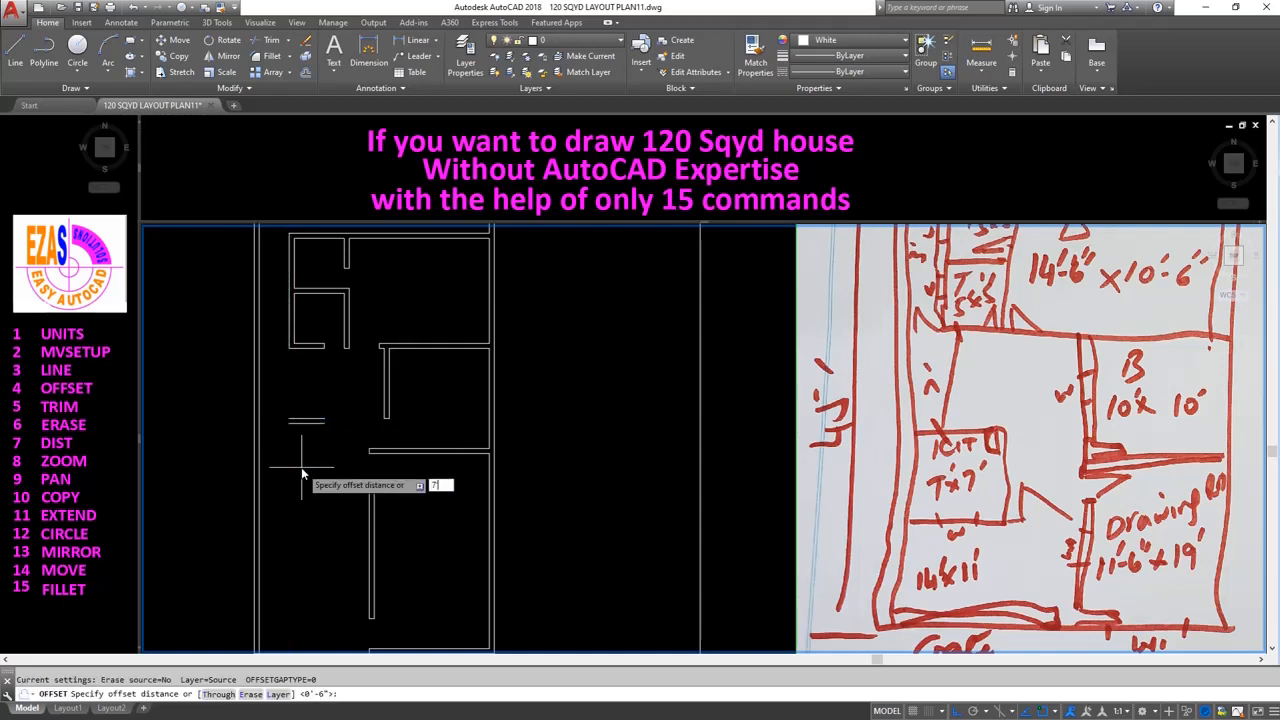
{"action": "type", "text": "7"}
{"action": "key", "text": "Return"}
{"action": "left_click", "coordinate": [260, 468]}
{"action": "left_click", "coordinate": [298, 465]}
{"action": "key", "text": "Return"}
Offset the kitchen's vertical right wall line 6 inches to the right for the wall thickness.
{"action": "key", "text": "Return"}
{"action": "type", "text": "6"}
{"action": "key", "text": "Return"}
{"action": "left_click", "coordinate": [329, 458]}
{"action": "left_click", "coordinate": [351, 500]}
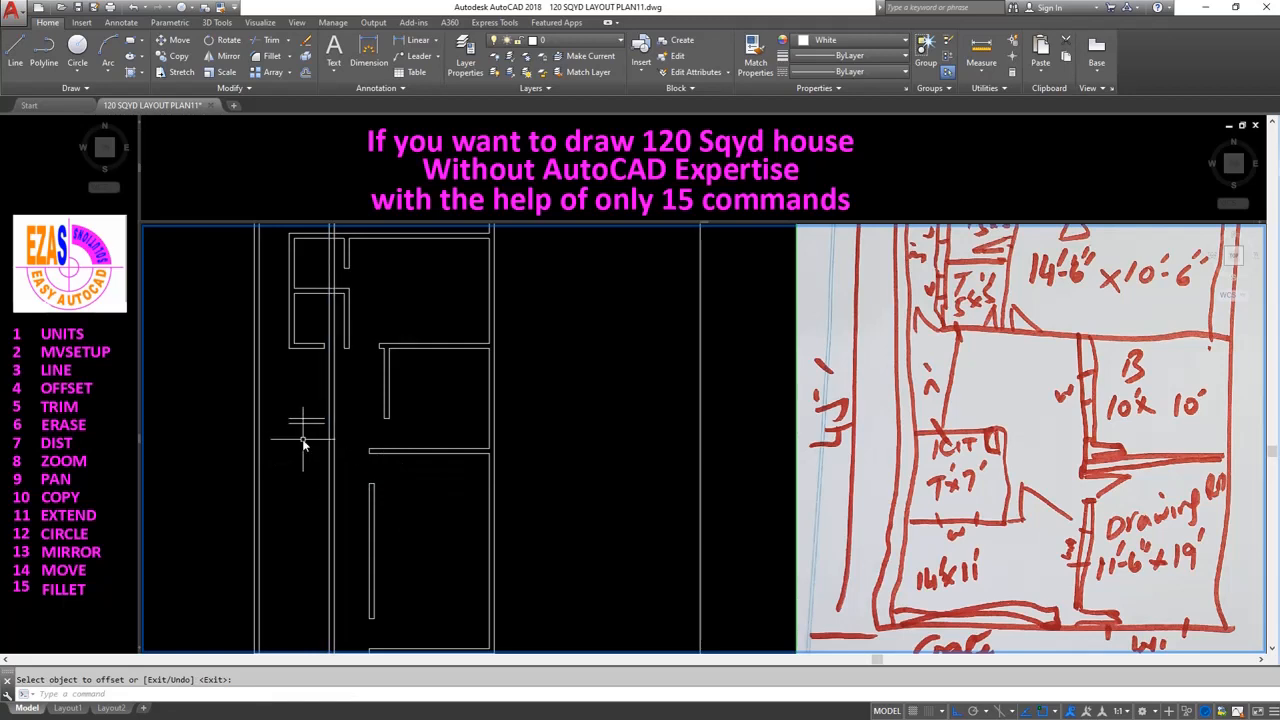
{"action": "key", "text": "Return"}
Offset the lower line of the kitchen's upper wall 7 feet down to place its bottom wall.
{"action": "key", "text": "Return"}
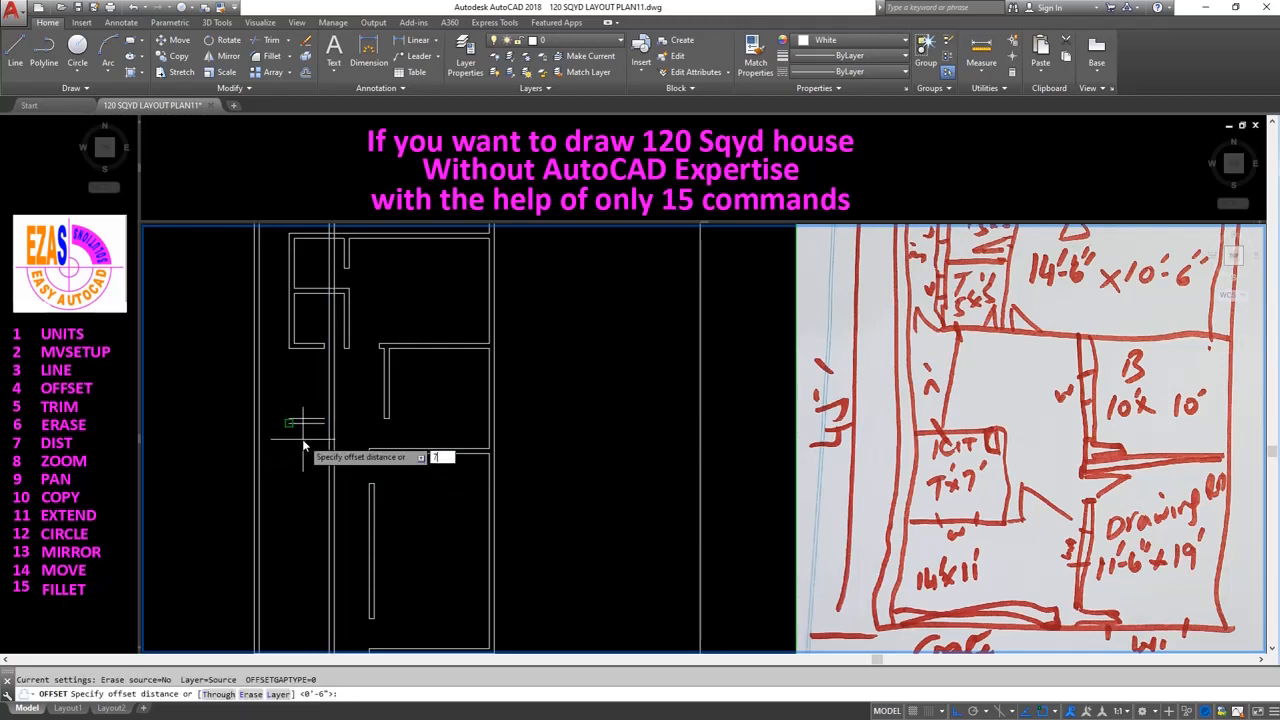
{"action": "type", "text": "7'"}
{"action": "key", "text": "Return"}
{"action": "left_click", "coordinate": [308, 421]}
{"action": "left_click", "coordinate": [301, 480]}
{"action": "key", "text": "Return"}
Offset the kitchen's bottom wall line 6 inches down for the wall thickness.
{"action": "key", "text": "Return"}
{"action": "type", "text": "6"}
{"action": "key", "text": "Return"}
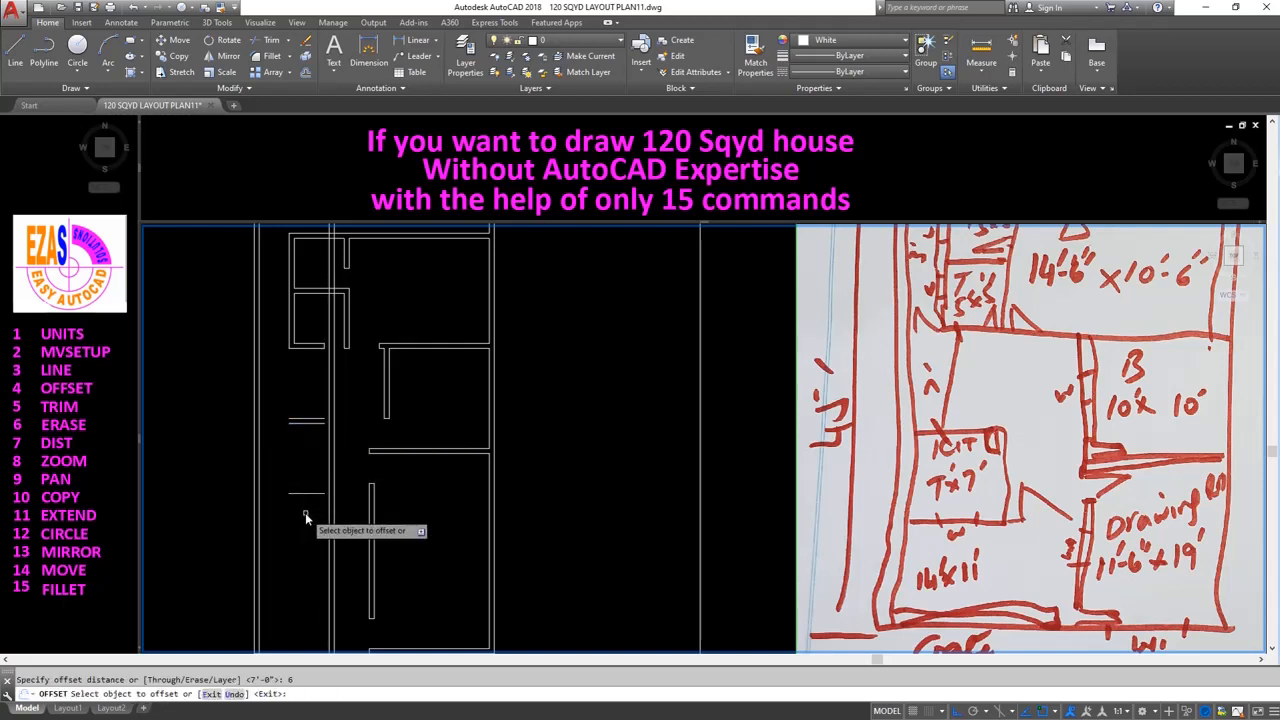
{"action": "left_click", "coordinate": [306, 494]}
{"action": "left_click", "coordinate": [308, 522]}
{"action": "key", "text": "Return"}
Extend the kitchen's four horizontal wall lines to the inner line of the left boundary wall.
{"action": "scroll", "coordinate": [248, 478], "scroll_direction": "up", "scroll_amount": 2}
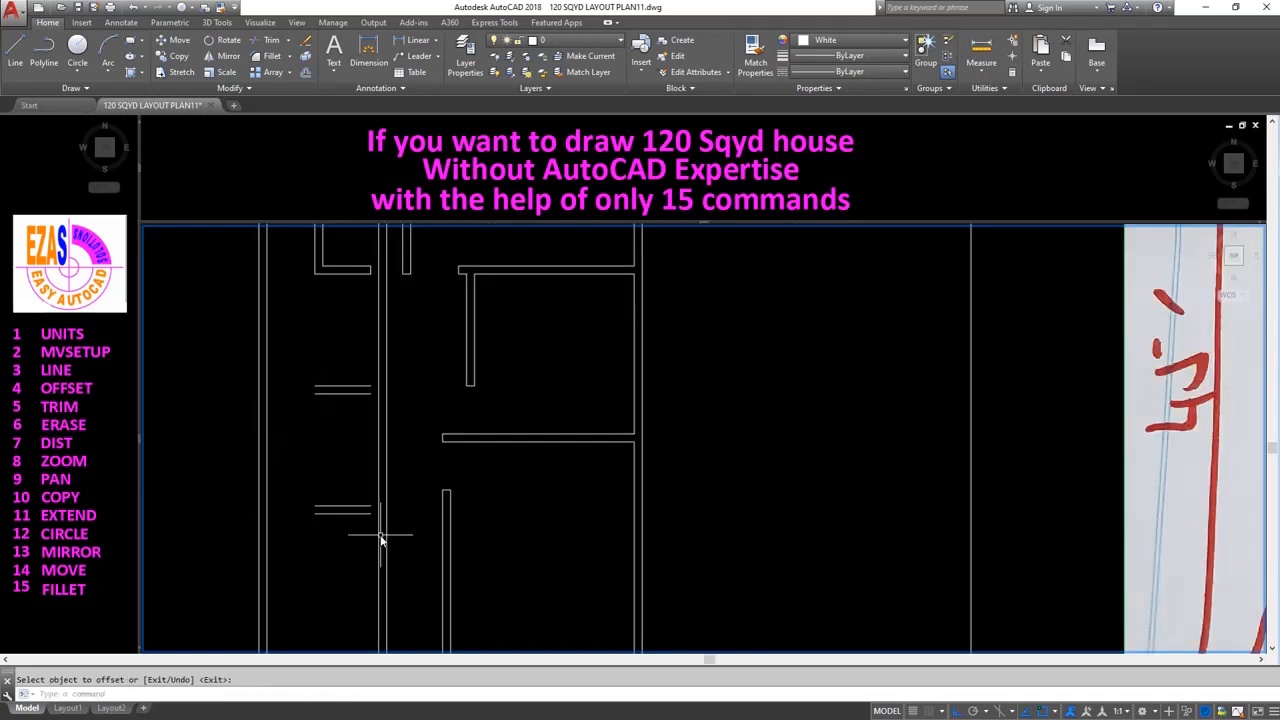
{"action": "type", "text": "EXTEND"}
{"action": "key", "text": "Return"}
{"action": "left_click", "coordinate": [267, 445]}
{"action": "key", "text": "Return"}
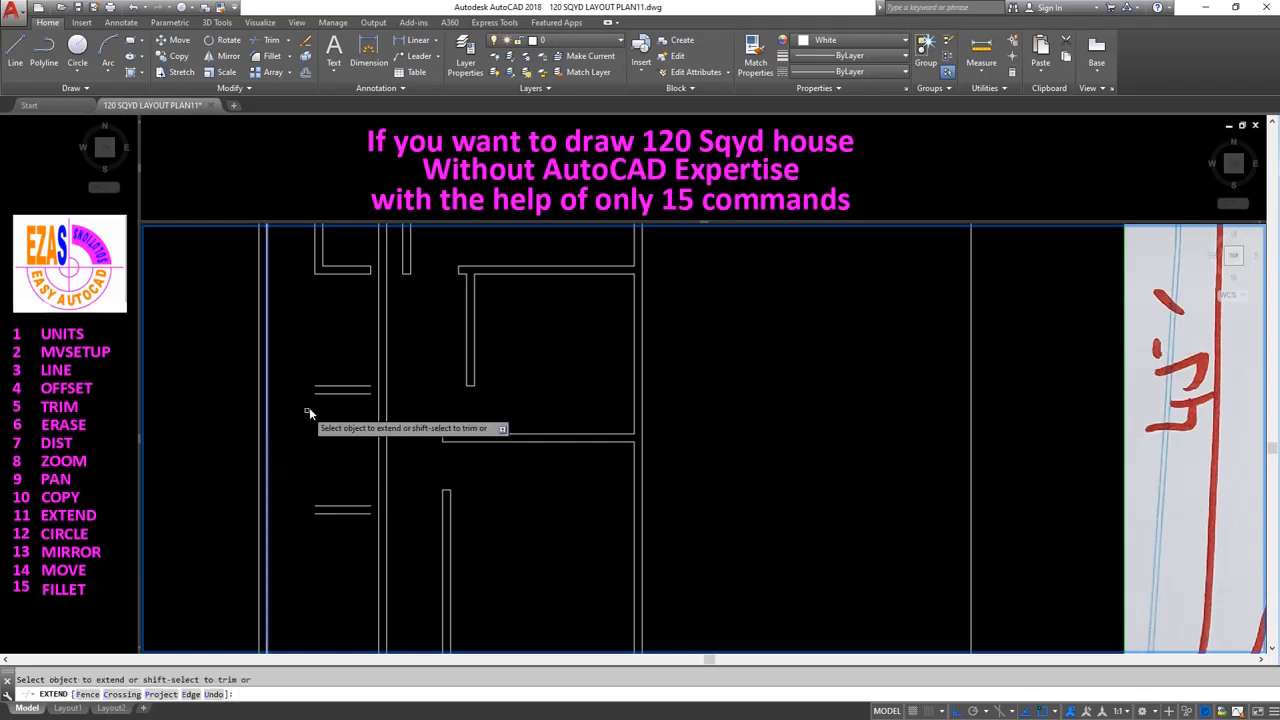
{"action": "left_click", "coordinate": [324, 390]}
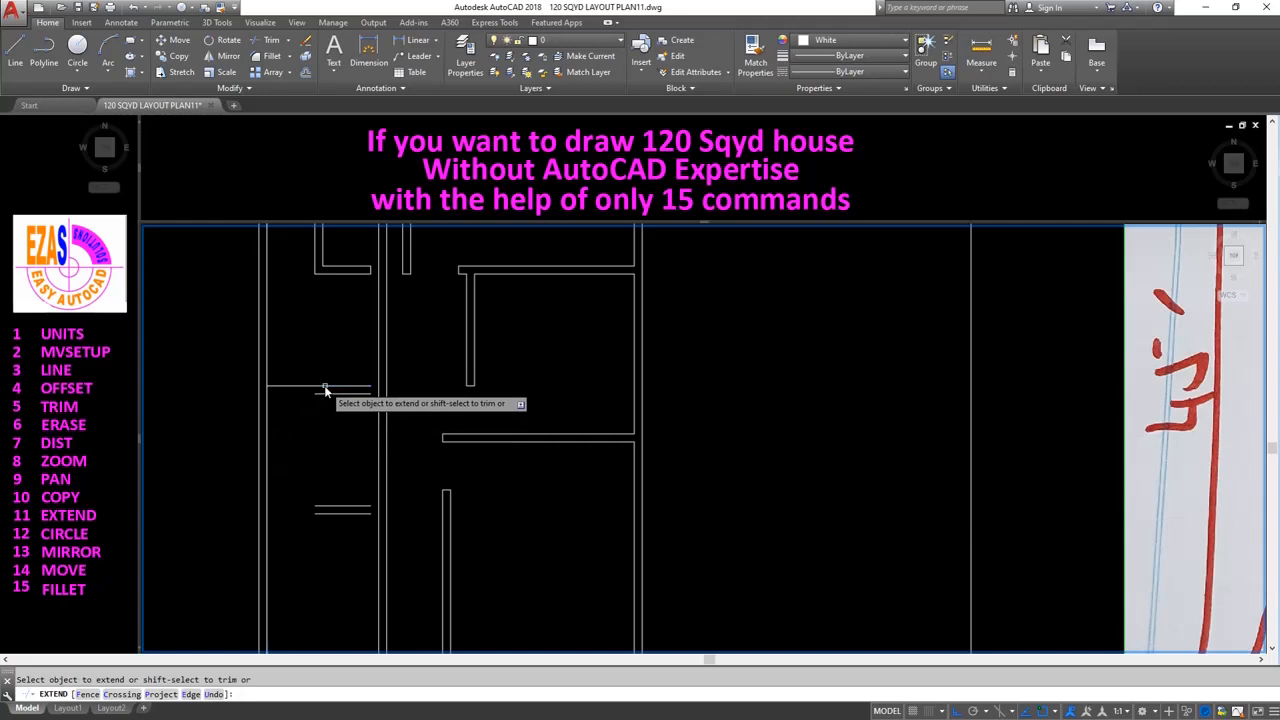
{"action": "left_click", "coordinate": [319, 502]}
{"action": "left_click", "coordinate": [318, 513]}
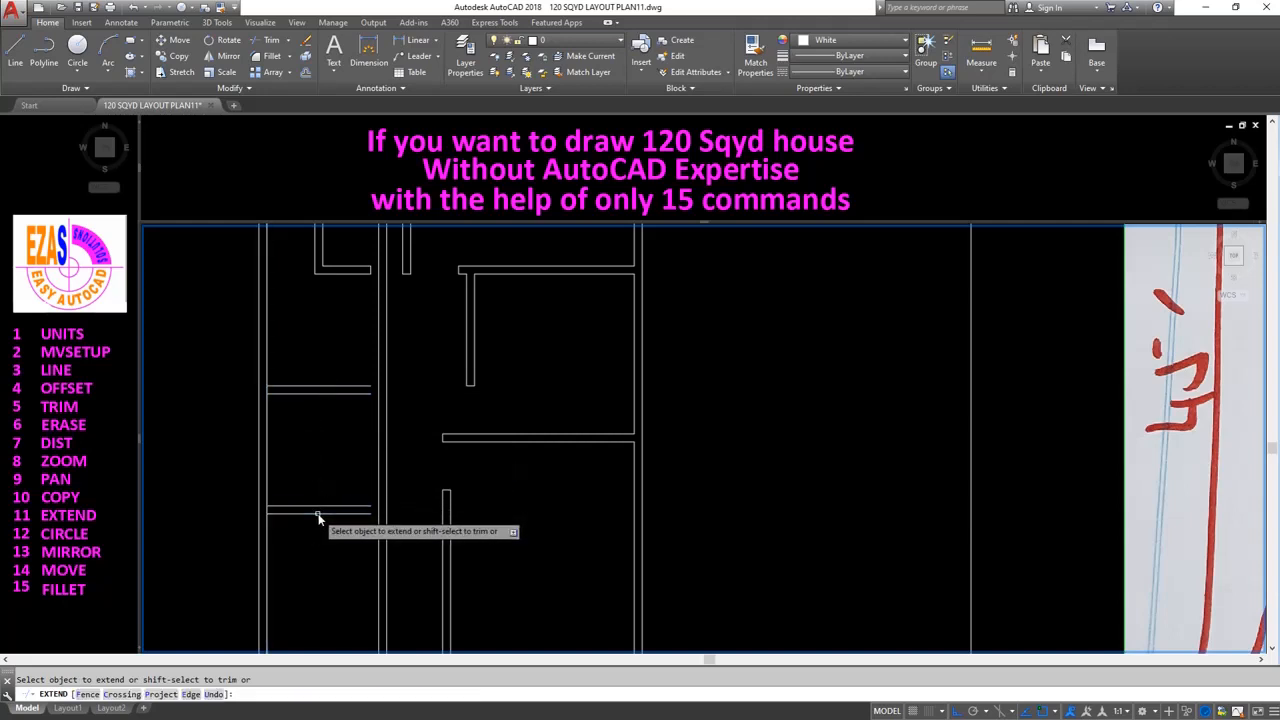
{"action": "key", "text": "Return"}
Extend both lines of the kitchen's upper wall to the inner line of its right wall.
{"action": "key", "text": "Return"}
{"action": "left_click", "coordinate": [377, 470]}
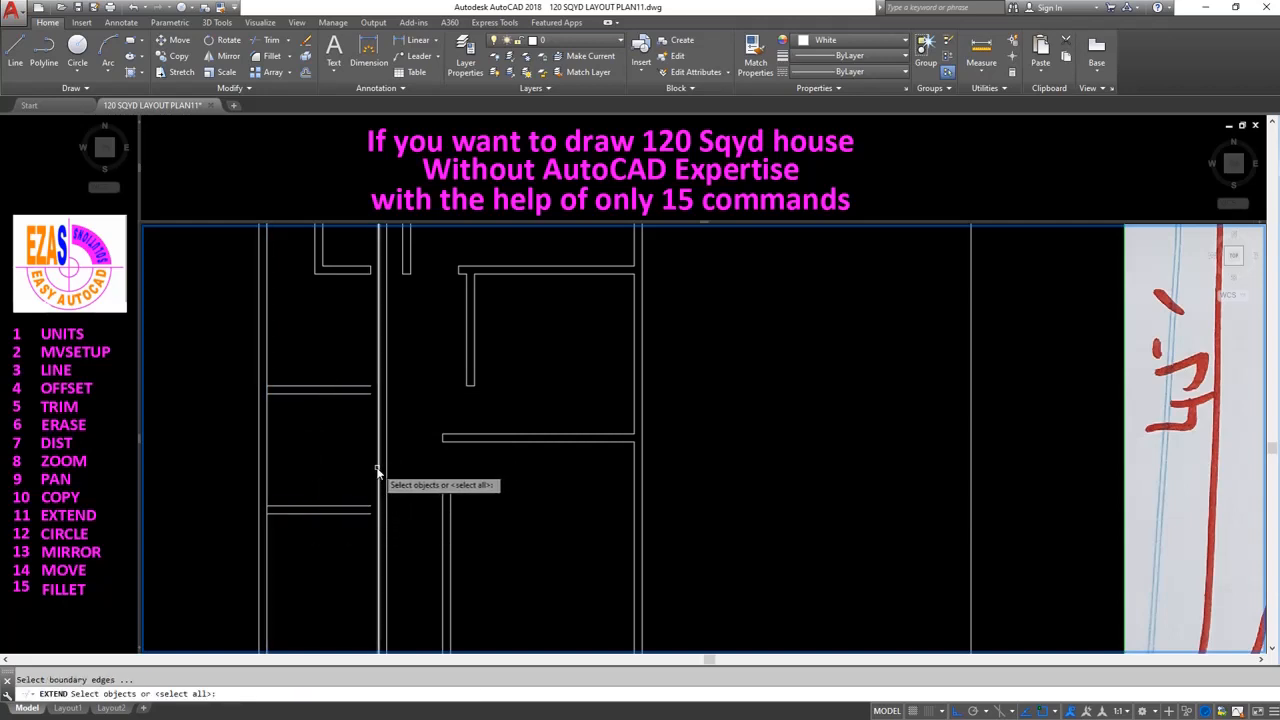
{"action": "key", "text": "Return"}
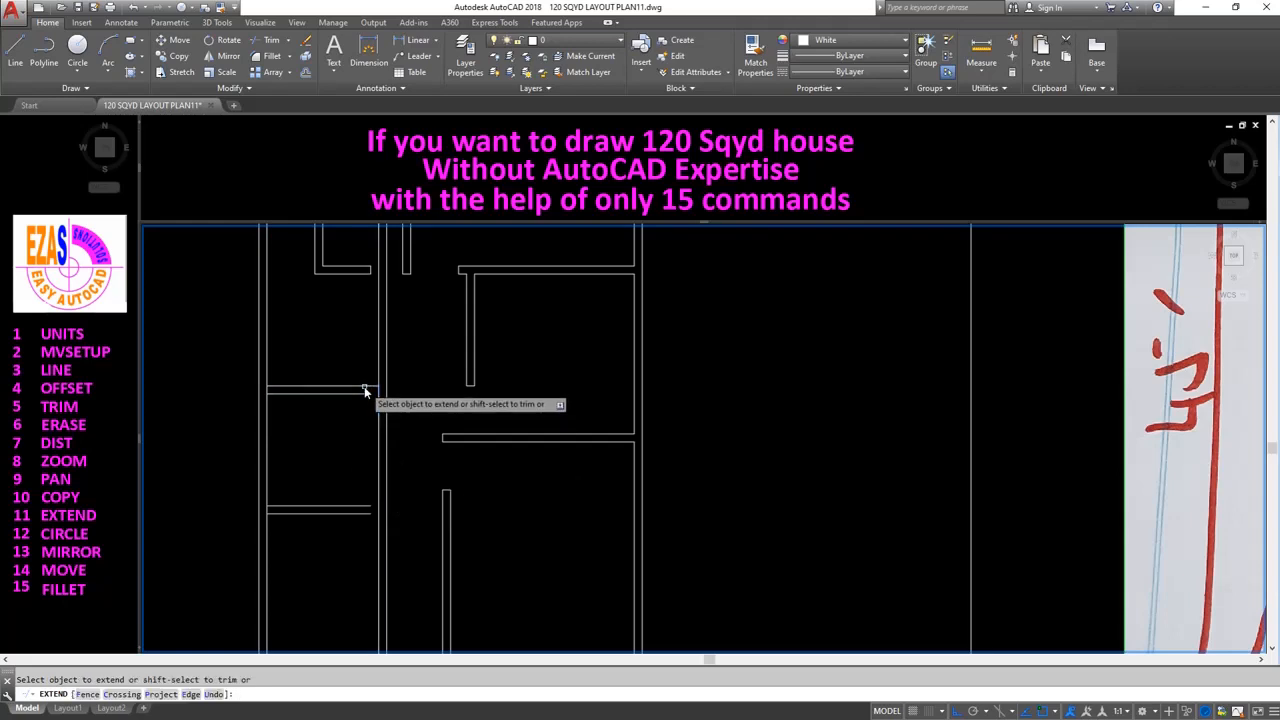
{"action": "left_click", "coordinate": [364, 394]}
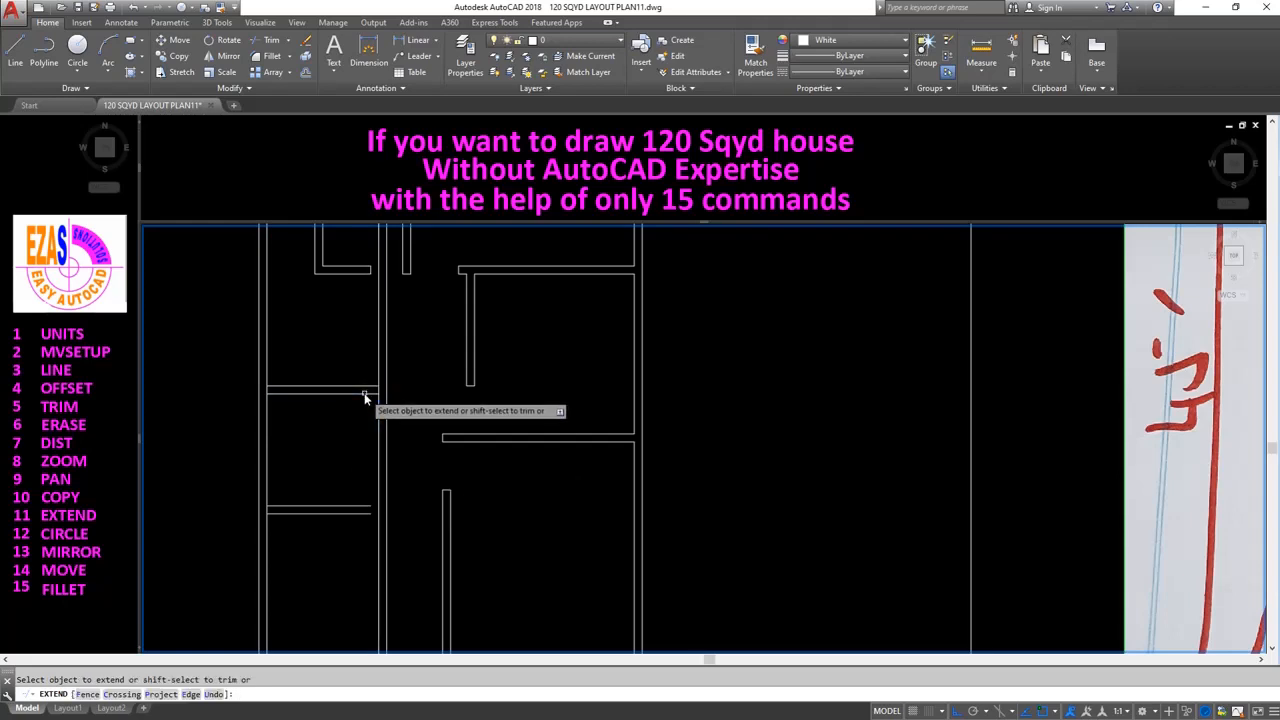
{"action": "key", "text": "Return"}
Fillet the inner and outer wall lines at the kitchen's upper right corner.
{"action": "scroll", "coordinate": [307, 478], "scroll_direction": "up", "scroll_amount": 2}
{"action": "type", "text": "f"}
{"action": "key", "text": "Return"}
{"action": "left_click", "coordinate": [405, 341]}
{"action": "left_click", "coordinate": [421, 355]}
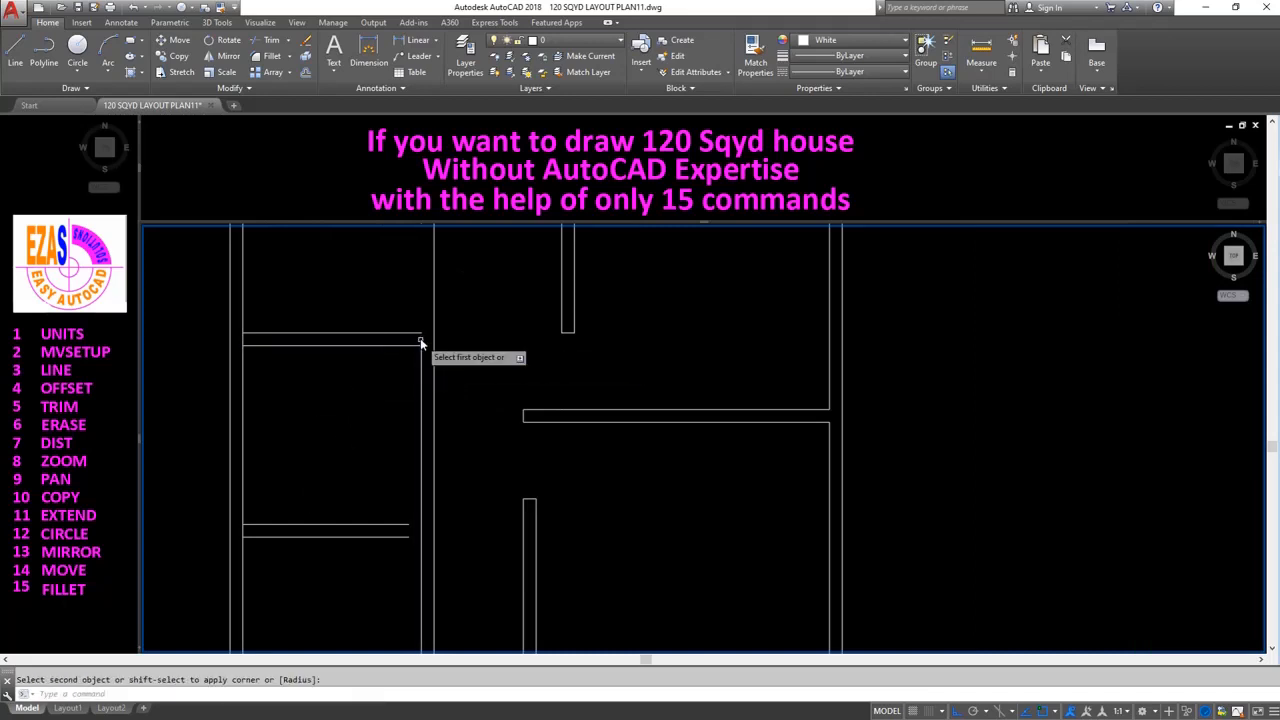
{"action": "left_click", "coordinate": [421, 336]}
{"action": "left_click", "coordinate": [434, 360]}
Fillet the inner and outer wall lines at the kitchen's lower right corner.
{"action": "key", "text": "Return"}
{"action": "left_click", "coordinate": [405, 525]}
{"action": "left_click", "coordinate": [422, 516]}
{"action": "key", "text": "Return"}
{"action": "left_click", "coordinate": [433, 520]}
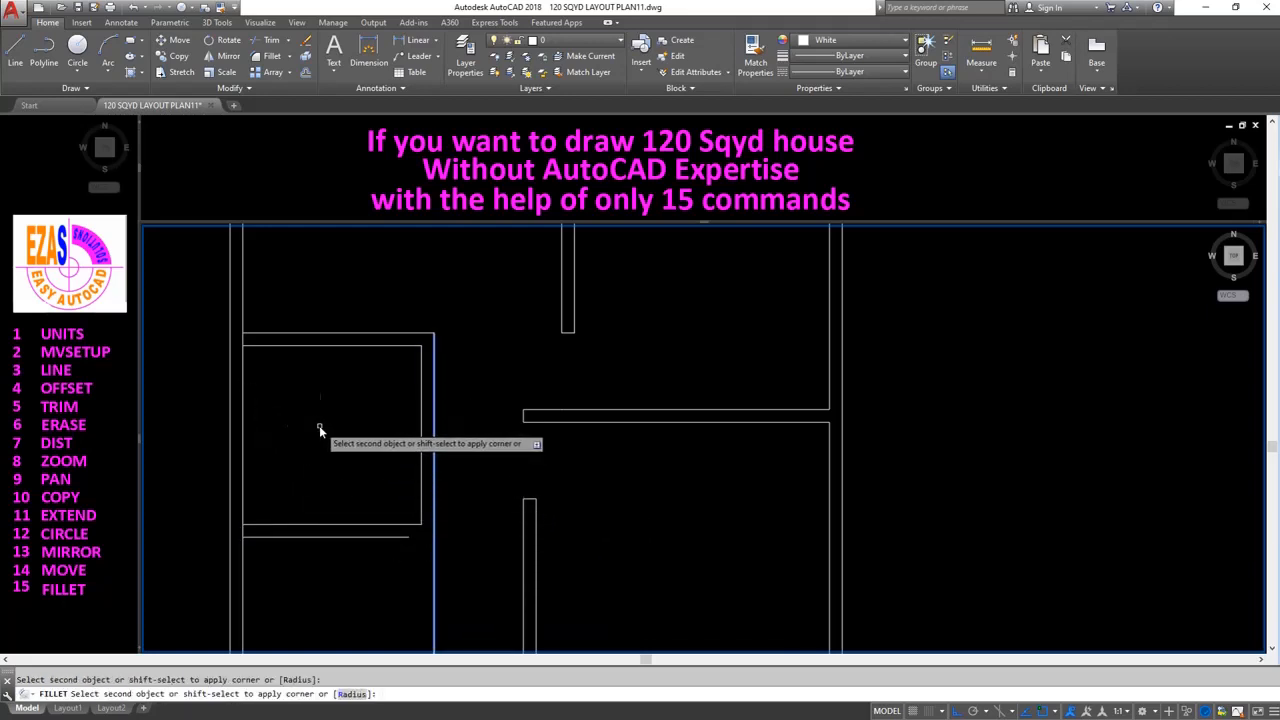
{"action": "key", "text": "Escape"}
{"action": "key", "text": "Return"}
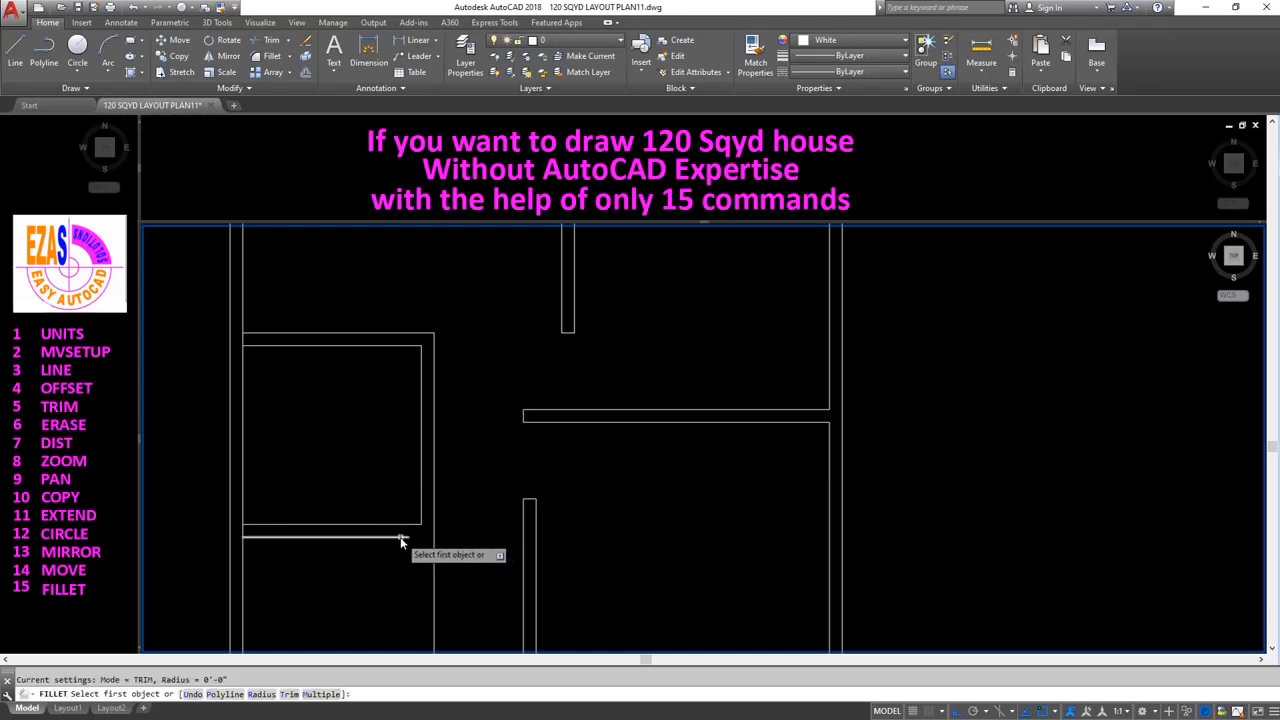
{"action": "left_click", "coordinate": [401, 538]}
{"action": "left_click", "coordinate": [433, 528]}
{"action": "key", "text": "Return"}
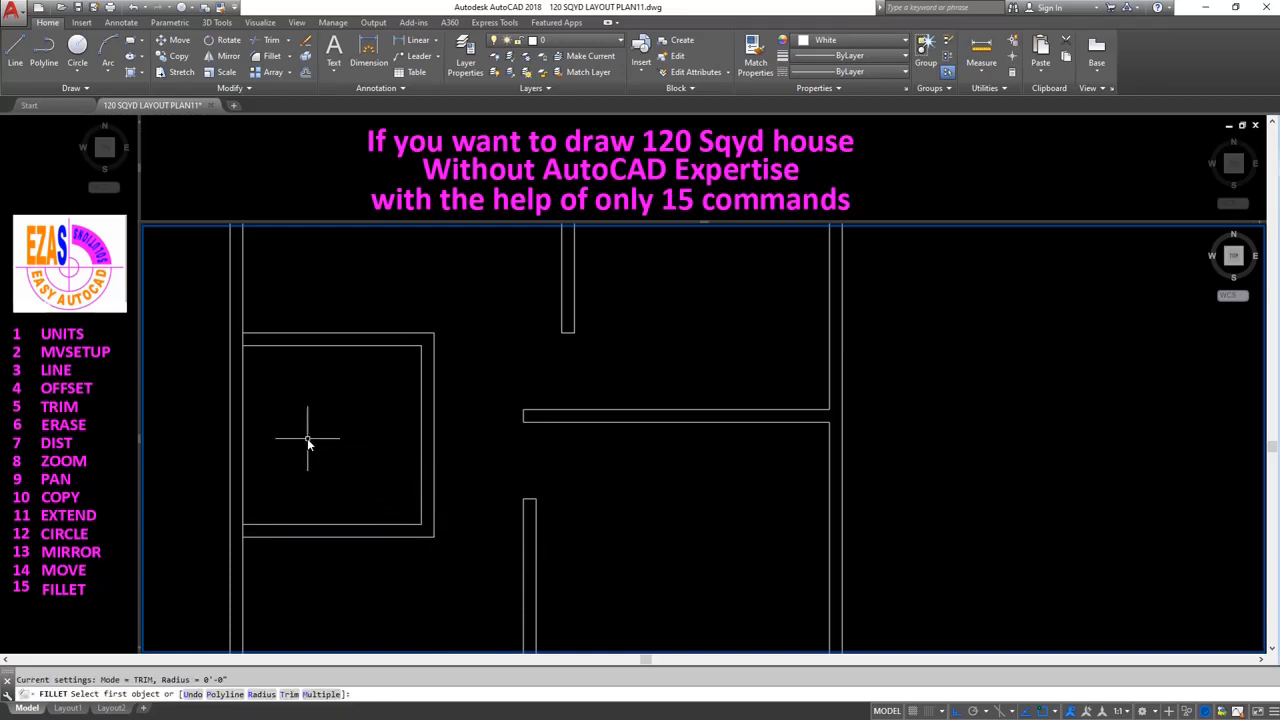
Trim the left boundary wall's inner line where the kitchen's upper and lower walls meet it.
{"action": "key", "text": "Return"}
{"action": "type", "text": "tr"}
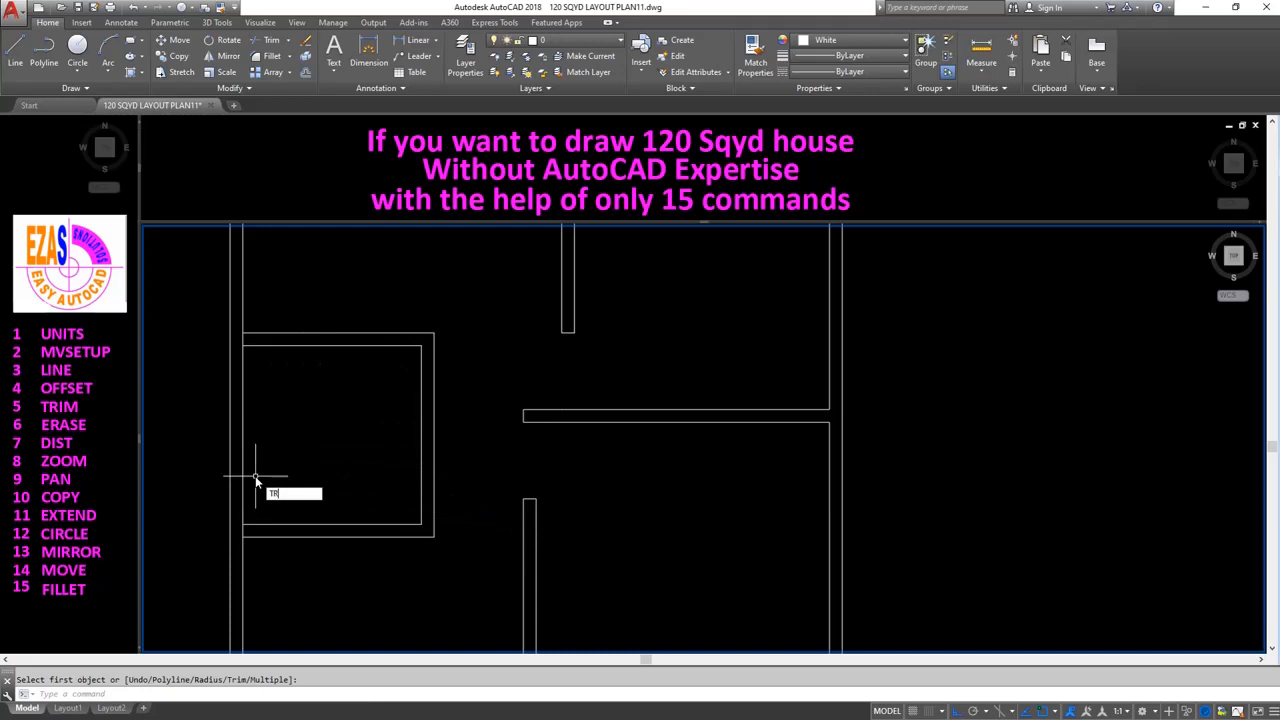
{"action": "key", "text": "Return"}
{"action": "left_click", "coordinate": [261, 338]}
{"action": "left_click", "coordinate": [260, 342]}
{"action": "left_click", "coordinate": [257, 428]}
{"action": "left_click", "coordinate": [266, 528]}
{"action": "key", "text": "Return"}
{"action": "left_click", "coordinate": [242, 533]}
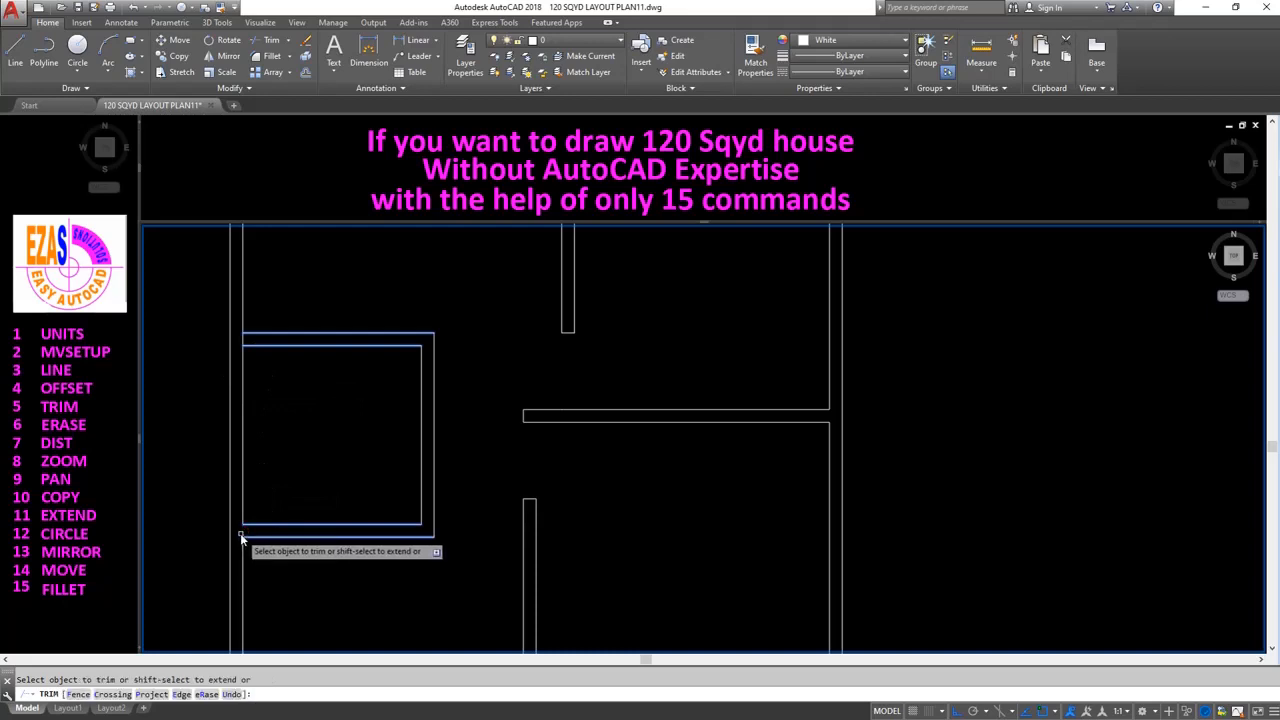
{"action": "left_click", "coordinate": [244, 340]}
{"action": "key", "text": "Return"}
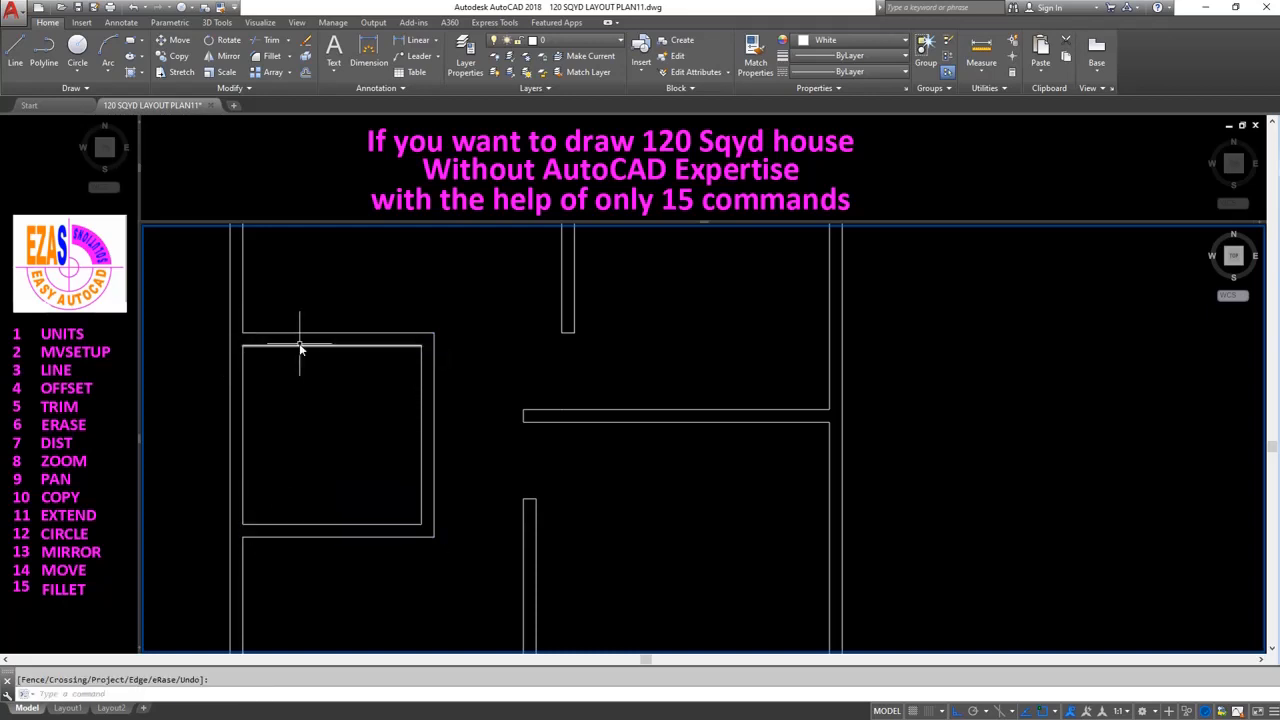
Offset the inner line of the kitchen's right wall 2' into the kitchen.
{"action": "scroll", "coordinate": [331, 363], "scroll_direction": "down", "scroll_amount": 5}
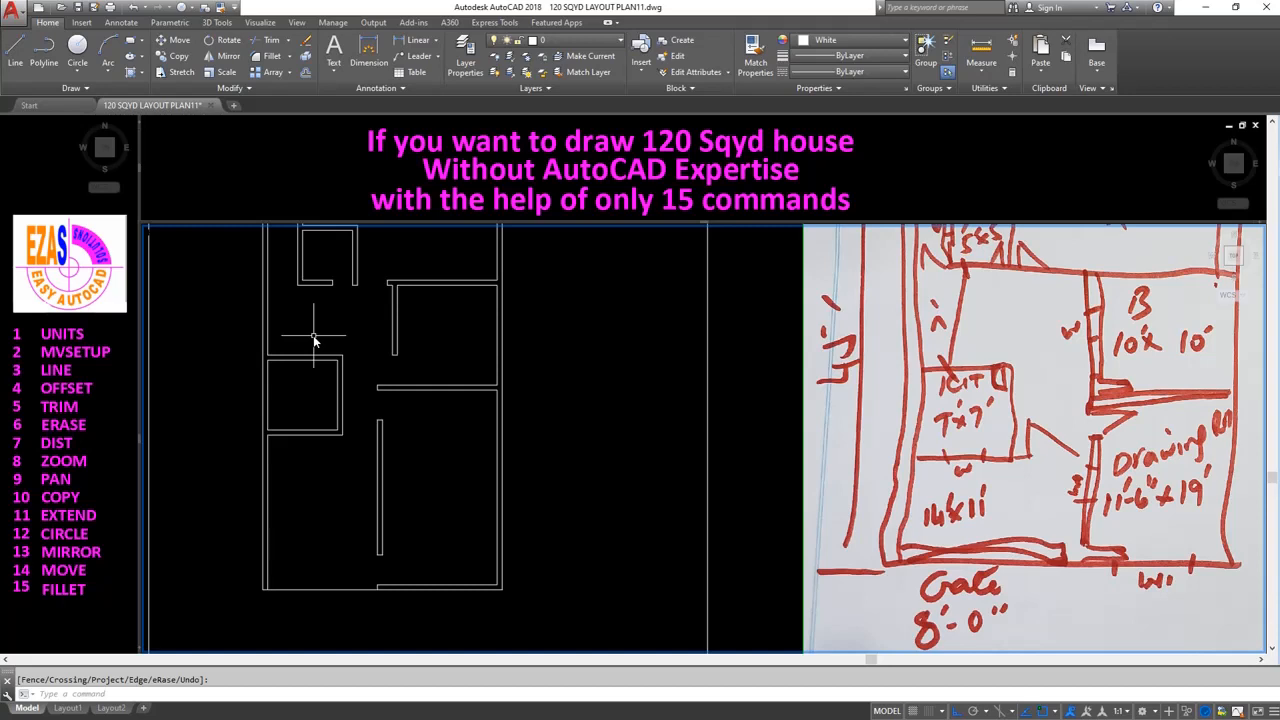
{"action": "key", "text": "Return"}
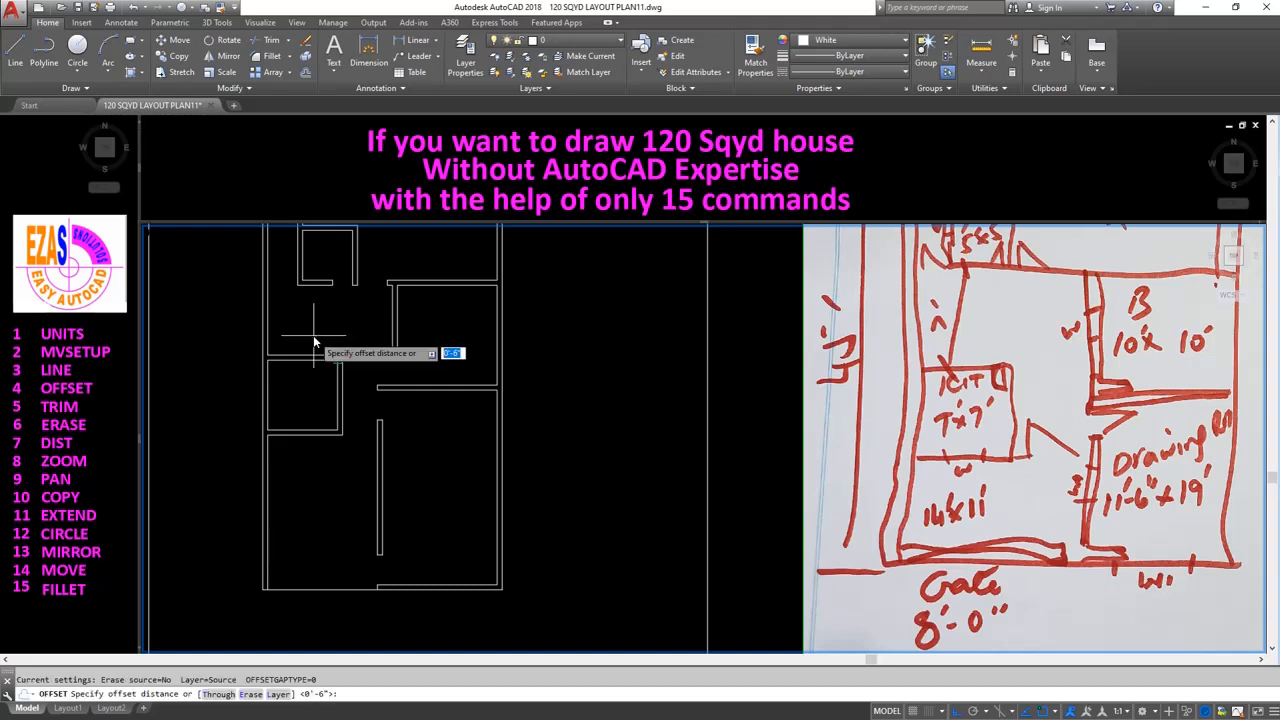
{"action": "type", "text": "2'"}
{"action": "key", "text": "Return"}
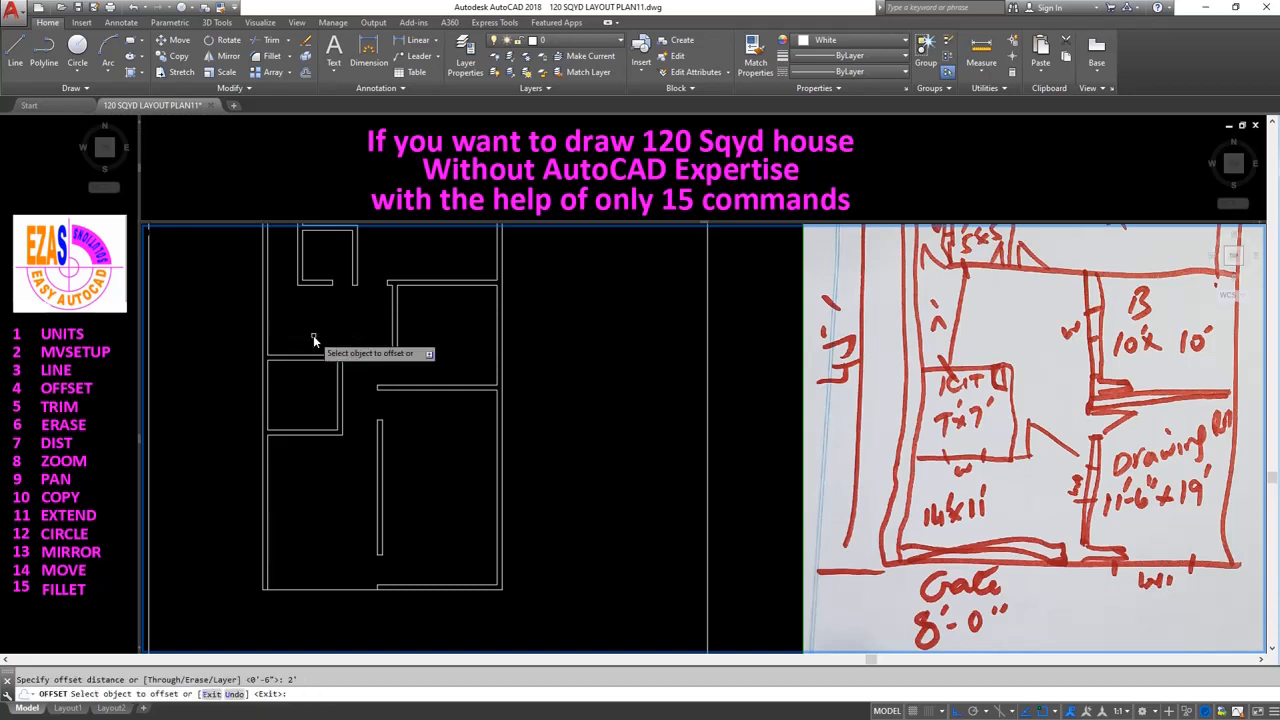
{"action": "left_click", "coordinate": [333, 367]}
{"action": "left_click", "coordinate": [318, 372]}
{"action": "scroll", "coordinate": [313, 370], "scroll_direction": "up", "scroll_amount": 4}
{"action": "key", "text": "Return"}
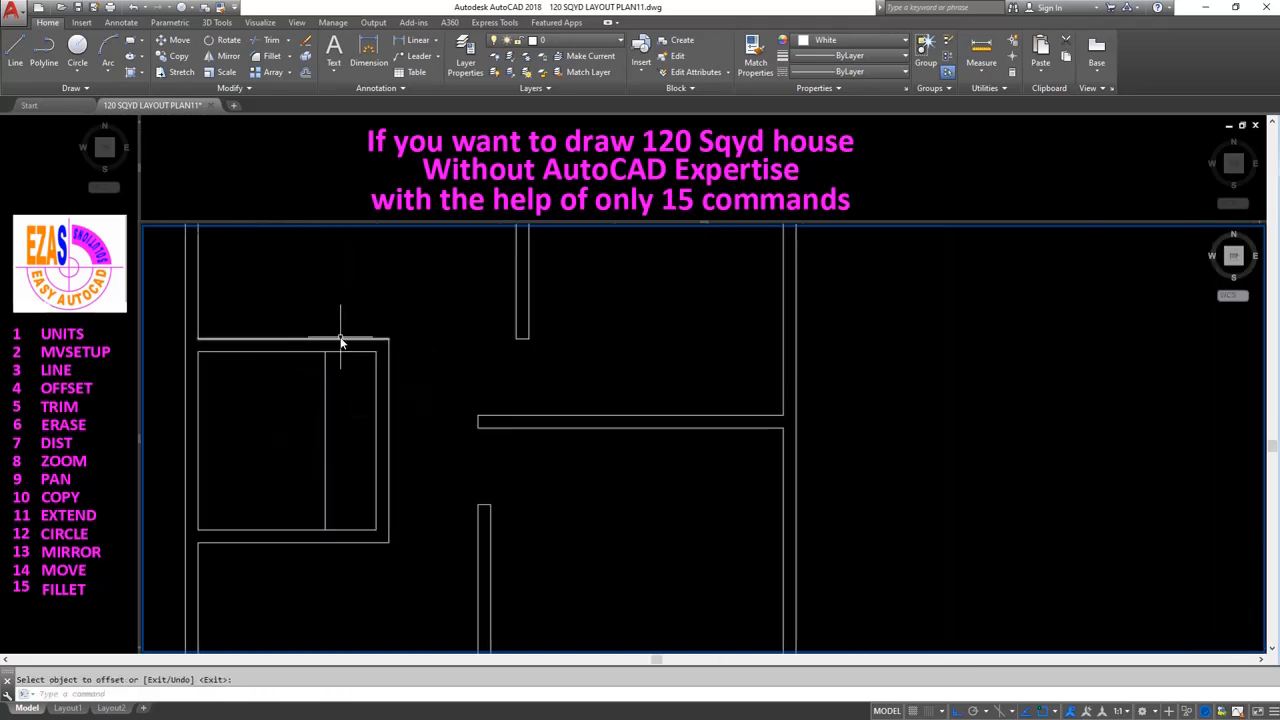
Extend the offset line and the right wall's inner line up to the outer line of the kitchen's upper wall.
{"action": "type", "text": "EXTEND"}
{"action": "key", "text": "Return"}
{"action": "left_click", "coordinate": [340, 340]}
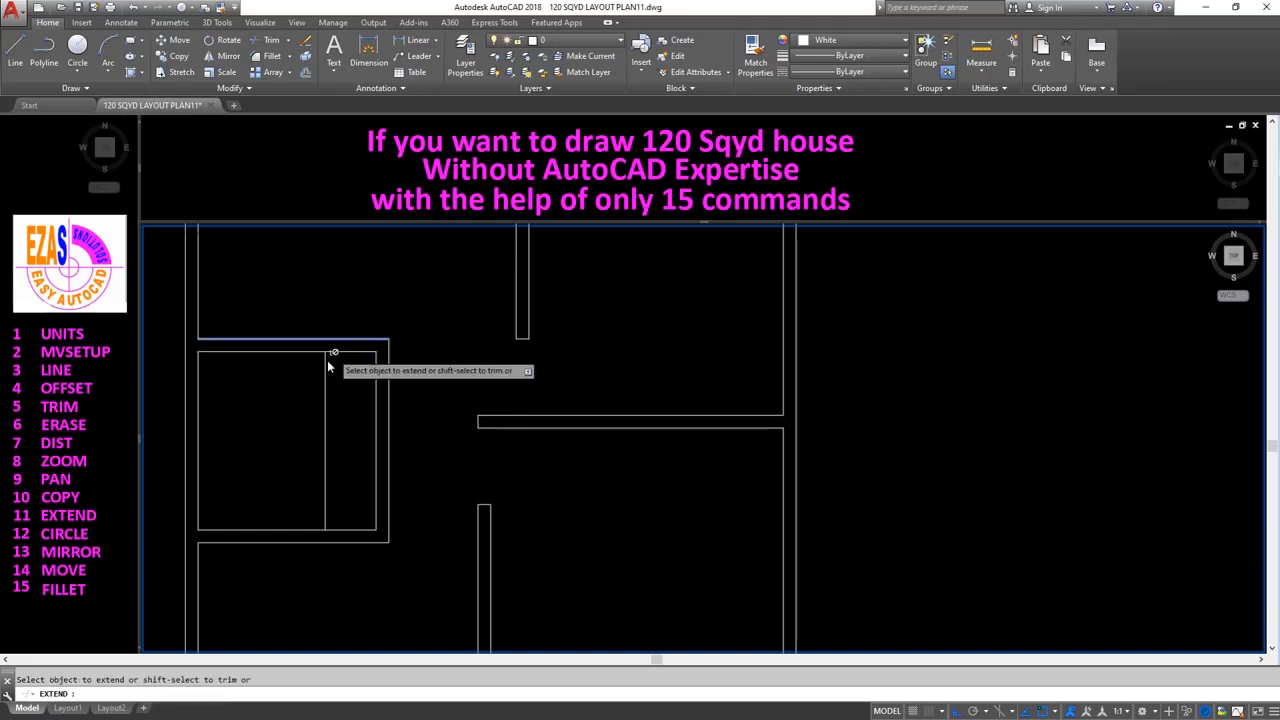
{"action": "key", "text": "Return"}
Trim both lines of the kitchen's upper wall between the offset line and the right wall's inner line to open the doorway.
{"action": "type", "text": "TR"}
{"action": "key", "text": "Return"}
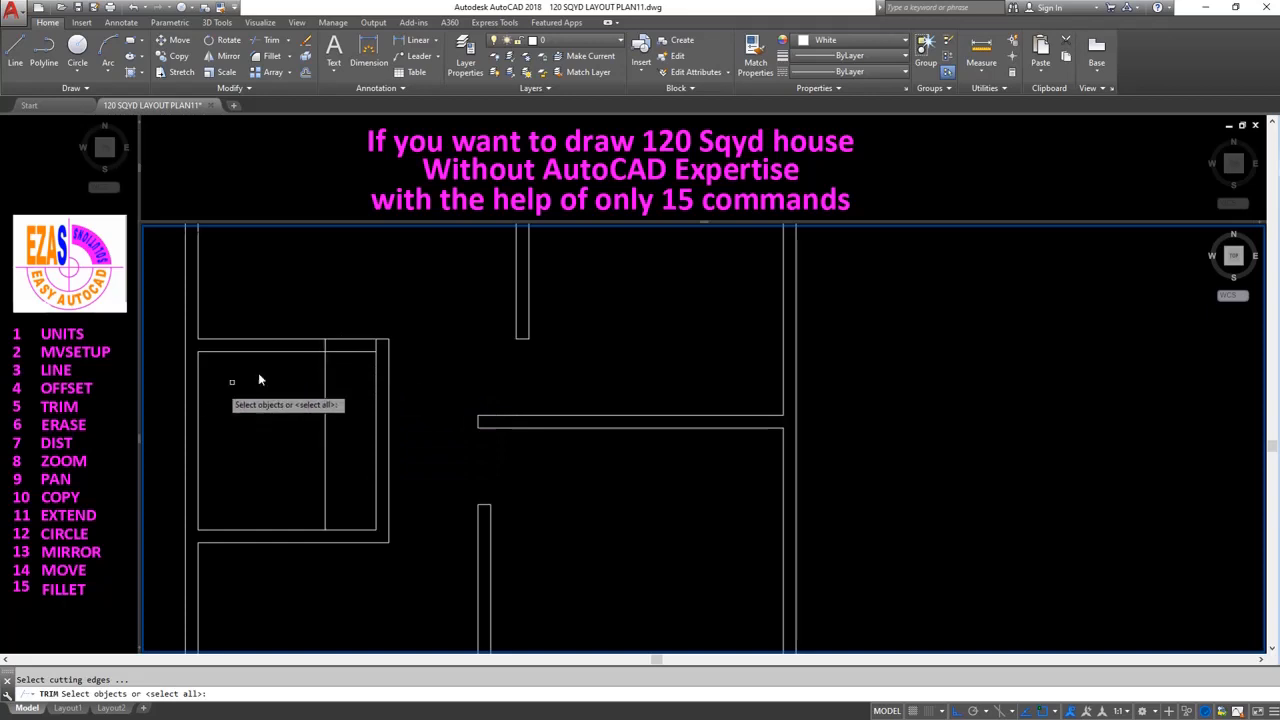
{"action": "left_click", "coordinate": [70, 410]}
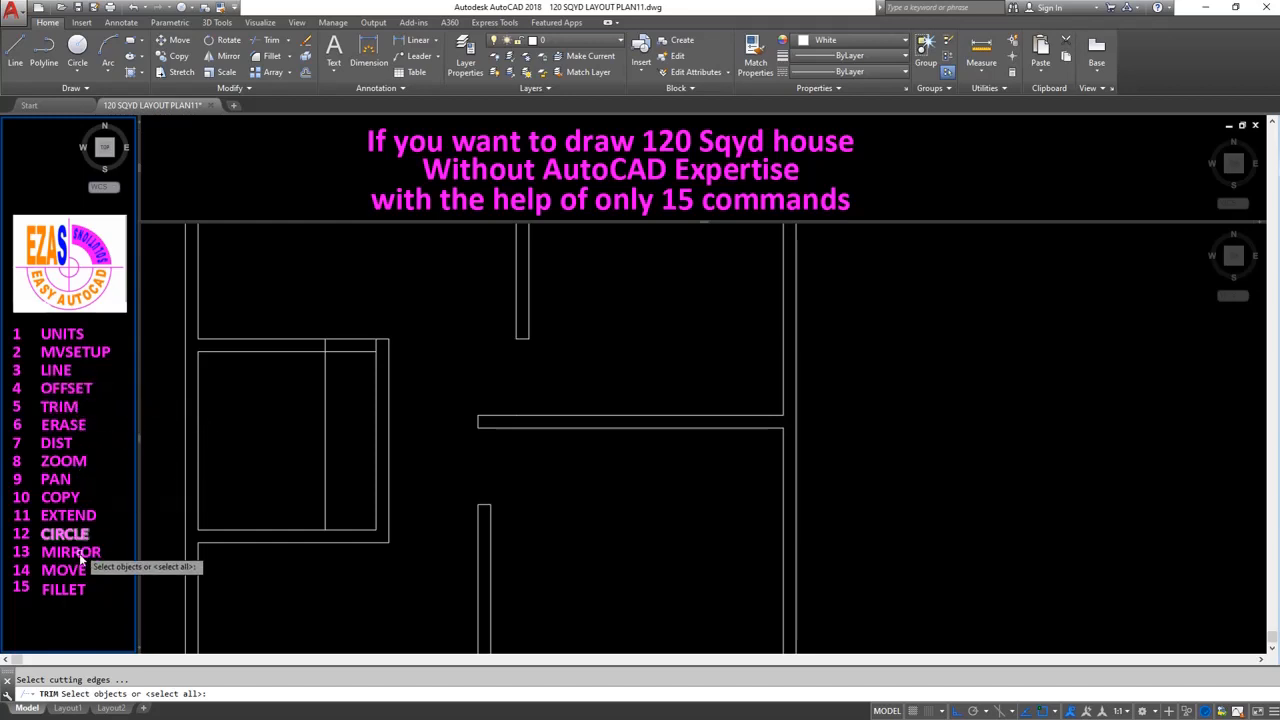
{"action": "left_click", "coordinate": [372, 365]}
{"action": "left_click", "coordinate": [376, 358]}
{"action": "left_click", "coordinate": [318, 364]}
{"action": "key", "text": "Return"}
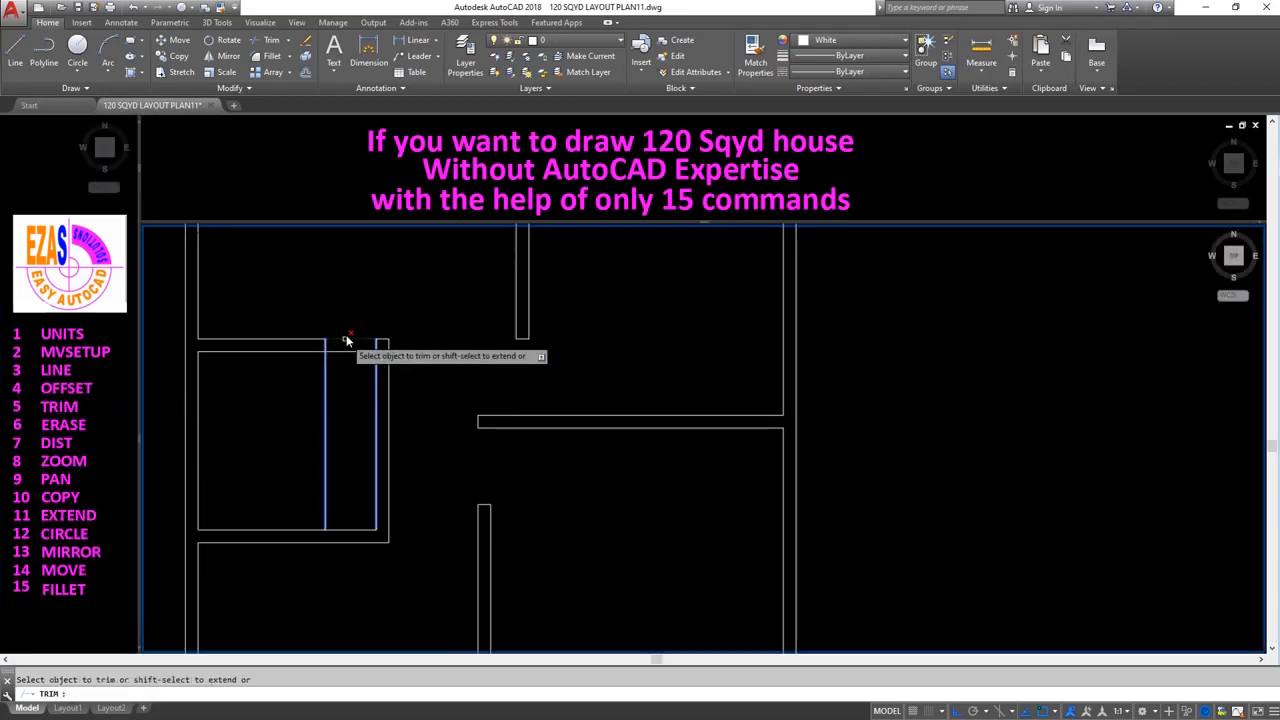
{"action": "left_click", "coordinate": [348, 333]}
{"action": "left_click", "coordinate": [325, 378]}
Fillet the offset line with the upper wall's inner line to close the wall end at the kitchen doorway.
{"action": "key", "text": "Return"}
{"action": "type", "text": "f"}
{"action": "key", "text": "Return"}
{"action": "left_click", "coordinate": [325, 346]}
{"action": "left_click", "coordinate": [314, 351]}
{"action": "scroll", "coordinate": [300, 420], "scroll_direction": "down", "scroll_amount": 4}
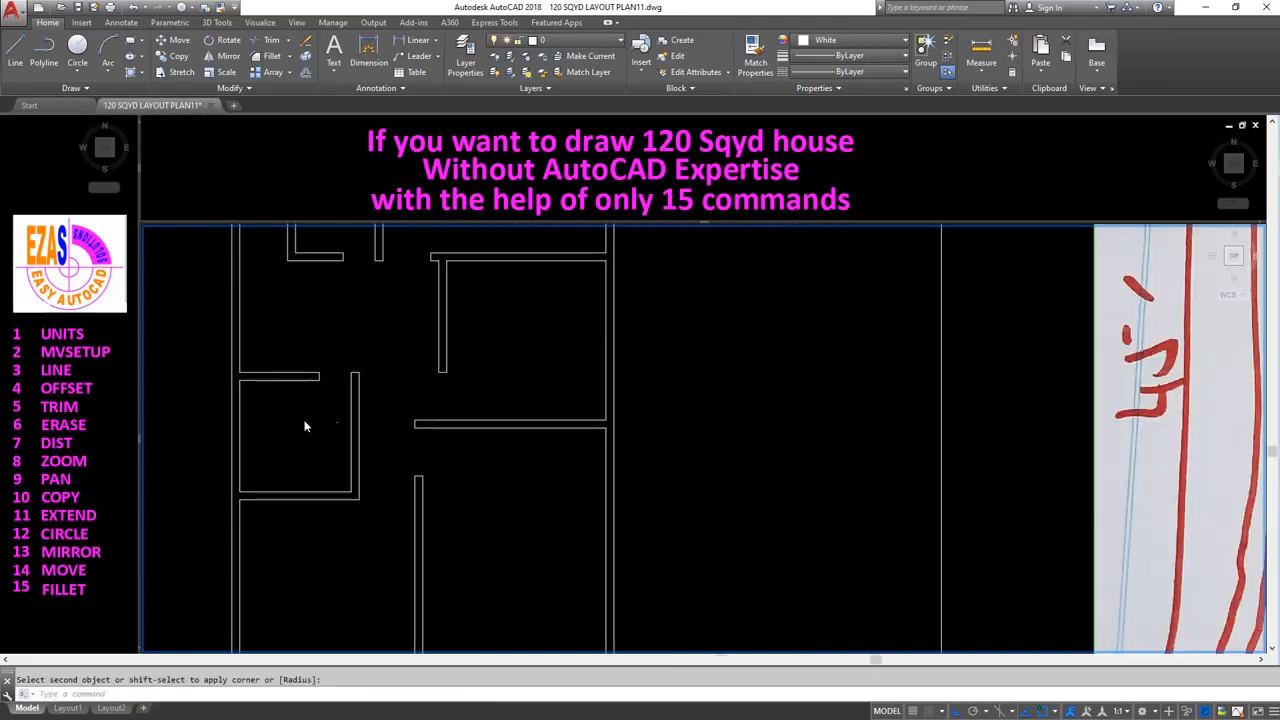
Measure the kitchen's inside height along its left wall and its inside width along its lower wall.
{"action": "middle_click_drag", "start_coordinate": [508, 499], "coordinate": [486, 487]}
{"action": "type", "text": "dist"}
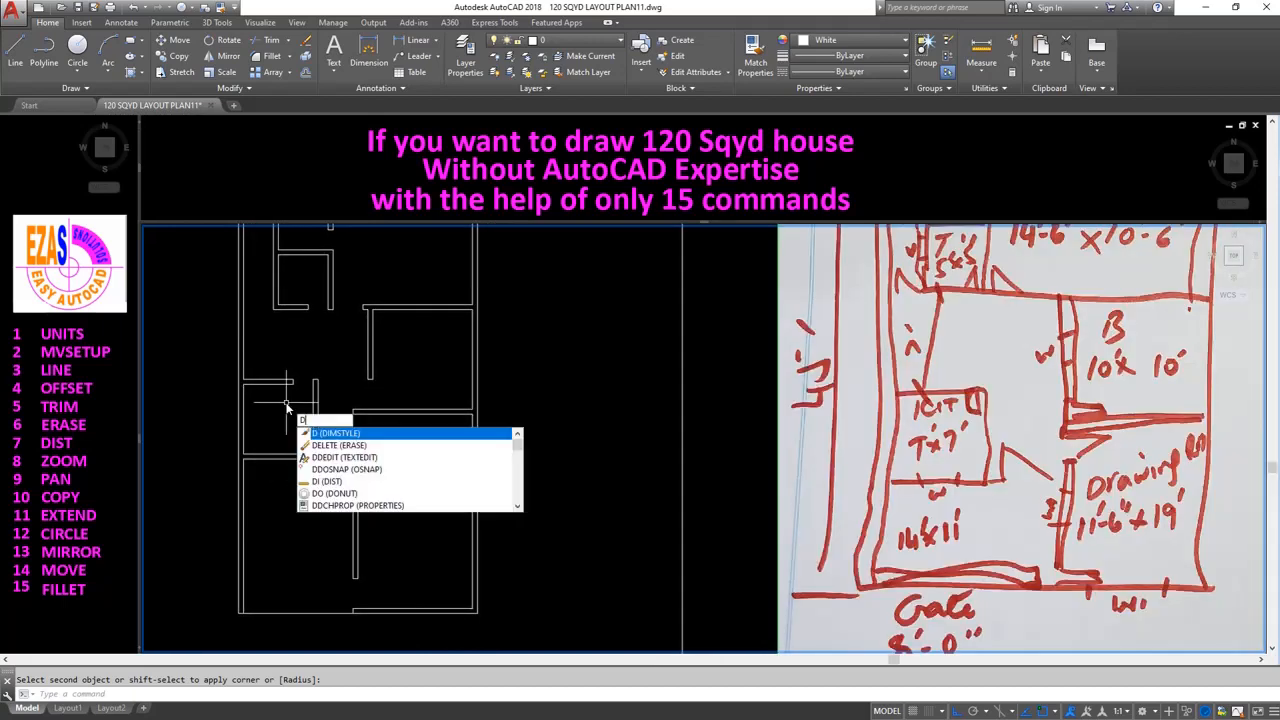
{"action": "key", "text": "Return"}
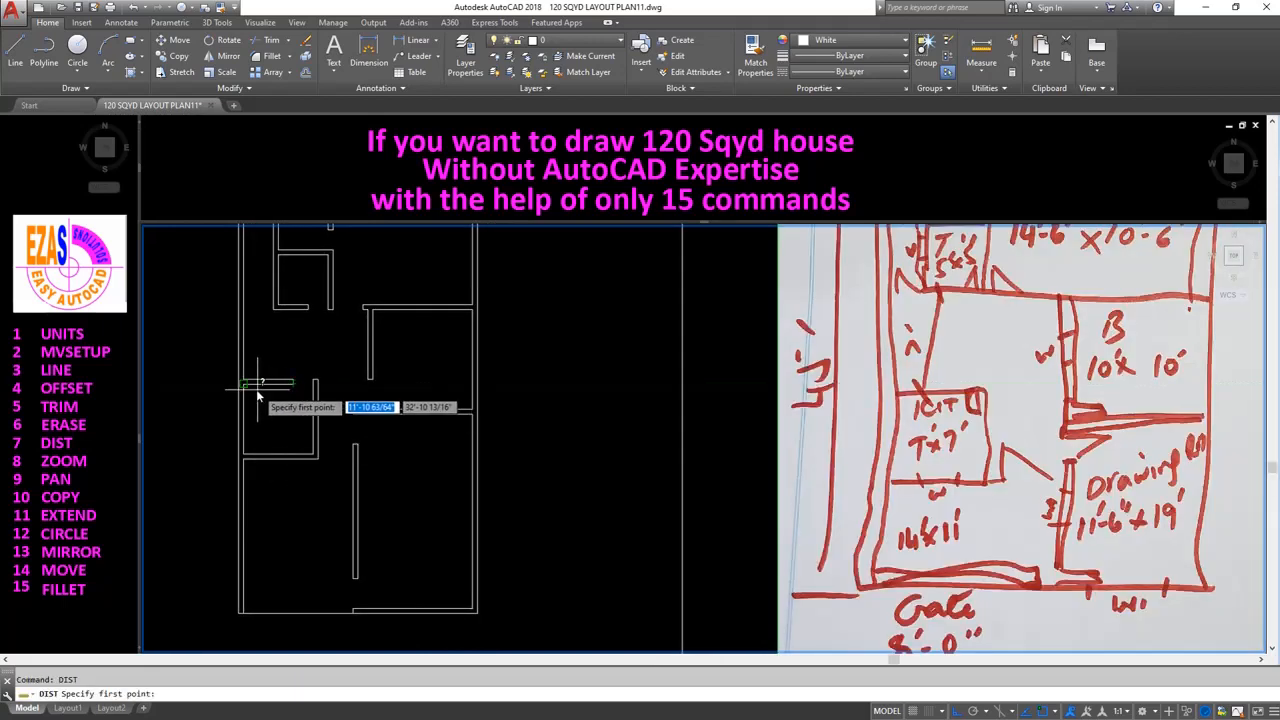
{"action": "left_click", "coordinate": [250, 385]}
{"action": "left_click", "coordinate": [244, 447]}
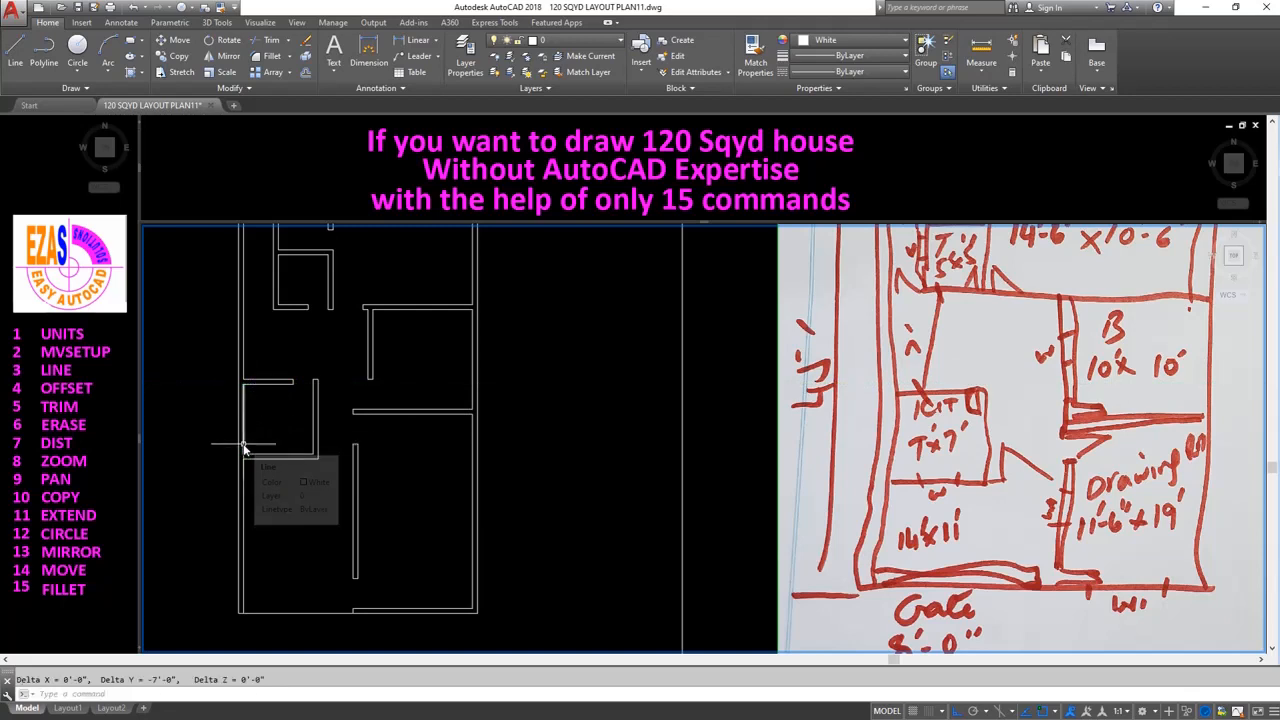
{"action": "key", "text": "Return"}
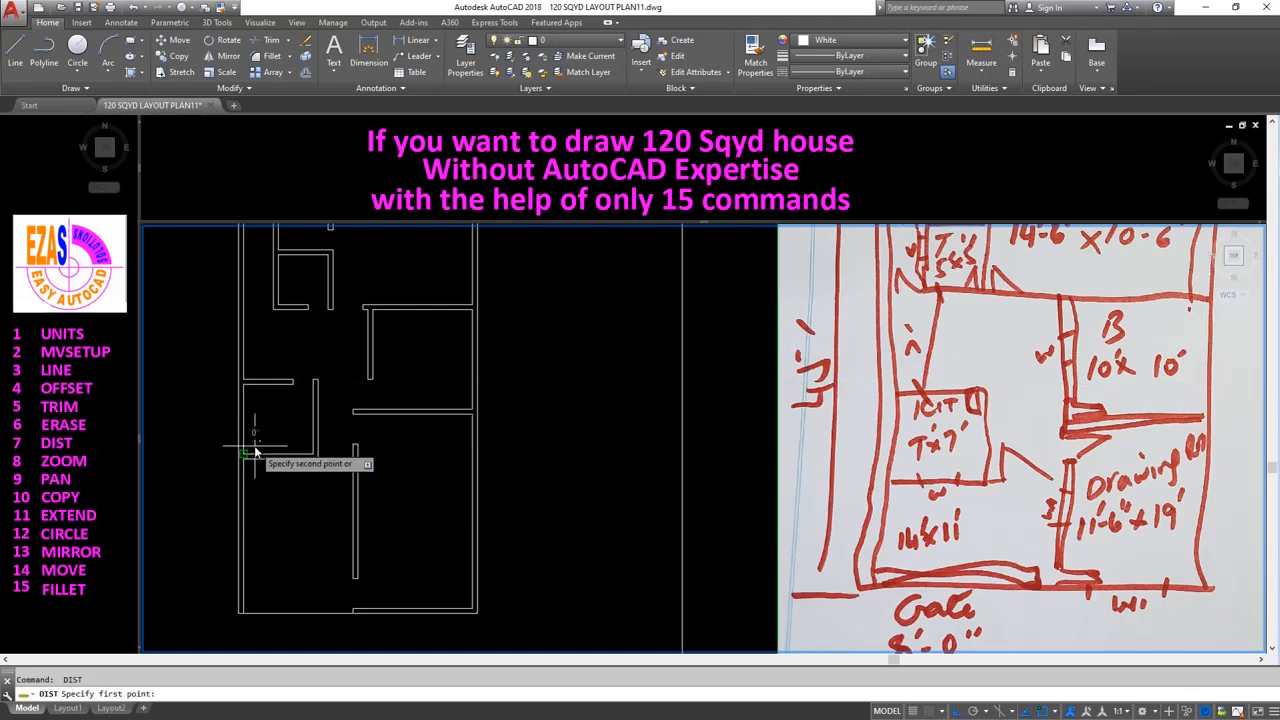
{"action": "left_click", "coordinate": [246, 452]}
{"action": "left_click", "coordinate": [283, 457]}
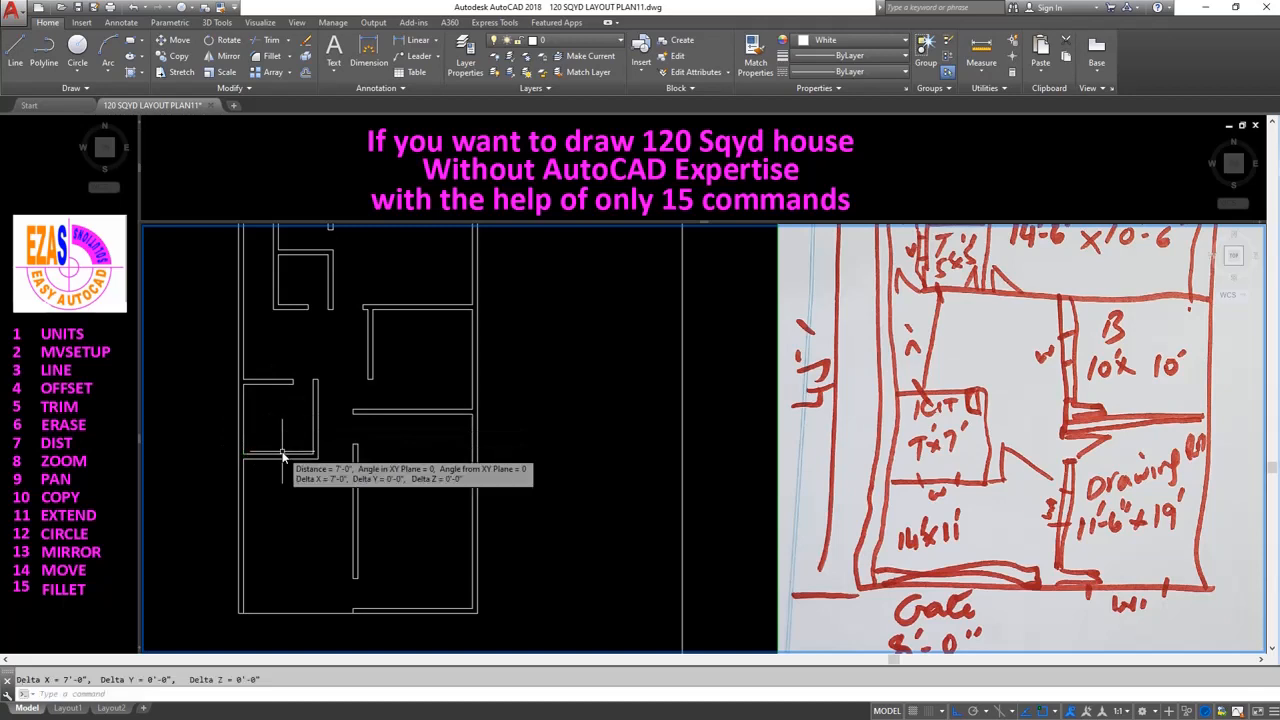
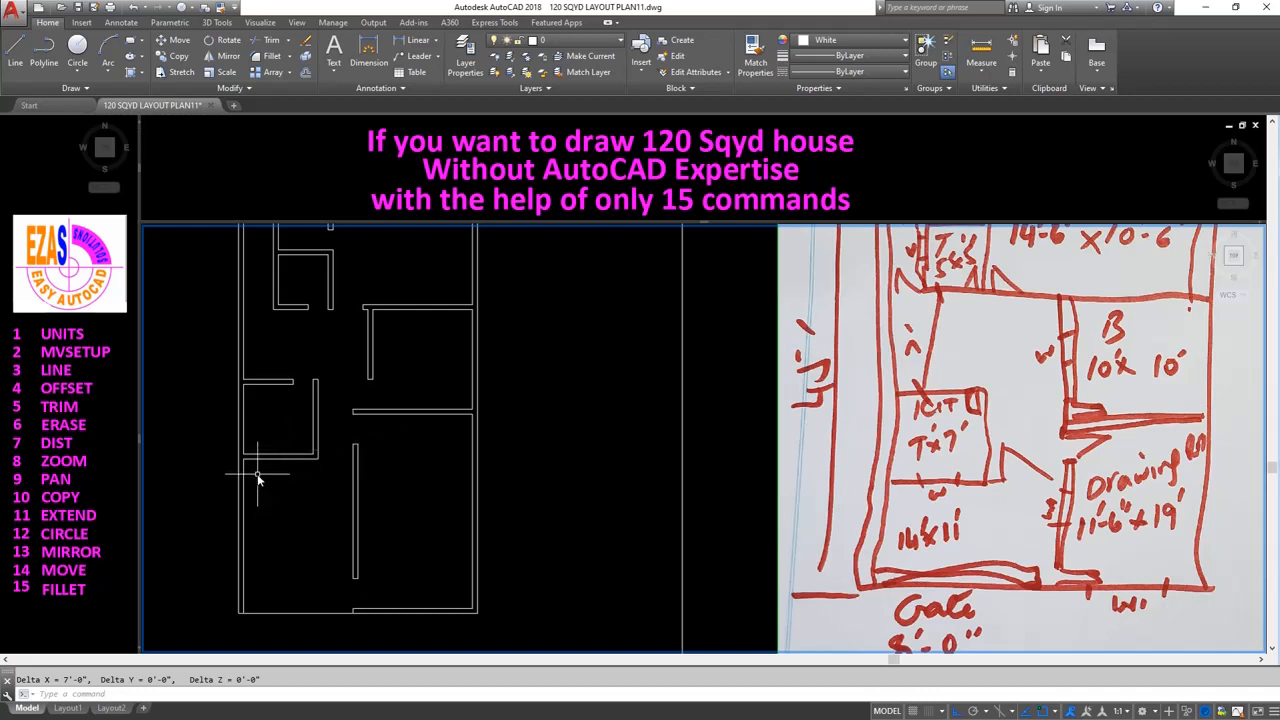
Measure the area below the kitchen, from the kitchen wall to the front line and from the left boundary to the drawing room wall.
{"action": "key", "text": "Return"}
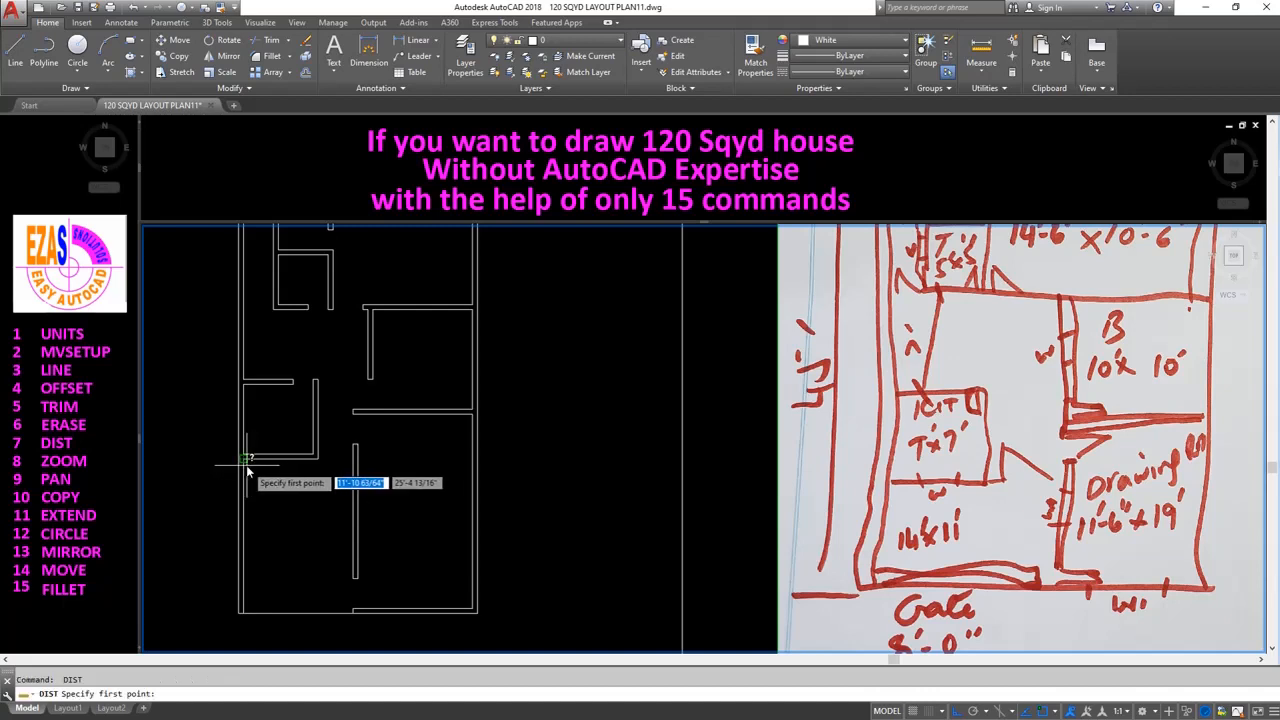
{"action": "left_click", "coordinate": [248, 460]}
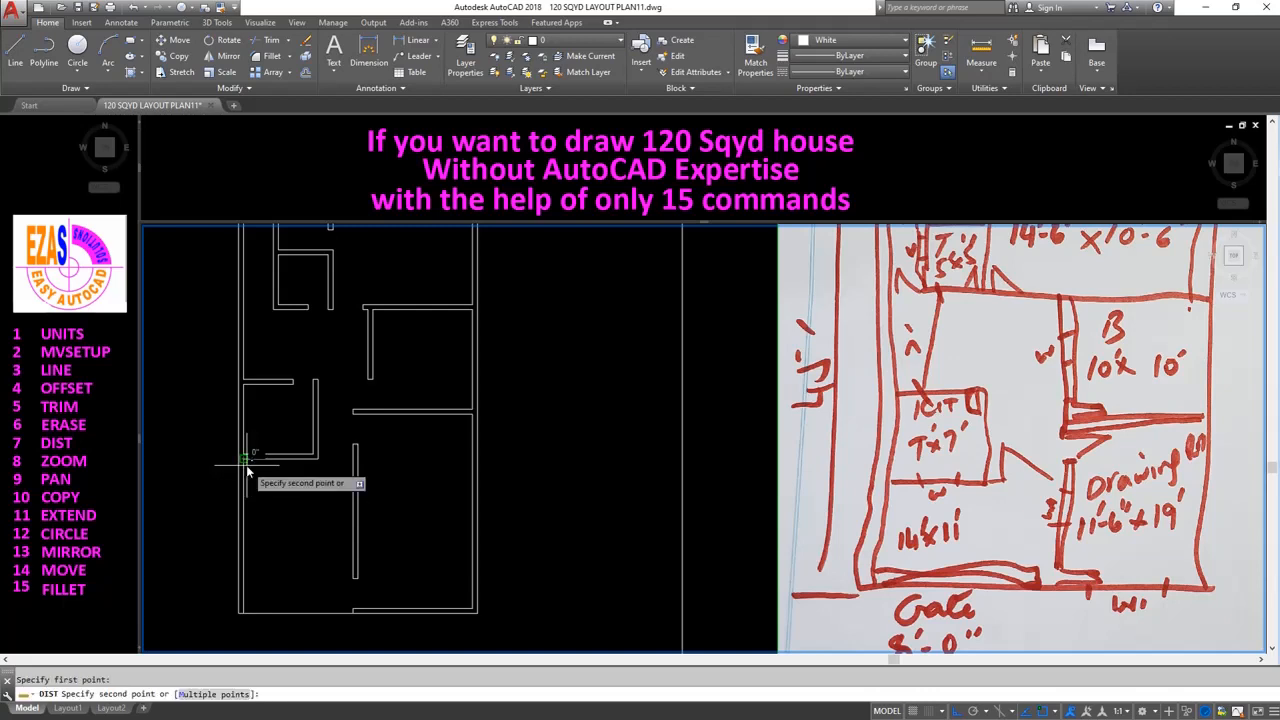
{"action": "left_click", "coordinate": [258, 576]}
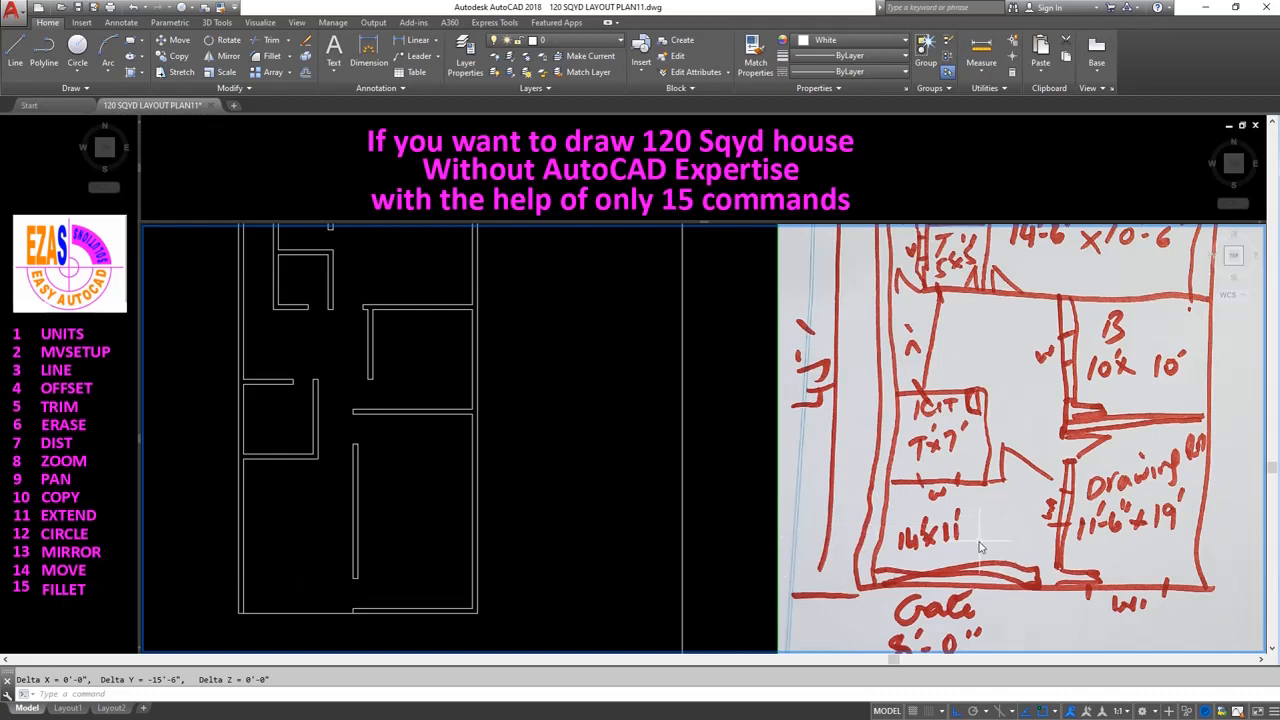
{"action": "key", "text": "Return"}
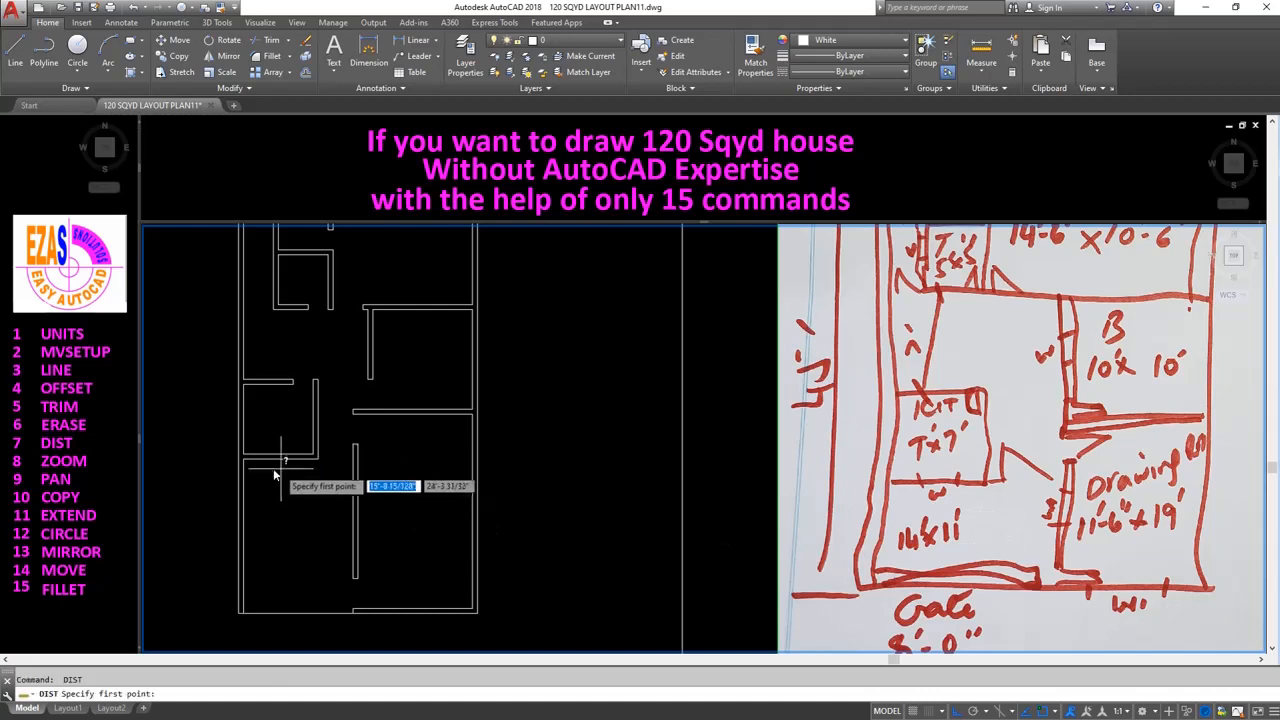
{"action": "left_click", "coordinate": [270, 466]}
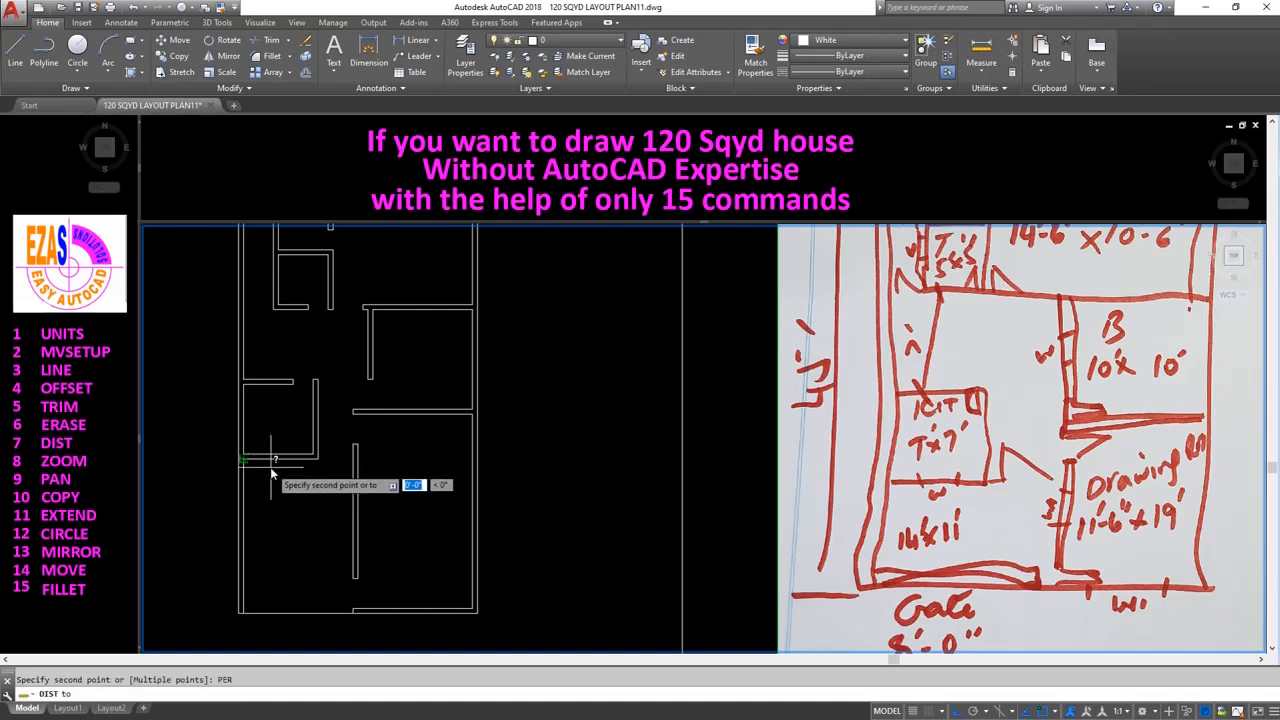
{"action": "left_click", "coordinate": [347, 492]}
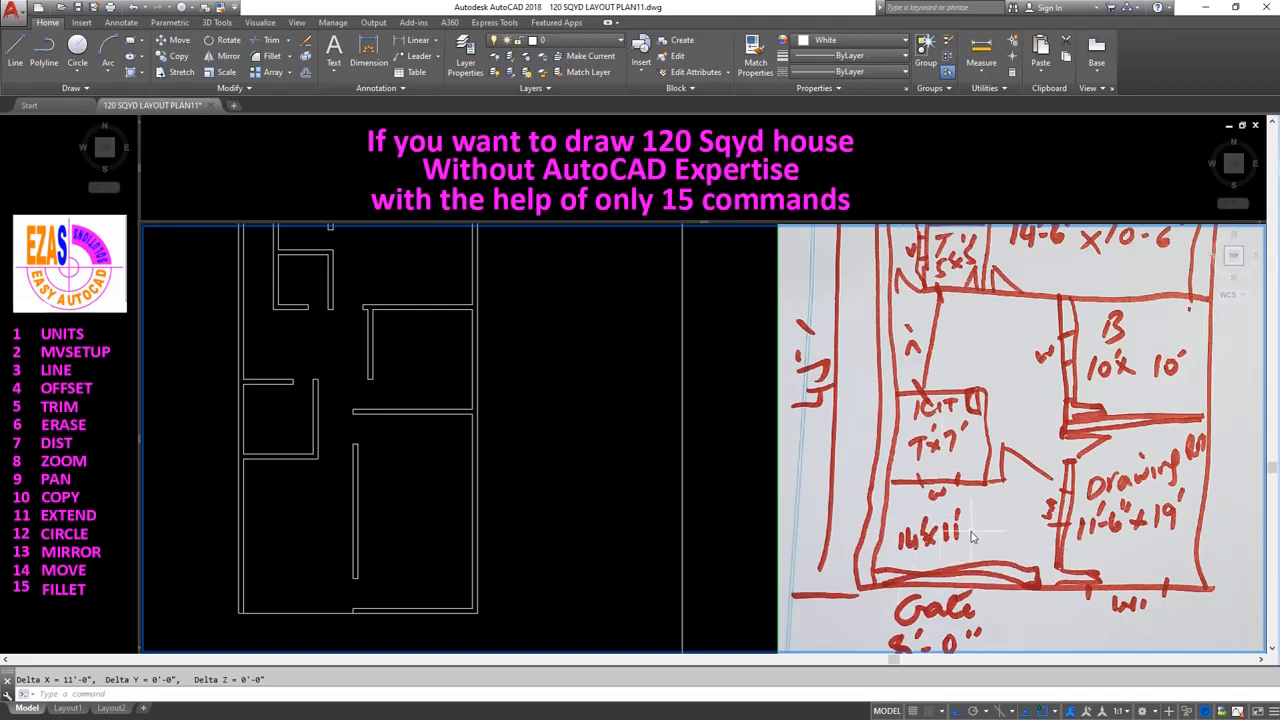
{"action": "left_click", "coordinate": [612, 508]}
{"action": "left_click", "coordinate": [609, 504]}
{"action": "middle_click_drag", "start_coordinate": [485, 471], "coordinate": [423, 507]}
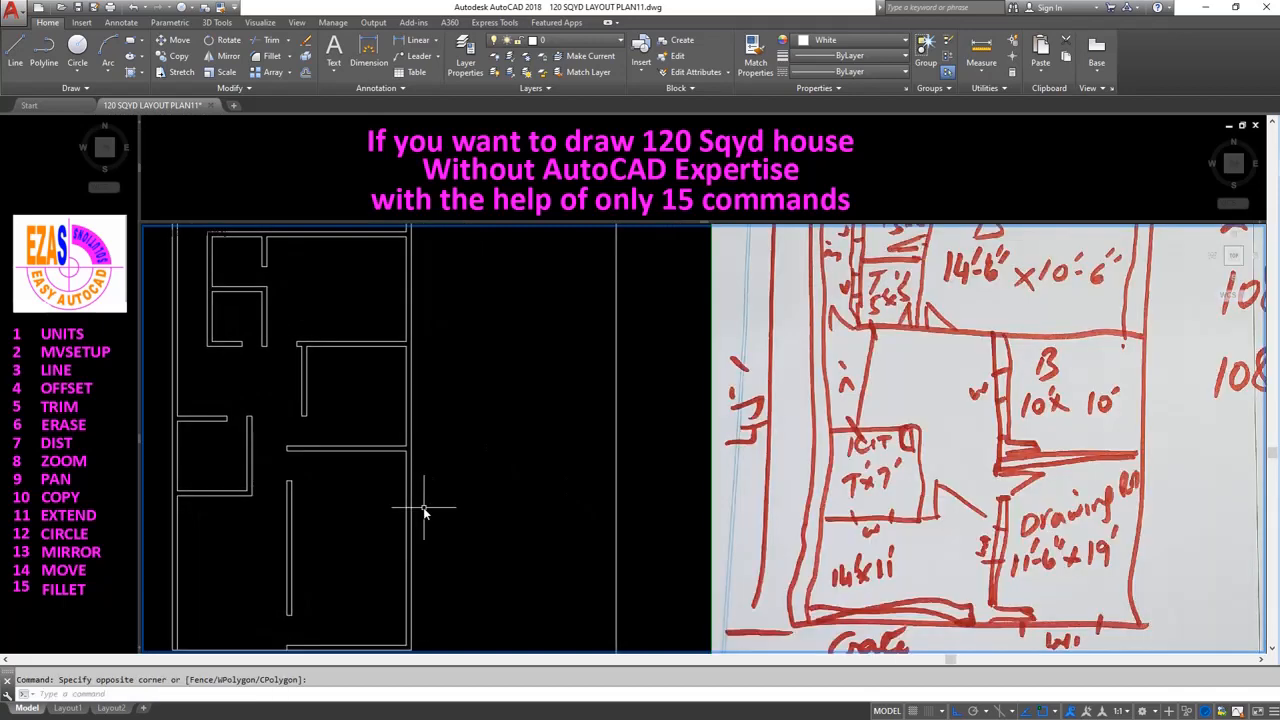
{"action": "scroll", "coordinate": [423, 507], "scroll_direction": "down", "scroll_amount": 2}
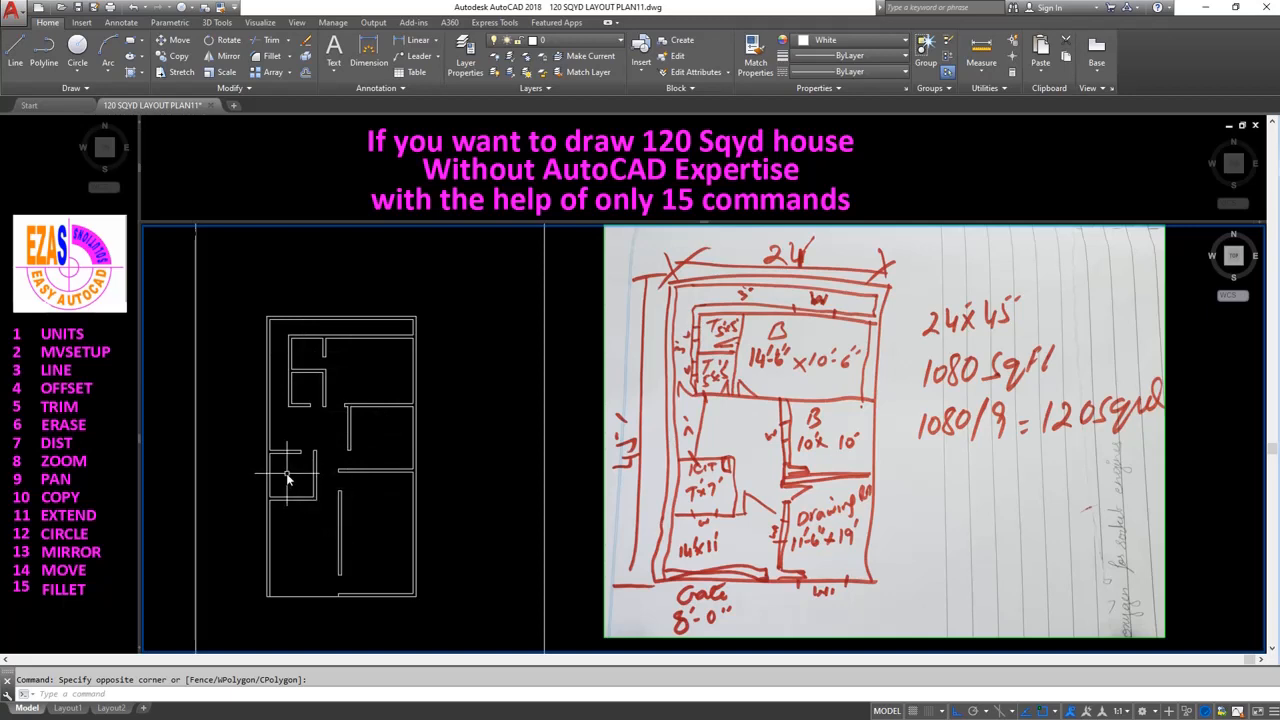
{"action": "left_click", "coordinate": [293, 418]}
{"action": "left_click", "coordinate": [297, 429]}
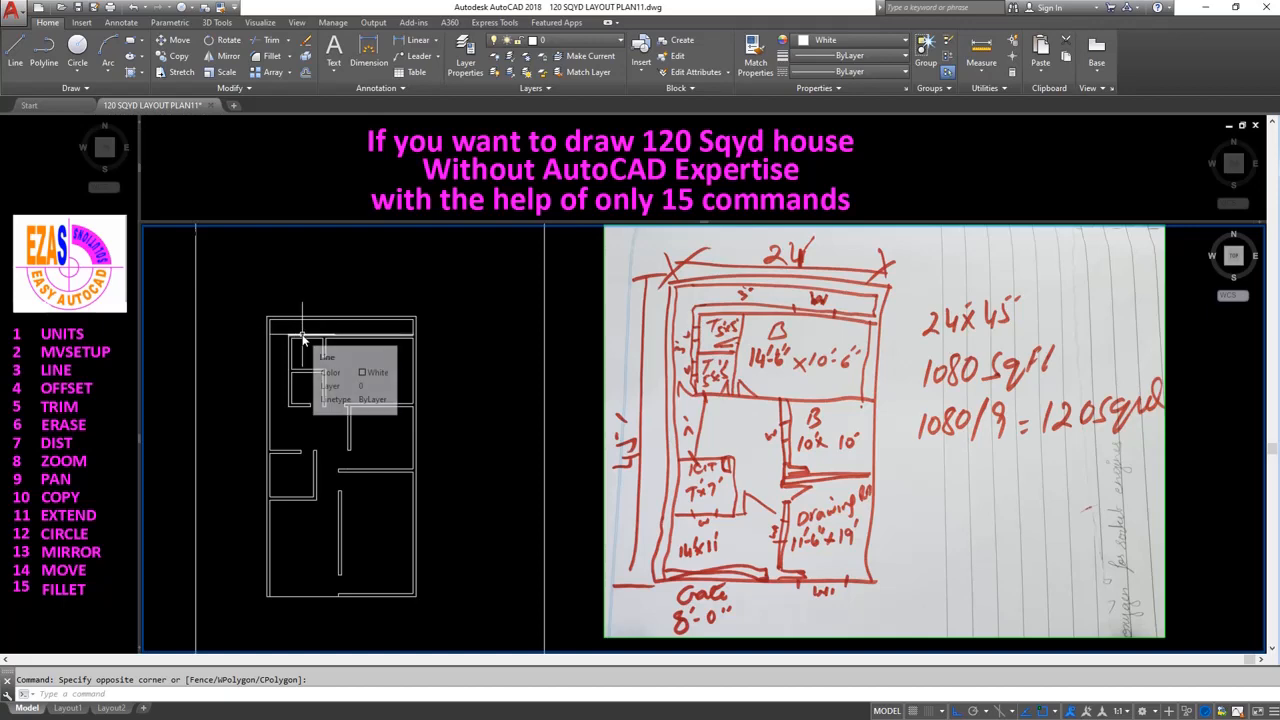
Draw a 6" vertical line across the upper bedroom's top wall, starting at the midpoint of the wall's inner line.
{"action": "scroll", "coordinate": [303, 338], "scroll_direction": "up", "scroll_amount": 4}
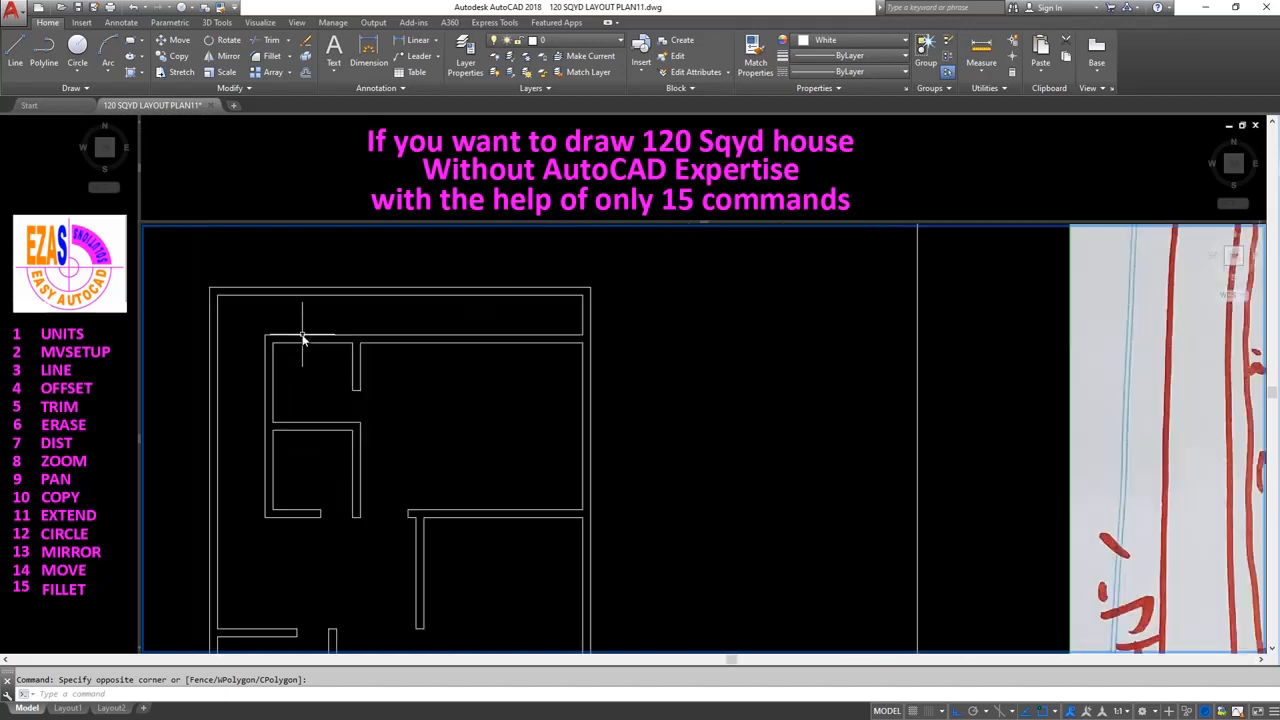
{"action": "scroll", "coordinate": [303, 338], "scroll_direction": "up", "scroll_amount": 2}
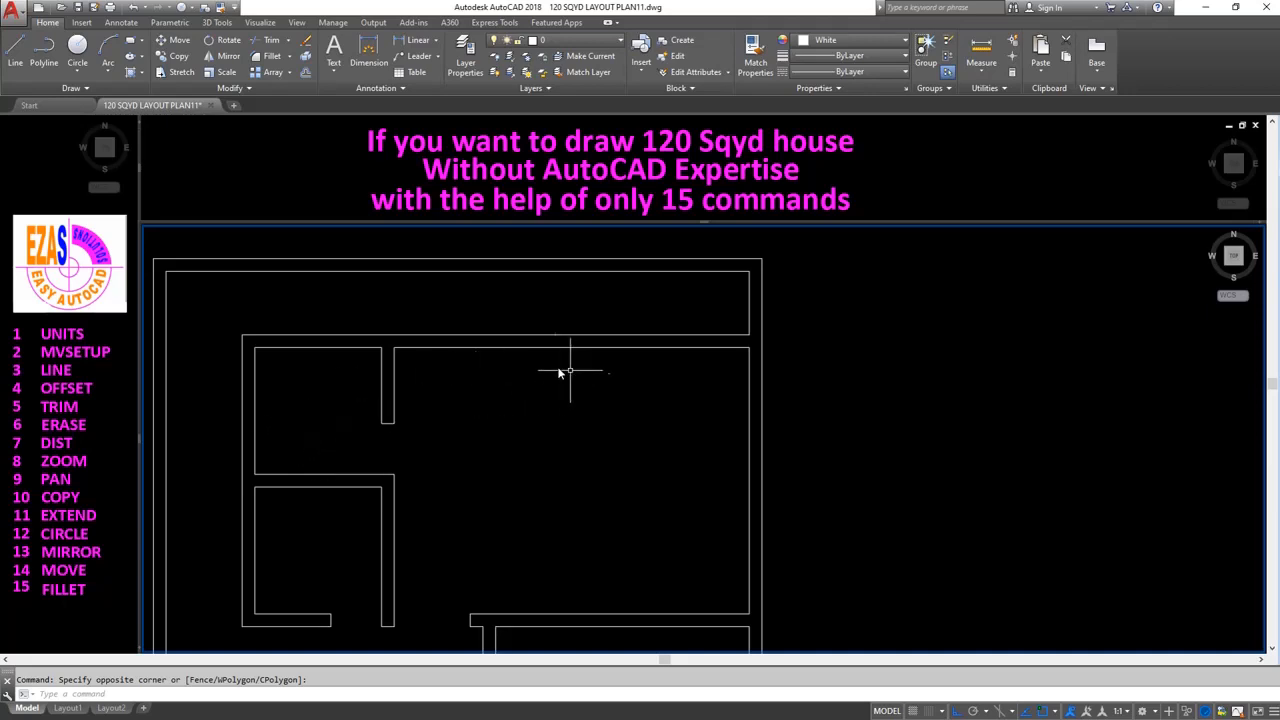
{"action": "type", "text": "LINE"}
{"action": "key", "text": "Return"}
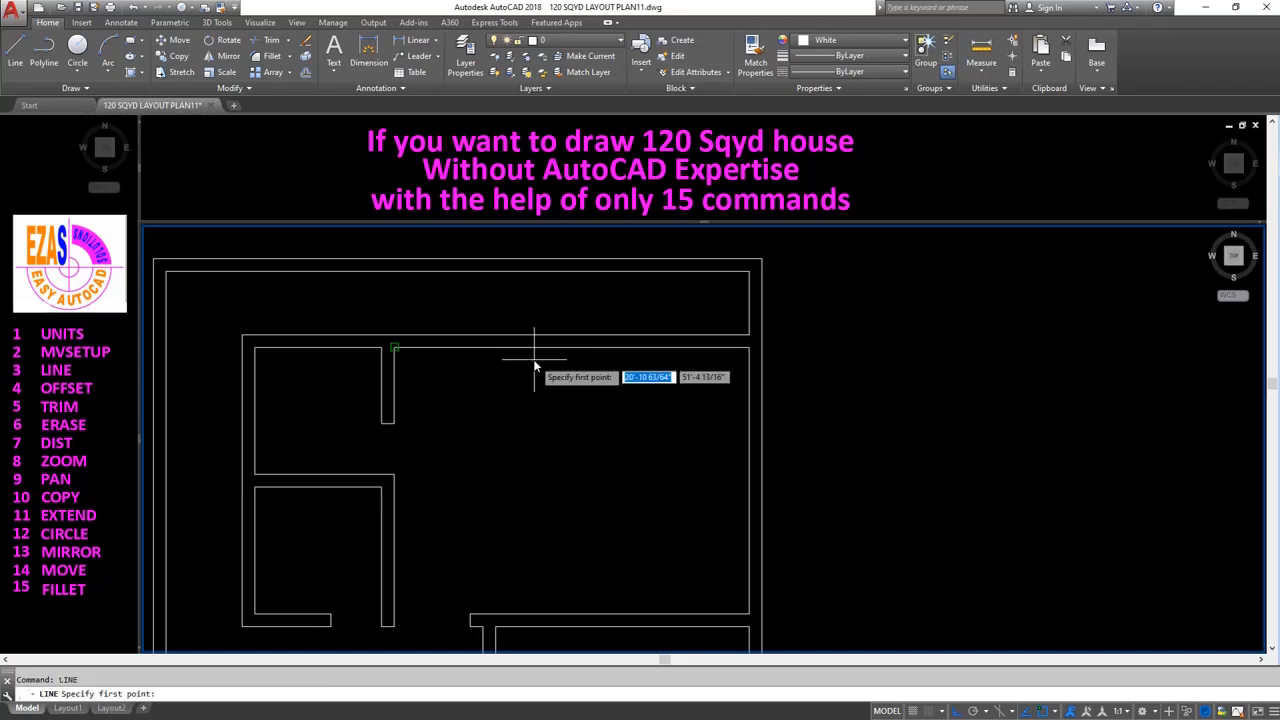
{"action": "type", "text": "MID"}
{"action": "key", "text": "Return"}
{"action": "left_click", "coordinate": [535, 368]}
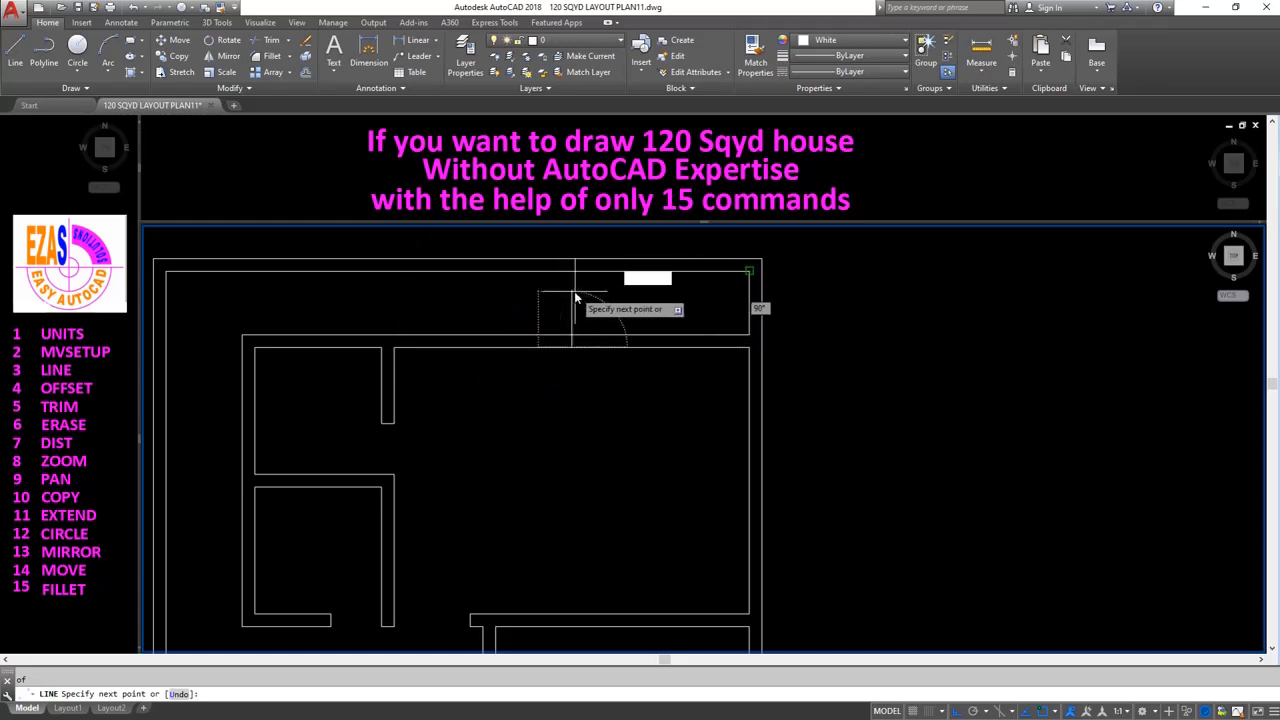
{"action": "type", "text": "6"}
{"action": "key", "text": "Return"}
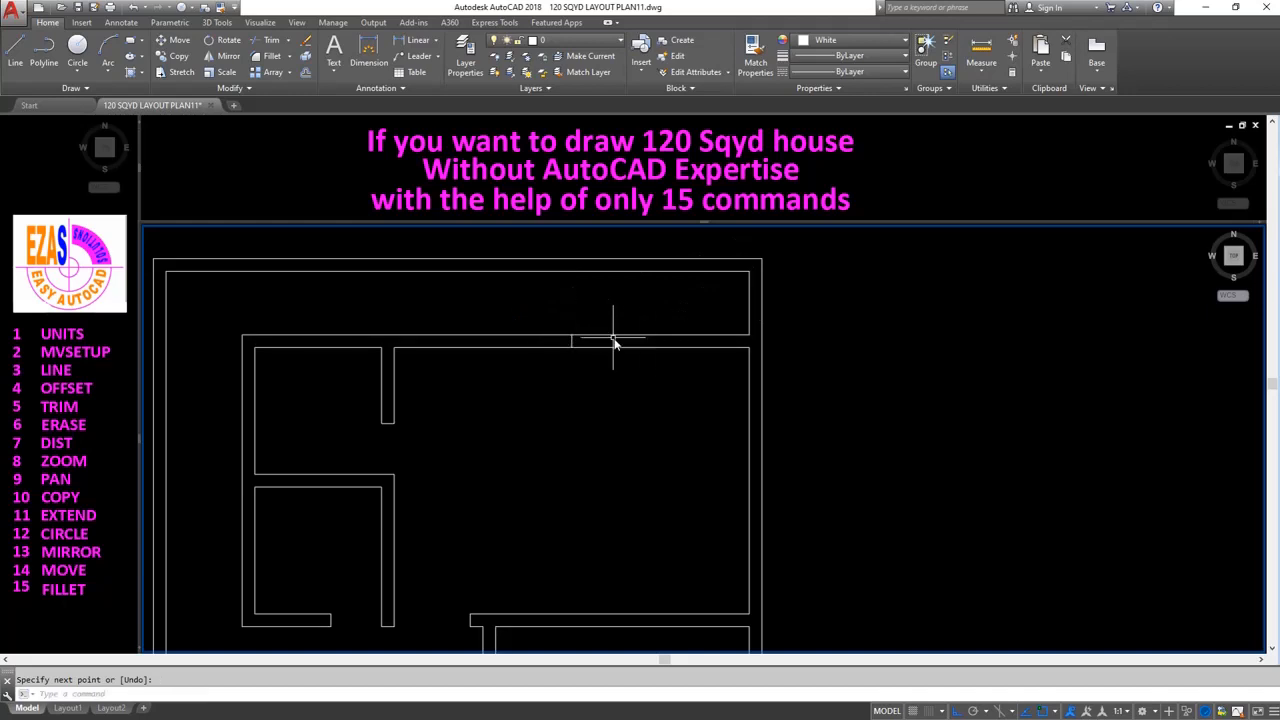
Copy the short line across the upper bedroom's top wall 2' to each side to mark the window jambs.
{"action": "type", "text": "c"}
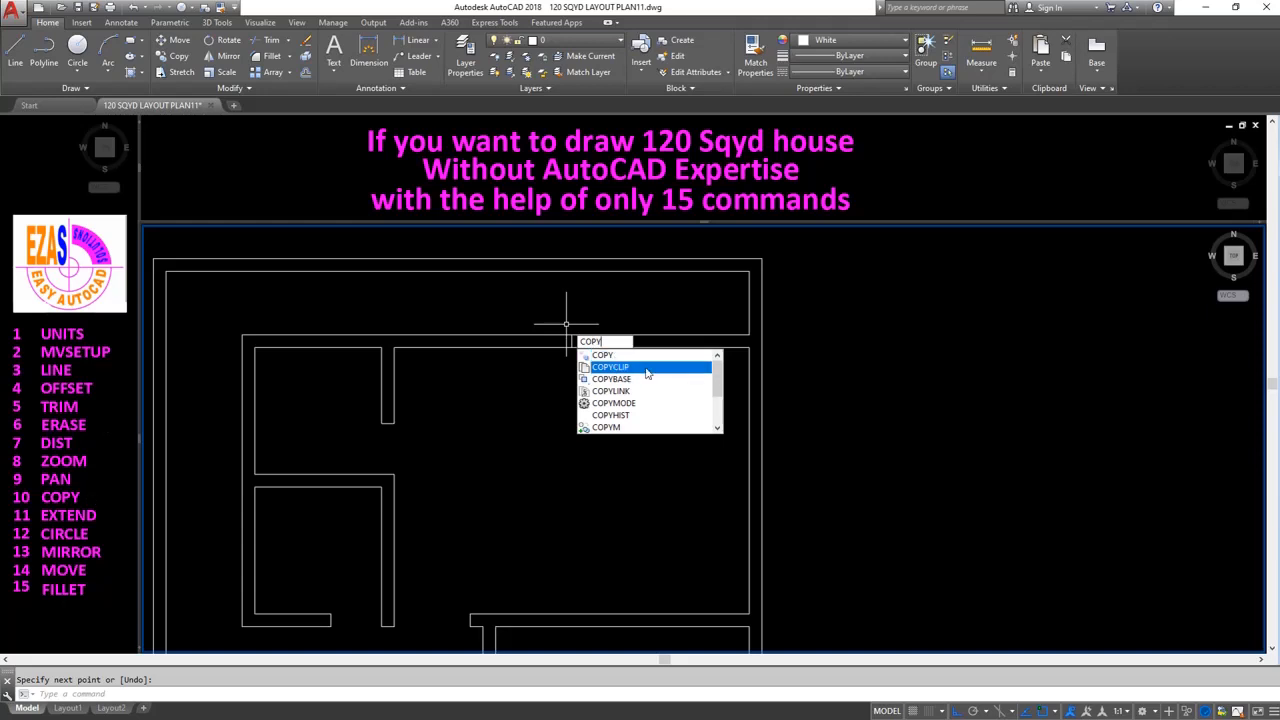
{"action": "key", "text": "Return"}
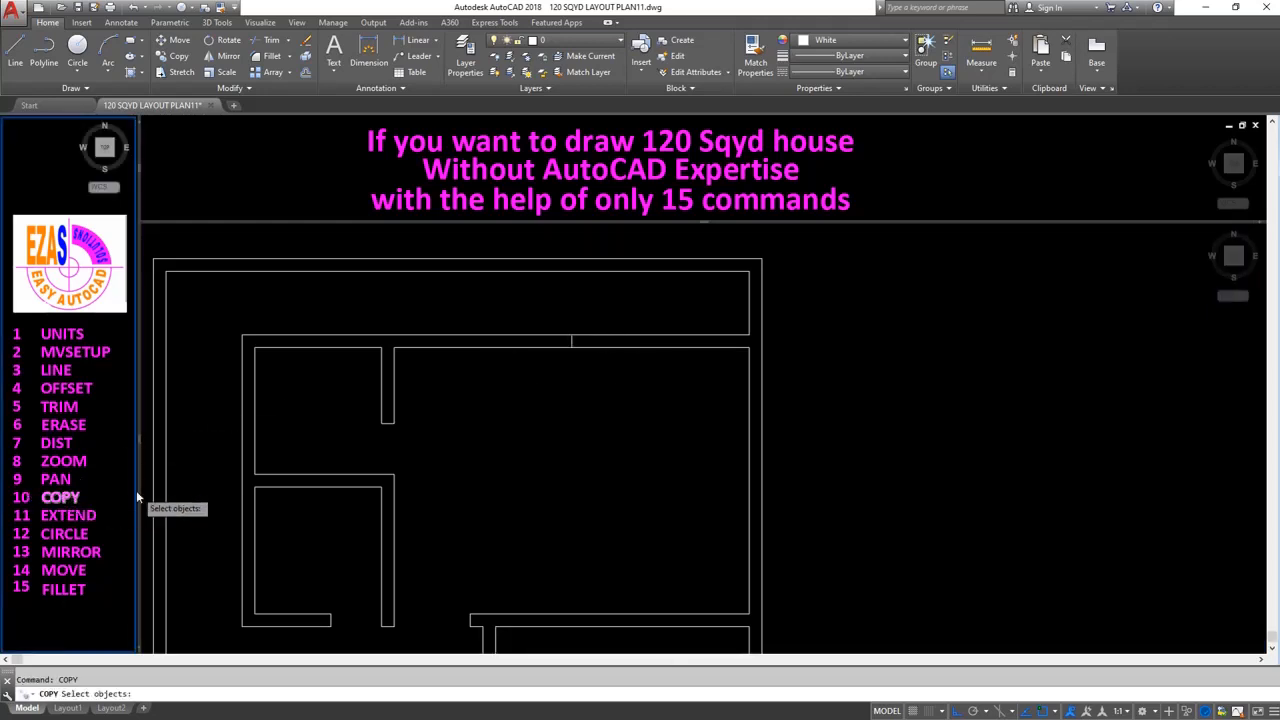
{"action": "left_click", "coordinate": [570, 342]}
{"action": "key", "text": "Return"}
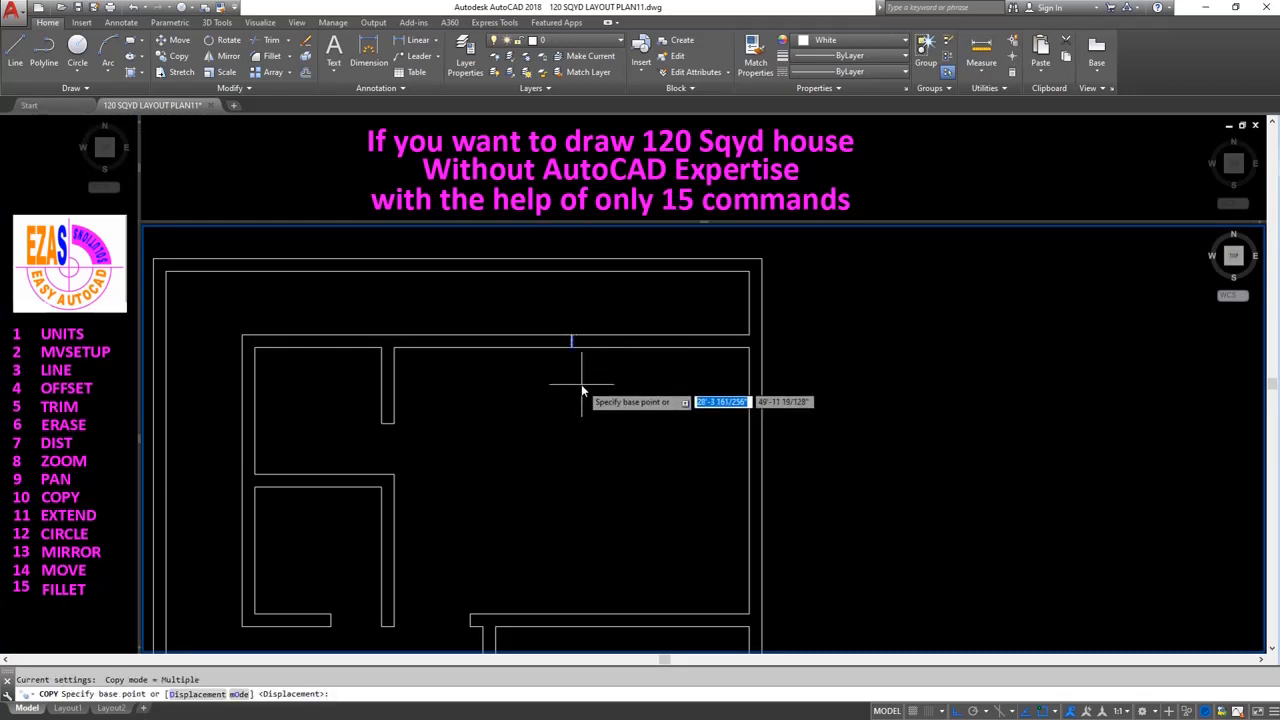
{"action": "left_click", "coordinate": [581, 384]}
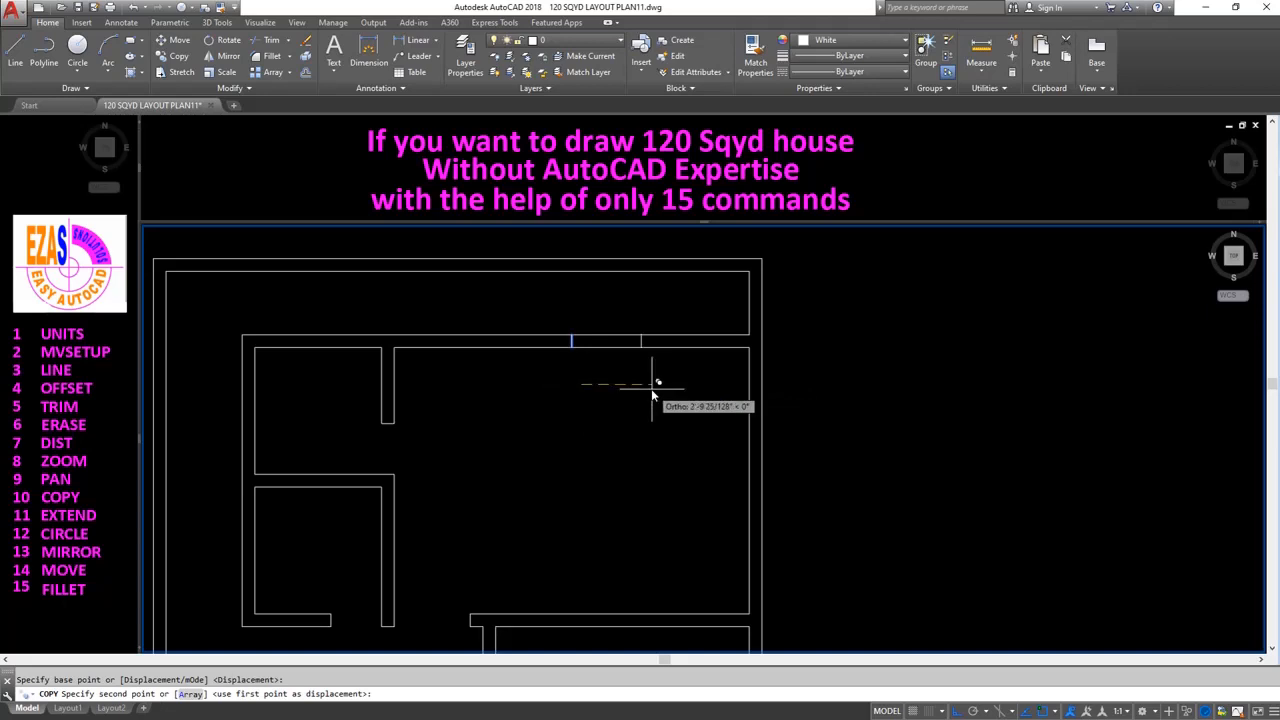
{"action": "type", "text": "2'"}
{"action": "key", "text": "Return"}
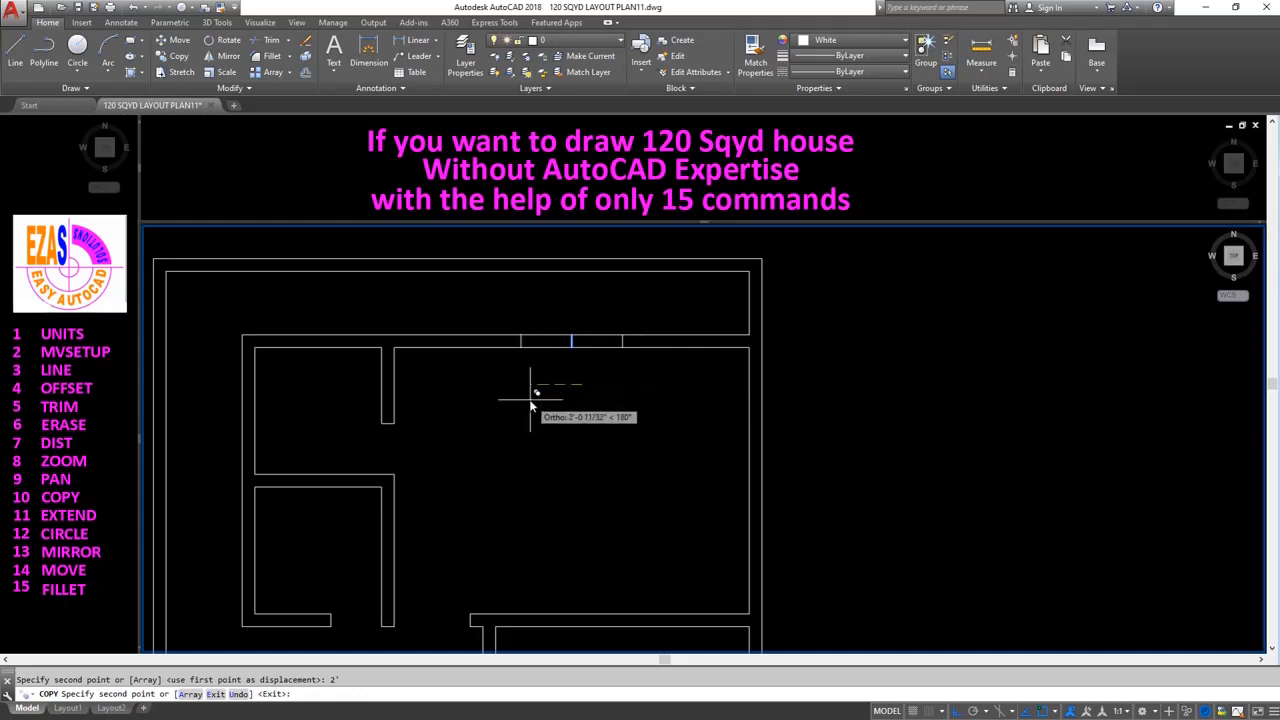
{"action": "key", "text": "Return"}
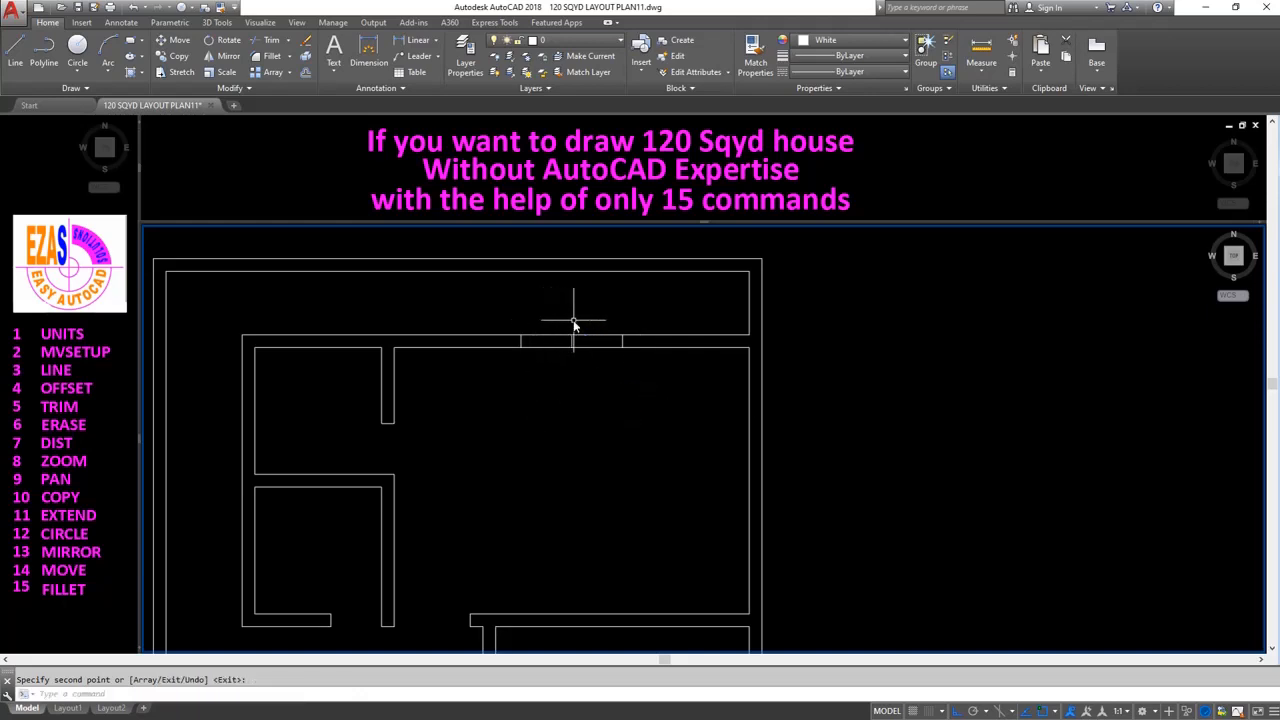
Erase the middle line between the two jamb lines in the upper bedroom's top wall.
{"action": "scroll", "coordinate": [575, 333], "scroll_direction": "up", "scroll_amount": 2}
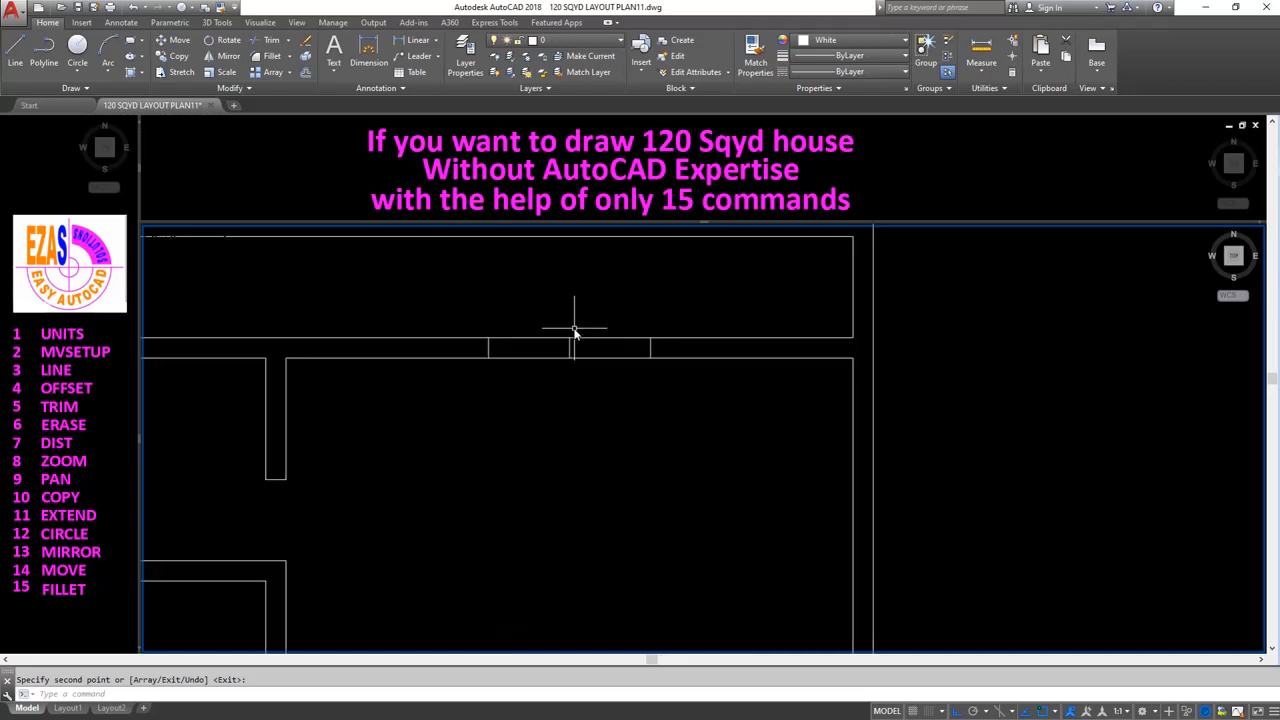
{"action": "key", "text": "Escape"}
{"action": "type", "text": "e"}
{"action": "key", "text": "Return"}
{"action": "key", "text": "Return"}
Offset both face lines of the upper bedroom's top wall 2" toward the inside of the wall.
{"action": "type", "text": "o"}
{"action": "key", "text": "Return"}
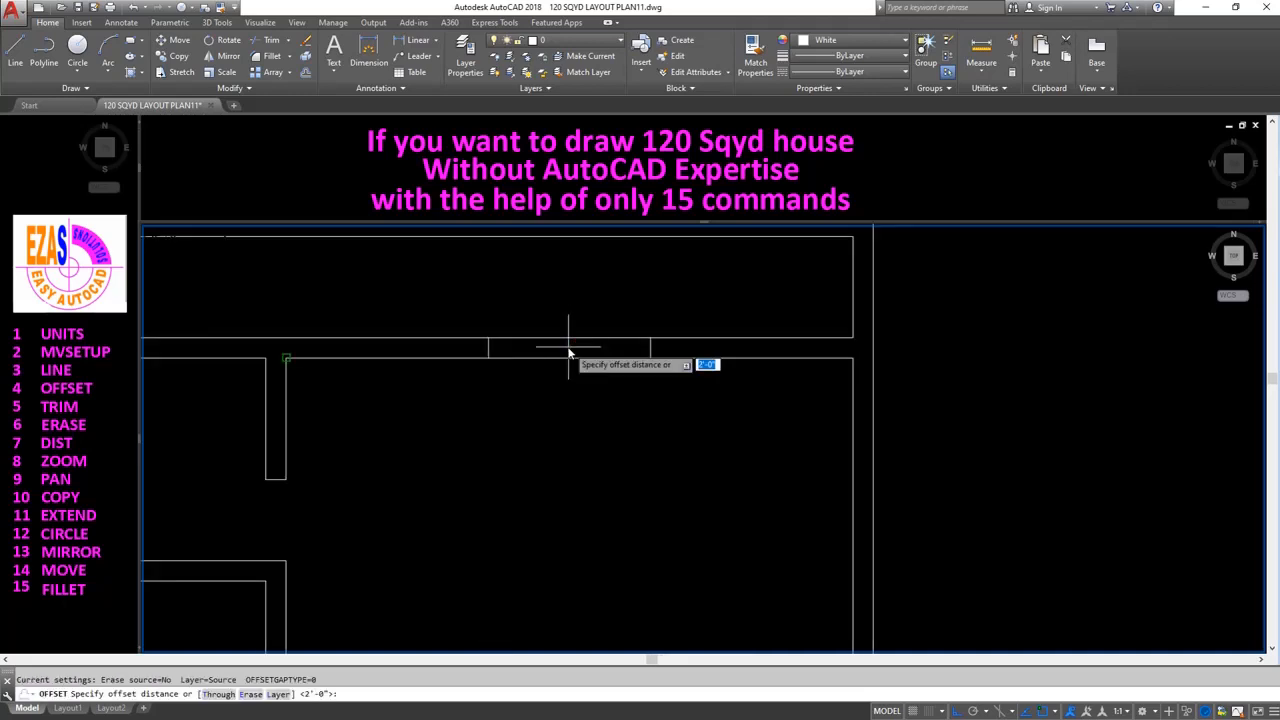
{"action": "type", "text": "2"}
{"action": "key", "text": "Return"}
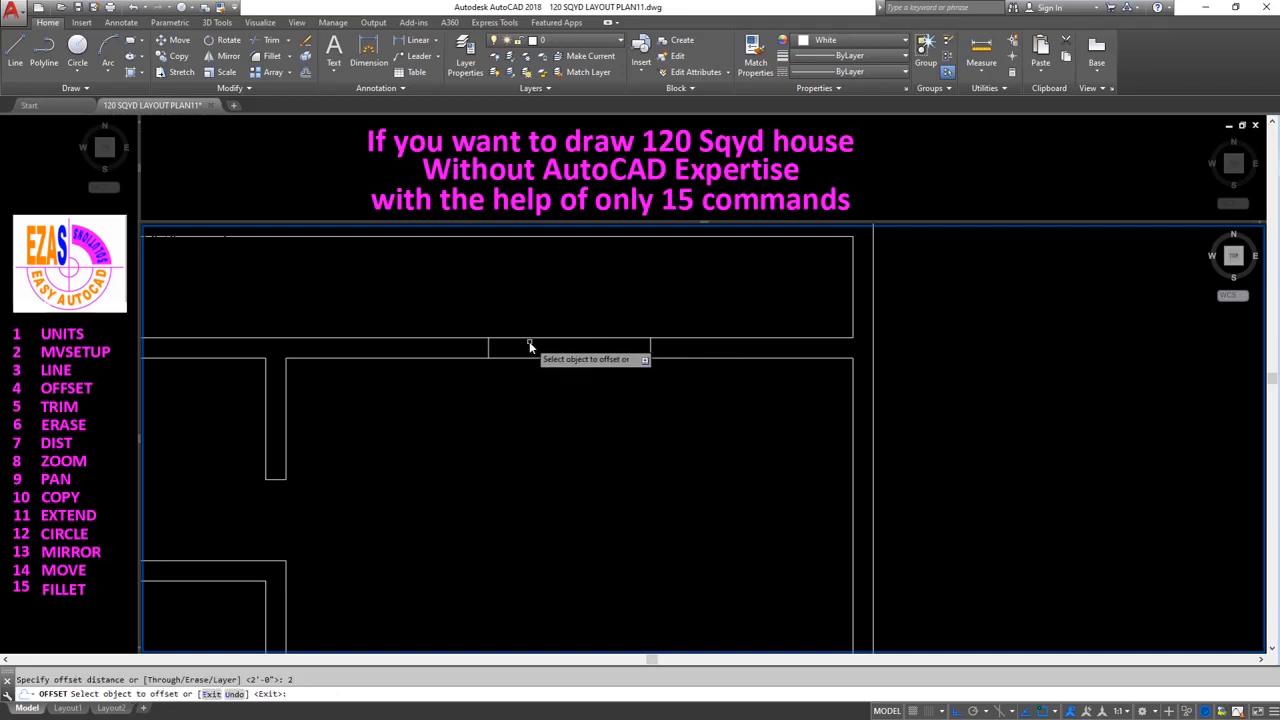
{"action": "left_click", "coordinate": [531, 338]}
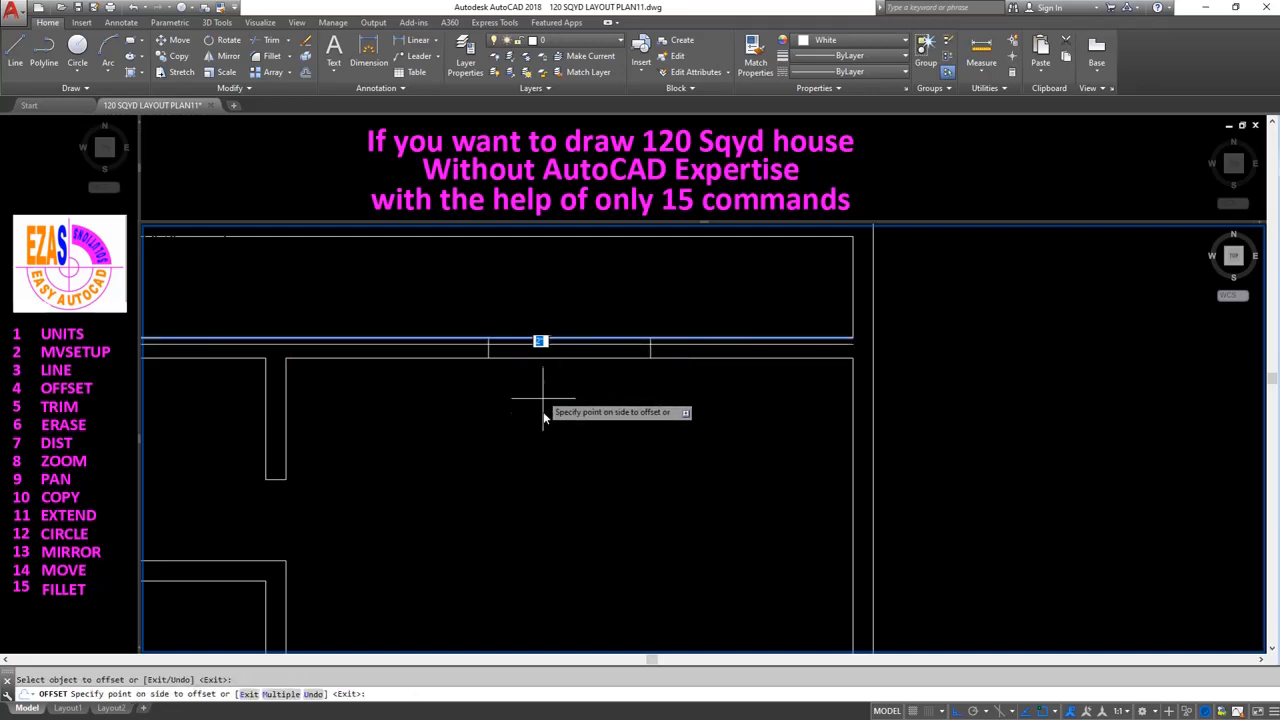
{"action": "left_click", "coordinate": [543, 344]}
{"action": "left_click", "coordinate": [539, 385]}
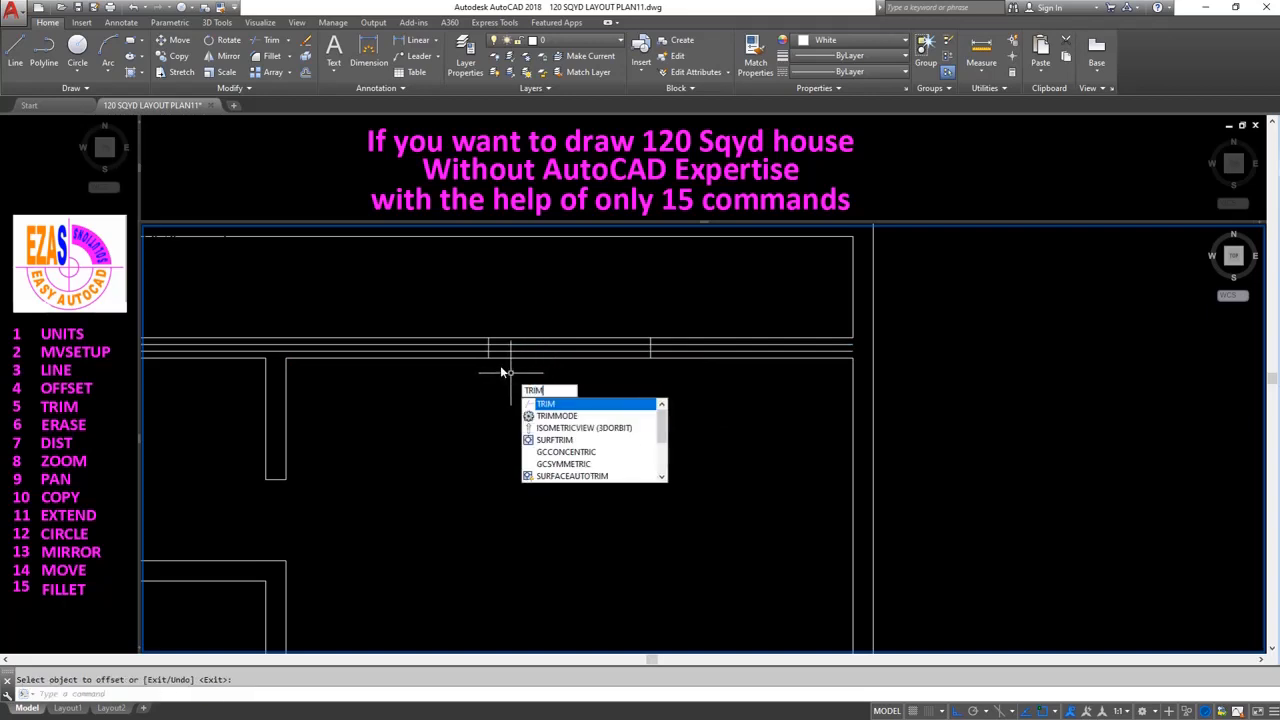
Trim the two offset lines outside the jamb lines so they span only the upper bedroom's window.
{"action": "key", "text": "Return"}
{"action": "left_click", "coordinate": [481, 321]}
{"action": "left_click", "coordinate": [509, 372]}
{"action": "left_click", "coordinate": [627, 300]}
{"action": "left_click", "coordinate": [671, 398]}
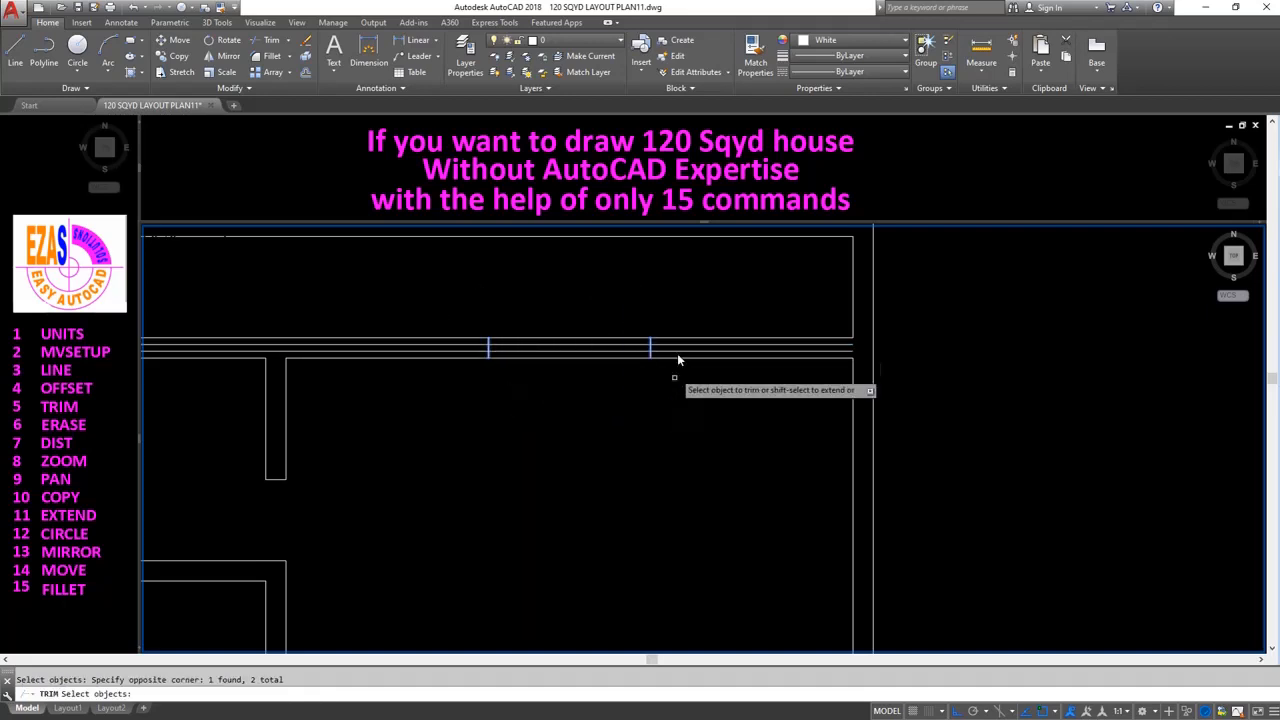
{"action": "key", "text": "Return"}
{"action": "left_click", "coordinate": [681, 345]}
{"action": "left_click", "coordinate": [681, 351]}
{"action": "left_click", "coordinate": [468, 370]}
{"action": "left_click", "coordinate": [436, 318]}
{"action": "key", "text": "Return"}
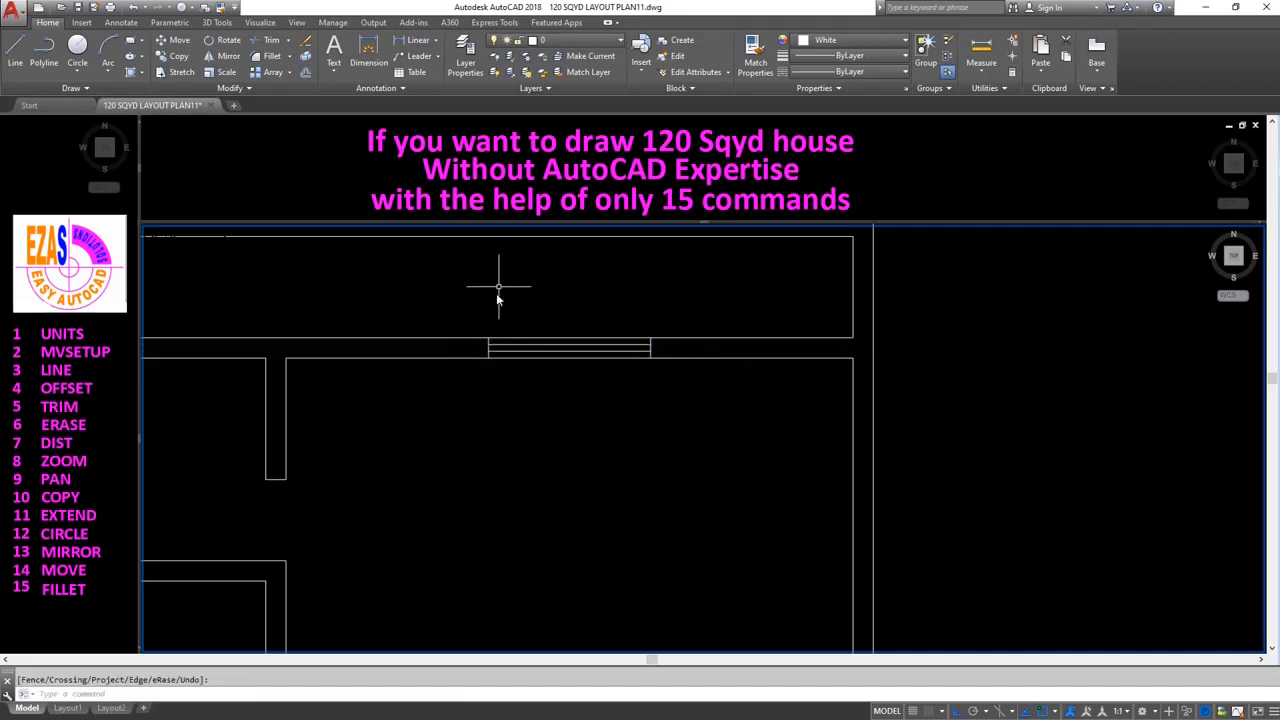
Draw a 6" horizontal line across the middle room's left wall, starting at the midpoint of the wall's outer line.
{"action": "scroll", "coordinate": [500, 277], "scroll_direction": "down", "scroll_amount": 4}
{"action": "mouse_move", "coordinate": [517, 460]}
{"action": "middle_mouse_down"}
{"action": "mouse_move", "coordinate": [432, 479]}
{"action": "mouse_move", "coordinate": [451, 466]}
{"action": "middle_mouse_up"}
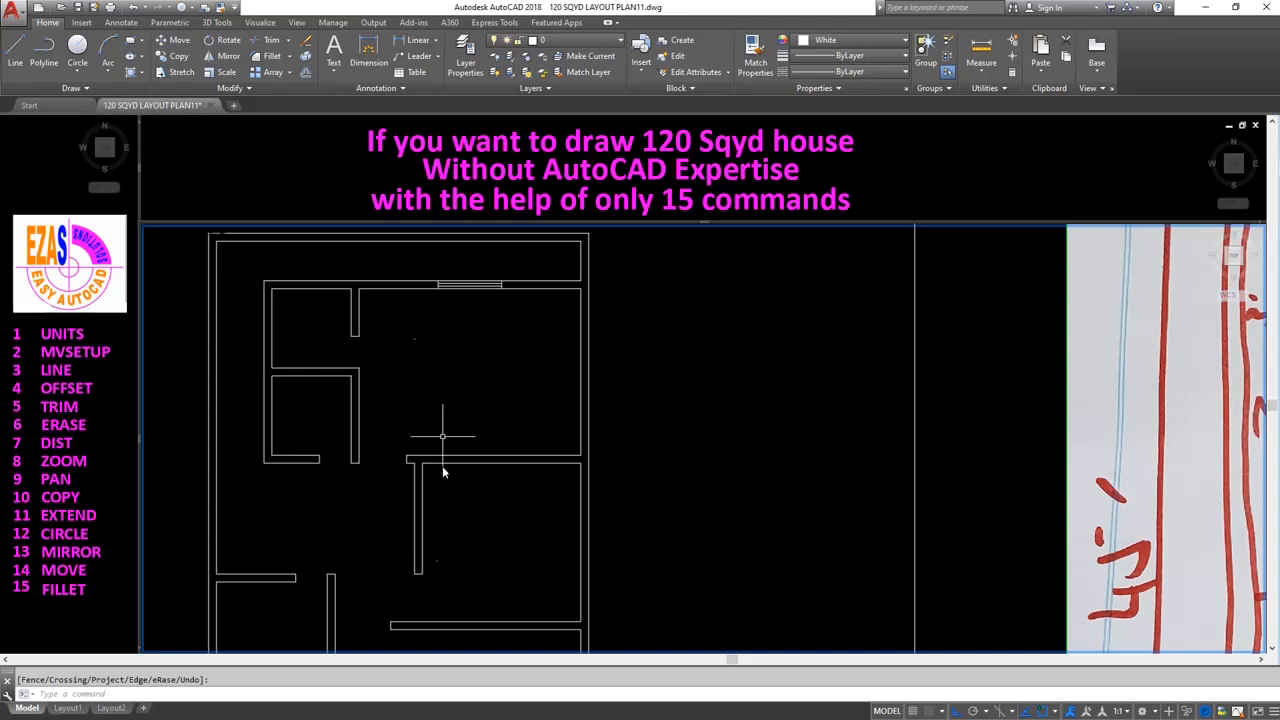
{"action": "scroll", "coordinate": [367, 557], "scroll_direction": "up", "scroll_amount": 2}
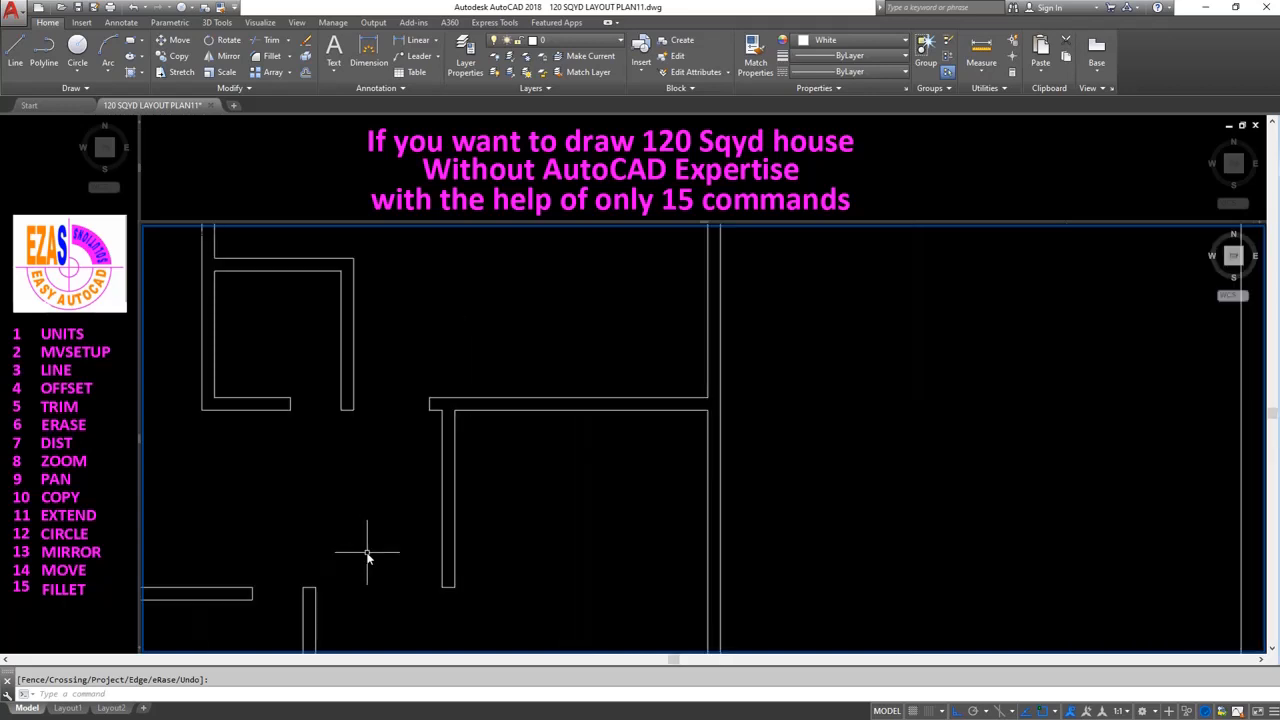
{"action": "type", "text": "l"}
{"action": "key", "text": "Return"}
{"action": "type", "text": "mid"}
{"action": "key", "text": "Return"}
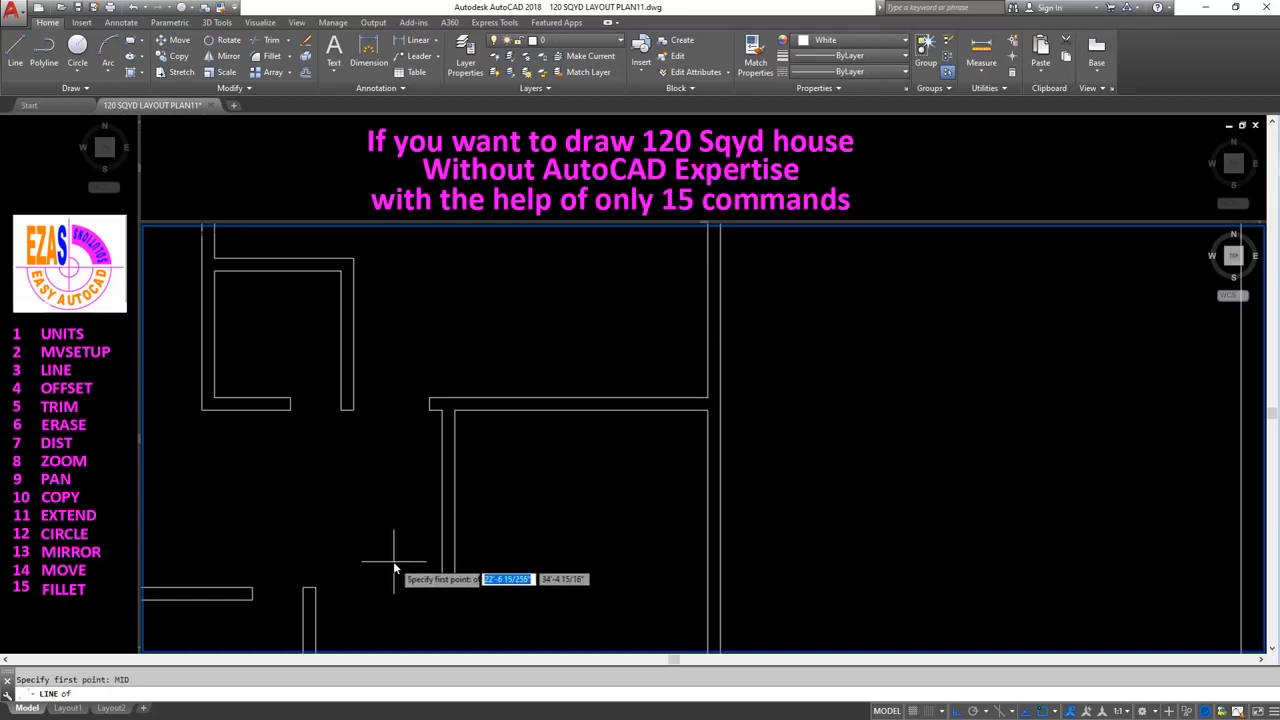
{"action": "left_click", "coordinate": [436, 512]}
{"action": "type", "text": "6"}
{"action": "key", "text": "Return"}
{"action": "key", "text": "Return"}
Offset the short line across the middle room's left wall 2' upward and 2' downward.
{"action": "scroll", "coordinate": [490, 612], "scroll_direction": "up", "scroll_amount": 2}
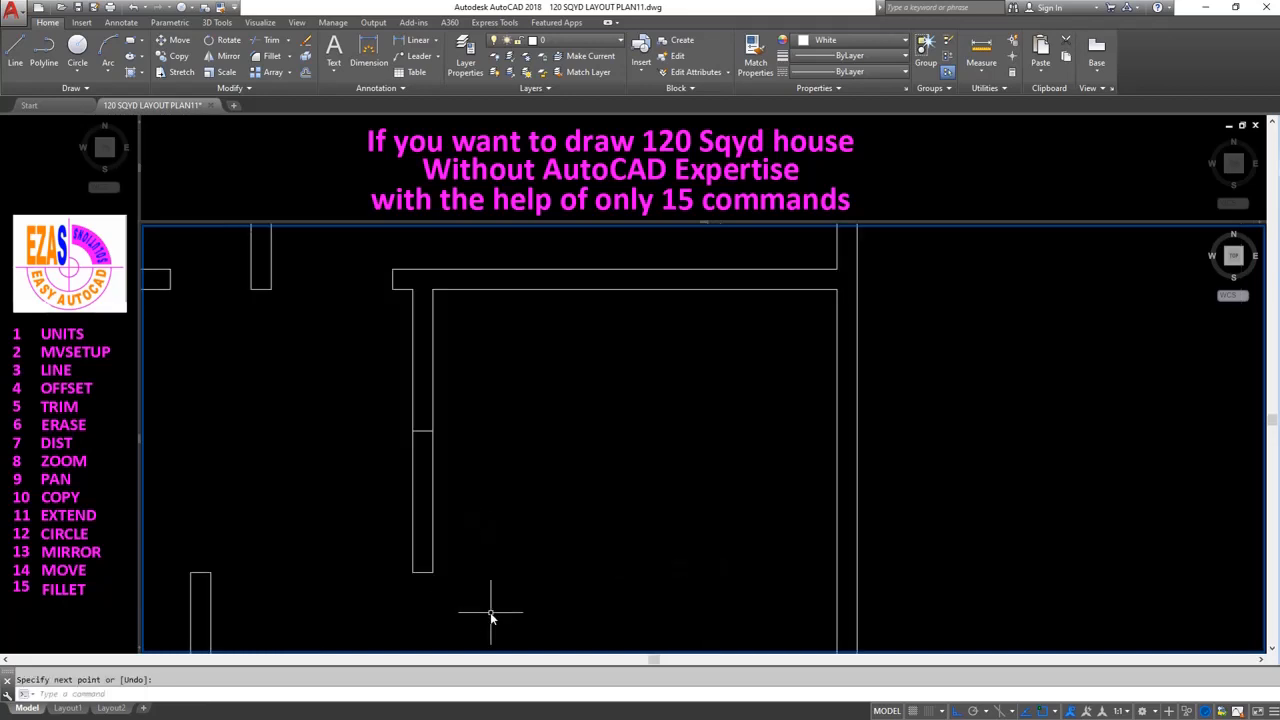
{"action": "type", "text": "offset"}
{"action": "key", "text": "Return"}
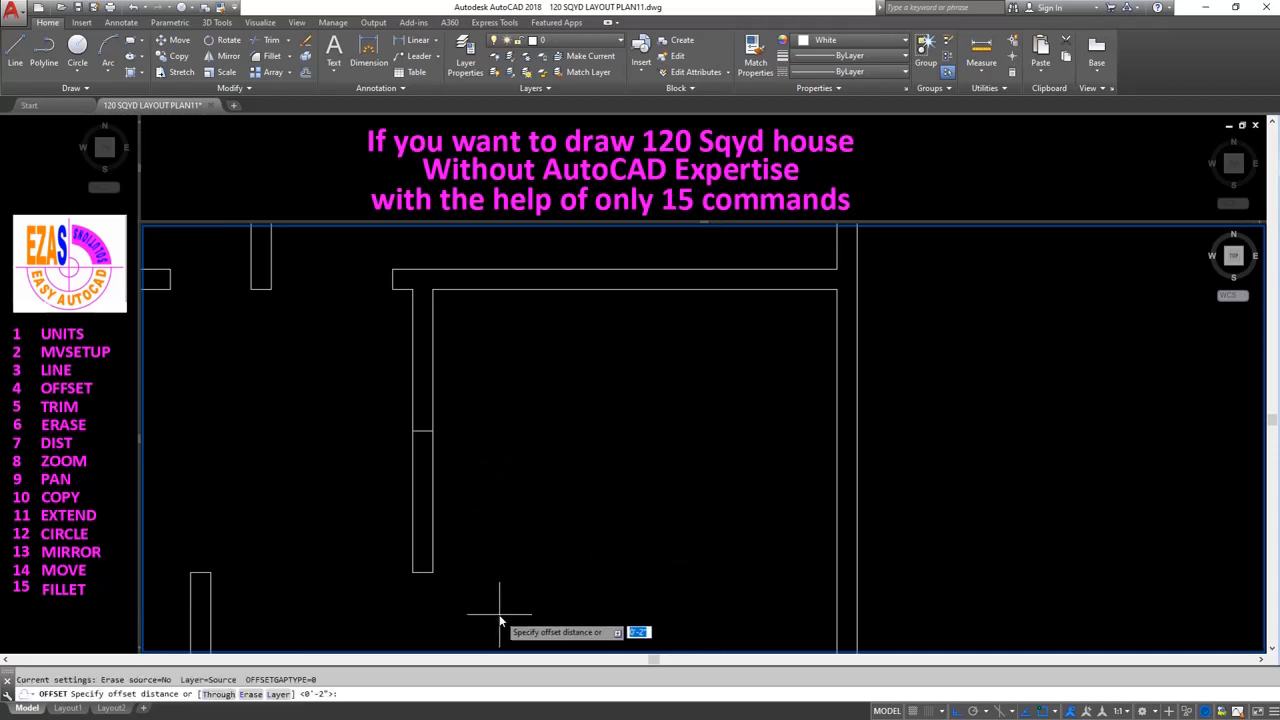
{"action": "type", "text": "2"}
{"action": "key", "text": "Return"}
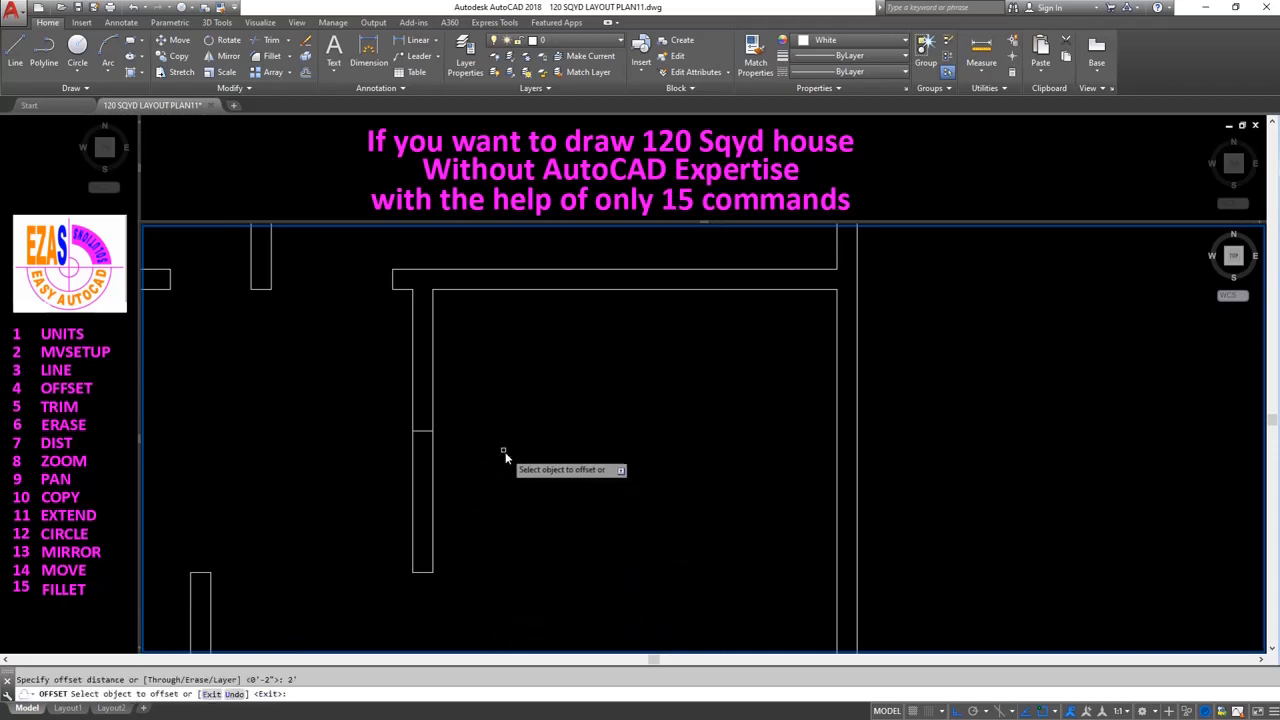
{"action": "left_click", "coordinate": [416, 431]}
{"action": "left_click", "coordinate": [475, 389]}
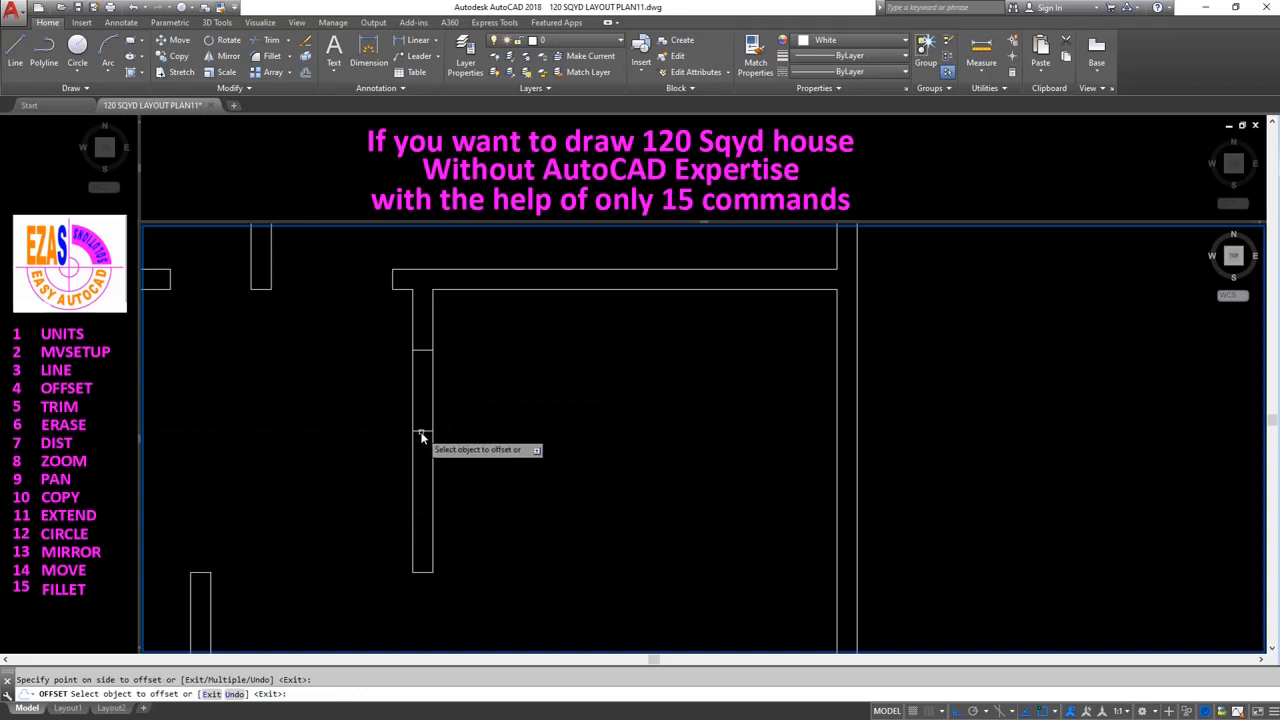
{"action": "left_click", "coordinate": [422, 431]}
{"action": "left_click", "coordinate": [476, 545]}
{"action": "key", "text": "Return"}
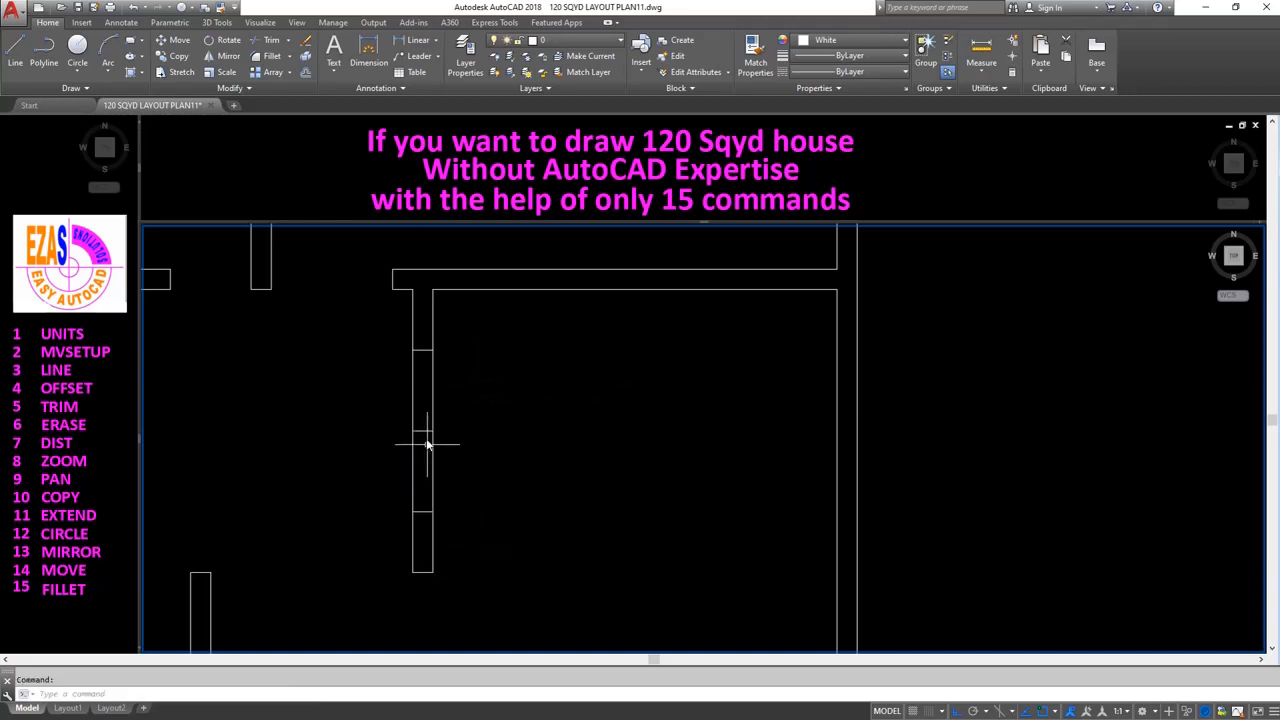
Erase the middle line between the two jamb lines in the middle room's left wall.
{"action": "type", "text": "e"}
{"action": "key", "text": "Return"}
{"action": "left_click", "coordinate": [385, 416]}
{"action": "left_click", "coordinate": [458, 443]}
{"action": "key", "text": "Return"}
Offset both face lines of the middle room's left wall 2" toward the inside of the wall.
{"action": "type", "text": "o"}
{"action": "key", "text": "Return"}
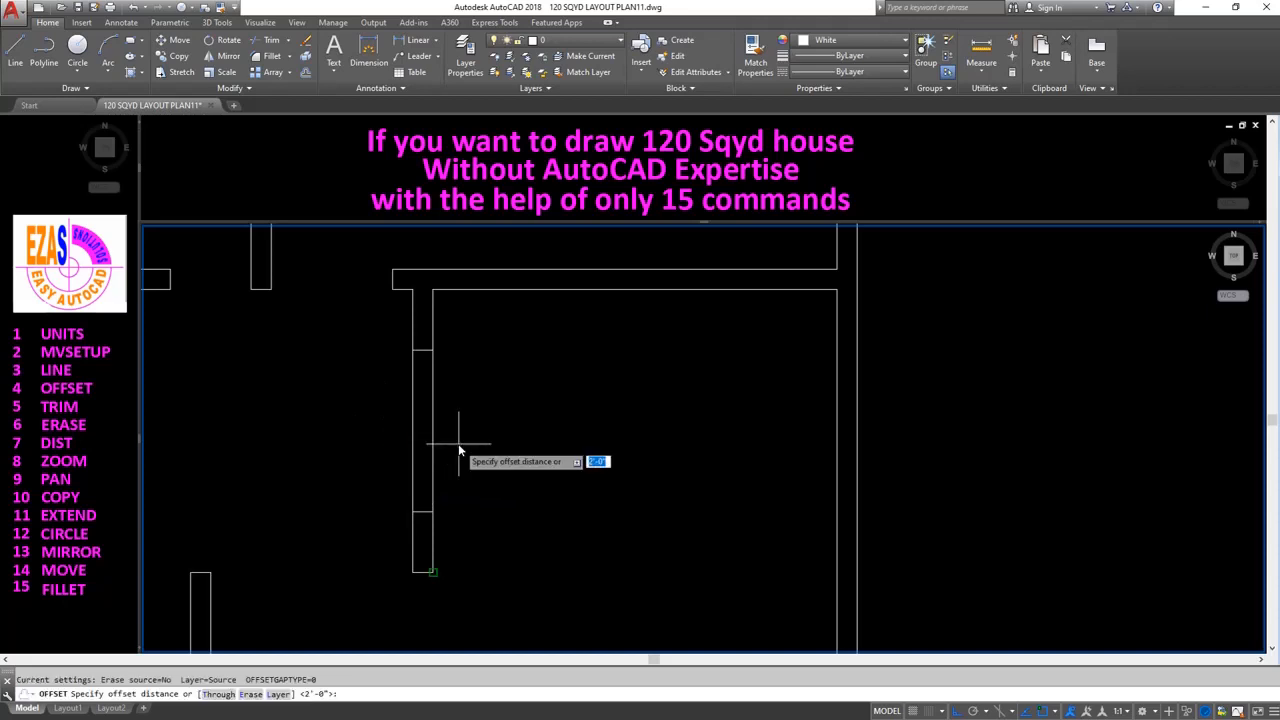
{"action": "type", "text": "3"}
{"action": "key", "text": "Return"}
{"action": "left_click", "coordinate": [430, 372]}
{"action": "left_click", "coordinate": [401, 384]}
{"action": "left_click", "coordinate": [413, 386]}
{"action": "left_click", "coordinate": [466, 423]}
{"action": "key", "text": "Return"}
Trim the two offset lines above and below the jamb lines to finish the window in the middle room's left wall.
{"action": "type", "text": "ts o"}
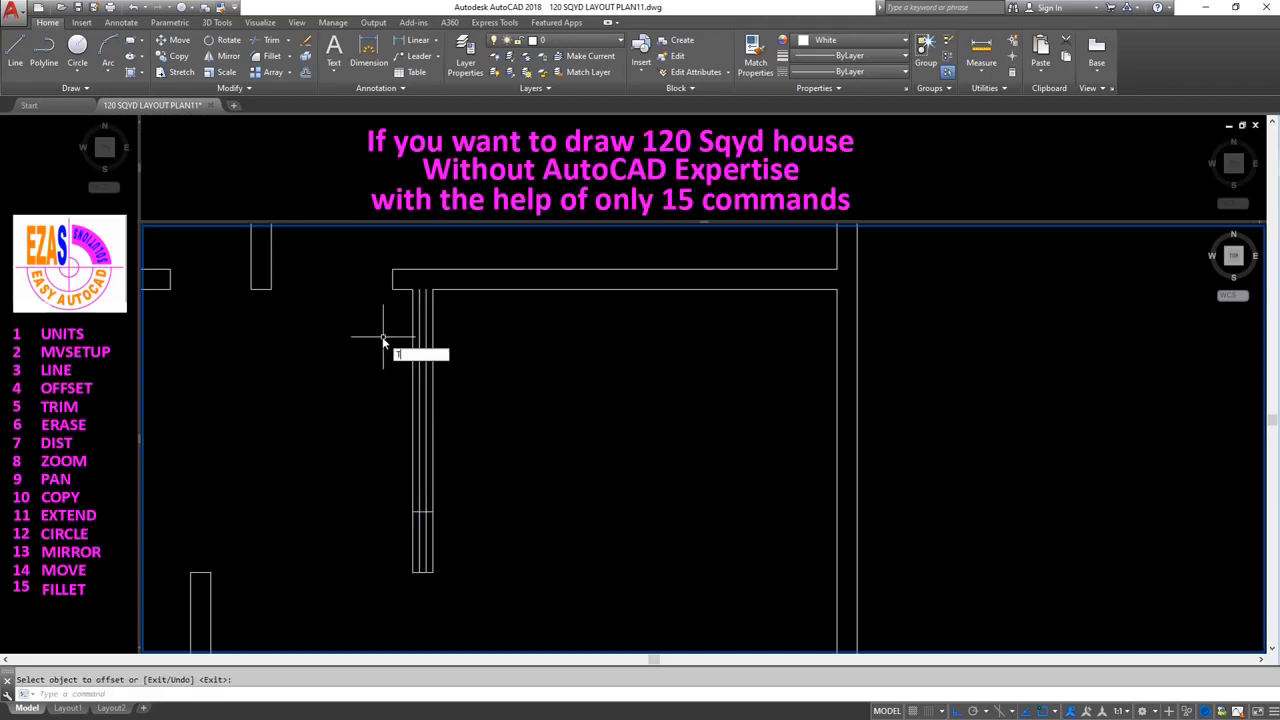
{"action": "type", "text": "r"}
{"action": "key", "text": "Return"}
{"action": "left_click", "coordinate": [396, 343]}
{"action": "left_click", "coordinate": [516, 400]}
{"action": "key", "text": "Return"}
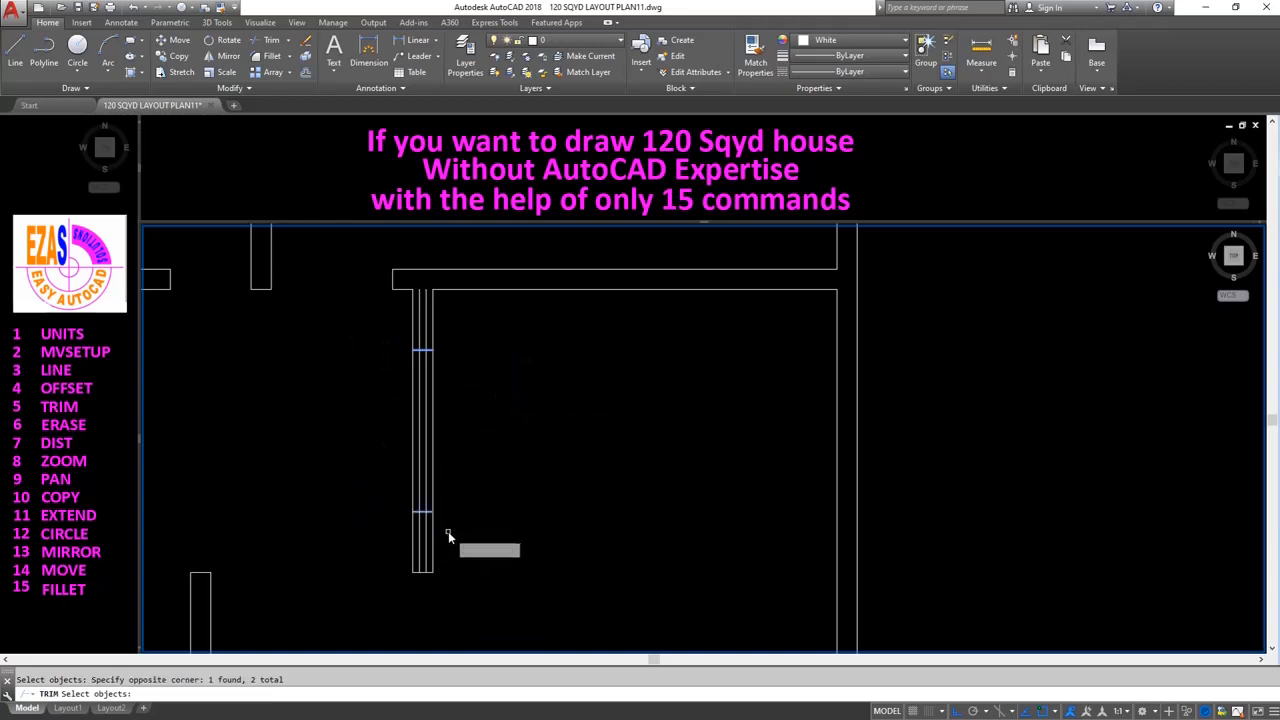
{"action": "left_click", "coordinate": [426, 538]}
{"action": "left_click", "coordinate": [427, 341]}
{"action": "key", "text": "Return"}
Draw a 6" vertical line across the kitchen's lower wall, starting at the midpoint of the wall's outer line.
{"action": "scroll", "coordinate": [468, 349], "scroll_direction": "down", "scroll_amount": 3}
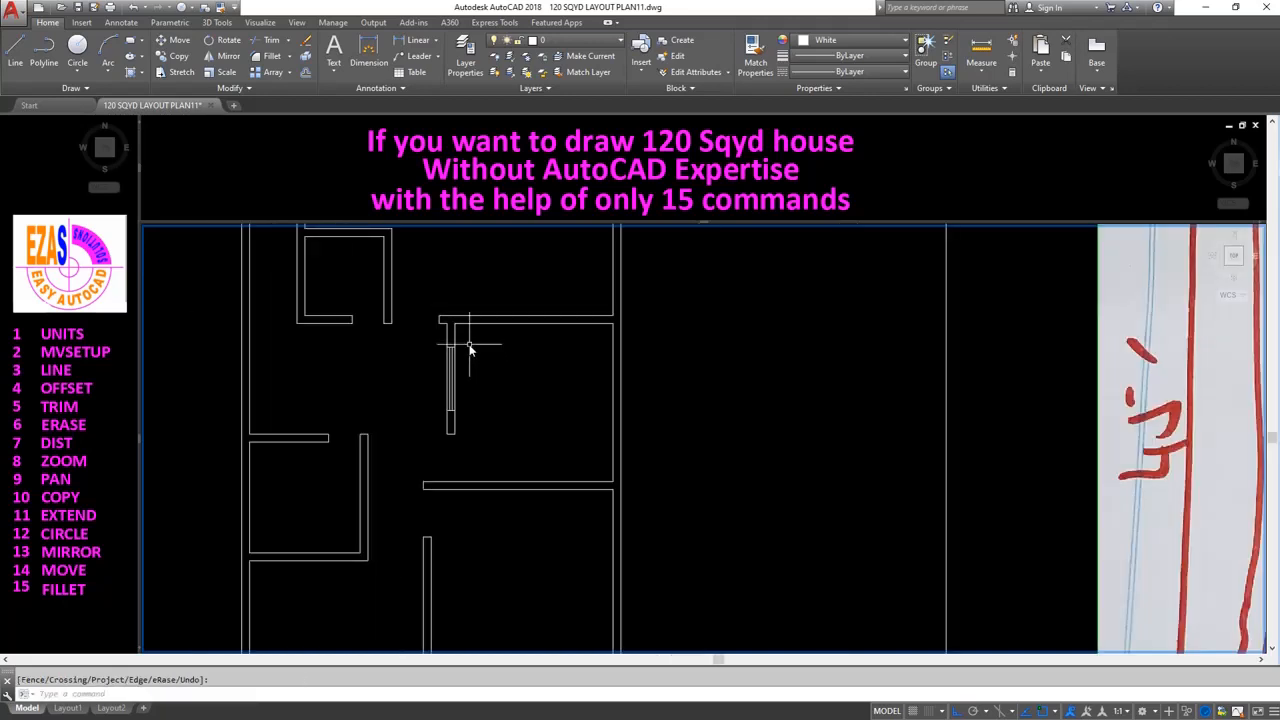
{"action": "scroll", "coordinate": [491, 420], "scroll_direction": "up", "scroll_amount": 2}
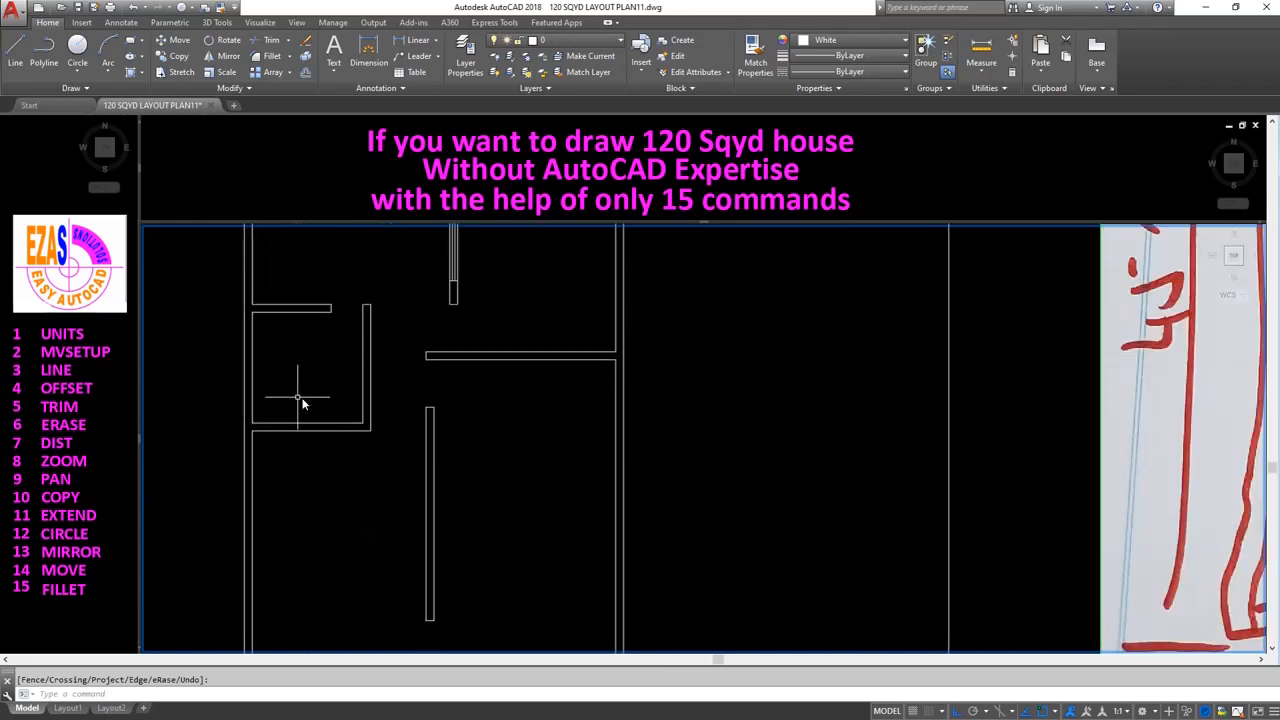
{"action": "scroll", "coordinate": [281, 410], "scroll_direction": "up", "scroll_amount": 1}
{"action": "scroll", "coordinate": [281, 410], "scroll_direction": "up", "scroll_amount": 2}
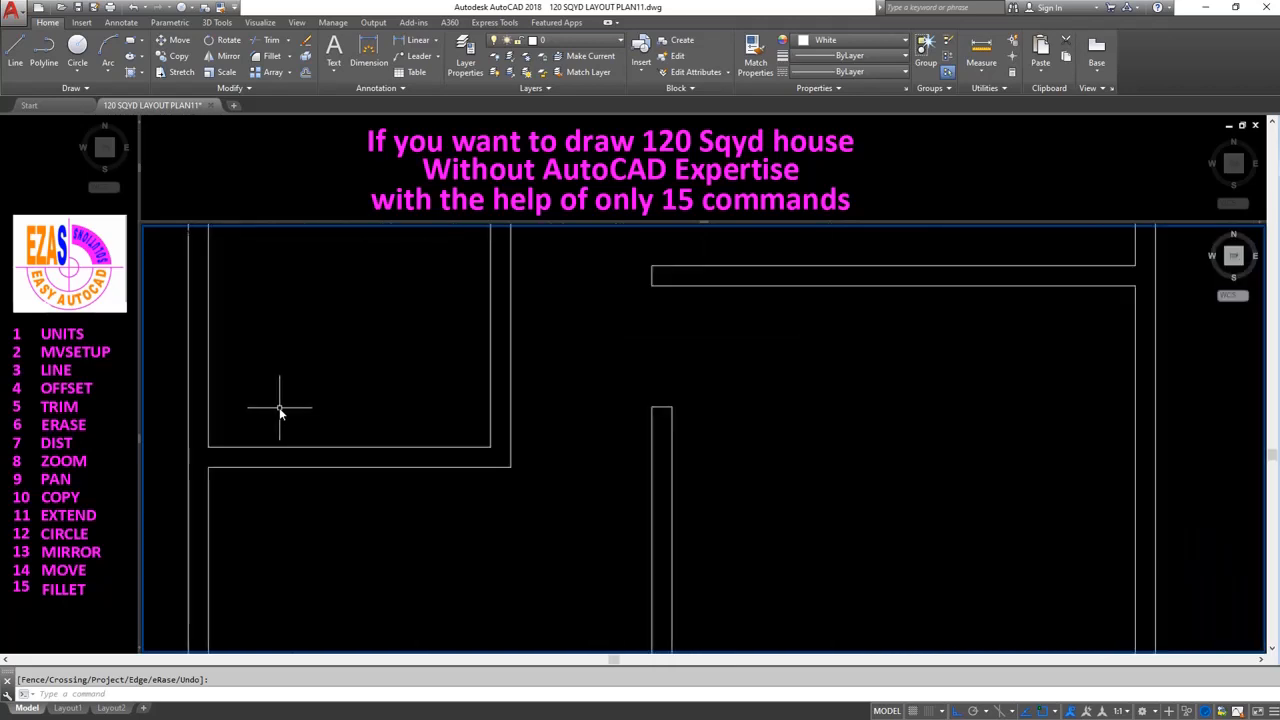
{"action": "type", "text": "line"}
{"action": "key", "text": "Return"}
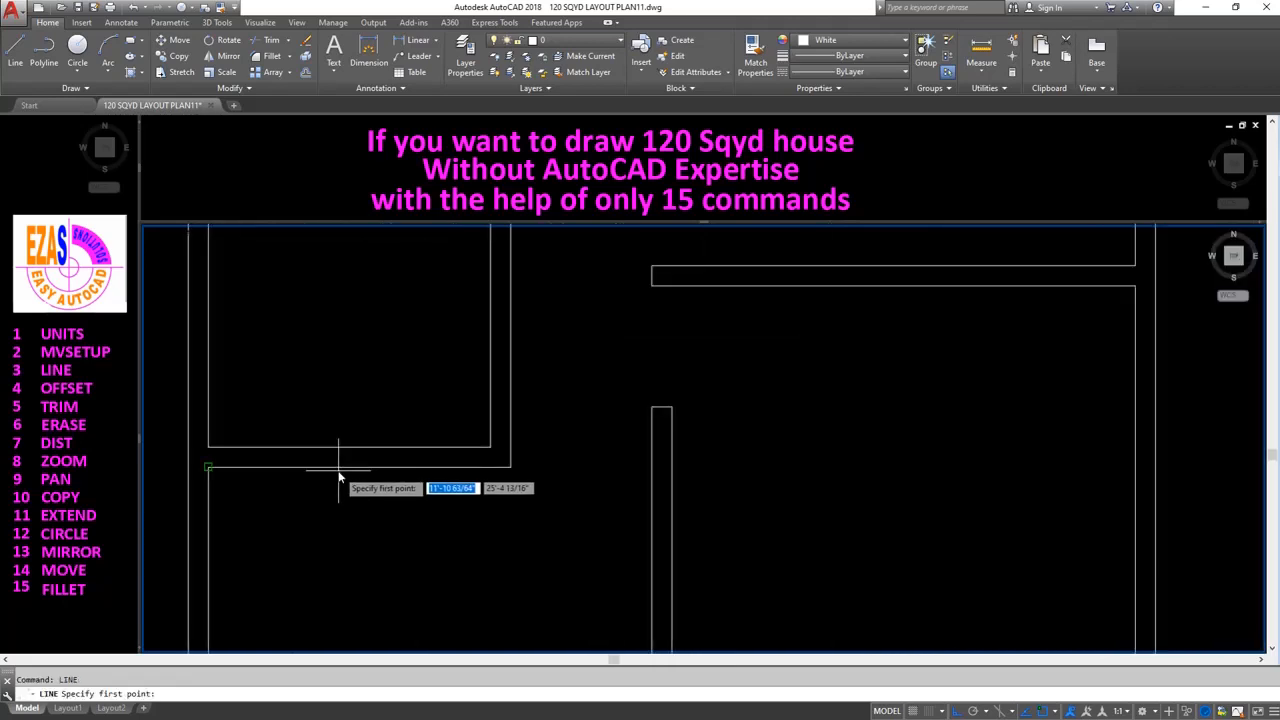
{"action": "type", "text": "Mid"}
{"action": "key", "text": "Return"}
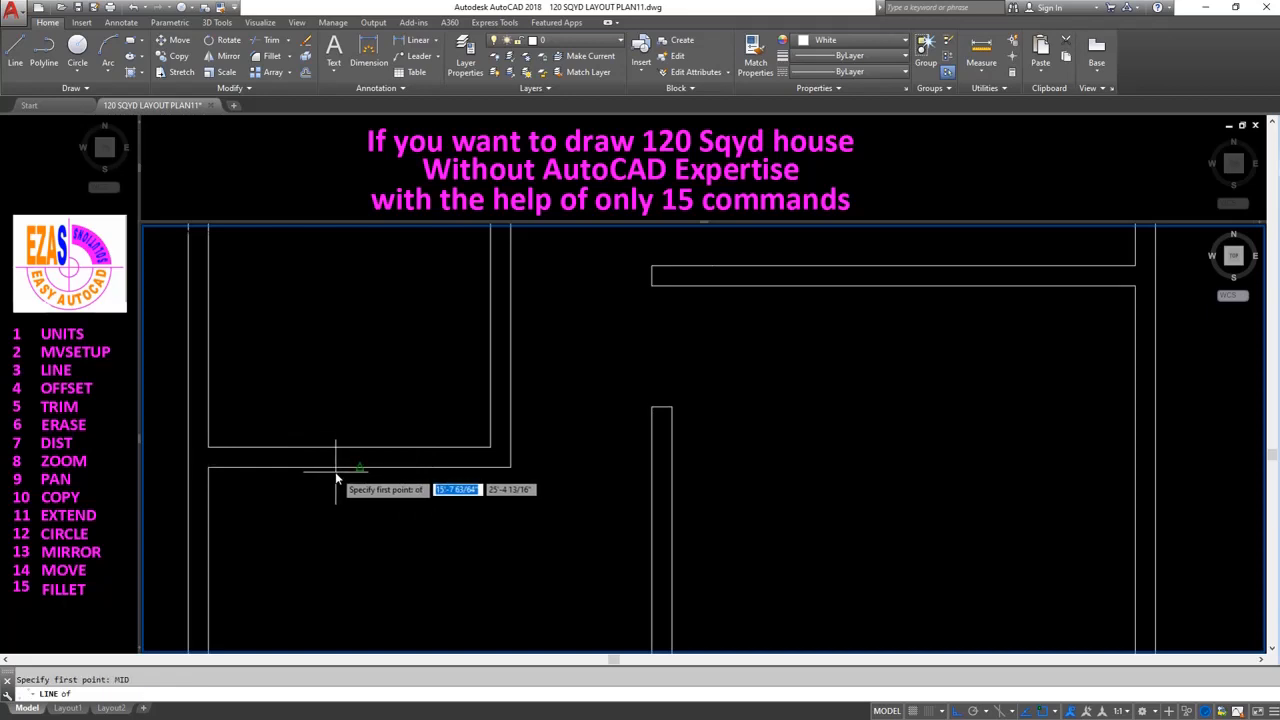
{"action": "left_click", "coordinate": [352, 466]}
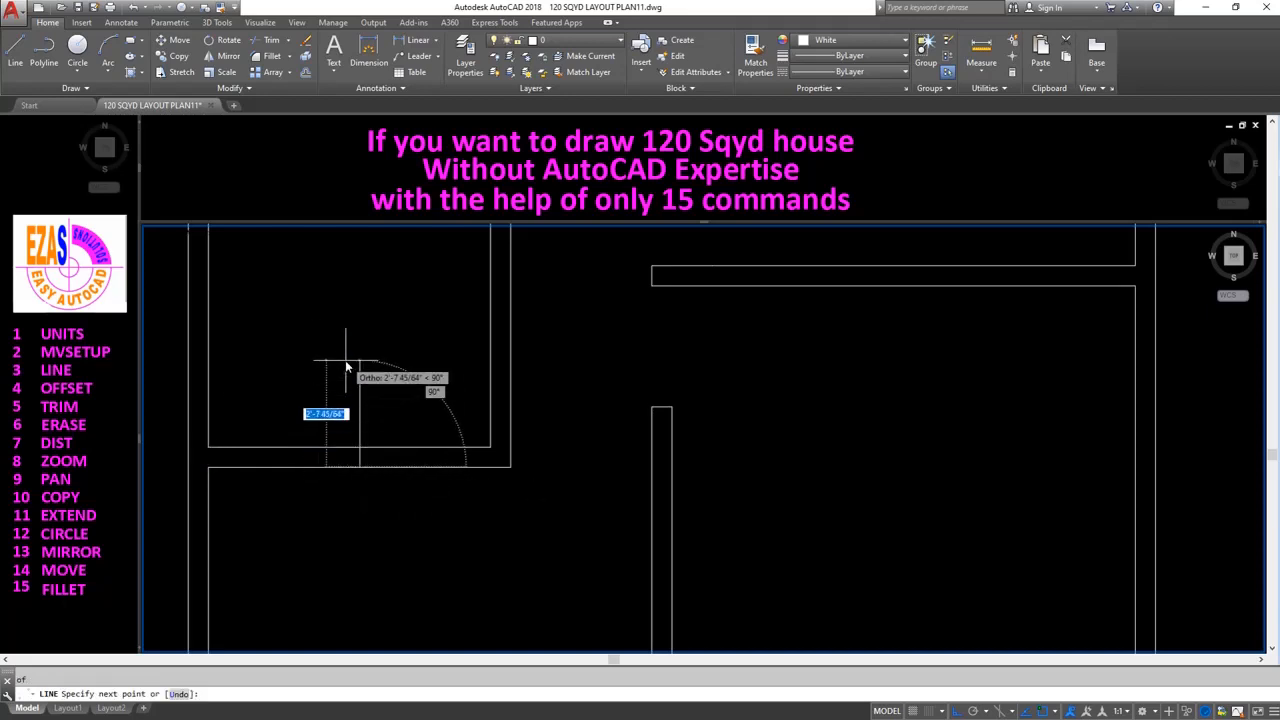
{"action": "type", "text": "6"}
{"action": "key", "text": "Return"}
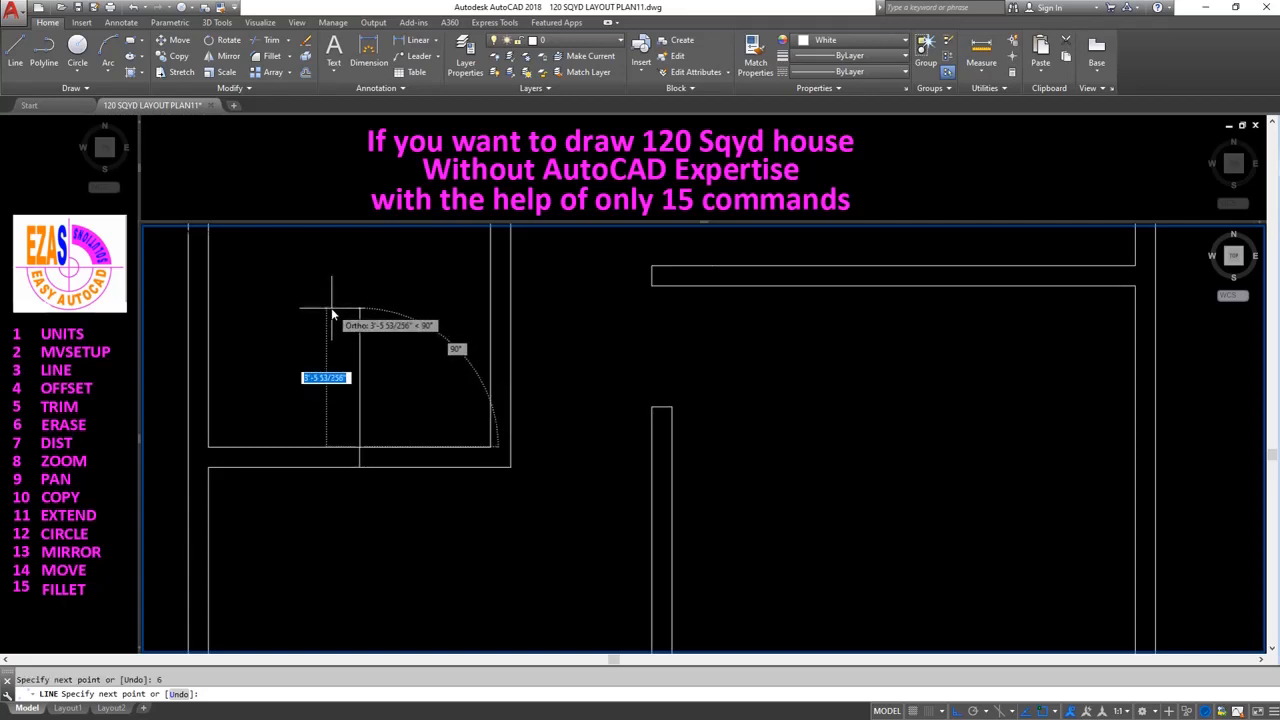
{"action": "key", "text": "Return"}
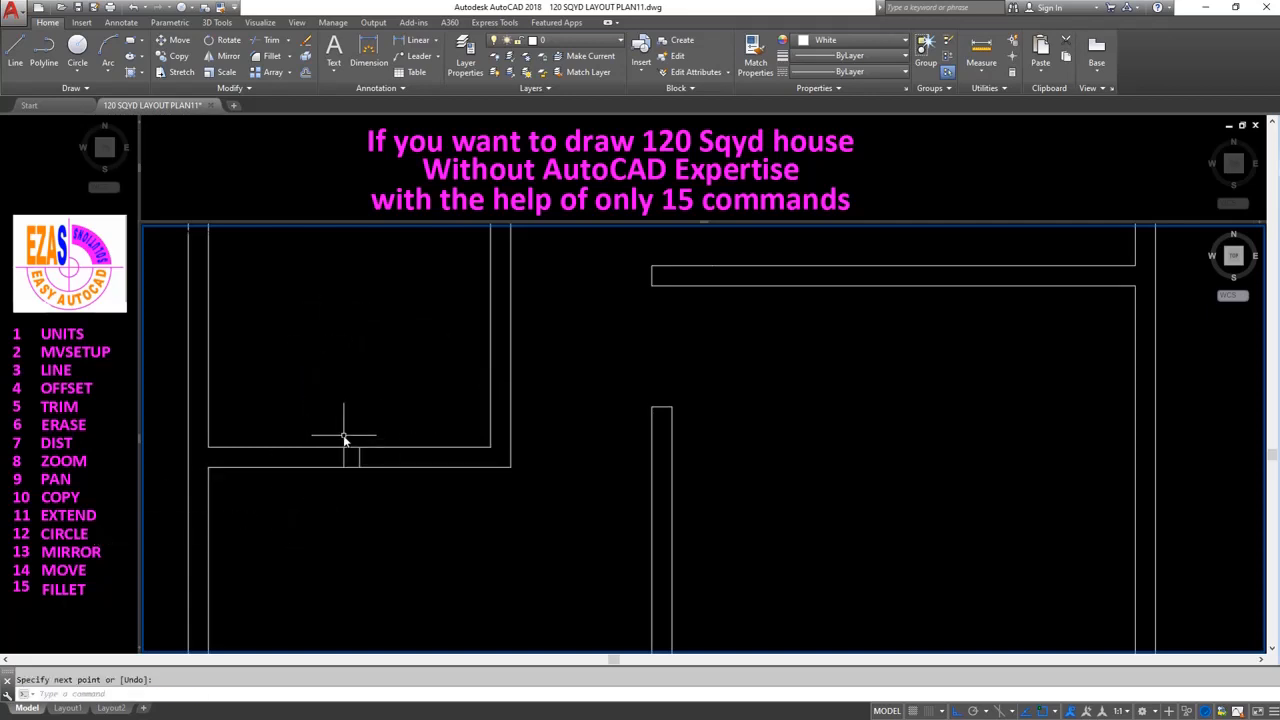
Offset the short line across the kitchen's lower wall 24" to each side.
{"action": "type", "text": "o"}
{"action": "key", "text": "Return"}
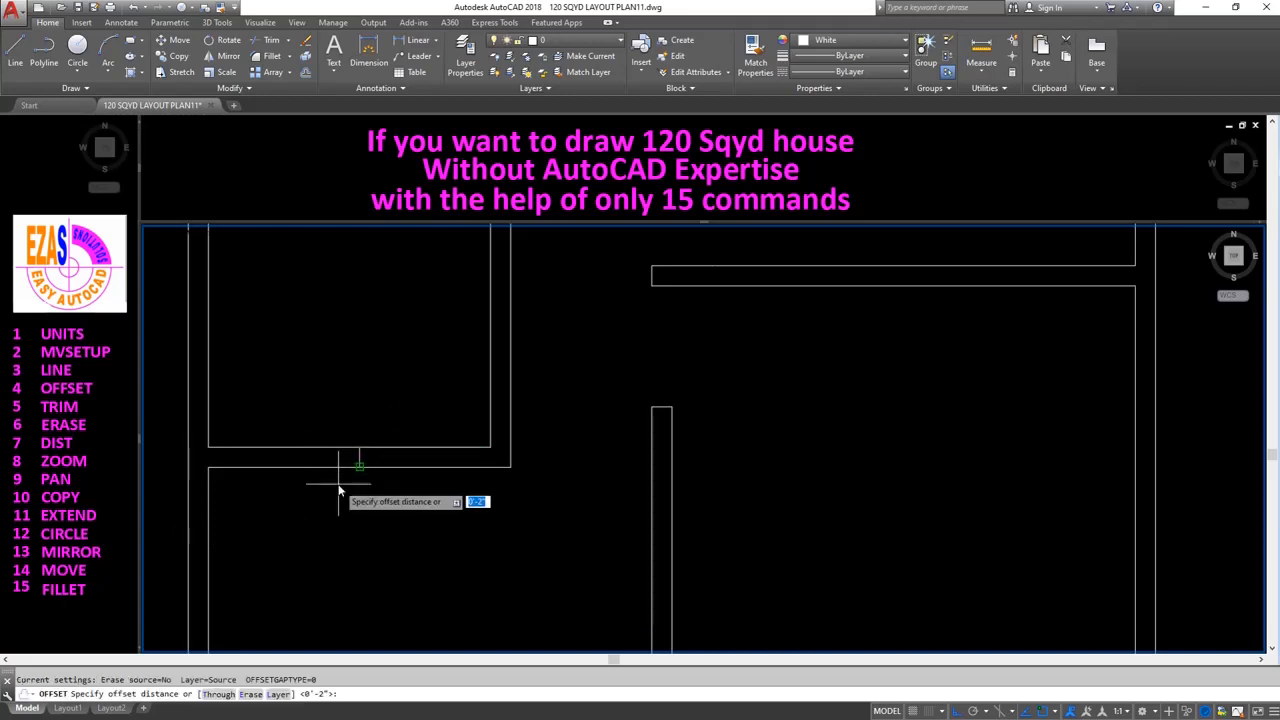
{"action": "type", "text": "24"}
{"action": "key", "text": "Return"}
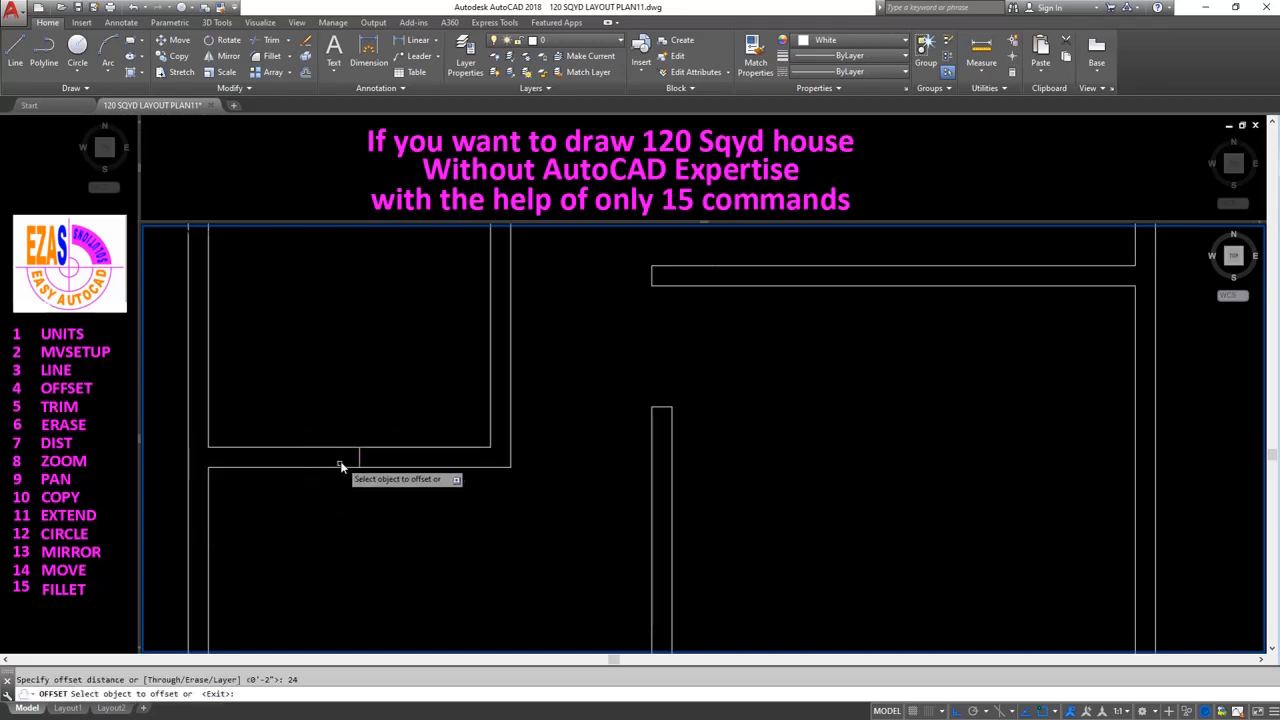
{"action": "left_click", "coordinate": [358, 450]}
{"action": "left_click", "coordinate": [238, 416]}
{"action": "key", "text": "Return"}
Erase the middle line between the two jamb lines in the kitchen's lower wall.
{"action": "scroll", "coordinate": [360, 473], "scroll_direction": "up", "scroll_amount": 2}
{"action": "type", "text": "e"}
{"action": "key", "text": "Return"}
{"action": "left_click", "coordinate": [368, 441]}
{"action": "left_click", "coordinate": [336, 447]}
{"action": "key", "text": "Return"}
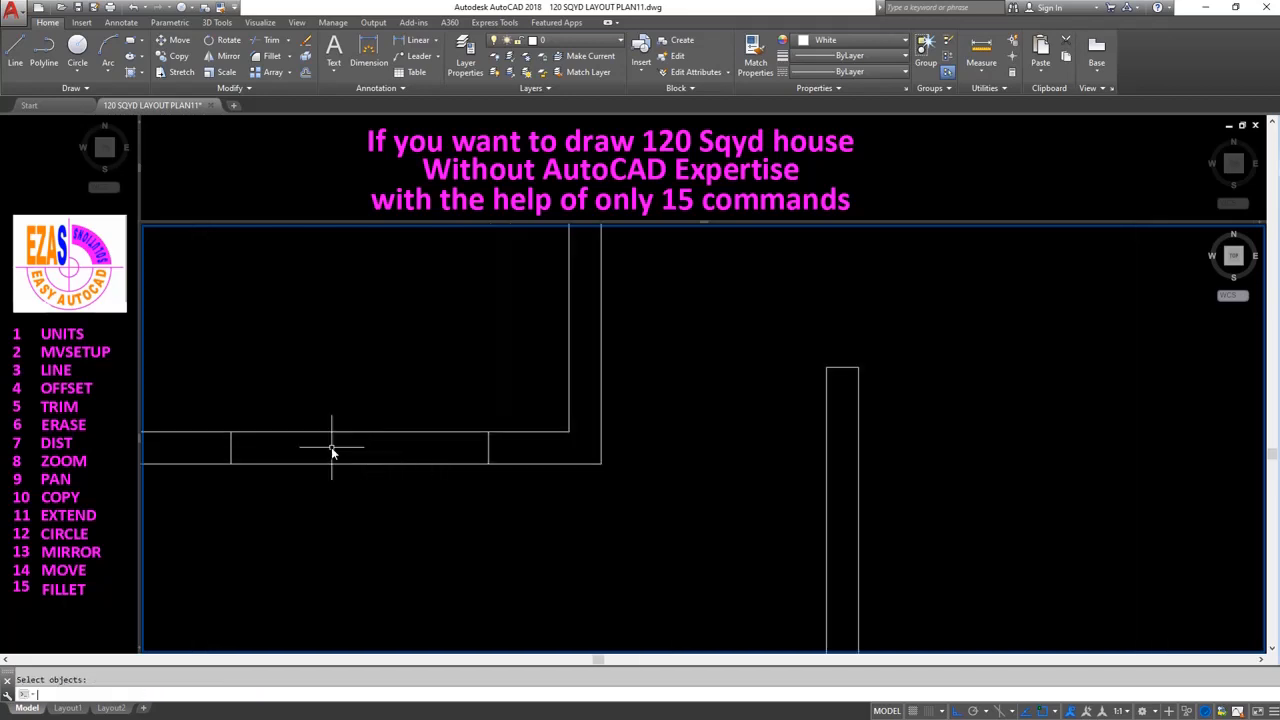
Offset the inner line of the kitchen's lower wall 2" into the wall, and offset that copy another 2".
{"action": "type", "text": "o"}
{"action": "key", "text": "Return"}
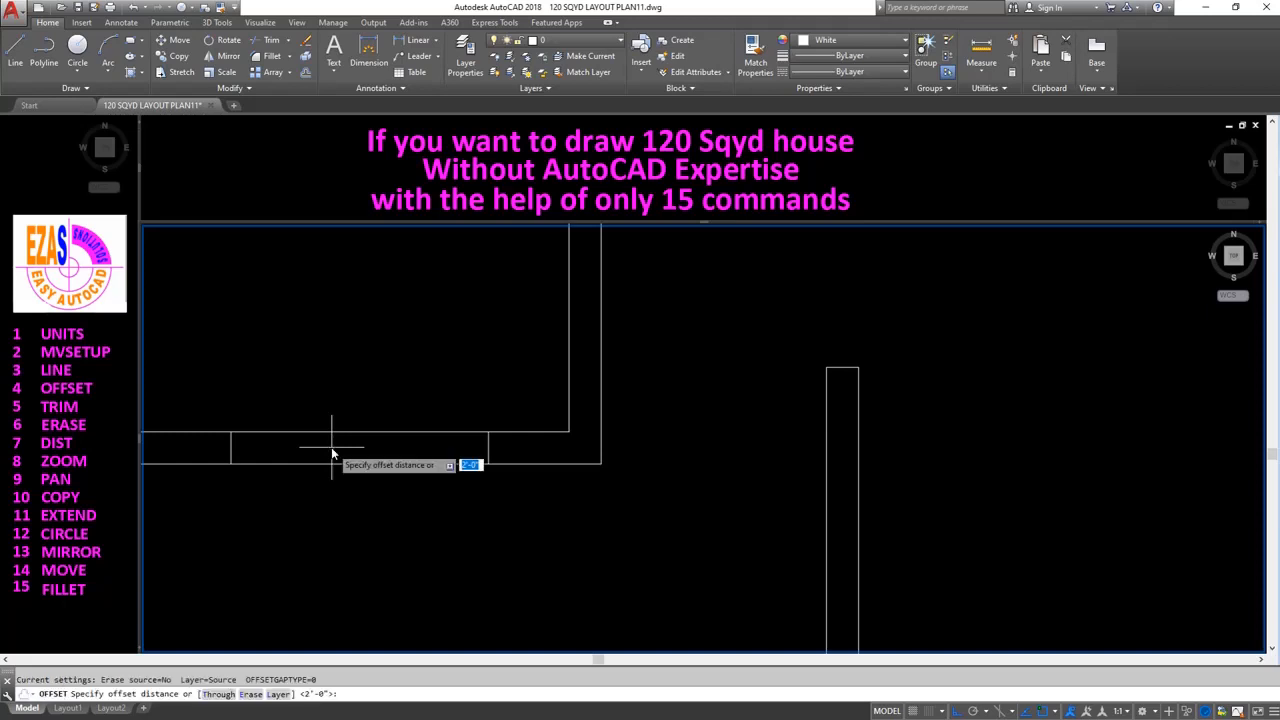
{"action": "type", "text": "2"}
{"action": "key", "text": "Return"}
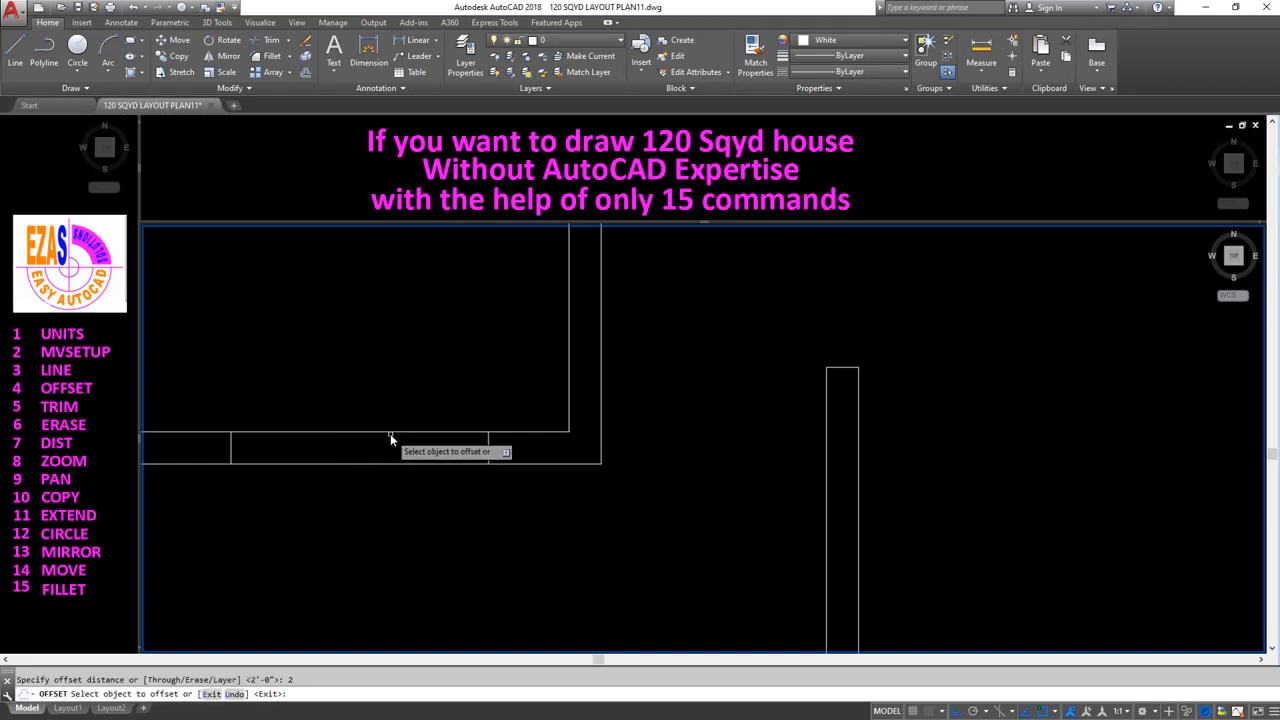
{"action": "left_click", "coordinate": [390, 432]}
{"action": "left_click", "coordinate": [285, 444]}
{"action": "left_click", "coordinate": [280, 532]}
{"action": "key", "text": "Return"}
Trim the two offset lines outside the jamb lines on both sides to finish the kitchen's lower-wall window.
{"action": "type", "text": "tr"}
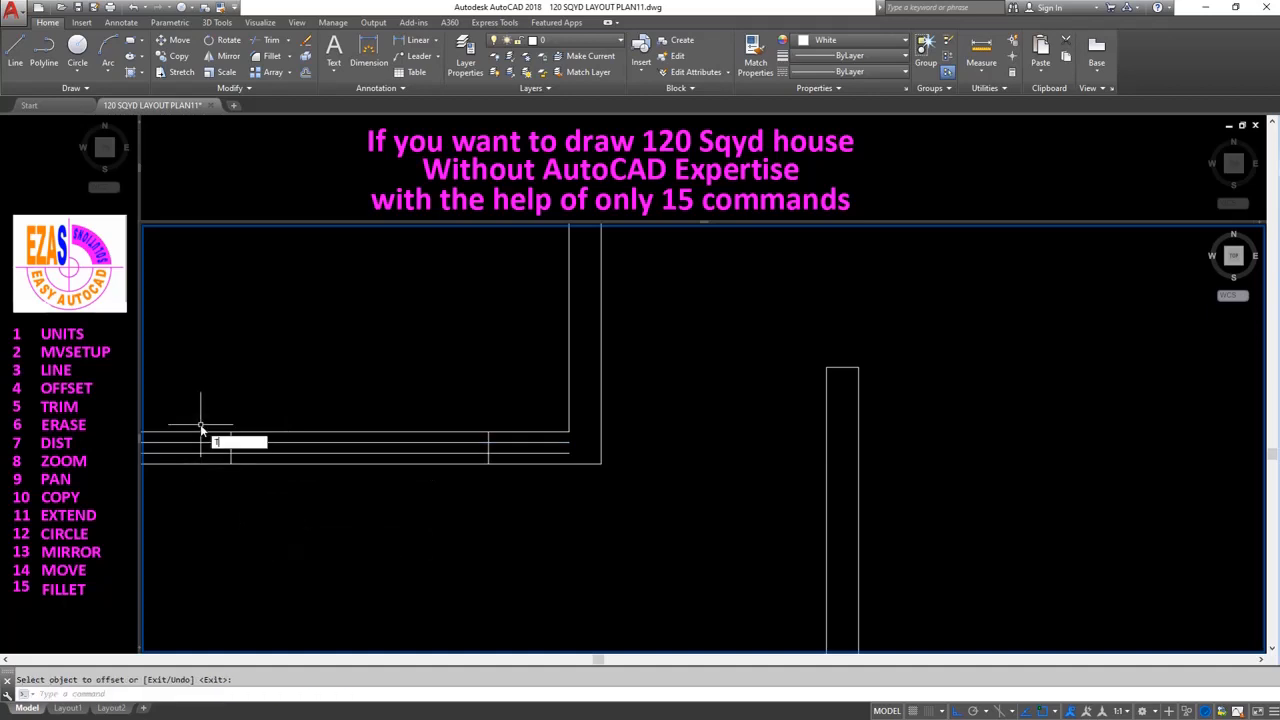
{"action": "key", "text": "Return"}
{"action": "left_click", "coordinate": [206, 405]}
{"action": "left_click", "coordinate": [330, 512]}
{"action": "key", "text": "Return"}
{"action": "left_click", "coordinate": [520, 443]}
{"action": "left_click", "coordinate": [517, 454]}
{"action": "left_click", "coordinate": [189, 443]}
{"action": "left_click", "coordinate": [189, 452]}
{"action": "key", "text": "Return"}
Draw a short horizontal line across the drawing room's left wall at the wall's midpoint.
{"action": "scroll", "coordinate": [354, 403], "scroll_direction": "down", "scroll_amount": 4}
{"action": "scroll", "coordinate": [354, 403], "scroll_direction": "down", "scroll_amount": 2}
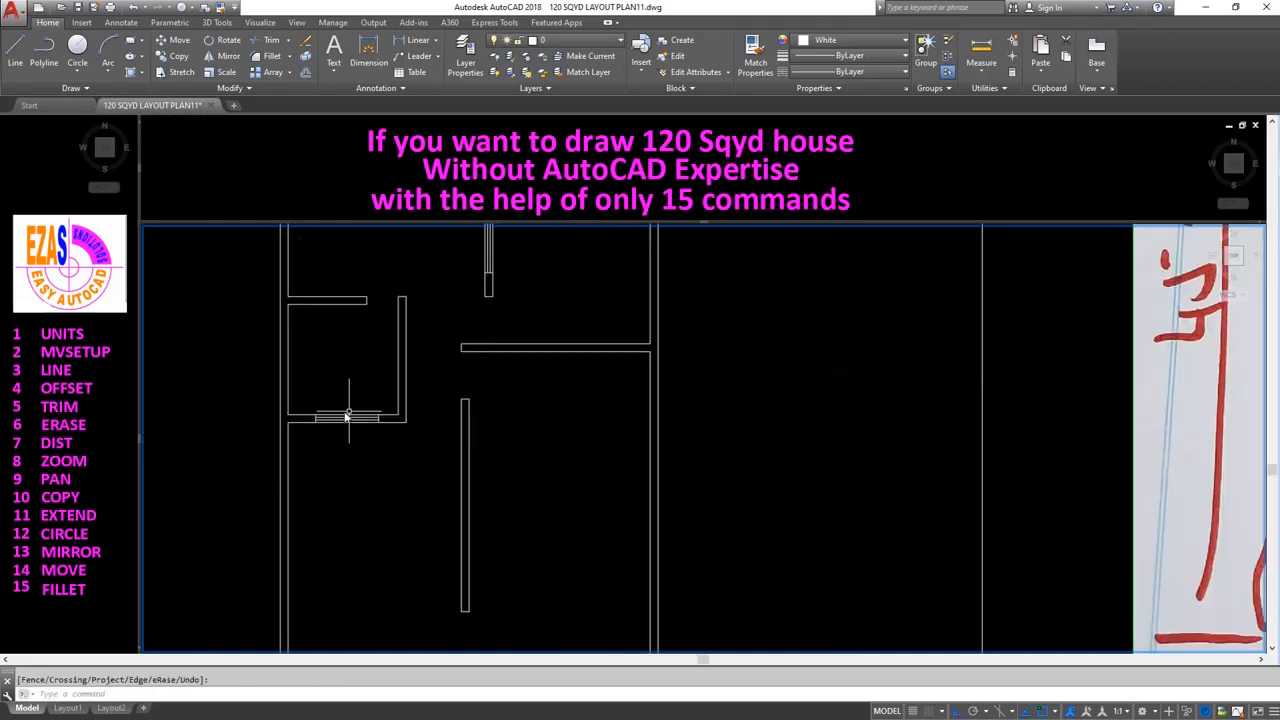
{"action": "scroll", "coordinate": [379, 470], "scroll_direction": "down", "scroll_amount": 3}
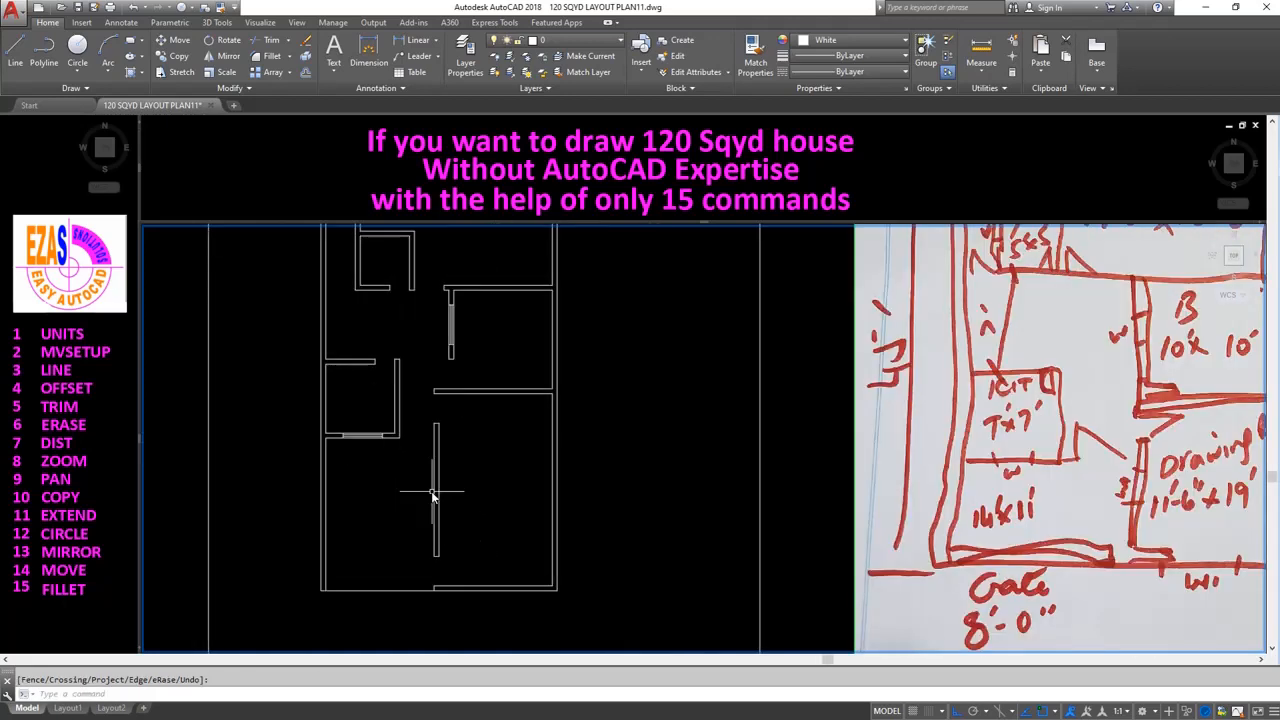
{"action": "scroll", "coordinate": [432, 494], "scroll_direction": "up", "scroll_amount": 2}
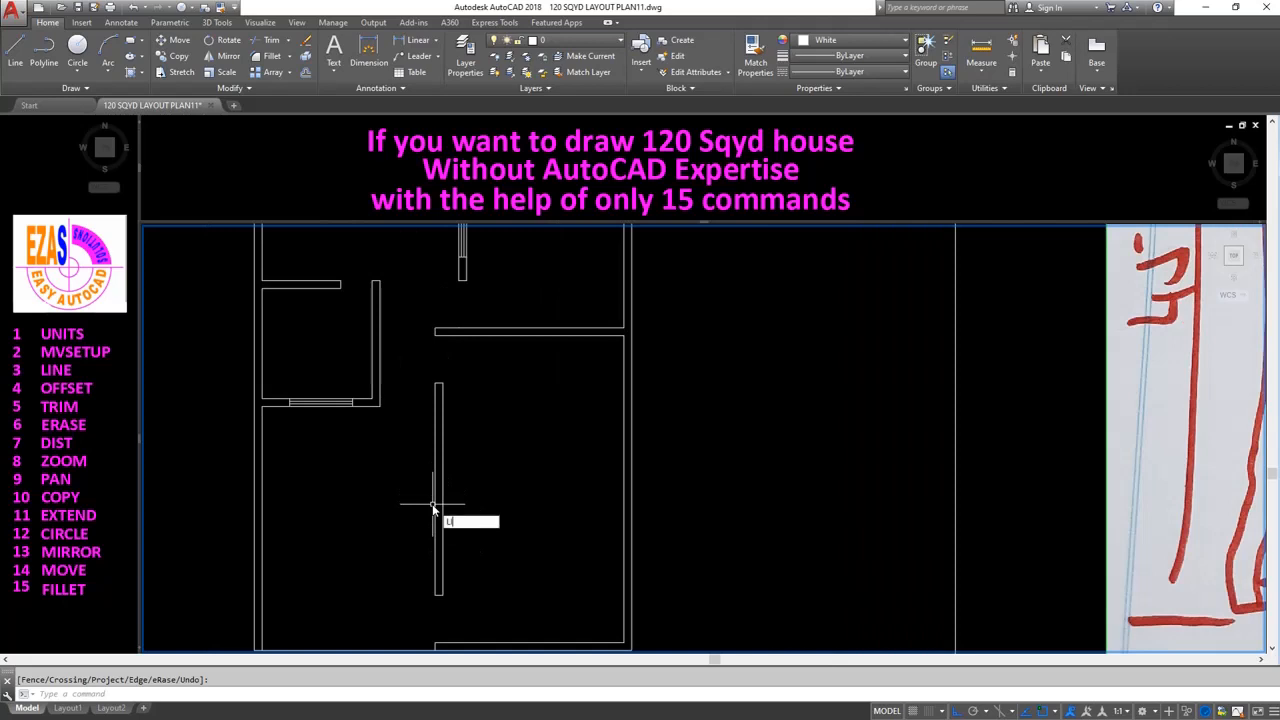
{"action": "key", "text": "Return"}
{"action": "type", "text": "MID"}
{"action": "key", "text": "Return"}
{"action": "left_click", "coordinate": [435, 497]}
{"action": "left_click", "coordinate": [442, 498]}
{"action": "key", "text": "Return"}
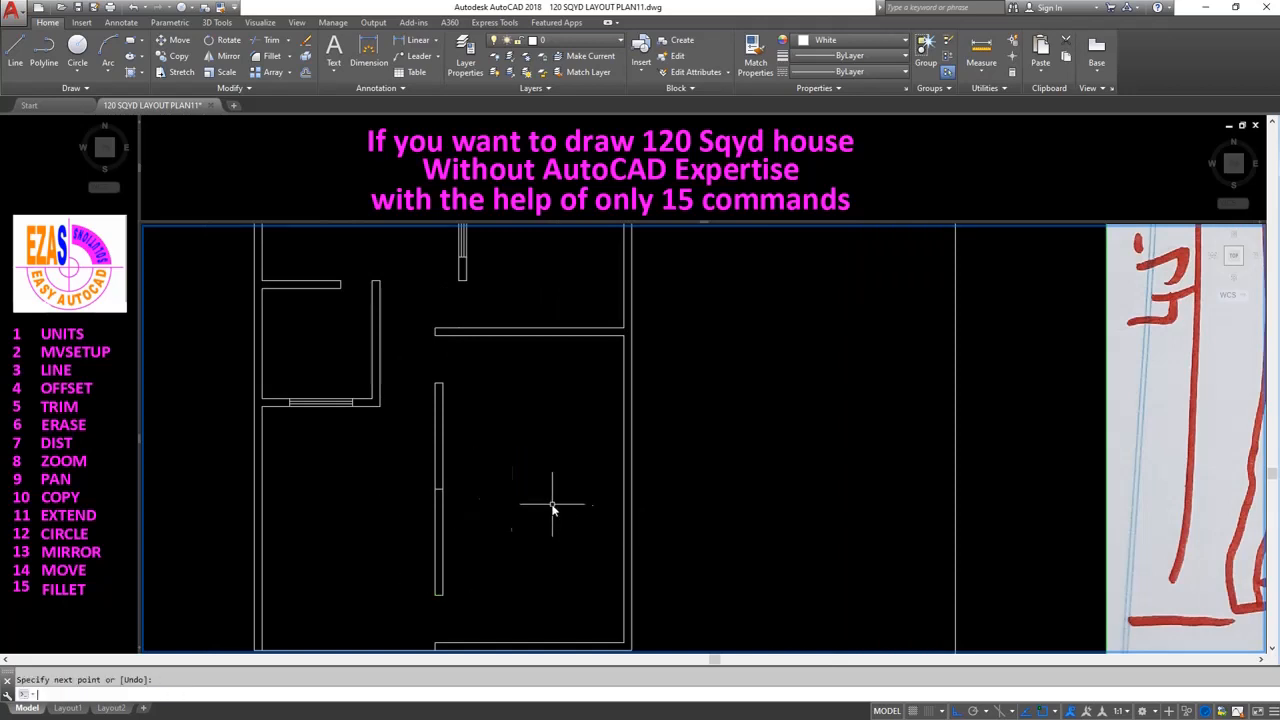
Copy the short line across the drawing room's left wall 24" upward and 24" downward.
{"action": "left_click", "coordinate": [420, 486]}
{"action": "left_click", "coordinate": [476, 526]}
{"action": "key", "text": "Return"}
{"action": "left_click", "coordinate": [478, 526]}
{"action": "type", "text": "24"}
{"action": "key", "text": "Return"}
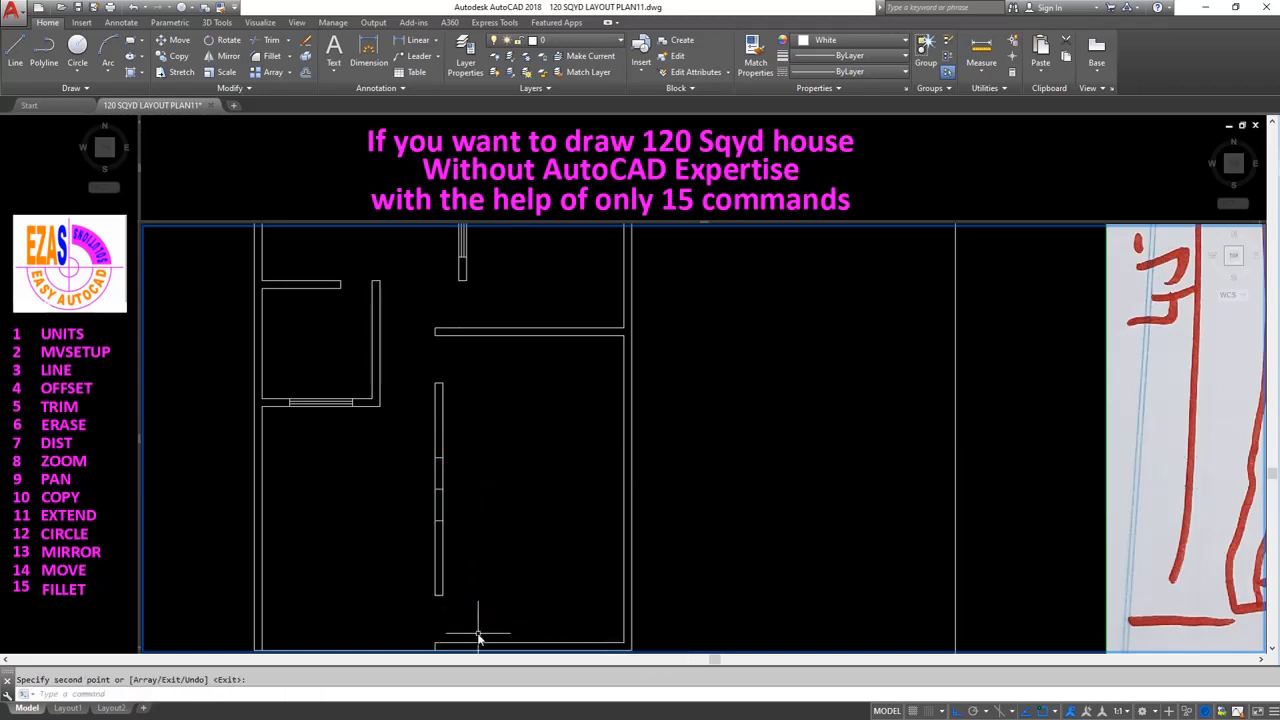
Erase the middle line between the two jamb lines in the drawing room's left wall.
{"action": "scroll", "coordinate": [432, 528], "scroll_direction": "up", "scroll_amount": 4}
{"action": "type", "text": "e"}
{"action": "key", "text": "Return"}
{"action": "left_click", "coordinate": [394, 397]}
{"action": "left_click", "coordinate": [495, 461]}
{"action": "key", "text": "Return"}
Offset both lines of the drawing room's left wall 2" into the wall.
{"action": "key", "text": "Return"}
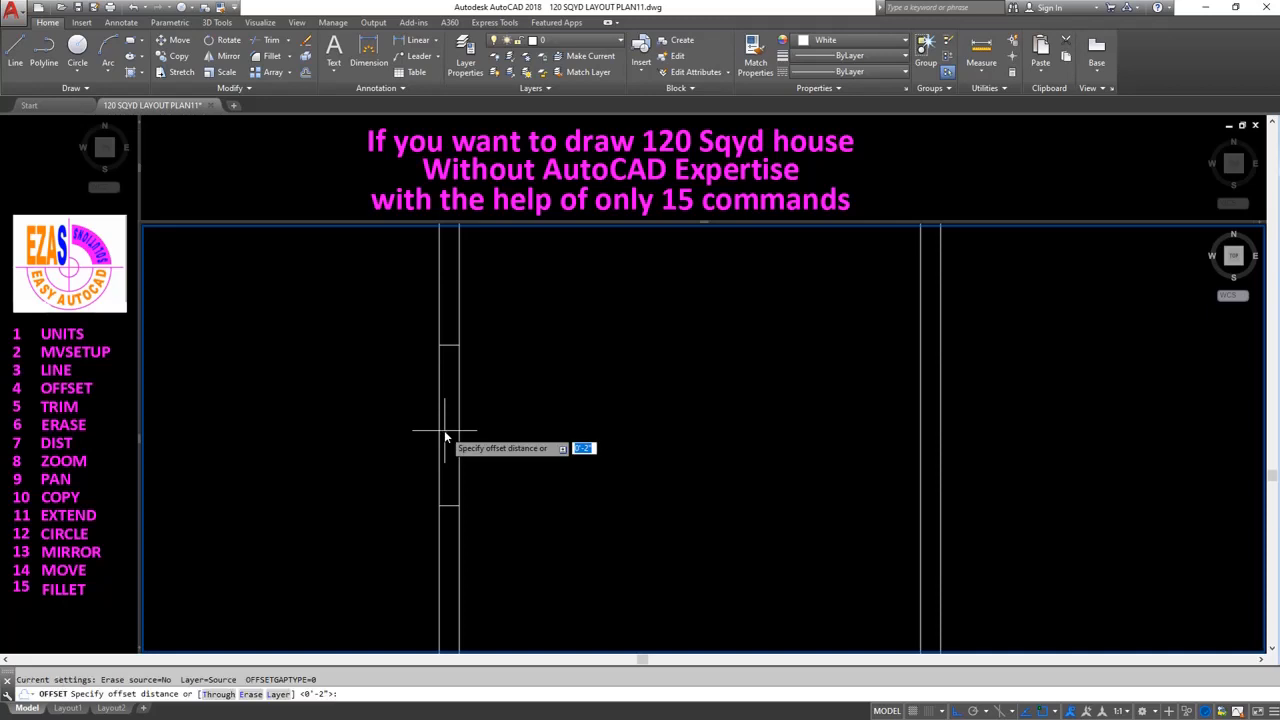
{"action": "key", "text": "Return"}
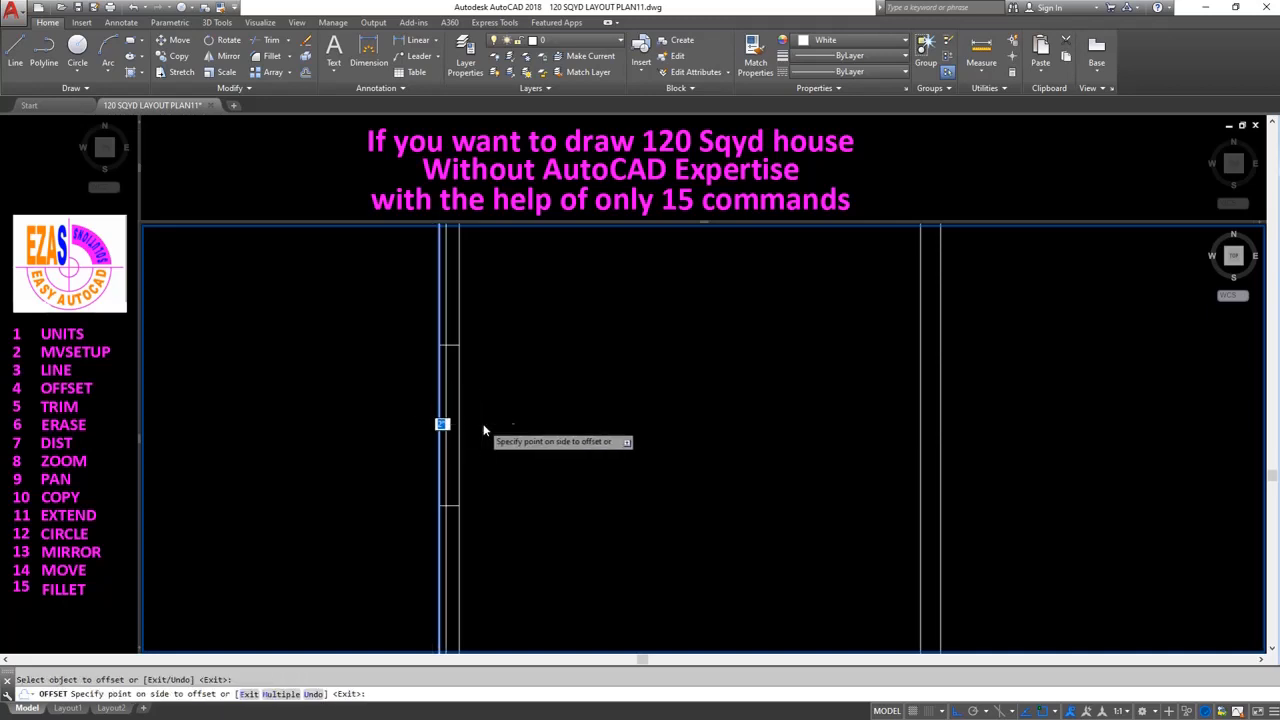
{"action": "left_click", "coordinate": [456, 423]}
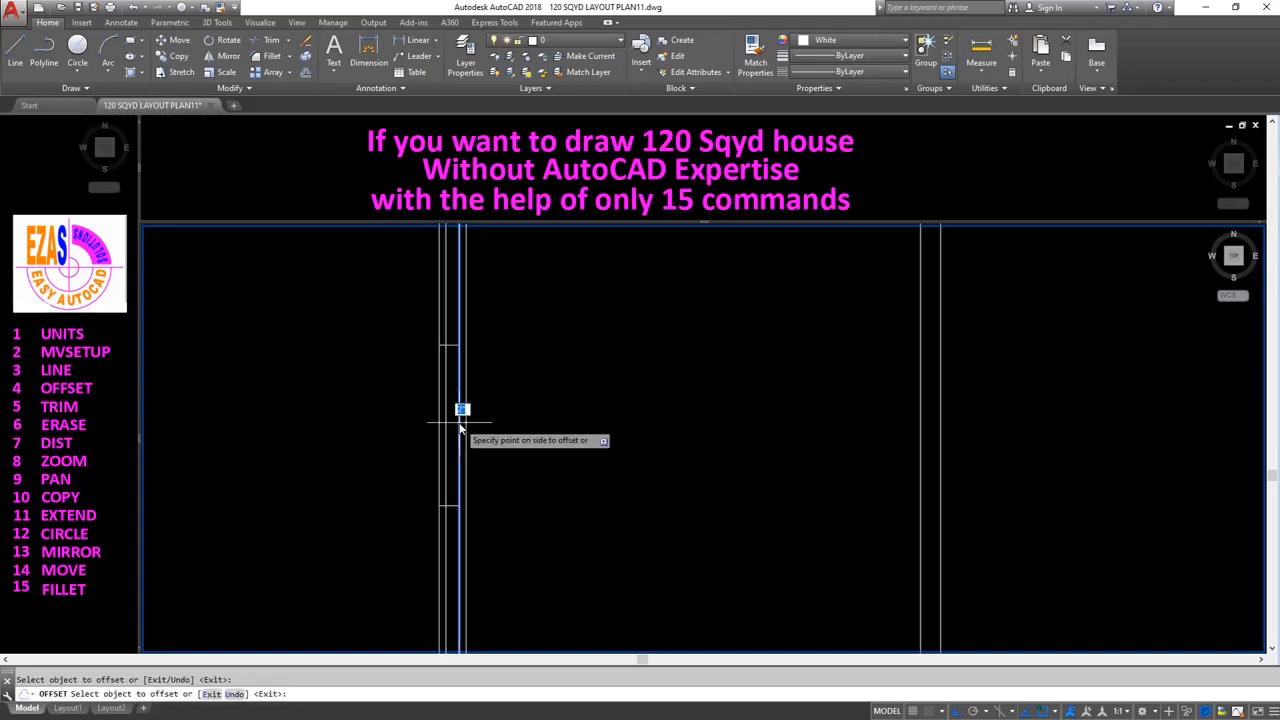
{"action": "left_click", "coordinate": [396, 426]}
{"action": "key", "text": "Return"}
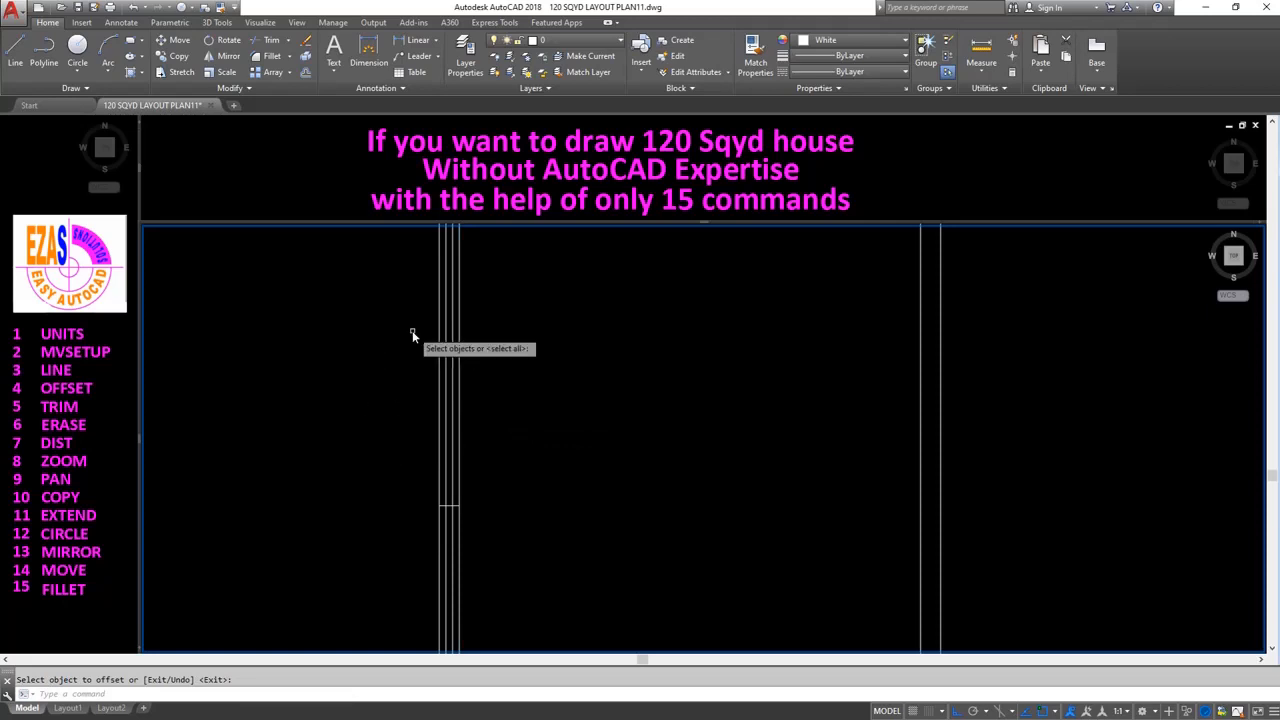
Trim the two offset lines above and below the jamb lines to finish the drawing room's left-wall window.
{"action": "type", "text": "tr"}
{"action": "key", "text": "Return"}
{"action": "left_click", "coordinate": [549, 403]}
{"action": "left_click", "coordinate": [546, 400]}
{"action": "left_click", "coordinate": [394, 310]}
{"action": "left_click", "coordinate": [480, 389]}
{"action": "left_click", "coordinate": [394, 450]}
{"action": "left_click", "coordinate": [488, 517]}
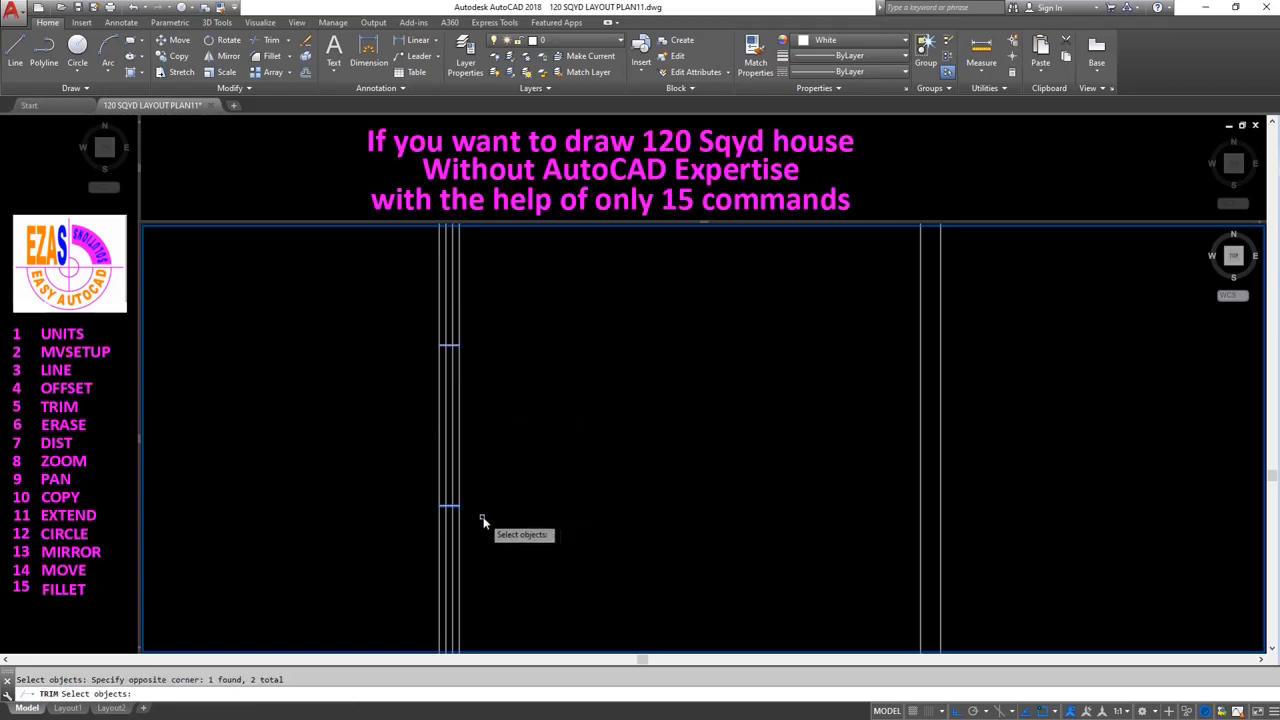
{"action": "key", "text": "Return"}
{"action": "left_click", "coordinate": [453, 521]}
{"action": "left_click", "coordinate": [446, 520]}
{"action": "left_click", "coordinate": [452, 337]}
{"action": "left_click", "coordinate": [446, 335]}
{"action": "key", "text": "Return"}
Draw a short vertical line across the drawing room's front wall, starting at the midpoint of the wall's inner line.
{"action": "scroll", "coordinate": [446, 356], "scroll_direction": "down", "scroll_amount": 6}
{"action": "mouse_move", "coordinate": [430, 398]}
{"action": "middle_mouse_down"}
{"action": "mouse_move", "coordinate": [455, 470]}
{"action": "mouse_move", "coordinate": [436, 505]}
{"action": "middle_mouse_up"}
{"action": "mouse_move", "coordinate": [400, 303]}
{"action": "middle_mouse_down"}
{"action": "mouse_move", "coordinate": [397, 365]}
{"action": "mouse_move", "coordinate": [378, 309]}
{"action": "middle_mouse_up"}
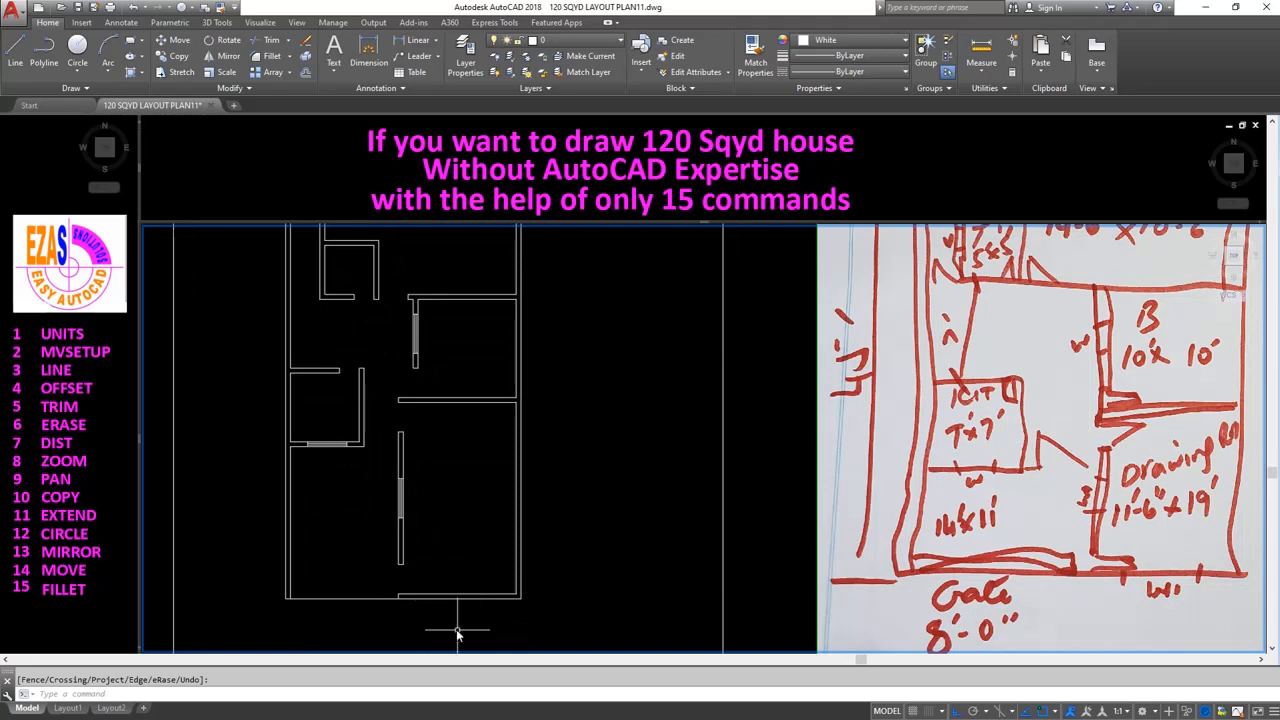
{"action": "scroll", "coordinate": [462, 628], "scroll_direction": "up", "scroll_amount": 4}
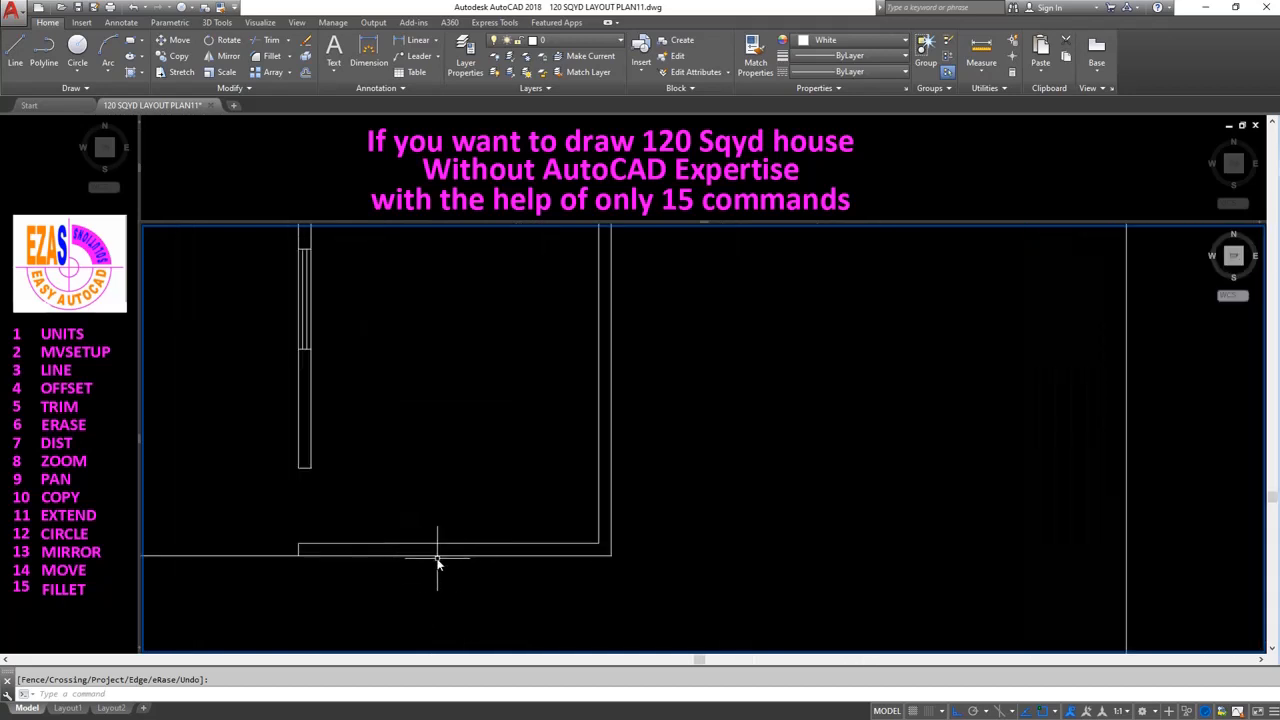
{"action": "key", "text": "Return"}
{"action": "type", "text": "MI"}
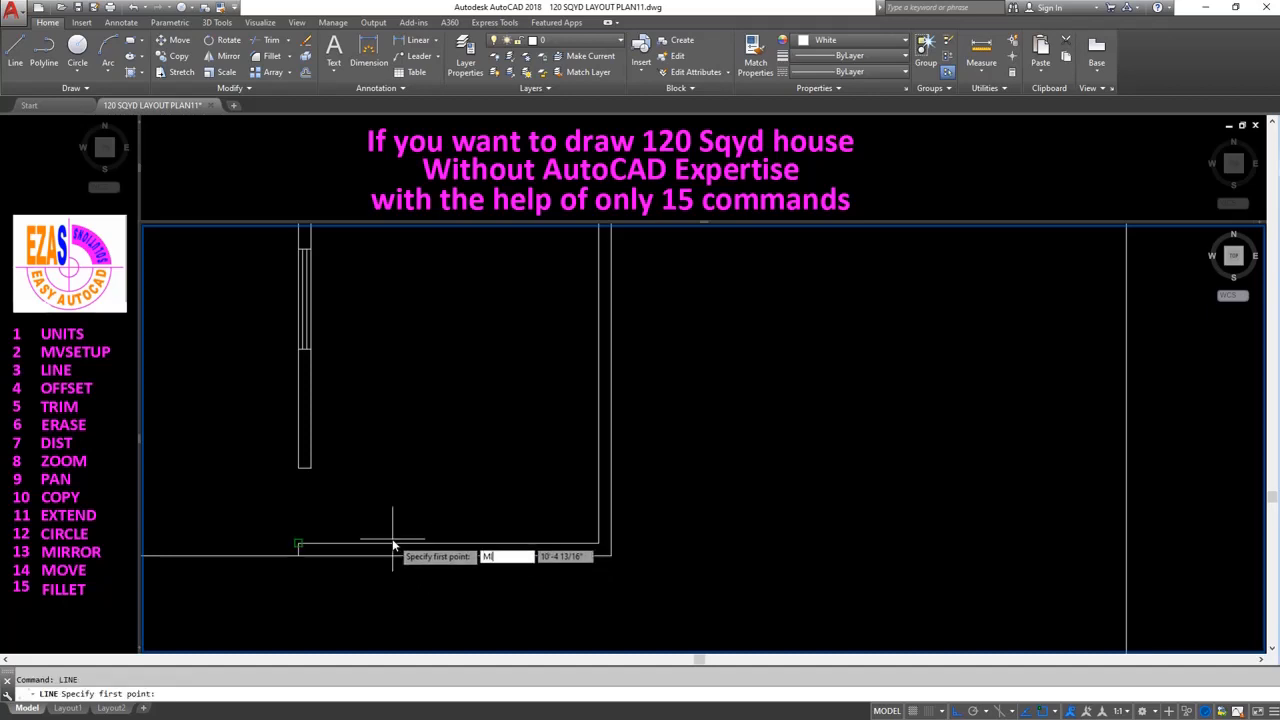
{"action": "key", "text": "Return"}
{"action": "left_click", "coordinate": [448, 548]}
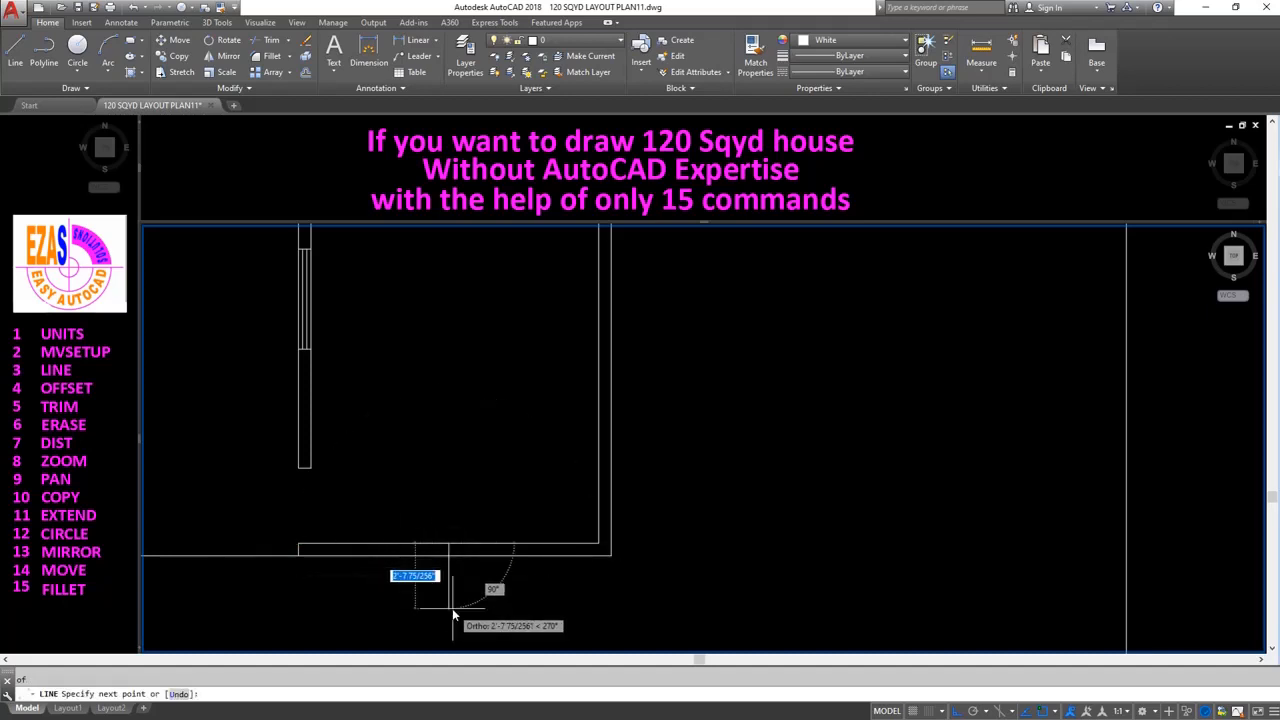
{"action": "key", "text": "Escape"}
Offset the short line across the drawing room's front wall 3' to each side.
{"action": "scroll", "coordinate": [415, 602], "scroll_direction": "up", "scroll_amount": 2}
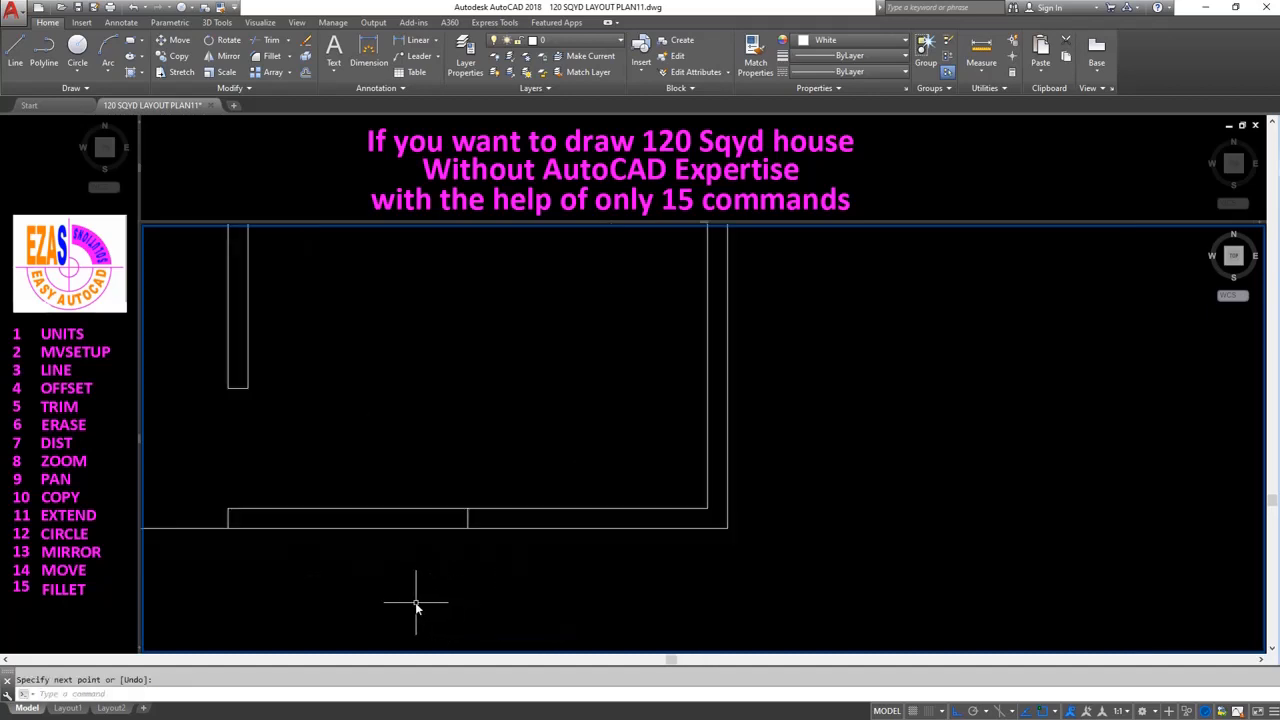
{"action": "type", "text": "o"}
{"action": "key", "text": "Return"}
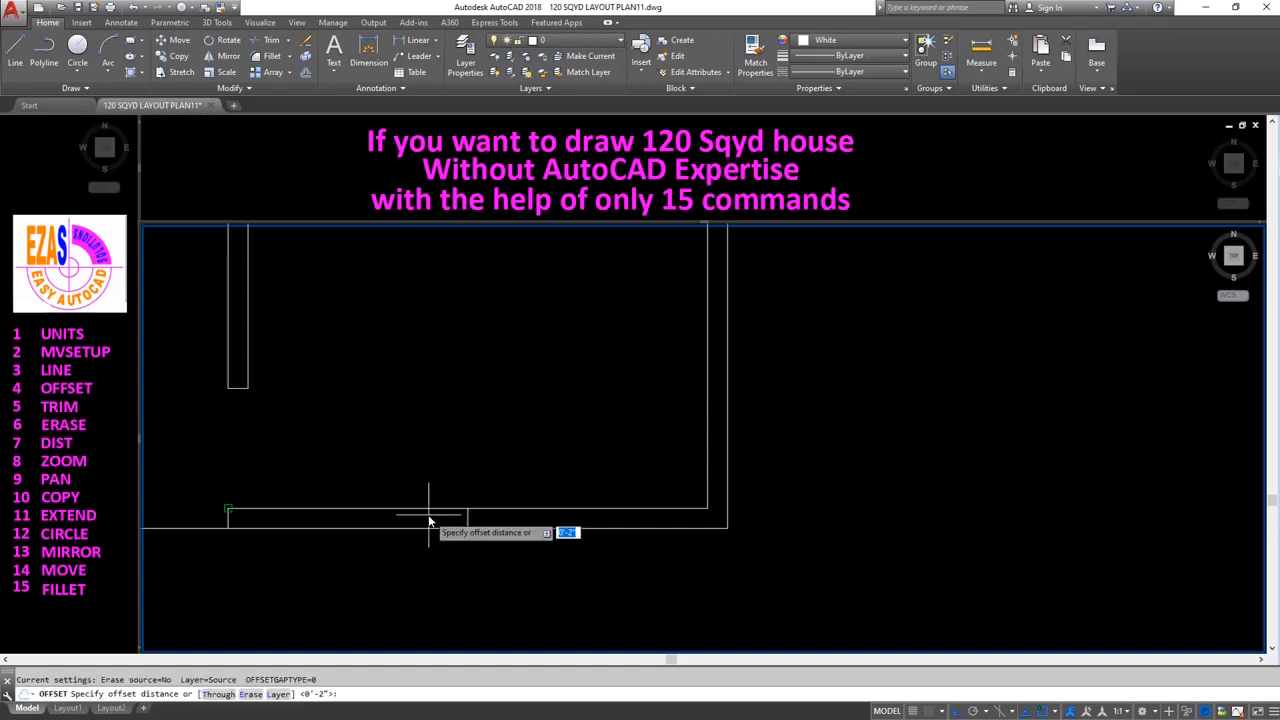
{"action": "type", "text": "3"}
{"action": "key", "text": "Return"}
{"action": "left_click", "coordinate": [466, 517]}
{"action": "left_click", "coordinate": [481, 522]}
{"action": "left_click", "coordinate": [467, 519]}
{"action": "left_click", "coordinate": [370, 560]}
{"action": "key", "text": "Return"}
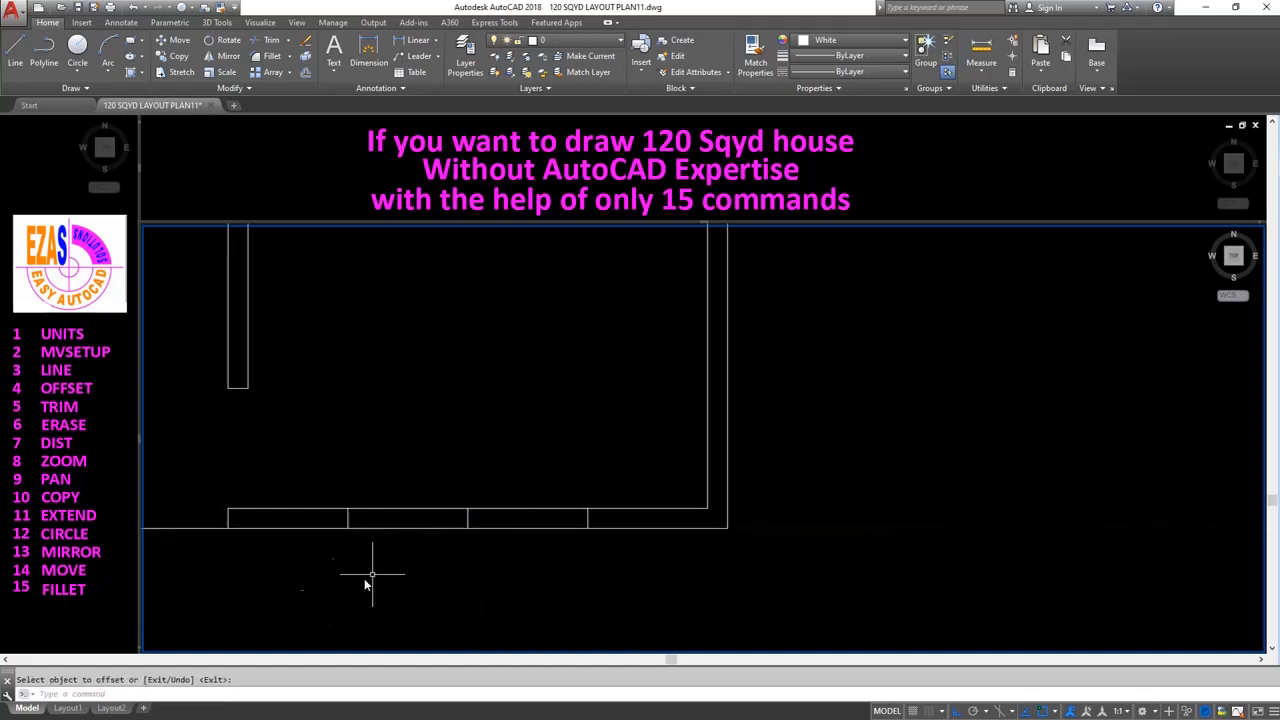
Erase the middle line between the two jamb lines in the drawing room's front wall.
{"action": "type", "text": "e"}
{"action": "key", "text": "Return"}
{"action": "left_click", "coordinate": [431, 480]}
{"action": "left_click", "coordinate": [506, 569]}
{"action": "key", "text": "Return"}
Offset both lines of the drawing room's front wall 2" into the wall.
{"action": "type", "text": "OFFSET"}
{"action": "key", "text": "Return"}
{"action": "key", "text": "Return"}
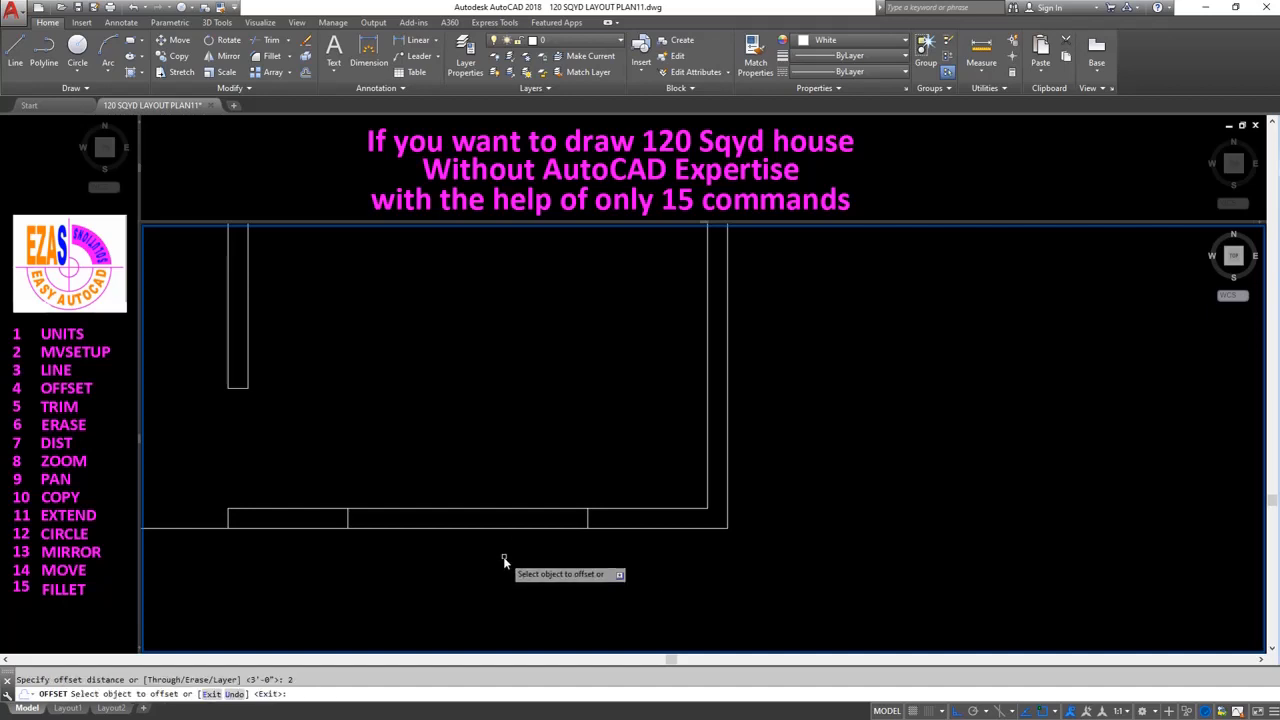
{"action": "left_click", "coordinate": [506, 528]}
{"action": "left_click", "coordinate": [508, 506]}
{"action": "left_click", "coordinate": [510, 508]}
{"action": "left_click", "coordinate": [507, 568]}
{"action": "key", "text": "Return"}
Trim the two offset lines outside the jamb lines on both sides to finish the drawing room's front window.
{"action": "type", "text": "tr"}
{"action": "key", "text": "Return"}
{"action": "left_click", "coordinate": [570, 488]}
{"action": "left_click", "coordinate": [619, 550]}
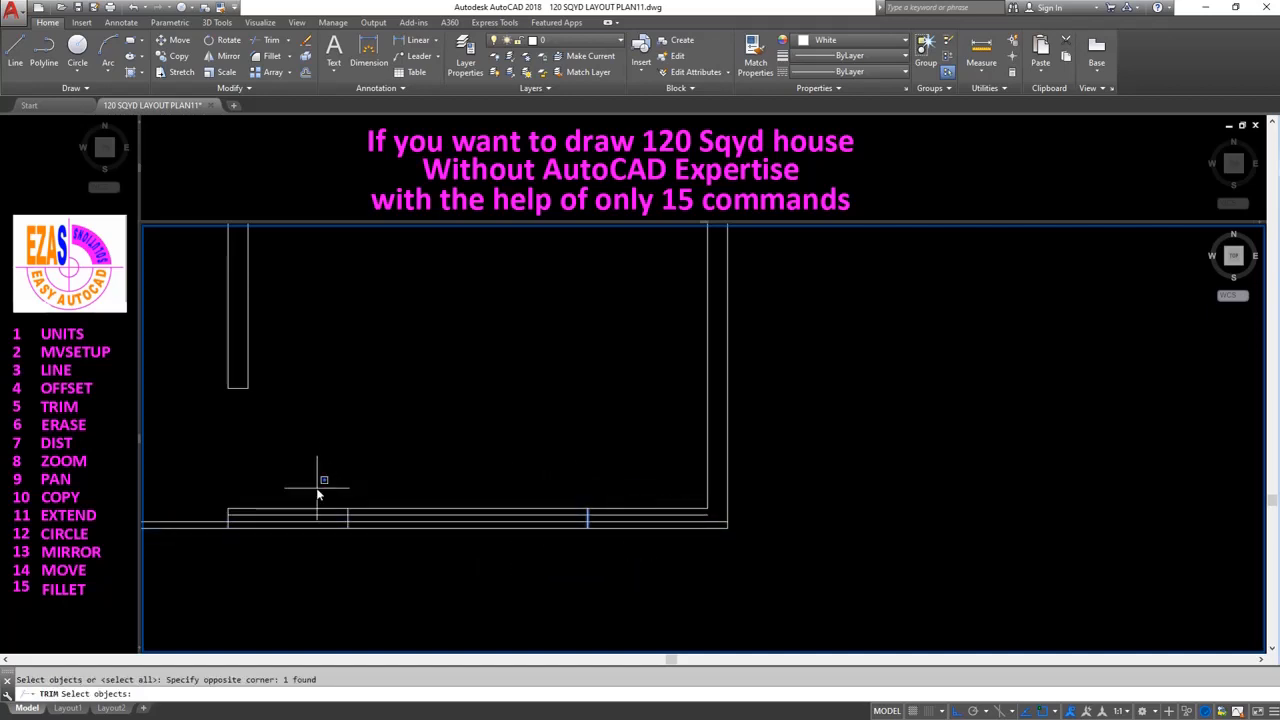
{"action": "key", "text": "Return"}
{"action": "left_click", "coordinate": [334, 521]}
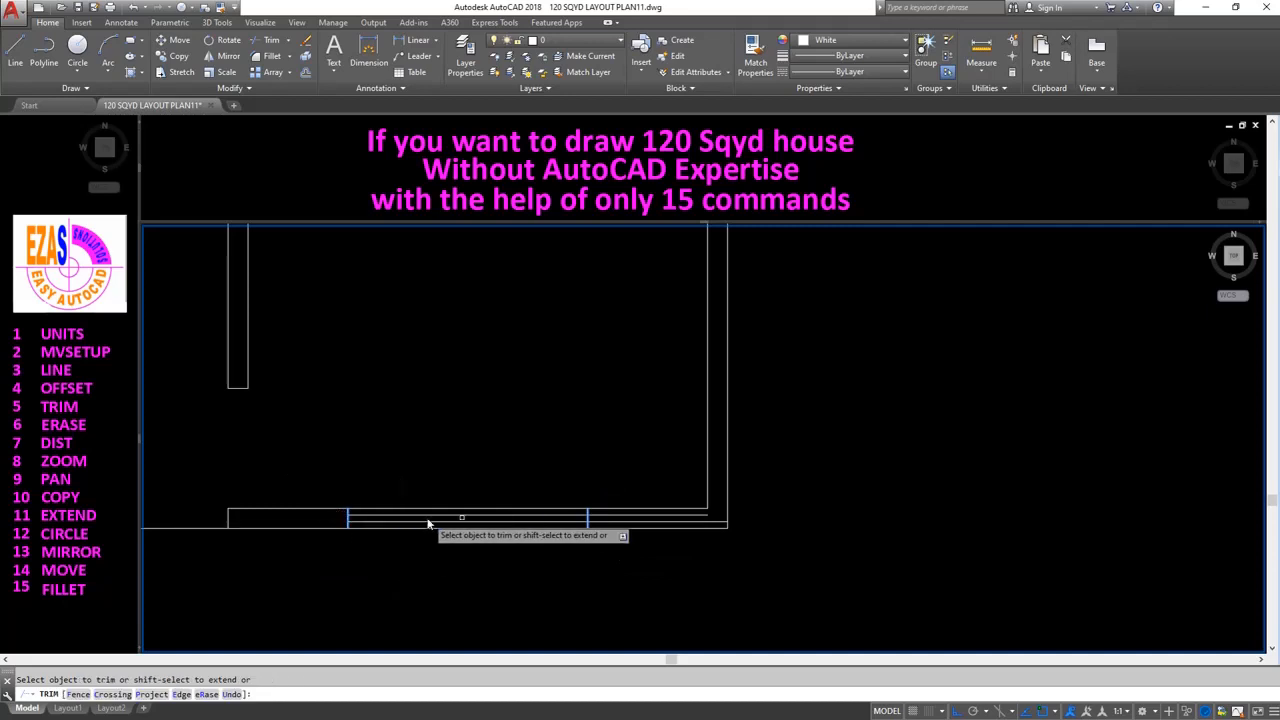
{"action": "left_click", "coordinate": [643, 512]}
{"action": "left_click", "coordinate": [640, 525]}
{"action": "key", "text": "Return"}
Draw a short horizontal line across the upper toilet's left wall at the midpoint of its inner line.
{"action": "scroll", "coordinate": [580, 589], "scroll_direction": "down", "scroll_amount": 4}
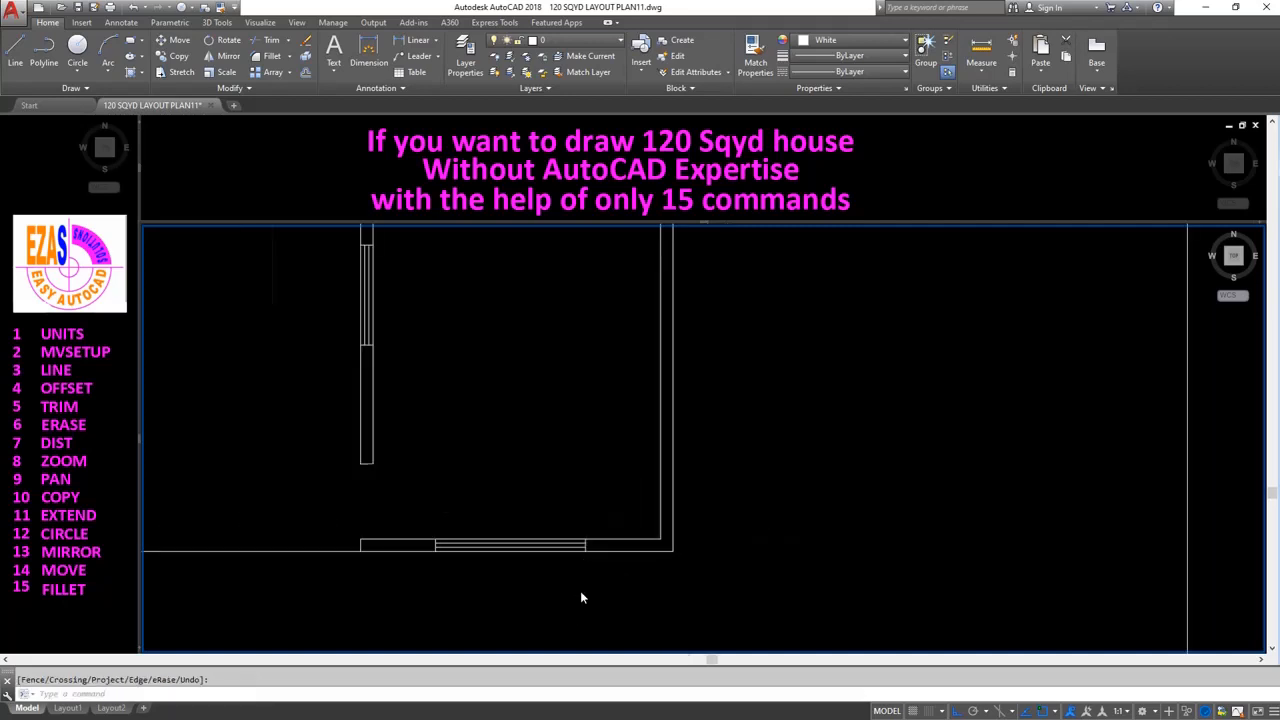
{"action": "scroll", "coordinate": [511, 440], "scroll_direction": "down", "scroll_amount": 2}
{"action": "middle_click_drag", "start_coordinate": [494, 376], "coordinate": [477, 554]}
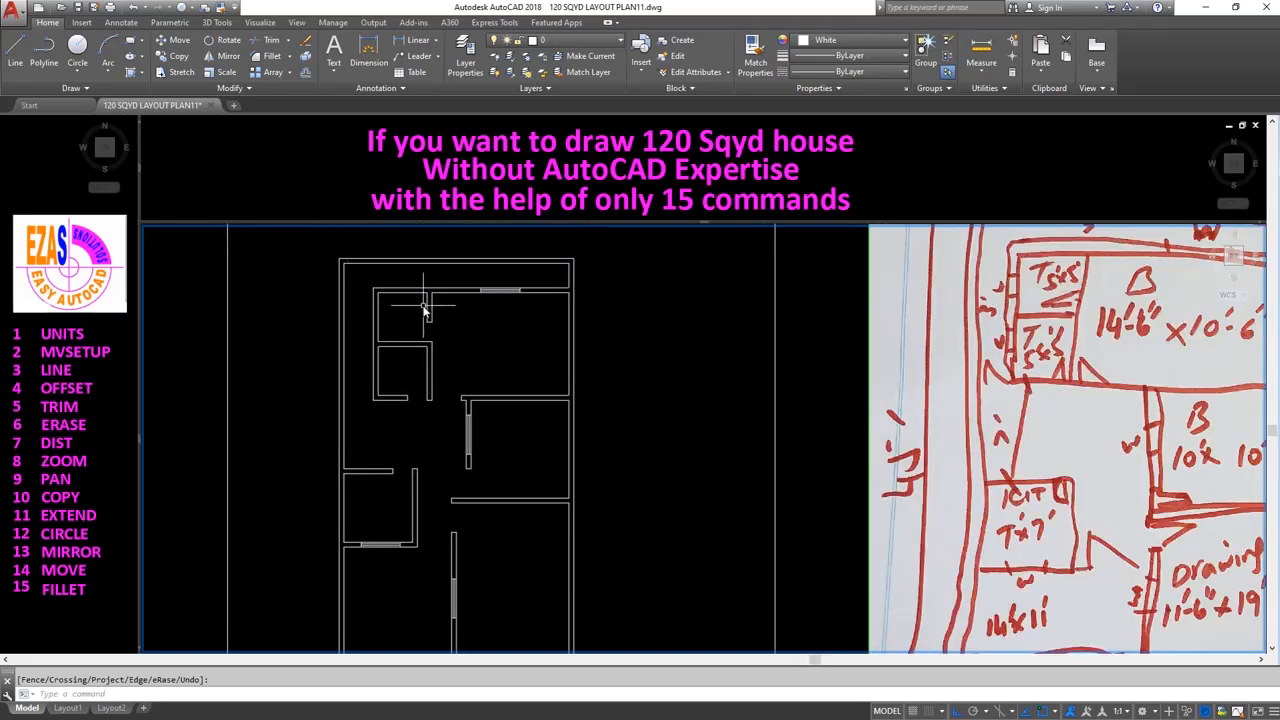
{"action": "scroll", "coordinate": [420, 305], "scroll_direction": "up", "scroll_amount": 3}
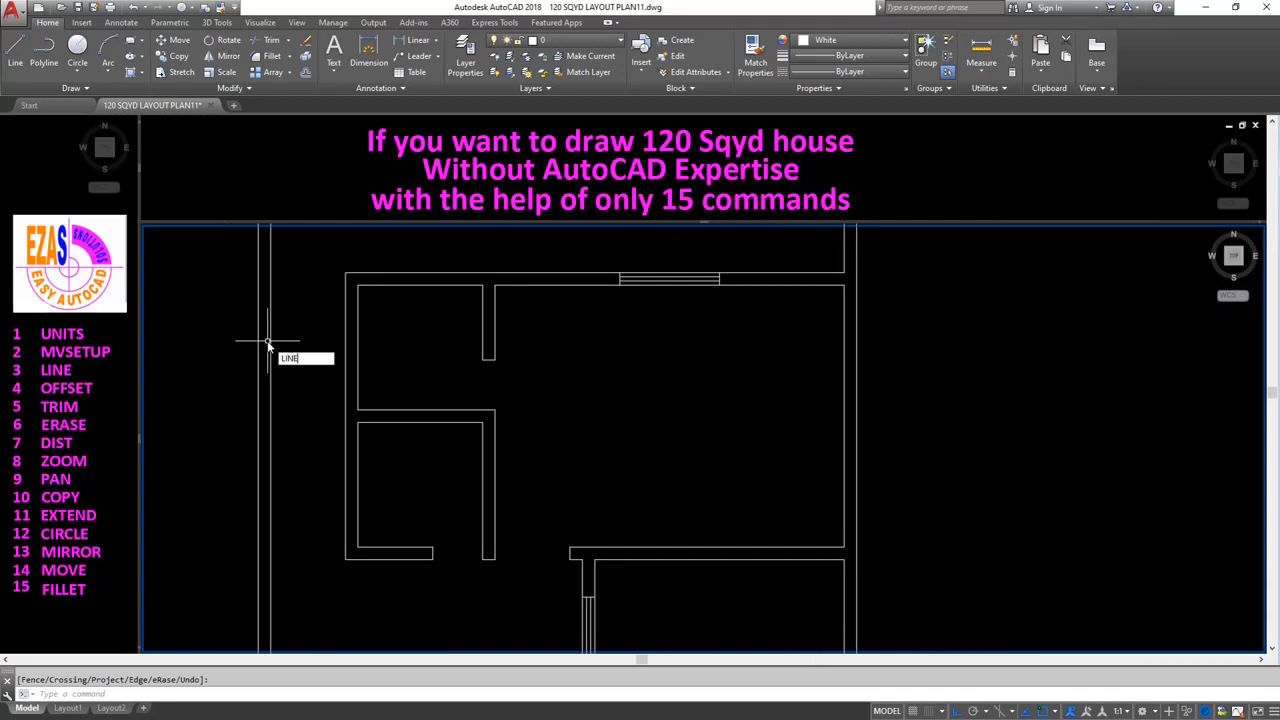
{"action": "key", "text": "Return"}
{"action": "type", "text": "MI"}
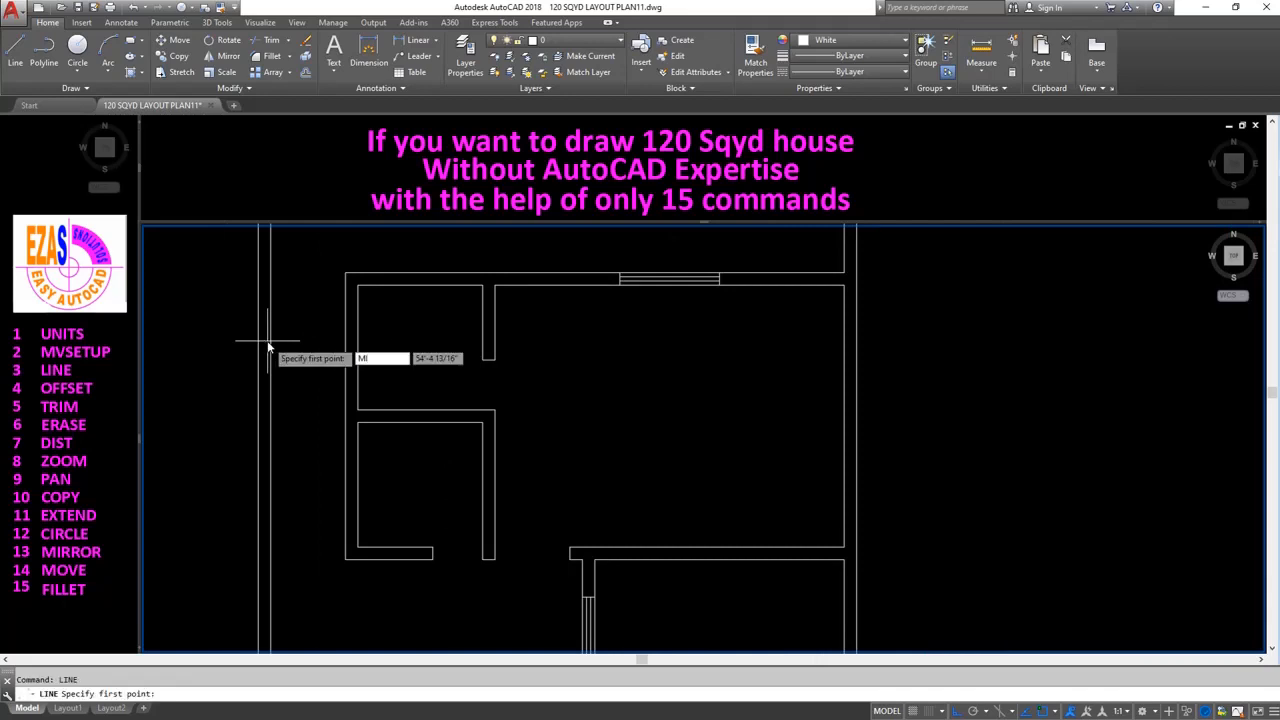
{"action": "type", "text": "D"}
{"action": "key", "text": "Return"}
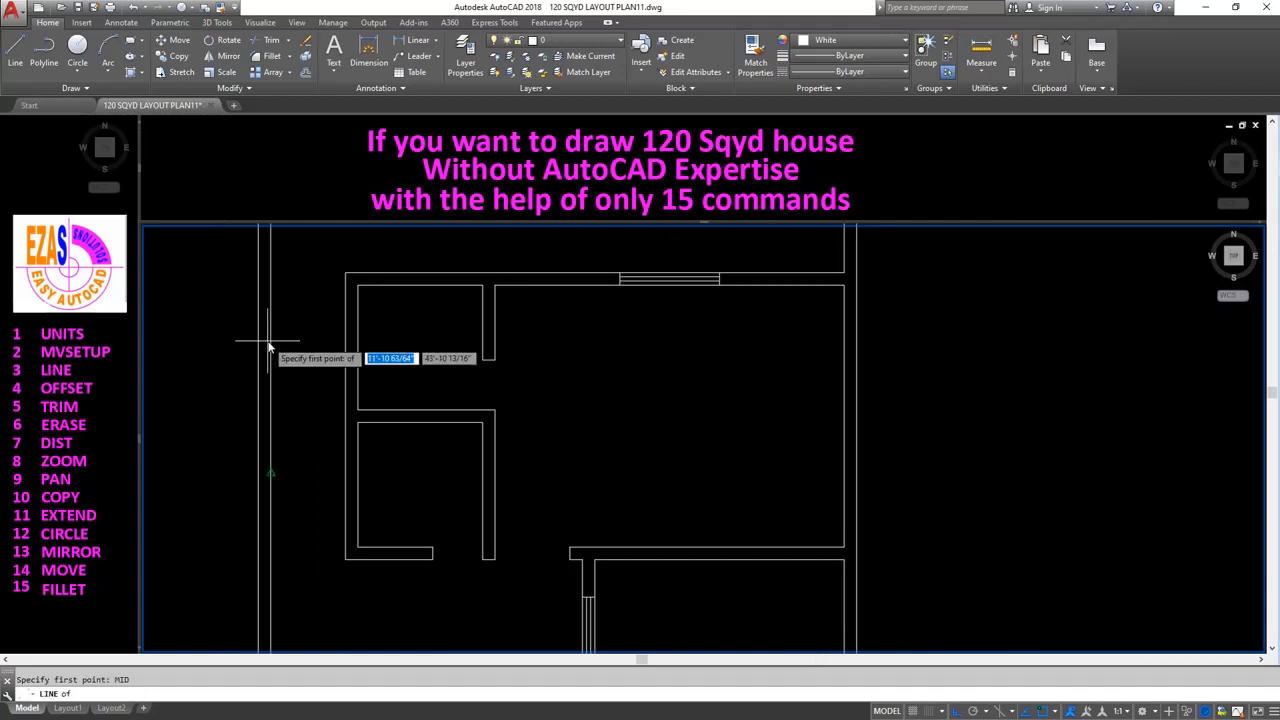
{"action": "left_click", "coordinate": [352, 345]}
{"action": "key", "text": "Return"}
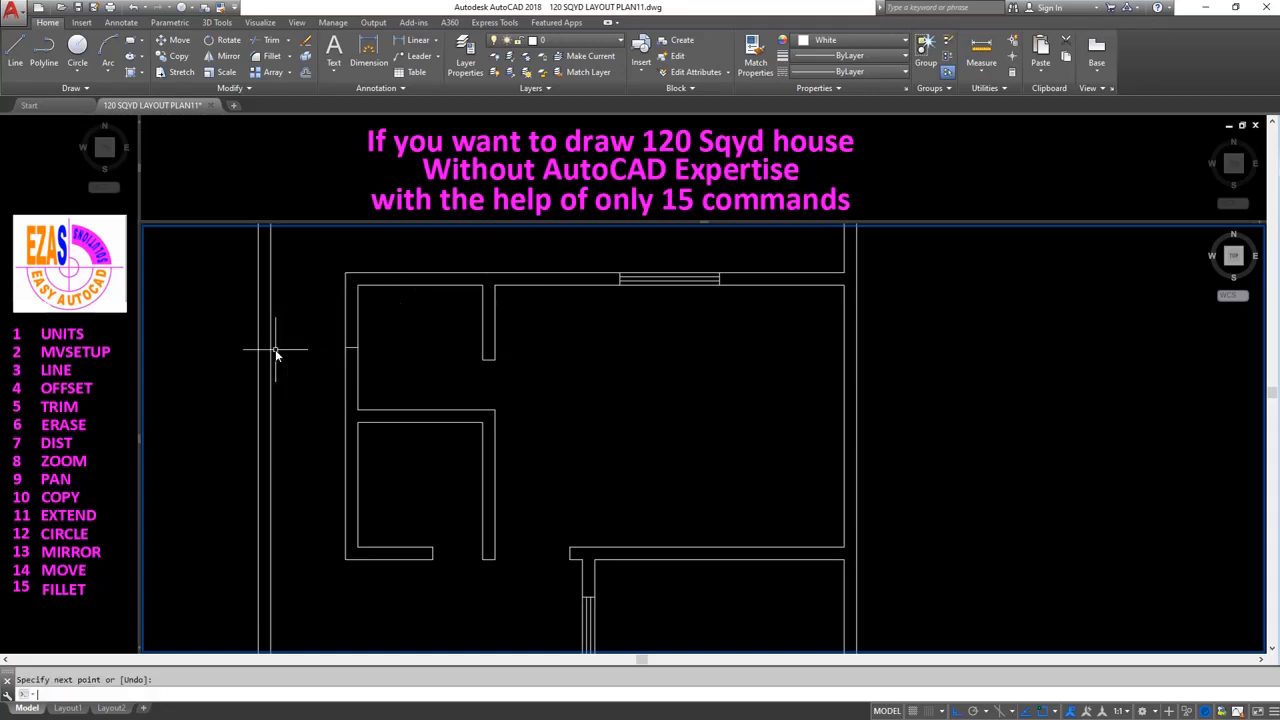
Offset the short line across the upper toilet's left wall 12" upward and 12" downward.
{"action": "scroll", "coordinate": [313, 325], "scroll_direction": "up", "scroll_amount": 2}
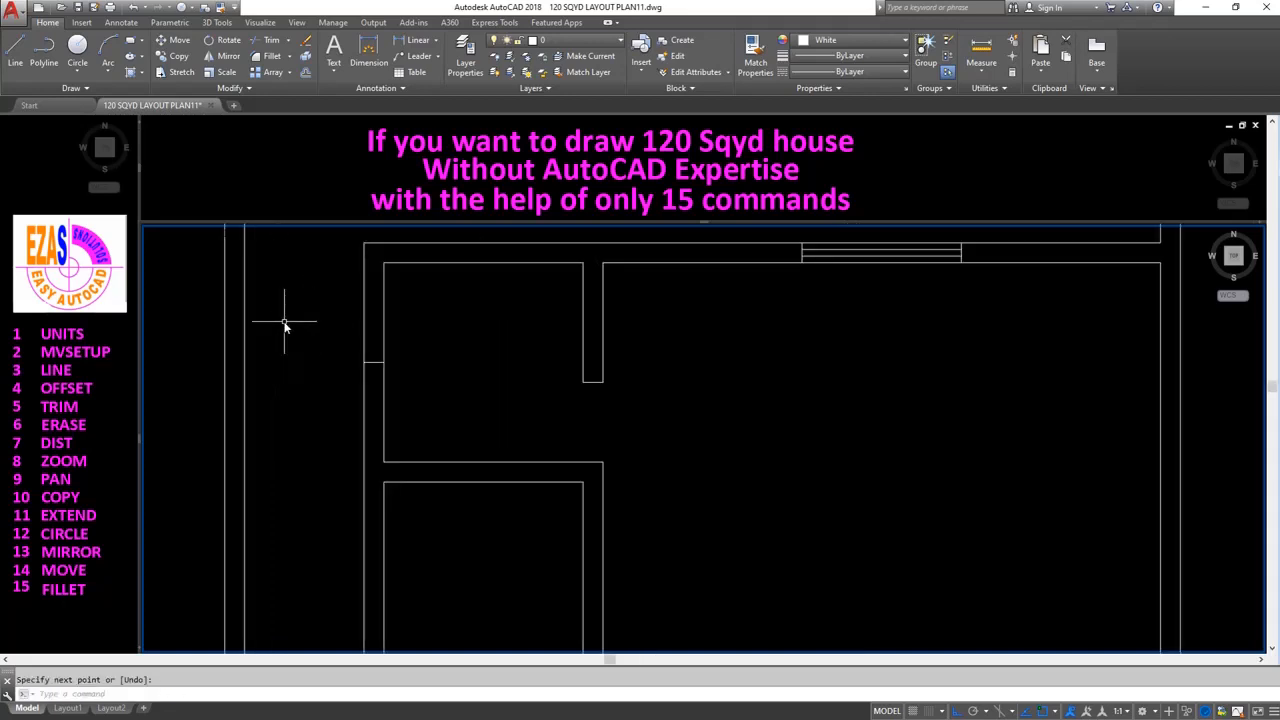
{"action": "type", "text": "O"}
{"action": "key", "text": "Return"}
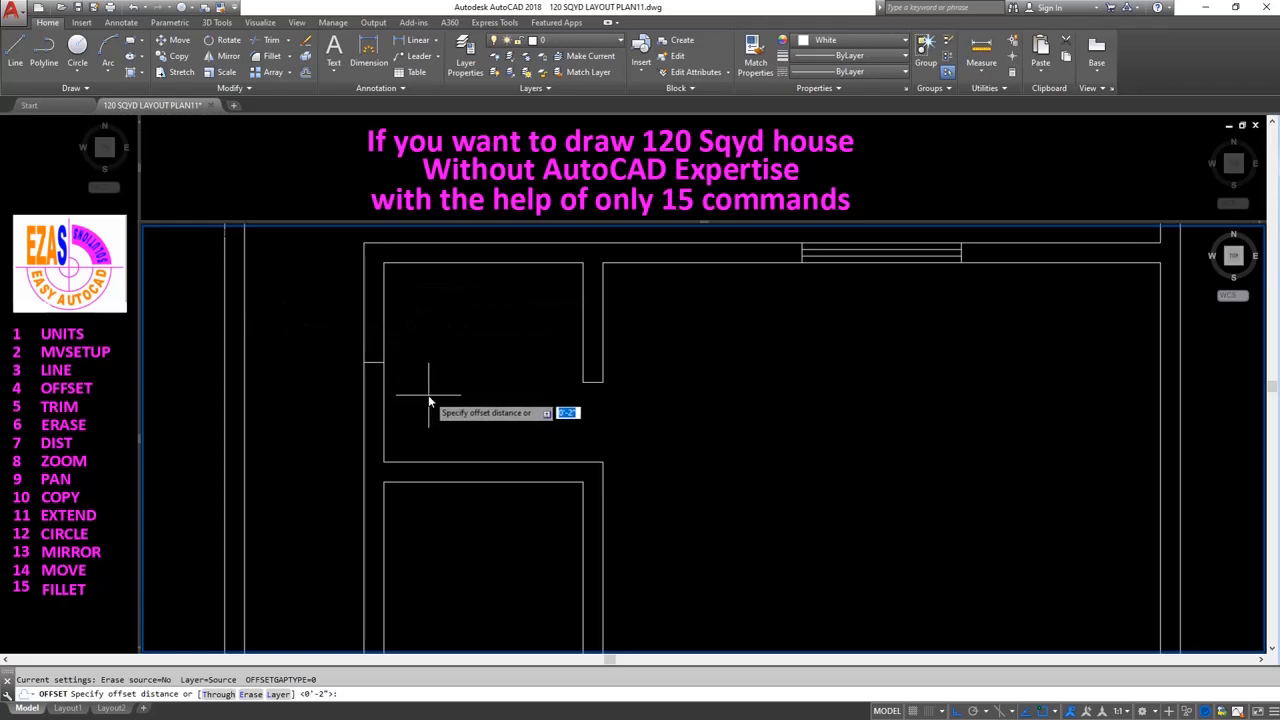
{"action": "type", "text": "12"}
{"action": "key", "text": "Return"}
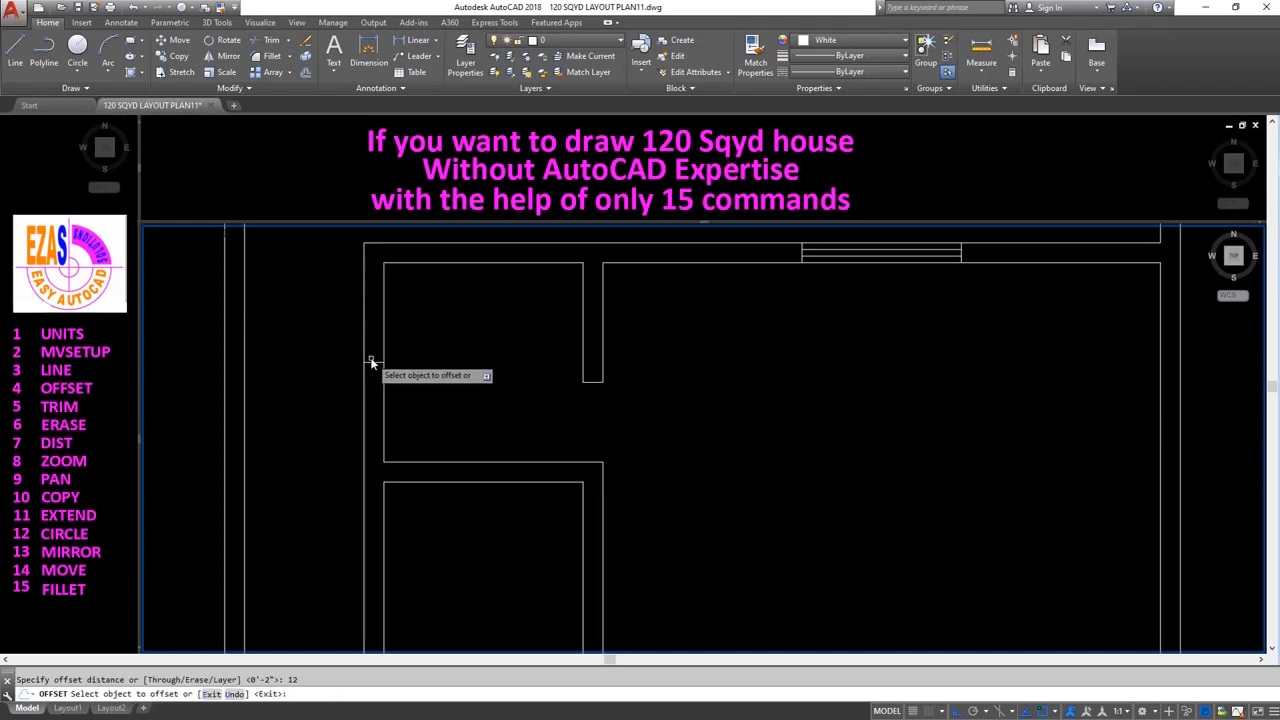
{"action": "left_click", "coordinate": [373, 363]}
{"action": "left_click", "coordinate": [377, 320]}
{"action": "left_click", "coordinate": [374, 366]}
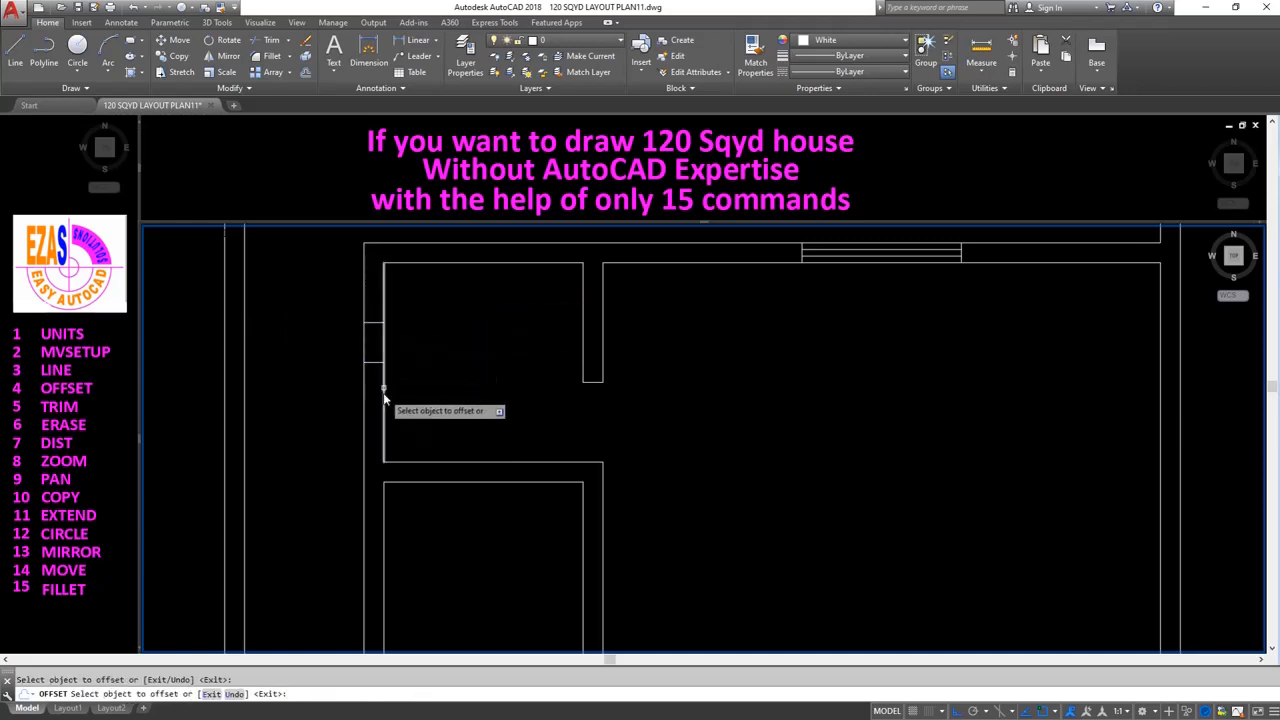
{"action": "left_click", "coordinate": [375, 362]}
{"action": "left_click", "coordinate": [376, 443]}
{"action": "key", "text": "Return"}
Erase the middle line between the two jamb lines in the upper toilet's left wall.
{"action": "type", "text": "E"}
{"action": "key", "text": "Return"}
{"action": "left_click", "coordinate": [332, 347]}
{"action": "left_click", "coordinate": [437, 384]}
{"action": "key", "text": "Return"}
{"action": "type", "text": "T"}
{"action": "key", "text": "Escape"}
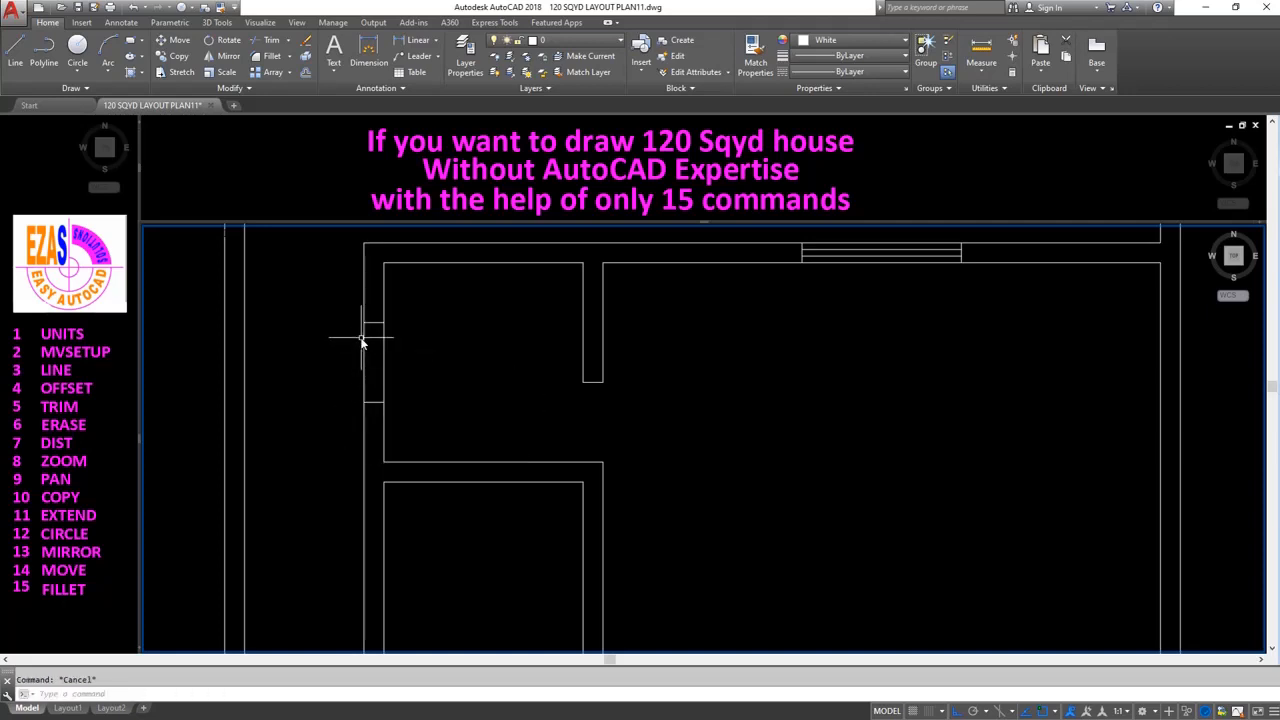
Offset the outer line of the upper toilet's left wall 3" into the wall.
{"action": "type", "text": "O"}
{"action": "key", "text": "Return"}
{"action": "type", "text": "2"}
{"action": "key", "text": "Return"}
{"action": "key", "text": "Return"}
{"action": "key", "text": "Return"}
{"action": "type", "text": "3"}
{"action": "key", "text": "Return"}
{"action": "left_click", "coordinate": [364, 335]}
{"action": "left_click", "coordinate": [425, 357]}
Trim the offset center line beyond the jamb lines in the upper toilet's left wall.
{"action": "type", "text": "TR"}
{"action": "key", "text": "Return"}
{"action": "left_click", "coordinate": [339, 309]}
{"action": "left_click", "coordinate": [430, 360]}
{"action": "left_click", "coordinate": [352, 390]}
{"action": "left_click", "coordinate": [400, 432]}
{"action": "key", "text": "Return"}
{"action": "left_click", "coordinate": [375, 437]}
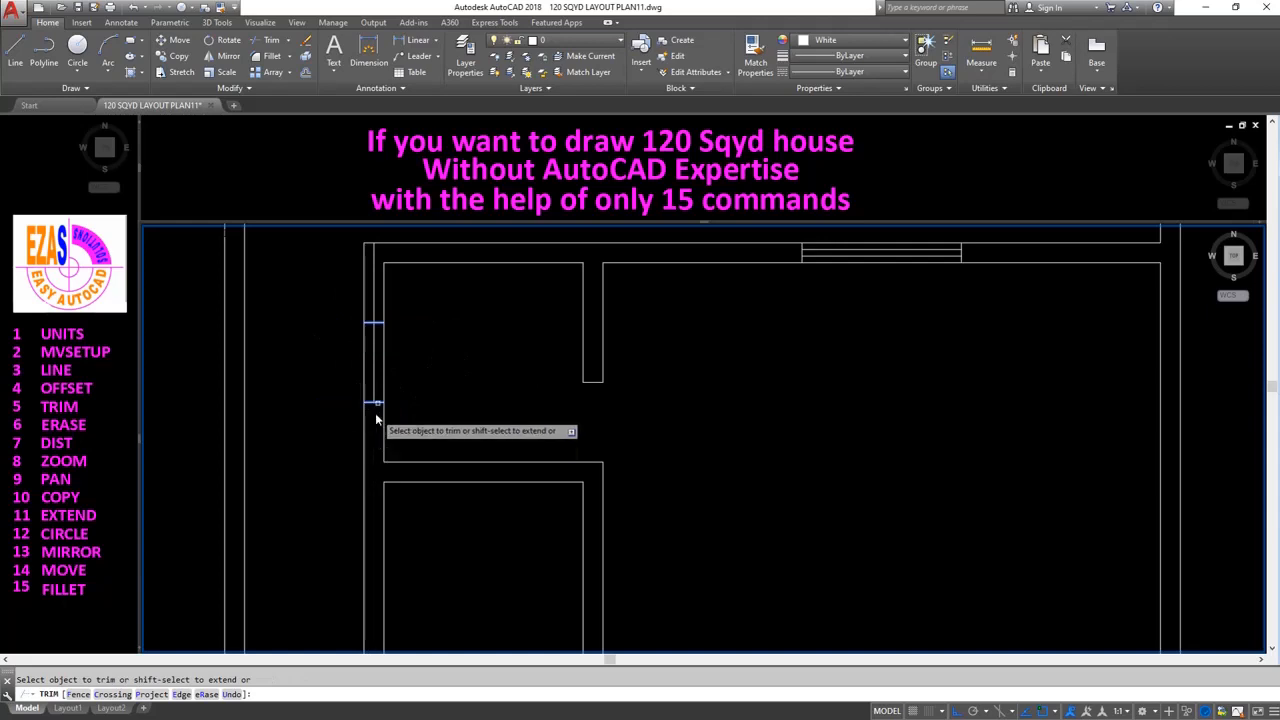
Trim away the centre line above the window in the upper toilet's outer side wall.
{"action": "left_click", "coordinate": [372, 311]}
{"action": "left_click", "coordinate": [376, 313]}
{"action": "key", "text": "Return"}
{"action": "scroll", "coordinate": [375, 313], "scroll_direction": "down", "scroll_amount": 2}
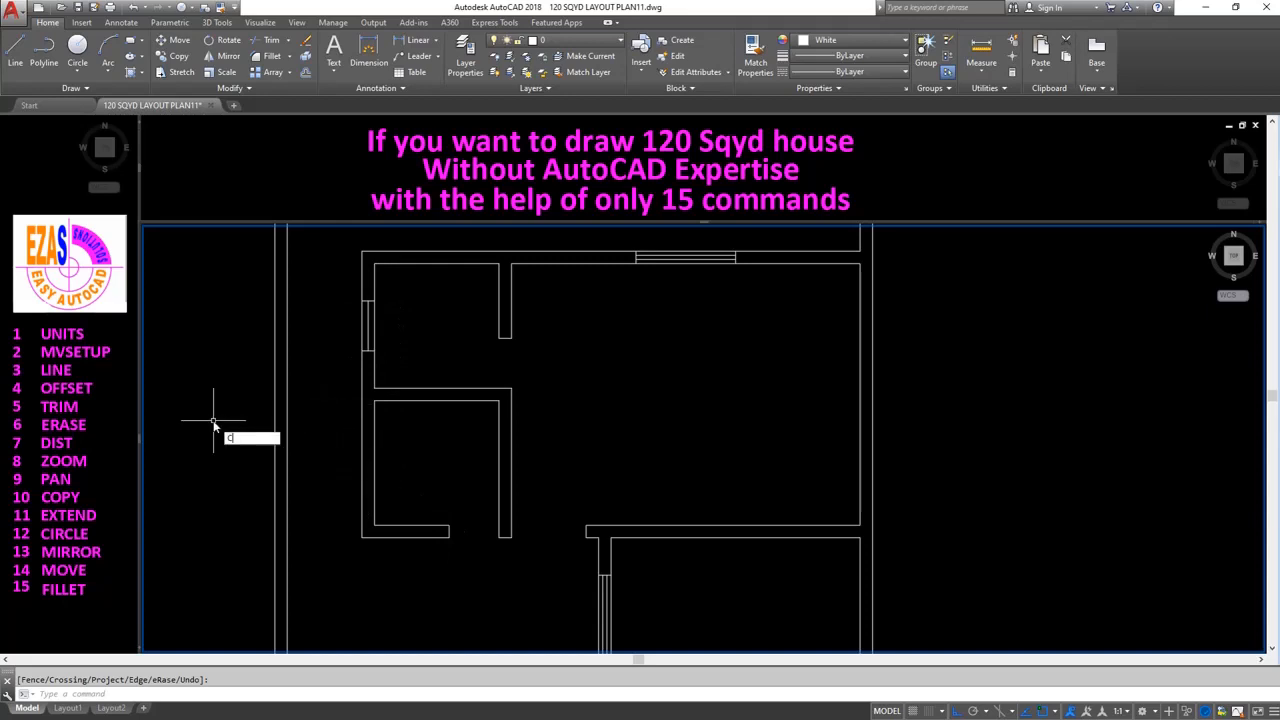
Copy the upper toilet's window to the lower toilet's side wall, from the upper room's inner corner to the lower room's matching corner.
{"action": "key", "text": "Return"}
{"action": "left_click", "coordinate": [316, 278]}
{"action": "left_click", "coordinate": [375, 369]}
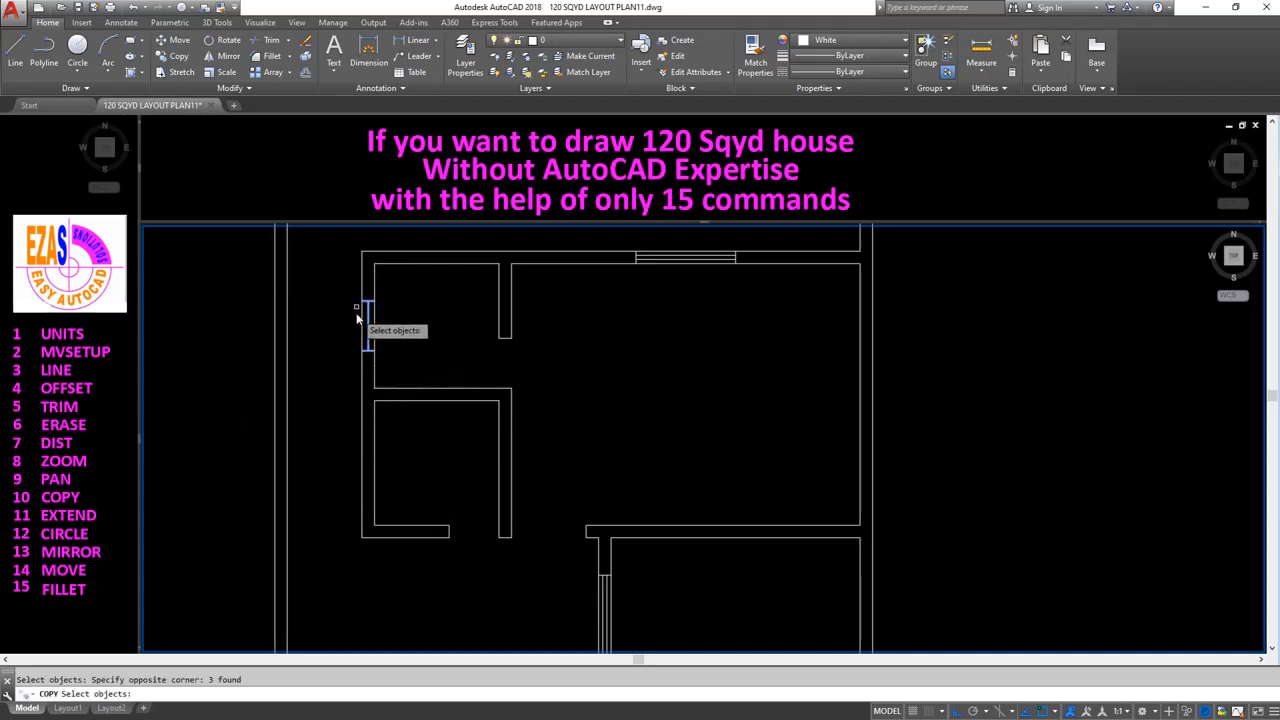
{"action": "key", "text": "Return"}
{"action": "left_click", "coordinate": [375, 264]}
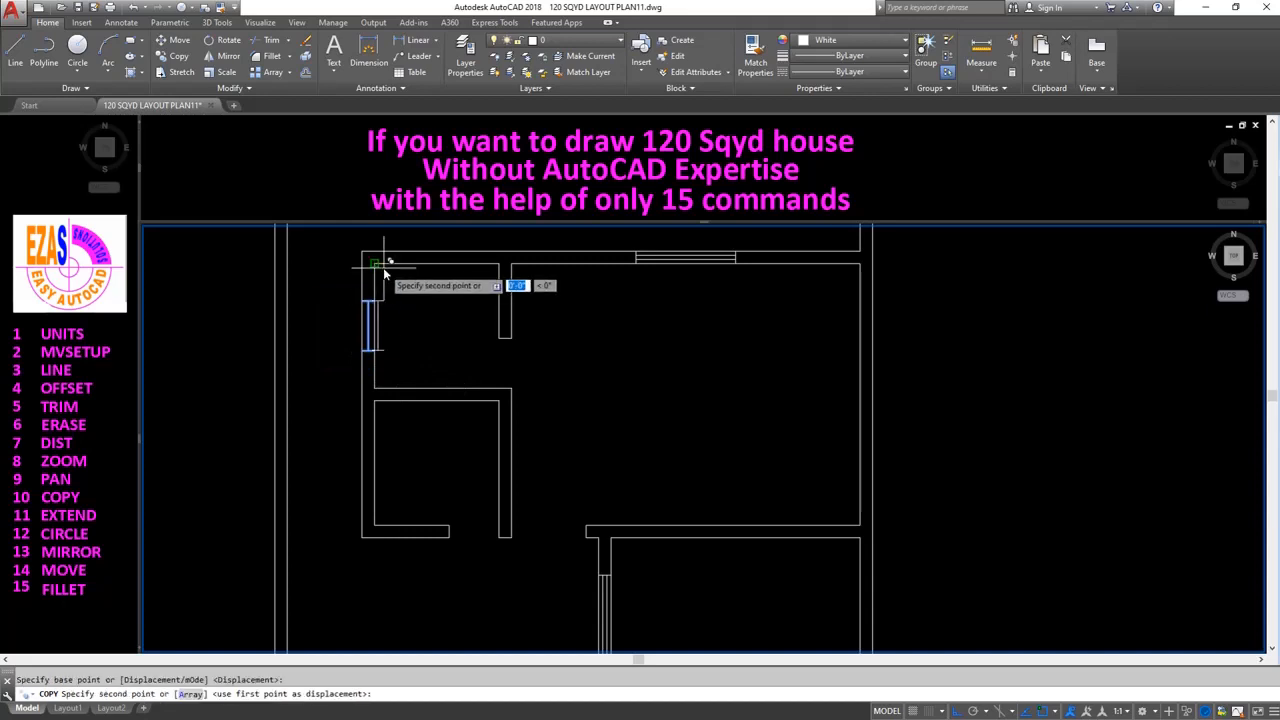
{"action": "left_click", "coordinate": [377, 402]}
{"action": "key", "text": "Escape"}
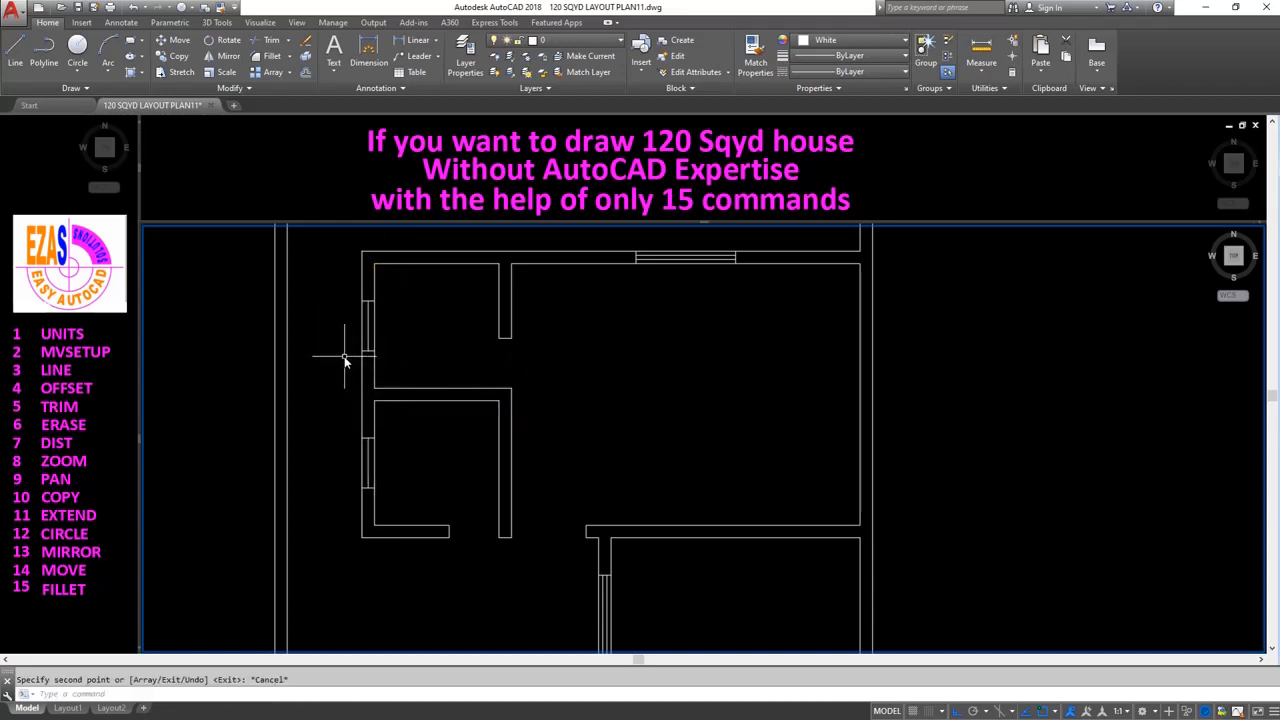
Save the drawing.
{"action": "scroll", "coordinate": [344, 356], "scroll_direction": "down", "scroll_amount": 3}
{"action": "middle_click_drag", "start_coordinate": [404, 436], "coordinate": [373, 387]}
{"action": "scroll", "coordinate": [375, 388], "scroll_direction": "down", "scroll_amount": 2}
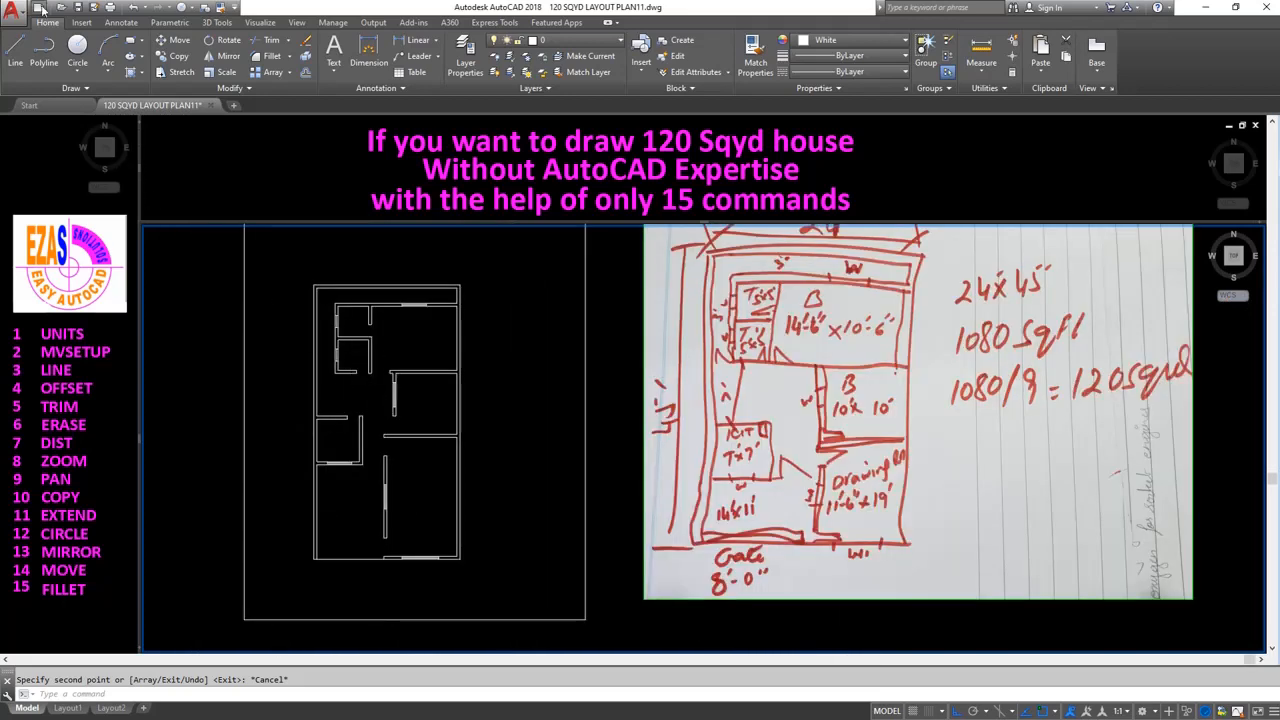
{"action": "left_click", "coordinate": [7, 16]}
{"action": "left_click", "coordinate": [56, 136]}
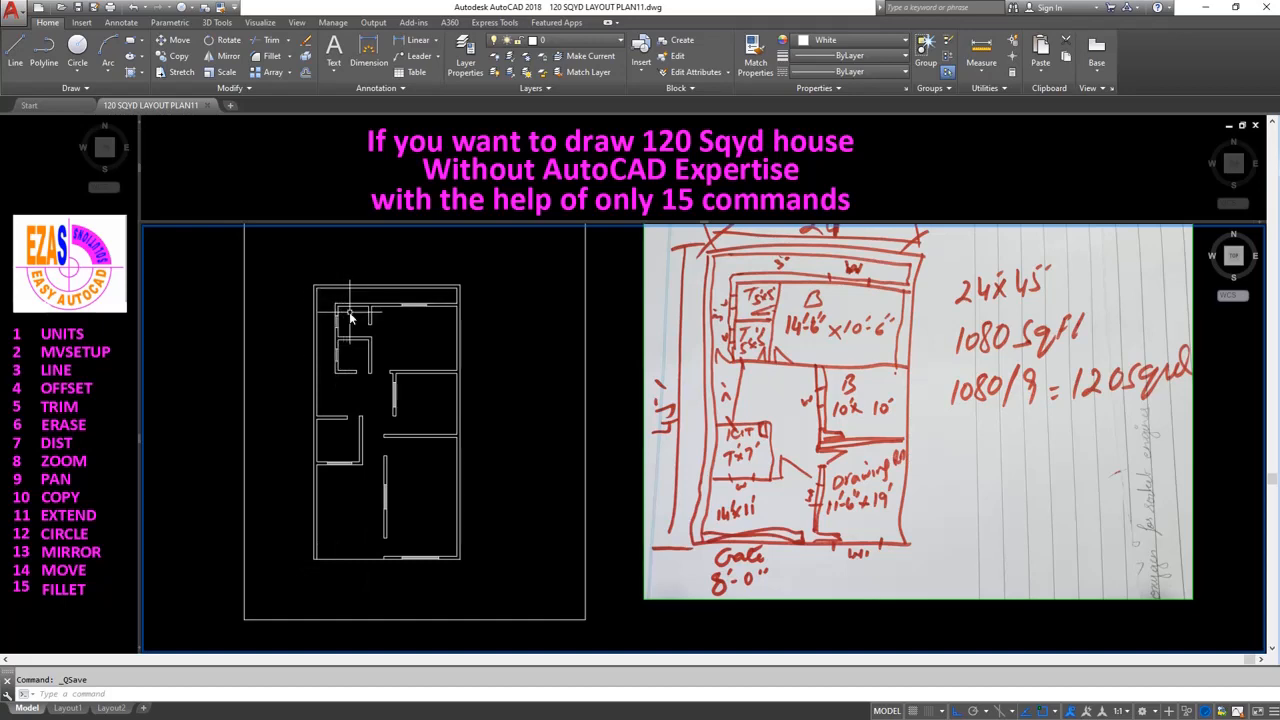
Offset the upper toilet's lower wall line by 1" into the room to form the door leaf.
{"action": "scroll", "coordinate": [349, 306], "scroll_direction": "up", "scroll_amount": 3}
{"action": "scroll", "coordinate": [371, 345], "scroll_direction": "up", "scroll_amount": 2}
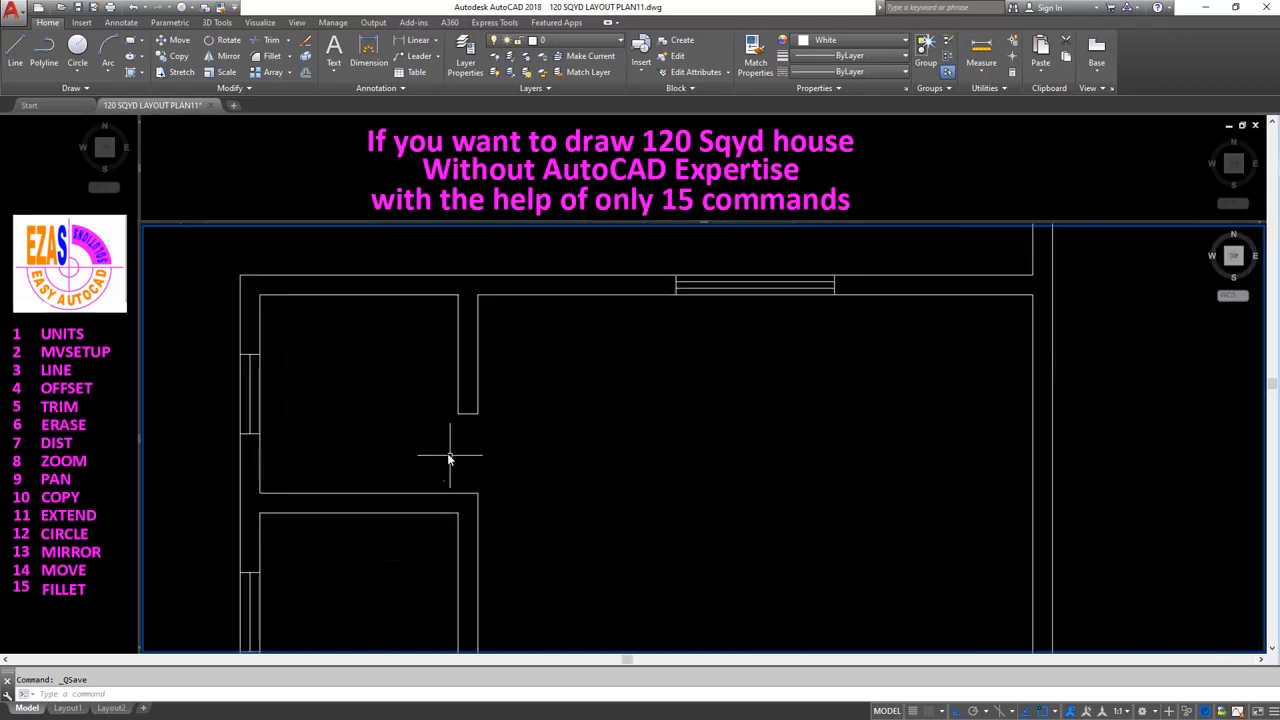
{"action": "scroll", "coordinate": [455, 468], "scroll_direction": "up", "scroll_amount": 2}
{"action": "mouse_move", "coordinate": [455, 468]}
{"action": "middle_mouse_down"}
{"action": "mouse_move", "coordinate": [523, 514]}
{"action": "mouse_move", "coordinate": [525, 539]}
{"action": "middle_mouse_up"}
{"action": "type", "text": "o"}
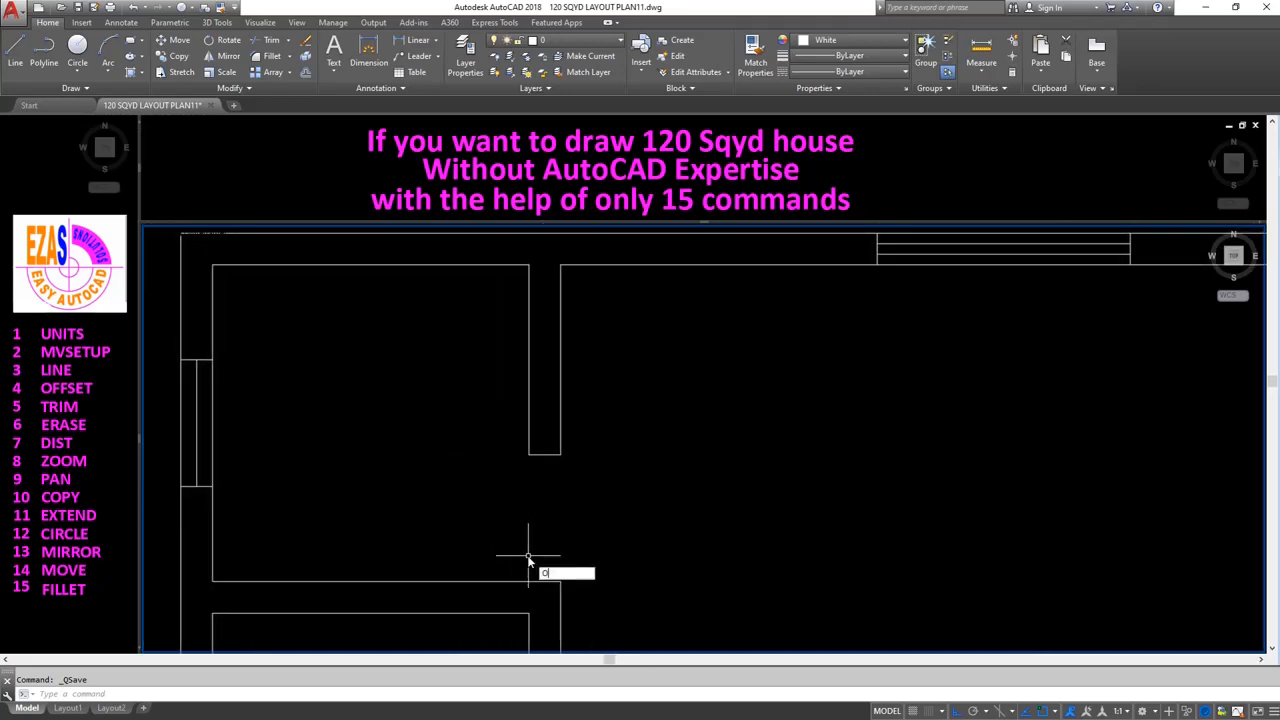
{"action": "key", "text": "Return"}
{"action": "type", "text": "1"}
{"action": "key", "text": "Return"}
{"action": "left_click", "coordinate": [538, 580]}
{"action": "left_click", "coordinate": [523, 523]}
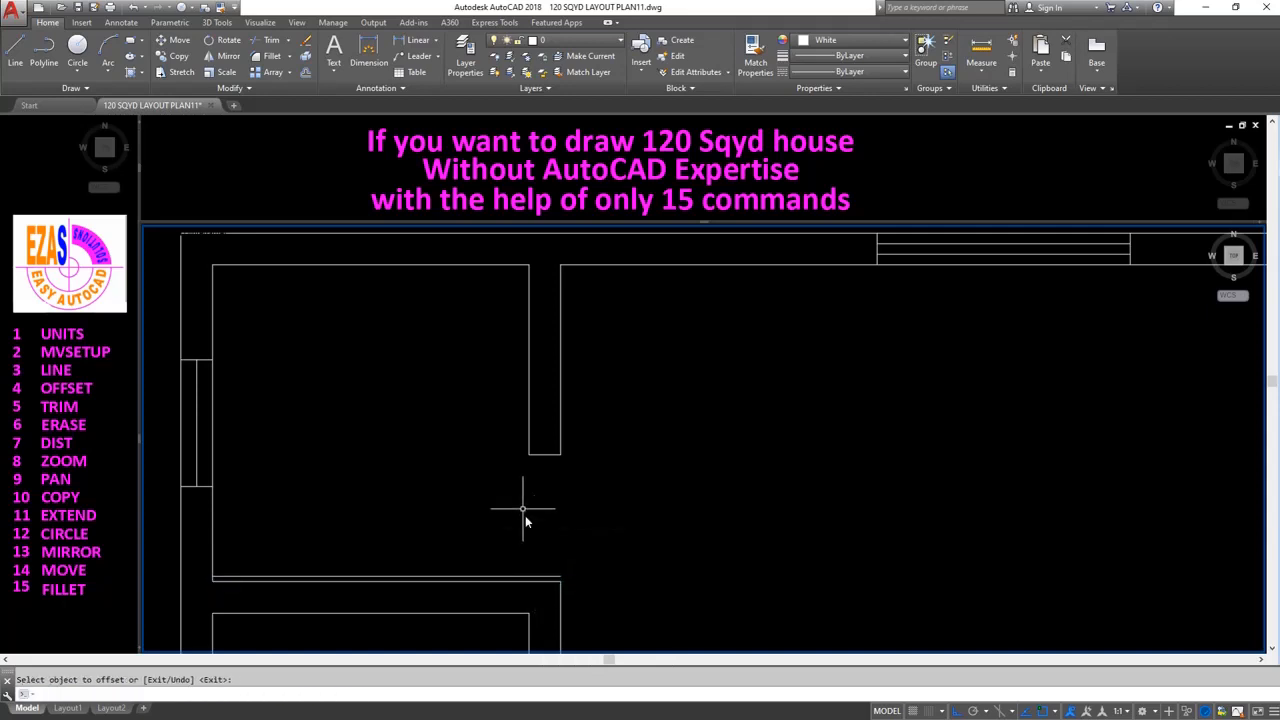
Draw a circle centred on the offset line's end at the door opening, with its radius reaching the wall corner above.
{"action": "key", "text": "Escape"}
{"action": "type", "text": "c"}
{"action": "key", "text": "Return"}
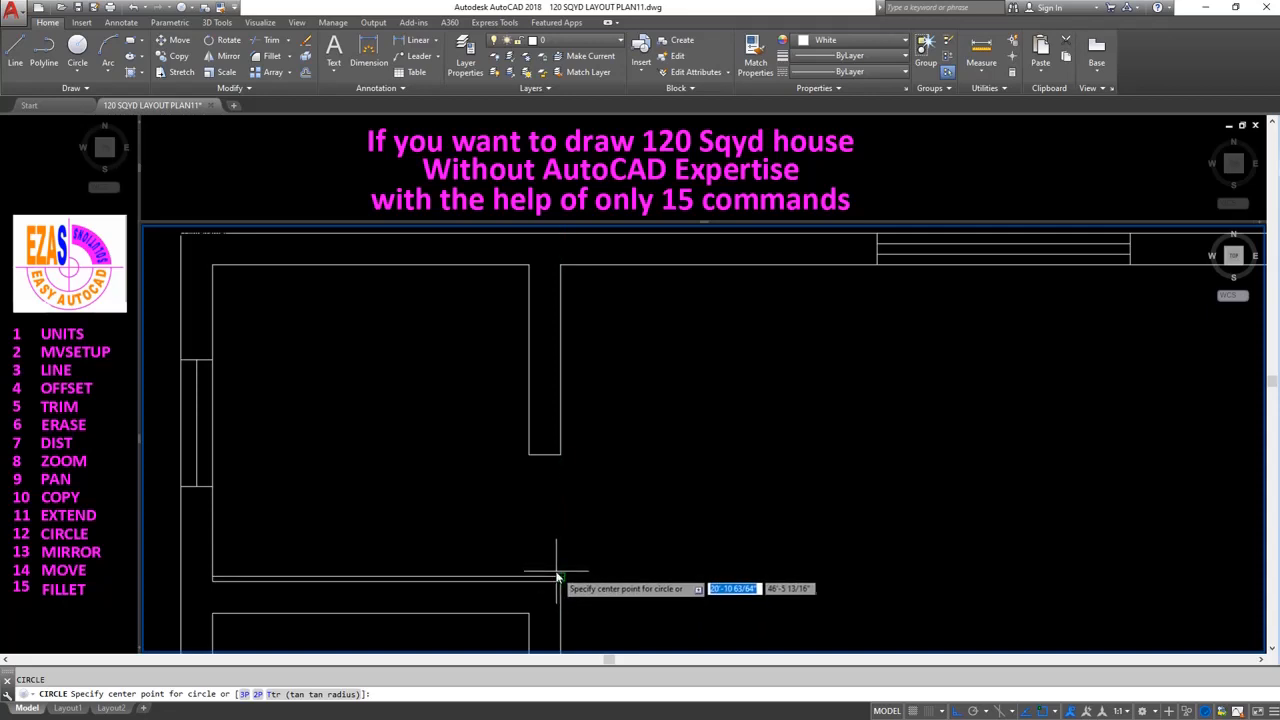
{"action": "left_click", "coordinate": [557, 575]}
{"action": "left_click", "coordinate": [560, 456]}
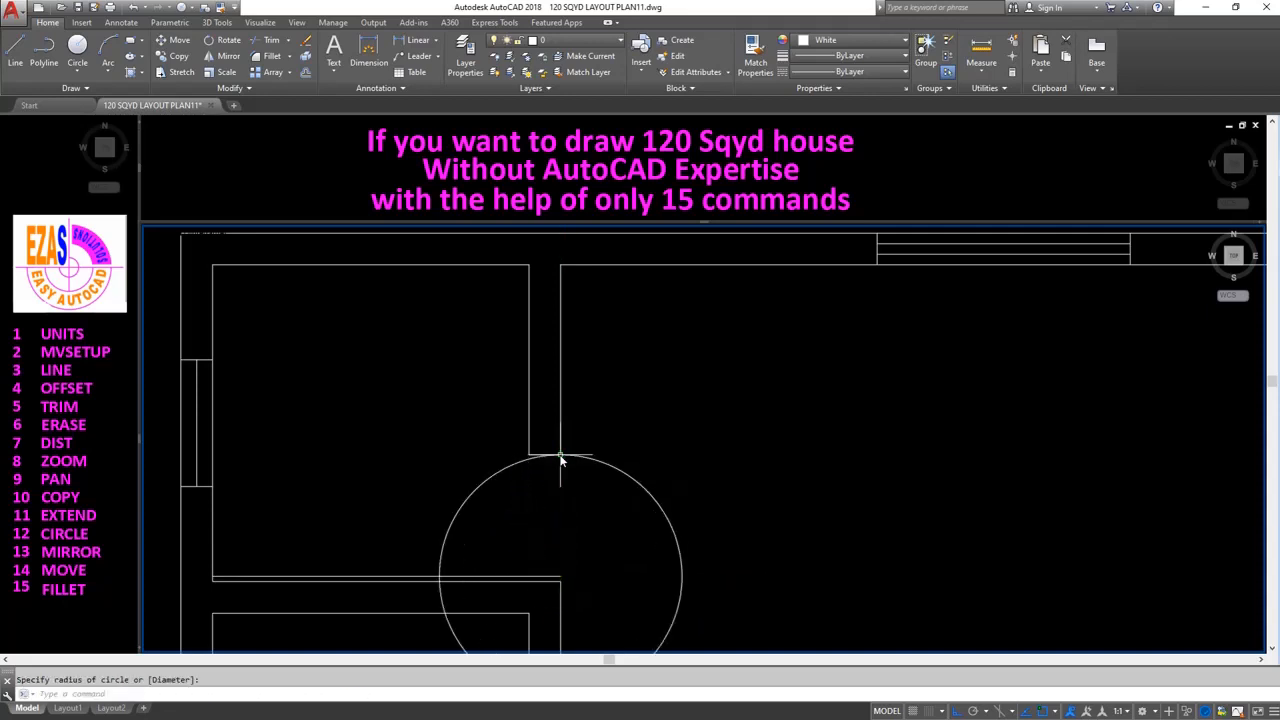
Trim the circle's lower half and the part of the offset line beyond the circle at the upper toilet's door.
{"action": "type", "text": "tr"}
{"action": "key", "text": "Return"}
{"action": "left_click", "coordinate": [545, 578]}
{"action": "left_click", "coordinate": [452, 528]}
{"action": "key", "text": "Return"}
{"action": "left_click", "coordinate": [423, 575]}
{"action": "left_click", "coordinate": [422, 575]}
{"action": "left_click", "coordinate": [441, 595]}
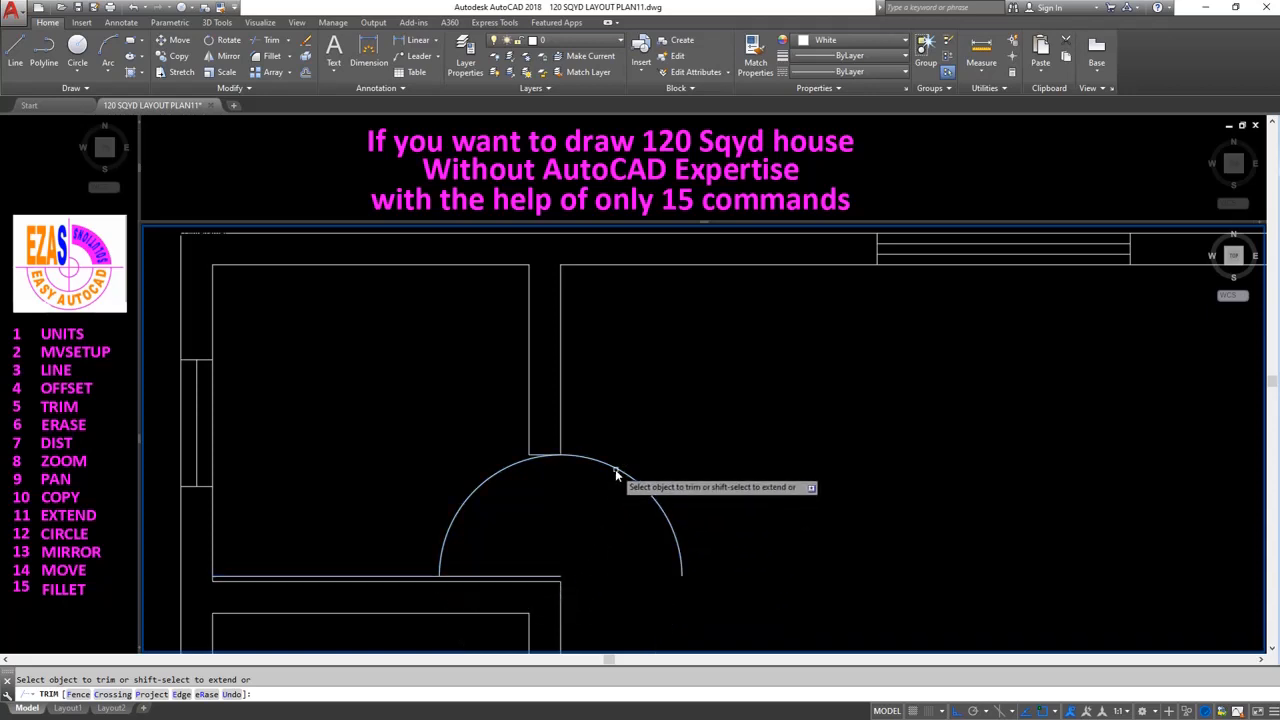
{"action": "left_click", "coordinate": [407, 576]}
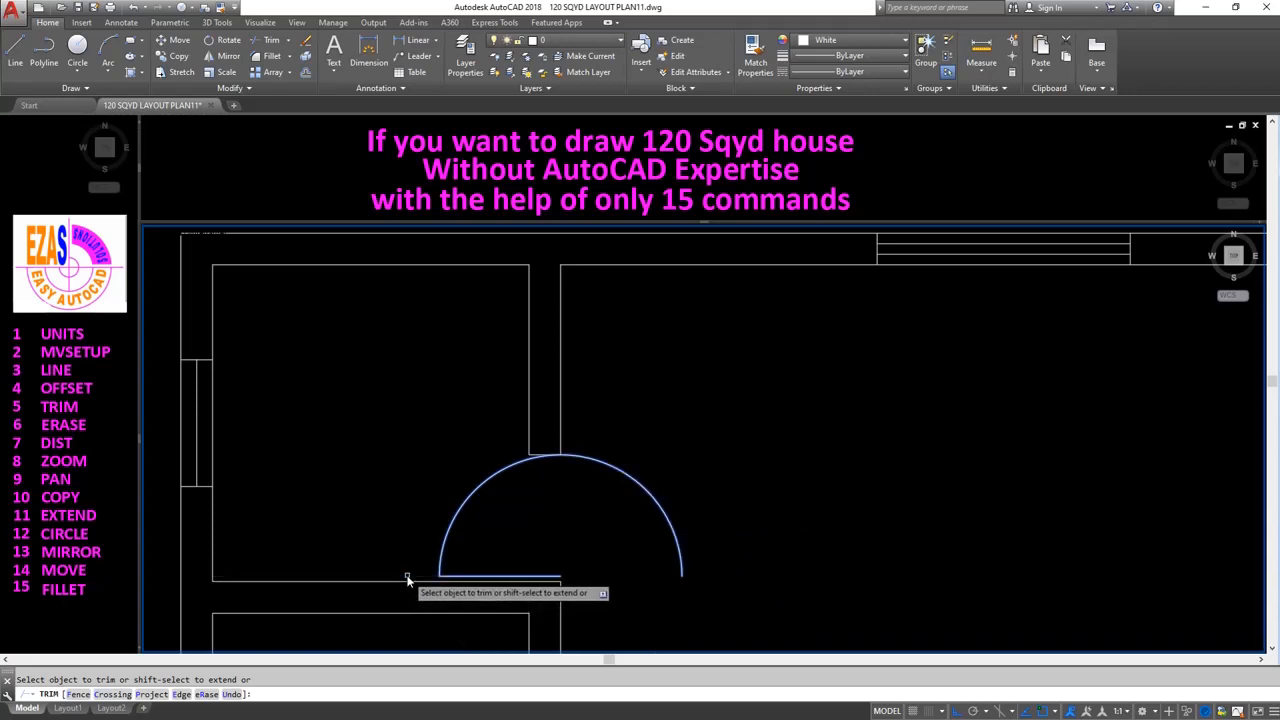
{"action": "key", "text": "Return"}
Trim the half of the arc outside the upper toilet, leaving a quarter-circle door swing.
{"action": "key", "text": "Return"}
{"action": "left_click", "coordinate": [560, 440]}
{"action": "key", "text": "Return"}
Offset the inner face of the lower toilet's bedroom-side wall by 1" into the toilet.
{"action": "scroll", "coordinate": [571, 450], "scroll_direction": "down", "scroll_amount": 4}
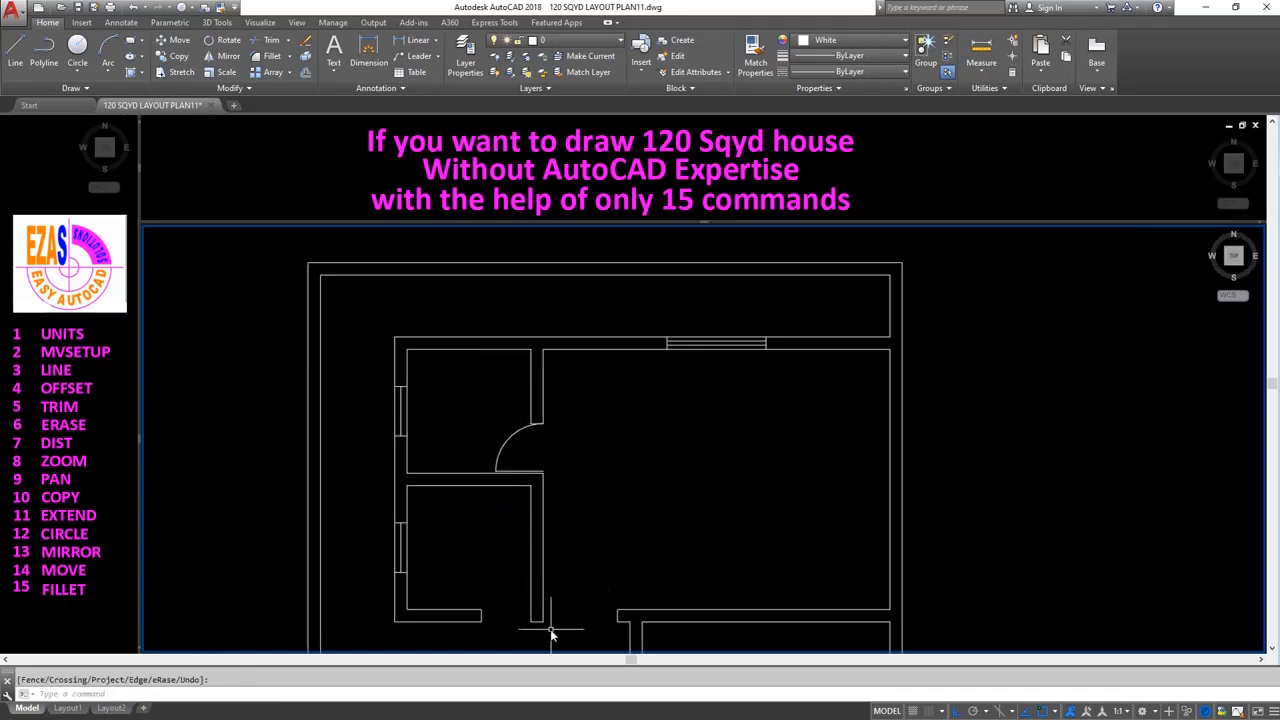
{"action": "scroll", "coordinate": [535, 643], "scroll_direction": "up", "scroll_amount": 5}
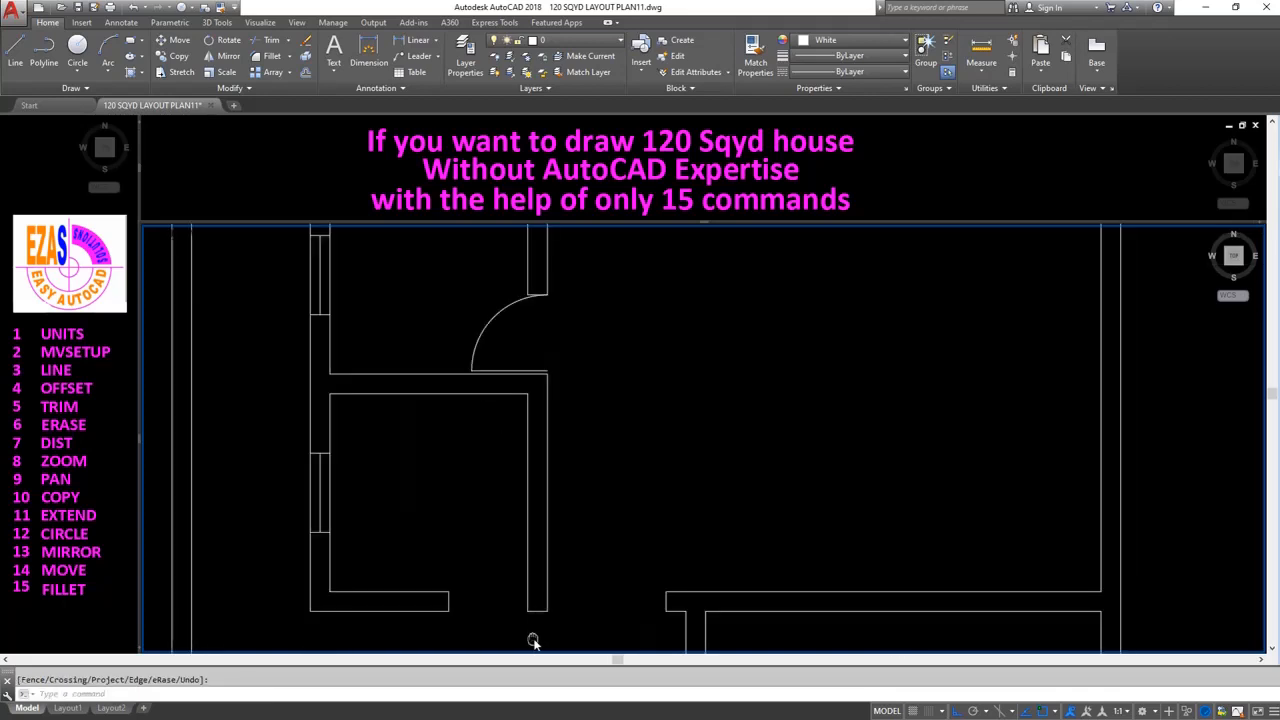
{"action": "type", "text": "o"}
{"action": "key", "text": "Return"}
{"action": "key", "text": "Return"}
{"action": "left_click", "coordinate": [500, 533]}
{"action": "left_click", "coordinate": [436, 525]}
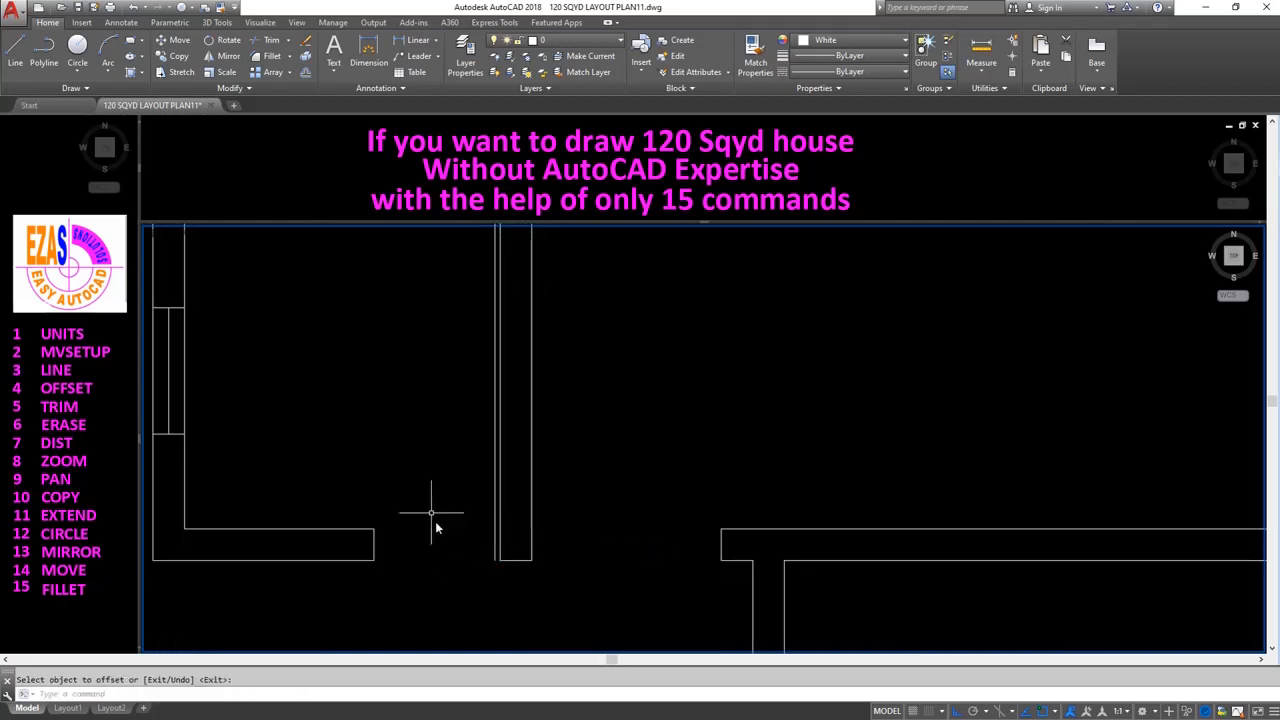
{"action": "key", "text": "Return"}
Draw a circle of radius 1'-11" centred on the lower end of the lower toilet's offset line.
{"action": "type", "text": "c"}
{"action": "key", "text": "Return"}
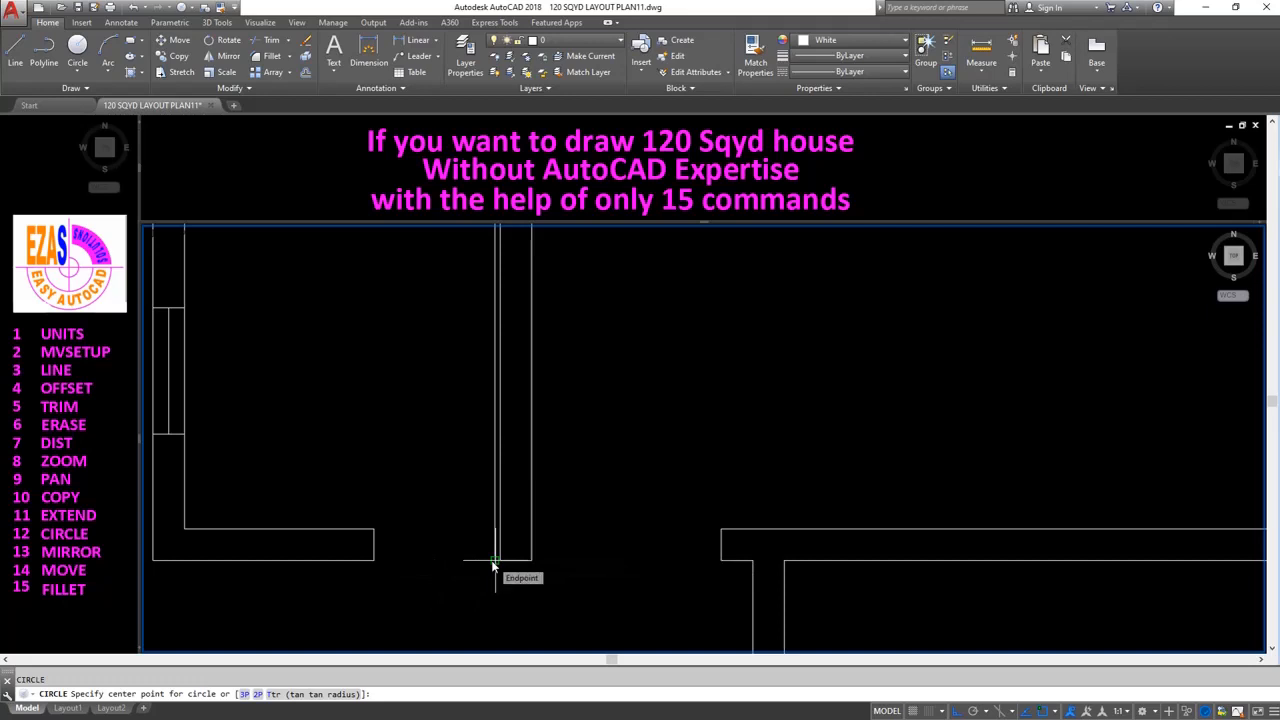
{"action": "left_click", "coordinate": [493, 566]}
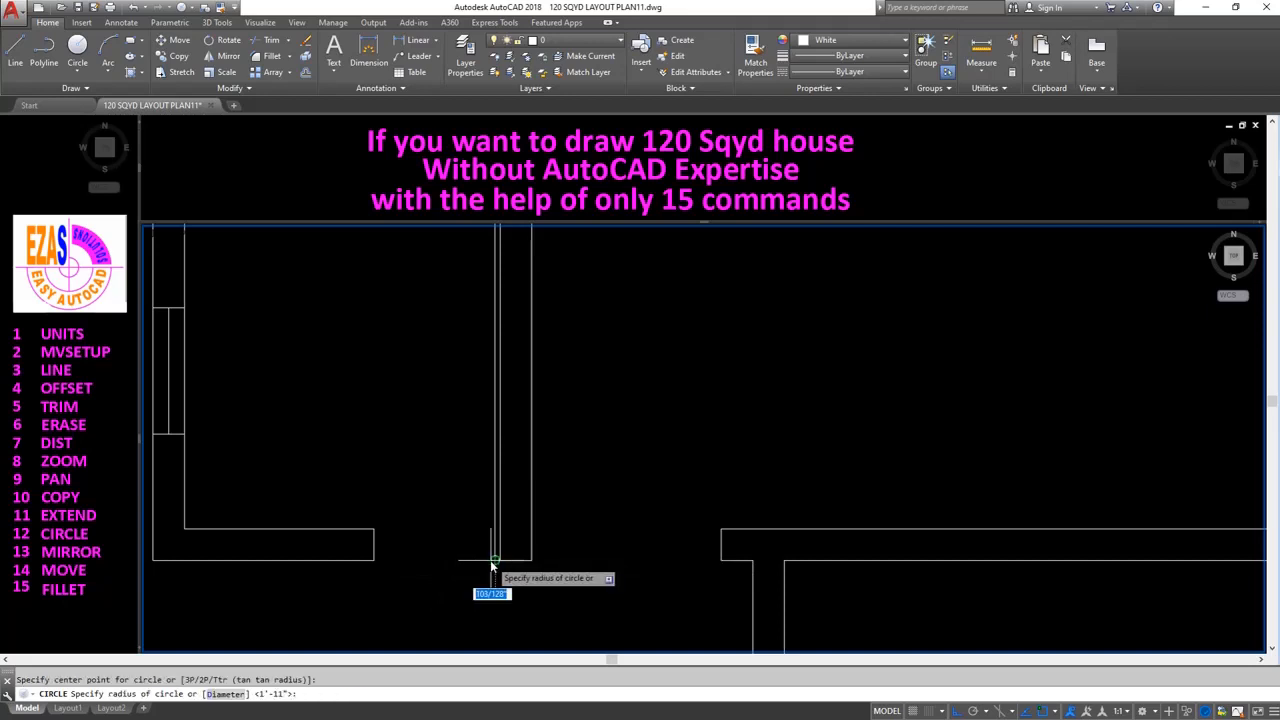
{"action": "key", "text": "Return"}
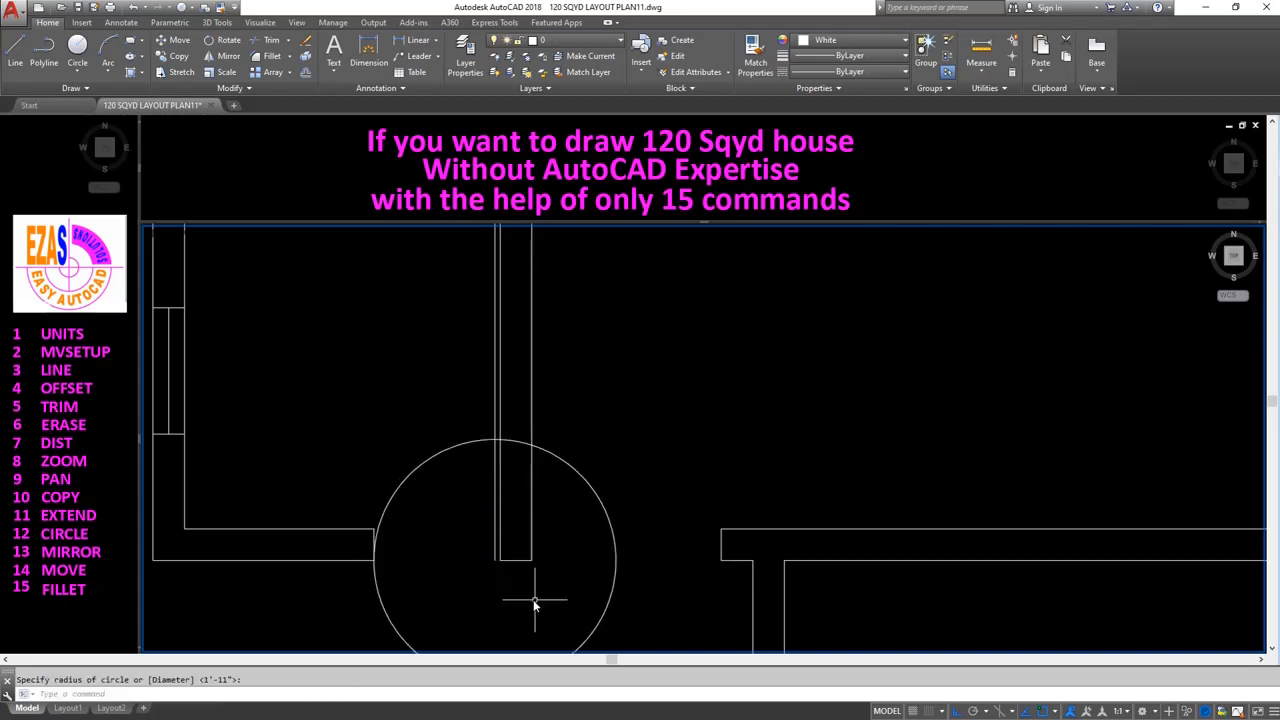
Trim the circle at the lower toilet's door down to a quarter arc inside the room.
{"action": "type", "text": "TRIM"}
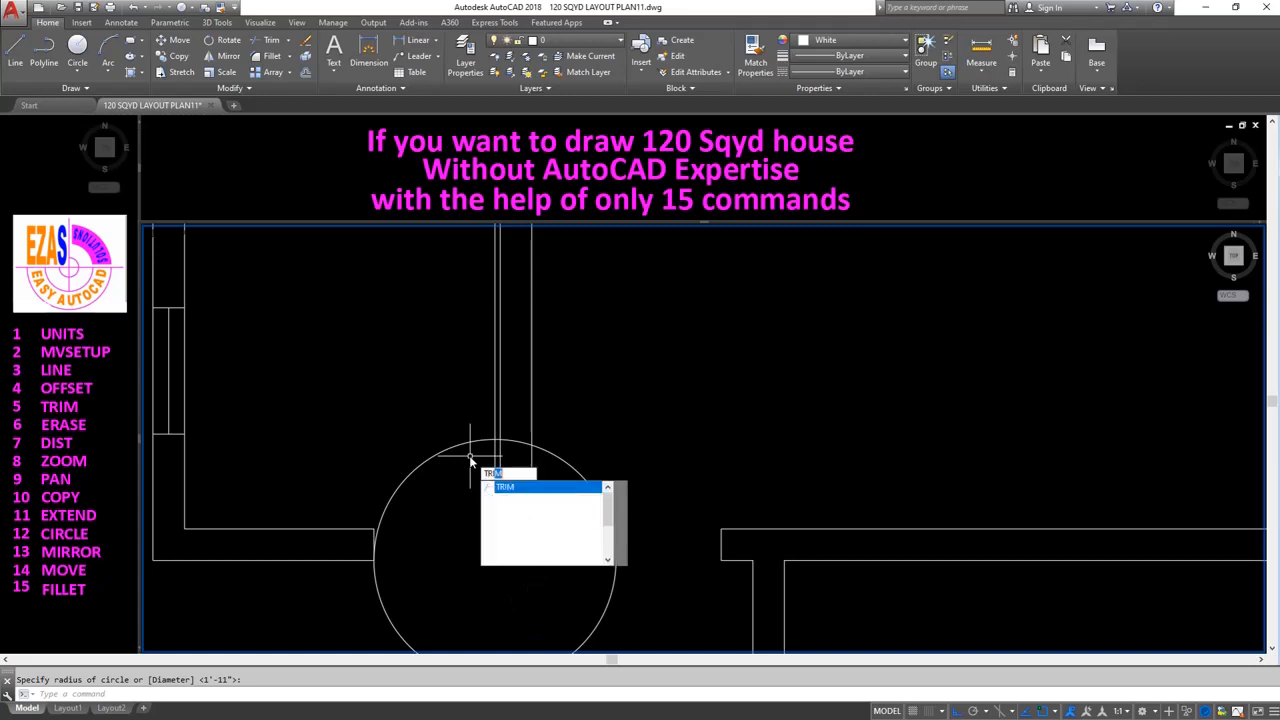
{"action": "key", "text": "Return"}
{"action": "left_click", "coordinate": [484, 443]}
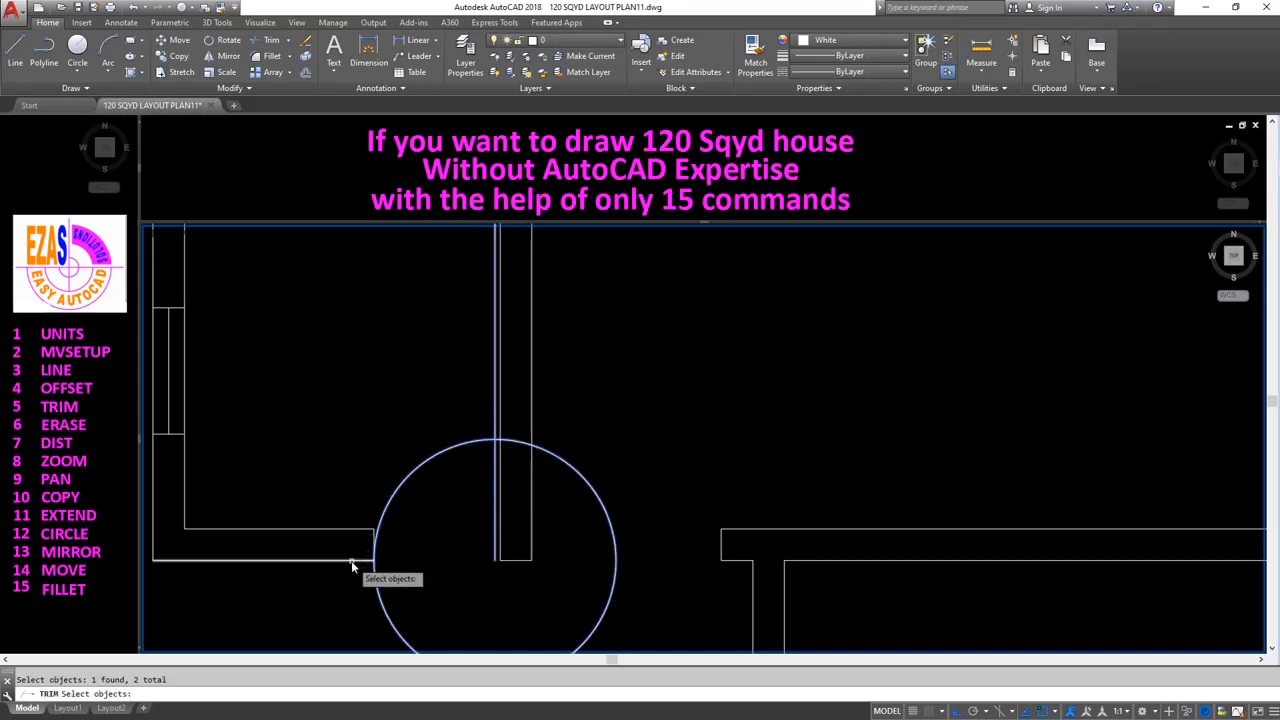
{"action": "key", "text": "Return"}
{"action": "left_click", "coordinate": [550, 455]}
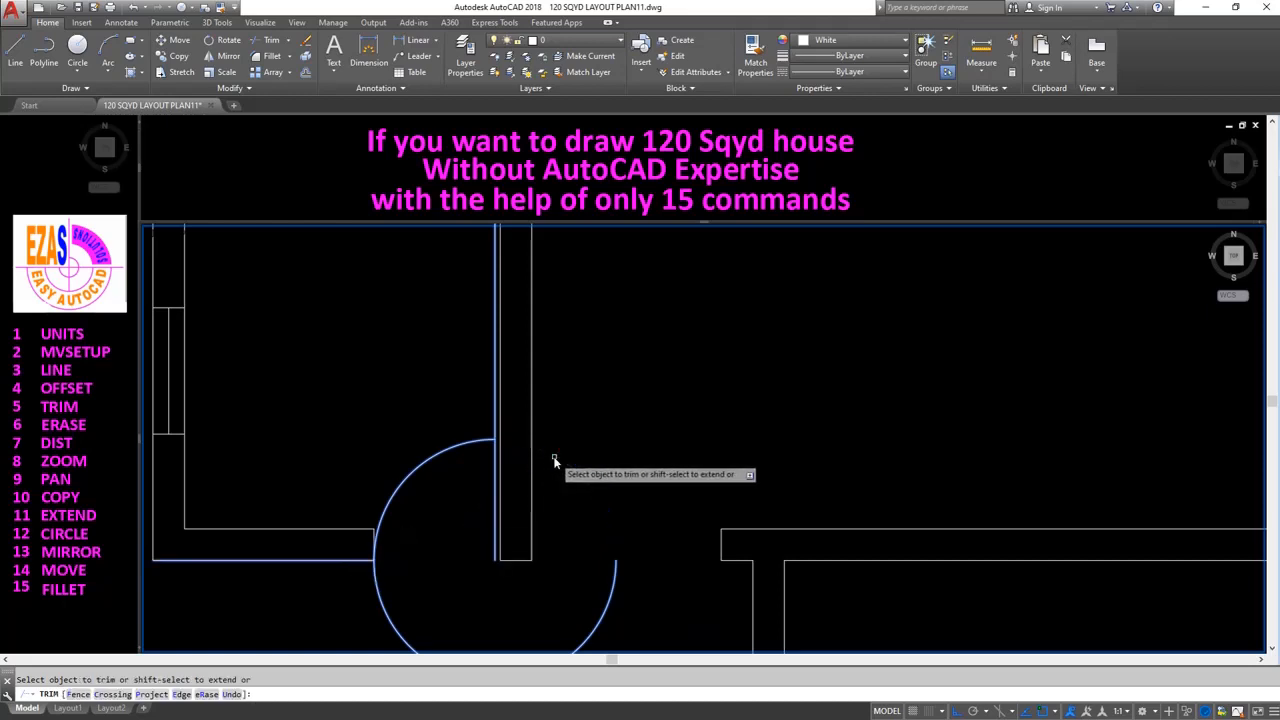
{"action": "left_click", "coordinate": [608, 610]}
{"action": "left_click", "coordinate": [378, 590]}
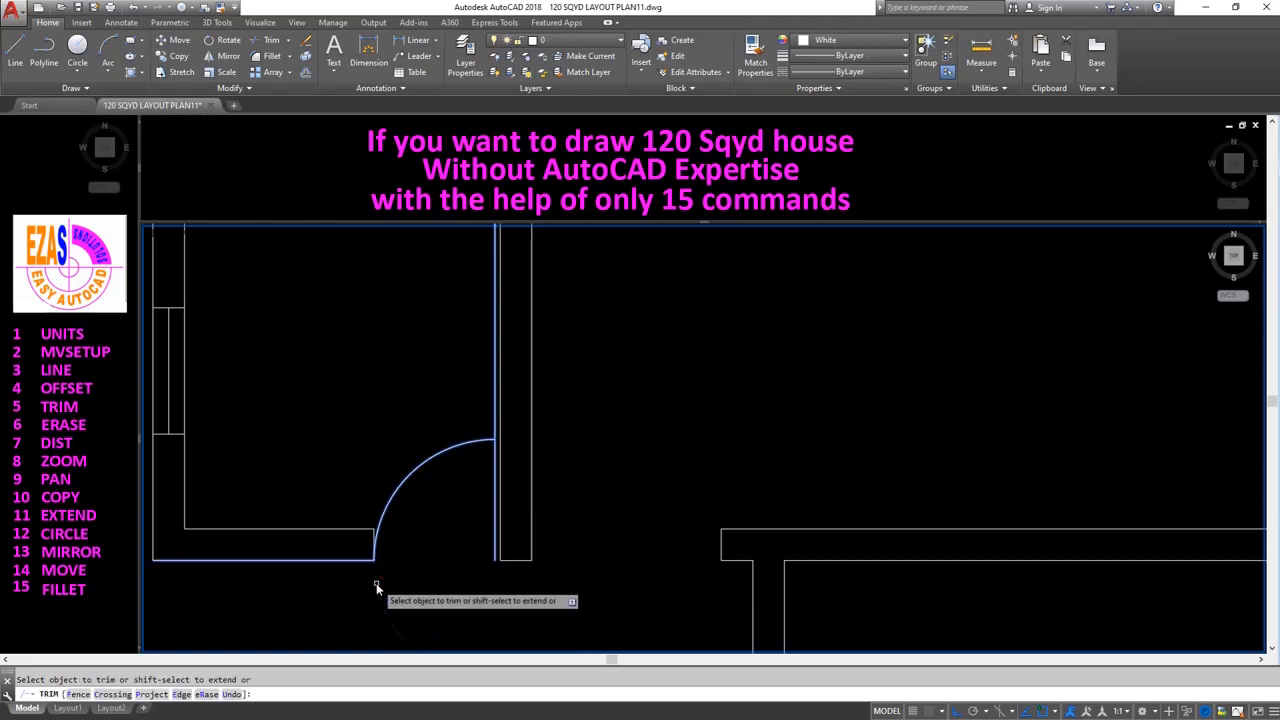
{"action": "key", "text": "Return"}
Trim the offset line above the arc so the lower toilet's door leaf ends at its swing.
{"action": "key", "text": "Return"}
{"action": "left_click", "coordinate": [480, 442]}
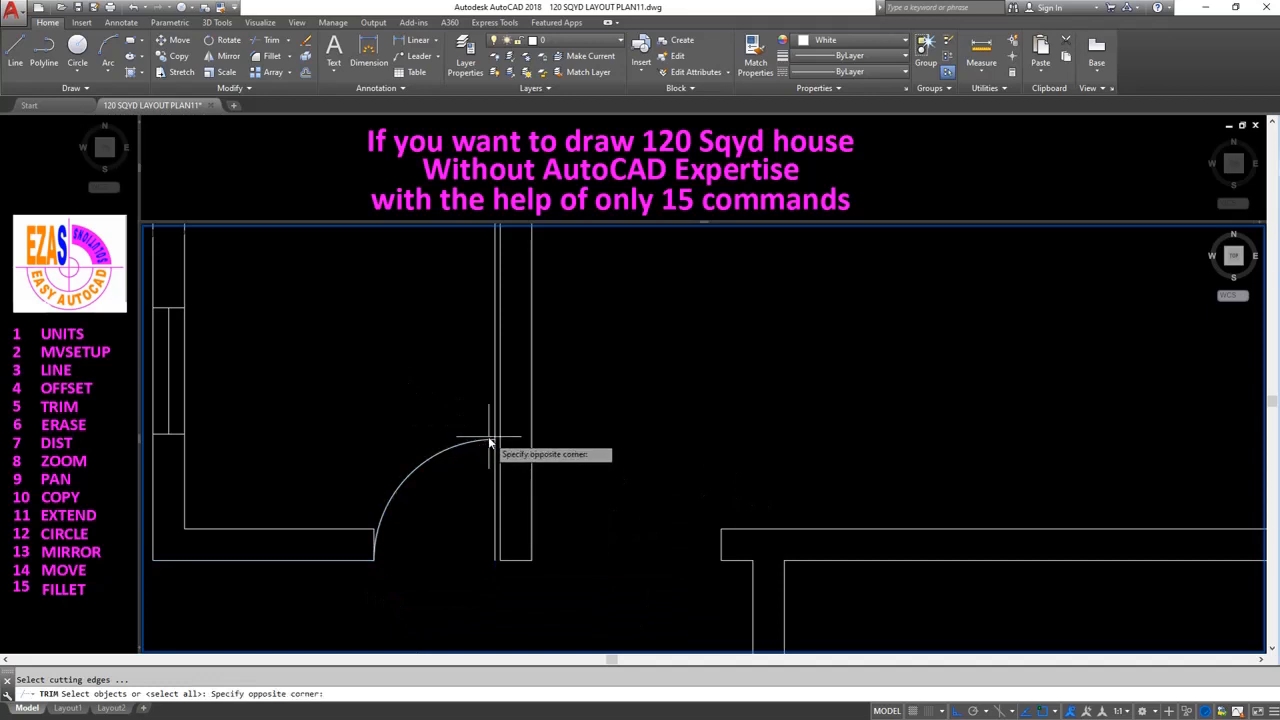
{"action": "left_click", "coordinate": [478, 447]}
{"action": "key", "text": "Return"}
{"action": "left_click", "coordinate": [495, 430]}
{"action": "key", "text": "Return"}
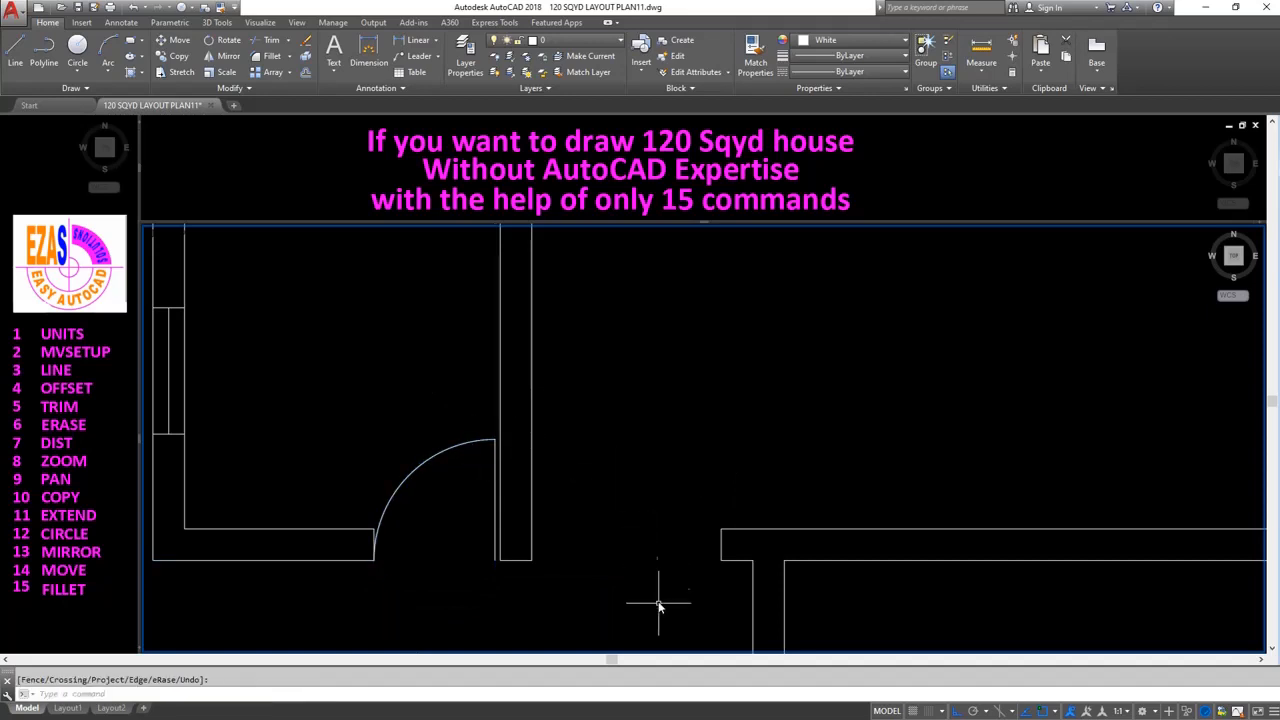
Offset the bedroom face of the lower toilet's wall by 1" into the bedroom.
{"action": "type", "text": "o"}
{"action": "key", "text": "Return"}
{"action": "key", "text": "Return"}
{"action": "left_click", "coordinate": [531, 531]}
{"action": "left_click", "coordinate": [616, 534]}
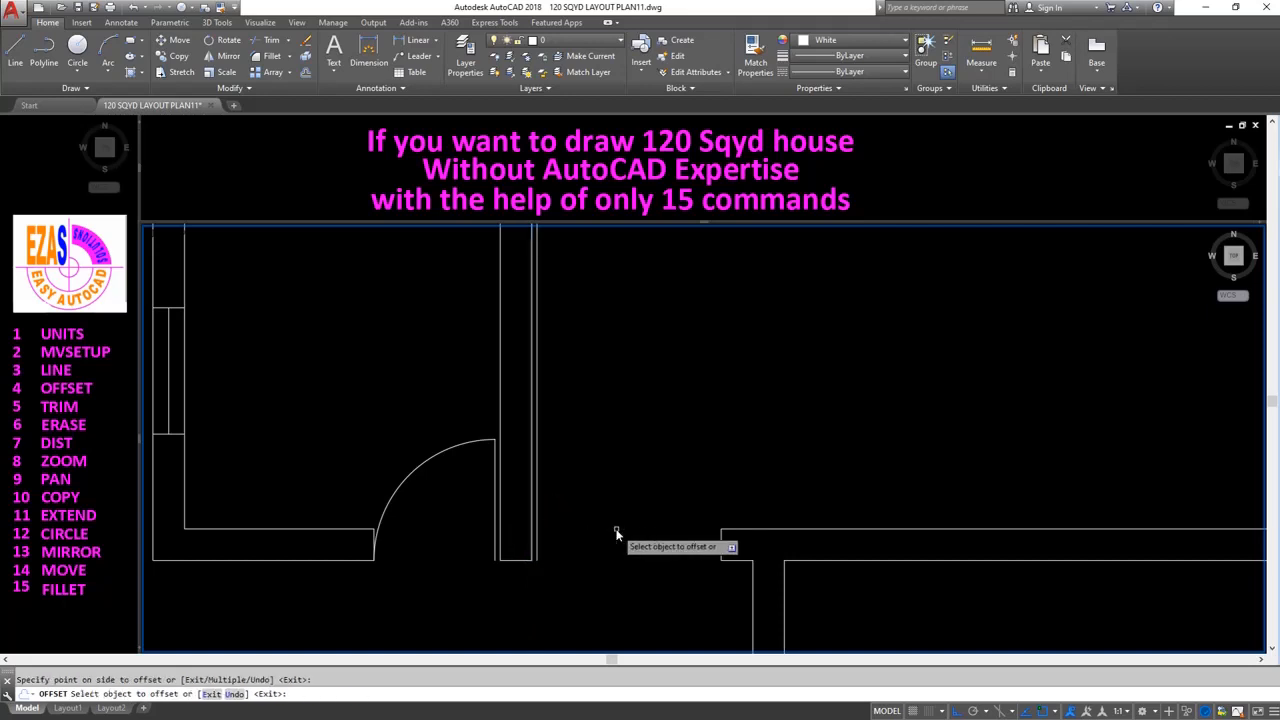
{"action": "key", "text": "Return"}
Draw a circle centred on the bedroom offset line's lower end, with its radius reaching the wall corner across the door opening.
{"action": "type", "text": "c"}
{"action": "key", "text": "Return"}
{"action": "scroll", "coordinate": [536, 568], "scroll_direction": "up", "scroll_amount": 2}
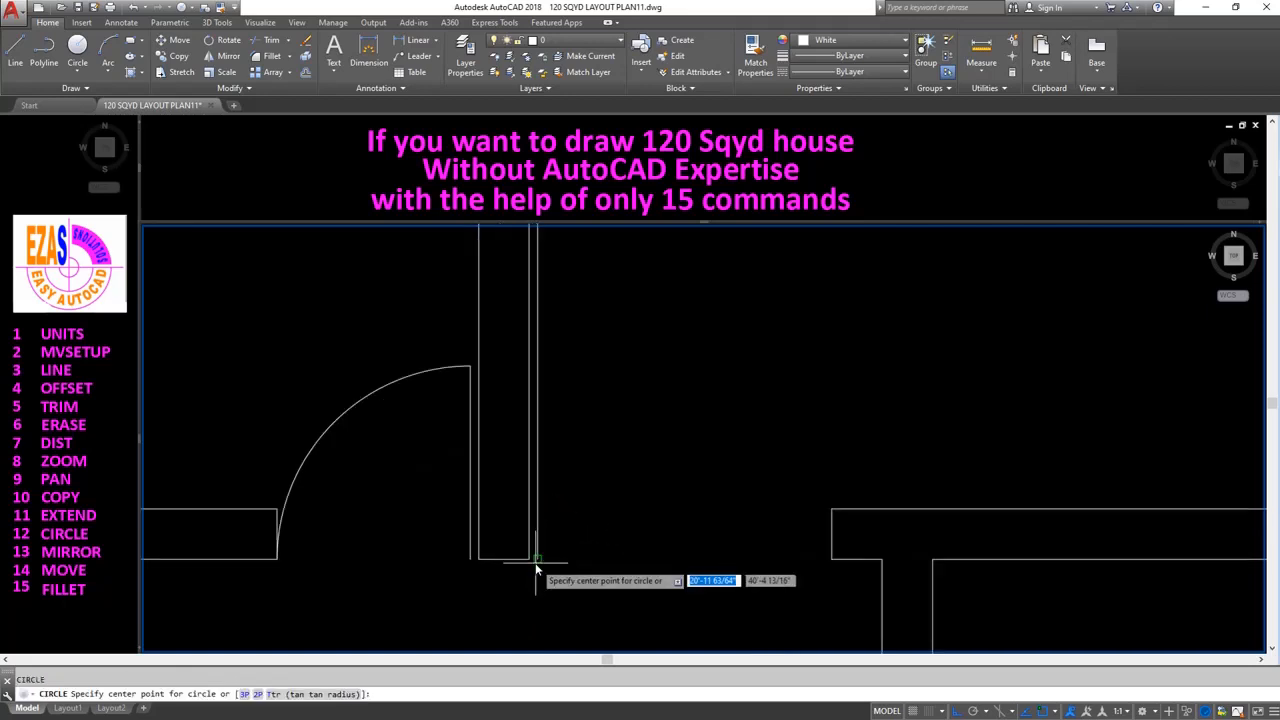
{"action": "left_click", "coordinate": [536, 560]}
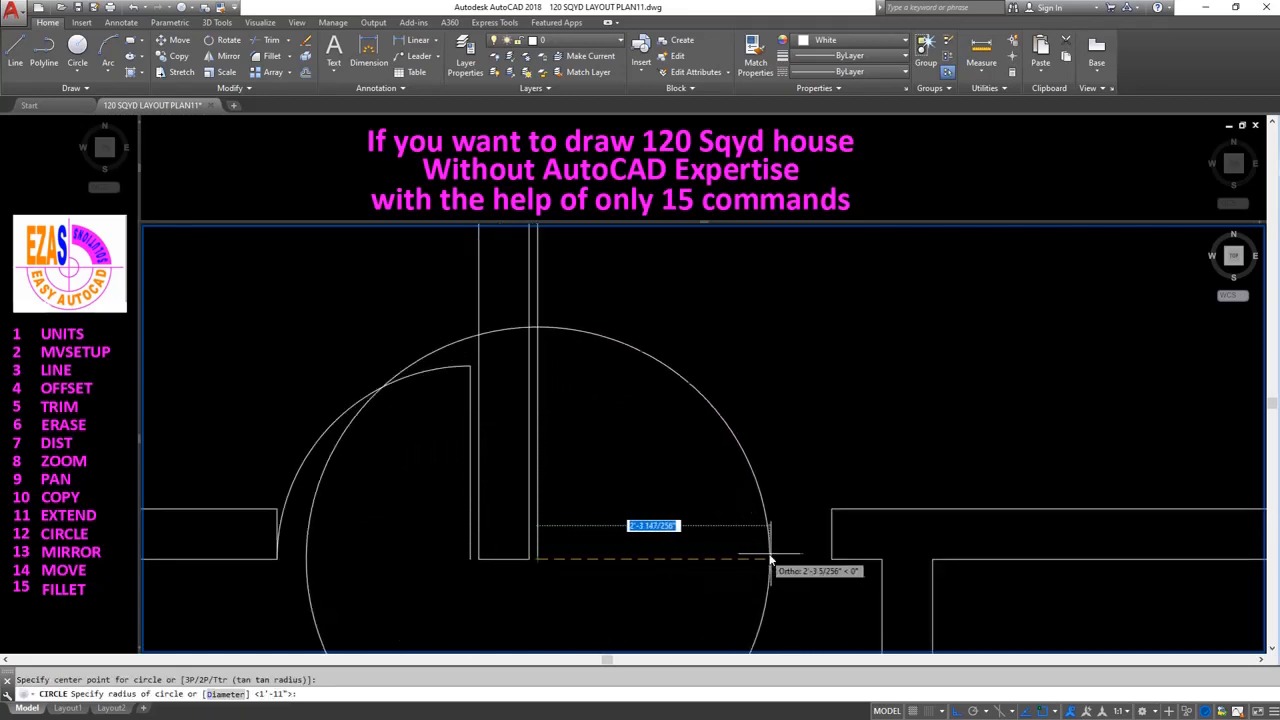
{"action": "left_click", "coordinate": [830, 560]}
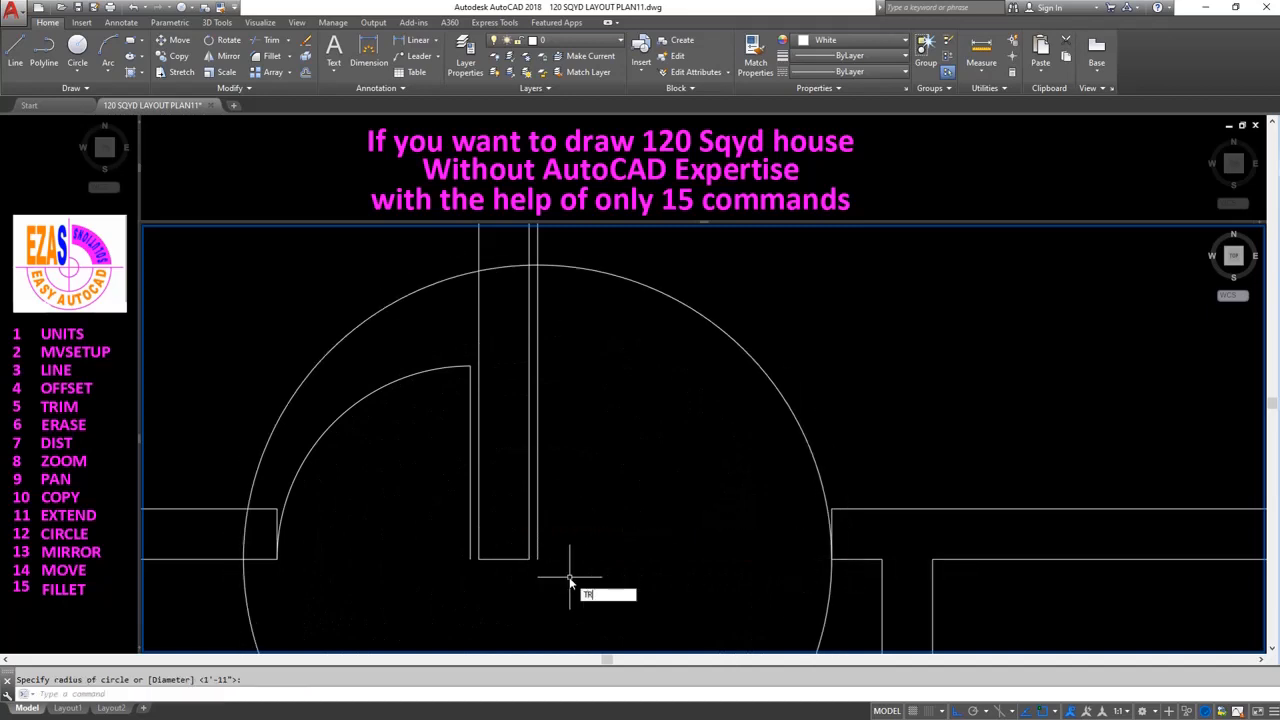
Trim the bedroom door circle against the offset line and the wall edge, keeping the quarter arc inside the bedroom.
{"action": "key", "text": "Return"}
{"action": "left_click", "coordinate": [537, 256]}
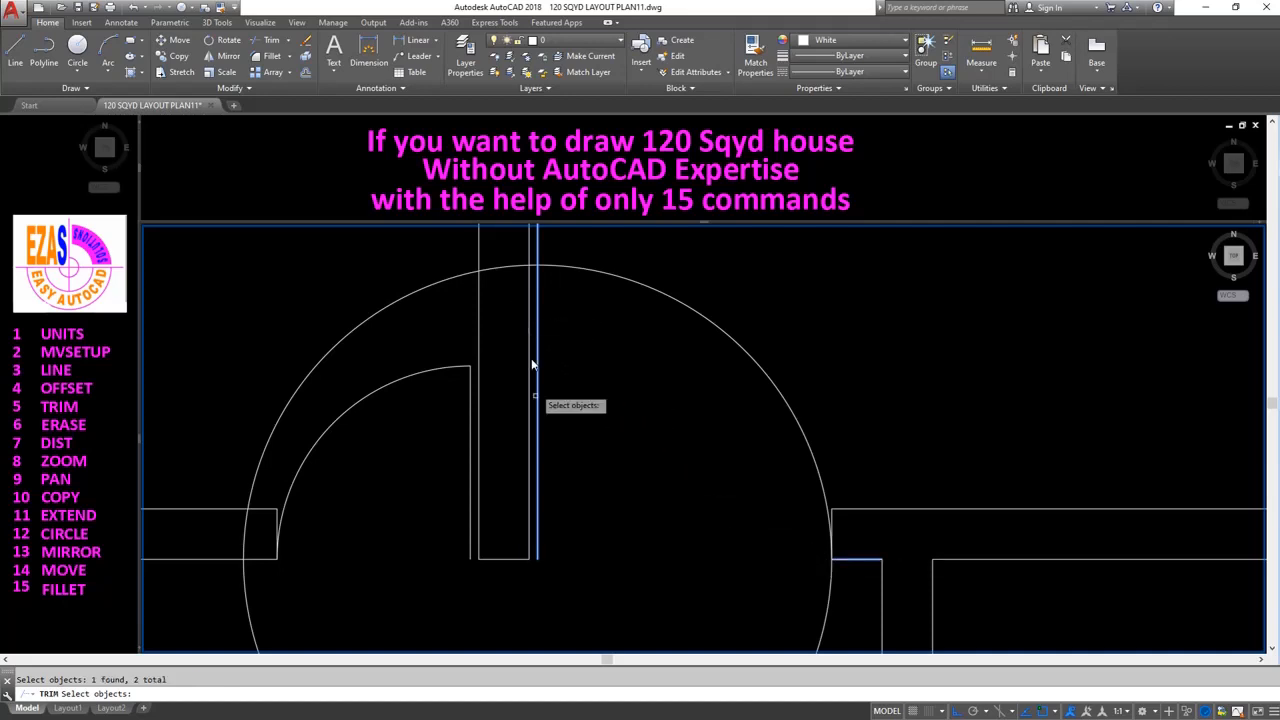
{"action": "key", "text": "Return"}
{"action": "left_click", "coordinate": [455, 278]}
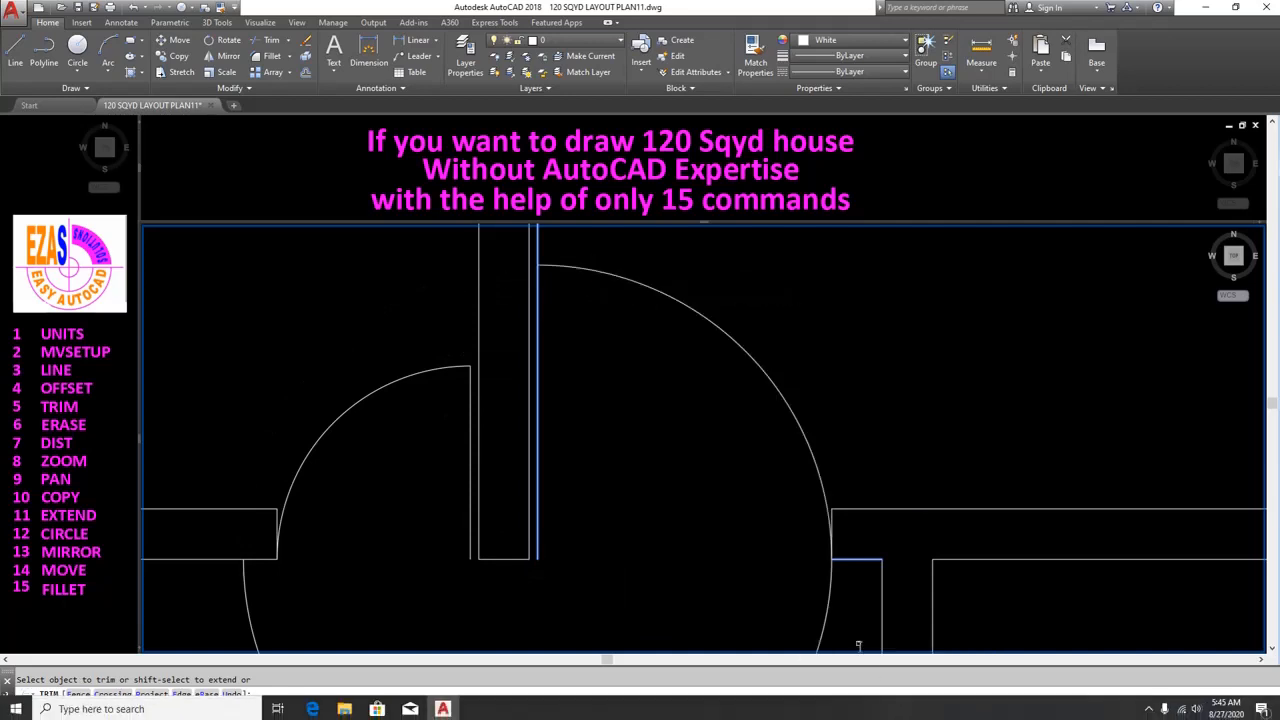
{"action": "left_click", "coordinate": [830, 598]}
{"action": "key", "text": "Return"}
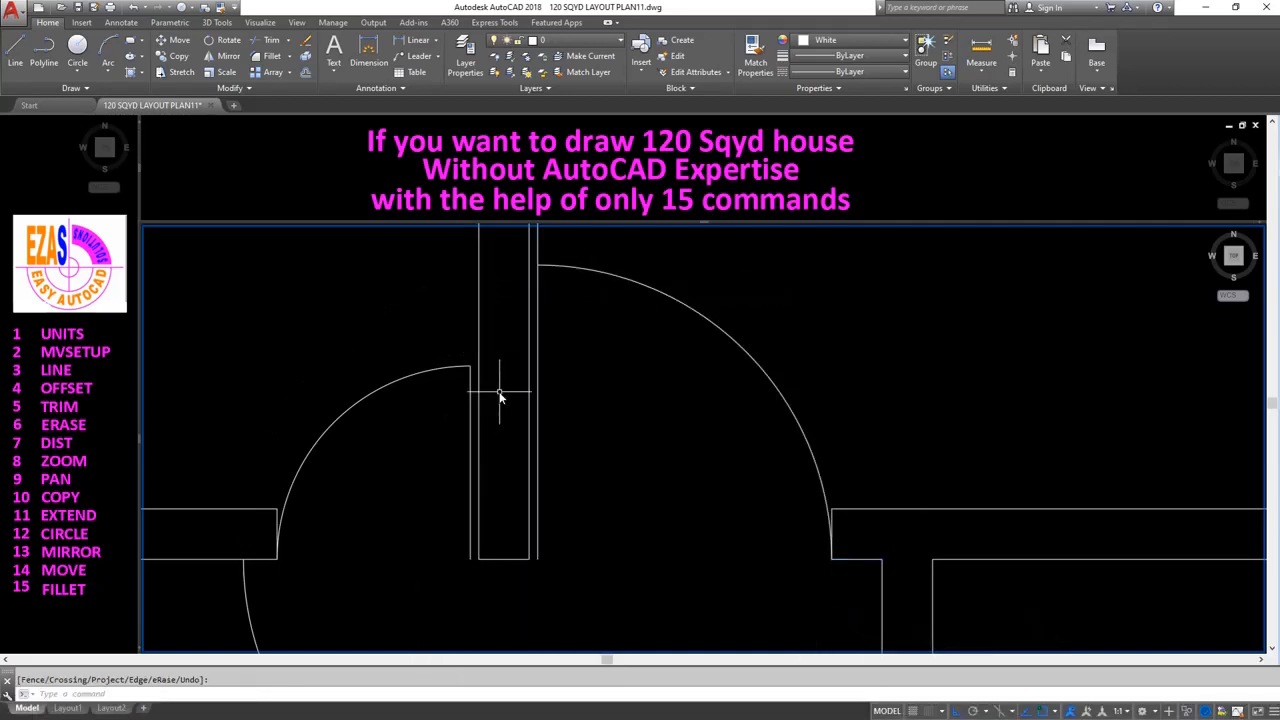
Erase the leftover arc below the lower toilet.
{"action": "scroll", "coordinate": [500, 397], "scroll_direction": "down", "scroll_amount": 2}
{"action": "type", "text": "e"}
{"action": "key", "text": "Return"}
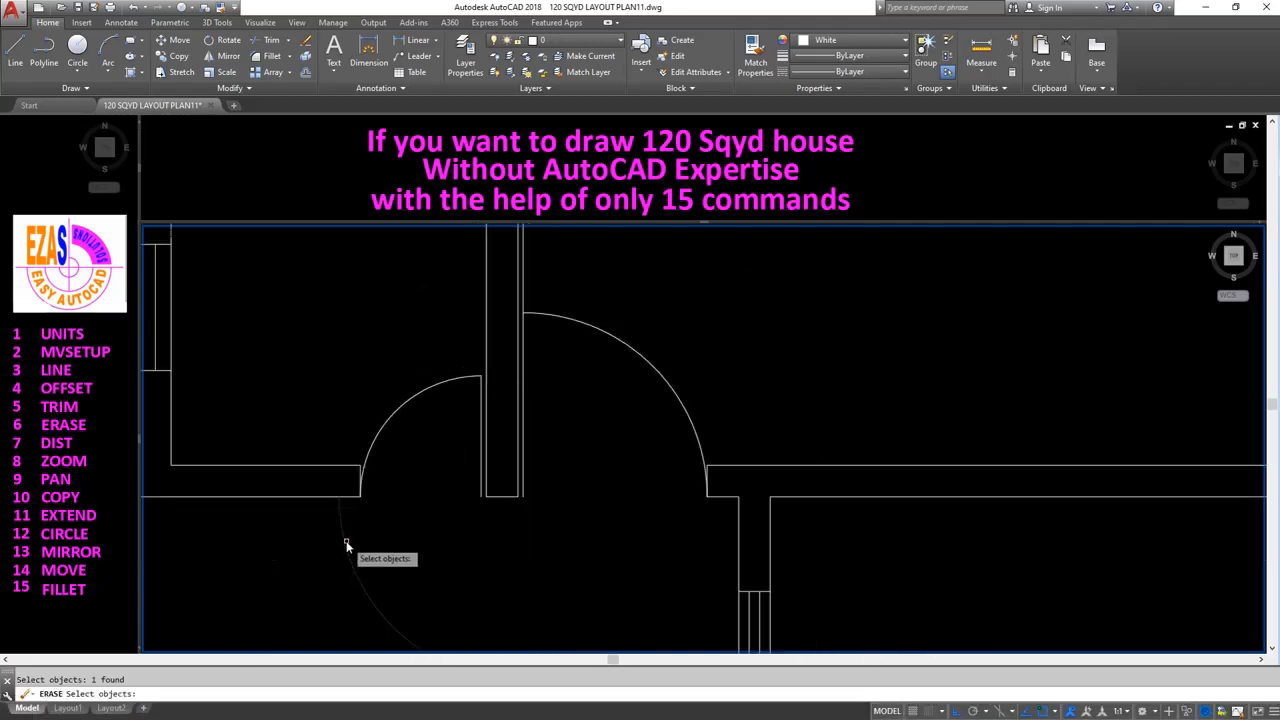
{"action": "key", "text": "Return"}
Trim the offset line above the bedroom door arc to finish the door leaf.
{"action": "left_click", "coordinate": [531, 312]}
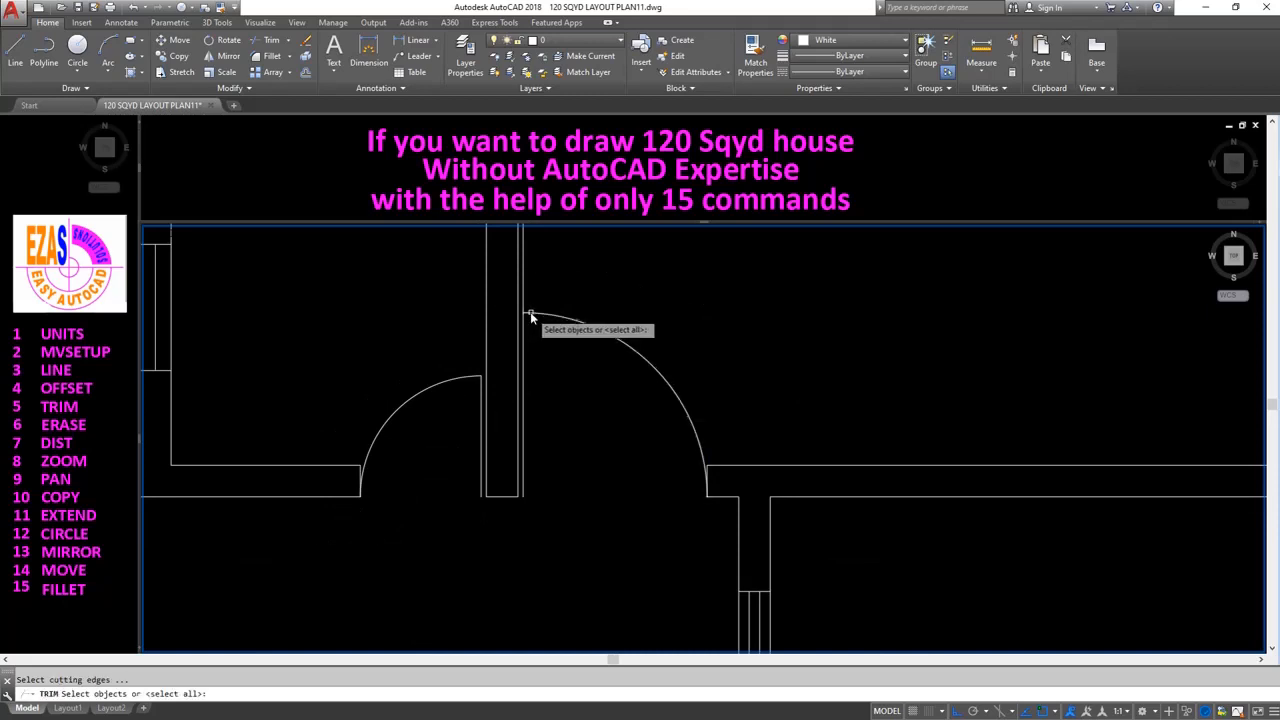
{"action": "key", "text": "Return"}
{"action": "left_click", "coordinate": [522, 300]}
{"action": "scroll", "coordinate": [503, 363], "scroll_direction": "down", "scroll_amount": 8}
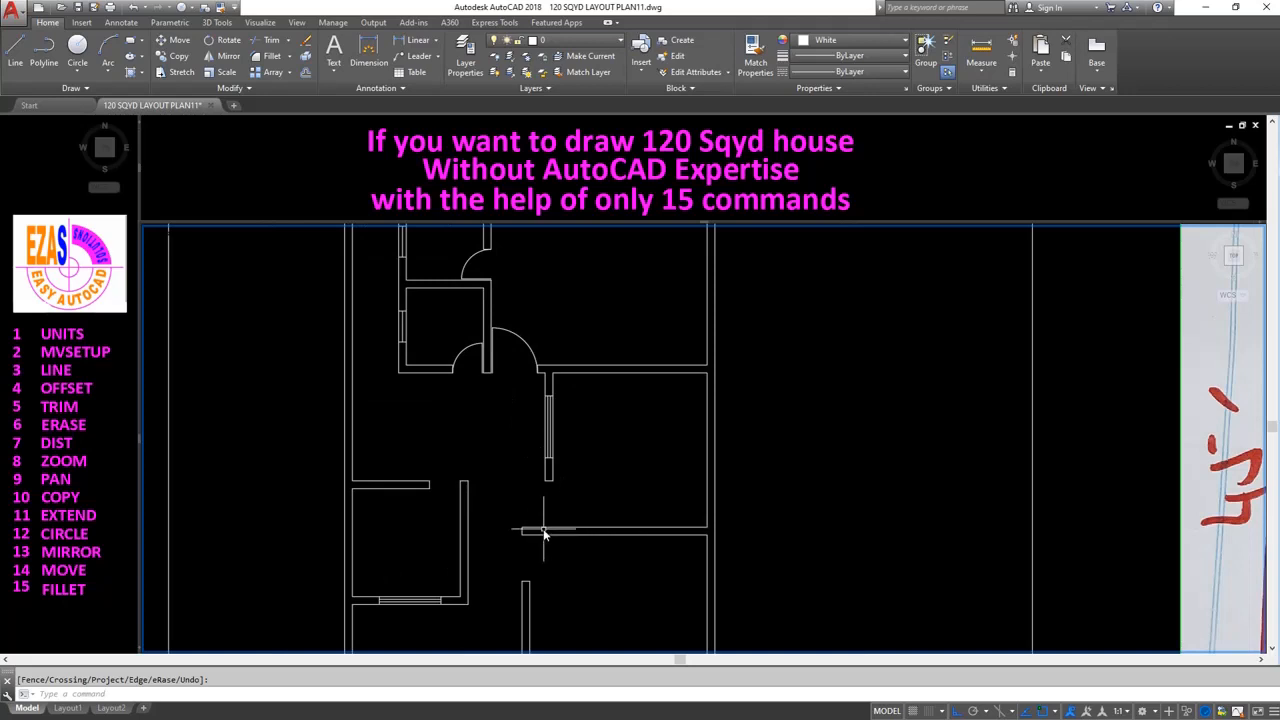
Offset the inner face of the kitchen's right wall by 1 inch toward the door opening.
{"action": "scroll", "coordinate": [433, 505], "scroll_direction": "up", "scroll_amount": 6}
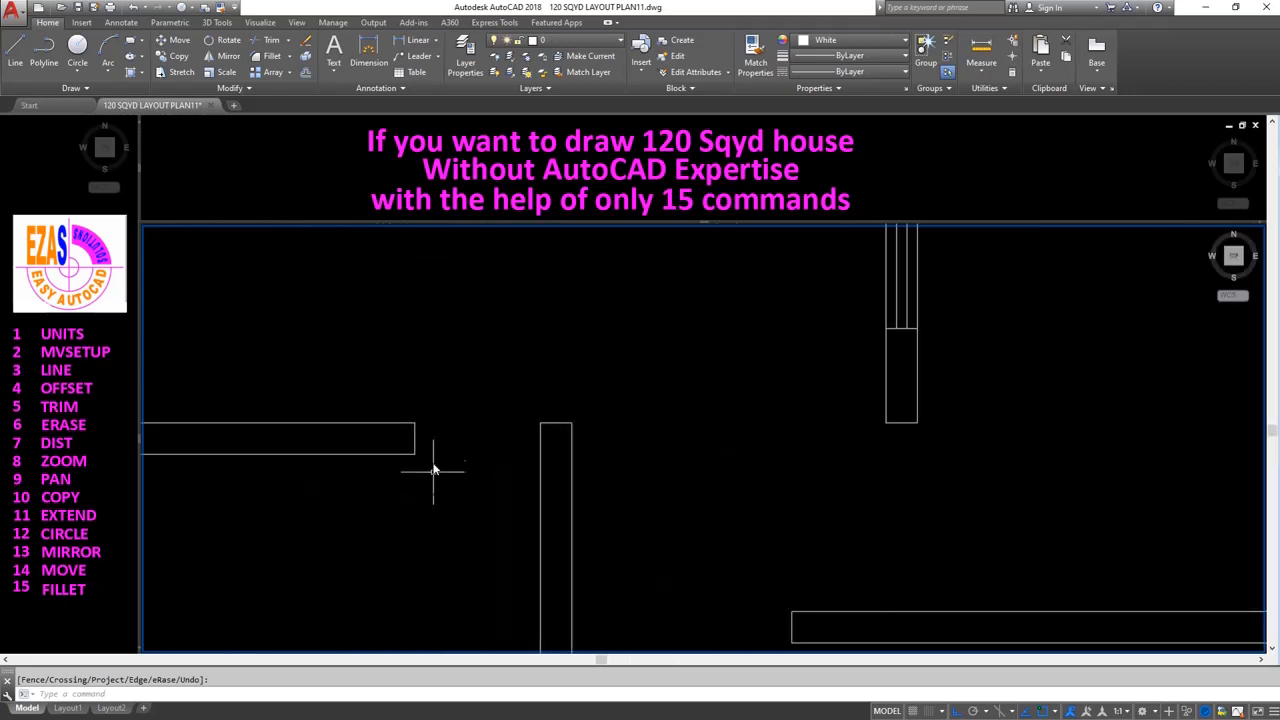
{"action": "type", "text": "o"}
{"action": "key", "text": "Return"}
{"action": "key", "text": "Return"}
{"action": "left_click", "coordinate": [540, 449]}
{"action": "key", "text": "Escape"}
Draw a circle centred on the kitchen offset line's upper end, with its radius reaching the wall corner across the door opening.
{"action": "type", "text": "c"}
{"action": "key", "text": "Return"}
{"action": "left_click", "coordinate": [528, 430]}
{"action": "left_click", "coordinate": [419, 437]}
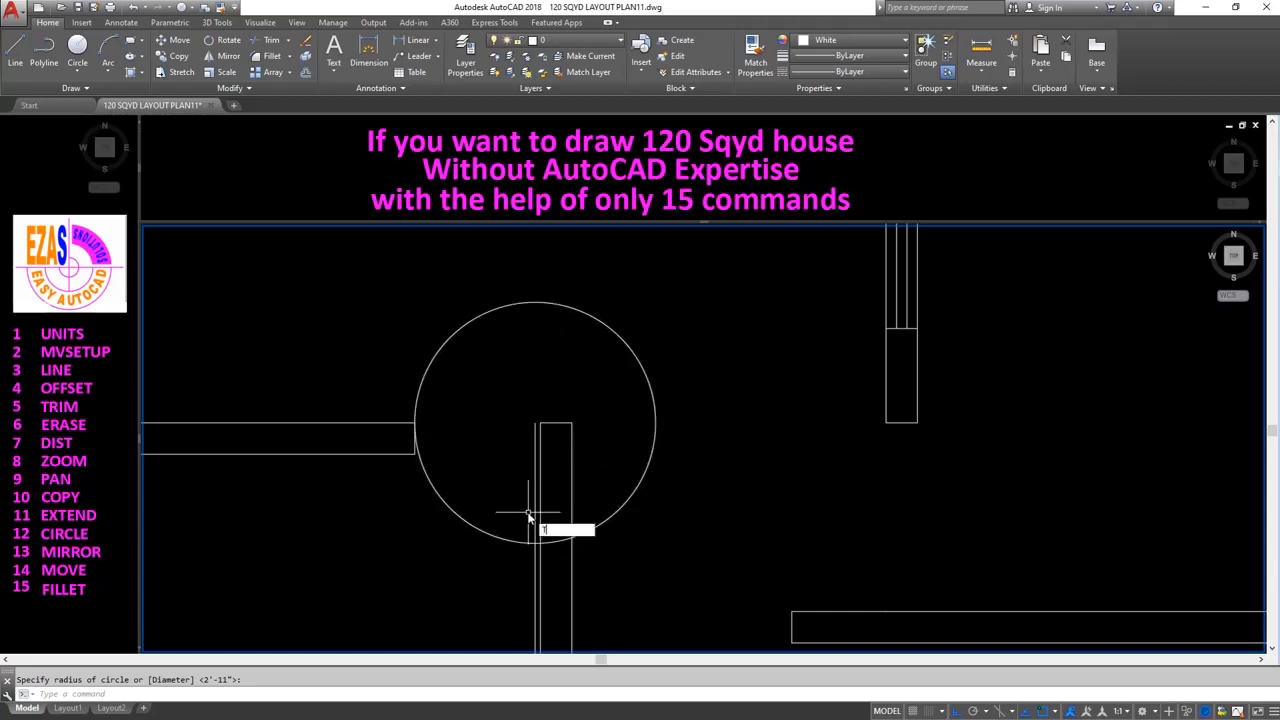
Trim the kitchen door circle to the quarter arc inside the kitchen and cut the offset line below it.
{"action": "type", "text": "tr"}
{"action": "key", "text": "Return"}
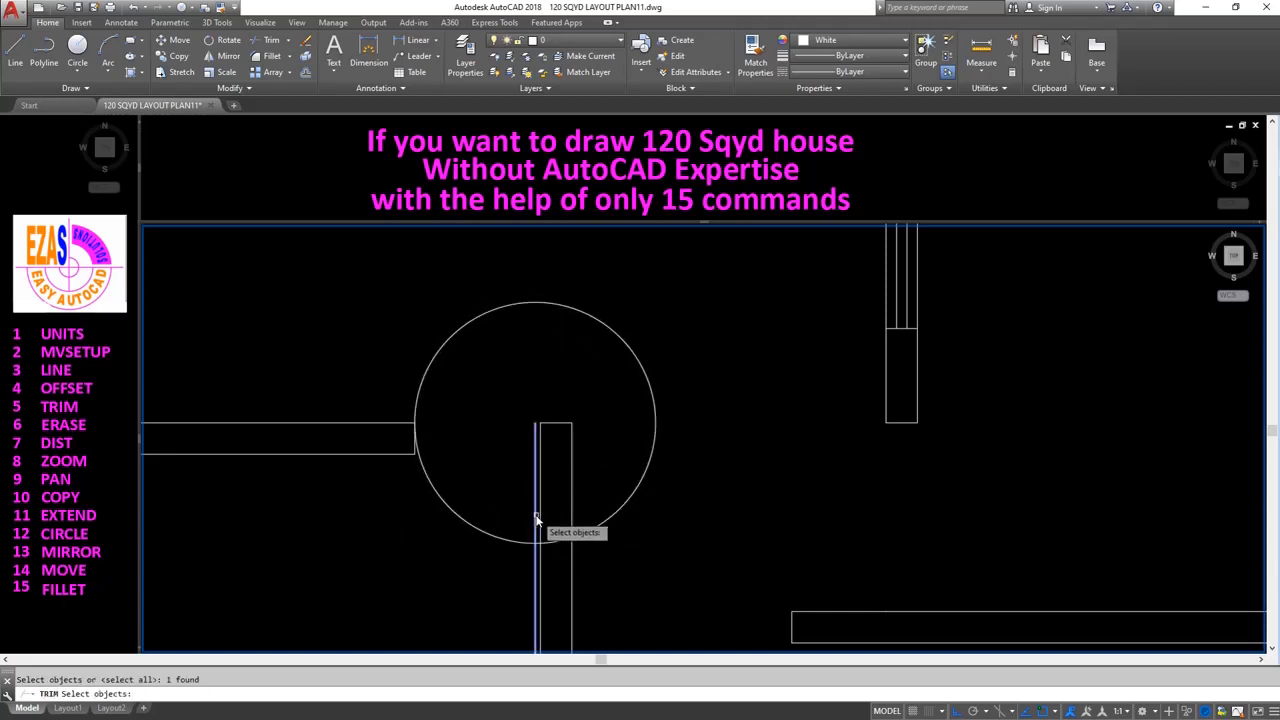
{"action": "left_click", "coordinate": [393, 424]}
{"action": "key", "text": "Return"}
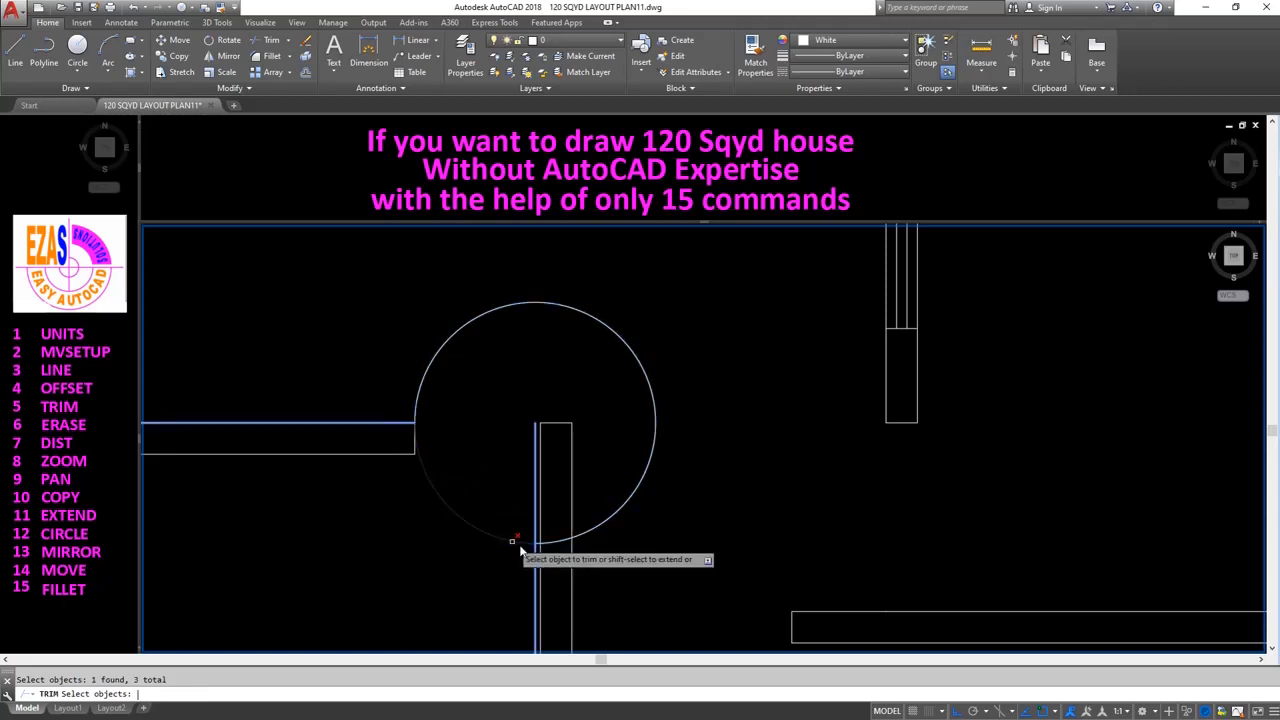
{"action": "left_click", "coordinate": [593, 528]}
{"action": "left_click", "coordinate": [460, 342]}
{"action": "left_click", "coordinate": [535, 568]}
{"action": "key", "text": "Return"}
Erase the leftover arc outside the kitchen door opening.
{"action": "type", "text": "e"}
{"action": "key", "text": "Return"}
{"action": "left_click", "coordinate": [673, 356]}
{"action": "left_click", "coordinate": [585, 345]}
{"action": "key", "text": "Return"}
{"action": "scroll", "coordinate": [376, 378], "scroll_direction": "down", "scroll_amount": 5}
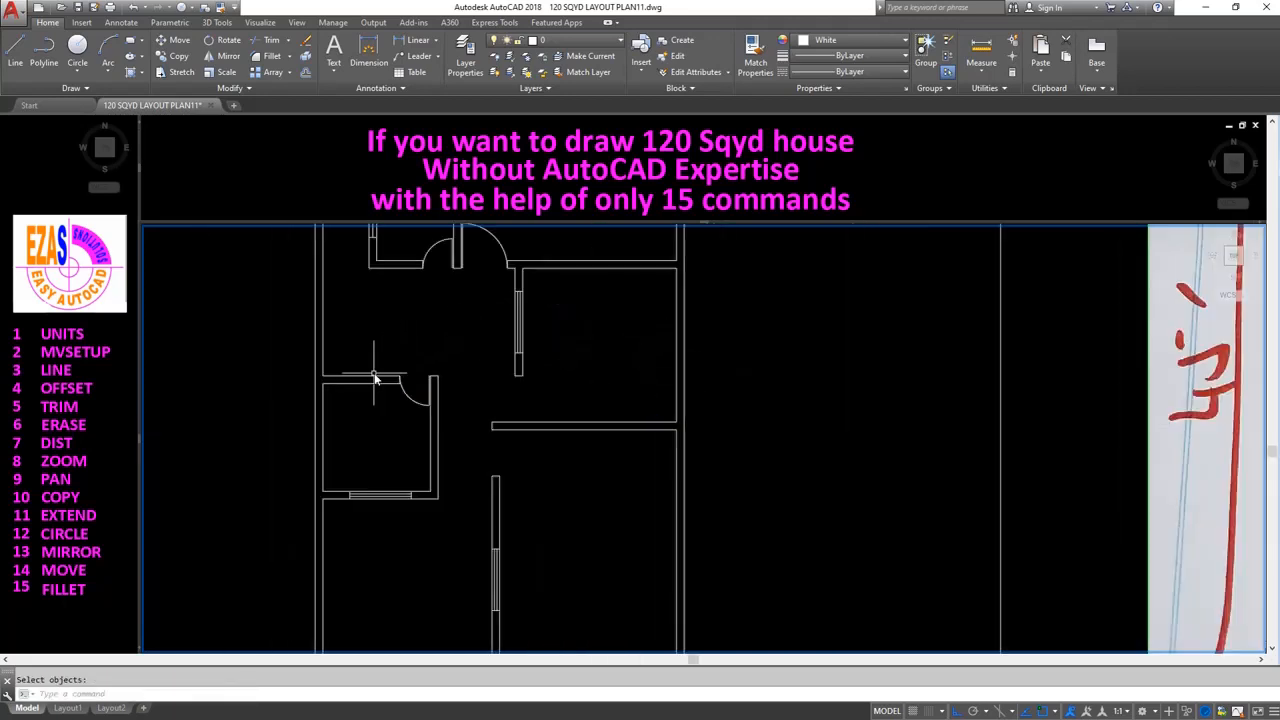
Offset the upper line of the 10' x 10' bedroom's lower wall by 1 inch into the room.
{"action": "scroll", "coordinate": [523, 375], "scroll_direction": "up", "scroll_amount": 4}
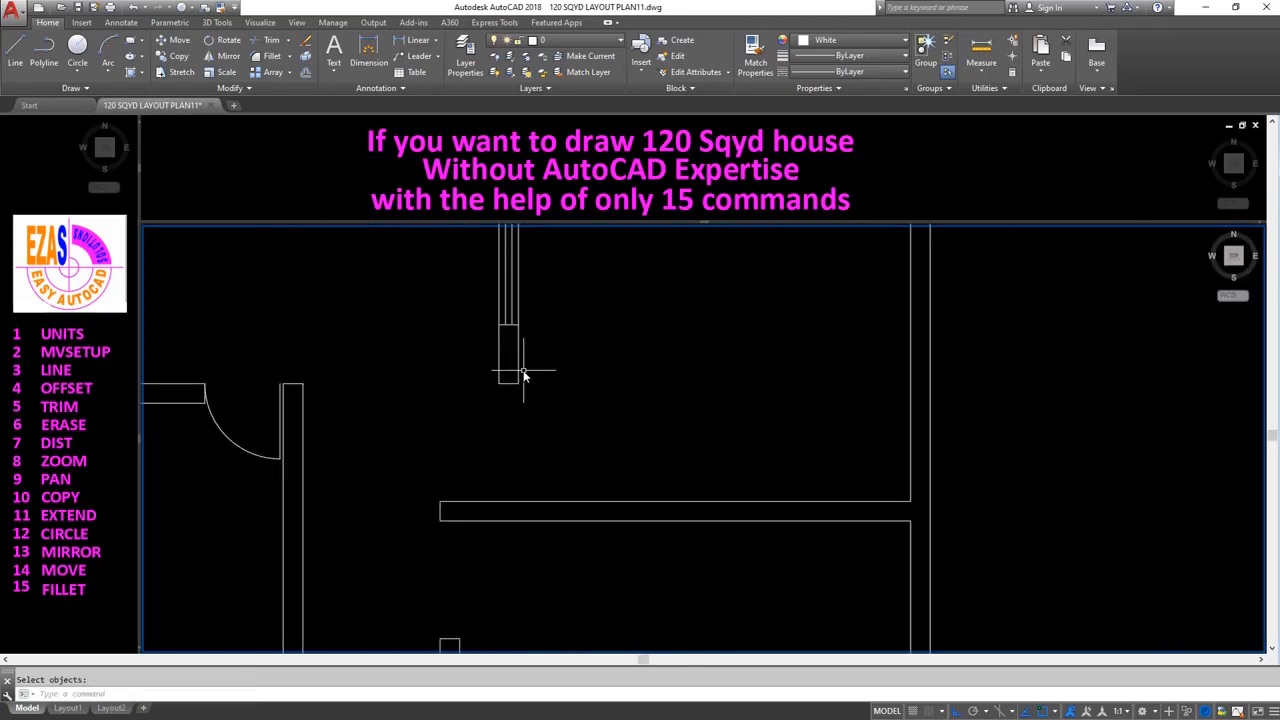
{"action": "type", "text": "o"}
{"action": "key", "text": "Return"}
{"action": "key", "text": "Return"}
{"action": "left_click", "coordinate": [536, 502]}
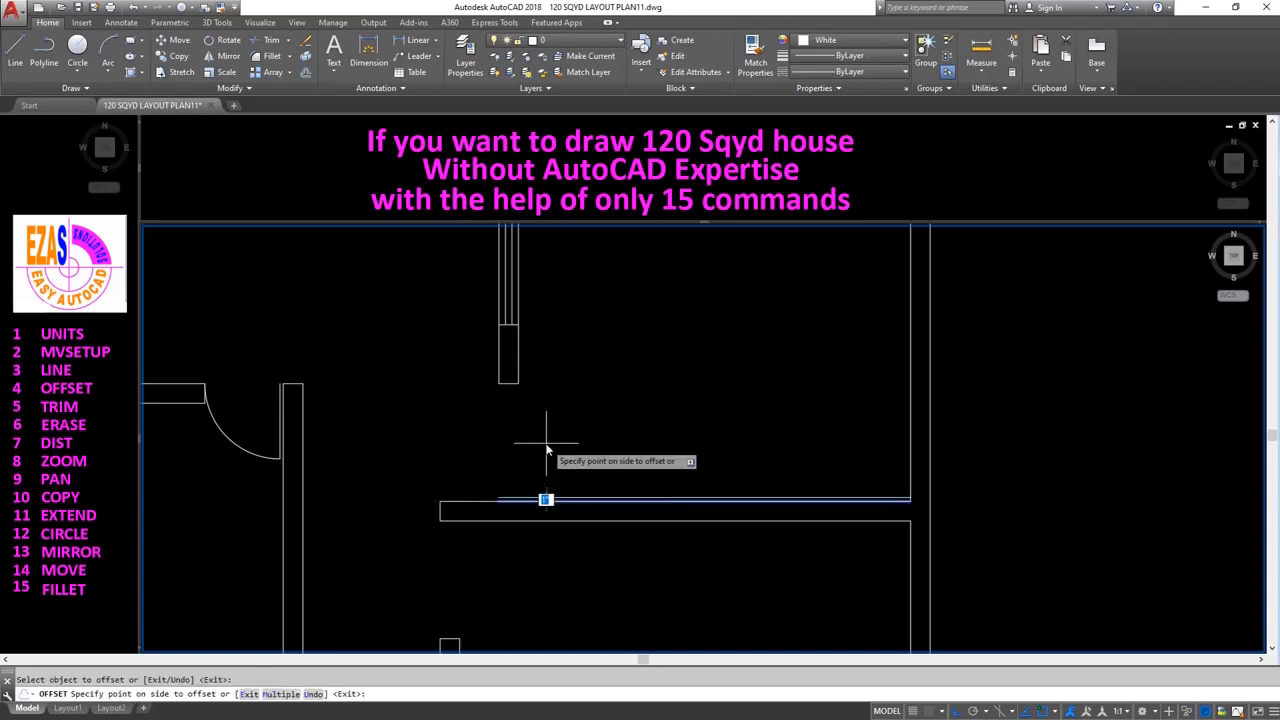
{"action": "key", "text": "Escape"}
{"action": "key", "text": "Return"}
{"action": "key", "text": "Return"}
{"action": "key", "text": "Escape"}
Draw a circle centred on the 10' x 10' bedroom offset line's left end, with its radius reaching the wall corner above the opening.
{"action": "type", "text": "c"}
{"action": "key", "text": "Return"}
{"action": "left_click", "coordinate": [506, 497]}
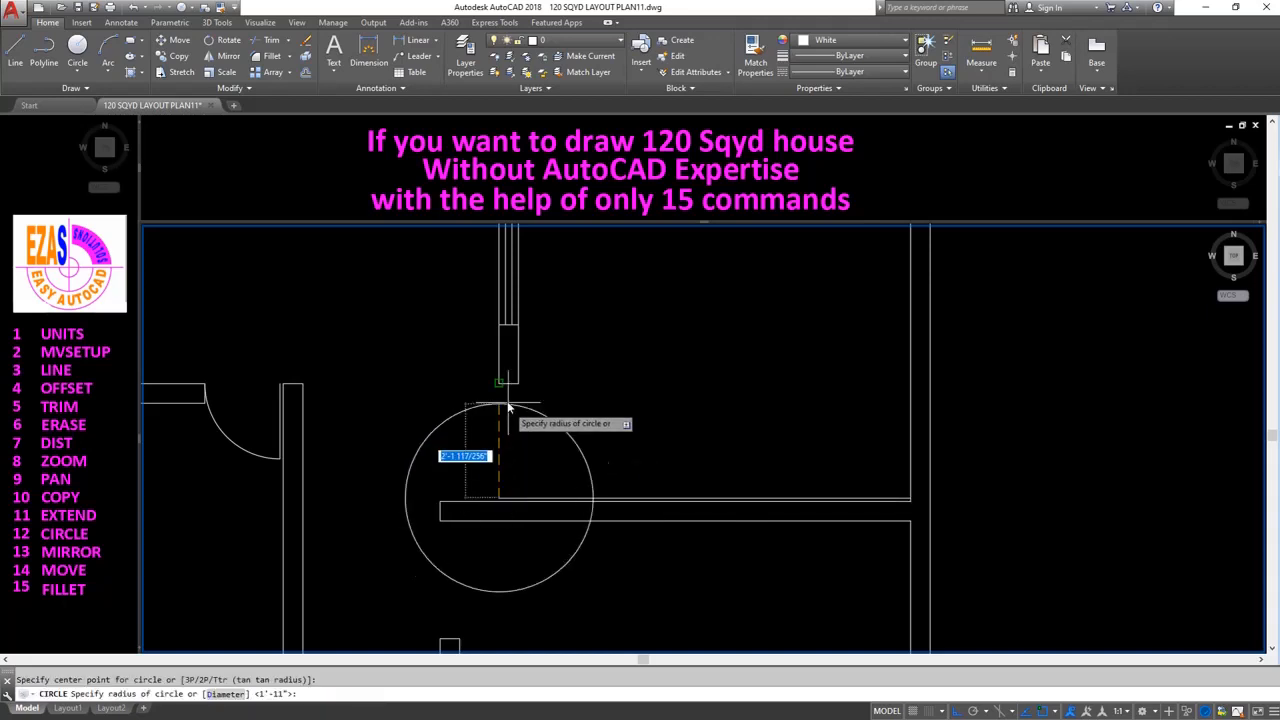
{"action": "left_click", "coordinate": [503, 386]}
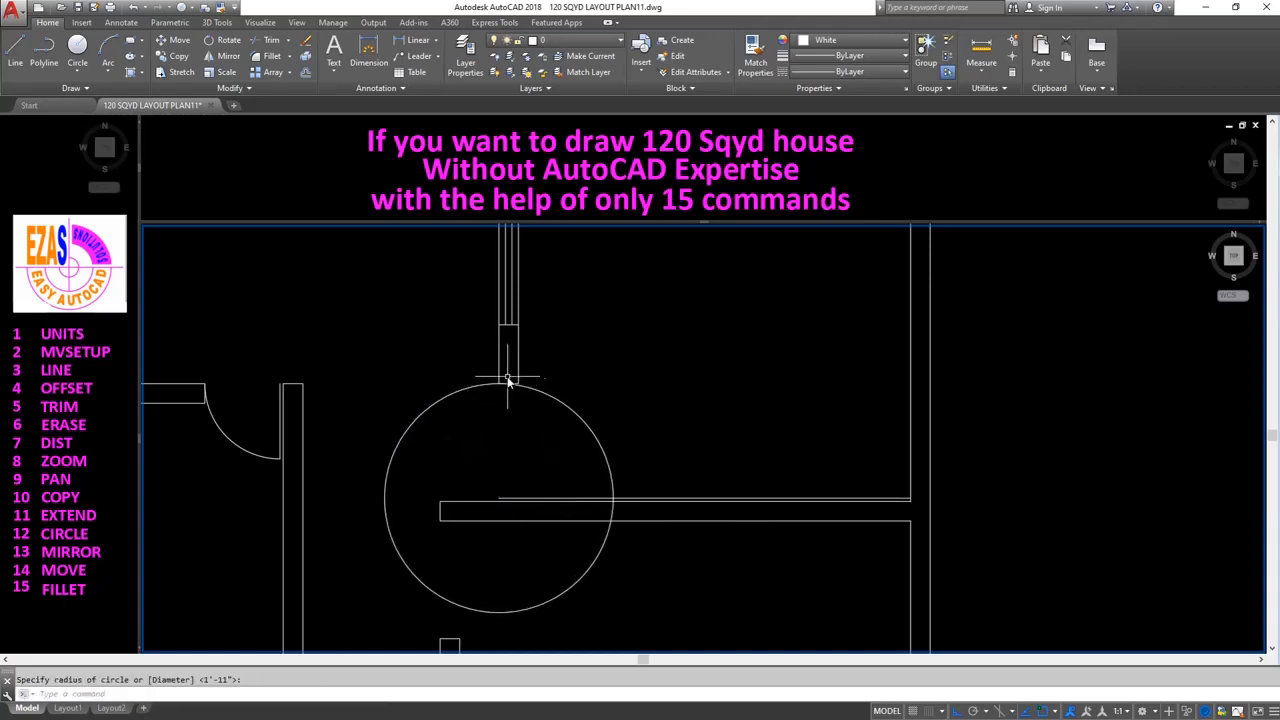
Trim the circle to a quarter arc inside the 10' x 10' bedroom and cut the offset line beyond the arc.
{"action": "type", "text": "TR"}
{"action": "key", "text": "Return"}
{"action": "left_click", "coordinate": [614, 491]}
{"action": "left_click", "coordinate": [600, 492]}
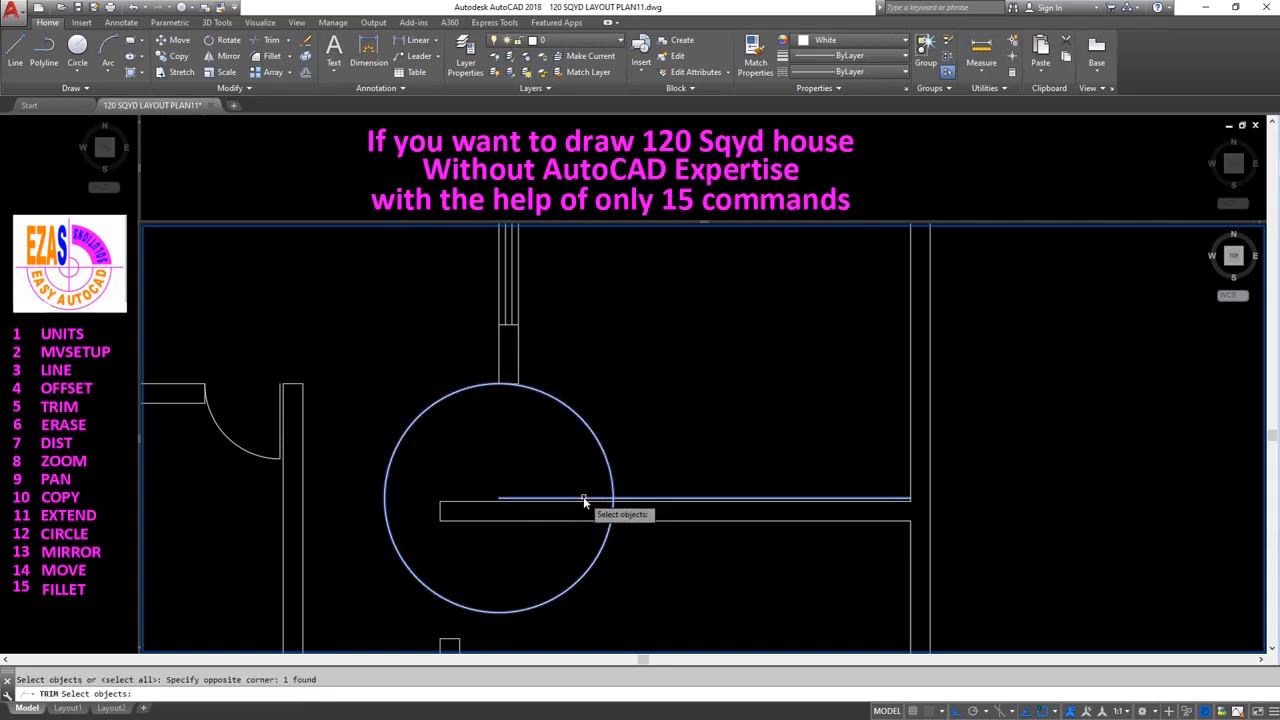
{"action": "key", "text": "Return"}
{"action": "left_click", "coordinate": [478, 388]}
{"action": "left_click", "coordinate": [609, 536]}
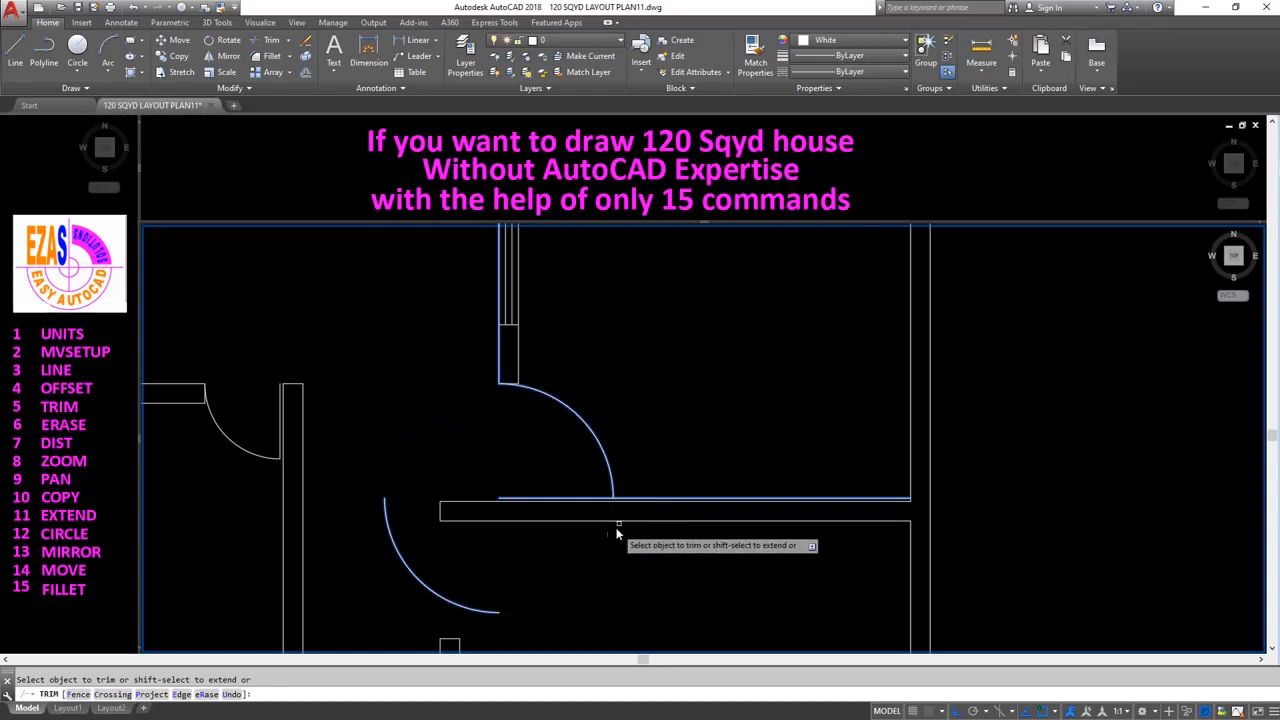
{"action": "key", "text": "Return"}
Erase the leftover arc at the lower left of the 10' x 10' bedroom door.
{"action": "type", "text": "e"}
{"action": "key", "text": "Return"}
{"action": "left_click", "coordinate": [390, 510]}
{"action": "key", "text": "Return"}
Offset the lower line of the wall between the 10' x 10' bedroom and drawing room by 1 inch into the drawing room.
{"action": "middle_click_drag", "start_coordinate": [532, 570], "coordinate": [526, 471]}
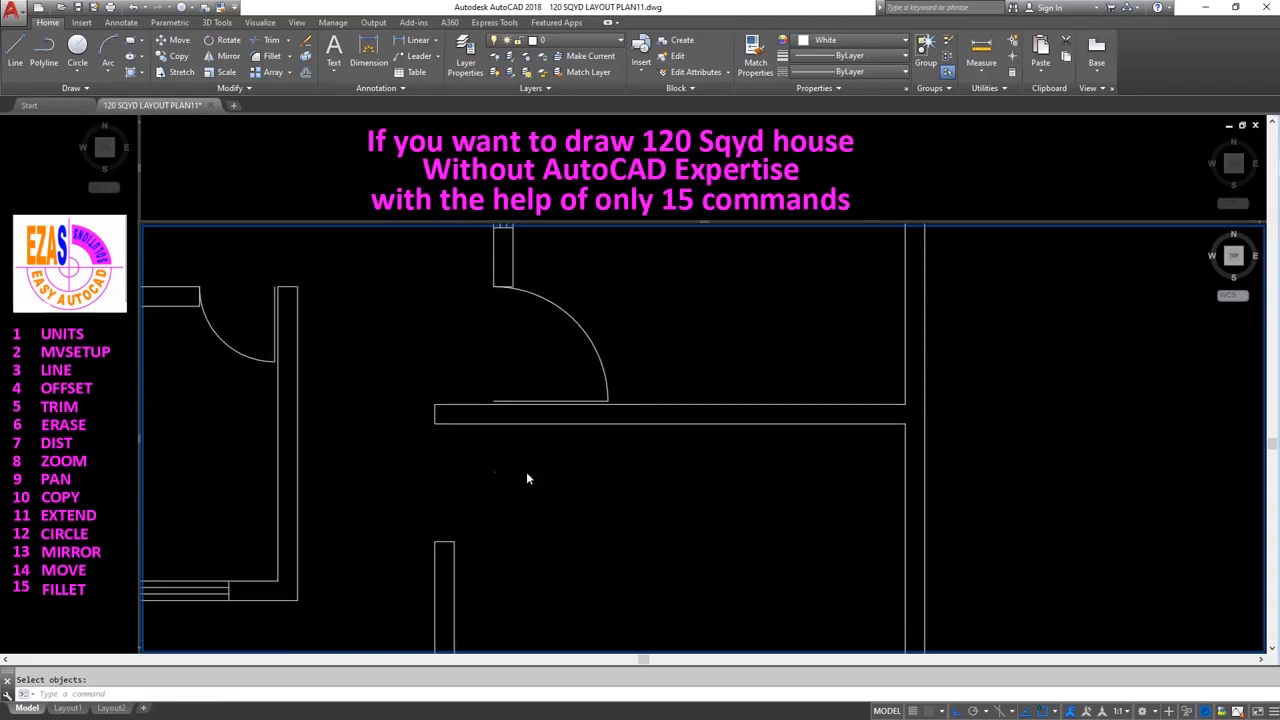
{"action": "scroll", "coordinate": [465, 507], "scroll_direction": "up", "scroll_amount": 2}
{"action": "type", "text": "o"}
{"action": "key", "text": "Return"}
{"action": "key", "text": "Return"}
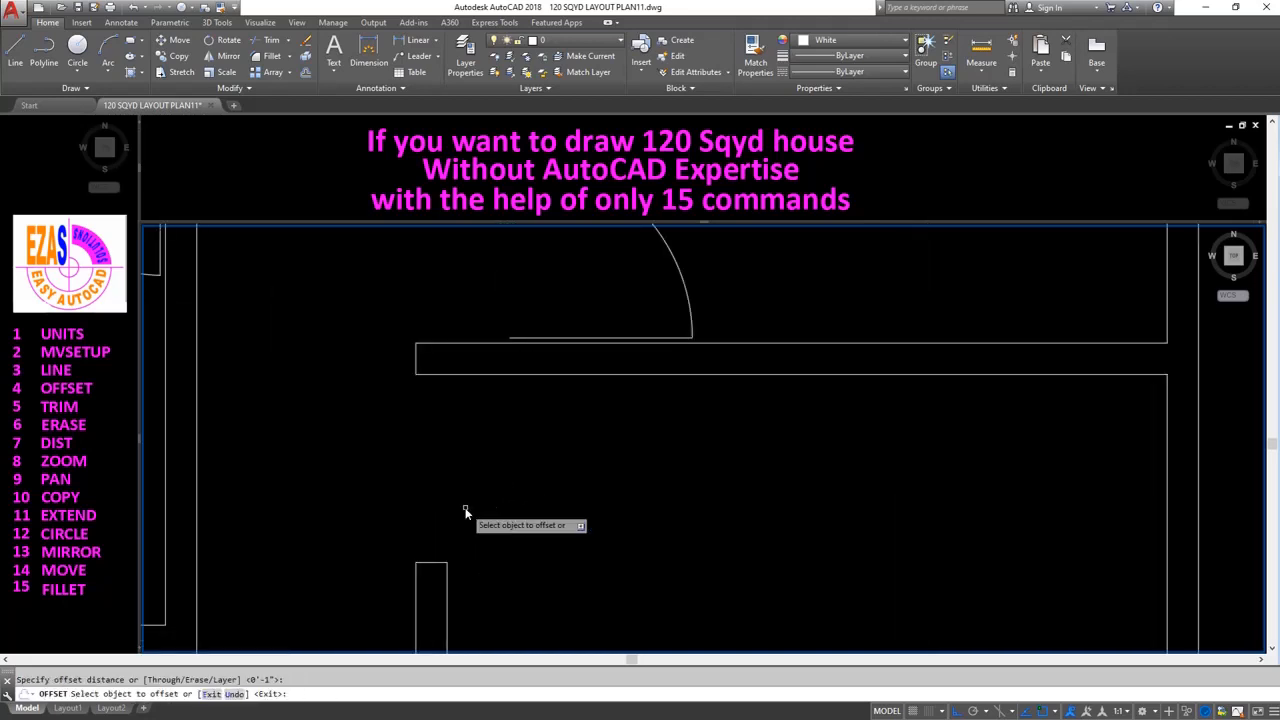
{"action": "left_click", "coordinate": [506, 376]}
{"action": "left_click", "coordinate": [513, 420]}
{"action": "key", "text": "Return"}
Draw a circle centred on the drawing room offset line's left end, with its radius reaching the wall corner below the opening.
{"action": "type", "text": "c"}
{"action": "key", "text": "Return"}
{"action": "left_click", "coordinate": [427, 387]}
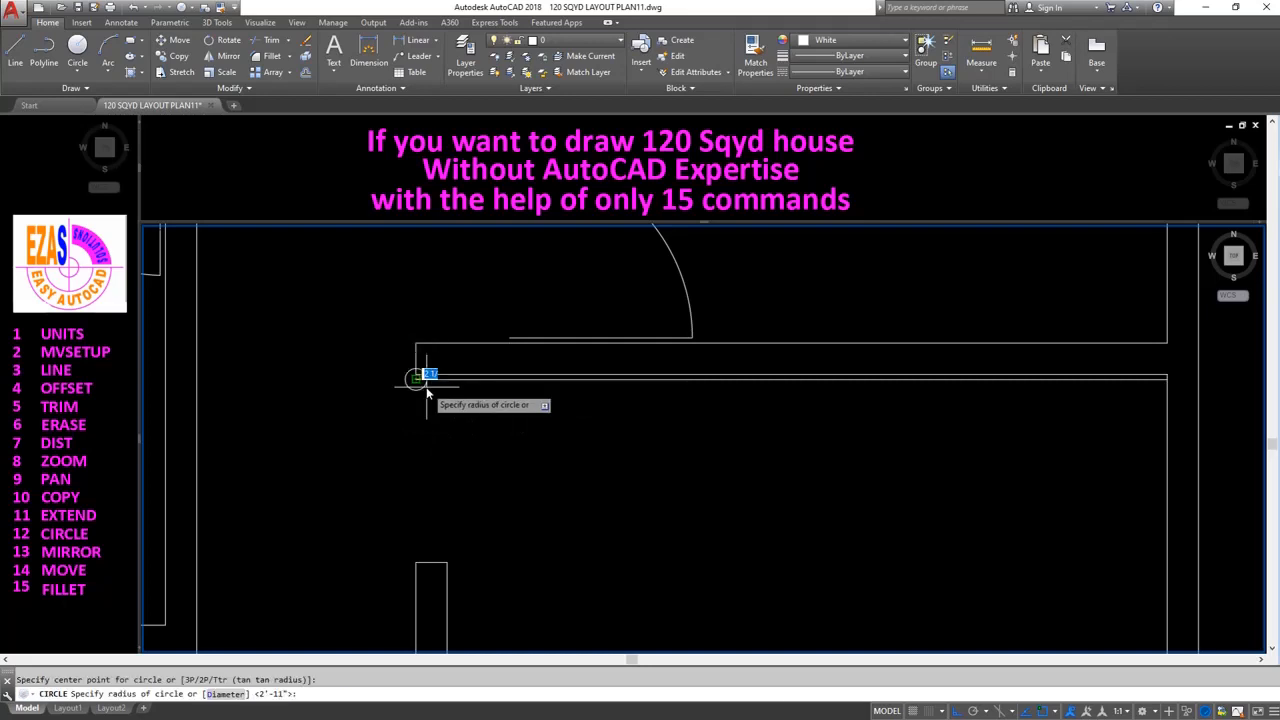
{"action": "left_click", "coordinate": [421, 563]}
Trim the upper drawing room door circle against the offset line and wall edge, keeping the quarter arc inside the room.
{"action": "type", "text": "tr"}
{"action": "key", "text": "Return"}
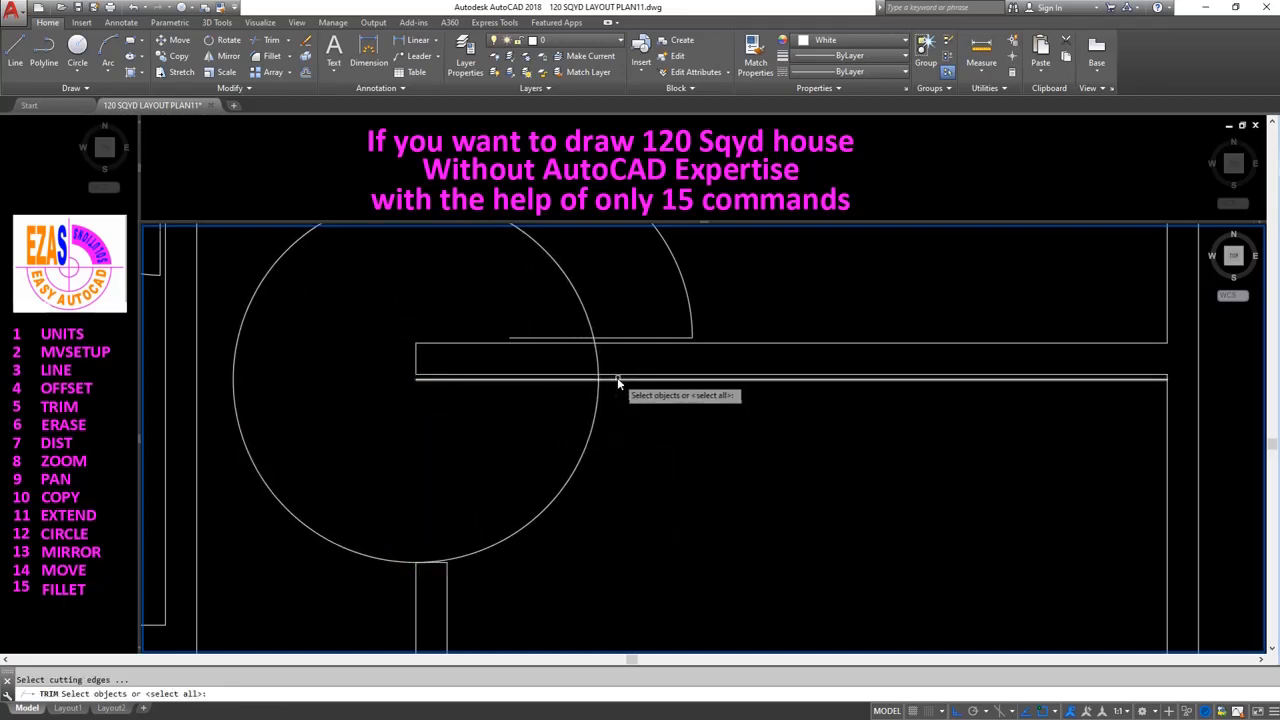
{"action": "left_click", "coordinate": [599, 392]}
{"action": "left_click", "coordinate": [599, 390]}
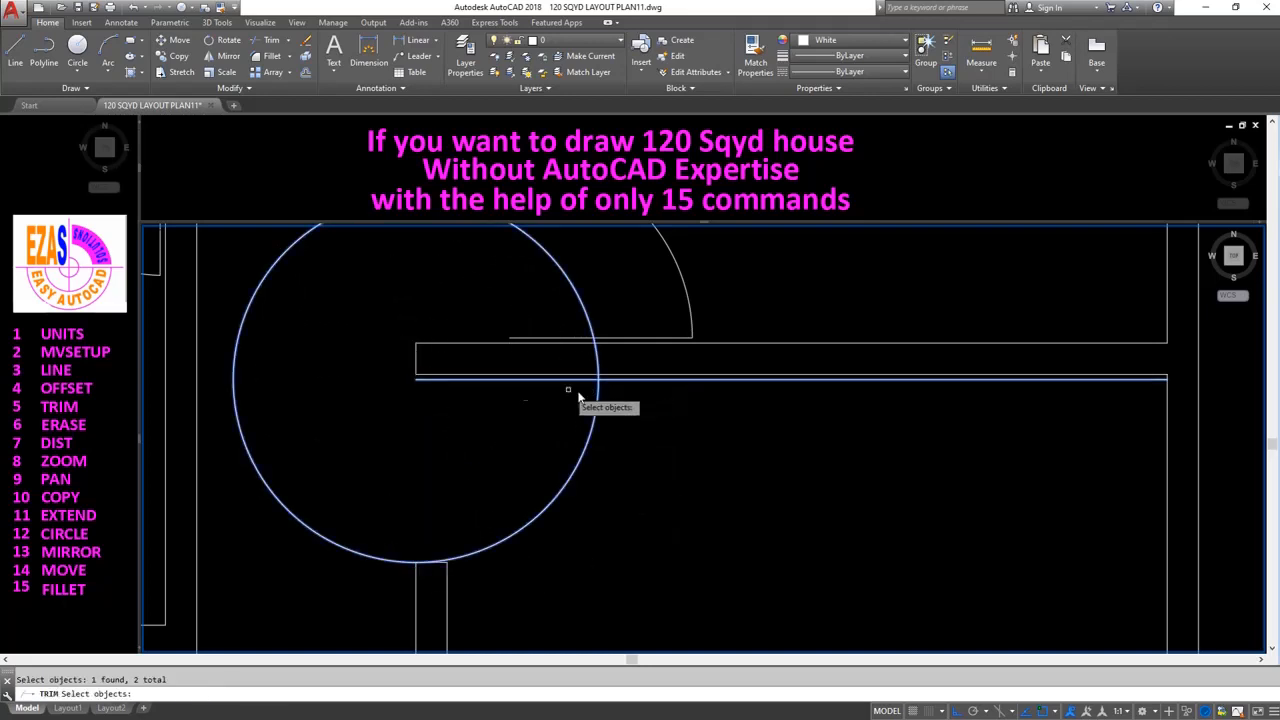
{"action": "left_click", "coordinate": [421, 356]}
{"action": "left_click", "coordinate": [412, 361]}
{"action": "key", "text": "Return"}
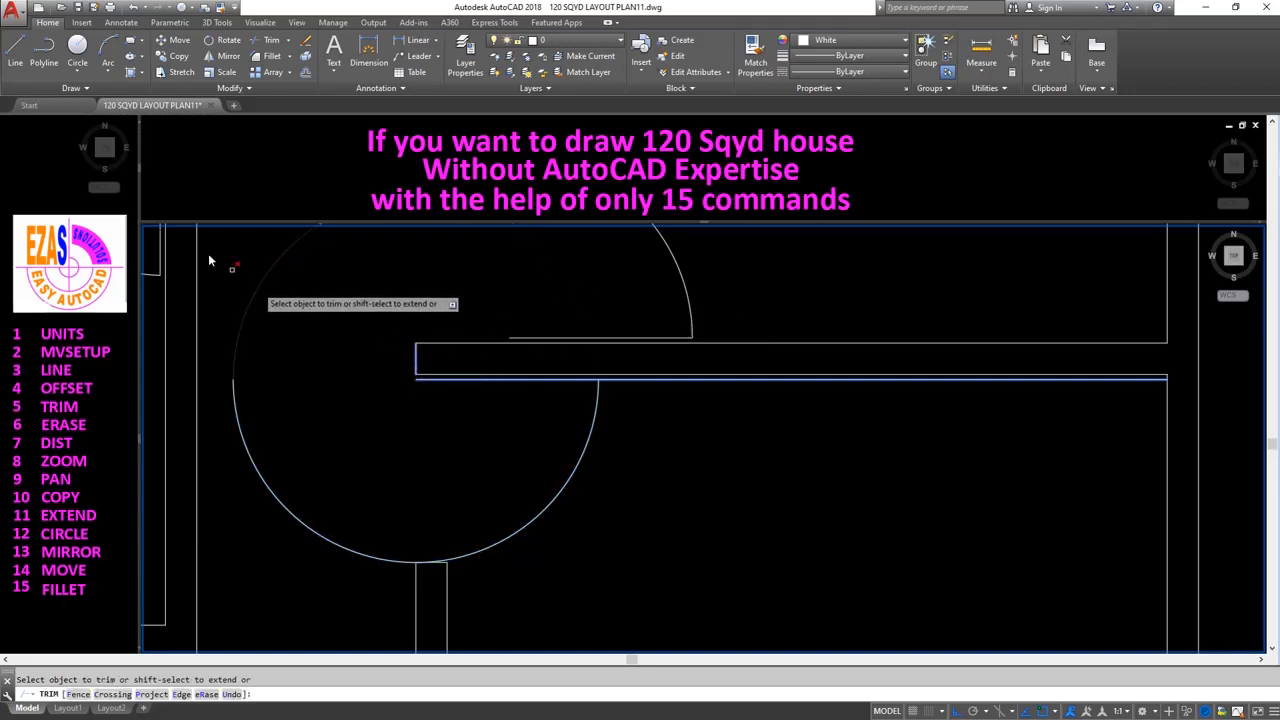
{"action": "left_click", "coordinate": [256, 296]}
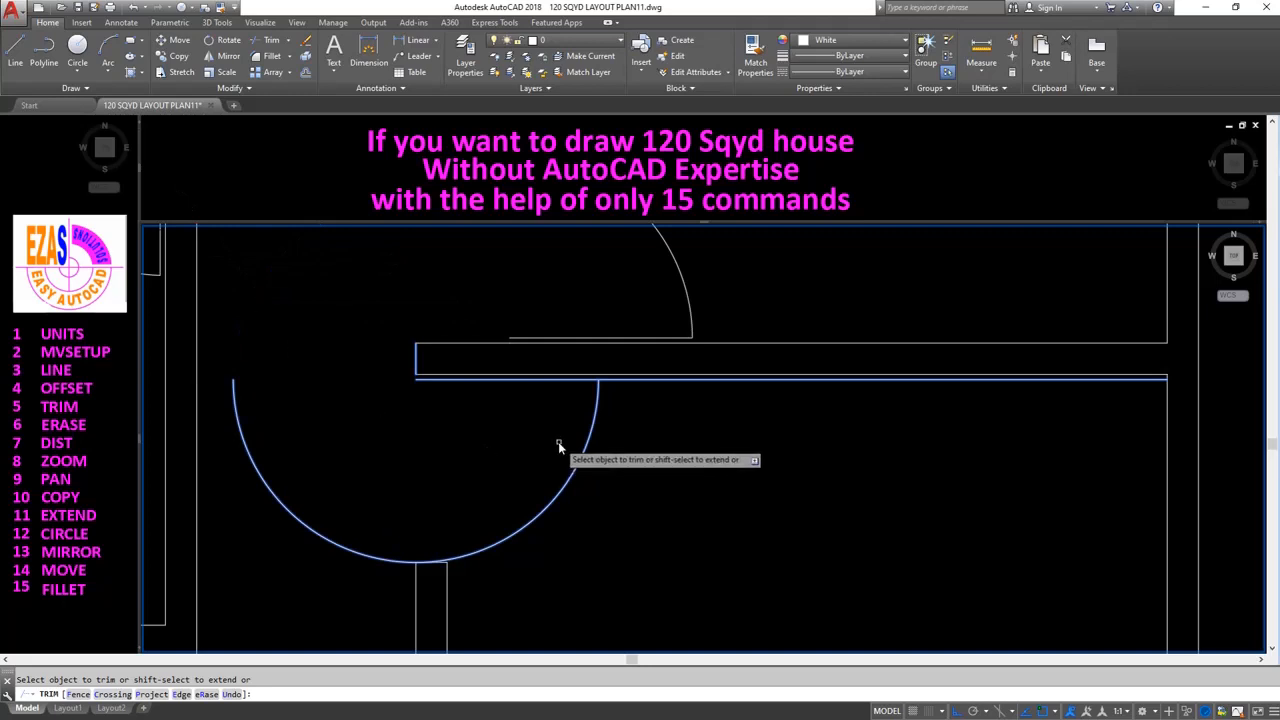
{"action": "left_click", "coordinate": [410, 558]}
{"action": "key", "text": "Return"}
Trim the offset line beyond the upper drawing room door arc to finish the door leaf.
{"action": "key", "text": "Return"}
{"action": "key", "text": "Return"}
{"action": "left_click", "coordinate": [609, 380]}
{"action": "scroll", "coordinate": [611, 383], "scroll_direction": "down", "scroll_amount": 8}
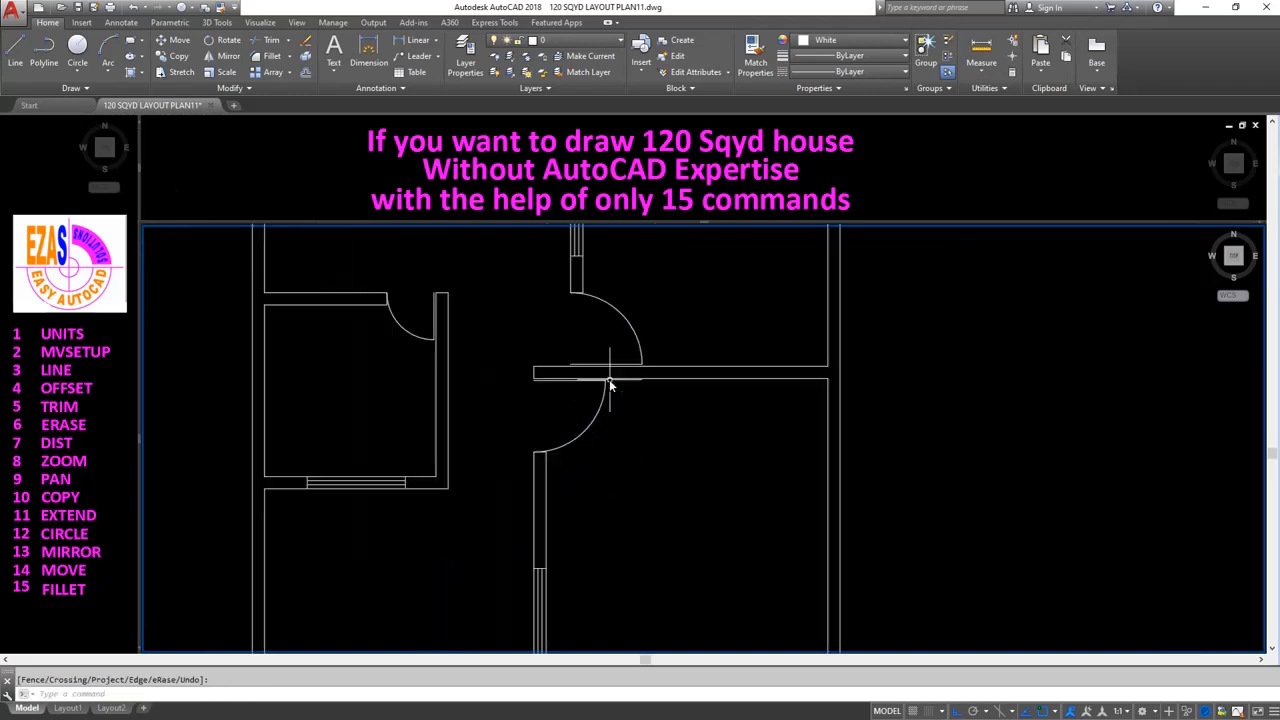
{"action": "middle_click_drag", "start_coordinate": [541, 370], "coordinate": [475, 460]}
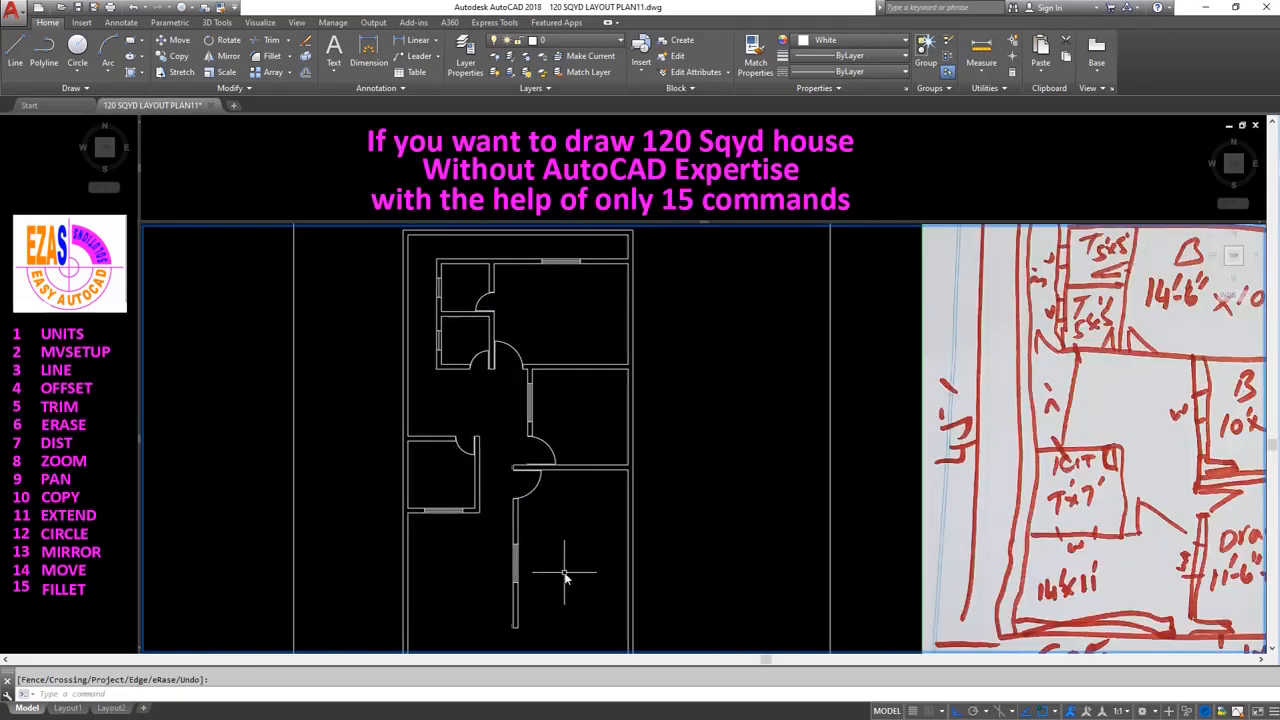
Offset the inner line of the drawing room's front wall by 1 inch into the room.
{"action": "middle_click_drag", "start_coordinate": [565, 577], "coordinate": [530, 521]}
{"action": "scroll", "coordinate": [497, 540], "scroll_direction": "up", "scroll_amount": 5}
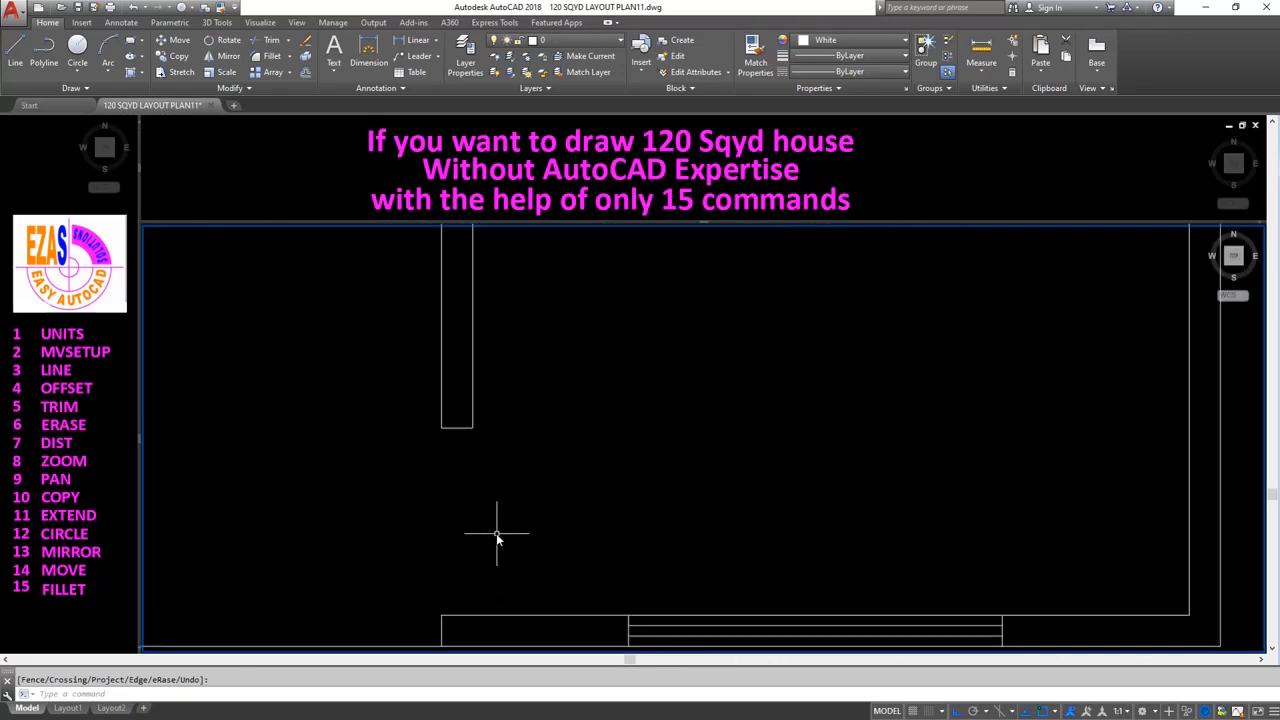
{"action": "key", "text": "Return"}
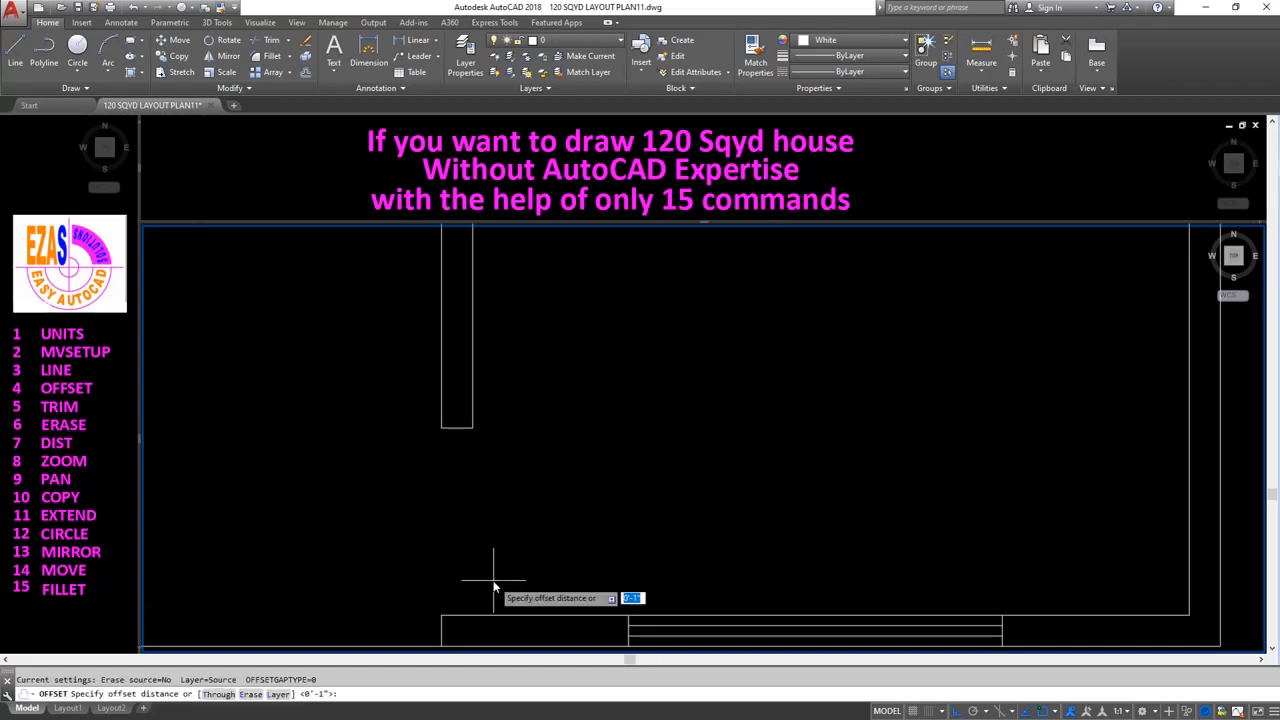
{"action": "key", "text": "Return"}
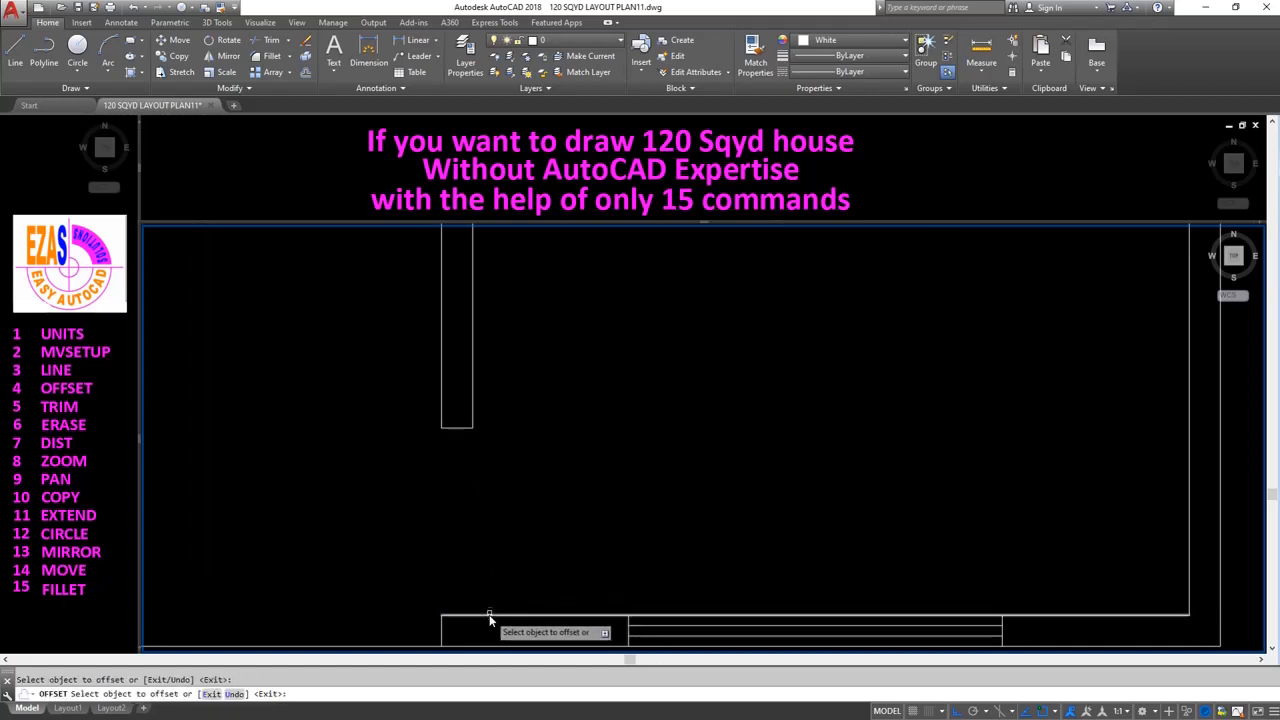
{"action": "left_click", "coordinate": [492, 615]}
{"action": "left_click", "coordinate": [491, 535]}
{"action": "key", "text": "Return"}
Draw a circle centred on the front wall offset line's left end, with its radius reaching the wall corner above the opening.
{"action": "type", "text": "c"}
{"action": "key", "text": "Return"}
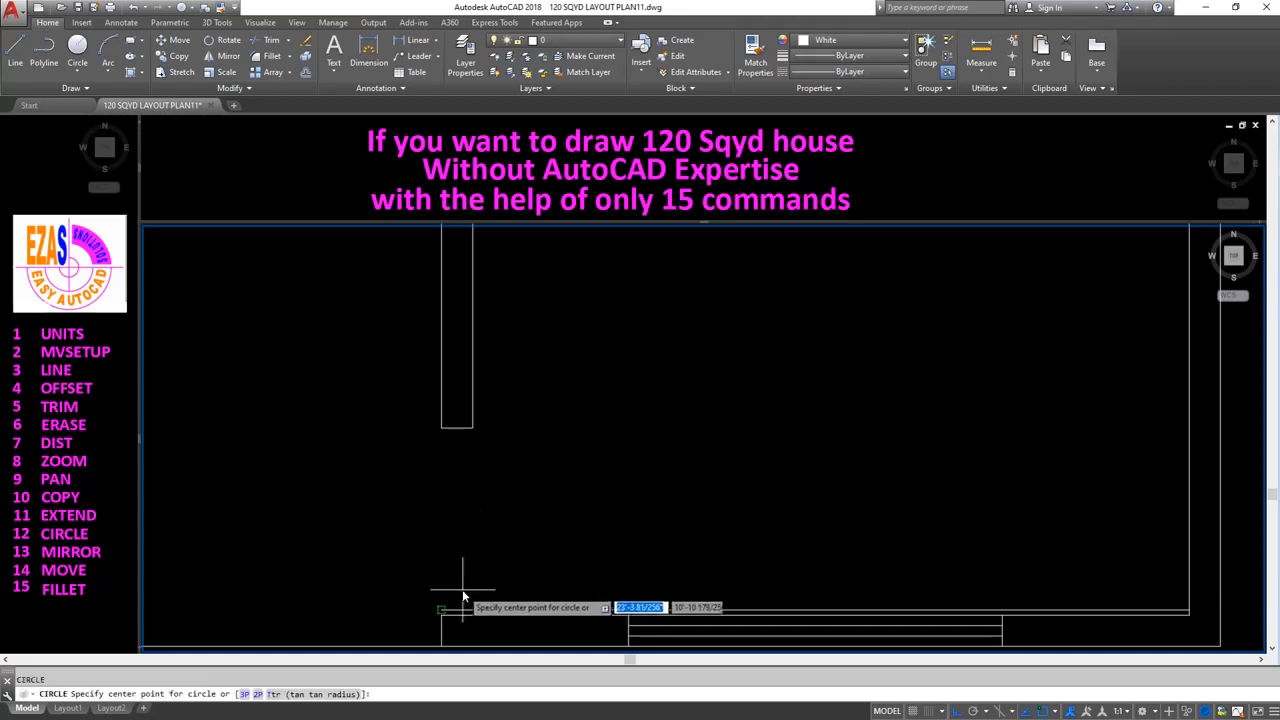
{"action": "left_click", "coordinate": [441, 610]}
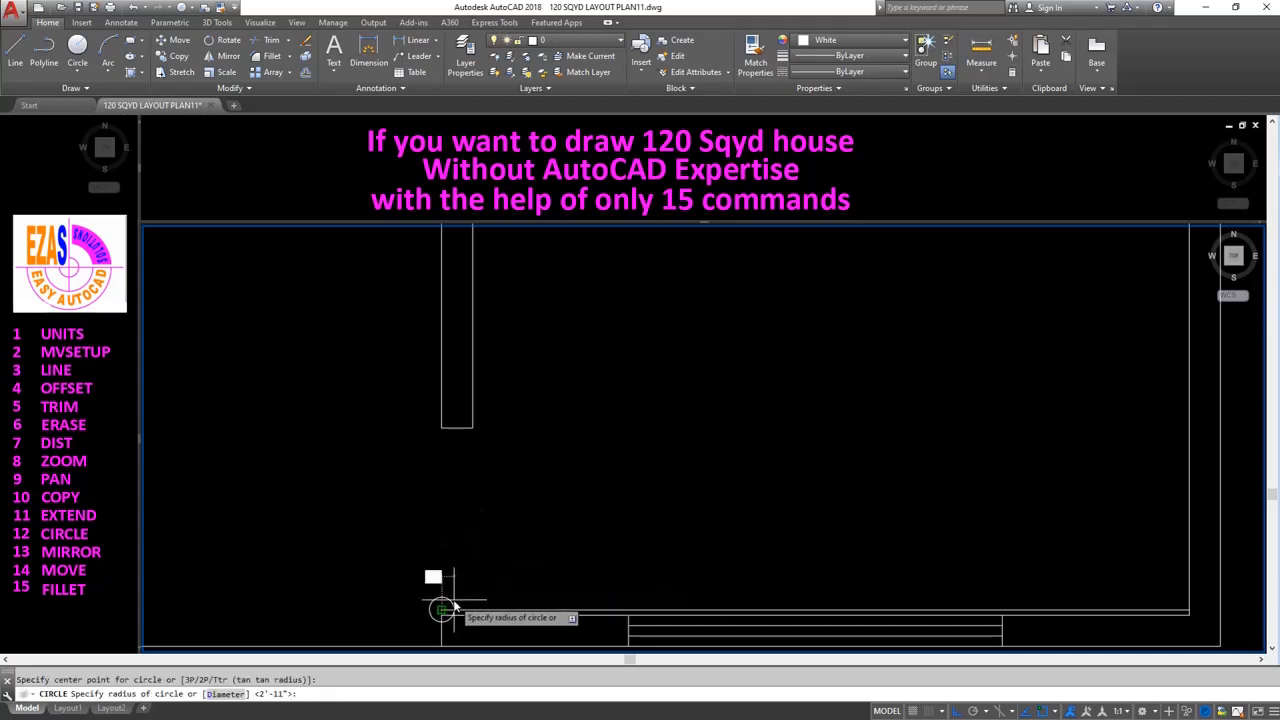
{"action": "left_click", "coordinate": [443, 428]}
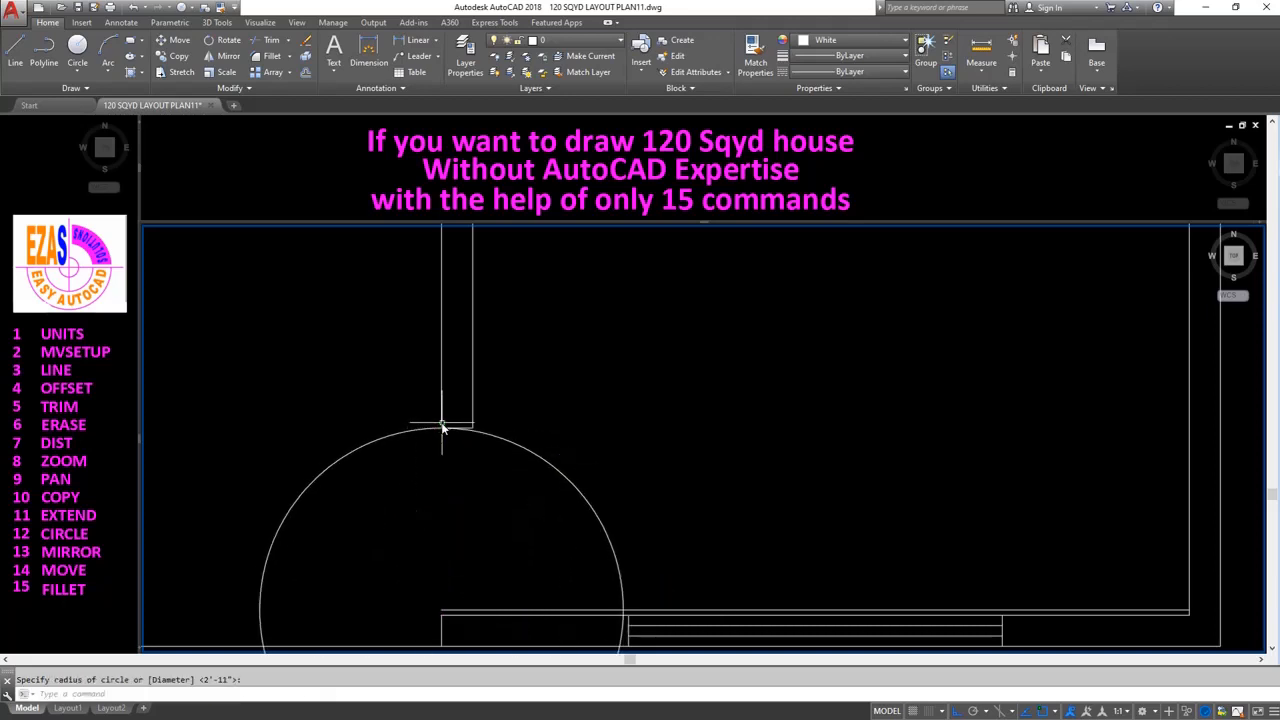
Trim the front drawing room door circle against the offset line and wall edge, keeping the quarter arc inside the room.
{"action": "middle_click_drag", "start_coordinate": [443, 428], "coordinate": [438, 346]}
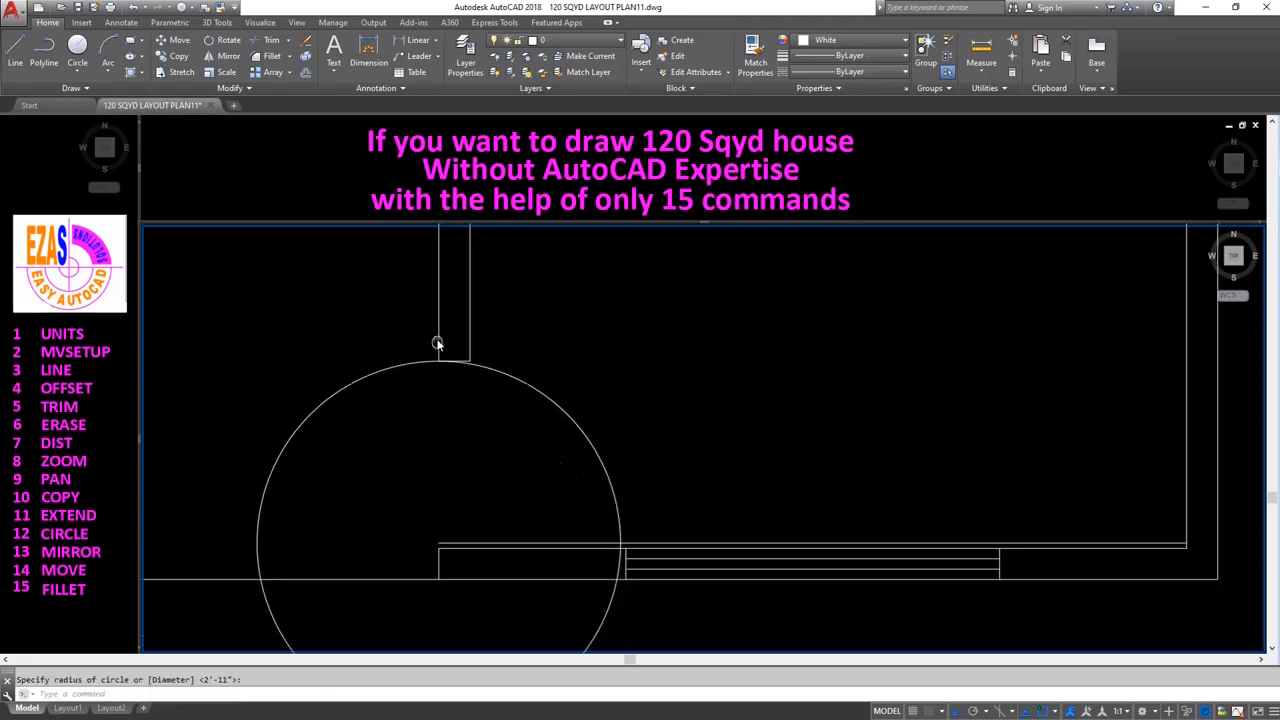
{"action": "key", "text": "Return"}
{"action": "left_click", "coordinate": [619, 512]}
{"action": "left_click", "coordinate": [606, 496]}
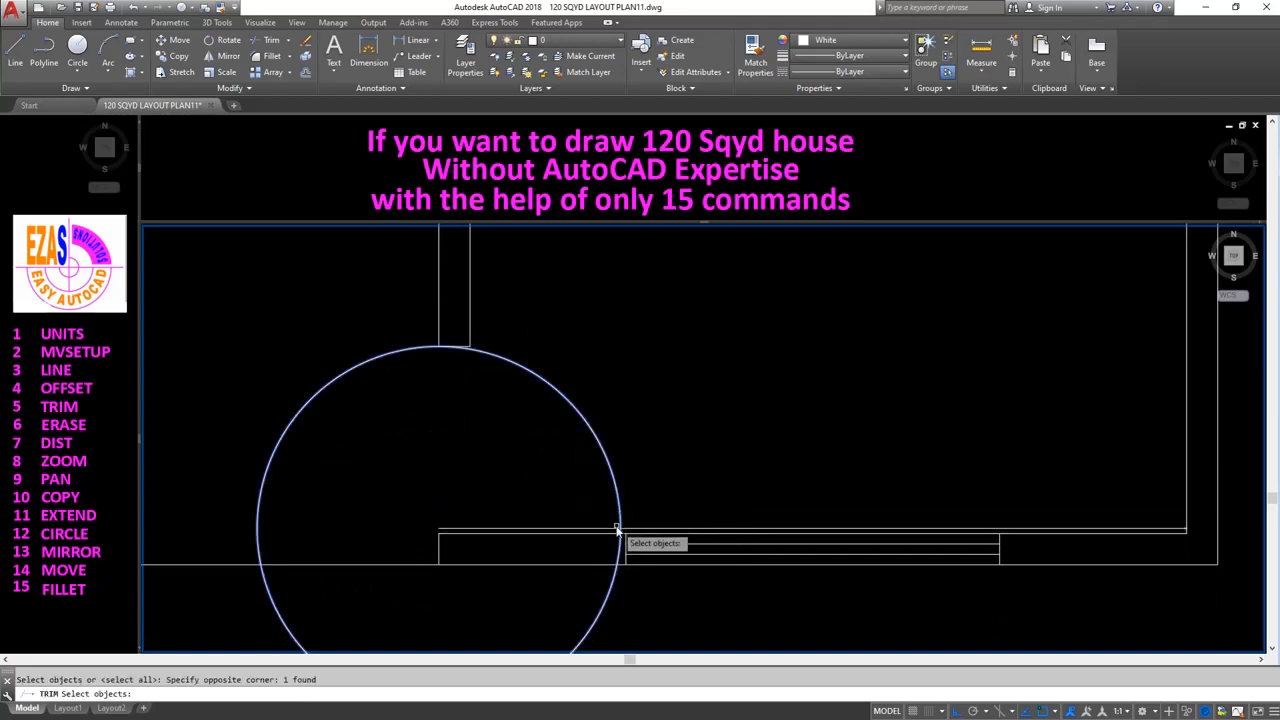
{"action": "left_click", "coordinate": [616, 529]}
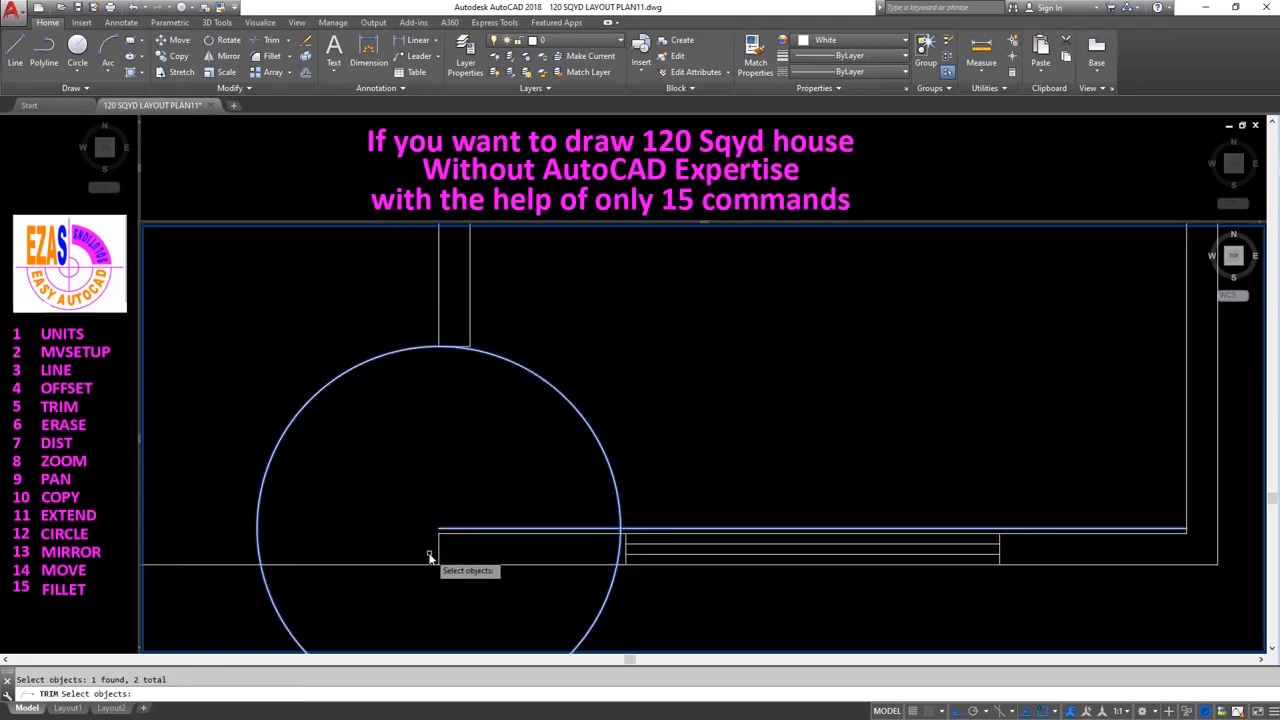
{"action": "key", "text": "Return"}
{"action": "left_click", "coordinate": [611, 588]}
{"action": "left_click", "coordinate": [430, 348]}
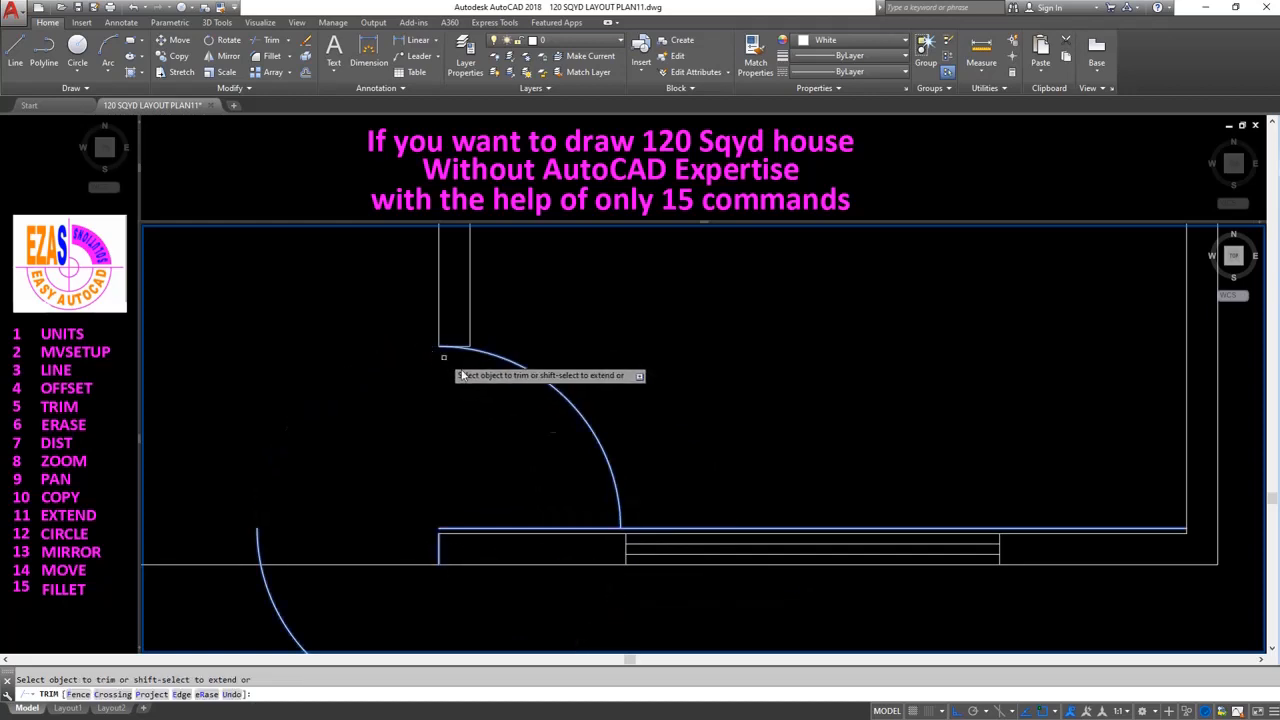
{"action": "key", "text": "Escape"}
Erase the leftover arc outside the front drawing room door.
{"action": "type", "text": "e"}
{"action": "key", "text": "Return"}
{"action": "left_click", "coordinate": [292, 540]}
{"action": "left_click", "coordinate": [228, 486]}
{"action": "key", "text": "Return"}
{"action": "scroll", "coordinate": [470, 445], "scroll_direction": "down", "scroll_amount": 5}
{"action": "middle_click_drag", "start_coordinate": [418, 513], "coordinate": [394, 511]}
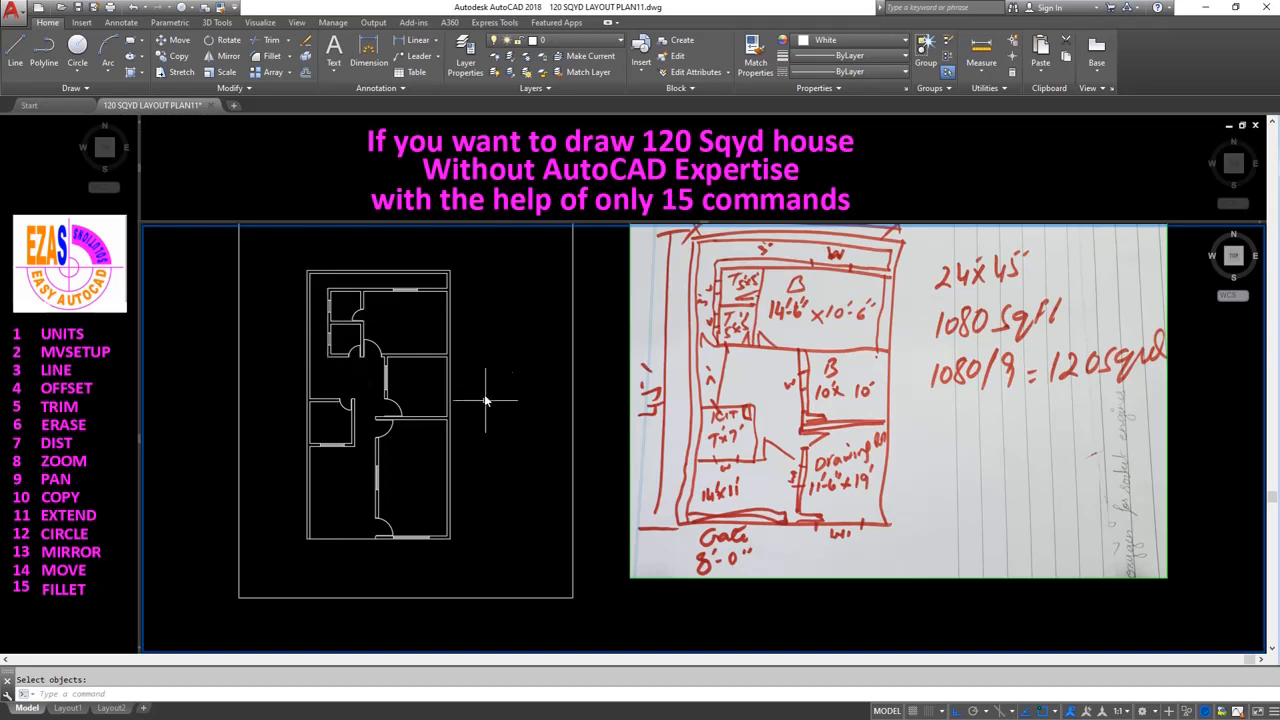
Offset the inner line of the house's left outer wall beside the toilets by 1 inch toward the passage.
{"action": "scroll", "coordinate": [316, 345], "scroll_direction": "up", "scroll_amount": 5}
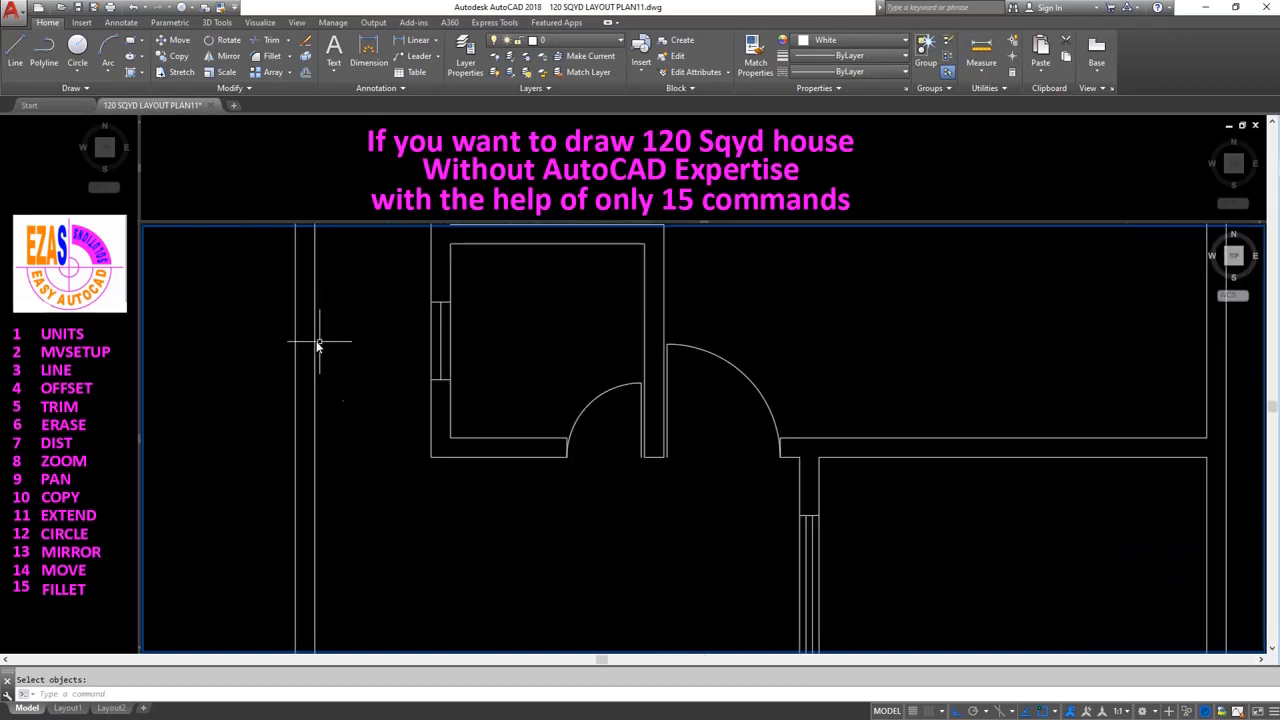
{"action": "type", "text": "o"}
{"action": "key", "text": "Return"}
{"action": "key", "text": "Return"}
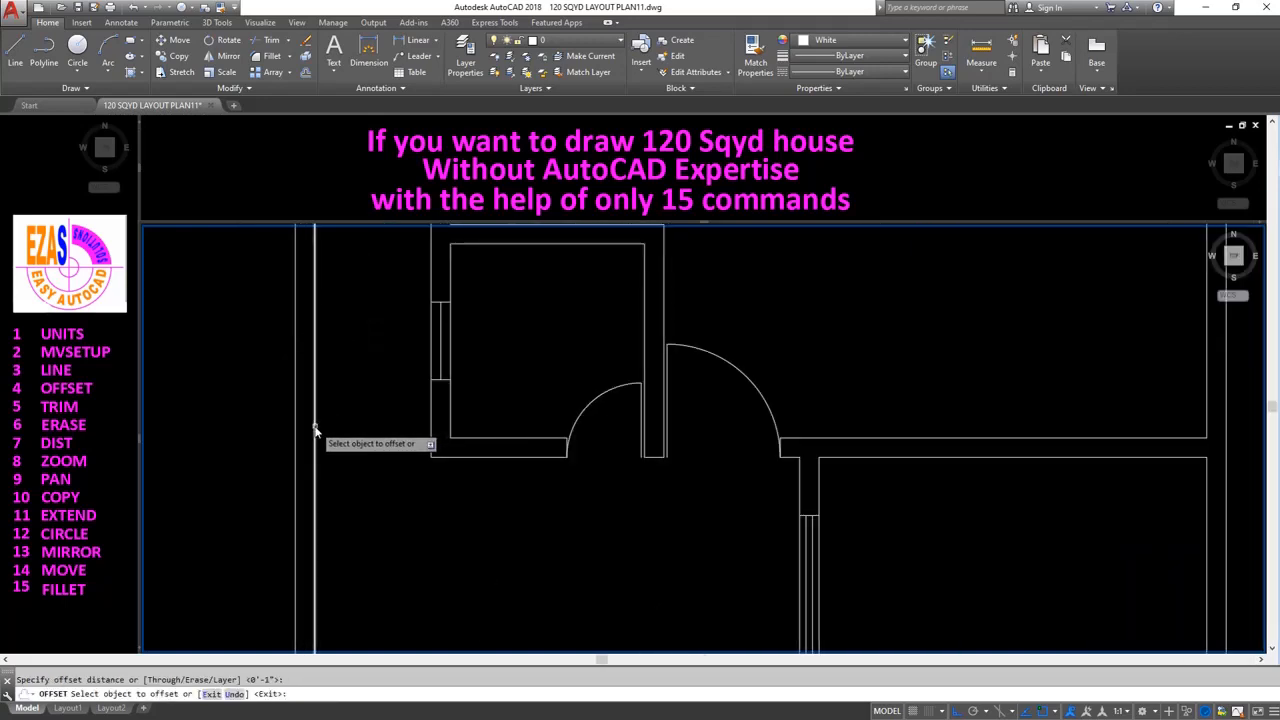
{"action": "left_click", "coordinate": [315, 430]}
{"action": "left_click", "coordinate": [363, 429]}
{"action": "key", "text": "Return"}
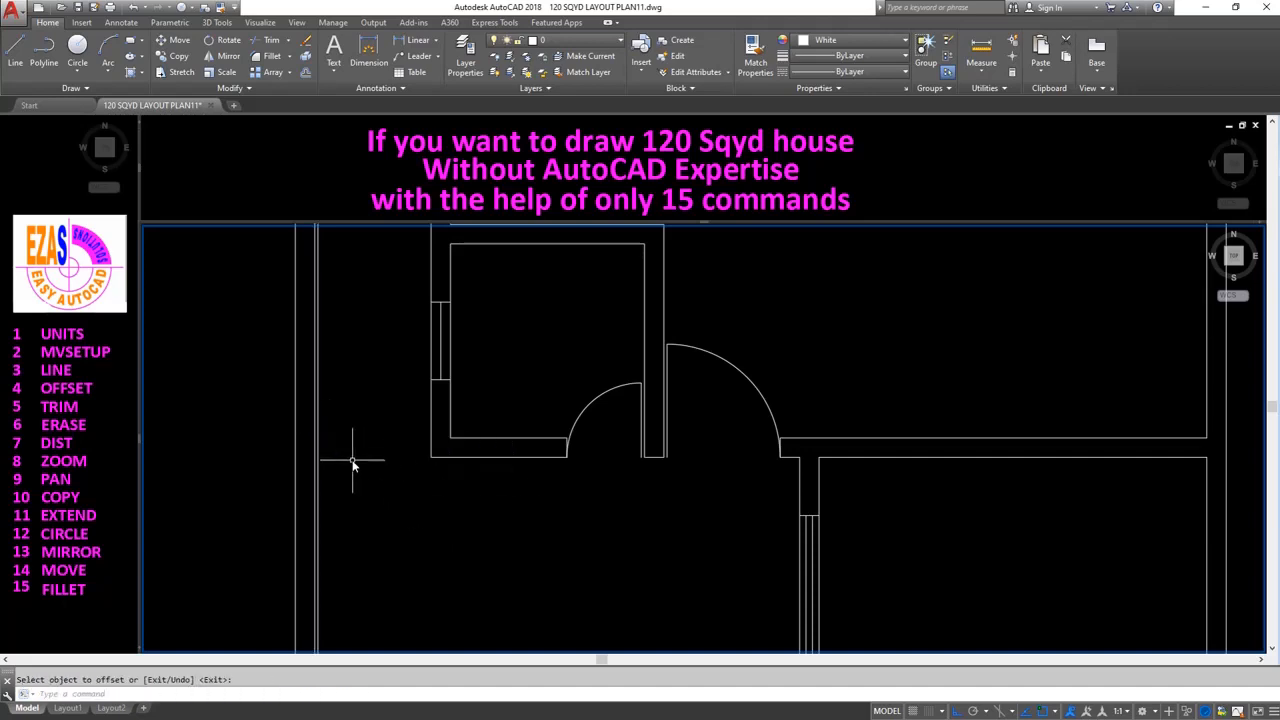
Trim the side passage offset line below the level of the toilet's front wall face.
{"action": "key", "text": "Return"}
{"action": "left_click", "coordinate": [443, 458]}
{"action": "key", "text": "Return"}
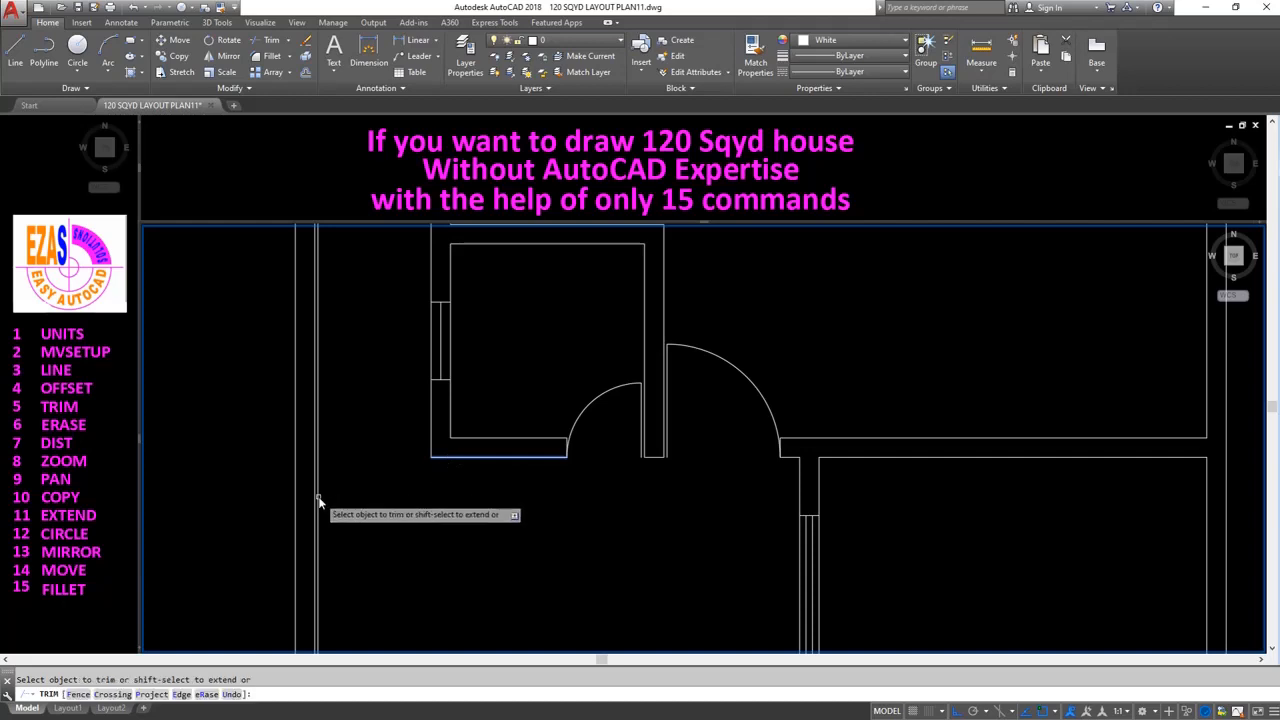
{"action": "left_click", "coordinate": [319, 500]}
{"action": "key", "text": "Return"}
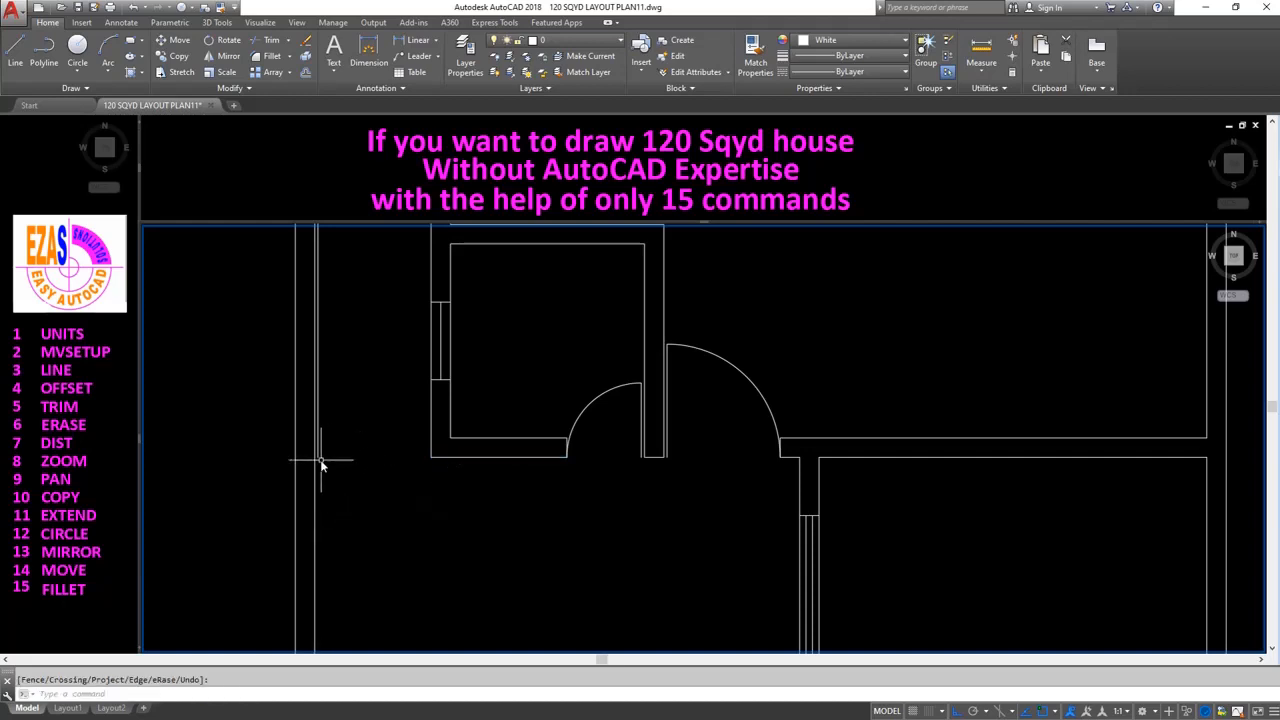
Draw a circle centred on the passage offset line's lower end, with its radius reaching the toilet wall's outer corner.
{"action": "type", "text": "c"}
{"action": "key", "text": "Return"}
{"action": "left_click", "coordinate": [318, 458]}
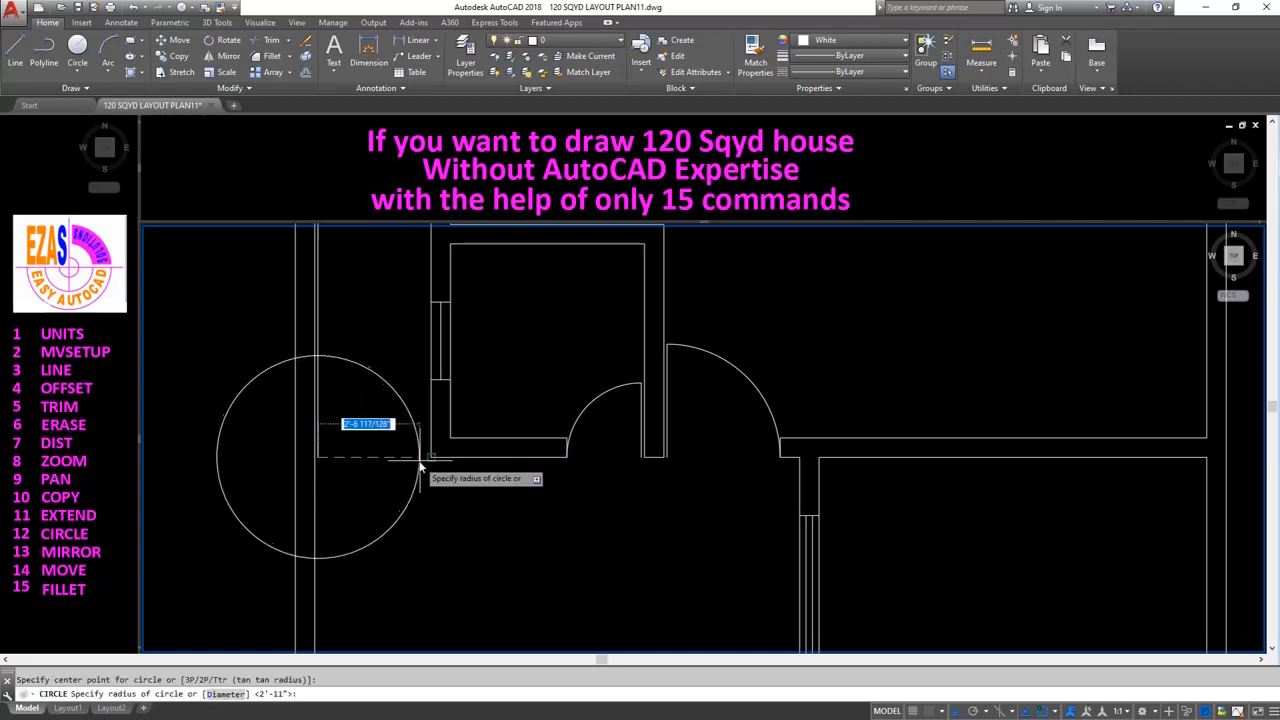
{"action": "left_click", "coordinate": [274, 342]}
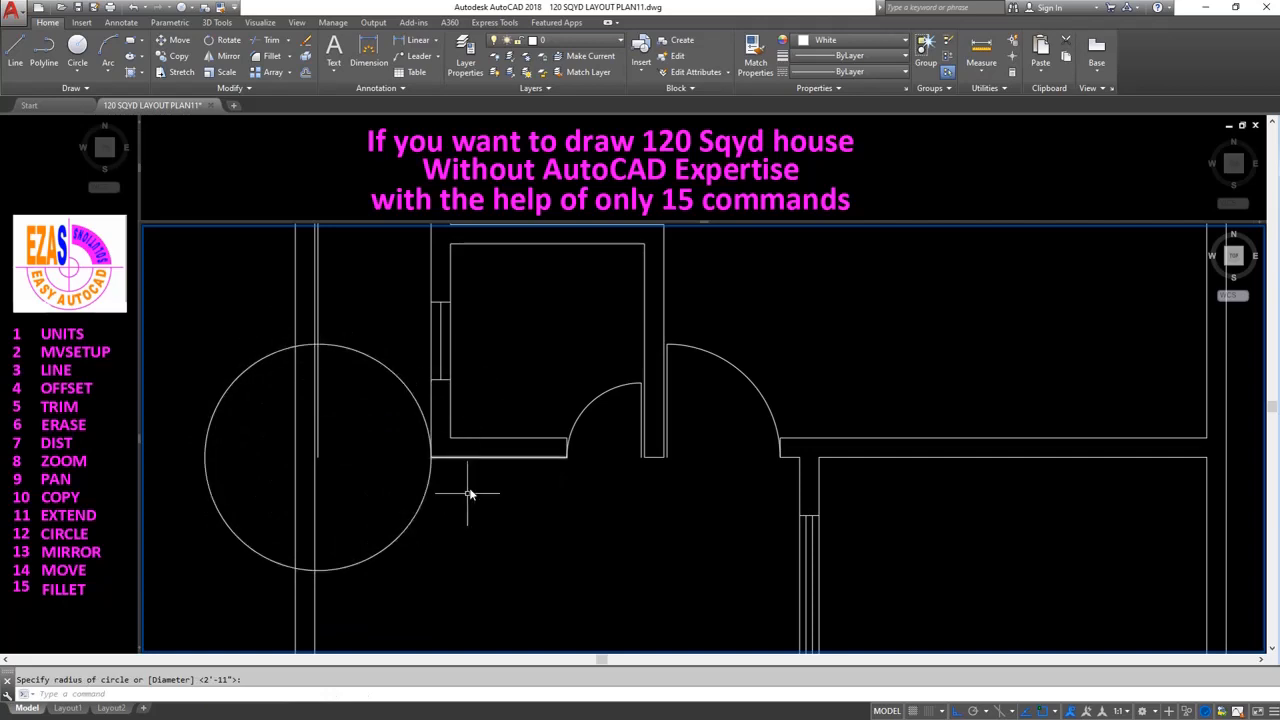
Trim the passage door circle and offset line to each other and the toilet wall edge, keeping the door leaf and quarter-arc swing.
{"action": "type", "text": "tr"}
{"action": "key", "text": "Return"}
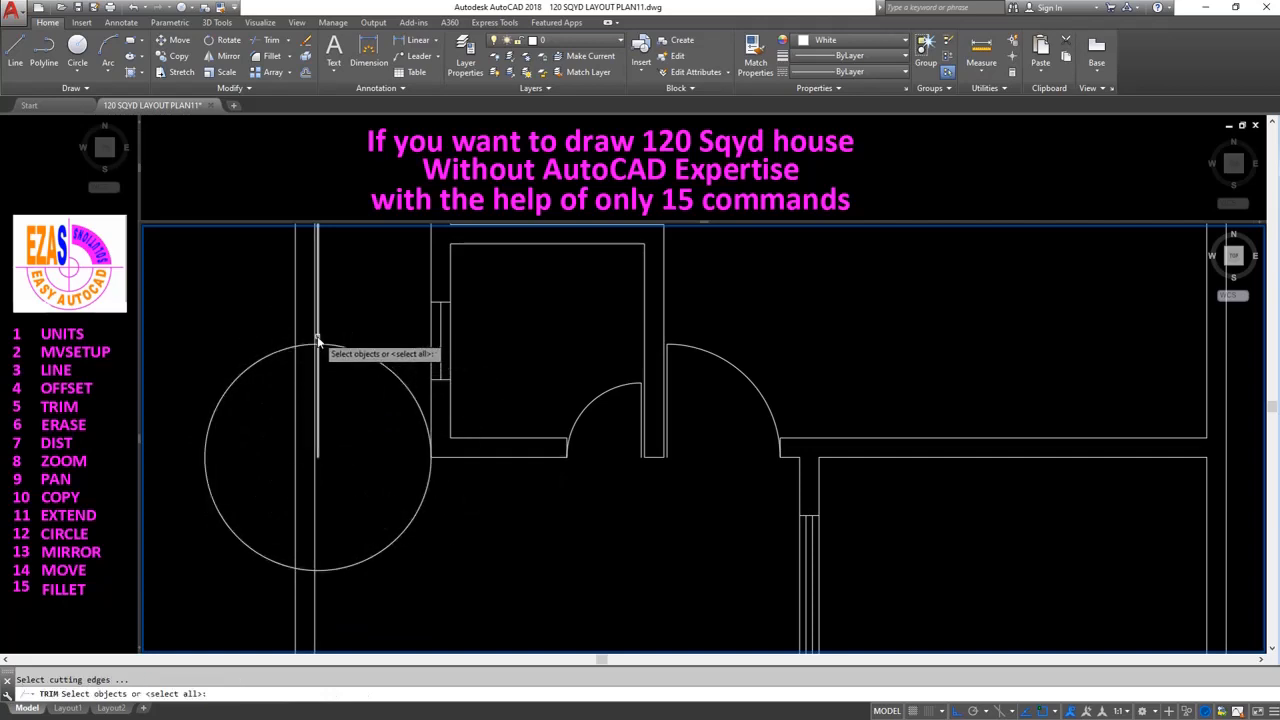
{"action": "left_click", "coordinate": [318, 342]}
{"action": "left_click", "coordinate": [319, 346]}
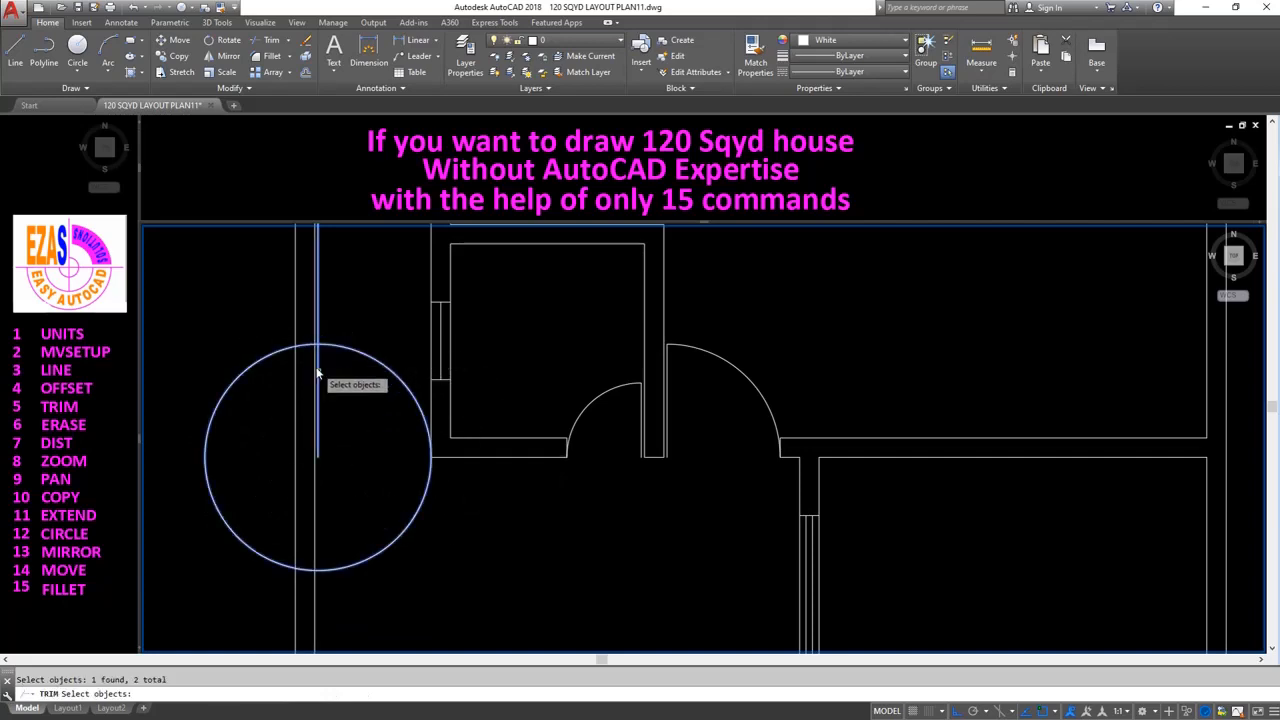
{"action": "key", "text": "Return"}
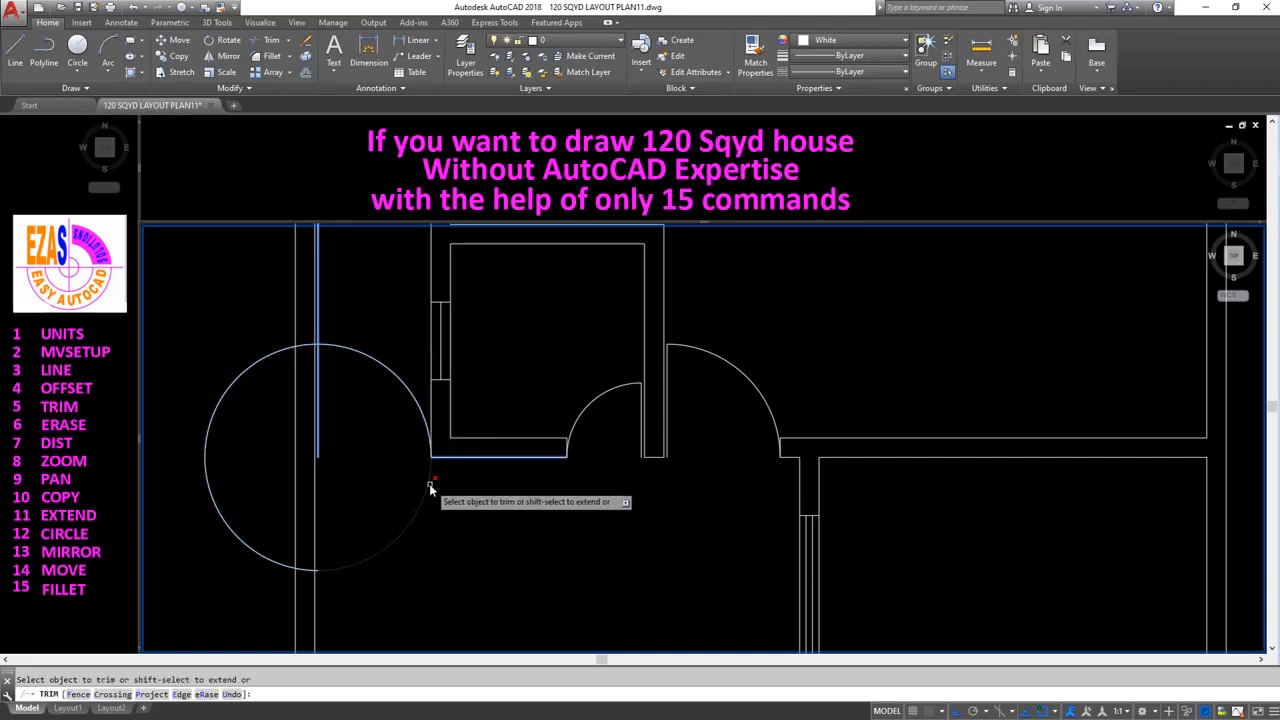
{"action": "left_click", "coordinate": [430, 488]}
{"action": "left_click", "coordinate": [306, 347]}
{"action": "left_click", "coordinate": [318, 338]}
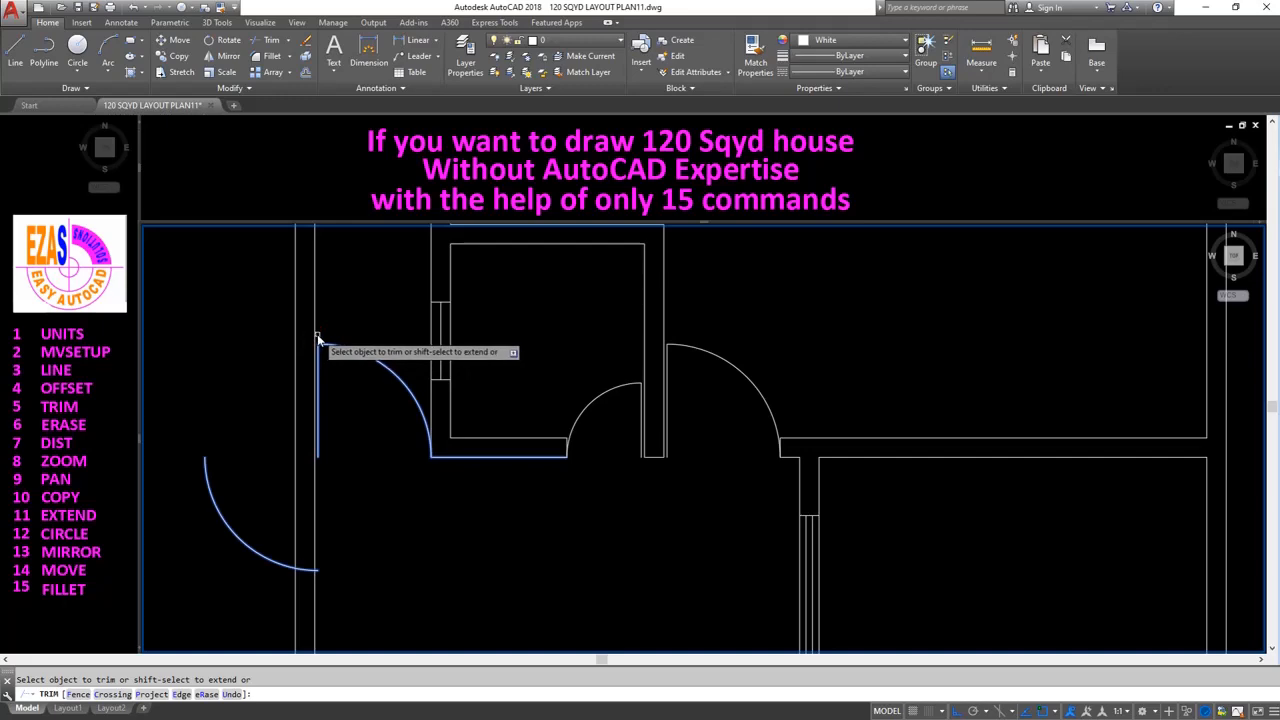
{"action": "key", "text": "Return"}
Erase the leftover arc outside the side passage door.
{"action": "type", "text": "e"}
{"action": "key", "text": "Return"}
{"action": "left_click", "coordinate": [212, 490]}
{"action": "left_click", "coordinate": [208, 517]}
{"action": "key", "text": "Return"}
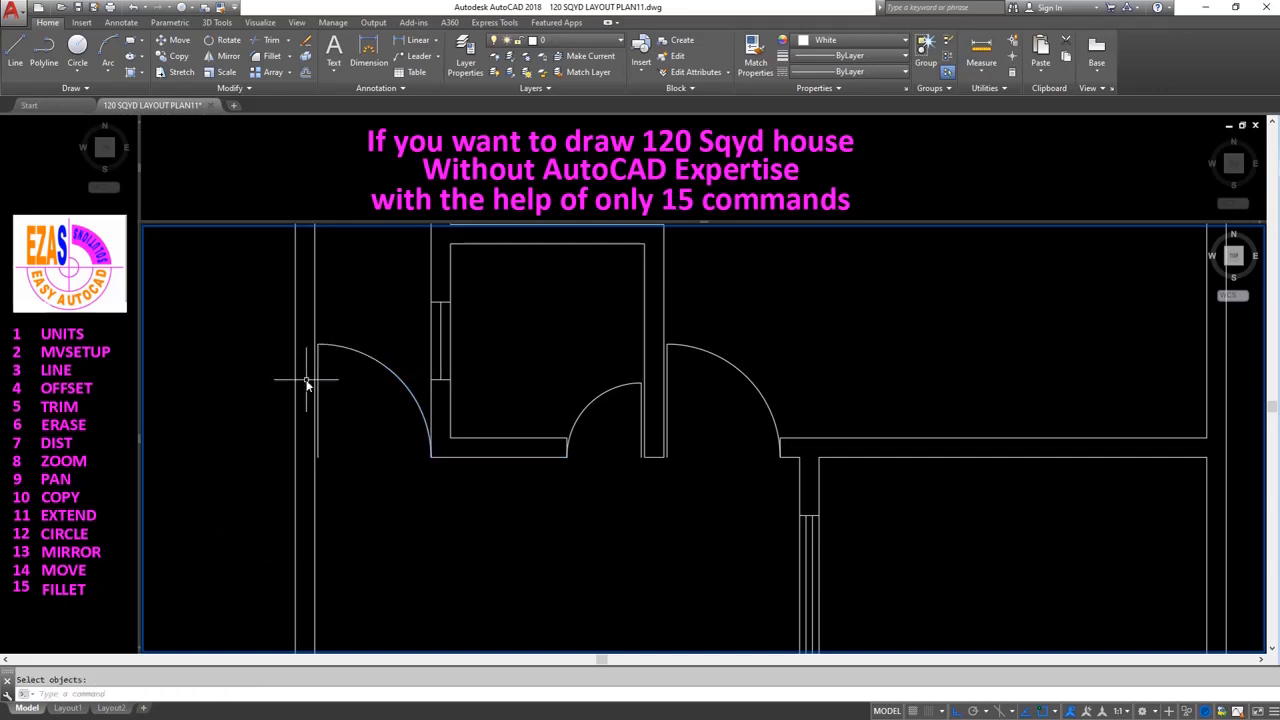
Measure the width of the front opening between the left outer wall and the drawing room wall.
{"action": "scroll", "coordinate": [309, 367], "scroll_direction": "down", "scroll_amount": 4}
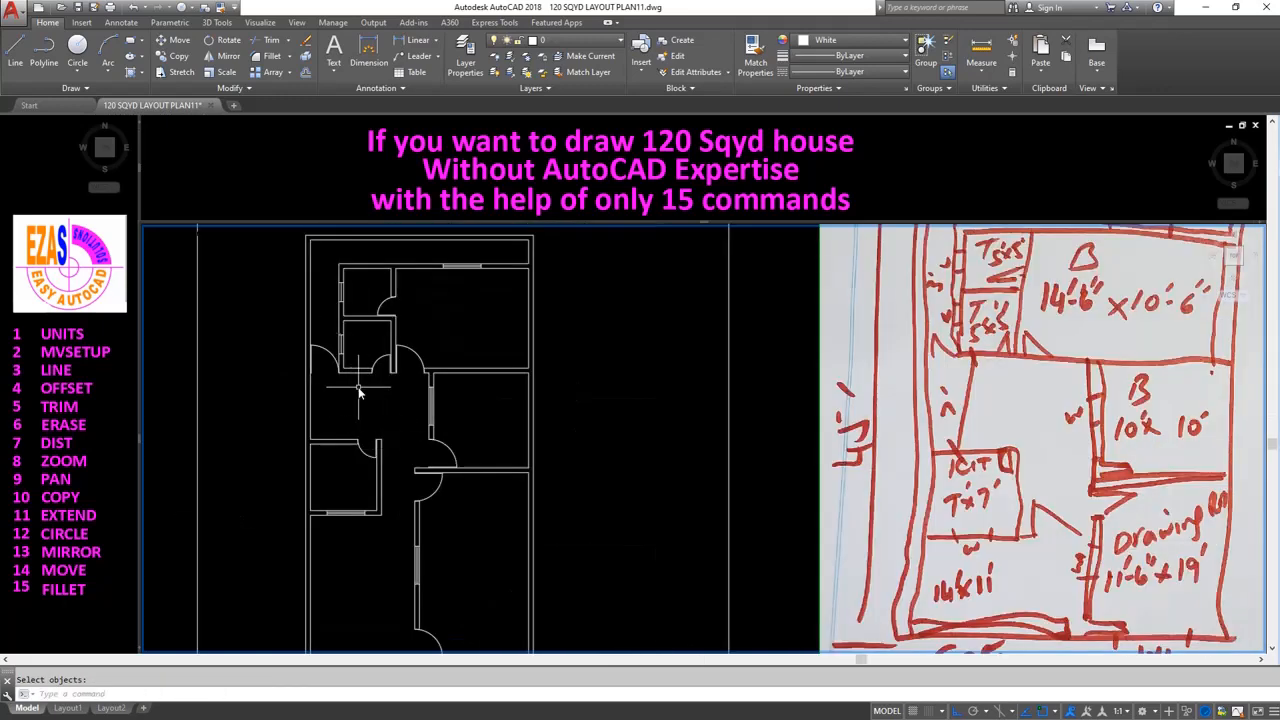
{"action": "scroll", "coordinate": [360, 393], "scroll_direction": "down", "scroll_amount": 2}
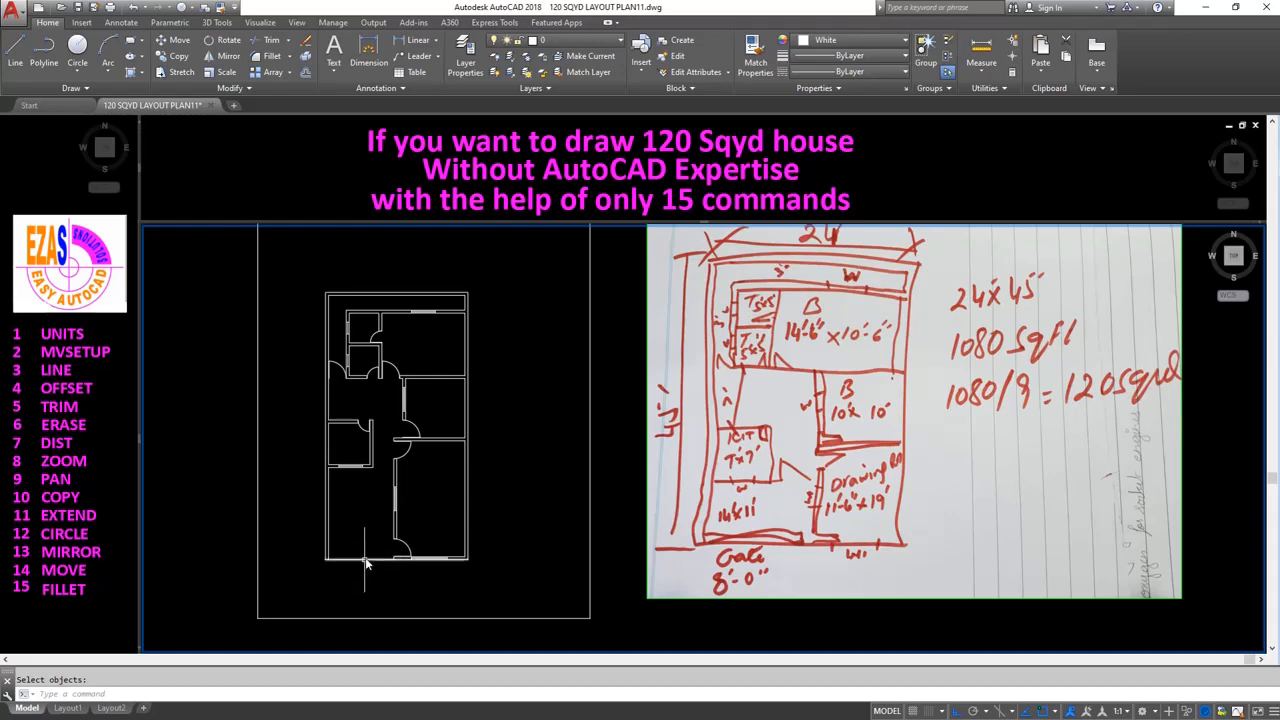
{"action": "scroll", "coordinate": [366, 560], "scroll_direction": "up", "scroll_amount": 4}
{"action": "type", "text": "D"}
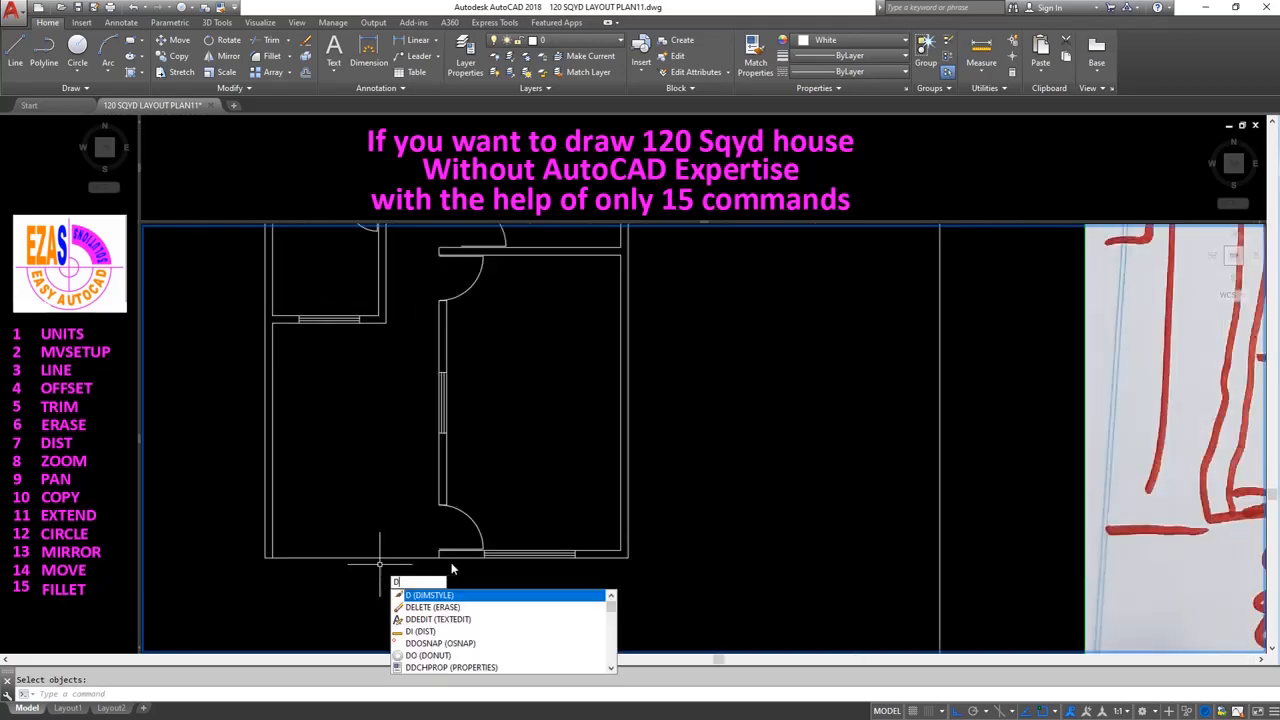
{"action": "type", "text": "I"}
{"action": "key", "text": "Return"}
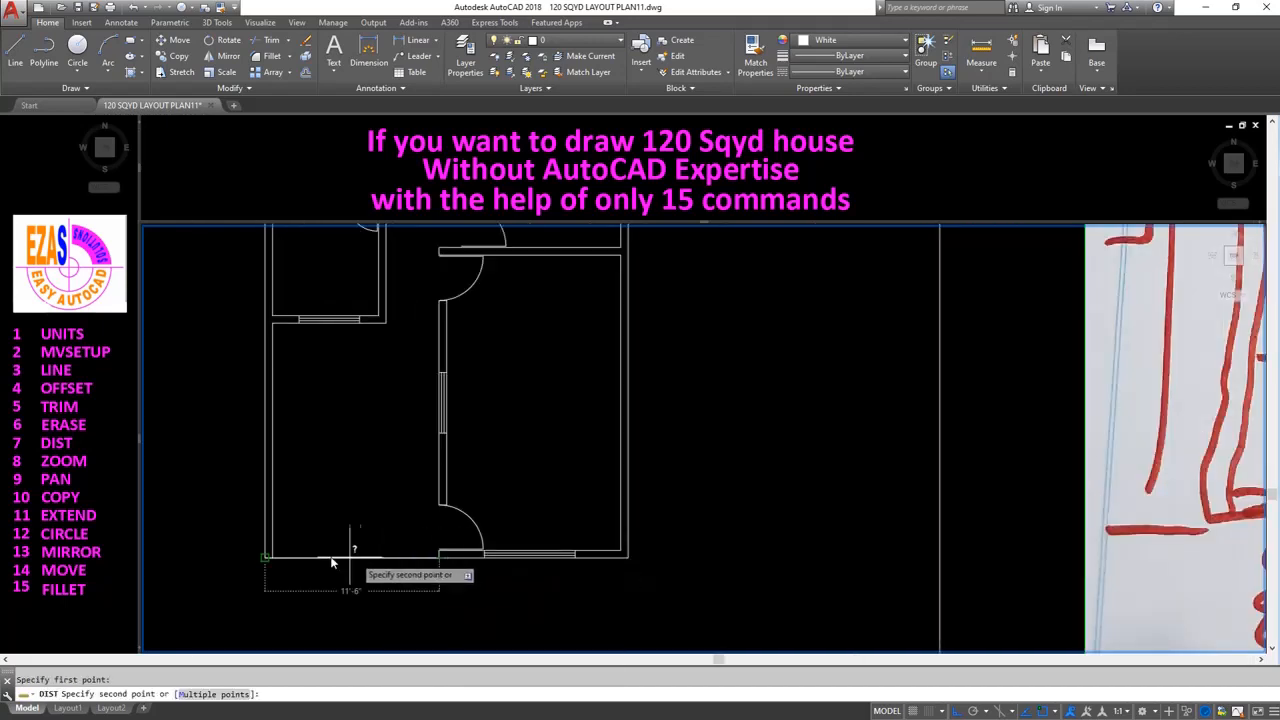
{"action": "left_click", "coordinate": [266, 557]}
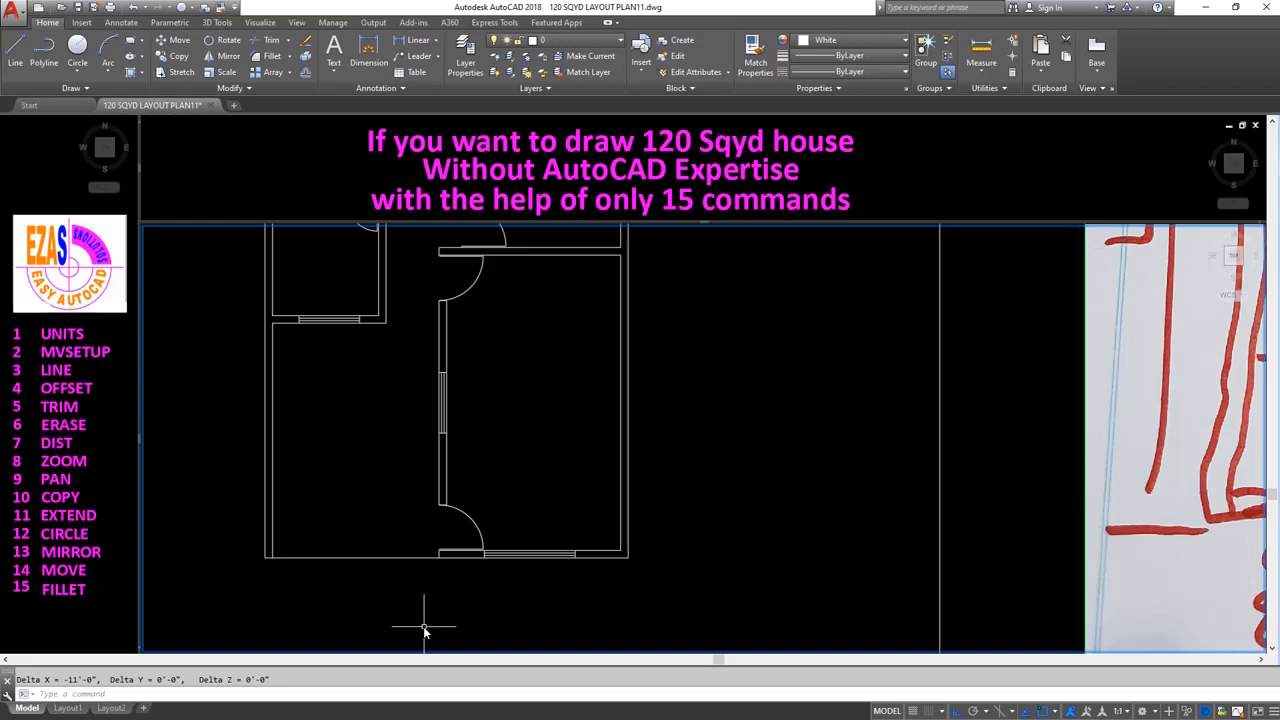
{"action": "scroll", "coordinate": [463, 560], "scroll_direction": "down", "scroll_amount": 2}
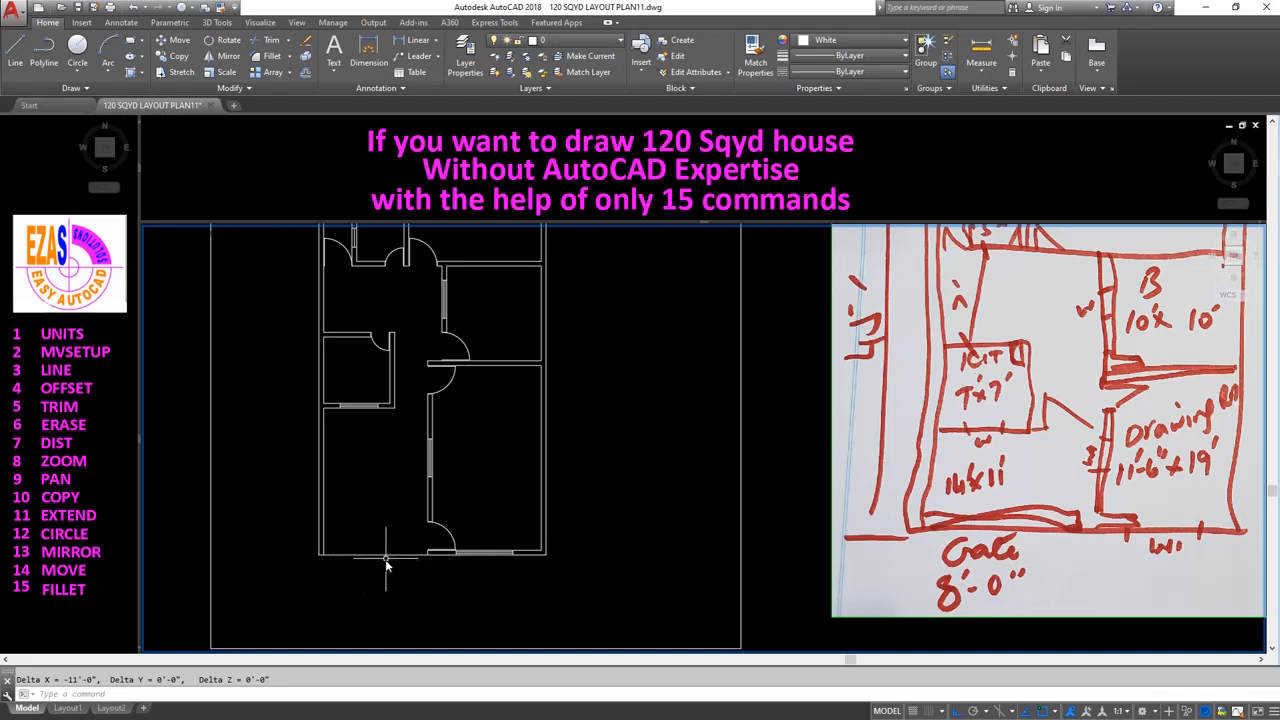
Offset the inner line of the left outer wall at the front by 8 feet toward the drawing room.
{"action": "scroll", "coordinate": [358, 540], "scroll_direction": "up", "scroll_amount": 4}
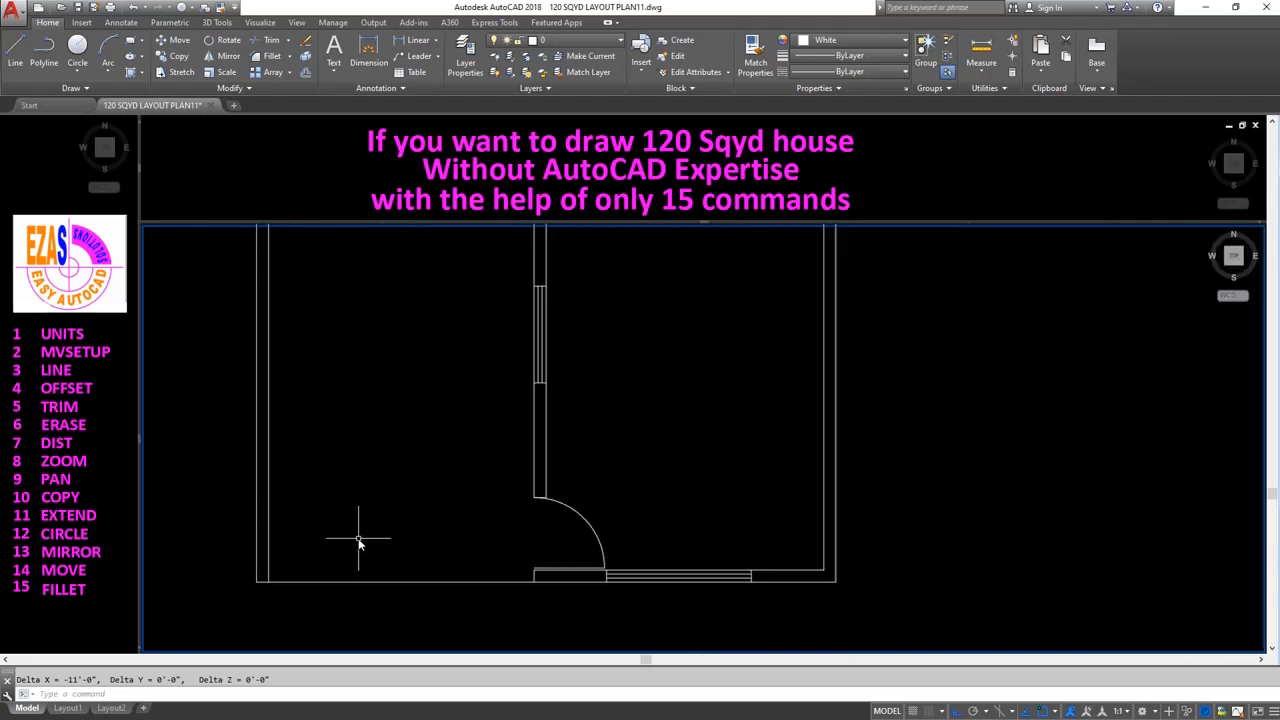
{"action": "type", "text": "o"}
{"action": "key", "text": "Return"}
{"action": "type", "text": "8"}
{"action": "key", "text": "Return"}
{"action": "left_click", "coordinate": [268, 550]}
{"action": "left_click", "coordinate": [380, 557]}
{"action": "key", "text": "Return"}
{"action": "key", "text": "Return"}
{"action": "key", "text": "Return"}
{"action": "left_click", "coordinate": [270, 563]}
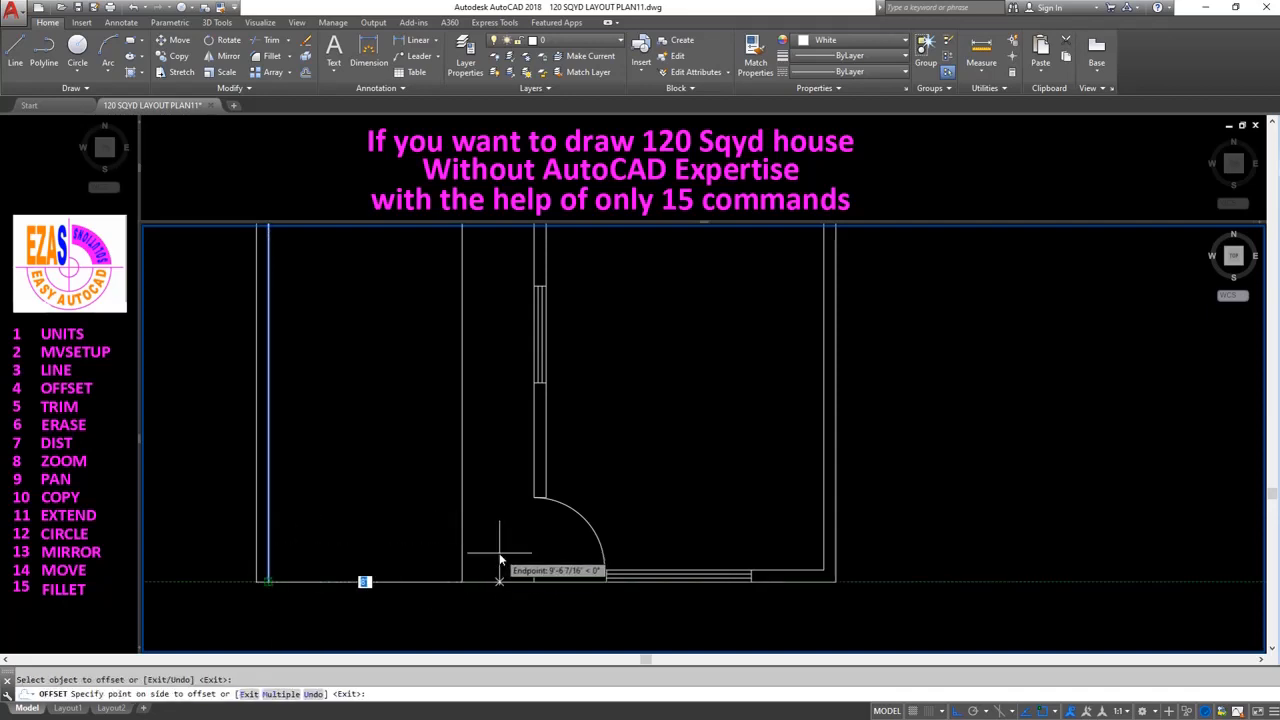
{"action": "left_click", "coordinate": [504, 624]}
{"action": "key", "text": "Return"}
Offset the 8-foot gate line by 6 inches toward the drawing room.
{"action": "key", "text": "Return"}
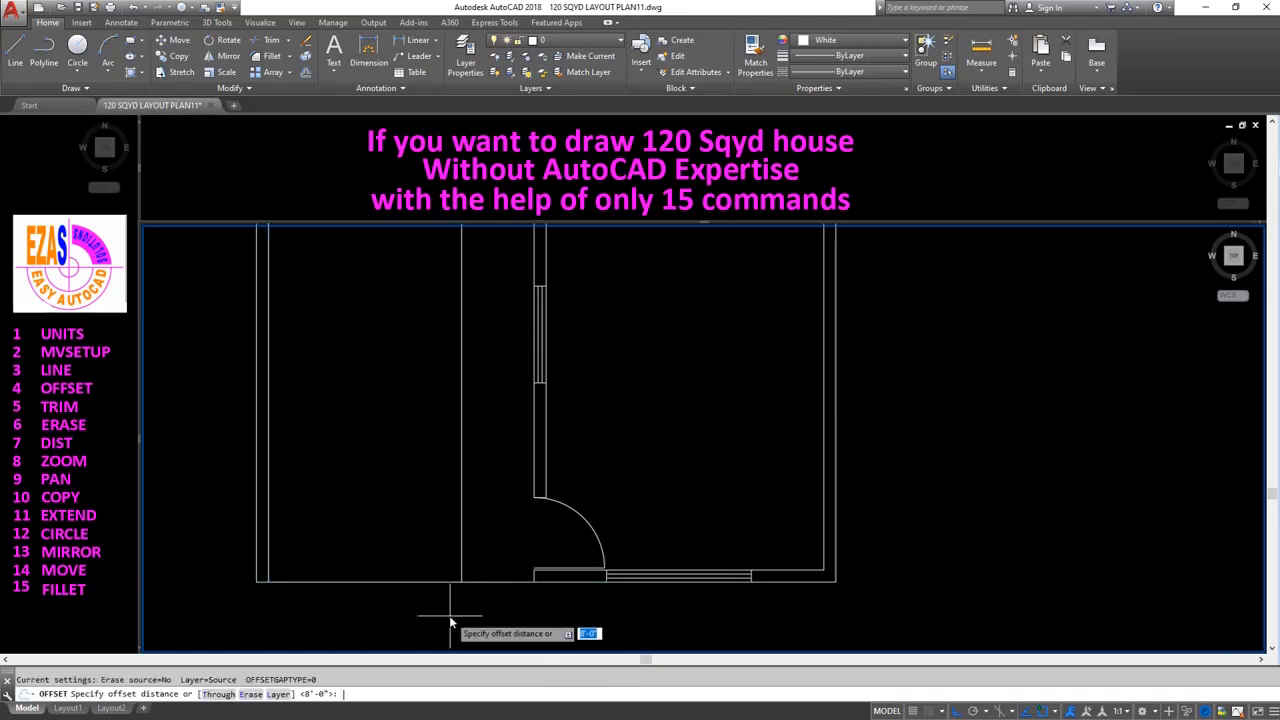
{"action": "type", "text": "6"}
{"action": "key", "text": "Return"}
{"action": "left_click", "coordinate": [461, 573]}
{"action": "left_click", "coordinate": [534, 637]}
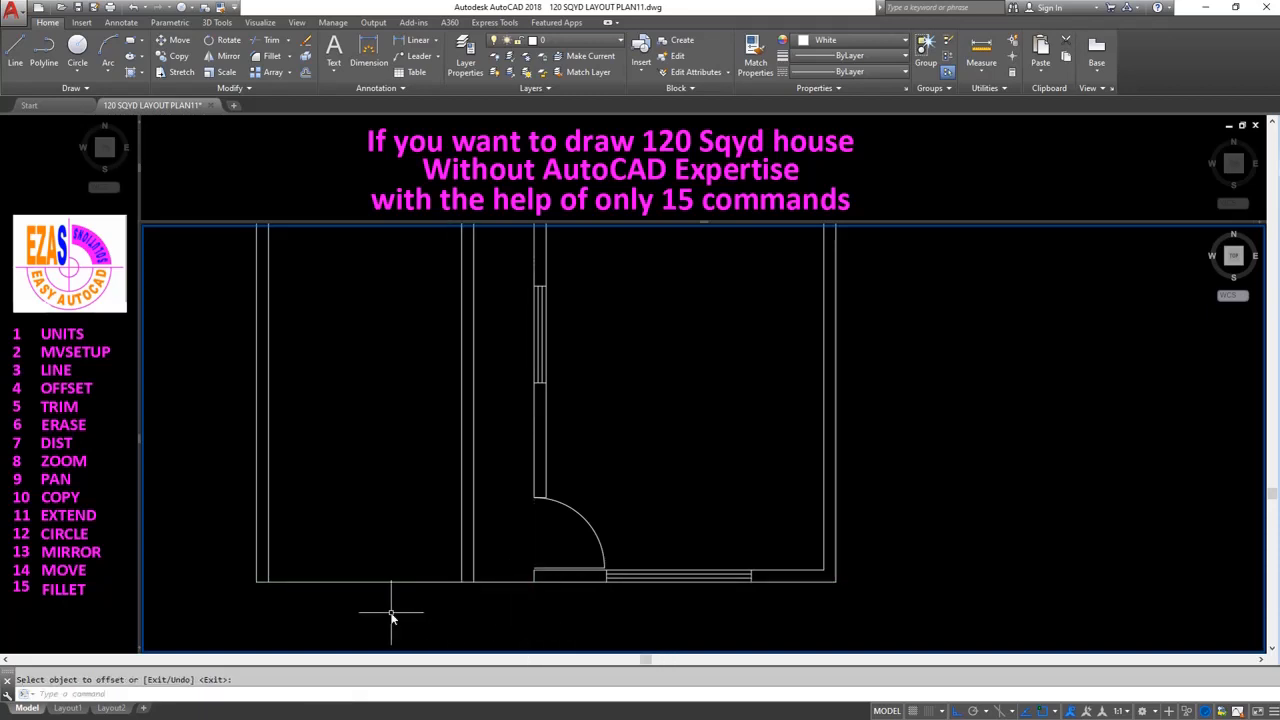
{"action": "scroll", "coordinate": [272, 516], "scroll_direction": "down", "scroll_amount": 4}
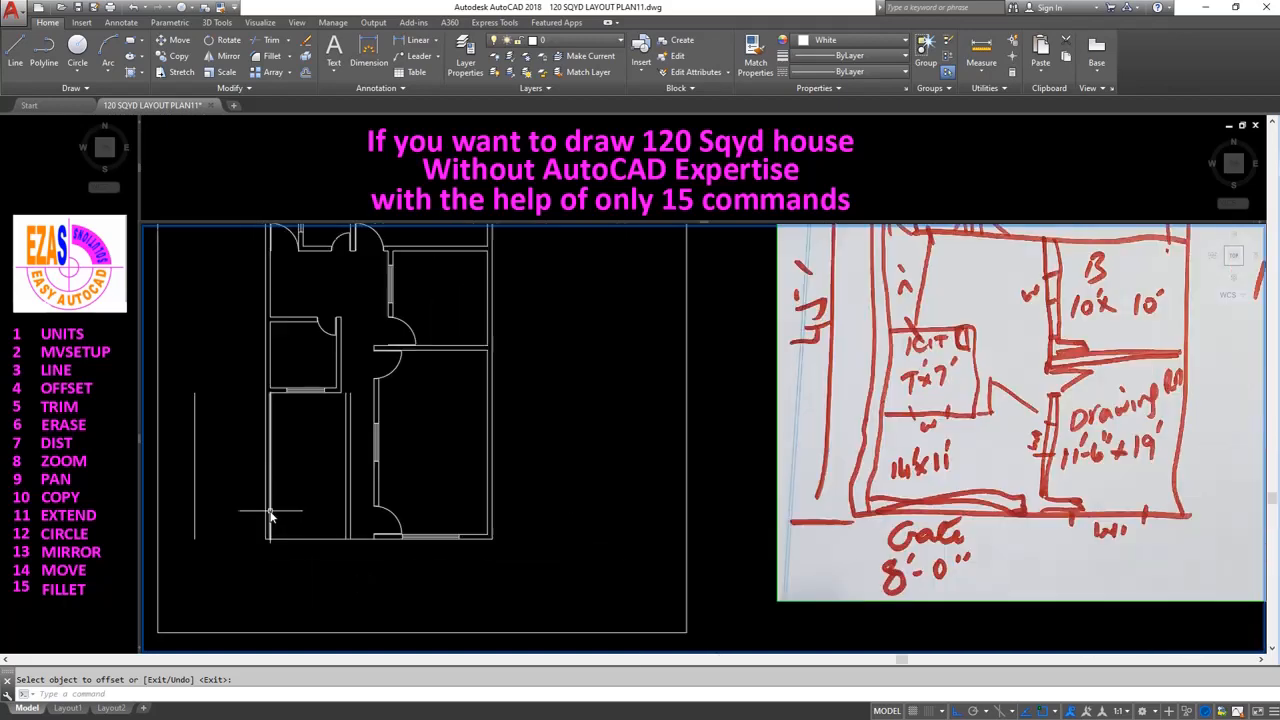
{"action": "scroll", "coordinate": [322, 510], "scroll_direction": "up", "scroll_amount": 4}
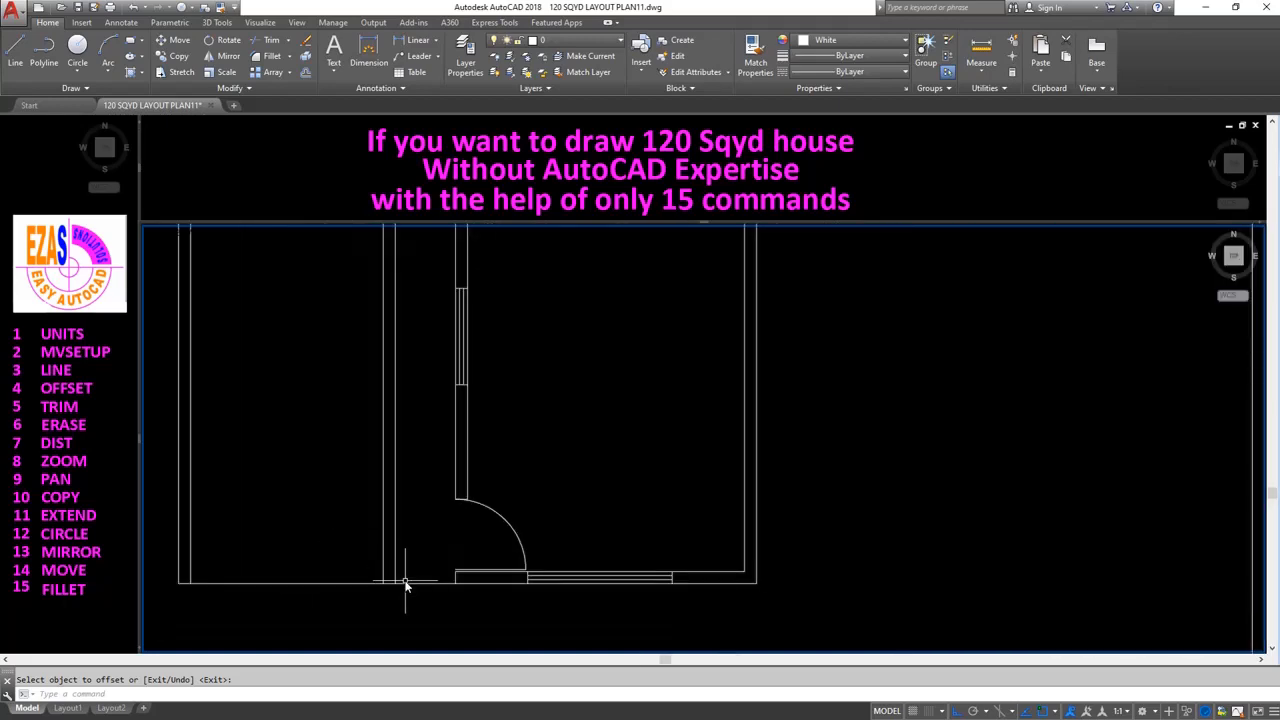
{"action": "key", "text": "Return"}
{"action": "key", "text": "Return"}
{"action": "key", "text": "Escape"}
Extend the inner line of the drawing room's front wall past the 6-inch offset line to the 8-foot gate line.
{"action": "scroll", "coordinate": [202, 596], "scroll_direction": "up", "scroll_amount": 2}
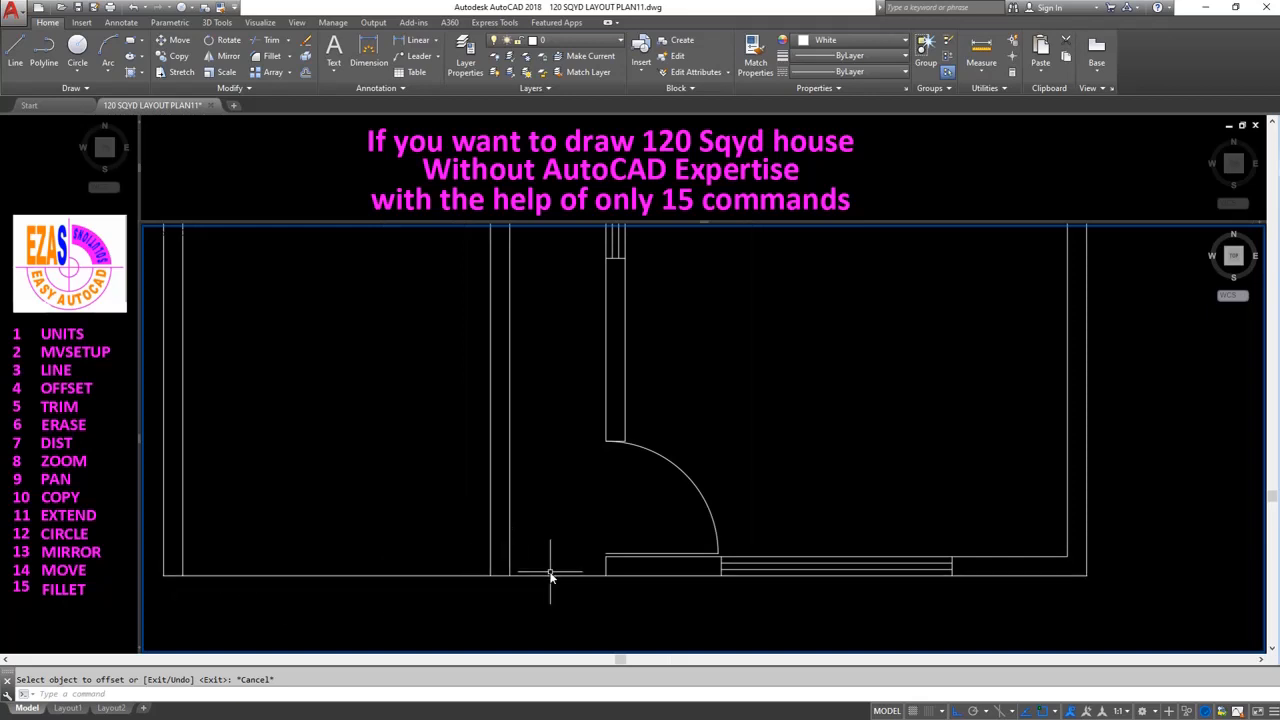
{"action": "type", "text": "ex"}
{"action": "key", "text": "Return"}
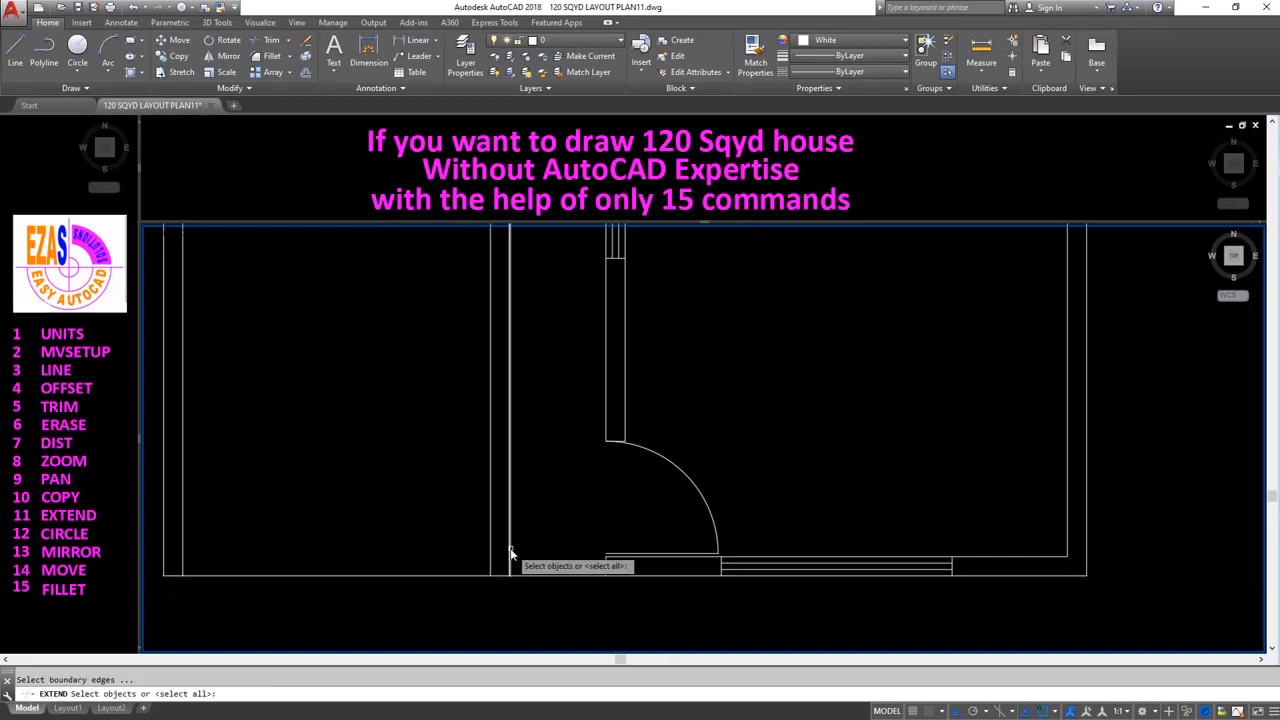
{"action": "left_click", "coordinate": [509, 553]}
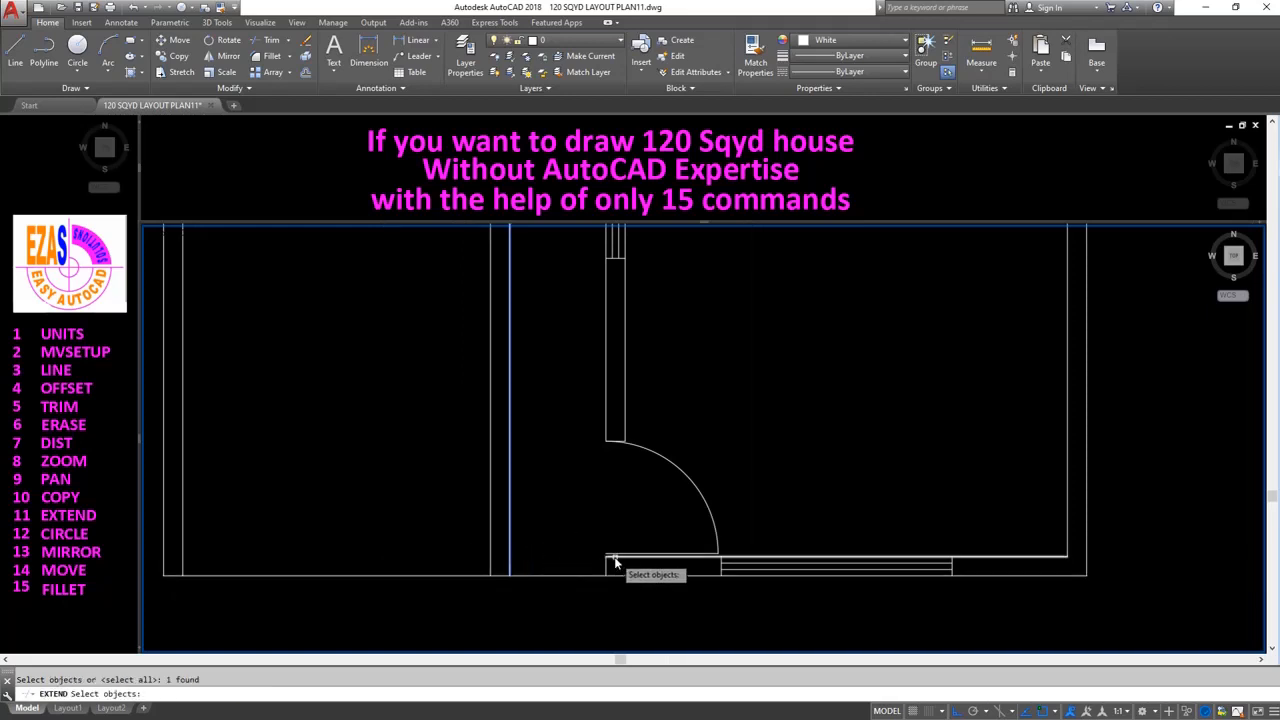
{"action": "key", "text": "Return"}
{"action": "left_click", "coordinate": [618, 558]}
{"action": "key", "text": "Return"}
{"action": "key", "text": "Return"}
{"action": "left_click", "coordinate": [491, 562]}
{"action": "key", "text": "Return"}
{"action": "left_click", "coordinate": [522, 555]}
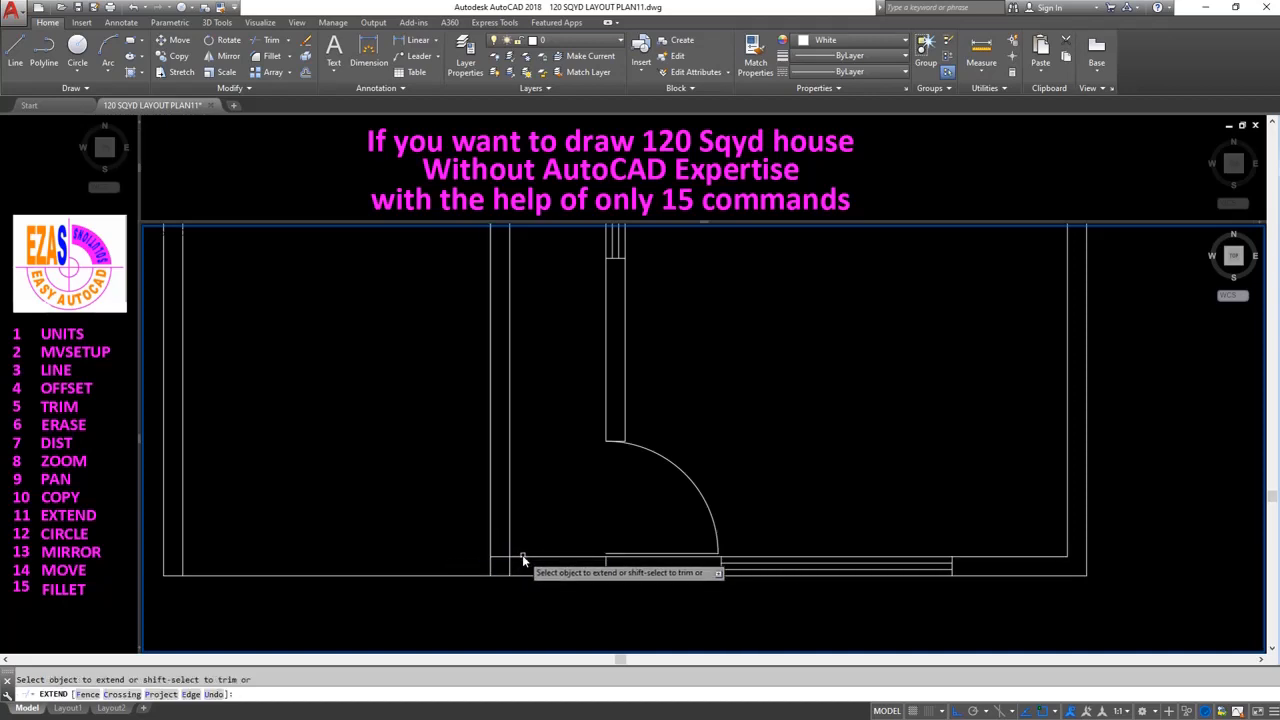
{"action": "key", "text": "Return"}
Erase the 6-inch offset line beside the gate line.
{"action": "type", "text": "e"}
{"action": "key", "text": "Return"}
{"action": "left_click", "coordinate": [508, 565]}
{"action": "key", "text": "Return"}
Fillet the extended front wall line with the 8-foot gate line to close the wall end at the gate.
{"action": "type", "text": "f"}
{"action": "key", "text": "Return"}
{"action": "left_click", "coordinate": [498, 559]}
{"action": "left_click", "coordinate": [491, 566]}
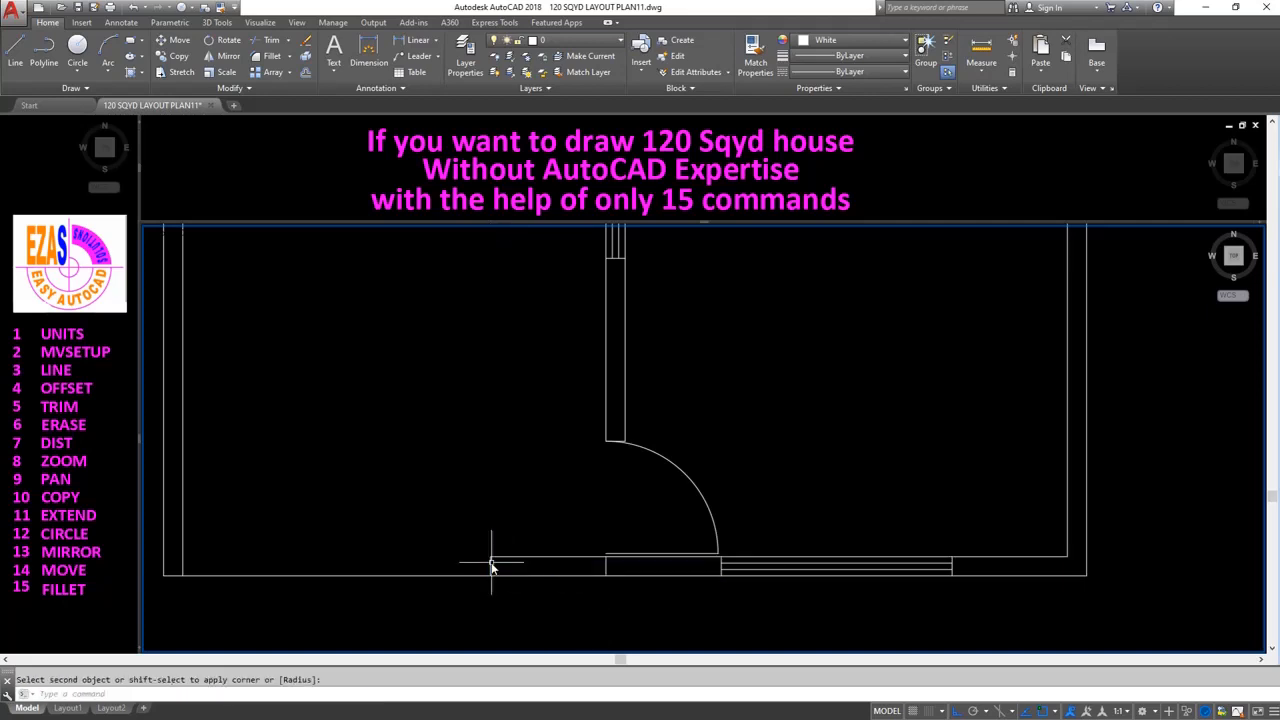
Erase the short line crossing the front wall below the drawing room's door hinge.
{"action": "middle_click_drag", "start_coordinate": [631, 606], "coordinate": [746, 584]}
{"action": "type", "text": "e"}
{"action": "key", "text": "Return"}
{"action": "left_click", "coordinate": [704, 521]}
{"action": "left_click", "coordinate": [733, 577]}
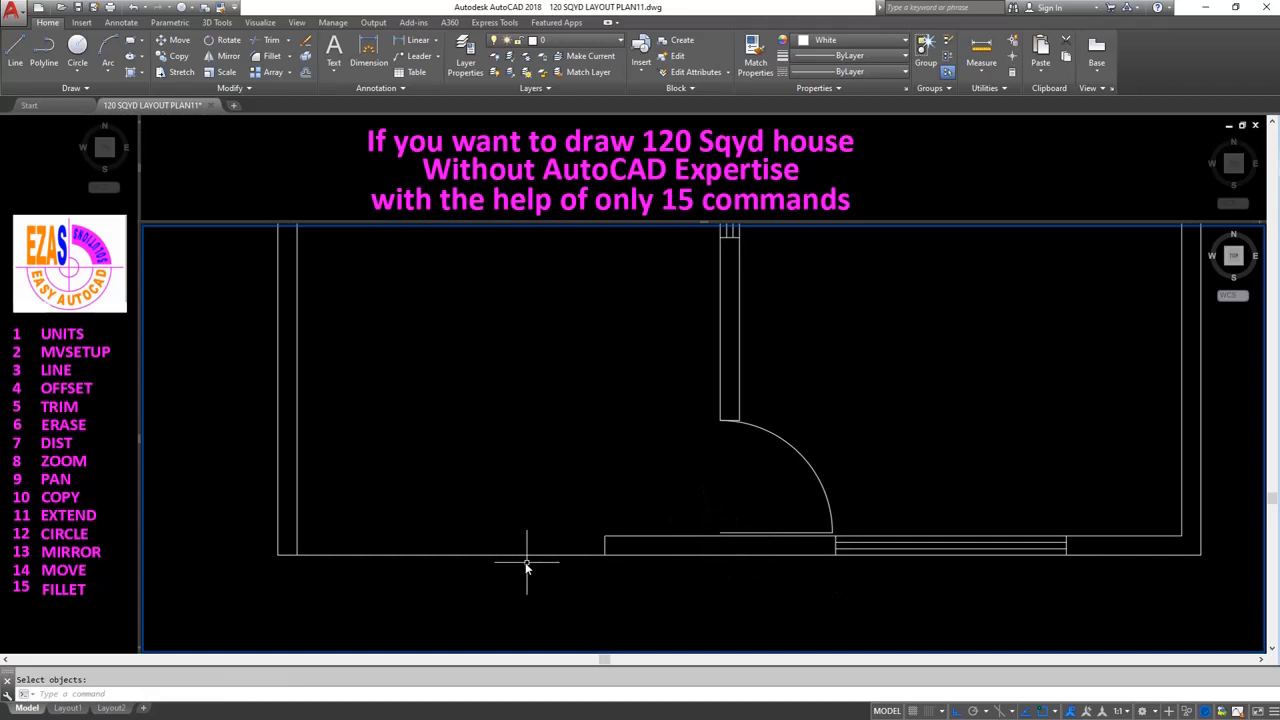
Draw a straight line across the gate opening from the front wall end's inner corner to the left wall's inner line.
{"action": "type", "text": "l"}
{"action": "key", "text": "Return"}
{"action": "left_click", "coordinate": [605, 536]}
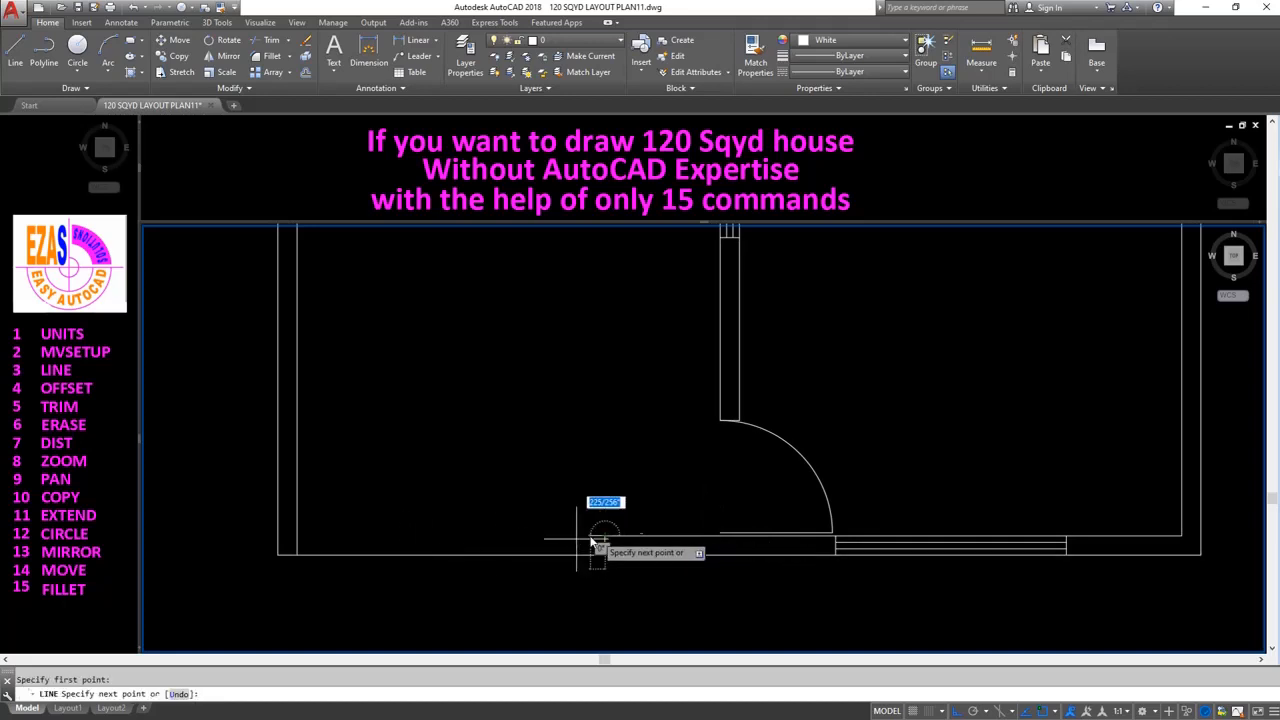
{"action": "left_click", "coordinate": [297, 536]}
{"action": "key", "text": "Escape"}
Draw a diagonal gate line from the front wall end's inner corner to the left wall's lower inner corner.
{"action": "key", "text": "Return"}
{"action": "left_click", "coordinate": [605, 536]}
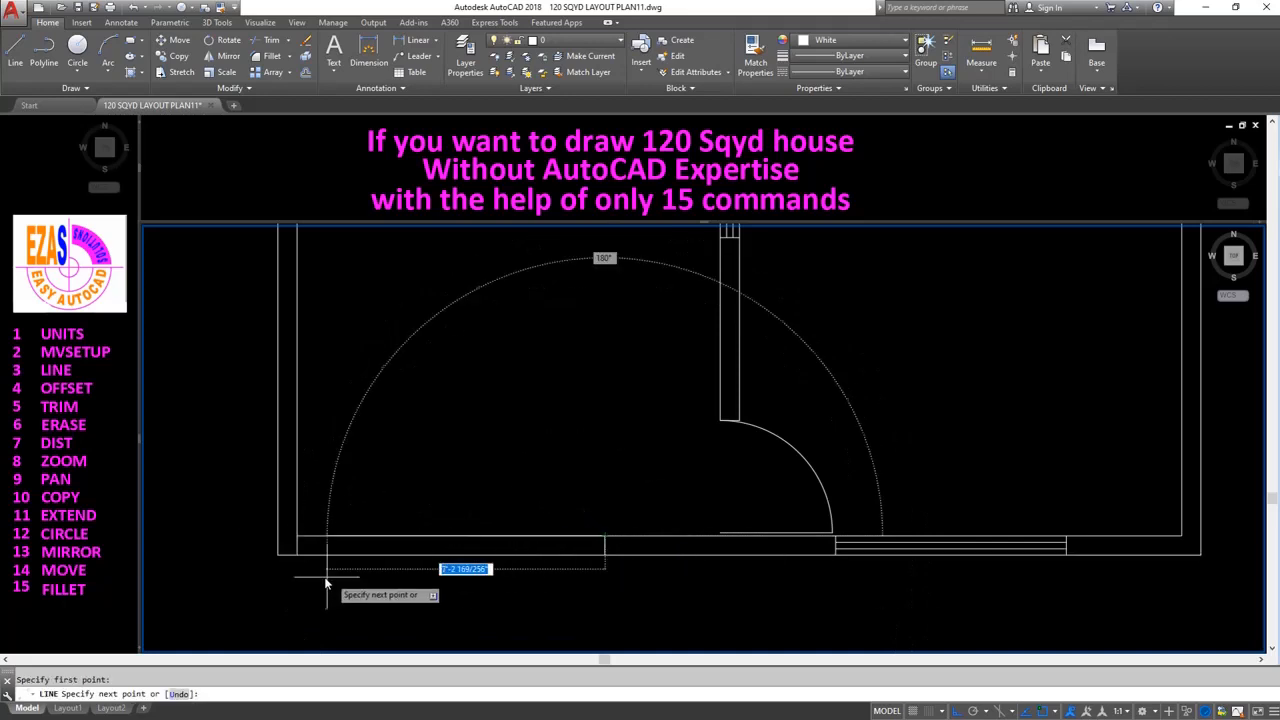
{"action": "left_click", "coordinate": [298, 556]}
{"action": "key", "text": "Return"}
Erase the straight horizontal line across the gate opening above the diagonal.
{"action": "type", "text": "e"}
{"action": "key", "text": "Return"}
{"action": "left_click", "coordinate": [379, 541]}
{"action": "left_click", "coordinate": [375, 525]}
{"action": "key", "text": "Return"}
Trim the front boundary line out of the gate opening.
{"action": "type", "text": "tr"}
{"action": "key", "text": "Return"}
{"action": "key", "text": "Return"}
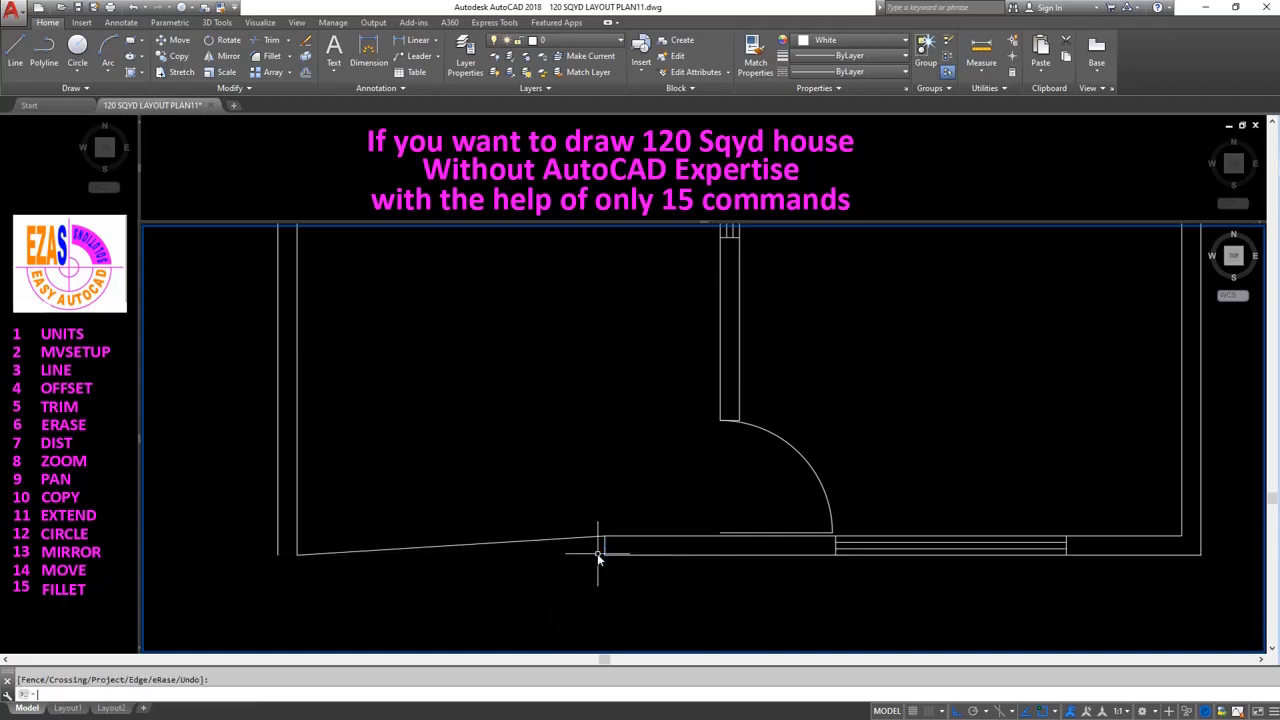
Mirror the diagonal gate line about a horizontal axis through its midpoint, keeping the original line.
{"action": "type", "text": "mirr"}
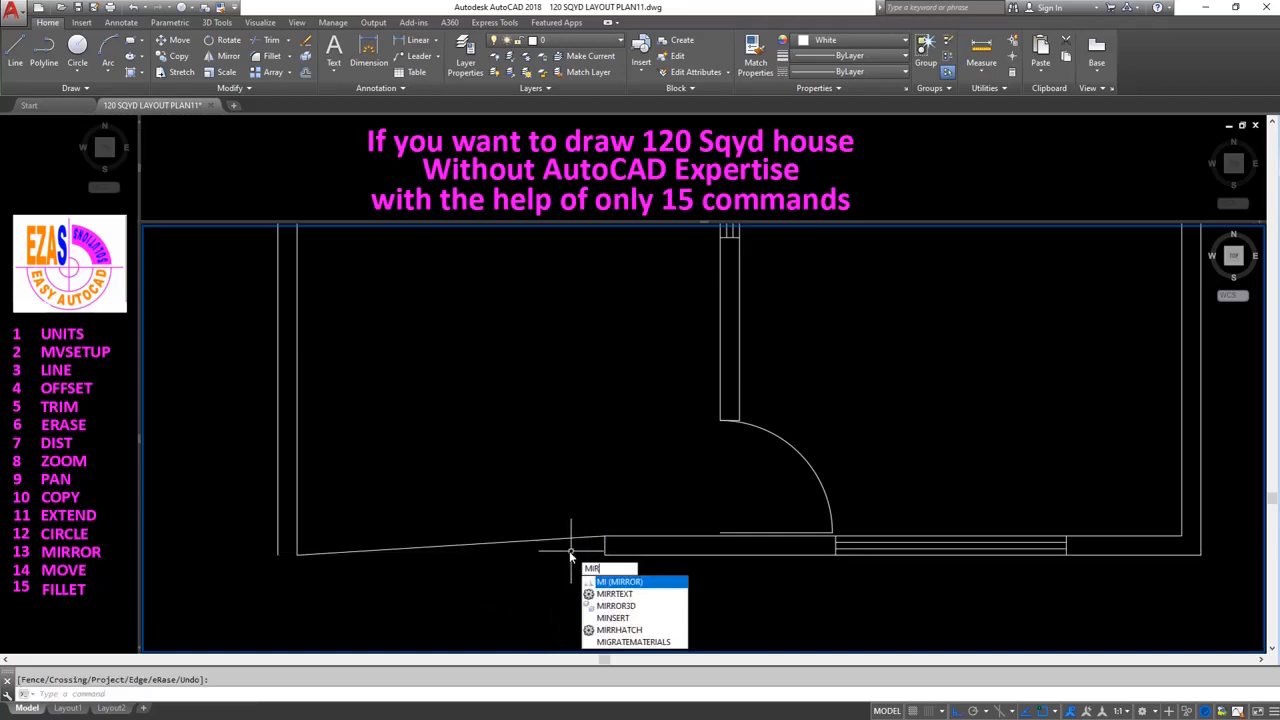
{"action": "type", "text": "o"}
{"action": "key", "text": "Return"}
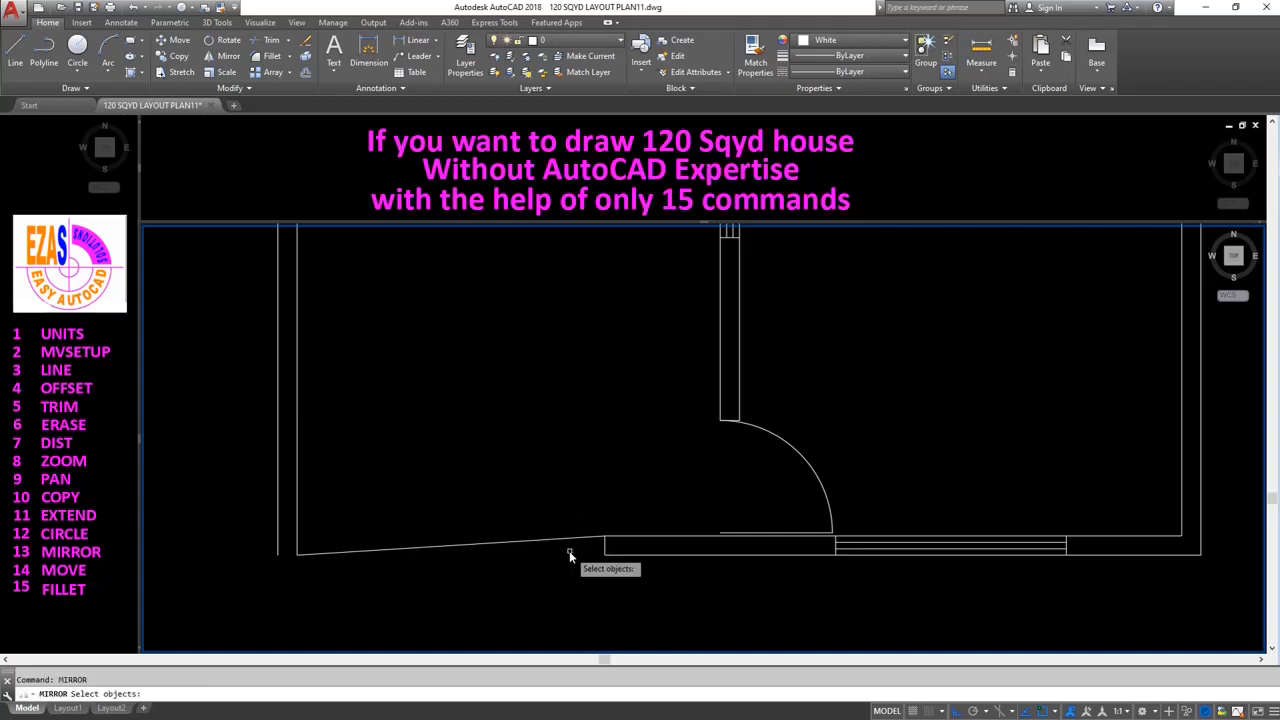
{"action": "left_click", "coordinate": [97, 553]}
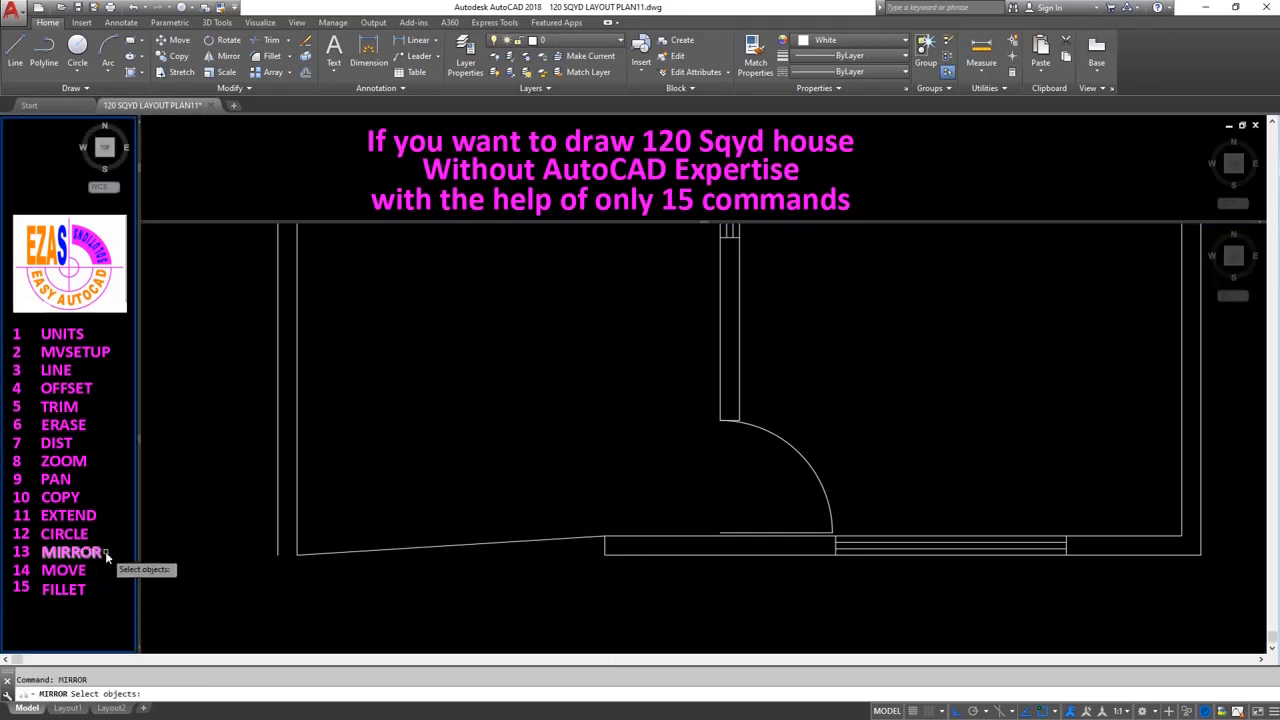
{"action": "left_click", "coordinate": [404, 551]}
{"action": "left_click", "coordinate": [411, 548]}
{"action": "key", "text": "Return"}
{"action": "type", "text": "MI"}
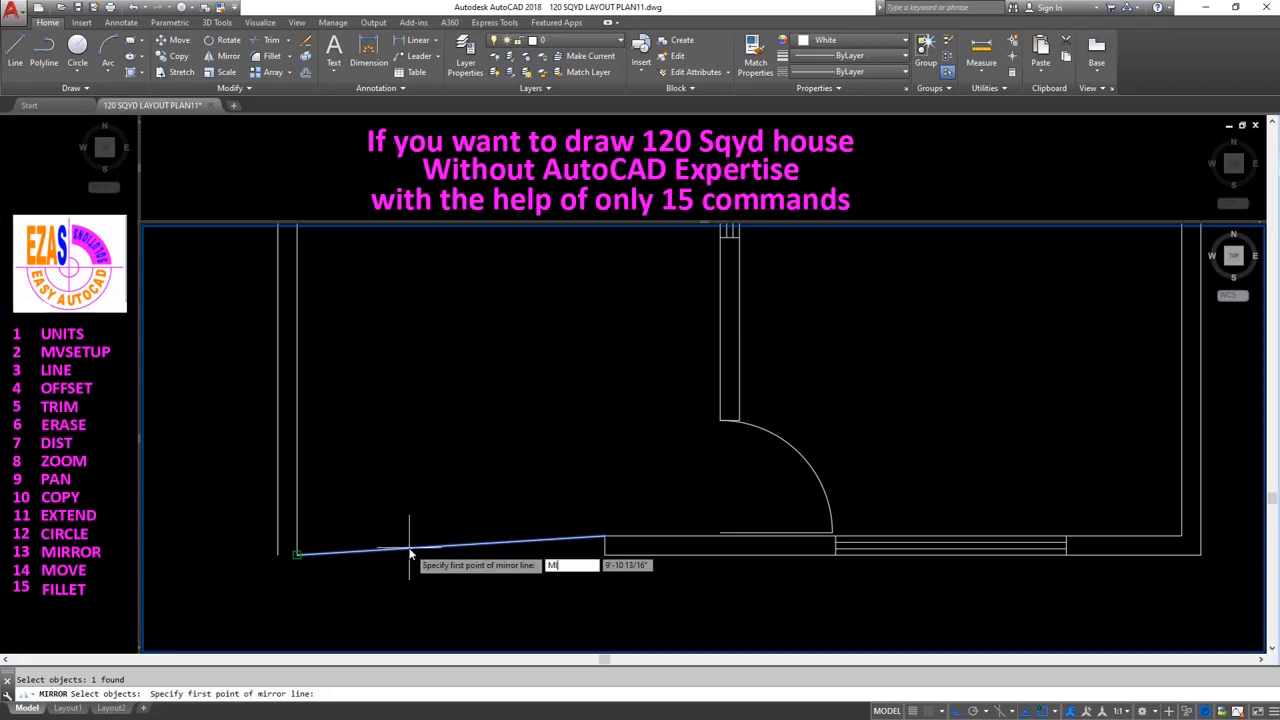
{"action": "left_click", "coordinate": [450, 546]}
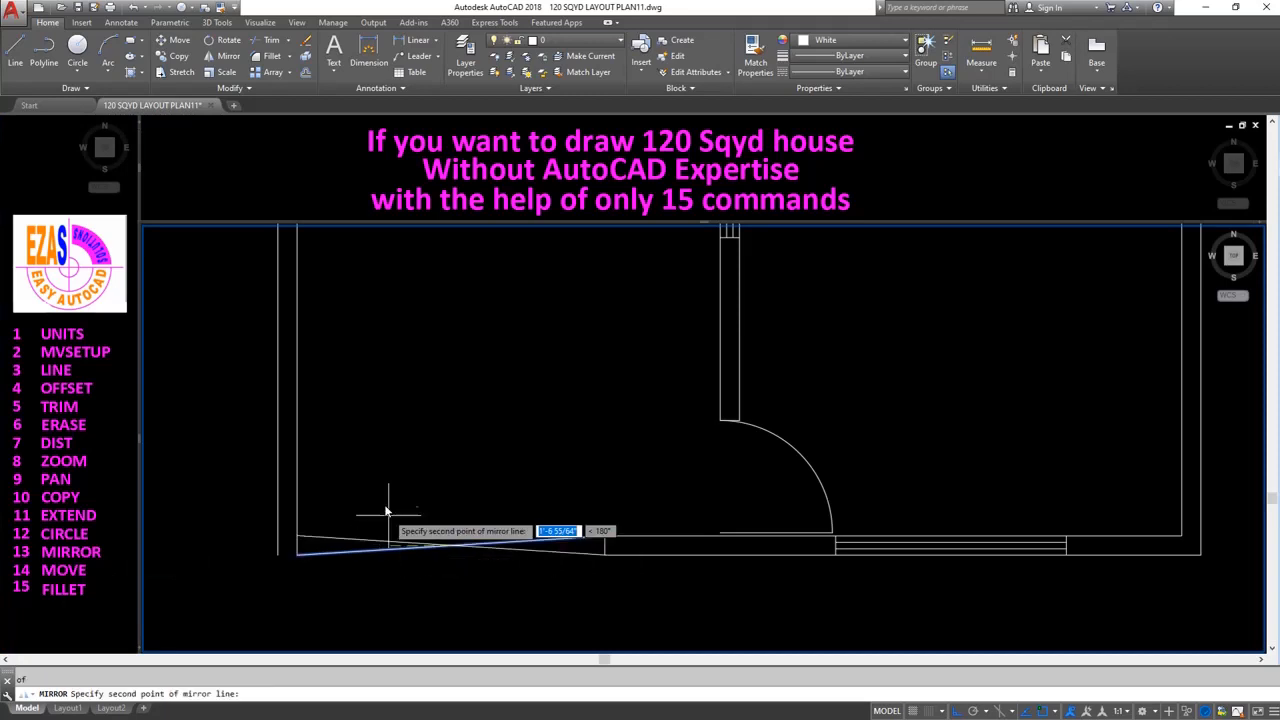
{"action": "left_click", "coordinate": [193, 492]}
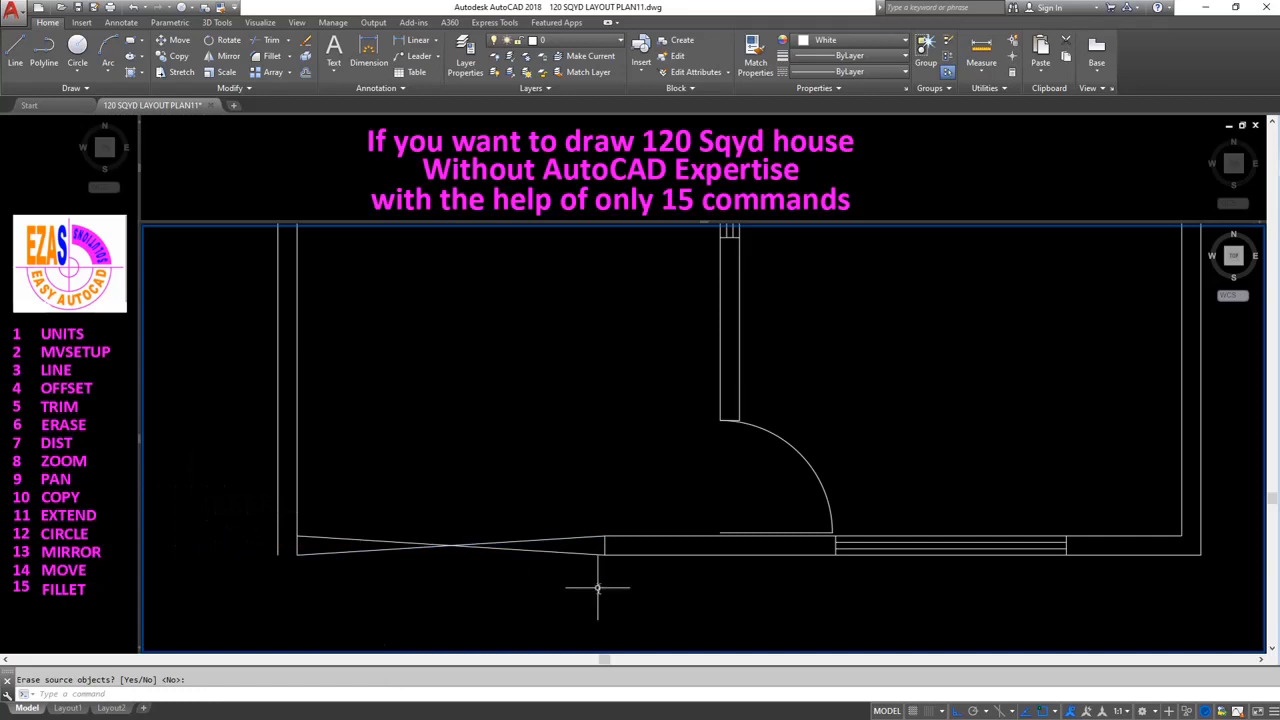
{"action": "key", "text": "Return"}
Draw a 6-inch horizontal line closing the lower end of the left boundary wall, from its inner corner outward.
{"action": "type", "text": "l"}
{"action": "key", "text": "Return"}
{"action": "left_click", "coordinate": [298, 554]}
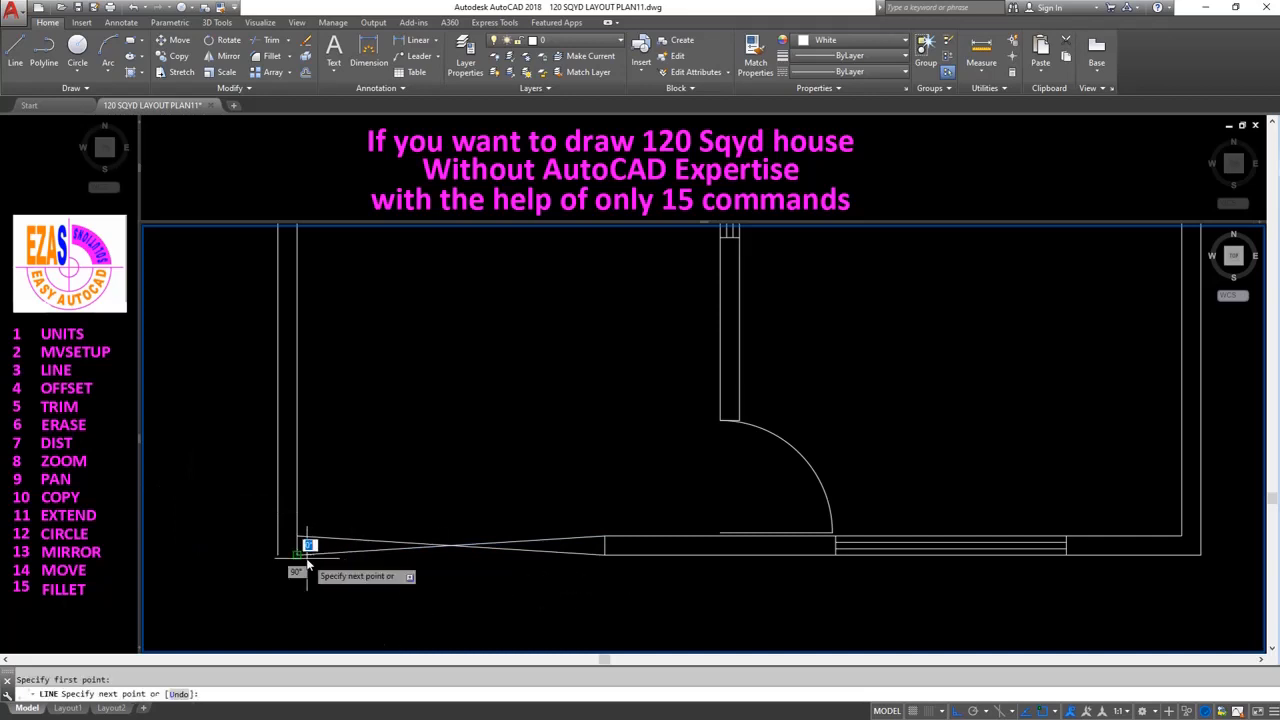
{"action": "type", "text": "6"}
{"action": "key", "text": "Return"}
{"action": "key", "text": "Return"}
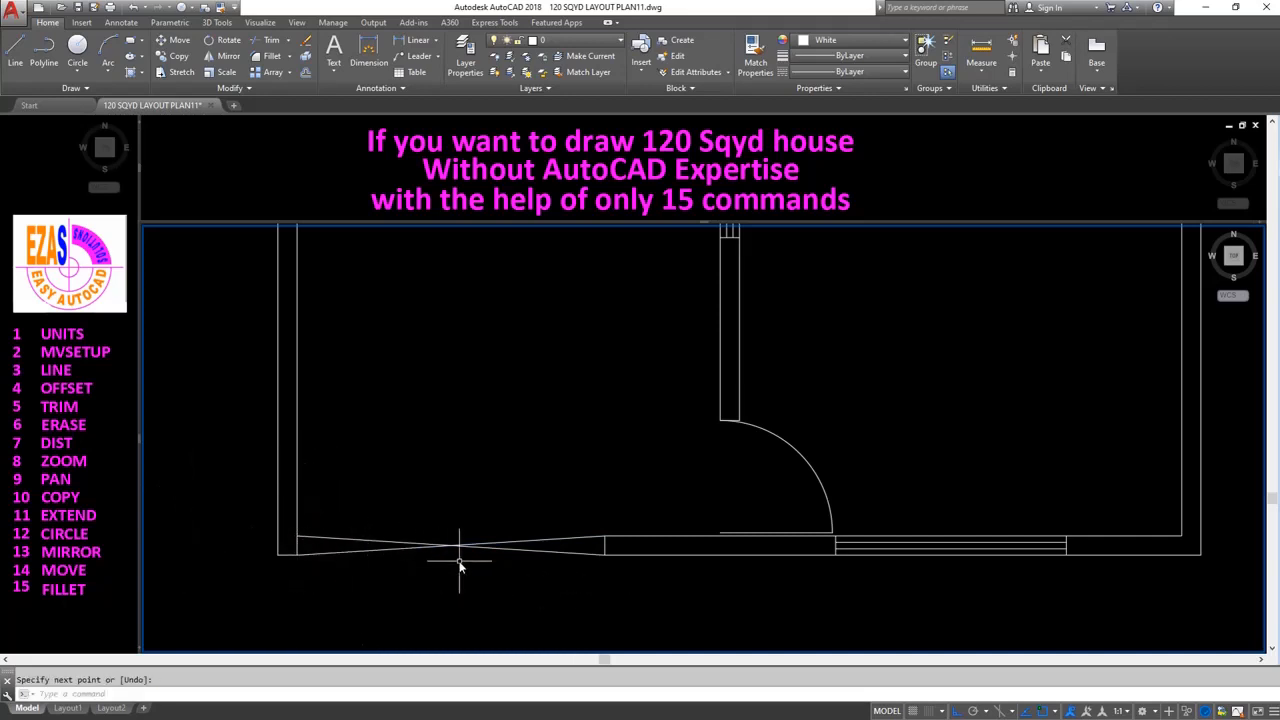
Erase the stray vertical line outside the house to the left of the front yard.
{"action": "scroll", "coordinate": [459, 566], "scroll_direction": "down", "scroll_amount": 2}
{"action": "scroll", "coordinate": [560, 530], "scroll_direction": "down", "scroll_amount": 4}
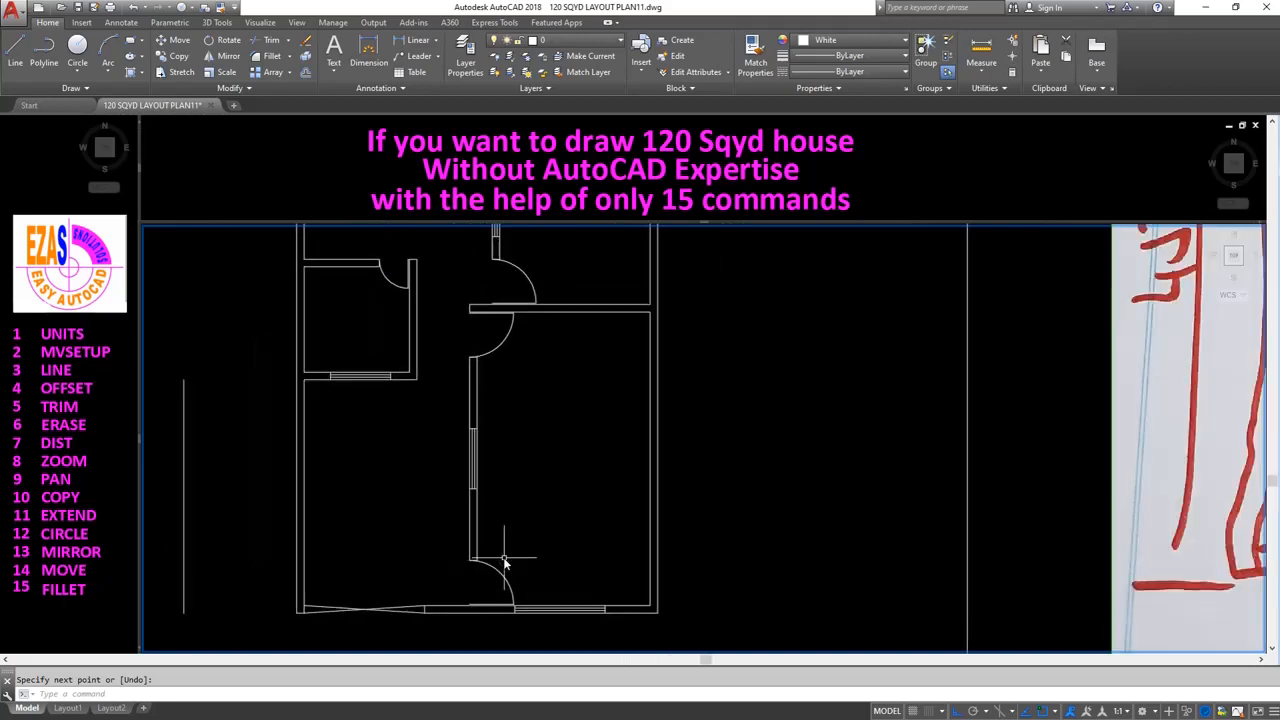
{"action": "type", "text": "e"}
{"action": "key", "text": "Return"}
{"action": "left_click", "coordinate": [359, 520]}
{"action": "left_click", "coordinate": [300, 509]}
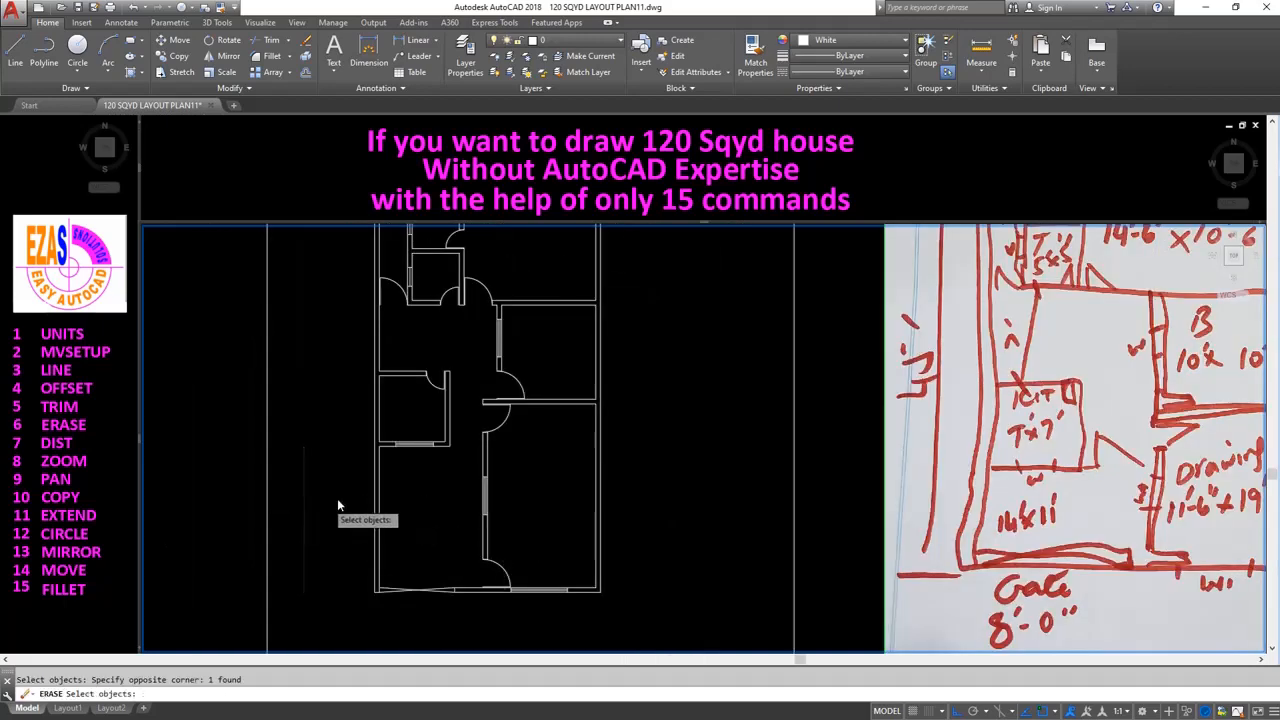
{"action": "key", "text": "Return"}
Offset the outer line of the kitchen's right wall 1 inch outward toward the passage.
{"action": "scroll", "coordinate": [412, 487], "scroll_direction": "down", "scroll_amount": 2}
{"action": "mouse_move", "coordinate": [497, 484]}
{"action": "middle_mouse_down"}
{"action": "mouse_move", "coordinate": [457, 494]}
{"action": "mouse_move", "coordinate": [436, 538]}
{"action": "middle_mouse_up"}
{"action": "left_click", "coordinate": [770, 522]}
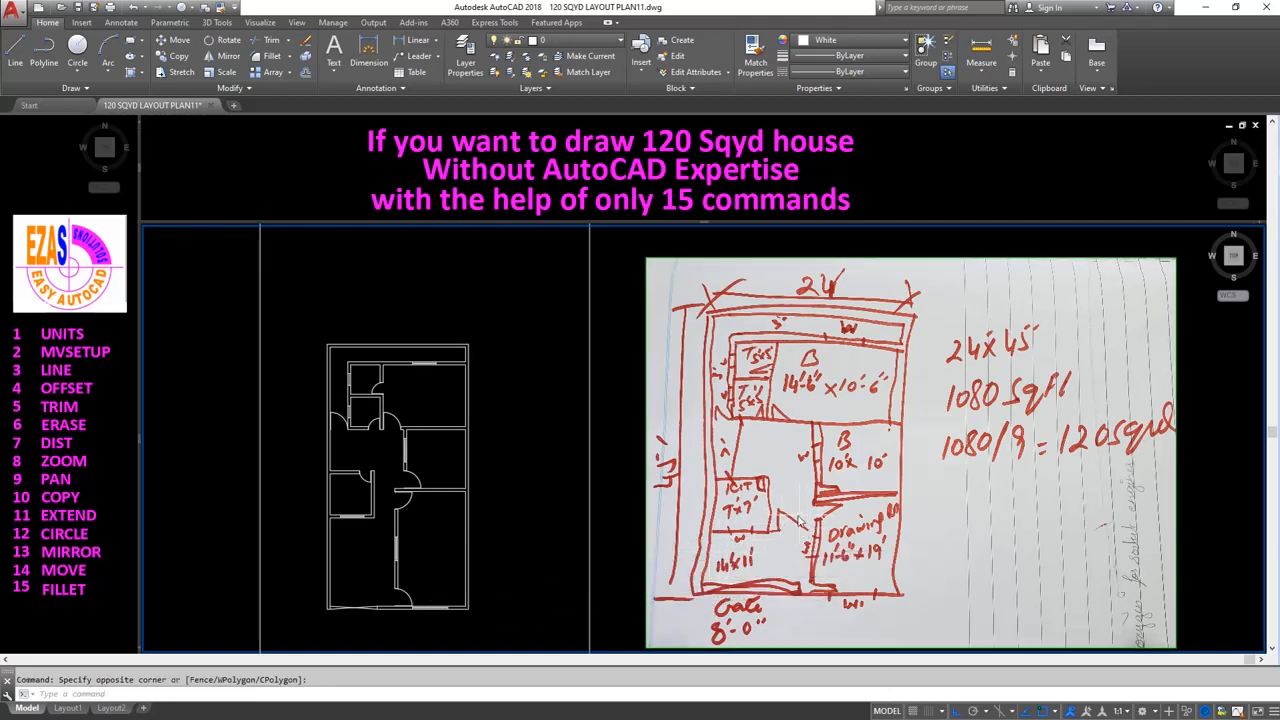
{"action": "type", "text": "z"}
{"action": "key", "text": "Return"}
{"action": "left_click", "coordinate": [341, 470]}
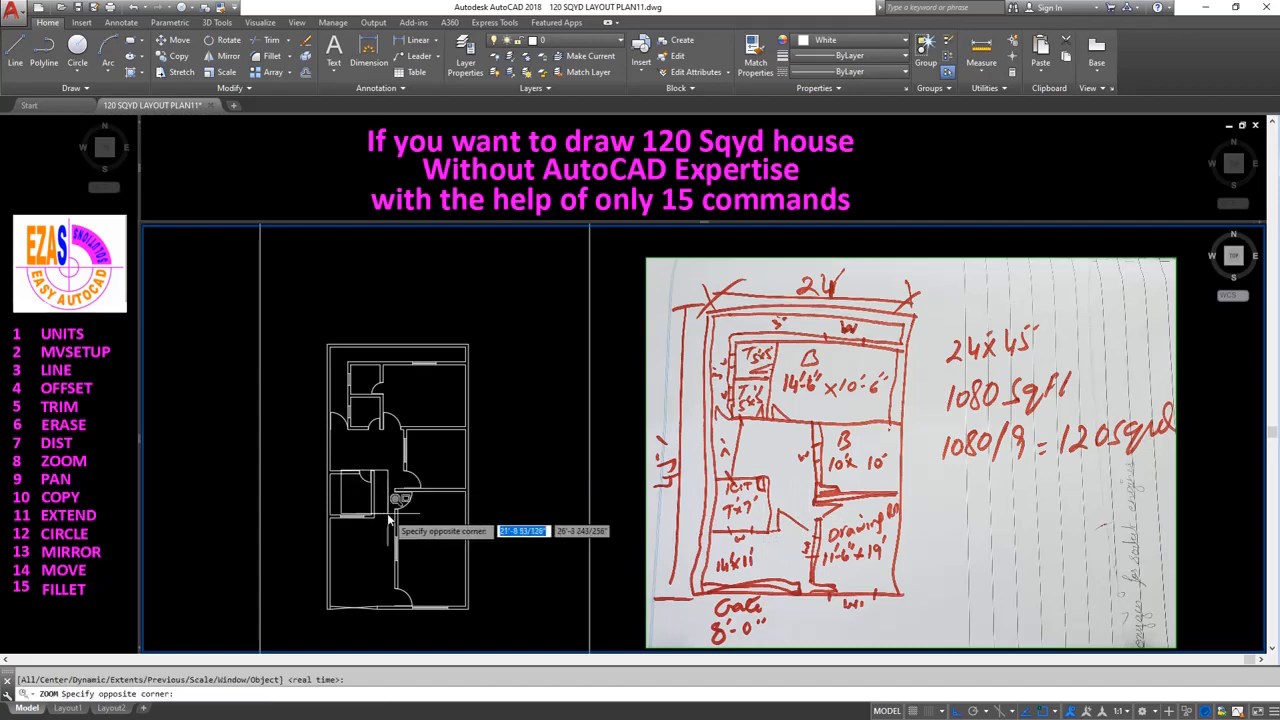
{"action": "left_click", "coordinate": [439, 527]}
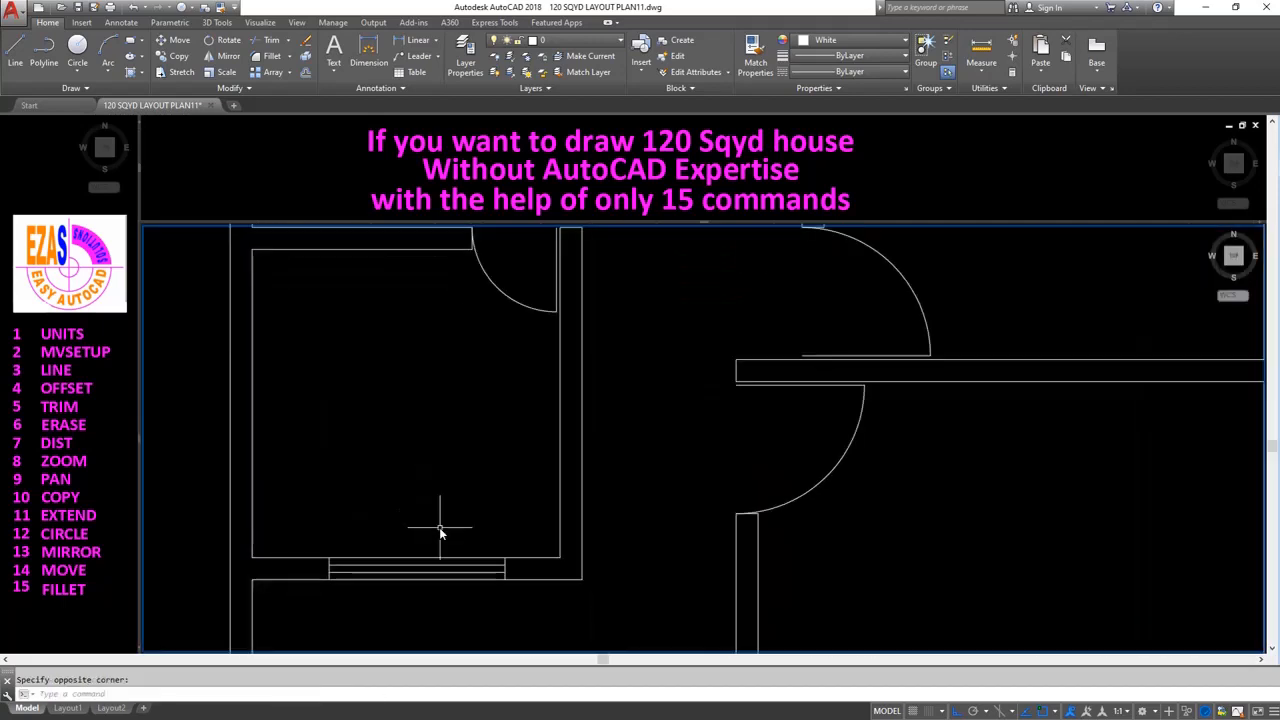
{"action": "type", "text": "o"}
{"action": "key", "text": "Return"}
{"action": "type", "text": "1"}
{"action": "key", "text": "Return"}
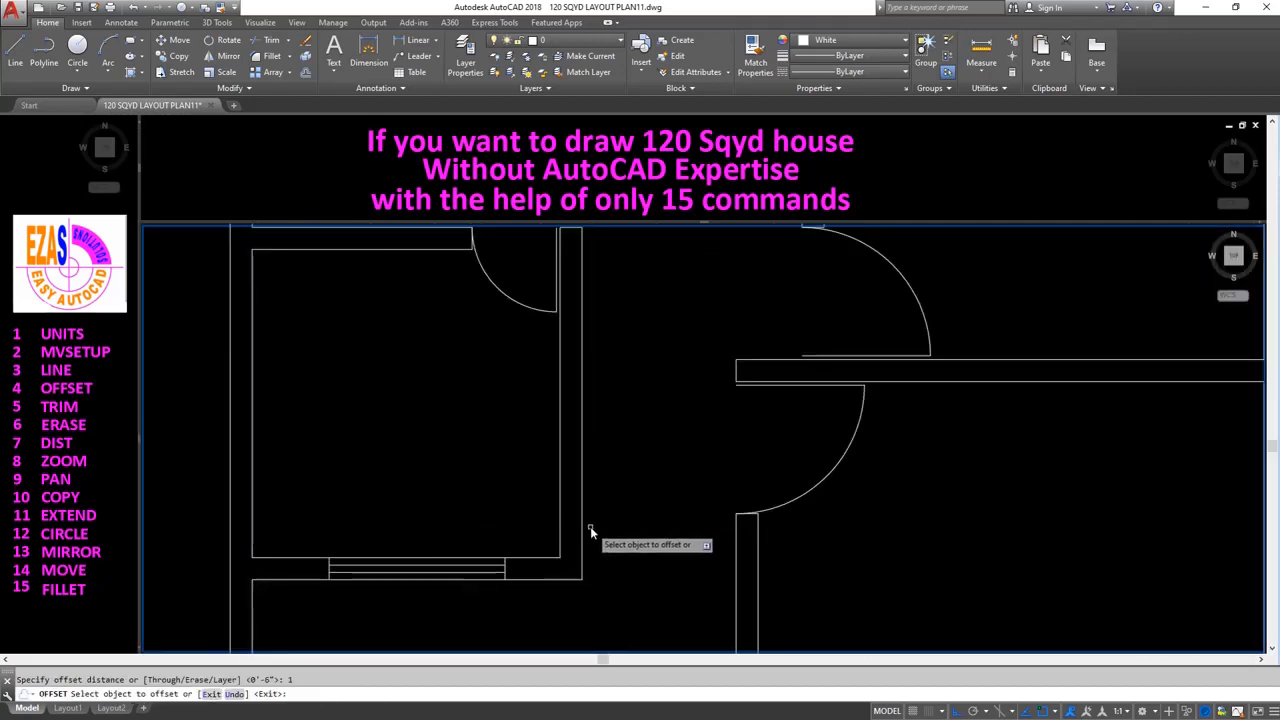
{"action": "left_click", "coordinate": [583, 533]}
{"action": "left_click", "coordinate": [636, 545]}
{"action": "key", "text": "Return"}
Draw a circle centred on the offset line's lower end, with its radius reaching perpendicular to the drawing room wall.
{"action": "type", "text": "c"}
{"action": "key", "text": "Return"}
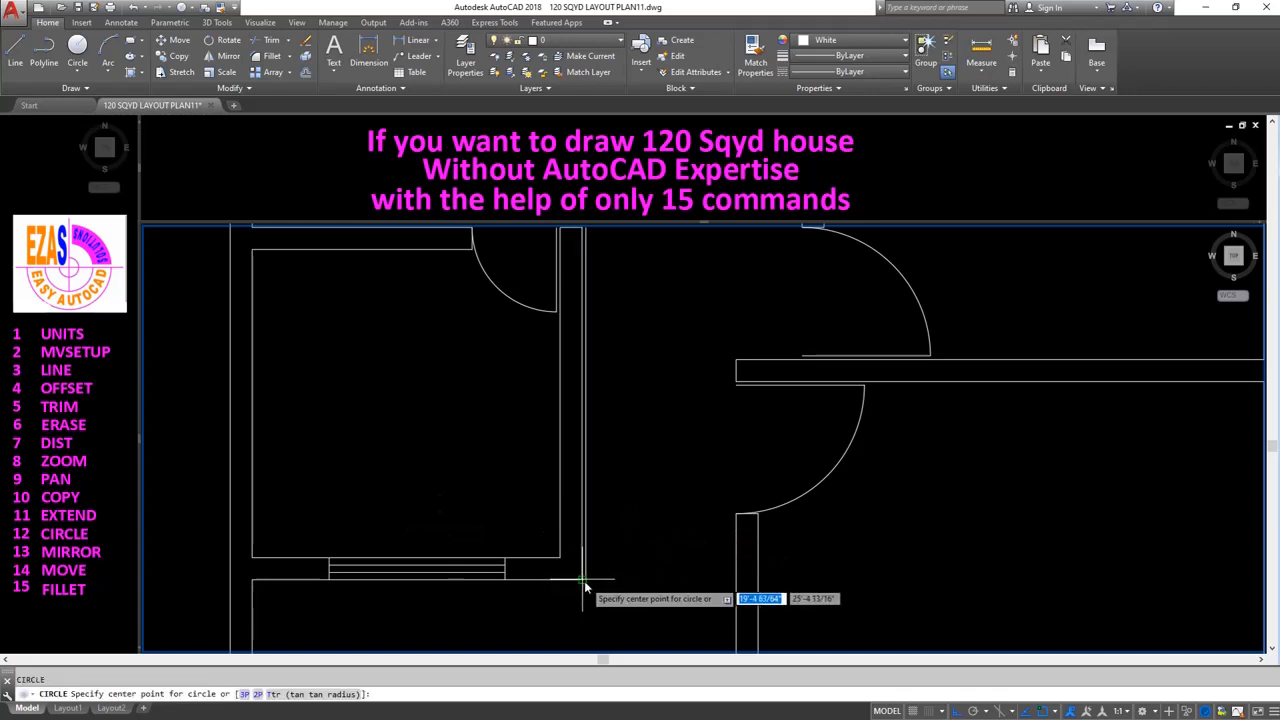
{"action": "left_click", "coordinate": [587, 580]}
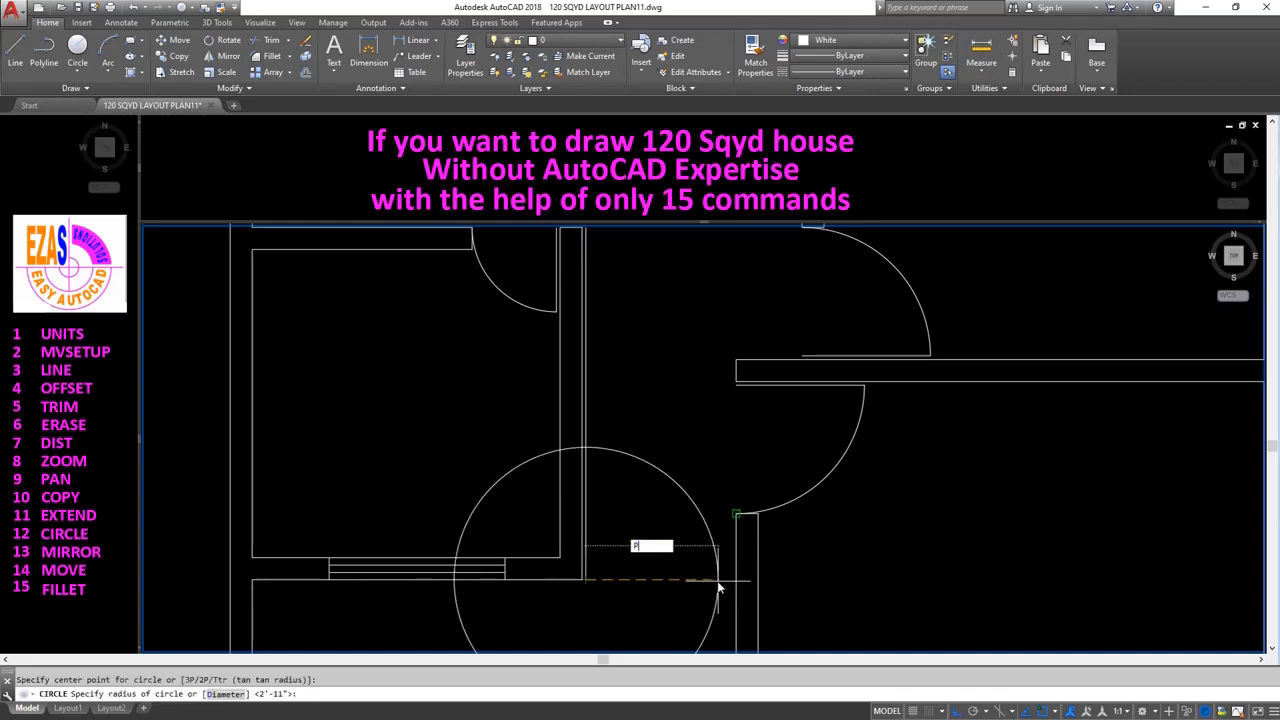
{"action": "left_click", "coordinate": [722, 587]}
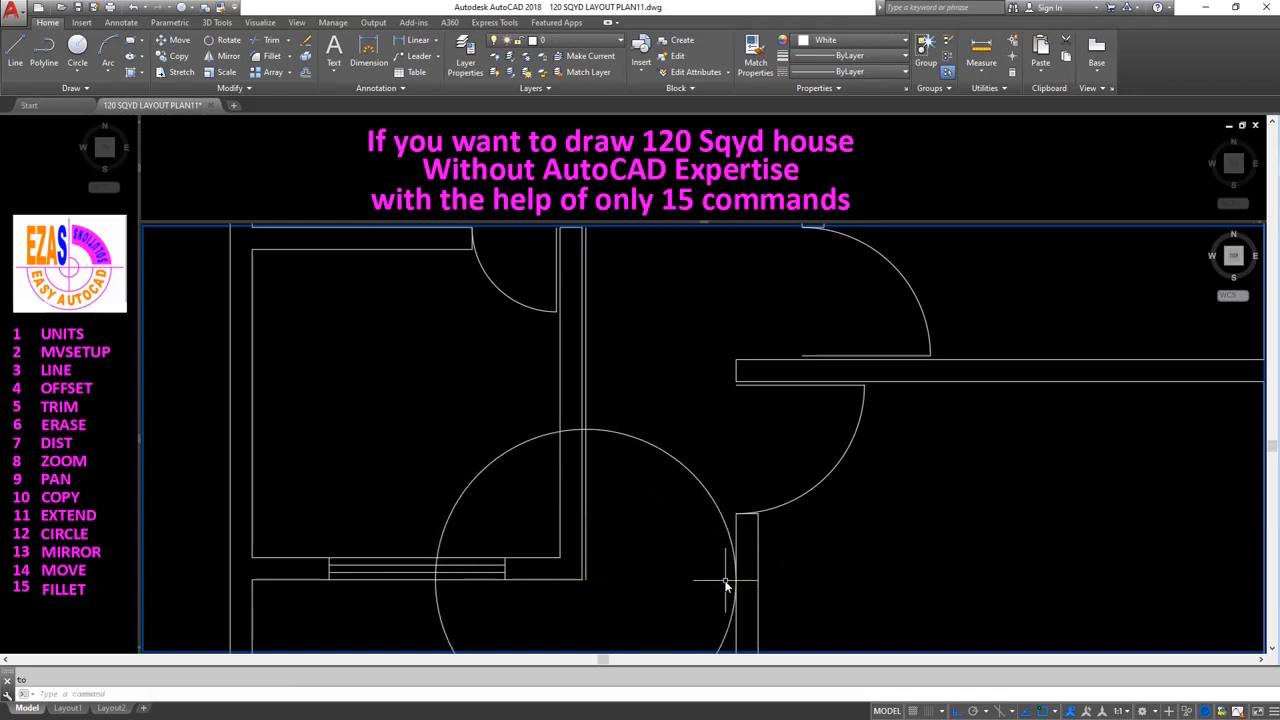
Trim away the circle's left half and the part of the offset door line above the circle.
{"action": "type", "text": "tr"}
{"action": "key", "text": "Return"}
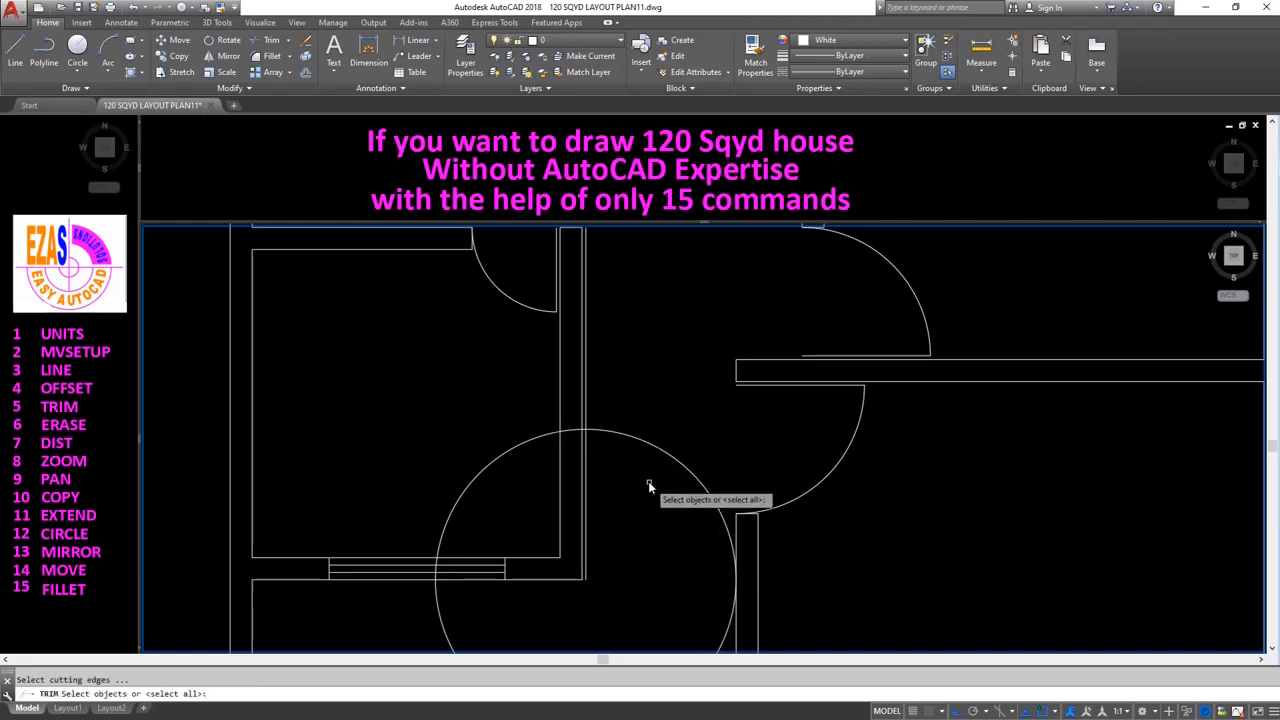
{"action": "left_click", "coordinate": [591, 428]}
{"action": "left_click", "coordinate": [585, 433]}
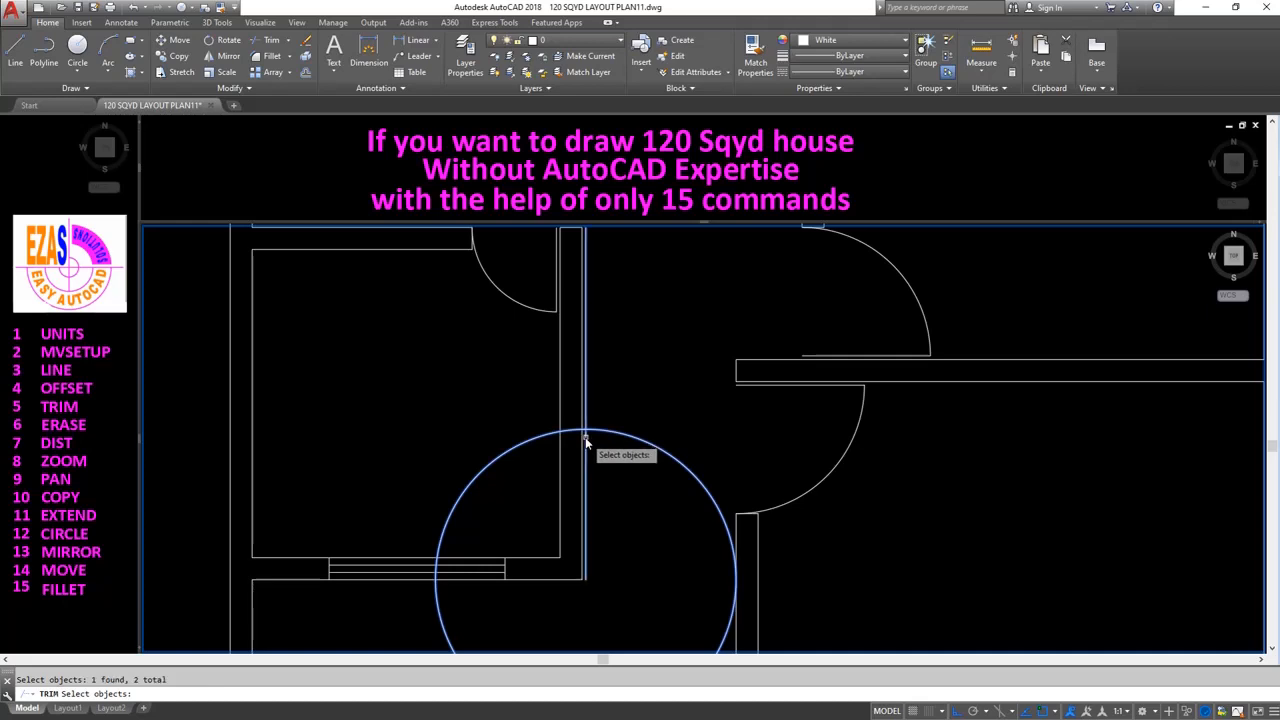
{"action": "key", "text": "Return"}
{"action": "left_click", "coordinate": [568, 431]}
{"action": "left_click", "coordinate": [567, 440]}
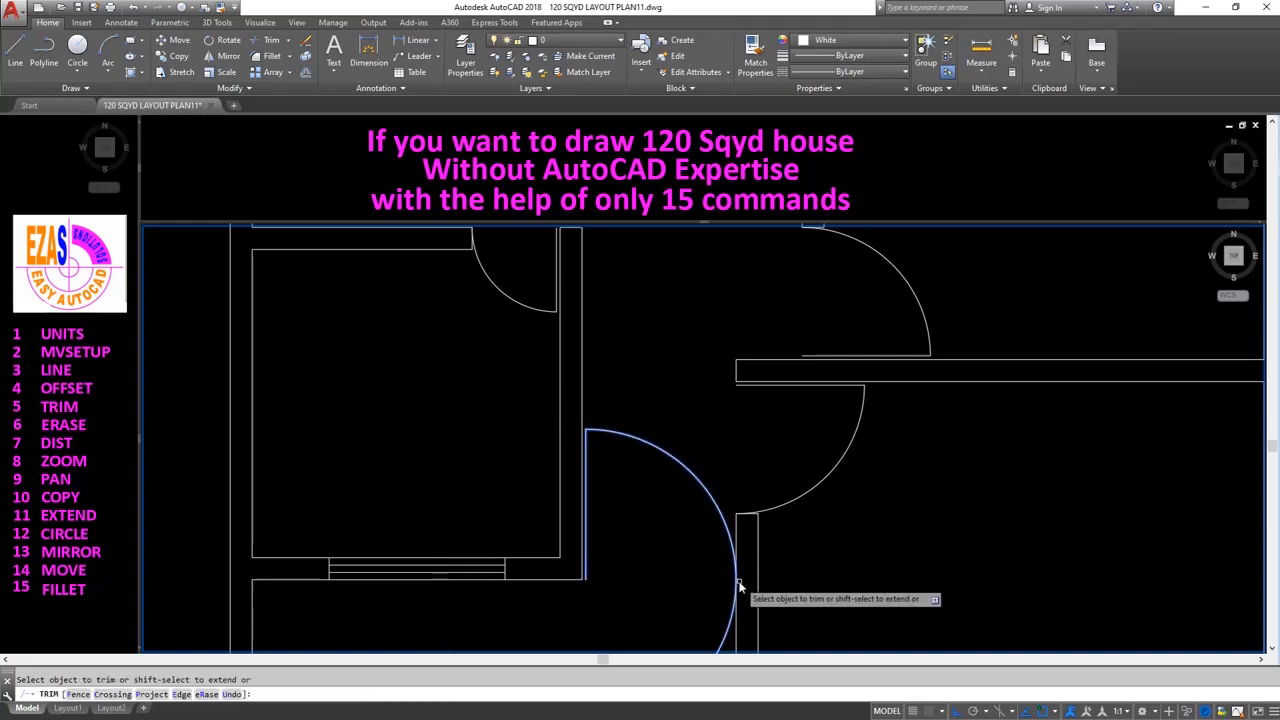
{"action": "key", "text": "Return"}
Trim the arc below the kitchen's lower wall line, leaving a quarter-circle door swing in the passage.
{"action": "key", "text": "Return"}
{"action": "left_click", "coordinate": [574, 580]}
{"action": "key", "text": "Return"}
{"action": "left_click", "coordinate": [717, 641]}
{"action": "left_click", "coordinate": [726, 643]}
{"action": "key", "text": "Return"}
Compare the finished house plan, including the gate and door swings, with the hand-drawn sketch.
{"action": "scroll", "coordinate": [550, 482], "scroll_direction": "down", "scroll_amount": 3}
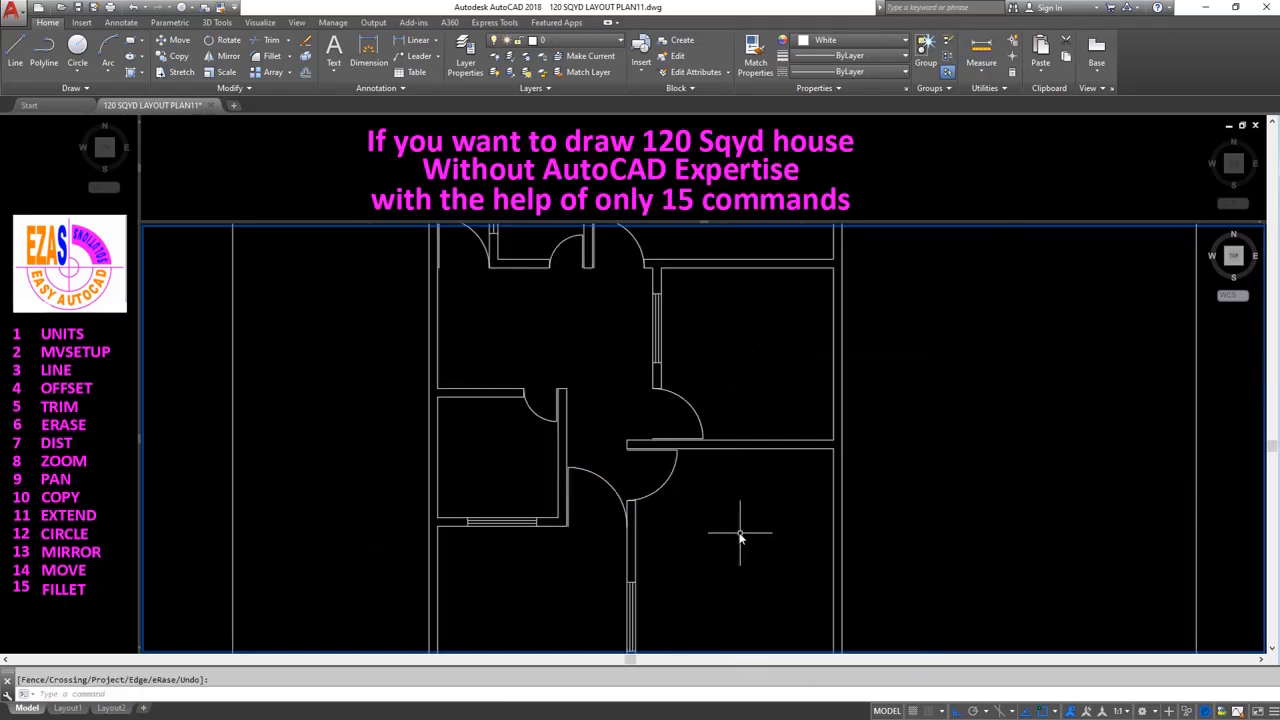
{"action": "scroll", "coordinate": [617, 492], "scroll_direction": "down", "scroll_amount": 5}
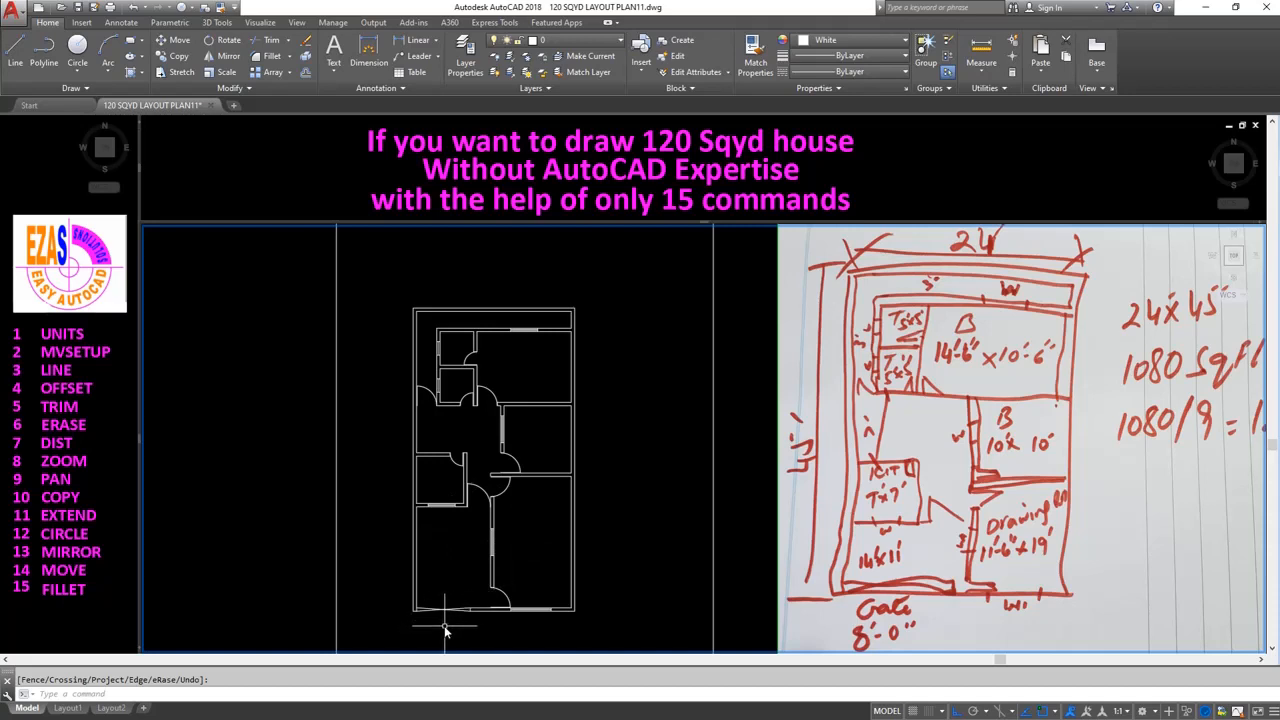
{"action": "scroll", "coordinate": [445, 630], "scroll_direction": "up", "scroll_amount": 2}
{"action": "scroll", "coordinate": [445, 630], "scroll_direction": "up", "scroll_amount": 2}
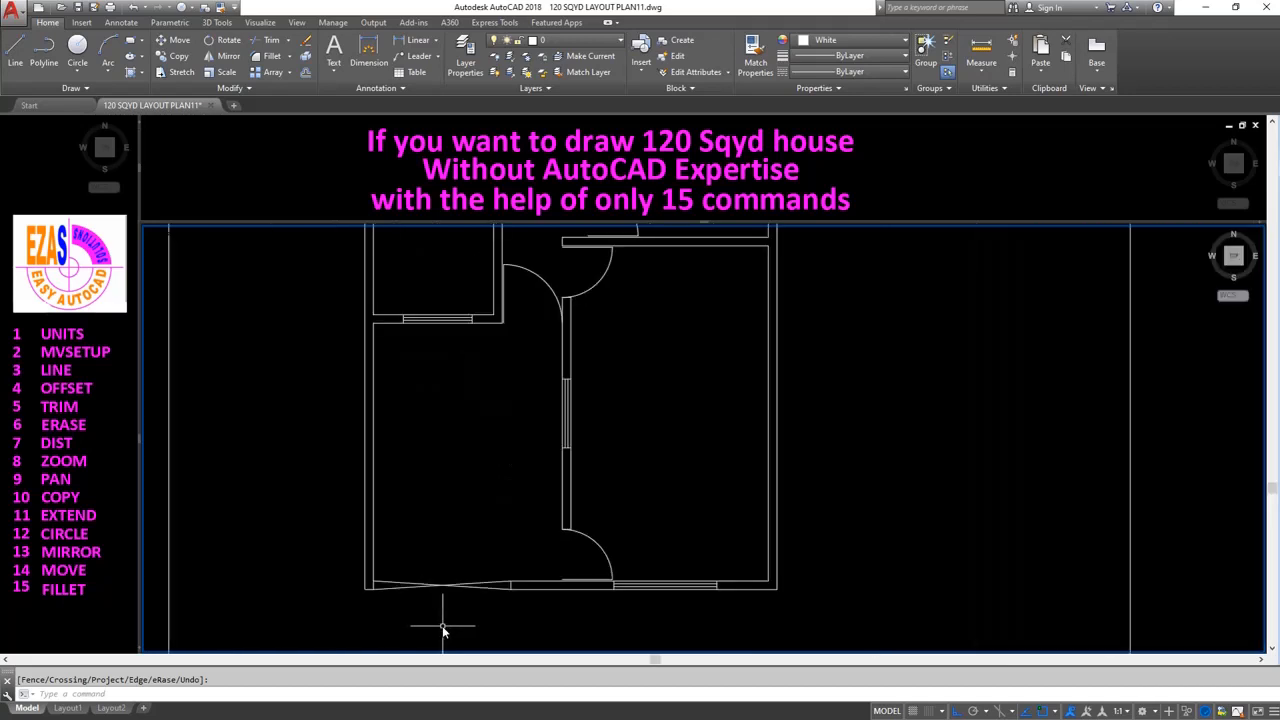
{"action": "scroll", "coordinate": [442, 625], "scroll_direction": "down", "scroll_amount": 4}
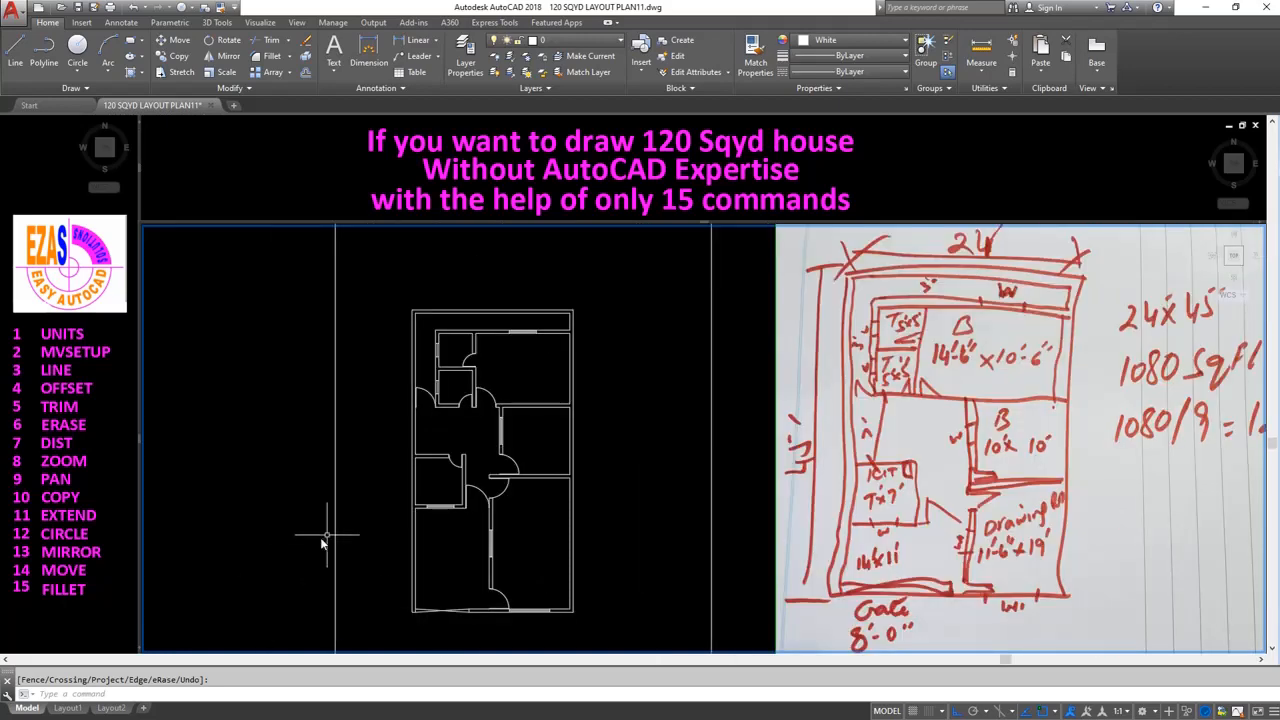
{"action": "left_click", "coordinate": [563, 376]}
{"action": "left_click", "coordinate": [627, 378]}
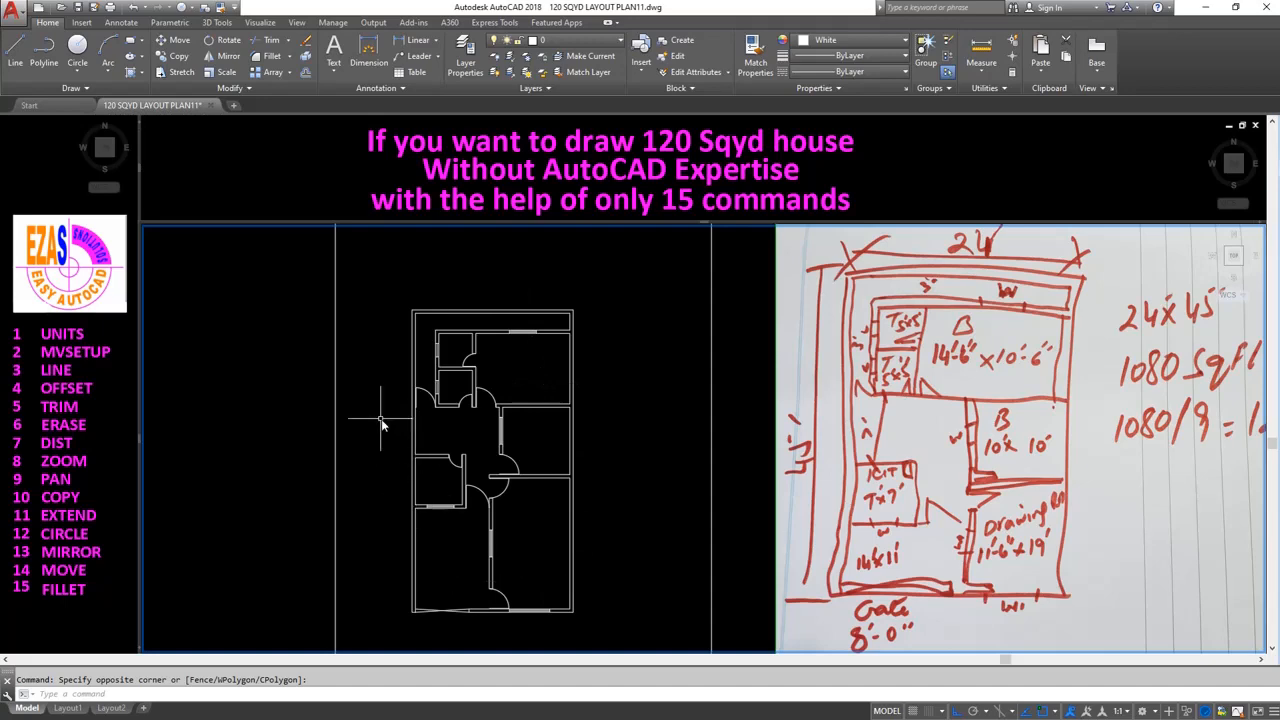
{"action": "scroll", "coordinate": [367, 412], "scroll_direction": "down", "scroll_amount": 2}
{"action": "middle_click_drag", "start_coordinate": [534, 411], "coordinate": [478, 445]}
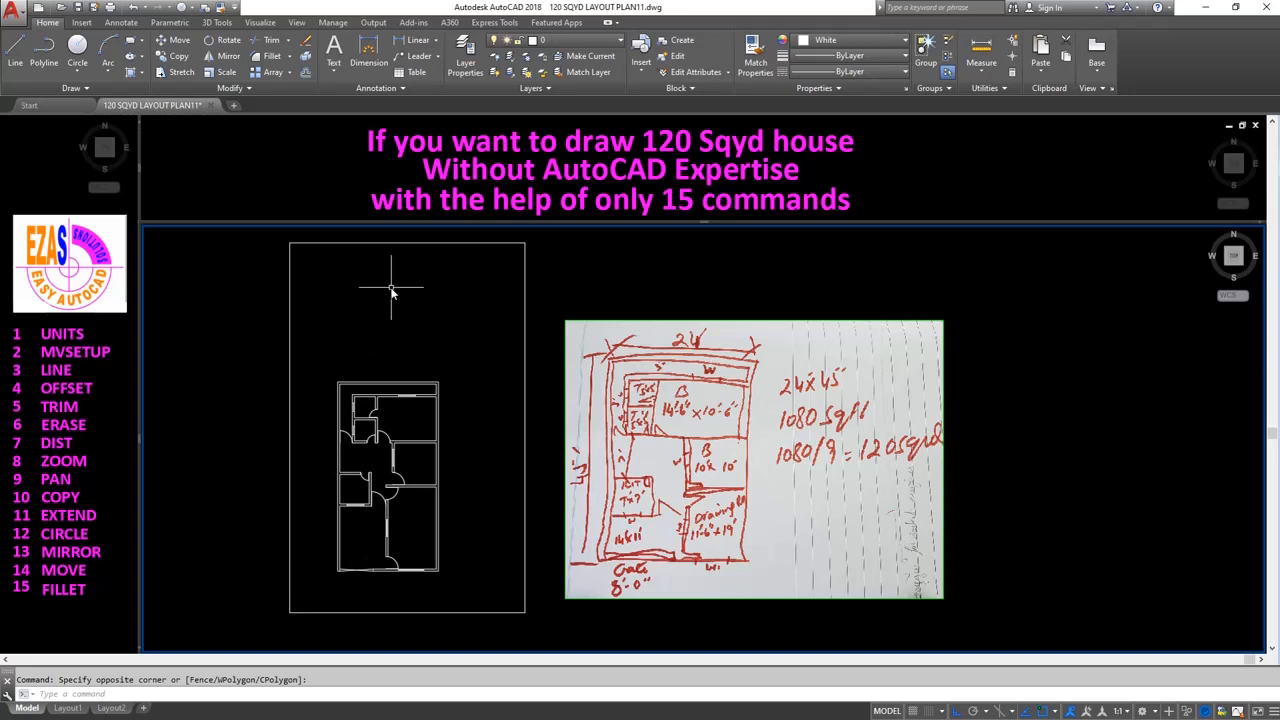
{"action": "middle_click_drag", "start_coordinate": [384, 602], "coordinate": [401, 445]}
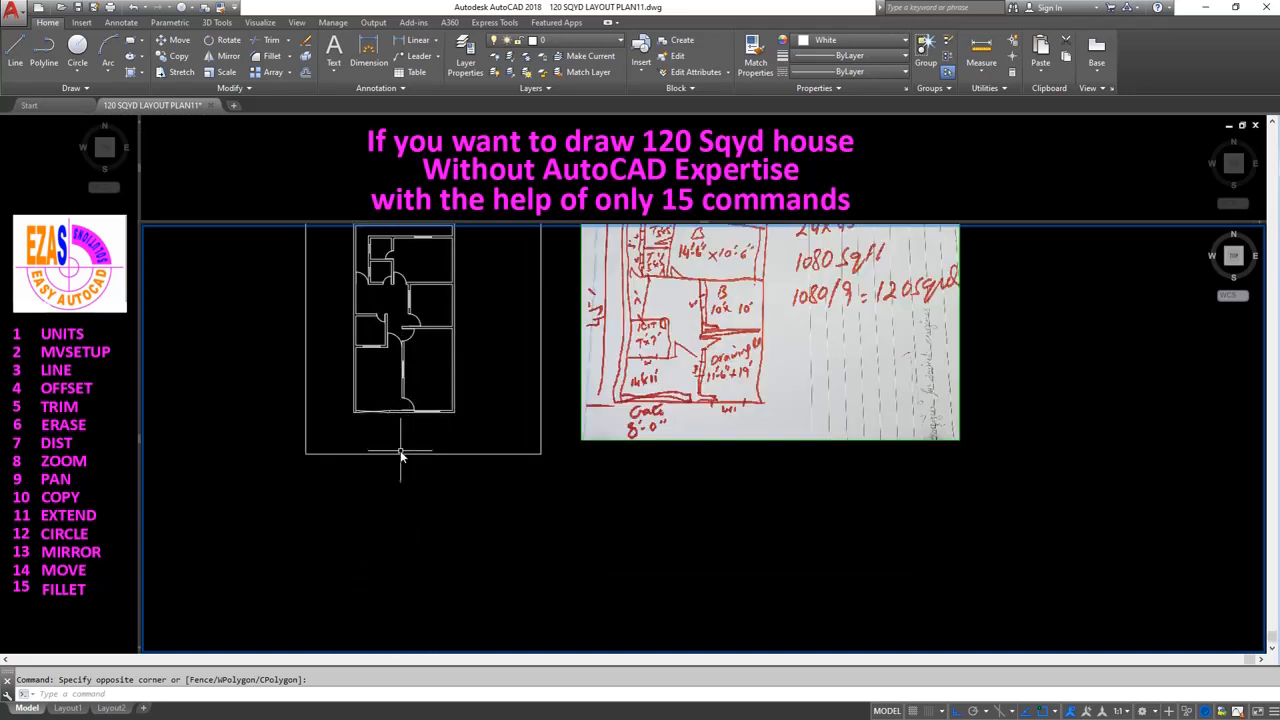
{"action": "scroll", "coordinate": [403, 470], "scroll_direction": "down", "scroll_amount": 2}
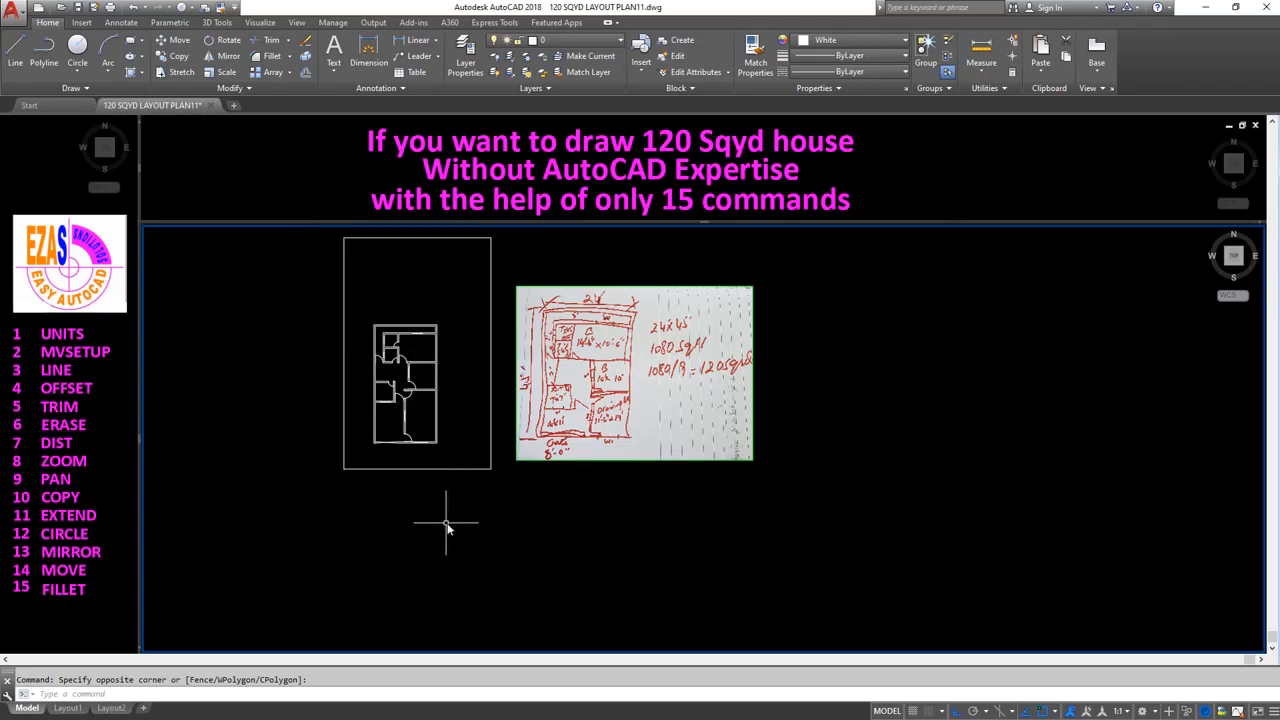
{"action": "type", "text": "mi"}
{"action": "key", "text": "Return"}
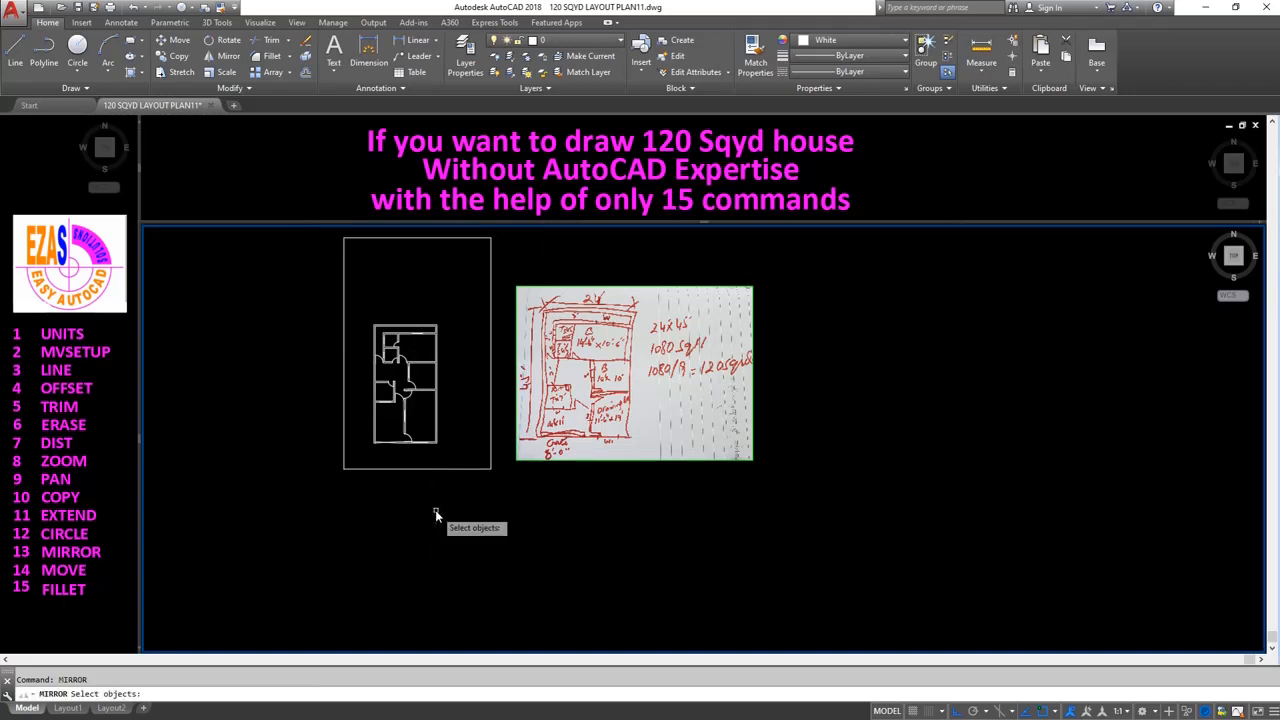
{"action": "left_click", "coordinate": [361, 309]}
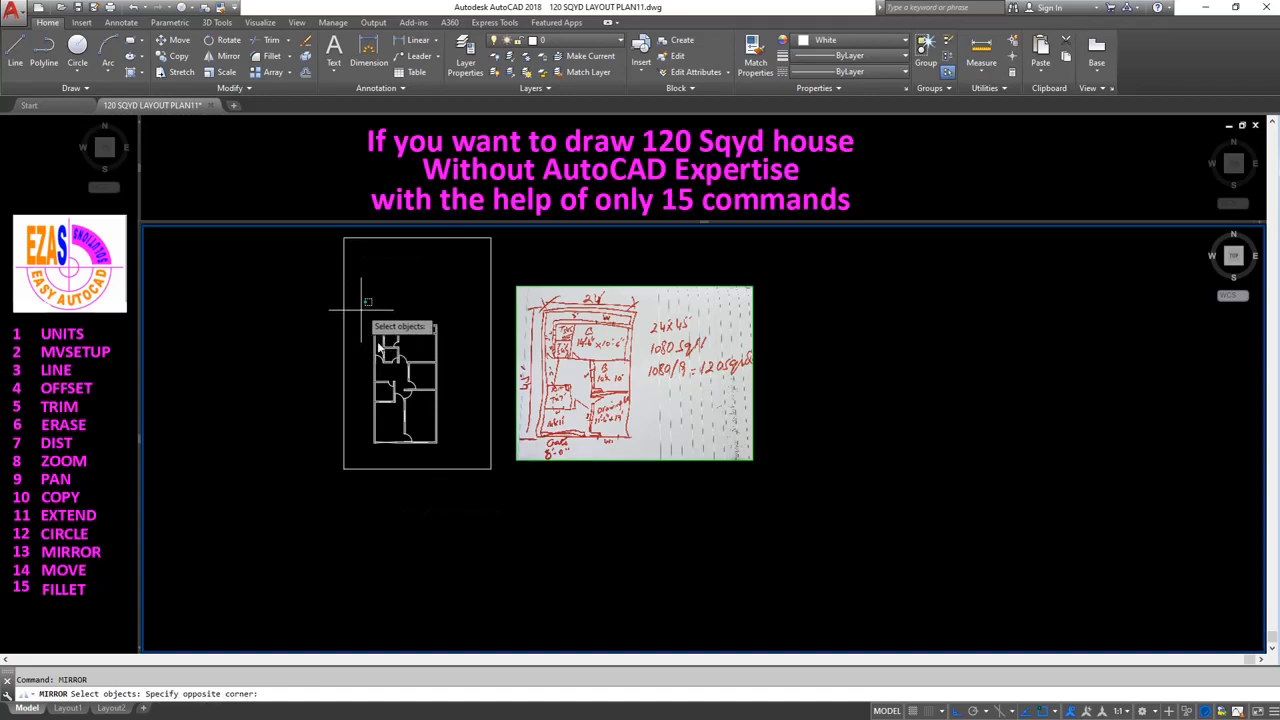
{"action": "left_click", "coordinate": [465, 456]}
{"action": "left_click", "coordinate": [308, 458]}
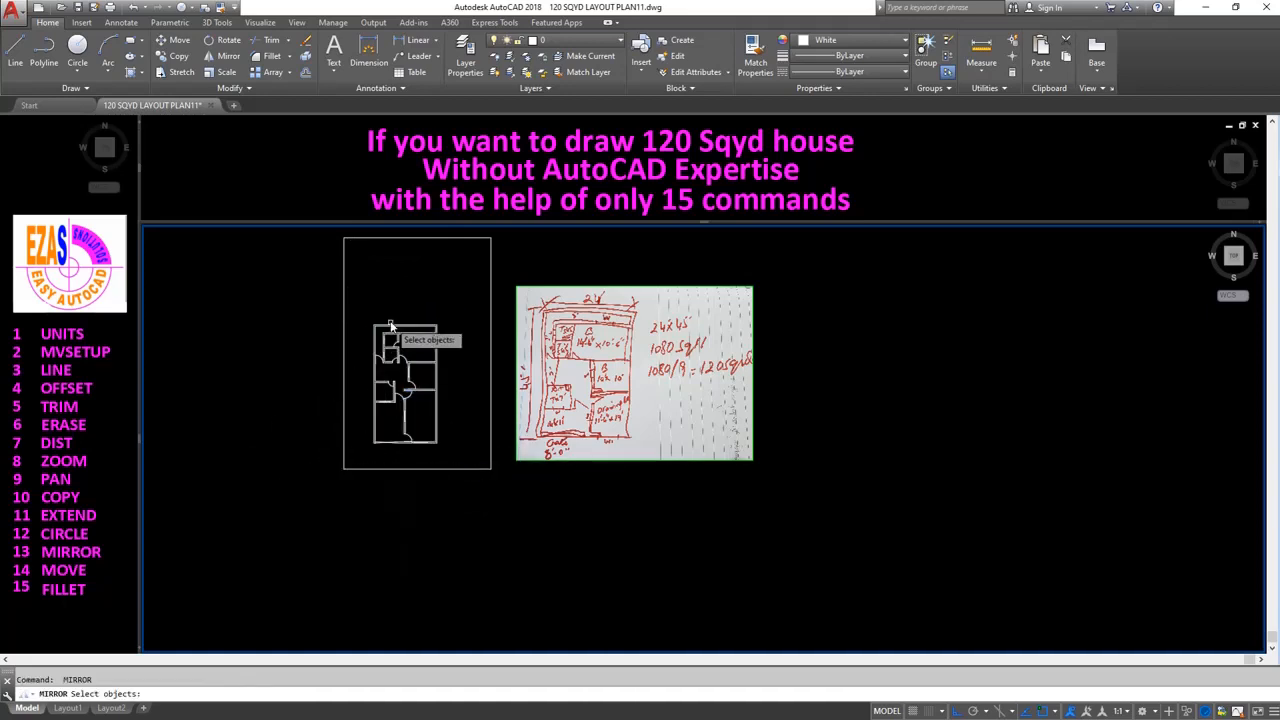
Mirror the whole house plan downward about a horizontal line near the limits frame's lower edge, keeping the original.
{"action": "left_click", "coordinate": [361, 309]}
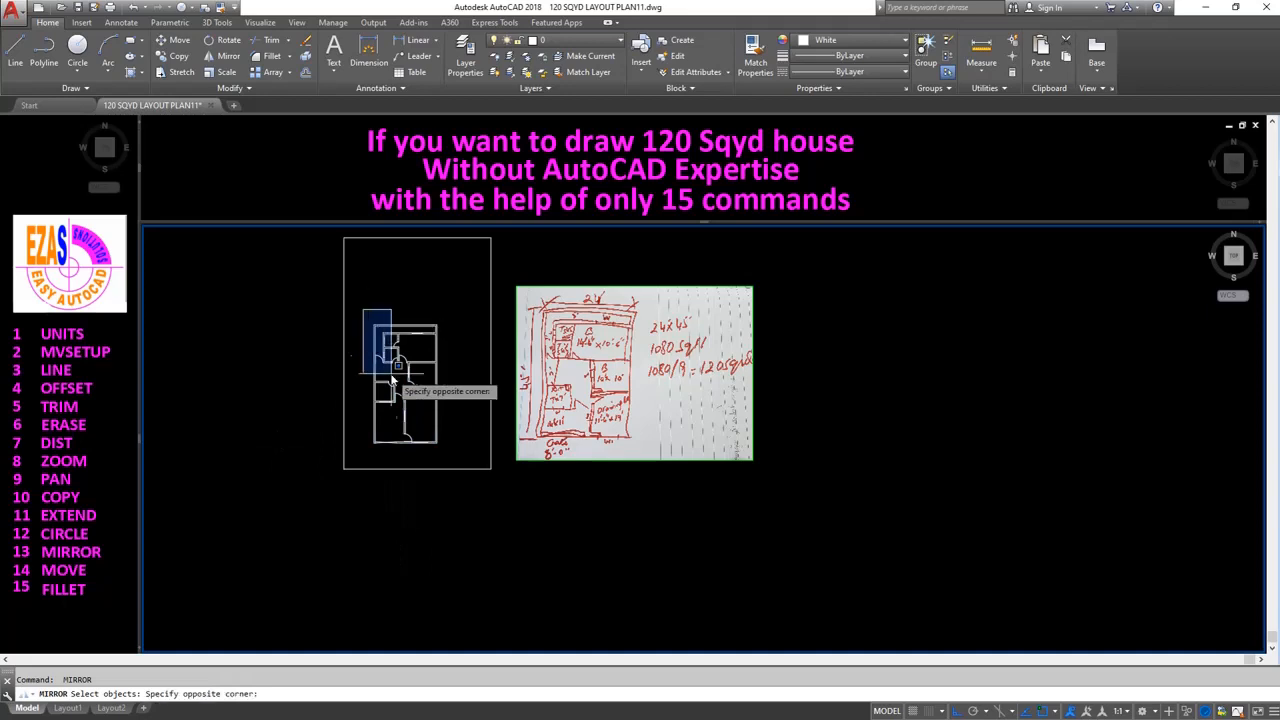
{"action": "left_click", "coordinate": [465, 456]}
{"action": "left_click", "coordinate": [300, 460]}
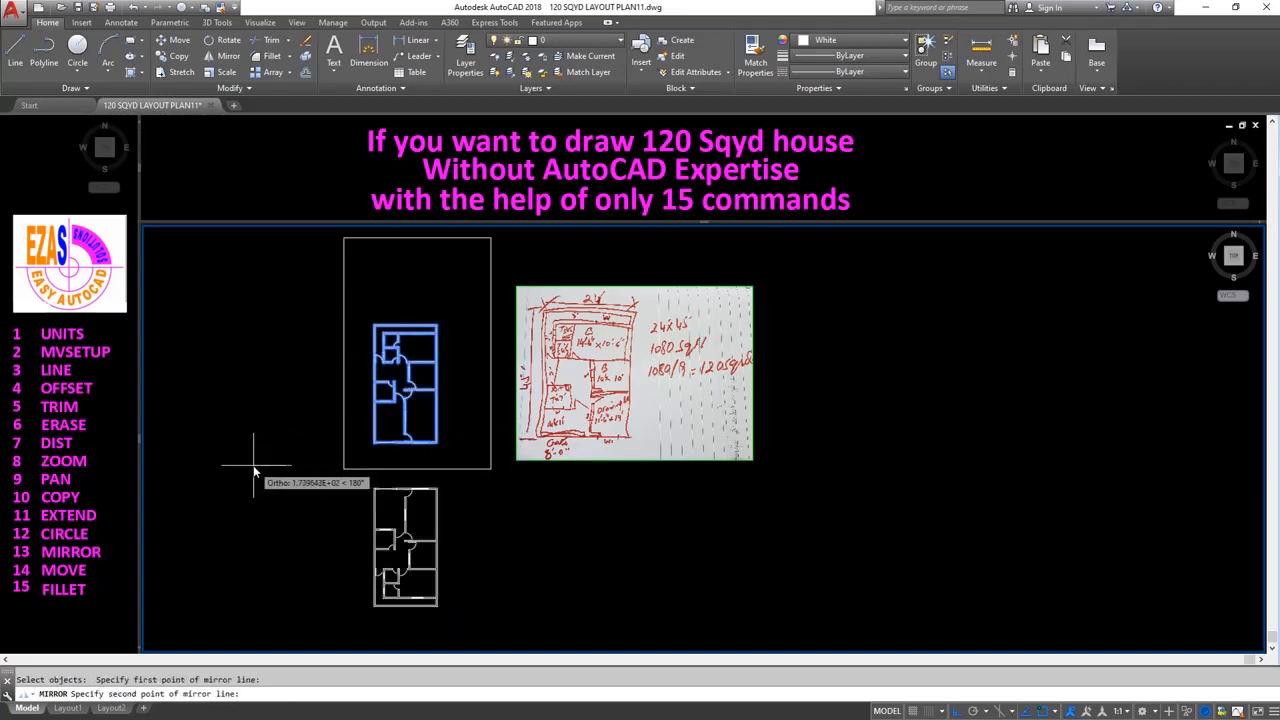
{"action": "left_click", "coordinate": [262, 452]}
{"action": "type", "text": "z"}
{"action": "key", "text": "Return"}
{"action": "left_click", "coordinate": [512, 621]}
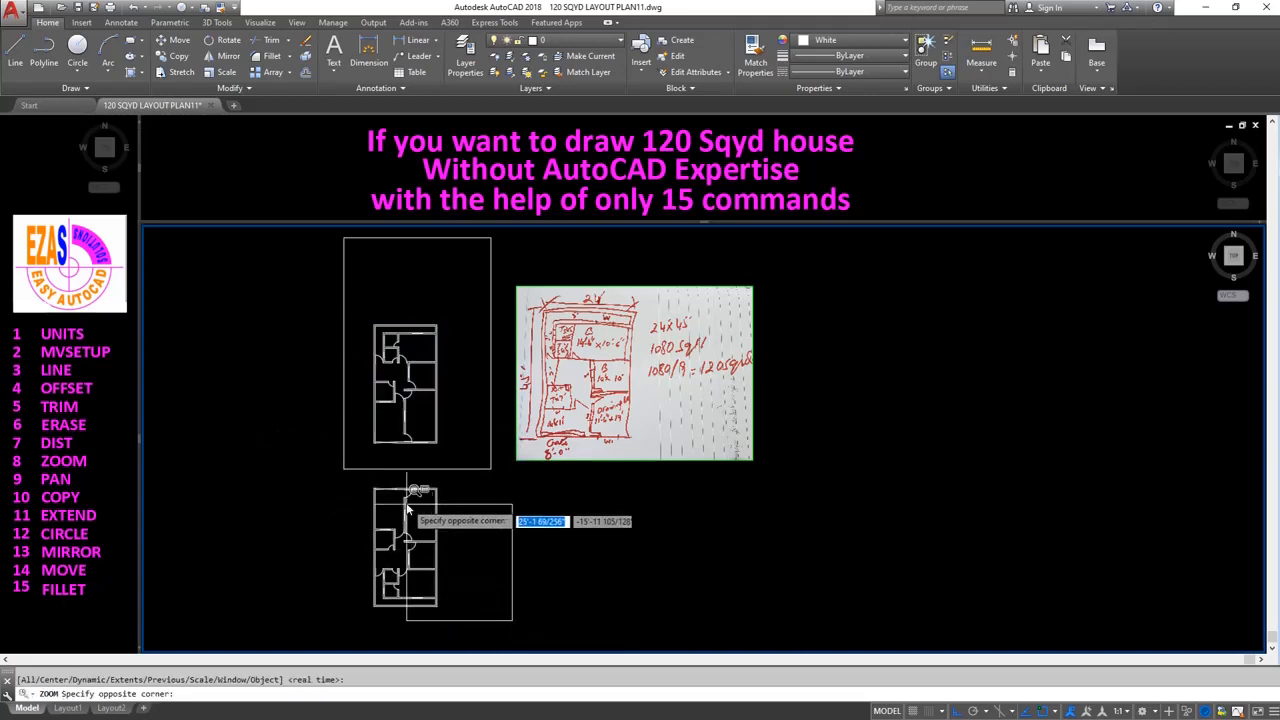
{"action": "left_click", "coordinate": [338, 435]}
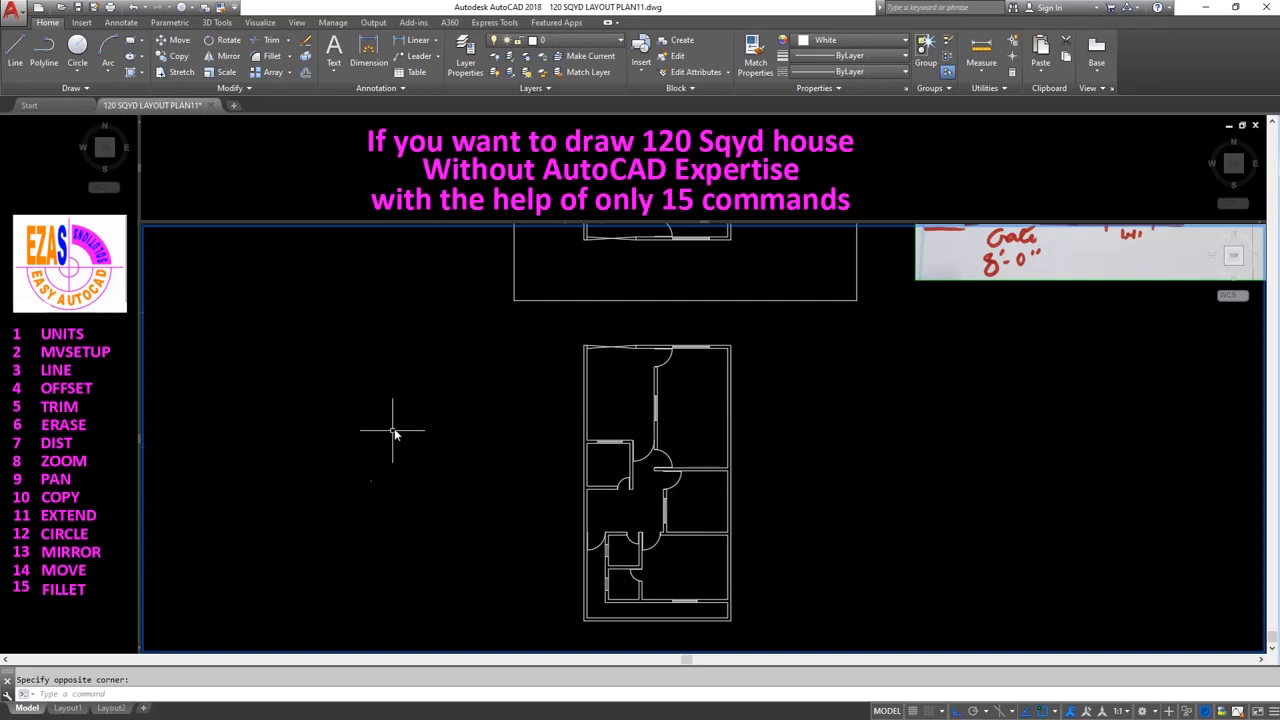
Compare the original house plan and its mirrored copy with the hand-drawn sketch.
{"action": "scroll", "coordinate": [394, 428], "scroll_direction": "down", "scroll_amount": 4}
{"action": "type", "text": "z"}
{"action": "key", "text": "Return"}
{"action": "left_click", "coordinate": [411, 238]}
{"action": "left_click", "coordinate": [730, 395]}
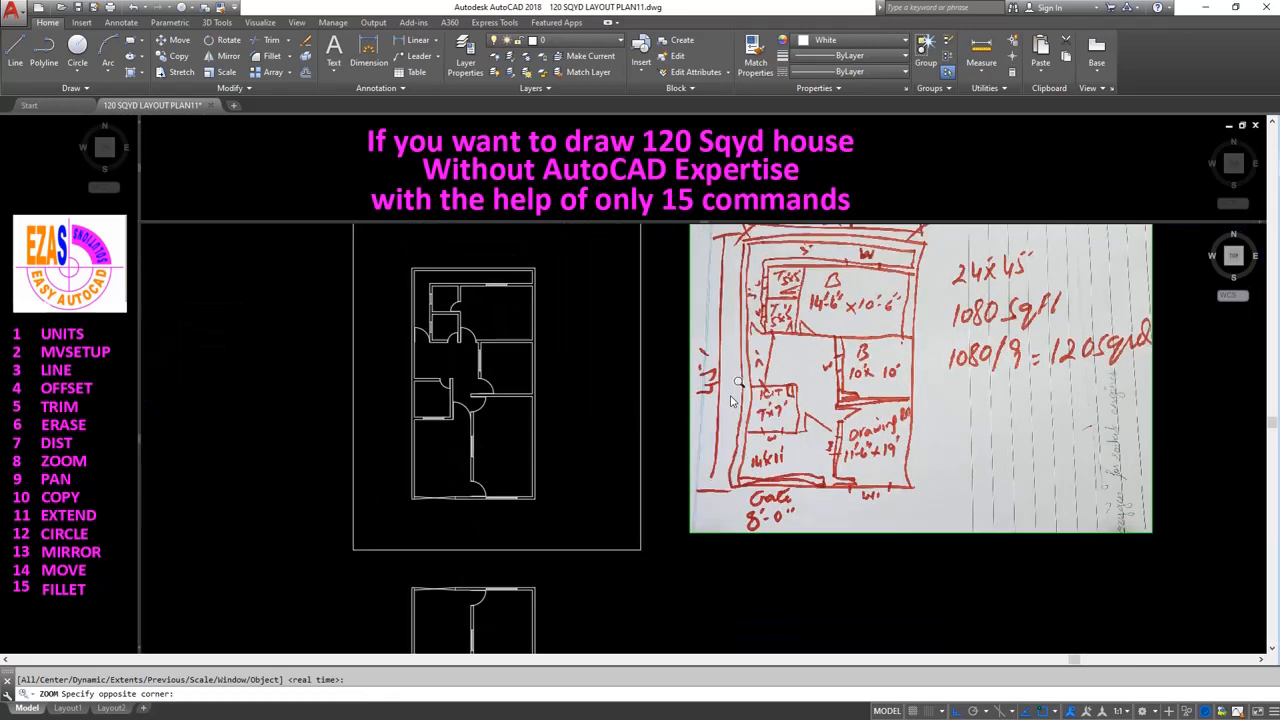
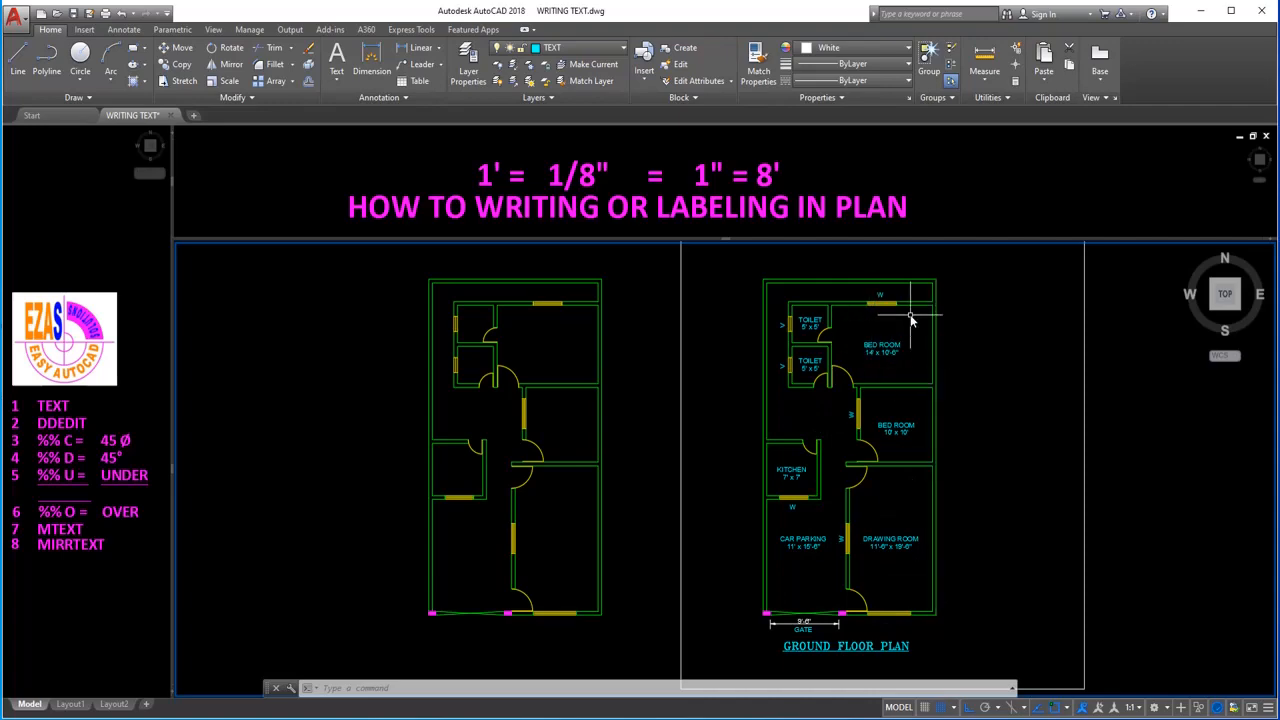
Examine the toilet and bedroom labels on the labelled ground floor plan and the matching rooms of the unlabelled plan.
{"action": "scroll", "coordinate": [910, 315], "scroll_direction": "up", "scroll_amount": 2}
{"action": "type", "text": "z"}
{"action": "key", "text": "Return"}
{"action": "left_click", "coordinate": [690, 281]}
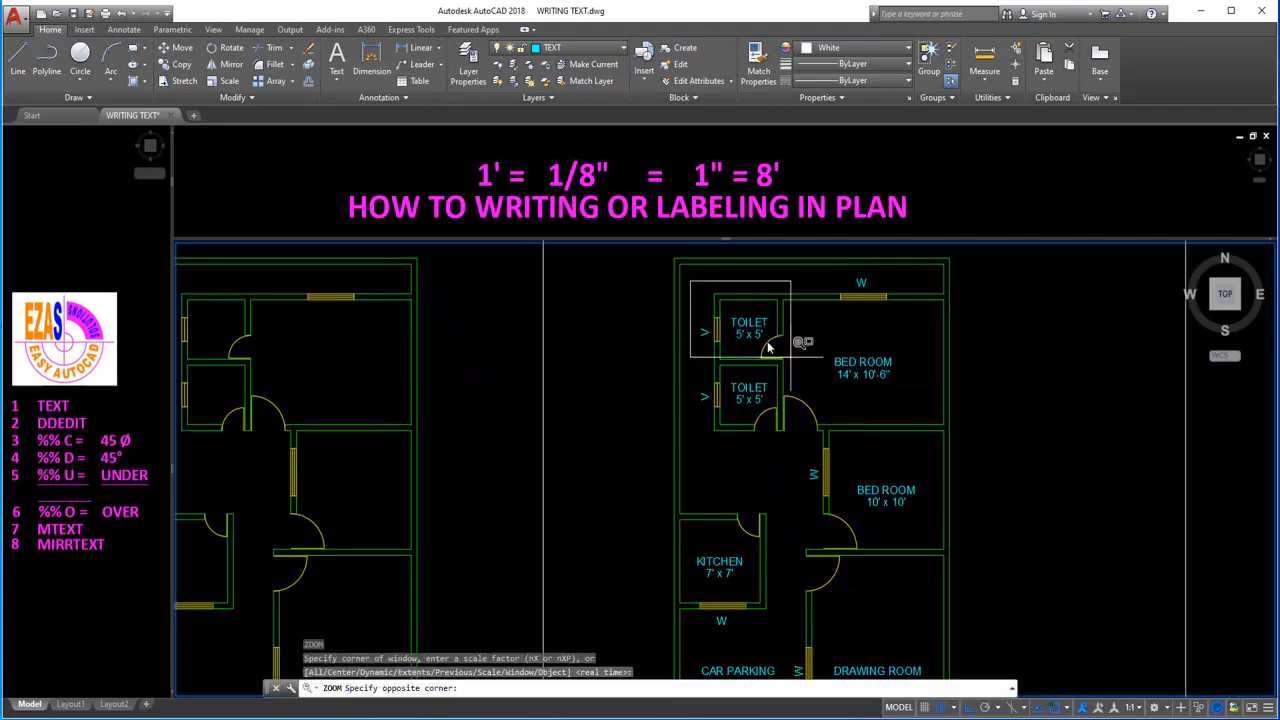
{"action": "left_click", "coordinate": [1010, 473]}
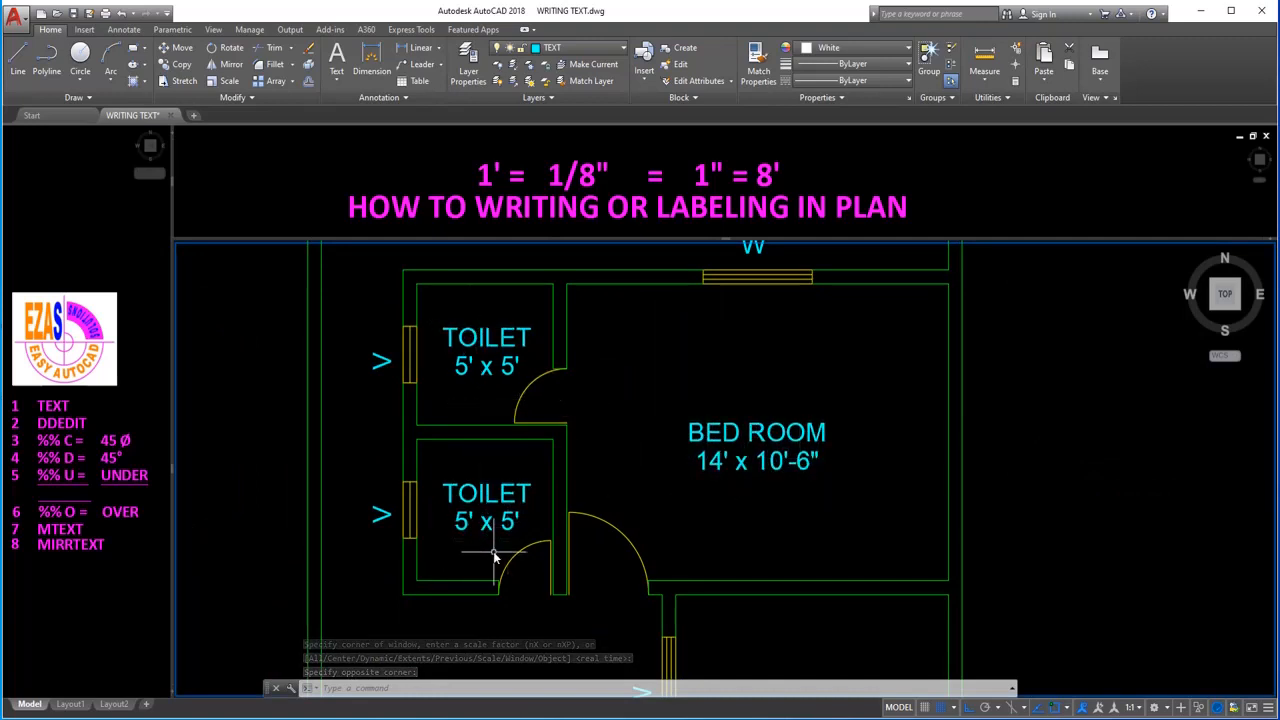
{"action": "type", "text": "z"}
{"action": "key", "text": "Return"}
{"action": "type", "text": "p"}
{"action": "key", "text": "Return"}
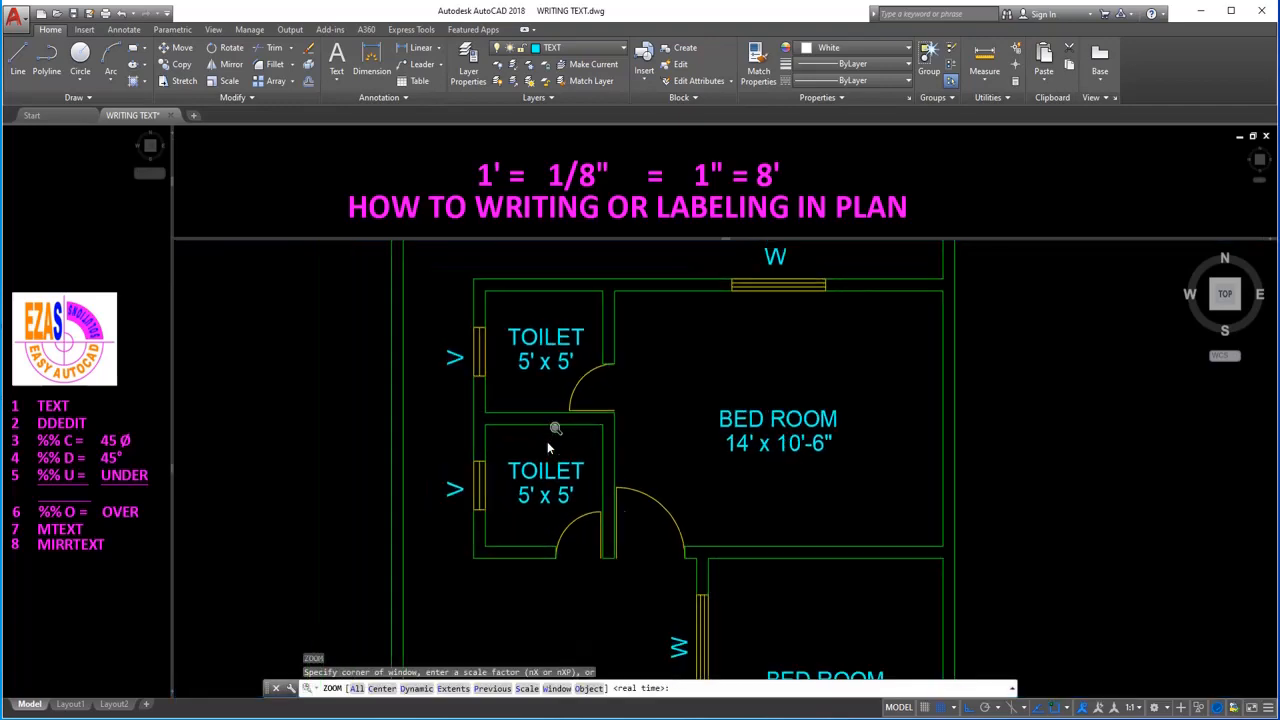
{"action": "key", "text": "Return"}
{"action": "left_click", "coordinate": [557, 375]}
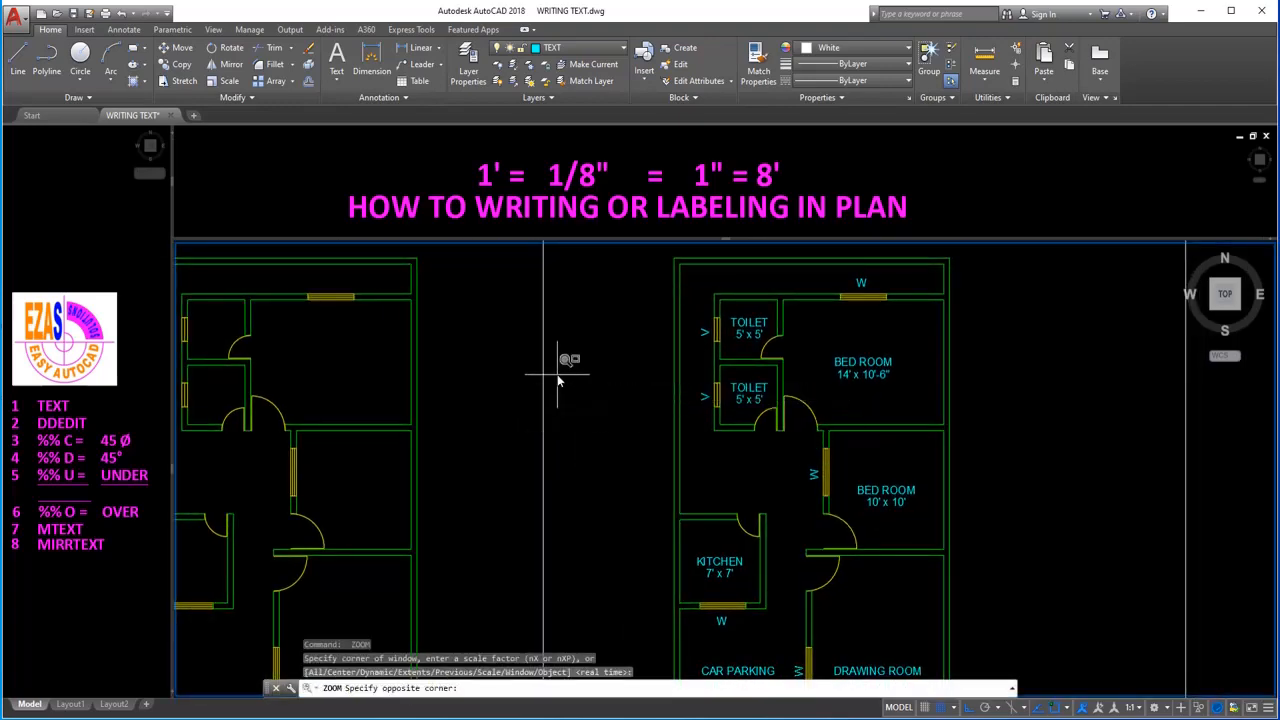
{"action": "key", "text": "Return"}
{"action": "left_click_drag", "start_coordinate": [523, 349], "coordinate": [531, 533]}
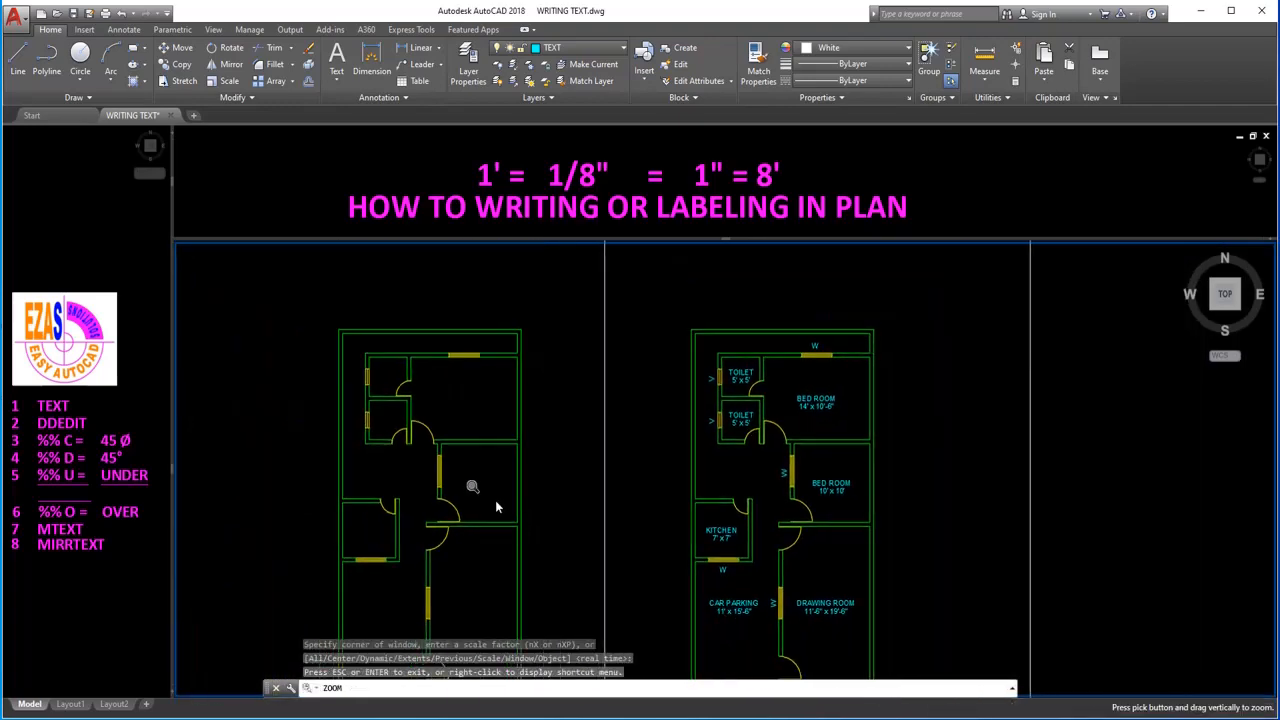
{"action": "key", "text": "Return"}
{"action": "key", "text": "Return"}
{"action": "left_click", "coordinate": [330, 320]}
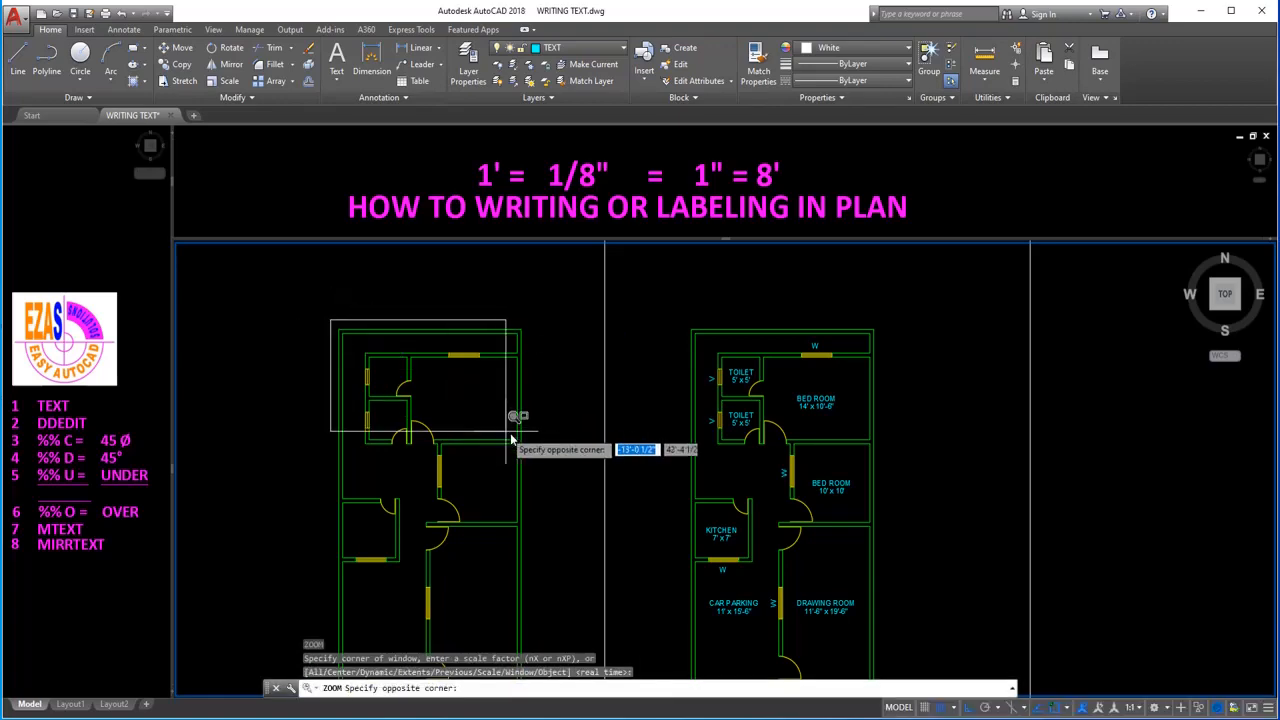
{"action": "left_click", "coordinate": [566, 466]}
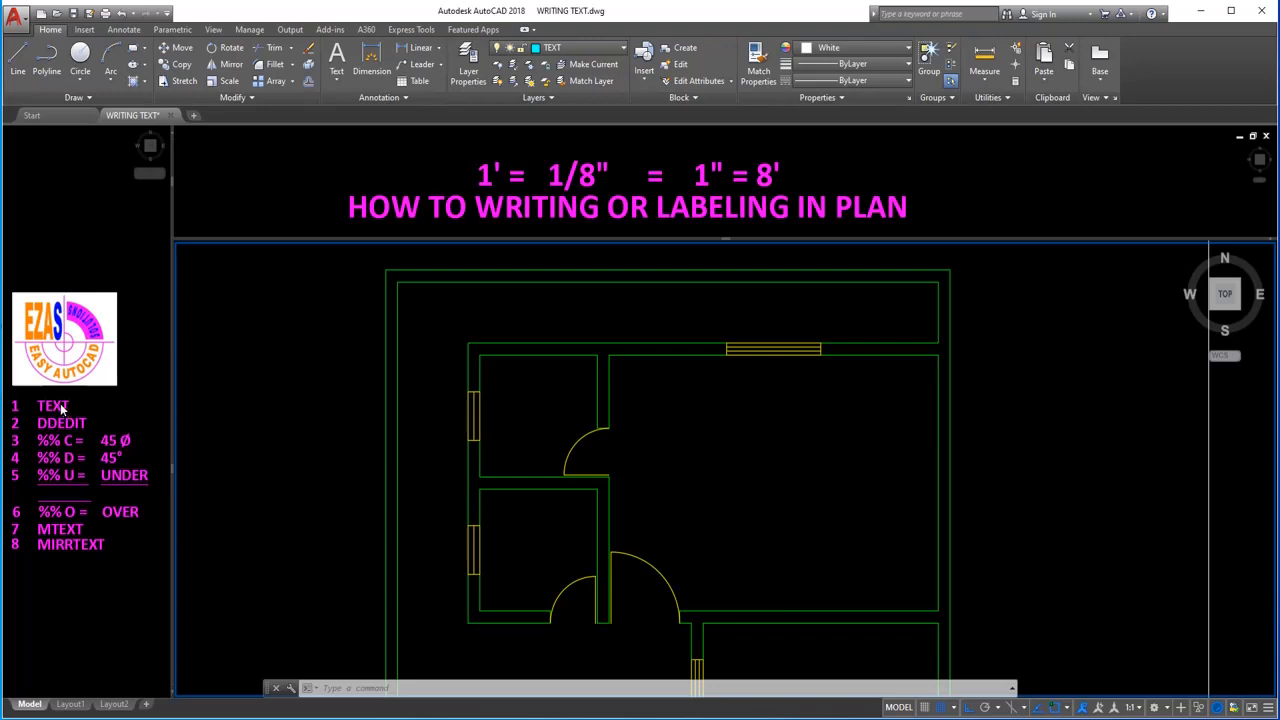
{"action": "left_click", "coordinate": [733, 405]}
{"action": "left_click", "coordinate": [698, 442]}
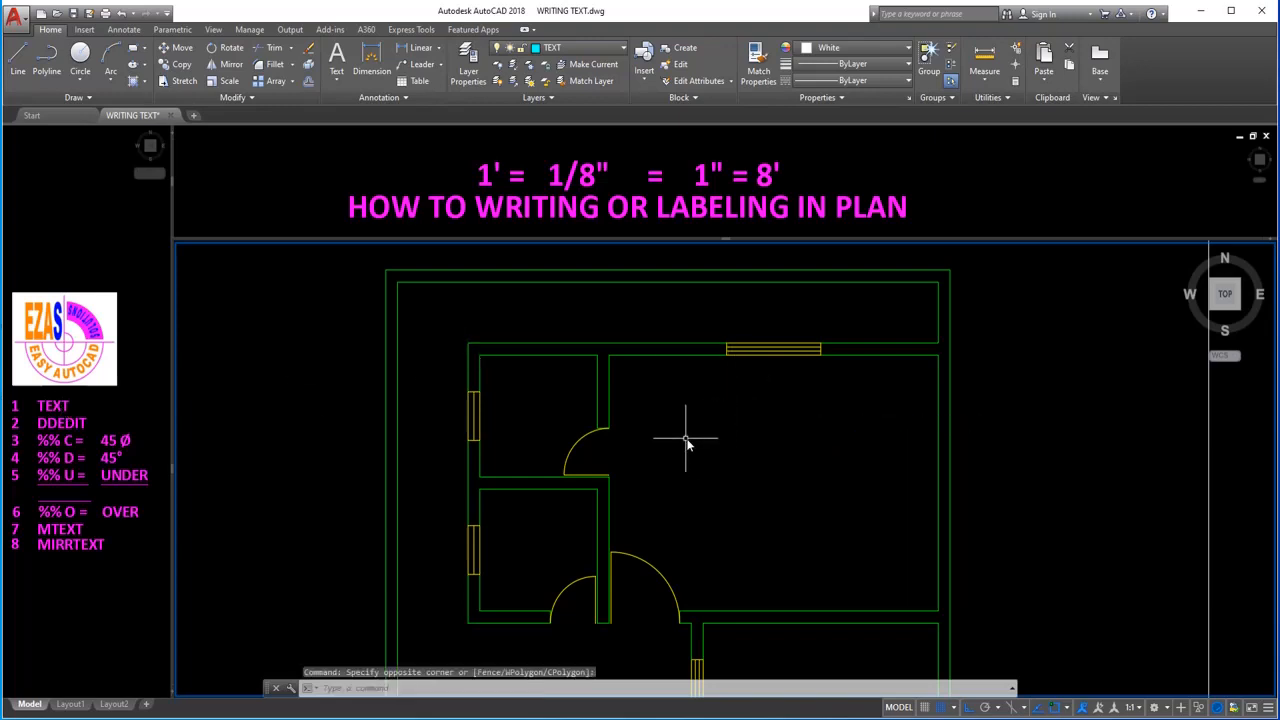
{"action": "type", "text": "TEXT"}
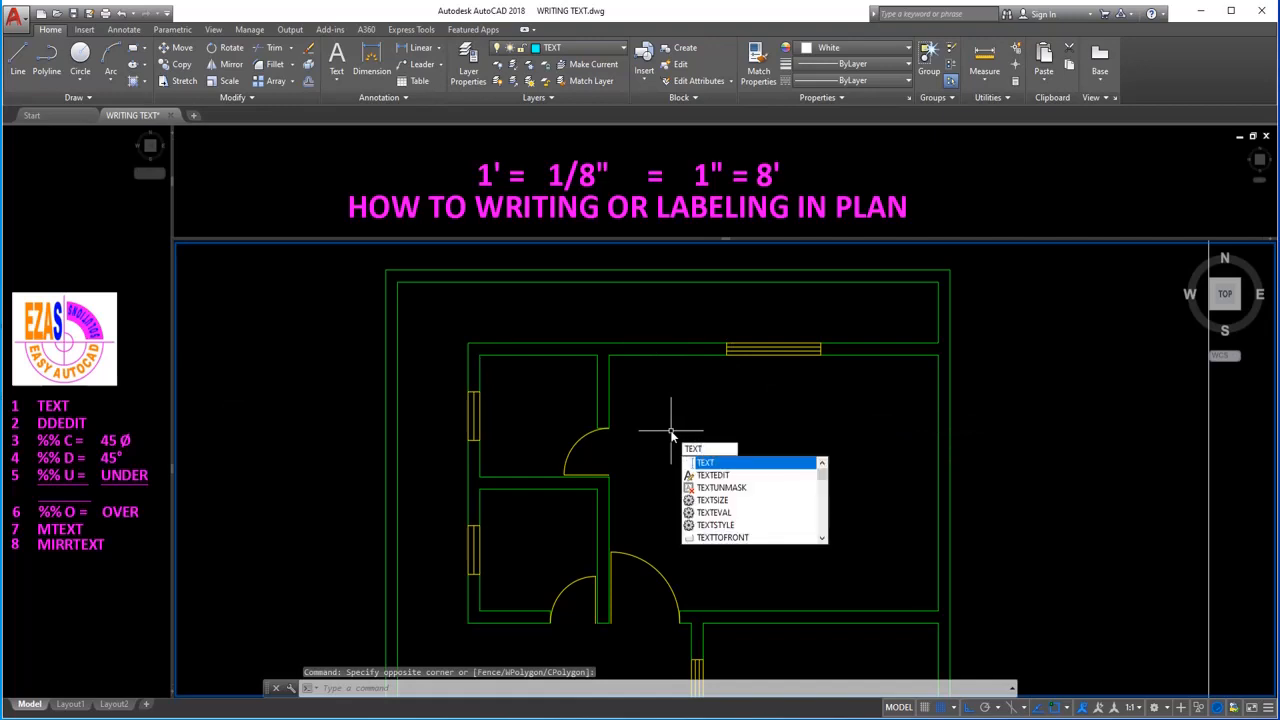
{"action": "key", "text": "Return"}
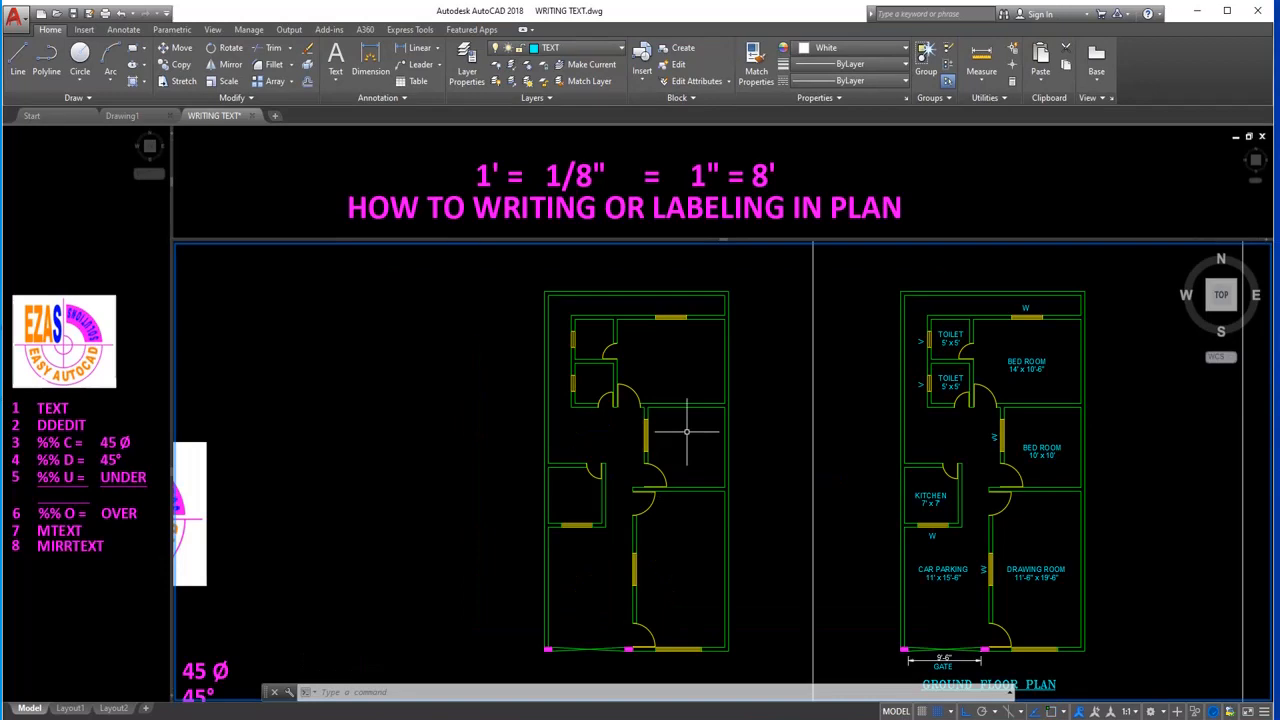
Place the text BED ROOM in the unlabelled plan's upper bedroom with the default 3/16" height and 0 rotation.
{"action": "scroll", "coordinate": [686, 358], "scroll_direction": "down", "scroll_amount": 2}
{"action": "type", "text": "z"}
{"action": "key", "text": "Return"}
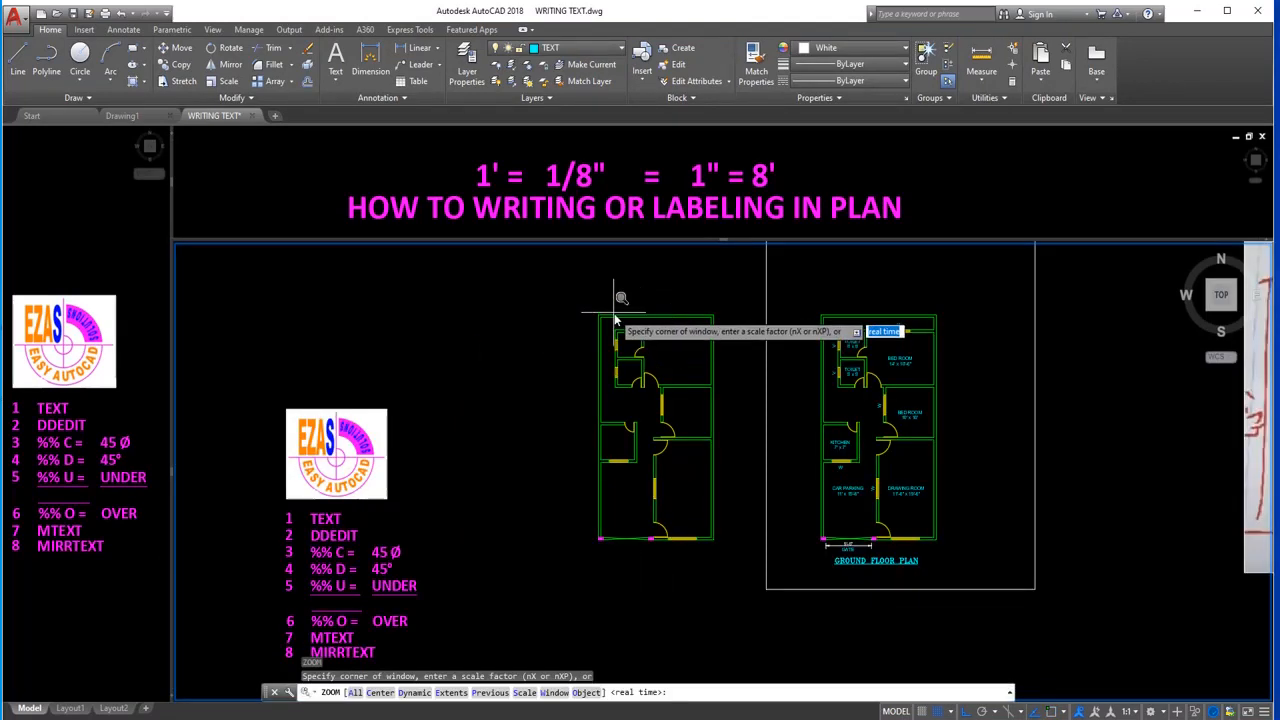
{"action": "left_click", "coordinate": [615, 320]}
{"action": "left_click", "coordinate": [756, 411]}
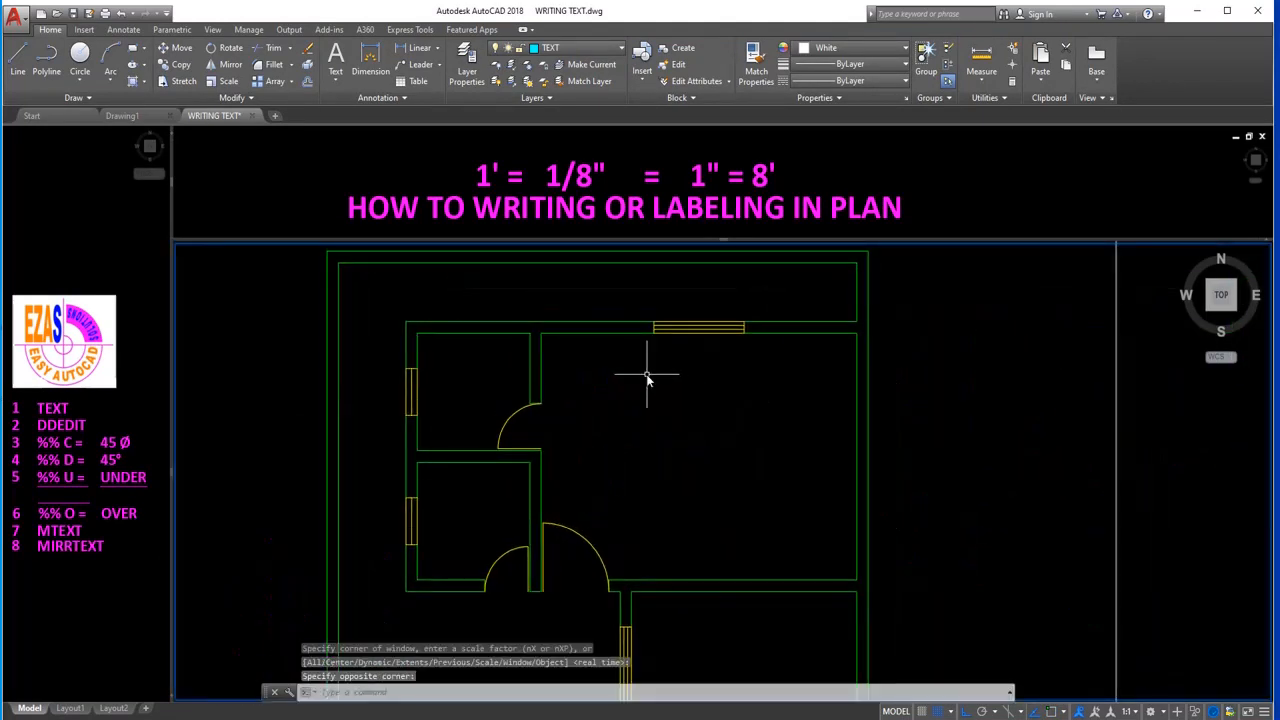
{"action": "type", "text": "TEXT"}
{"action": "key", "text": "Return"}
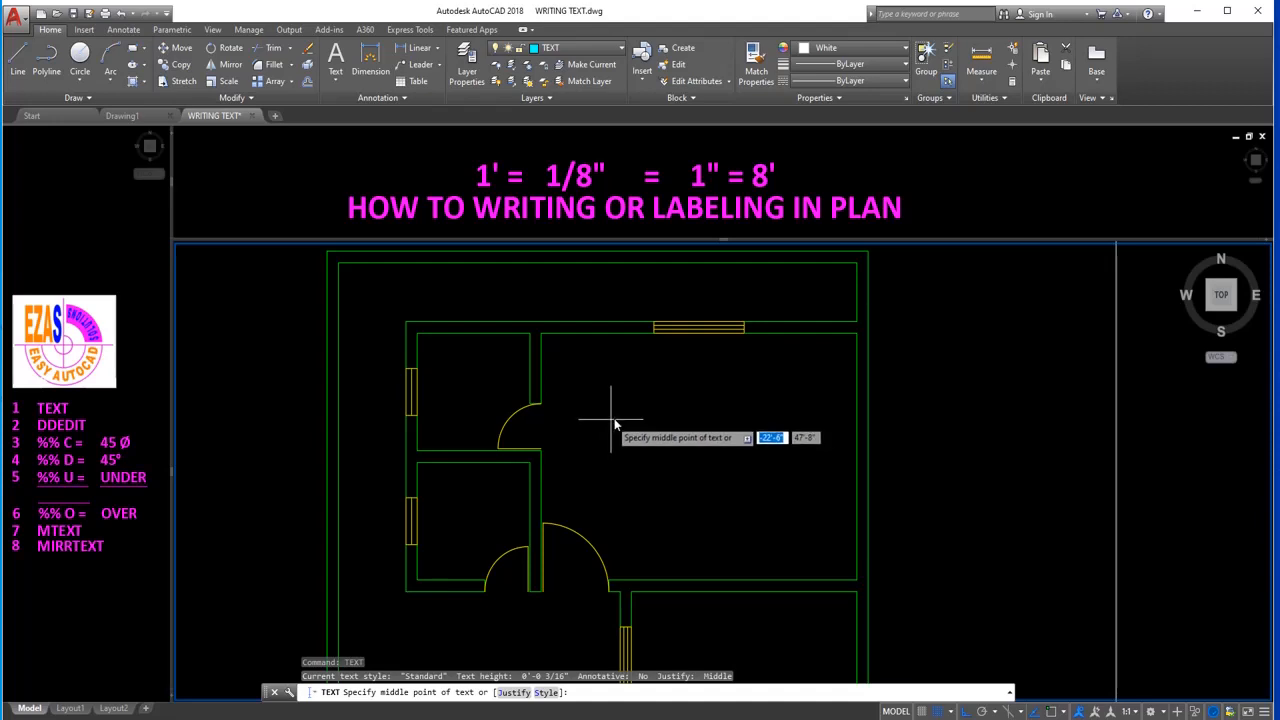
{"action": "left_click", "coordinate": [627, 432]}
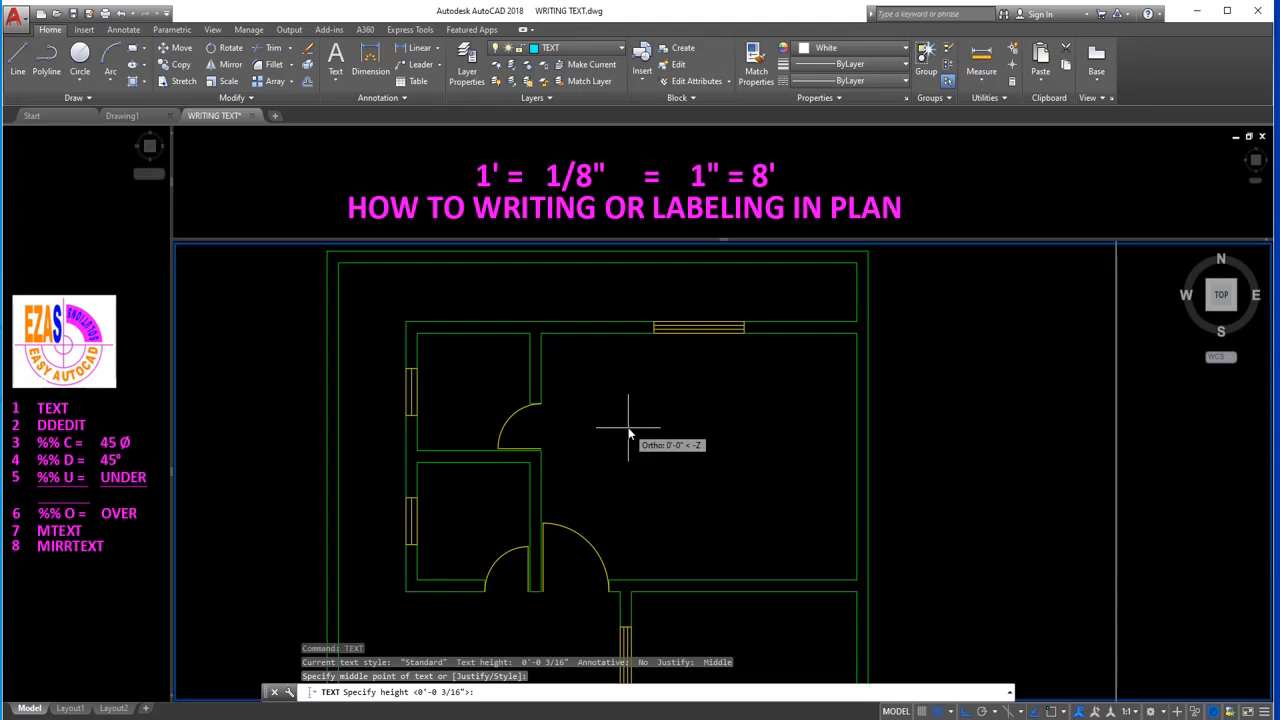
{"action": "key", "text": "Return"}
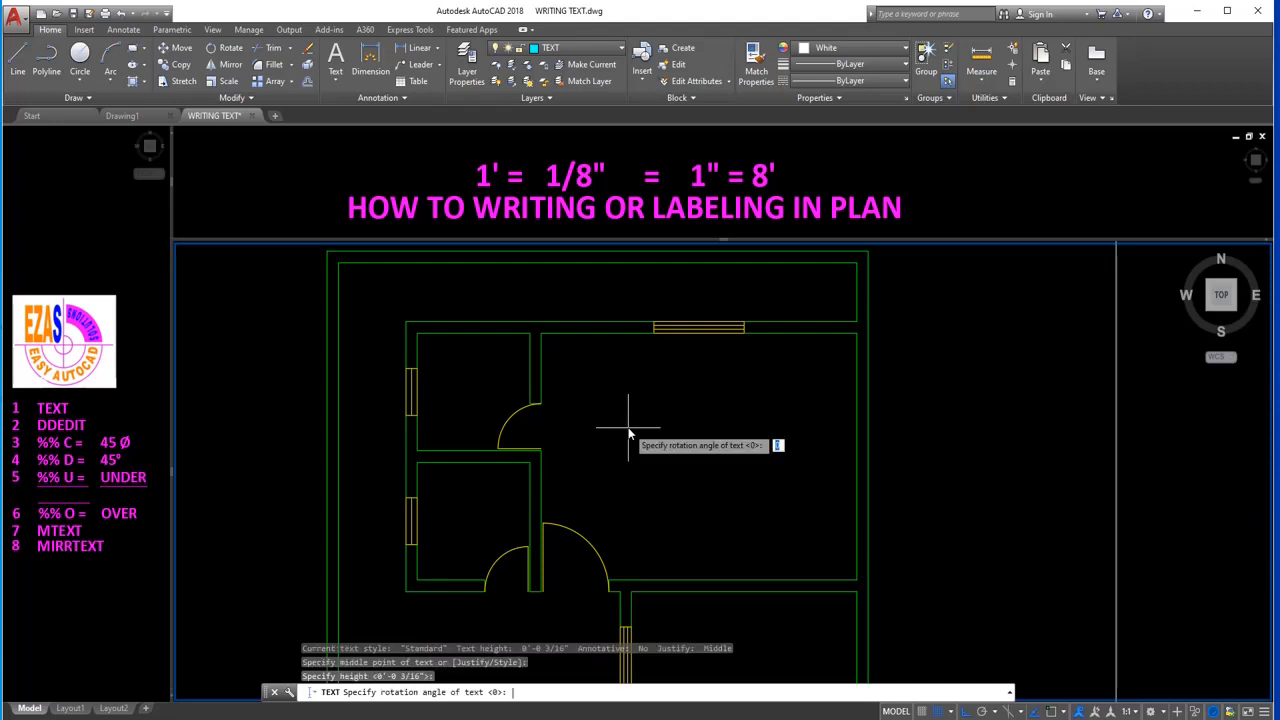
{"action": "key", "text": "Return"}
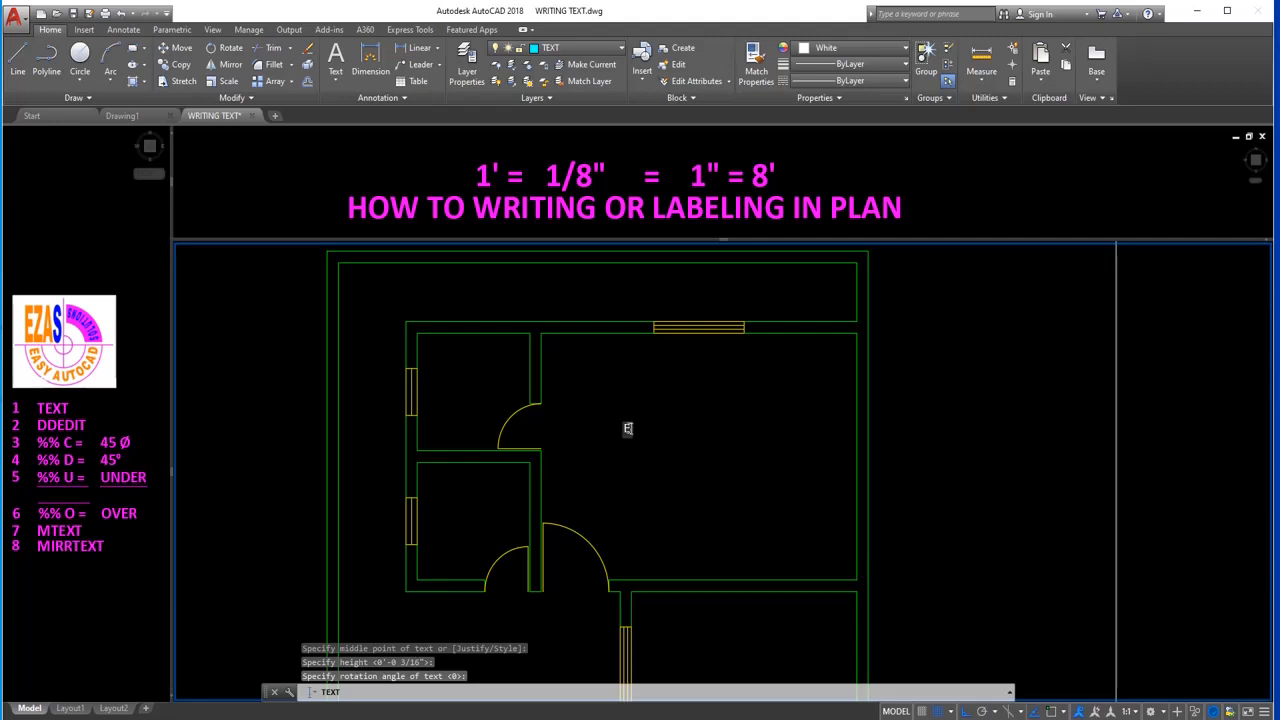
{"action": "type", "text": "BED ROOM"}
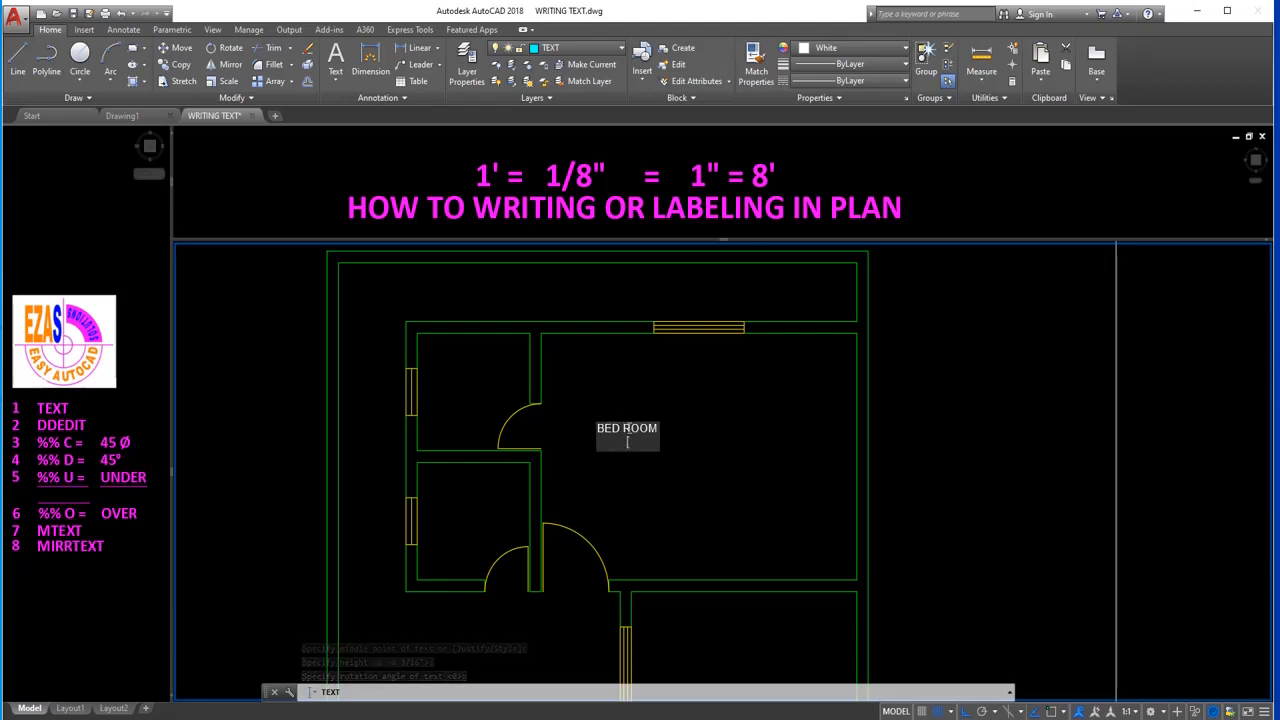
{"action": "key", "text": "Escape"}
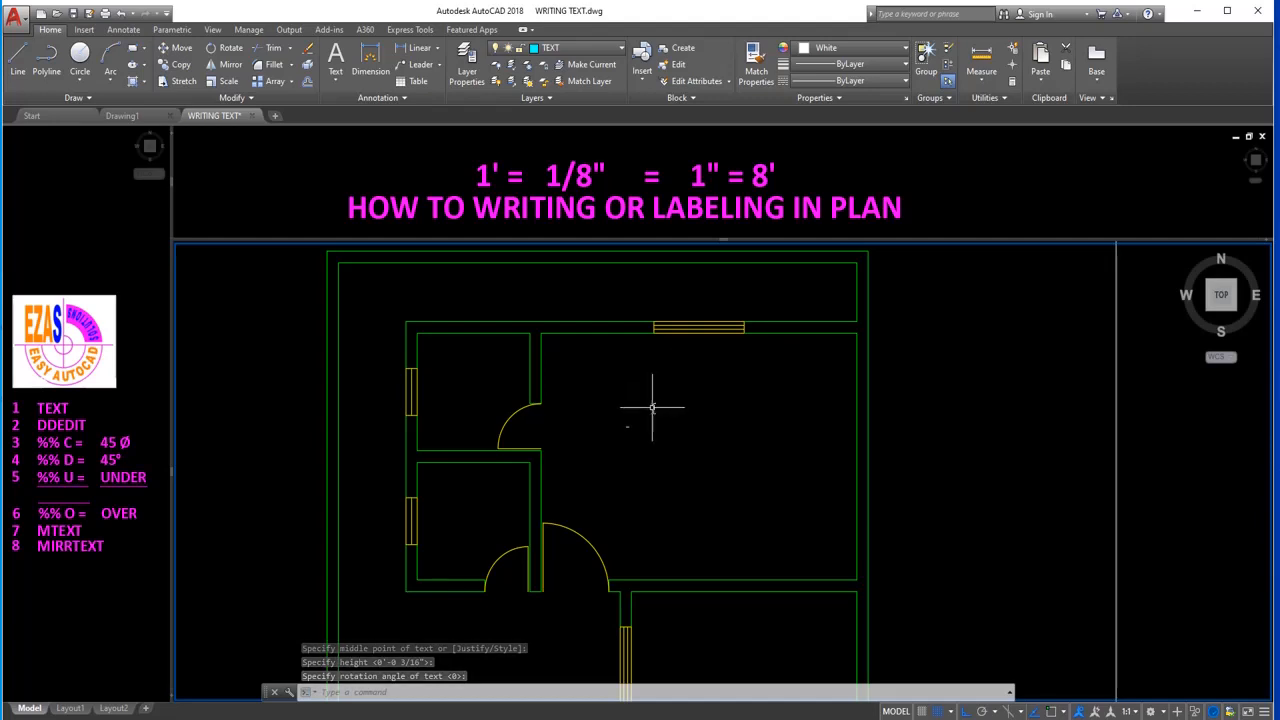
Inspect the tiny BED ROOM text up close, then return to the previous view of the room.
{"action": "type", "text": "z"}
{"action": "key", "text": "Return"}
{"action": "left_click", "coordinate": [625, 421]}
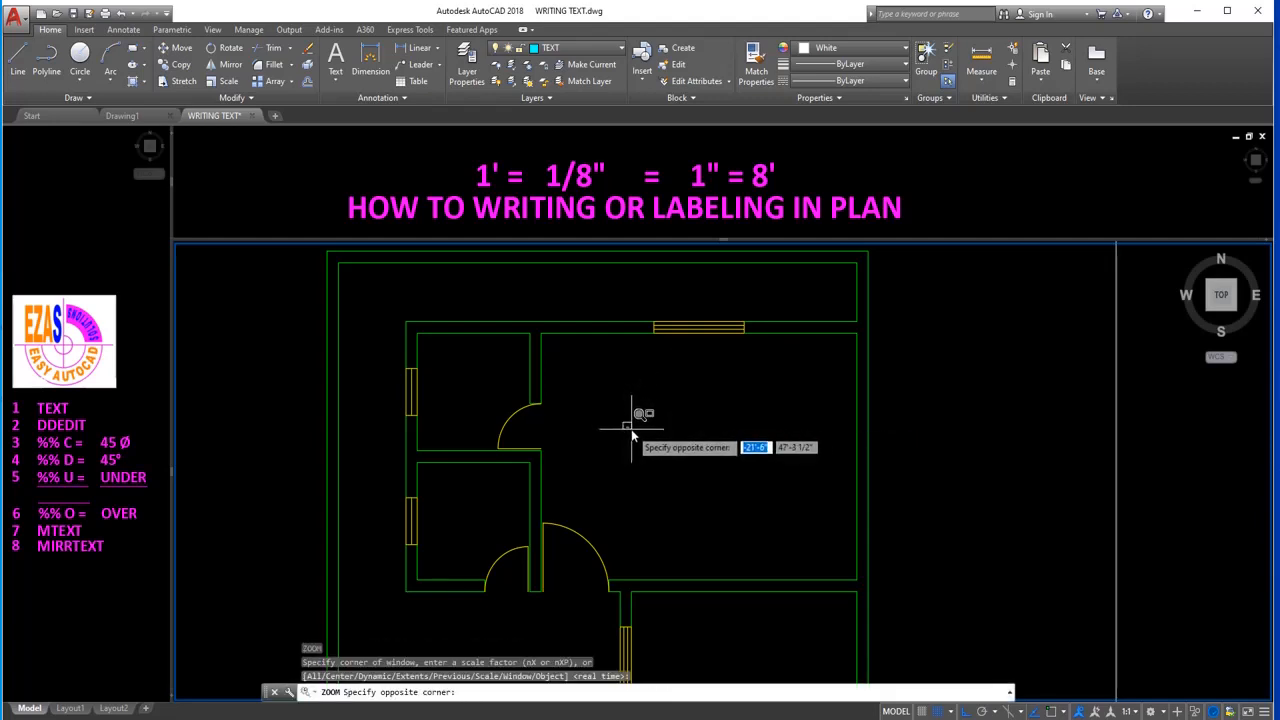
{"action": "left_click", "coordinate": [631, 429]}
{"action": "type", "text": "z"}
{"action": "key", "text": "Return"}
{"action": "type", "text": "p"}
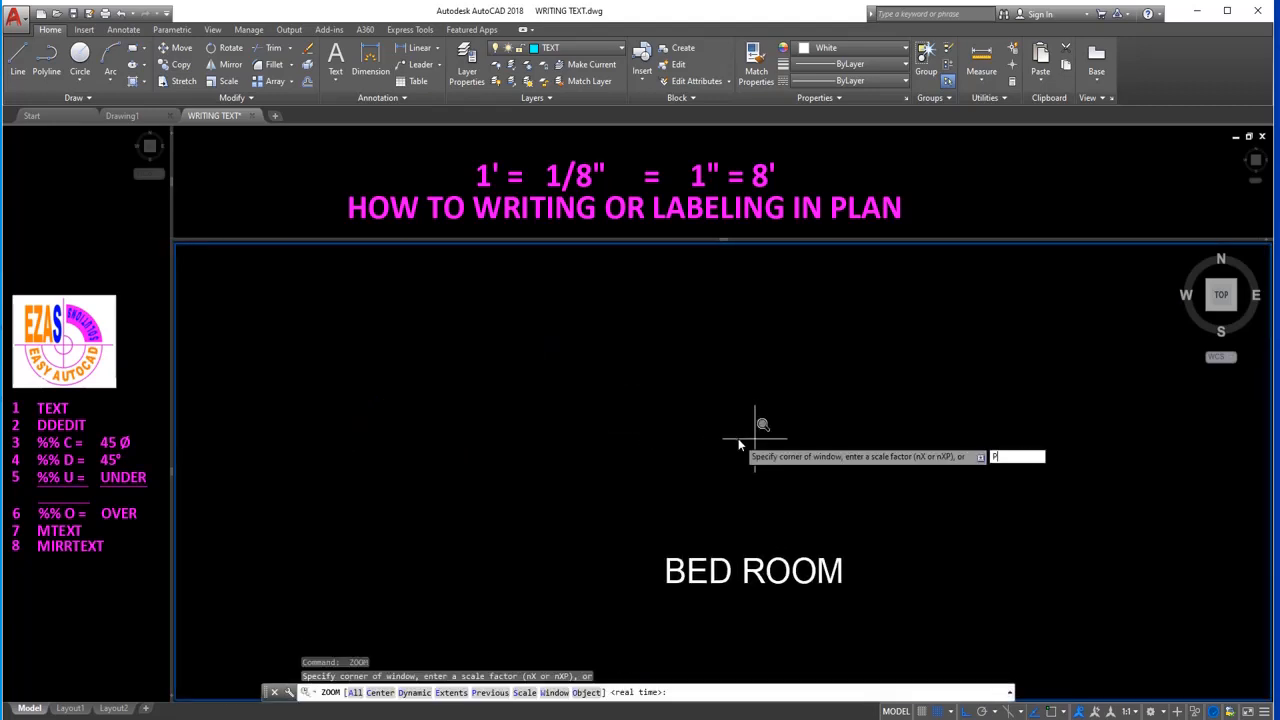
{"action": "key", "text": "Return"}
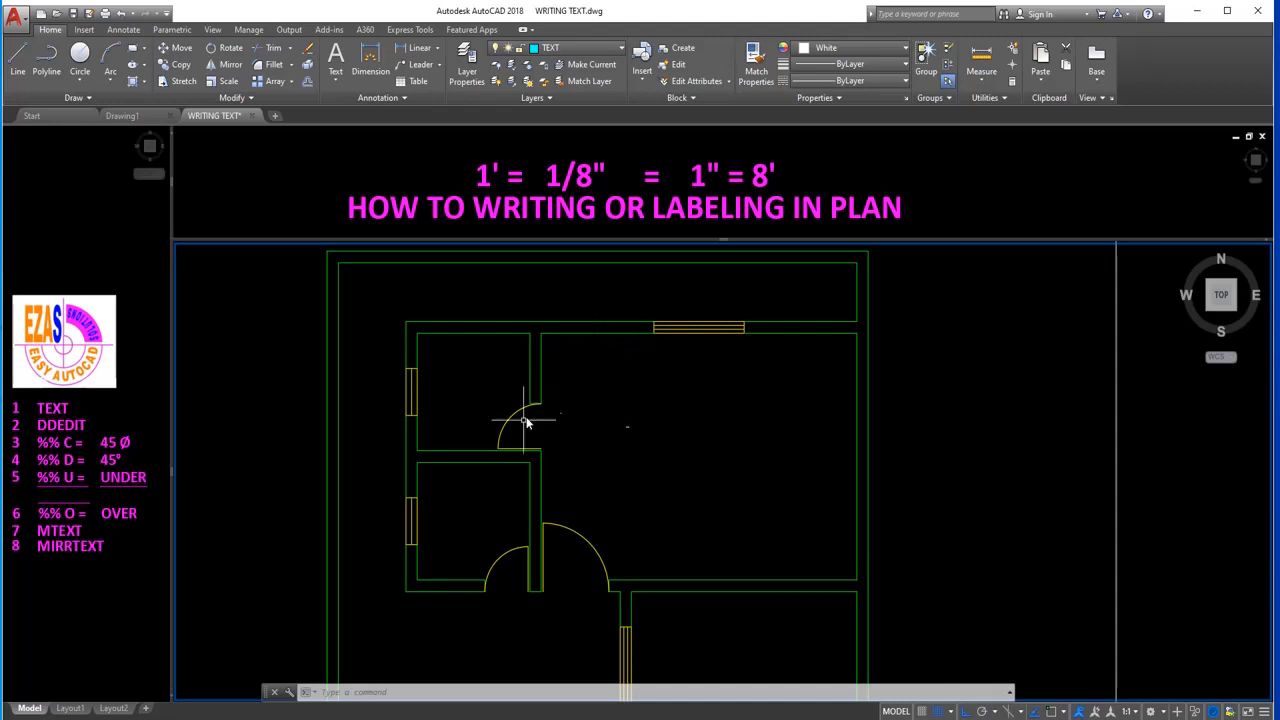
Erase the tiny BED ROOM text from the upper bedroom.
{"action": "type", "text": "e"}
{"action": "key", "text": "Return"}
{"action": "left_click", "coordinate": [606, 401]}
{"action": "left_click", "coordinate": [655, 448]}
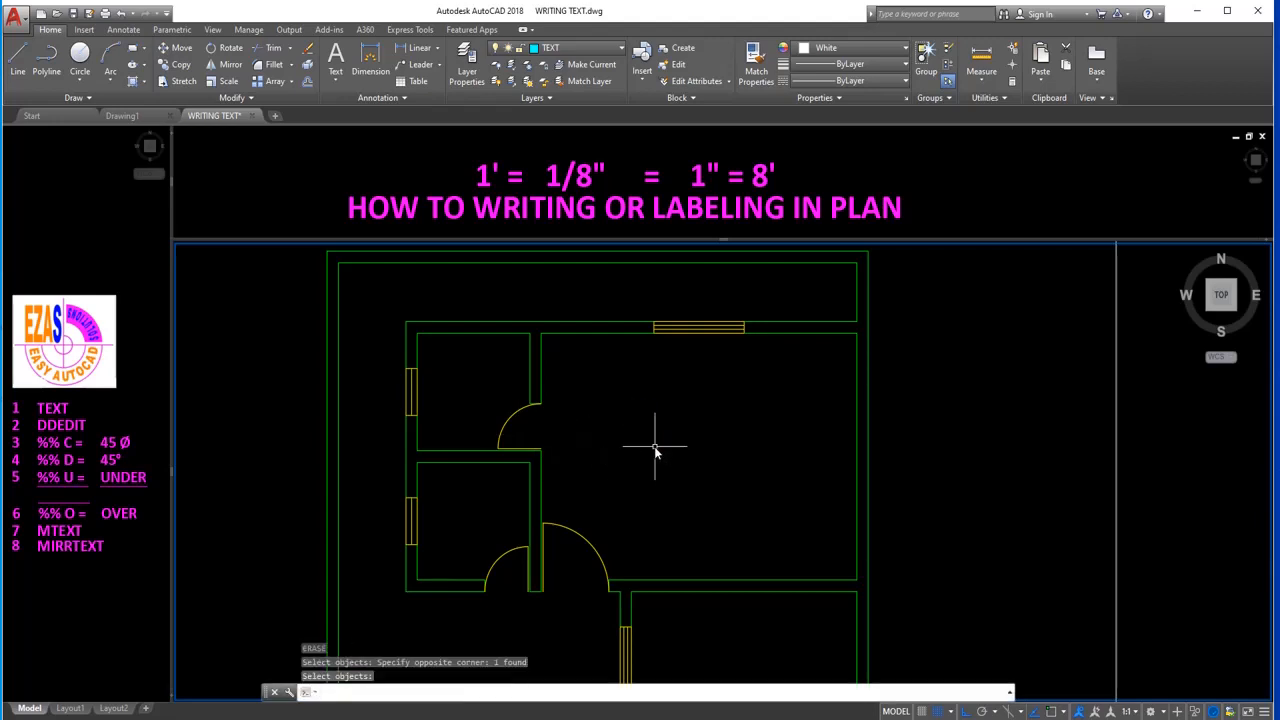
Place the text BED ROOM in the upper bedroom with a height of 8 and the default rotation.
{"action": "type", "text": "TEXT"}
{"action": "key", "text": "Return"}
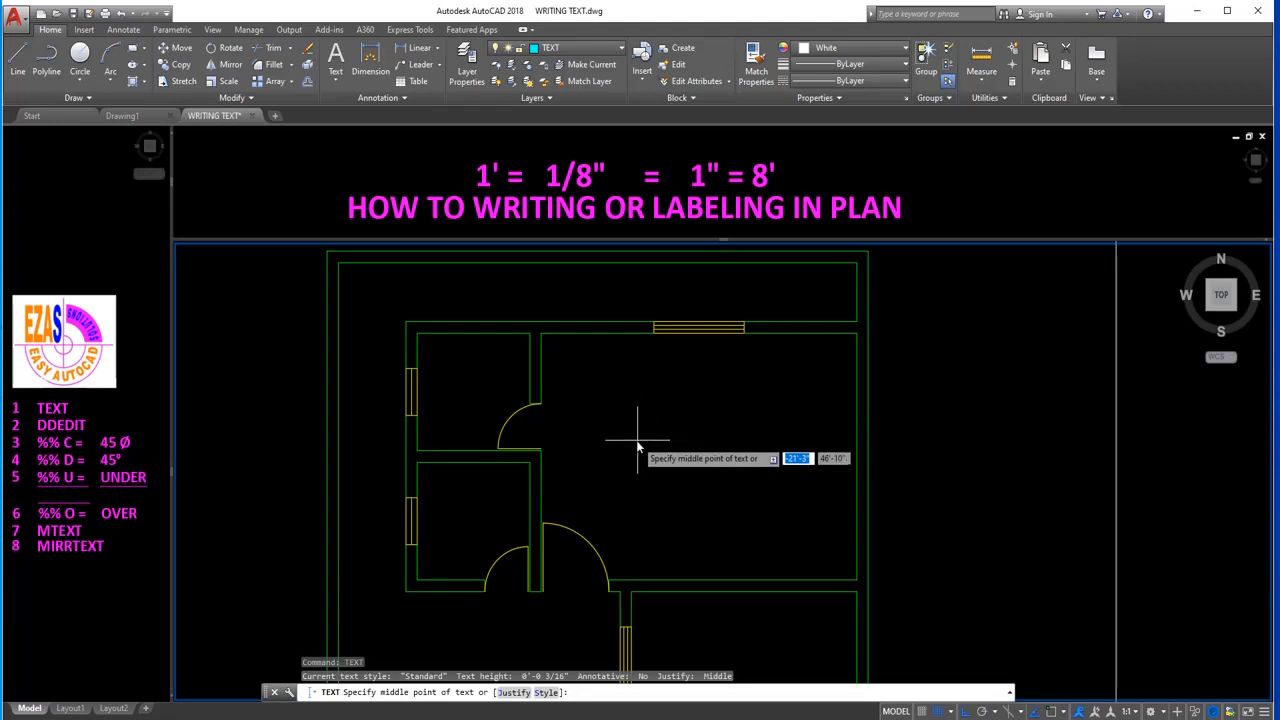
{"action": "left_click", "coordinate": [638, 439]}
{"action": "type", "text": "8"}
{"action": "key", "text": "Return"}
{"action": "key", "text": "Return"}
{"action": "type", "text": "BED ROOM"}
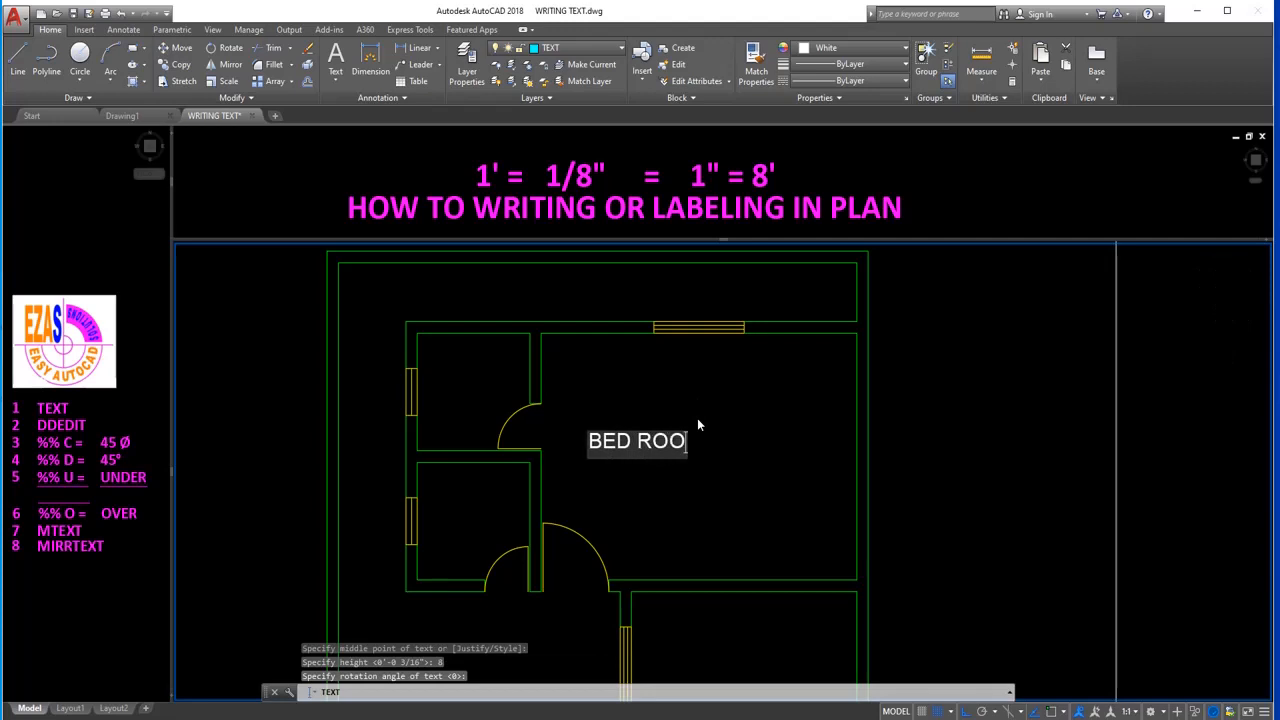
{"action": "key", "text": "Return"}
{"action": "key", "text": "Return"}
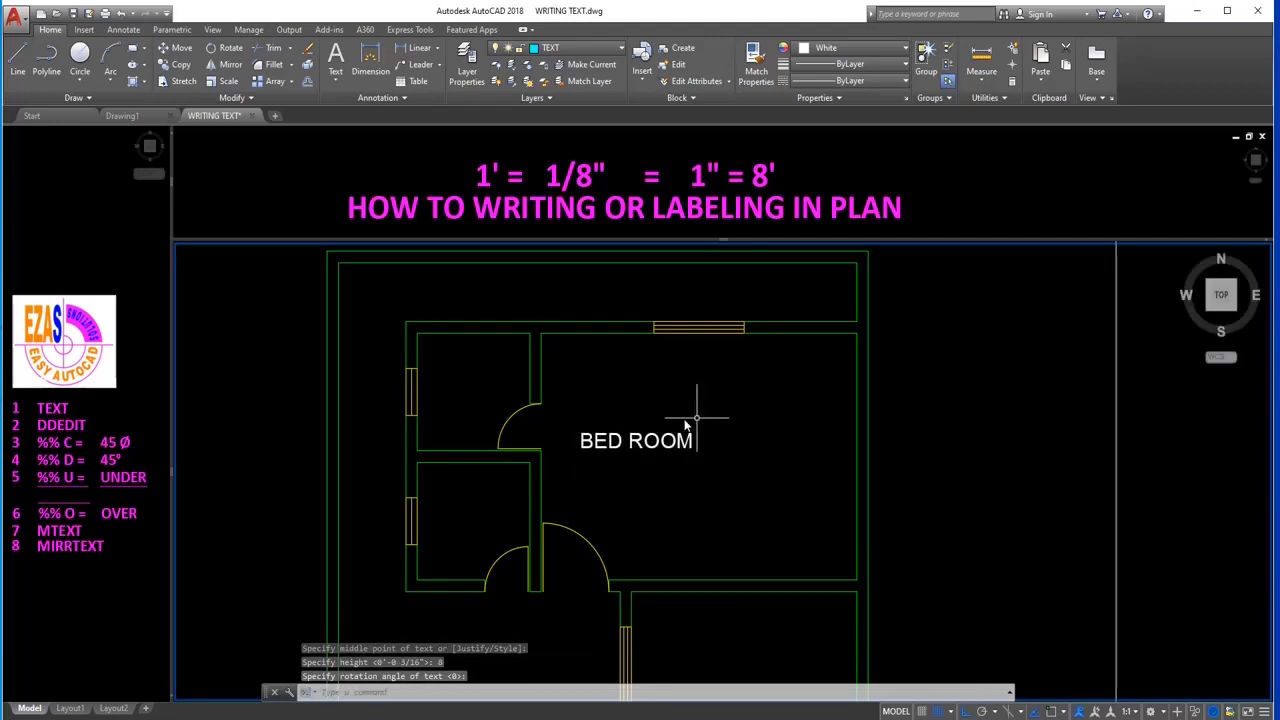
Examine the size and position of the BED ROOM text relative to the upper bedroom's walls.
{"action": "scroll", "coordinate": [566, 366], "scroll_direction": "up", "scroll_amount": 5}
{"action": "scroll", "coordinate": [543, 366], "scroll_direction": "up", "scroll_amount": 1}
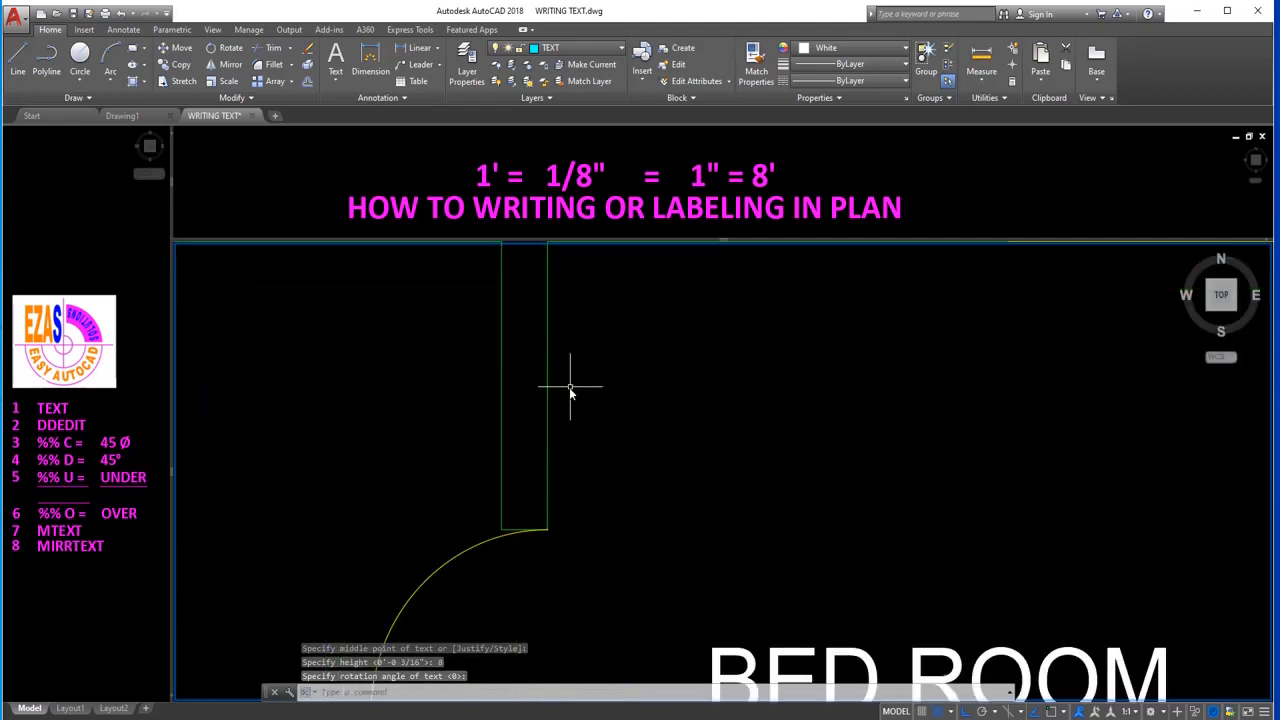
{"action": "type", "text": "Z"}
{"action": "key", "text": "Return"}
{"action": "key", "text": "Return"}
{"action": "left_click_drag", "start_coordinate": [541, 343], "coordinate": [834, 581]}
{"action": "key", "text": "Escape"}
{"action": "type", "text": "Z"}
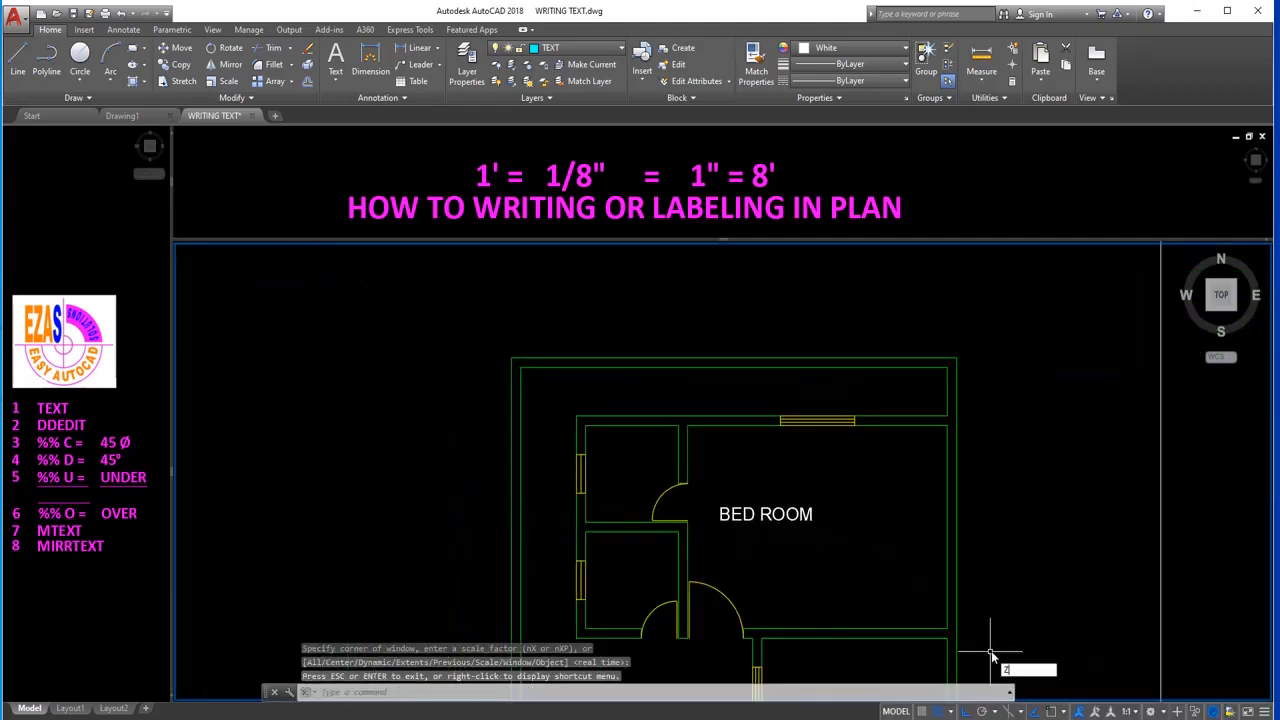
{"action": "key", "text": "Return"}
{"action": "left_click", "coordinate": [990, 655]}
{"action": "left_click", "coordinate": [528, 403]}
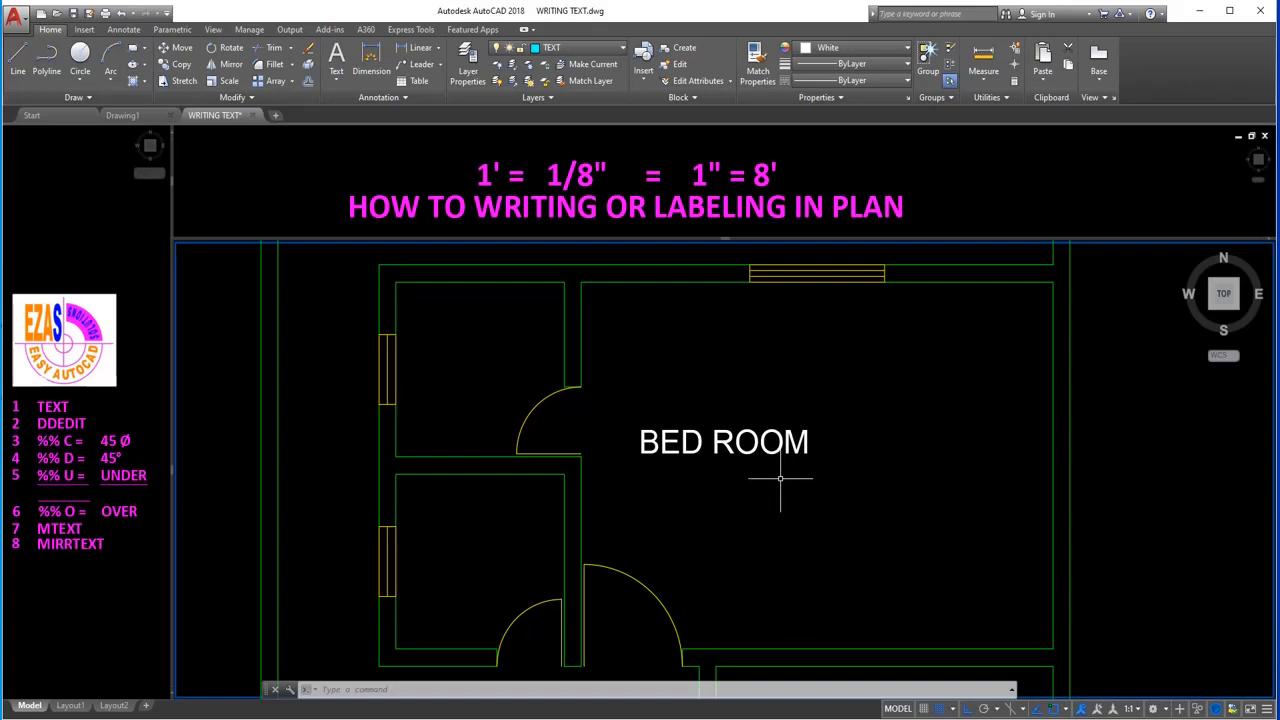
Erase the larger BED ROOM text from the upper bedroom.
{"action": "type", "text": "e"}
{"action": "key", "text": "Return"}
{"action": "left_click", "coordinate": [693, 437]}
{"action": "key", "text": "Return"}
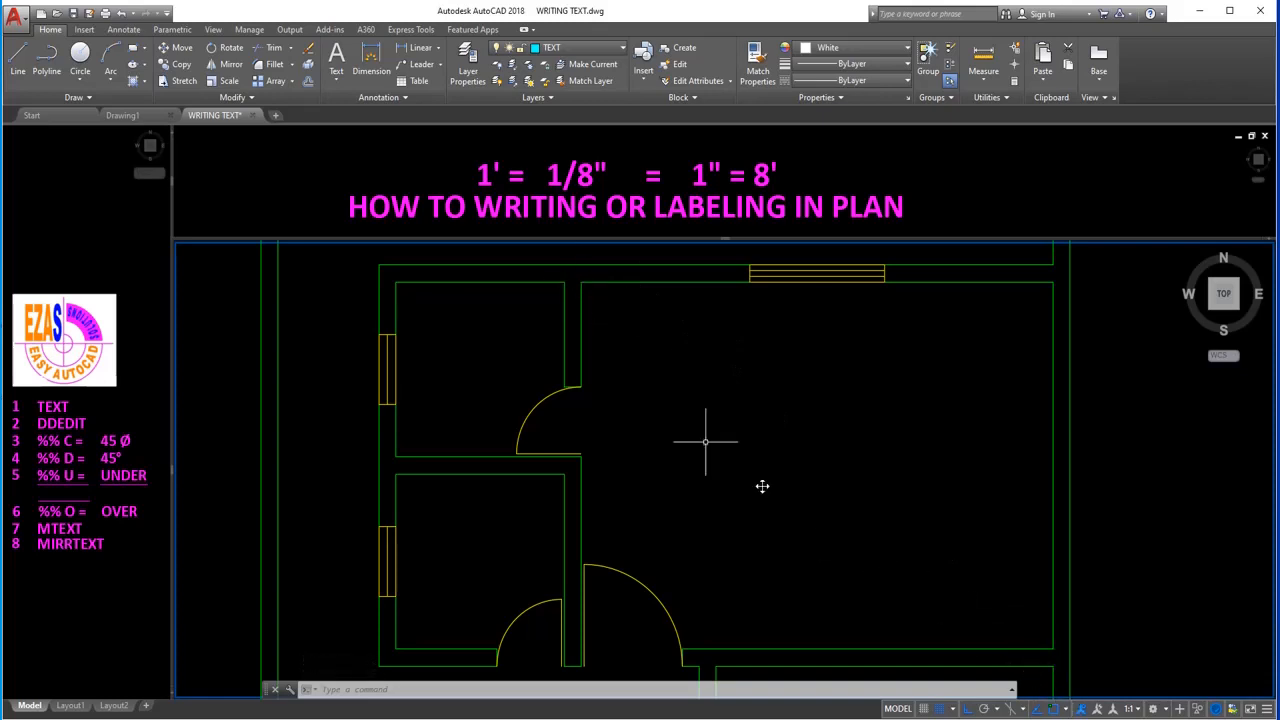
Draw a diagonal line across the upper bedroom from its upper-left to its lower-right inner corner.
{"action": "type", "text": "l"}
{"action": "key", "text": "Return"}
{"action": "left_click", "coordinate": [589, 287]}
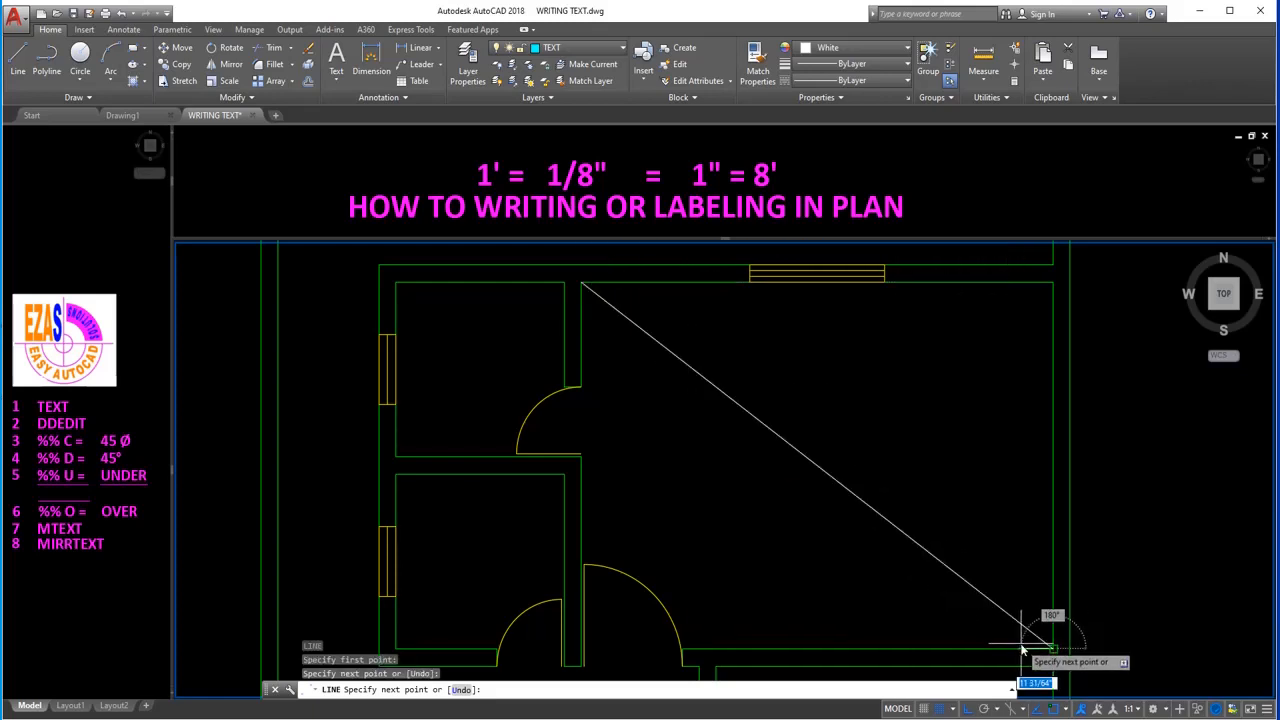
{"action": "left_click", "coordinate": [1050, 648]}
{"action": "key", "text": "Return"}
Measure the distance between the upper bedroom's opposite inner corners along the diagonal to get the room's dimensions.
{"action": "type", "text": "di"}
{"action": "key", "text": "Return"}
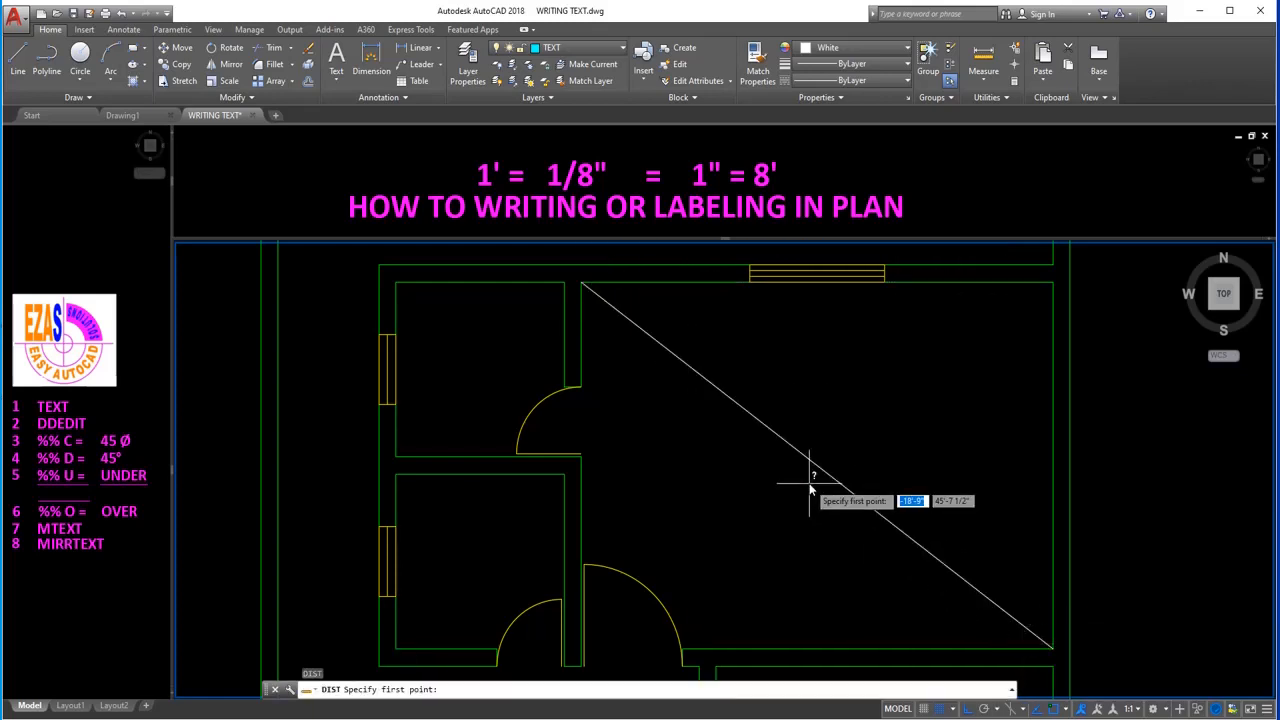
{"action": "left_click", "coordinate": [583, 285]}
{"action": "left_click", "coordinate": [1051, 647]}
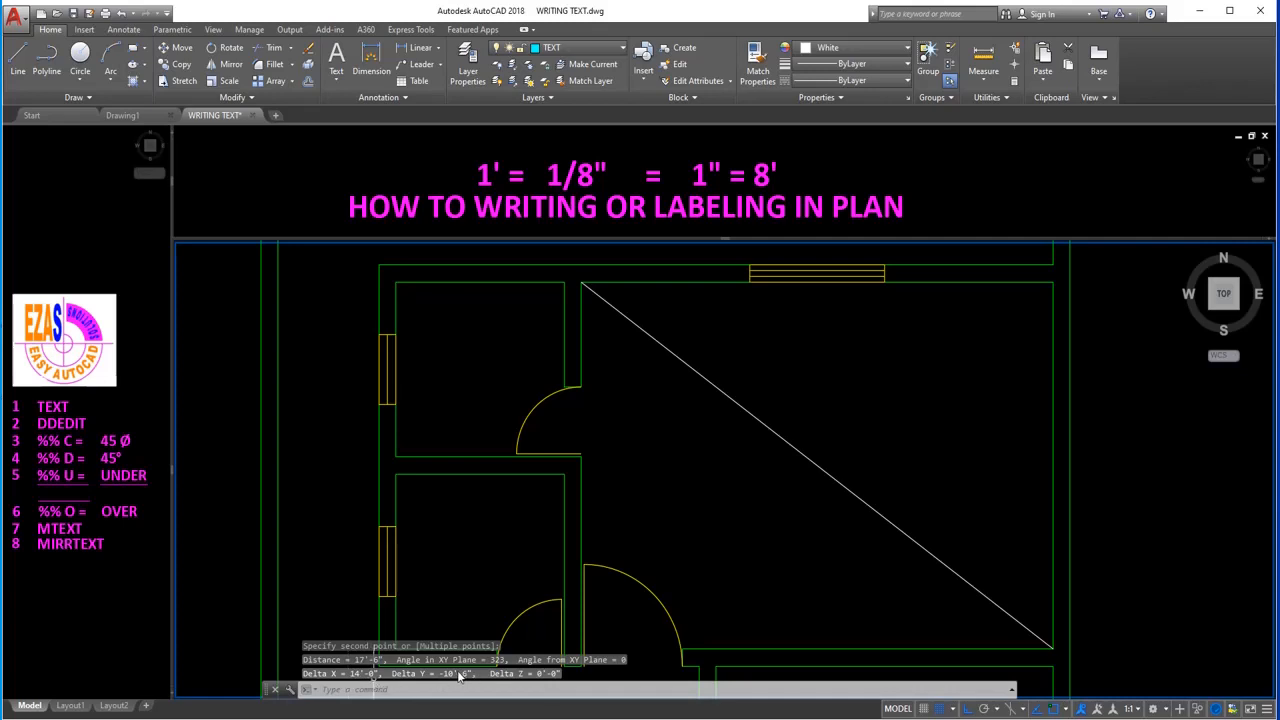
Add middle-justified text BED ROOM at the midpoint of the upper bedroom's diagonal, with 8" height and 0 rotation.
{"action": "type", "text": "TEXT"}
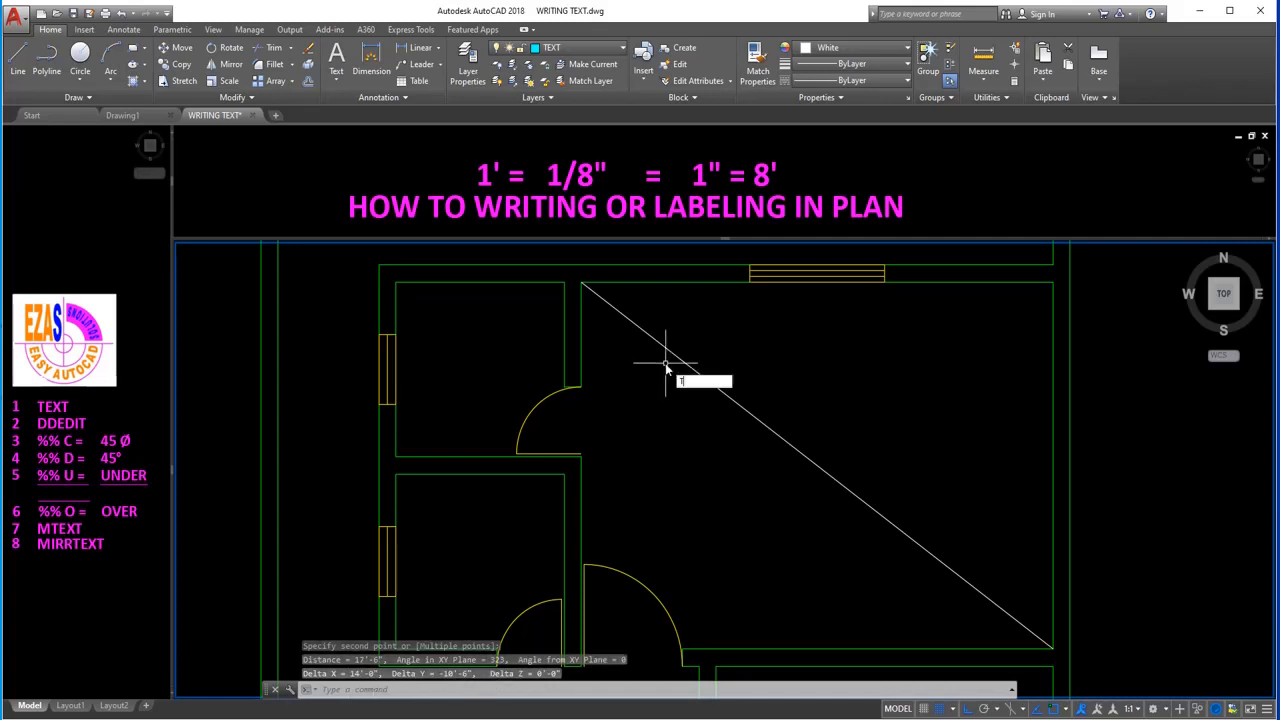
{"action": "key", "text": "Return"}
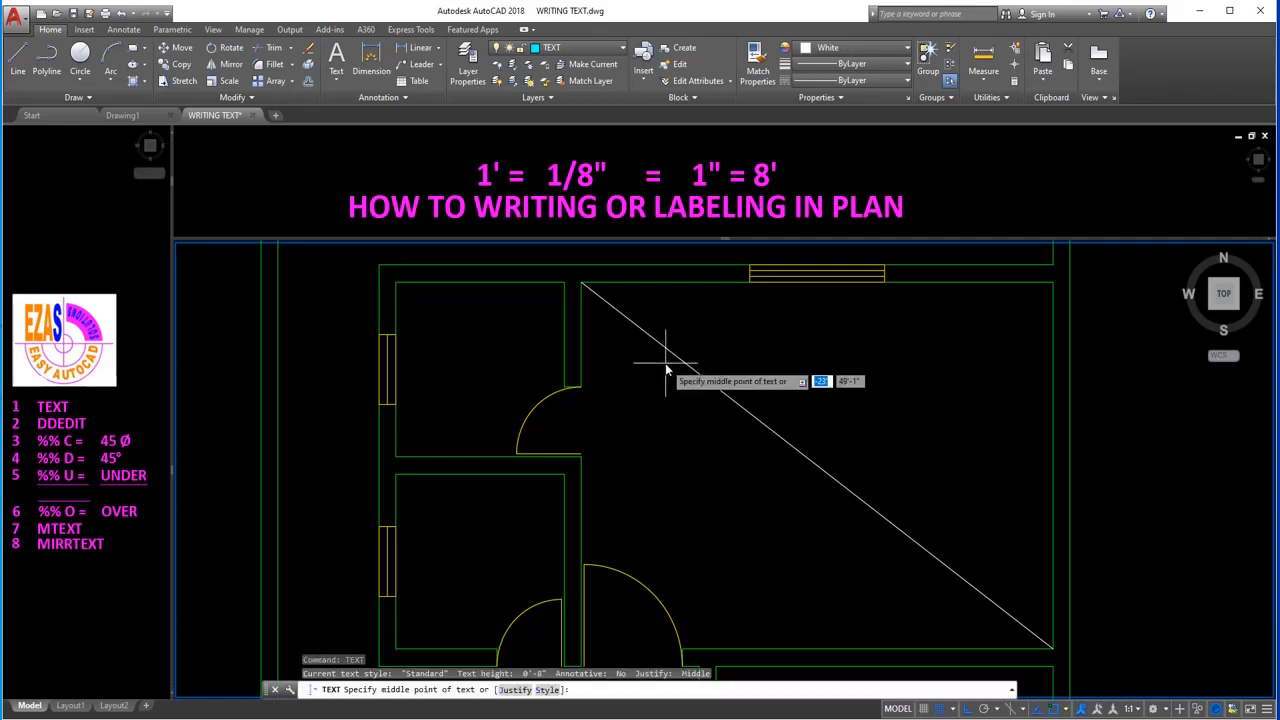
{"action": "left_click", "coordinate": [522, 690]}
{"action": "right_click", "coordinate": [522, 690]}
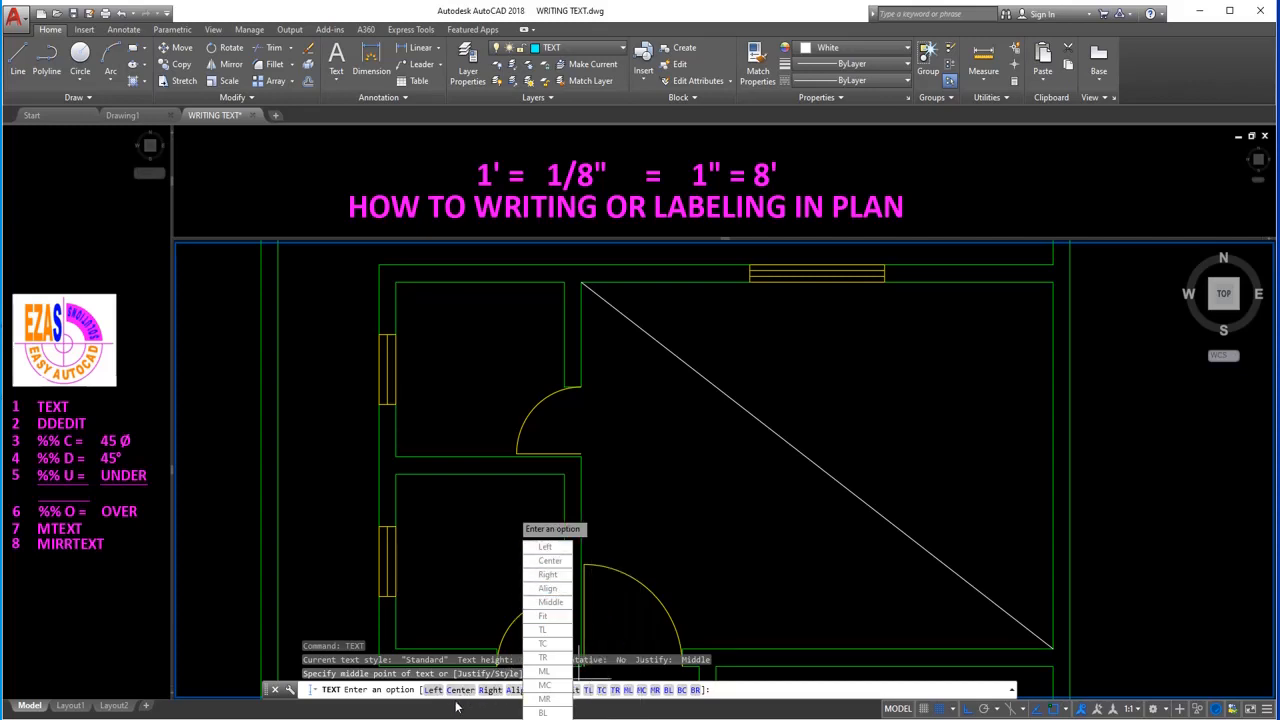
{"action": "left_click", "coordinate": [563, 606]}
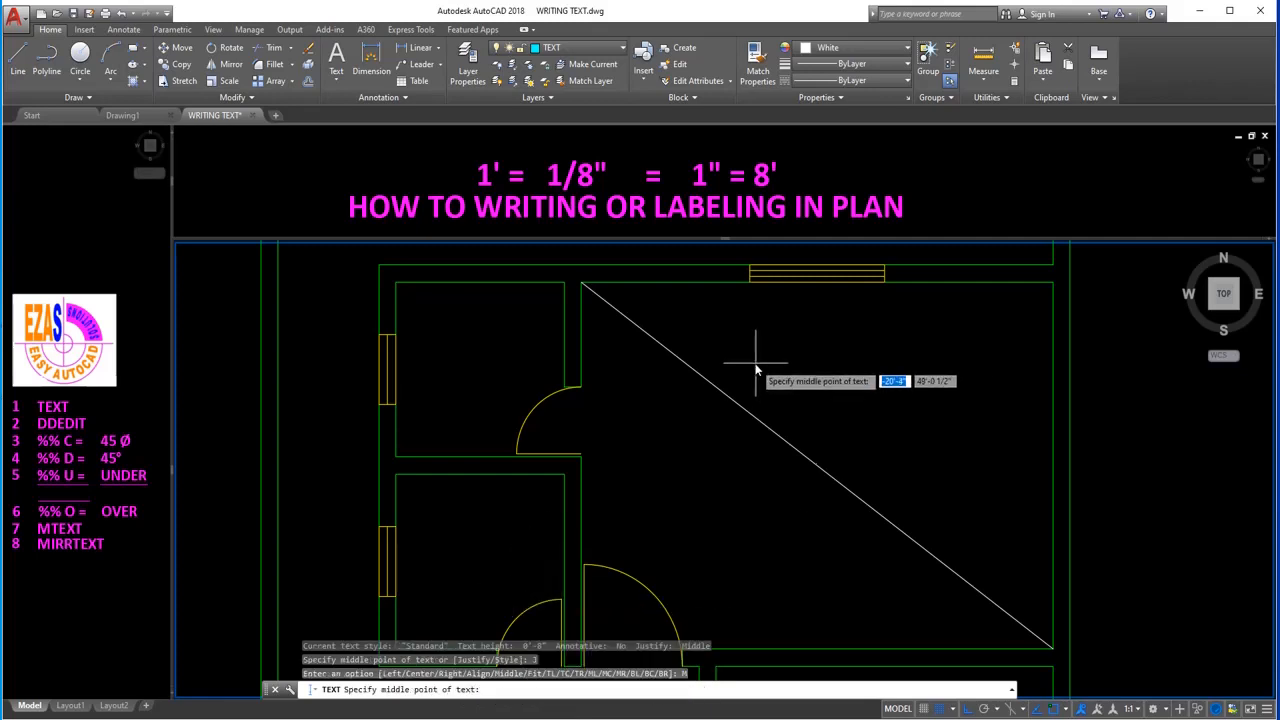
{"action": "type", "text": "MID"}
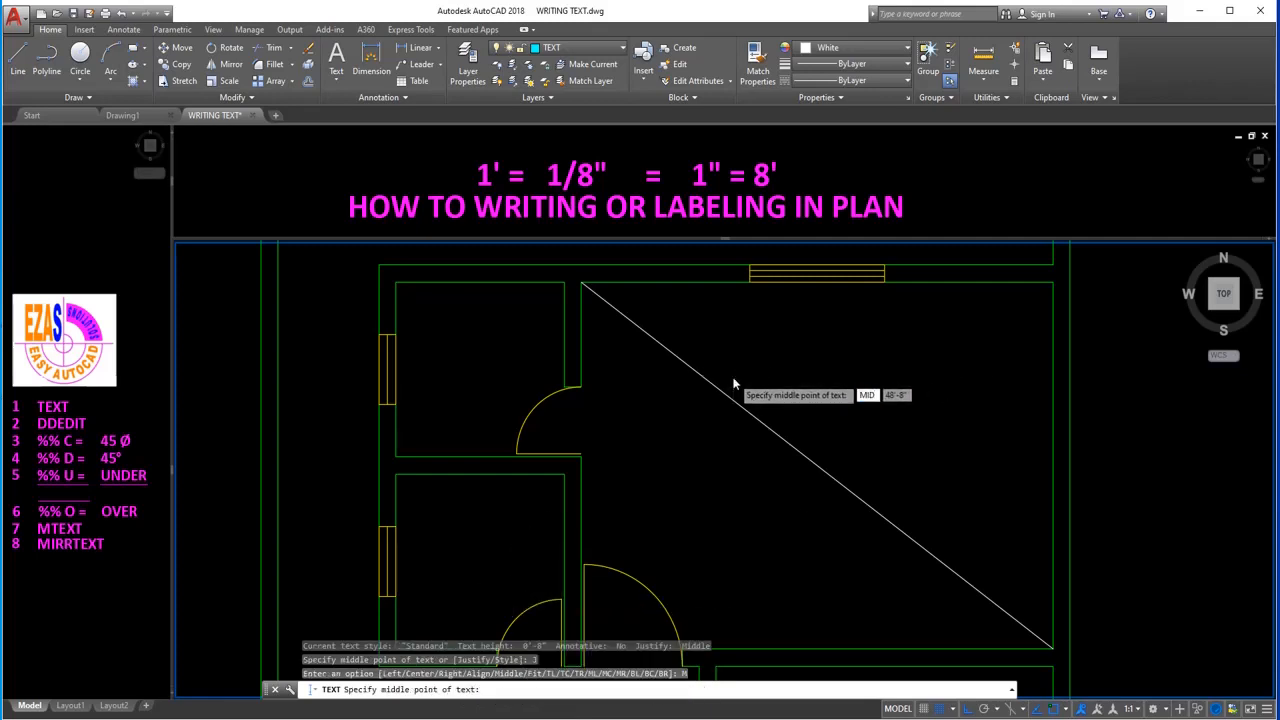
{"action": "key", "text": "Return"}
{"action": "left_click", "coordinate": [736, 409]}
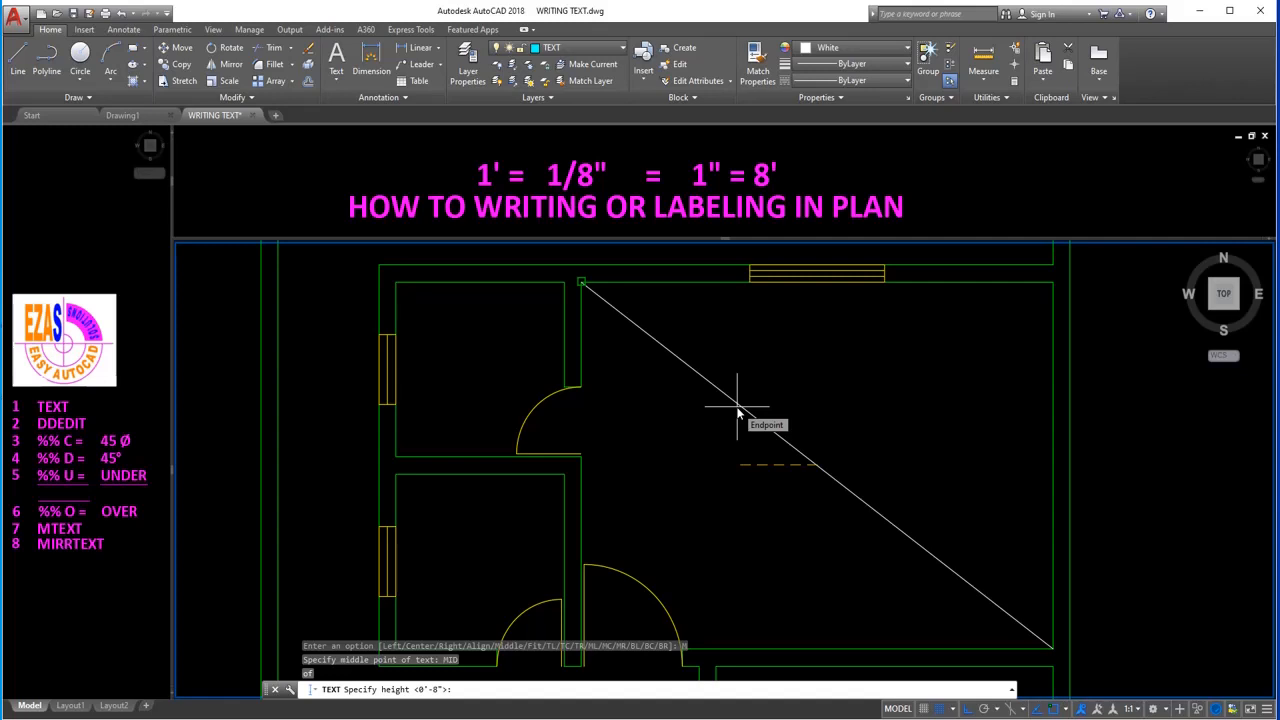
{"action": "key", "text": "Return"}
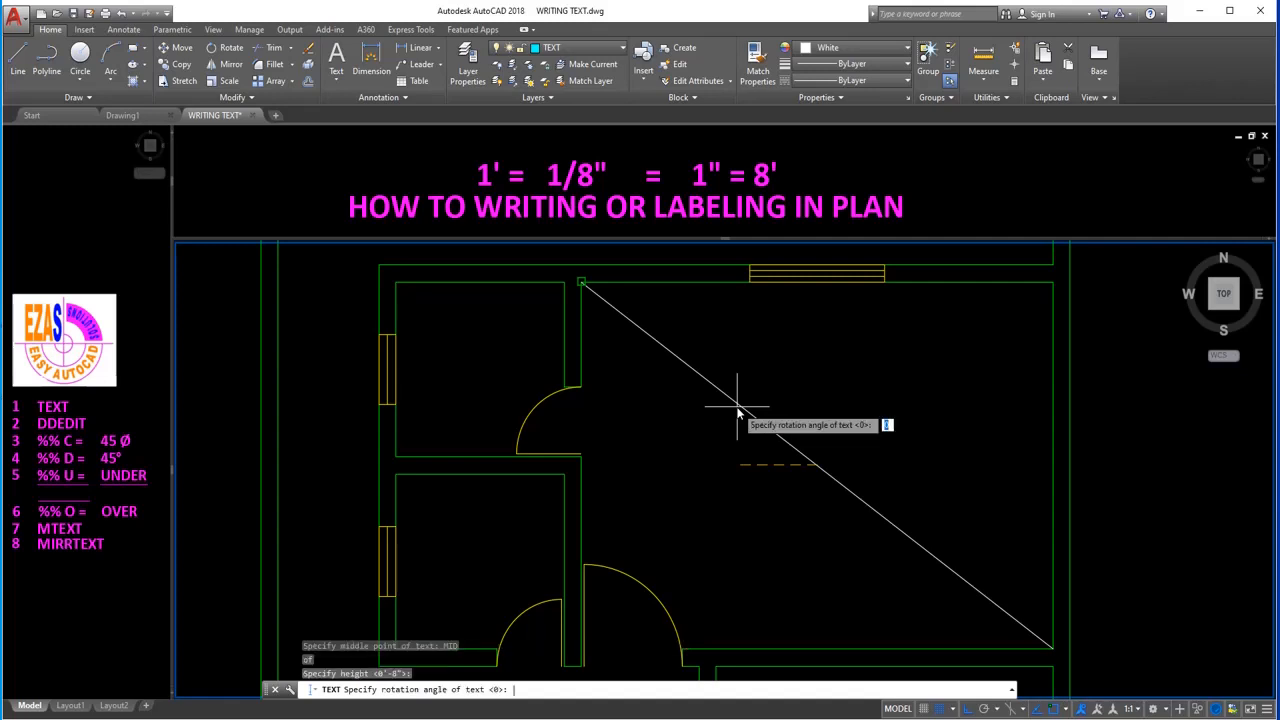
{"action": "key", "text": "Return"}
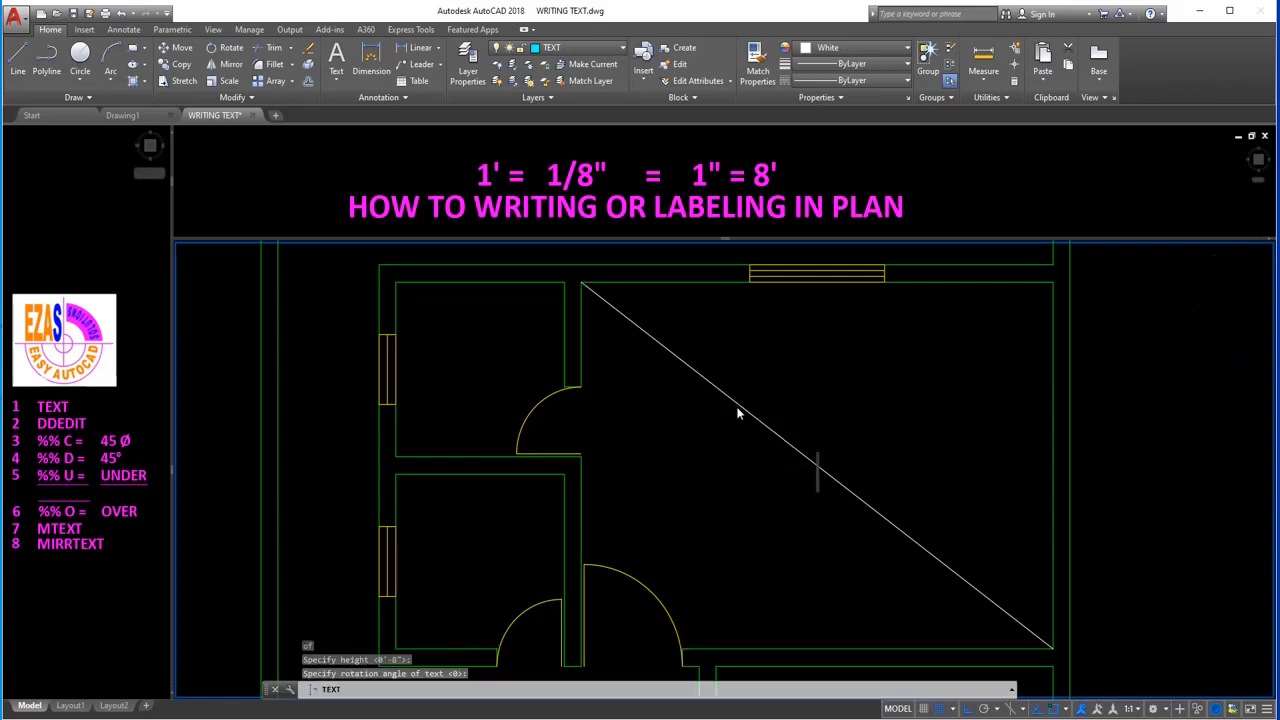
{"action": "type", "text": "BE"}
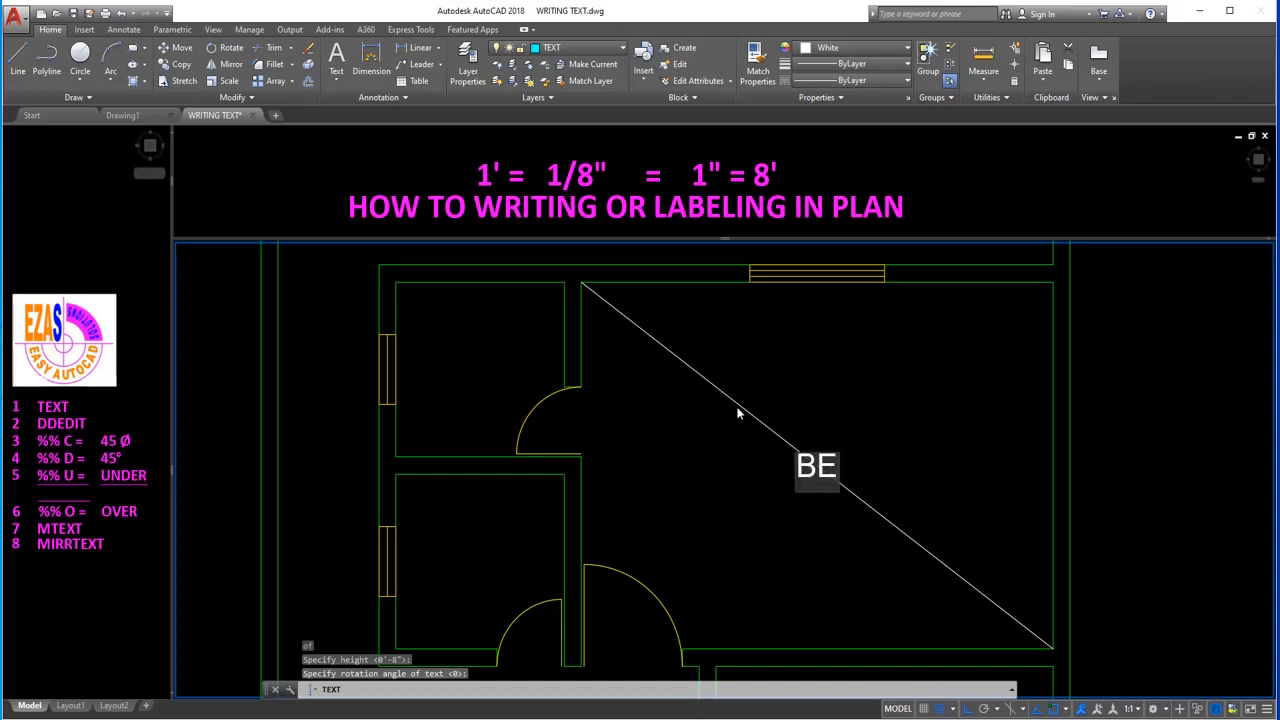
{"action": "type", "text": "D ROOM"}
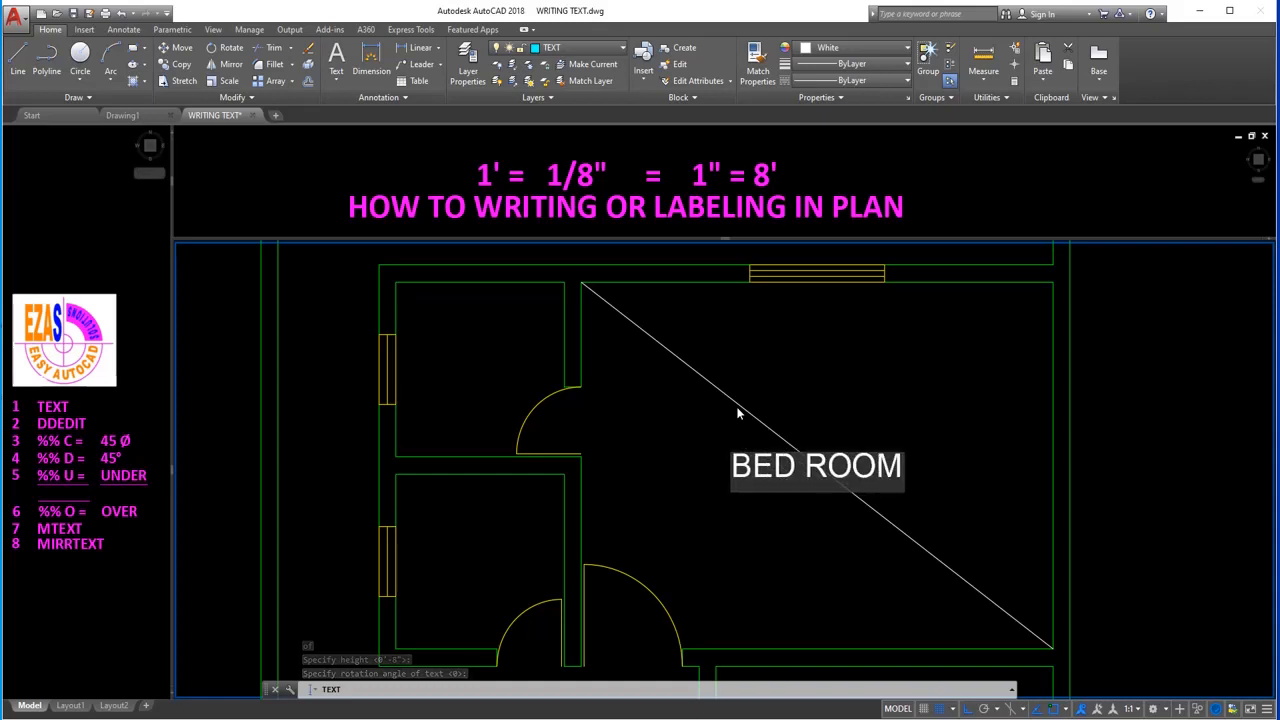
Add the room size 14' x 10'-6" as a second text line below BED ROOM and finish the text.
{"action": "key", "text": "Return"}
{"action": "key", "text": "F2"}
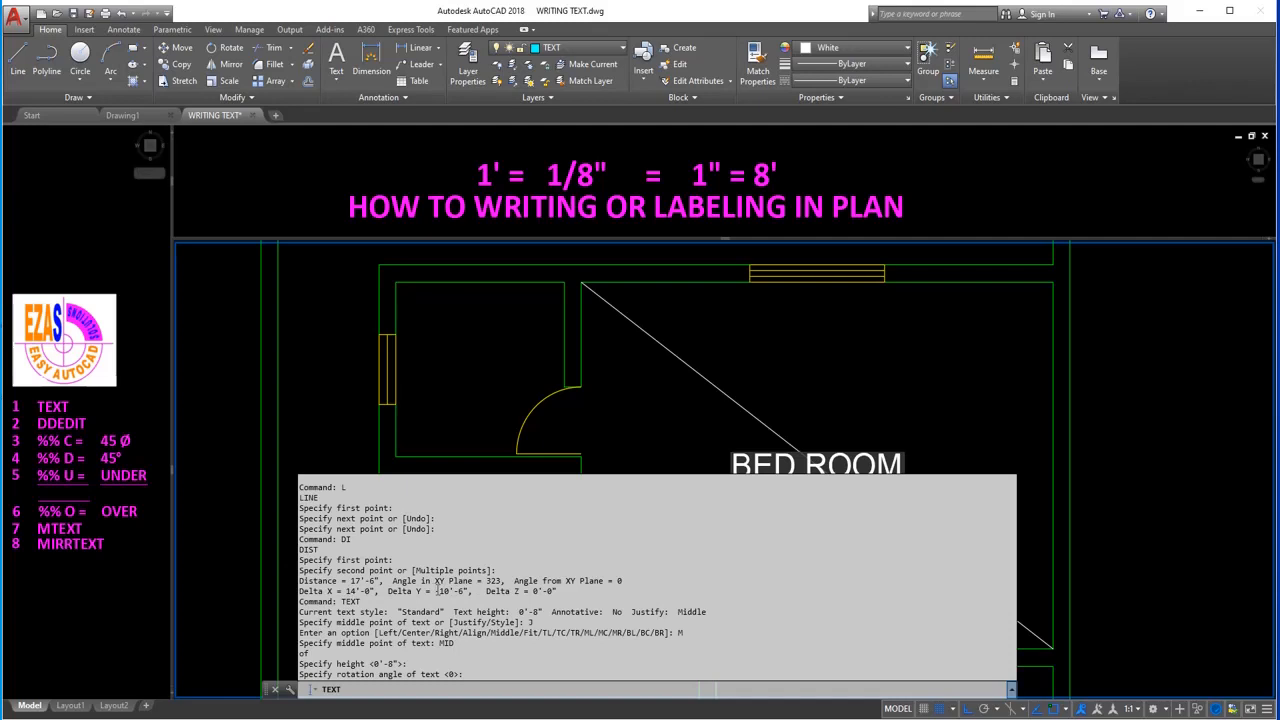
{"action": "key", "text": "F2"}
{"action": "type", "text": "14"}
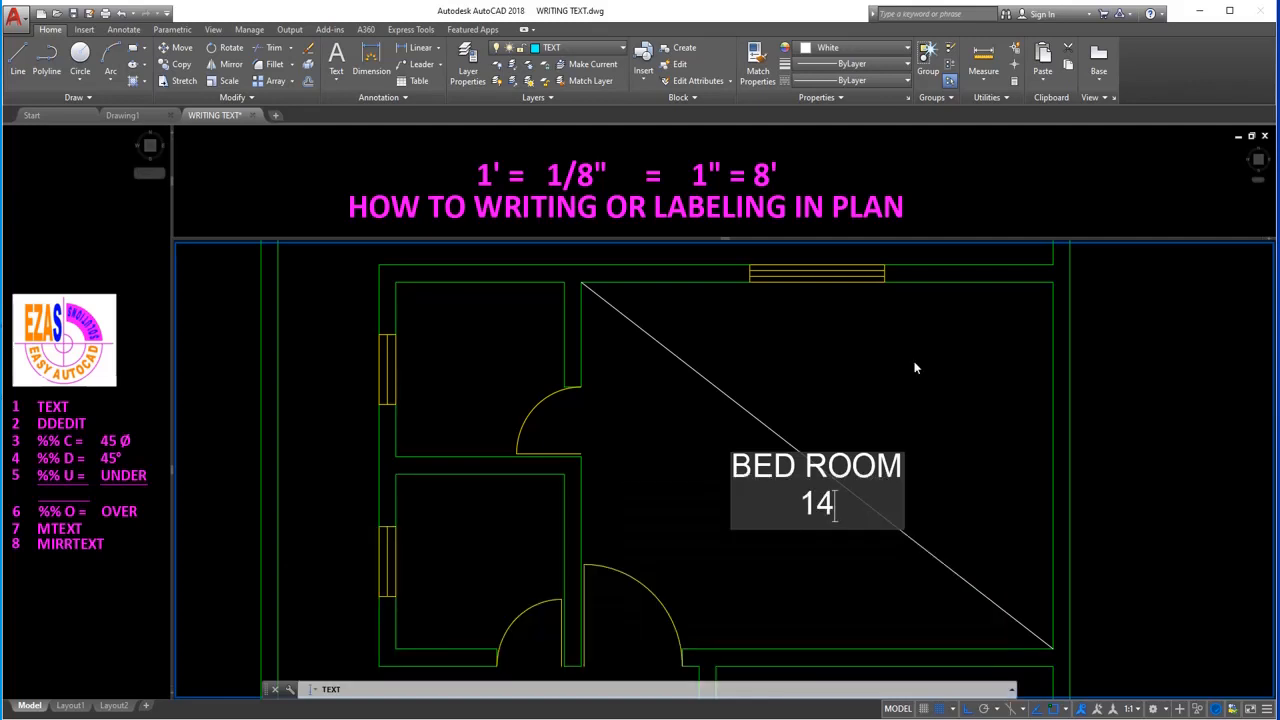
{"action": "type", "text": "' x 19"}
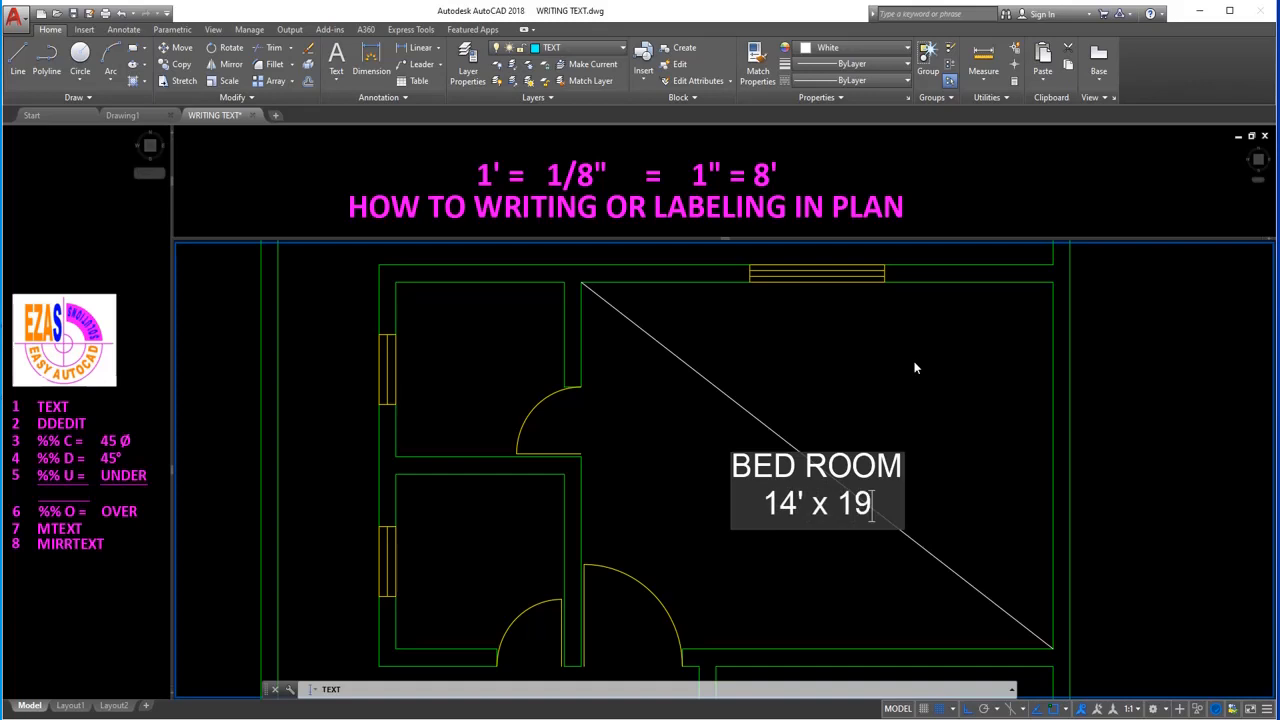
{"action": "key", "text": "BackSpace"}
{"action": "type", "text": "0"}
{"action": "type", "text": "'6\""}
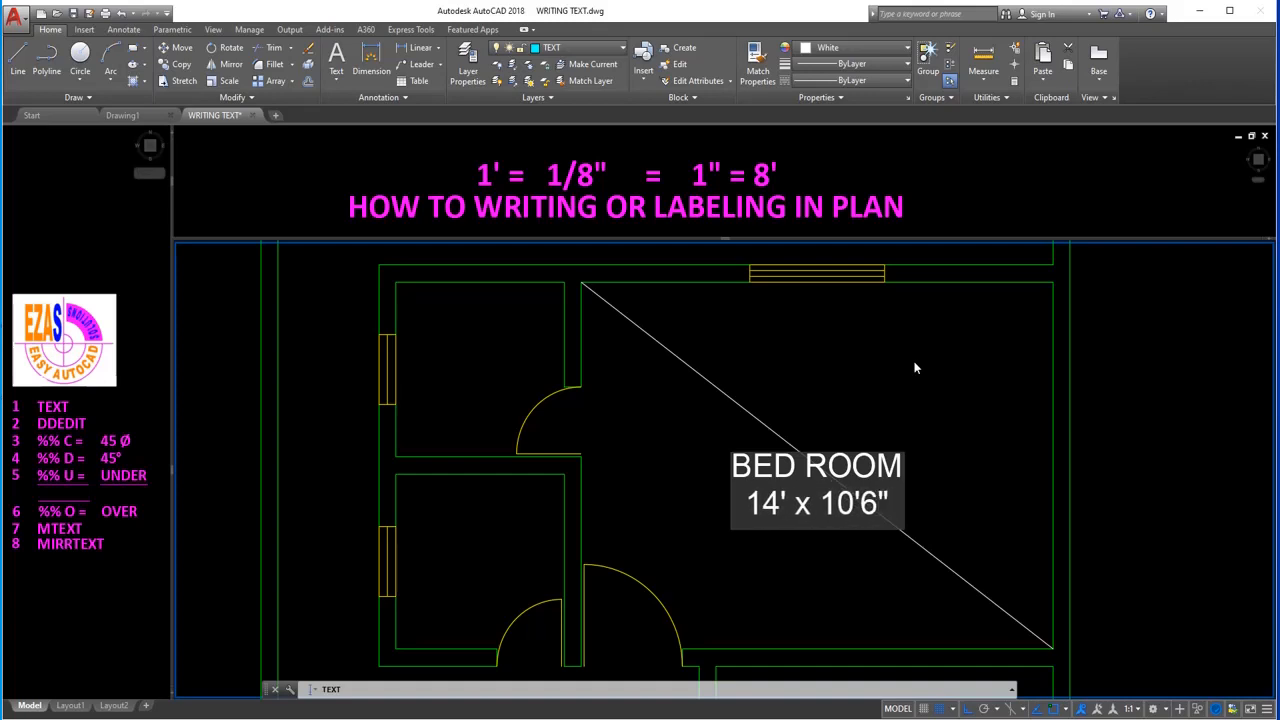
{"action": "type", "text": "-"}
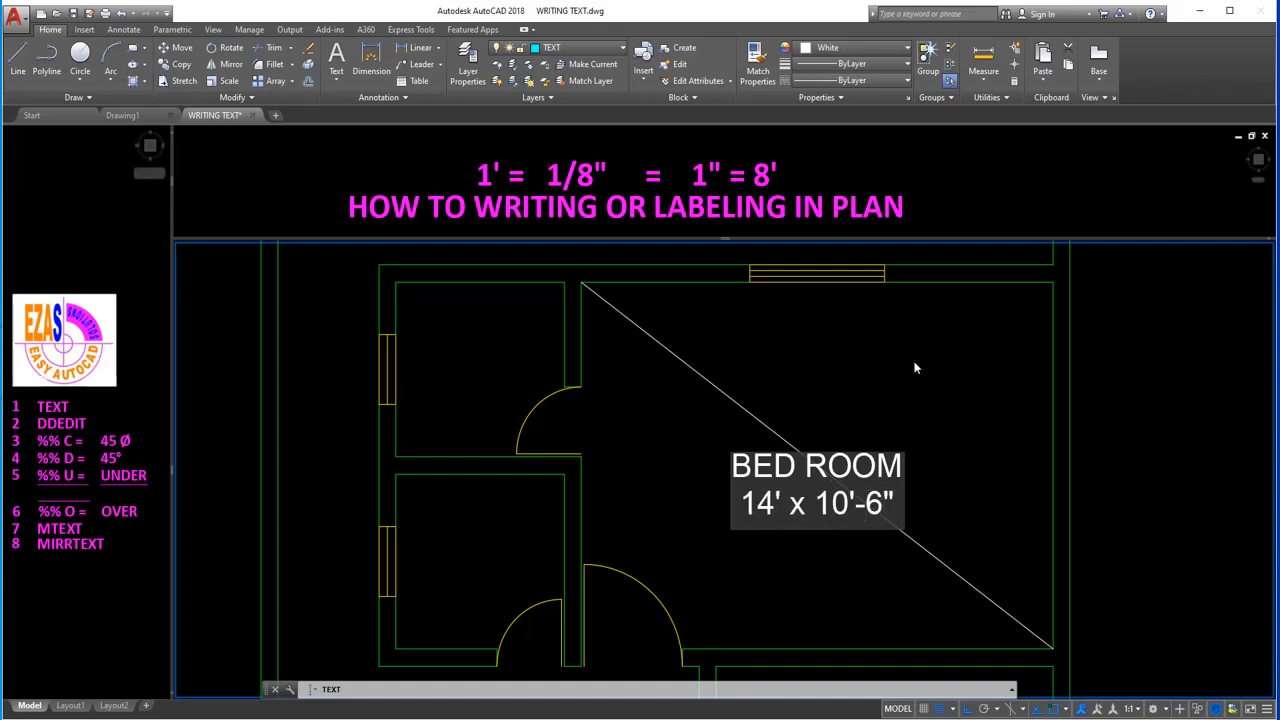
{"action": "key", "text": "BackSpace"}
{"action": "key", "text": "Return"}
{"action": "left_click", "coordinate": [914, 362]}
{"action": "left_click", "coordinate": [917, 350]}
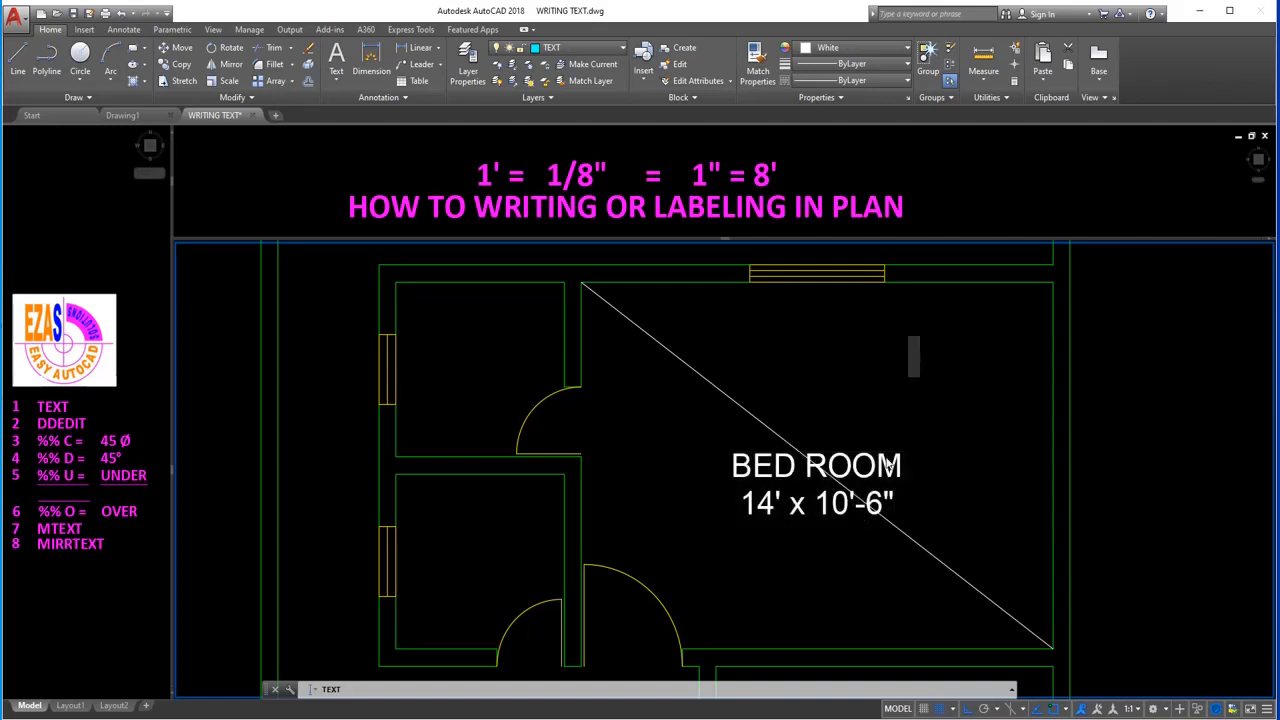
{"action": "left_click", "coordinate": [919, 420]}
{"action": "key", "text": "Escape"}
Erase the diagonal line across the upper bedroom.
{"action": "type", "text": "e"}
{"action": "key", "text": "Return"}
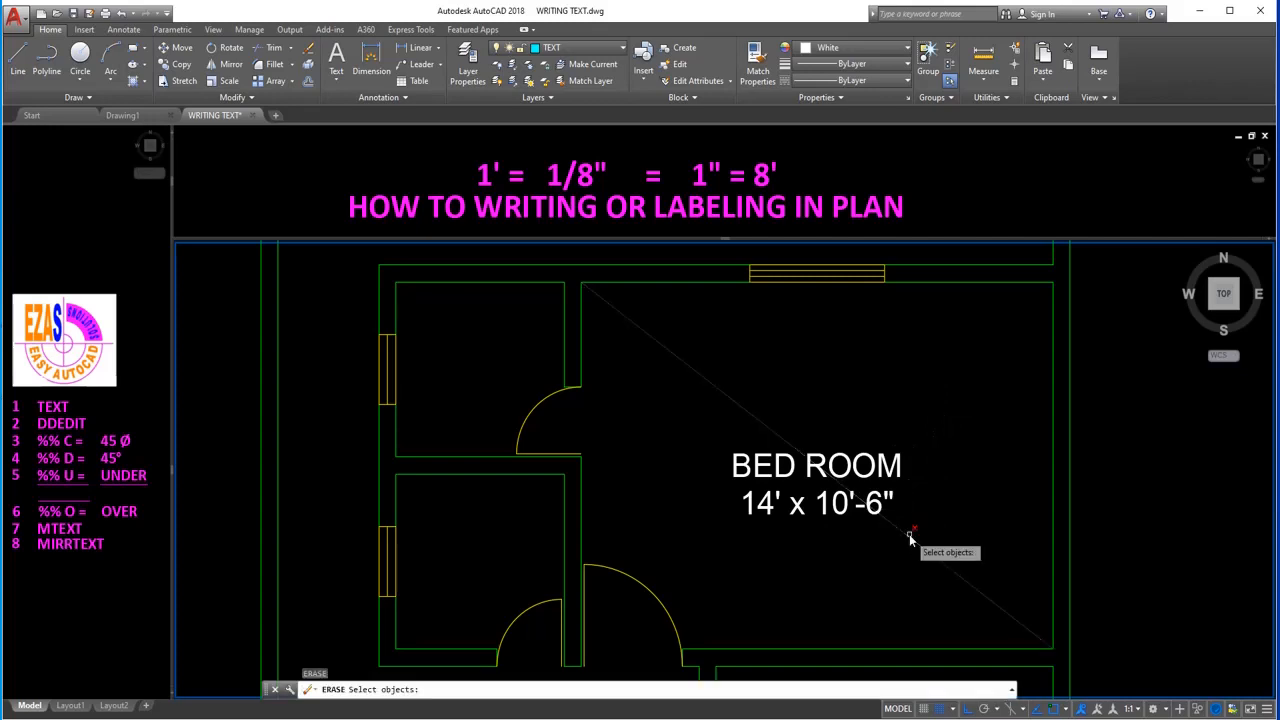
{"action": "left_click", "coordinate": [907, 538]}
{"action": "key", "text": "Return"}
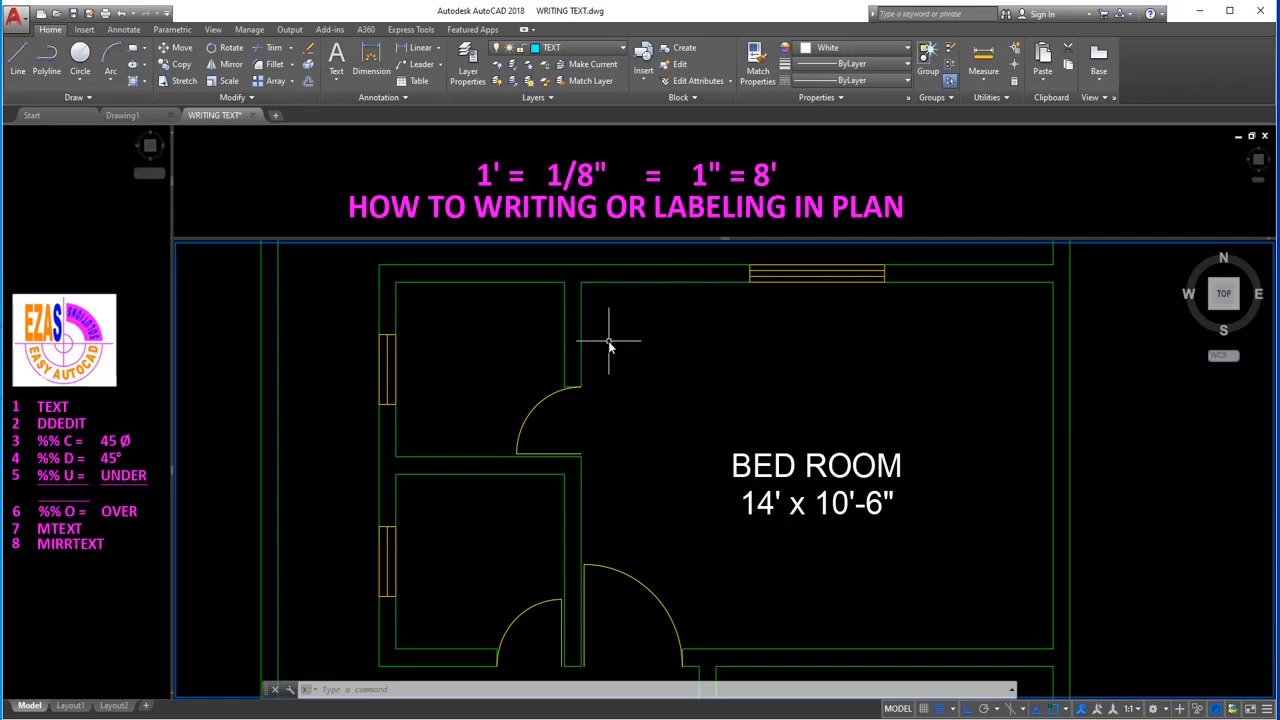
Draw a diagonal line across the upper small room beside the bedroom, from its lower-left to its upper-right inner corner.
{"action": "type", "text": "z"}
{"action": "key", "text": "Return"}
{"action": "key", "text": "Return"}
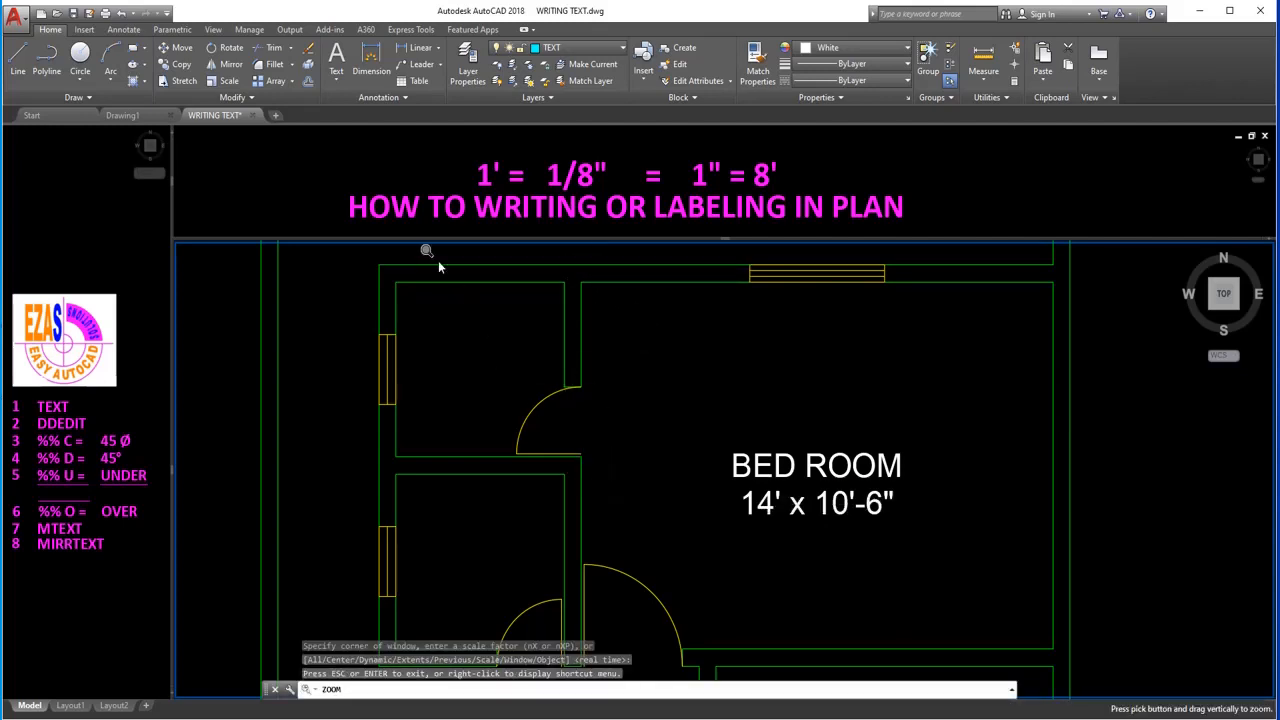
{"action": "left_click_drag", "start_coordinate": [450, 310], "coordinate": [623, 463]}
{"action": "key", "text": "Escape"}
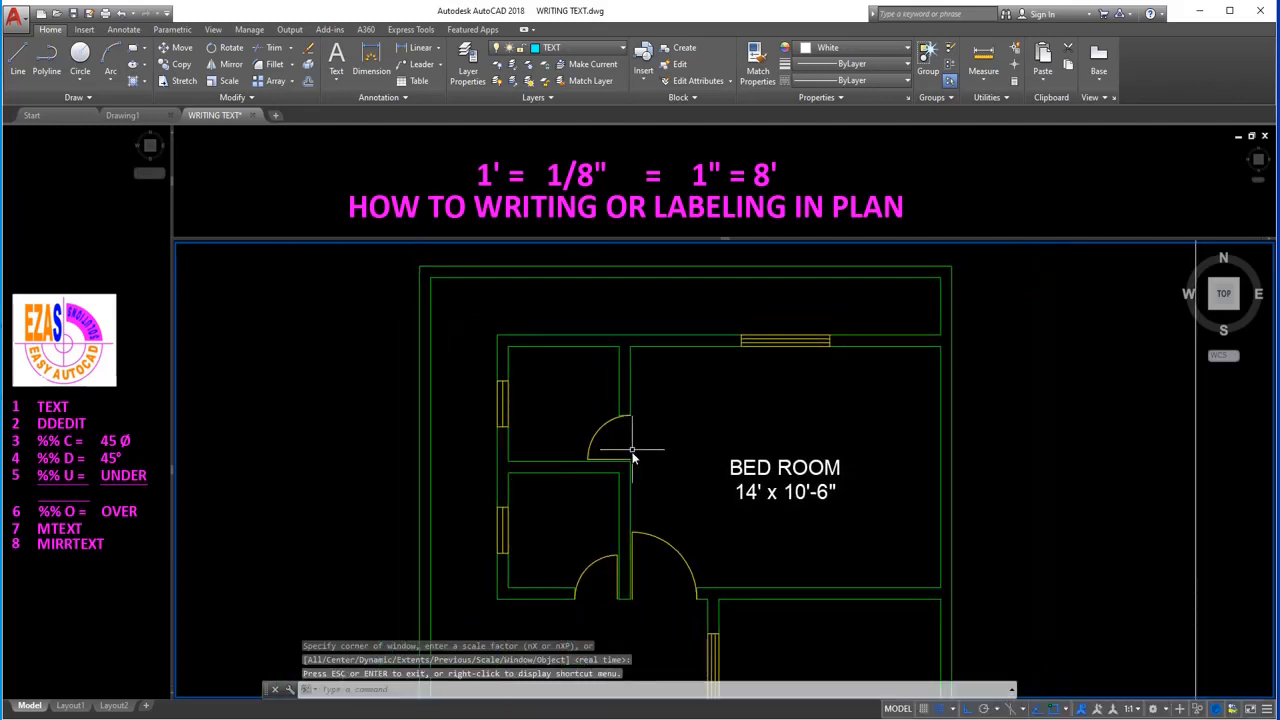
{"action": "type", "text": "z"}
{"action": "key", "text": "Return"}
{"action": "left_click", "coordinate": [1008, 642]}
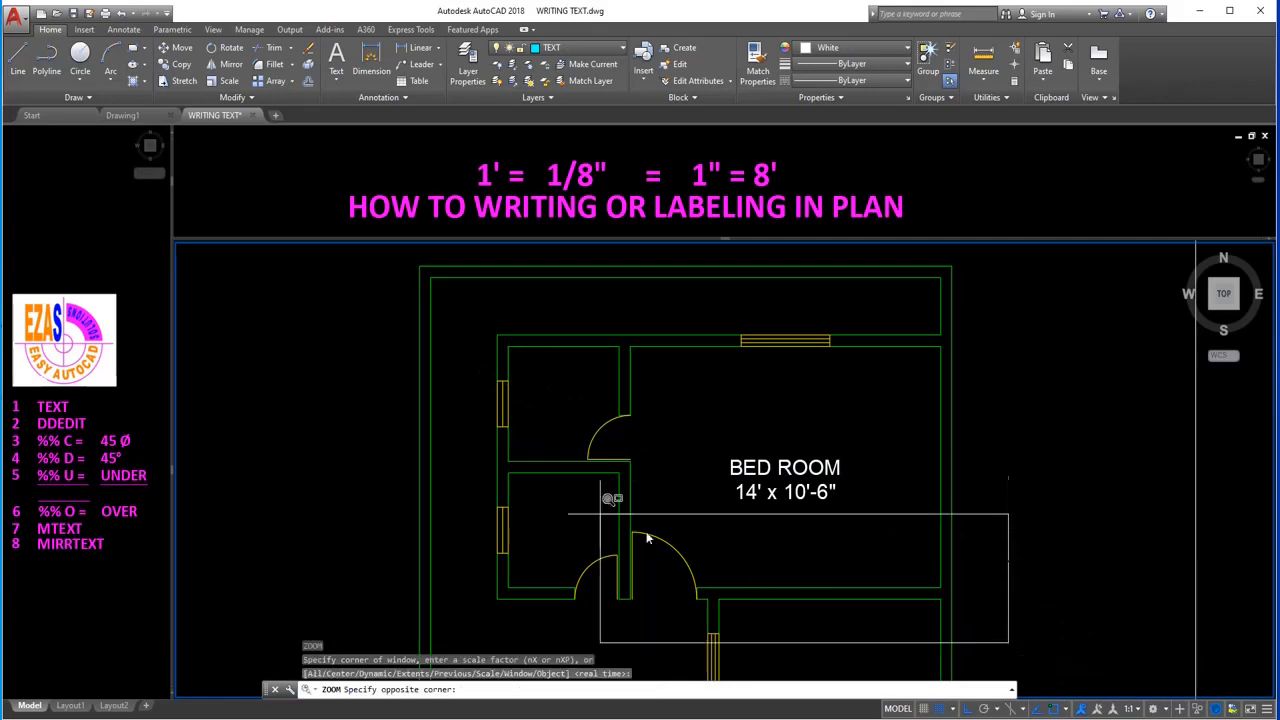
{"action": "left_click", "coordinate": [394, 342]}
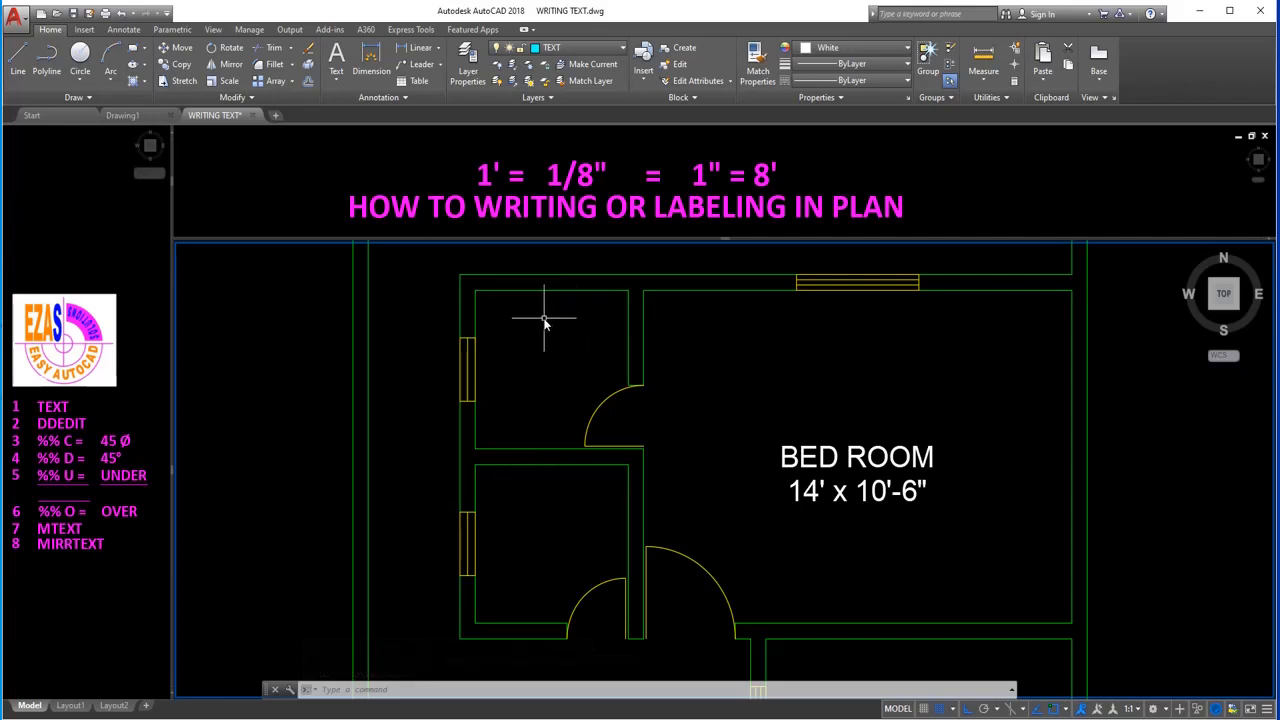
{"action": "type", "text": "l"}
{"action": "key", "text": "Return"}
{"action": "left_click", "coordinate": [475, 448]}
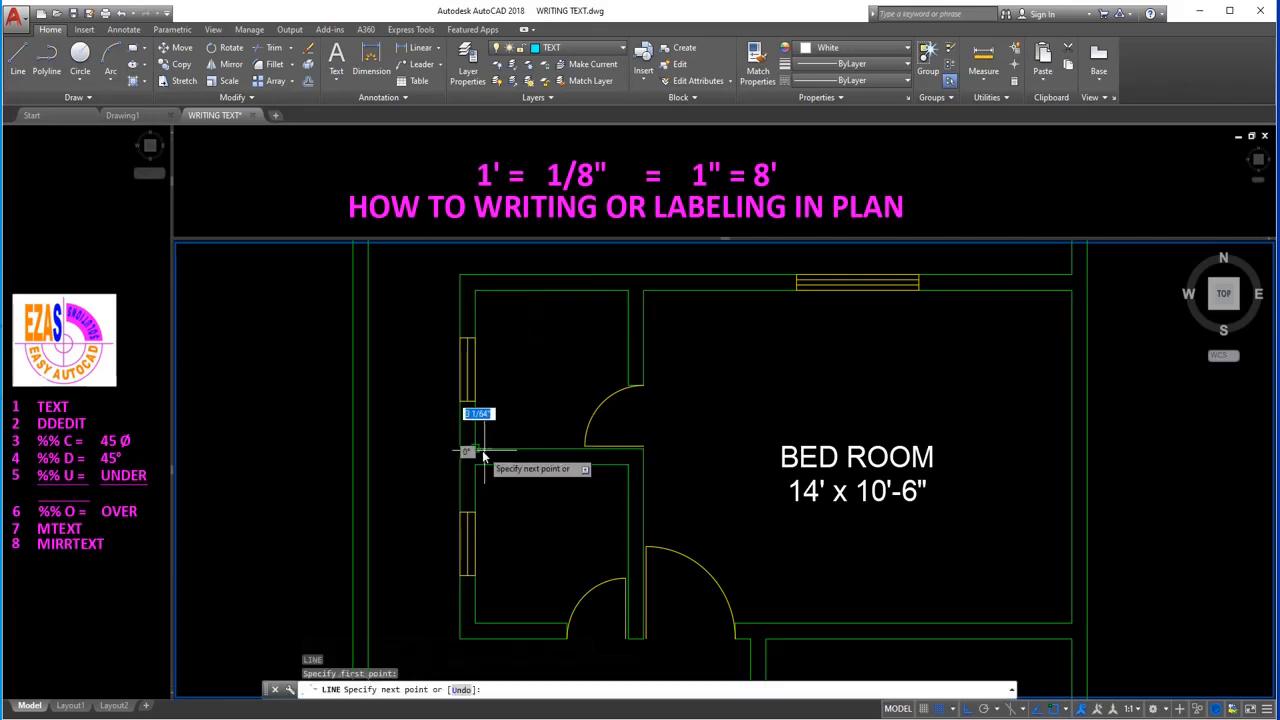
{"action": "right_click", "coordinate": [617, 293]}
{"action": "key", "text": "Escape"}
{"action": "left_click", "coordinate": [628, 291]}
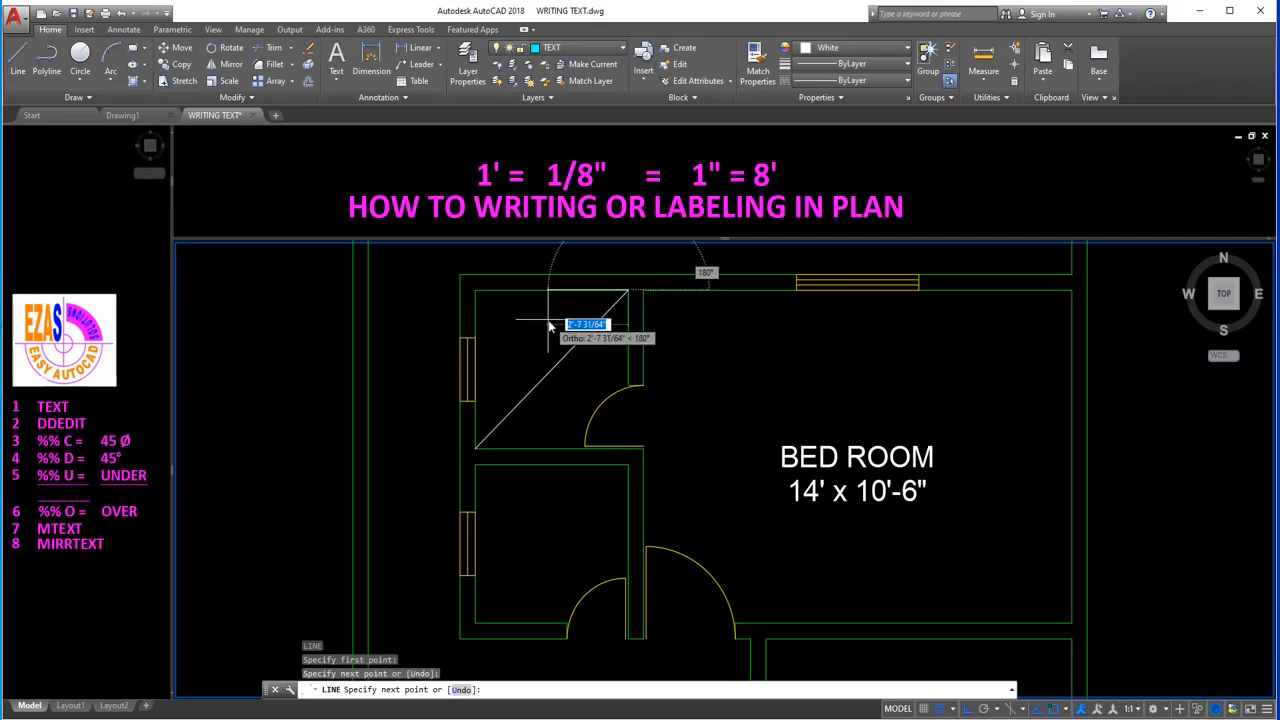
{"action": "key", "text": "Escape"}
Add middle-justified text TOILET at the midpoint of the small room's diagonal, with 8" height and 0 rotation.
{"action": "type", "text": "TEXT"}
{"action": "key", "text": "Return"}
{"action": "type", "text": "mid"}
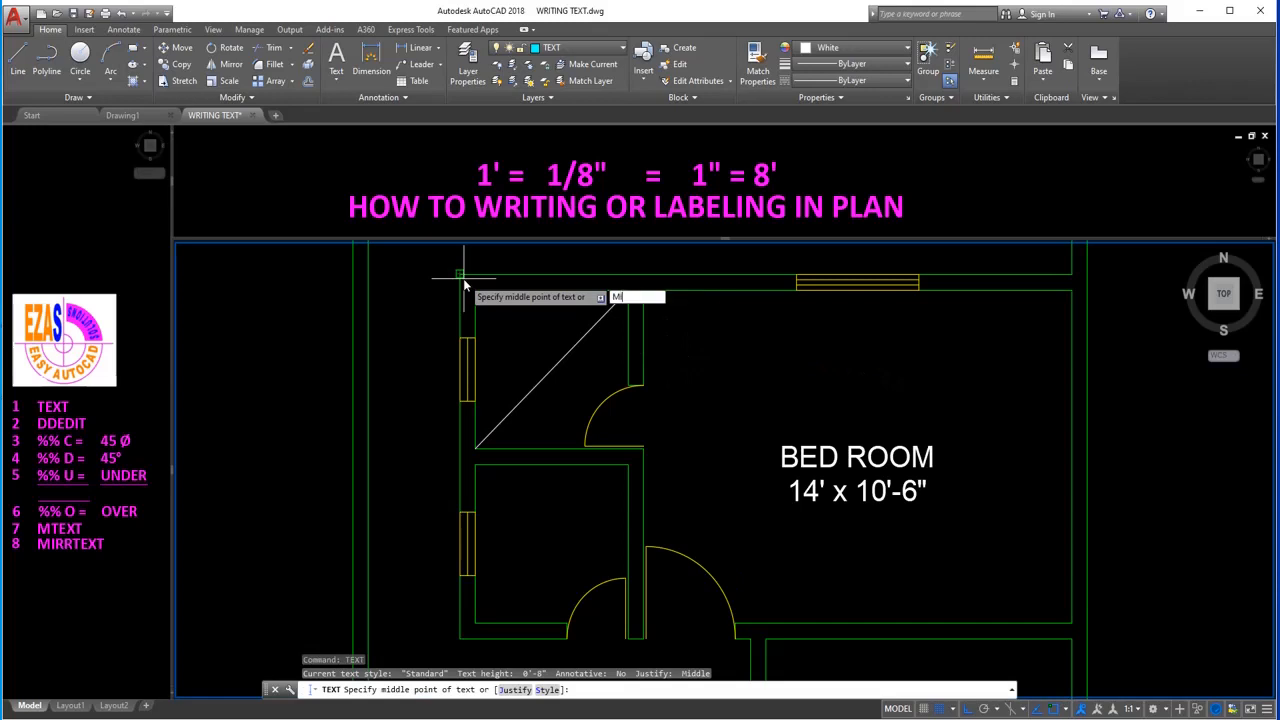
{"action": "key", "text": "Return"}
{"action": "left_click", "coordinate": [552, 368]}
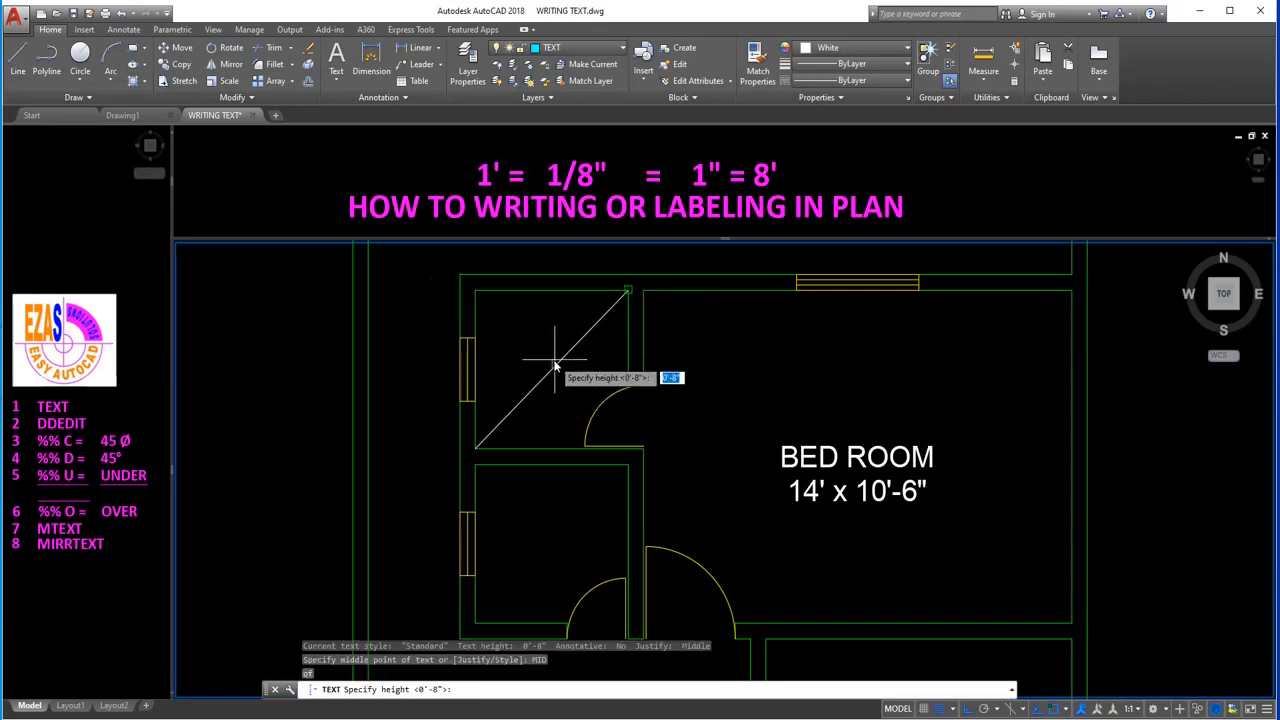
{"action": "key", "text": "Return"}
{"action": "key", "text": "Return"}
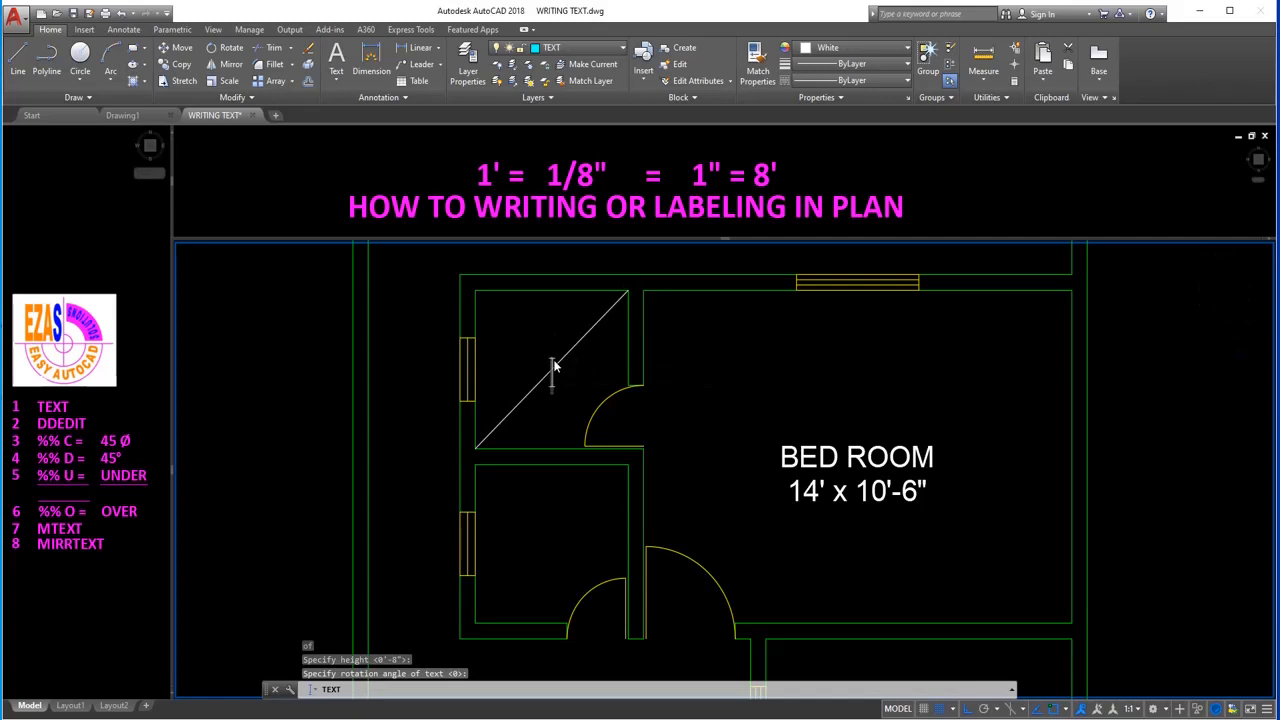
{"action": "type", "text": "5"}
{"action": "key", "text": "BackSpace"}
{"action": "type", "text": "TOILET"}
Add the size 5'x5' as a second text line below TOILET and finish the text.
{"action": "key", "text": "Return"}
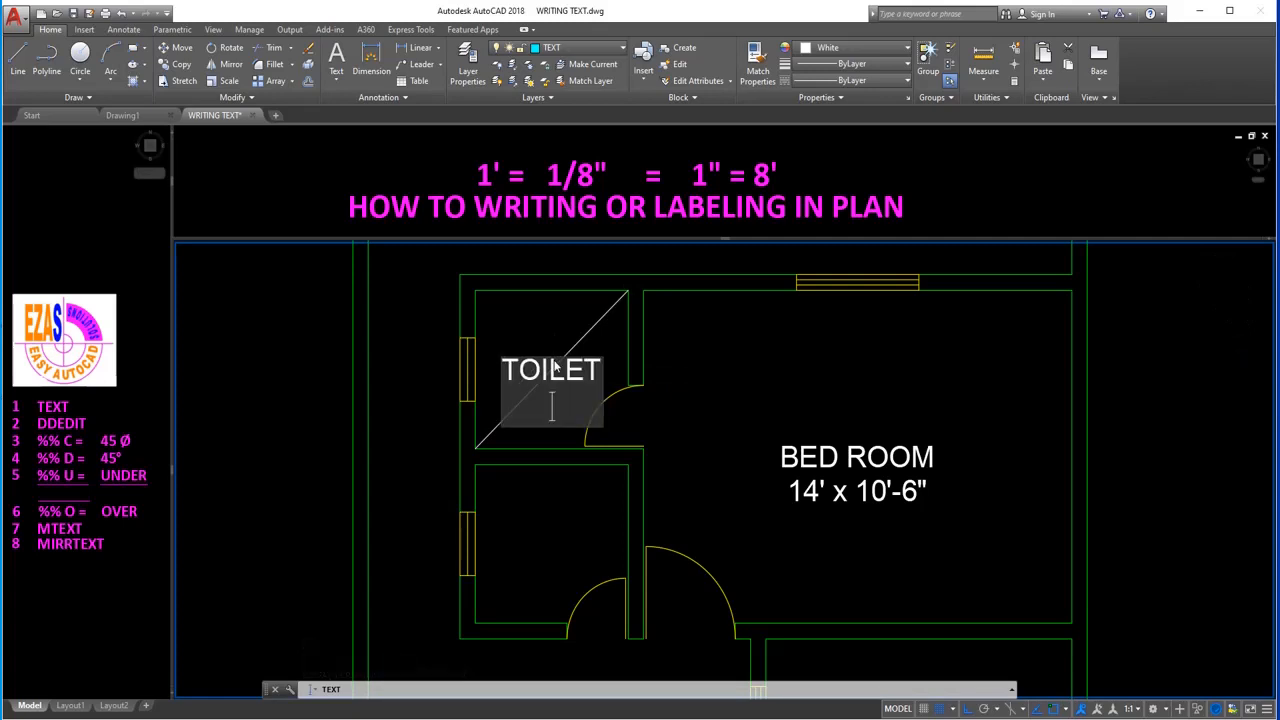
{"action": "type", "text": "5'x5'"}
{"action": "key", "text": "Return"}
{"action": "key", "text": "Return"}
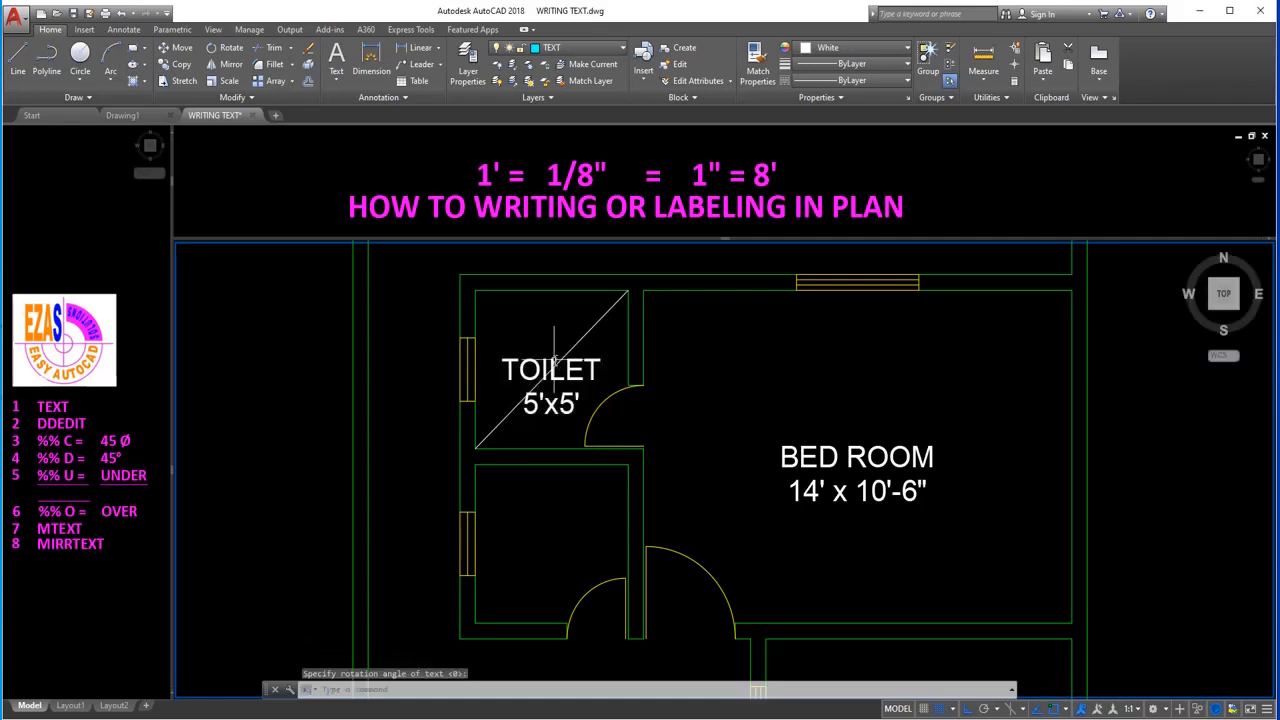
Erase the diagonal line across the upper toilet.
{"action": "type", "text": "e"}
{"action": "key", "text": "Return"}
{"action": "left_click", "coordinate": [580, 343]}
{"action": "key", "text": "Return"}
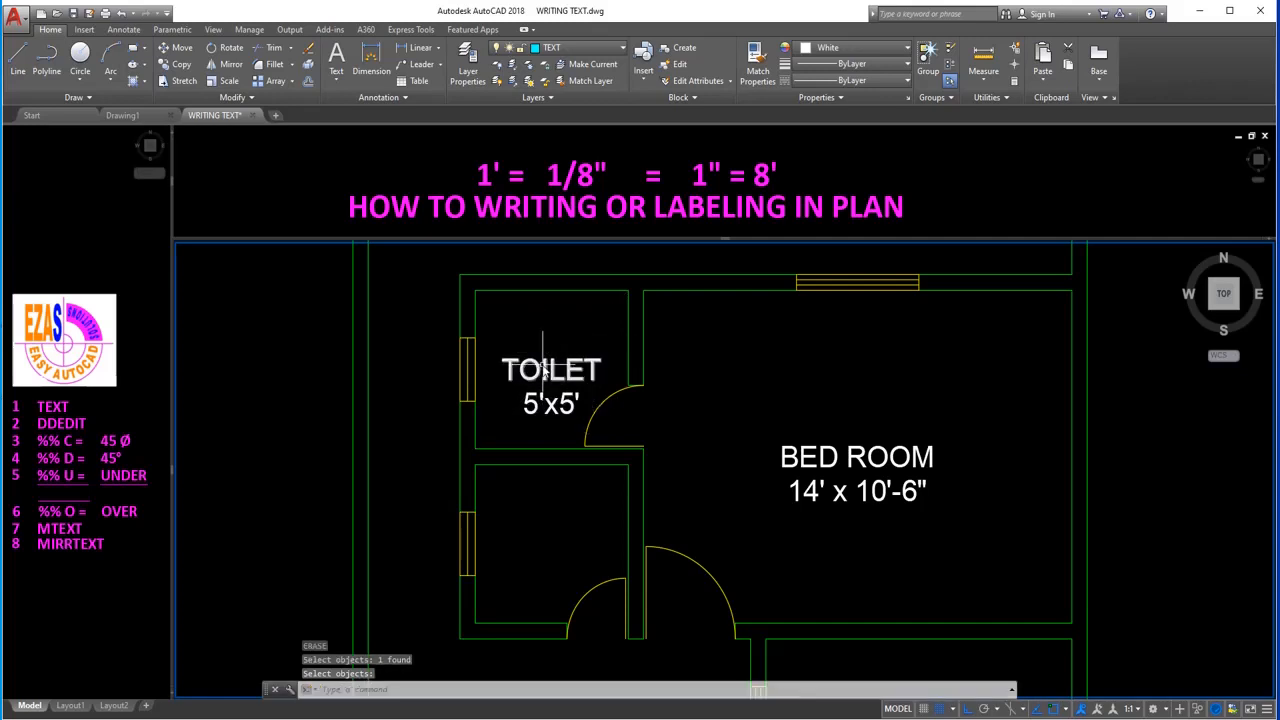
Copy the TOILET and 5'x5' label lines from the upper toilet into the same position in the small room below.
{"action": "mouse_move", "coordinate": [543, 370]}
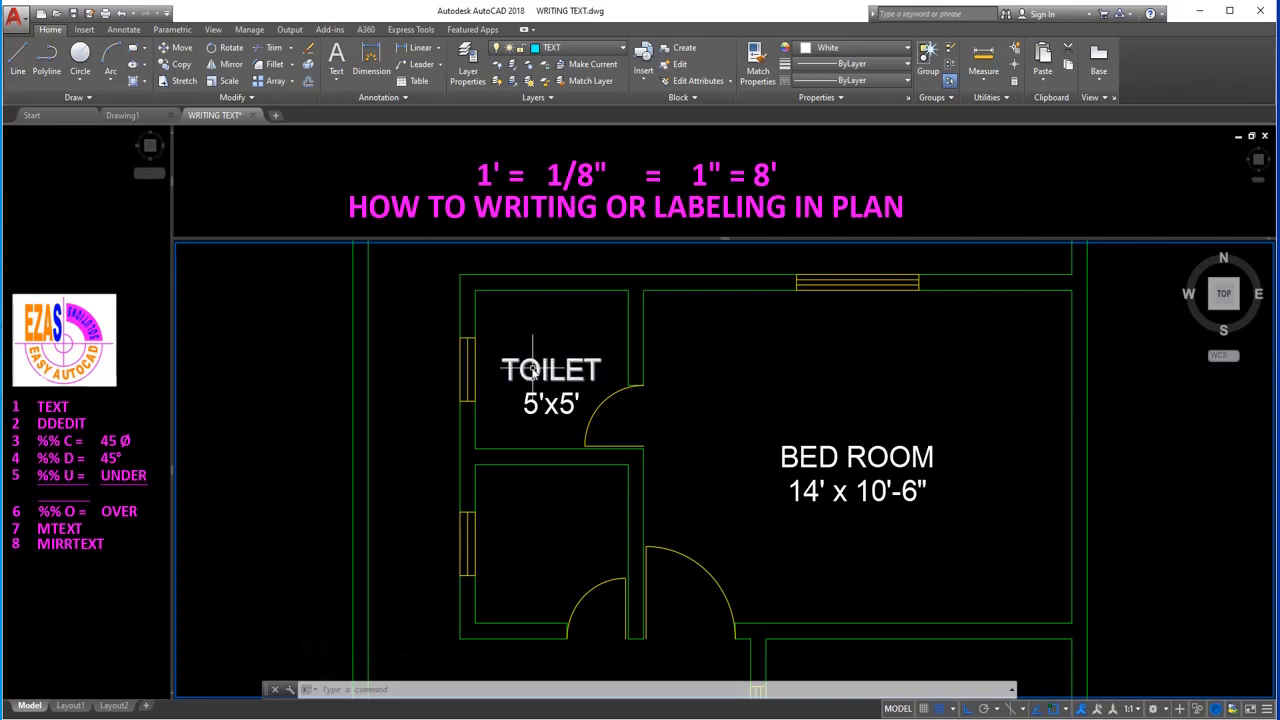
{"action": "type", "text": "ct objects:"}
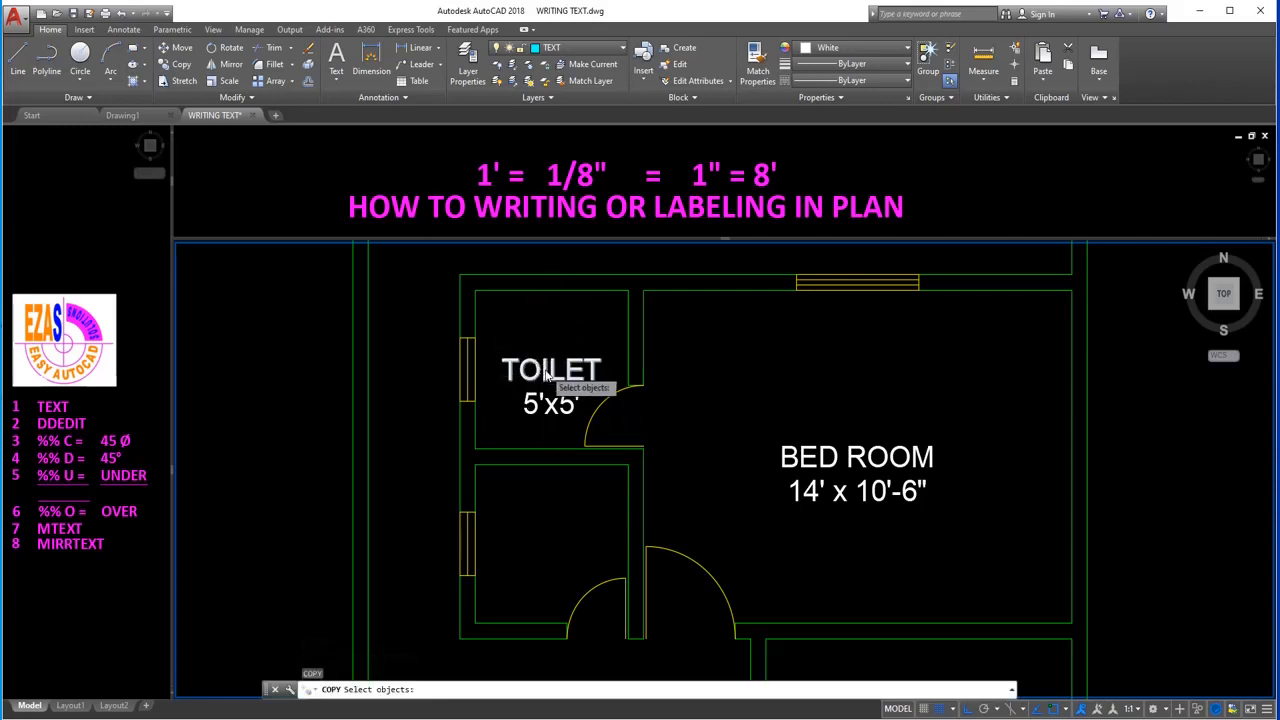
{"action": "left_click", "coordinate": [551, 351]}
{"action": "left_click", "coordinate": [528, 429]}
{"action": "key", "text": "Return"}
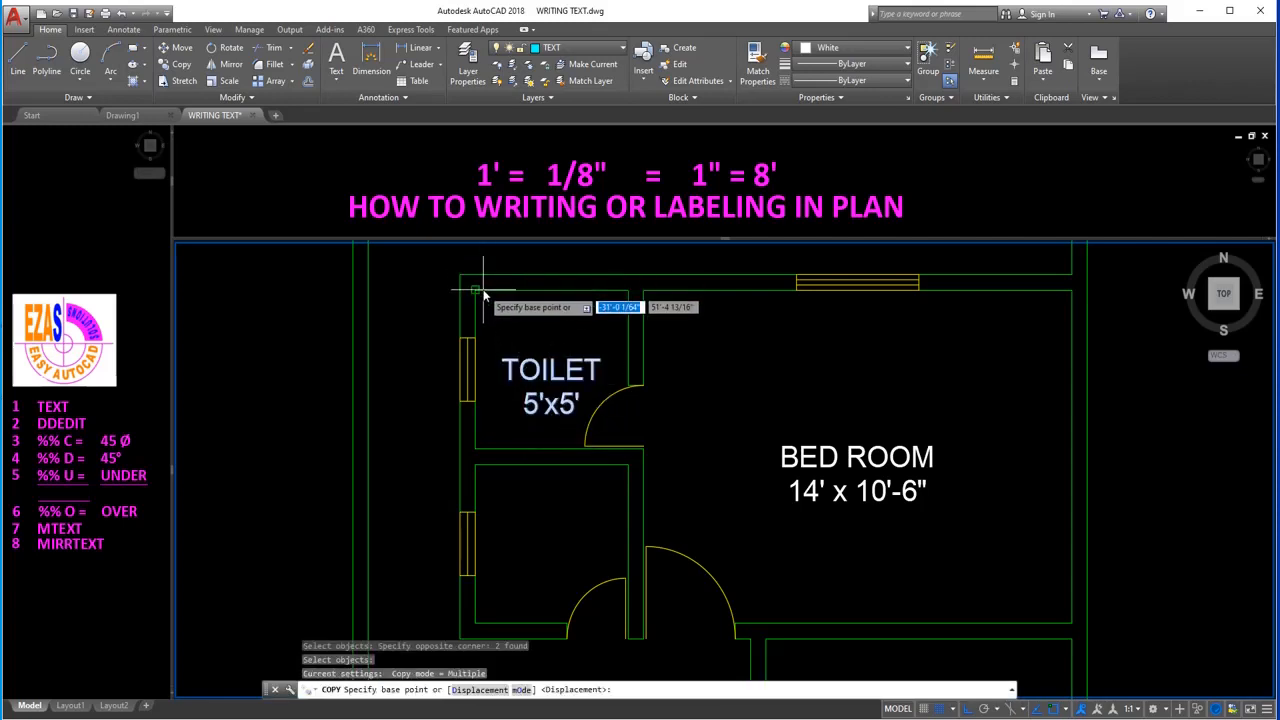
{"action": "left_click", "coordinate": [458, 286]}
{"action": "key", "text": "Escape"}
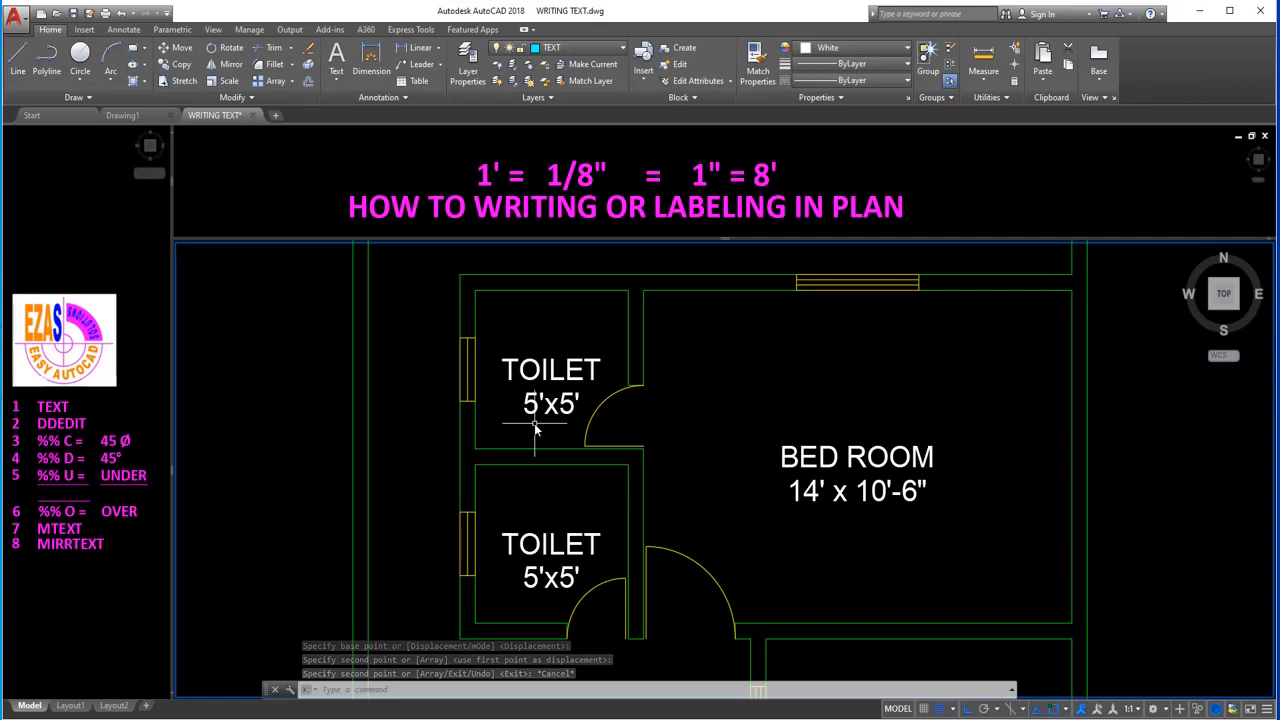
{"action": "scroll", "coordinate": [528, 618], "scroll_direction": "down", "scroll_amount": 1}
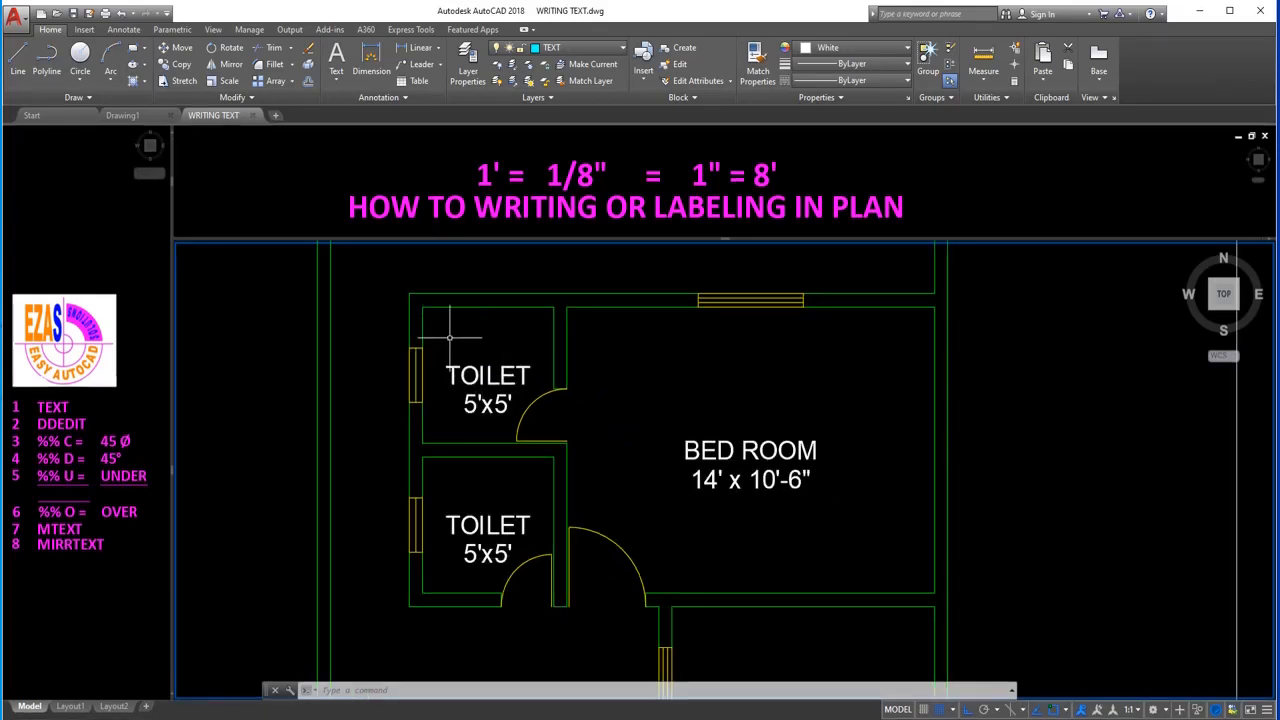
Erase the TOILET and 5'x5' text lines in the lower toilet.
{"action": "scroll", "coordinate": [450, 337], "scroll_direction": "up", "scroll_amount": 2}
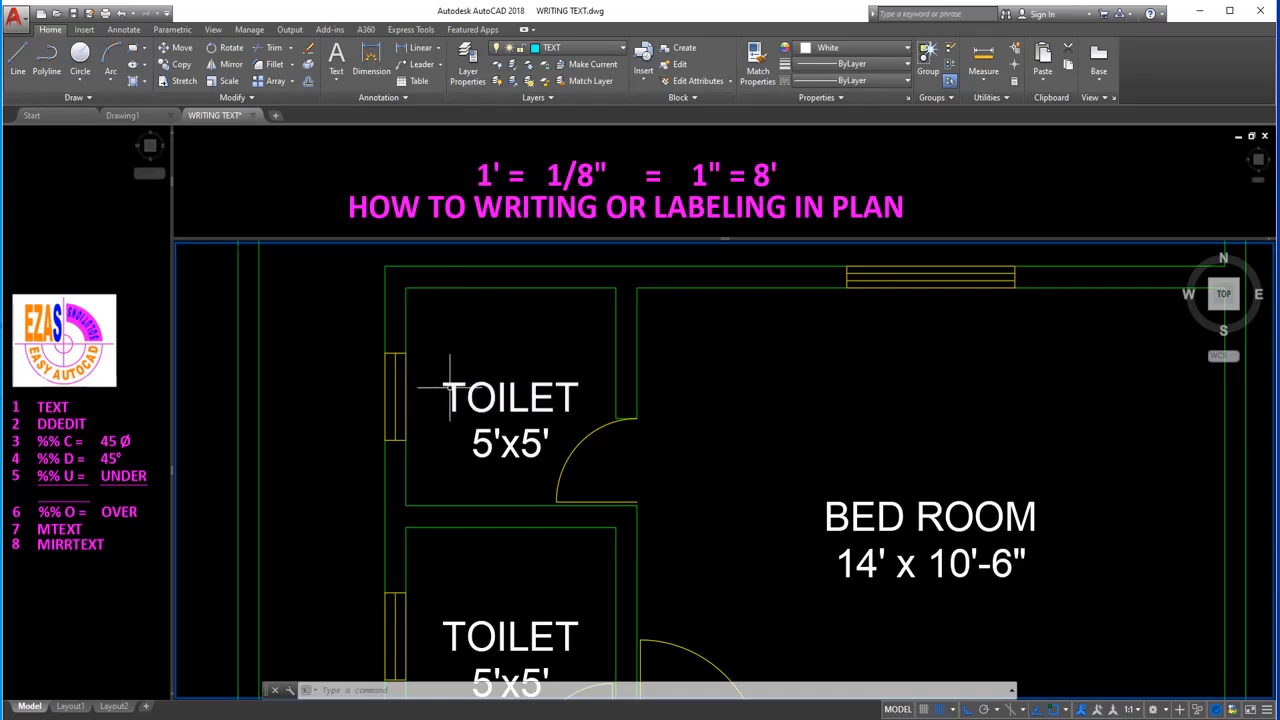
{"action": "middle_click_drag", "start_coordinate": [509, 427], "coordinate": [450, 306]}
{"action": "scroll", "coordinate": [741, 375], "scroll_direction": "down", "scroll_amount": 2}
{"action": "middle_click_drag", "start_coordinate": [756, 377], "coordinate": [699, 416]}
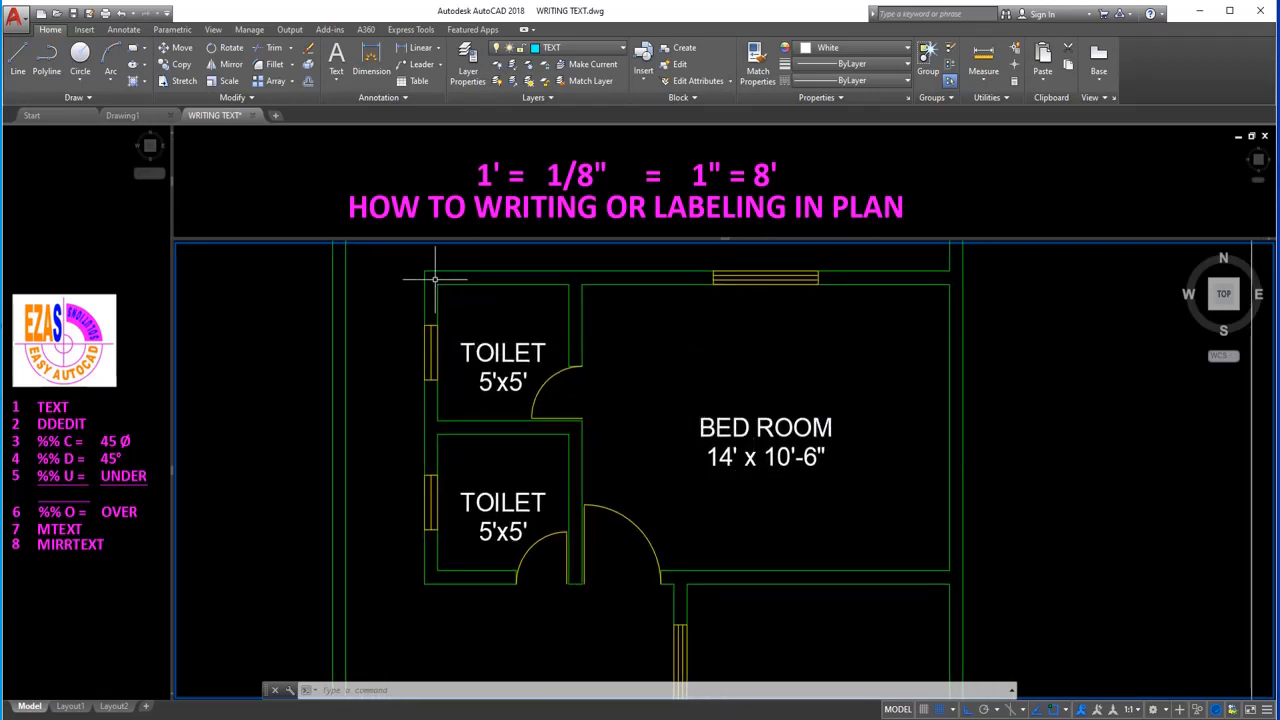
{"action": "scroll", "coordinate": [440, 536], "scroll_direction": "up", "scroll_amount": 2}
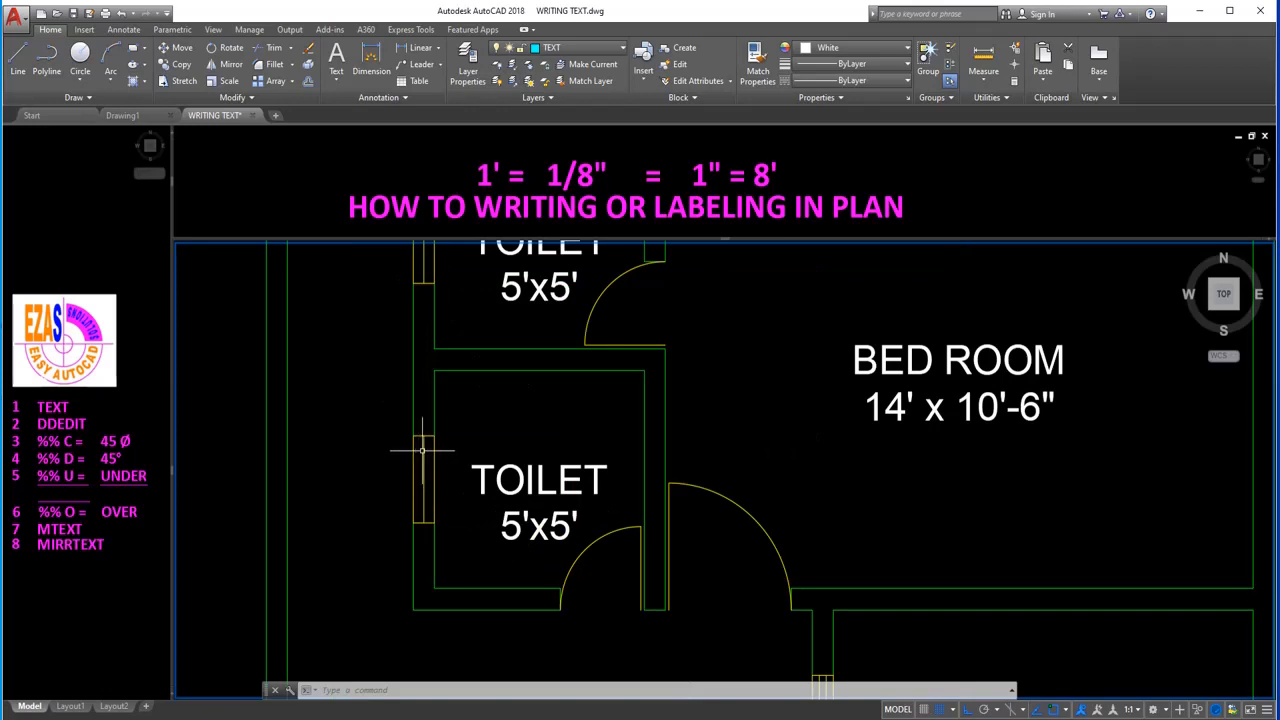
{"action": "type", "text": "e"}
{"action": "key", "text": "space"}
{"action": "left_click", "coordinate": [528, 548]}
{"action": "left_click", "coordinate": [484, 430]}
{"action": "key", "text": "space"}
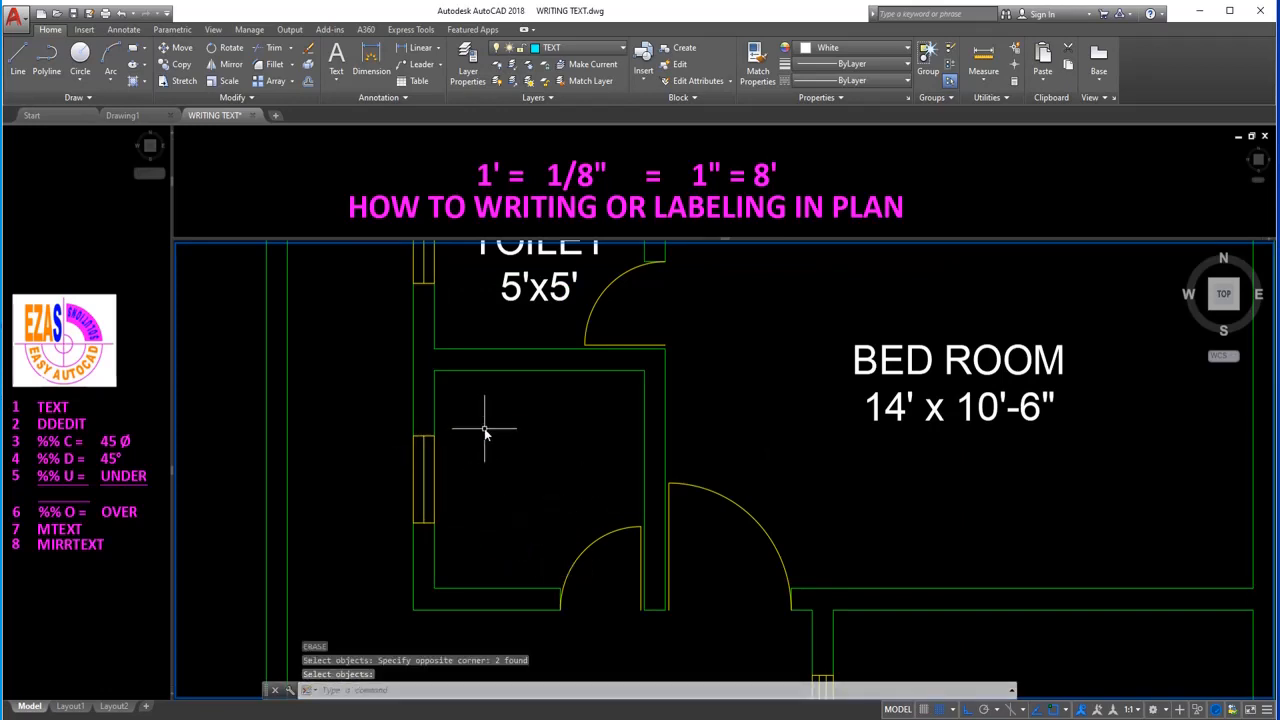
Draw a diagonal line across the lower toilet from its upper-right inner corner to its lower-left inner corner.
{"action": "type", "text": "LINE"}
{"action": "key", "text": "space"}
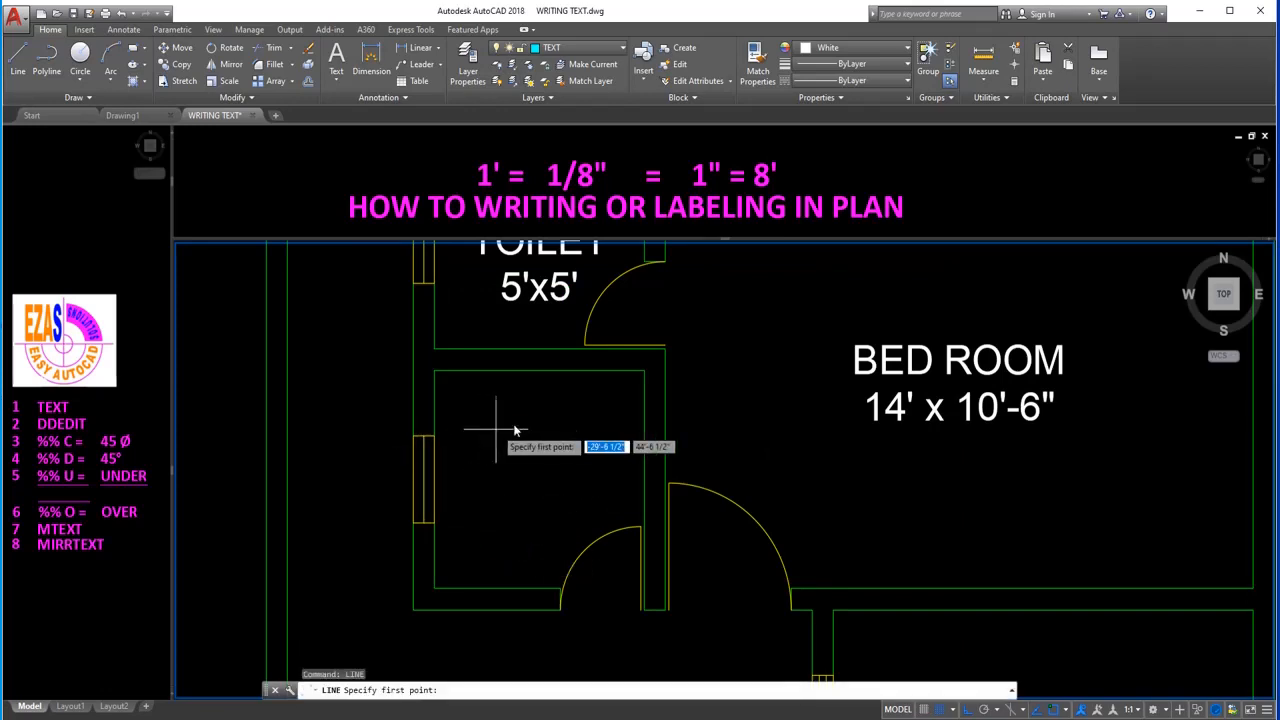
{"action": "left_click", "coordinate": [643, 371]}
{"action": "left_click", "coordinate": [435, 585]}
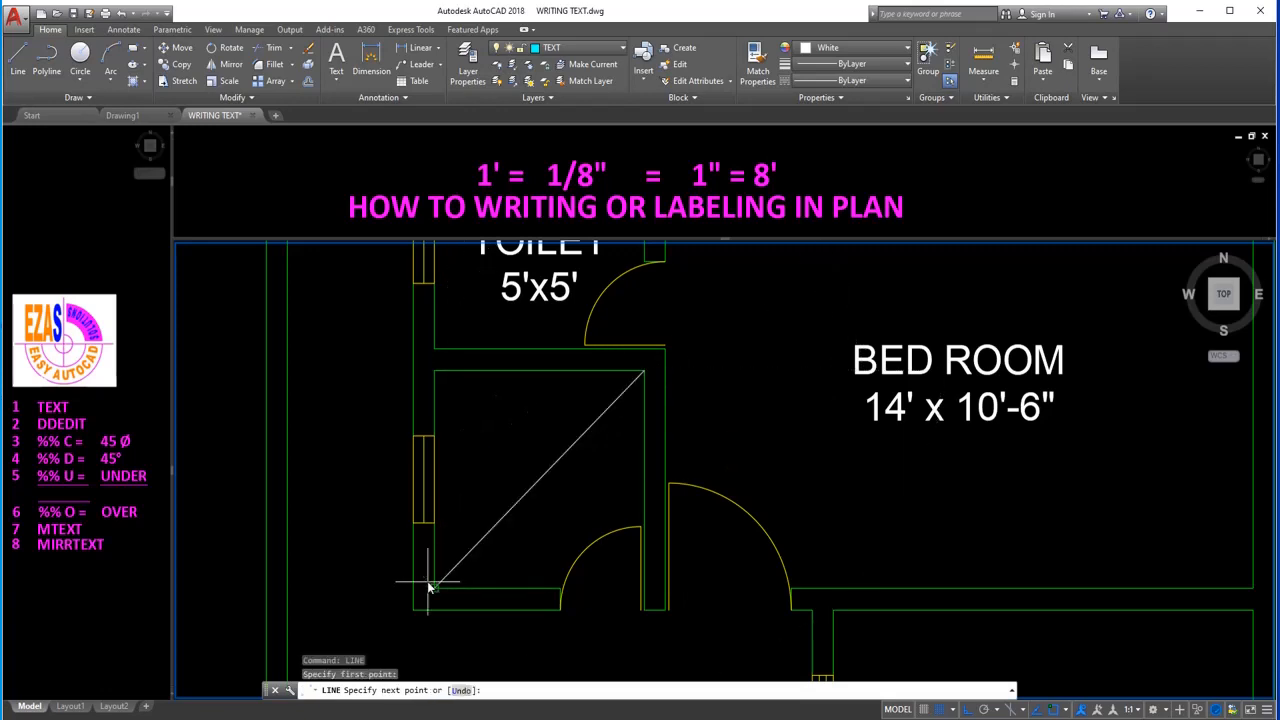
{"action": "key", "text": "space"}
Add bottom-center-justified text TOILET at the midpoint of the lower toilet's diagonal, with 8" height and 0 rotation.
{"action": "middle_click_drag", "start_coordinate": [556, 471], "coordinate": [532, 538]}
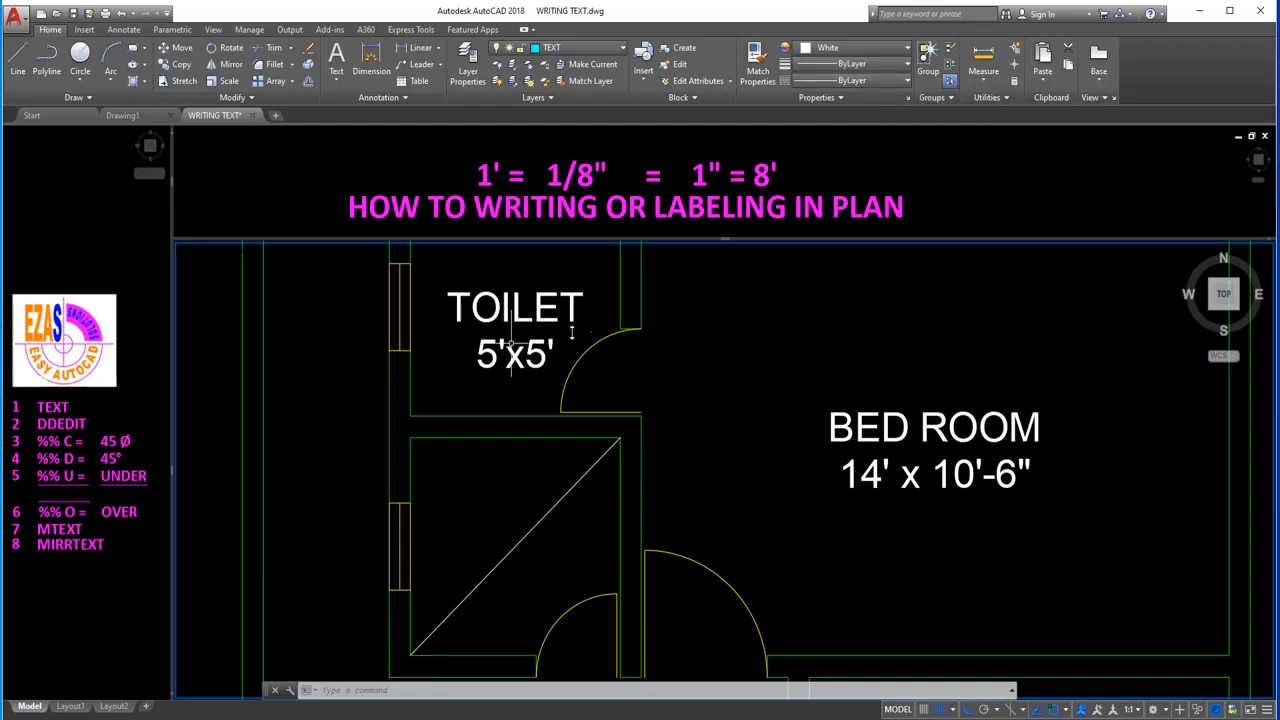
{"action": "type", "text": "TEXT"}
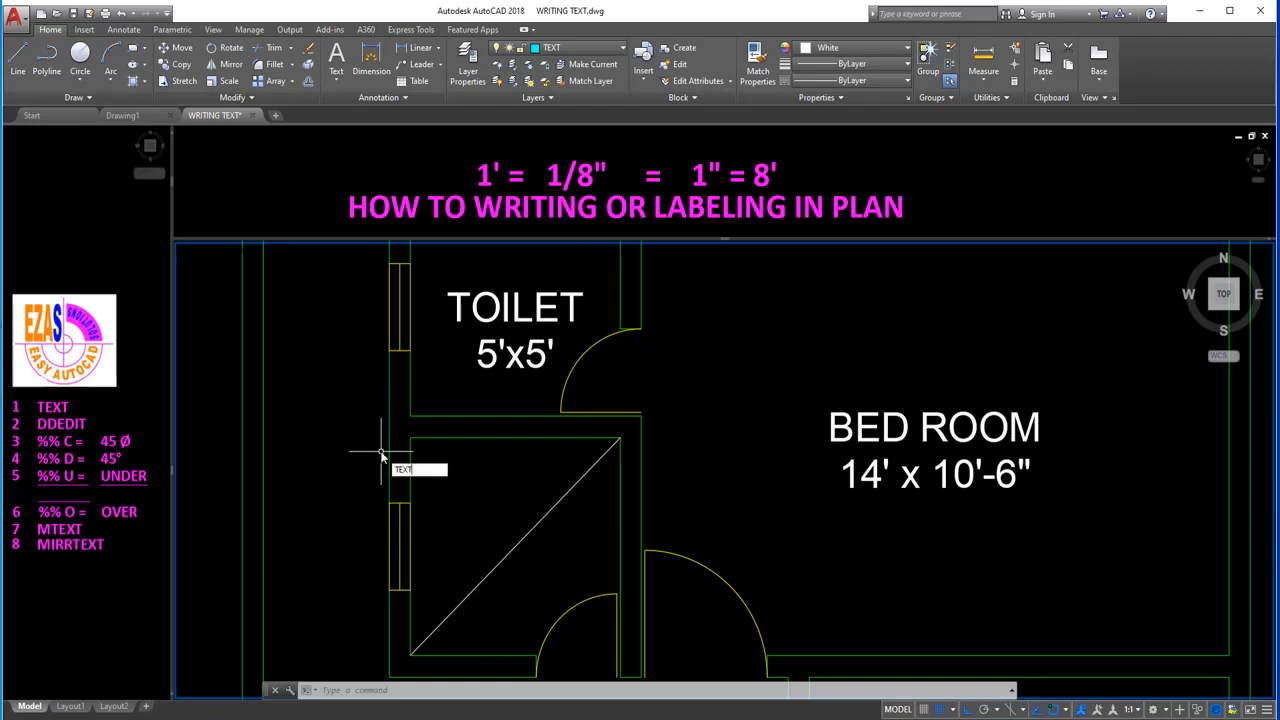
{"action": "key", "text": "Return"}
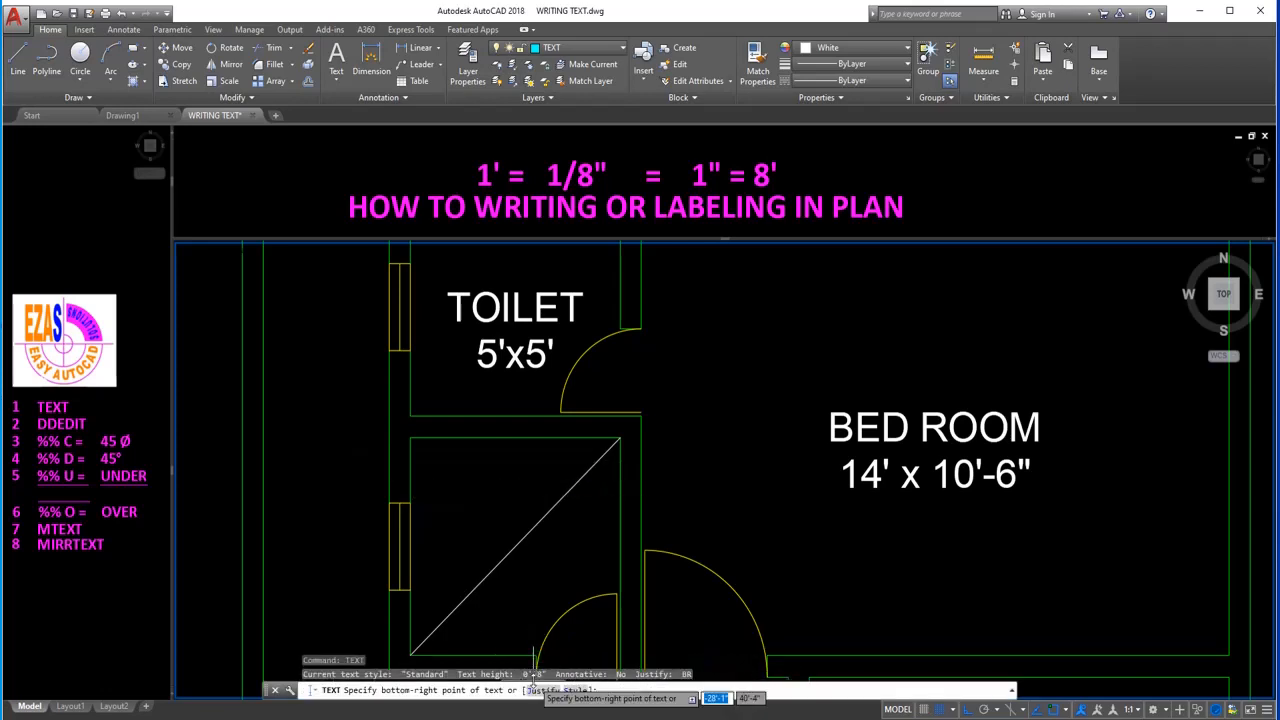
{"action": "left_click", "coordinate": [535, 691]}
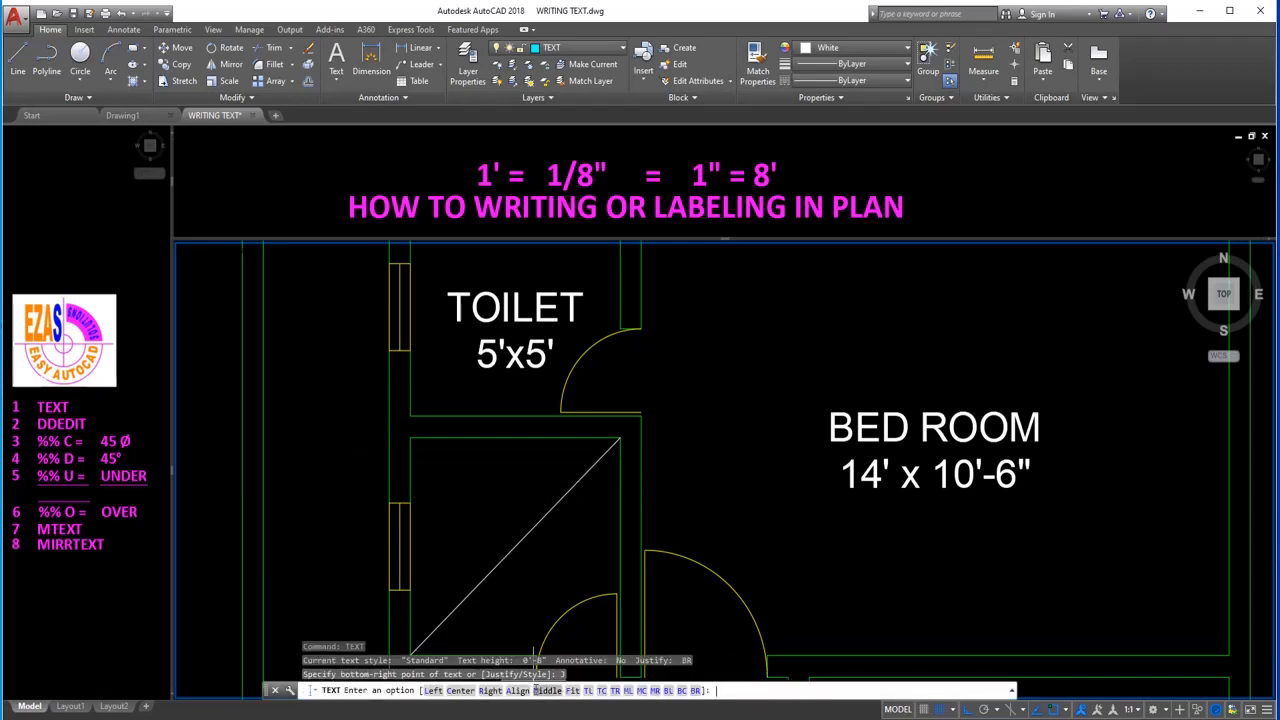
{"action": "left_click", "coordinate": [681, 690]}
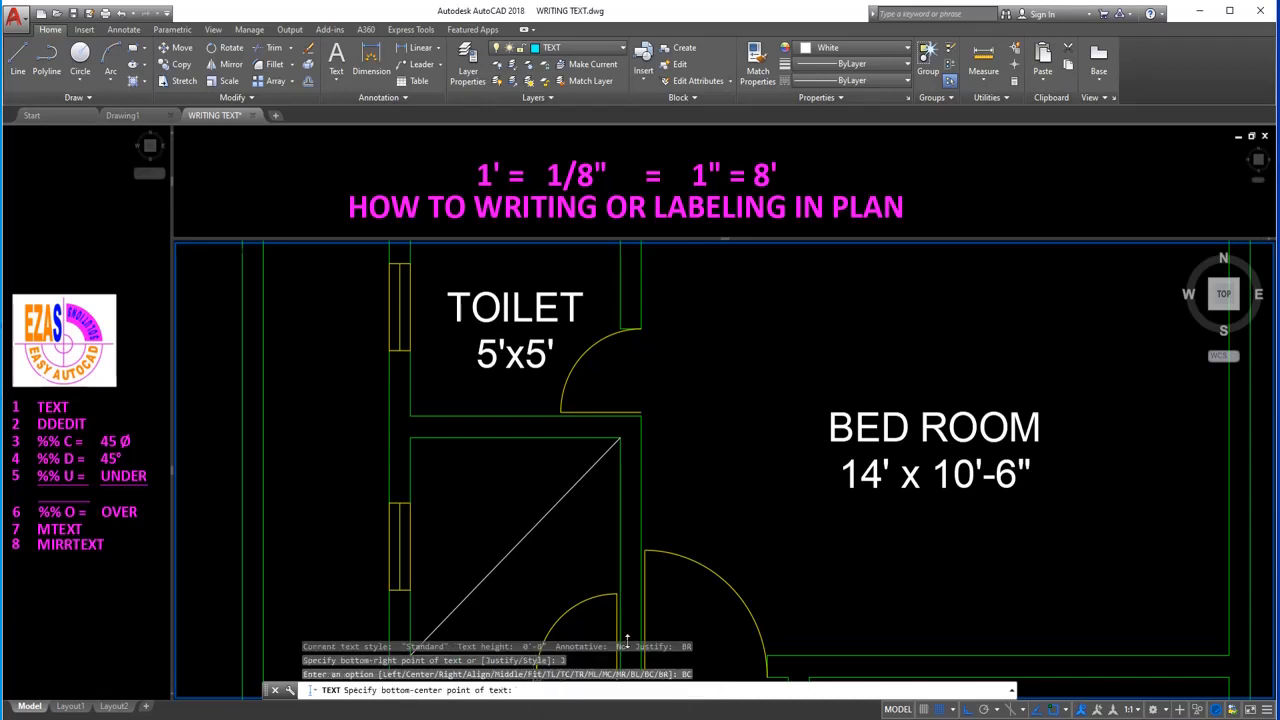
{"action": "type", "text": "MID"}
{"action": "key", "text": "Return"}
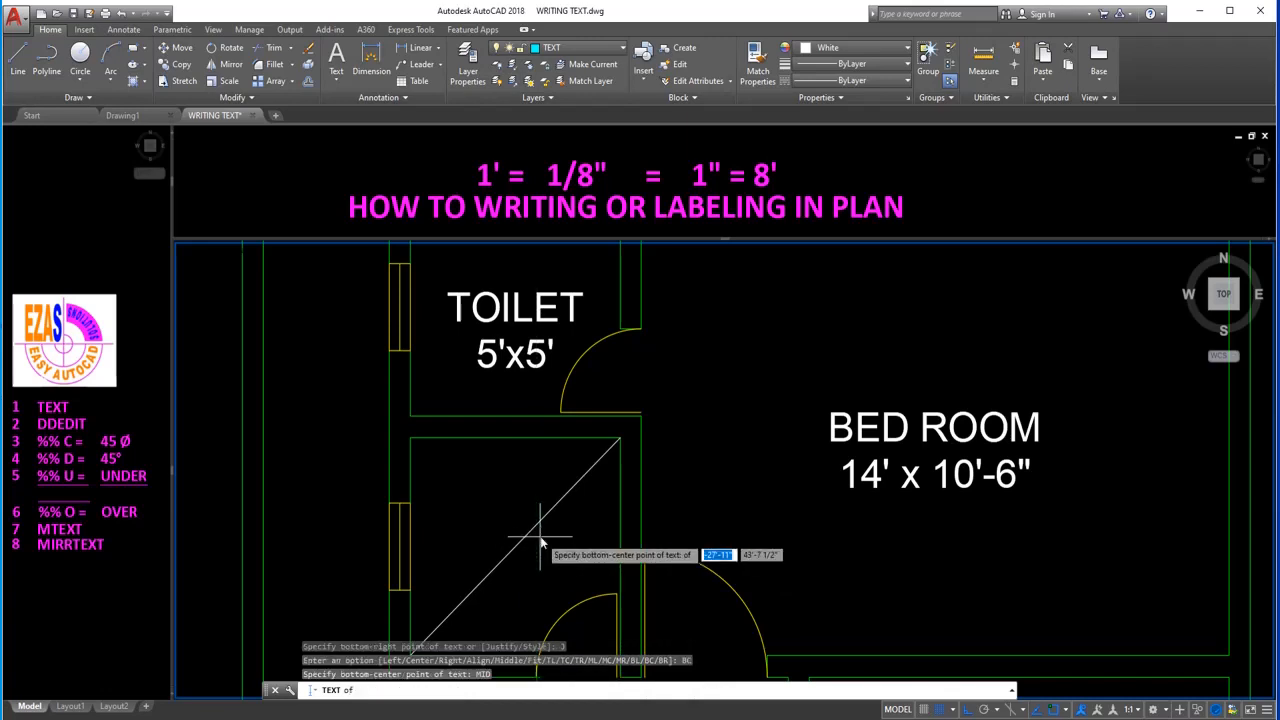
{"action": "left_click", "coordinate": [533, 540]}
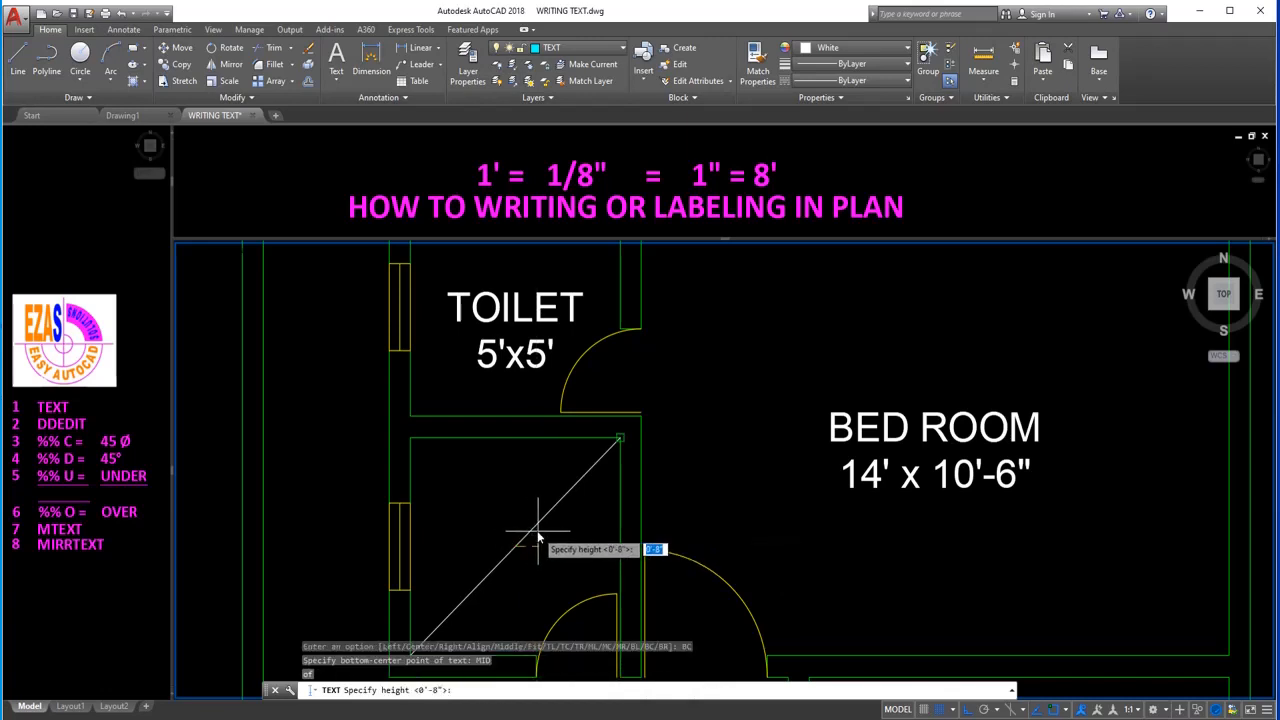
{"action": "key", "text": "Return"}
{"action": "key", "text": "Return"}
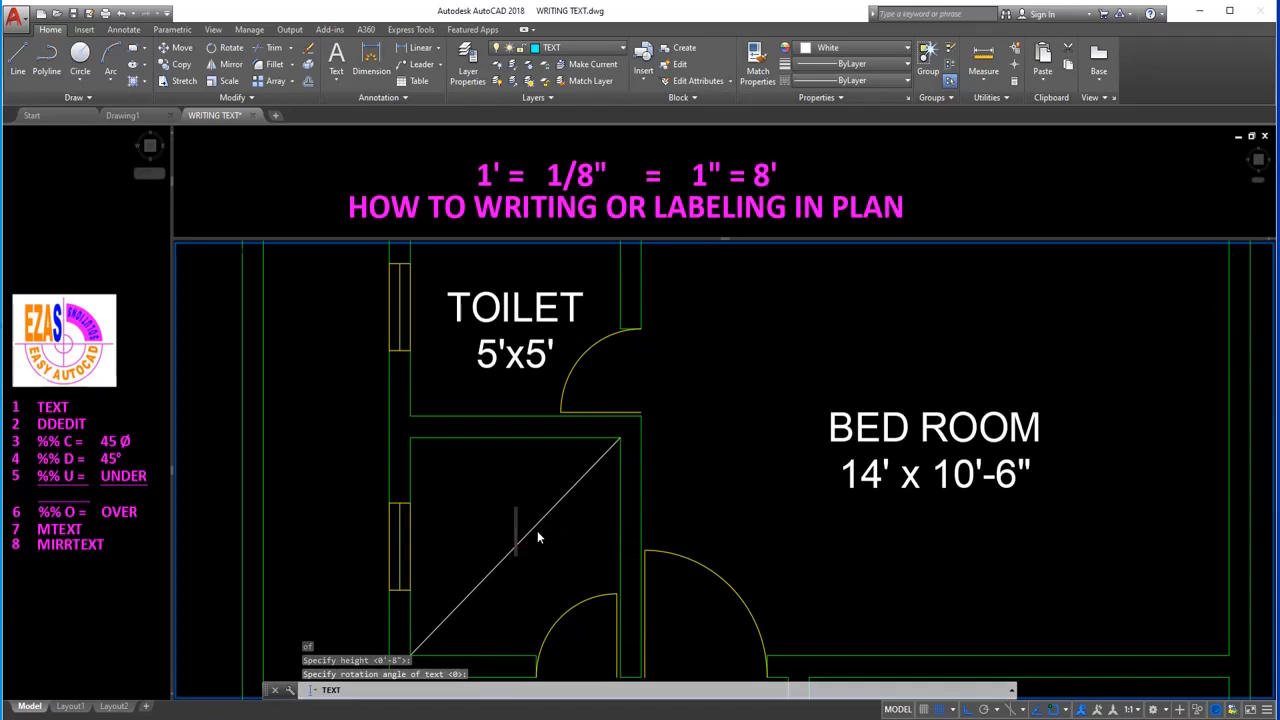
{"action": "type", "text": "TOILET"}
{"action": "key", "text": "Return"}
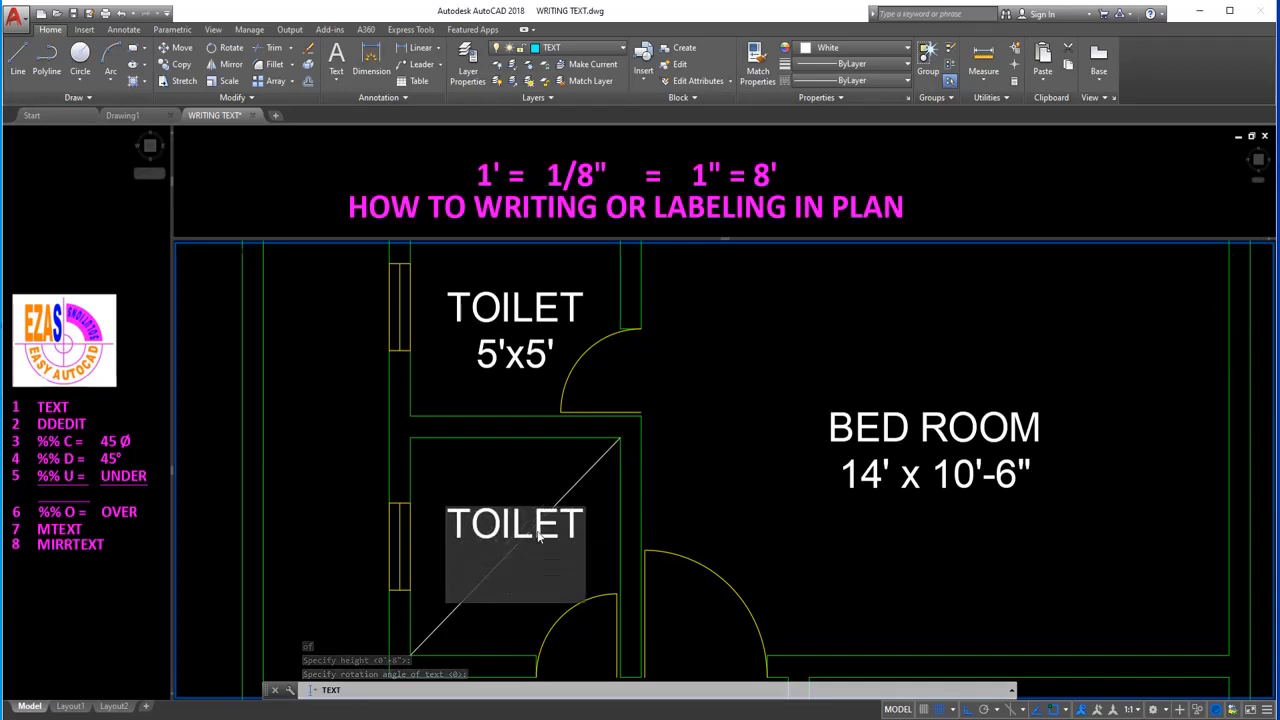
Add the size 5'x5' as a second text line below TOILET in the lower toilet and finish the text.
{"action": "type", "text": "5'x"}
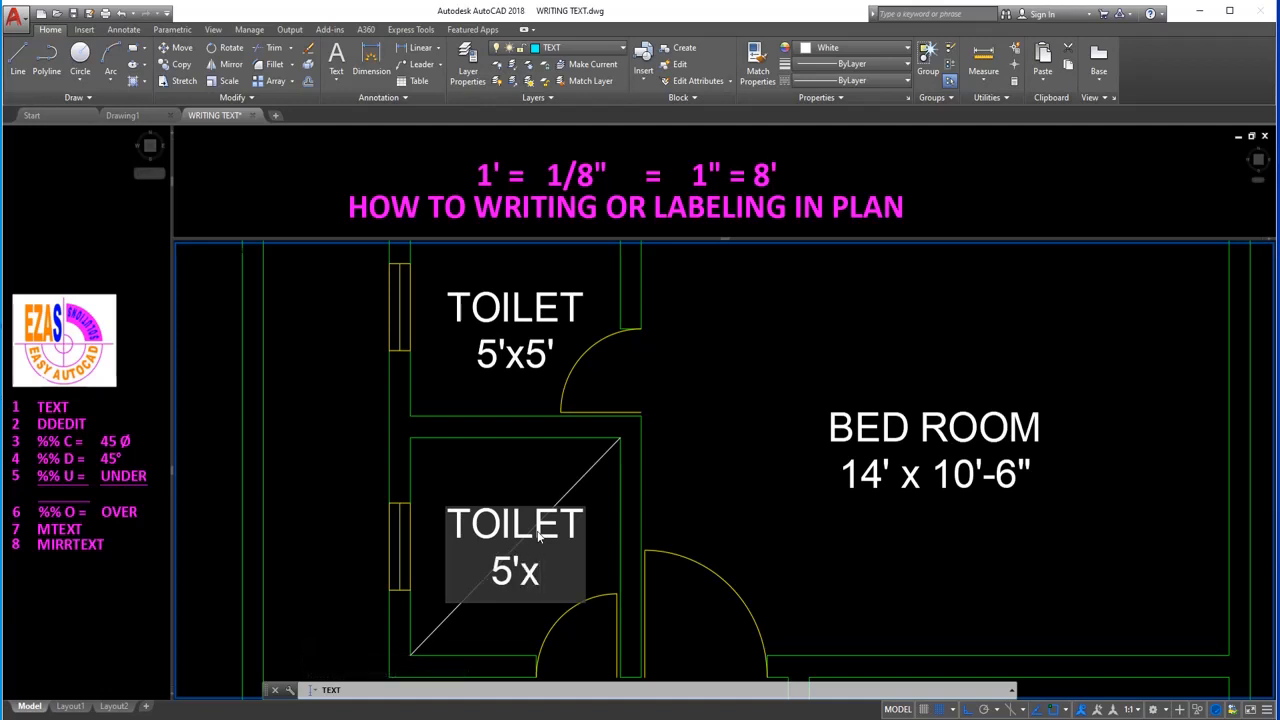
{"action": "type", "text": "5'"}
{"action": "left_click", "coordinate": [676, 486]}
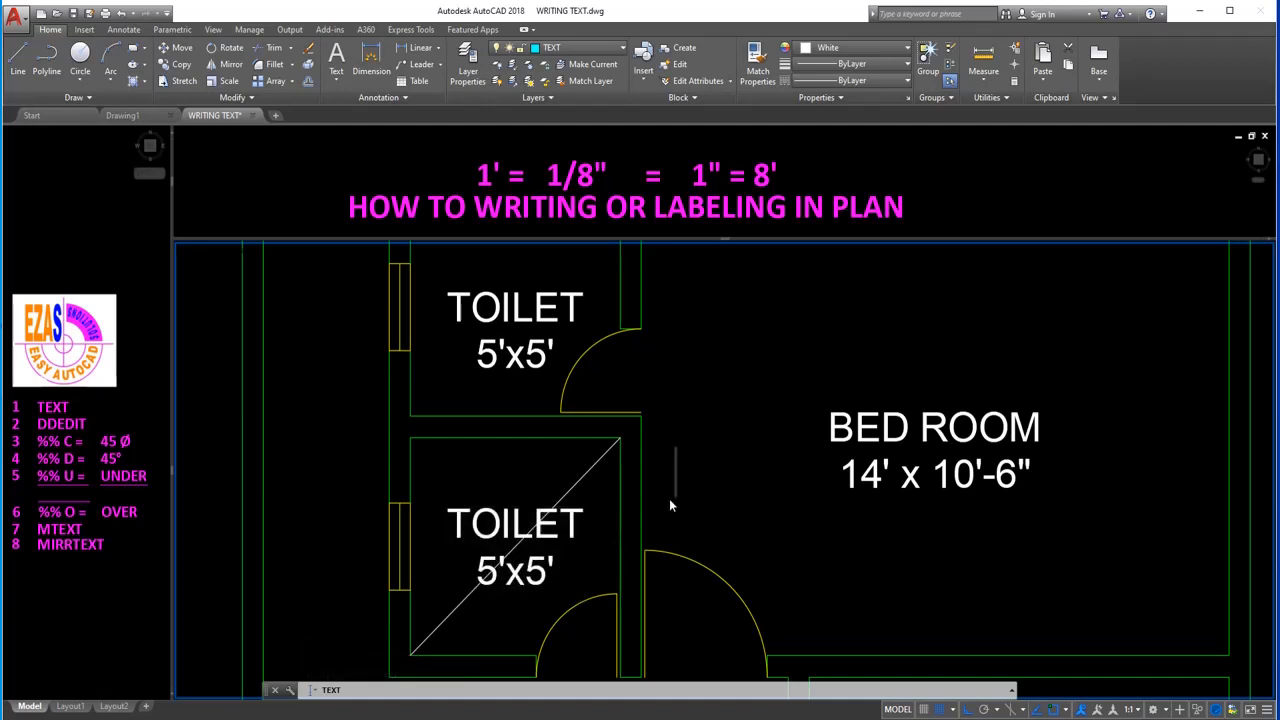
{"action": "key", "text": "Return"}
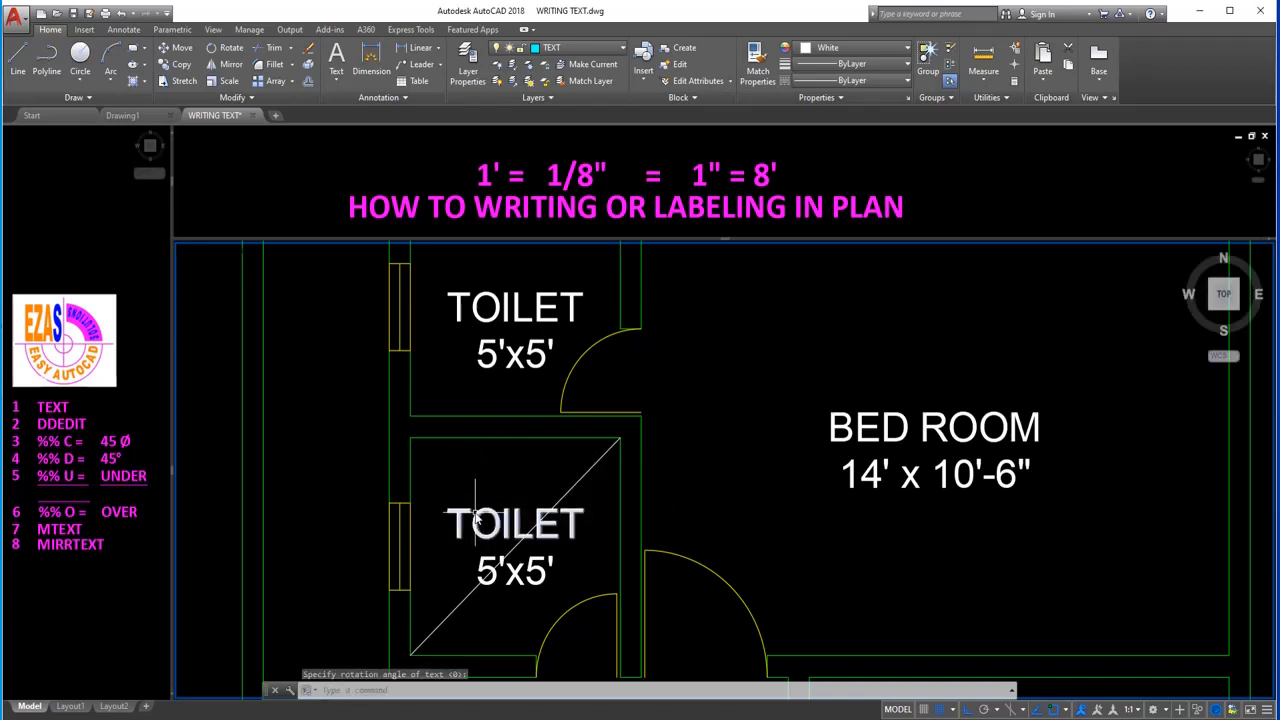
Offset the lower toilet's upper and lower inner wall lines 1'7.5" into the room as guides for checking the label's centring.
{"action": "type", "text": "z"}
{"action": "key", "text": "Return"}
{"action": "key", "text": "Return"}
{"action": "left_click_drag", "start_coordinate": [452, 382], "coordinate": [457, 427]}
{"action": "middle_click_drag", "start_coordinate": [476, 413], "coordinate": [403, 418]}
{"action": "key", "text": "Escape"}
{"action": "right_click", "coordinate": [468, 377]}
{"action": "left_click", "coordinate": [490, 388]}
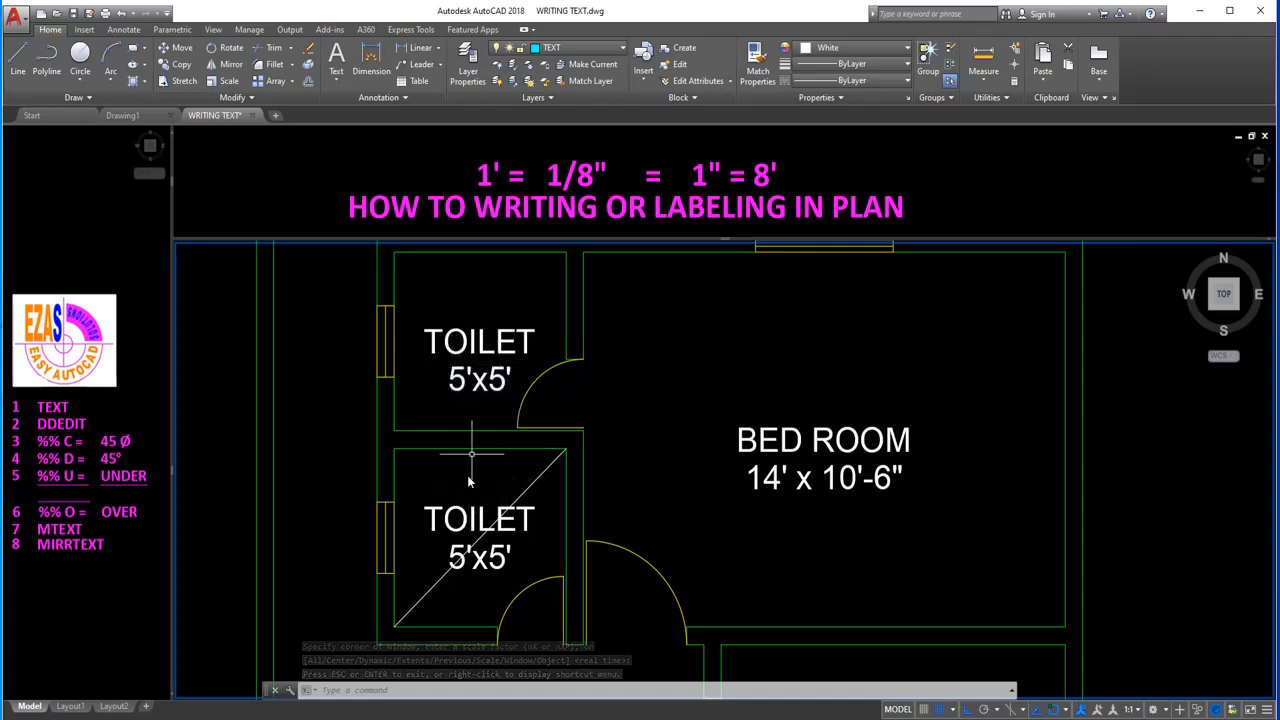
{"action": "type", "text": "o"}
{"action": "key", "text": "Return"}
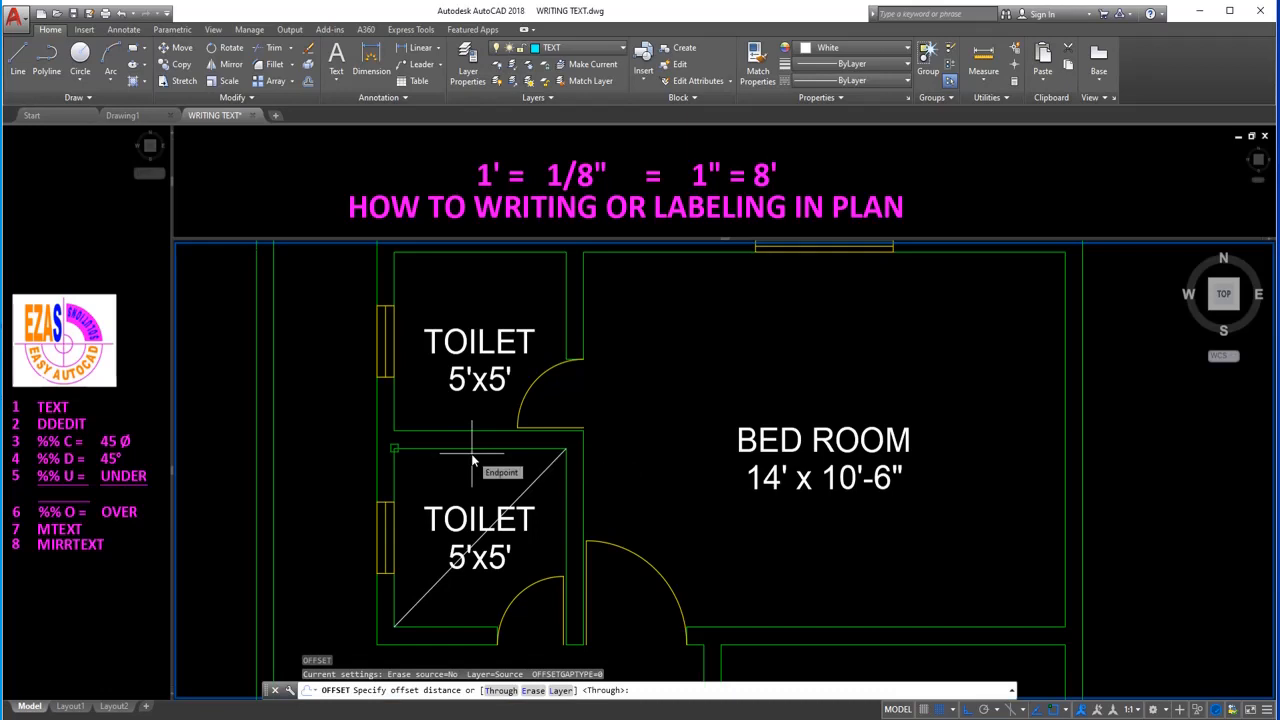
{"action": "type", "text": "1'"}
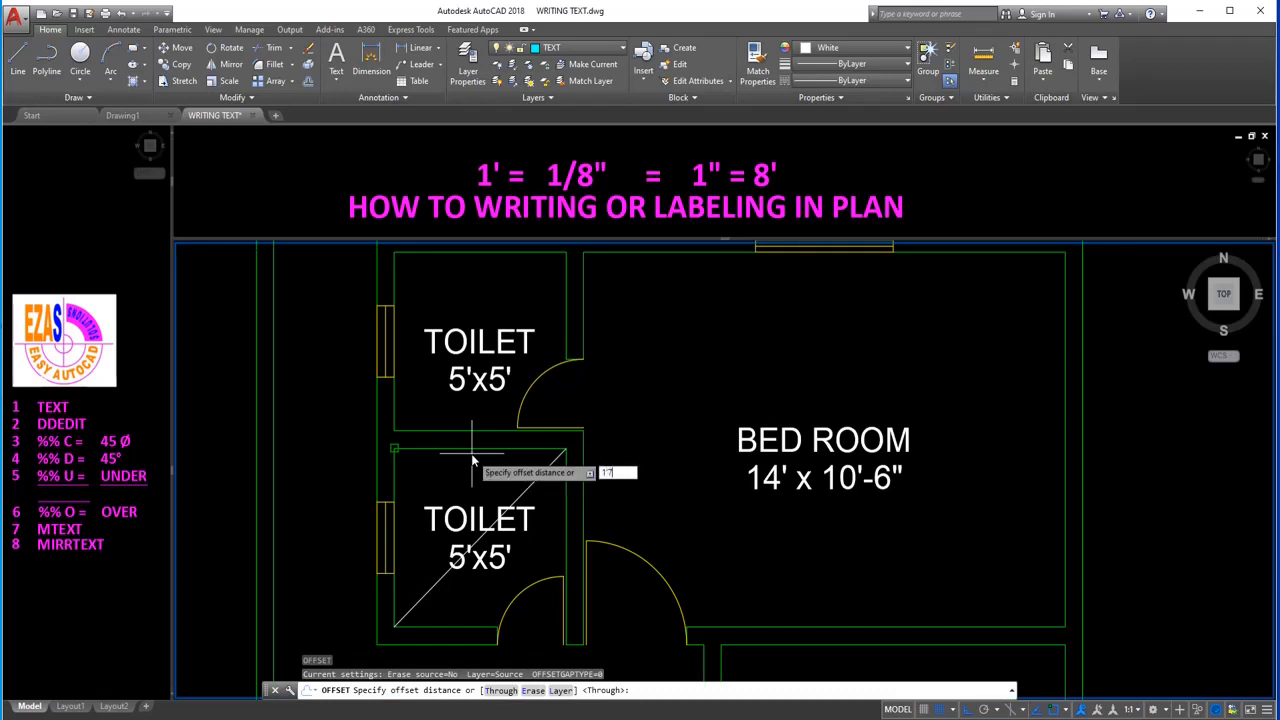
{"action": "key", "text": "Return"}
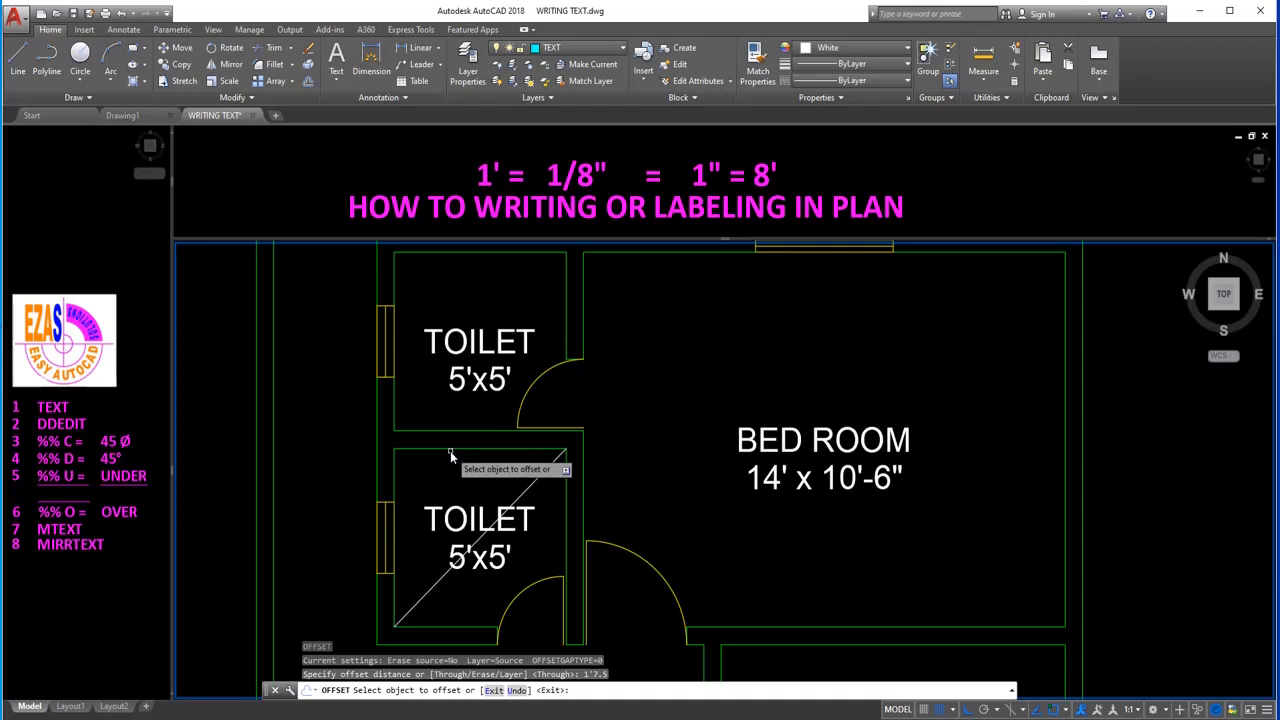
{"action": "left_click", "coordinate": [450, 450]}
{"action": "left_click", "coordinate": [458, 495]}
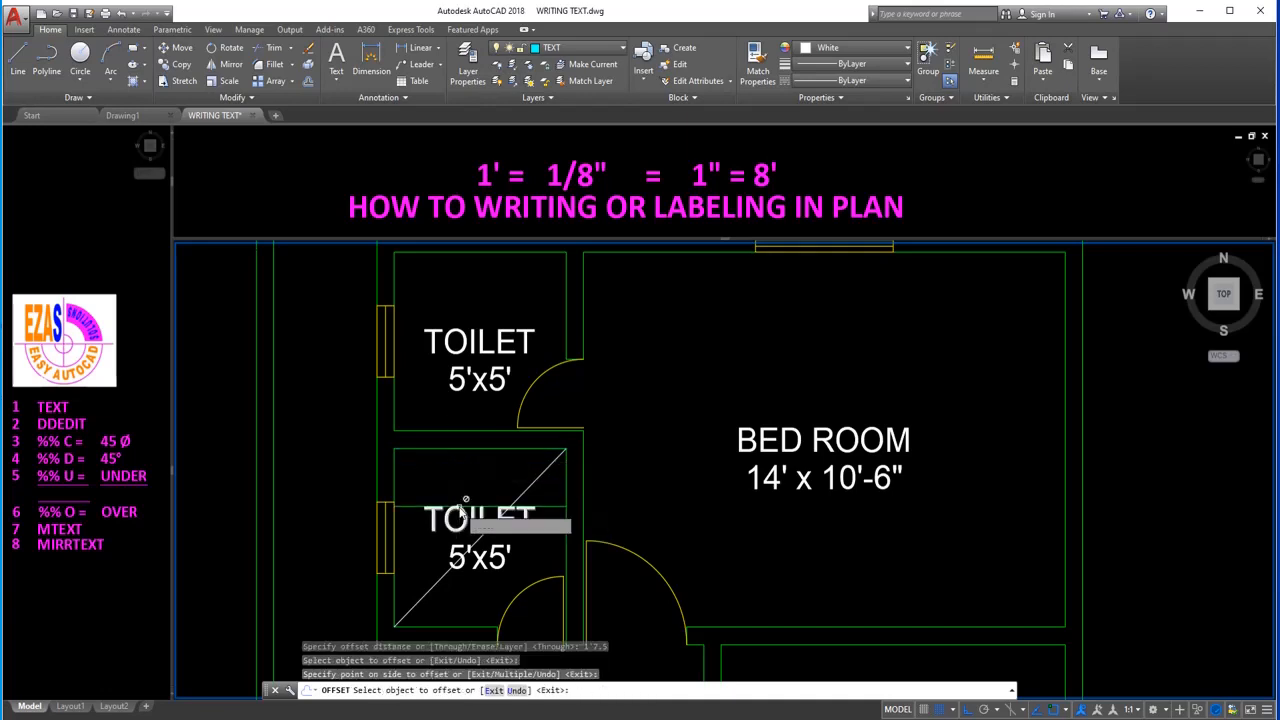
{"action": "left_click", "coordinate": [445, 626]}
{"action": "left_click", "coordinate": [447, 590]}
{"action": "key", "text": "Return"}
{"action": "scroll", "coordinate": [443, 578], "scroll_direction": "up", "scroll_amount": 4}
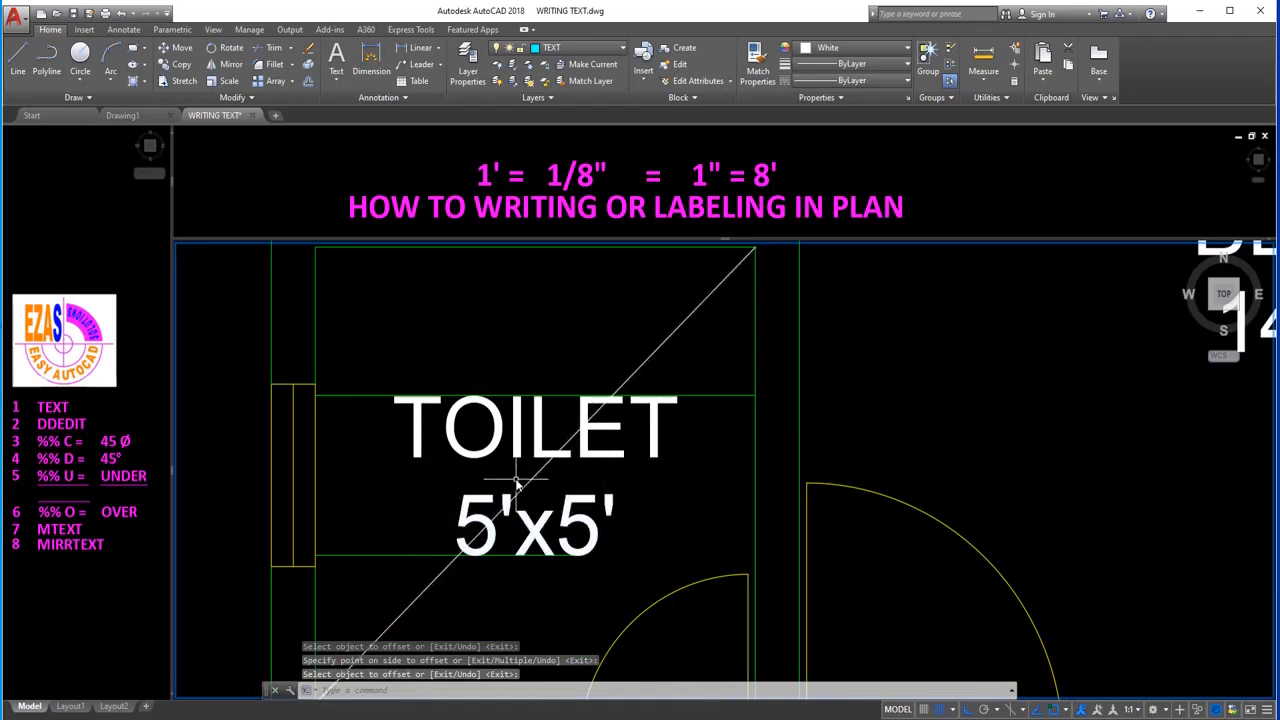
{"action": "scroll", "coordinate": [438, 475], "scroll_direction": "down", "scroll_amount": 2}
{"action": "type", "text": "l"}
{"action": "key", "text": "Return"}
{"action": "type", "text": "ins"}
{"action": "key", "text": "Return"}
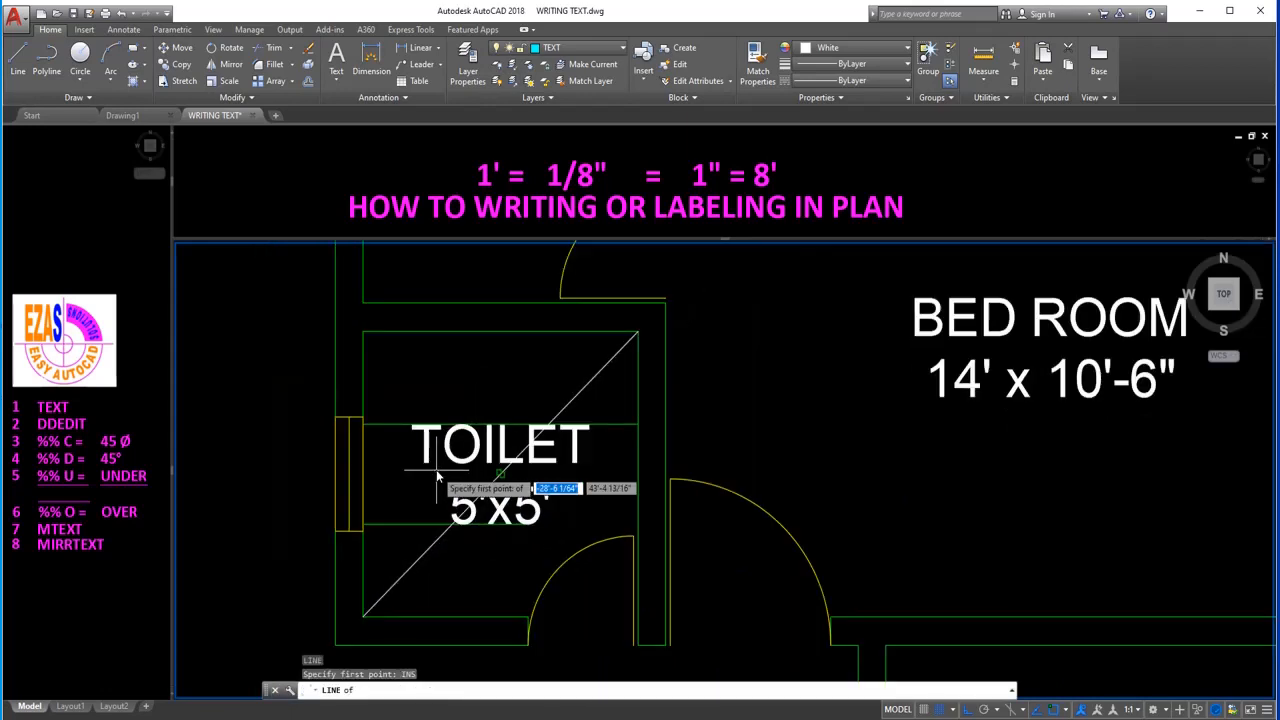
{"action": "left_click", "coordinate": [495, 475]}
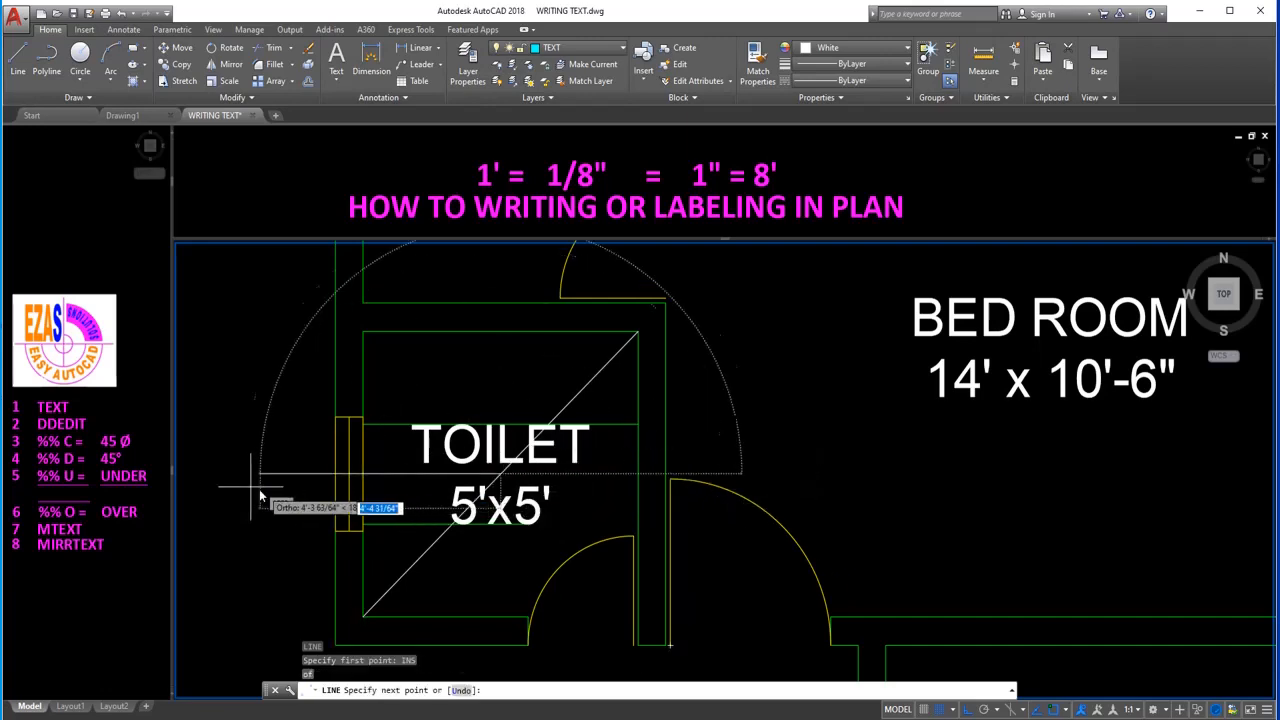
{"action": "key", "text": "Escape"}
Erase the two offset guide lines and the diagonal line in the lower toilet.
{"action": "type", "text": "e"}
{"action": "key", "text": "Return"}
{"action": "left_click", "coordinate": [394, 446]}
{"action": "left_click", "coordinate": [383, 548]}
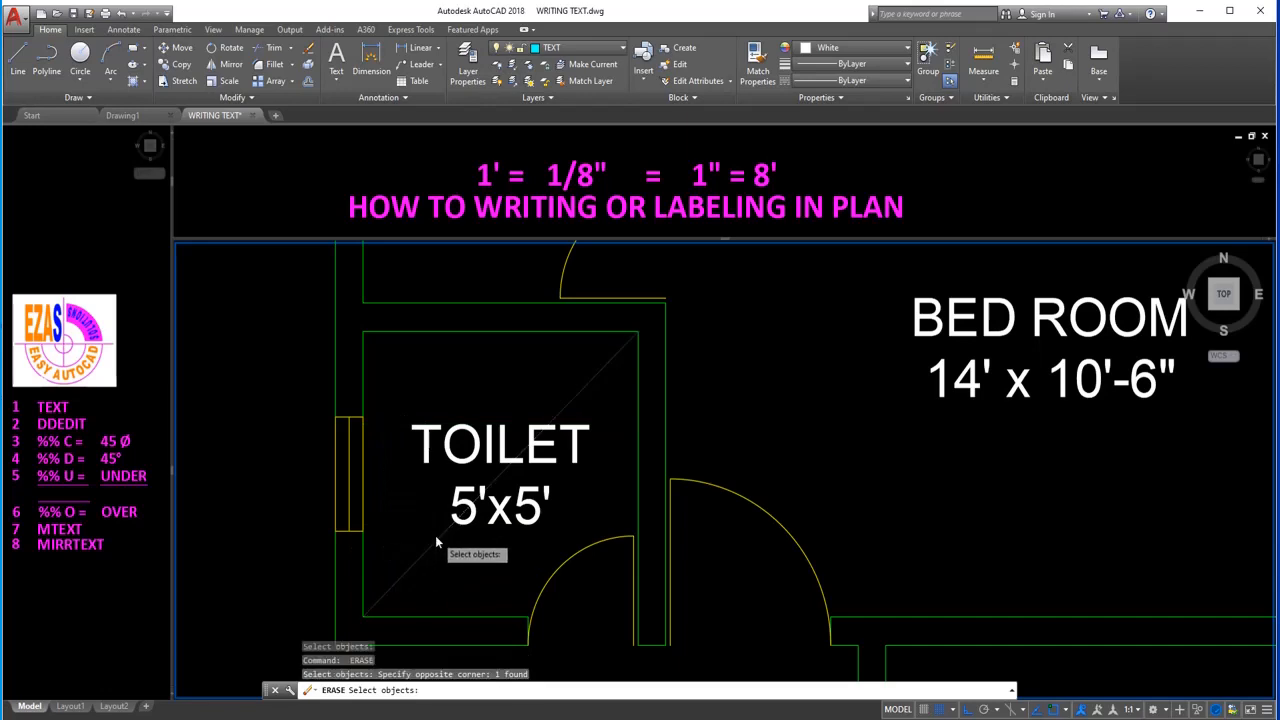
{"action": "scroll", "coordinate": [446, 540], "scroll_direction": "down", "scroll_amount": 2}
{"action": "scroll", "coordinate": [443, 330], "scroll_direction": "up", "scroll_amount": 2}
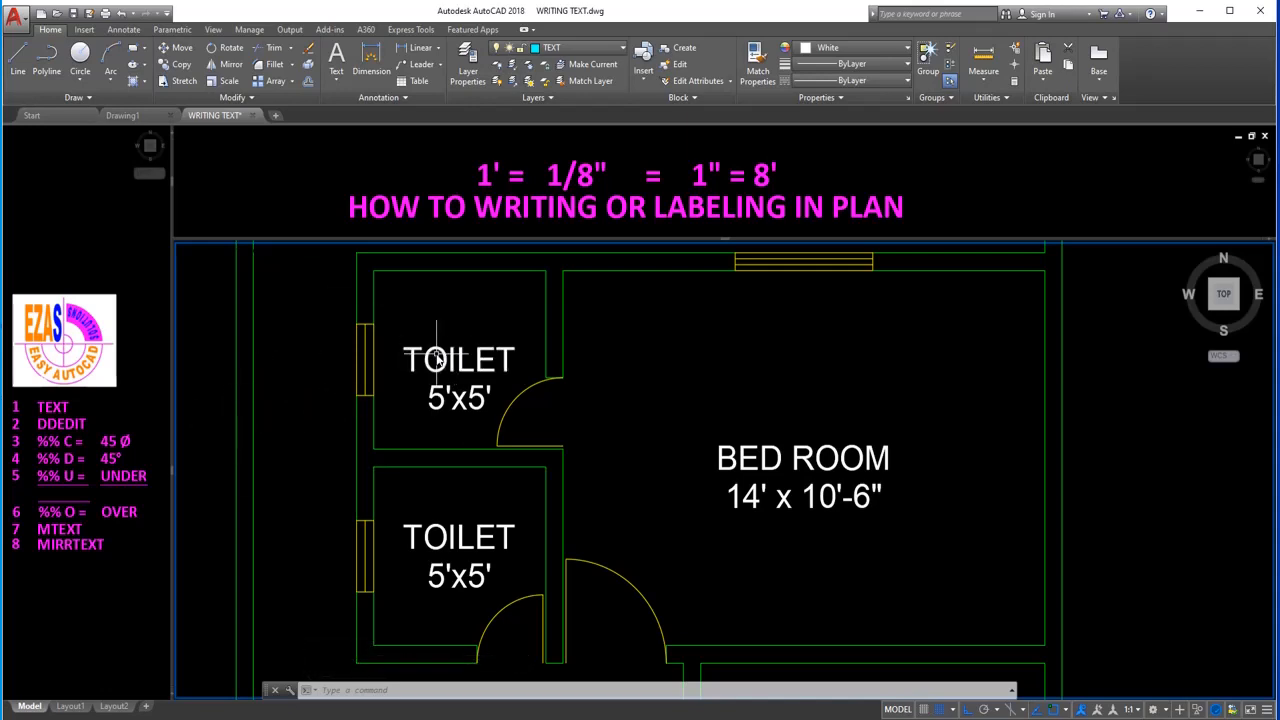
Change the colour of the upper toilet's TOILET and 5'x5' text lines to red.
{"action": "middle_click_drag", "start_coordinate": [487, 538], "coordinate": [475, 483]}
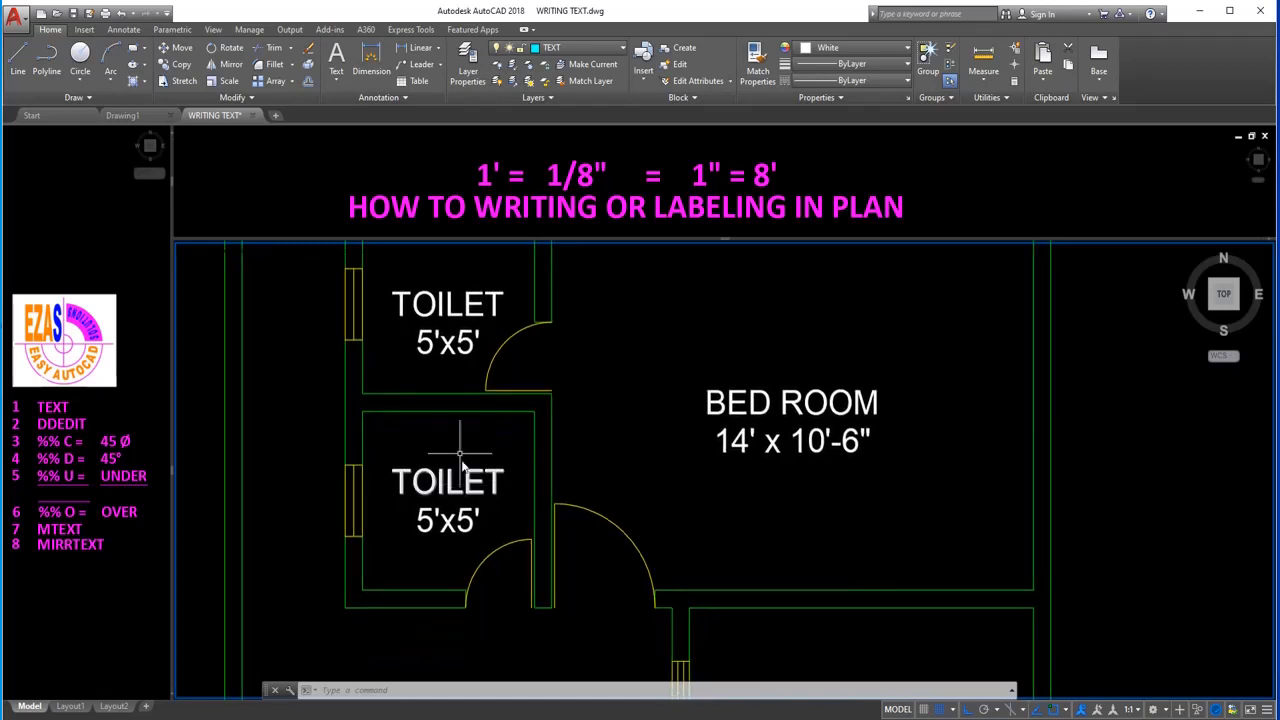
{"action": "middle_click_drag", "start_coordinate": [449, 531], "coordinate": [473, 586]}
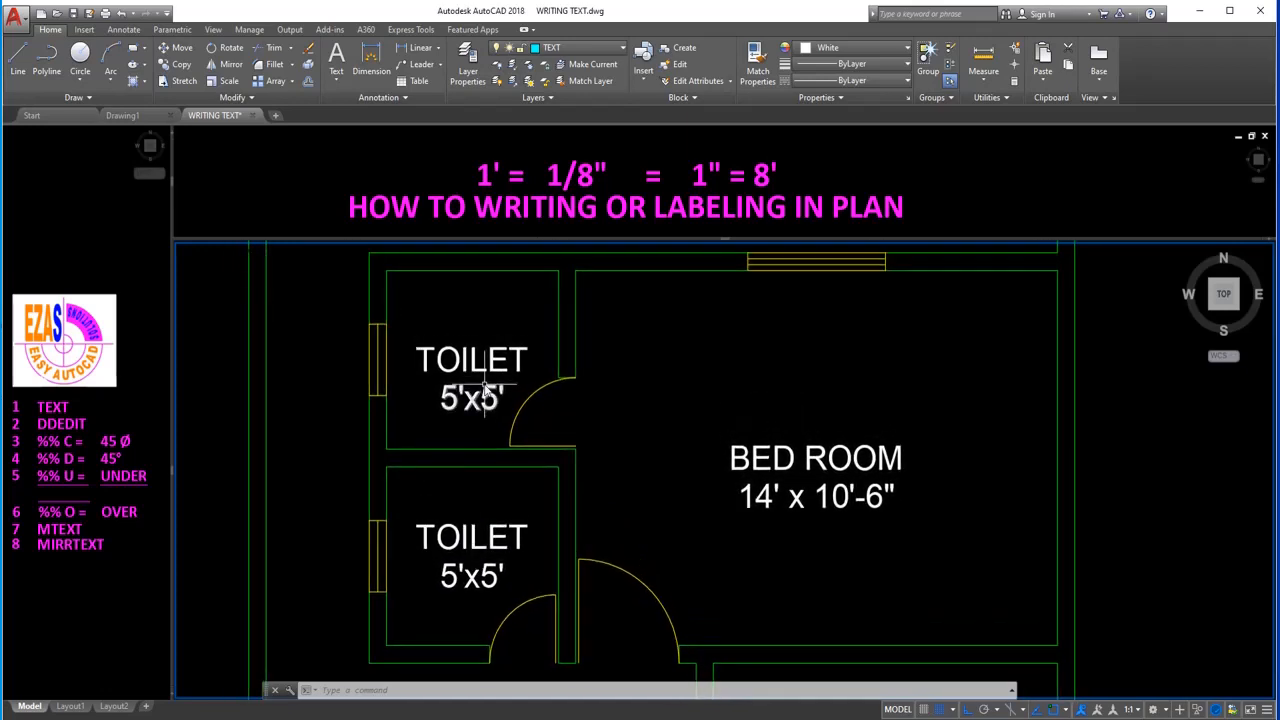
{"action": "type", "text": "change"}
{"action": "key", "text": "Return"}
{"action": "type", "text": "c"}
{"action": "key", "text": "Return"}
{"action": "left_click", "coordinate": [554, 446]}
{"action": "left_click", "coordinate": [448, 323]}
{"action": "key", "text": "Return"}
{"action": "type", "text": "p"}
{"action": "key", "text": "Return"}
{"action": "type", "text": "c"}
{"action": "key", "text": "Return"}
{"action": "type", "text": "r"}
{"action": "key", "text": "Return"}
Copy the red TOILET and 5'x5' label from the upper toilet's upper-left inner corner to the matching corner of the lower toilet.
{"action": "type", "text": "co"}
{"action": "key", "text": "Return"}
{"action": "type", "text": "p"}
{"action": "key", "text": "Return"}
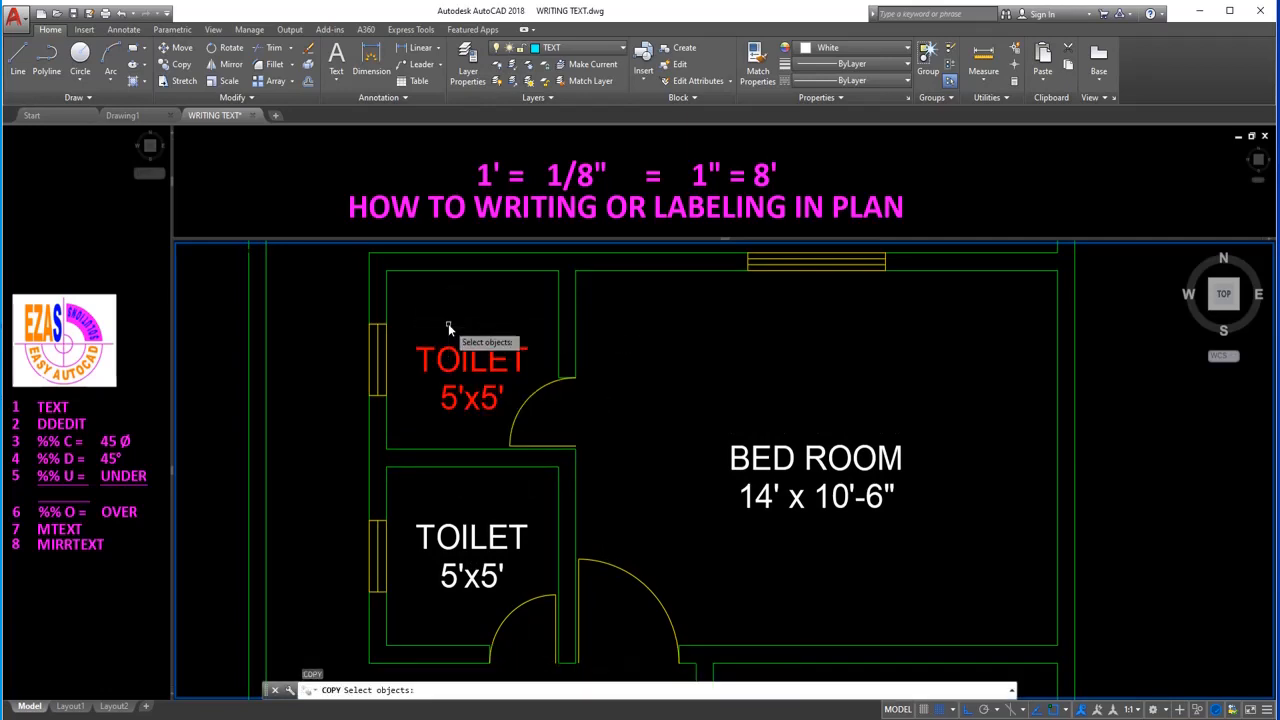
{"action": "key", "text": "Return"}
{"action": "left_click", "coordinate": [396, 266]}
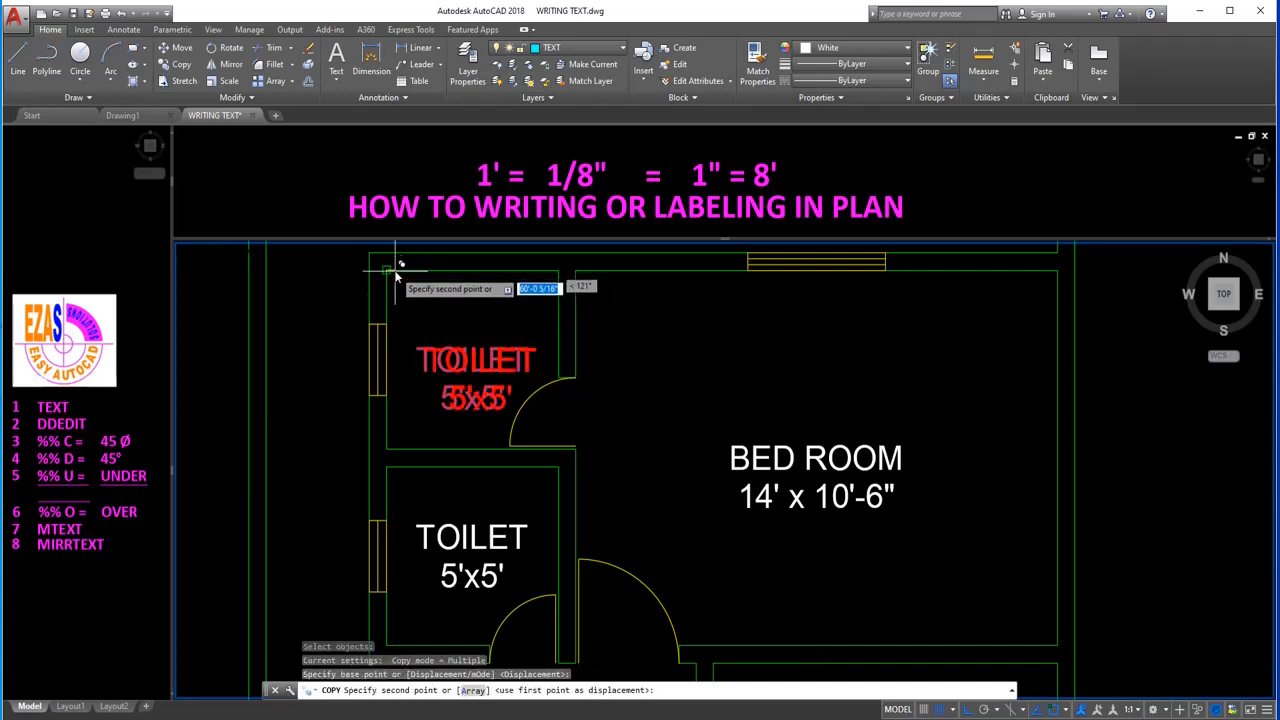
{"action": "left_click", "coordinate": [386, 457]}
{"action": "key", "text": "Escape"}
{"action": "scroll", "coordinate": [450, 628], "scroll_direction": "up", "scroll_amount": 2}
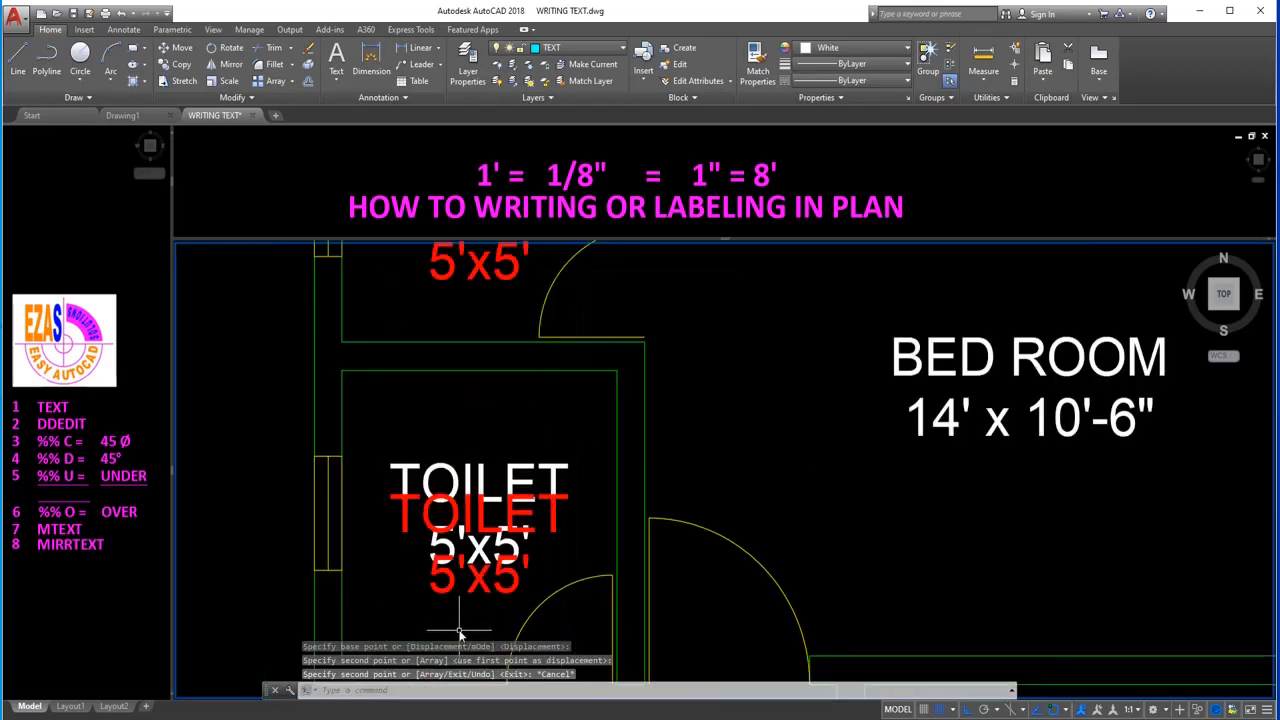
{"action": "middle_click_drag", "start_coordinate": [447, 573], "coordinate": [441, 525]}
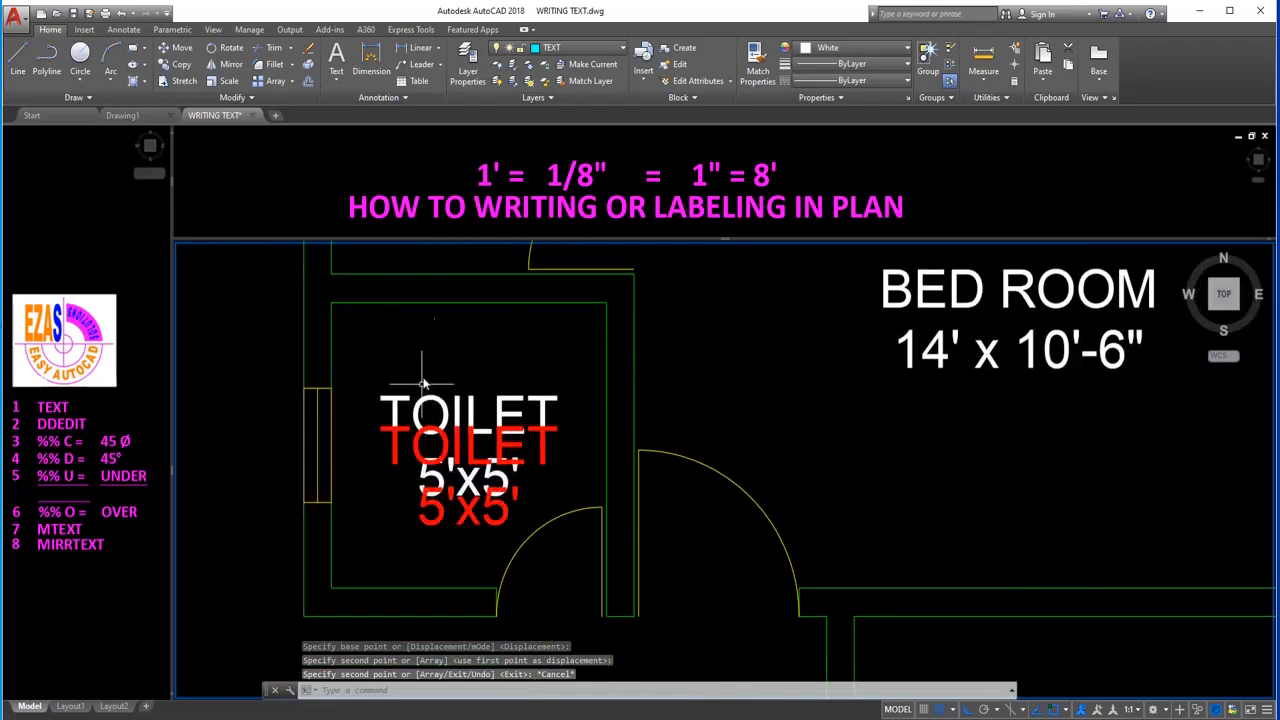
{"action": "scroll", "coordinate": [381, 425], "scroll_direction": "down", "scroll_amount": 1}
{"action": "middle_click_drag", "start_coordinate": [674, 340], "coordinate": [543, 437]}
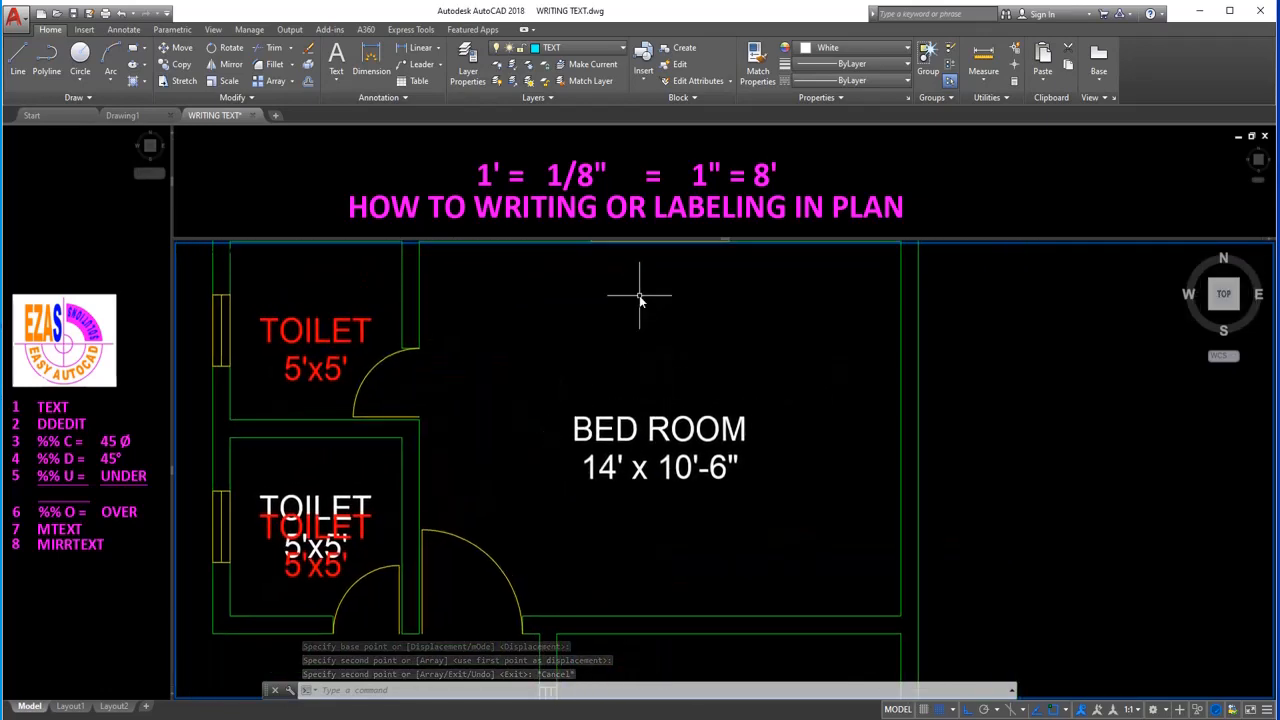
Erase the copied red TOILET and 5'x5' text lines from the lower toilet.
{"action": "scroll", "coordinate": [640, 275], "scroll_direction": "down", "scroll_amount": 1}
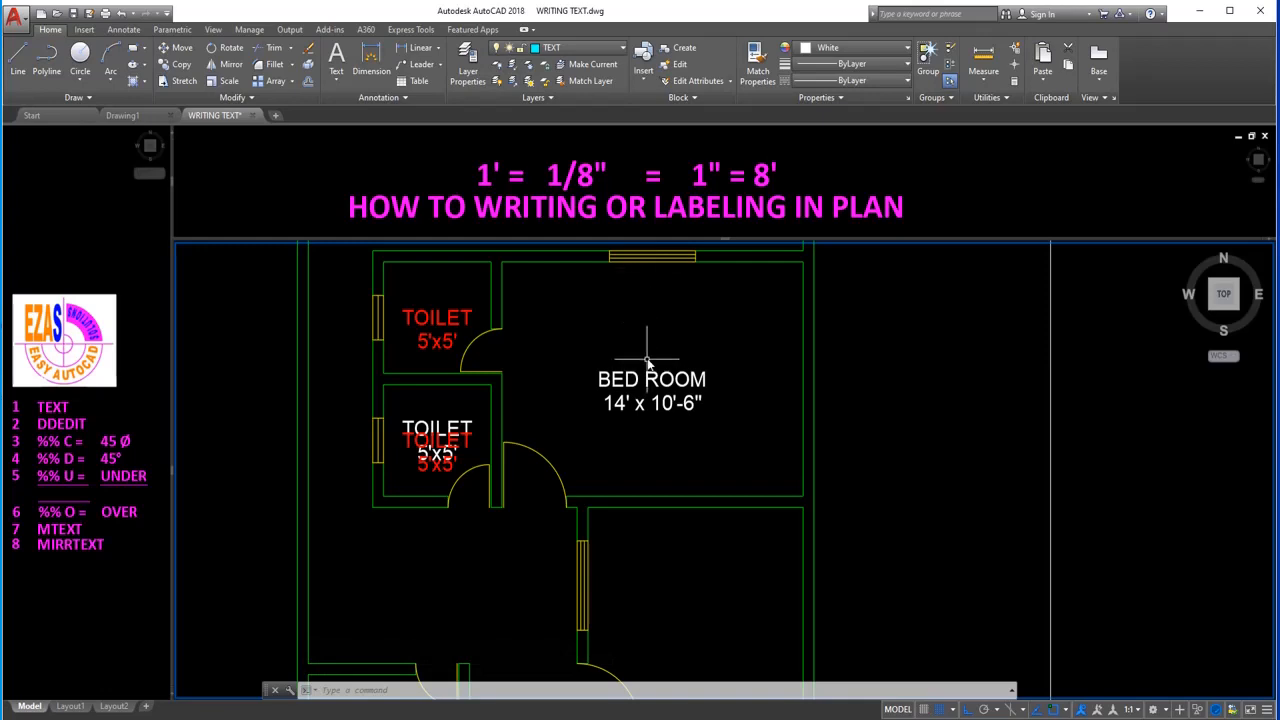
{"action": "scroll", "coordinate": [406, 385], "scroll_direction": "up", "scroll_amount": 3}
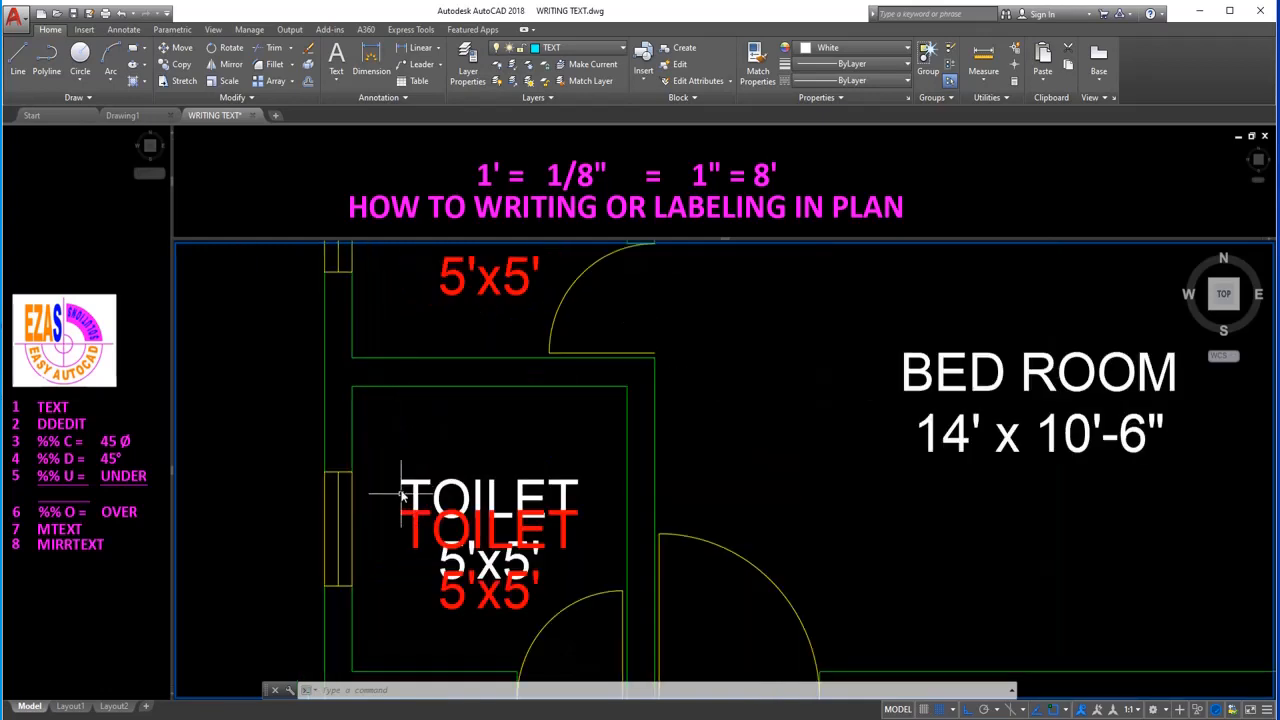
{"action": "type", "text": "e"}
{"action": "key", "text": "Return"}
{"action": "left_click", "coordinate": [415, 535]}
{"action": "left_click", "coordinate": [401, 555]}
{"action": "key", "text": "Return"}
{"action": "left_click", "coordinate": [444, 606]}
{"action": "key", "text": "Return"}
{"action": "scroll", "coordinate": [443, 600], "scroll_direction": "down", "scroll_amount": 4}
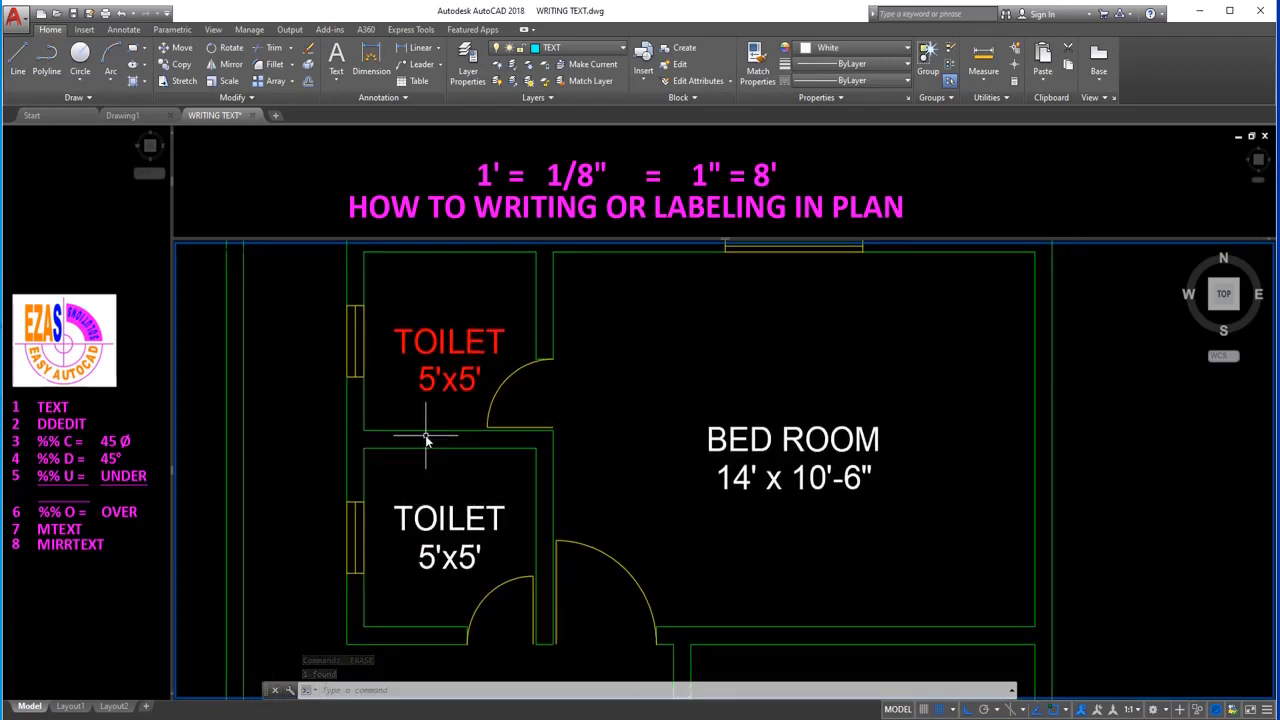
Undo the erasures, the label copy and the red colour change on the toilet labels.
{"action": "type", "text": "u"}
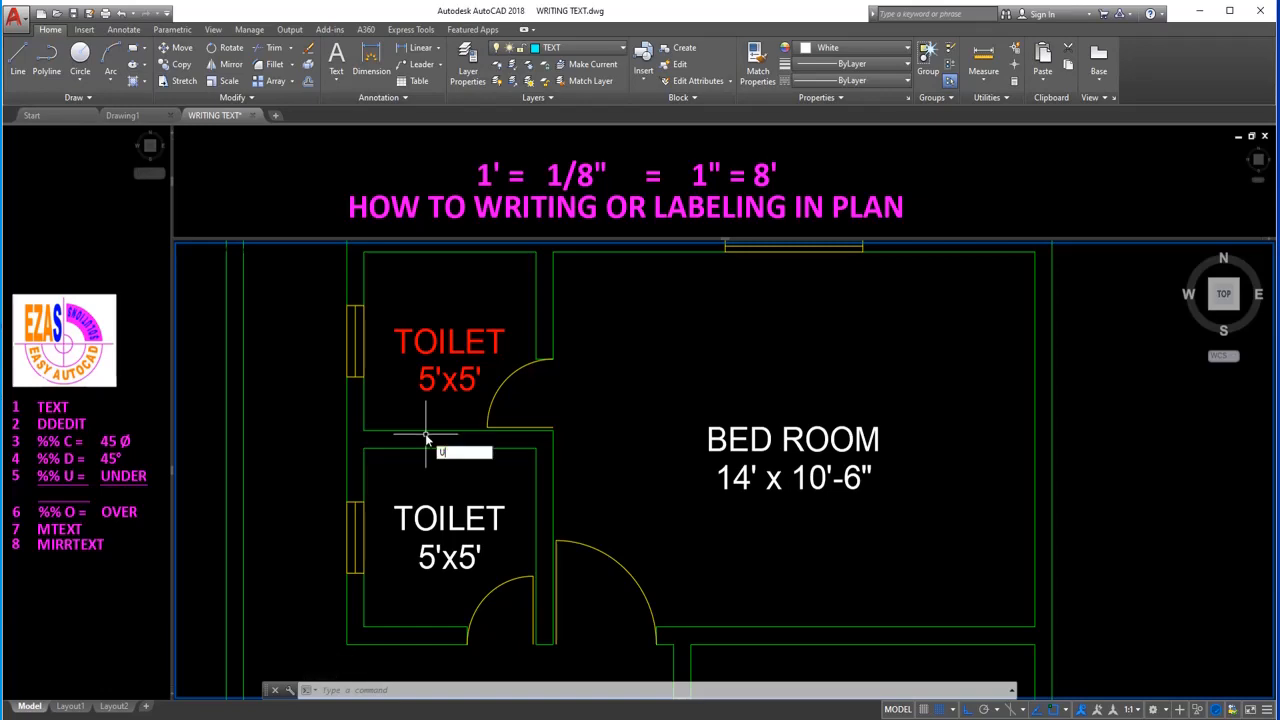
{"action": "key", "text": "Return"}
{"action": "key", "text": "Return"}
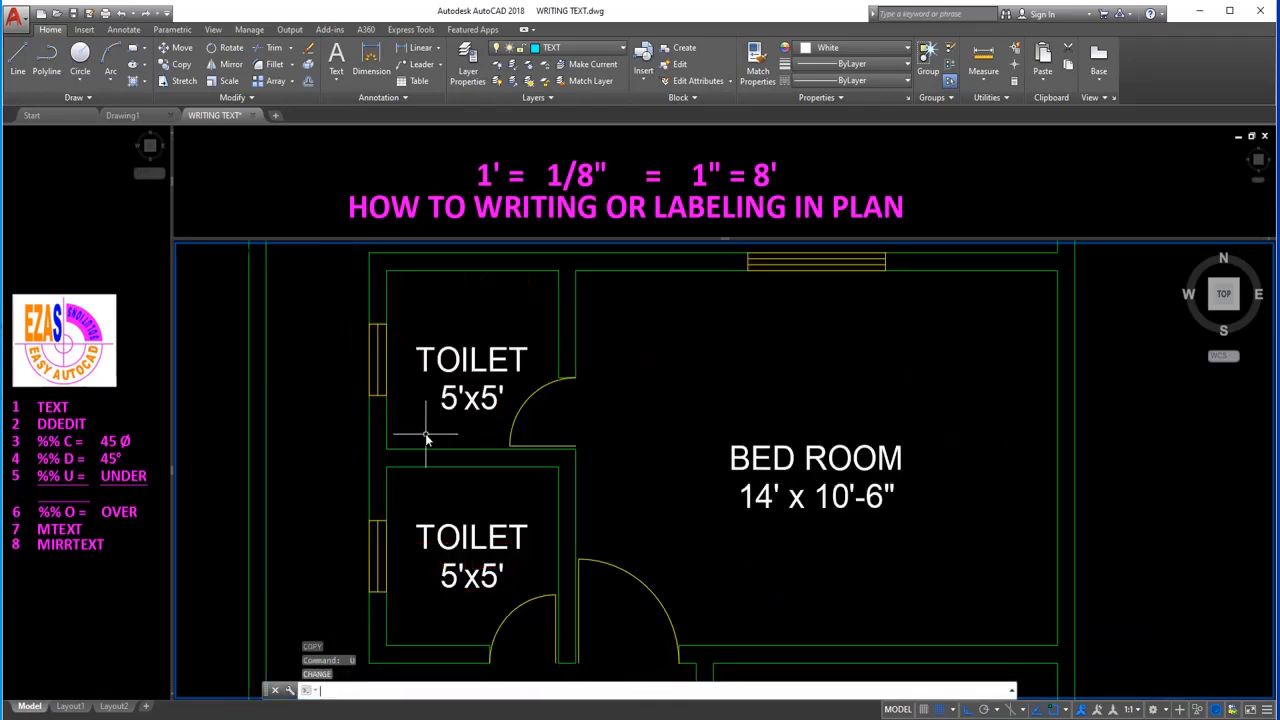
Erase the TOILET and 5'x5' label from the upper toilet.
{"action": "scroll", "coordinate": [426, 437], "scroll_direction": "up", "scroll_amount": 2}
{"action": "scroll", "coordinate": [426, 437], "scroll_direction": "down", "scroll_amount": 3}
{"action": "type", "text": "e"}
{"action": "key", "text": "Return"}
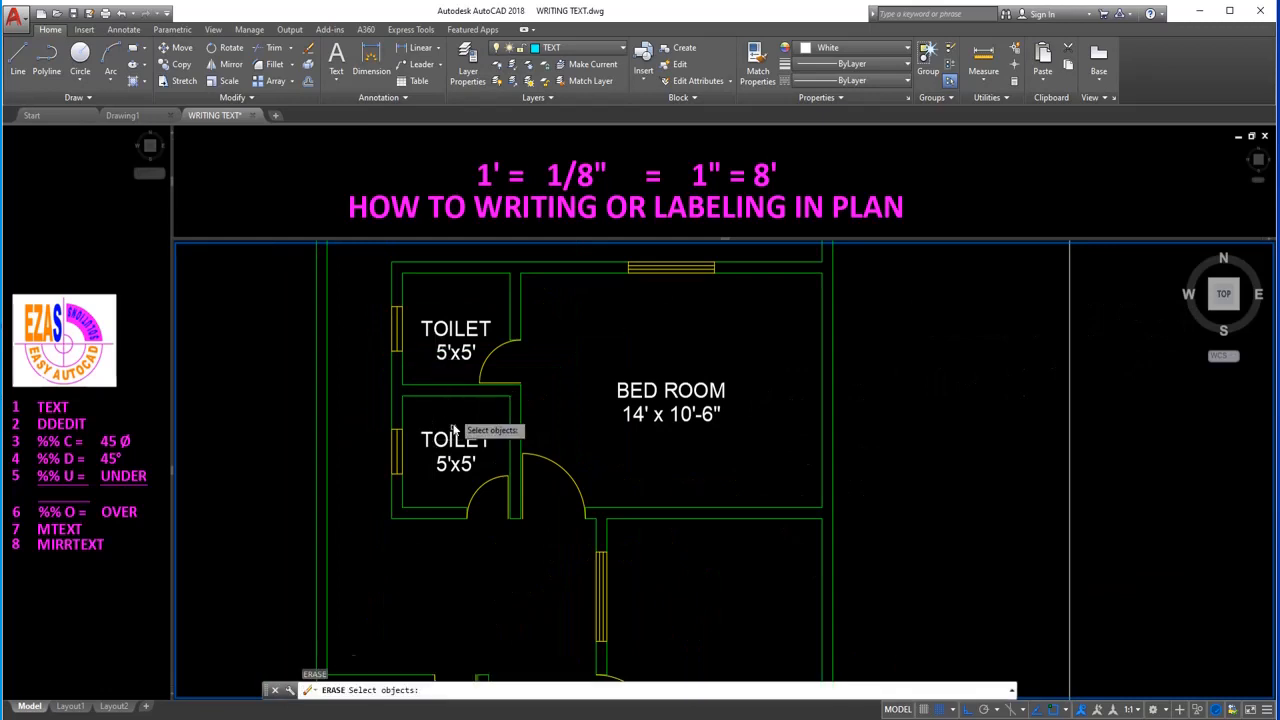
{"action": "left_click", "coordinate": [443, 318]}
{"action": "key", "text": "Return"}
Copy the lower toilet's TOILET and 5'x5' label from its upper-left inner corner to the upper toilet's matching corner, and save the drawing.
{"action": "type", "text": "co"}
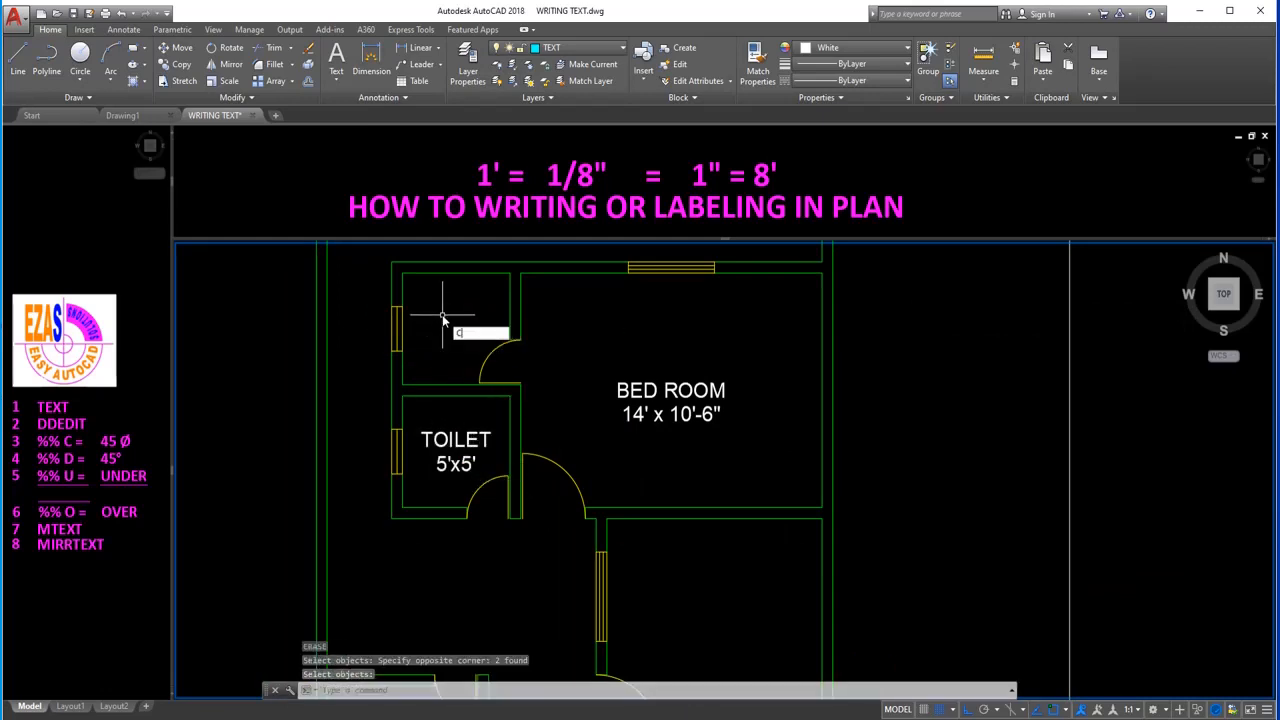
{"action": "key", "text": "Return"}
{"action": "left_click", "coordinate": [440, 468]}
{"action": "double_click", "coordinate": [444, 430]}
{"action": "left_click", "coordinate": [400, 476]}
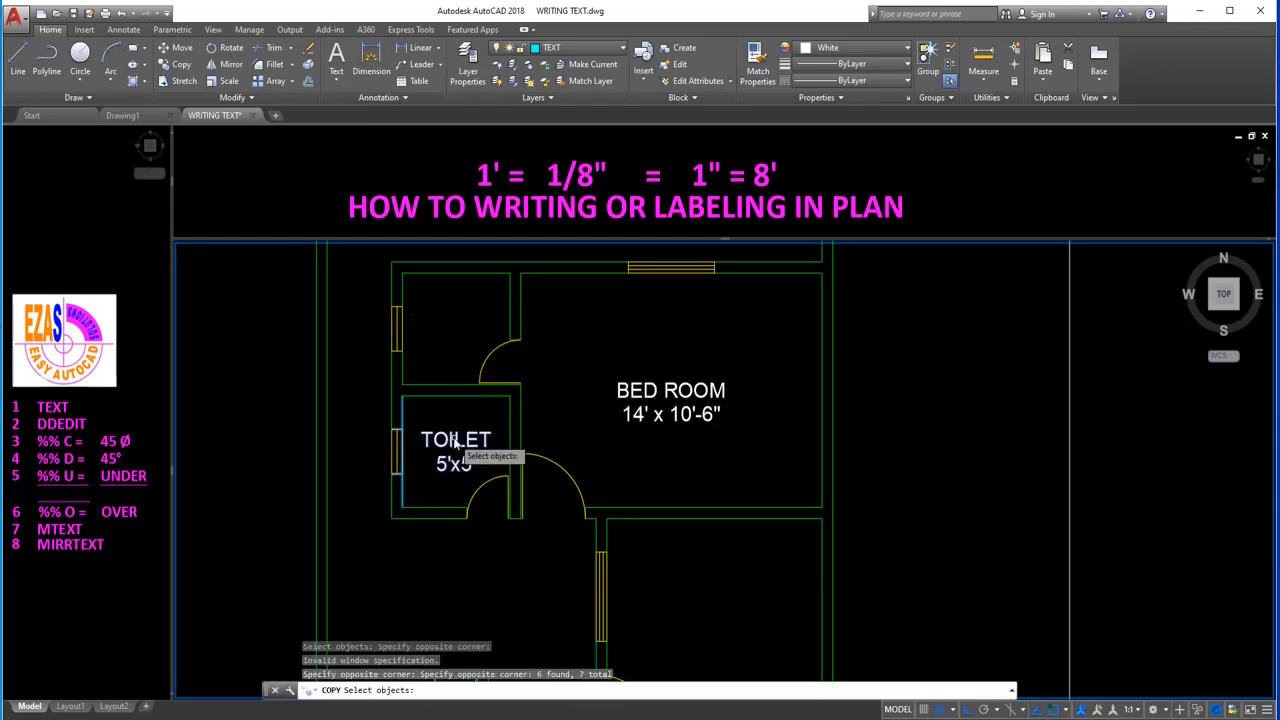
{"action": "left_click", "coordinate": [451, 444]}
{"action": "left_click", "coordinate": [436, 476]}
{"action": "type", "text": "r"}
{"action": "key", "text": "Return"}
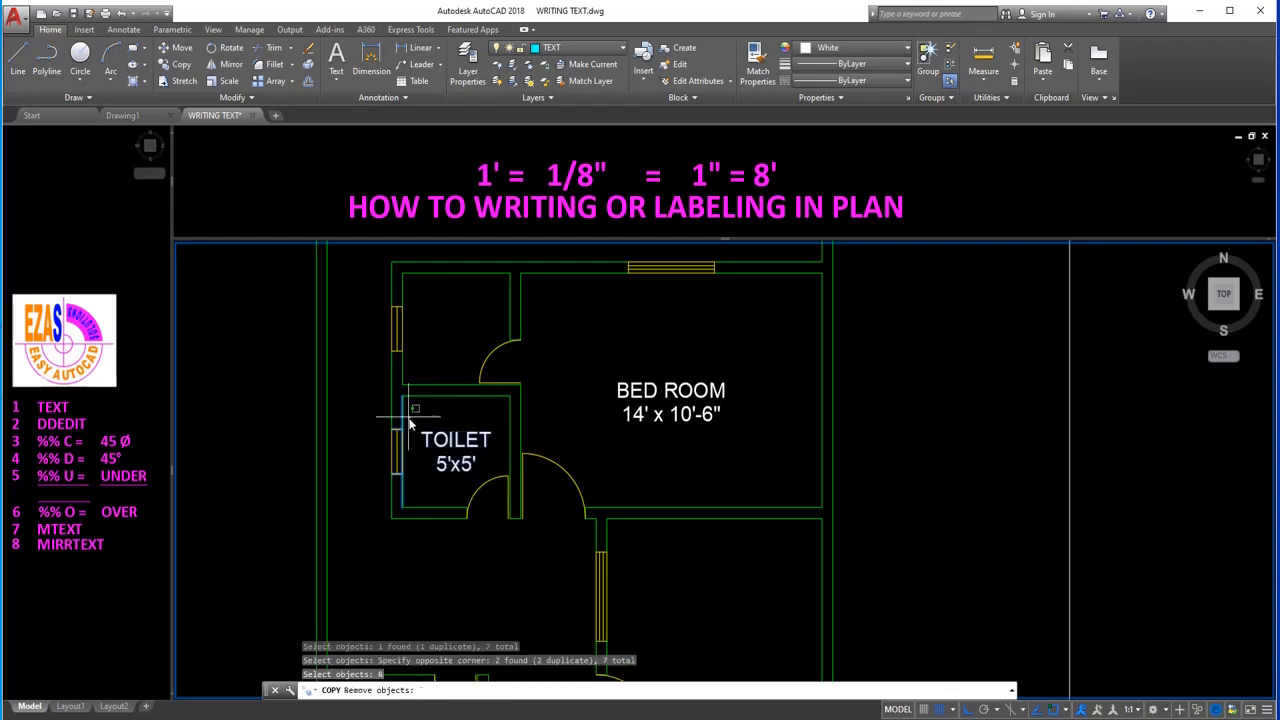
{"action": "left_click", "coordinate": [408, 418]}
{"action": "key", "text": "Return"}
{"action": "left_click", "coordinate": [412, 398]}
{"action": "left_click", "coordinate": [413, 276]}
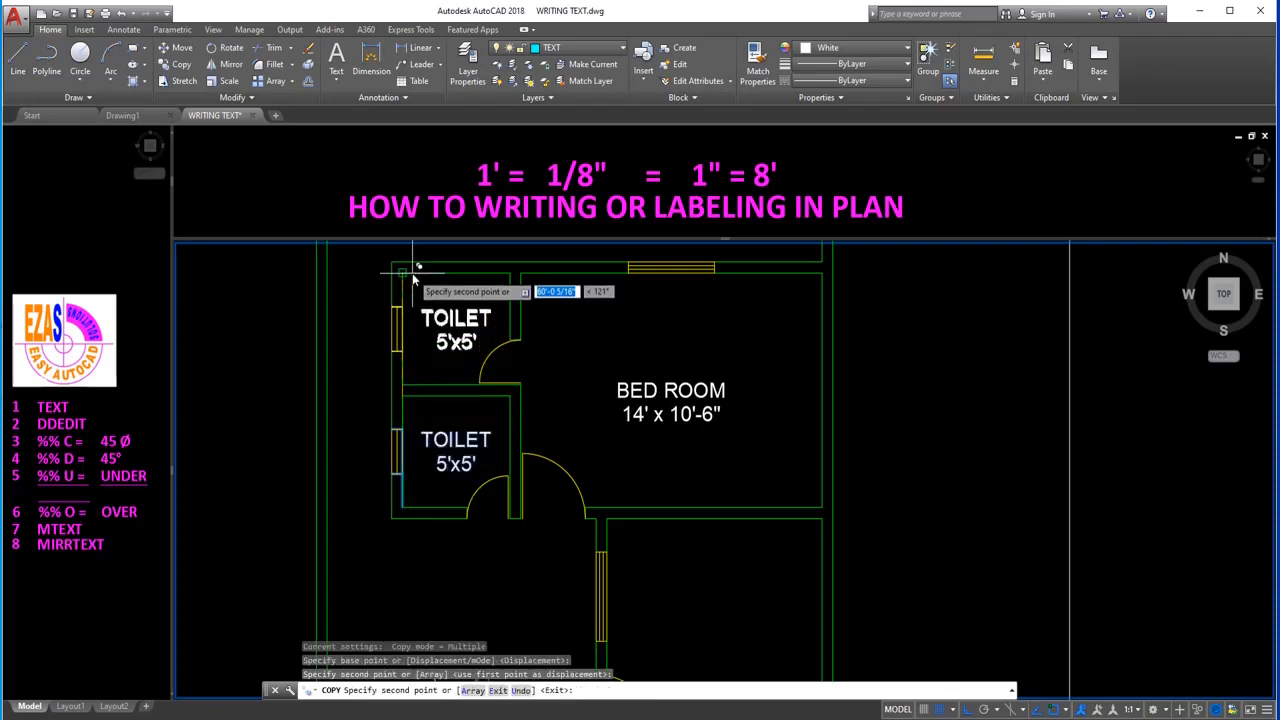
{"action": "key", "text": "Escape"}
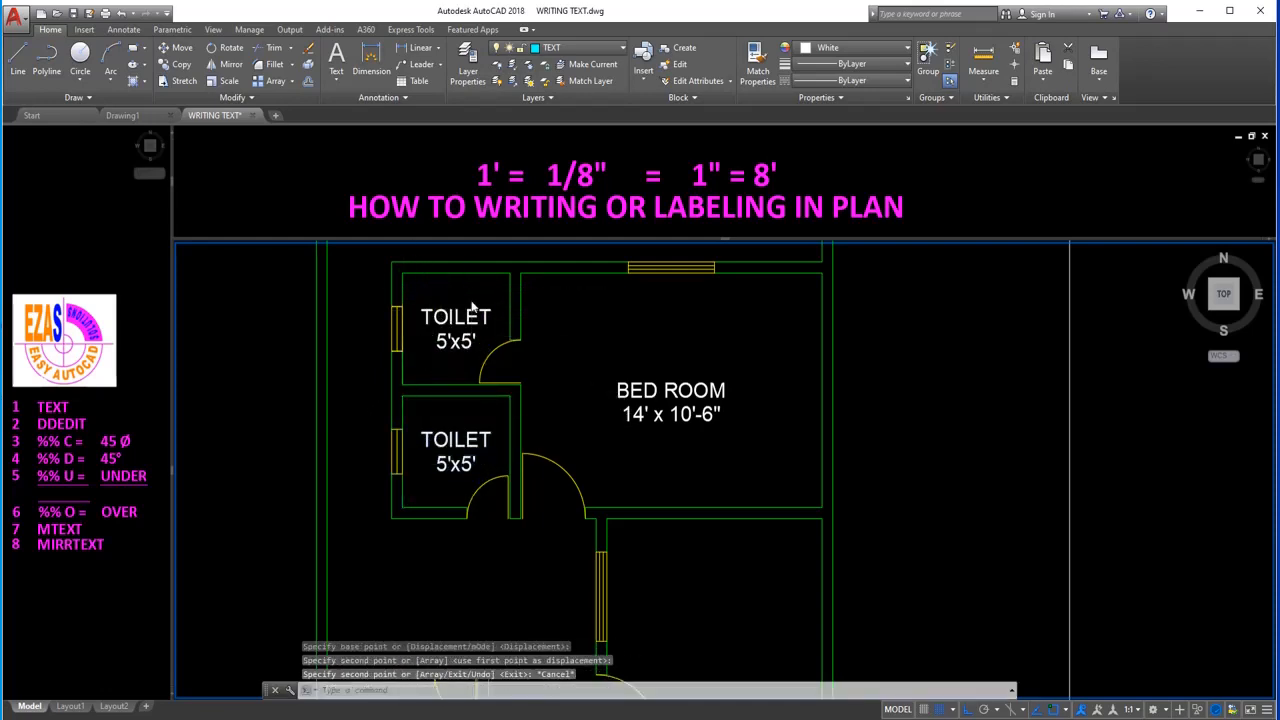
{"action": "key", "text": "ctrl+s"}
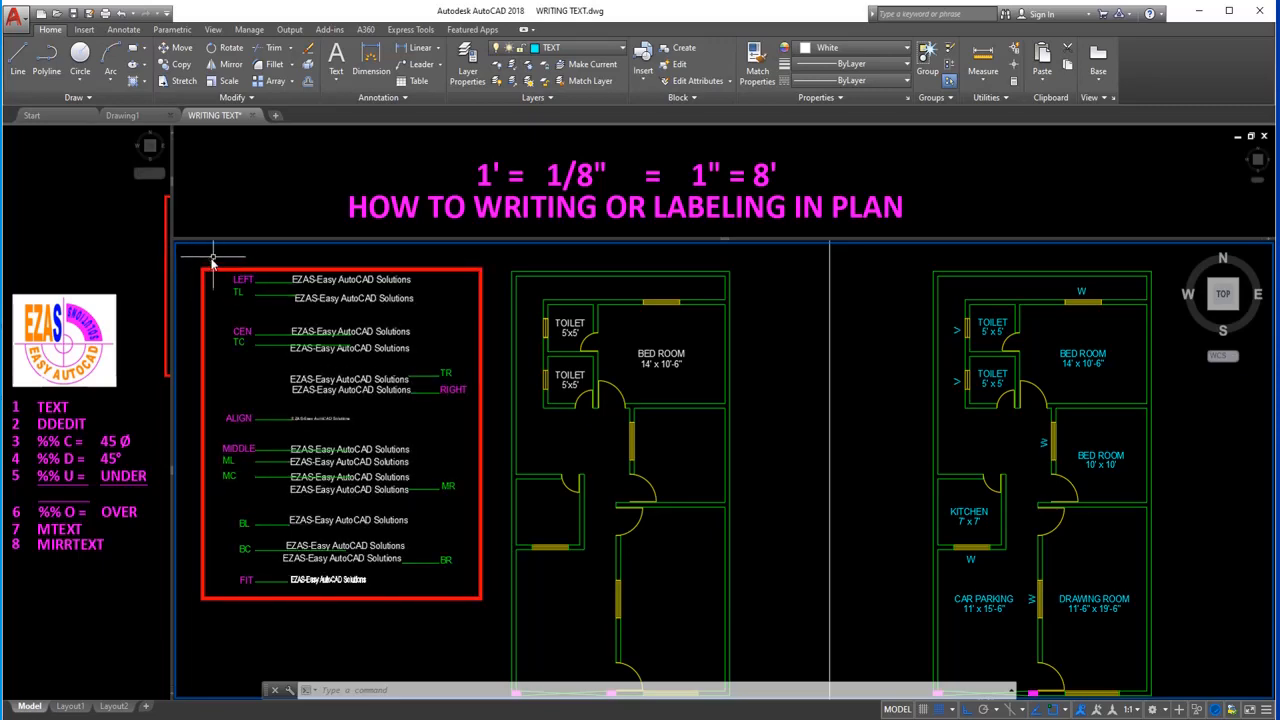
List the justification options of the Text command and leave it without placing text.
{"action": "type", "text": "TE"}
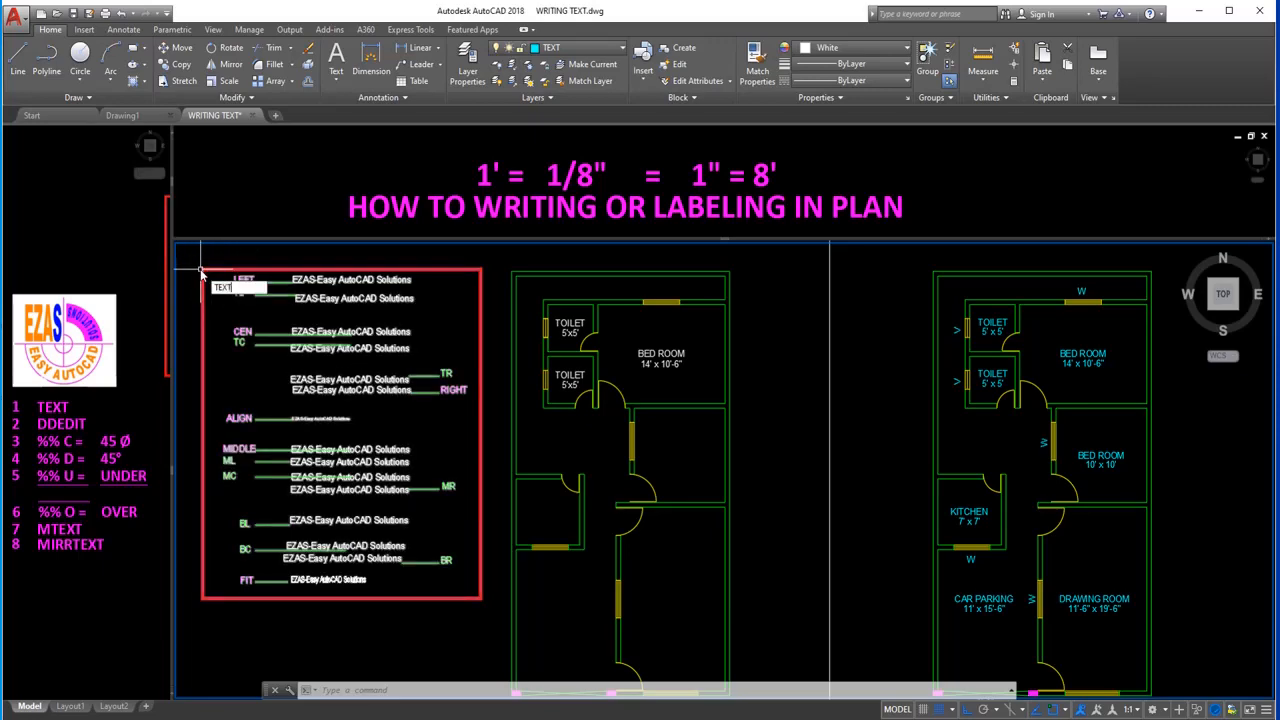
{"action": "type", "text": "XT"}
{"action": "key", "text": "Return"}
{"action": "left_click", "coordinate": [547, 691]}
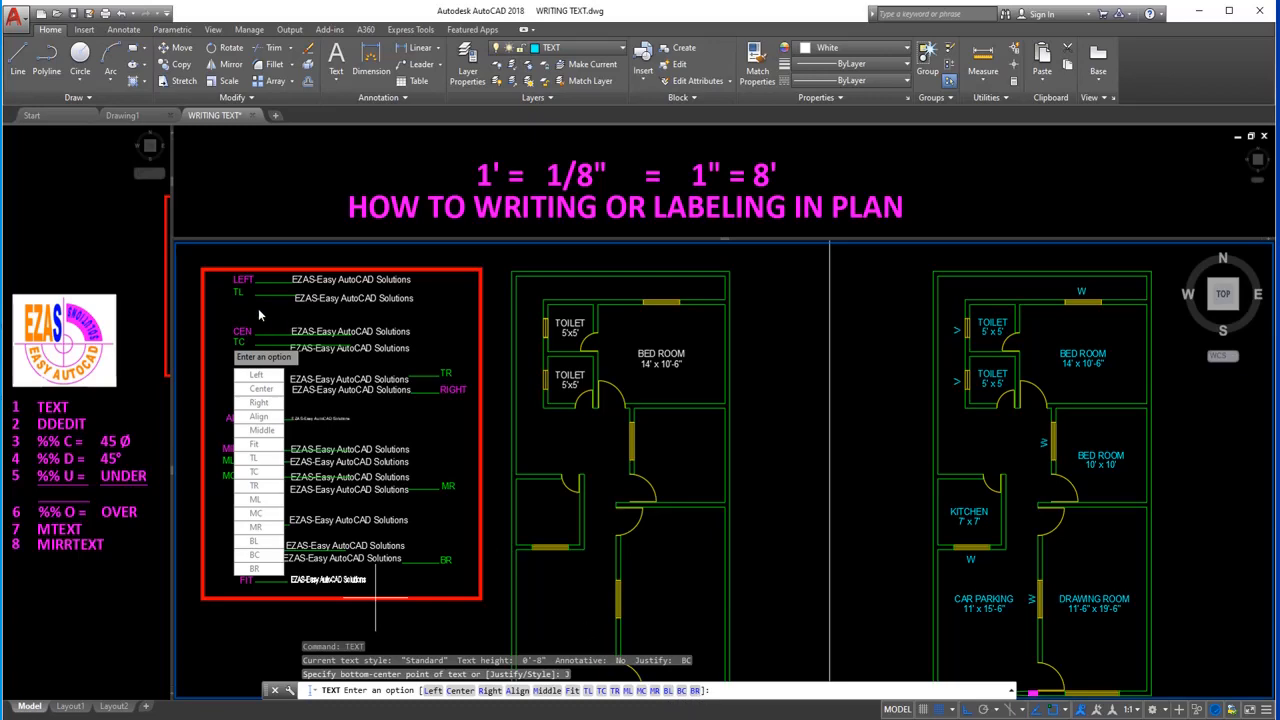
{"action": "key", "text": "Escape"}
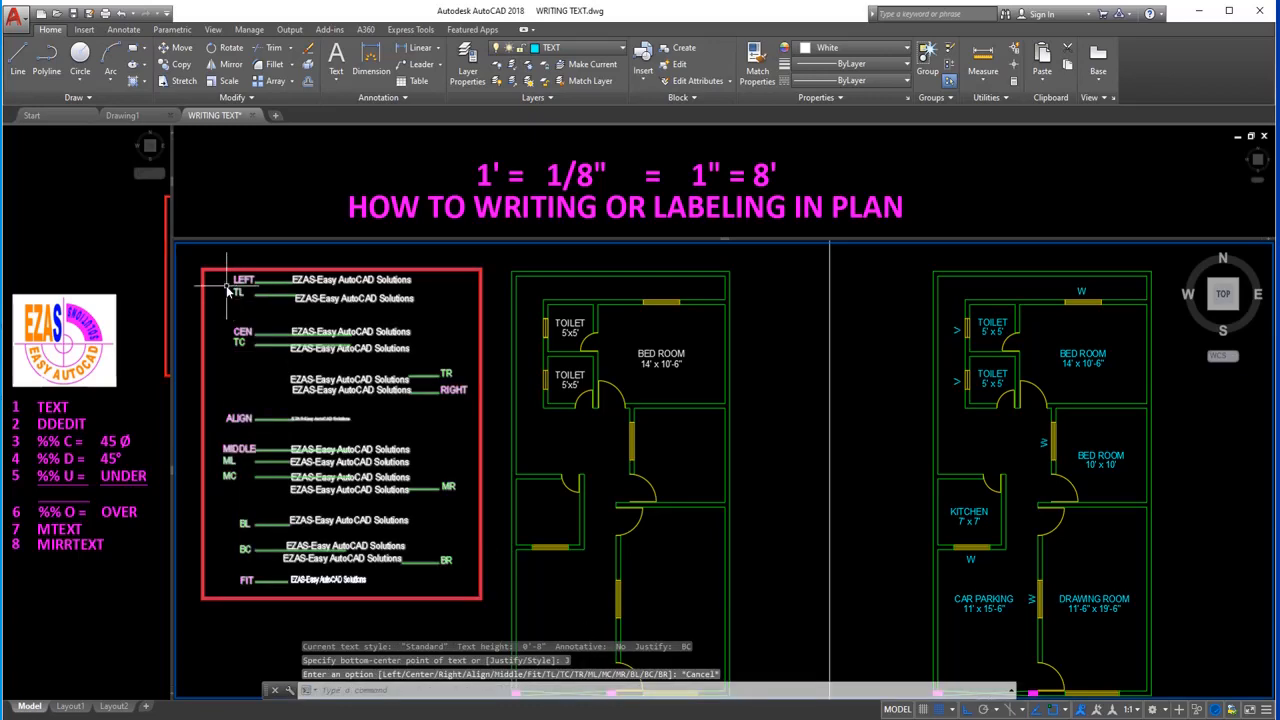
Examine the red-framed justification chart, comparing where each option's reference line meets its sample text.
{"action": "mouse_move", "coordinate": [207, 401]}
{"action": "middle_mouse_down"}
{"action": "mouse_move", "coordinate": [235, 411]}
{"action": "mouse_move", "coordinate": [237, 484]}
{"action": "middle_mouse_up"}
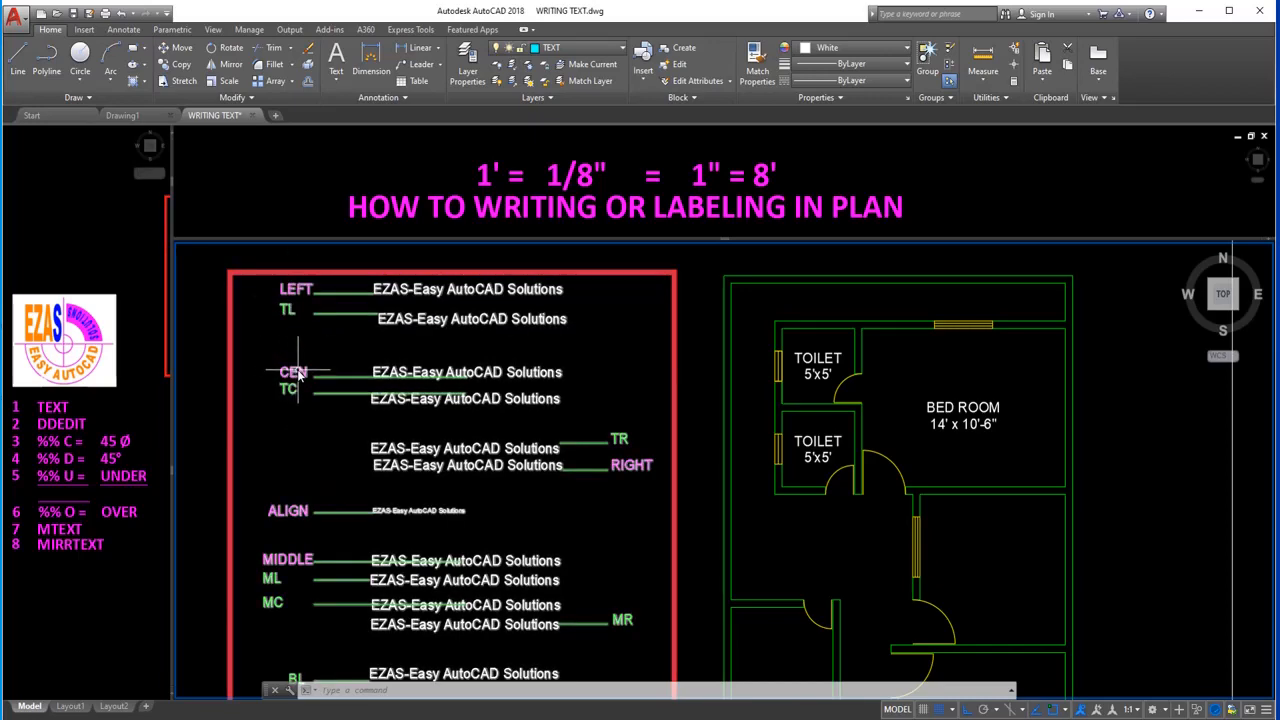
{"action": "middle_click_drag", "start_coordinate": [316, 537], "coordinate": [298, 371]}
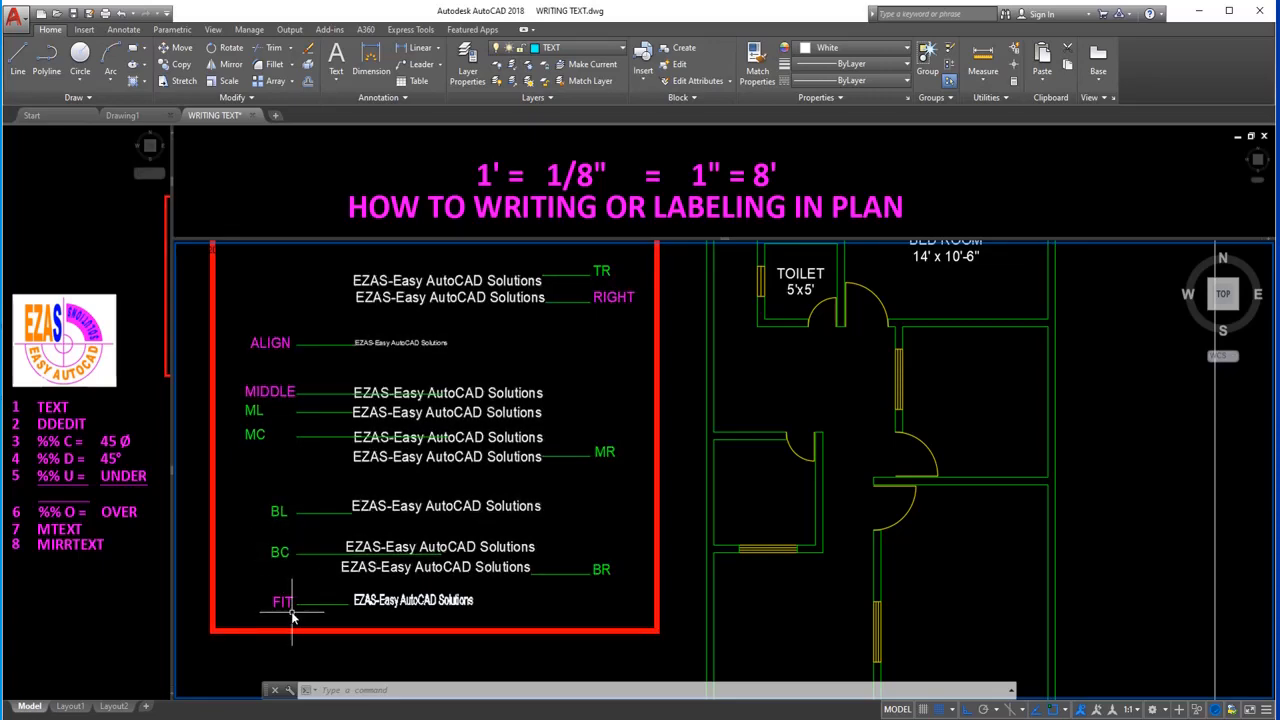
{"action": "middle_click_drag", "start_coordinate": [412, 462], "coordinate": [398, 575]}
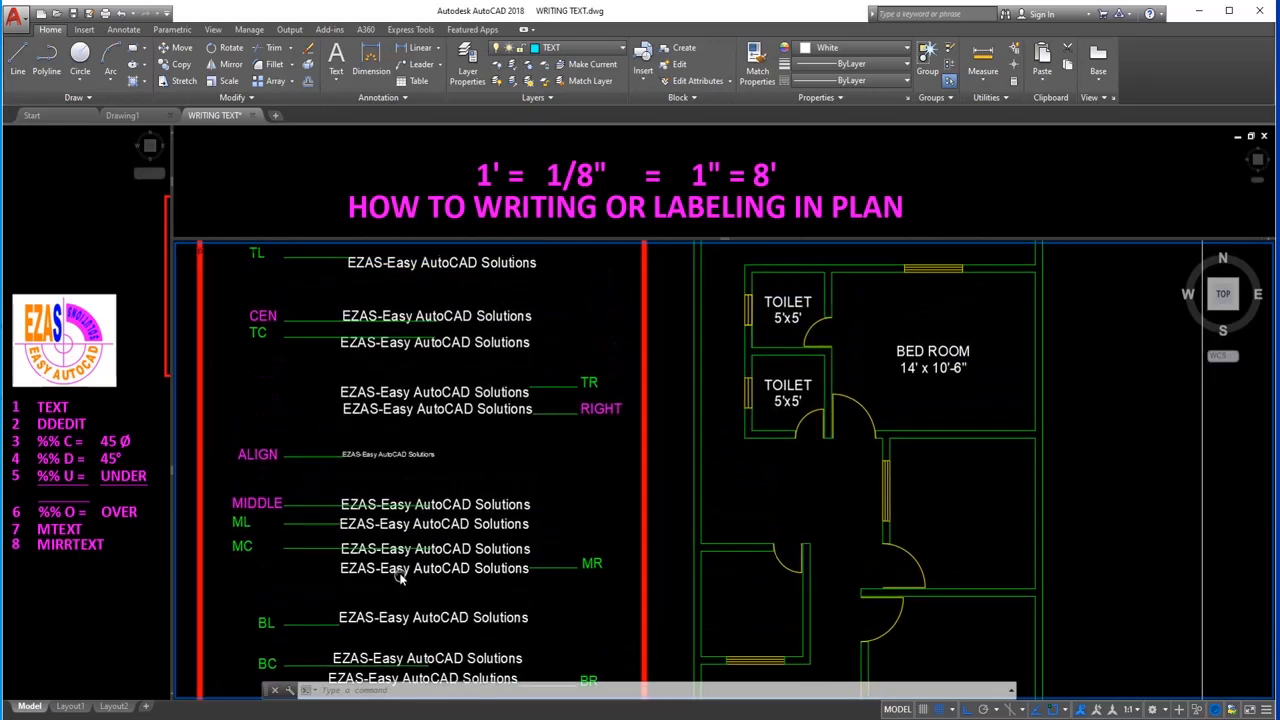
{"action": "middle_click_drag", "start_coordinate": [388, 336], "coordinate": [384, 420]}
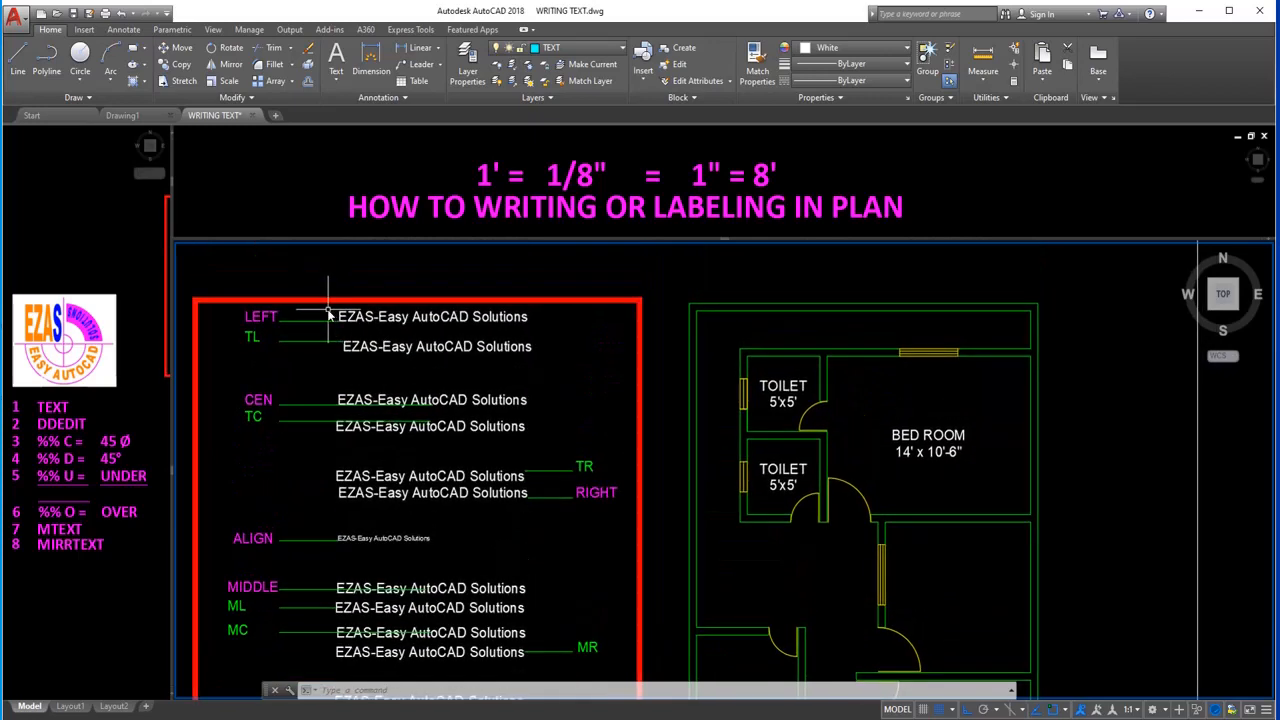
{"action": "scroll", "coordinate": [250, 305], "scroll_direction": "up", "scroll_amount": 2}
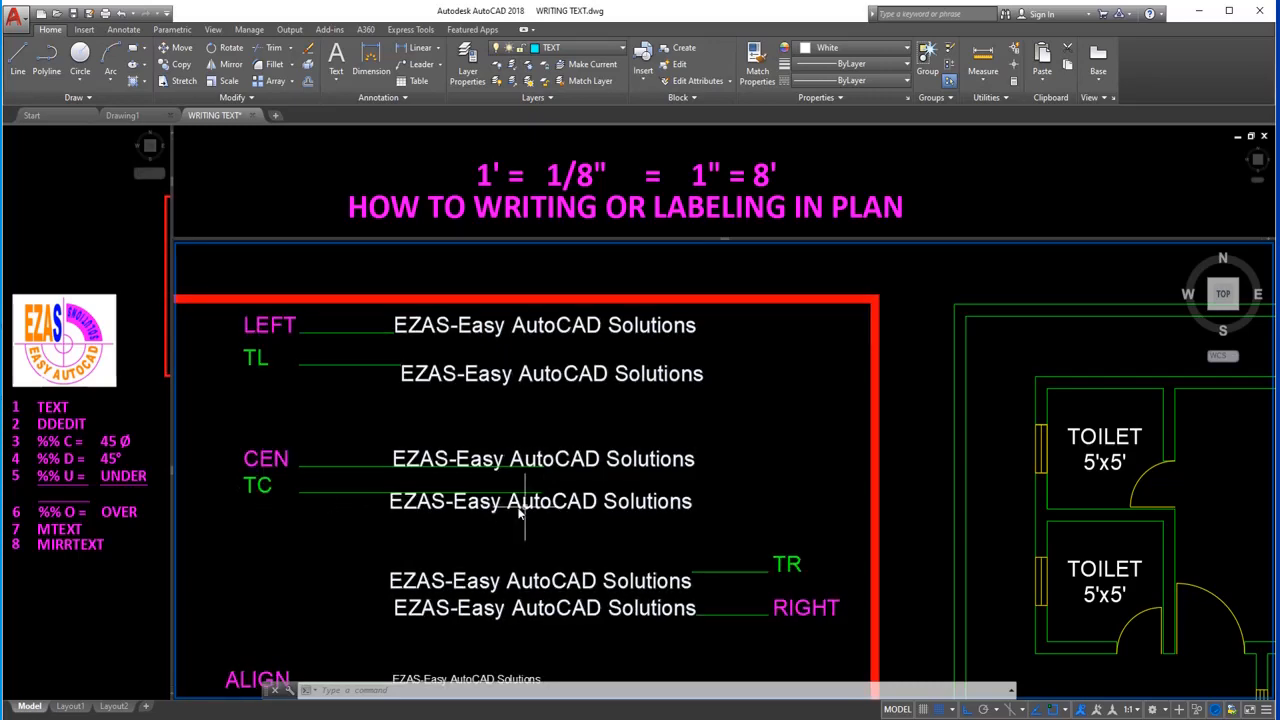
{"action": "scroll", "coordinate": [535, 500], "scroll_direction": "up", "scroll_amount": 2}
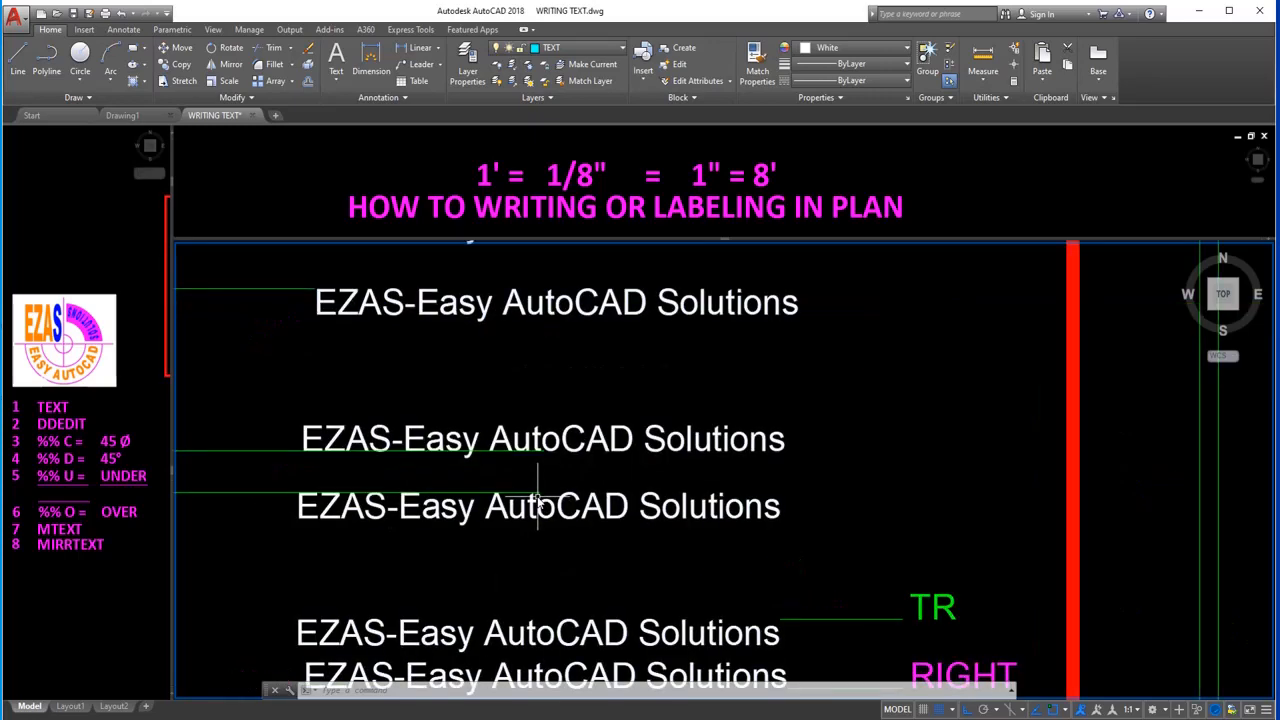
{"action": "scroll", "coordinate": [537, 500], "scroll_direction": "down", "scroll_amount": 2}
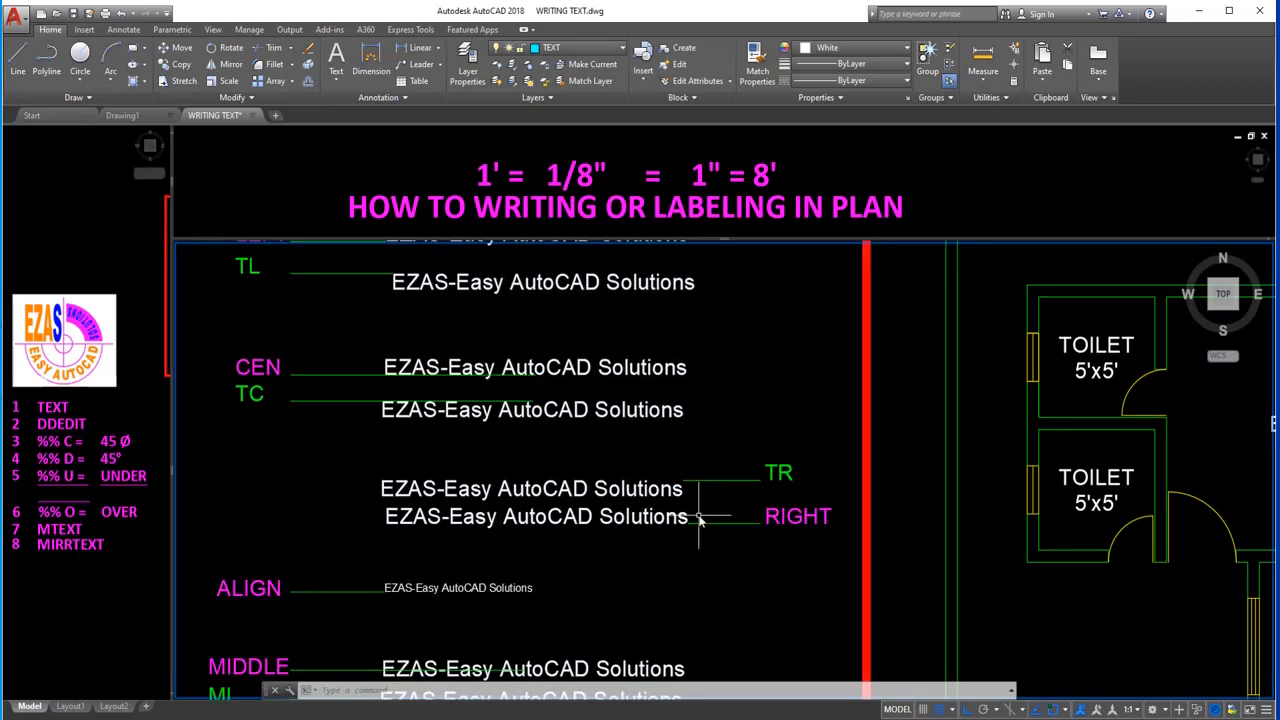
{"action": "middle_click_drag", "start_coordinate": [620, 498], "coordinate": [616, 450]}
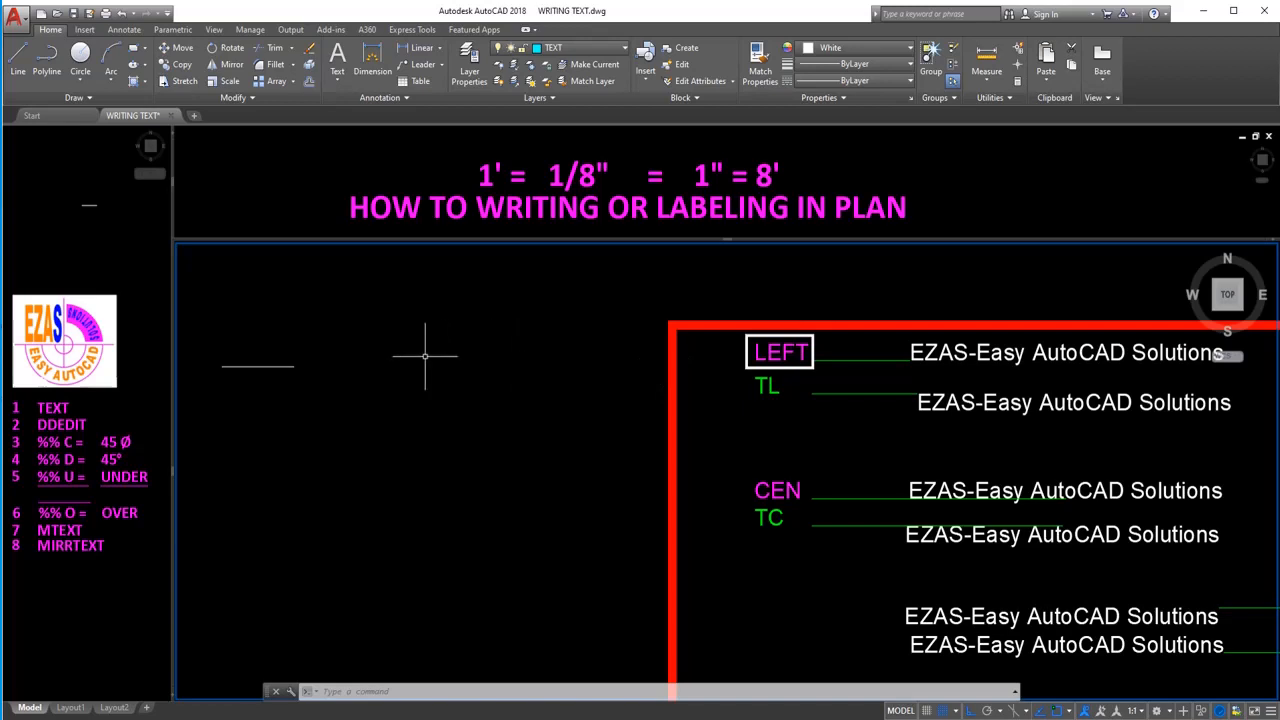
Write "EZAS-Easy AutoCAD Solutions" as left-justified text starting at the short line's right end, with 8" height and 0 rotation.
{"action": "type", "text": "text"}
{"action": "key", "text": "Return"}
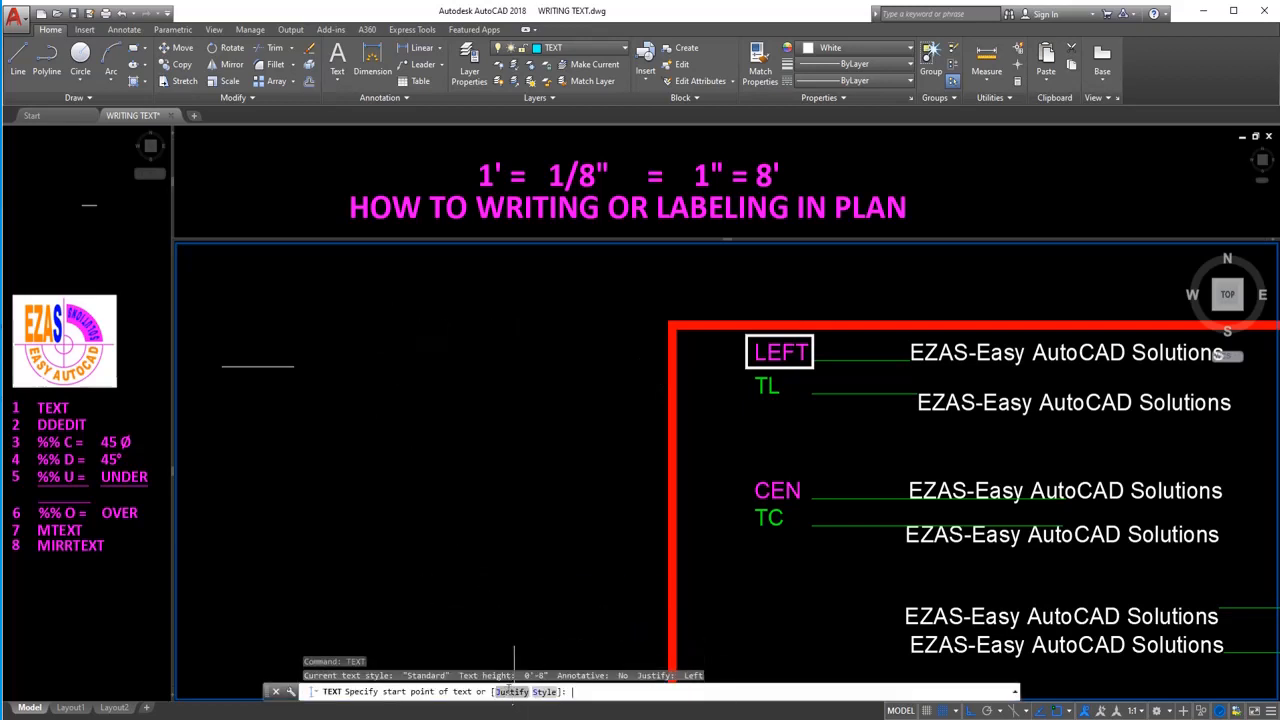
{"action": "left_click", "coordinate": [510, 692]}
{"action": "left_click", "coordinate": [436, 691]}
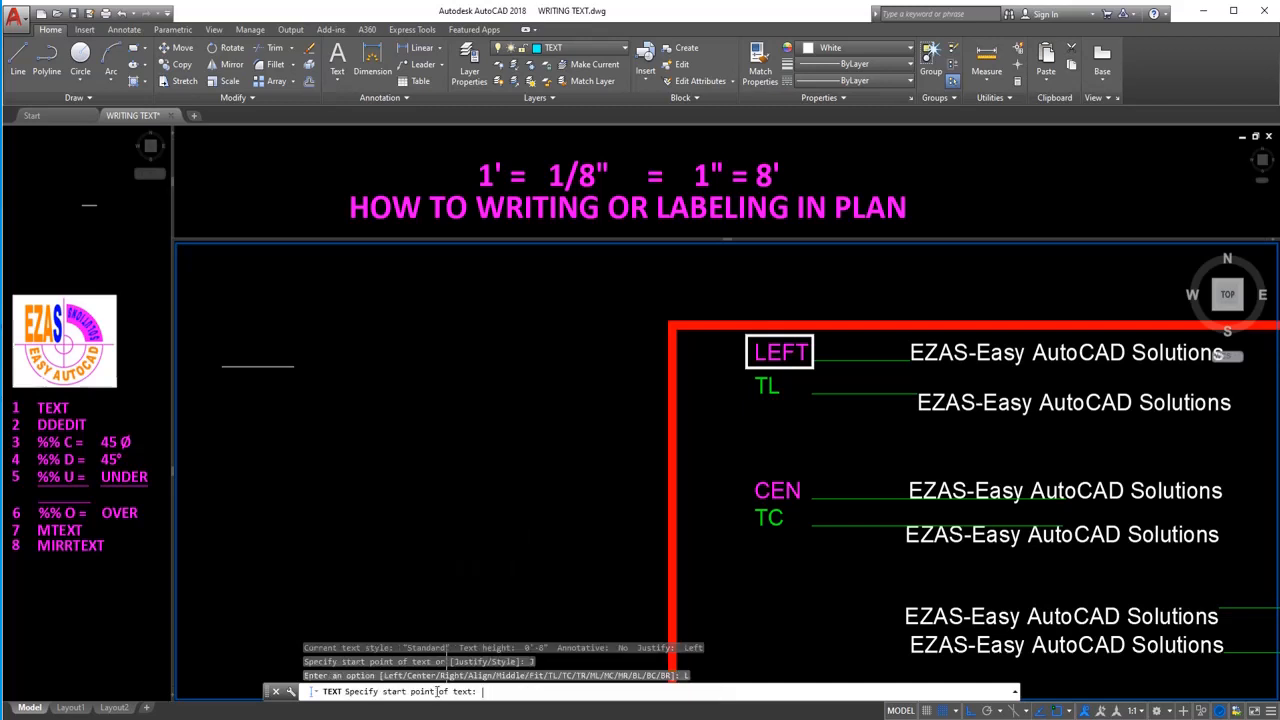
{"action": "left_click", "coordinate": [287, 368]}
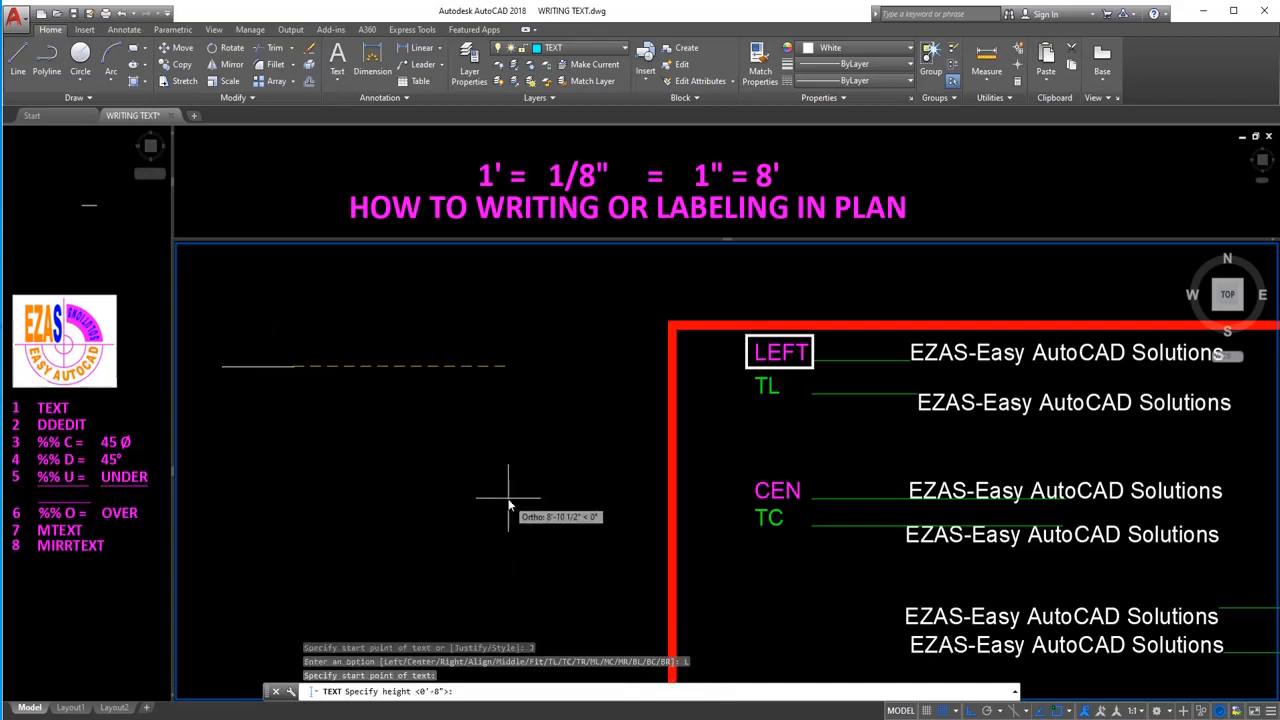
{"action": "key", "text": "Return"}
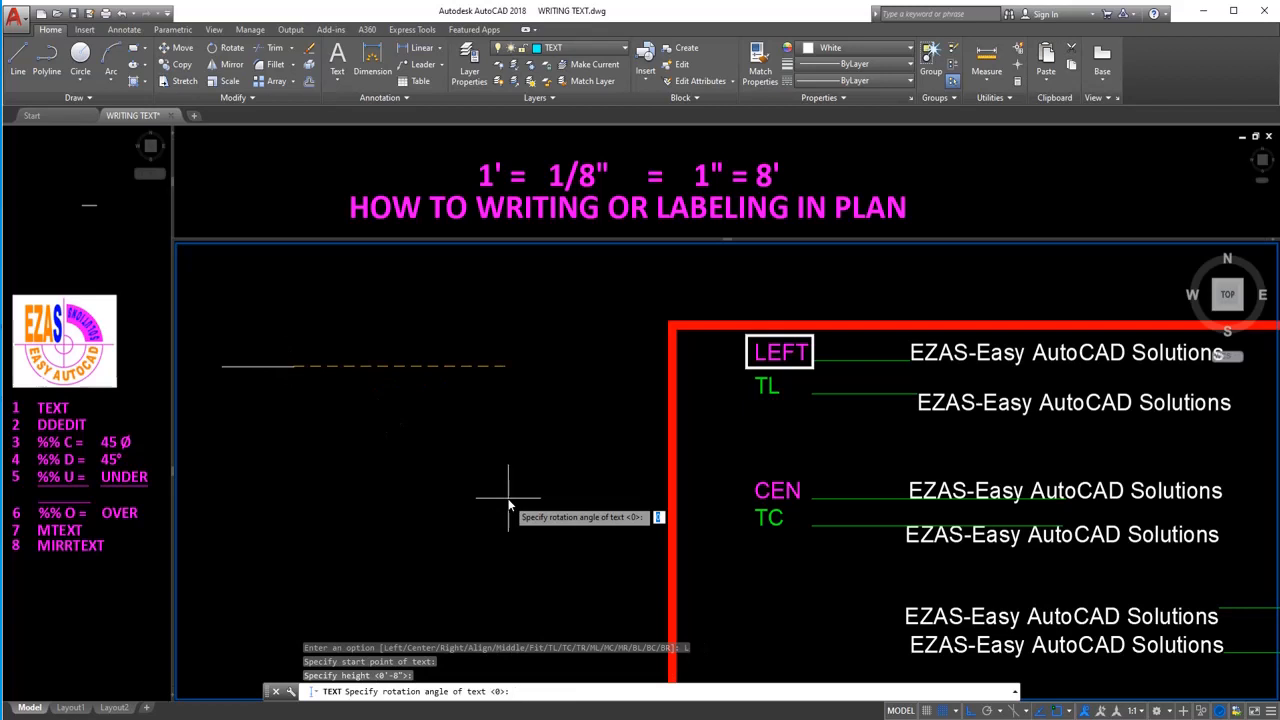
{"action": "key", "text": "Return"}
{"action": "type", "text": "EZAS"}
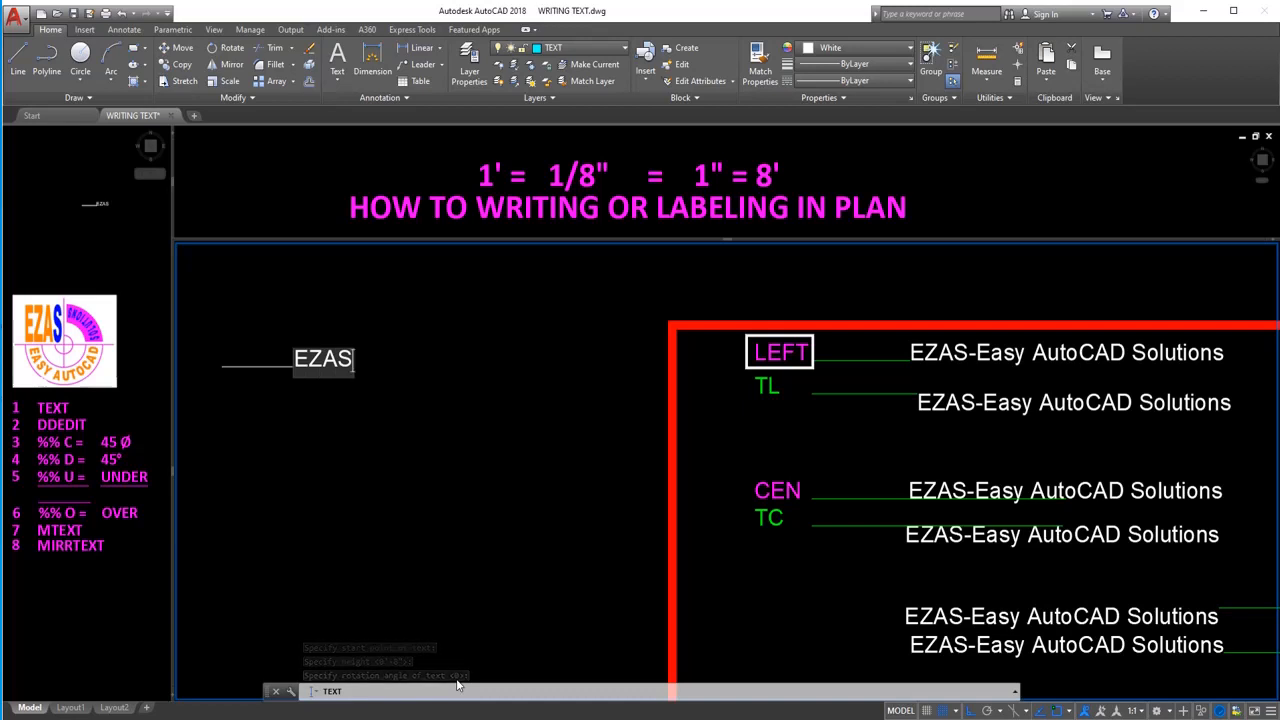
{"action": "type", "text": "-E"}
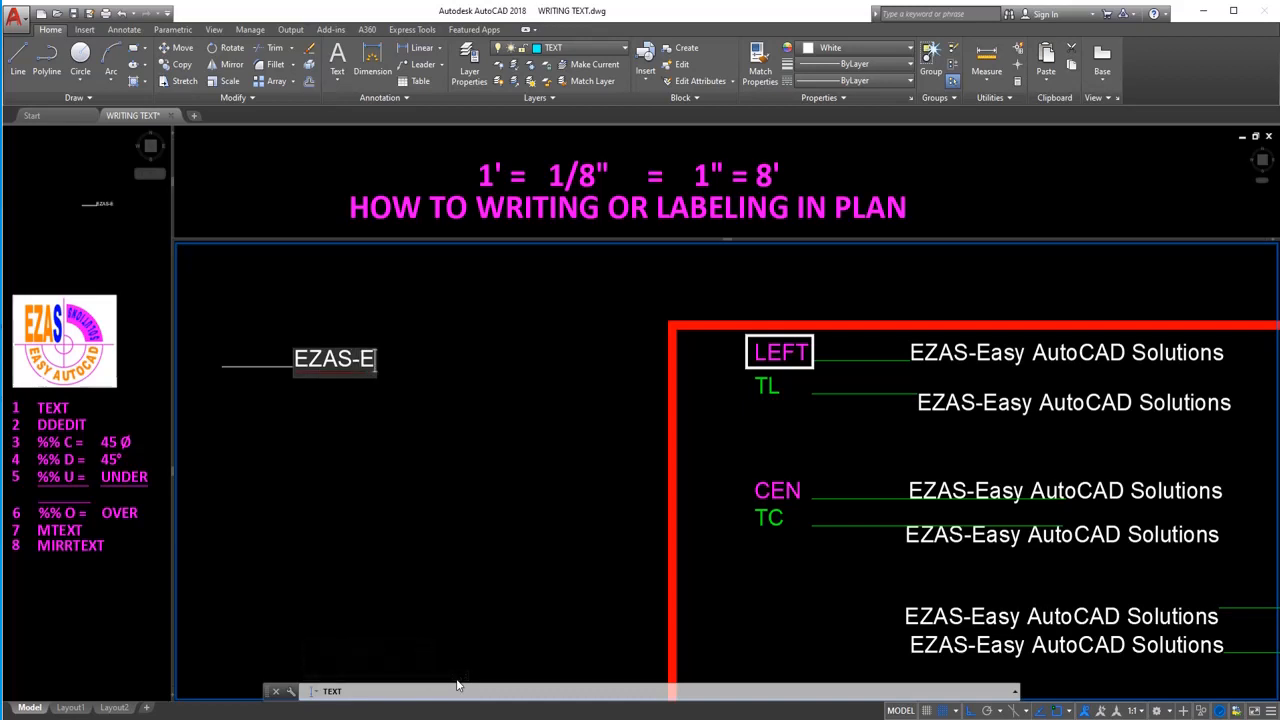
{"action": "type", "text": "asy"}
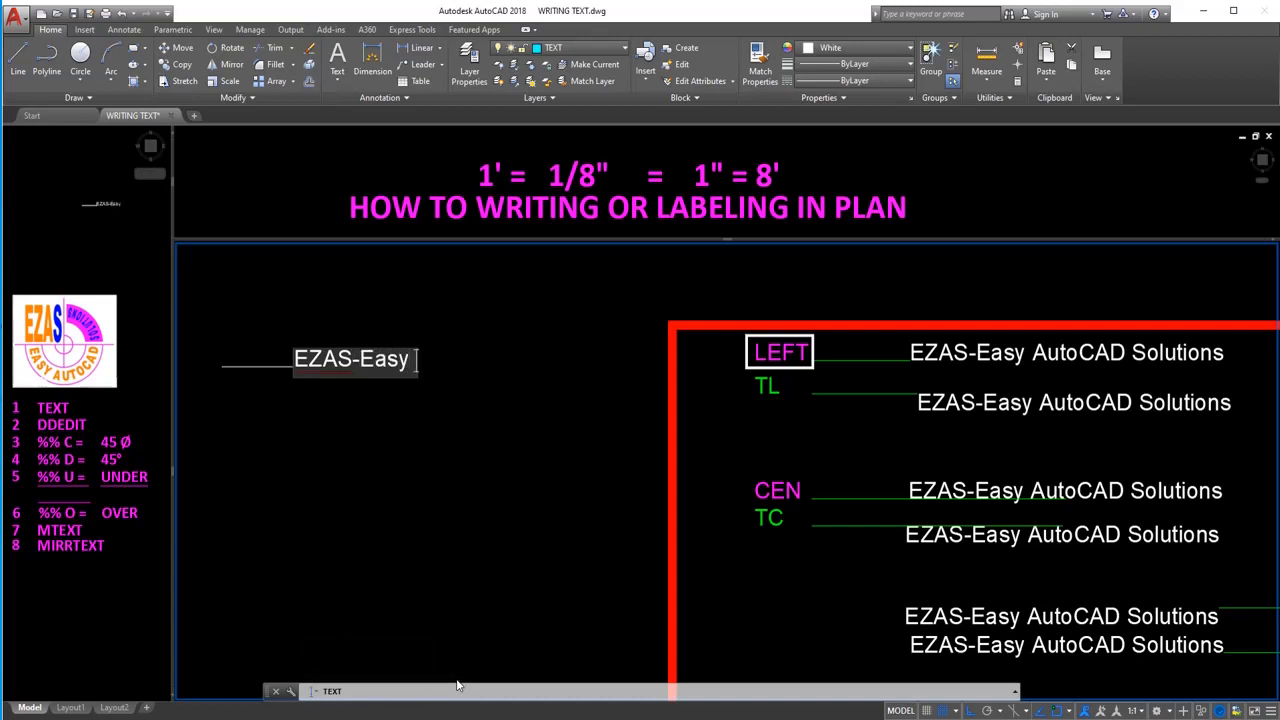
{"action": "type", "text": " Auto"}
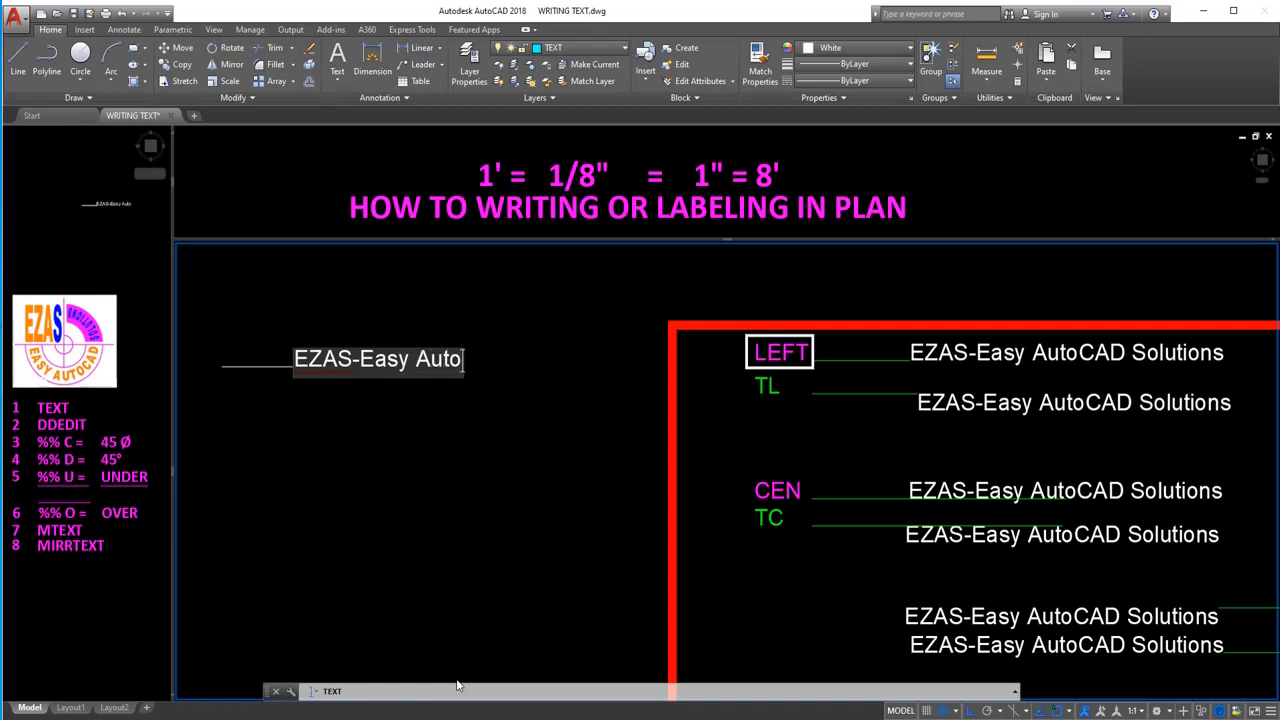
{"action": "type", "text": "CAS"}
{"action": "key", "text": "BackSpace"}
{"action": "type", "text": "D So"}
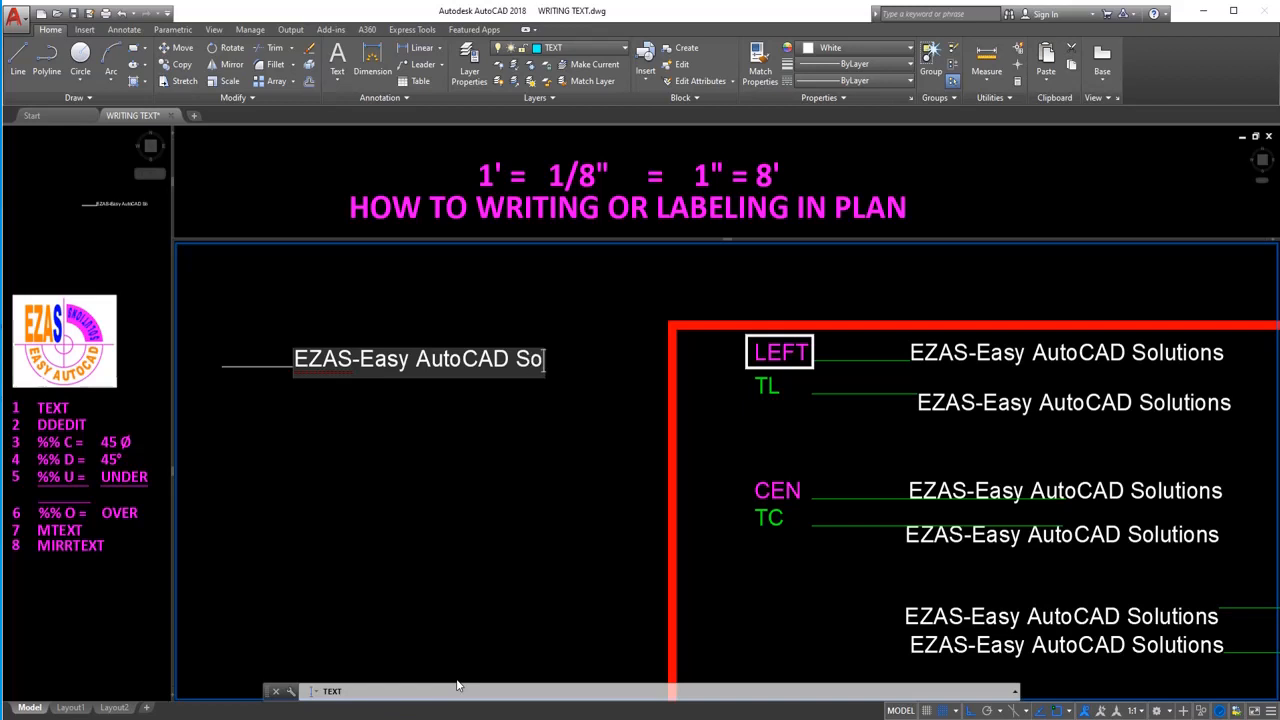
{"action": "type", "text": "lutions"}
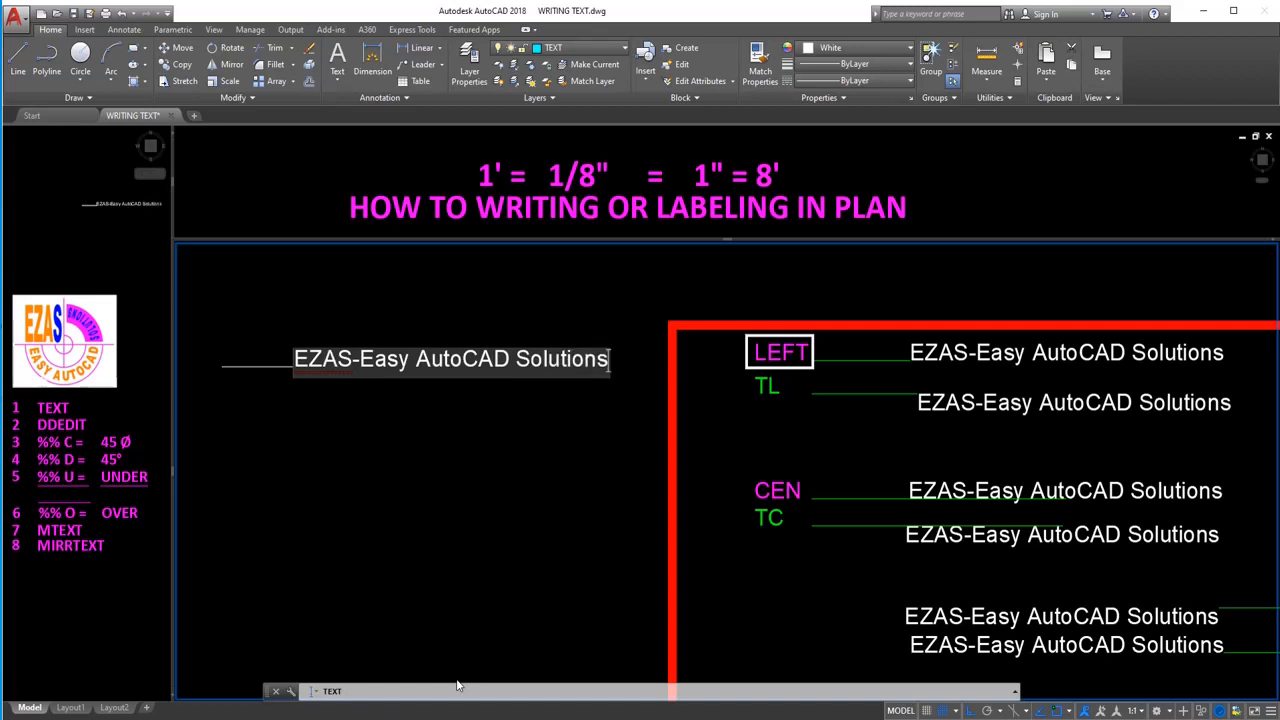
{"action": "left_click", "coordinate": [550, 480]}
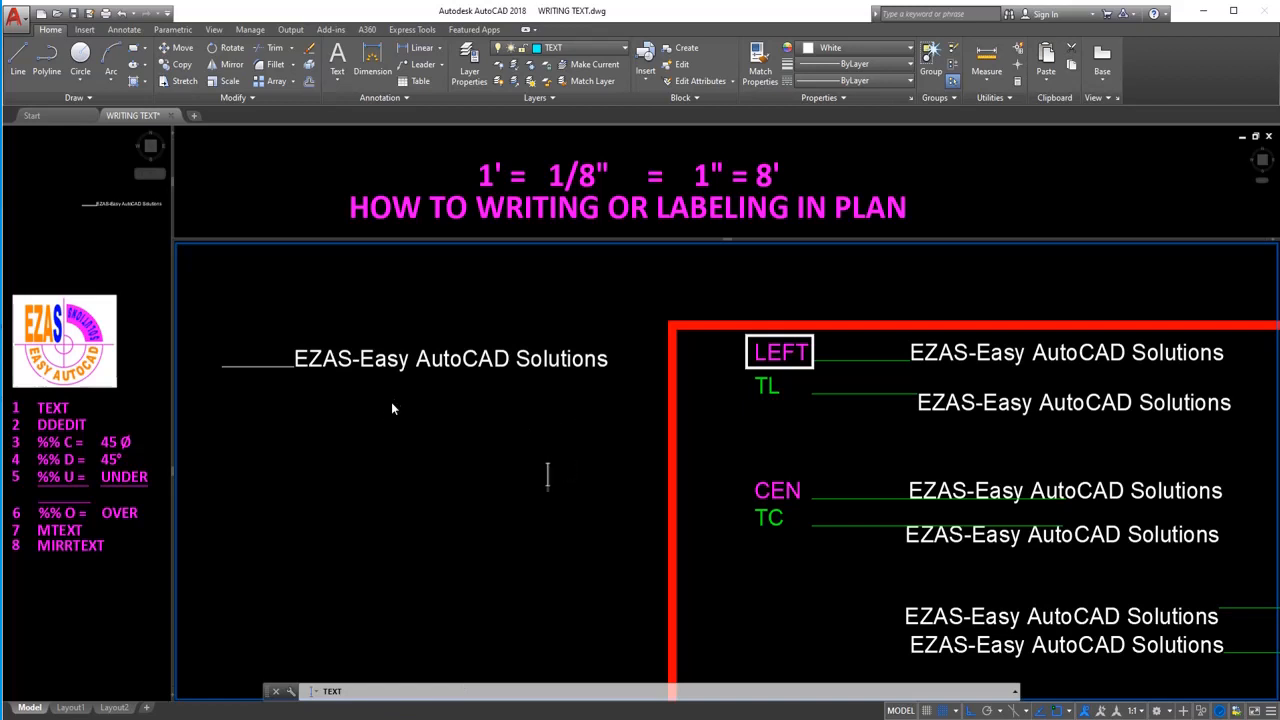
{"action": "key", "text": "Return"}
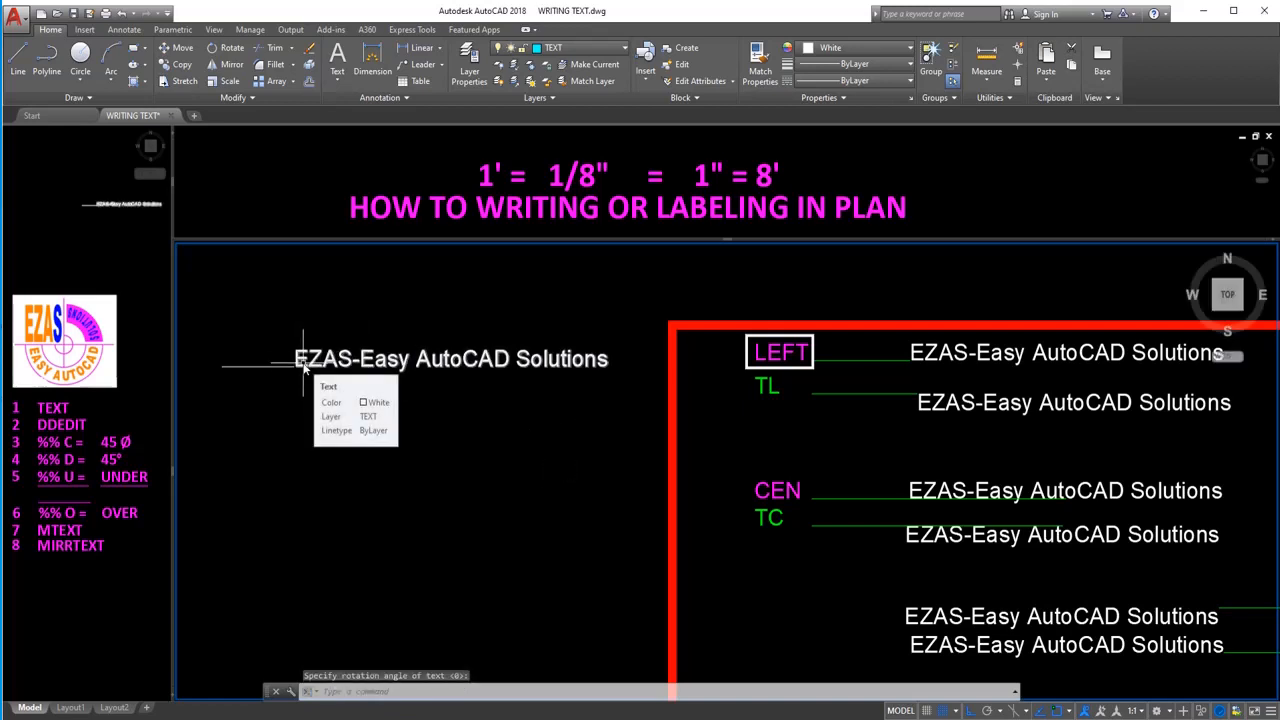
Draw a vertical line straight down from the insertion point of the left-justified EZAS-Easy AutoCAD Solutions text.
{"action": "type", "text": "l"}
{"action": "key", "text": "Return"}
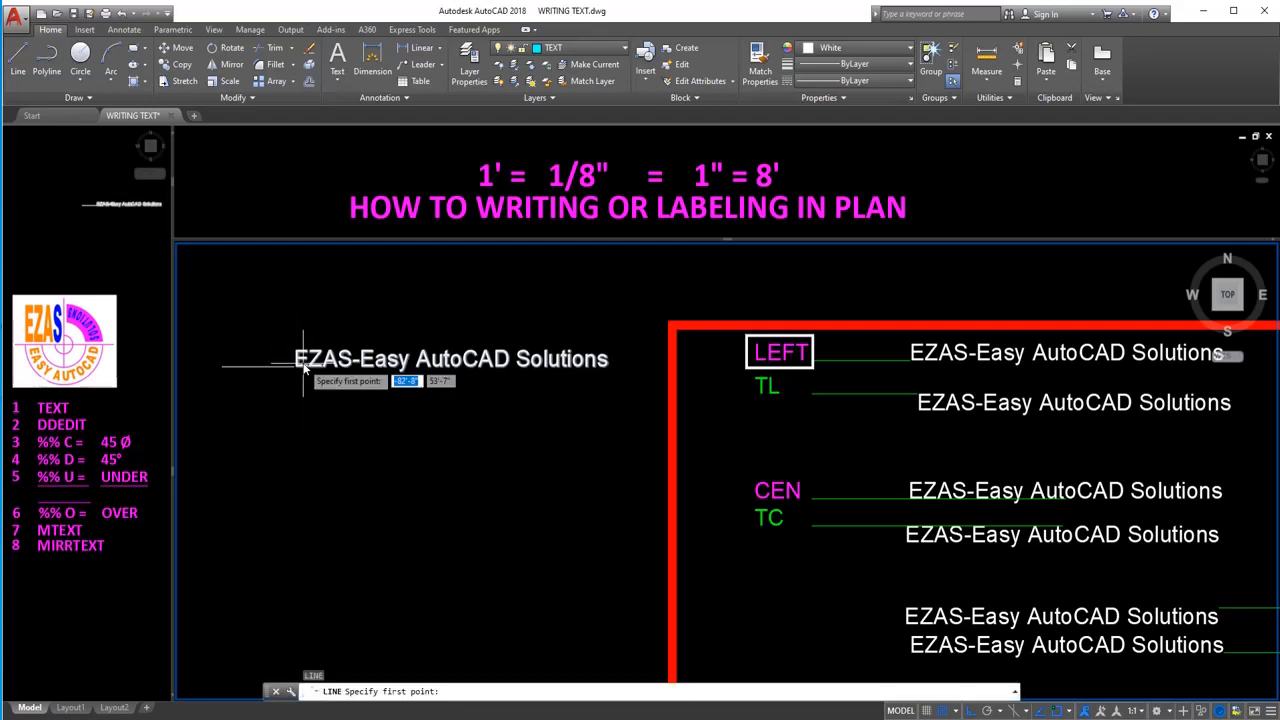
{"action": "type", "text": "ins"}
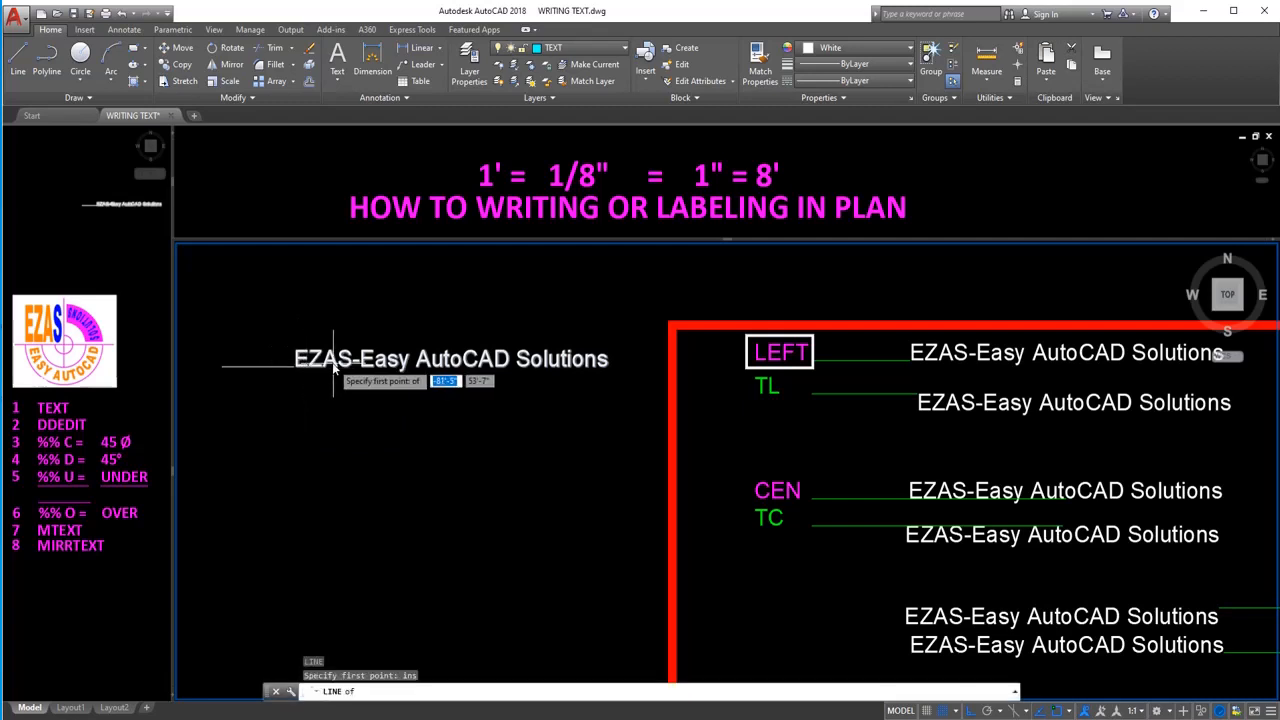
{"action": "key", "text": "Return"}
{"action": "left_click", "coordinate": [368, 378]}
{"action": "left_click", "coordinate": [336, 519]}
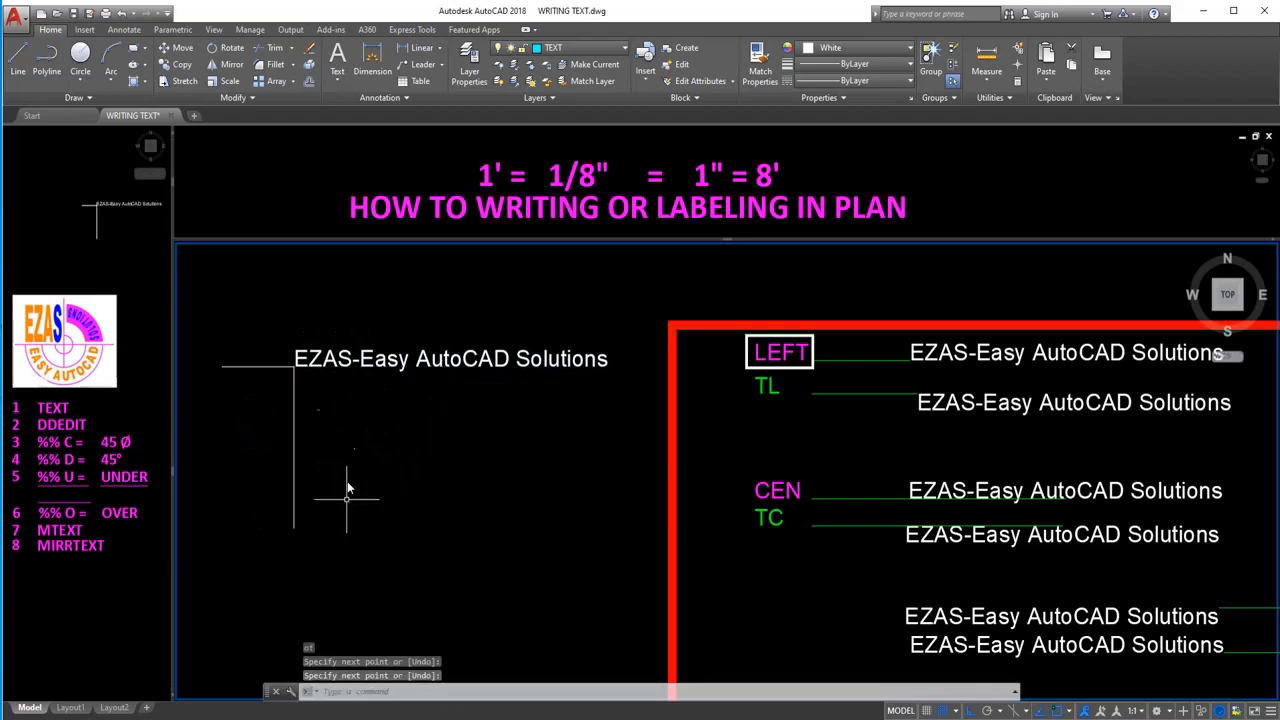
Try extending the left-justified text with a run of d characters to test which way it grows from its insertion point.
{"action": "type", "text": "d"}
{"action": "key", "text": "Return"}
{"action": "left_click", "coordinate": [397, 366]}
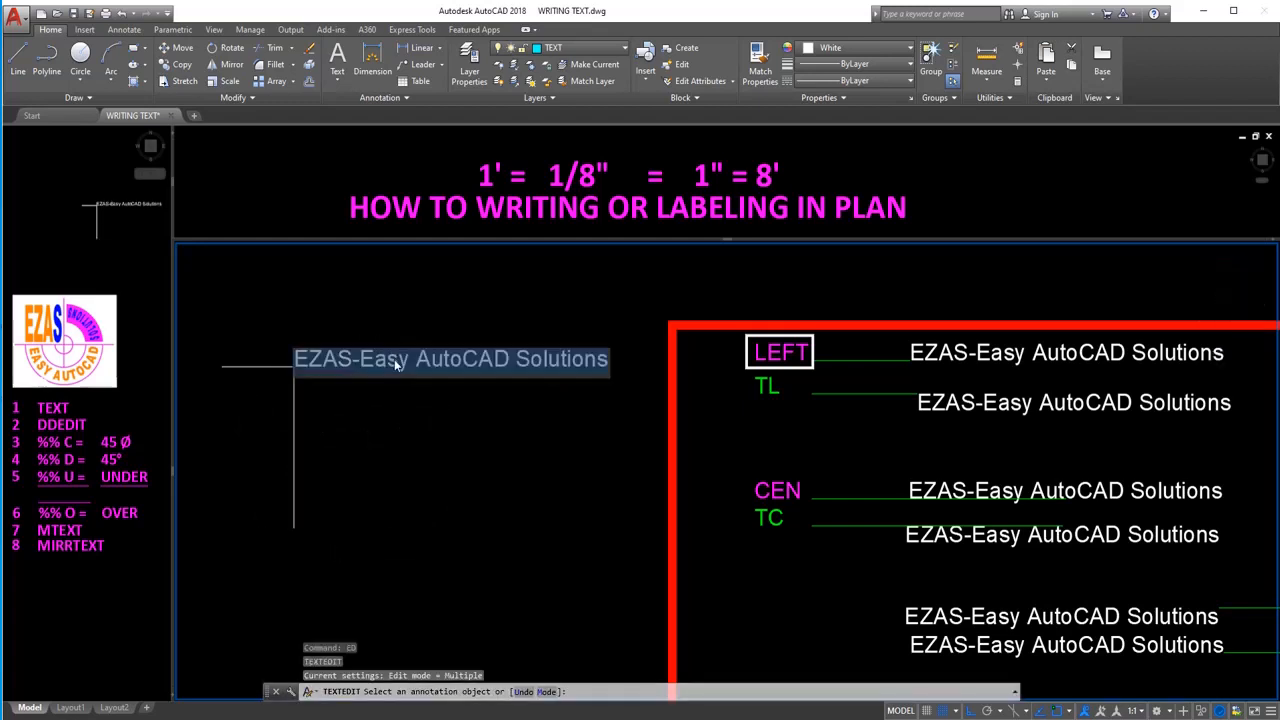
{"action": "key", "text": "End"}
{"action": "type", "text": "ddddddddddd"}
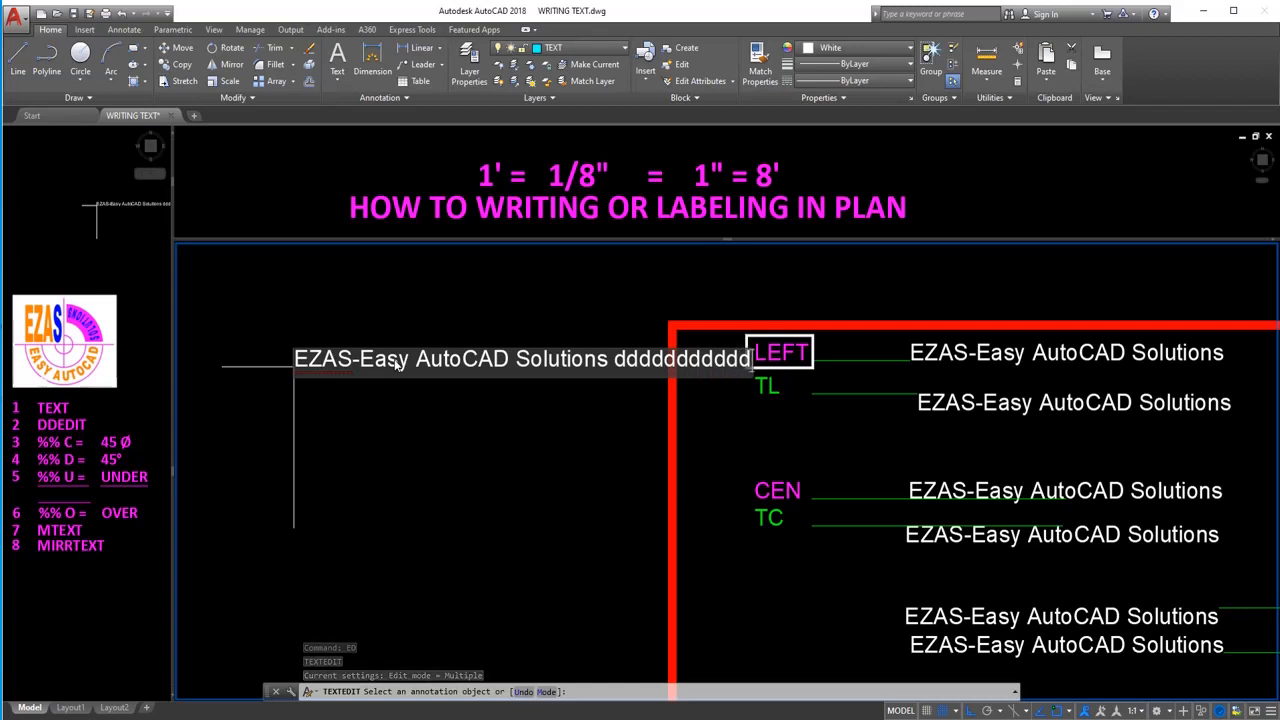
{"action": "key", "text": "Return"}
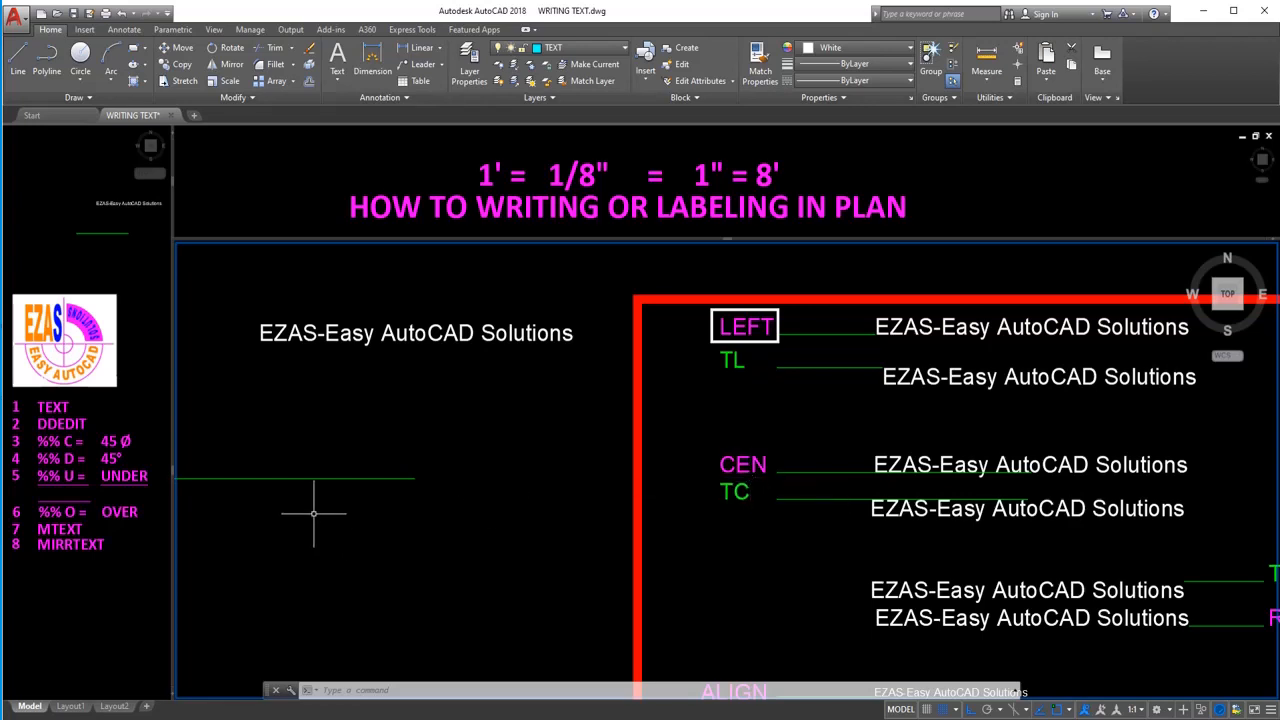
Write "EZAS-Easy AutoCAD Solutions" as Center-justified text at the green line's right end, with 8" height and 0 rotation.
{"action": "type", "text": "text"}
{"action": "key", "text": "Return"}
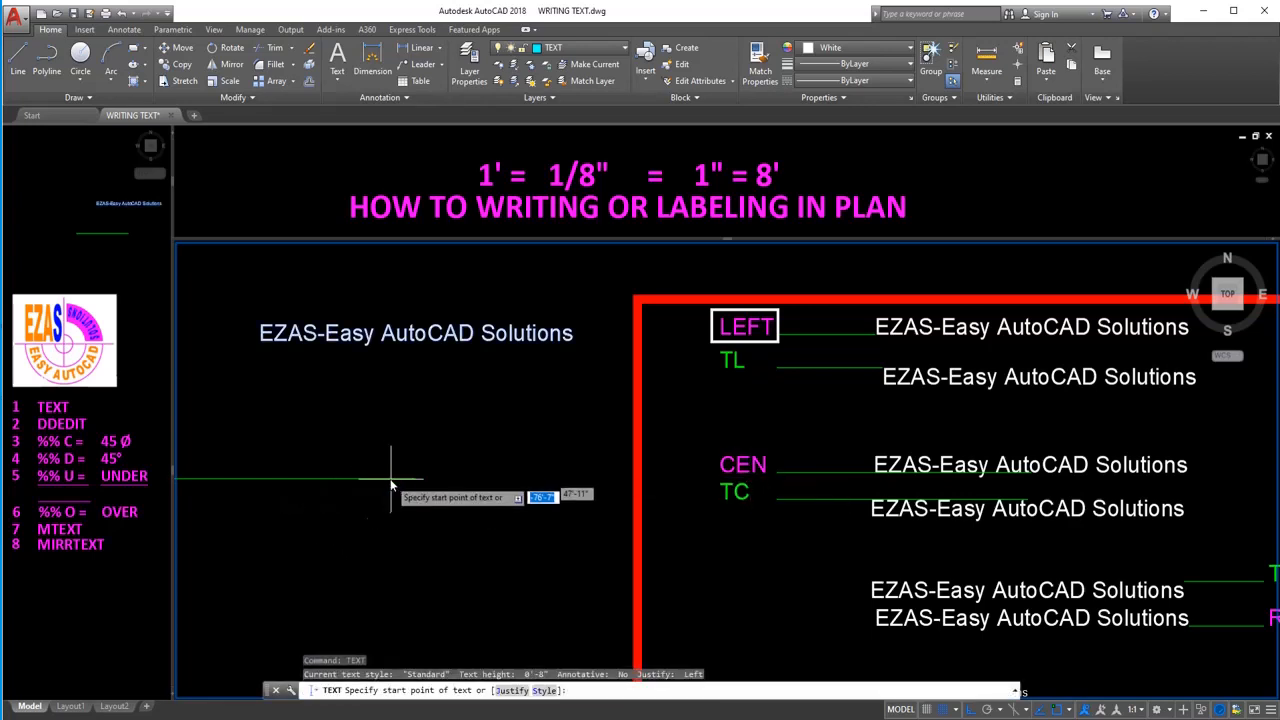
{"action": "left_click", "coordinate": [505, 690]}
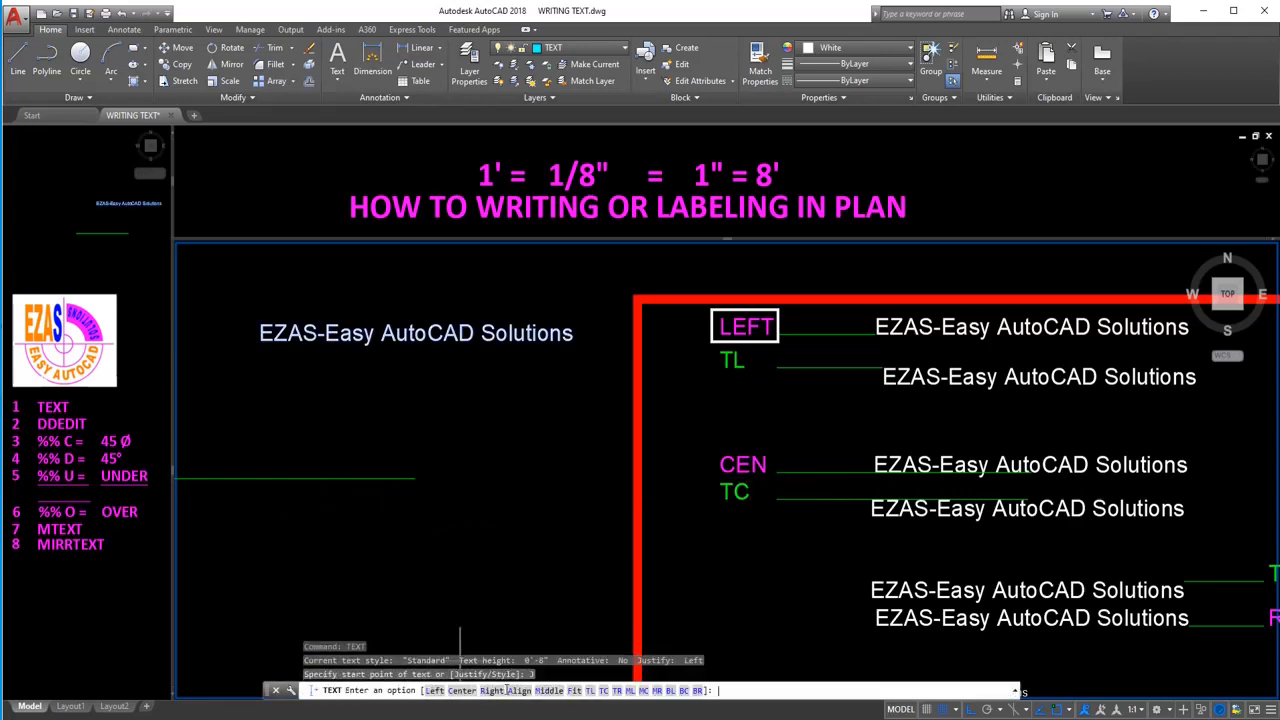
{"action": "left_click", "coordinate": [455, 690]}
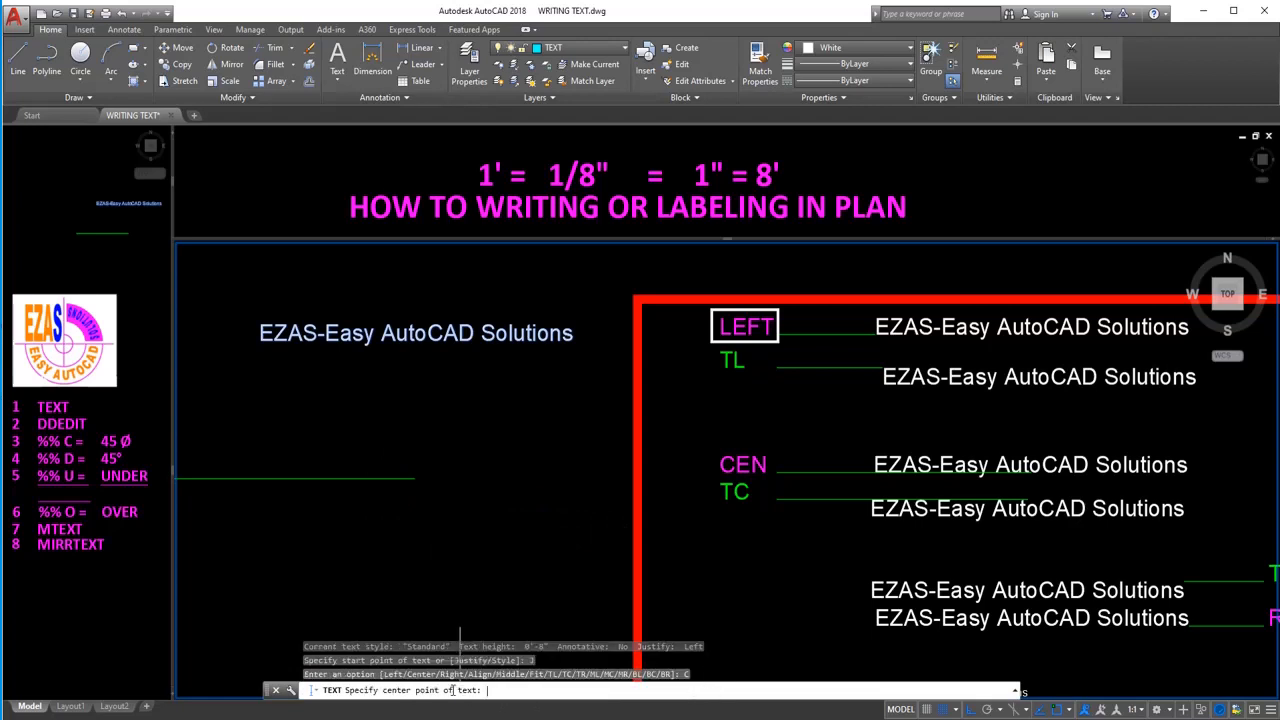
{"action": "left_click", "coordinate": [409, 485]}
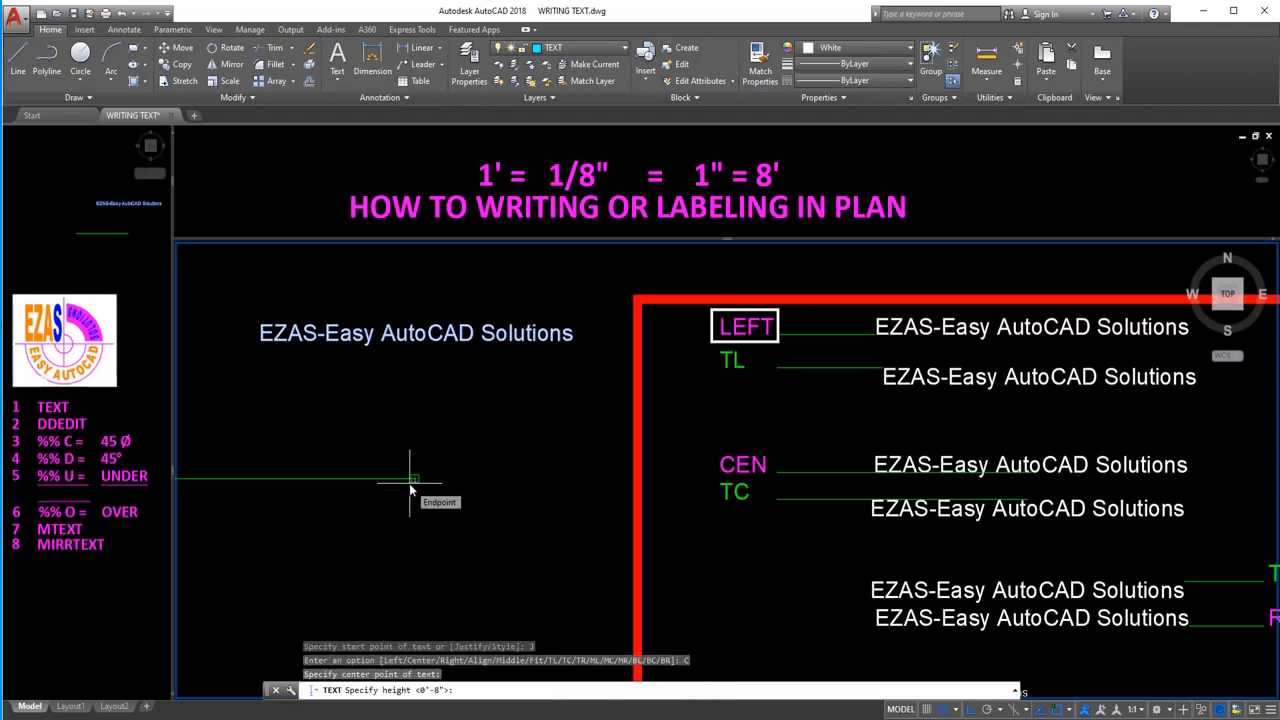
{"action": "key", "text": "Return"}
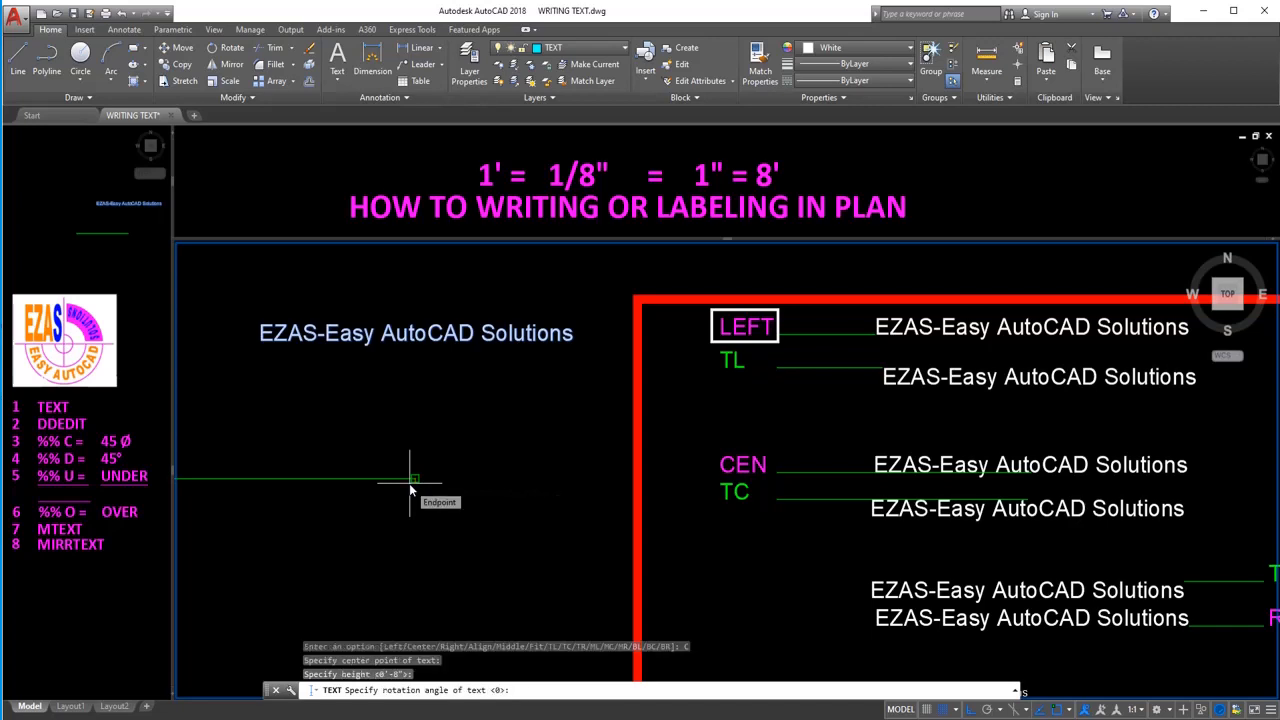
{"action": "key", "text": "Return"}
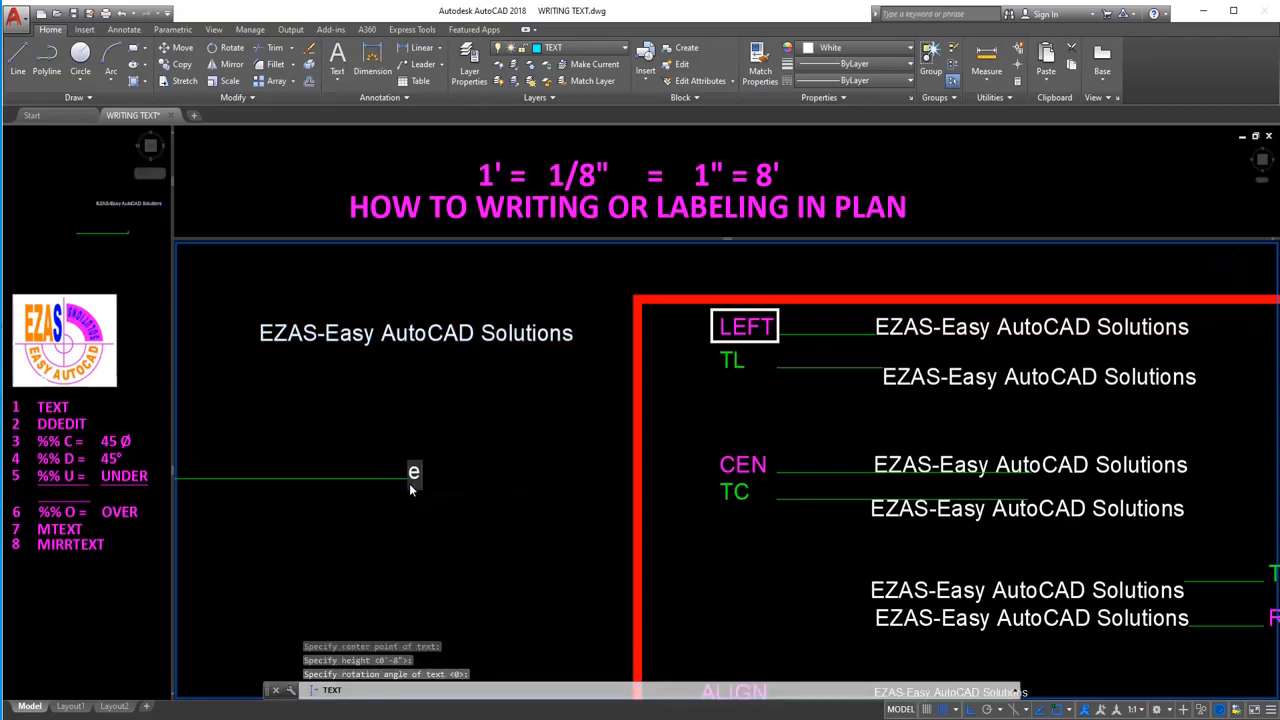
{"action": "type", "text": "EZAS-"}
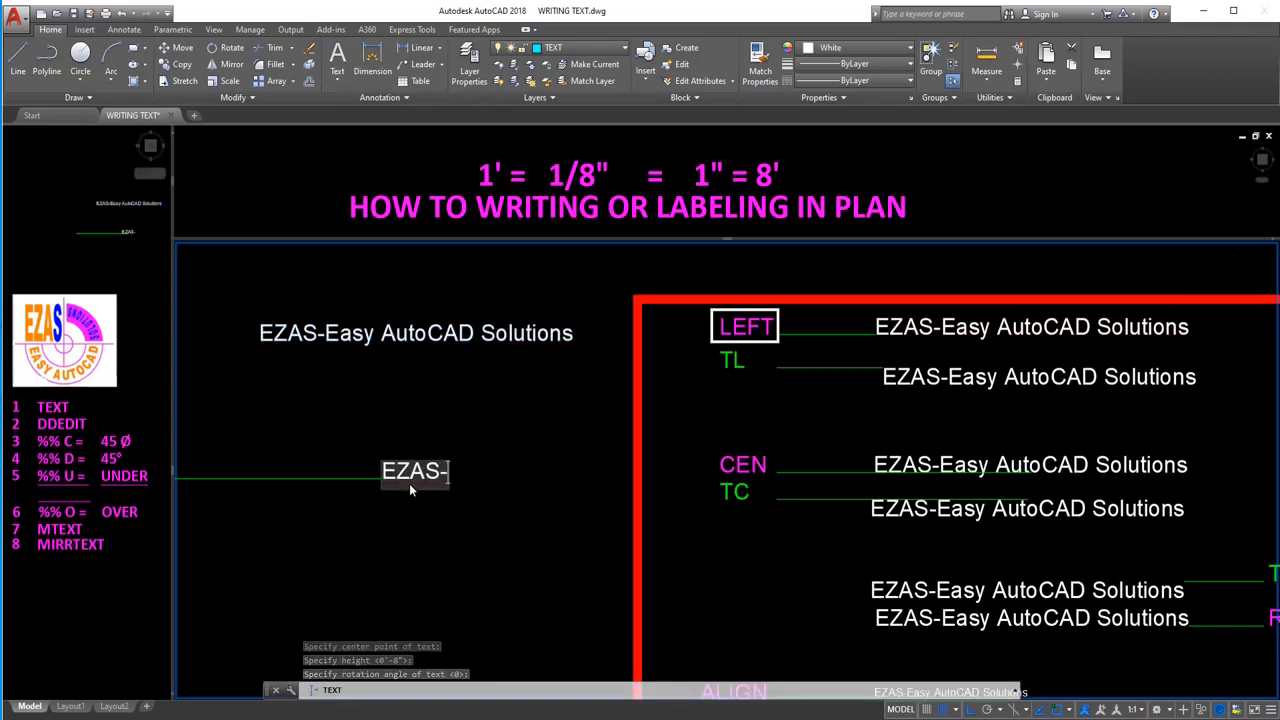
{"action": "type", "text": "Eas"}
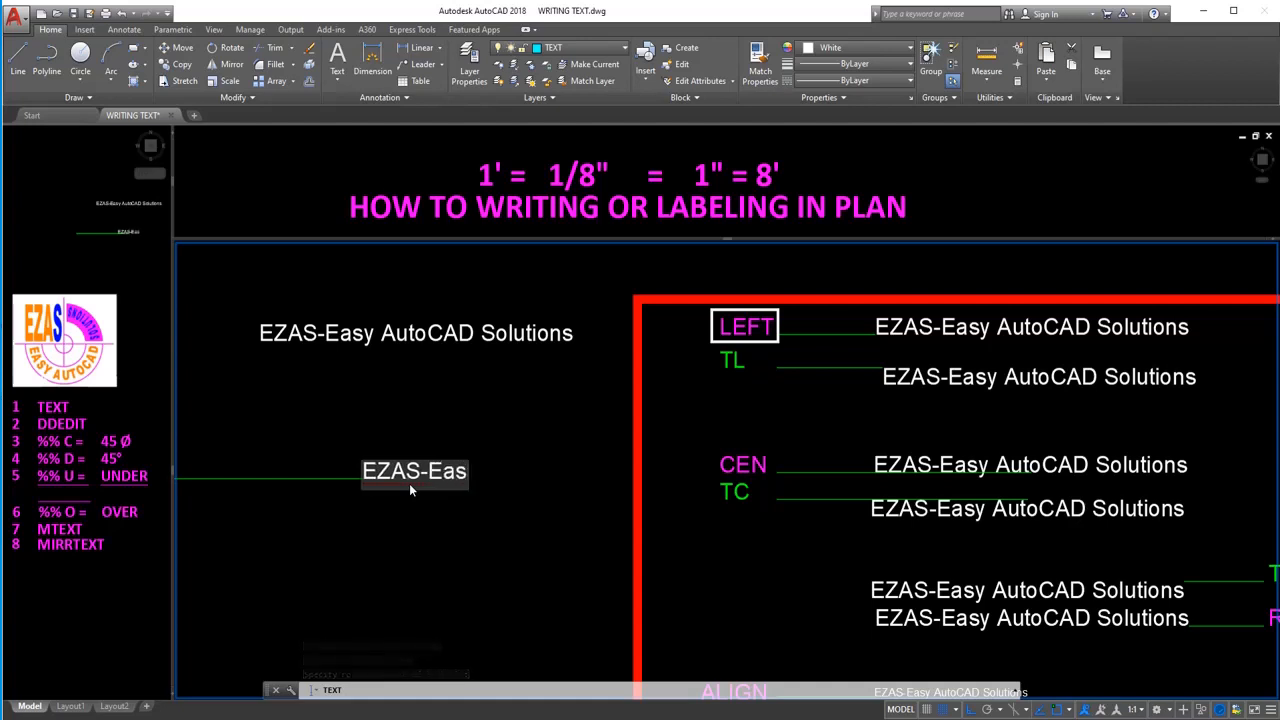
{"action": "type", "text": "y"}
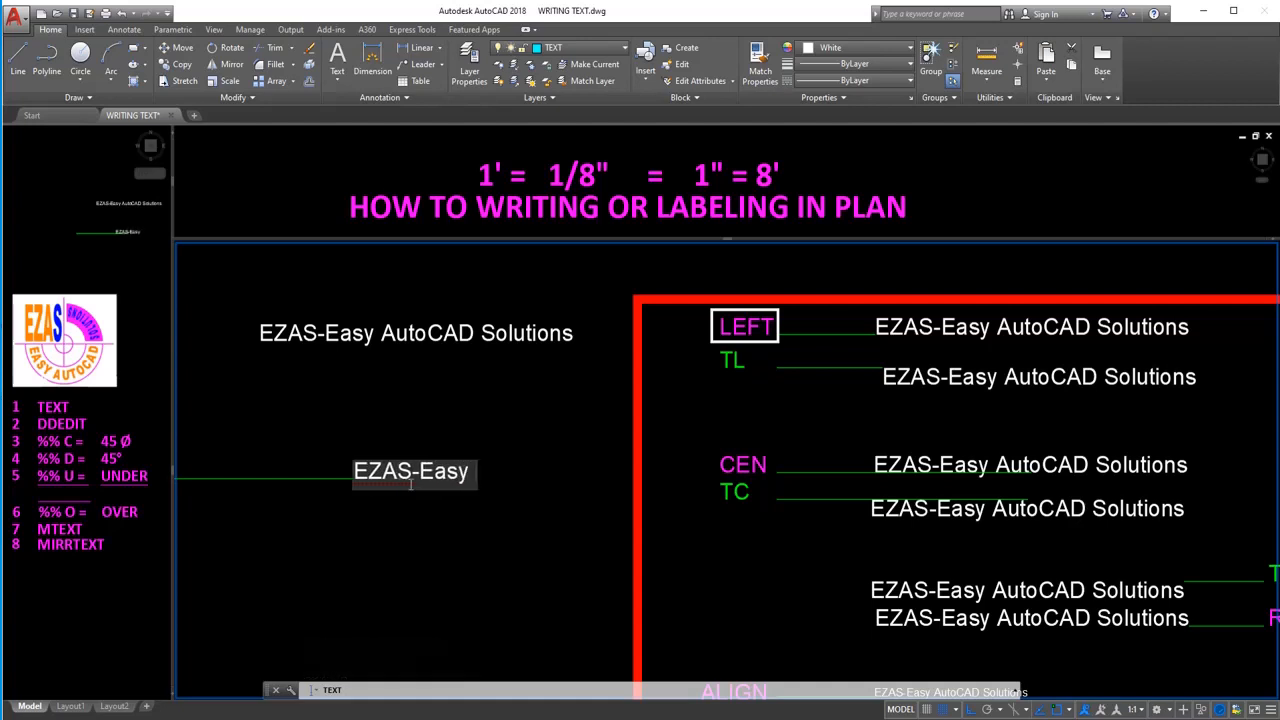
{"action": "type", "text": " AutoCA"}
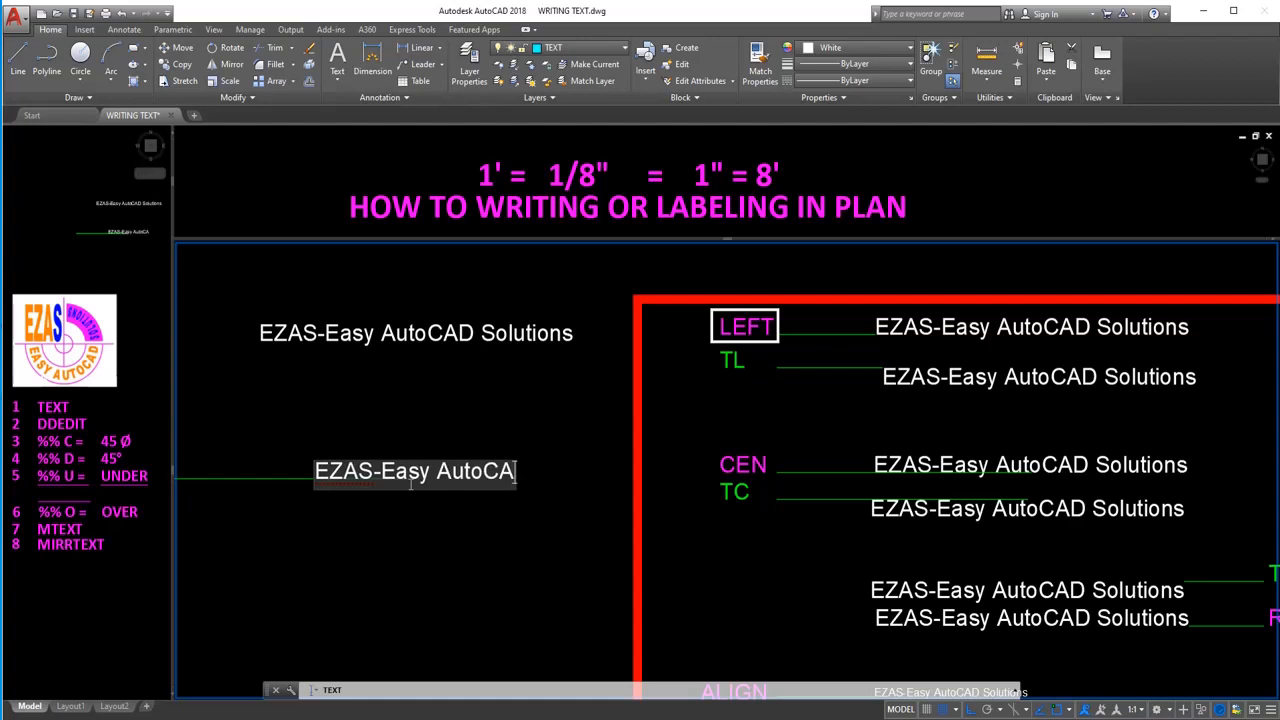
{"action": "type", "text": "D Sol"}
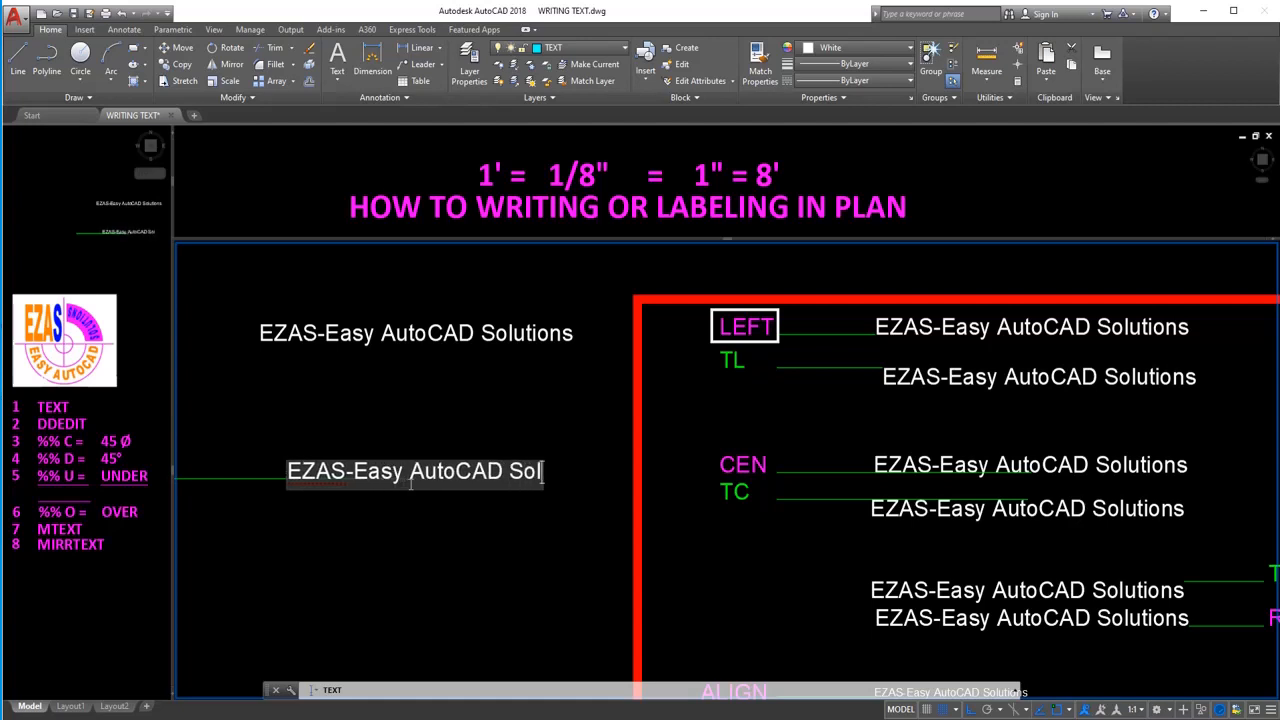
{"action": "type", "text": "utions"}
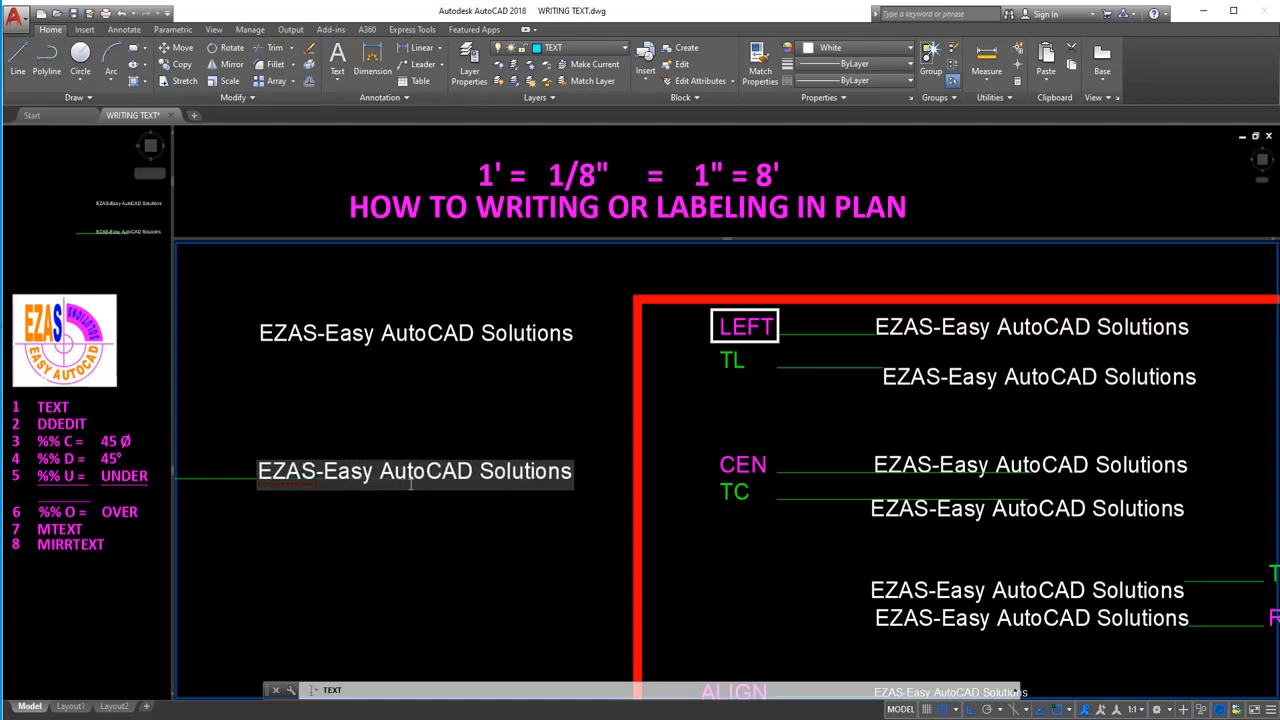
{"action": "left_click", "coordinate": [459, 418]}
{"action": "key", "text": "Return"}
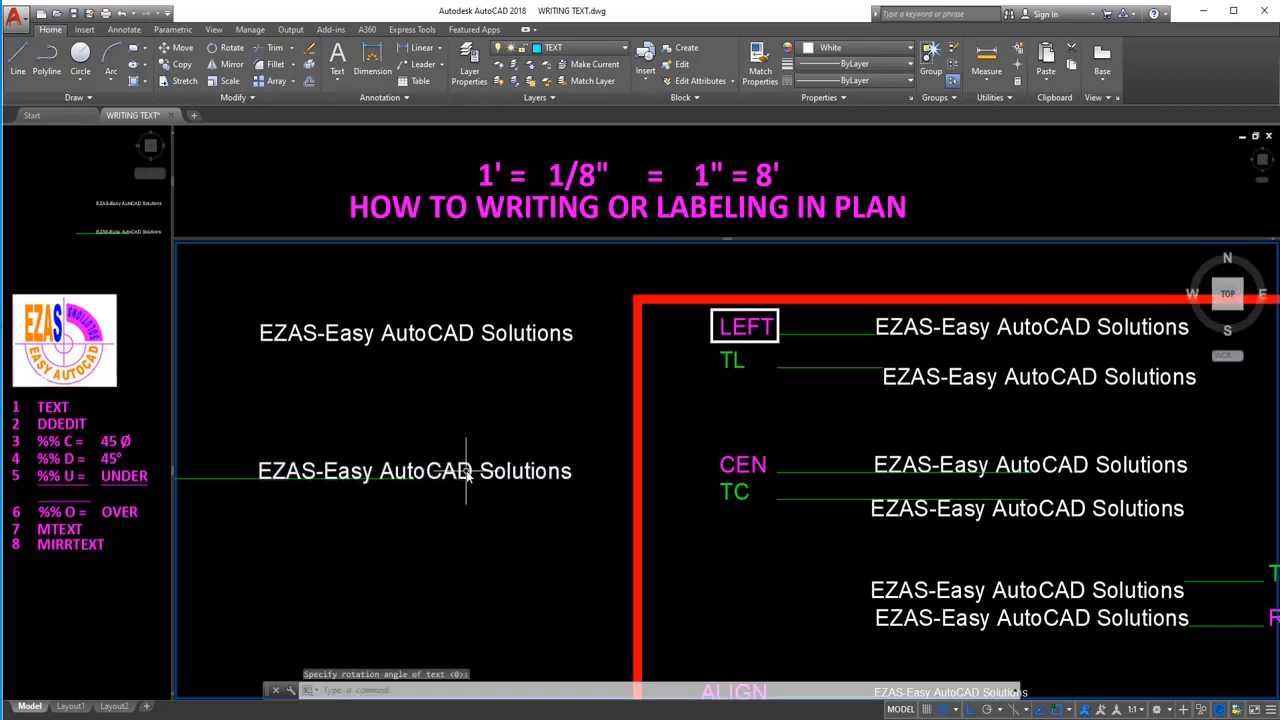
Draw a vertical line about 5'-3 1/2" long straight down from the centred text's insertion point.
{"action": "type", "text": "l"}
{"action": "key", "text": "Return"}
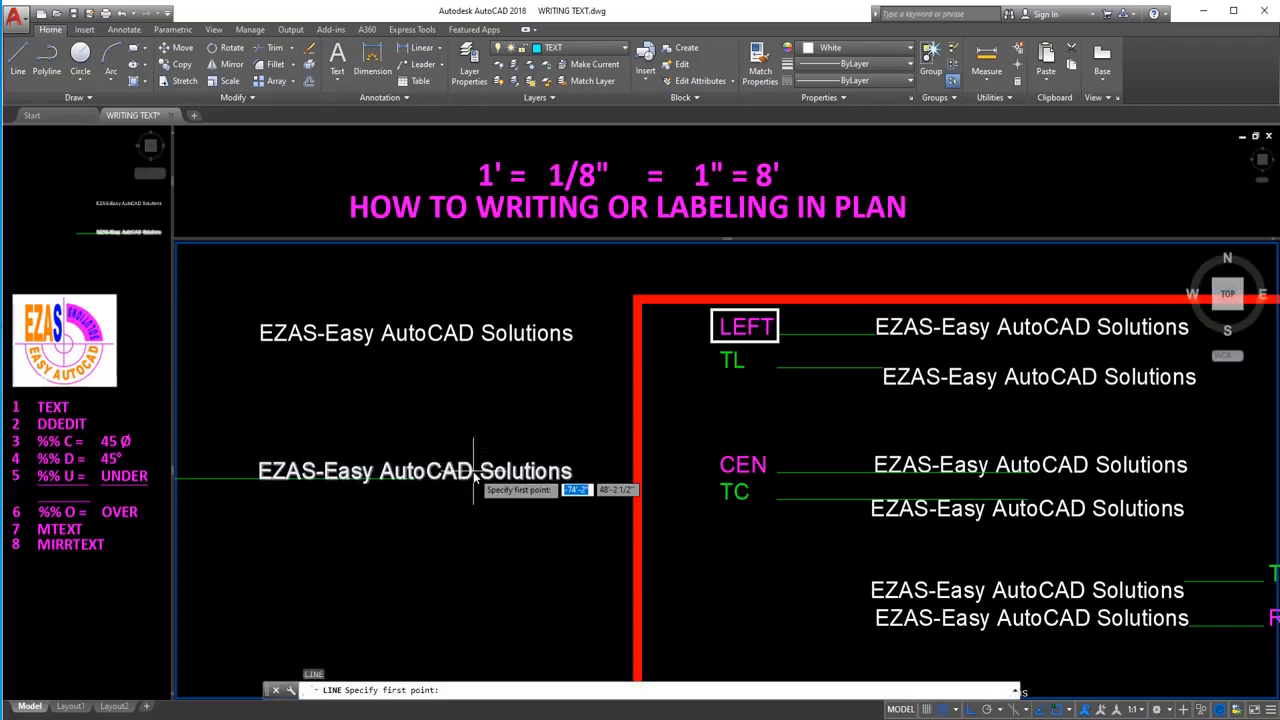
{"action": "key", "text": "Return"}
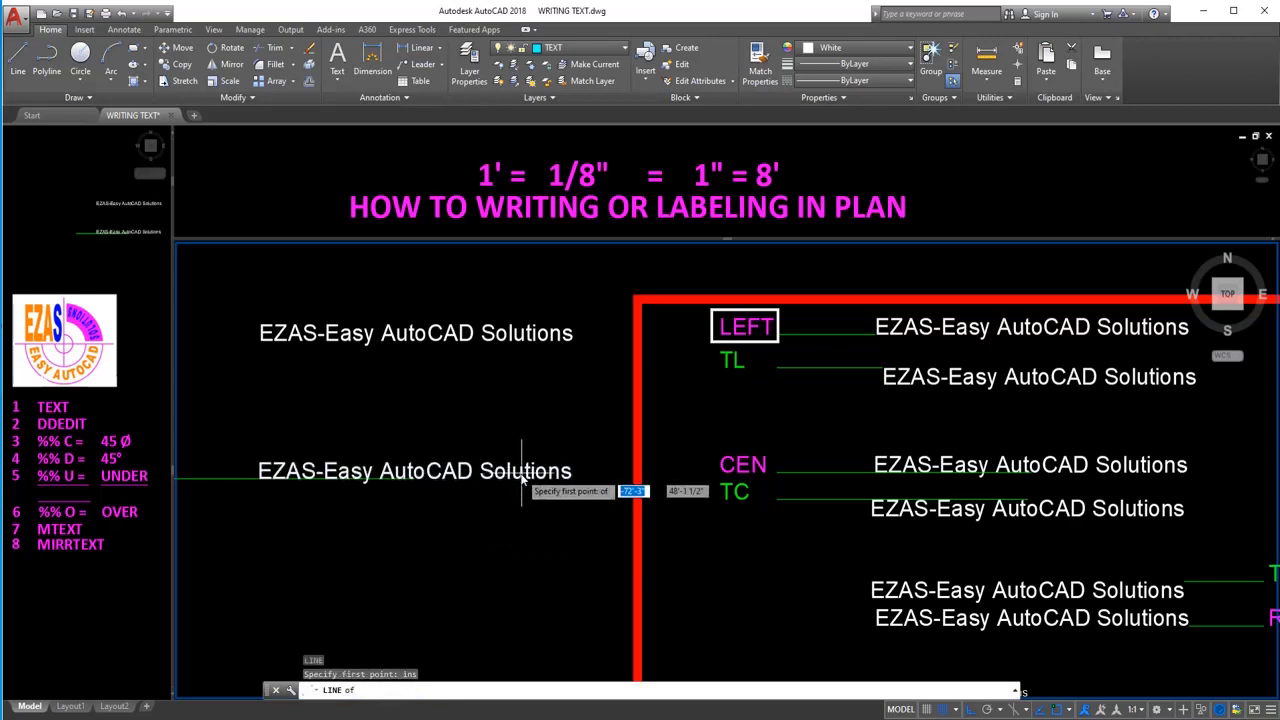
{"action": "left_click", "coordinate": [518, 480]}
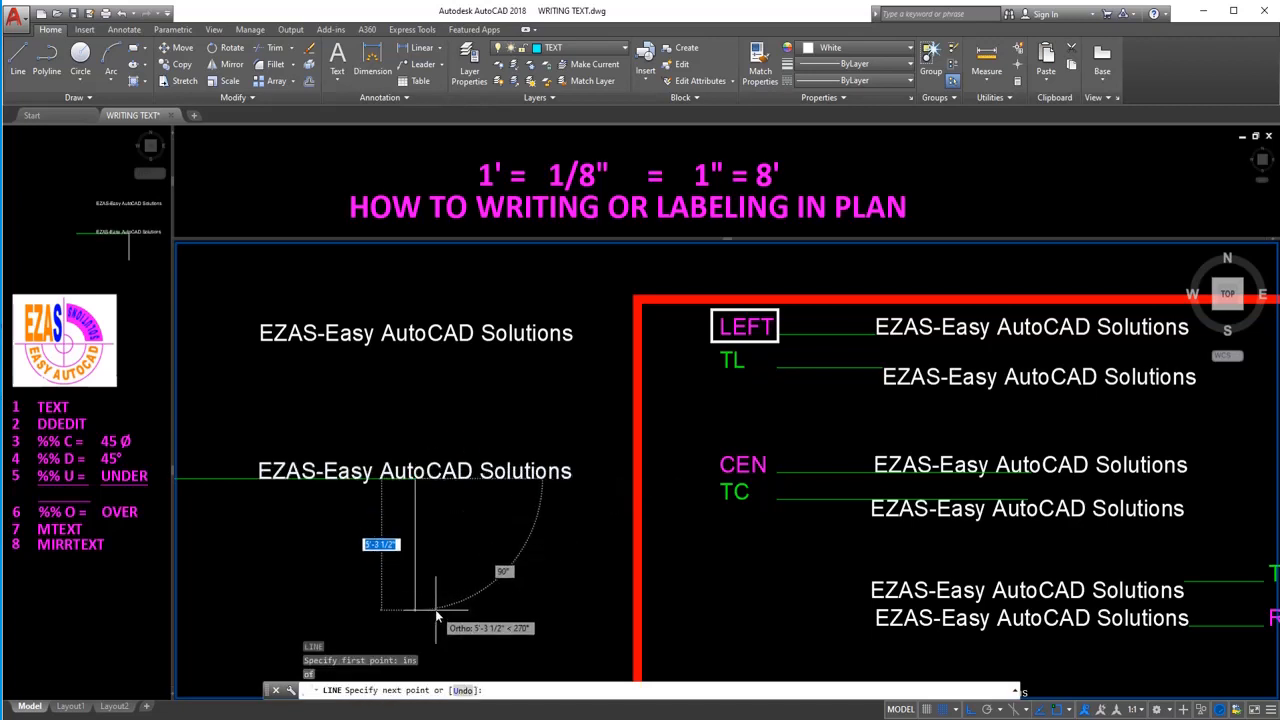
{"action": "left_click", "coordinate": [435, 609]}
{"action": "key", "text": "Return"}
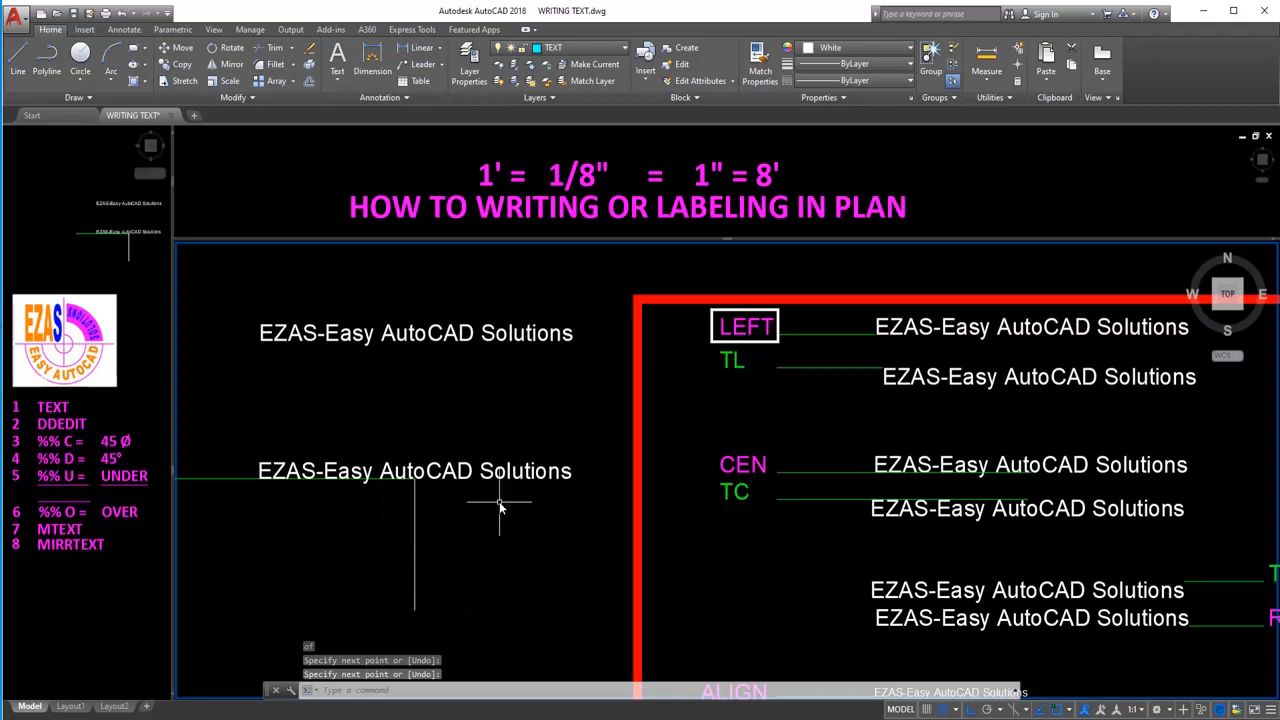
Try extending the centred text with a run of d characters to test how it spreads about its insertion point, and leave text editing.
{"action": "type", "text": "ed"}
{"action": "key", "text": "Return"}
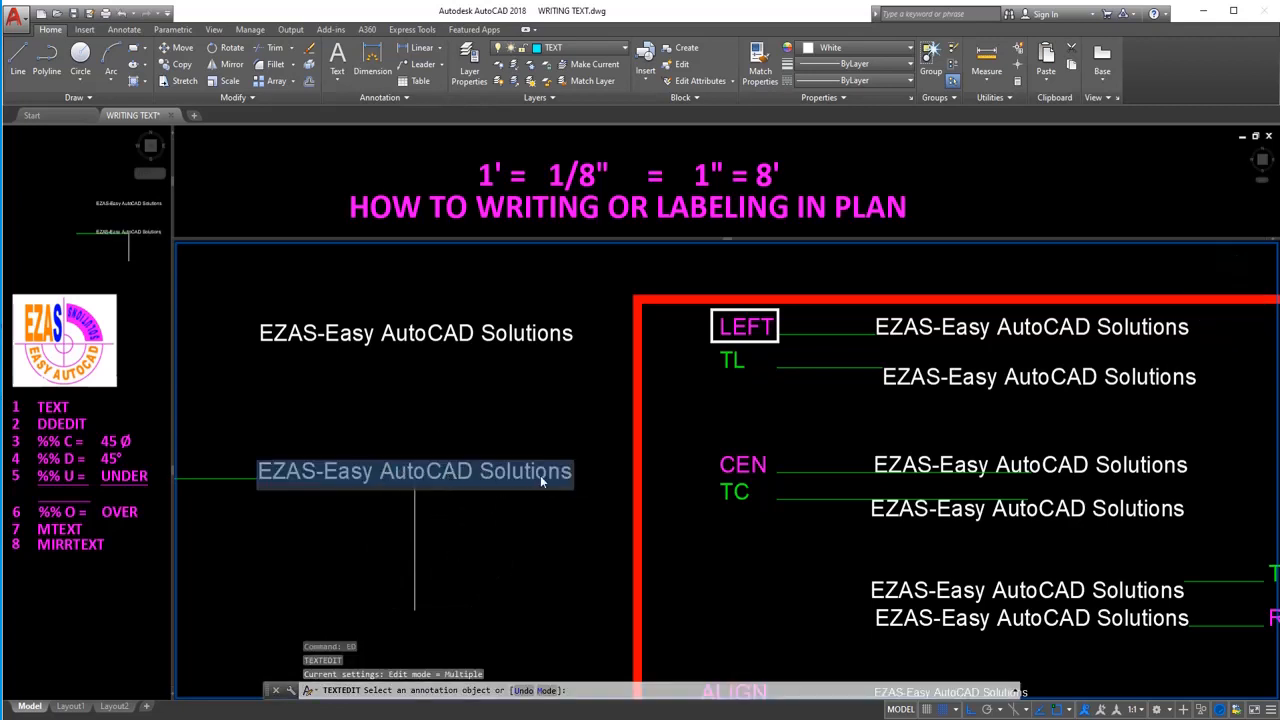
{"action": "left_click", "coordinate": [571, 472]}
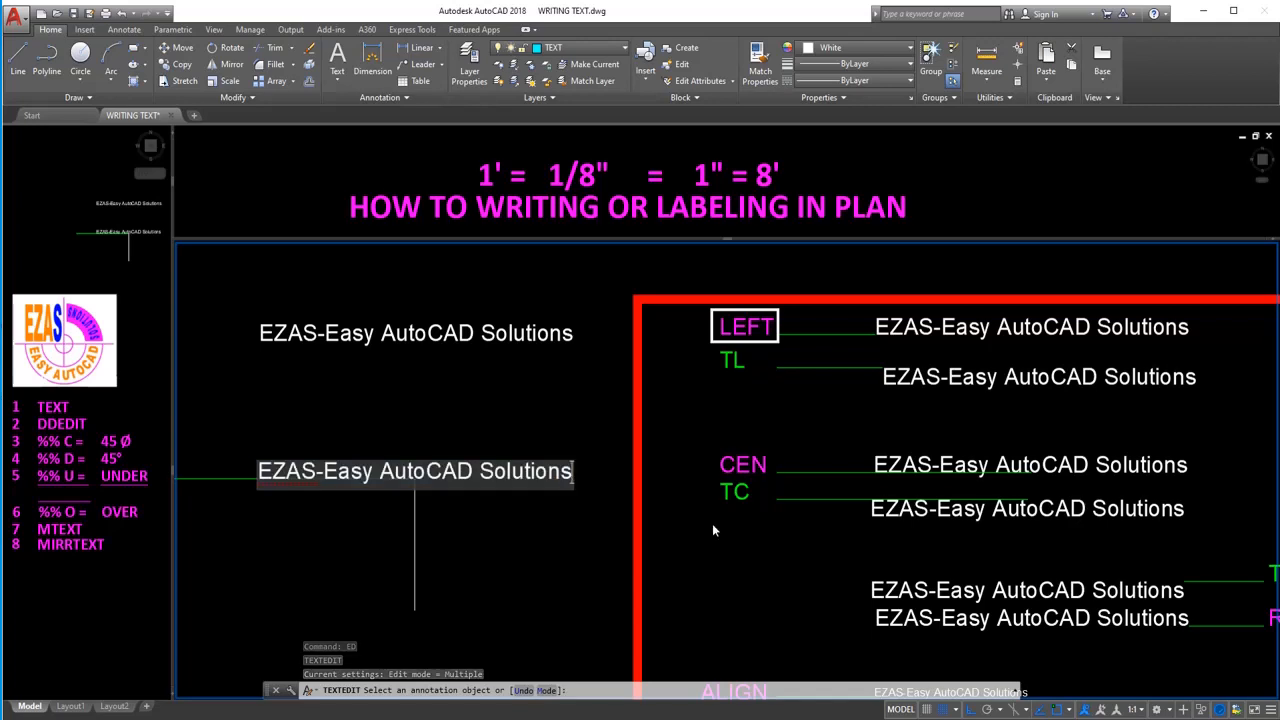
{"action": "type", "text": "dddddddddddddddd"}
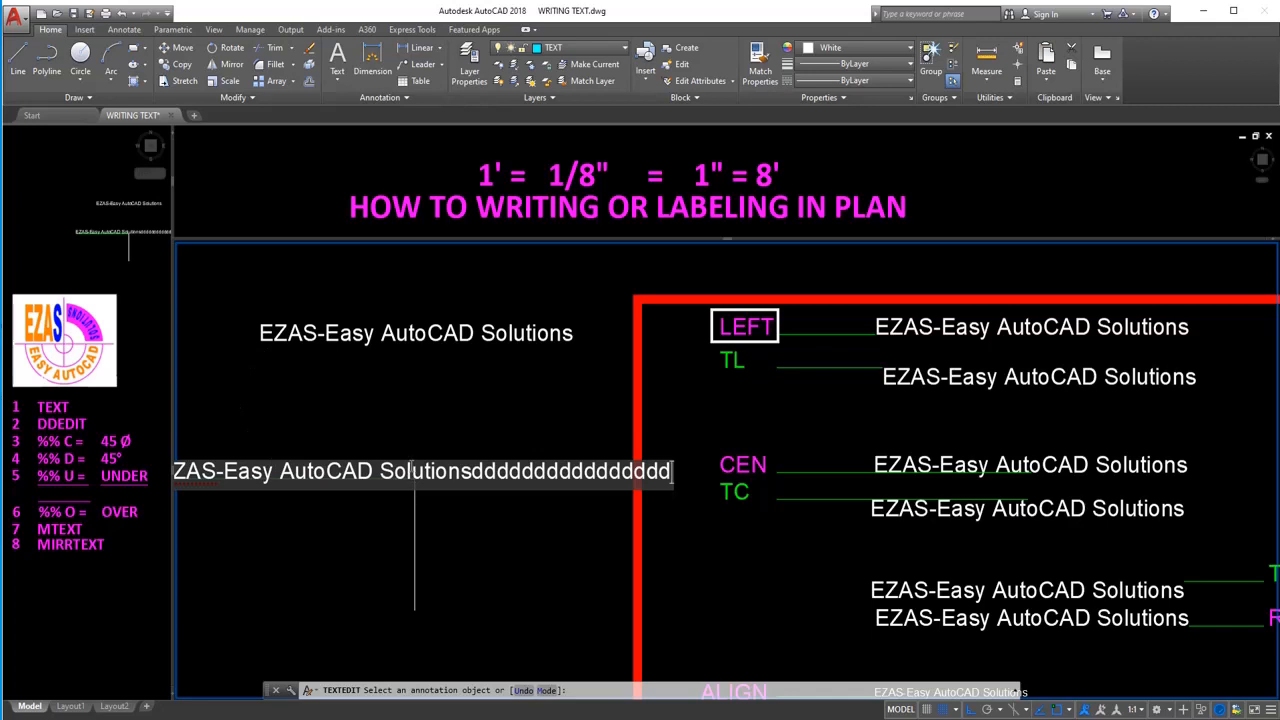
{"action": "type", "text": "dddd"}
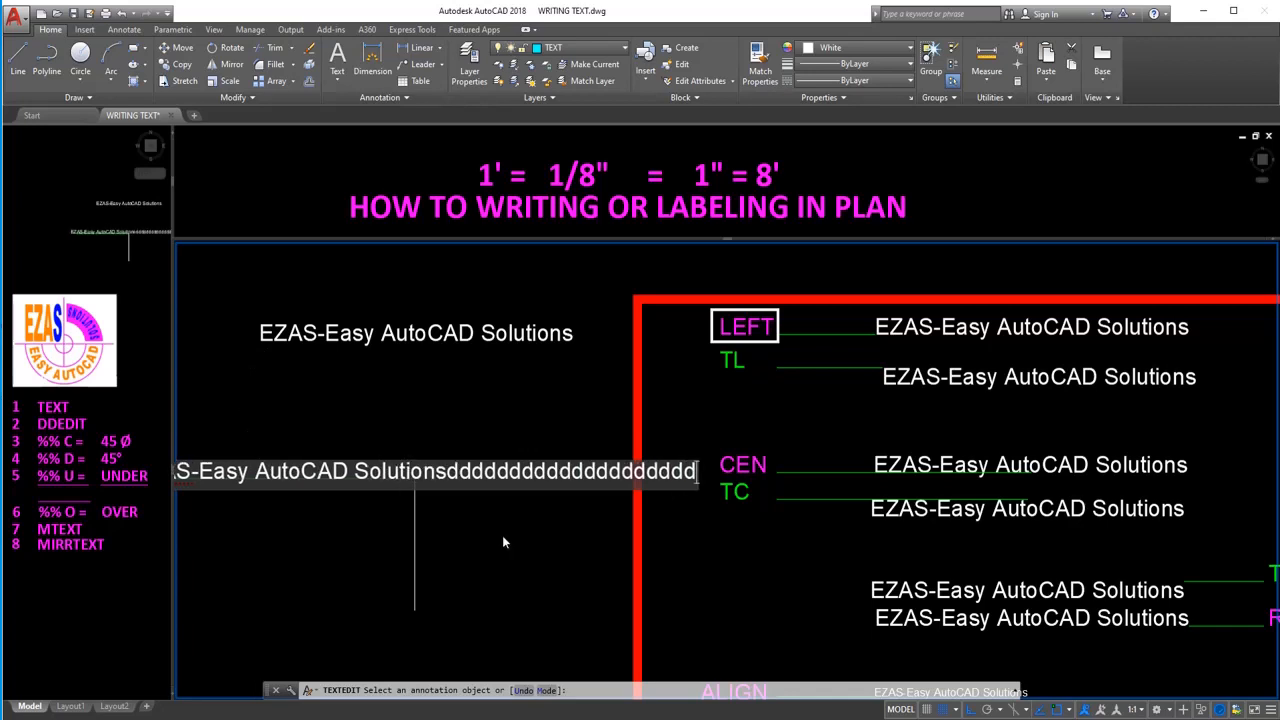
{"action": "key", "text": "Escape"}
{"action": "key", "text": "Escape"}
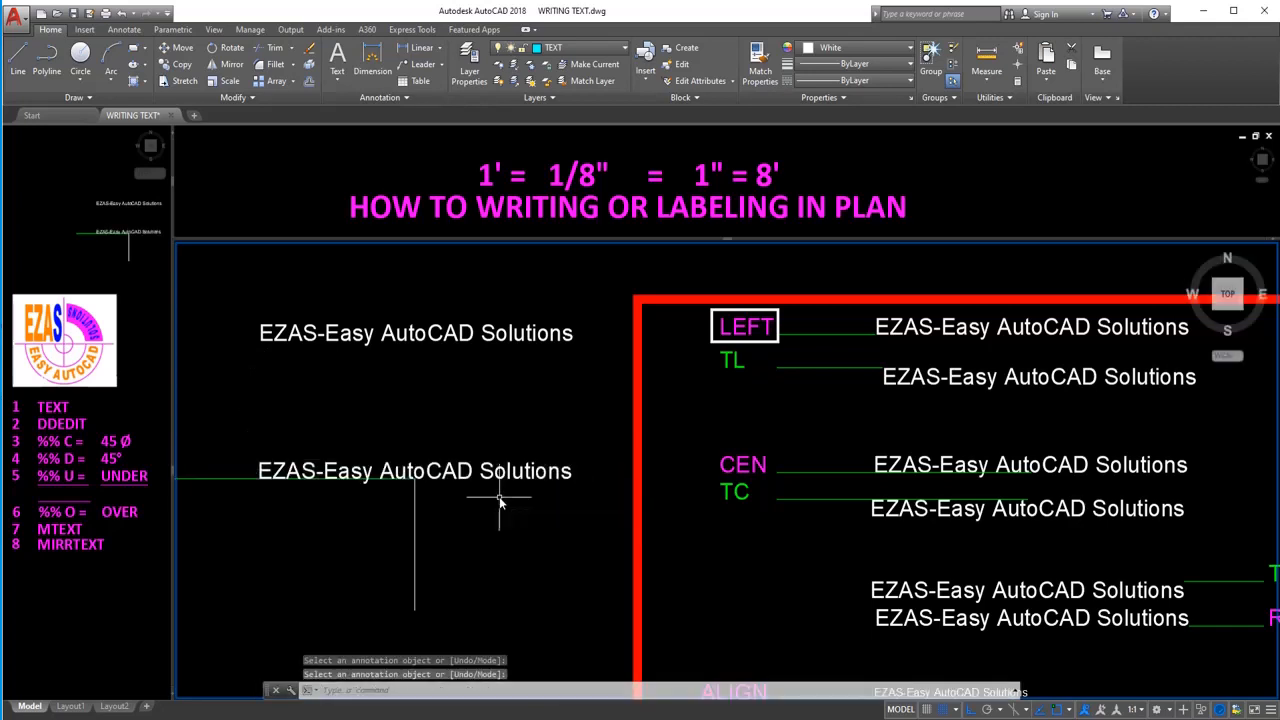
Write "EZAS-Easy AutoCAD Solutions" as Right-justified text below the centred sample, with 8" height and 0 rotation.
{"action": "scroll", "coordinate": [500, 497], "scroll_direction": "down", "scroll_amount": 4}
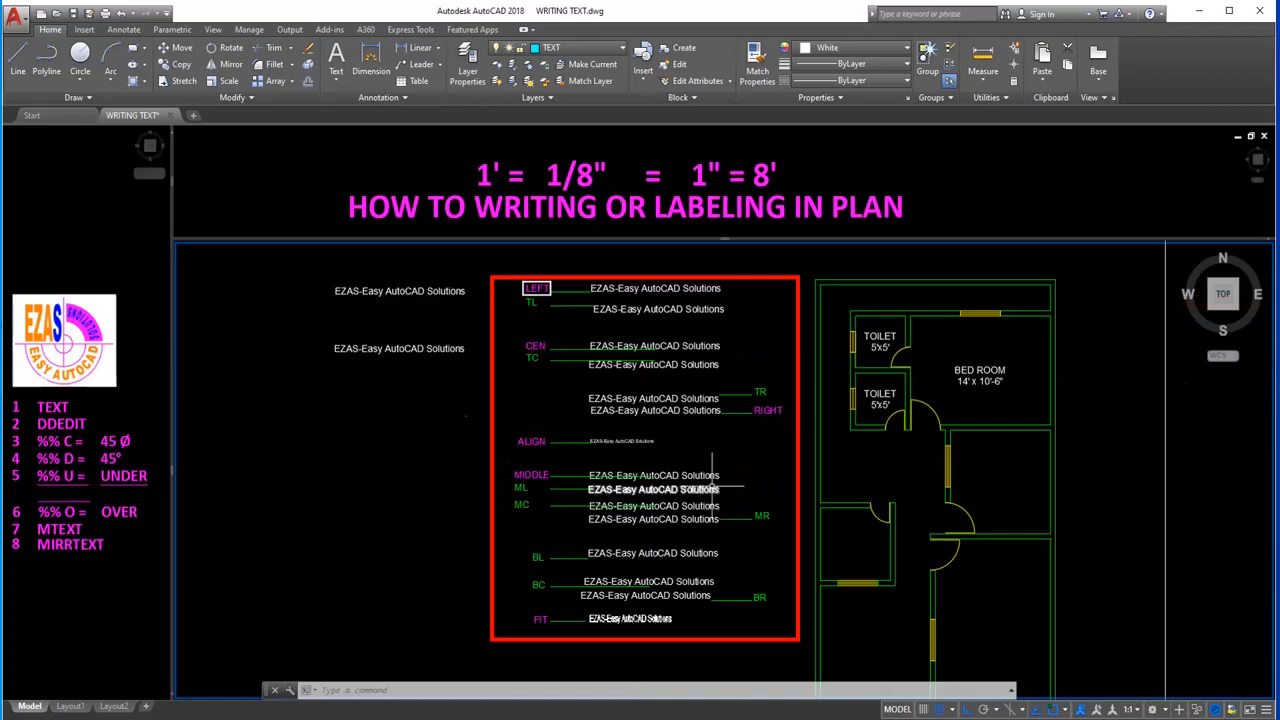
{"action": "type", "text": "text"}
{"action": "key", "text": "Return"}
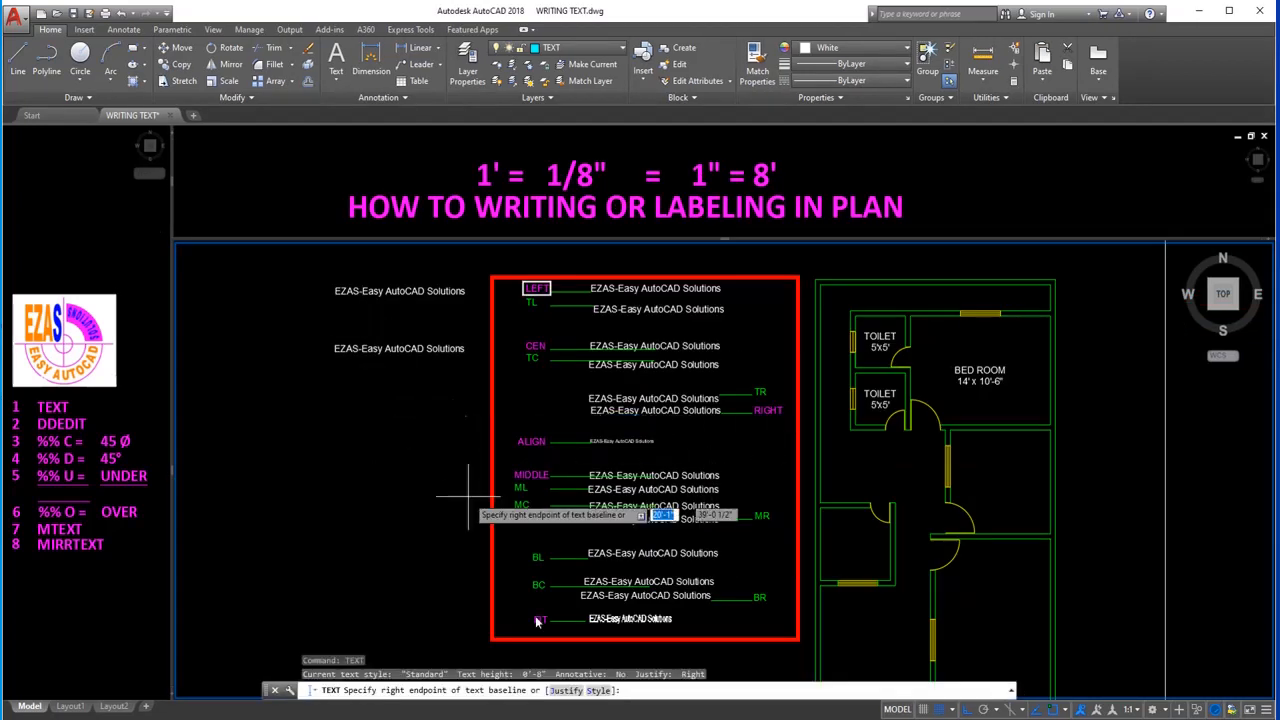
{"action": "left_click", "coordinate": [568, 690]}
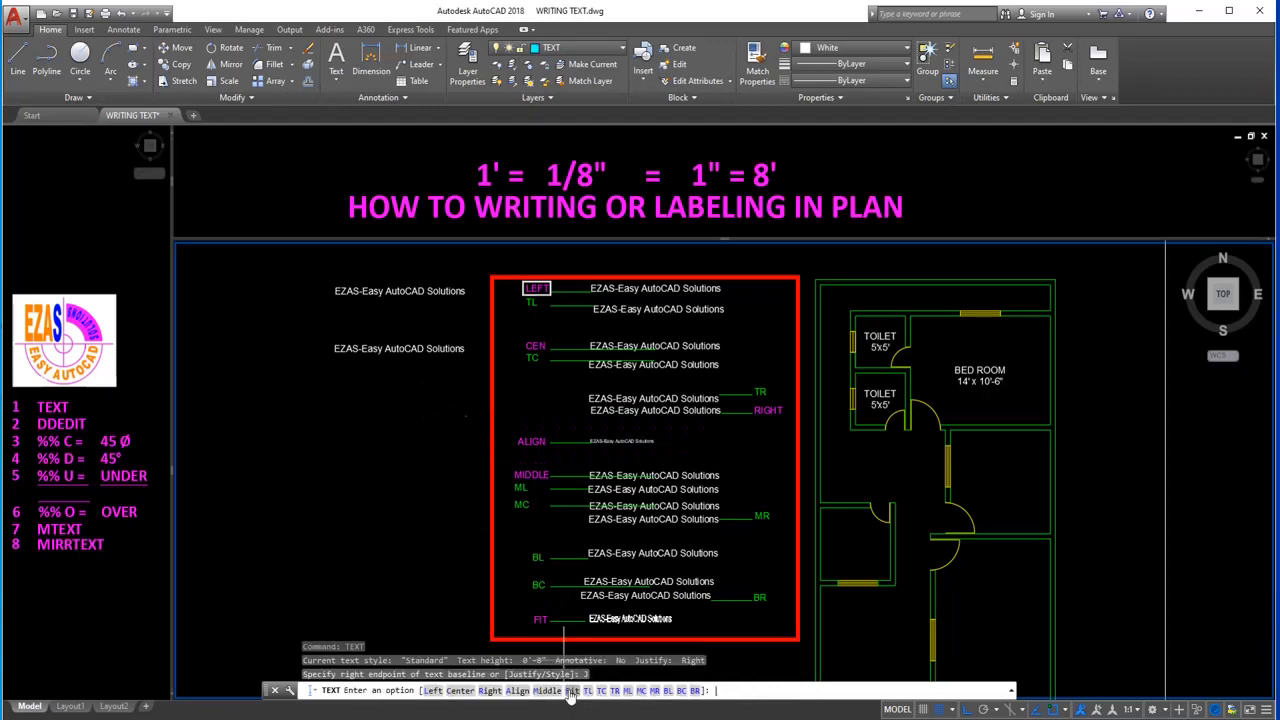
{"action": "left_click", "coordinate": [489, 691]}
{"action": "left_click", "coordinate": [467, 418]}
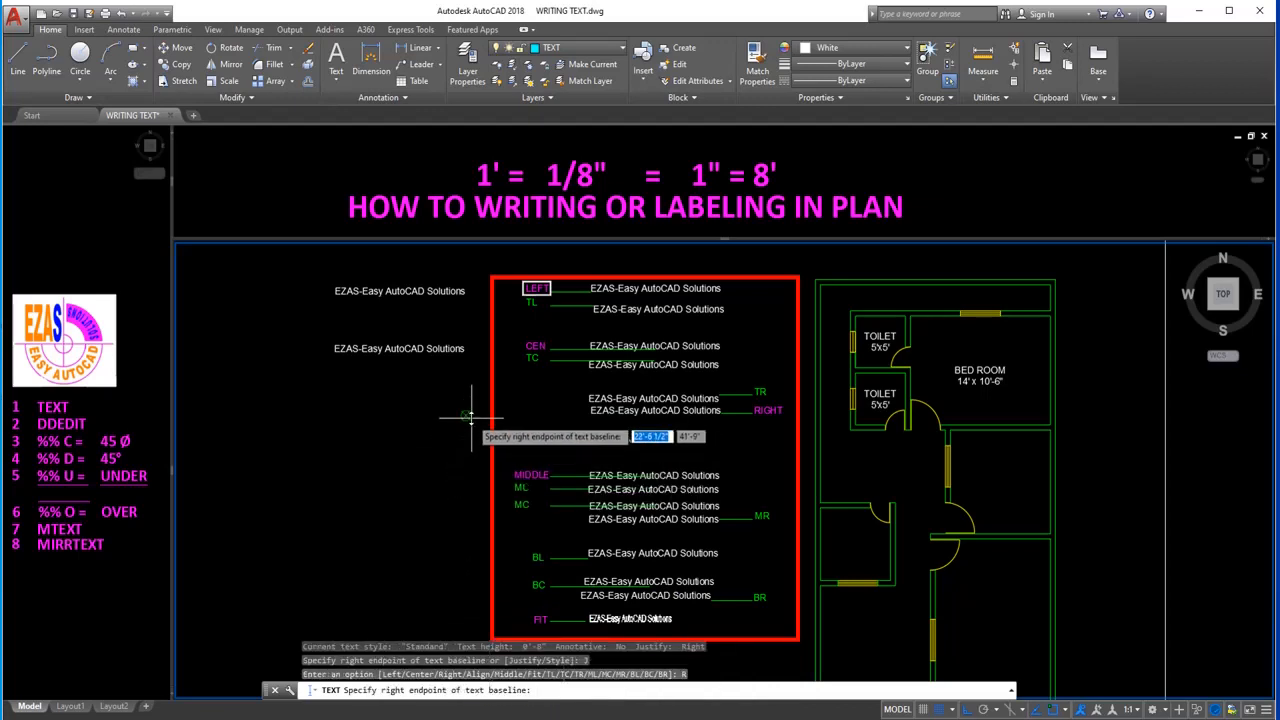
{"action": "left_click", "coordinate": [495, 572]}
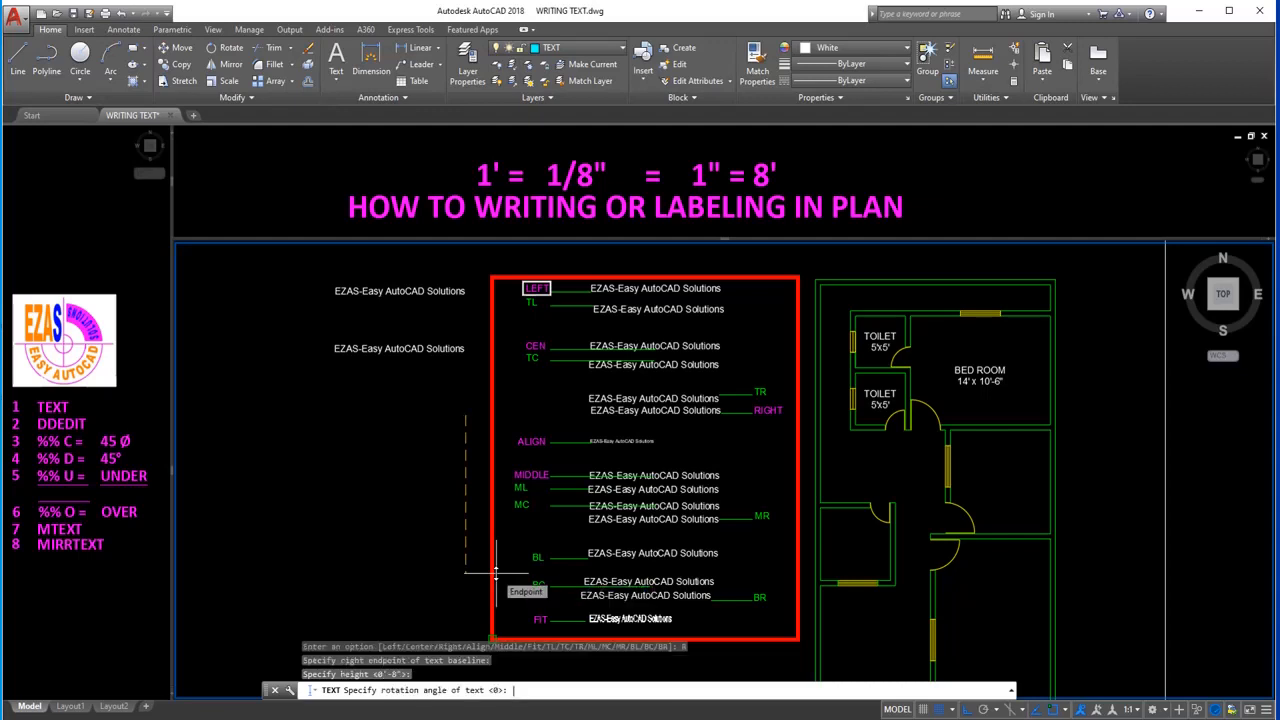
{"action": "key", "text": "Return"}
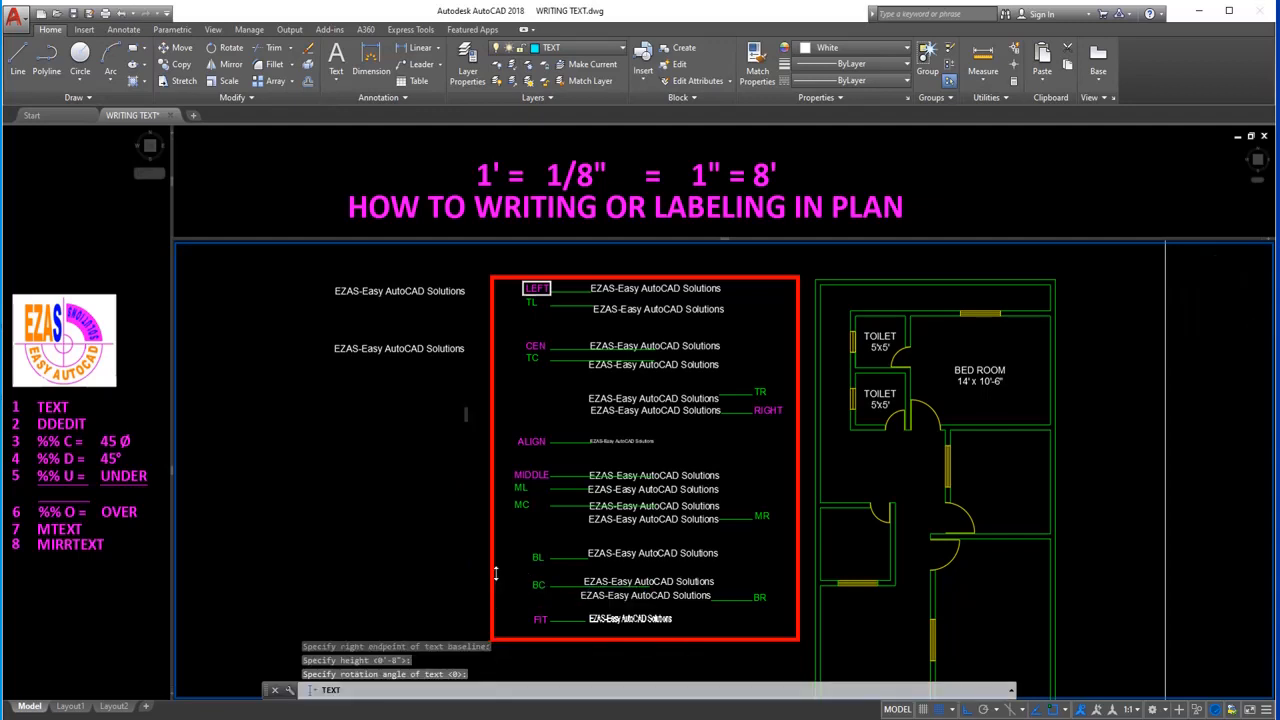
{"action": "type", "text": "EZAS"}
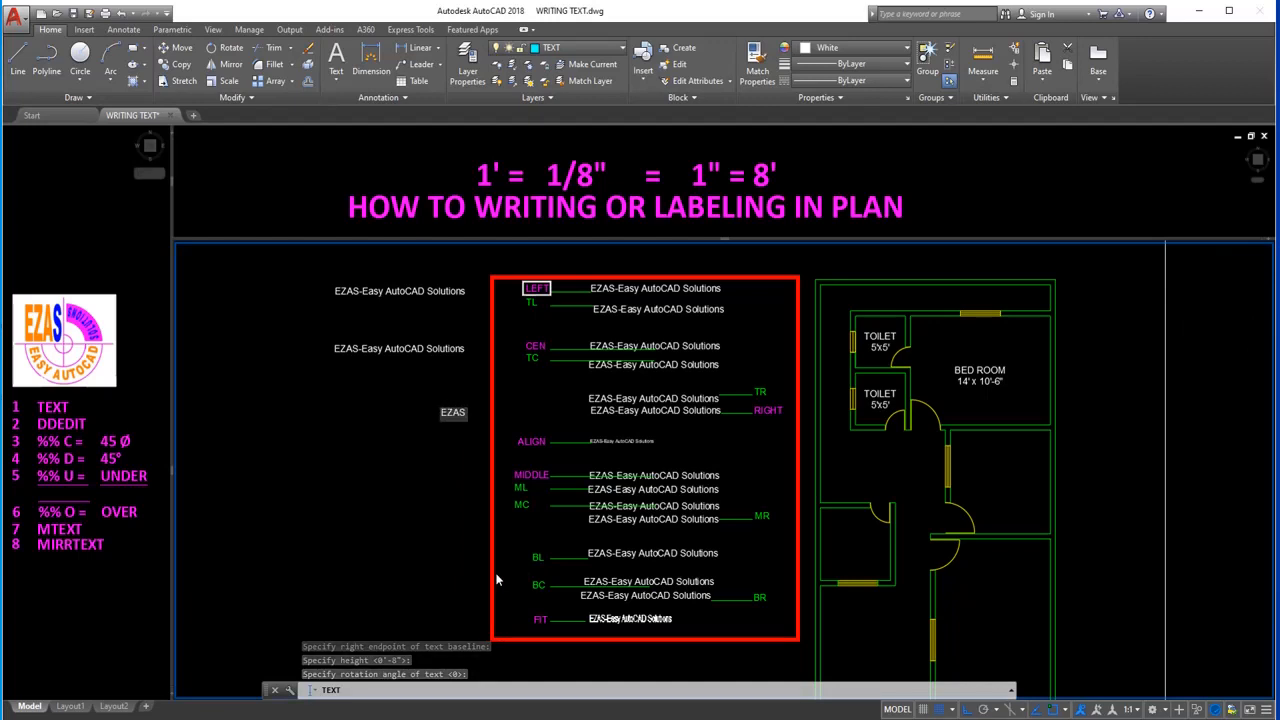
{"action": "type", "text": "-E"}
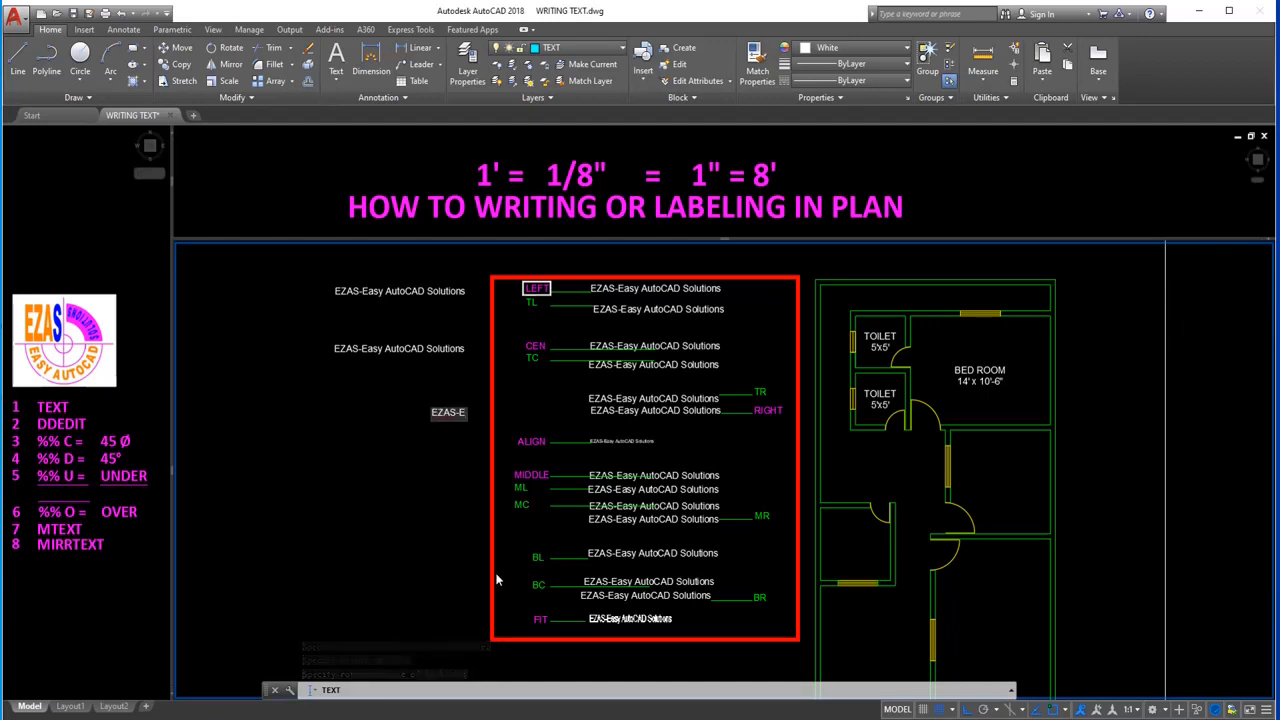
{"action": "type", "text": "asy AutoC"}
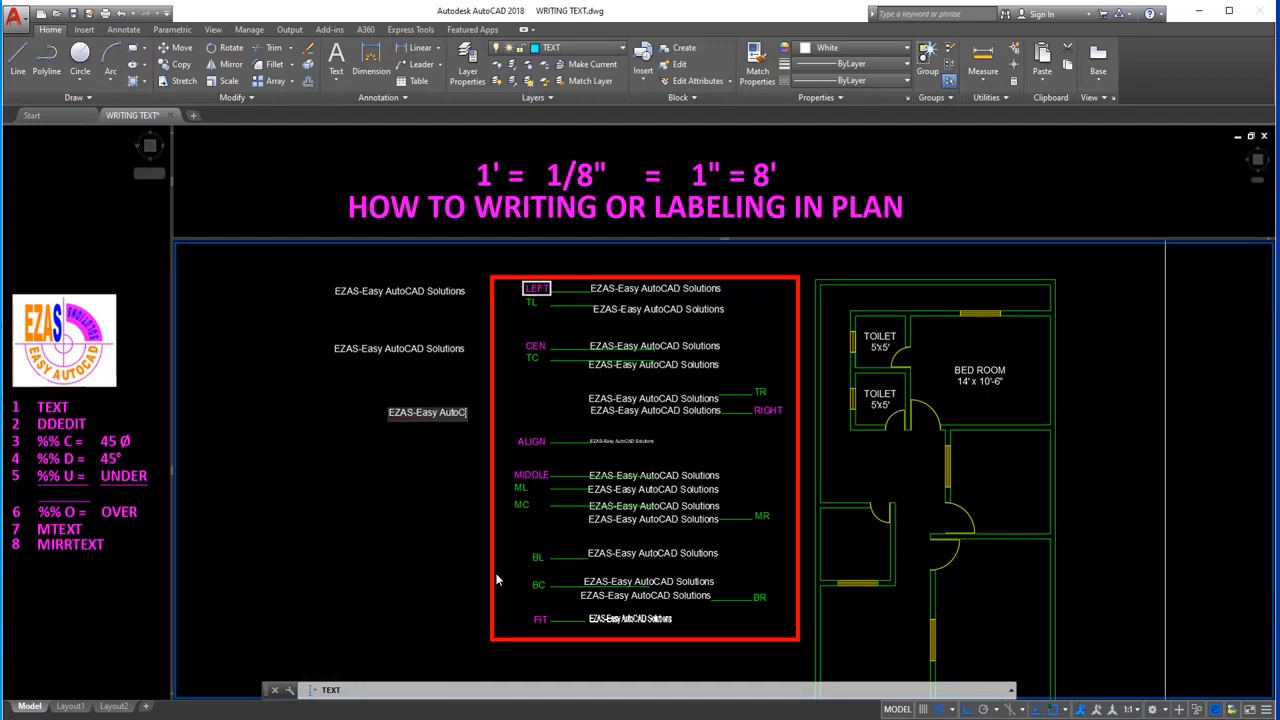
{"action": "type", "text": "AD Solutions"}
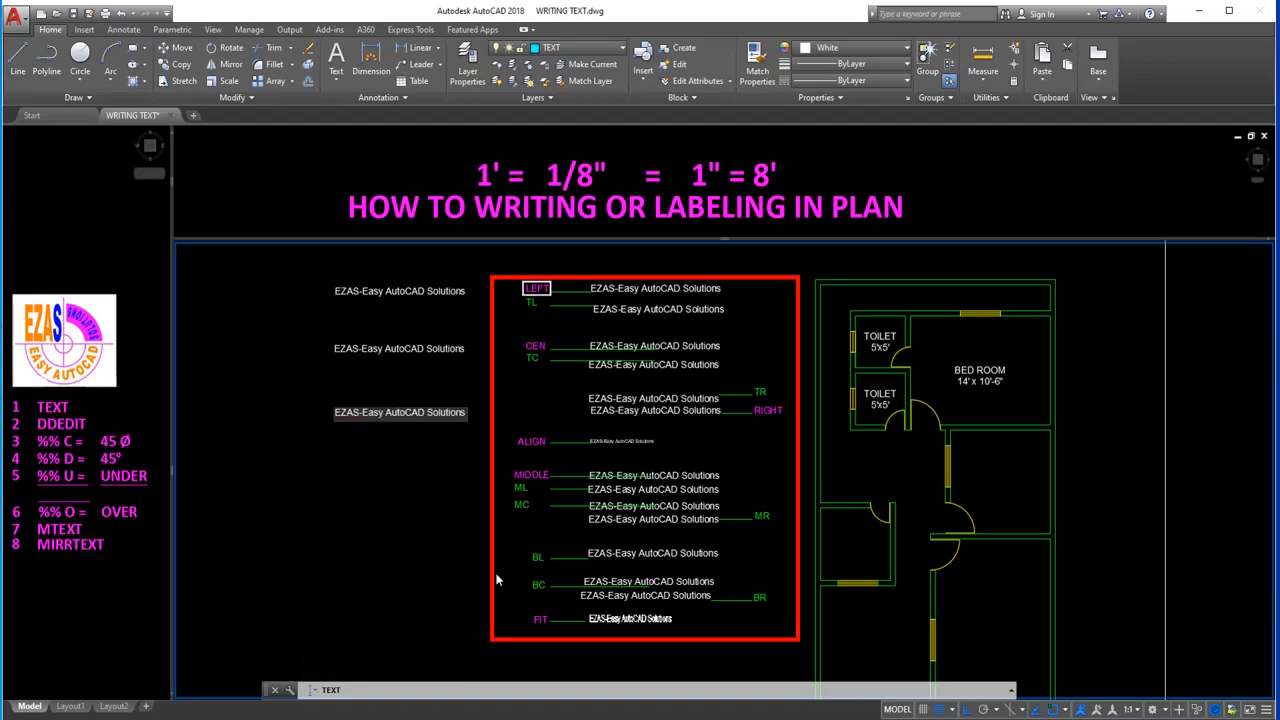
{"action": "key", "text": "Return"}
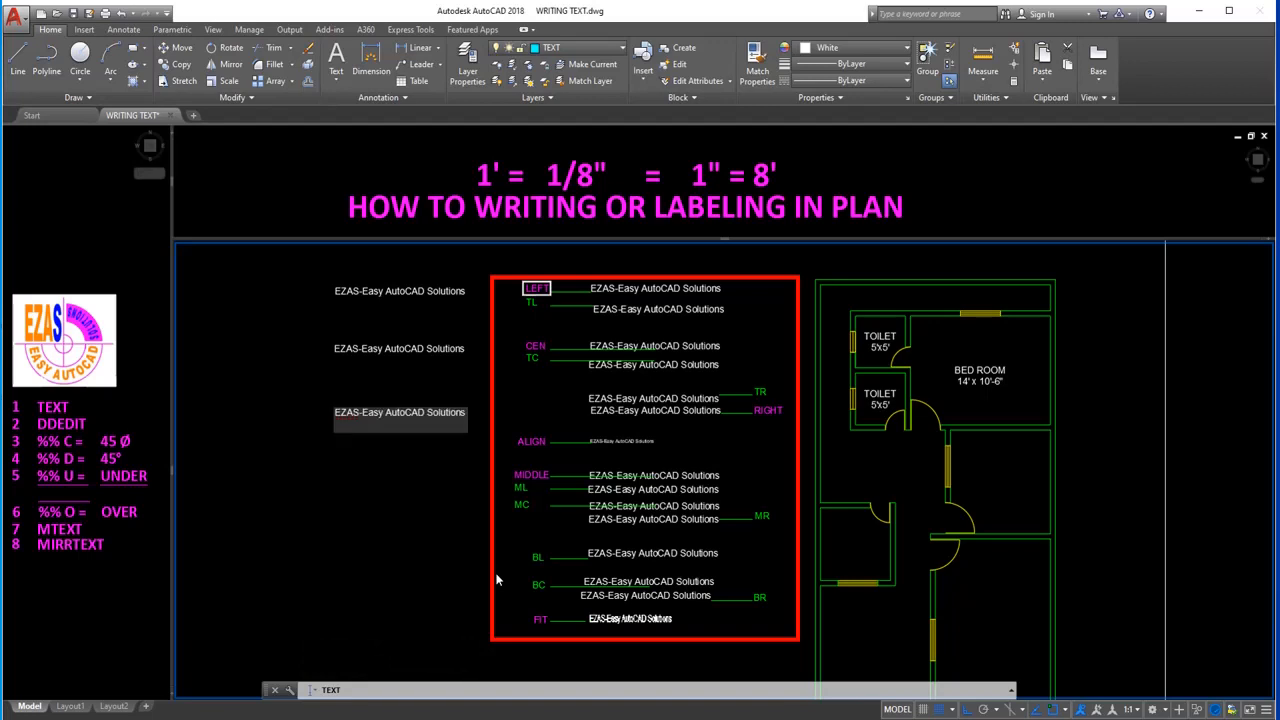
{"action": "key", "text": "Return"}
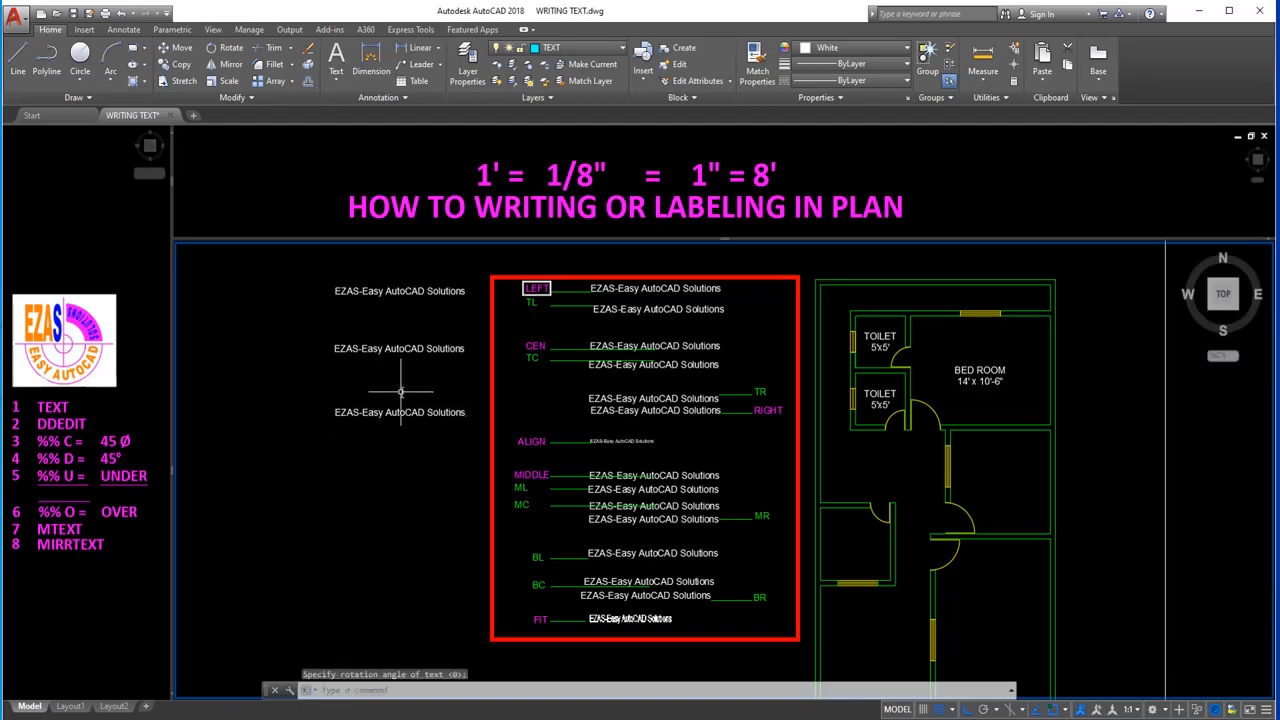
Draw a horizontal line running right from the insertion point of the right-justified text.
{"action": "type", "text": "l"}
{"action": "key", "text": "Return"}
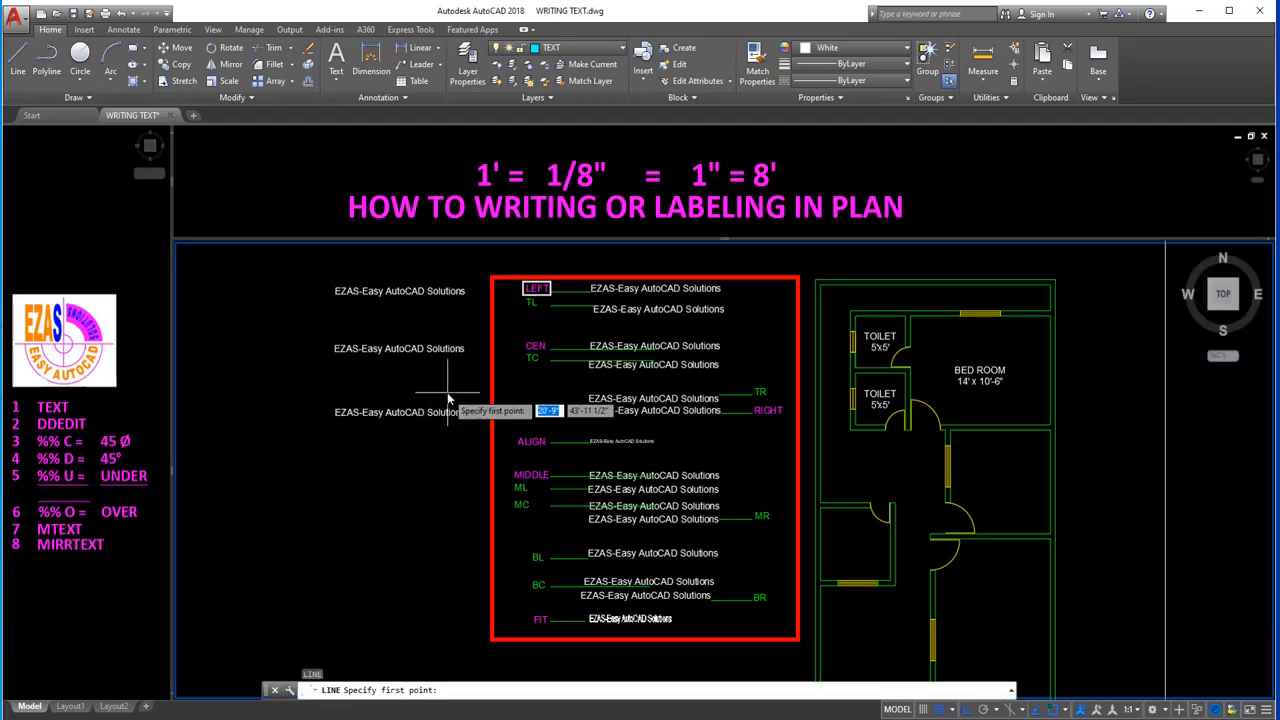
{"action": "type", "text": "ins"}
{"action": "key", "text": "Return"}
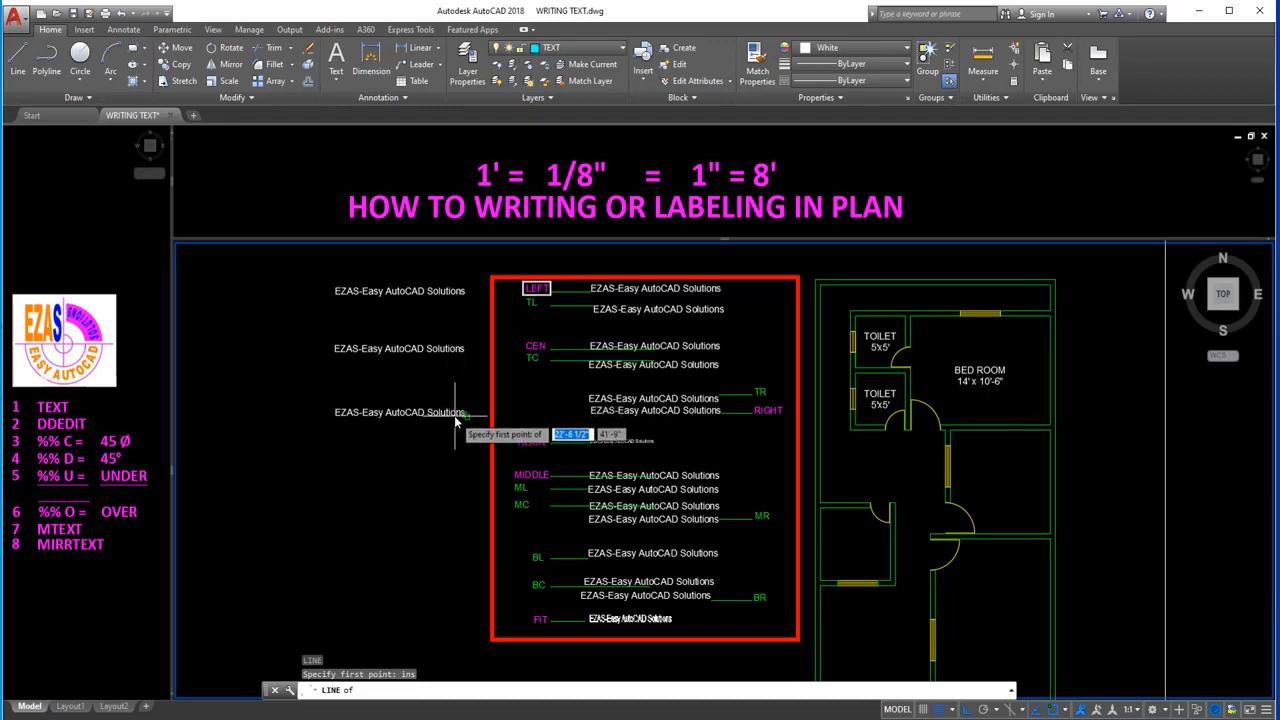
{"action": "left_click", "coordinate": [456, 416]}
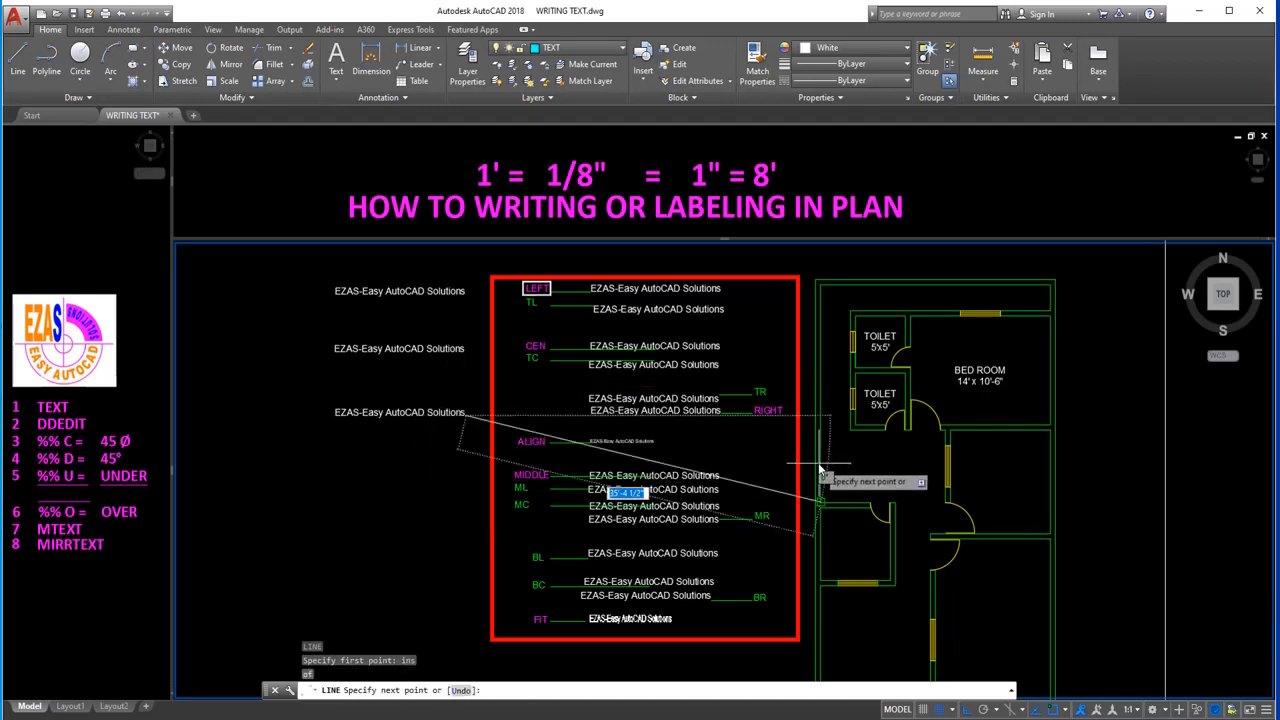
{"action": "left_click", "coordinate": [524, 402]}
{"action": "key", "text": "Return"}
Erase the horizontal line at the end of the right-justified text.
{"action": "scroll", "coordinate": [755, 402], "scroll_direction": "up", "scroll_amount": 5}
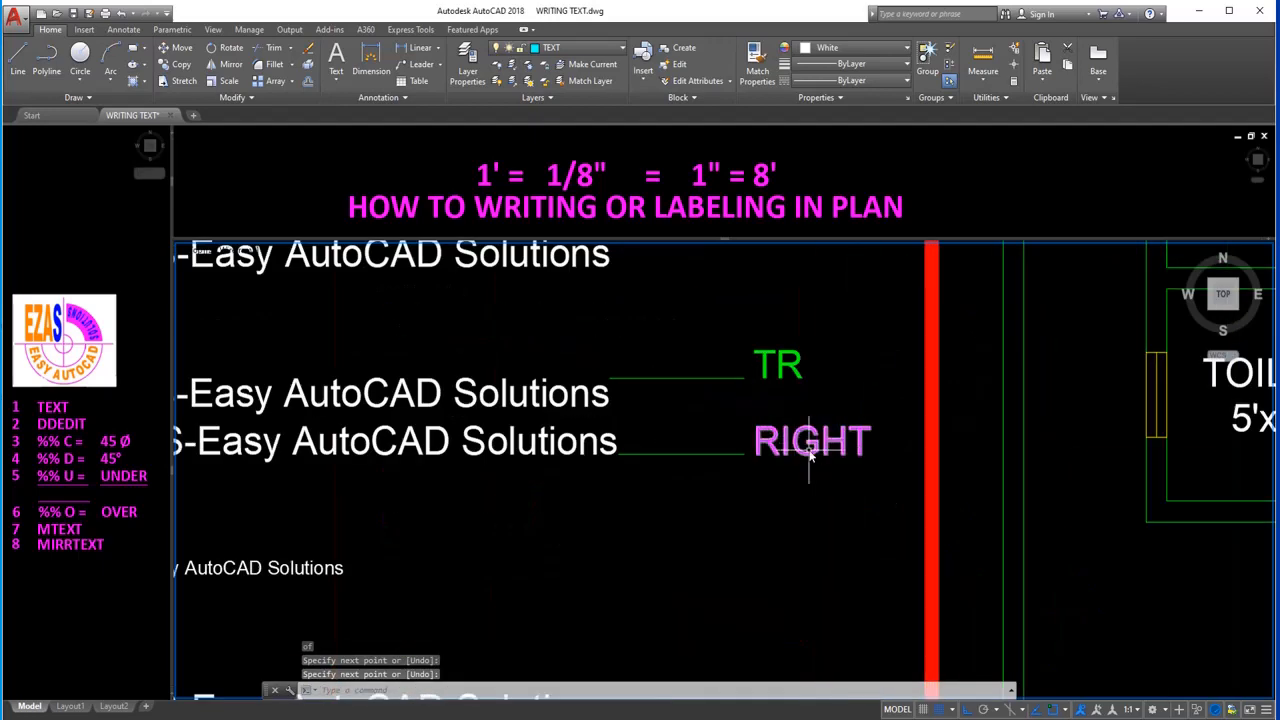
{"action": "scroll", "coordinate": [775, 440], "scroll_direction": "down", "scroll_amount": 3}
{"action": "scroll", "coordinate": [782, 440], "scroll_direction": "down", "scroll_amount": 3}
{"action": "scroll", "coordinate": [434, 430], "scroll_direction": "up", "scroll_amount": 3}
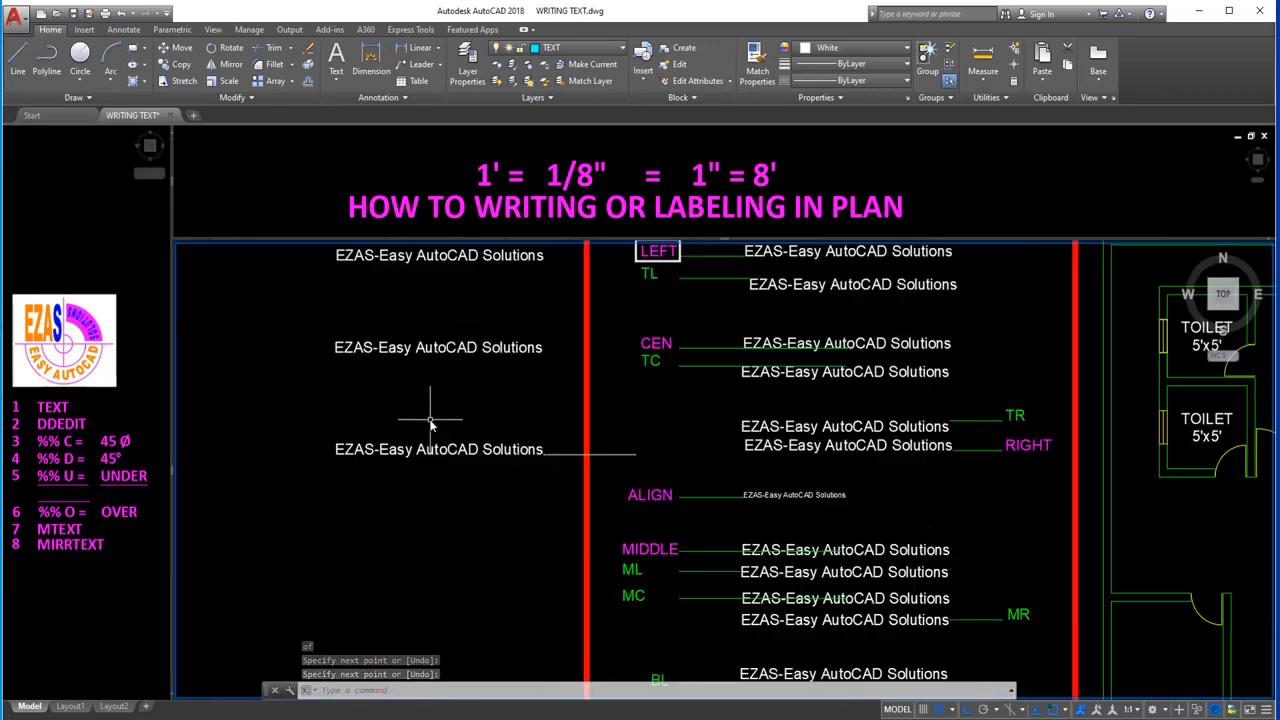
{"action": "key", "text": "Escape"}
{"action": "type", "text": "e"}
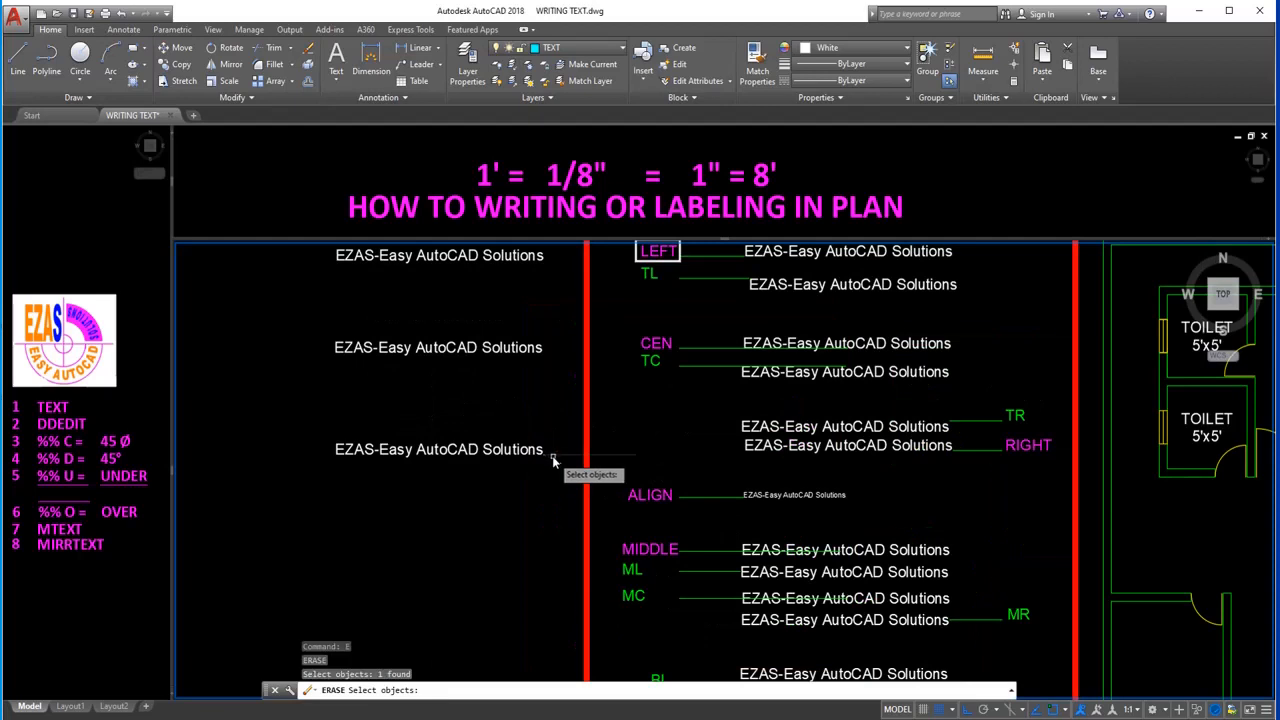
{"action": "key", "text": "Return"}
{"action": "left_click", "coordinate": [520, 452]}
{"action": "key", "text": "Escape"}
Try extending the right-justified text with a run of d characters to test which way it grows, and leave text editing.
{"action": "type", "text": "ed"}
{"action": "key", "text": "Return"}
{"action": "left_click", "coordinate": [520, 452]}
{"action": "type", "text": "dddddddddd"}
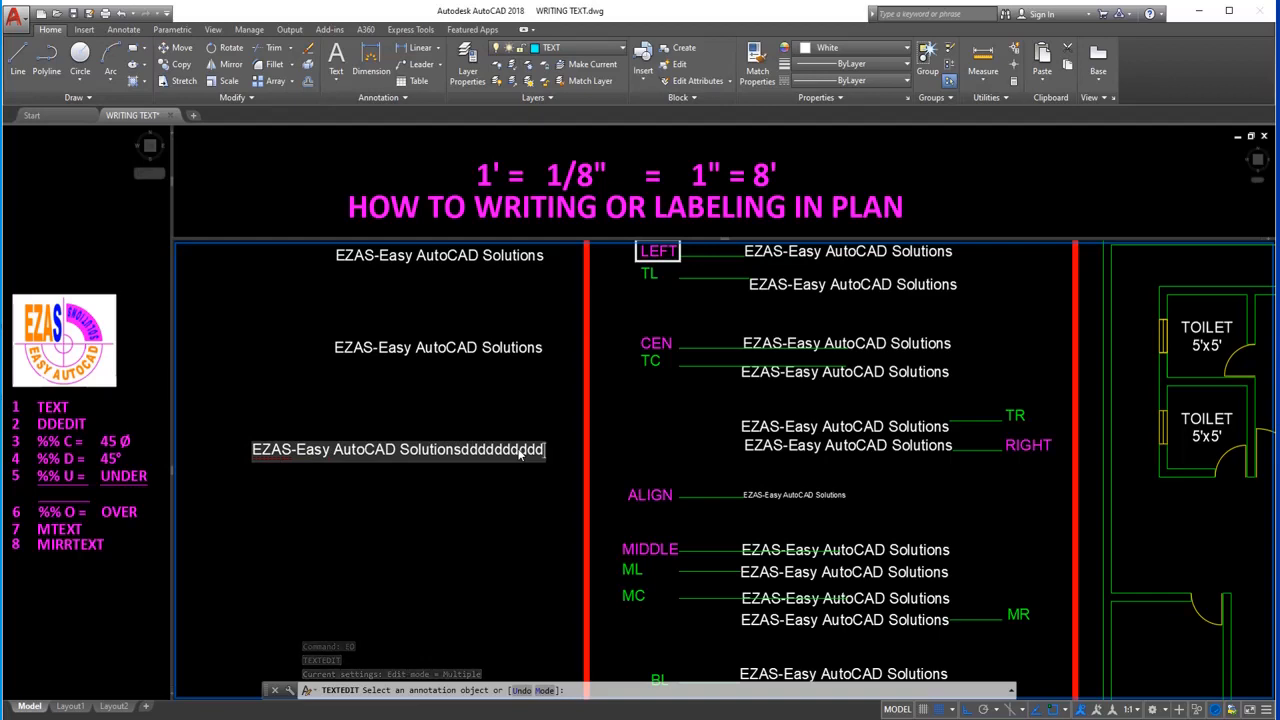
{"action": "key", "text": "Escape"}
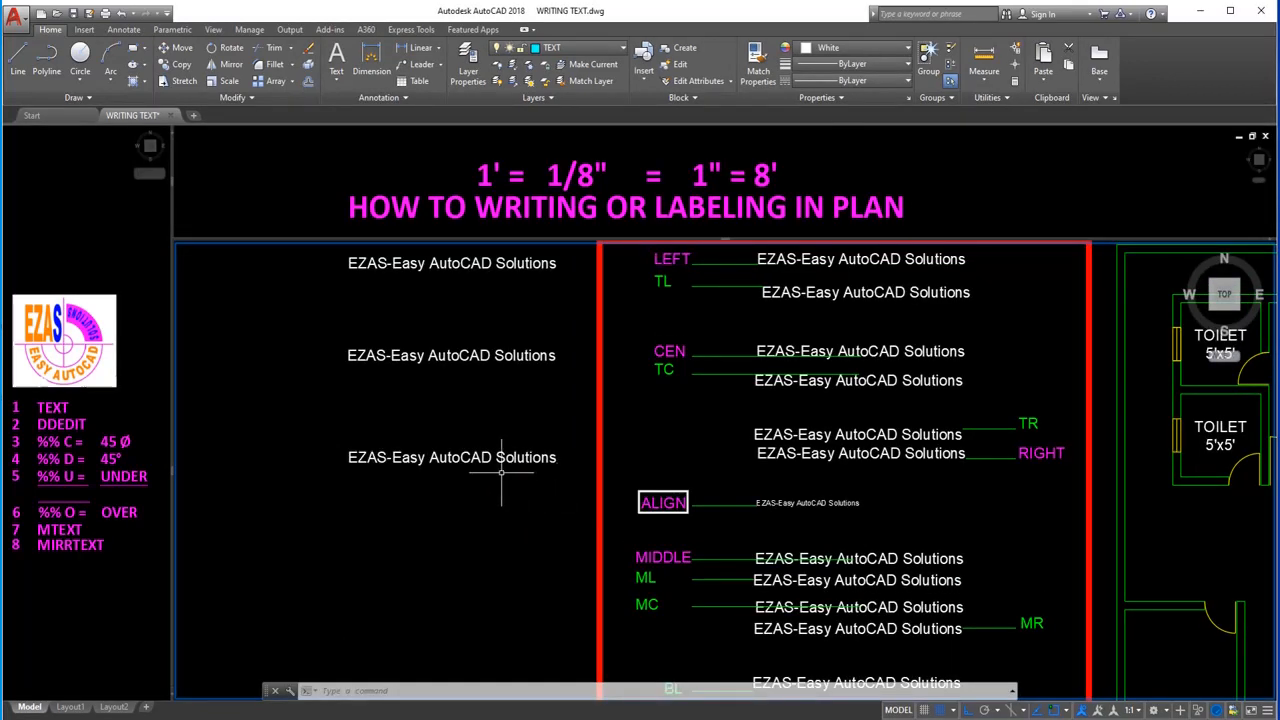
Write "EZAS-Easy AutoCAD Solutions" as Align-justified text between two baseline endpoints placed below the right-justified sample.
{"action": "type", "text": "TEXT"}
{"action": "key", "text": "Return"}
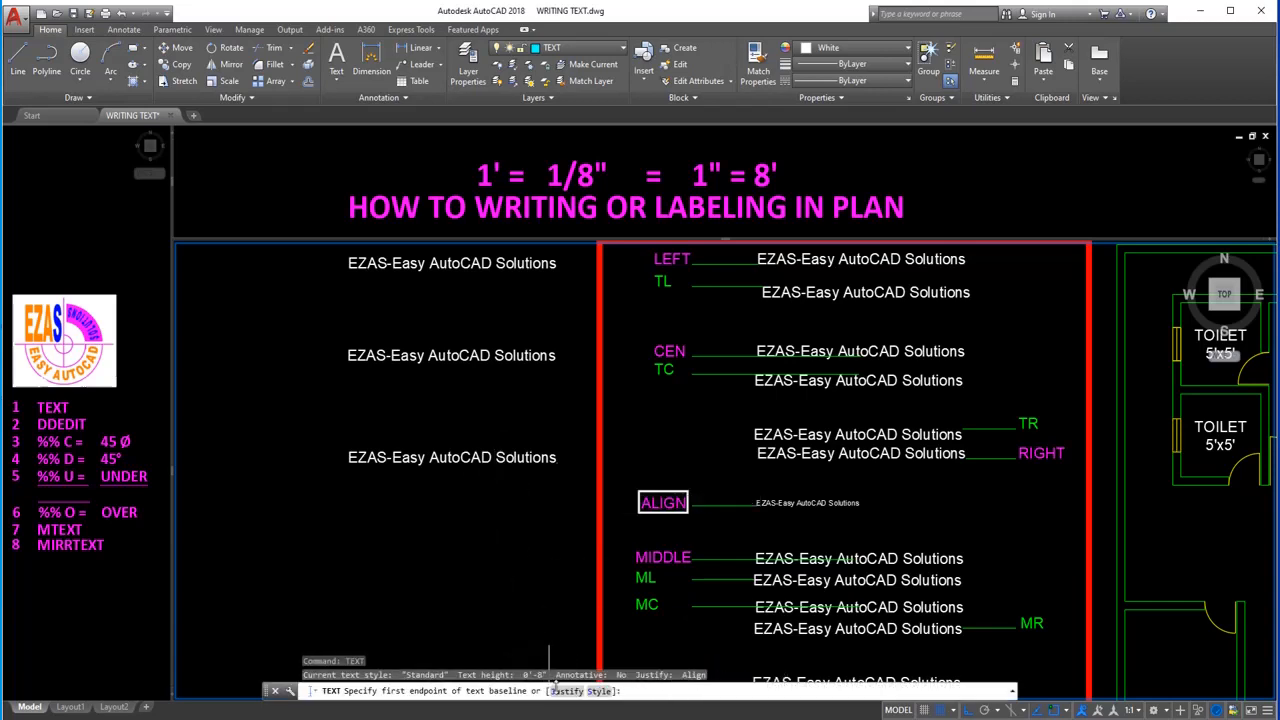
{"action": "left_click", "coordinate": [565, 690]}
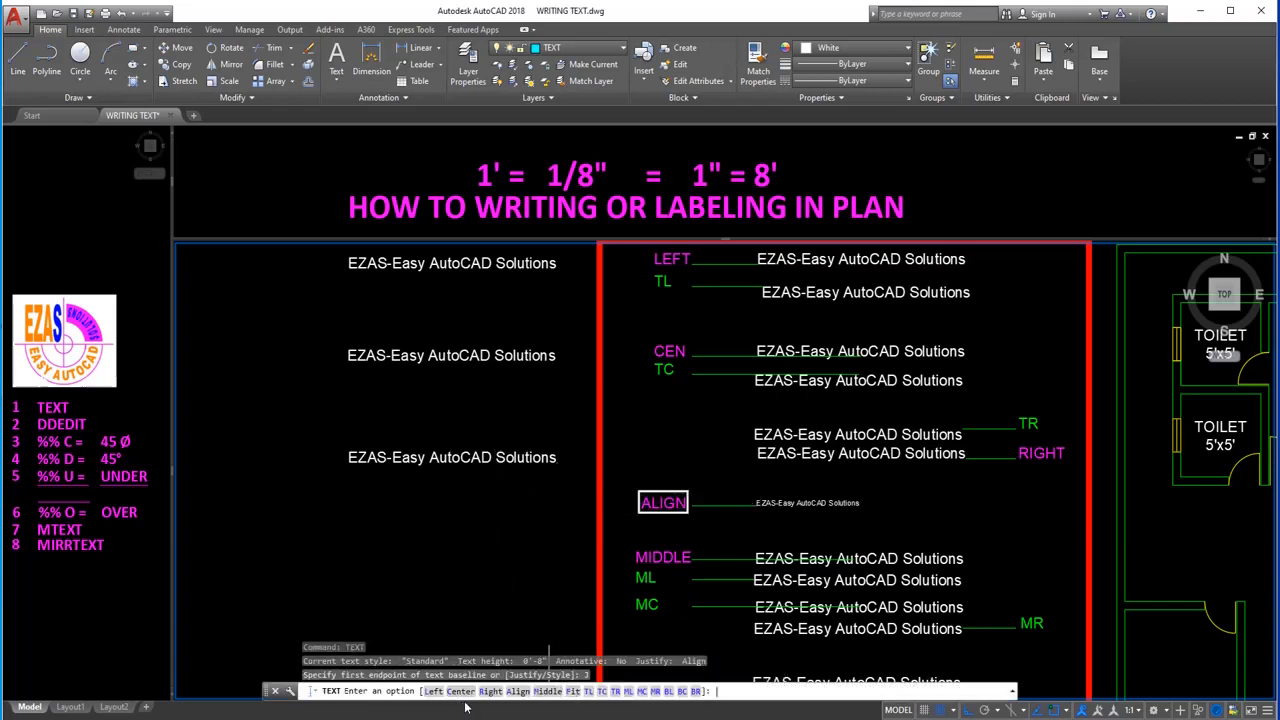
{"action": "left_click", "coordinate": [518, 691]}
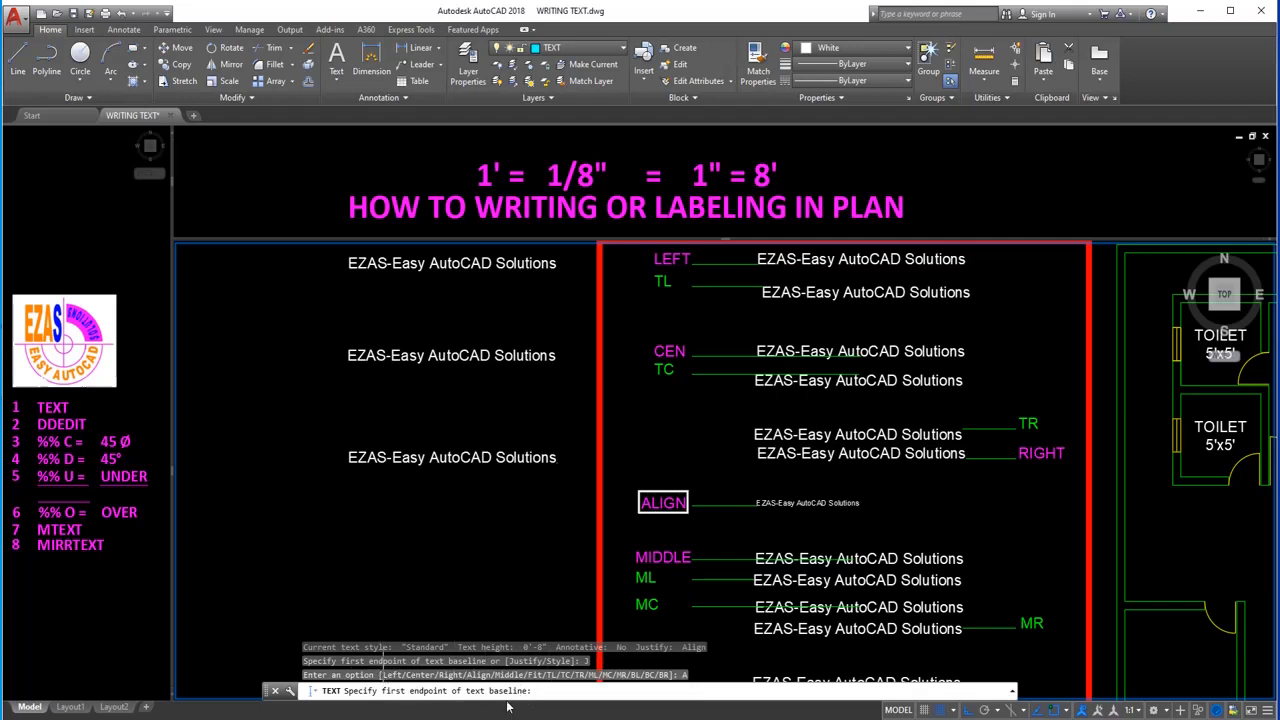
{"action": "left_click", "coordinate": [340, 522]}
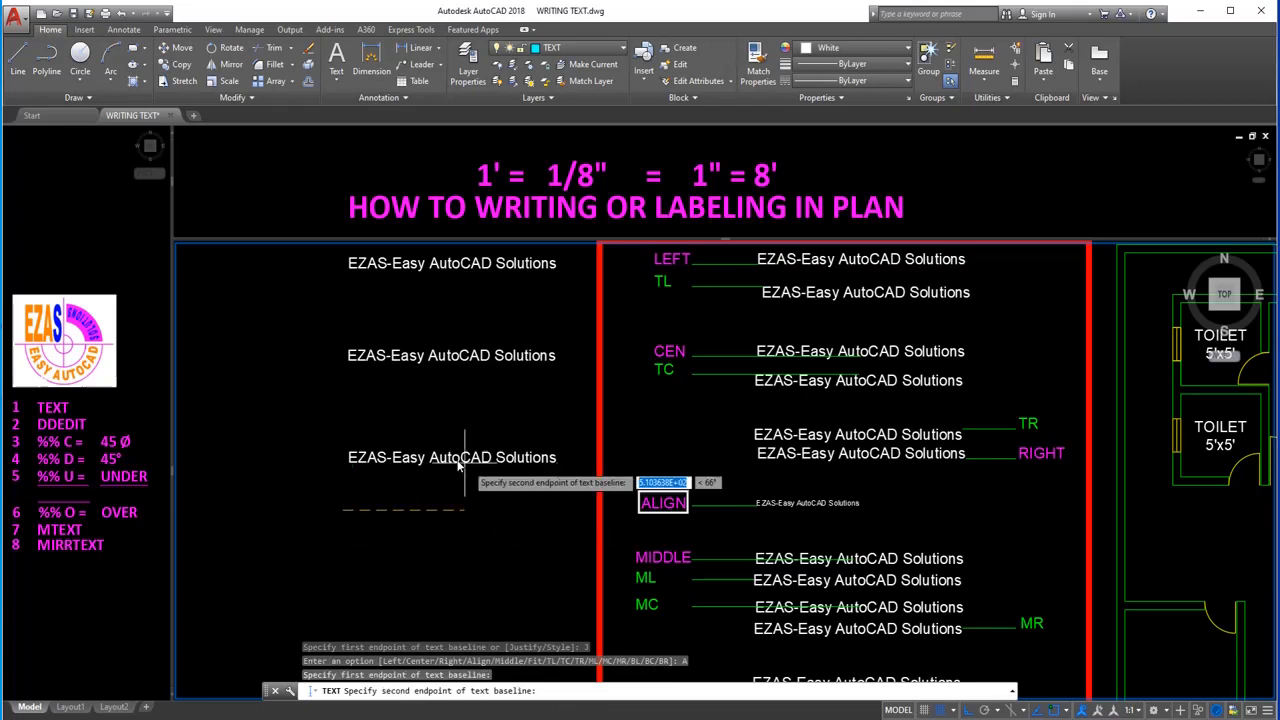
{"action": "left_click", "coordinate": [503, 513]}
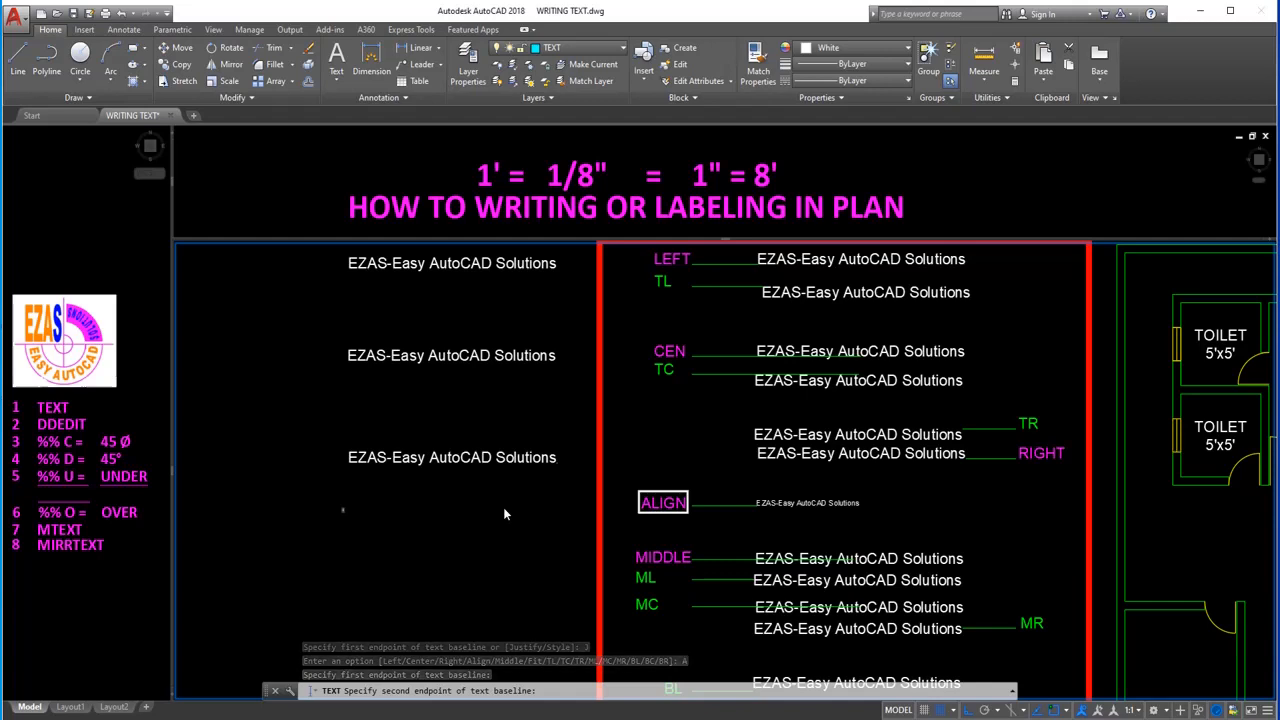
{"action": "type", "text": "EA"}
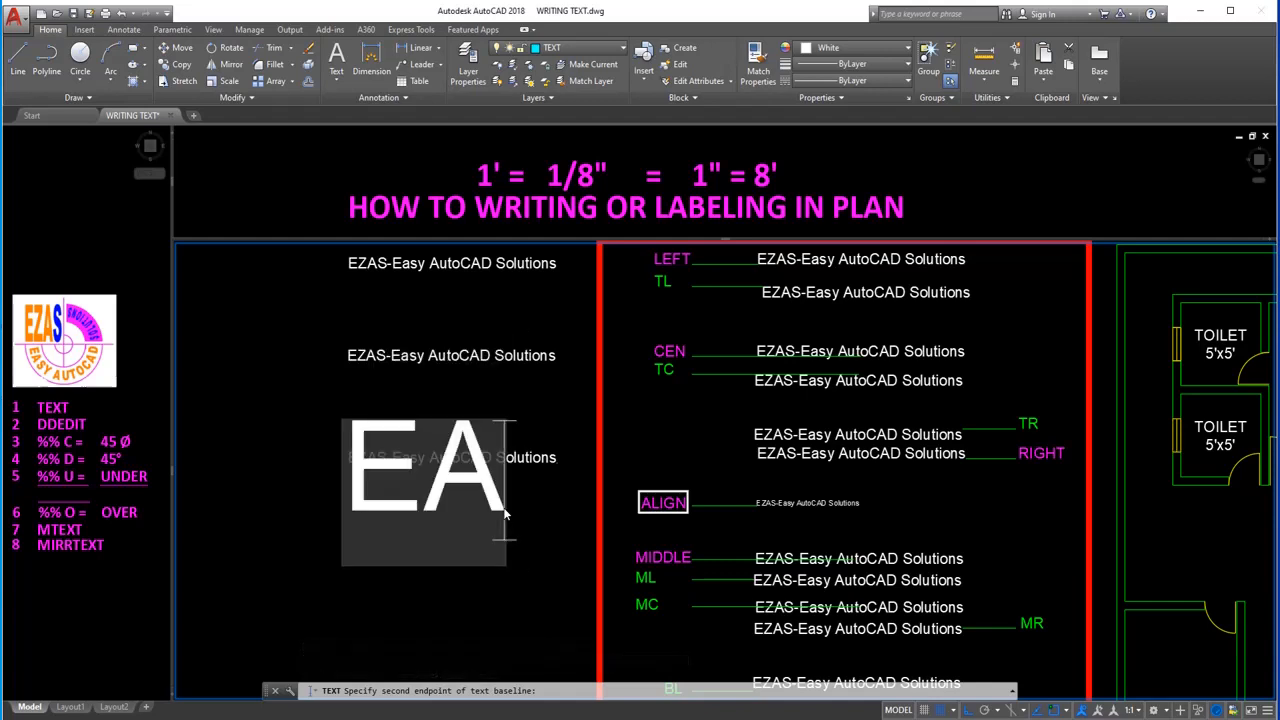
{"action": "type", "text": "AS-"}
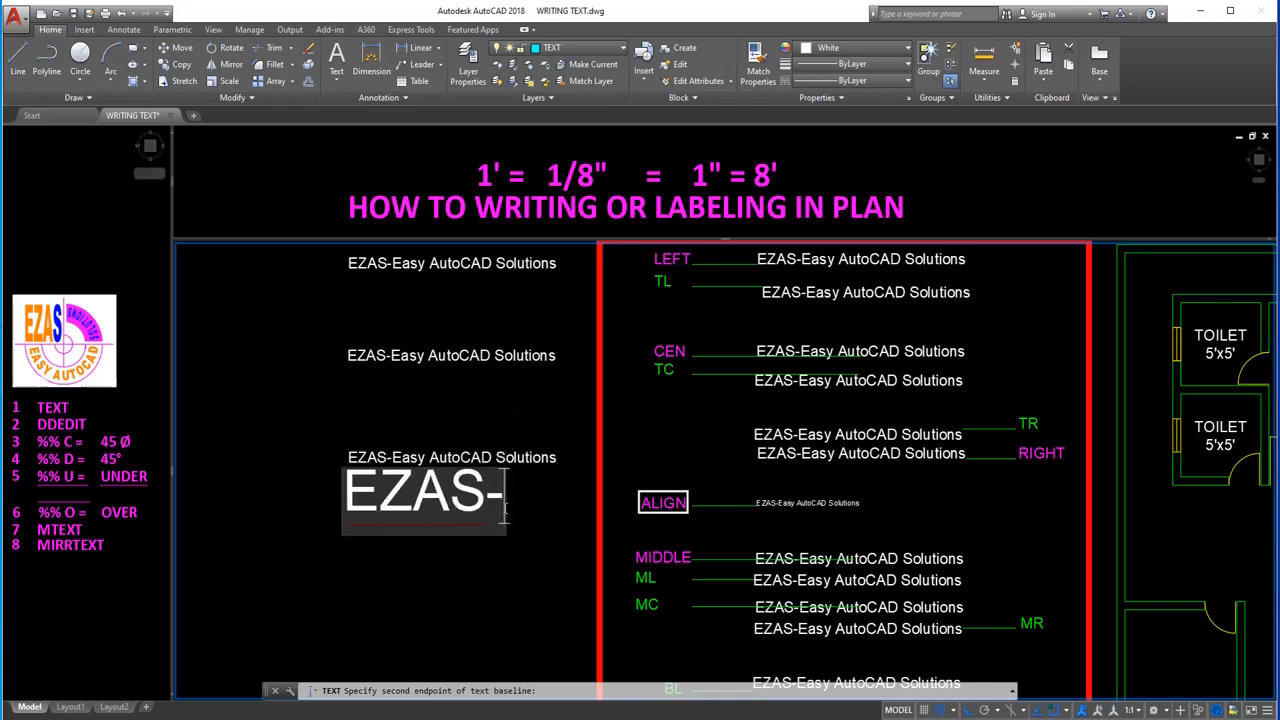
{"action": "type", "text": "Eas"}
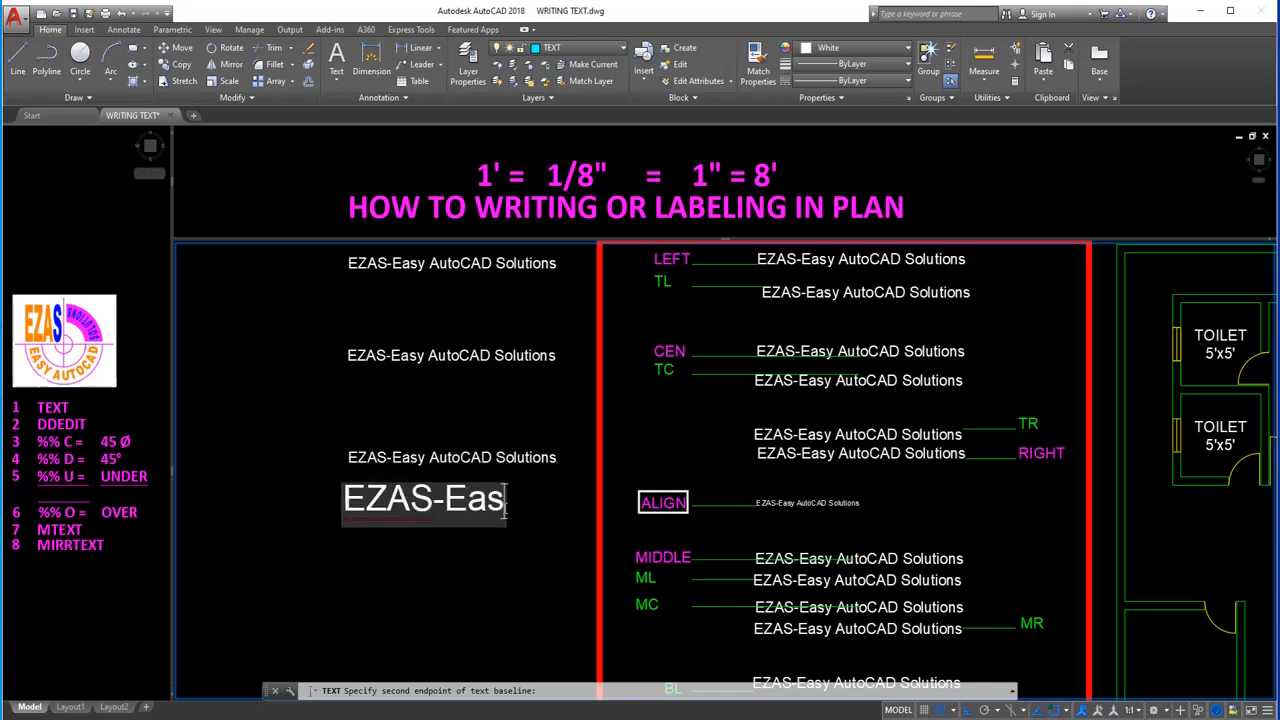
{"action": "type", "text": "y Auto"}
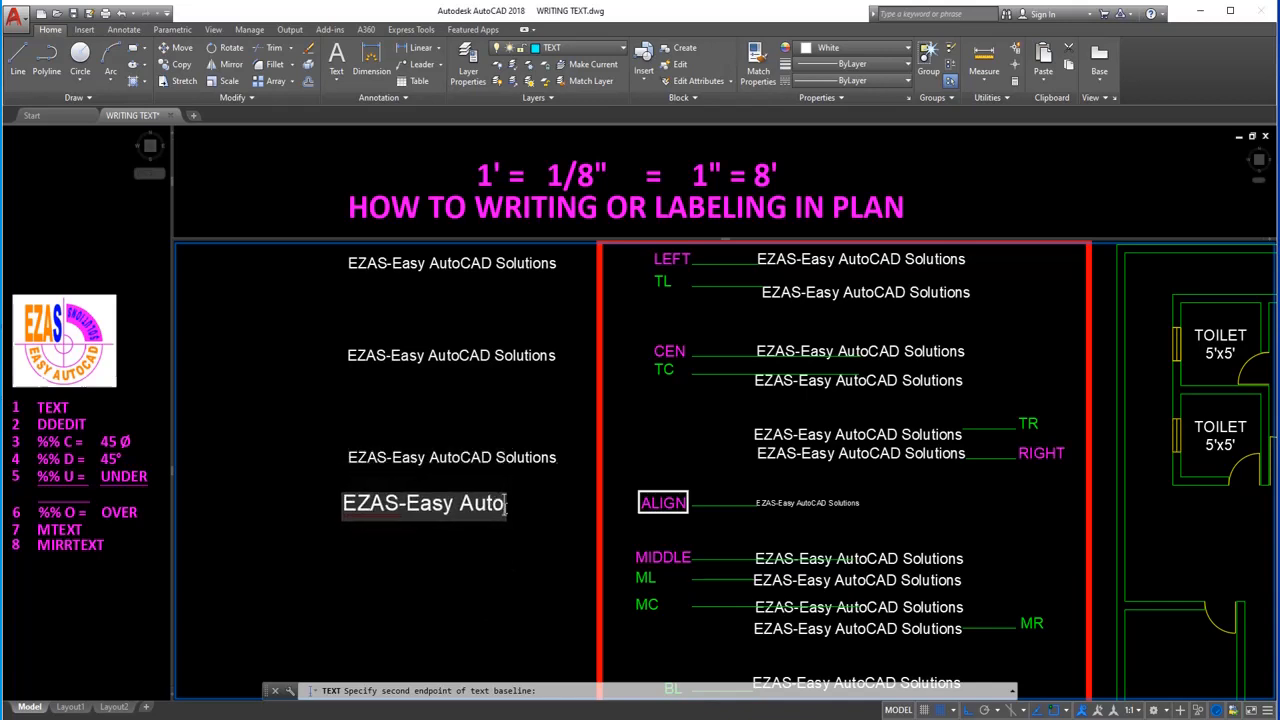
{"action": "type", "text": "CAD "}
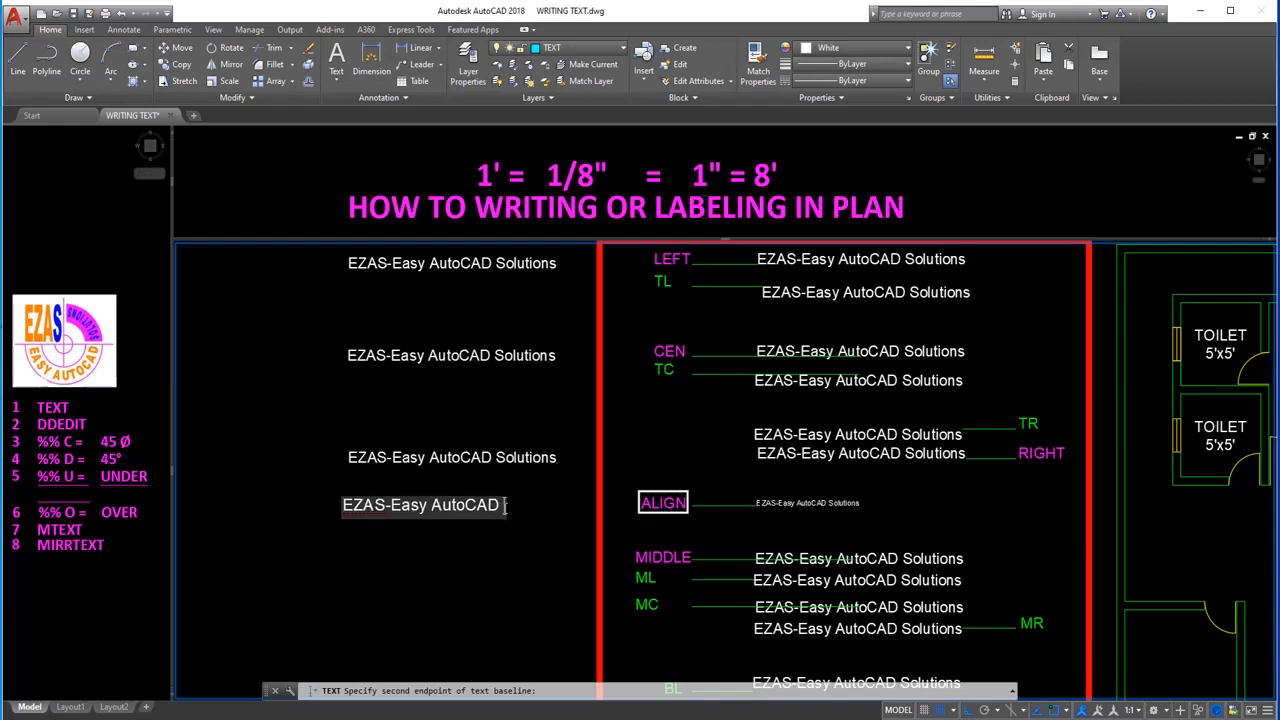
{"action": "type", "text": "Solutins"}
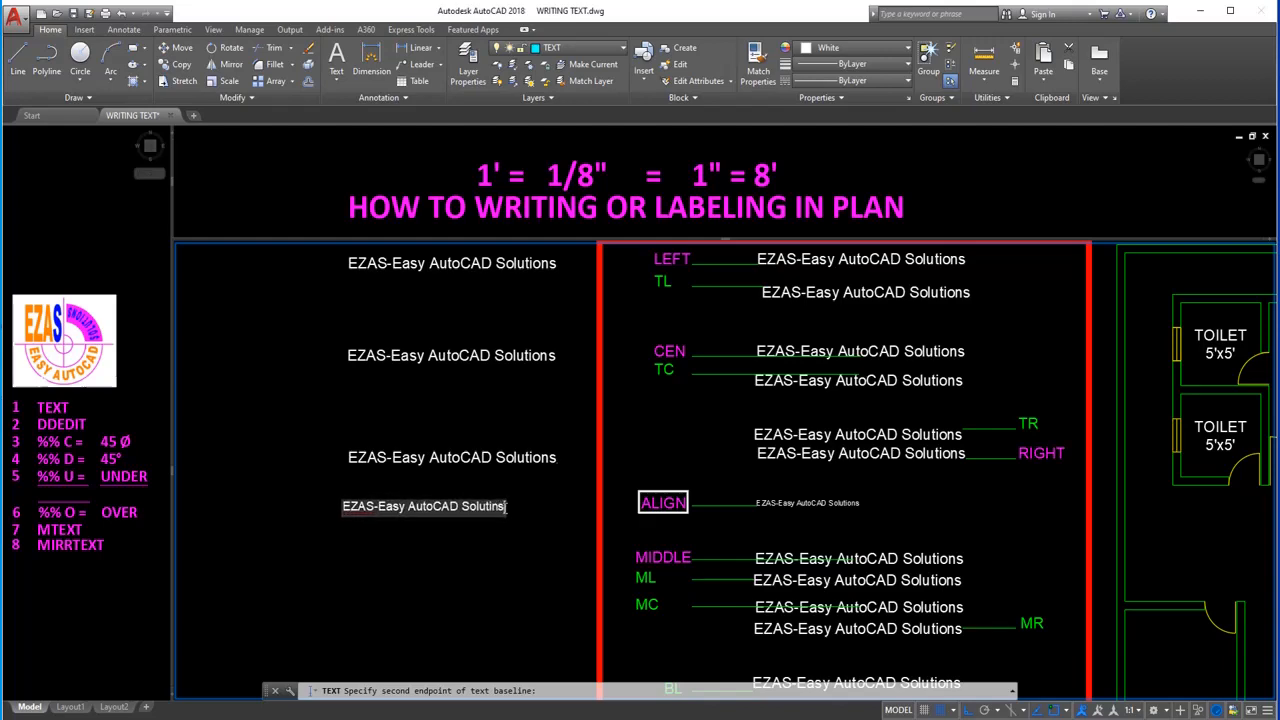
{"action": "scroll", "coordinate": [506, 510], "scroll_direction": "up", "scroll_amount": 2}
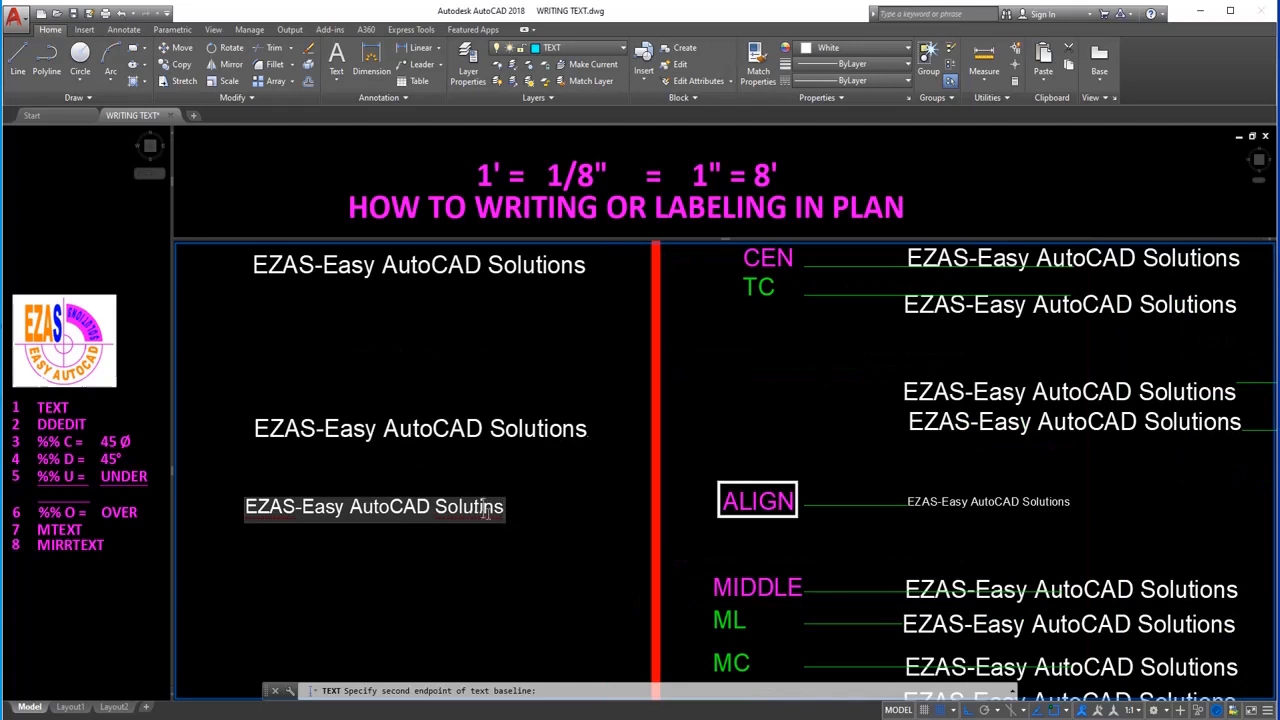
{"action": "type", "text": "o"}
{"action": "key", "text": "Return"}
{"action": "key", "text": "Return"}
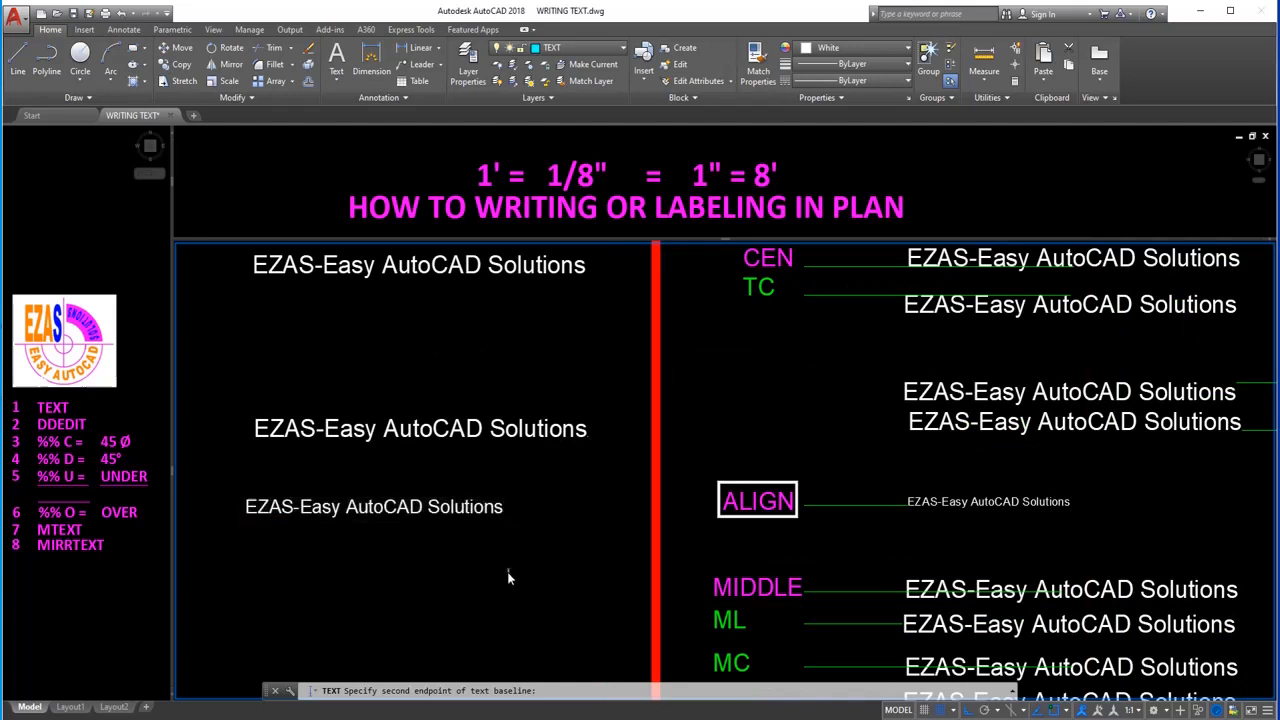
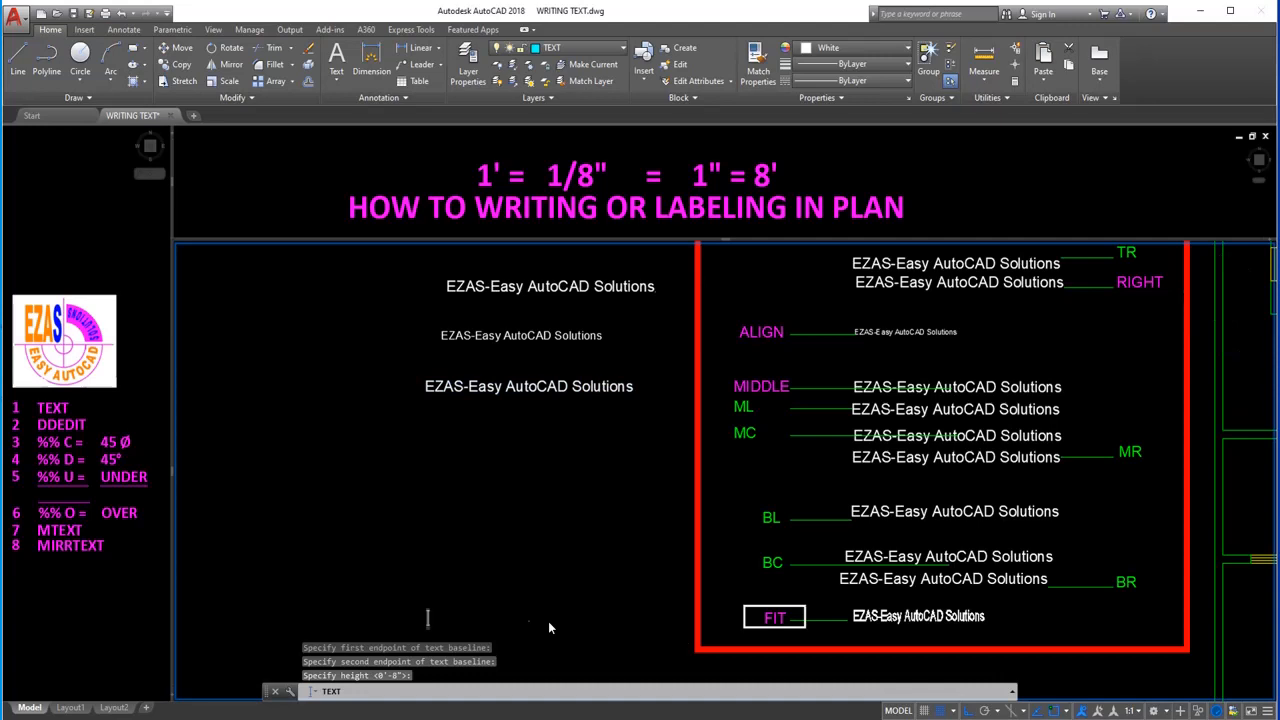
Write "EZAS-Easy AutoCAD Solutions" as the Fit-justified sample between its two baseline endpoints.
{"action": "type", "text": "EZAS"}
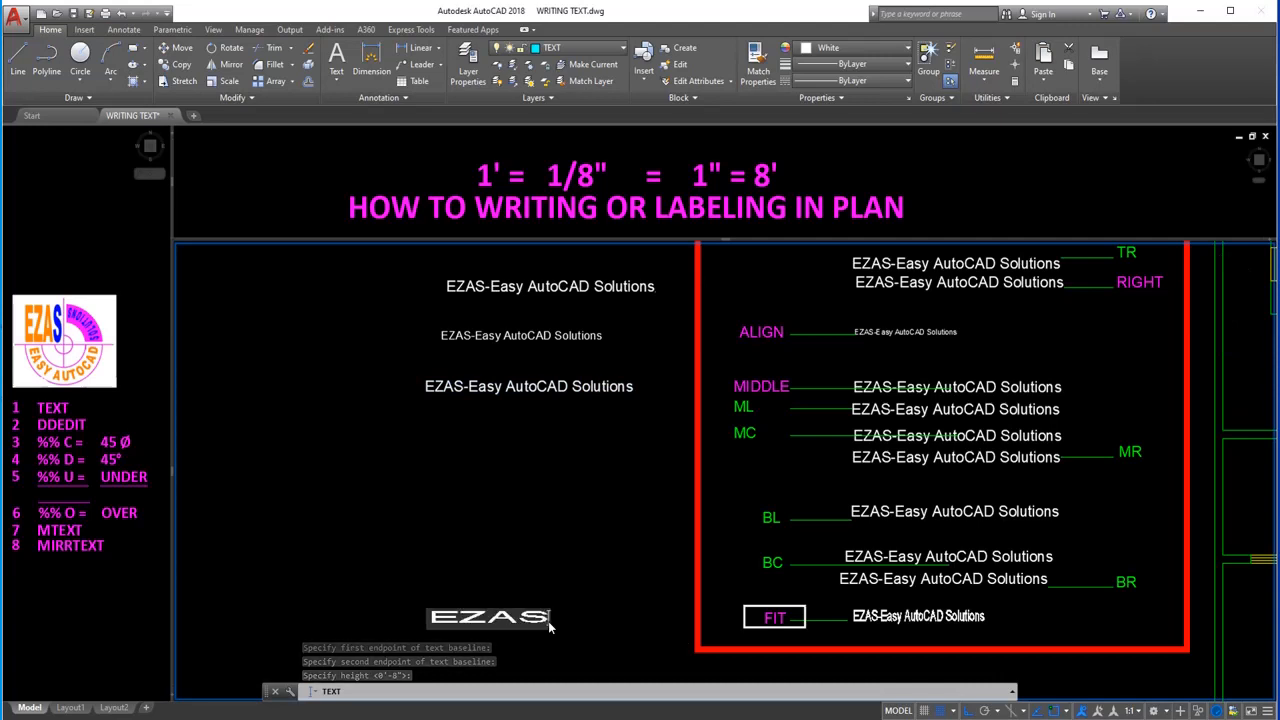
{"action": "type", "text": "-Ea"}
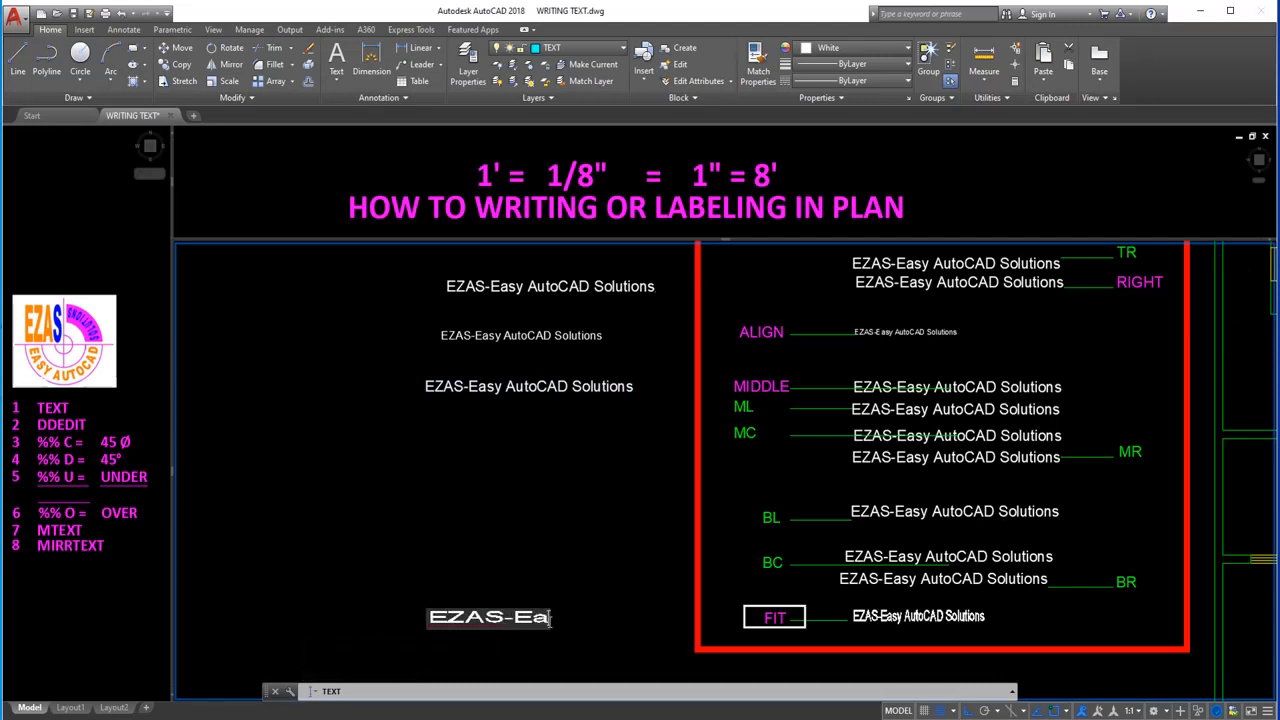
{"action": "type", "text": "sy AutoCAD"}
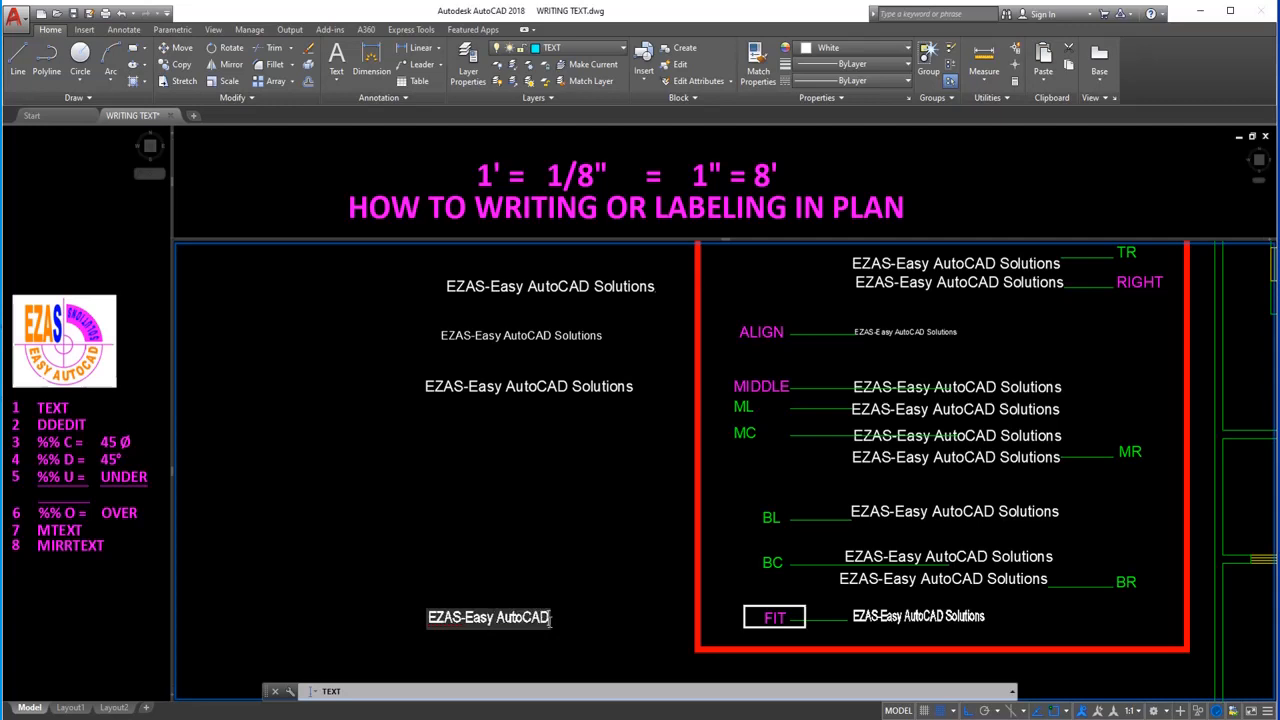
{"action": "type", "text": " Solutions"}
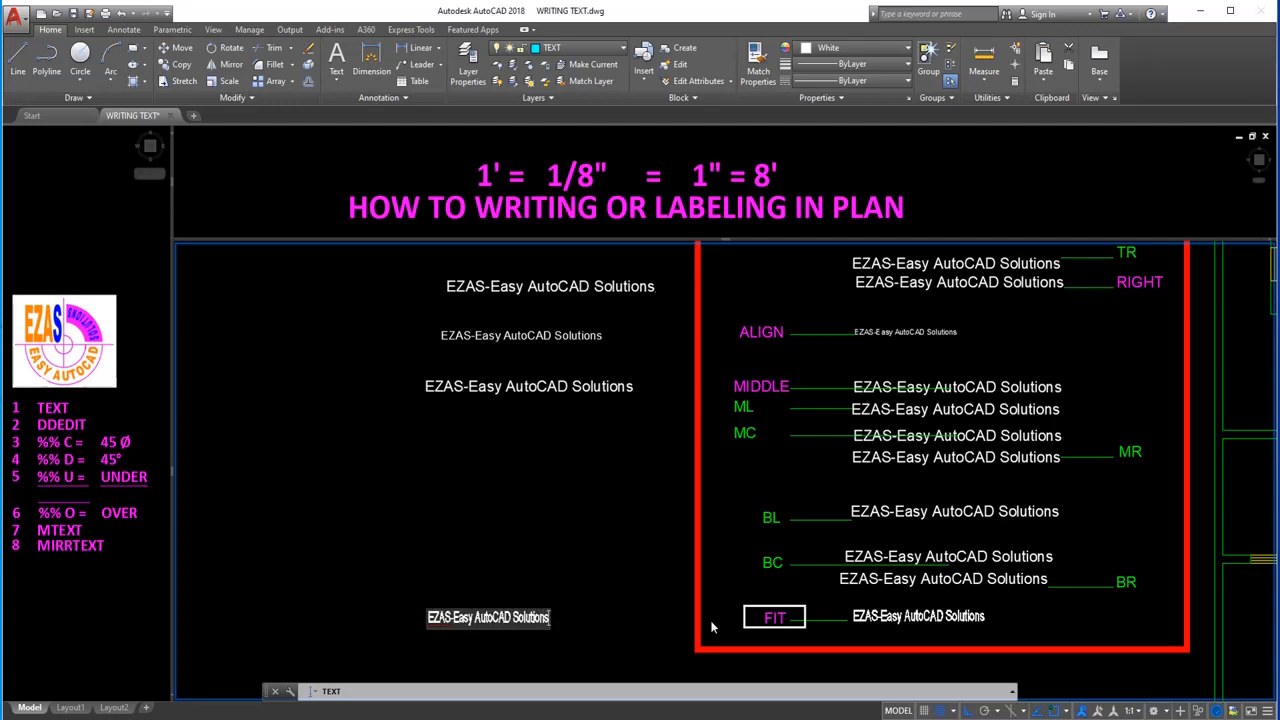
{"action": "left_click", "coordinate": [551, 545]}
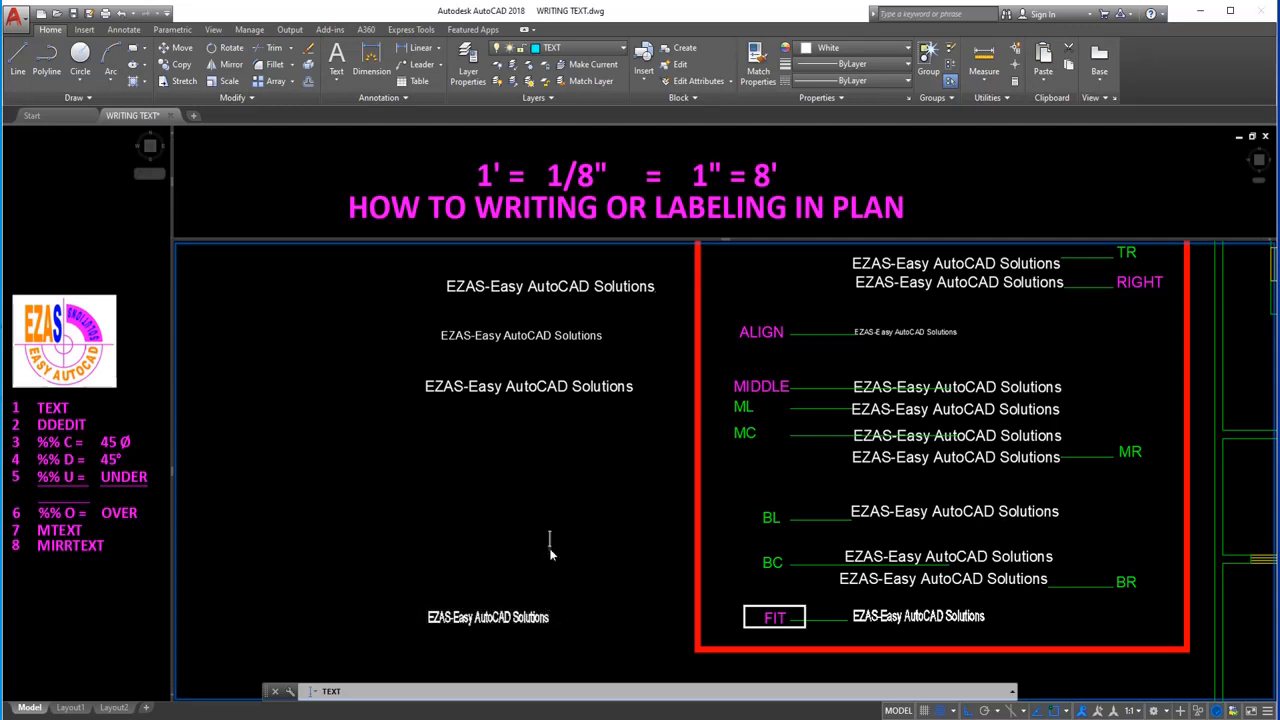
List the properties of the fit-justified "EZAS-Easy AutoCAD Solutions" text and examine its height and width scale factor.
{"action": "key", "text": "Return"}
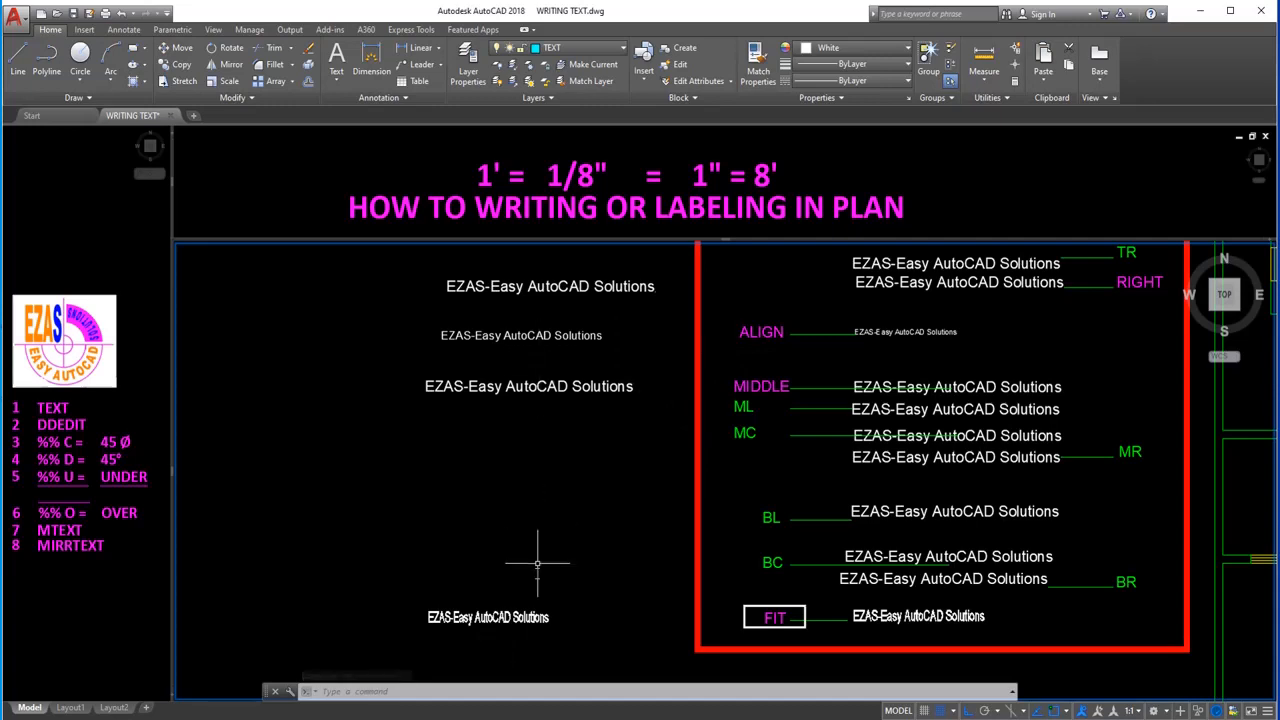
{"action": "type", "text": "list"}
{"action": "key", "text": "Return"}
{"action": "left_click", "coordinate": [505, 617]}
{"action": "key", "text": "Return"}
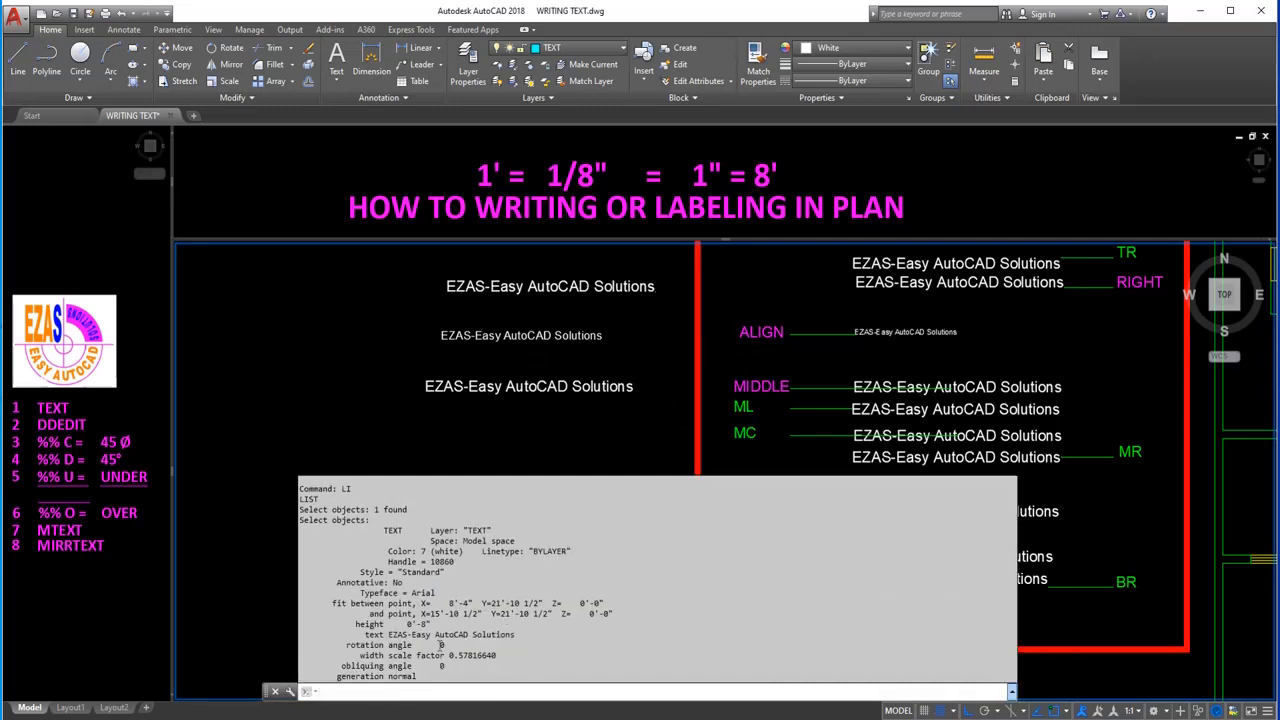
{"action": "left_click_drag", "start_coordinate": [445, 635], "coordinate": [391, 625]}
{"action": "left_click", "coordinate": [474, 429]}
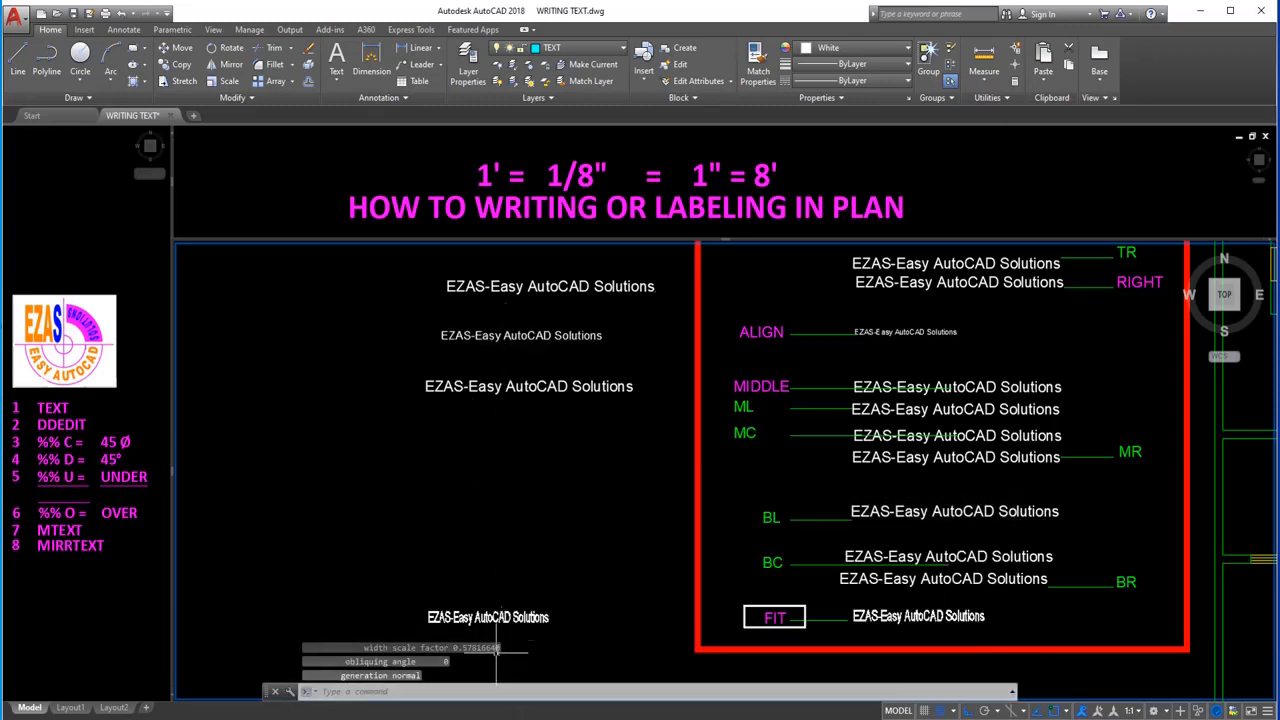
{"action": "scroll", "coordinate": [515, 638], "scroll_direction": "up", "scroll_amount": 4}
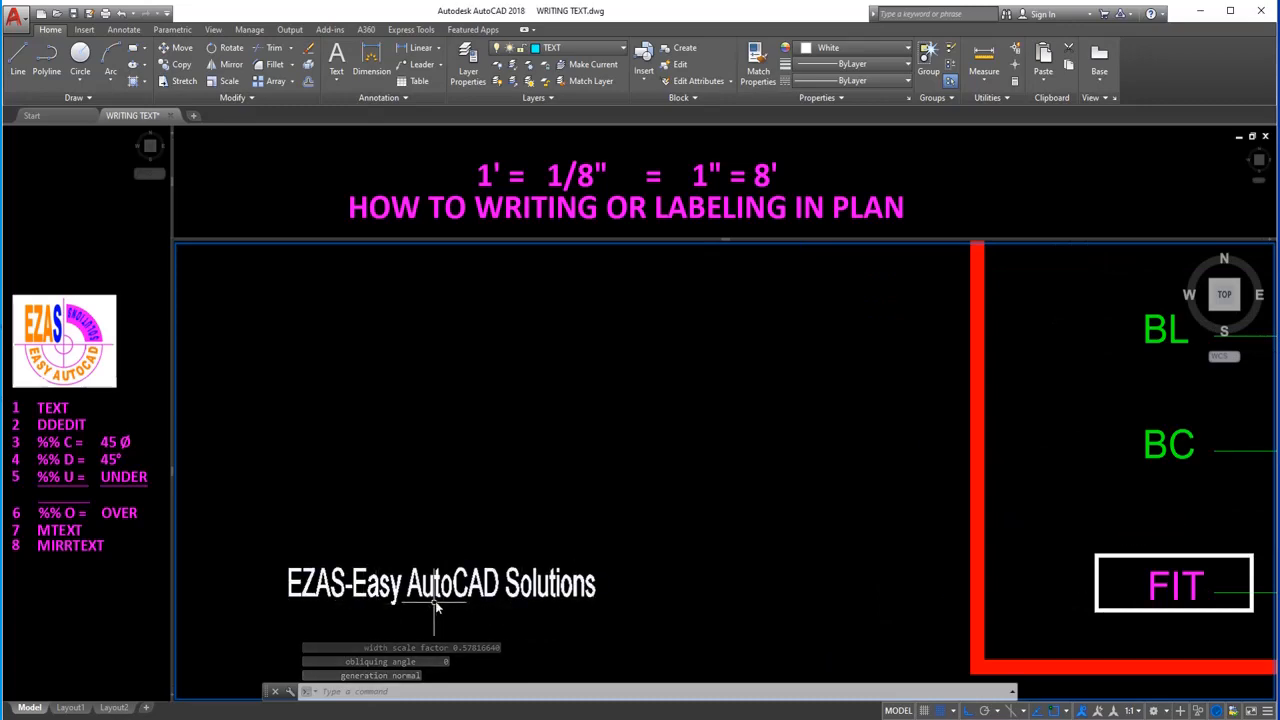
{"action": "scroll", "coordinate": [436, 601], "scroll_direction": "down", "scroll_amount": 4}
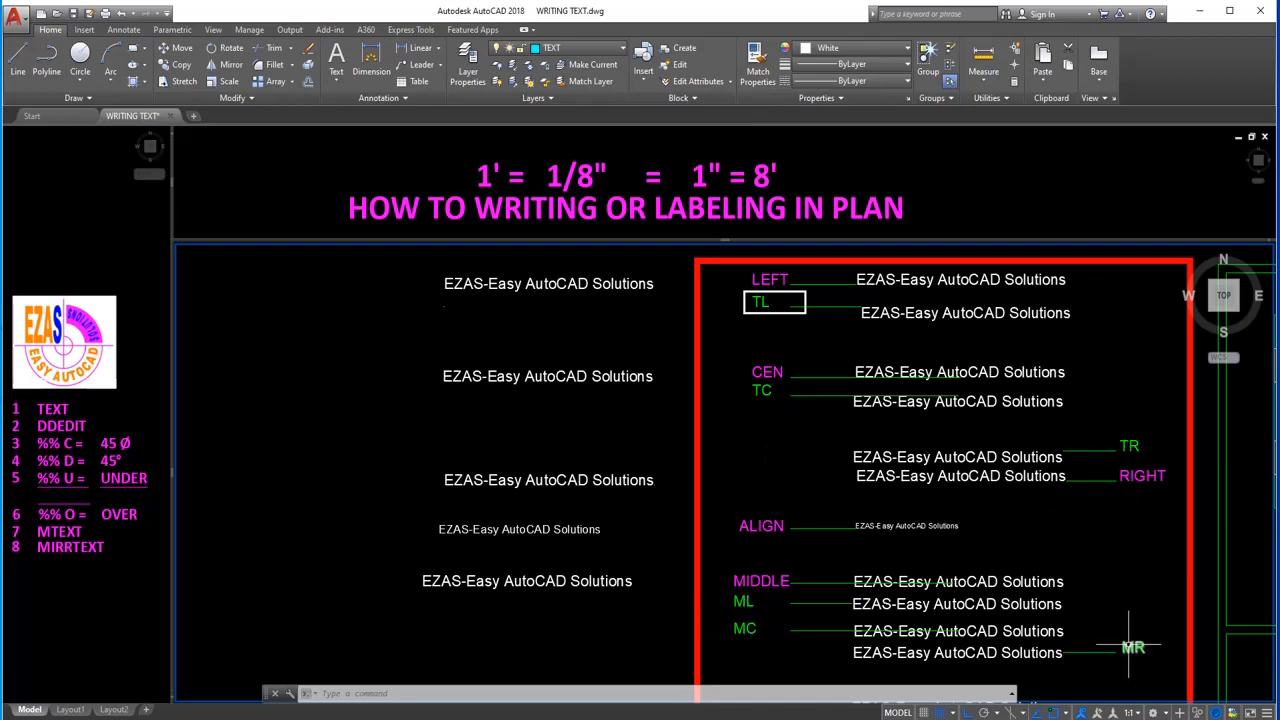
{"action": "scroll", "coordinate": [660, 370], "scroll_direction": "up", "scroll_amount": 4}
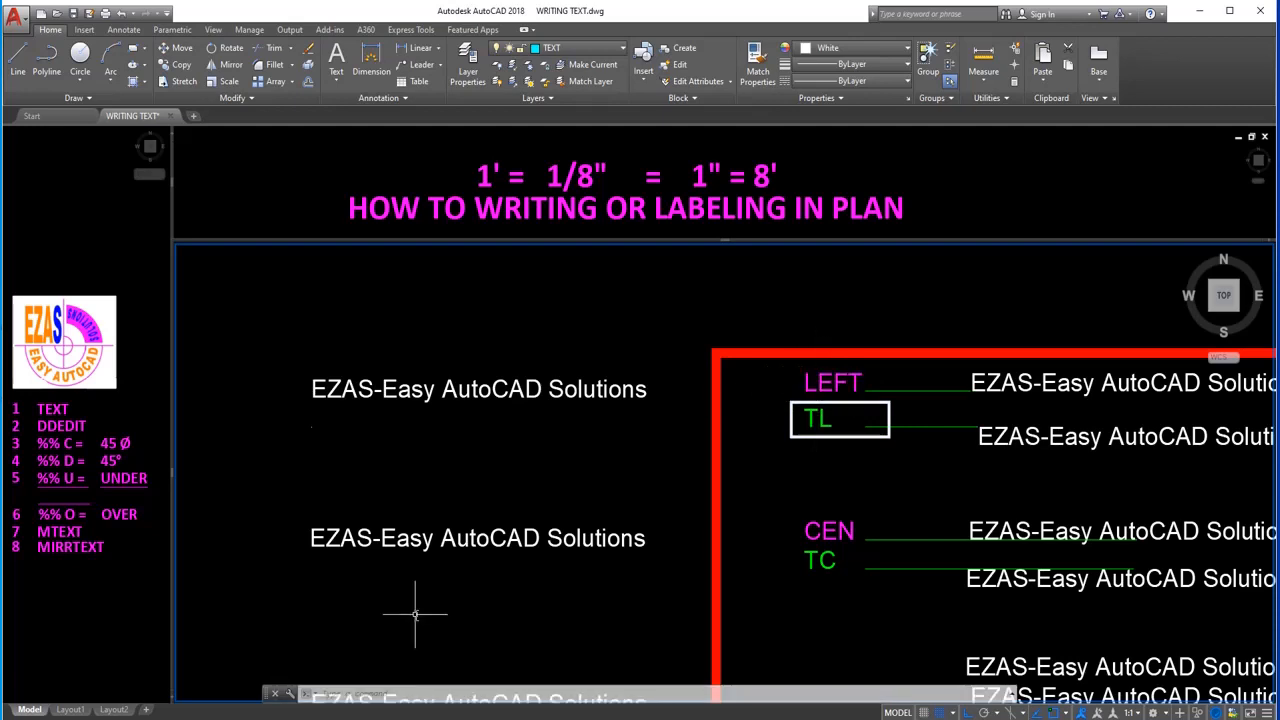
{"action": "type", "text": "TEXT"}
{"action": "key", "text": "Return"}
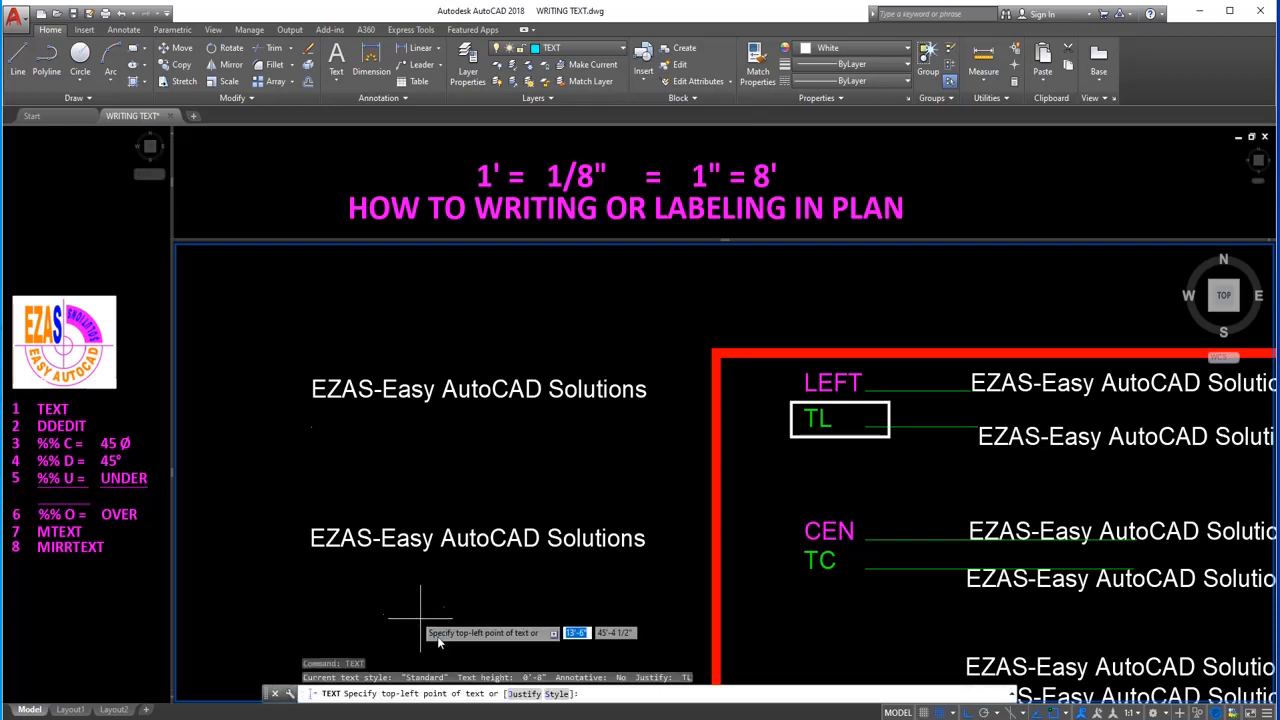
{"action": "left_click", "coordinate": [524, 694]}
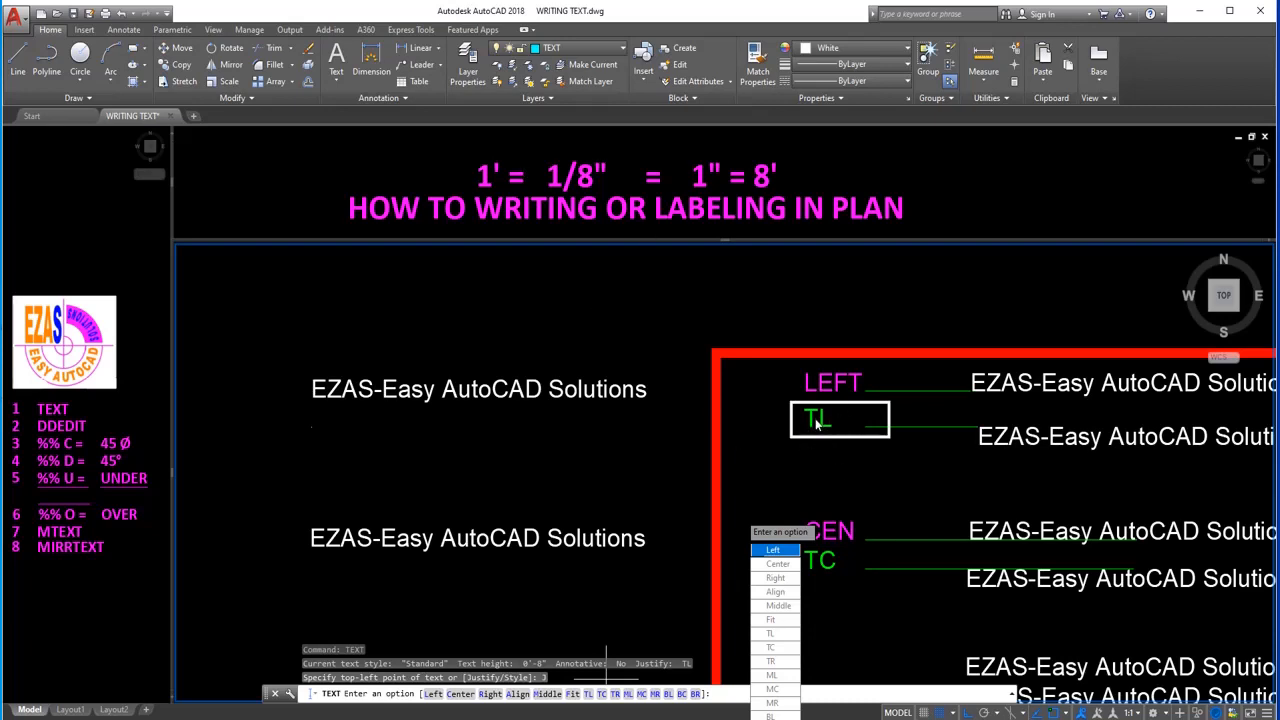
{"action": "key", "text": "Escape"}
{"action": "key", "text": "Escape"}
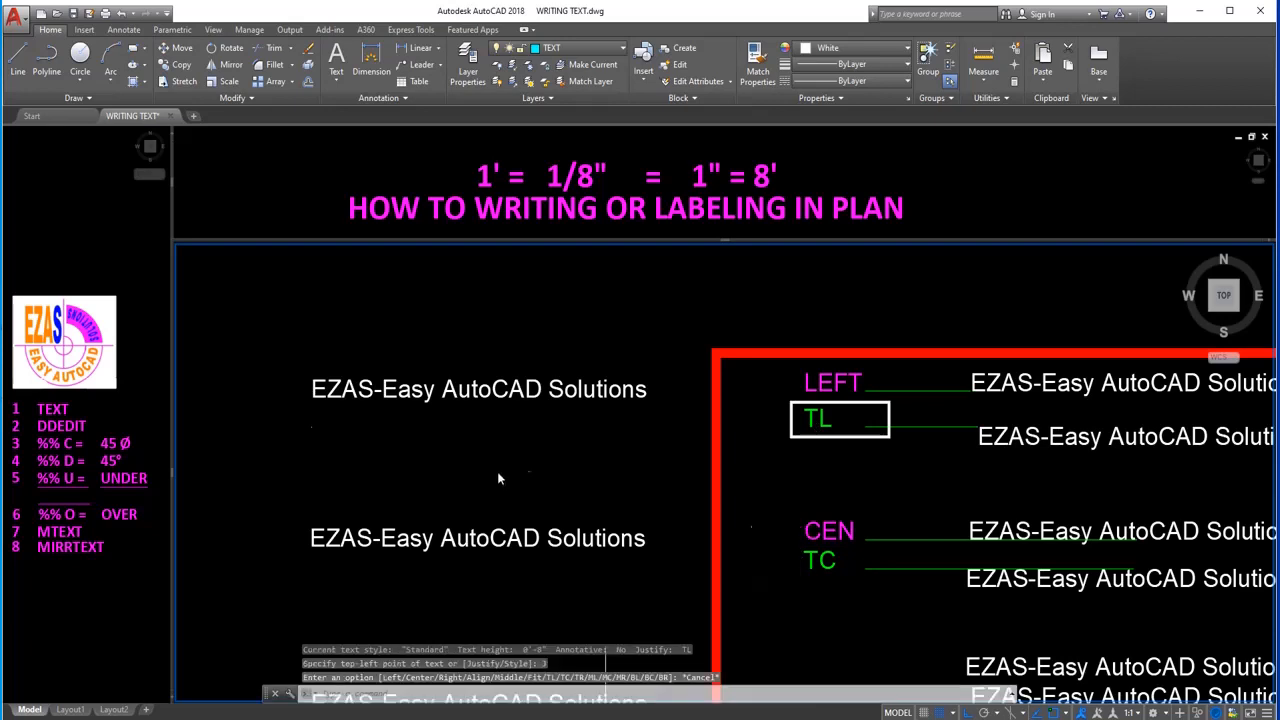
Start single-line text with top-left (TL) justification at the point below the first text line, with height 0'-8" and rotation 0.
{"action": "type", "text": "text"}
{"action": "key", "text": "Return"}
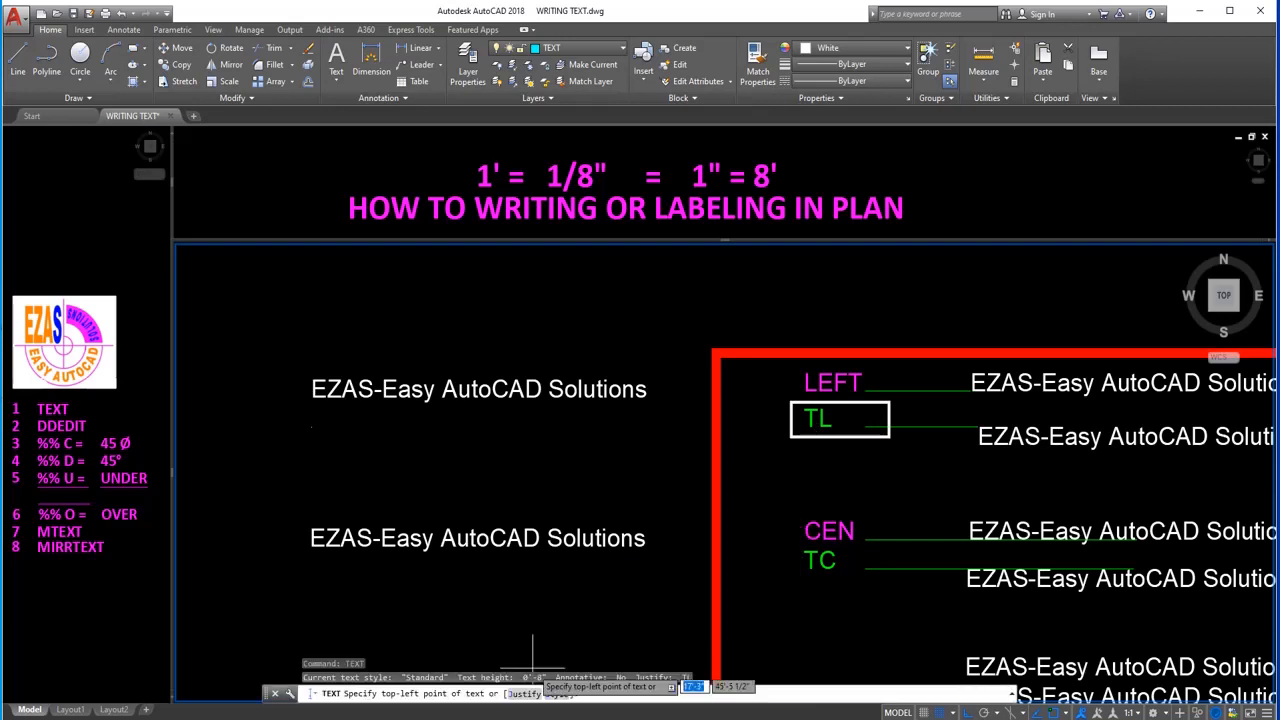
{"action": "left_click", "coordinate": [527, 694]}
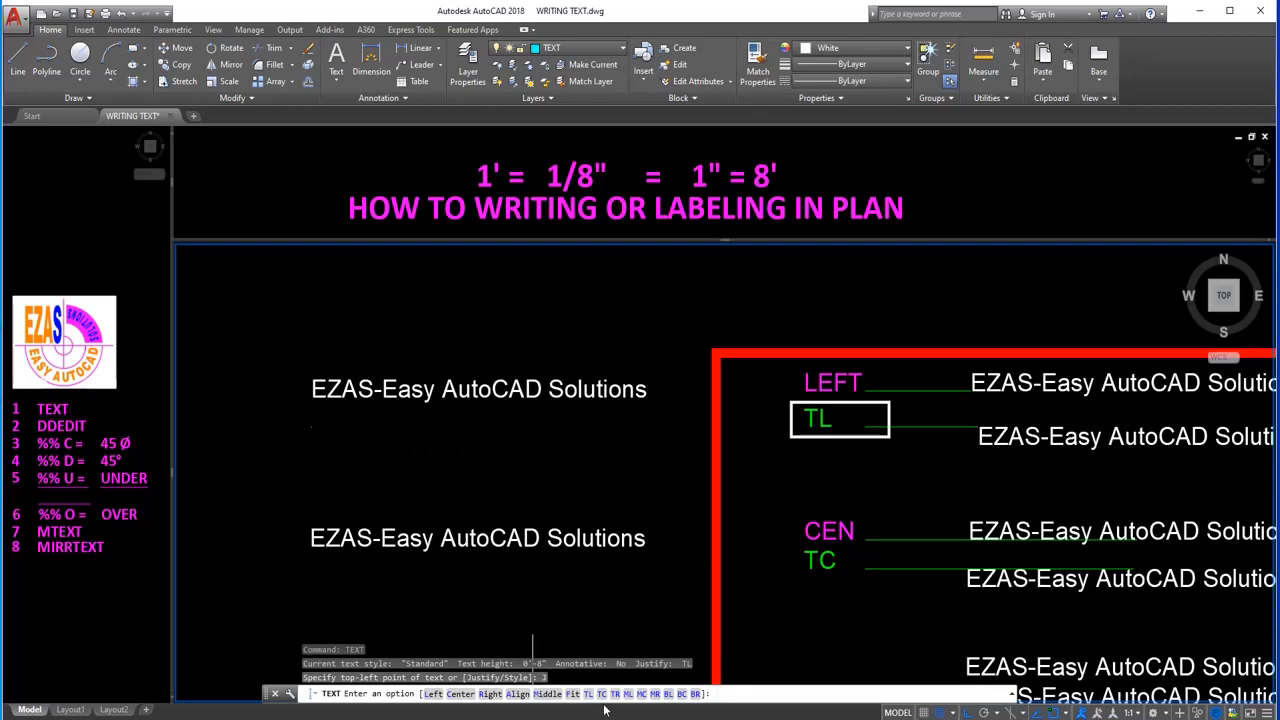
{"action": "left_click", "coordinate": [590, 694]}
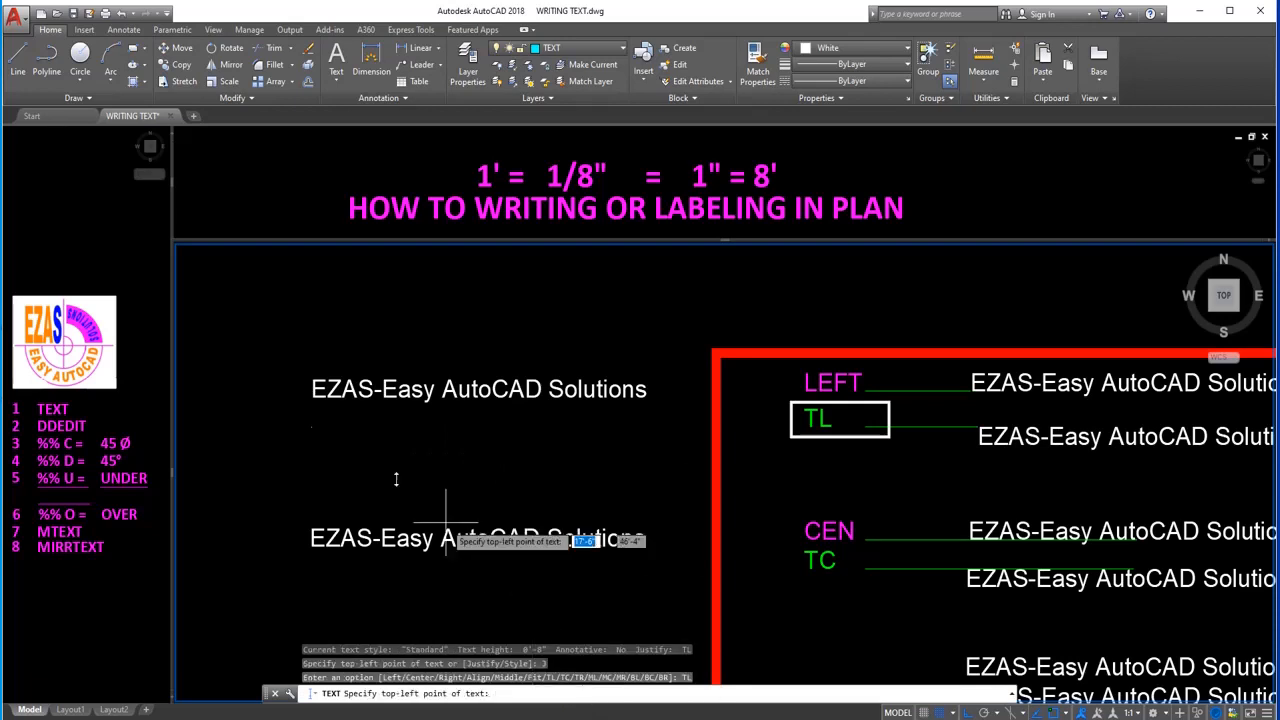
{"action": "left_click", "coordinate": [312, 428]}
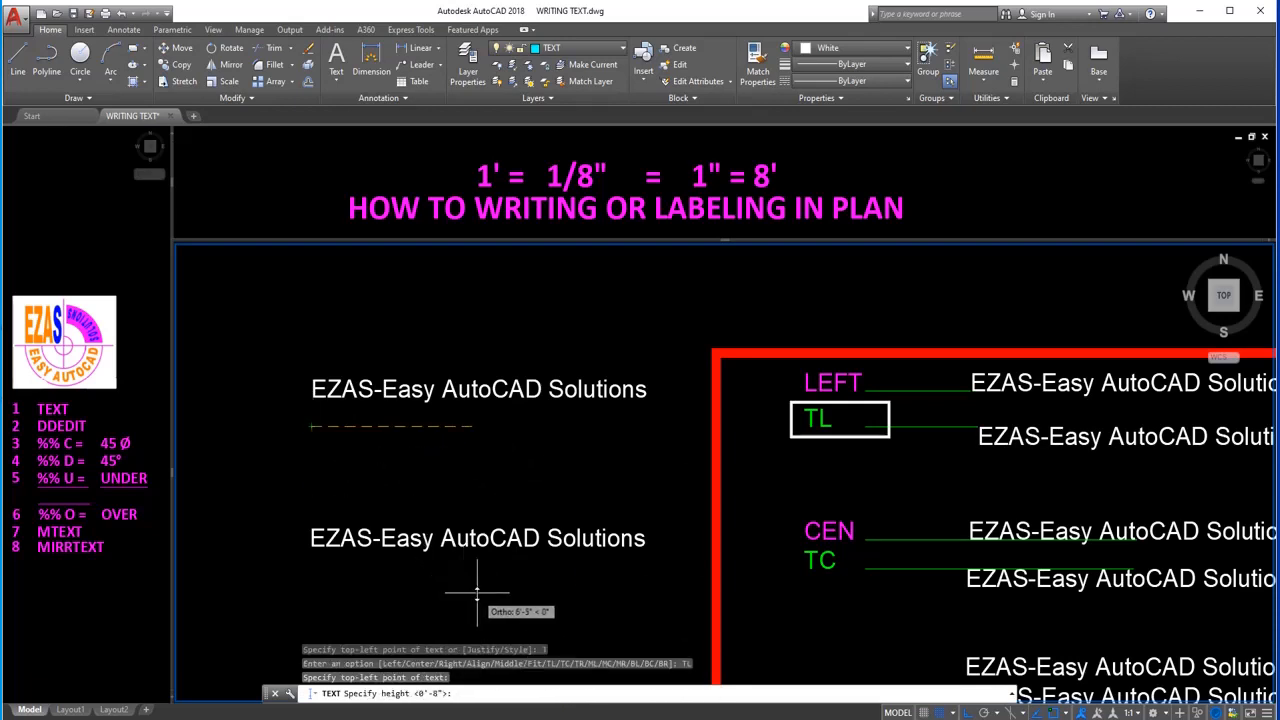
{"action": "key", "text": "Return"}
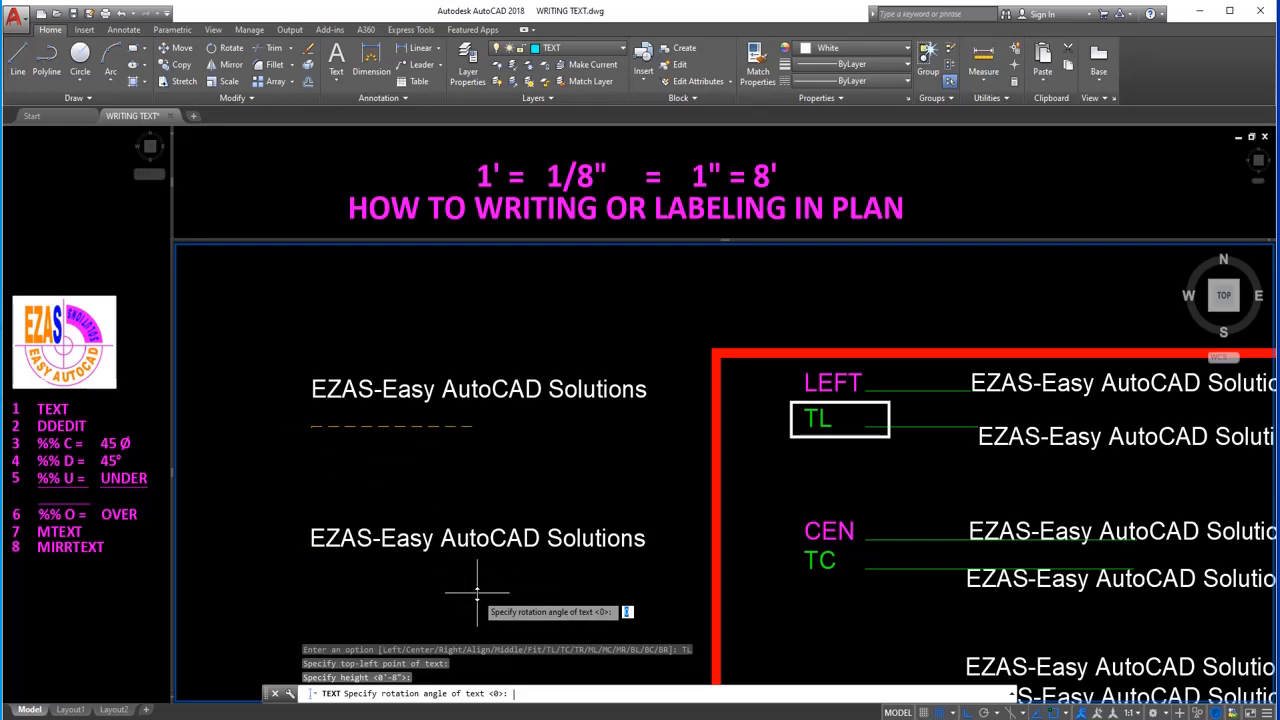
{"action": "key", "text": "Return"}
Write "EZAS-Easy AutoCAD Solutions" as the top-left justified text and finish the Text command.
{"action": "type", "text": "e"}
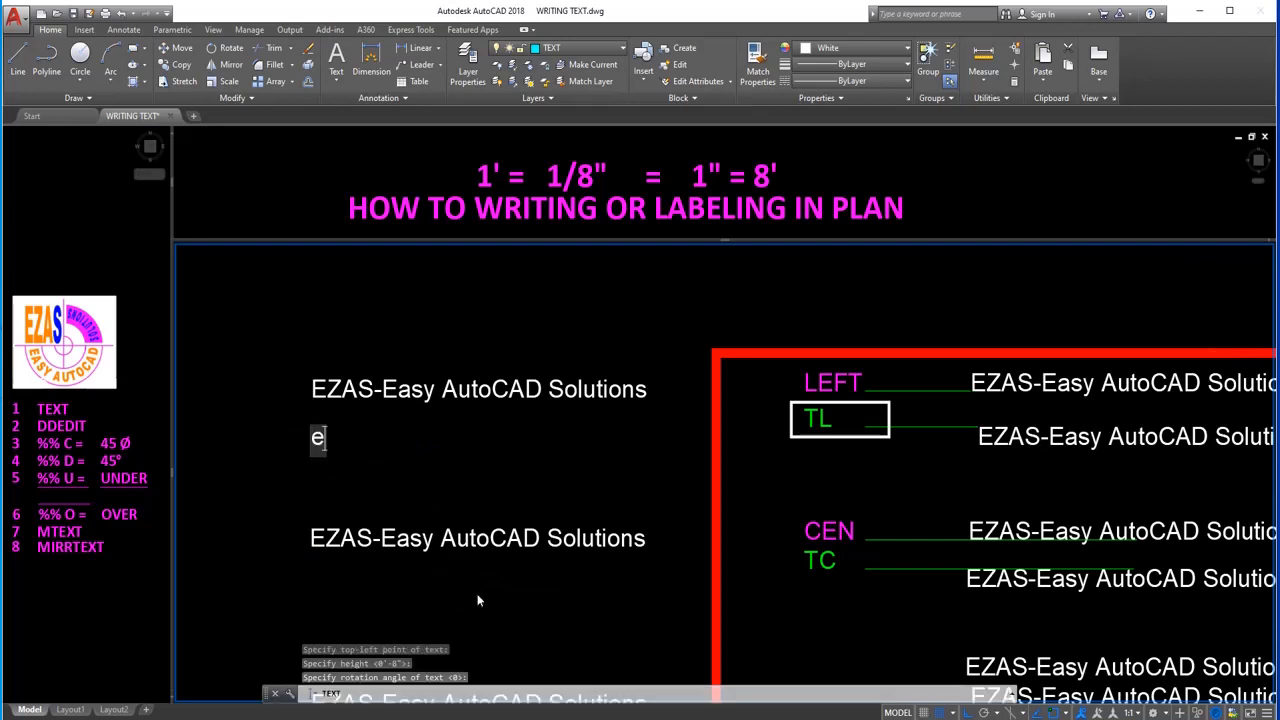
{"action": "key", "text": "BackSpace"}
{"action": "type", "text": "EZAS"}
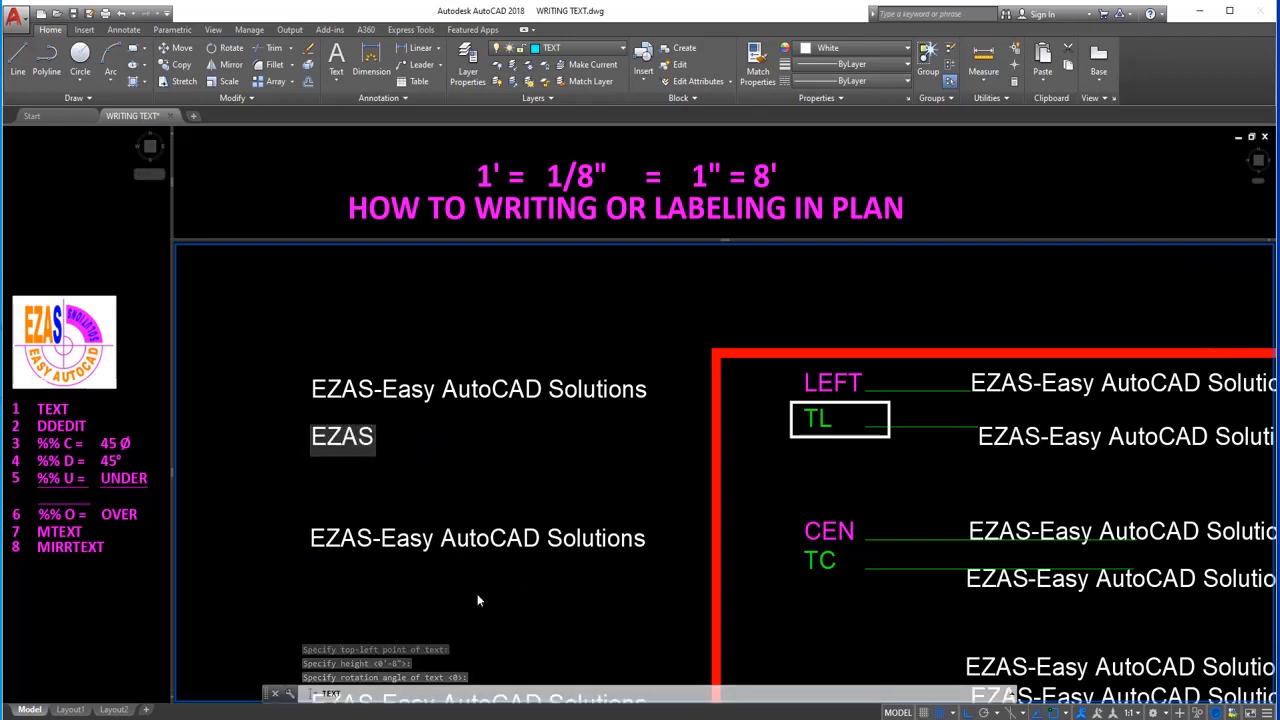
{"action": "type", "text": "-Eas"}
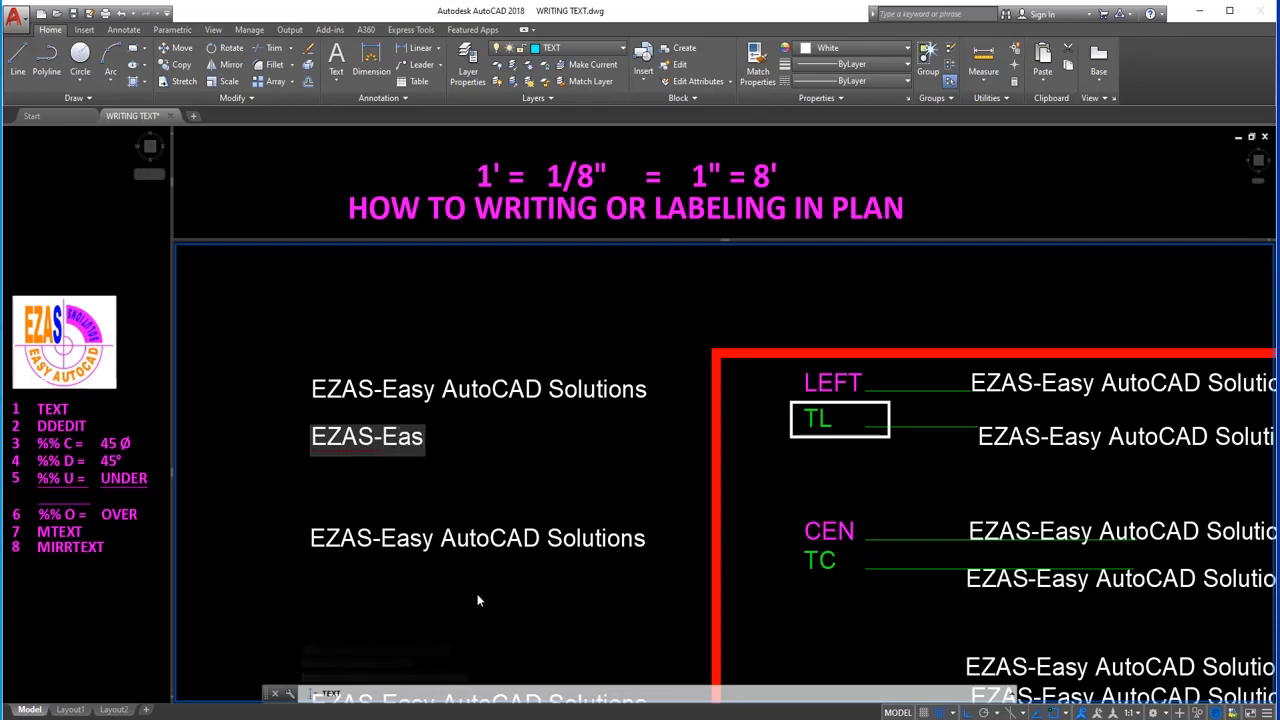
{"action": "type", "text": "y AutocAD"}
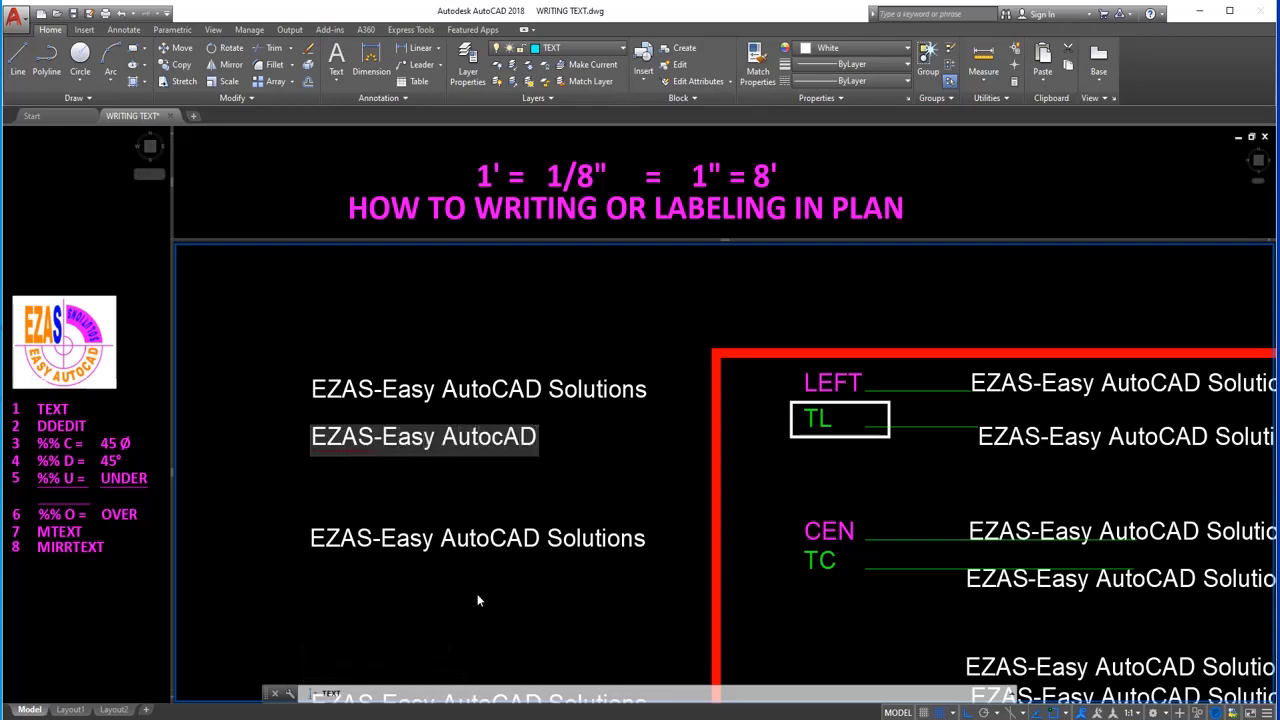
{"action": "key", "text": "Left"}
{"action": "key", "text": "Left"}
{"action": "key", "text": "BackSpace"}
{"action": "type", "text": "C"}
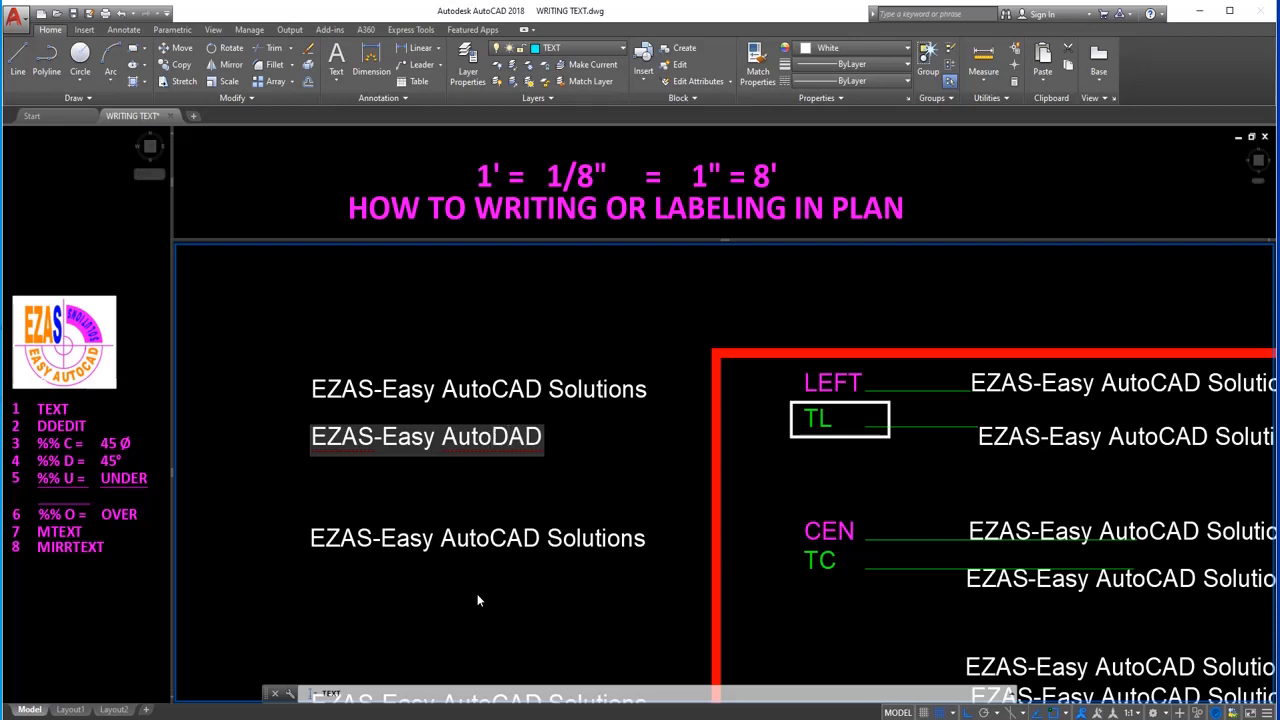
{"action": "key", "text": "BackSpace"}
{"action": "type", "text": "C"}
{"action": "key", "text": "End"}
{"action": "type", "text": "Solutinos"}
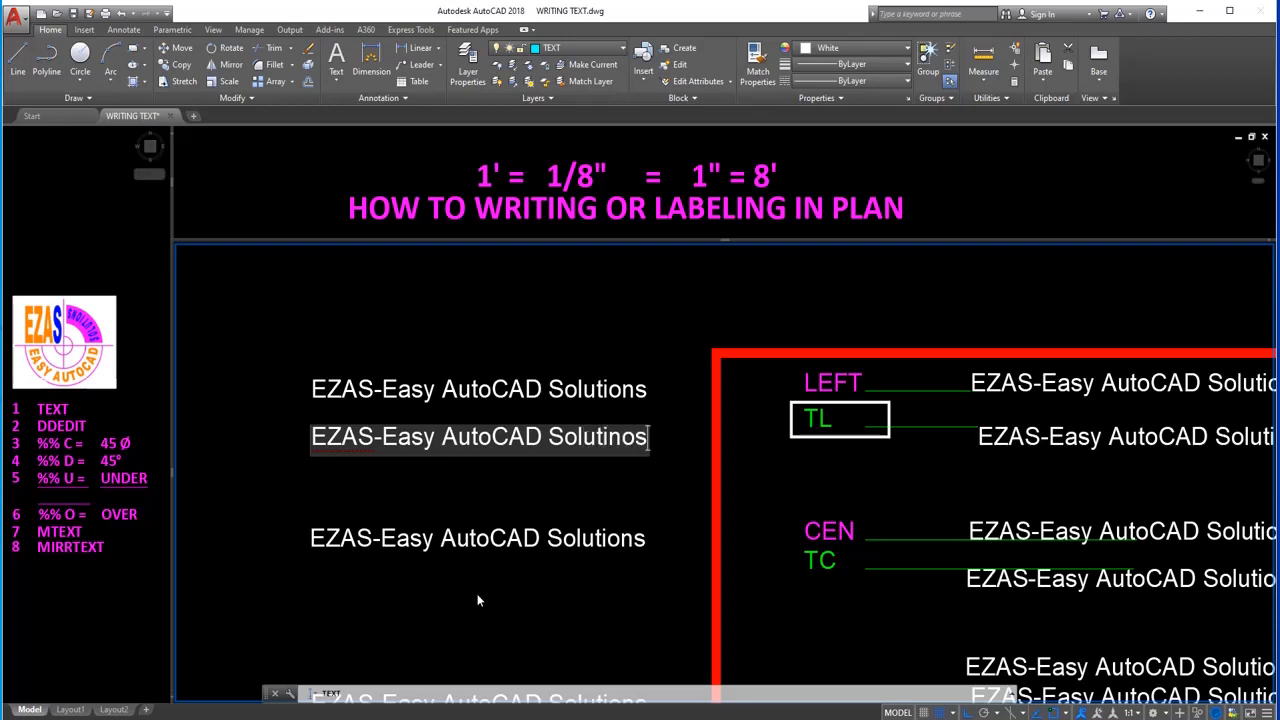
{"action": "key", "text": "BackSpace"}
{"action": "key", "text": "BackSpace"}
{"action": "key", "text": "BackSpace"}
{"action": "type", "text": "n"}
{"action": "key", "text": "BackSpace"}
{"action": "type", "text": "o"}
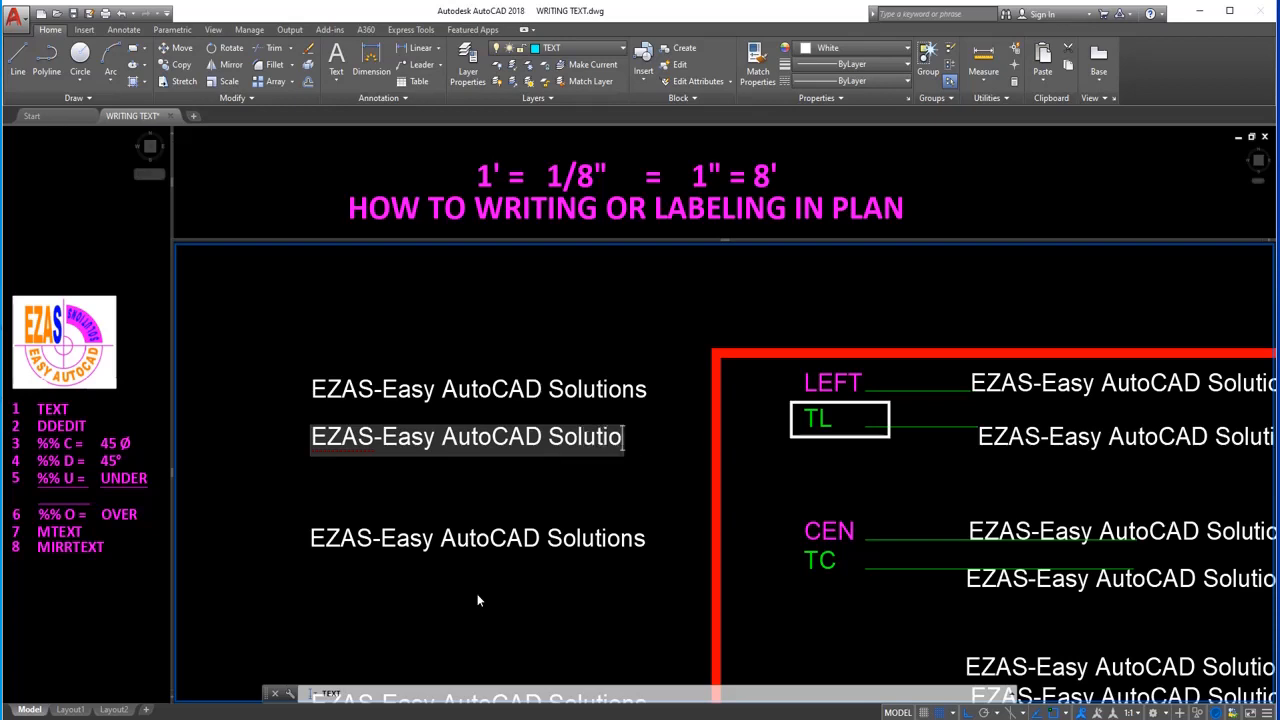
{"action": "type", "text": "ns"}
{"action": "left_click", "coordinate": [494, 468]}
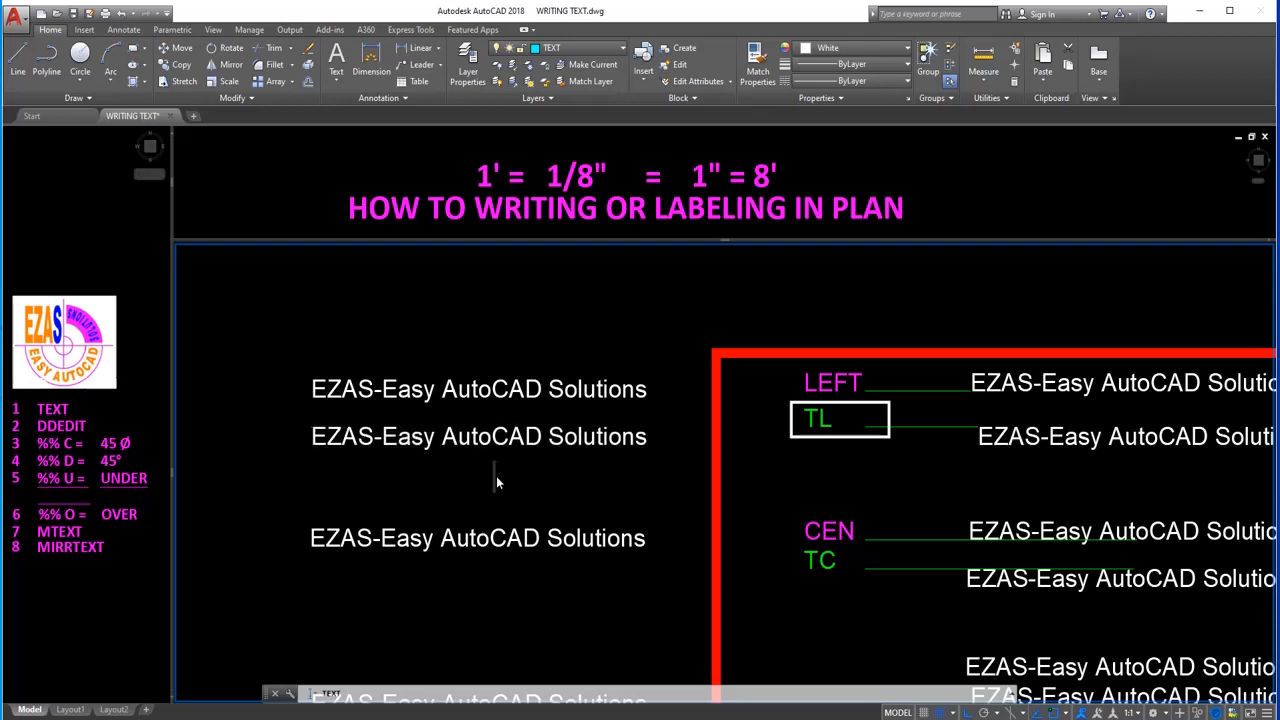
{"action": "key", "text": "Return"}
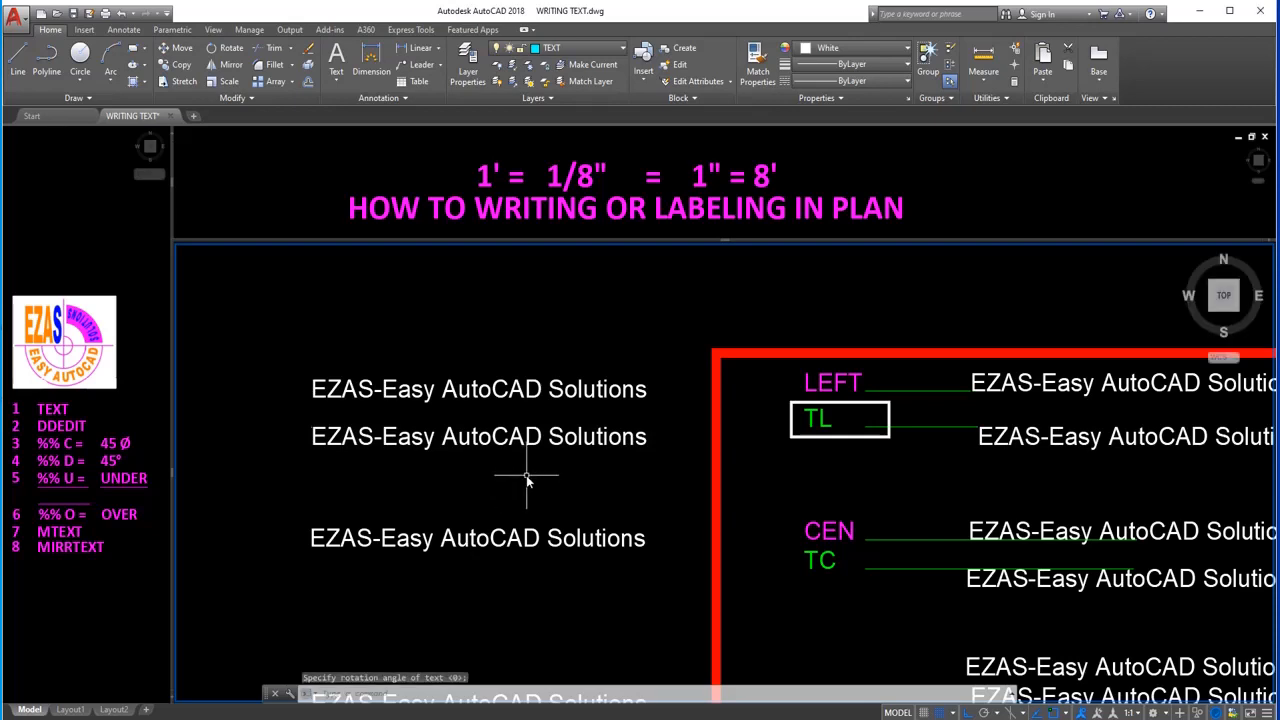
{"action": "type", "text": "l"}
{"action": "key", "text": "Return"}
{"action": "type", "text": "ins"}
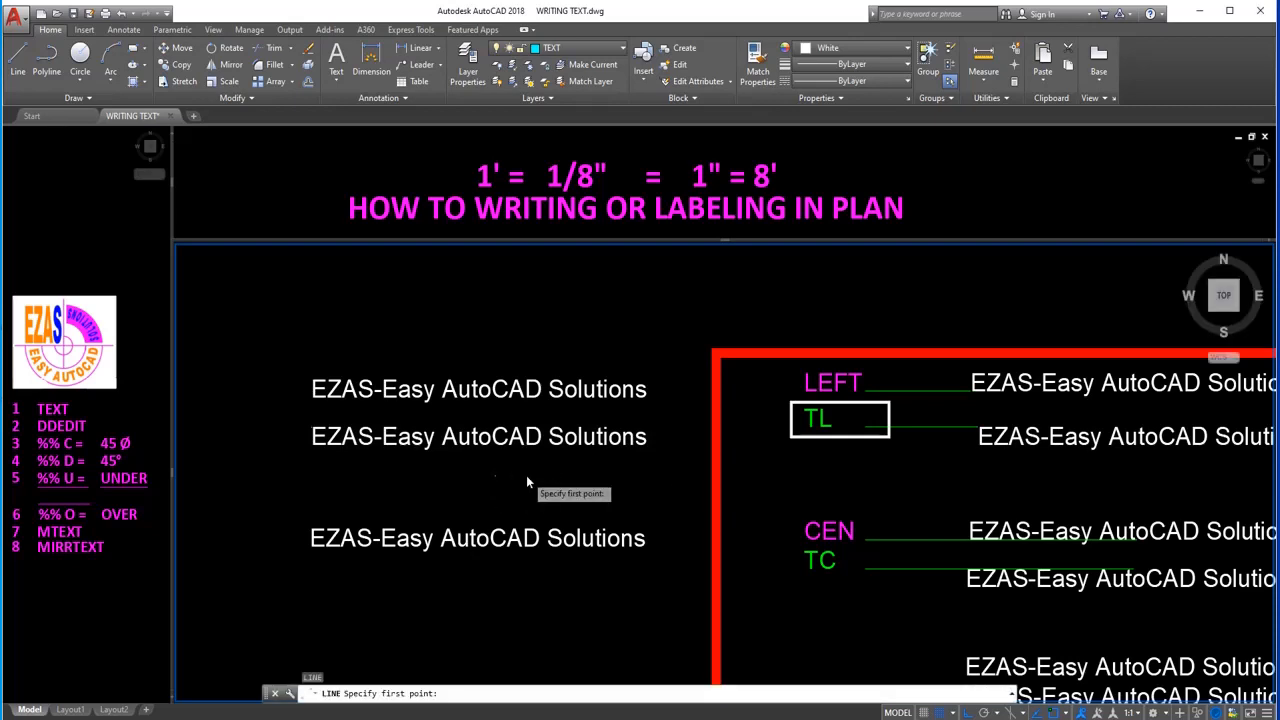
{"action": "key", "text": "Return"}
{"action": "left_click", "coordinate": [355, 390]}
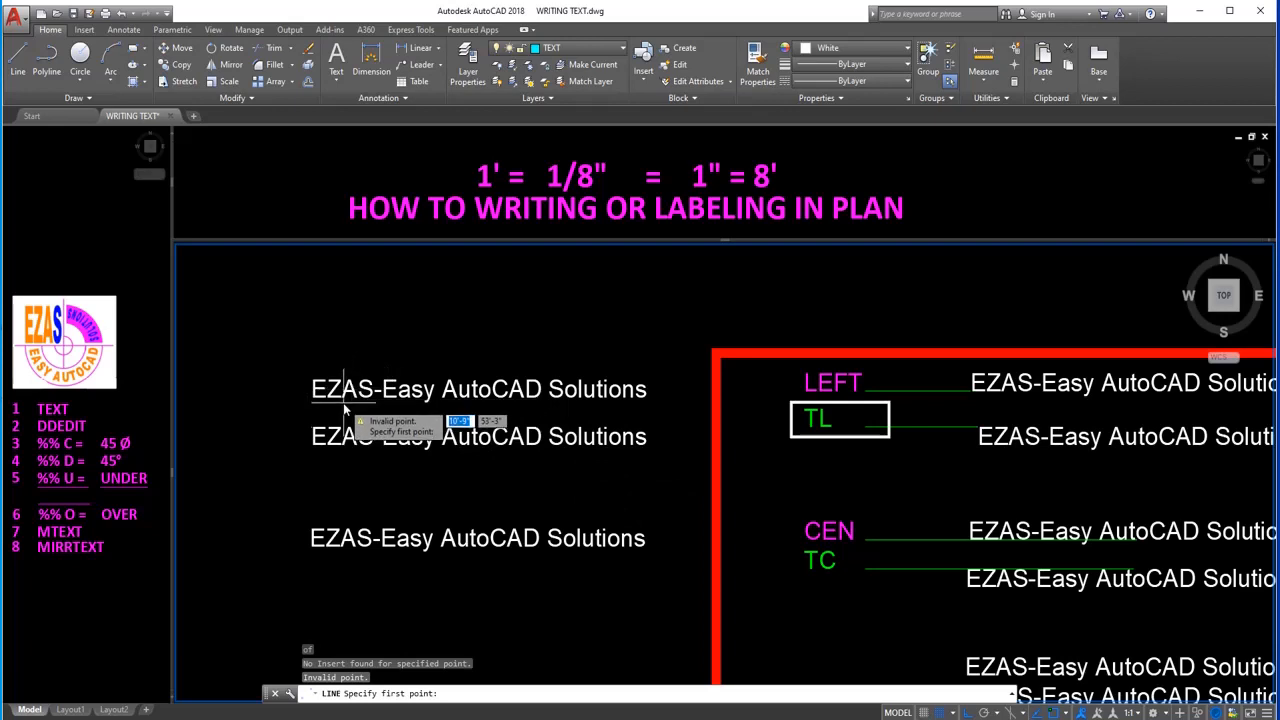
{"action": "key", "text": "Escape"}
Draw a short horizontal line leftward from the insertion point of the first text line, using the insertion snap.
{"action": "key", "text": "Return"}
{"action": "type", "text": "ins"}
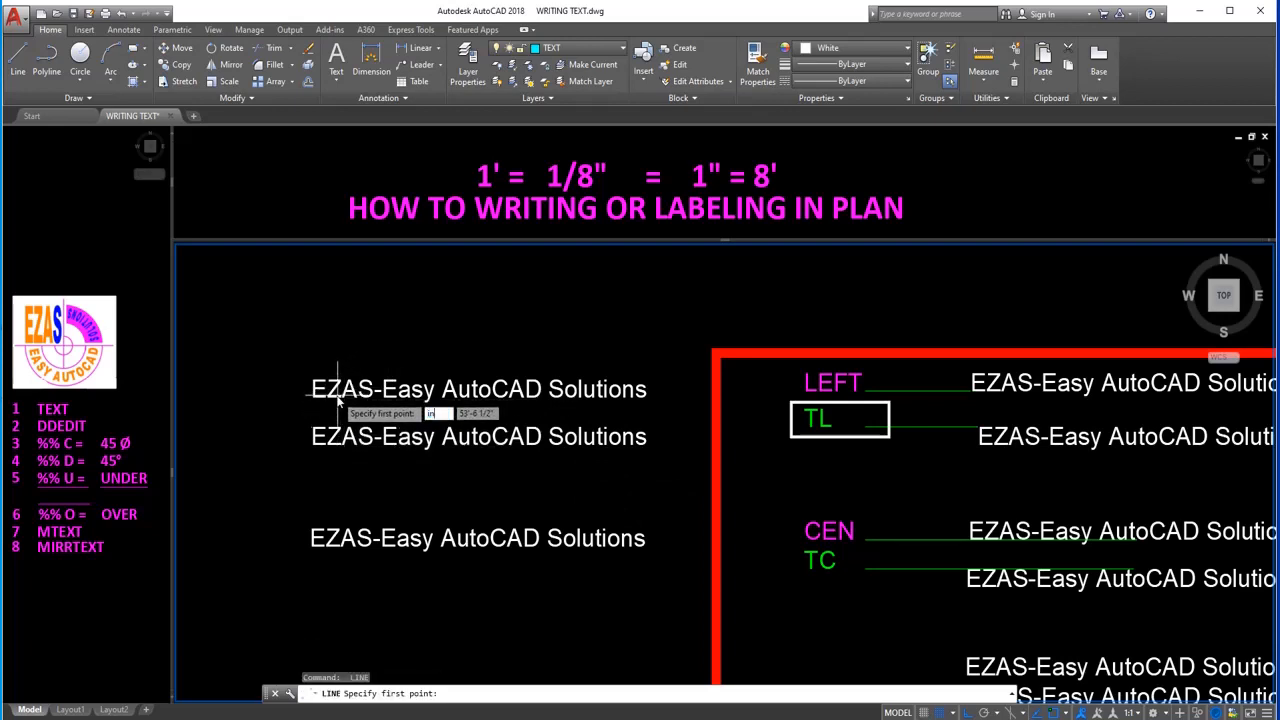
{"action": "key", "text": "Return"}
{"action": "left_click", "coordinate": [351, 408]}
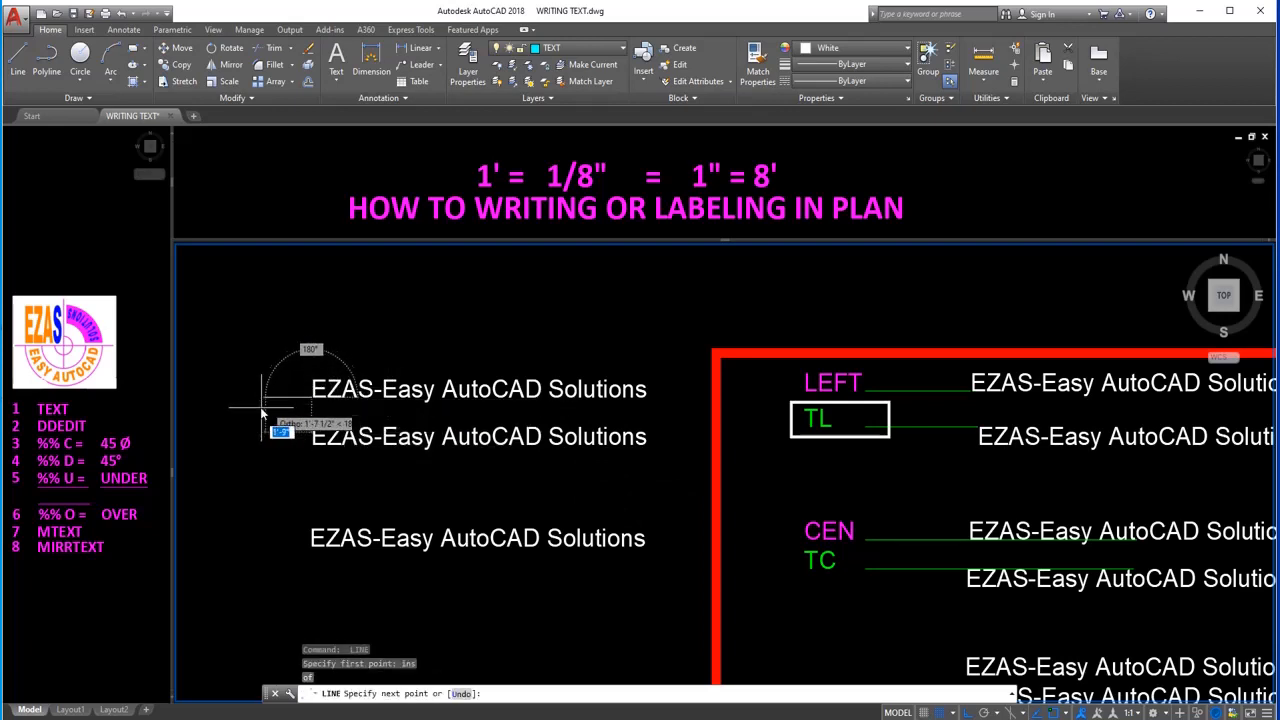
{"action": "left_click", "coordinate": [247, 410]}
{"action": "key", "text": "Return"}
Draw a short horizontal line leftward from the insertion point of the top-left justified text, using the insertion snap.
{"action": "key", "text": "Return"}
{"action": "type", "text": "ins"}
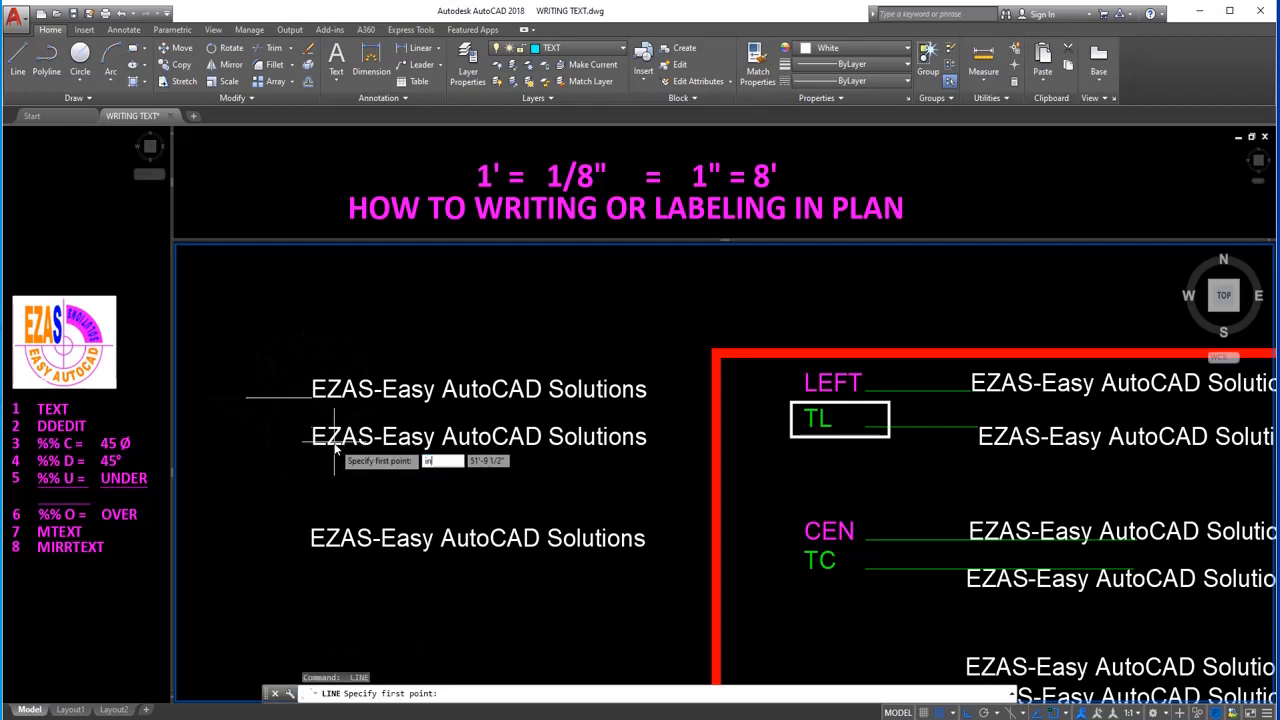
{"action": "key", "text": "Return"}
{"action": "left_click", "coordinate": [424, 451]}
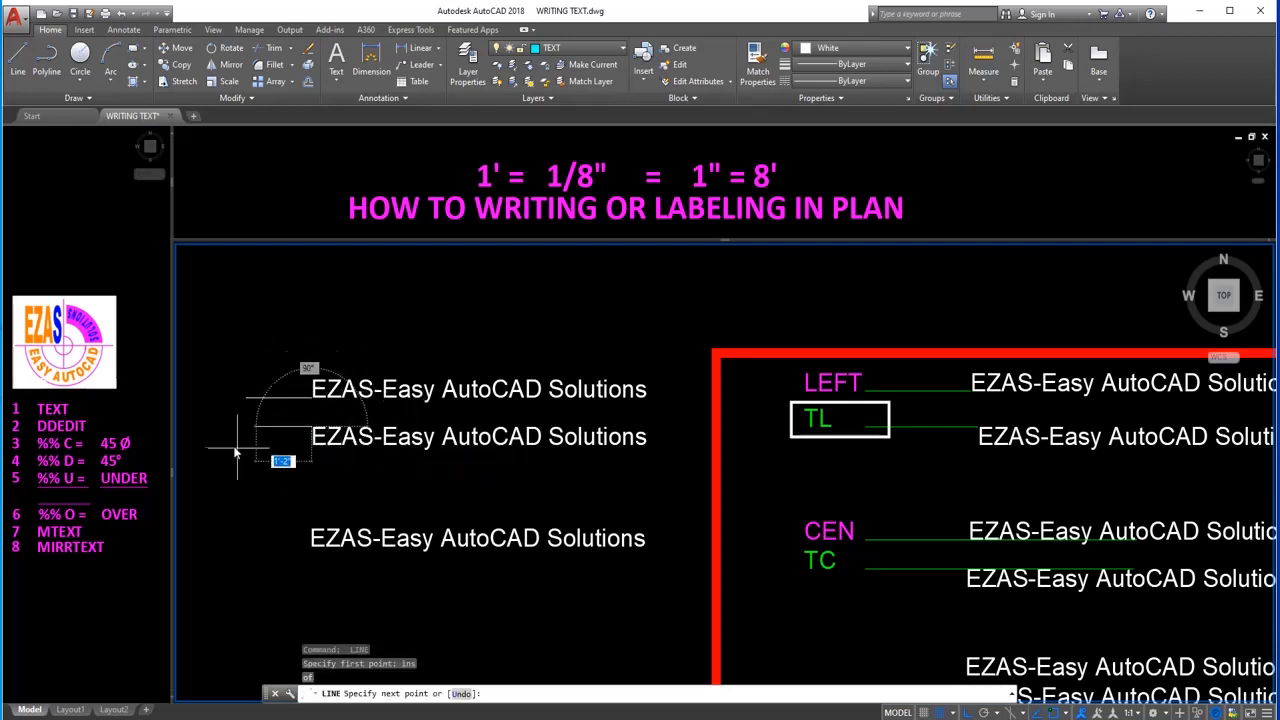
{"action": "left_click", "coordinate": [234, 444]}
{"action": "key", "text": "Return"}
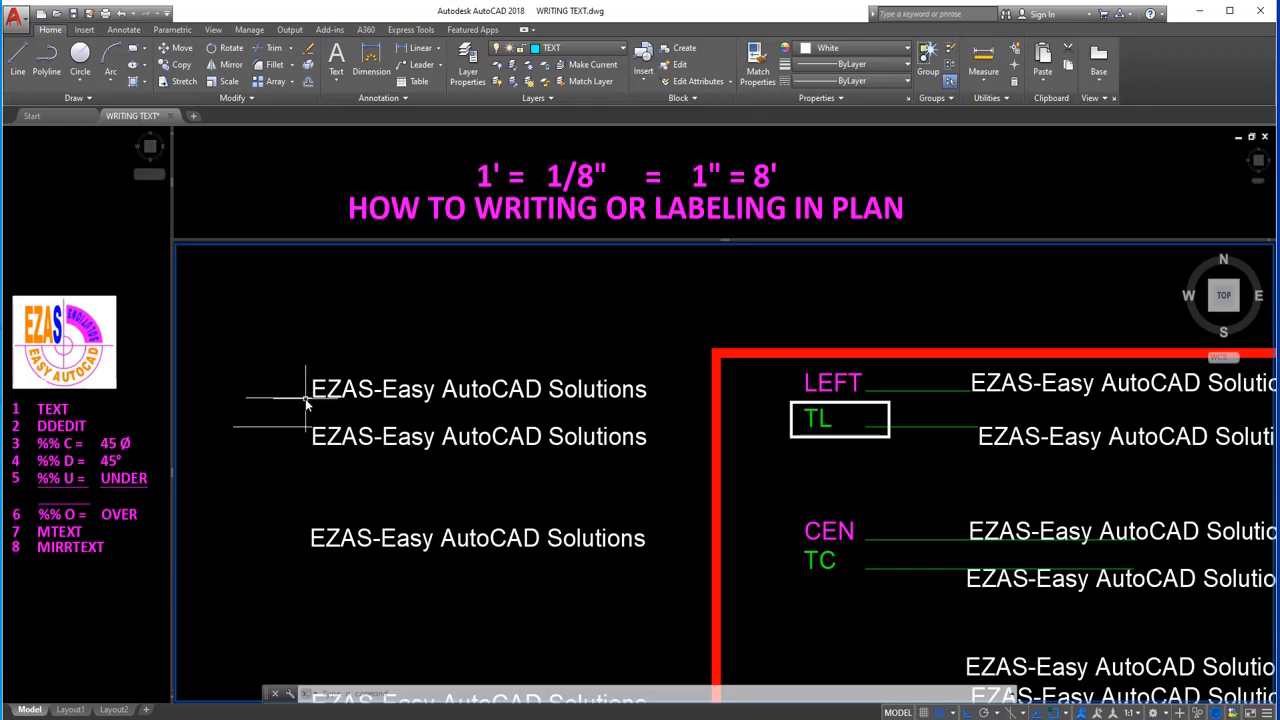
Start single-line text with top-center (TC) justification at the point below the centered text line, with height 0'-8" and rotation 0.
{"action": "scroll", "coordinate": [306, 405], "scroll_direction": "down", "scroll_amount": 2}
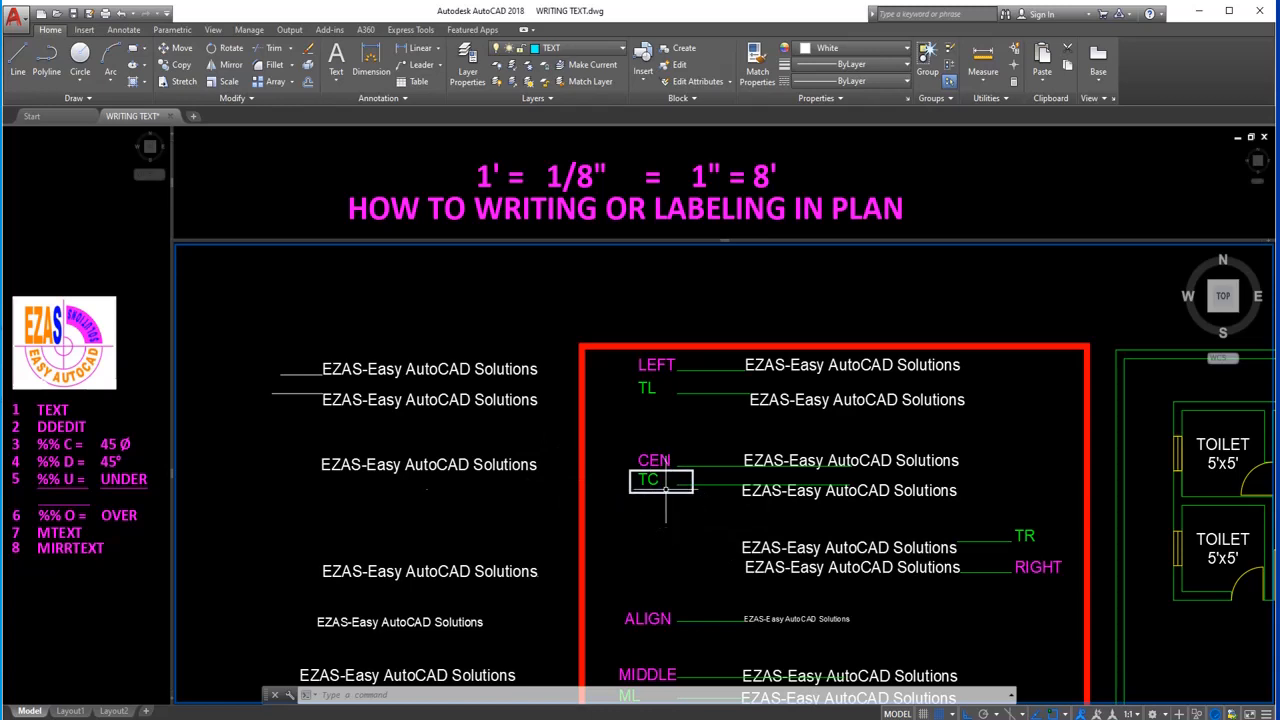
{"action": "type", "text": "text"}
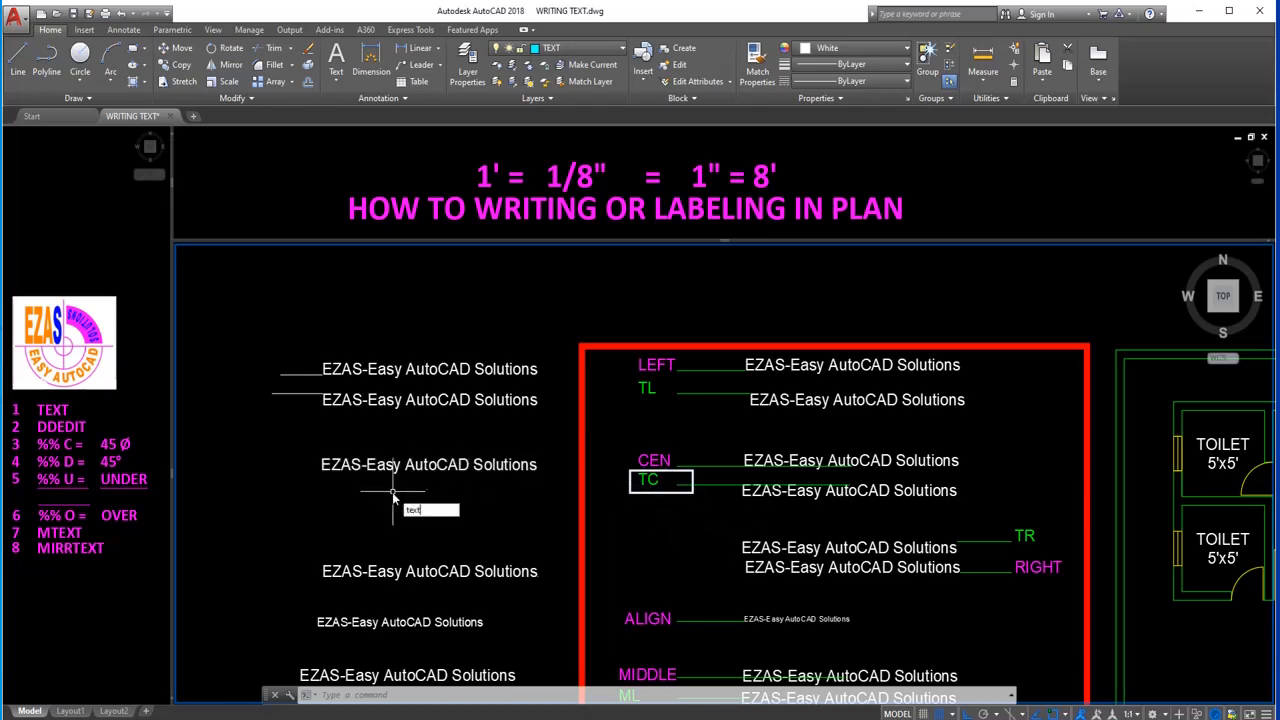
{"action": "key", "text": "Return"}
{"action": "type", "text": "j"}
{"action": "key", "text": "Return"}
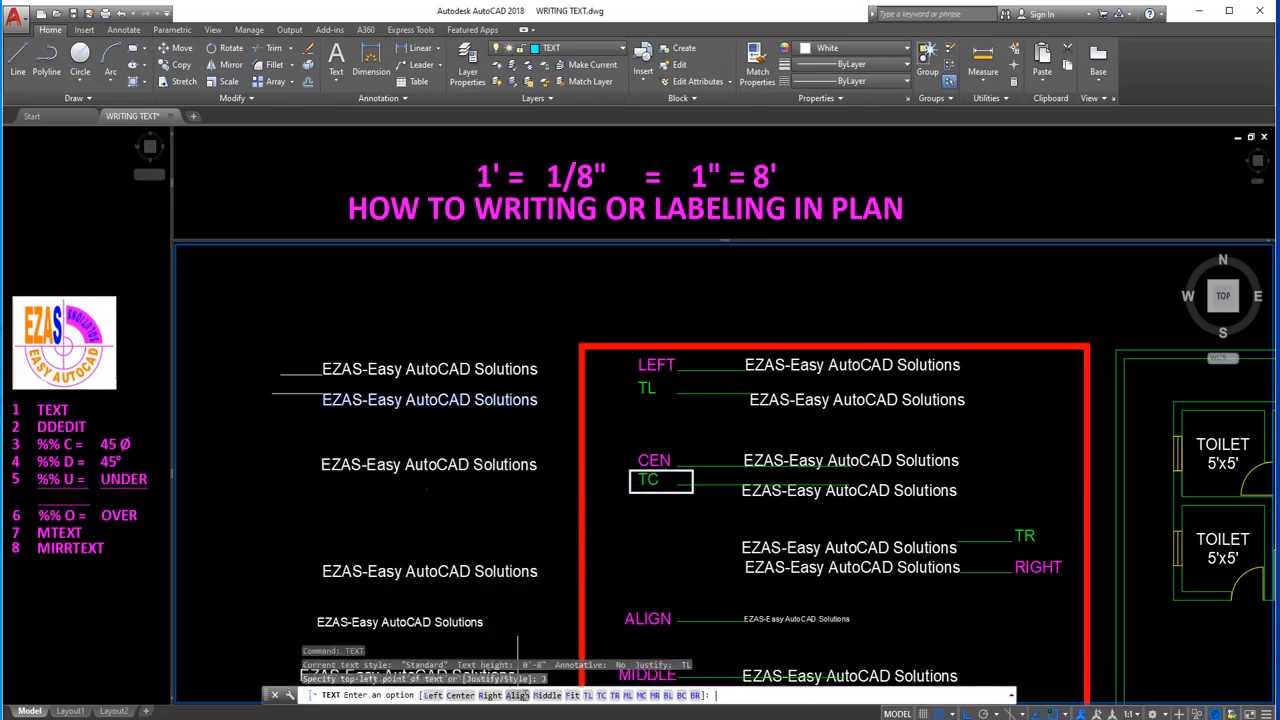
{"action": "left_click", "coordinate": [601, 695]}
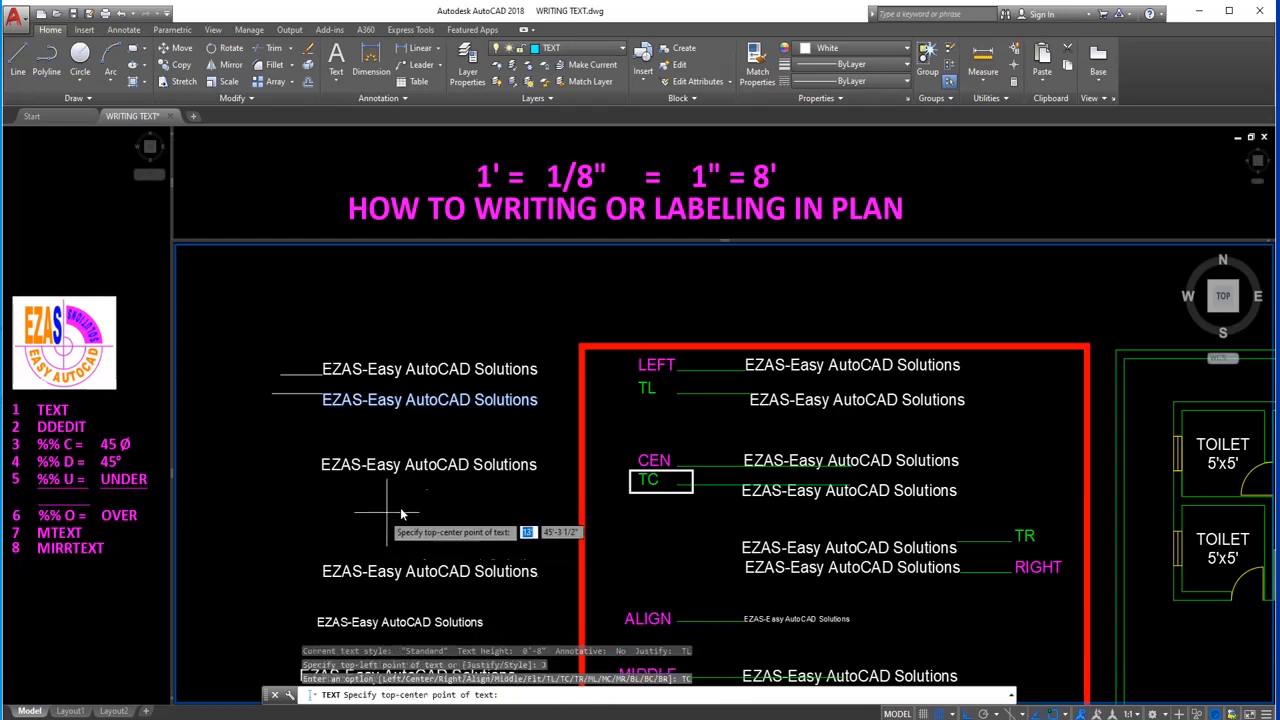
{"action": "left_click", "coordinate": [427, 489]}
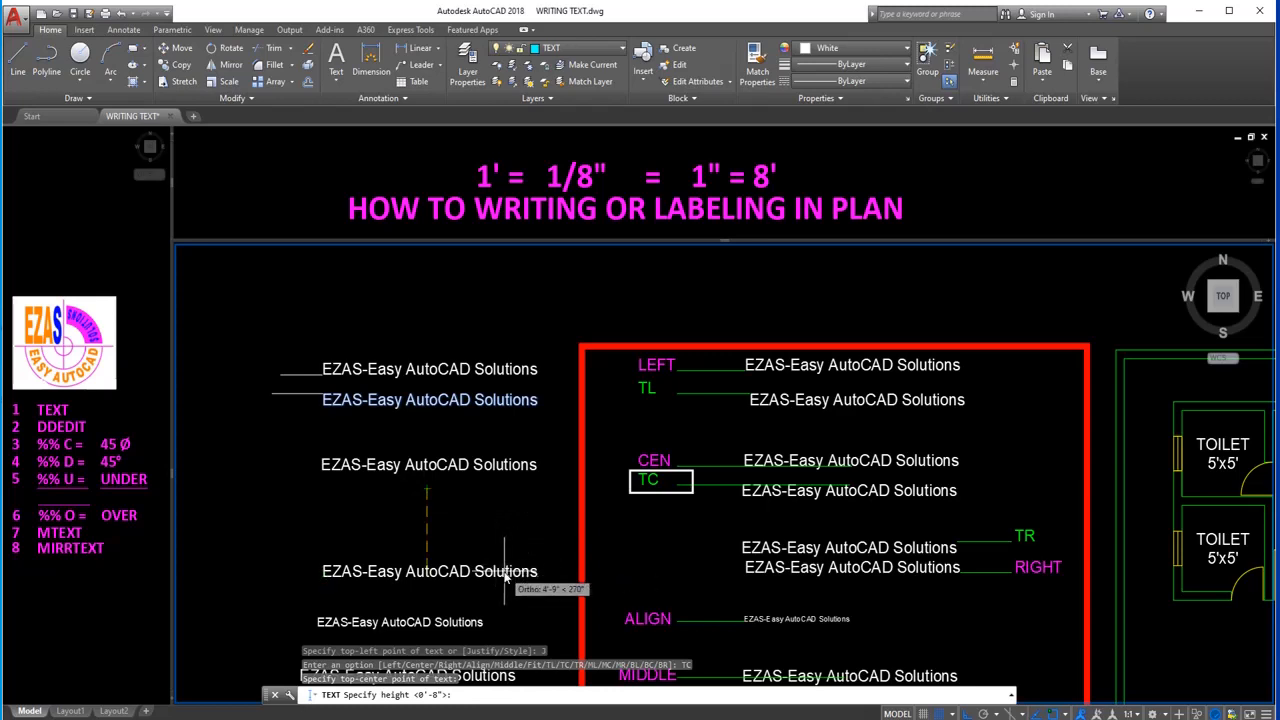
{"action": "key", "text": "Return"}
{"action": "key", "text": "Return"}
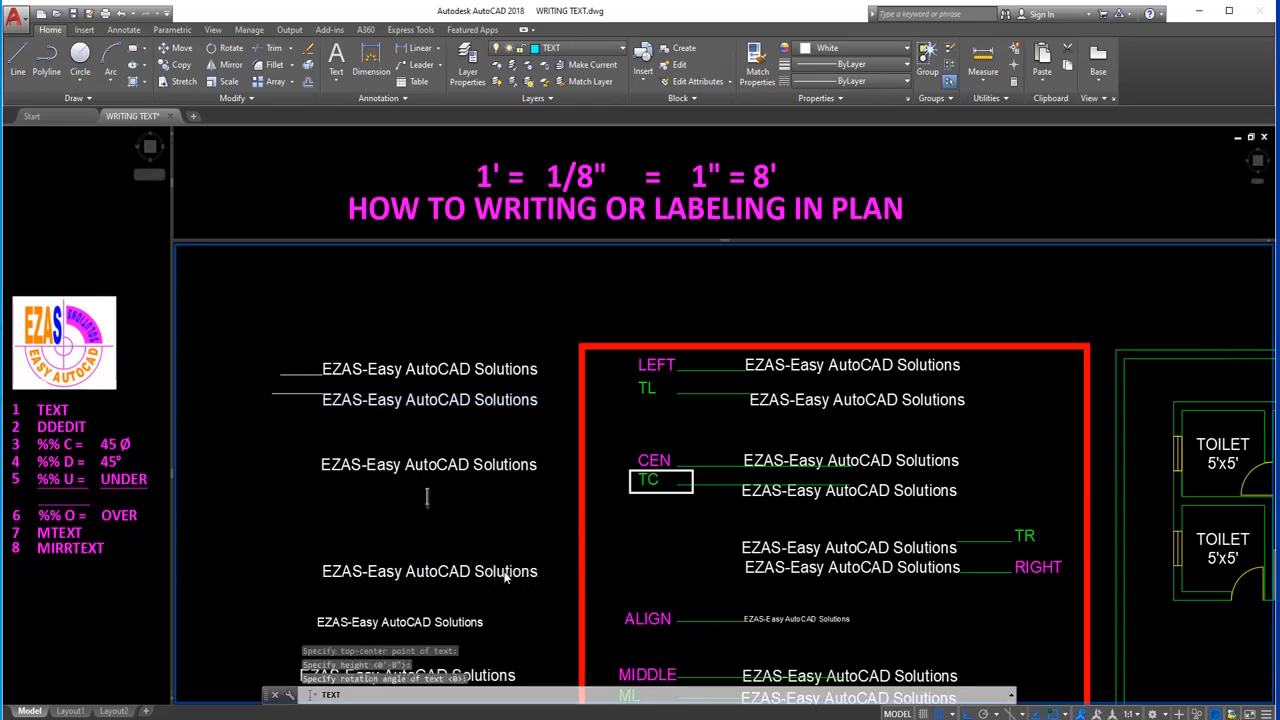
Write "EZAS-Easy AutoCAD Solutions" as the top-center justified text and finish the Text command.
{"action": "type", "text": "EZAS-"}
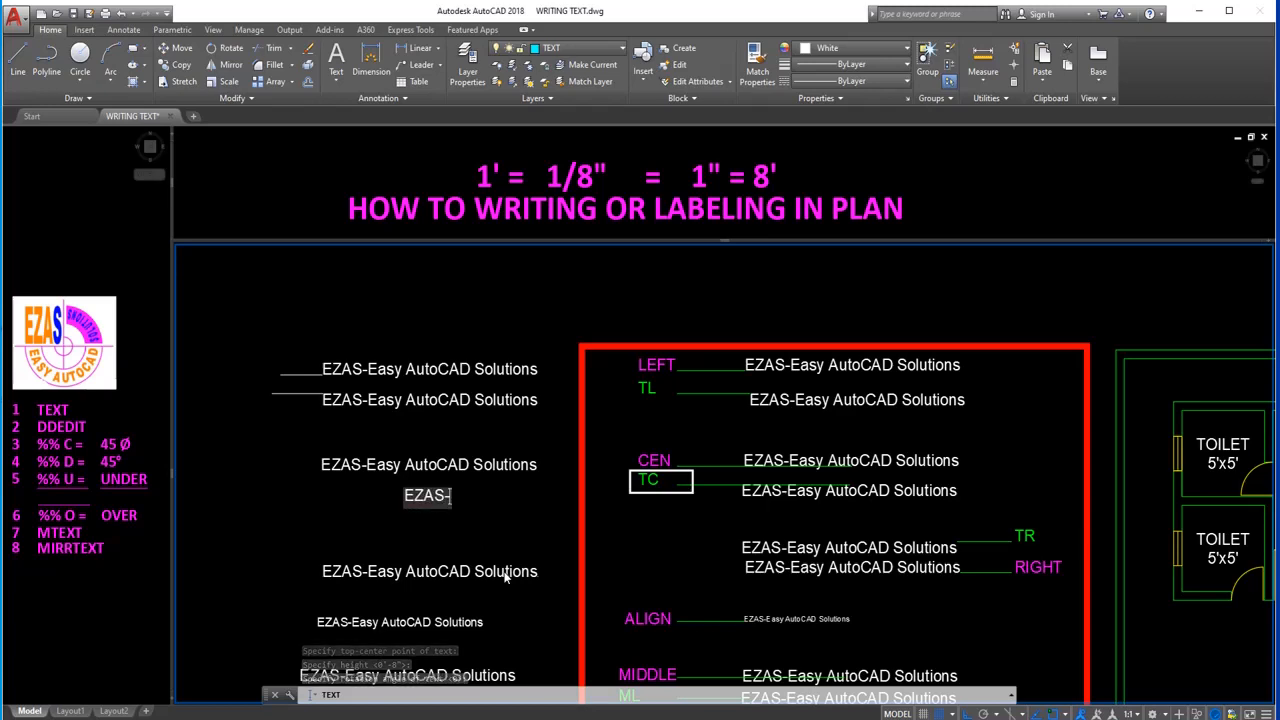
{"action": "type", "text": "Easy"}
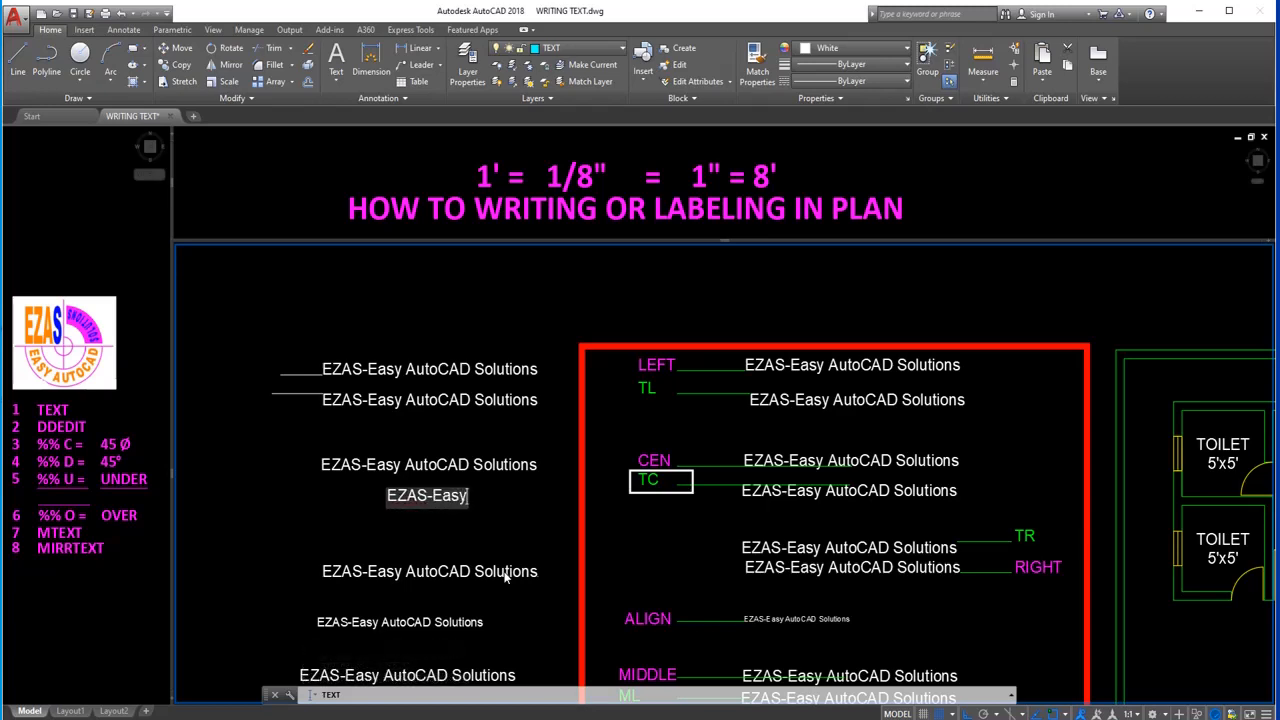
{"action": "type", "text": " AutoCA"}
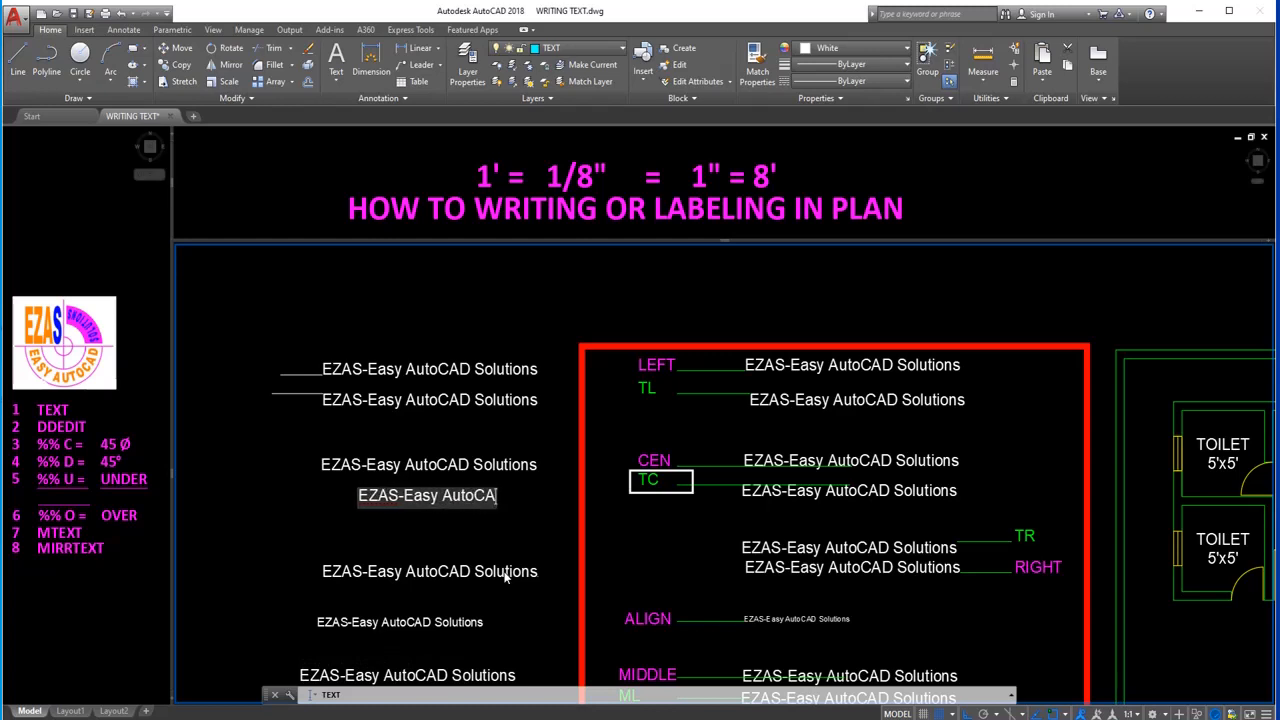
{"action": "type", "text": "D Solutions"}
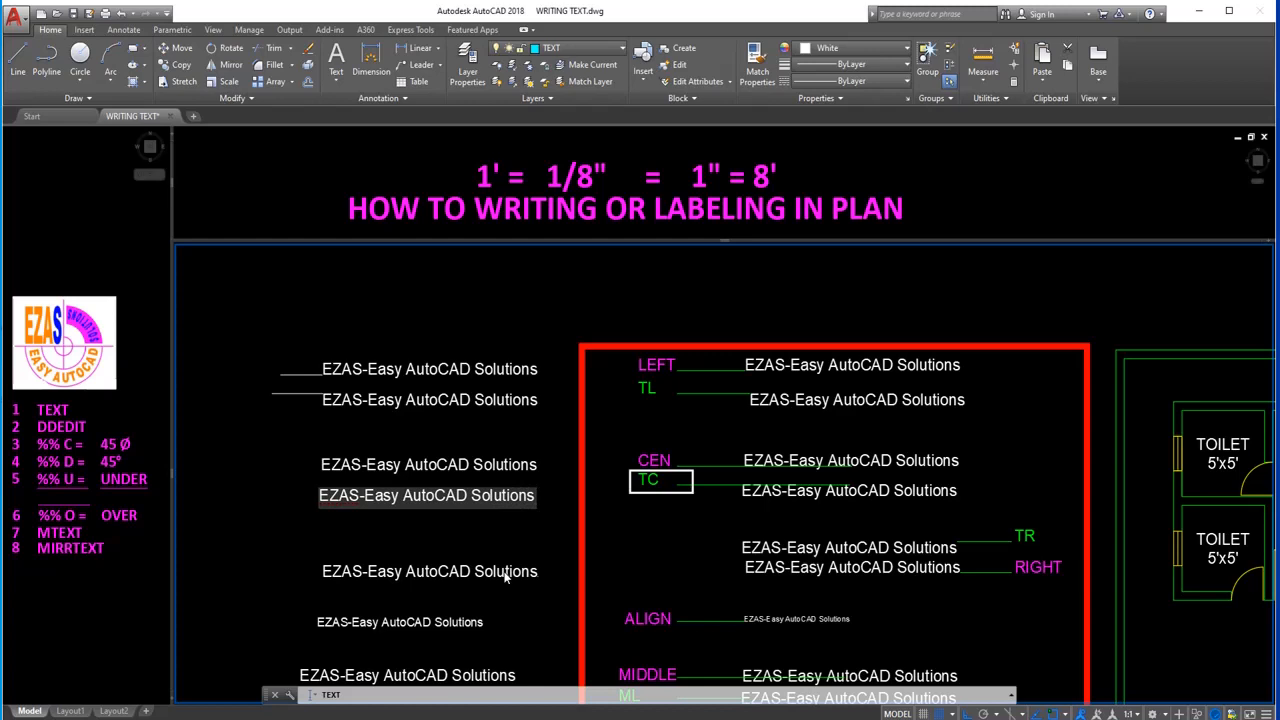
{"action": "key", "text": "Return"}
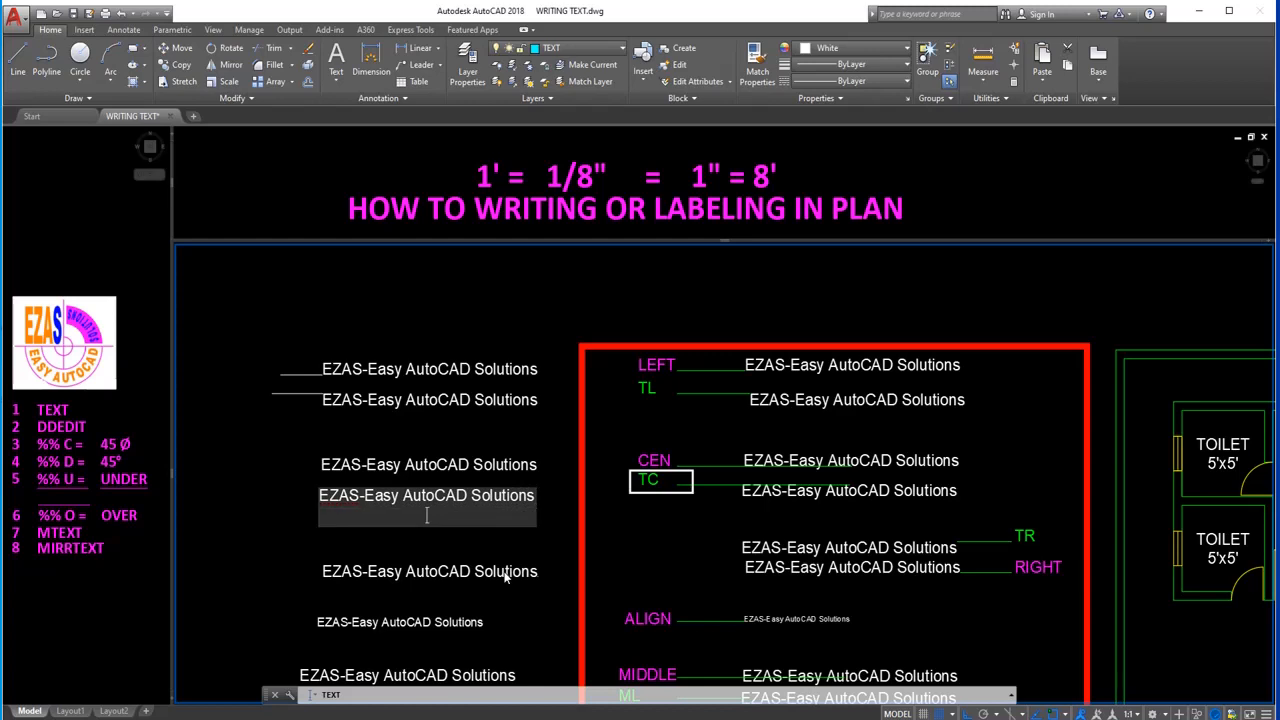
{"action": "key", "text": "Return"}
{"action": "key", "text": "Return"}
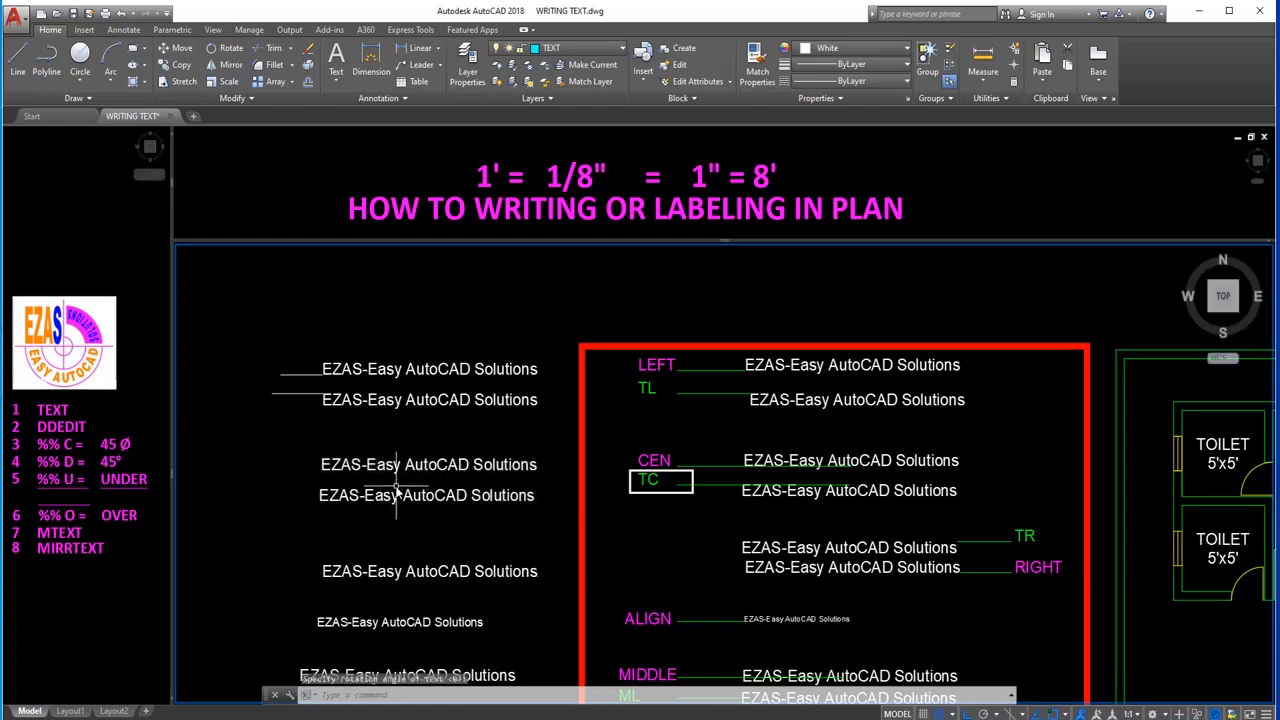
Draw a horizontal line leftward from the insertion point of the top-center justified text, past the text's start, using the insertion snap.
{"action": "type", "text": "l"}
{"action": "key", "text": "Return"}
{"action": "type", "text": "ins"}
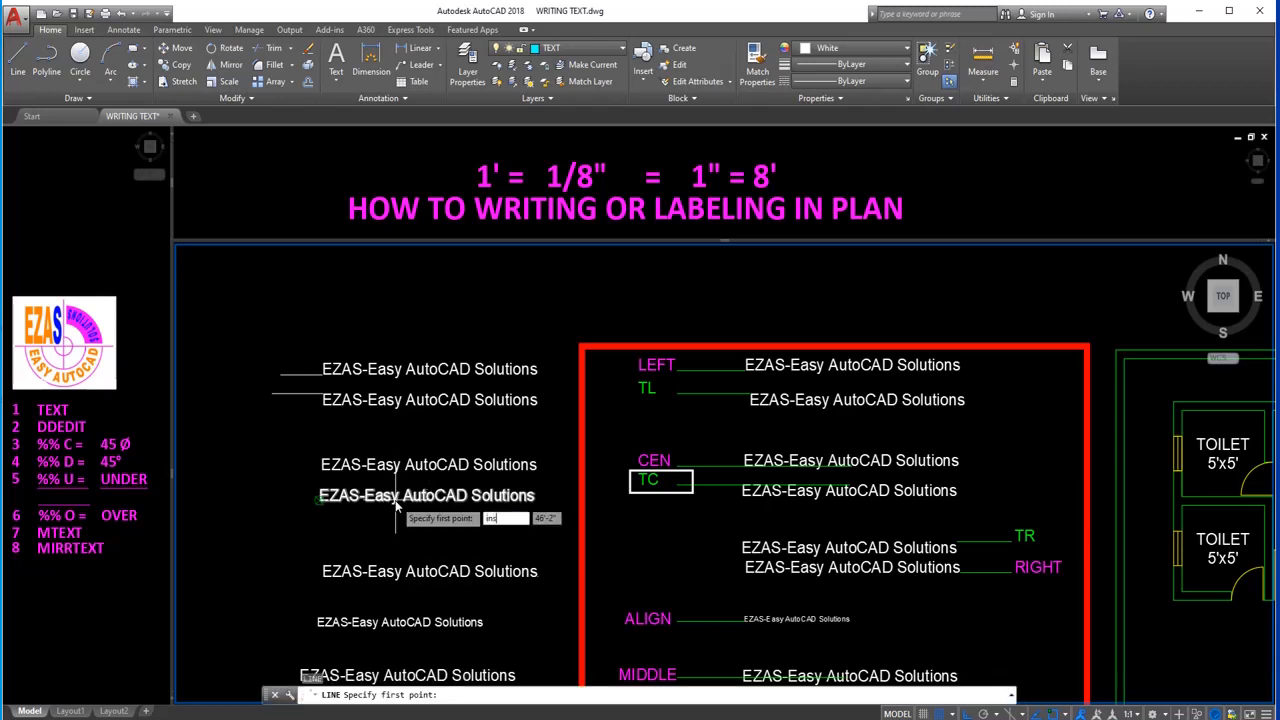
{"action": "key", "text": "Return"}
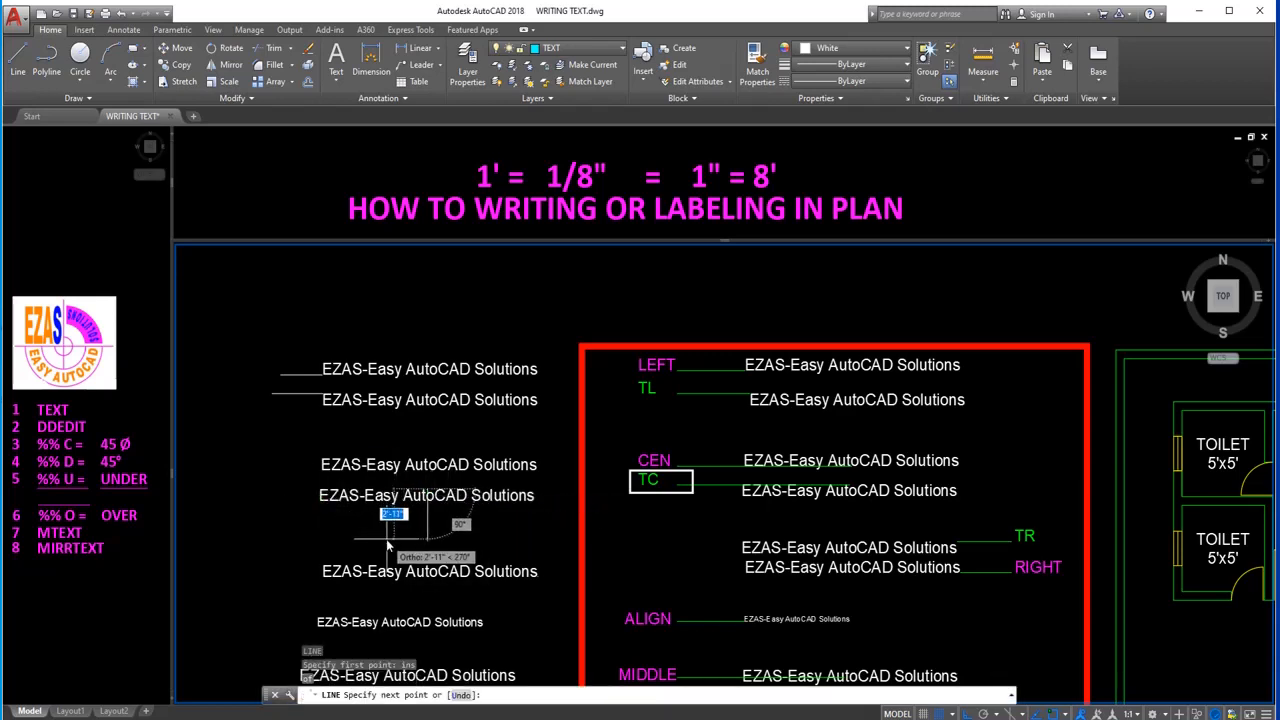
{"action": "left_click", "coordinate": [234, 490]}
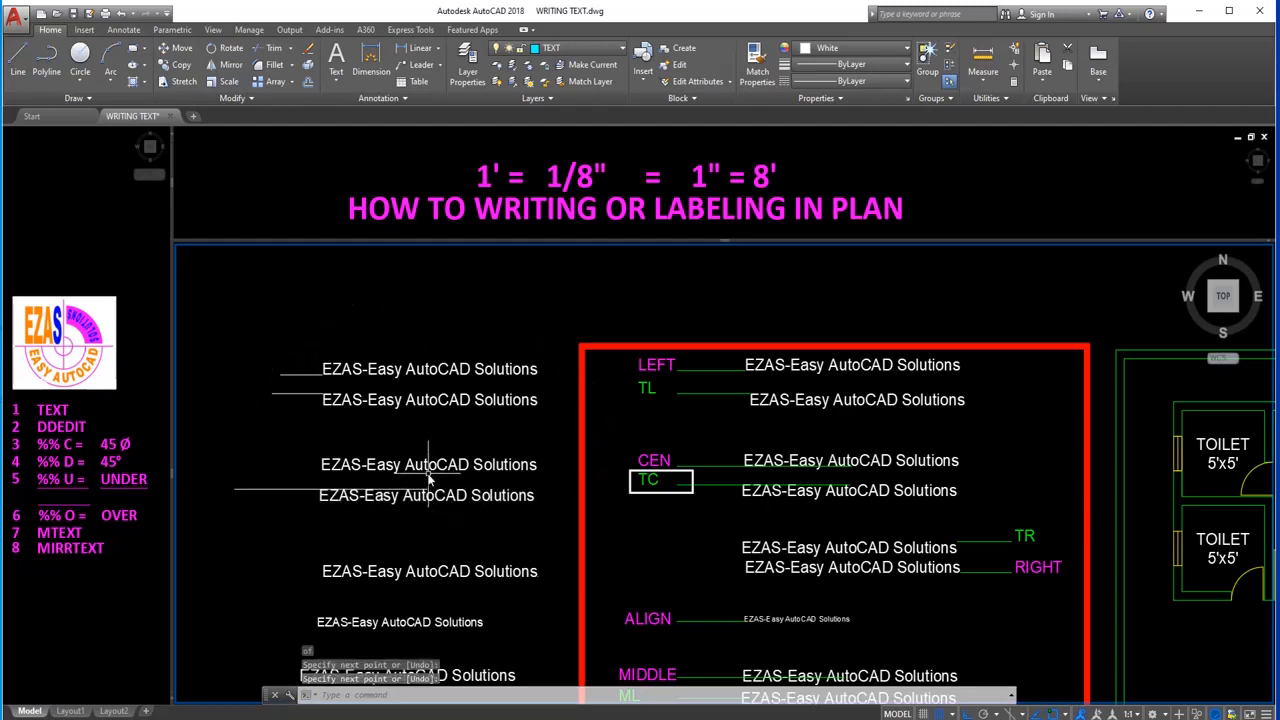
Draw a horizontal line leftward from the insertion point of the center-justified text, past the text's start, using the insertion snap.
{"action": "key", "text": "Return"}
{"action": "type", "text": "ins"}
{"action": "key", "text": "Return"}
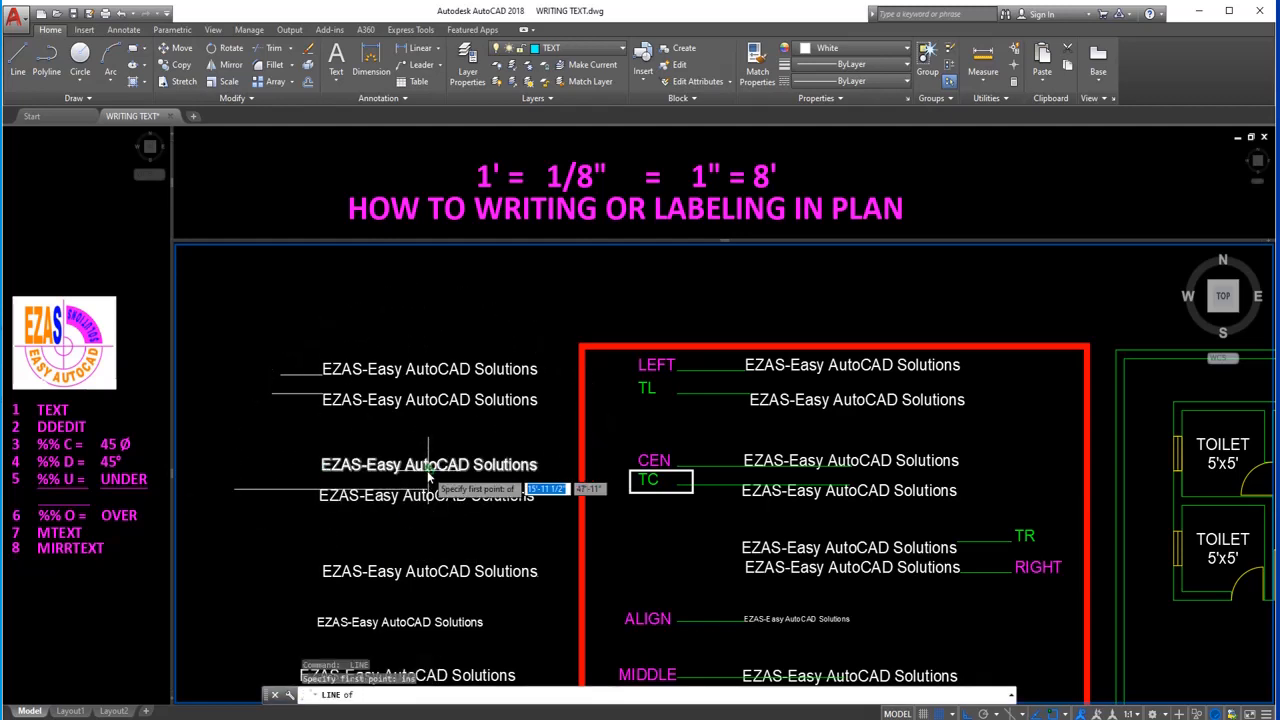
{"action": "left_click", "coordinate": [240, 488]}
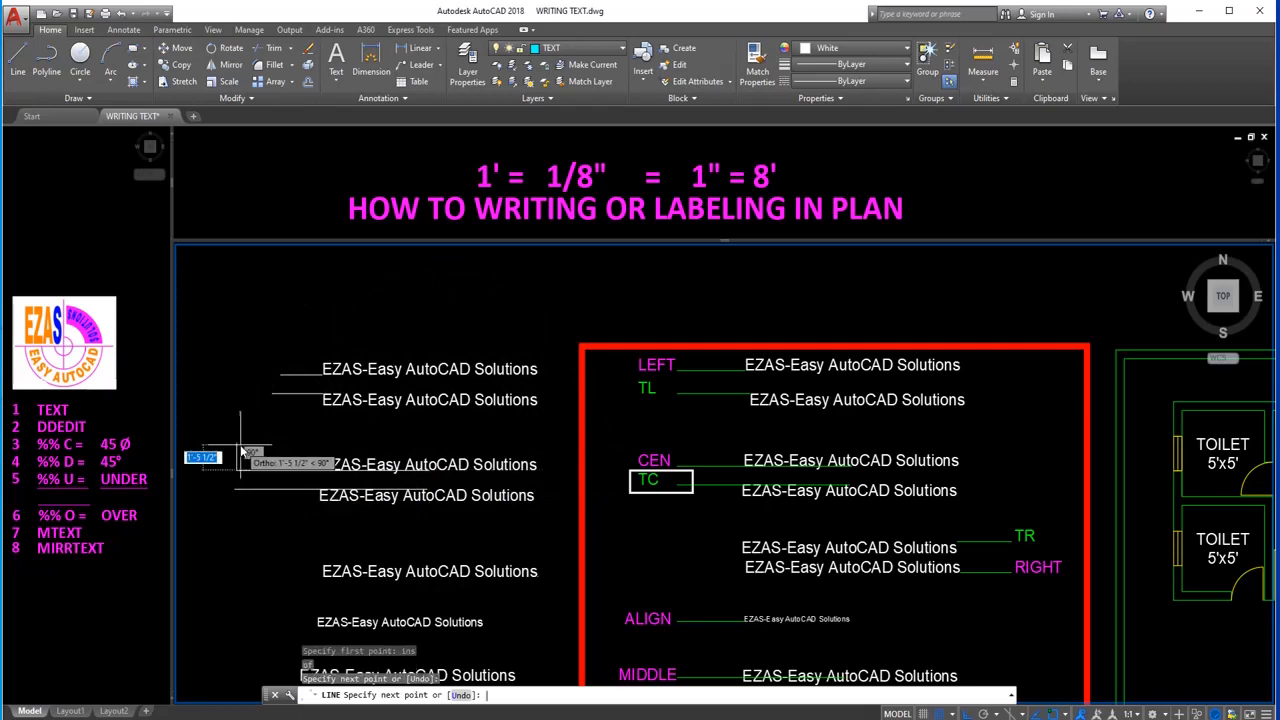
{"action": "key", "text": "Return"}
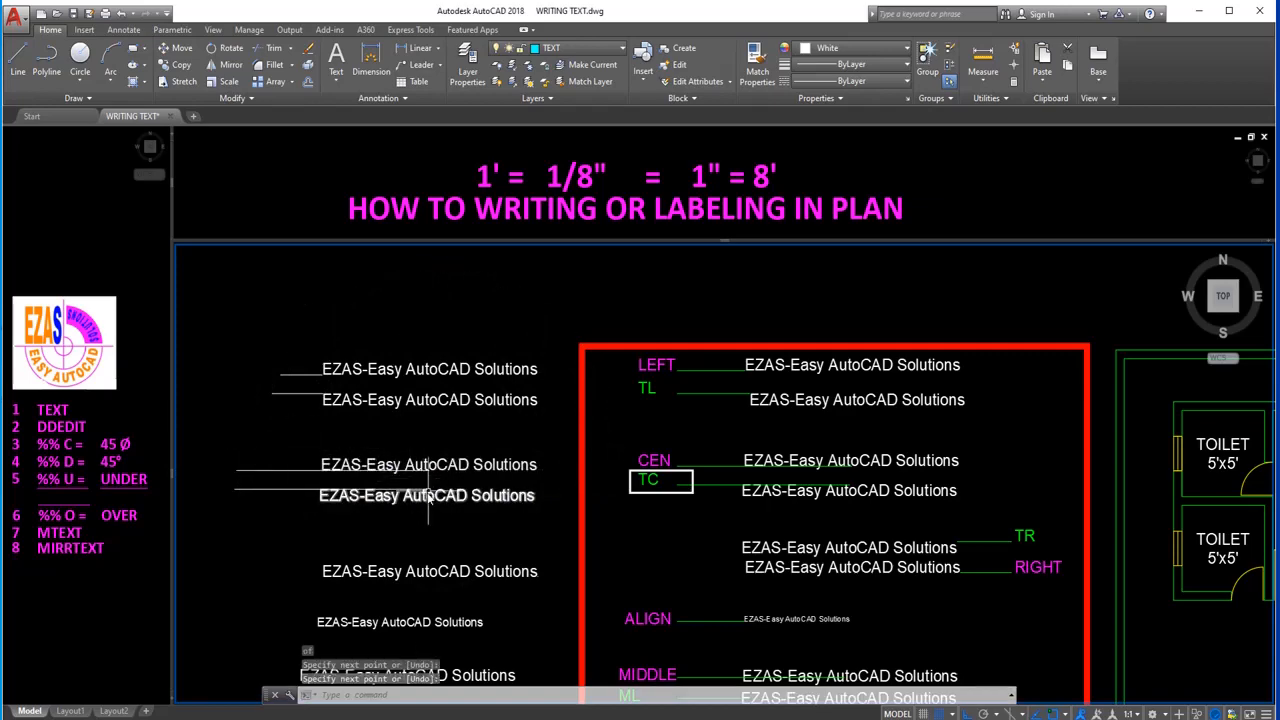
Start single-line text with top-right (TR) justification at the point above the end of the right-justified text, with height 0'-8" and rotation 0.
{"action": "scroll", "coordinate": [427, 500], "scroll_direction": "up", "scroll_amount": 2}
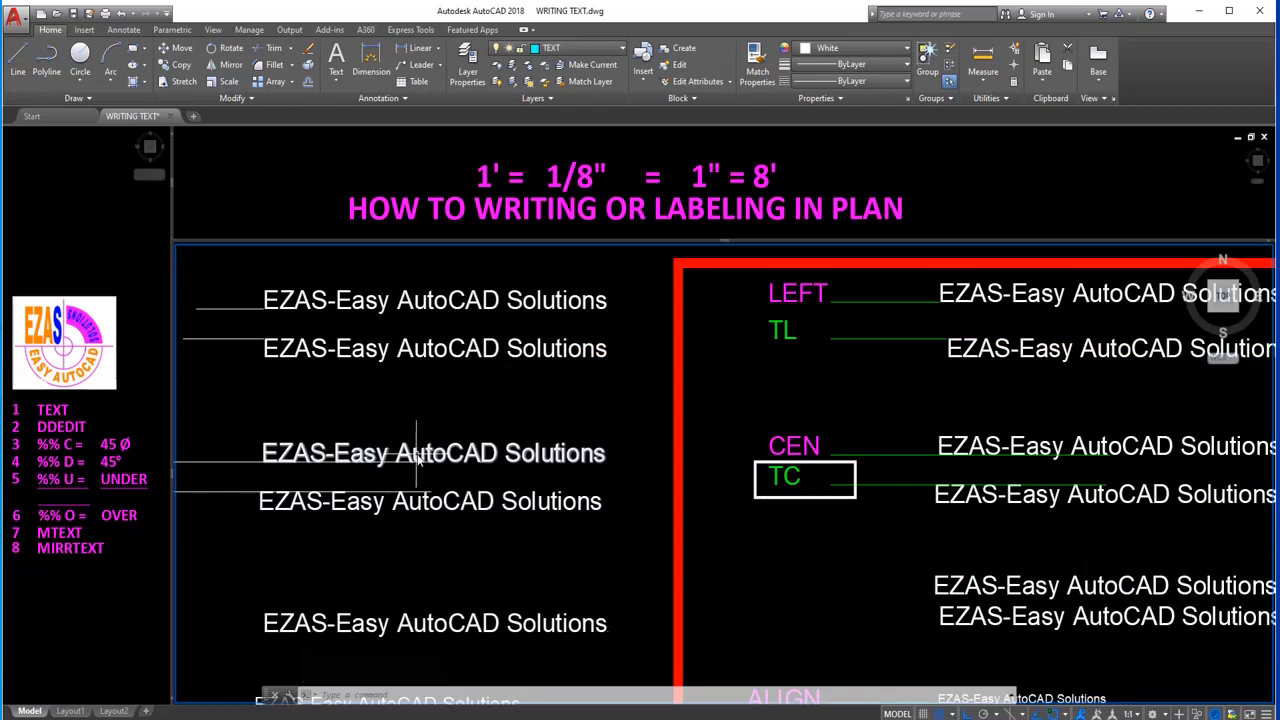
{"action": "scroll", "coordinate": [414, 458], "scroll_direction": "down", "scroll_amount": 2}
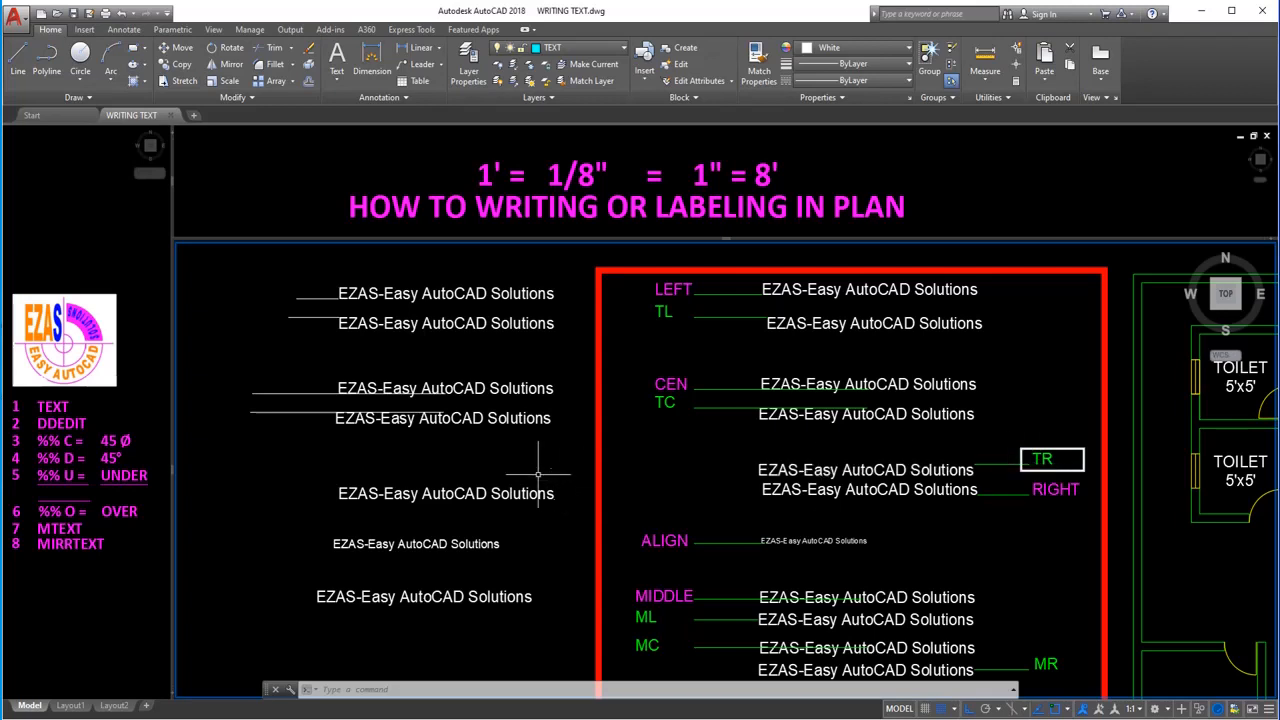
{"action": "type", "text": "tex"}
{"action": "key", "text": "Return"}
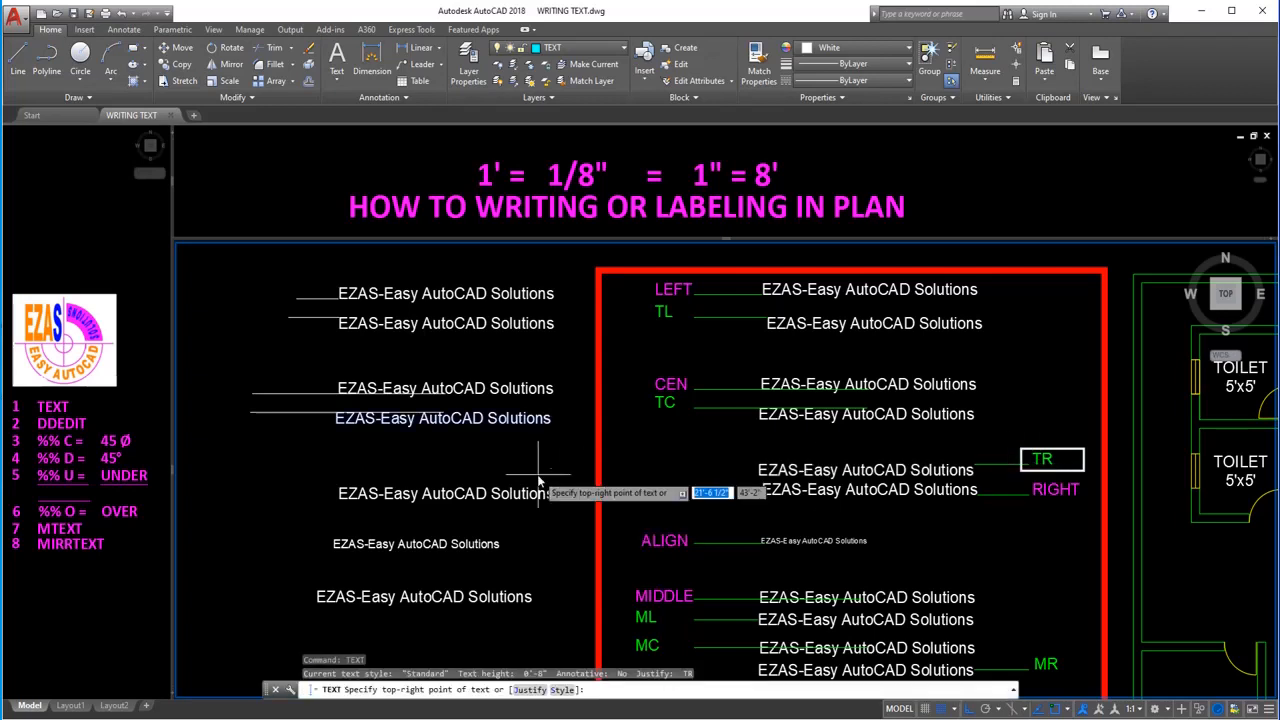
{"action": "left_click", "coordinate": [528, 690]}
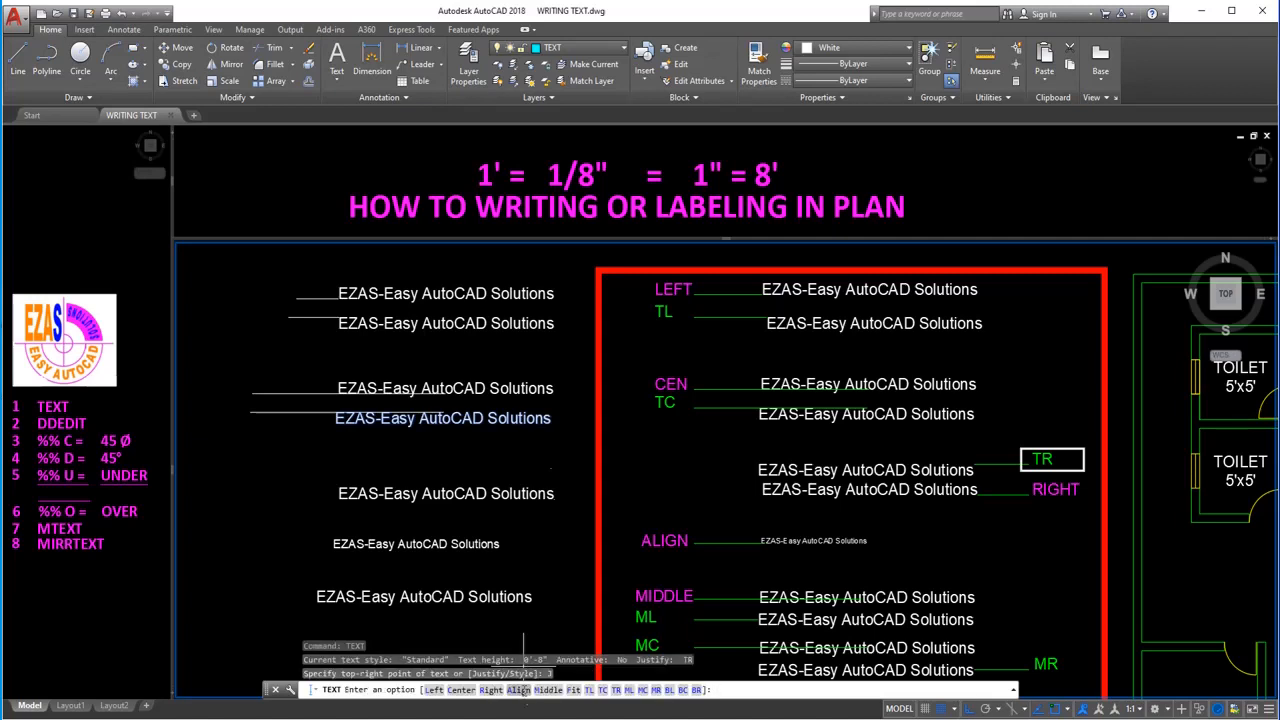
{"action": "left_click", "coordinate": [617, 690]}
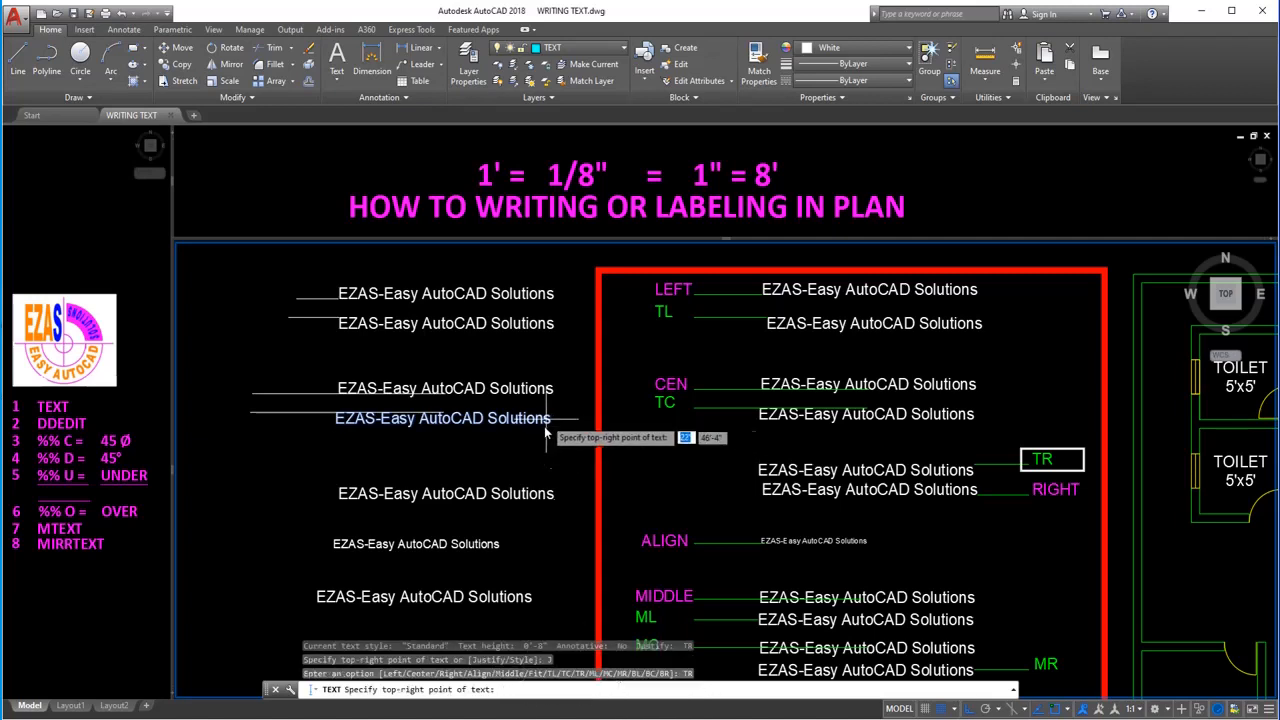
{"action": "left_click", "coordinate": [551, 476]}
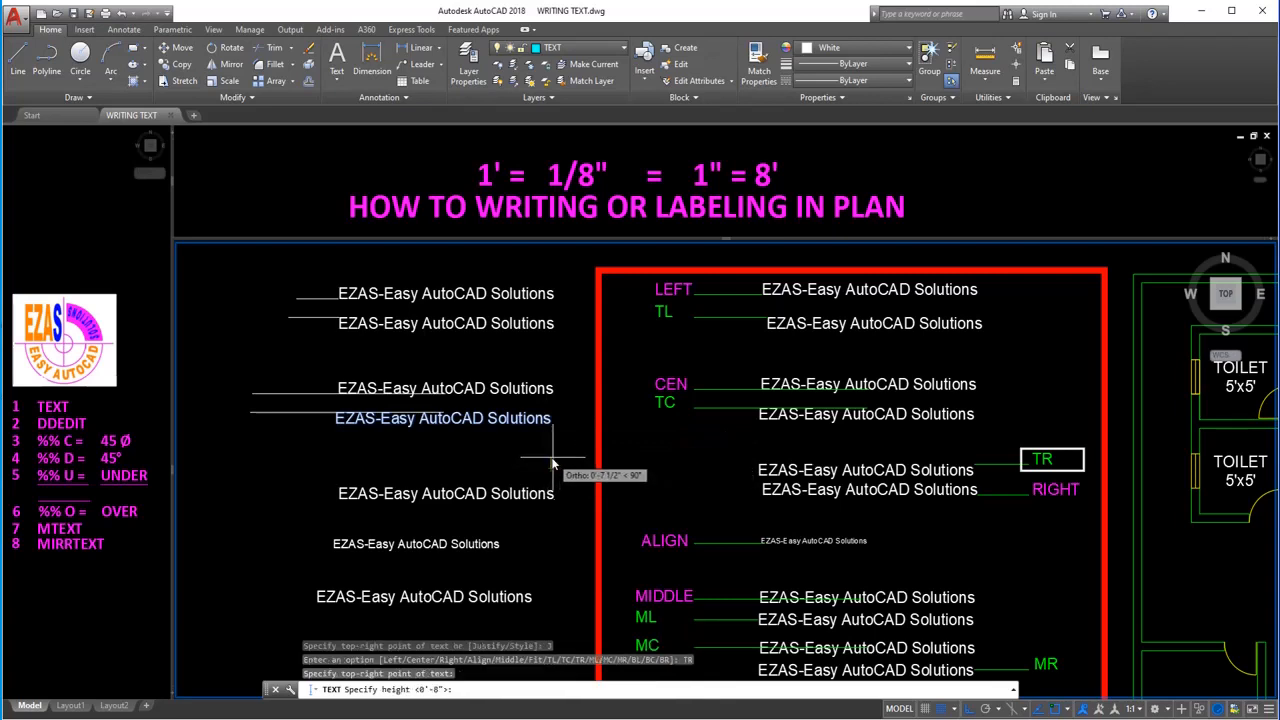
{"action": "key", "text": "Return"}
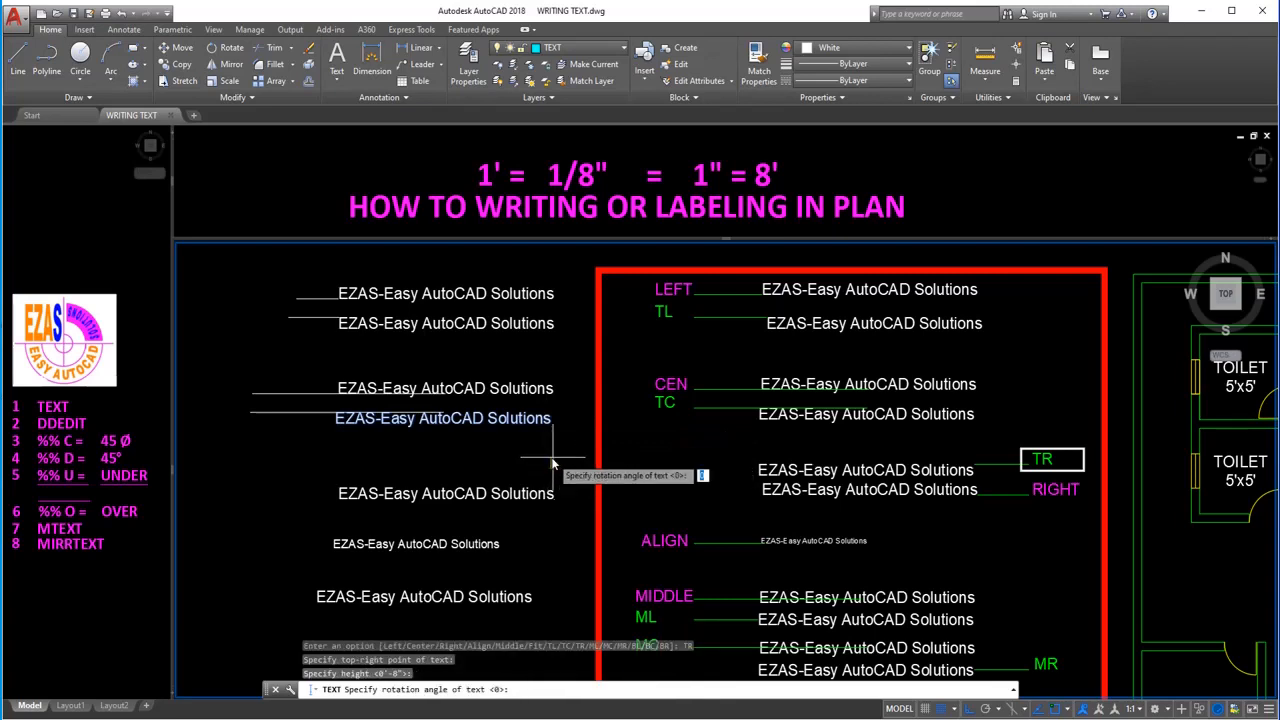
{"action": "key", "text": "Return"}
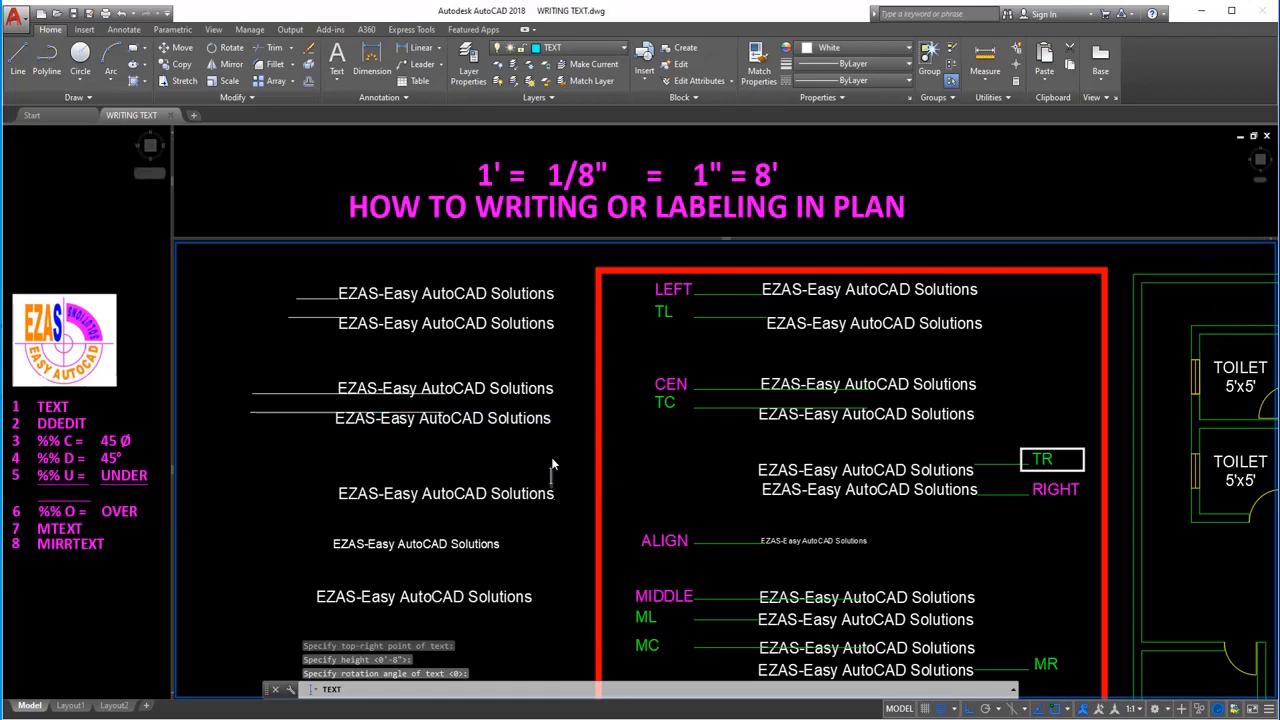
Write "EZAS-Easy AutoCAD Solutions" as the top-right justified text and finish the Text command.
{"action": "type", "text": "EZAS-Easy"}
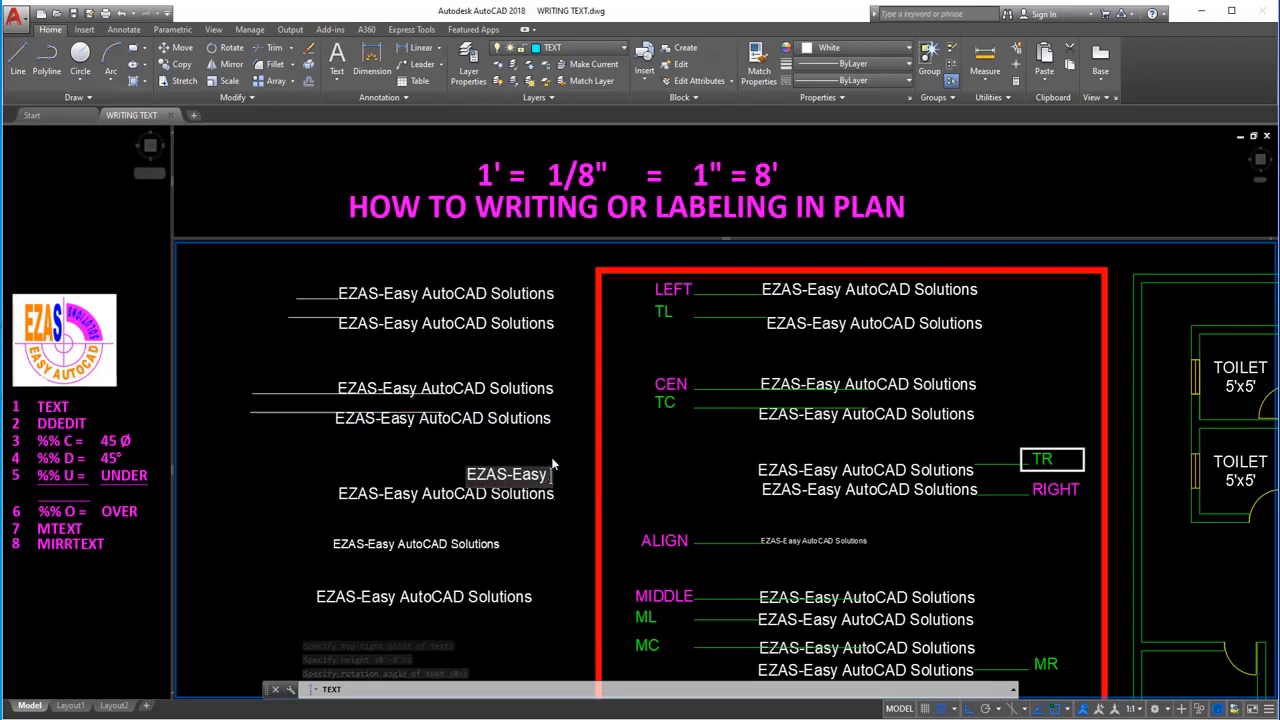
{"action": "type", "text": " AutoCAD"}
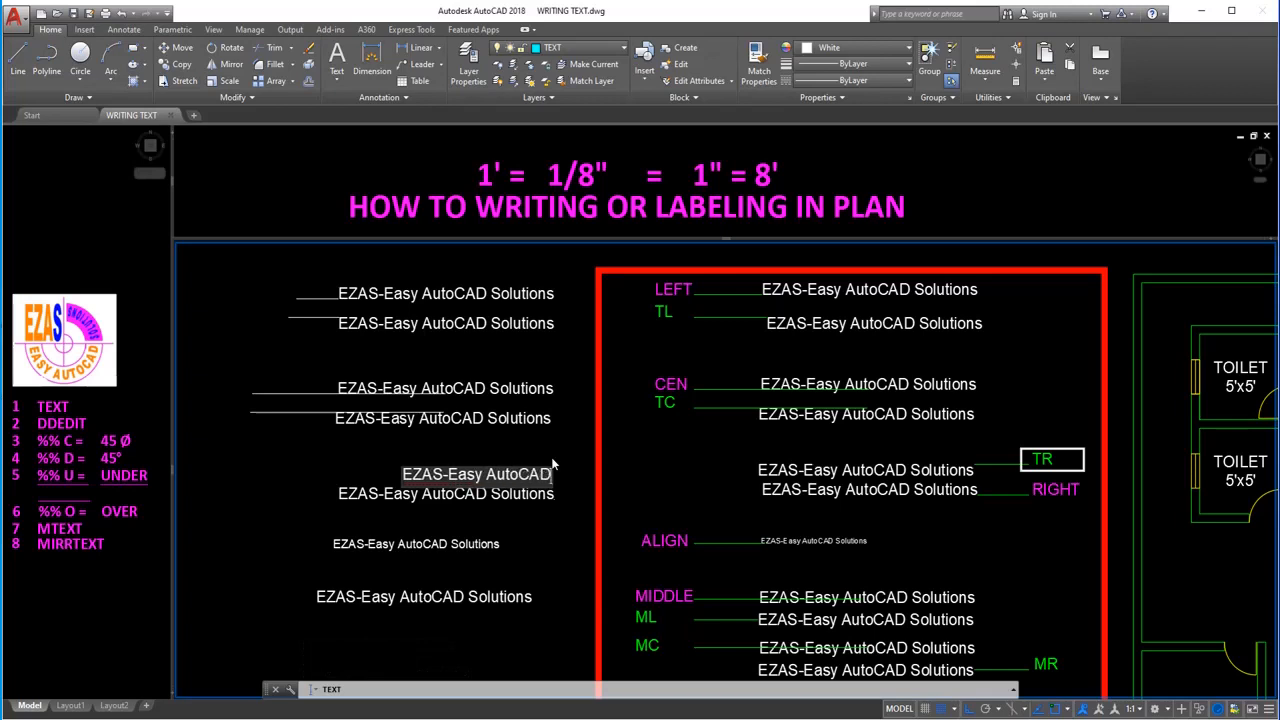
{"action": "type", "text": " Solutions"}
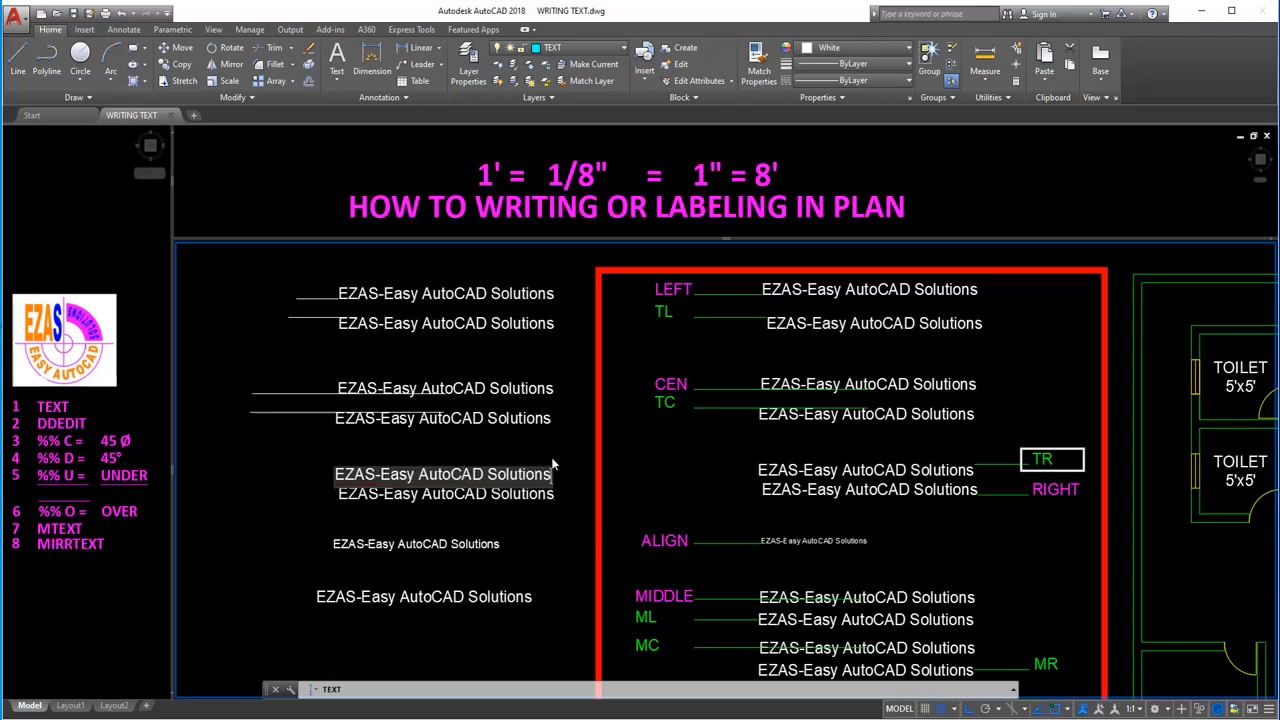
{"action": "left_click", "coordinate": [502, 252]}
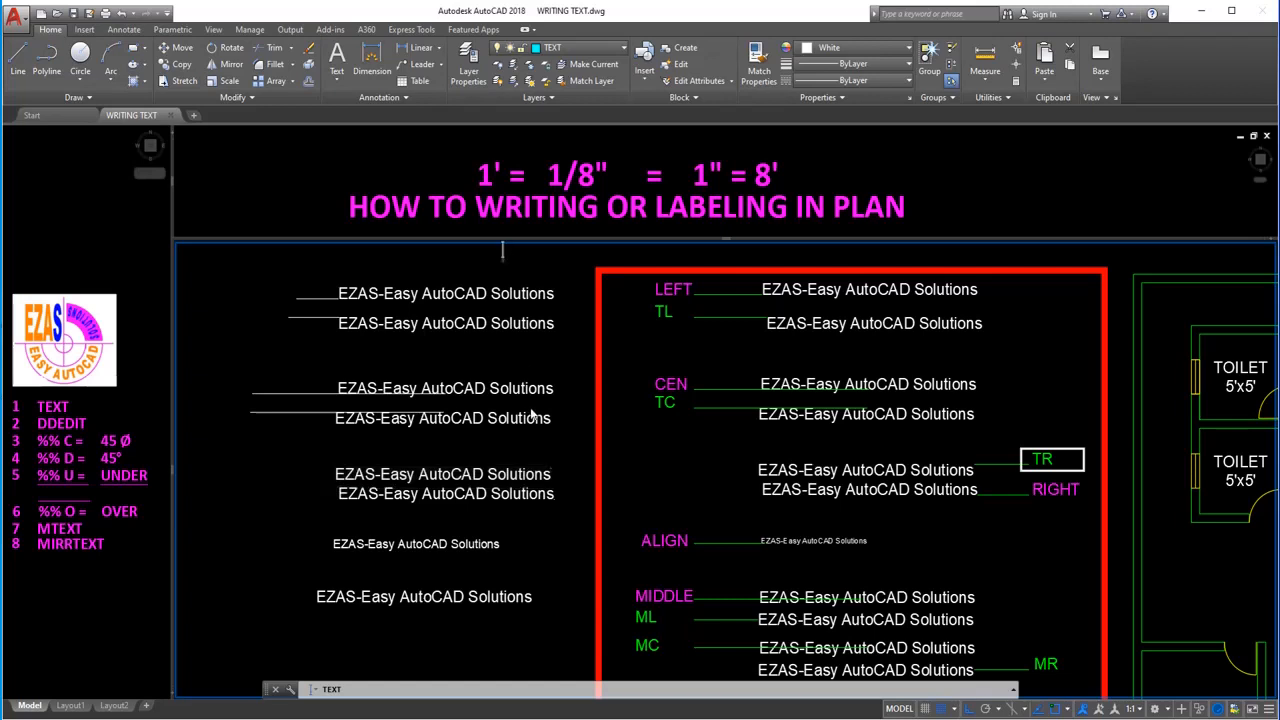
{"action": "key", "text": "Return"}
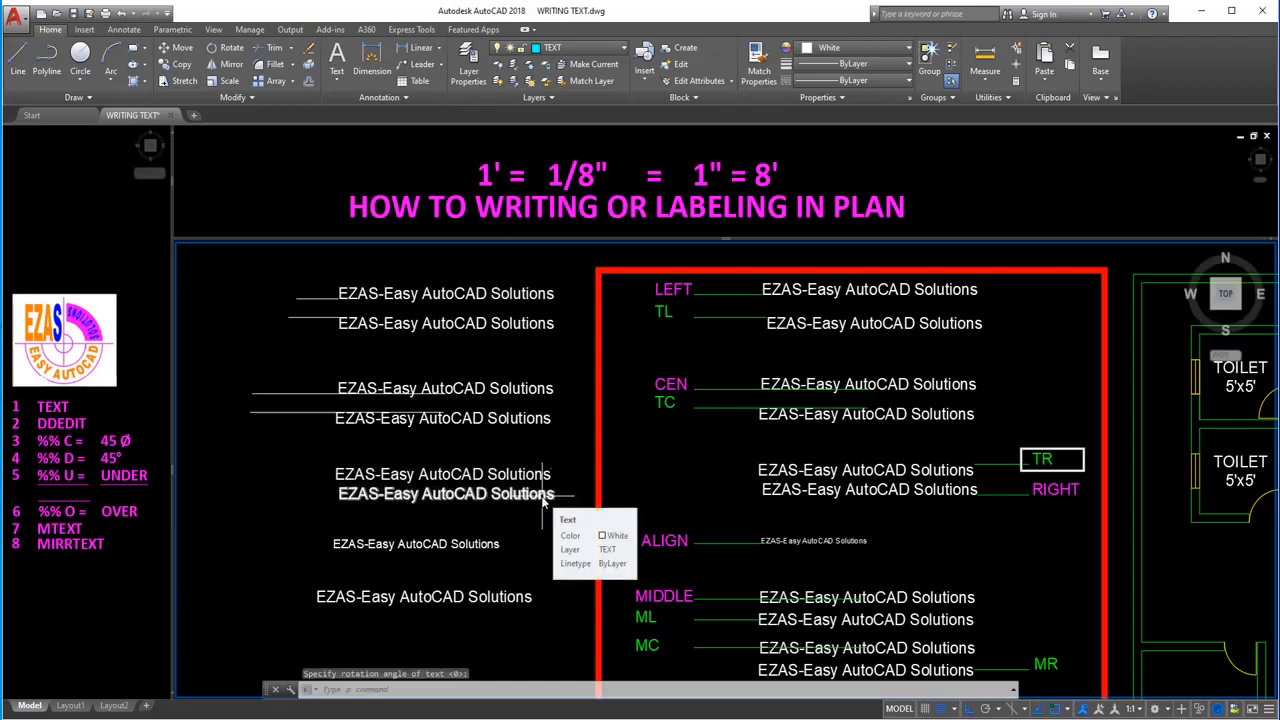
Draw a horizontal line rightward from the insertion point of the right-justified text, across the red frame's edge, using the insertion snap.
{"action": "type", "text": "l"}
{"action": "key", "text": "Return"}
{"action": "type", "text": "ins"}
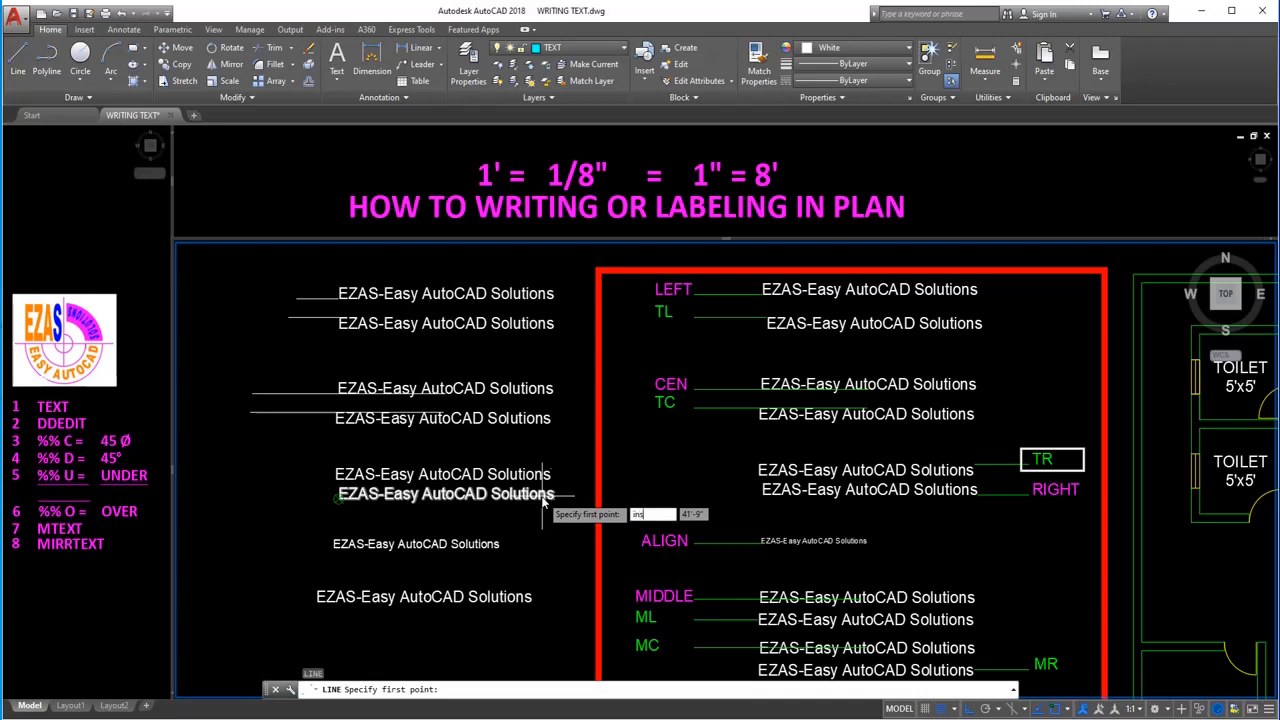
{"action": "key", "text": "Return"}
{"action": "left_click", "coordinate": [550, 499]}
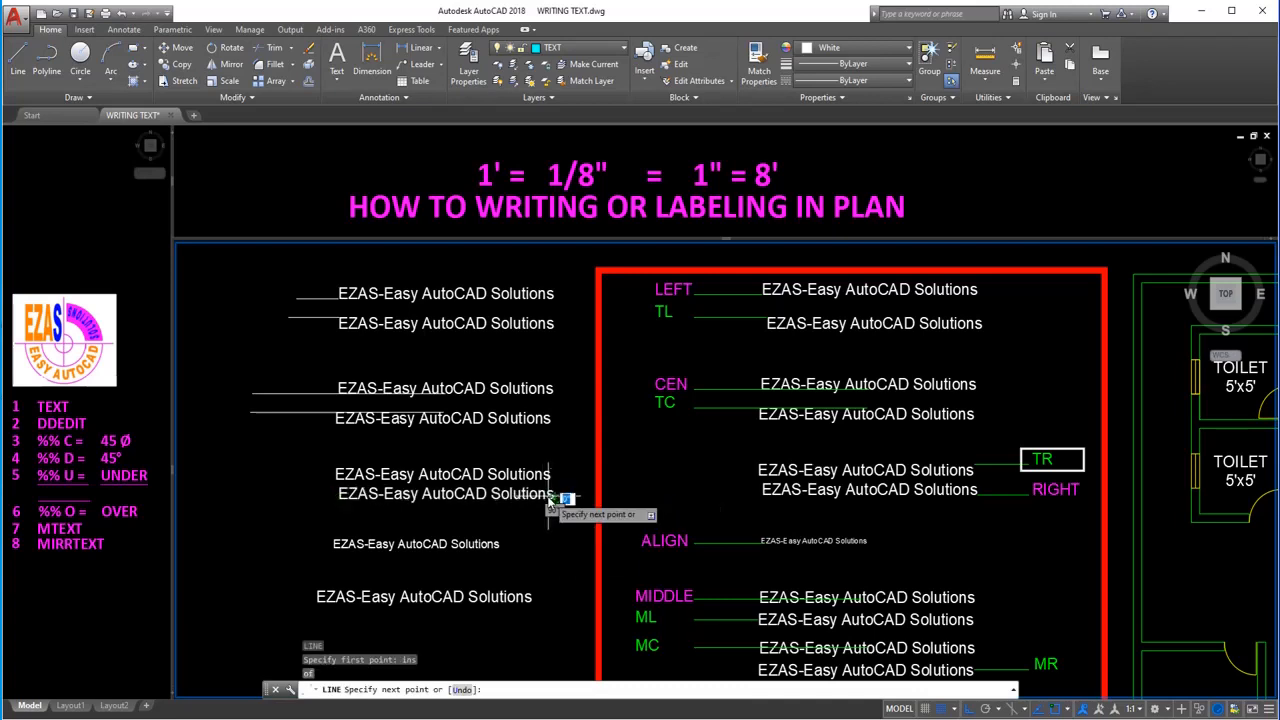
{"action": "left_click", "coordinate": [697, 497]}
{"action": "key", "text": "Return"}
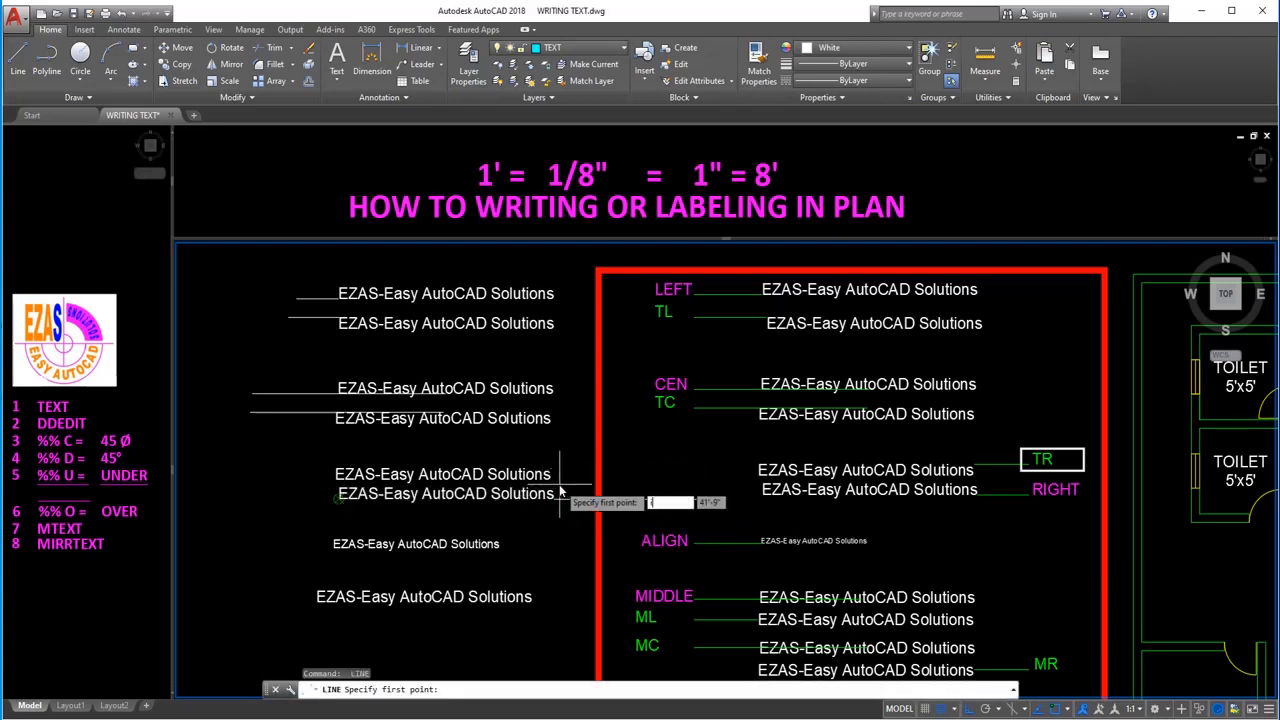
Draw a horizontal line rightward from the insertion point of the top-right justified text, across the red frame's edge, using the insertion snap, and save the drawing.
{"action": "type", "text": "ins"}
{"action": "key", "text": "Return"}
{"action": "left_click", "coordinate": [549, 470]}
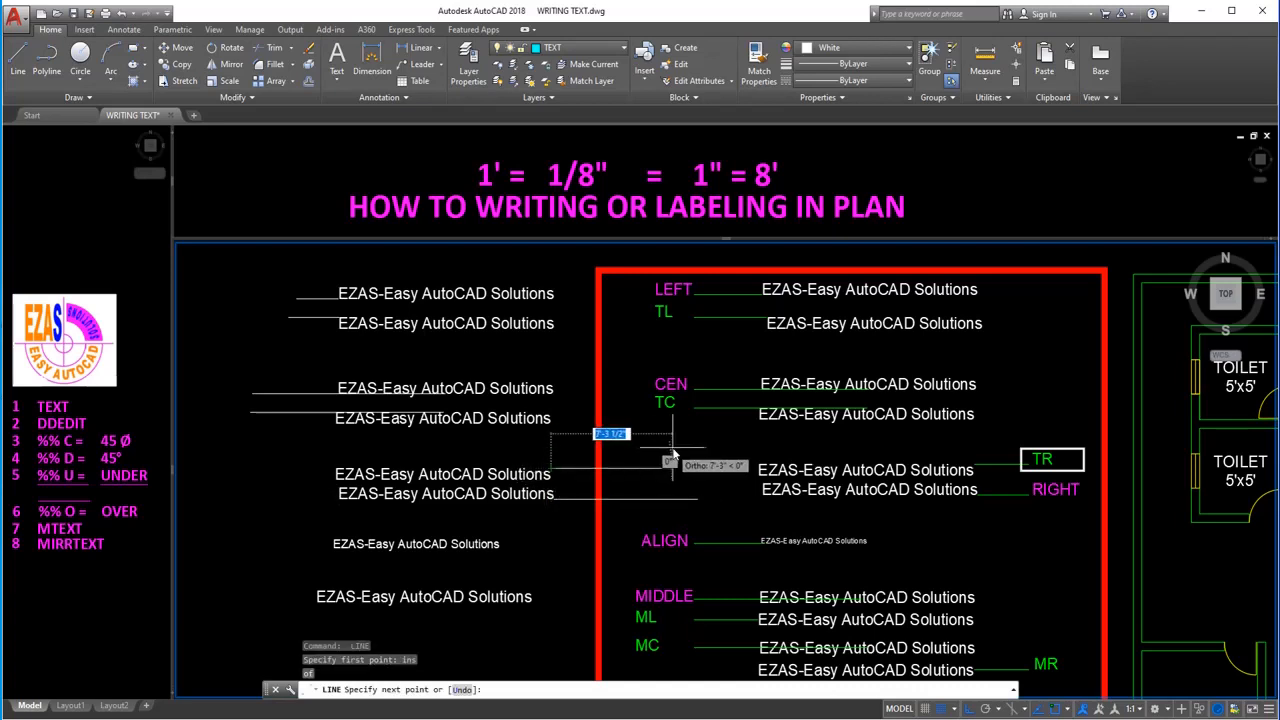
{"action": "left_click", "coordinate": [673, 455]}
{"action": "key", "text": "Return"}
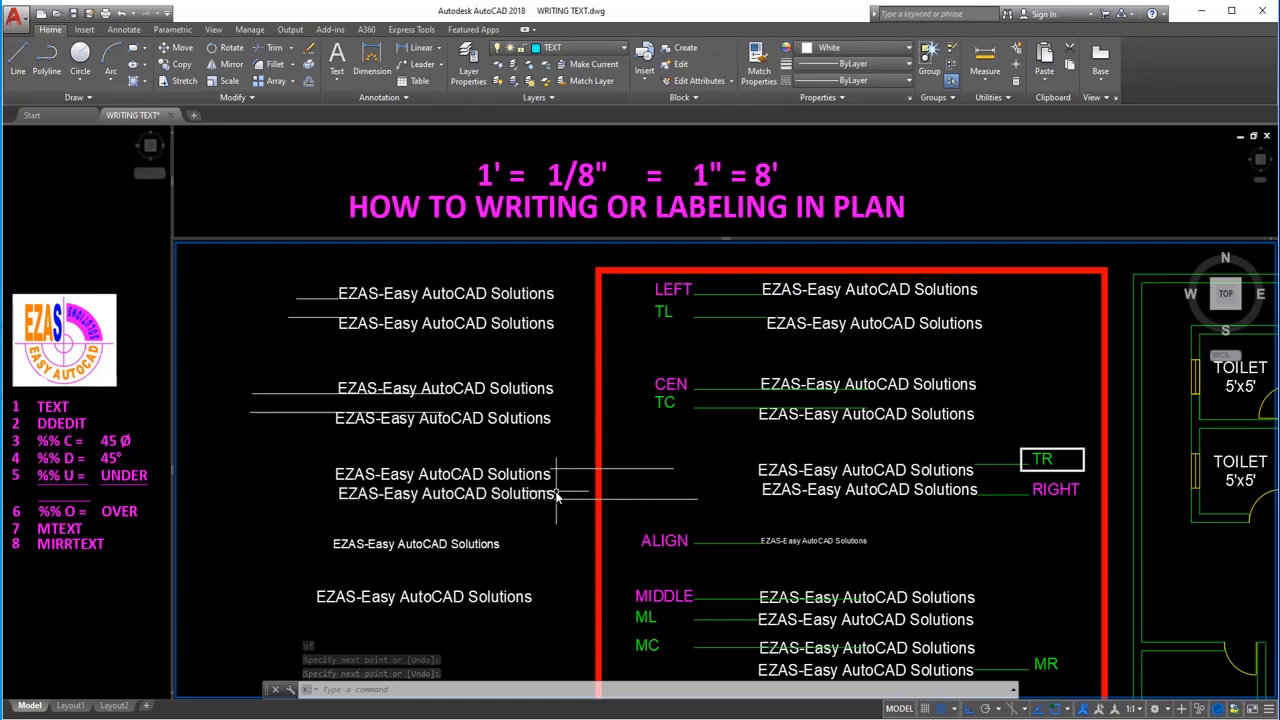
{"action": "key", "text": "ctrl+s"}
Try appending "dddddddddddd" to the top-right justified text to test its anchor, and cancel the edit.
{"action": "type", "text": "ED"}
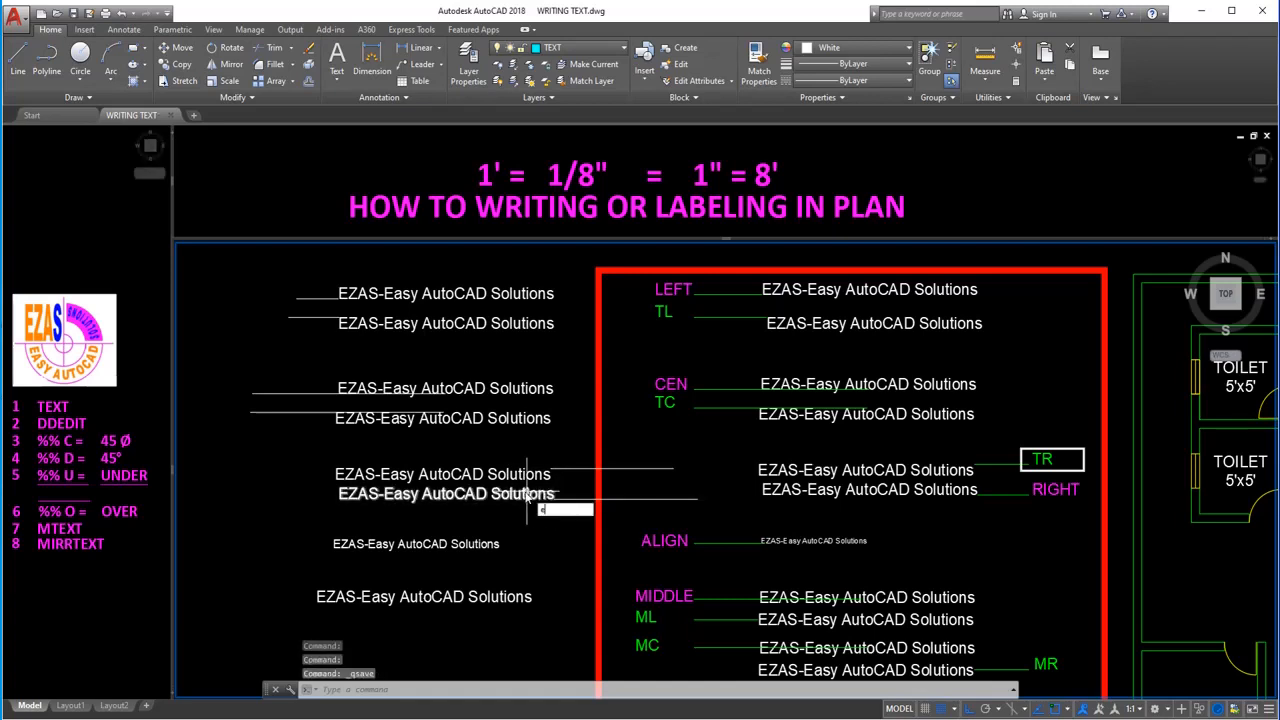
{"action": "key", "text": "Return"}
{"action": "left_click", "coordinate": [524, 476]}
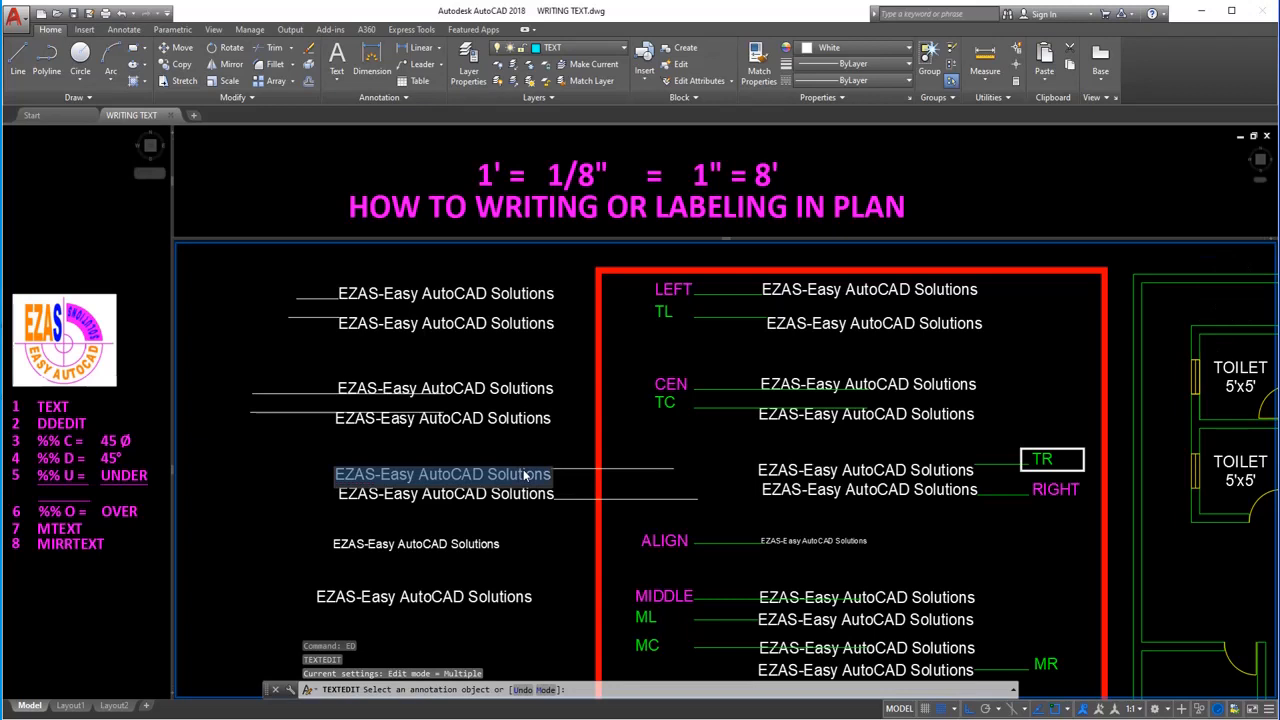
{"action": "key", "text": "End"}
{"action": "type", "text": "dddddddddddd"}
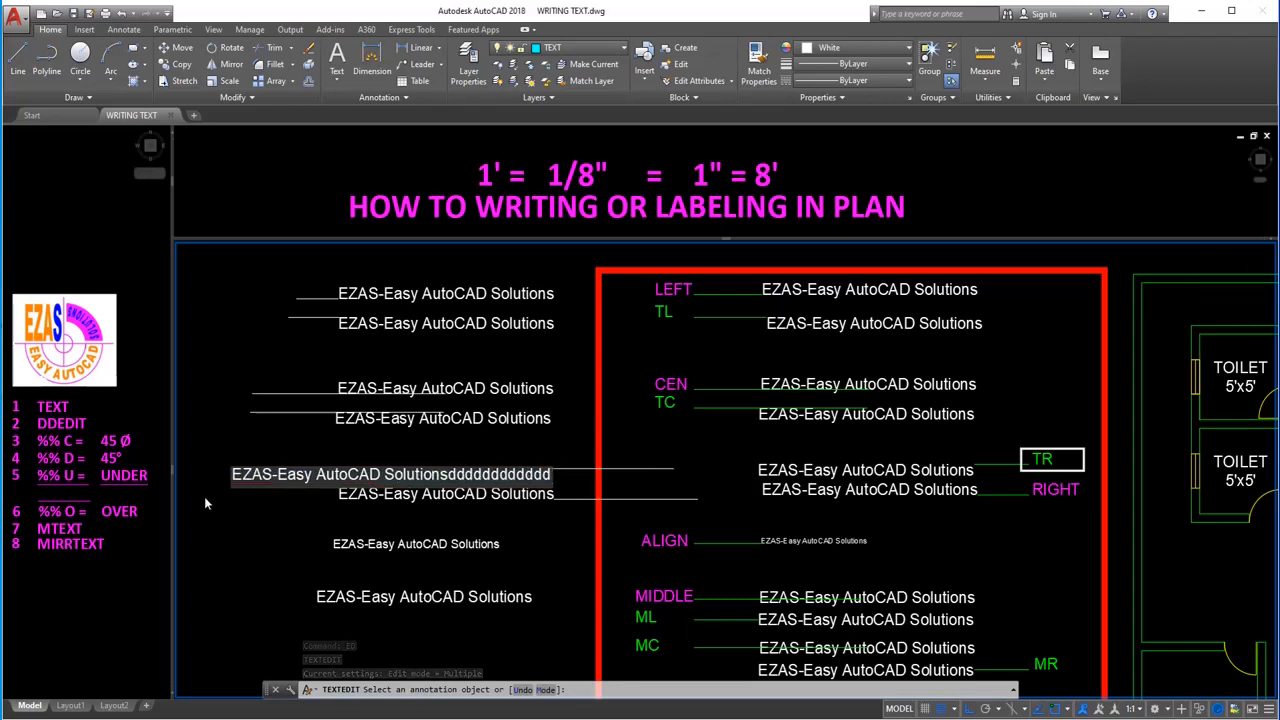
{"action": "key", "text": "Escape"}
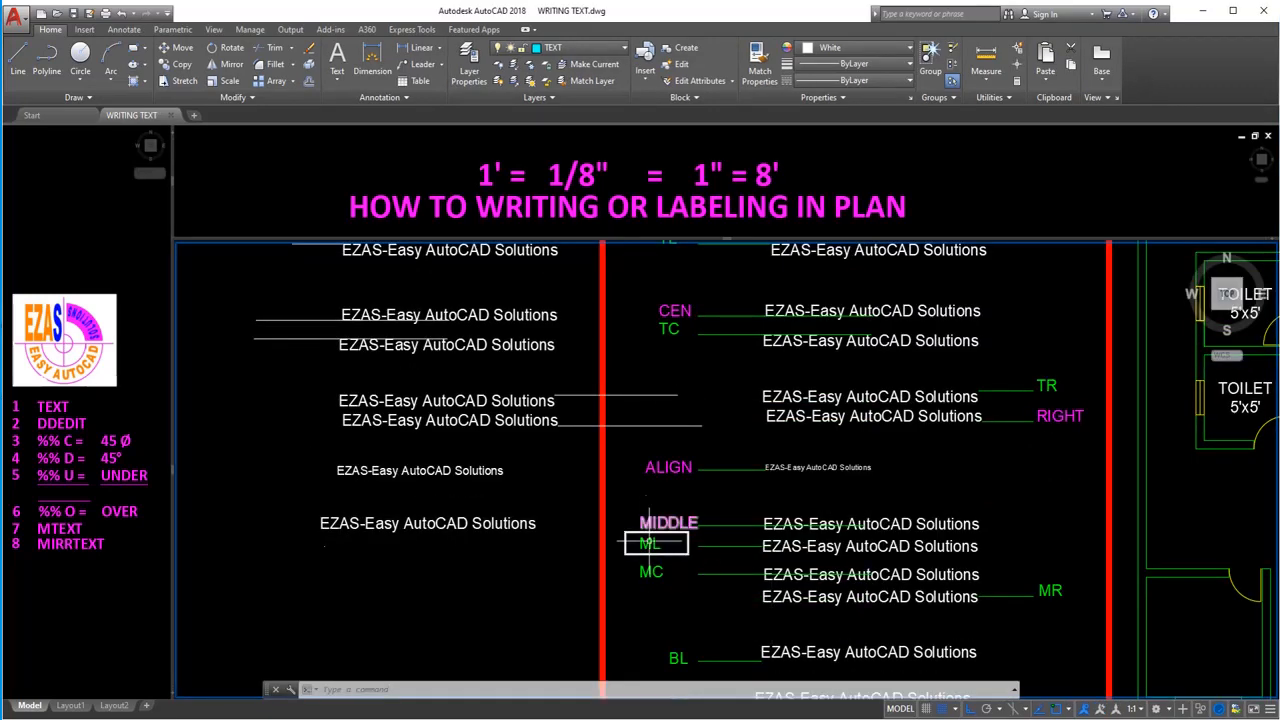
Start single-line text with middle-left (ML) justification at the point below the start of the middle-justified text, with height 0'-8" and rotation 0.
{"action": "type", "text": "text"}
{"action": "key", "text": "Return"}
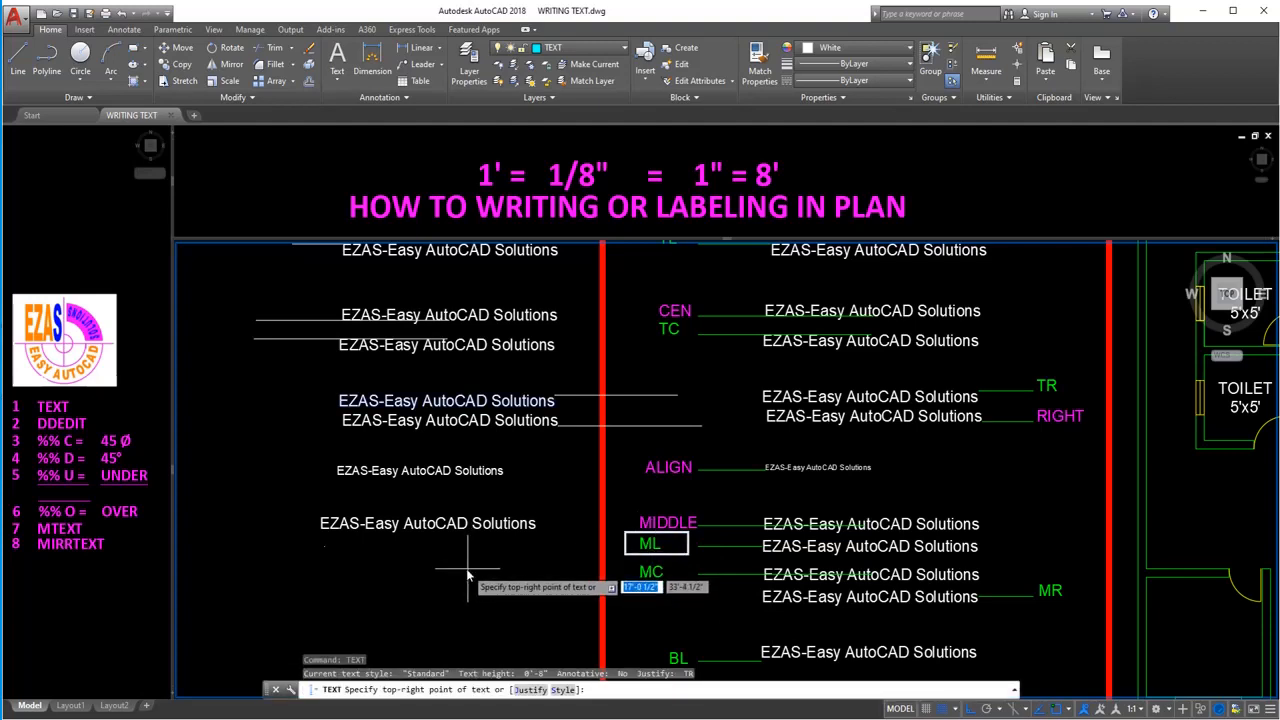
{"action": "left_click", "coordinate": [531, 690]}
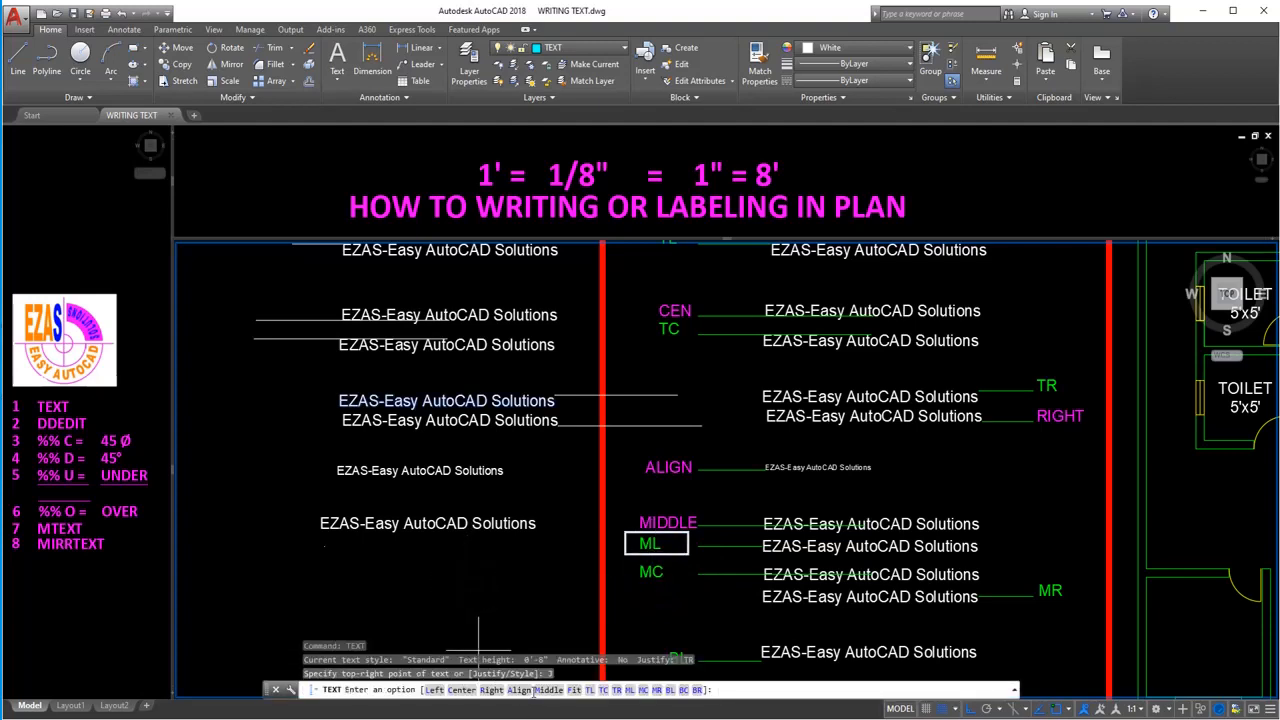
{"action": "left_click", "coordinate": [630, 690]}
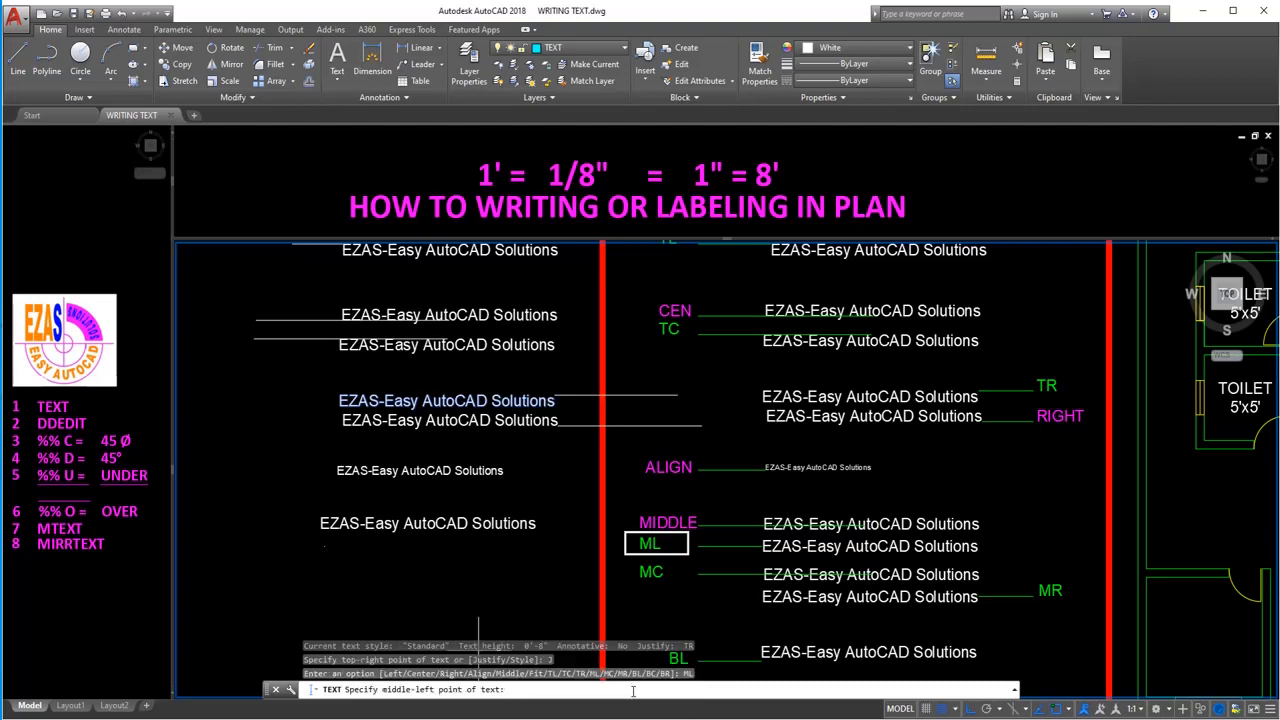
{"action": "left_click", "coordinate": [324, 547]}
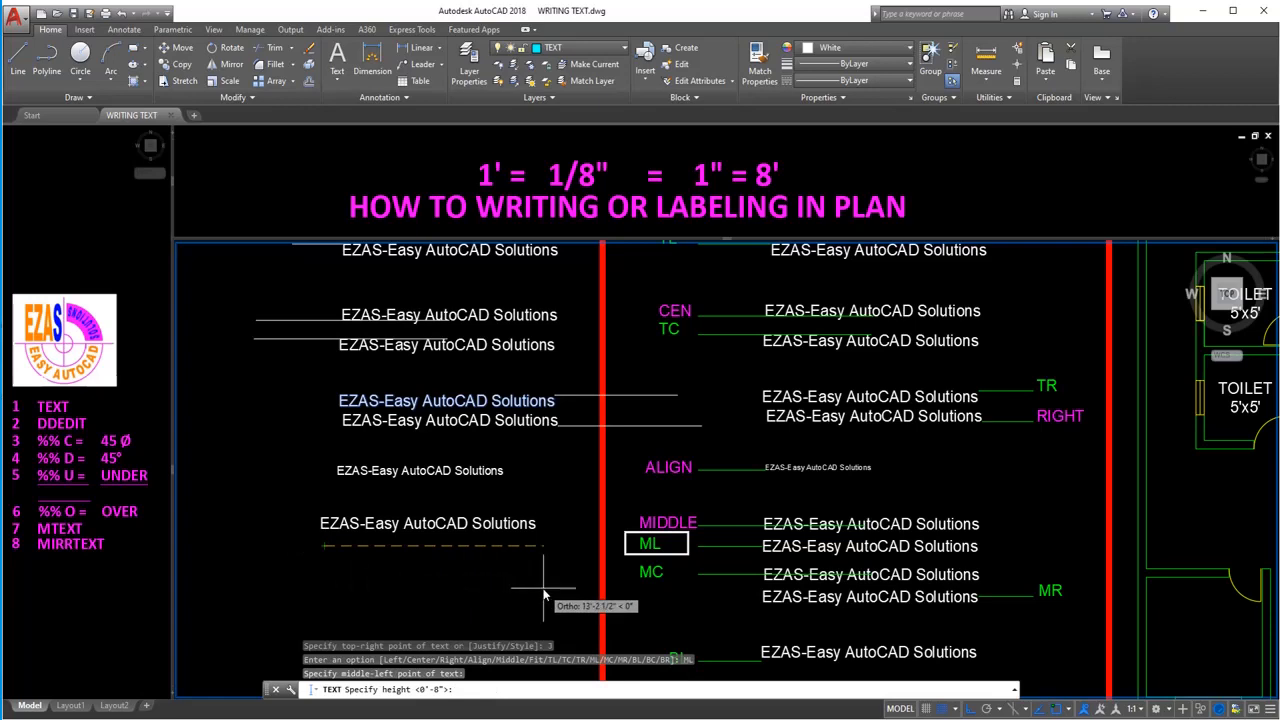
{"action": "key", "text": "Return"}
{"action": "key", "text": "Return"}
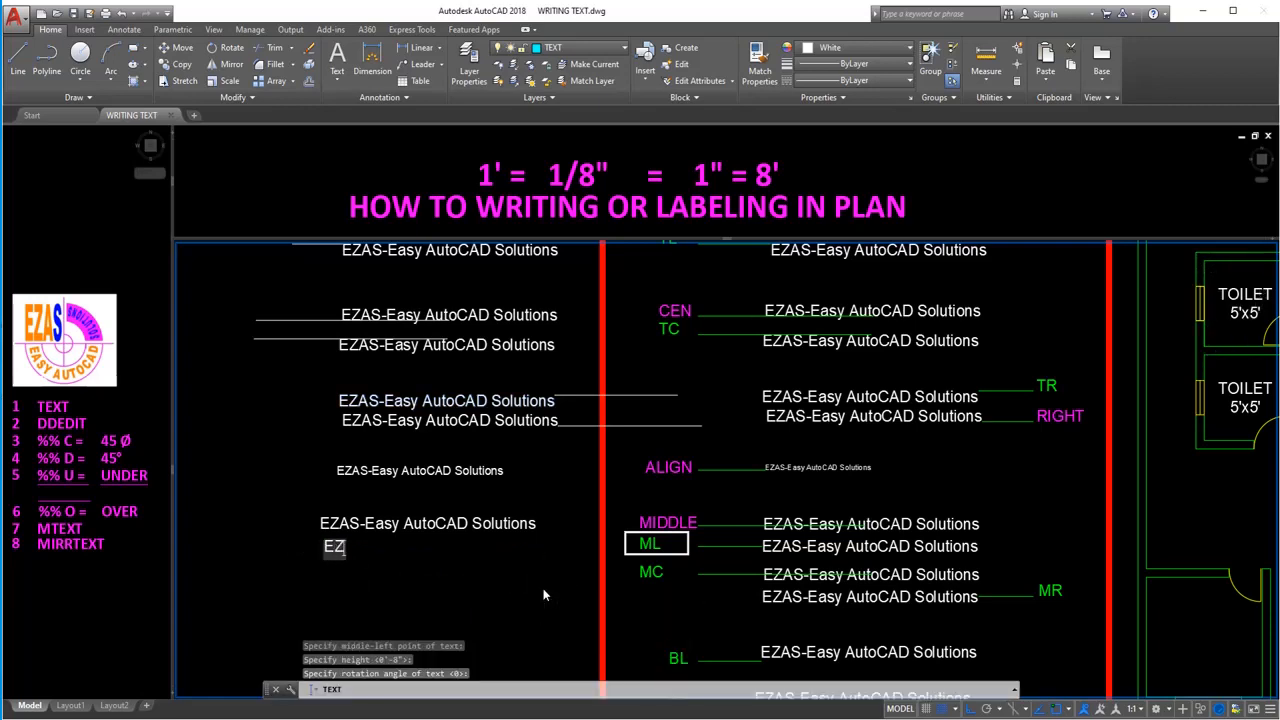
Write "EZAS-Easy AutoCAD Solutions" as the middle-left justified text and finish the Text command.
{"action": "type", "text": "EZAS-E"}
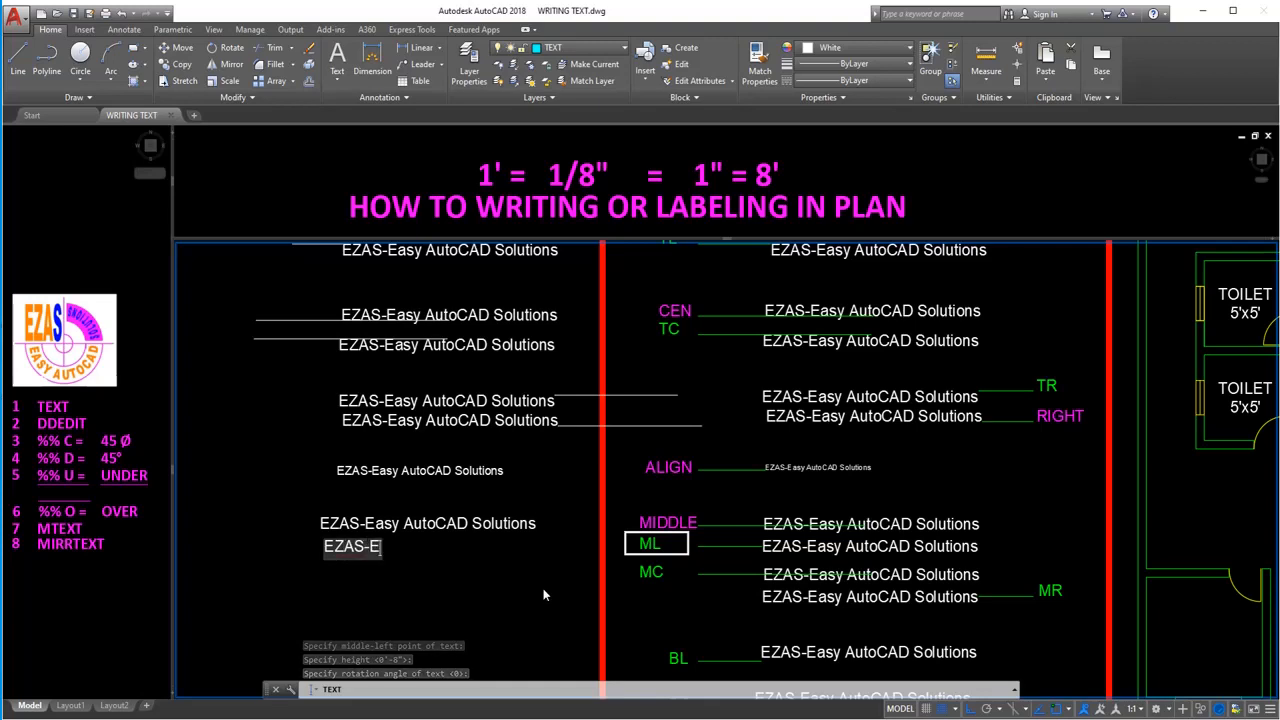
{"action": "type", "text": "asy AutoCAD Solutions"}
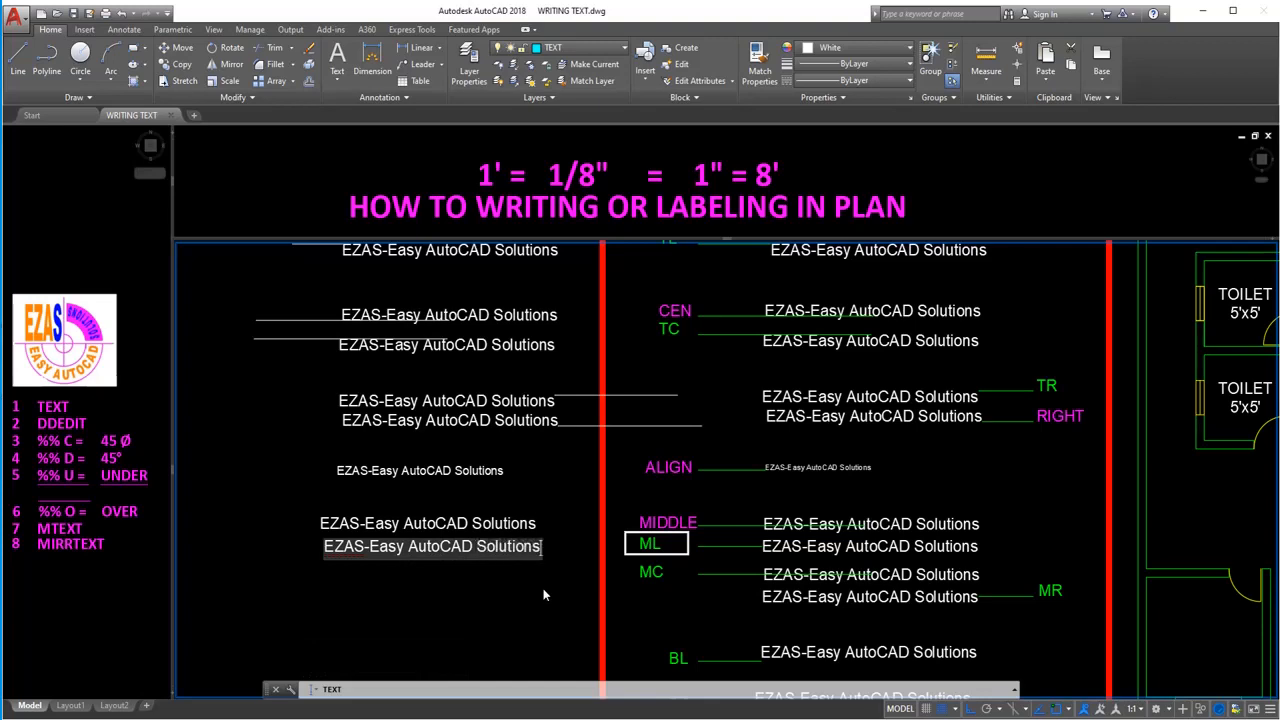
{"action": "key", "text": "Return"}
{"action": "key", "text": "Return"}
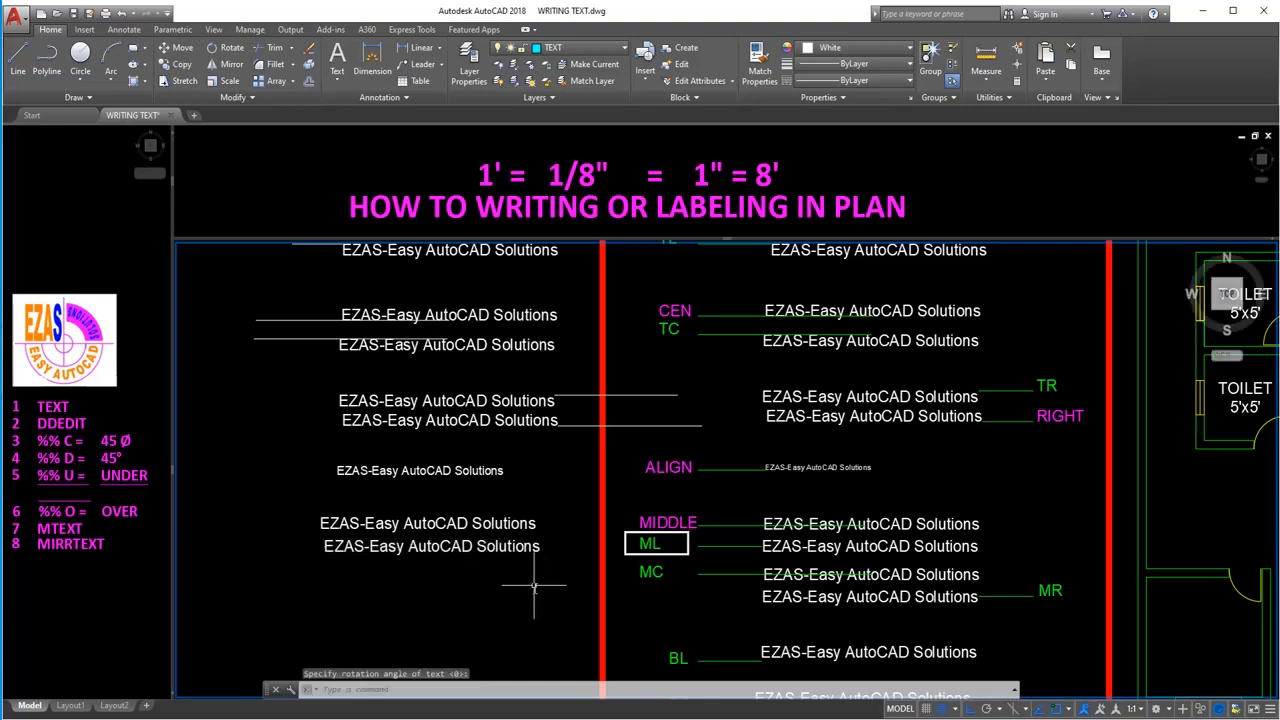
Draw a horizontal line leftward from the insertion point of the middle-justified text, past the text's start, using the insertion snap.
{"action": "type", "text": "l"}
{"action": "key", "text": "Return"}
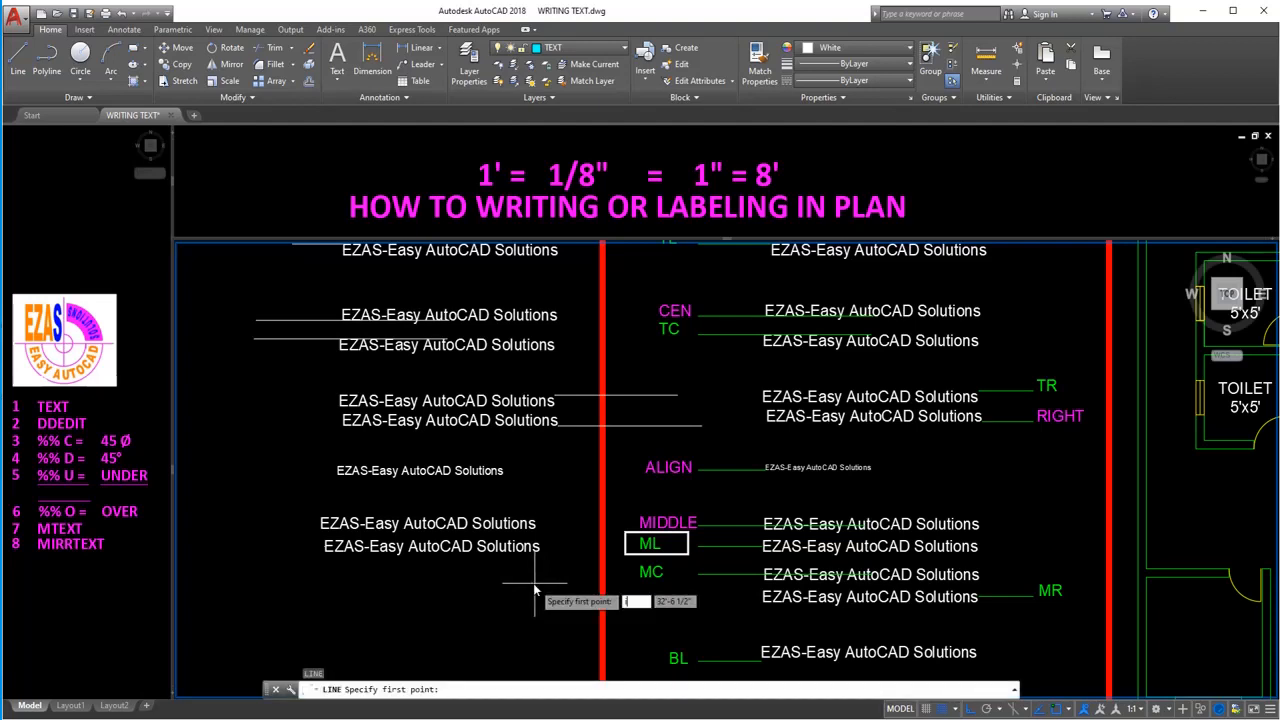
{"action": "type", "text": "ins"}
{"action": "key", "text": "Return"}
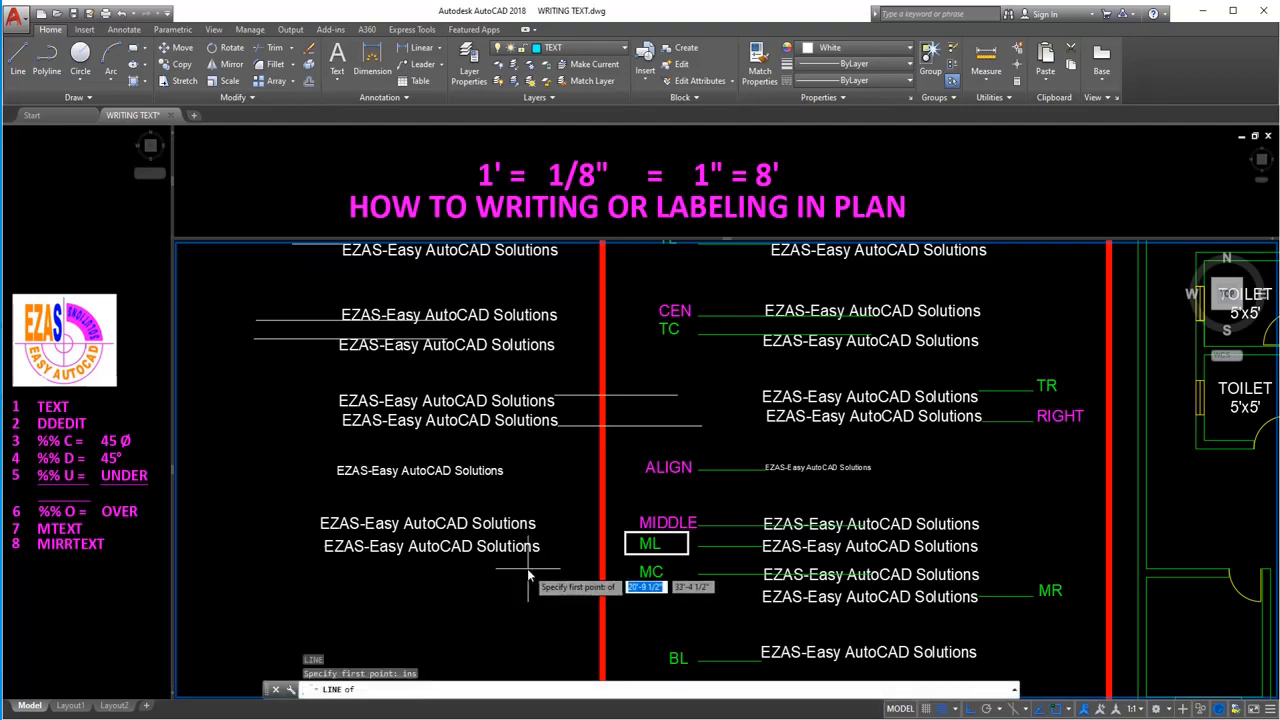
{"action": "left_click", "coordinate": [467, 530]}
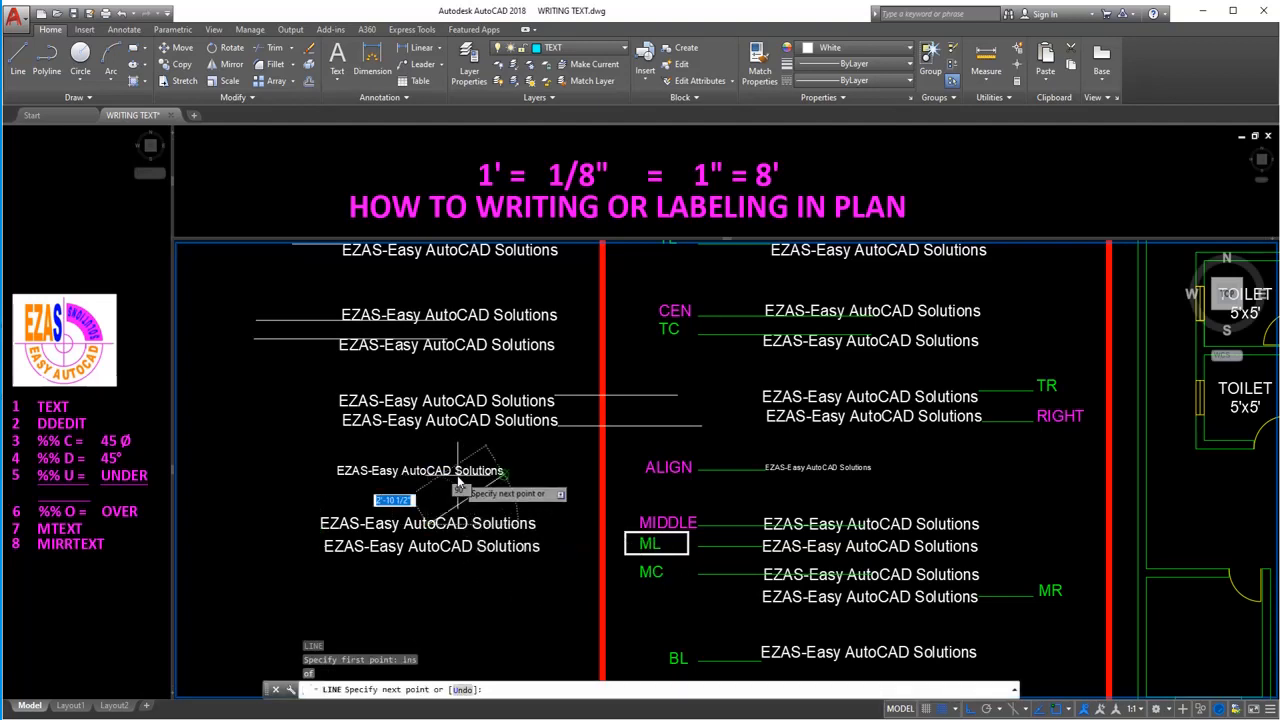
{"action": "left_click", "coordinate": [218, 505]}
{"action": "key", "text": "Return"}
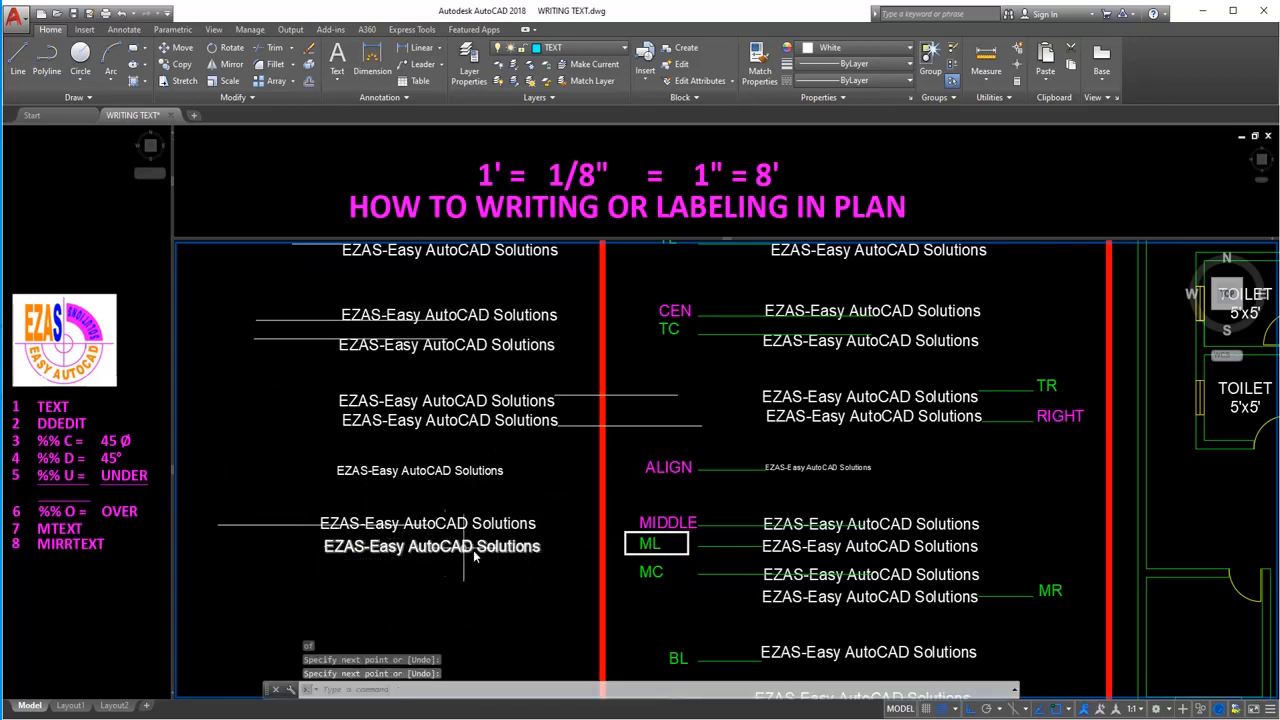
Draw a horizontal line leftward from the insertion point of the middle-left justified text using the insertion snap, and save the drawing.
{"action": "key", "text": "Return"}
{"action": "type", "text": "ins"}
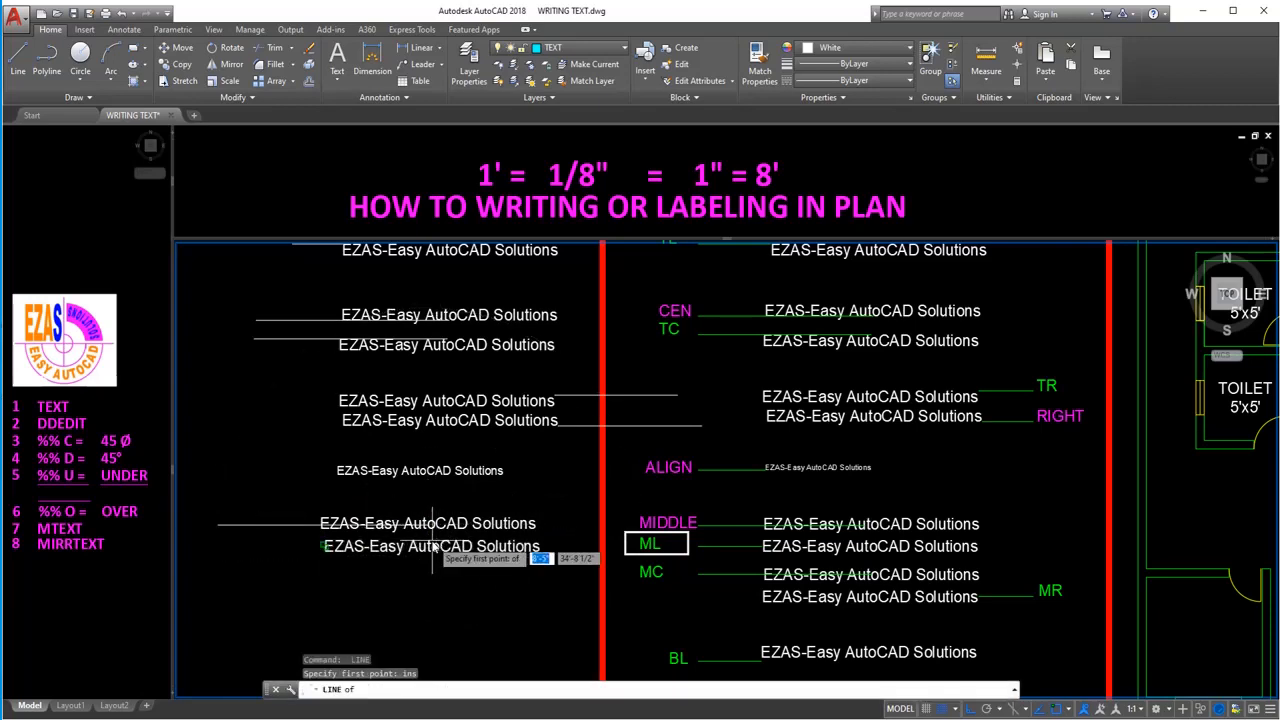
{"action": "key", "text": "Return"}
{"action": "left_click", "coordinate": [430, 546]}
{"action": "left_click", "coordinate": [209, 576]}
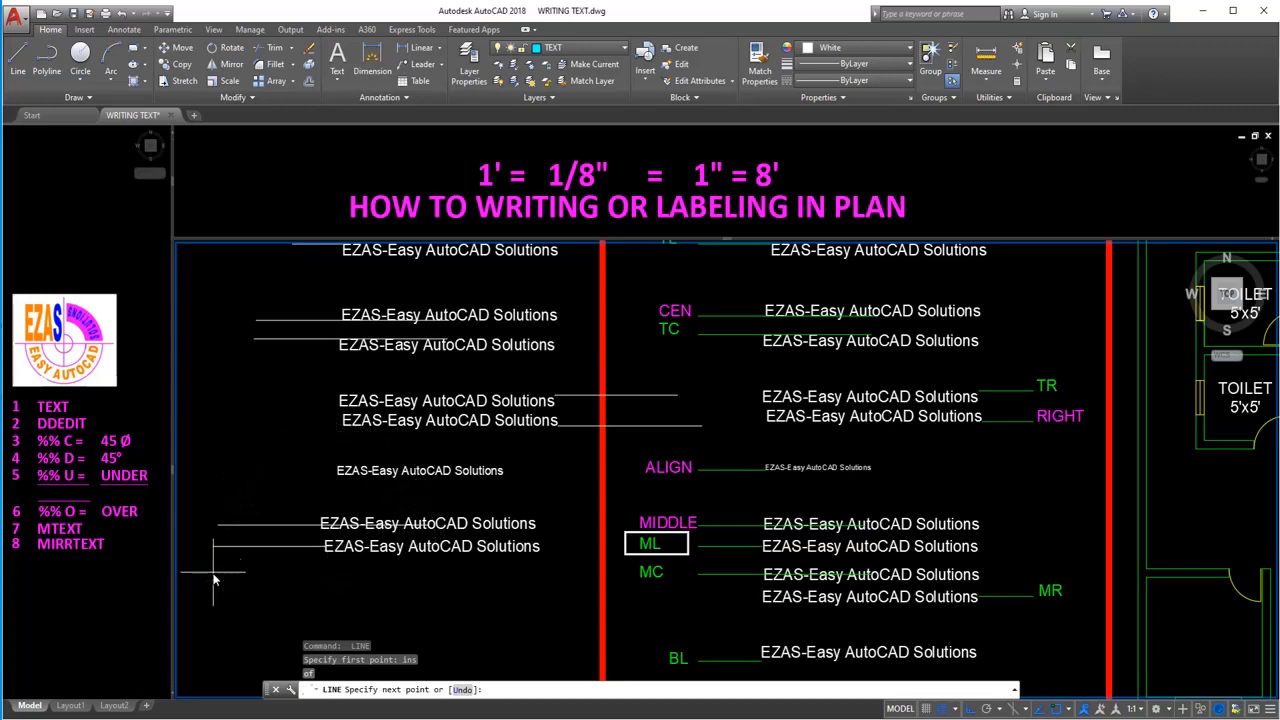
{"action": "key", "text": "Return"}
{"action": "scroll", "coordinate": [330, 550], "scroll_direction": "up", "scroll_amount": 6}
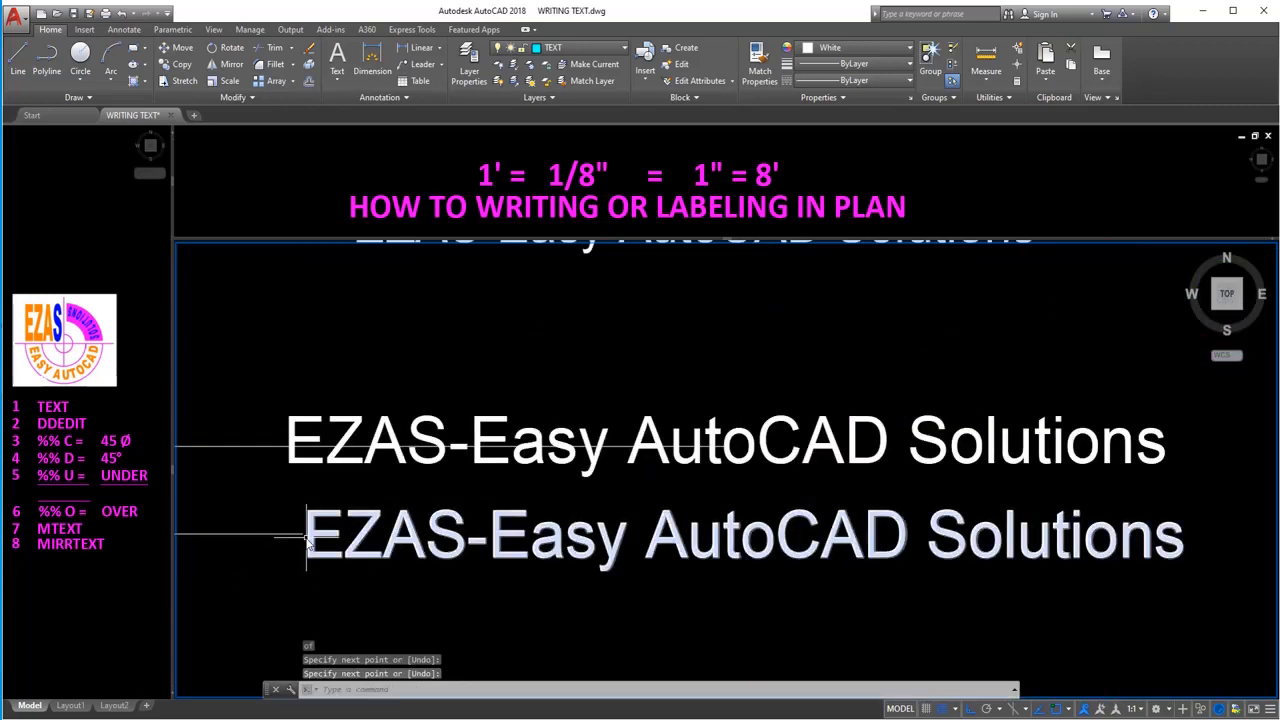
{"action": "scroll", "coordinate": [308, 540], "scroll_direction": "down", "scroll_amount": 6}
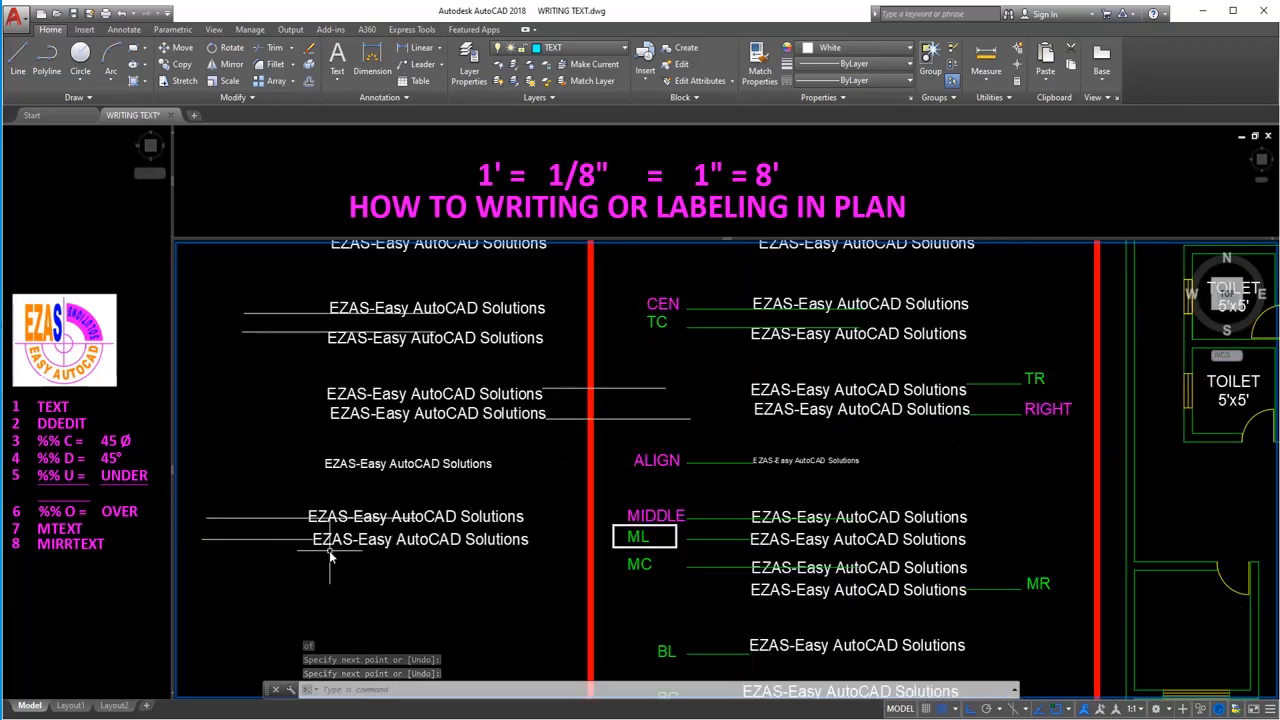
{"action": "key", "text": "ctrl+s"}
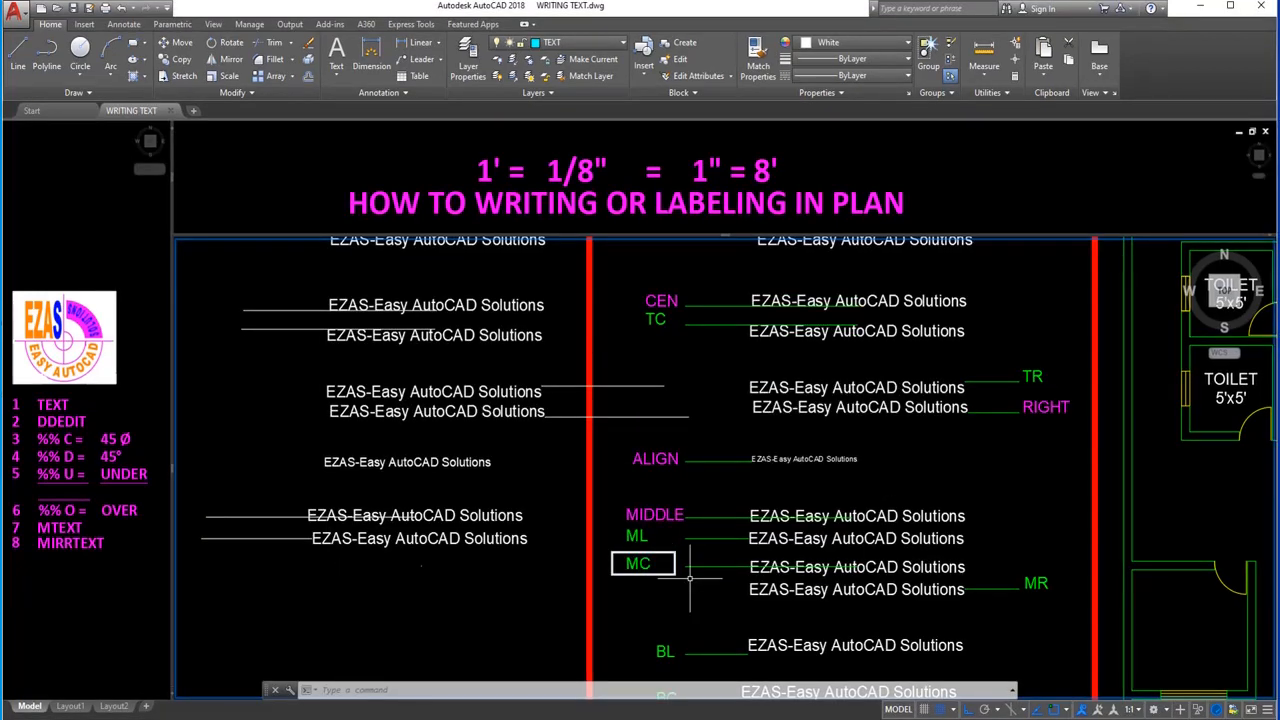
Start single-line text with middle-center (MC) justification at the point below the middle of the middle-left text, with height 0'-8" and rotation 0.
{"action": "type", "text": "tex"}
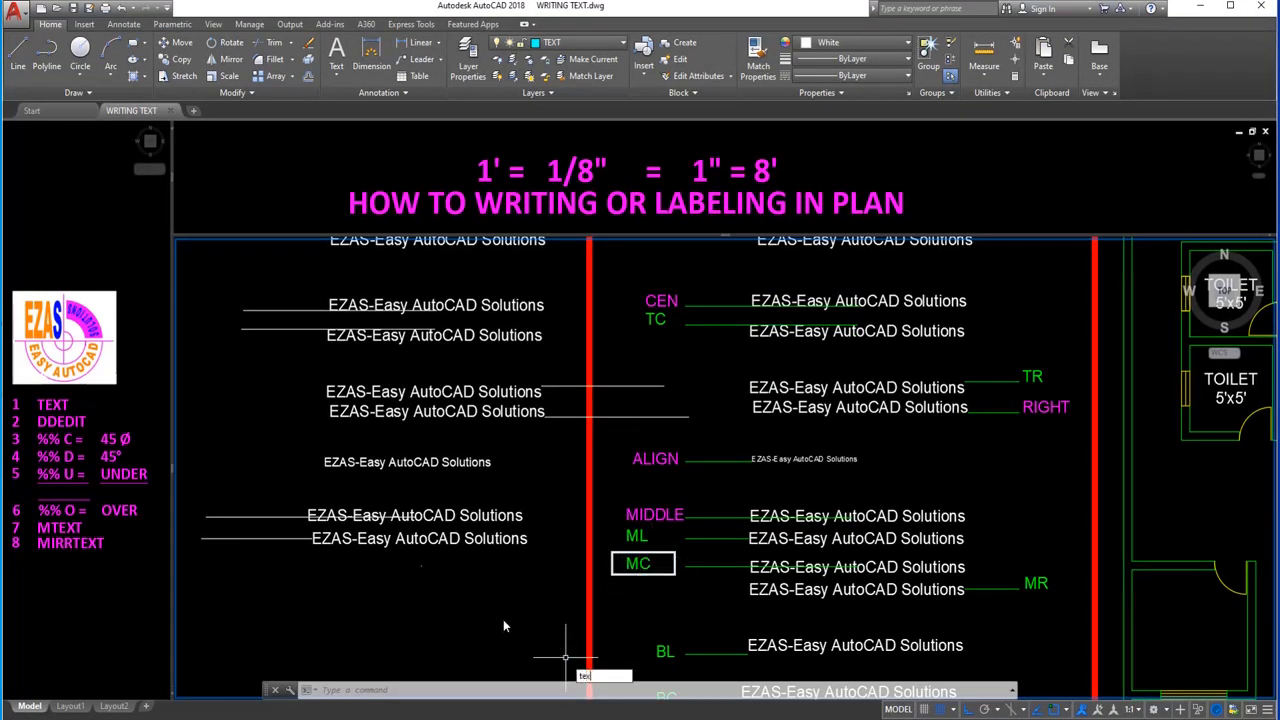
{"action": "type", "text": "t"}
{"action": "key", "text": "Return"}
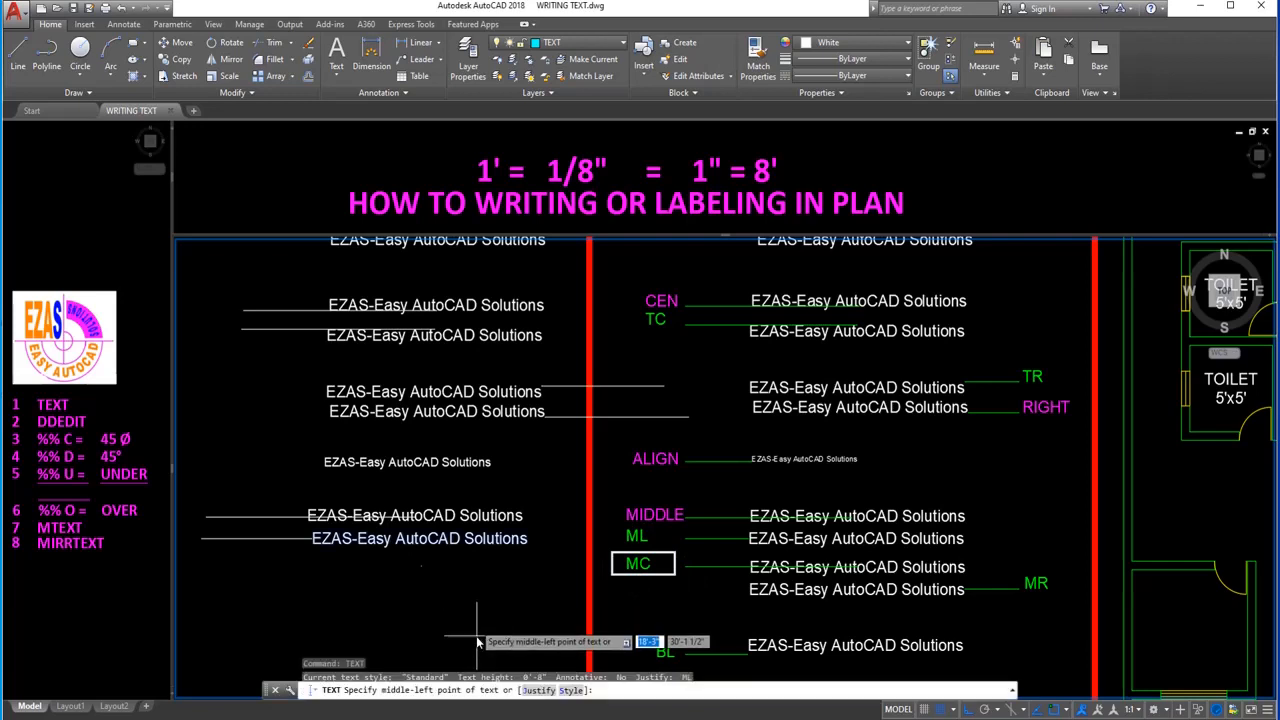
{"action": "left_click", "coordinate": [538, 690]}
{"action": "left_click", "coordinate": [645, 690]}
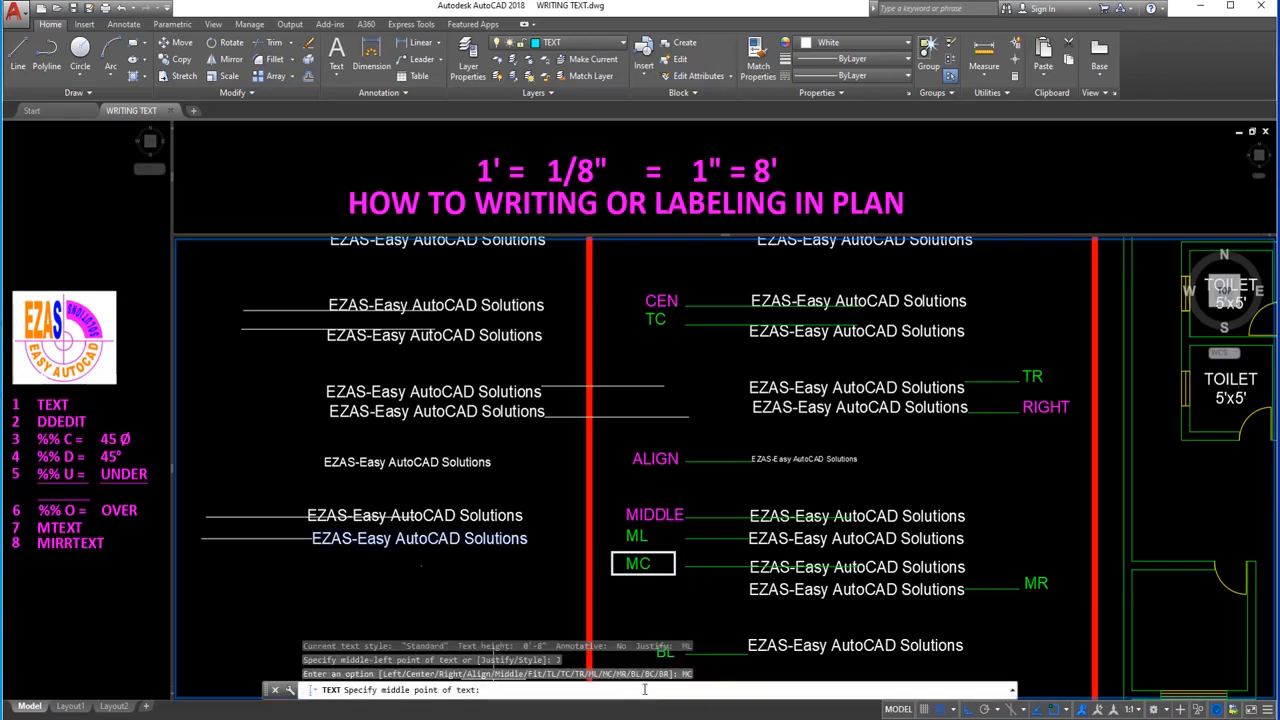
{"action": "left_click", "coordinate": [422, 567]}
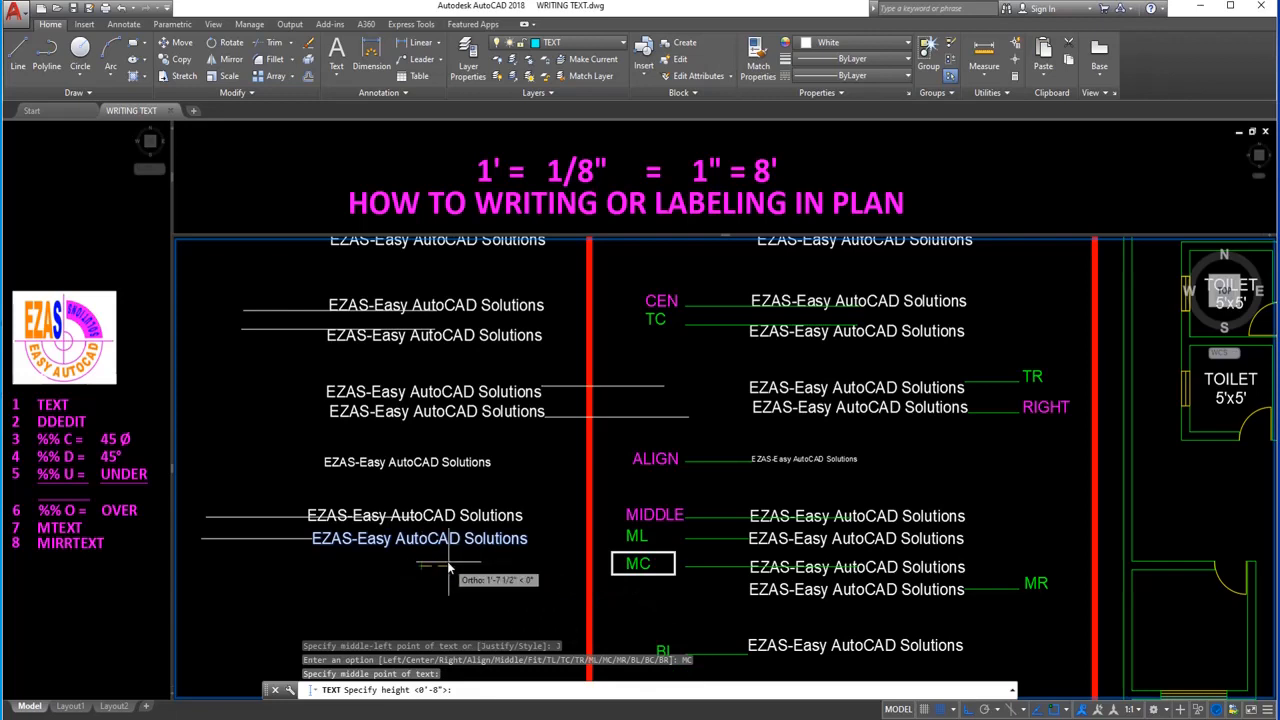
{"action": "key", "text": "Return"}
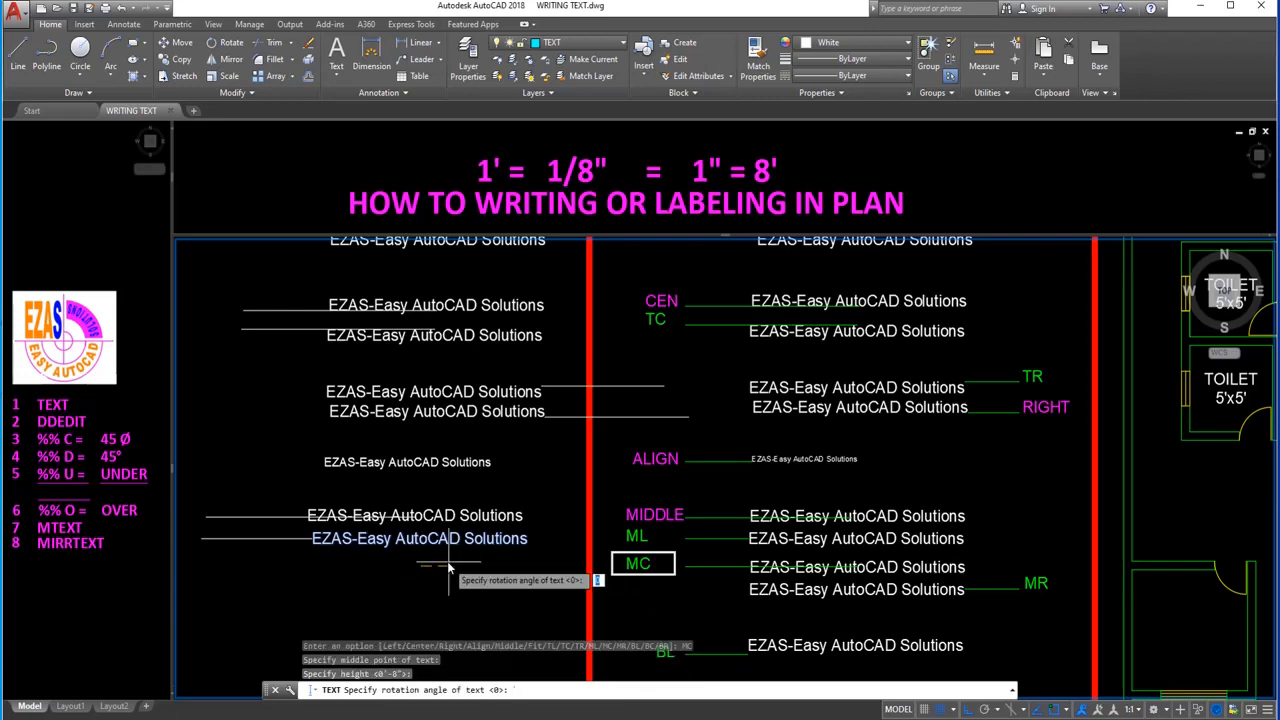
{"action": "key", "text": "Return"}
Write "EZAS-Easy AutoCAD Solutions" as the middle-center justified text and finish the Text command.
{"action": "type", "text": "E"}
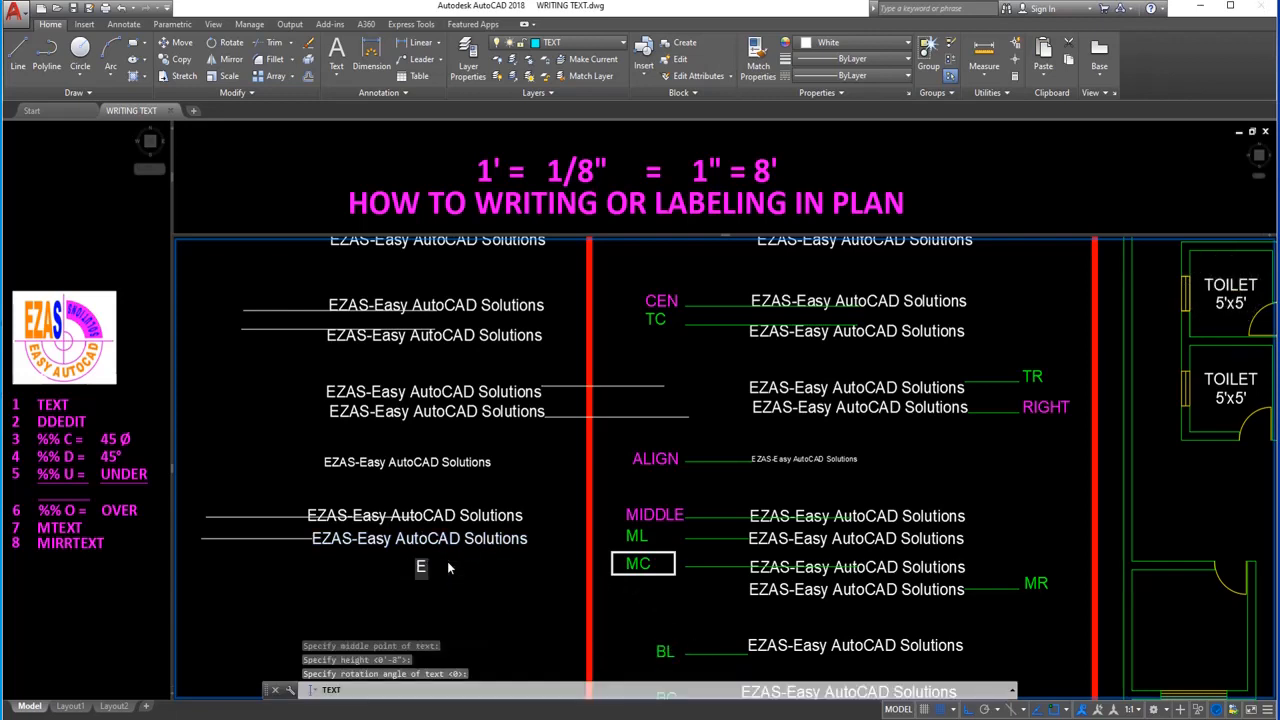
{"action": "type", "text": "ZAS-E"}
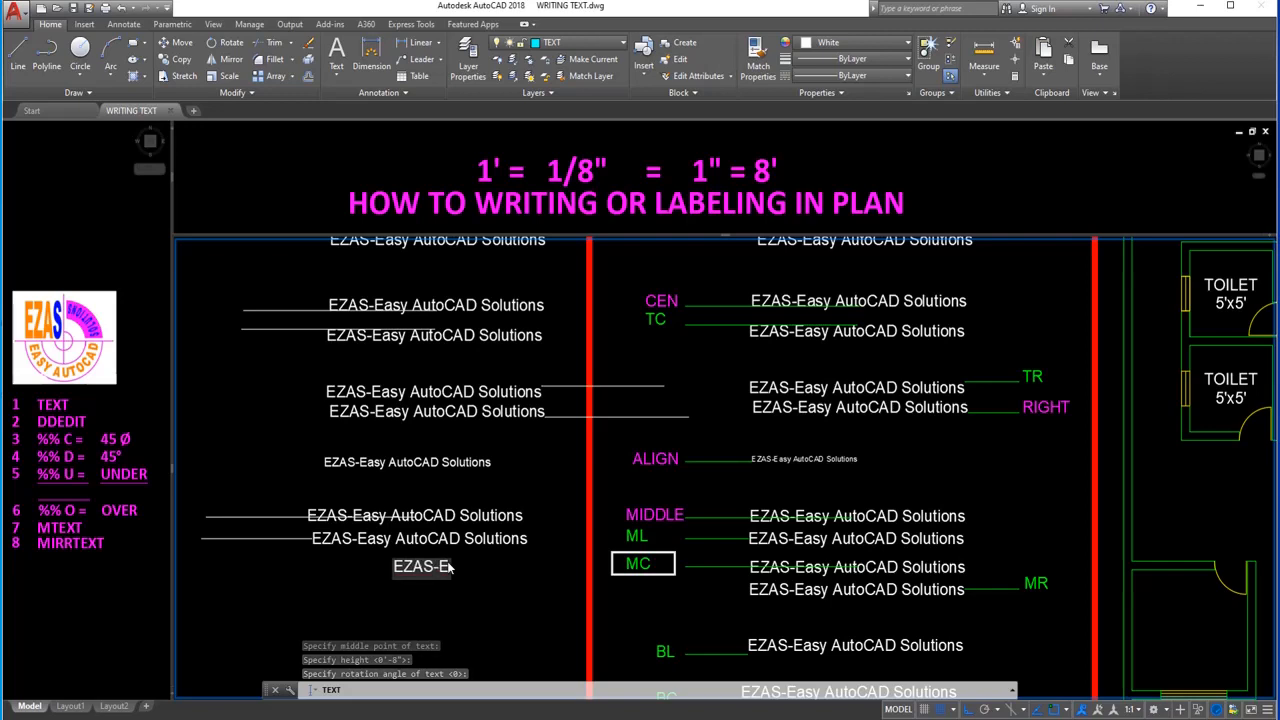
{"action": "type", "text": "asy Auto"}
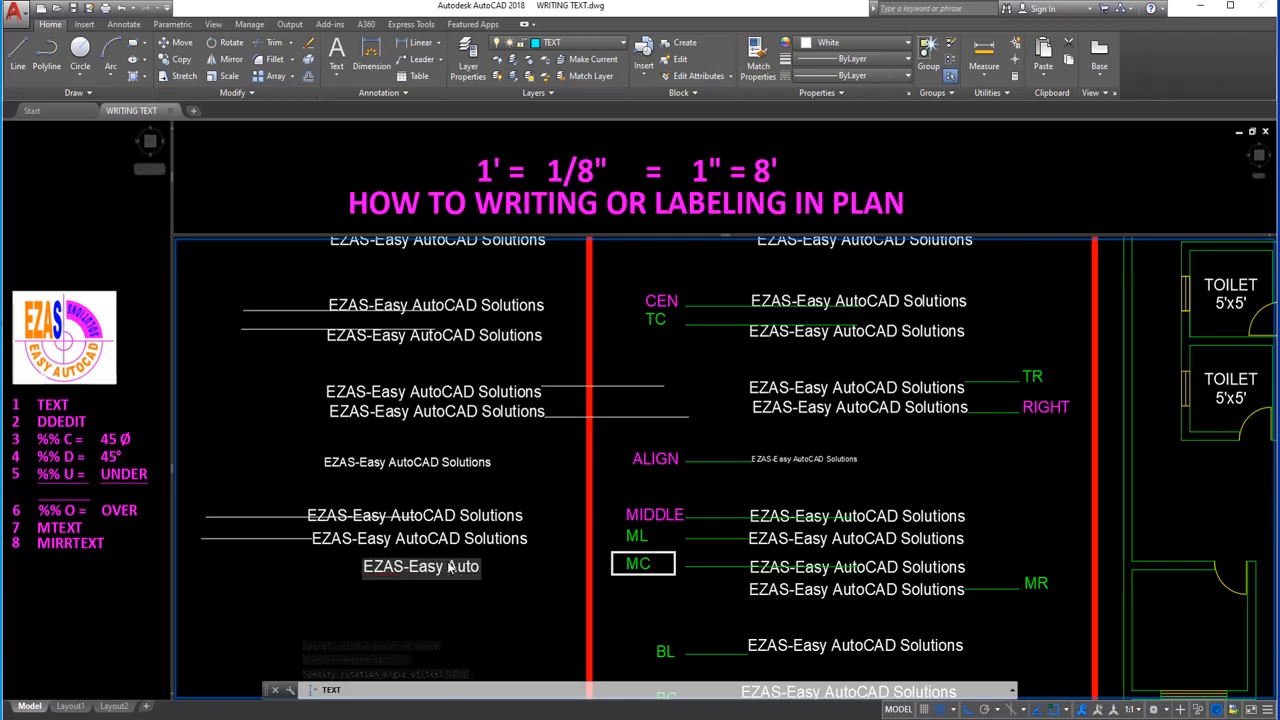
{"action": "type", "text": "CAD Sol"}
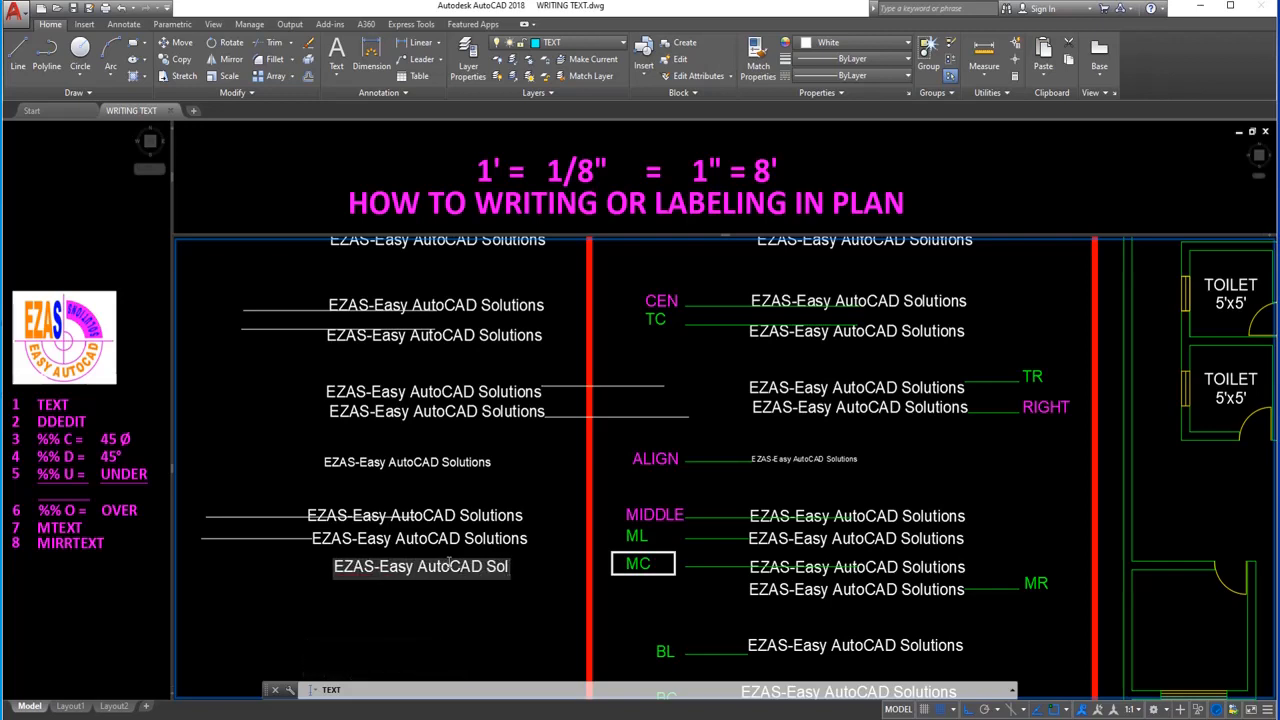
{"action": "type", "text": "utions"}
{"action": "key", "text": "Return"}
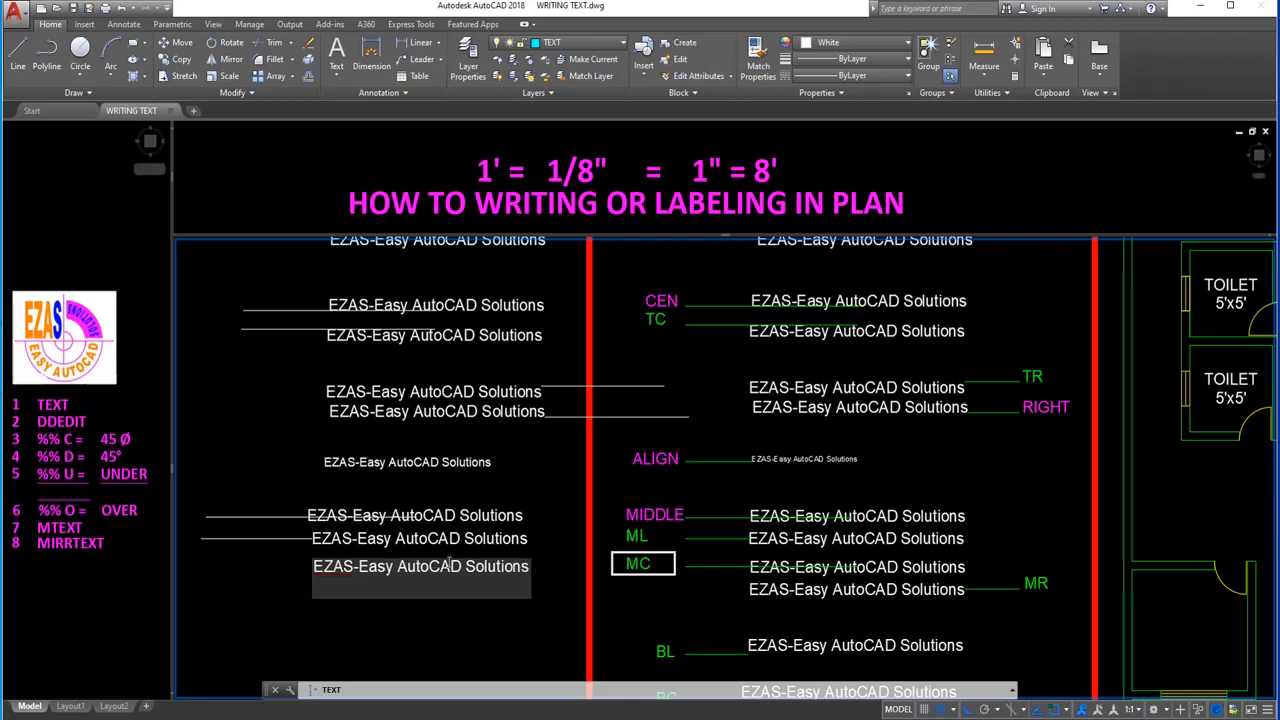
{"action": "key", "text": "Return"}
Draw a horizontal line leftward from the insertion point of the middle-center justified text, past the text's start, using the insertion snap.
{"action": "type", "text": "l"}
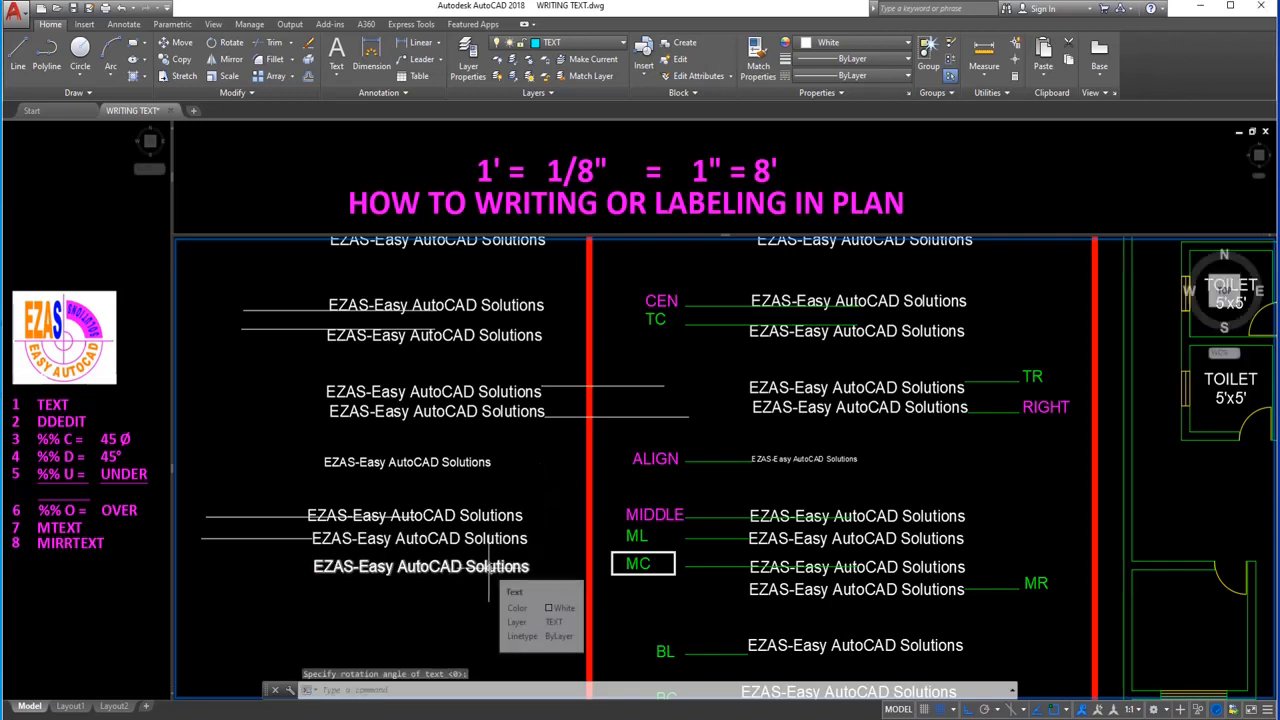
{"action": "key", "text": "Return"}
{"action": "type", "text": "ins"}
{"action": "key", "text": "Return"}
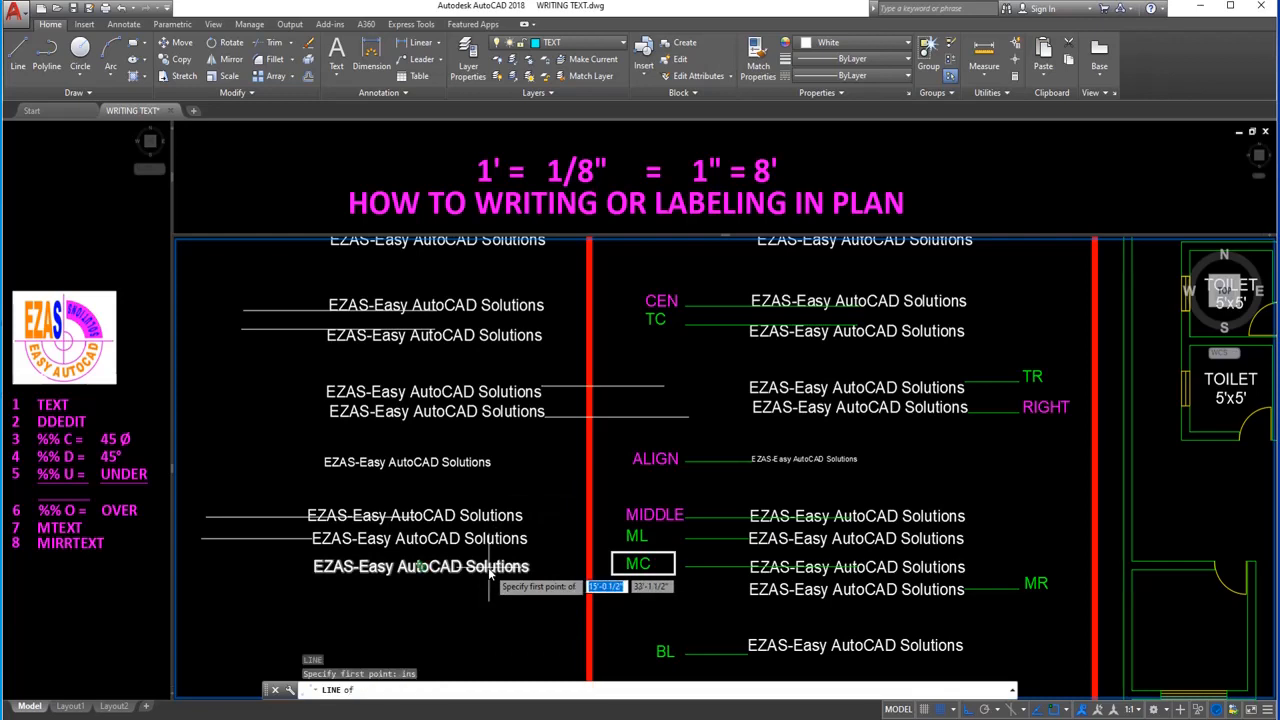
{"action": "left_click", "coordinate": [490, 572]}
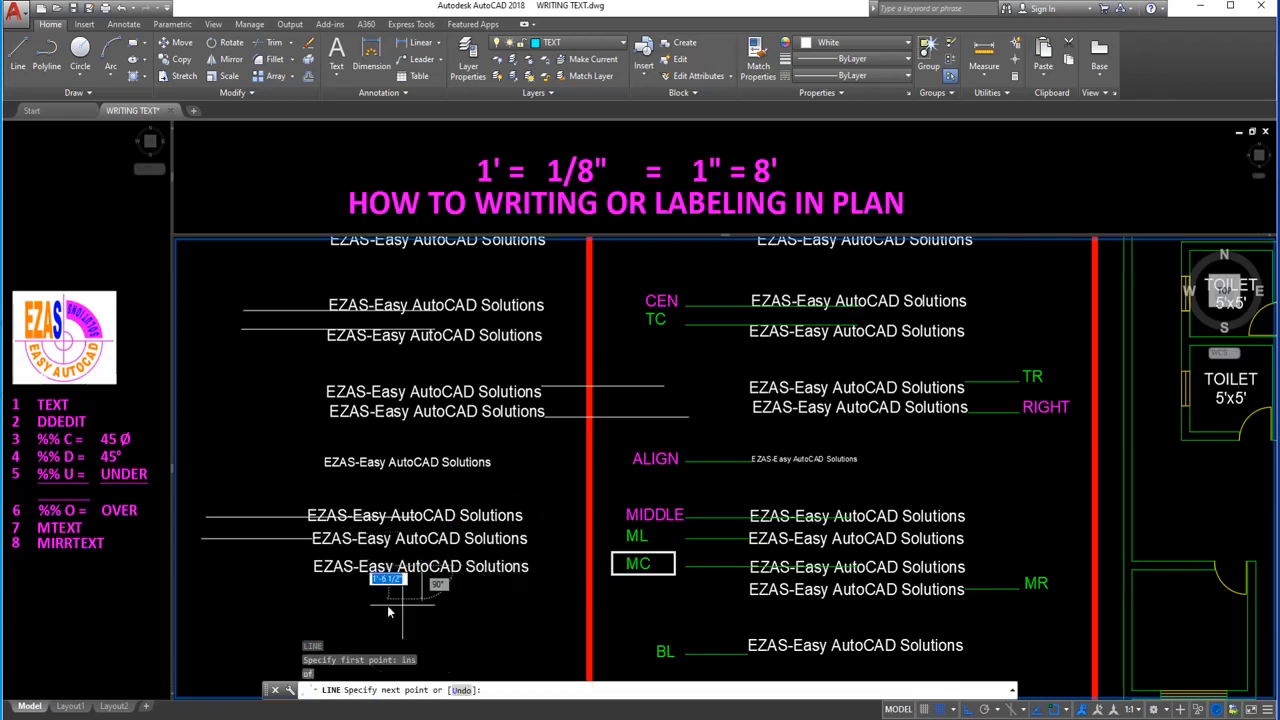
{"action": "left_click", "coordinate": [204, 595]}
{"action": "key", "text": "Return"}
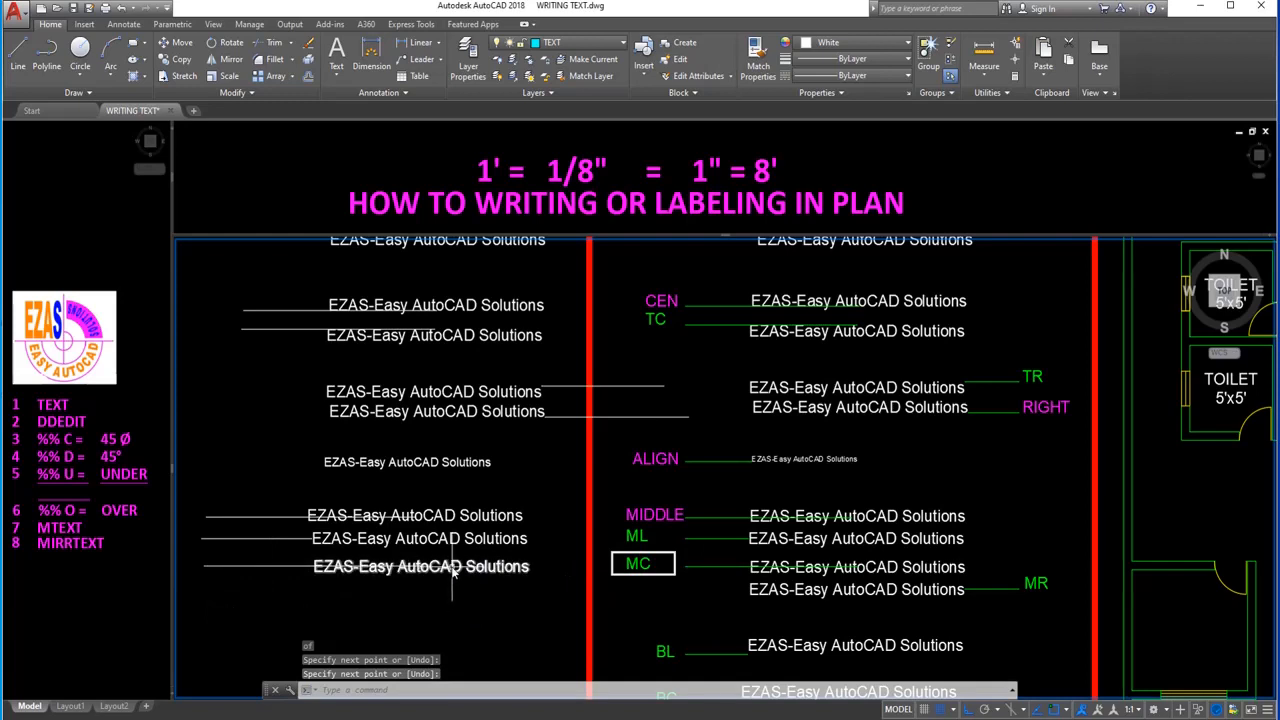
Start single-line text with middle-right (MR) justification at the point below the end of the middle-center text, with height 0'-8" and rotation 0.
{"action": "mouse_move", "coordinate": [452, 571]}
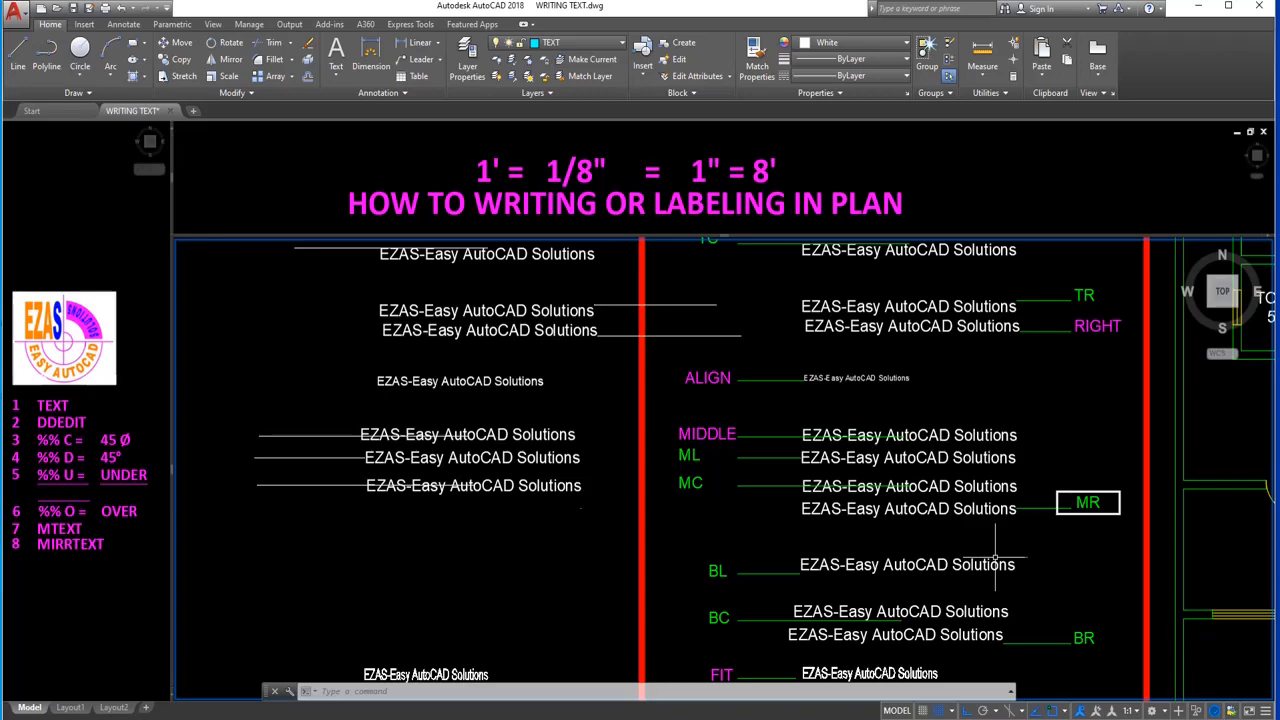
{"action": "type", "text": "z"}
{"action": "key", "text": "space"}
{"action": "key", "text": "space"}
{"action": "left_click_drag", "start_coordinate": [935, 585], "coordinate": [955, 412]}
{"action": "middle_click_drag", "start_coordinate": [952, 501], "coordinate": [958, 468]}
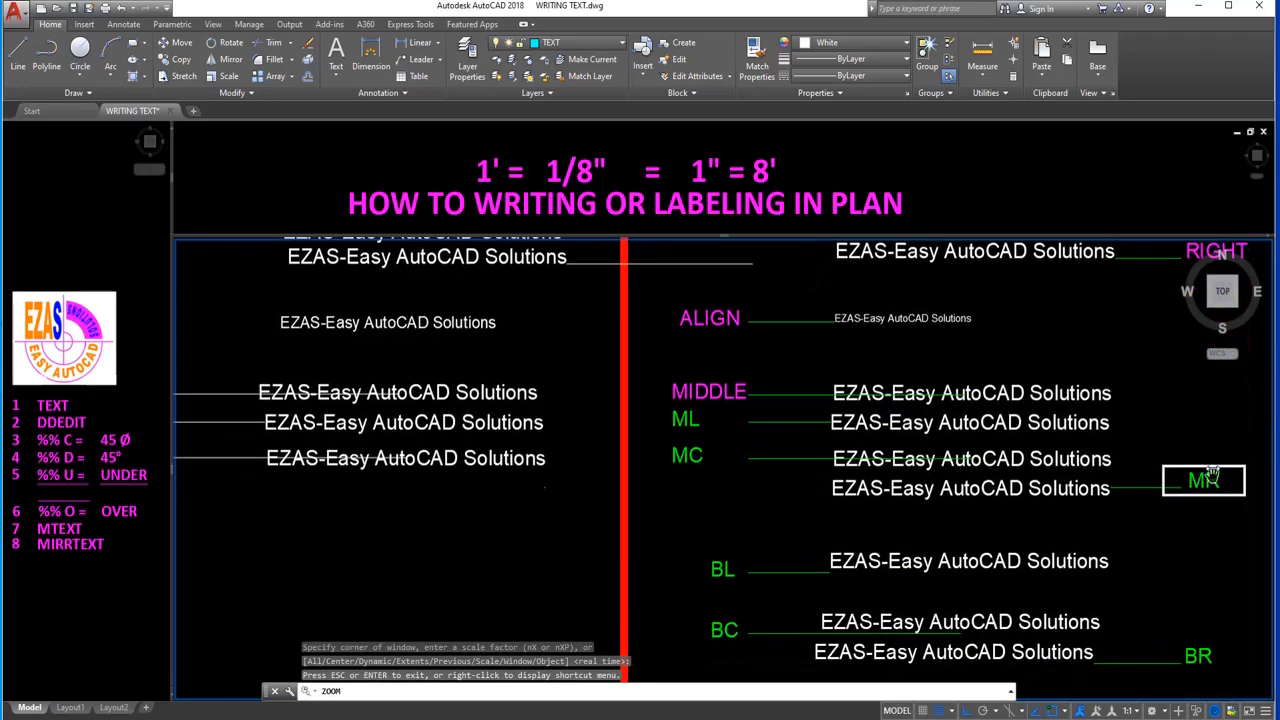
{"action": "key", "text": "Escape"}
{"action": "type", "text": "text"}
{"action": "key", "text": "Return"}
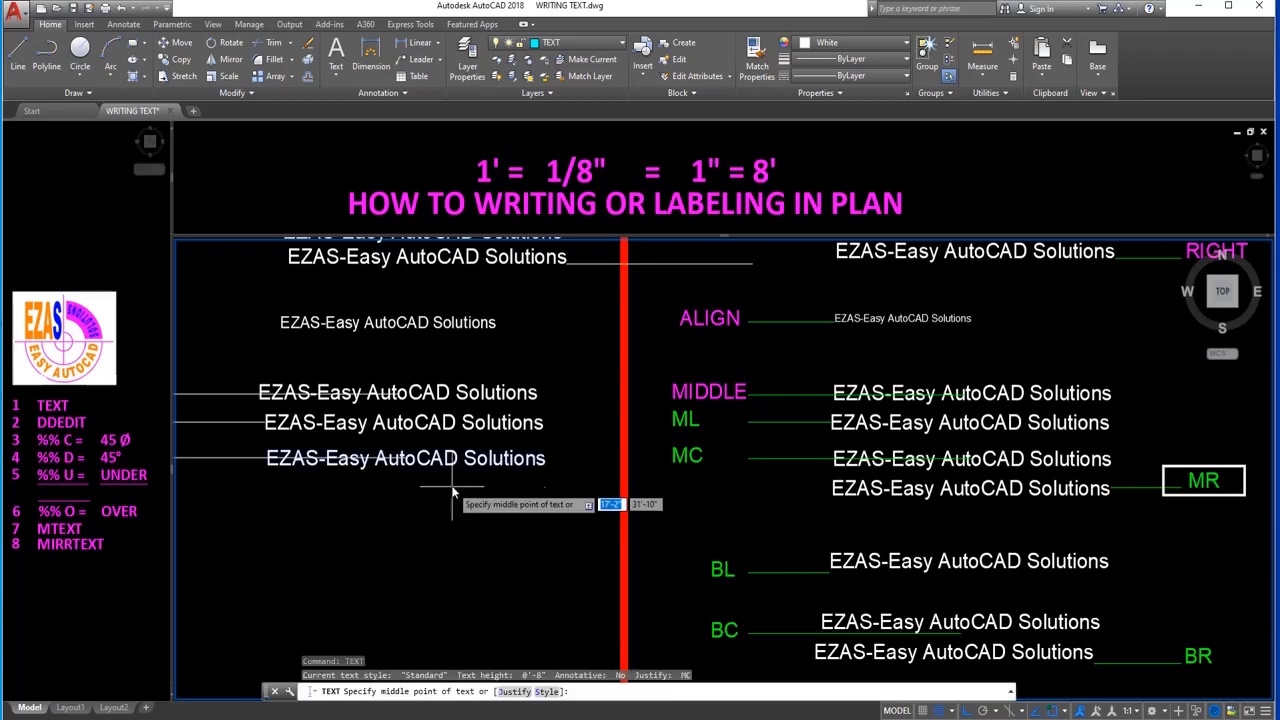
{"action": "left_click", "coordinate": [515, 692]}
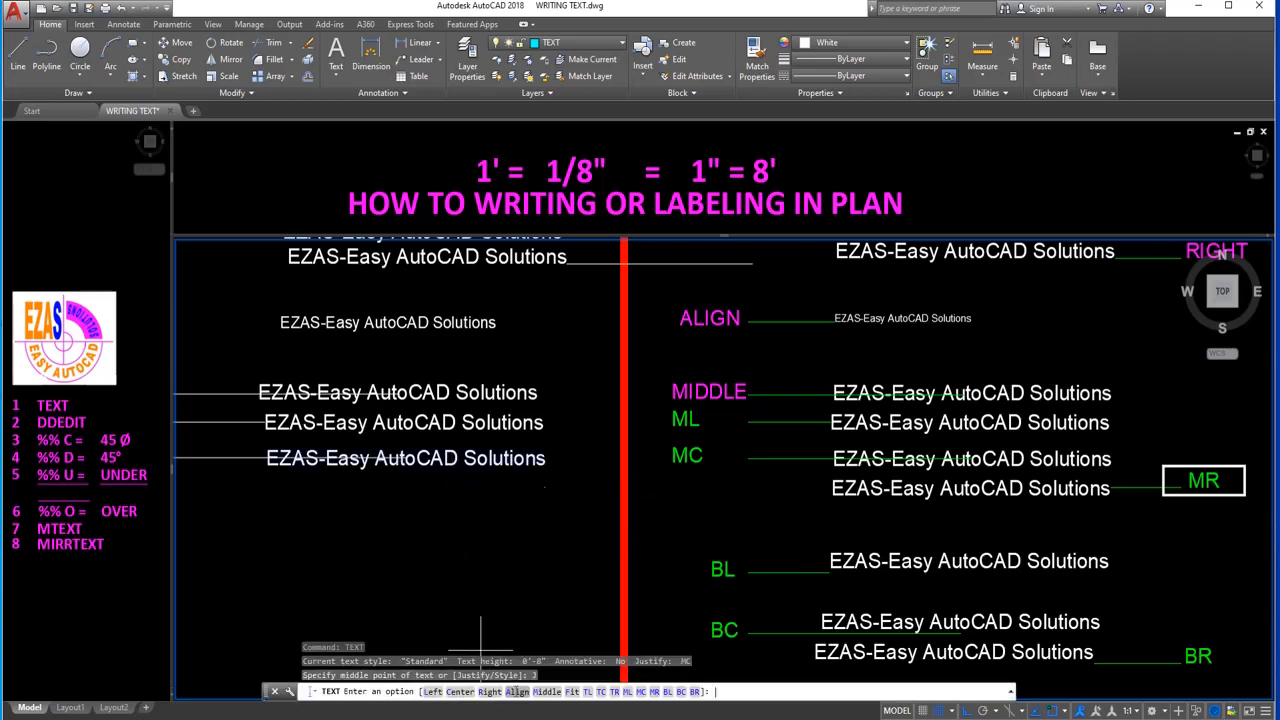
{"action": "left_click", "coordinate": [655, 692]}
{"action": "left_click", "coordinate": [543, 494]}
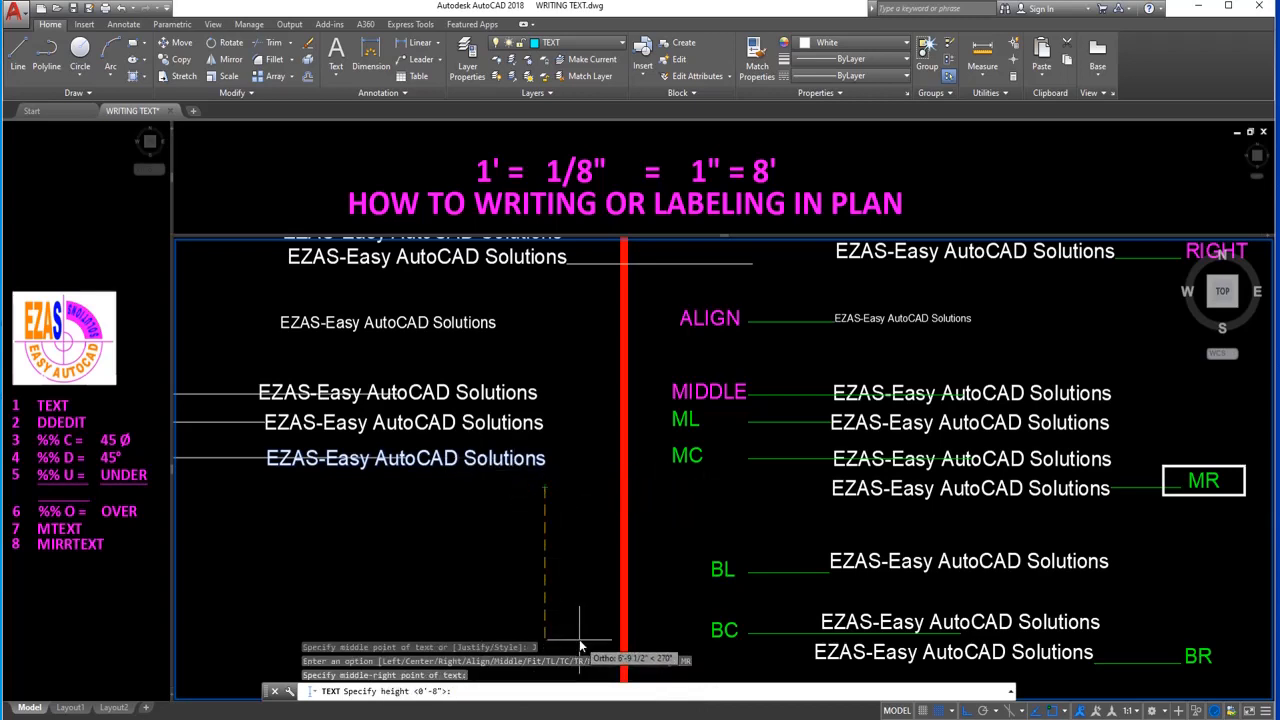
{"action": "key", "text": "Return"}
{"action": "key", "text": "Return"}
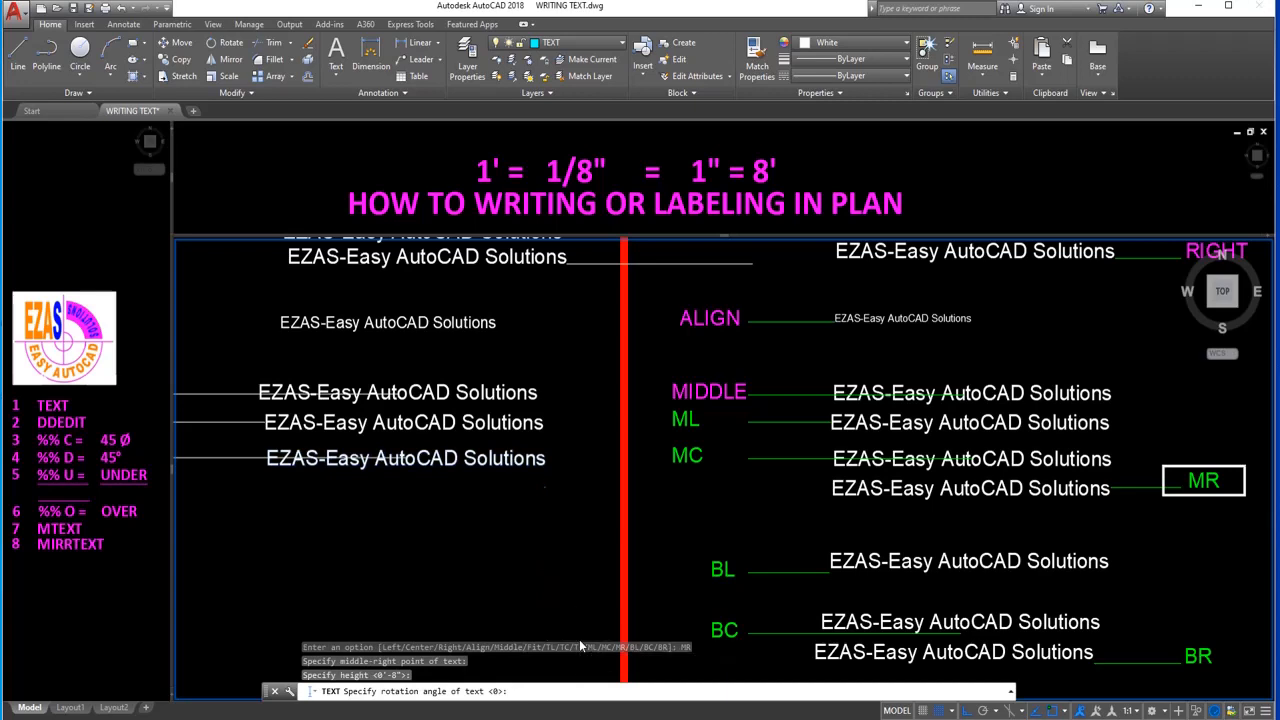
Write "EZAS-Easy AutoCAD Solutions" as the middle-right justified text and finish the Text command.
{"action": "type", "text": "EZAS"}
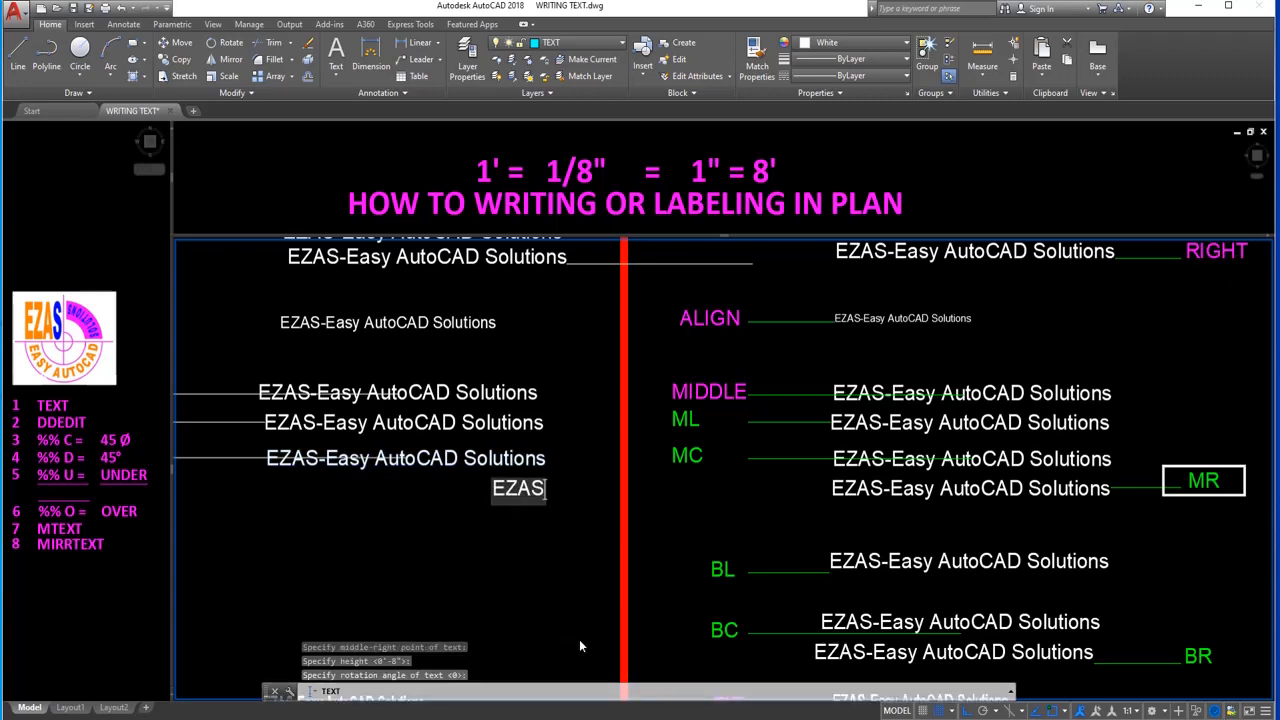
{"action": "type", "text": "-Easy"}
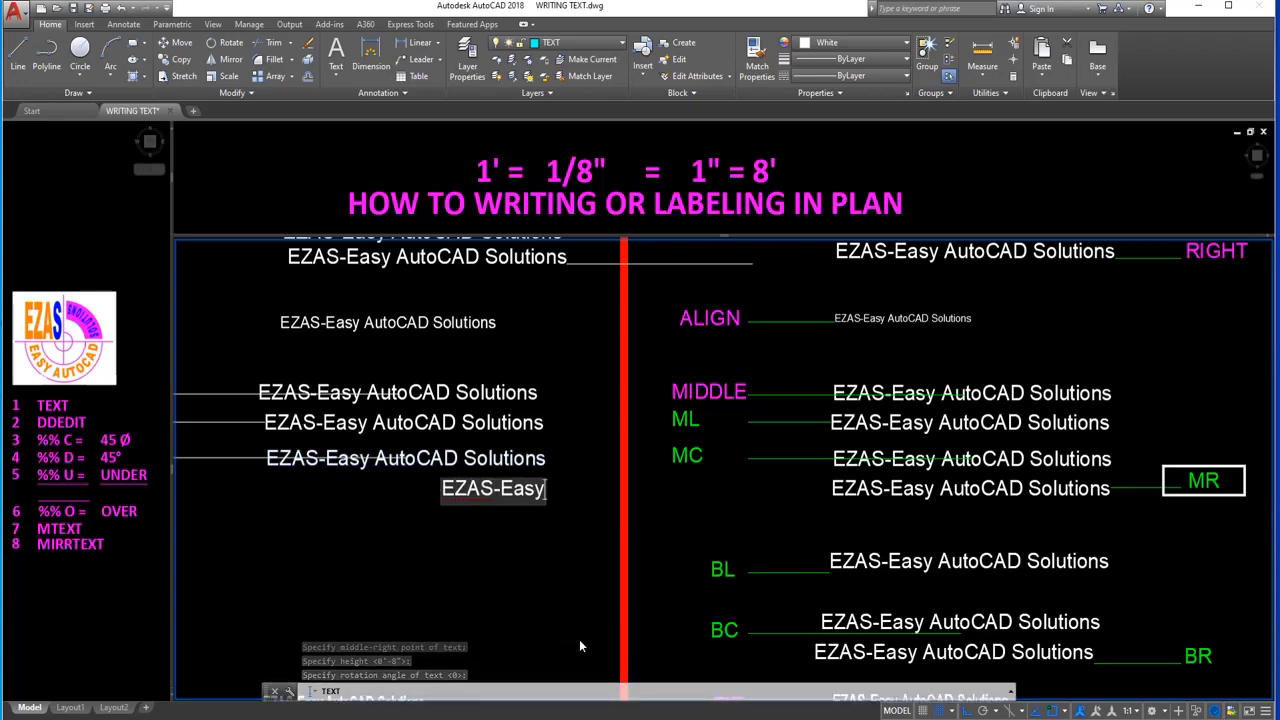
{"action": "type", "text": " AutoCAD "}
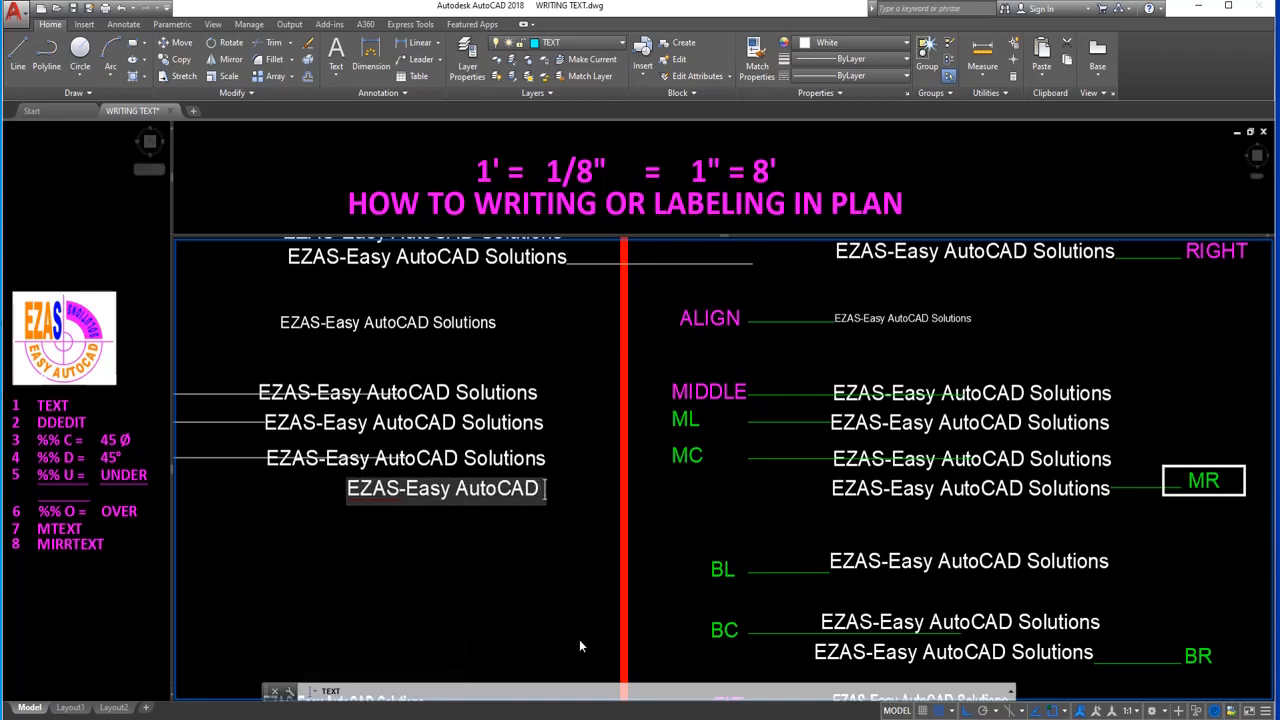
{"action": "type", "text": "Solutions"}
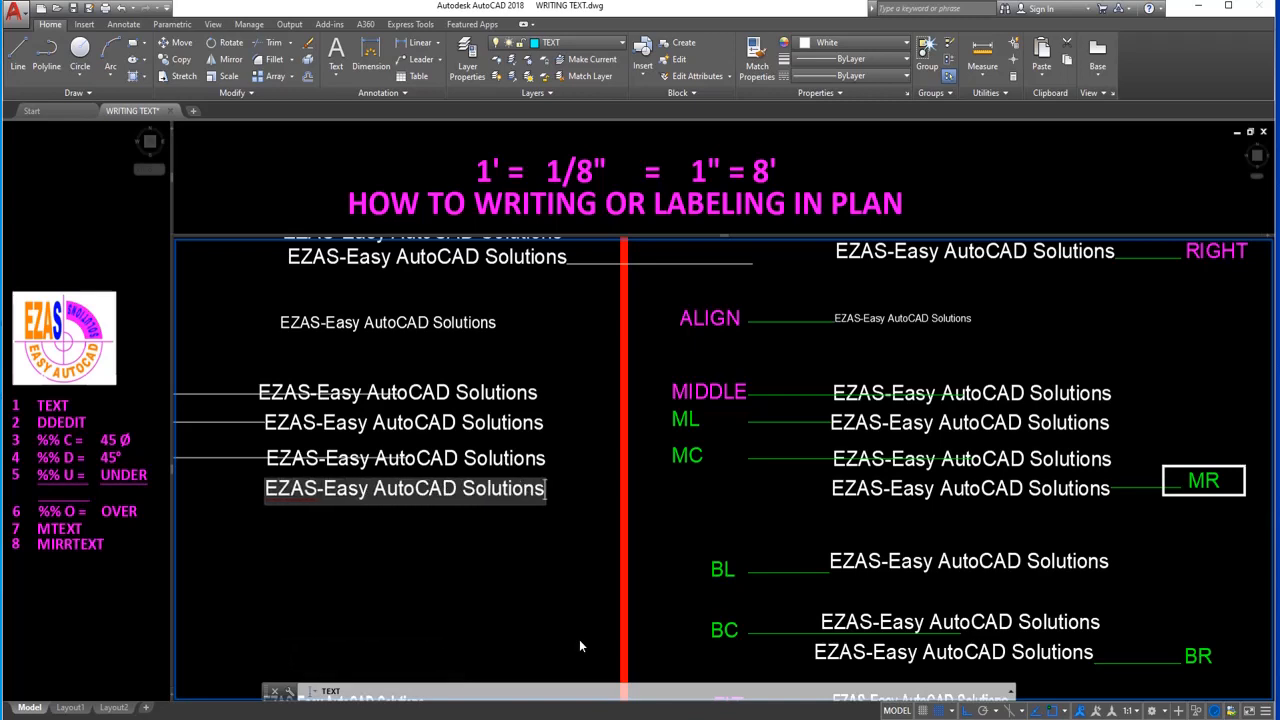
{"action": "left_click", "coordinate": [546, 519]}
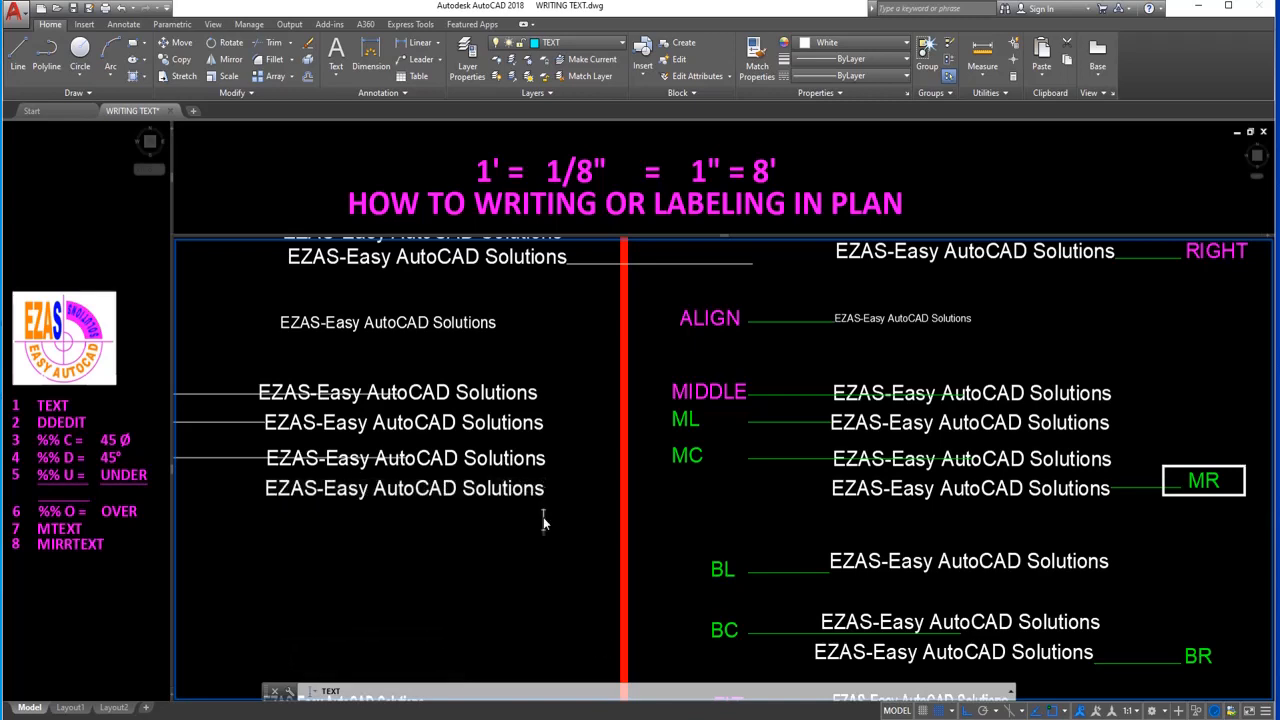
{"action": "key", "text": "Return"}
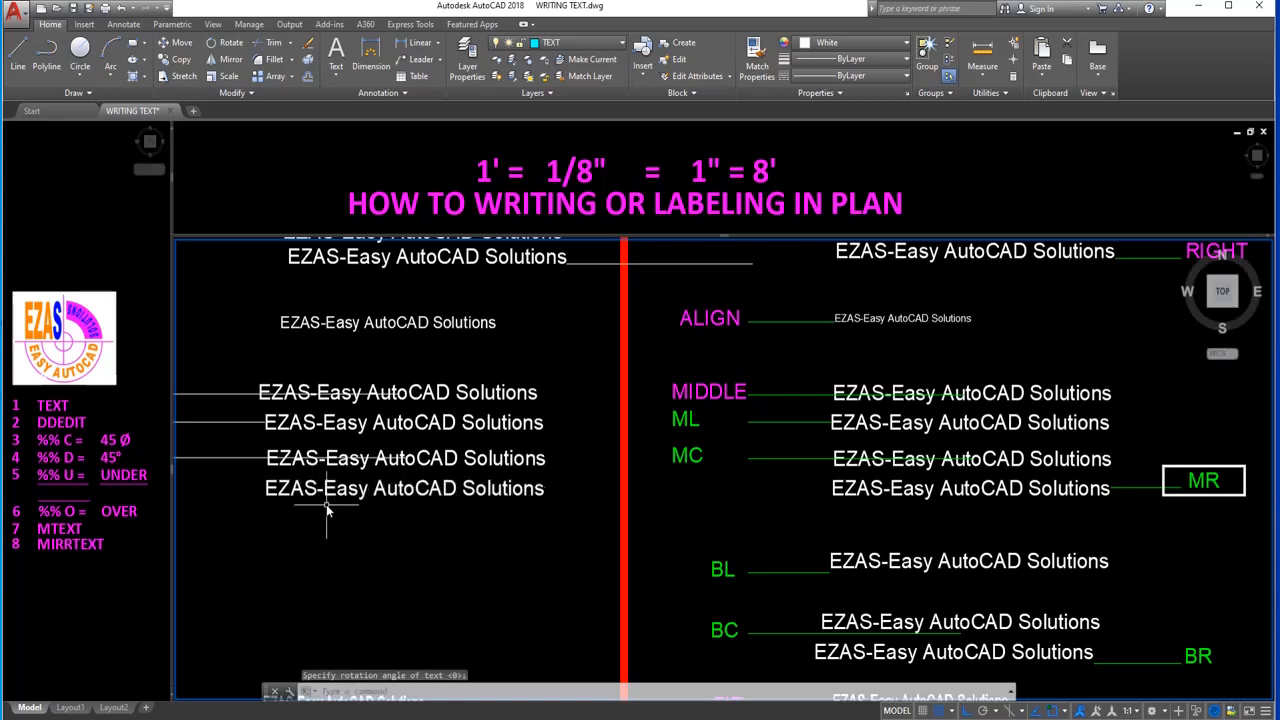
Draw a short horizontal line rightward from the insertion point of the middle-right justified text using the insertion snap.
{"action": "type", "text": "l"}
{"action": "key", "text": "Return"}
{"action": "type", "text": "ins"}
{"action": "key", "text": "Return"}
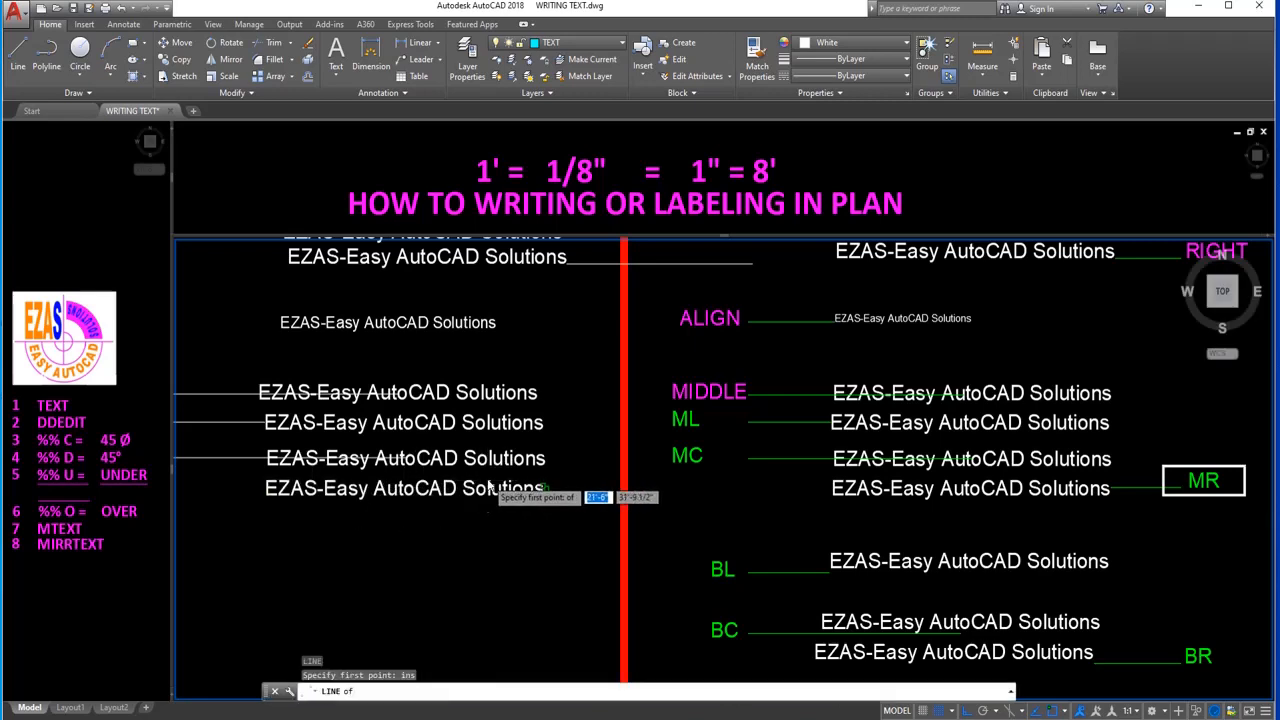
{"action": "left_click", "coordinate": [481, 500]}
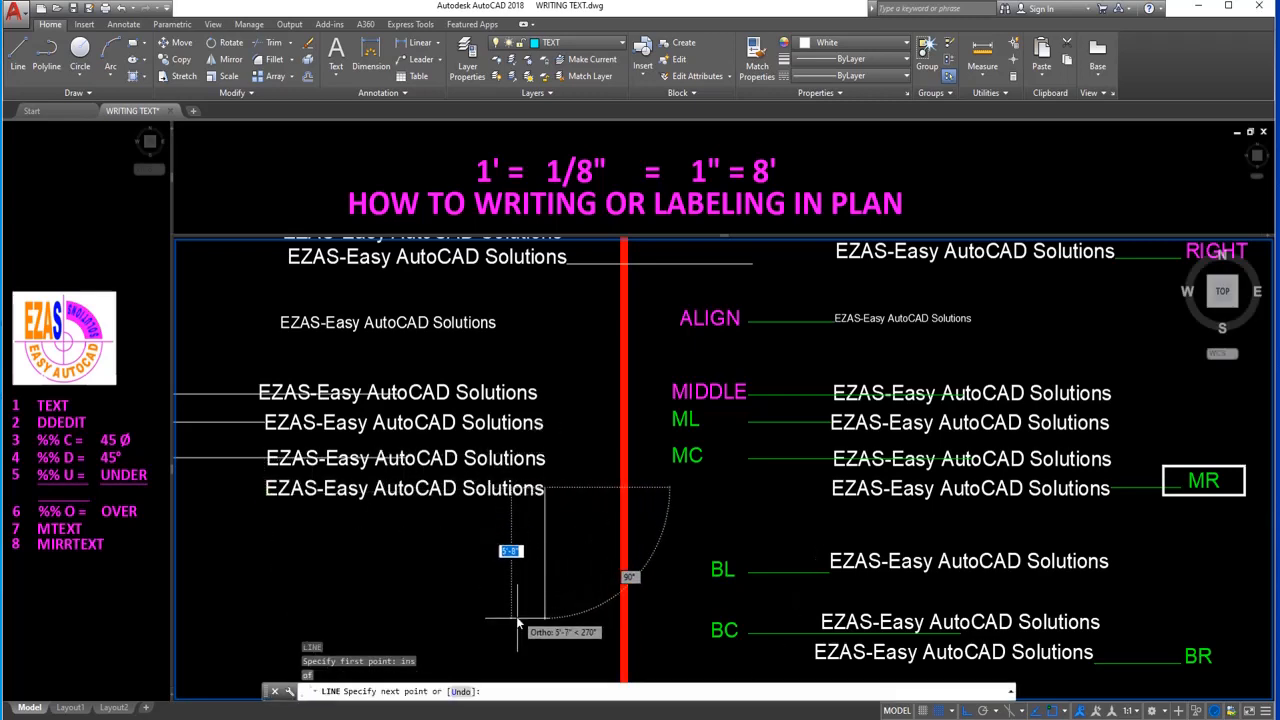
{"action": "left_click", "coordinate": [583, 495]}
{"action": "key", "text": "Return"}
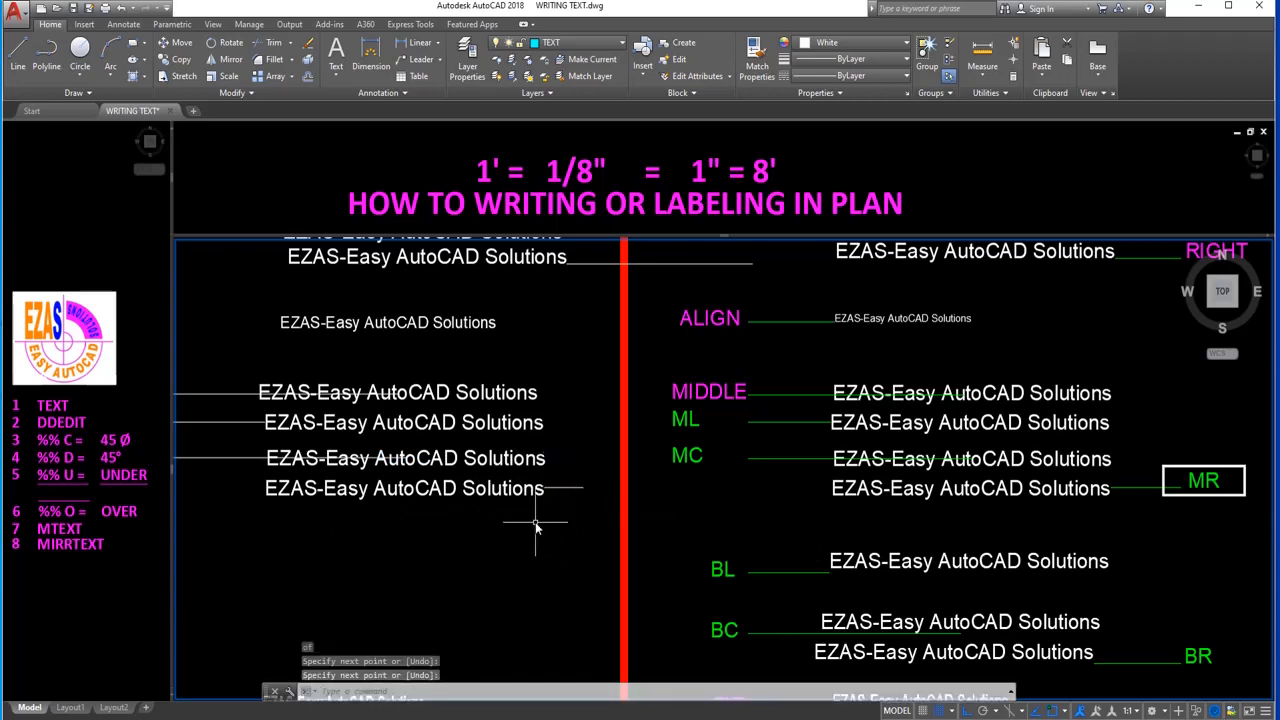
Try appending "dddddd" to the end of the middle-right justified text with the text edit command.
{"action": "type", "text": "ddedit"}
{"action": "key", "text": "Return"}
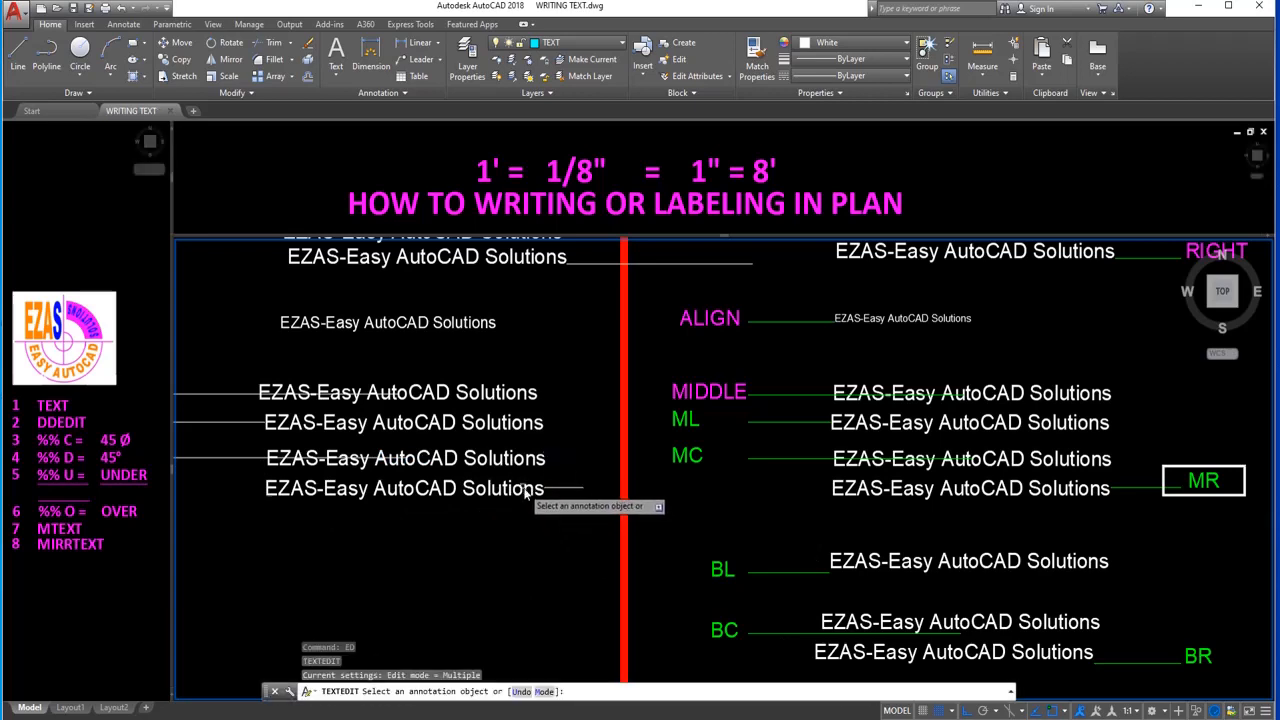
{"action": "left_click", "coordinate": [518, 495]}
{"action": "key", "text": "End"}
{"action": "type", "text": "dddddd"}
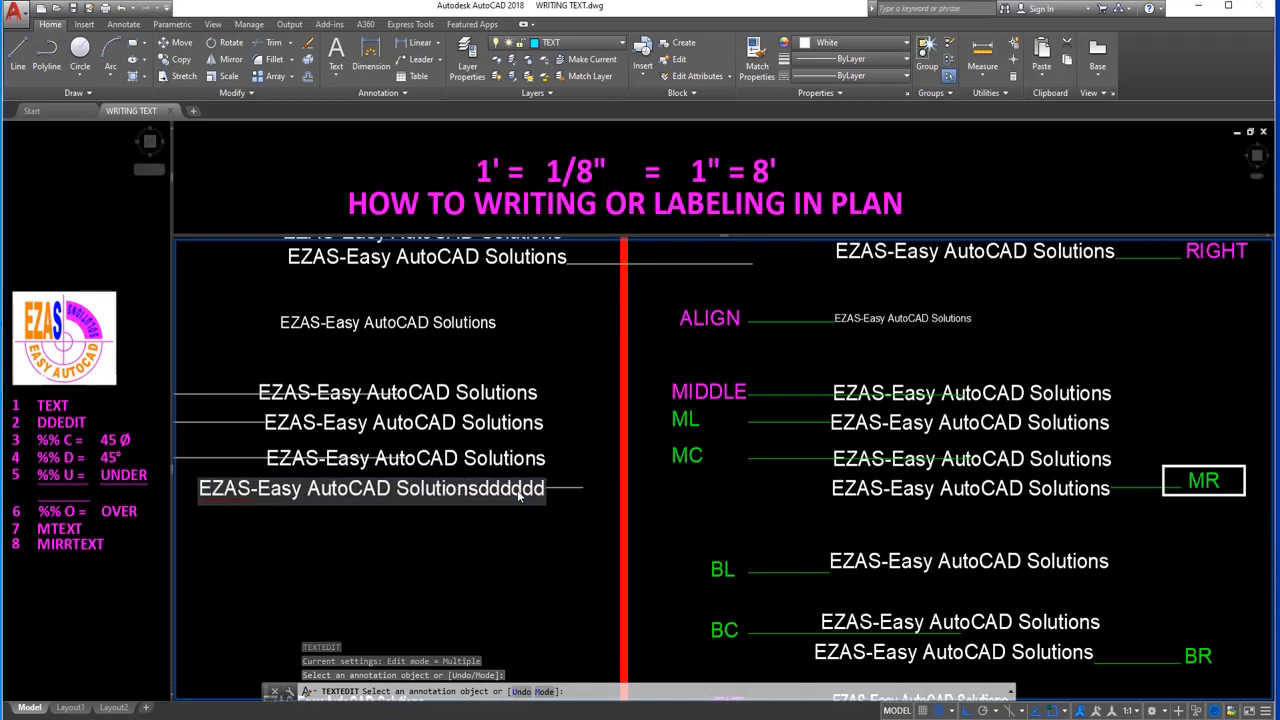
{"action": "key", "text": "Escape"}
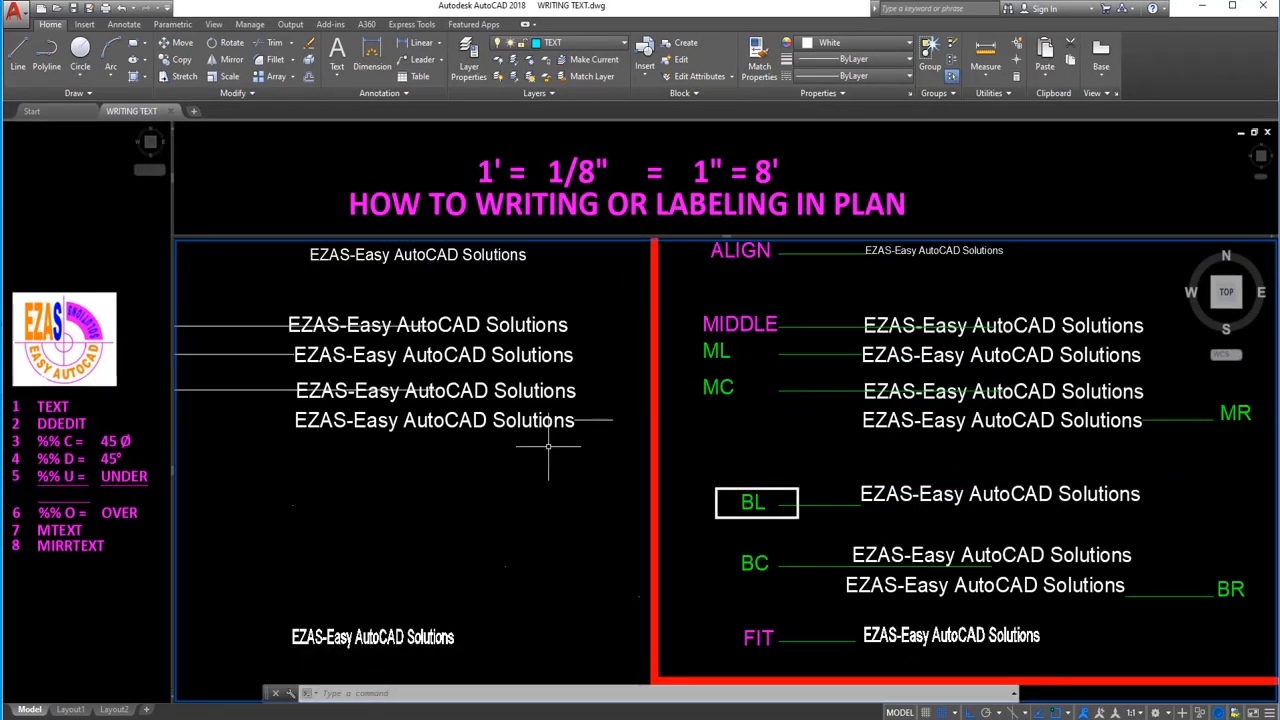
Start single-line text with bottom-left (BL) justification at the point below the start of the middle-right text, with height 0'-8" and rotation 0.
{"action": "type", "text": "t"}
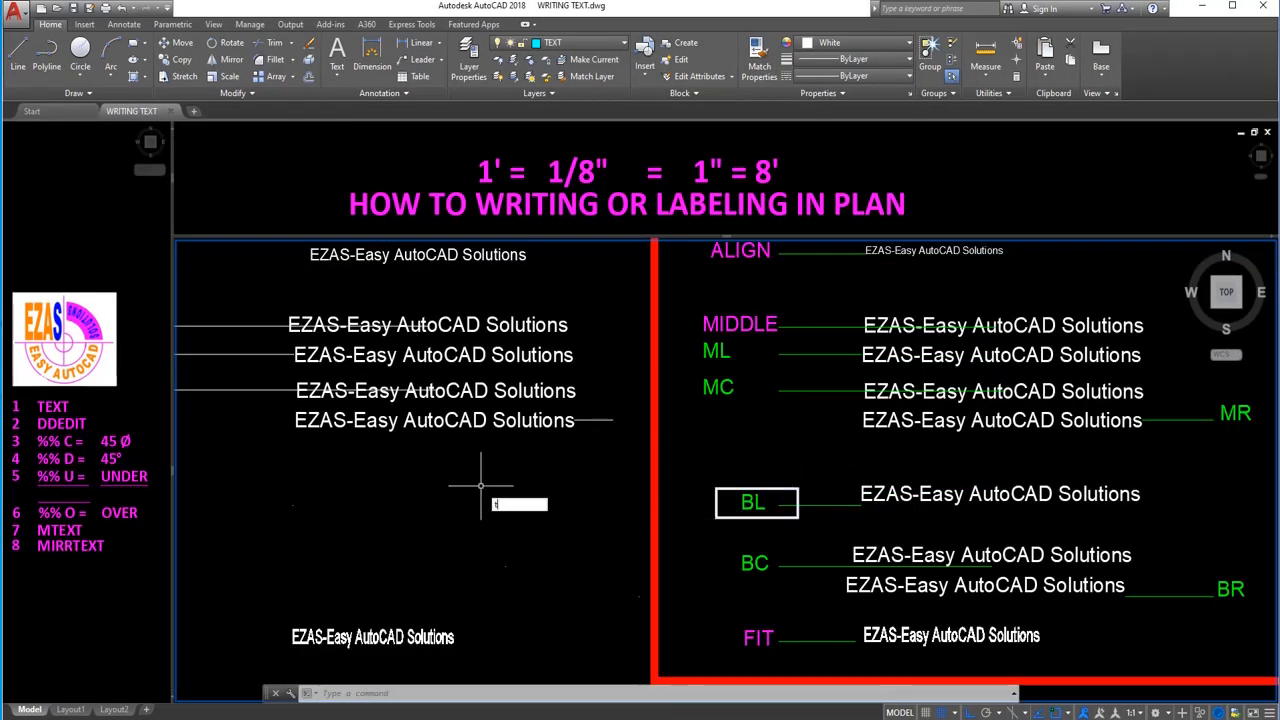
{"action": "type", "text": "ext"}
{"action": "key", "text": "Return"}
{"action": "type", "text": "j"}
{"action": "key", "text": "Return"}
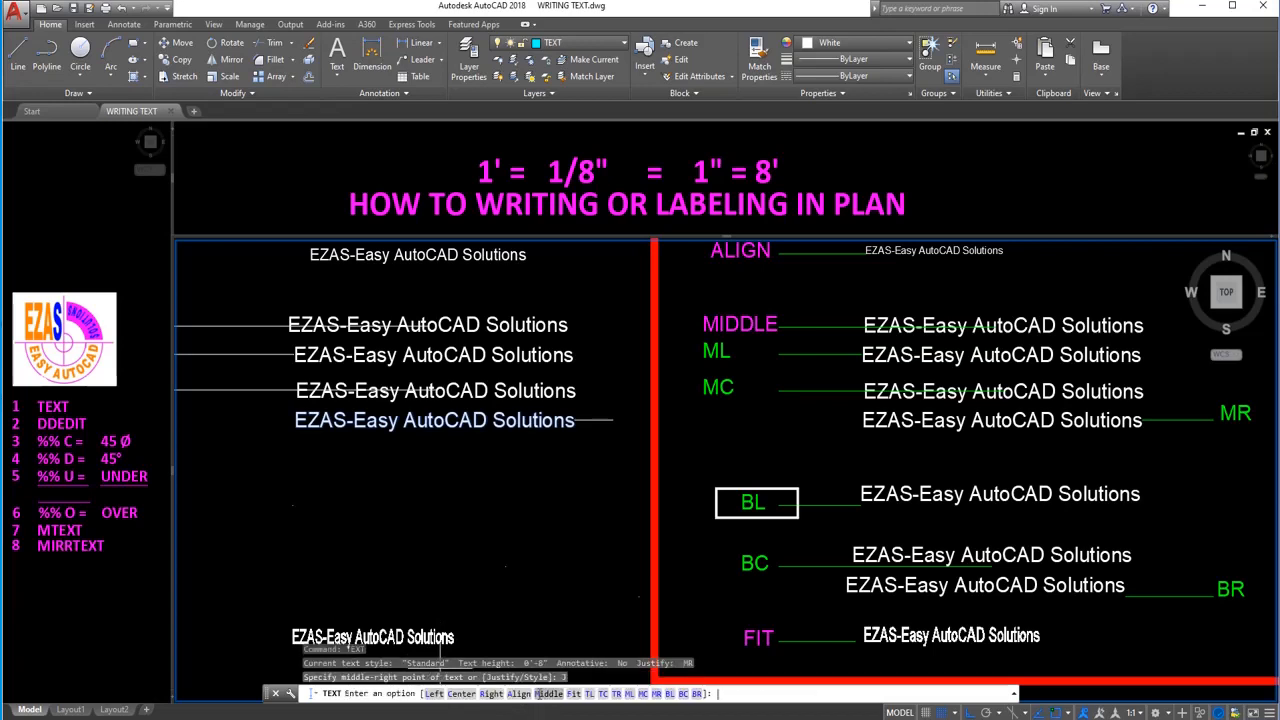
{"action": "left_click", "coordinate": [668, 694]}
{"action": "left_click", "coordinate": [299, 505]}
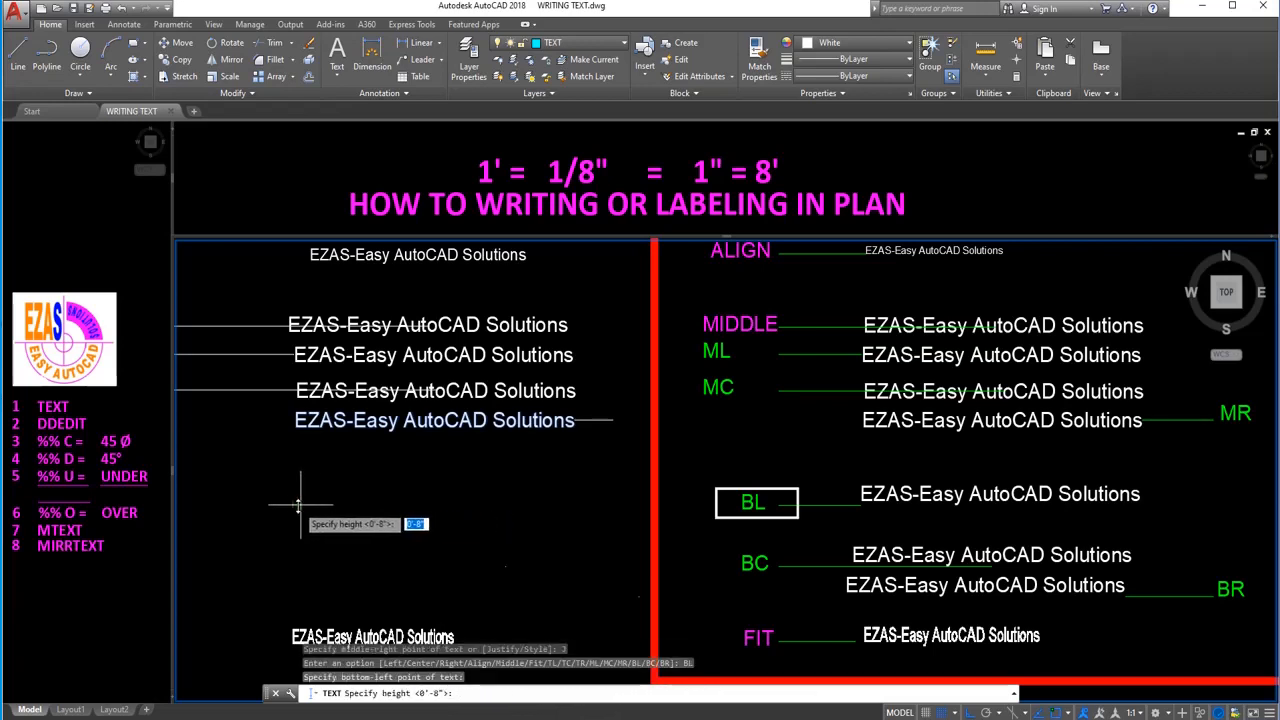
{"action": "key", "text": "Return"}
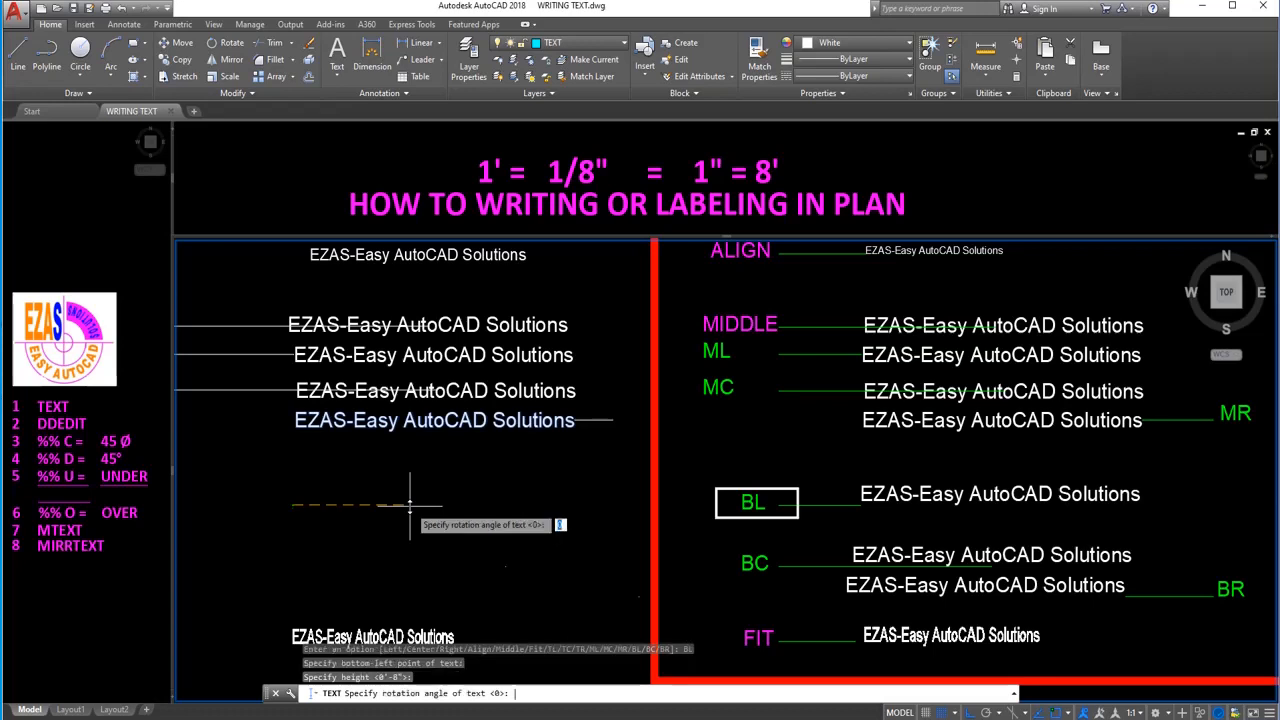
{"action": "key", "text": "Return"}
Write "EZAS-Easy AutoCAD Solutions" as the bottom-left justified text and finish the Text command.
{"action": "type", "text": "E"}
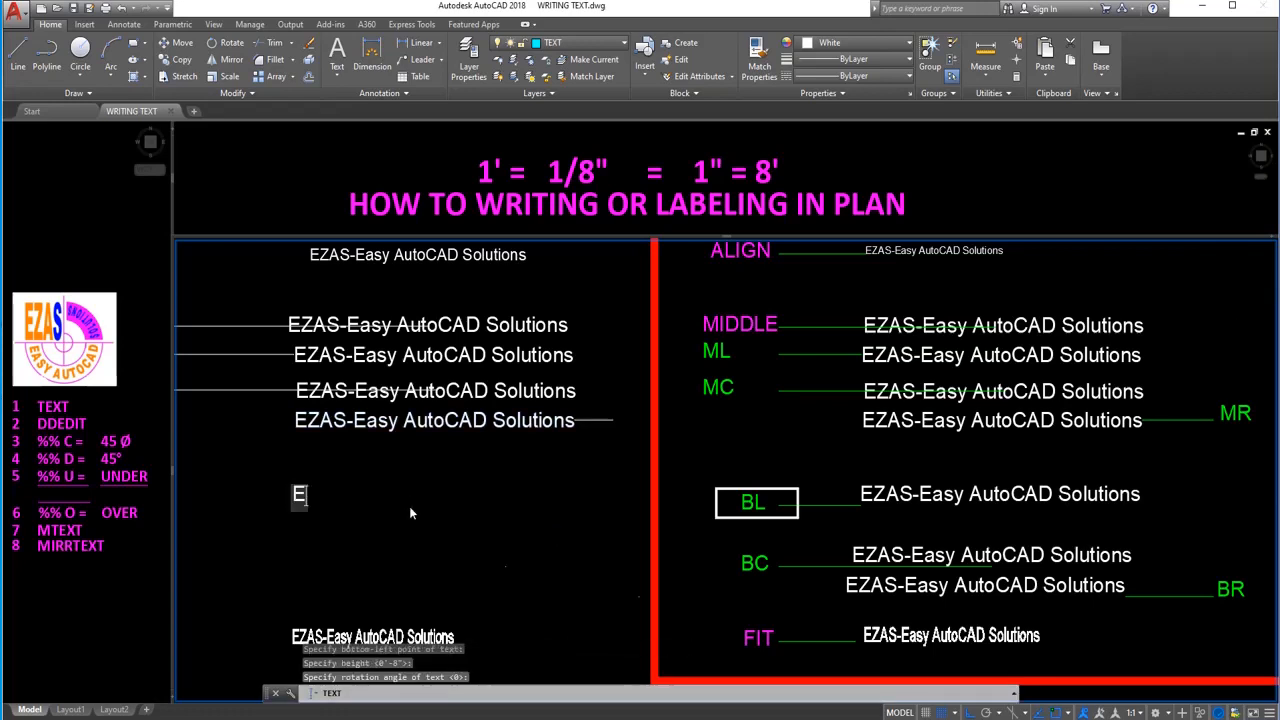
{"action": "type", "text": "ZAS-e"}
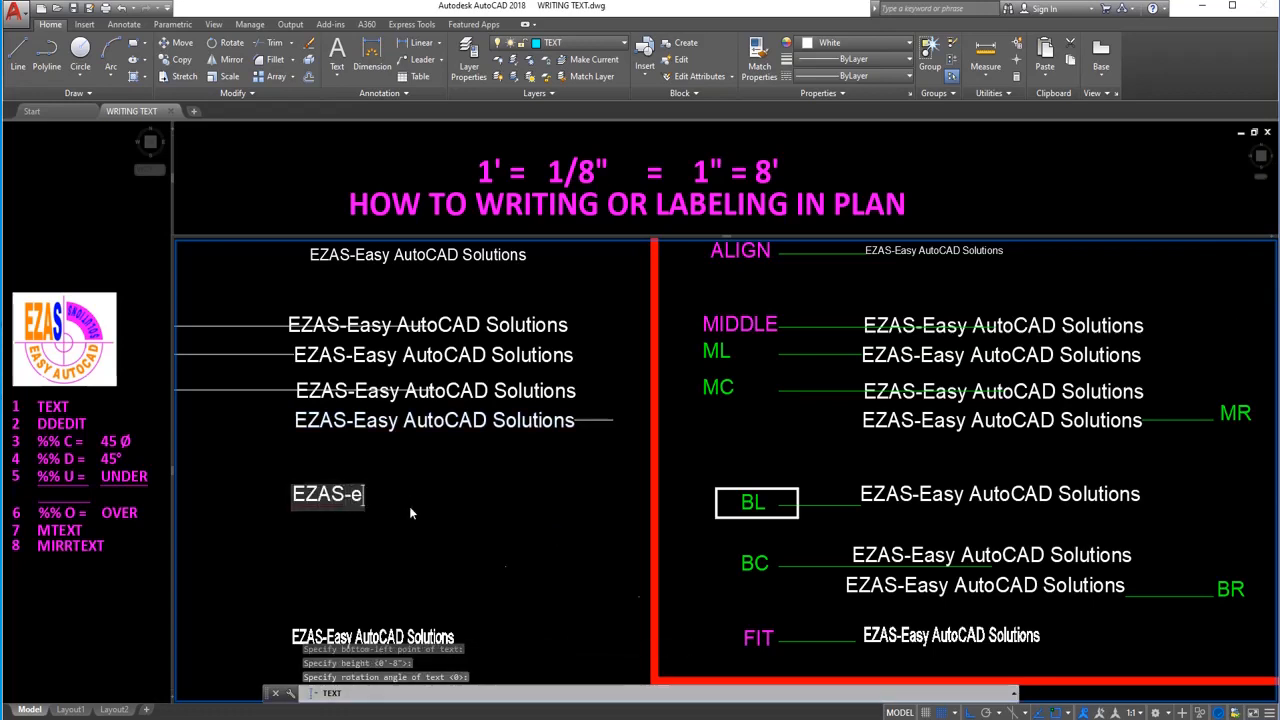
{"action": "key", "text": "BackSpace"}
{"action": "type", "text": "Easy "}
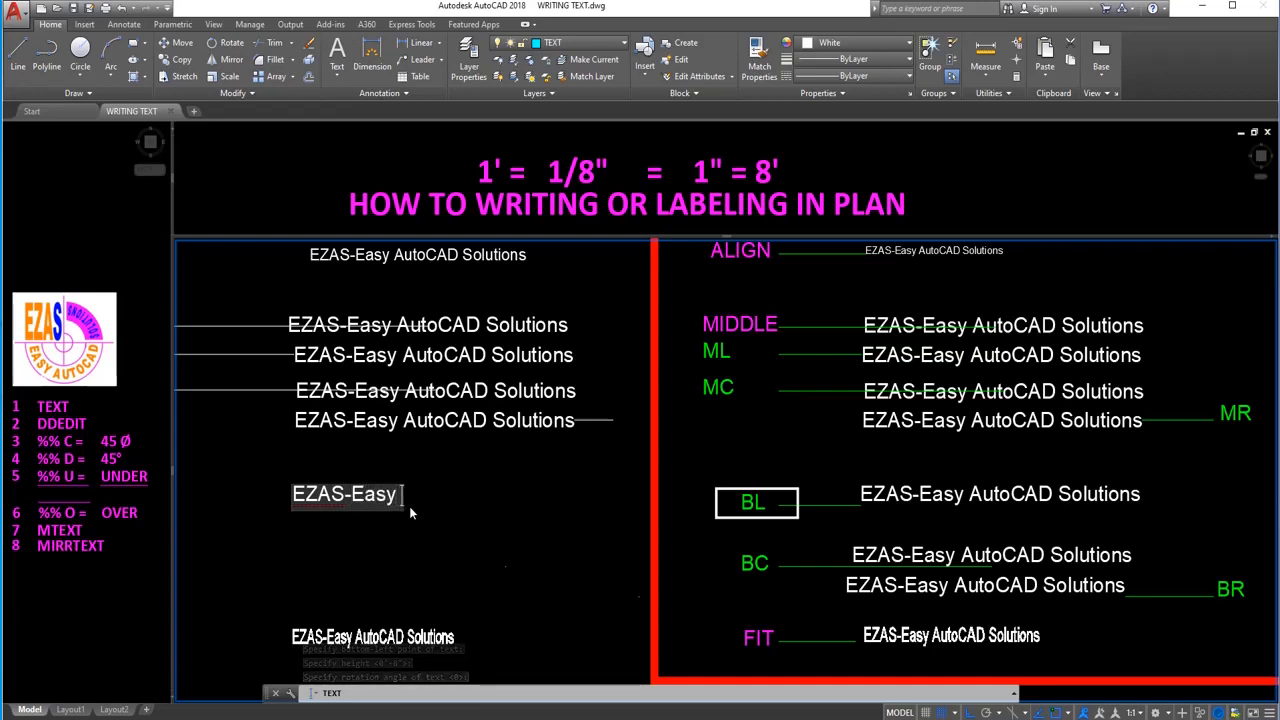
{"action": "type", "text": "AutoCAD S"}
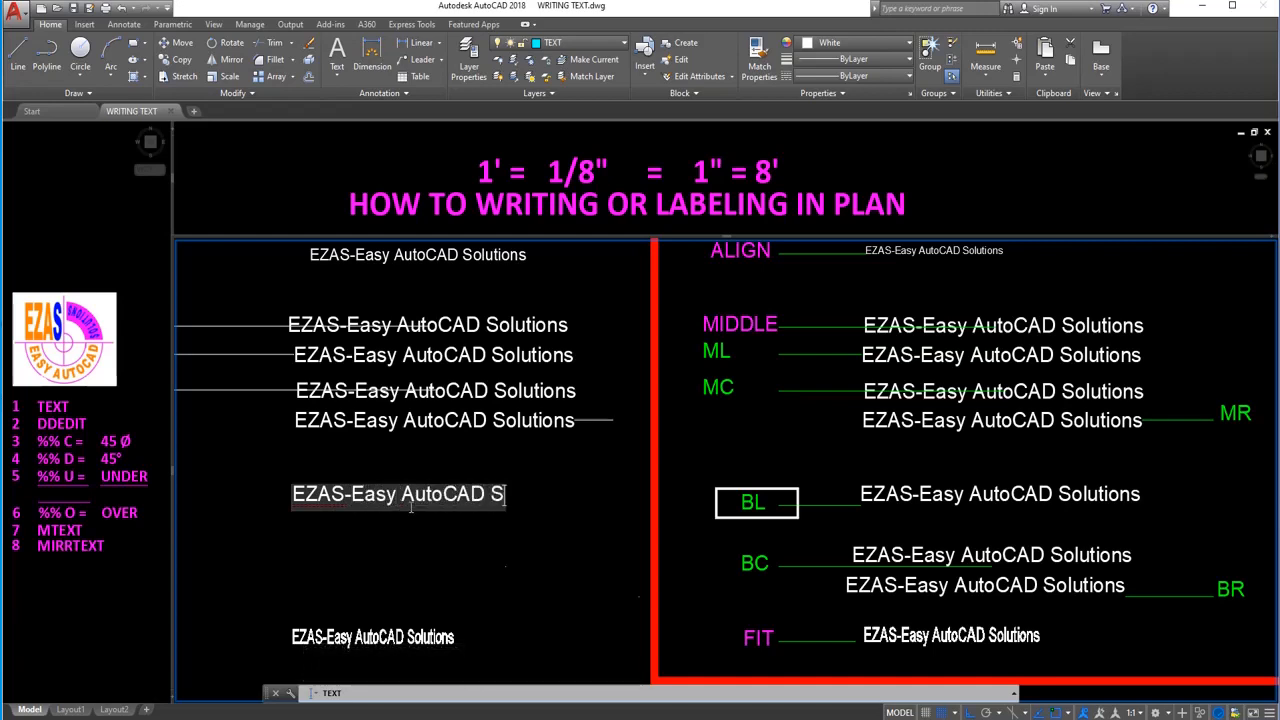
{"action": "type", "text": "olutions"}
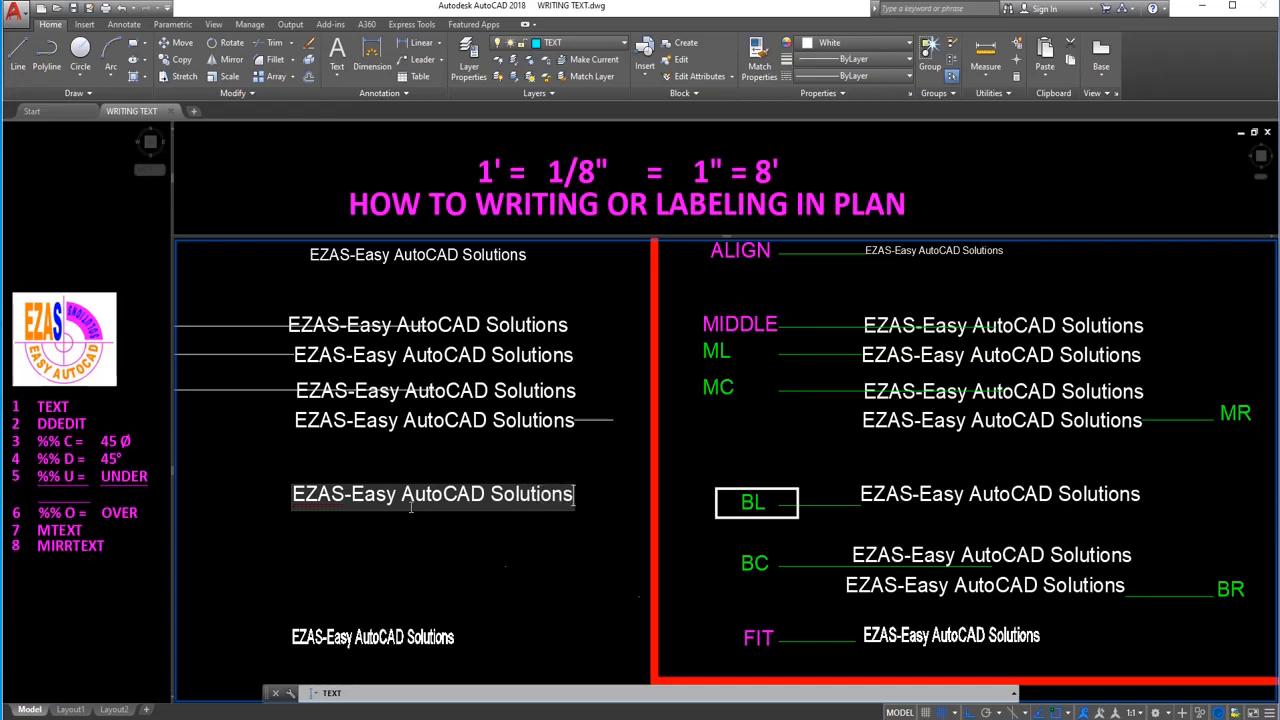
{"action": "key", "text": "Return"}
{"action": "key", "text": "Return"}
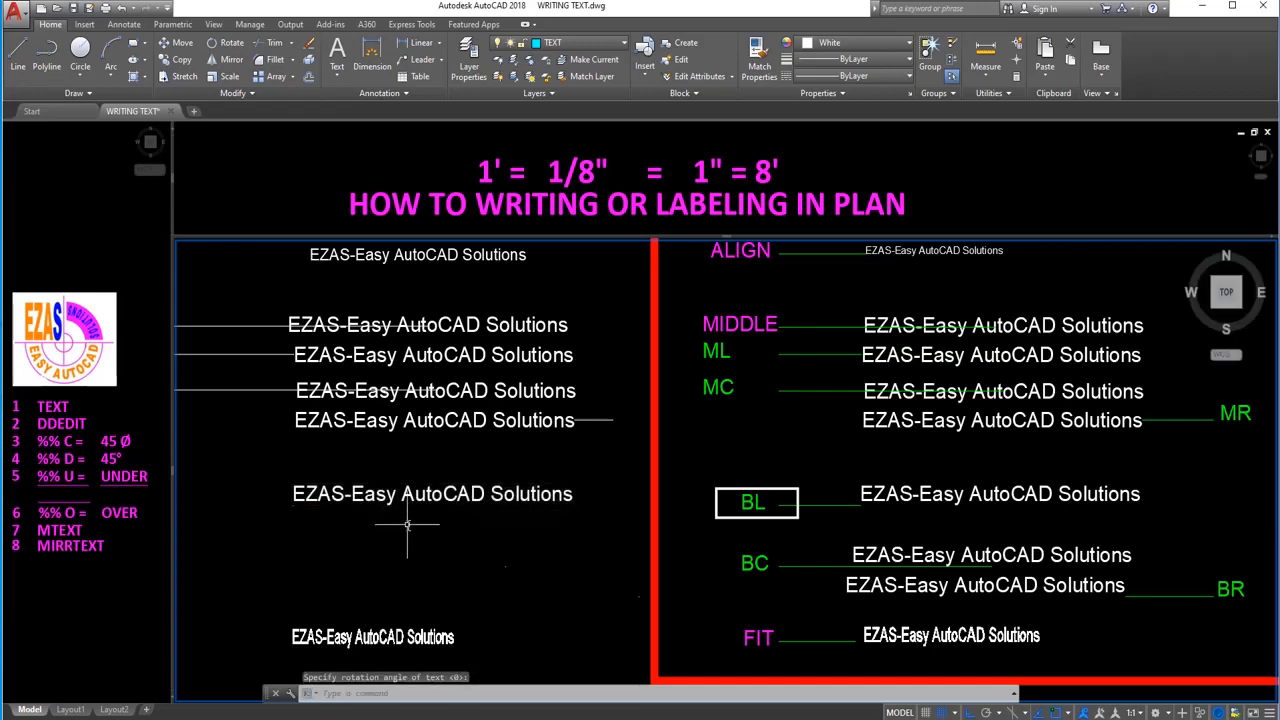
Draw a short horizontal line leftward from the insertion point of the bottom-left justified text using the insertion snap.
{"action": "type", "text": "l"}
{"action": "key", "text": "Return"}
{"action": "type", "text": "ins"}
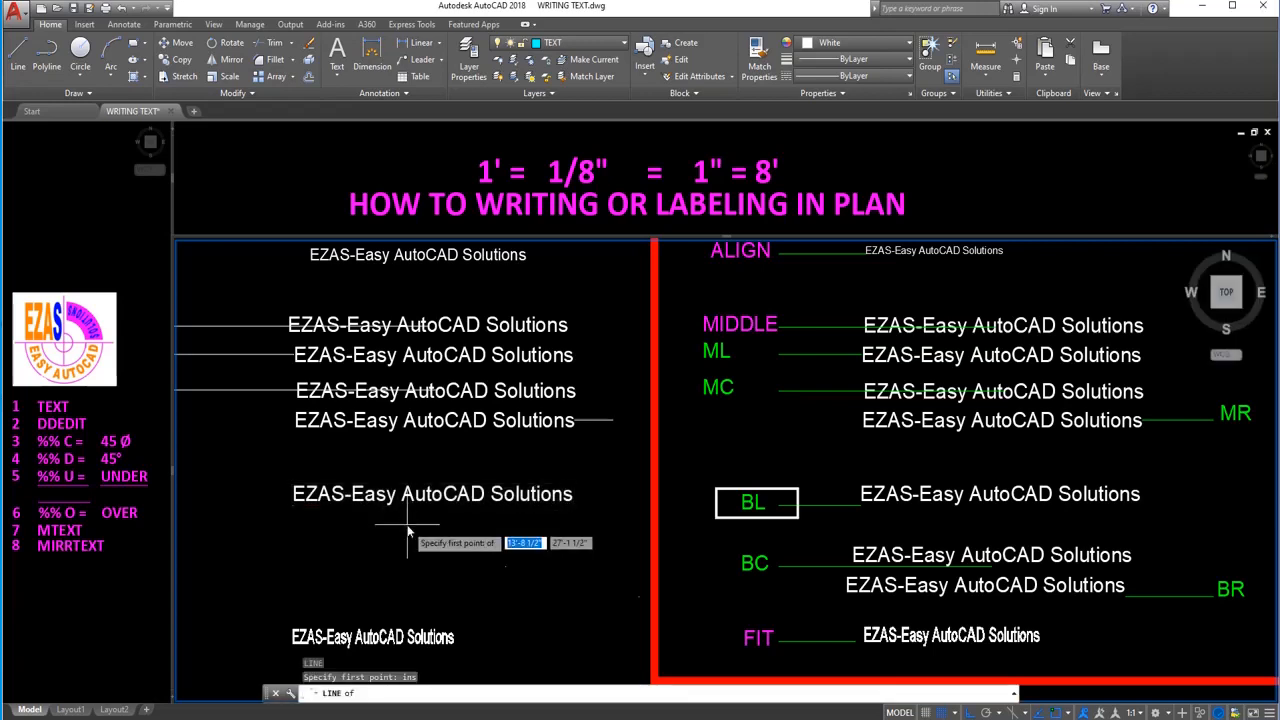
{"action": "key", "text": "Return"}
{"action": "left_click", "coordinate": [409, 513]}
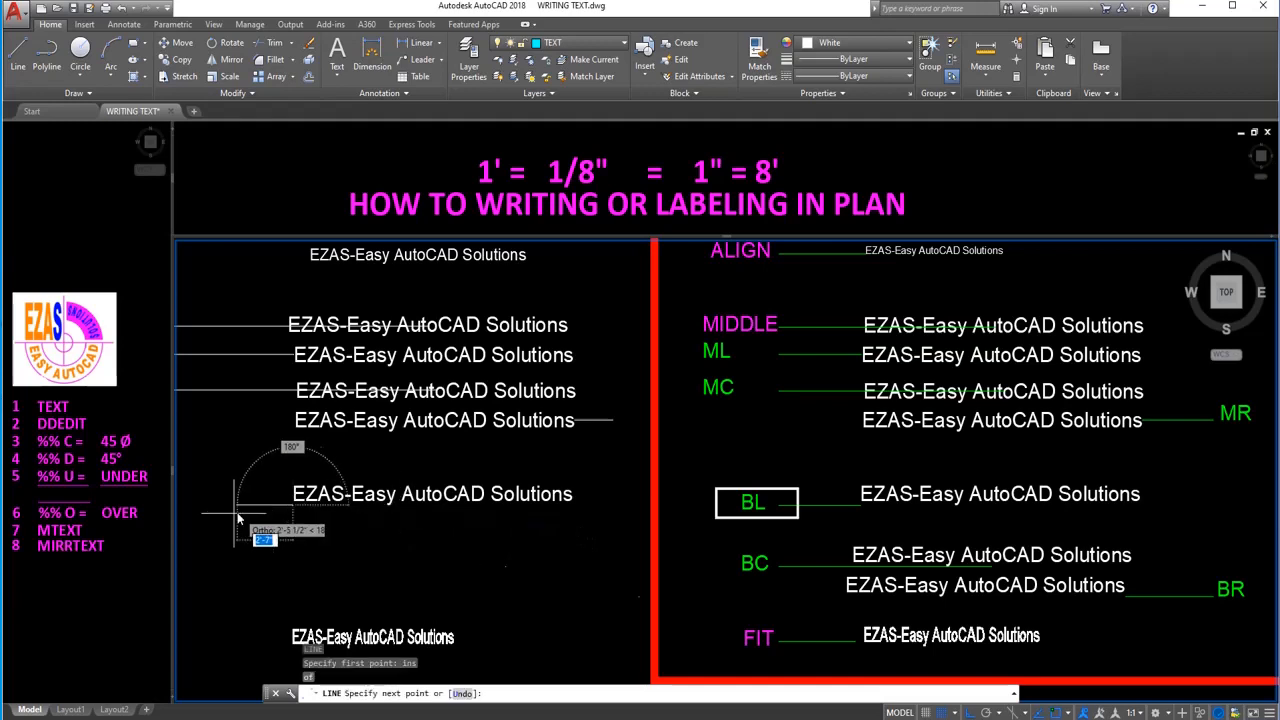
{"action": "left_click", "coordinate": [224, 521]}
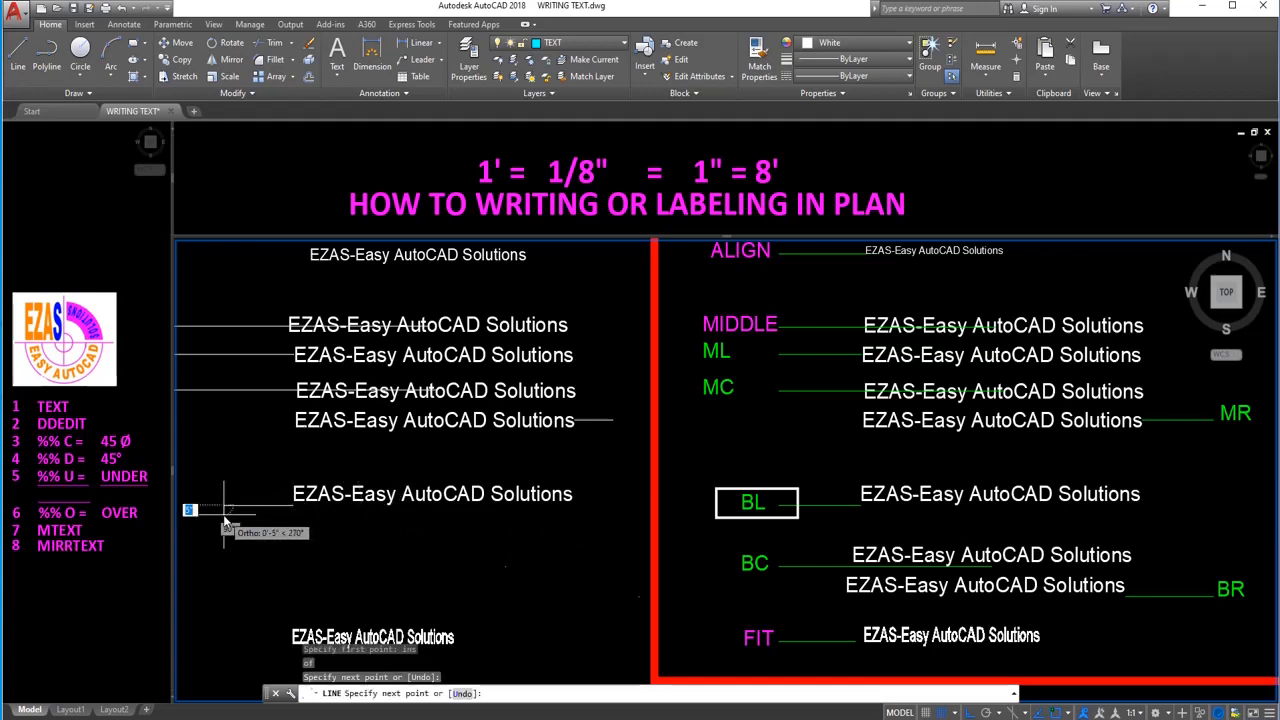
{"action": "key", "text": "Return"}
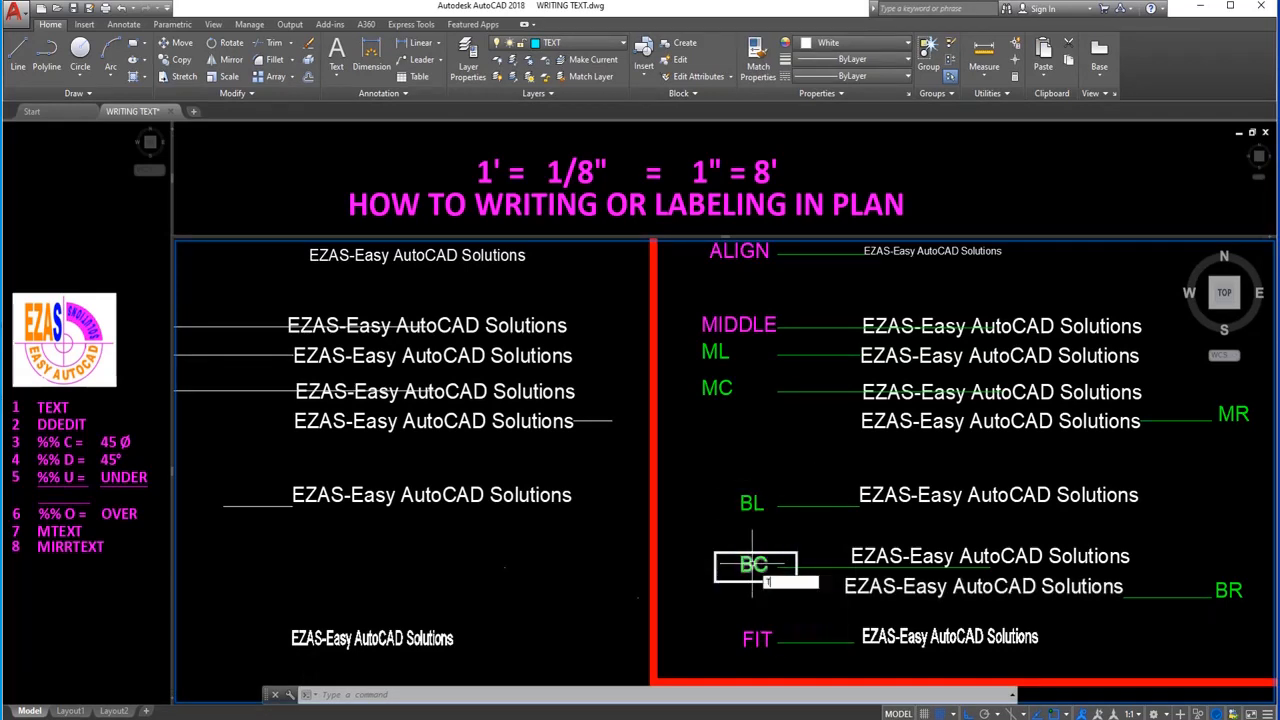
Start single-line text with bottom-center (BC) justification at the point node below the bottom-left text, with height 0'-8" and rotation 0.
{"action": "key", "text": "Return"}
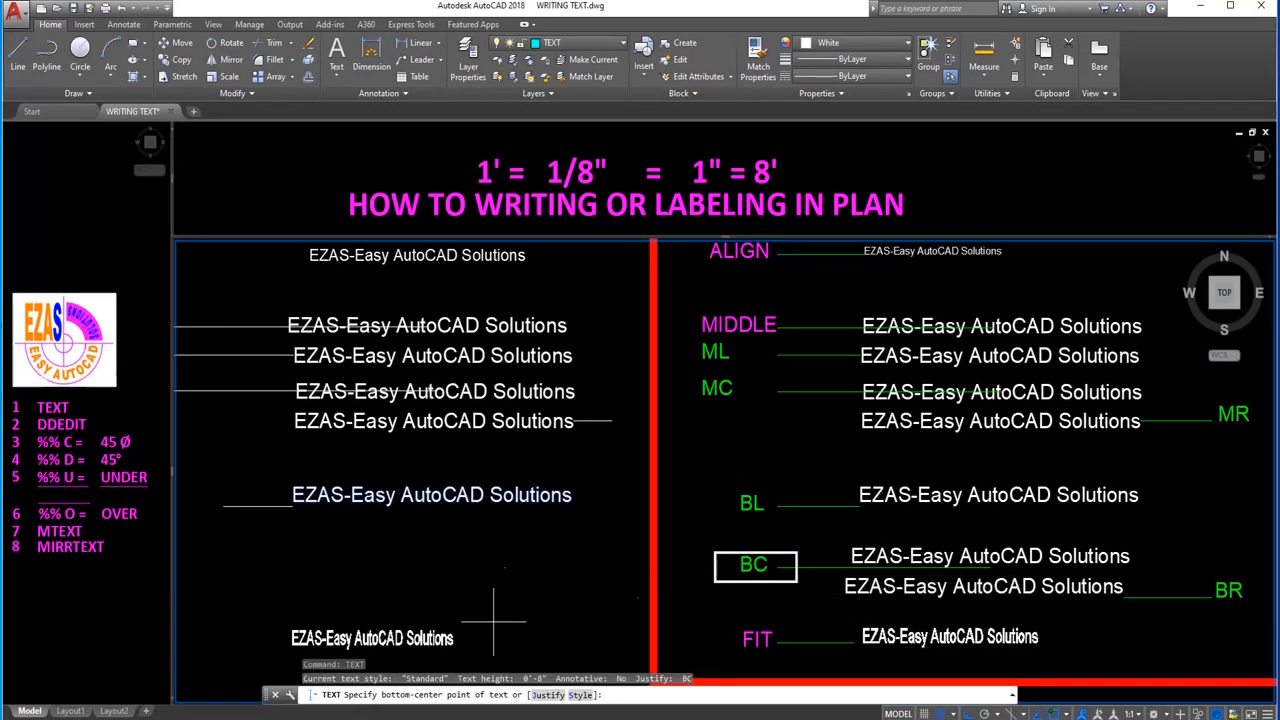
{"action": "left_click", "coordinate": [548, 694]}
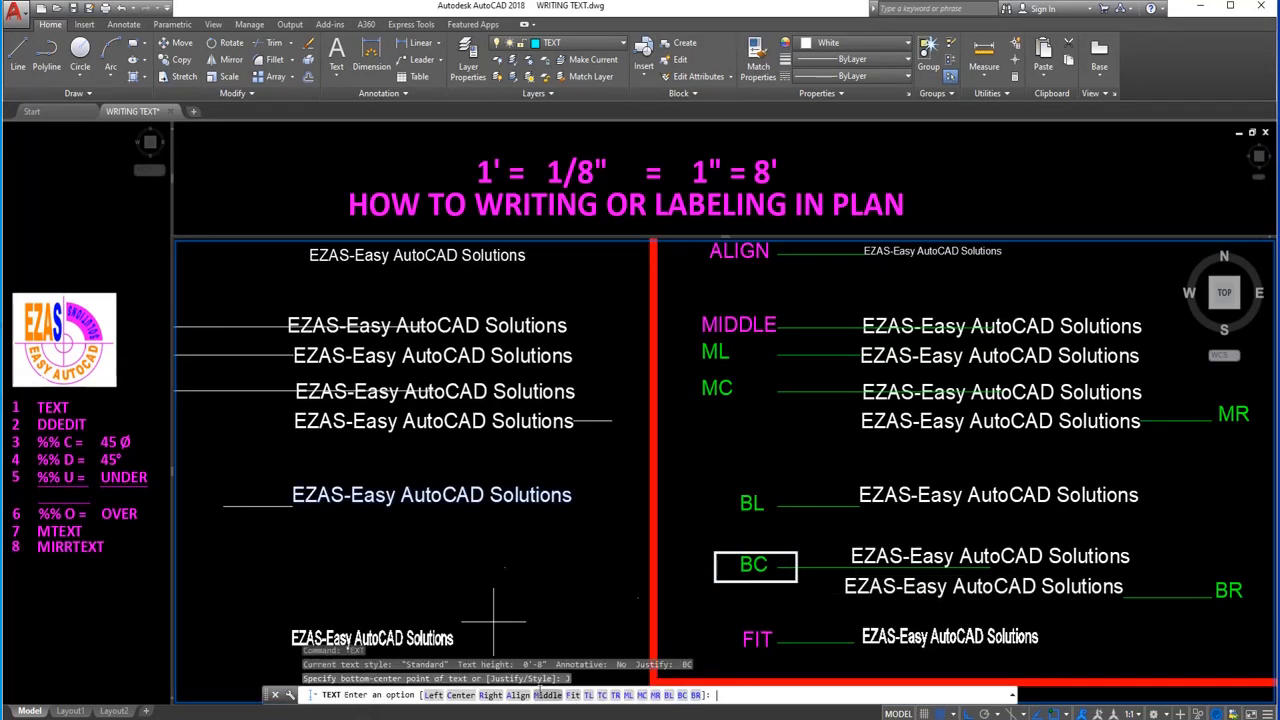
{"action": "left_click", "coordinate": [685, 697]}
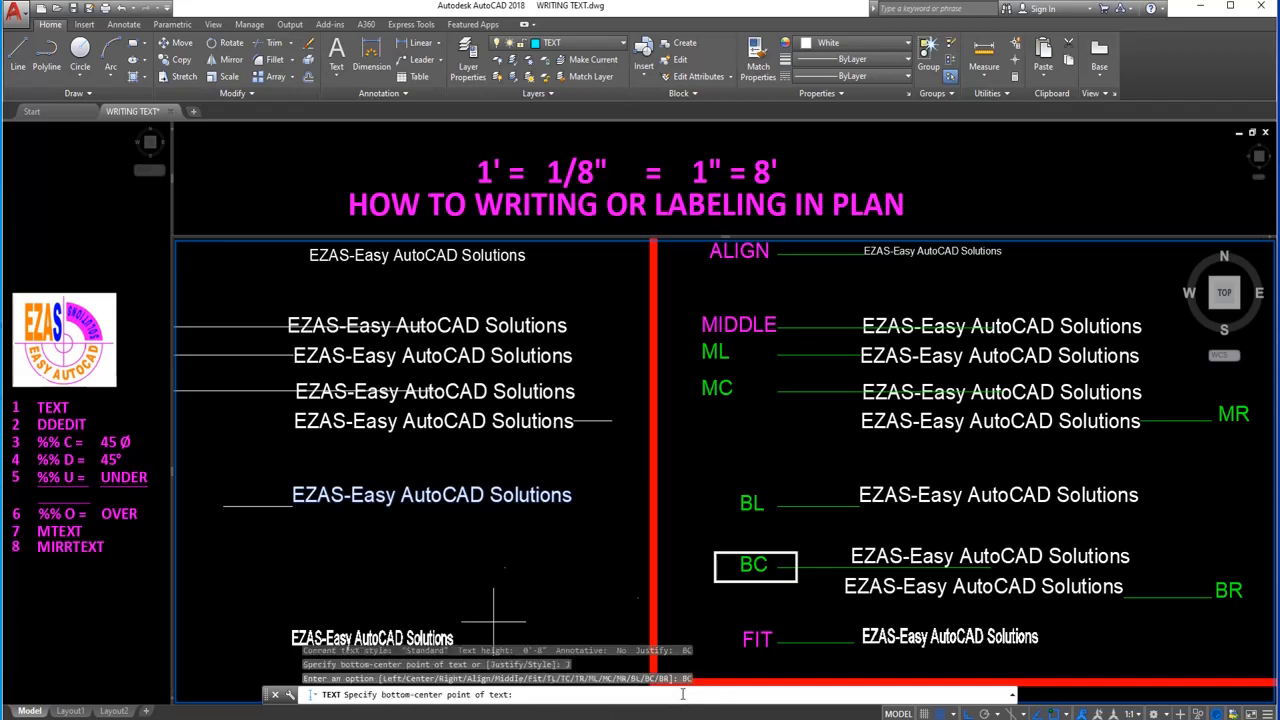
{"action": "left_click", "coordinate": [507, 567]}
{"action": "key", "text": "Return"}
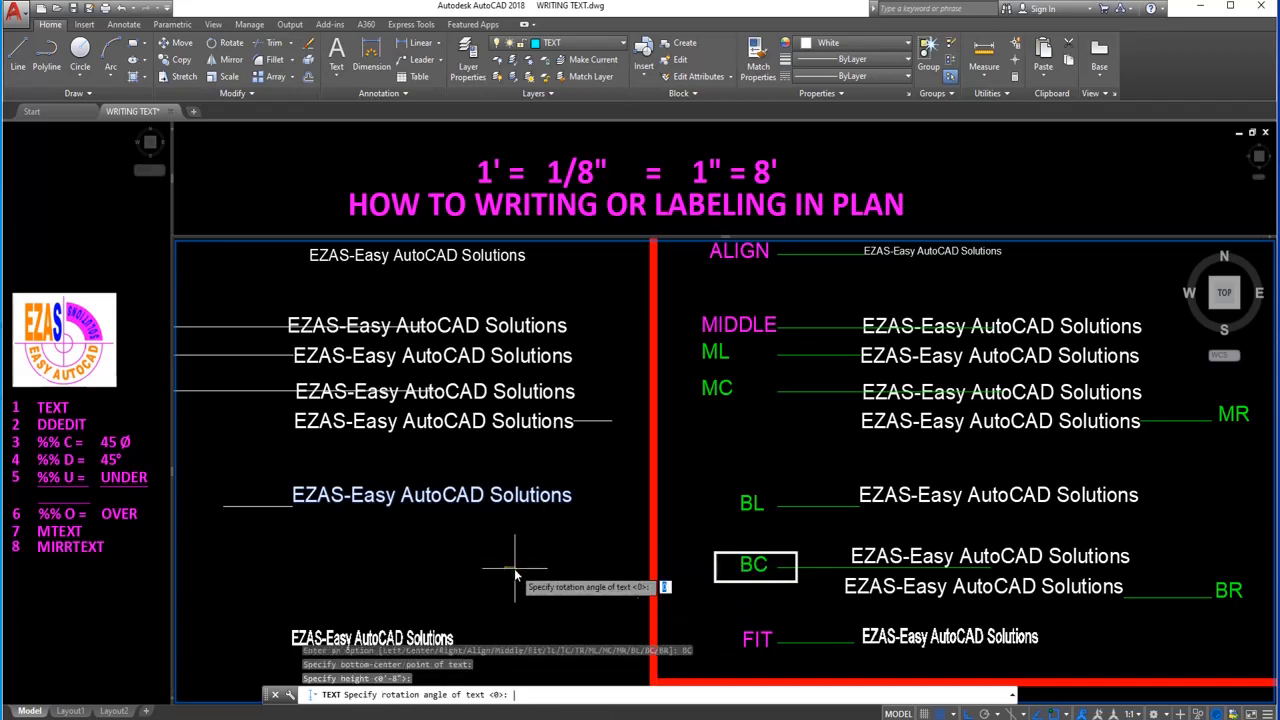
{"action": "key", "text": "Return"}
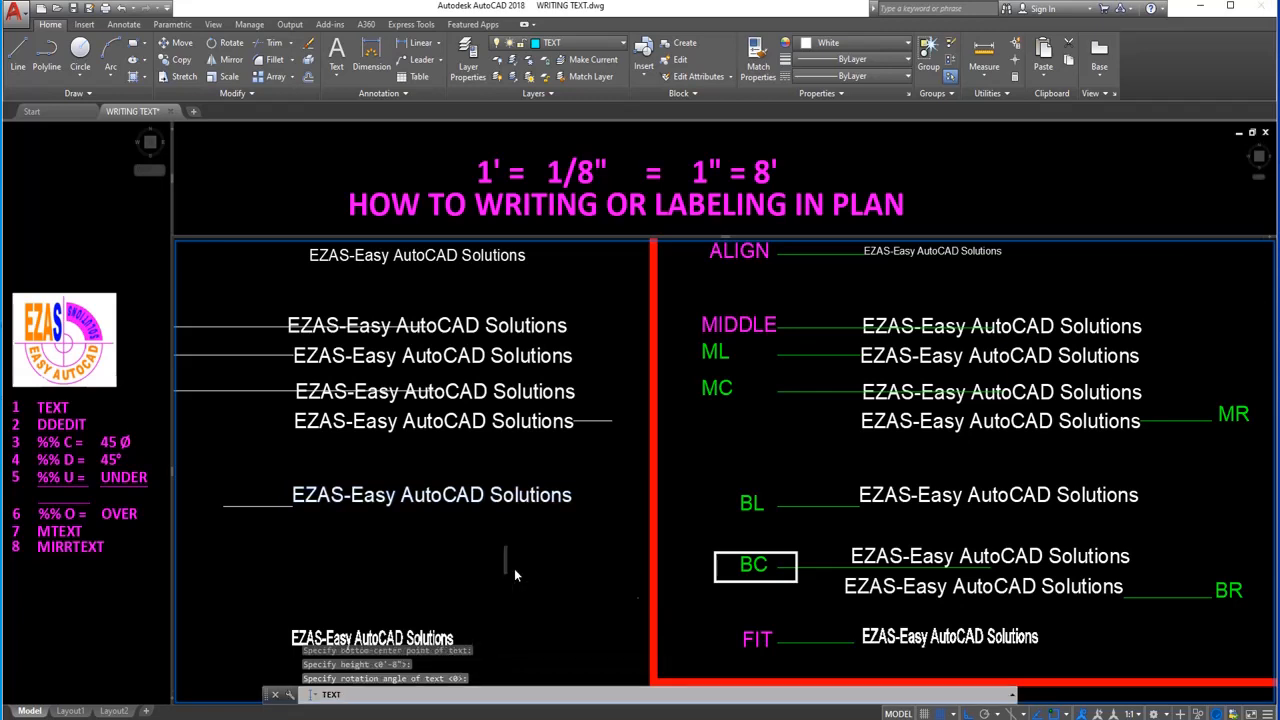
Write "EZAS-Easy AutoCAD Solutions" as the bottom-center justified text and finish the Text command.
{"action": "type", "text": "EZAS-Easy "}
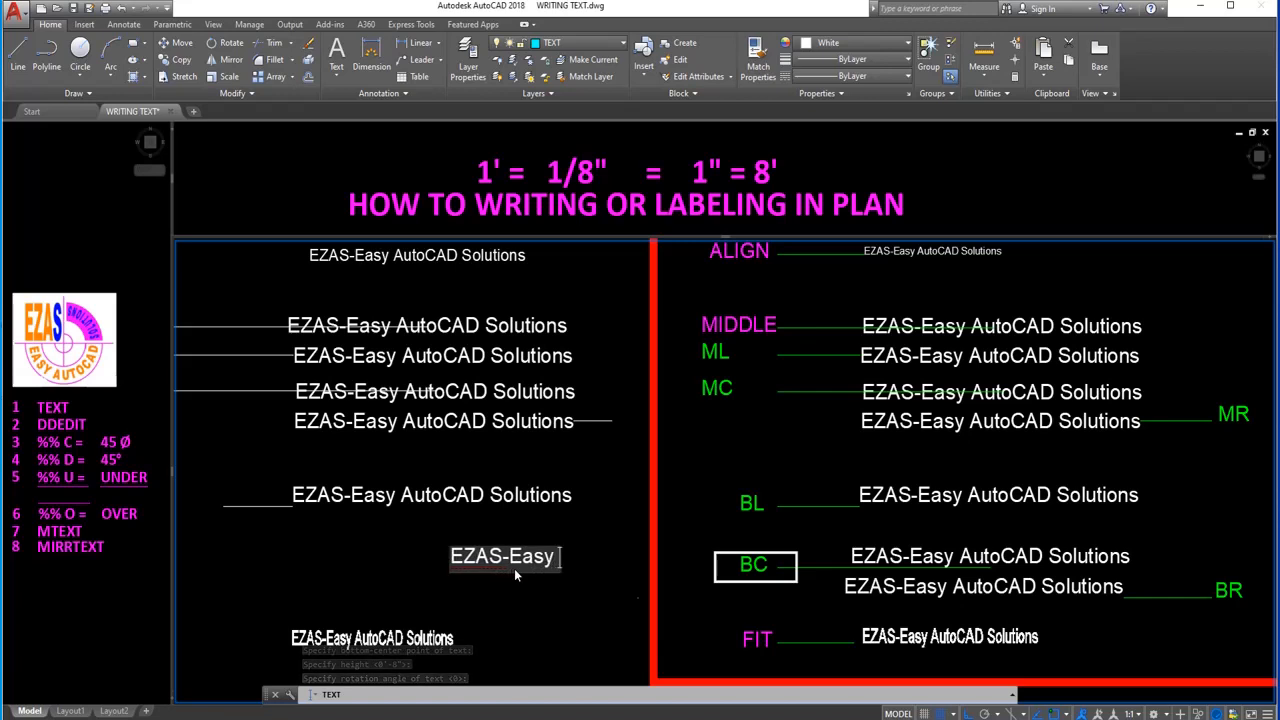
{"action": "type", "text": "AutoC"}
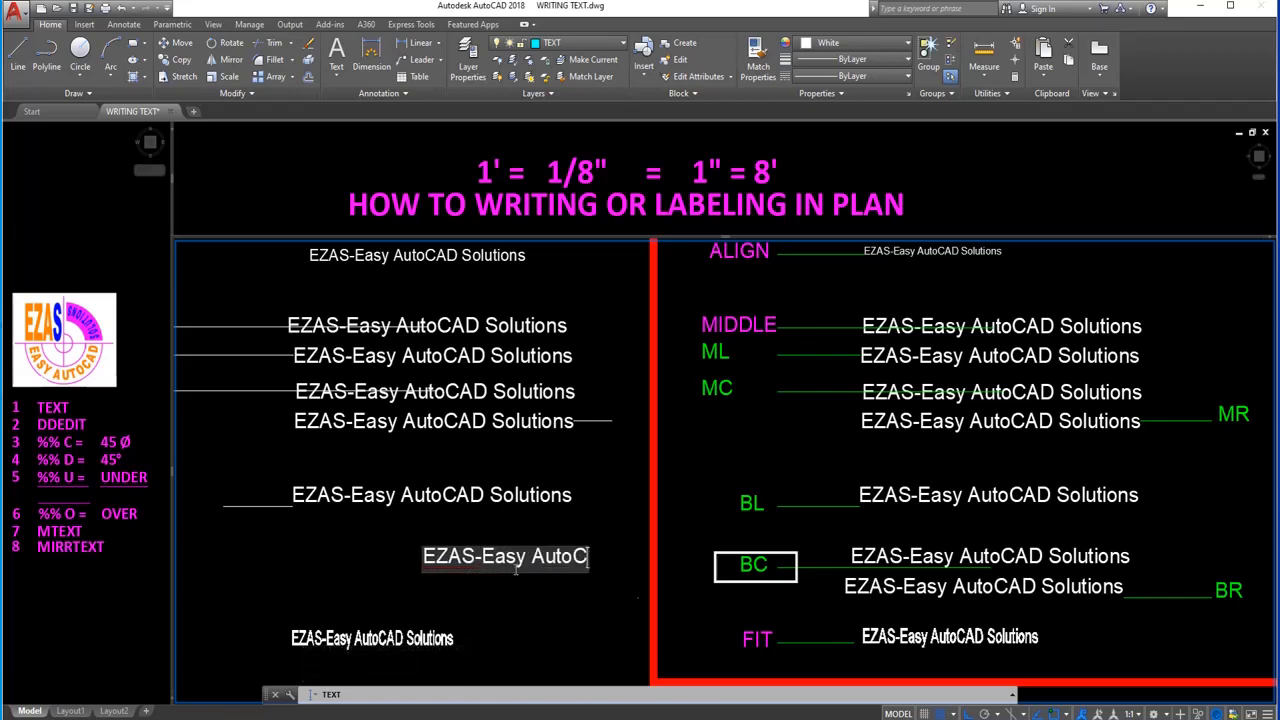
{"action": "type", "text": "AD Solu"}
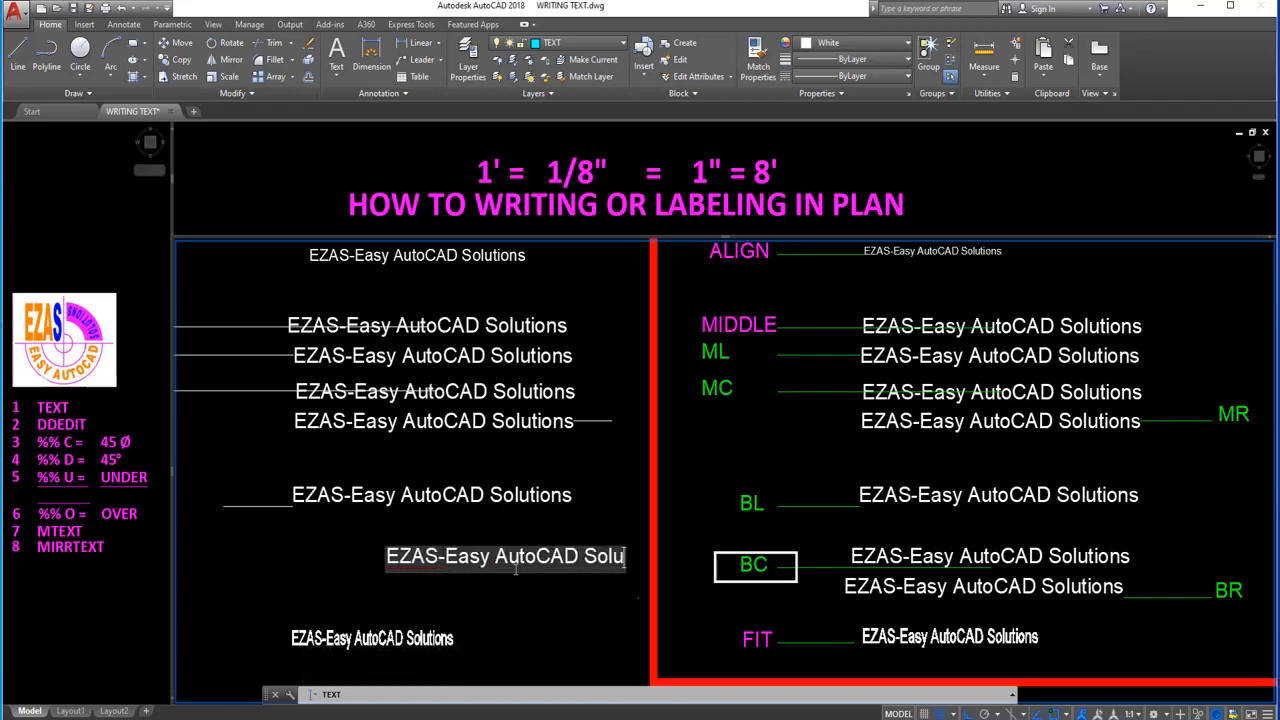
{"action": "type", "text": "tions"}
{"action": "key", "text": "Return"}
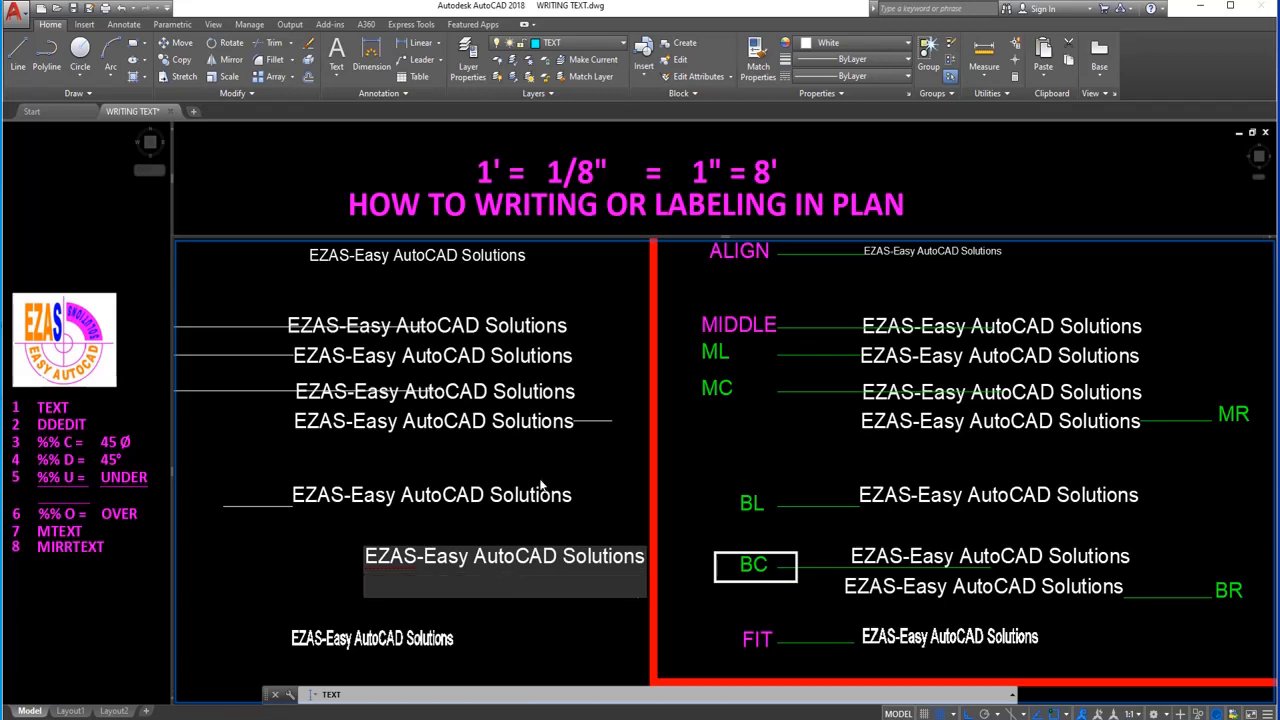
{"action": "key", "text": "Return"}
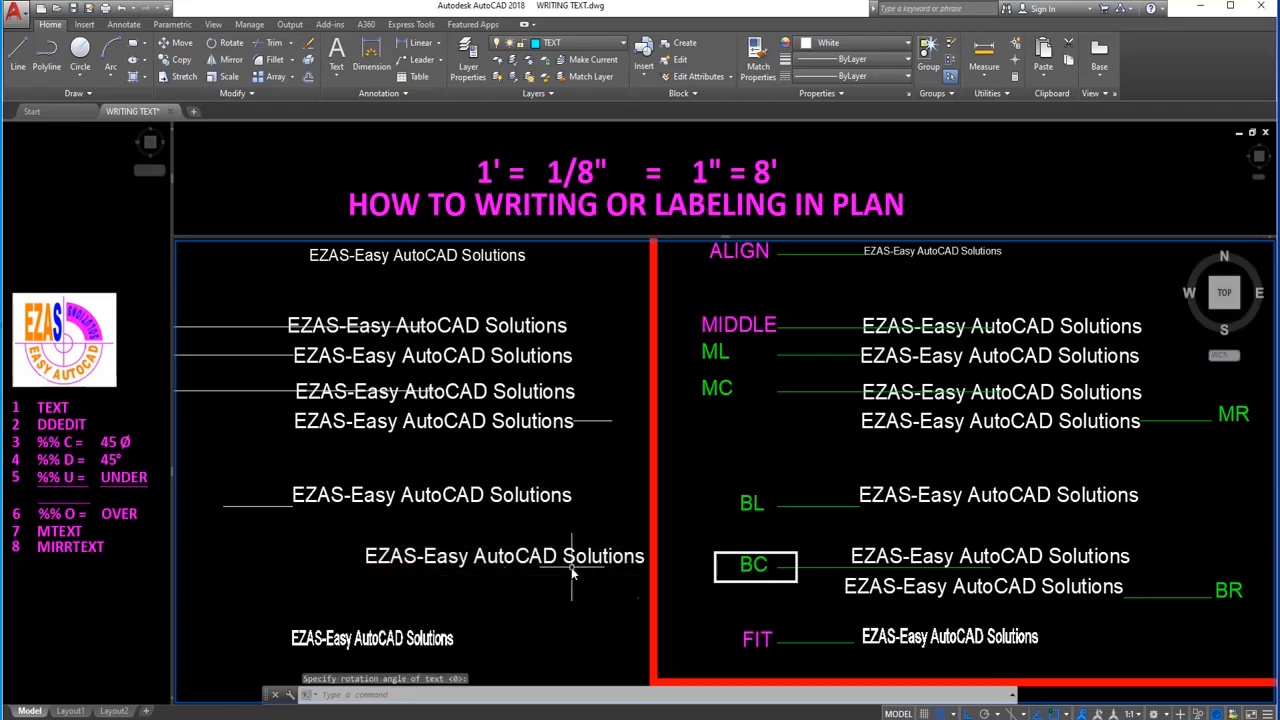
Try a line from the insertion point of the bottom-center text using the insertion snap, and cancel it.
{"action": "type", "text": "l"}
{"action": "key", "text": "Return"}
{"action": "type", "text": "ins"}
{"action": "key", "text": "Return"}
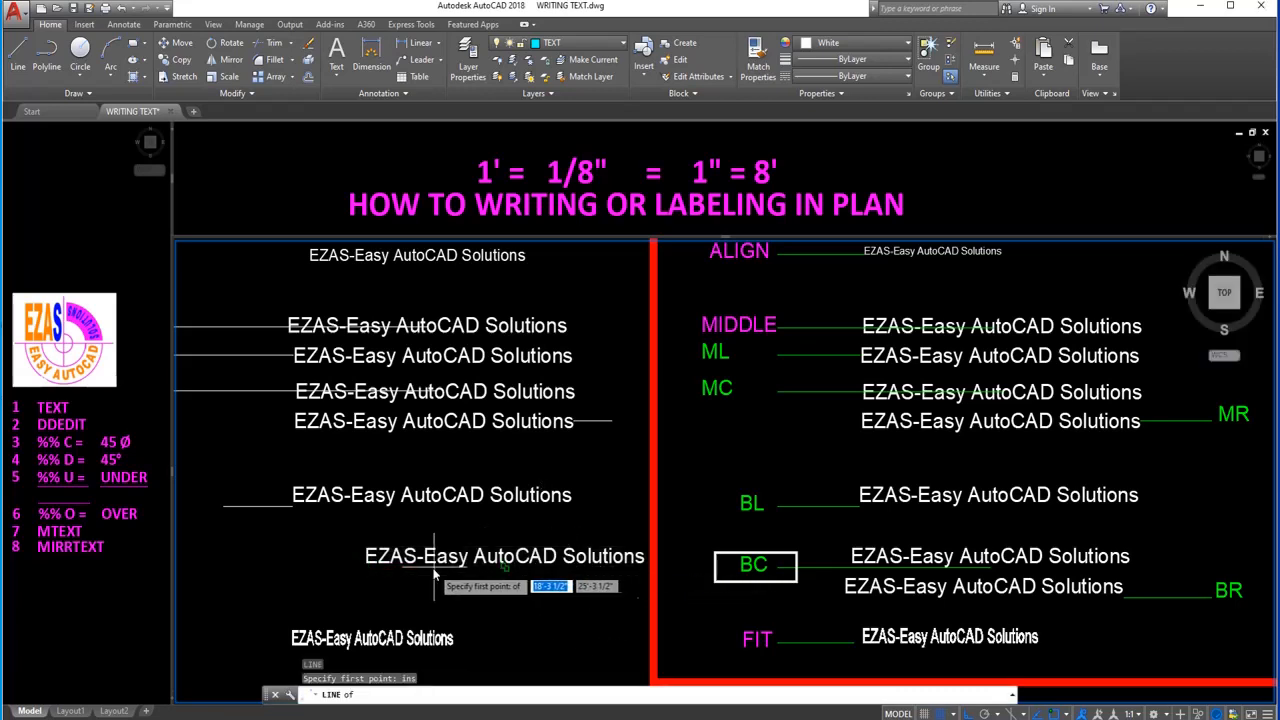
{"action": "left_click", "coordinate": [505, 568]}
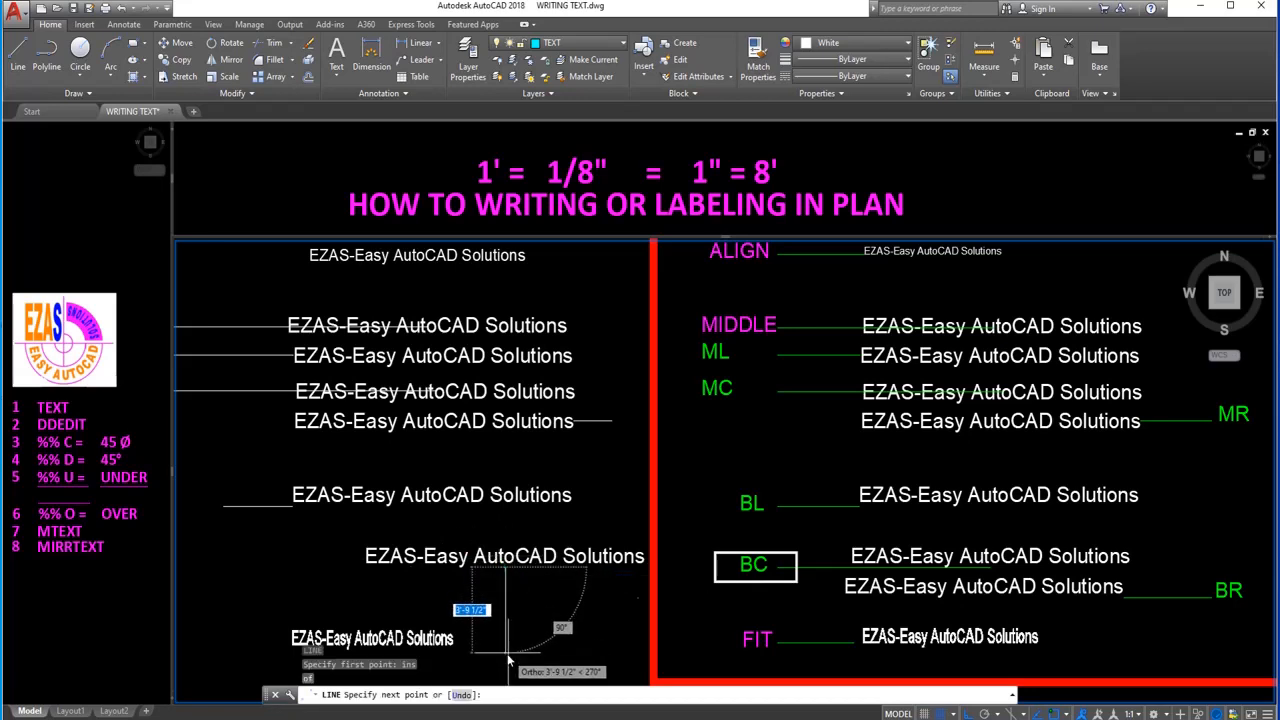
{"action": "key", "text": "Escape"}
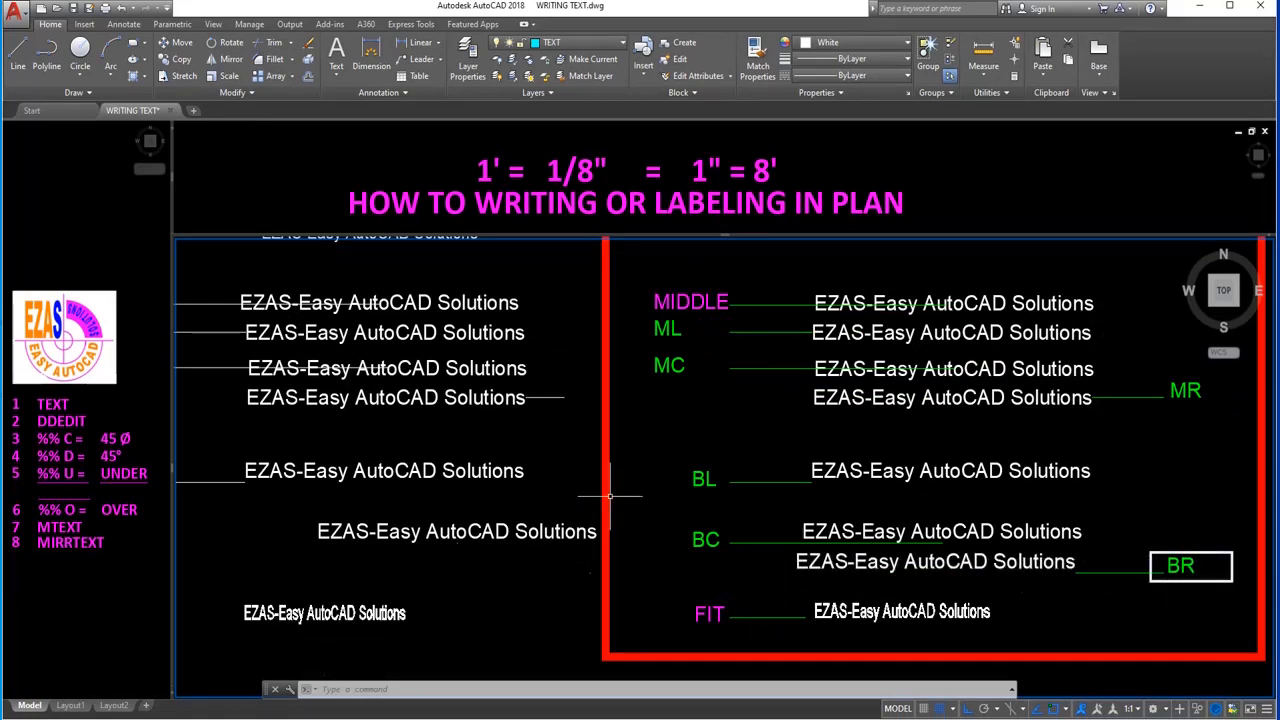
Start single-line text with bottom-right (BR) justification at the point node below the end of the bottom-center text, with height 0'-8" and rotation 0.
{"action": "type", "text": "TEXT"}
{"action": "key", "text": "Return"}
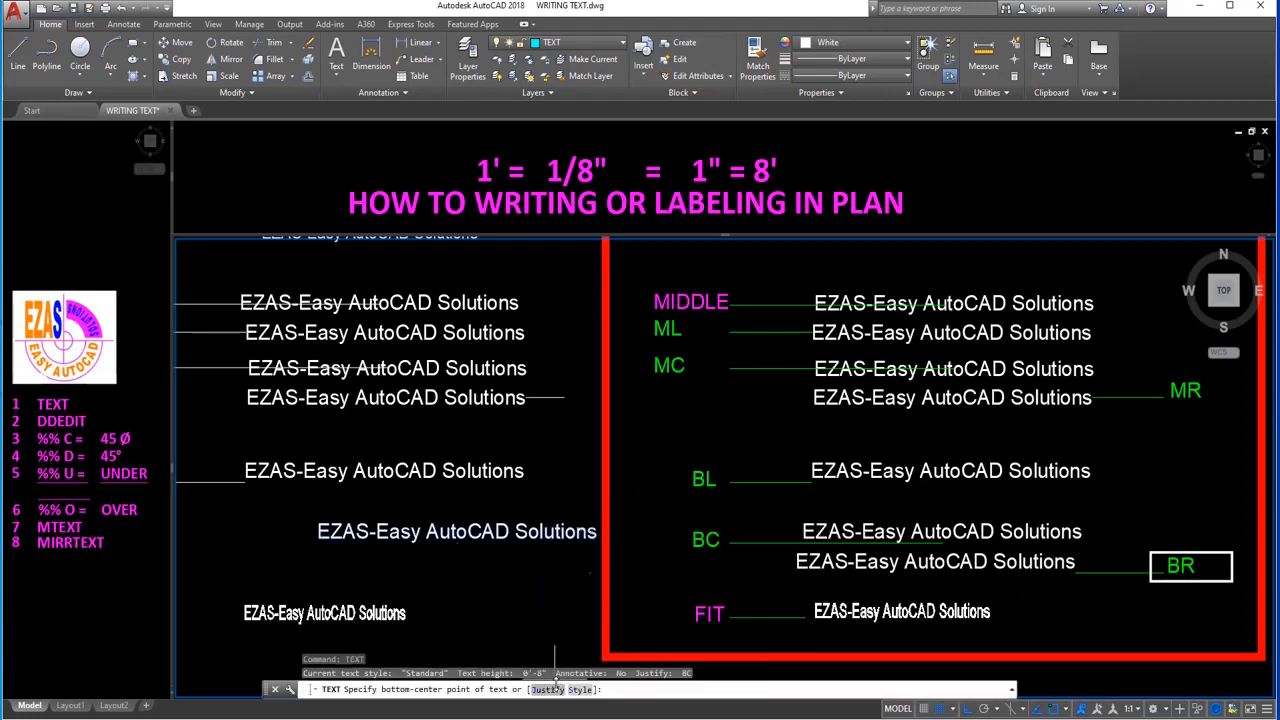
{"action": "left_click", "coordinate": [550, 689]}
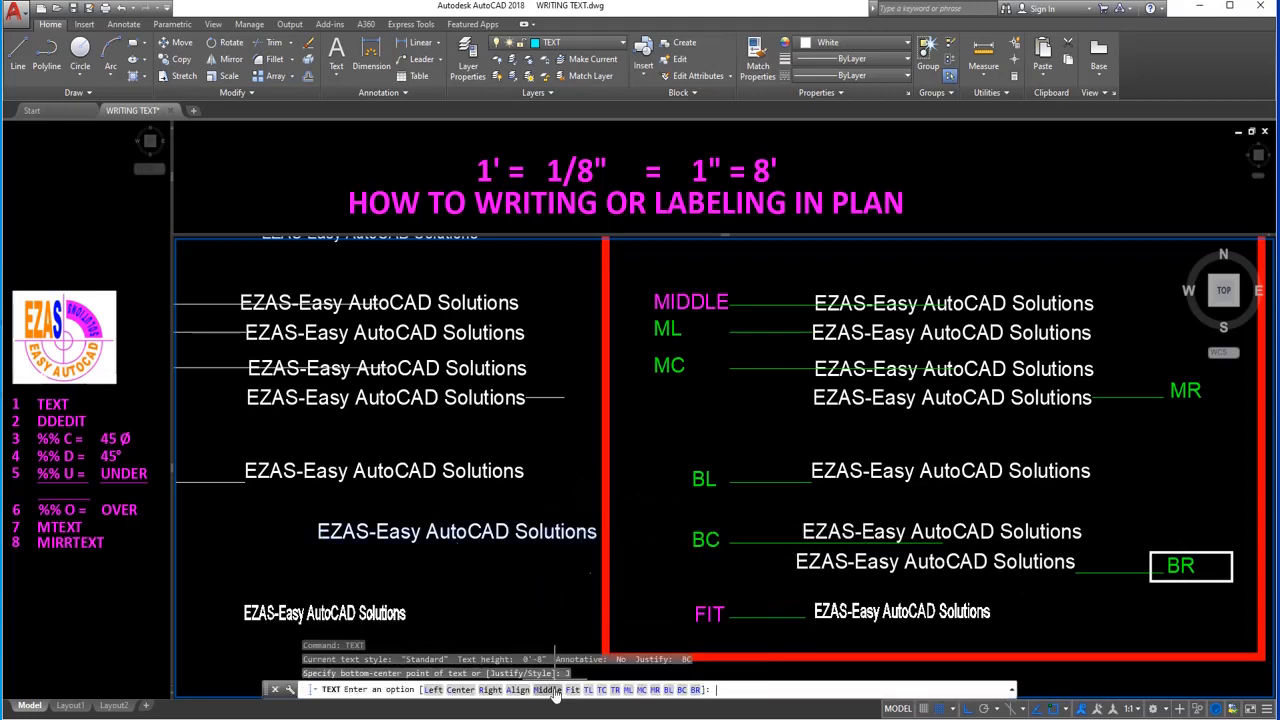
{"action": "left_click", "coordinate": [694, 689]}
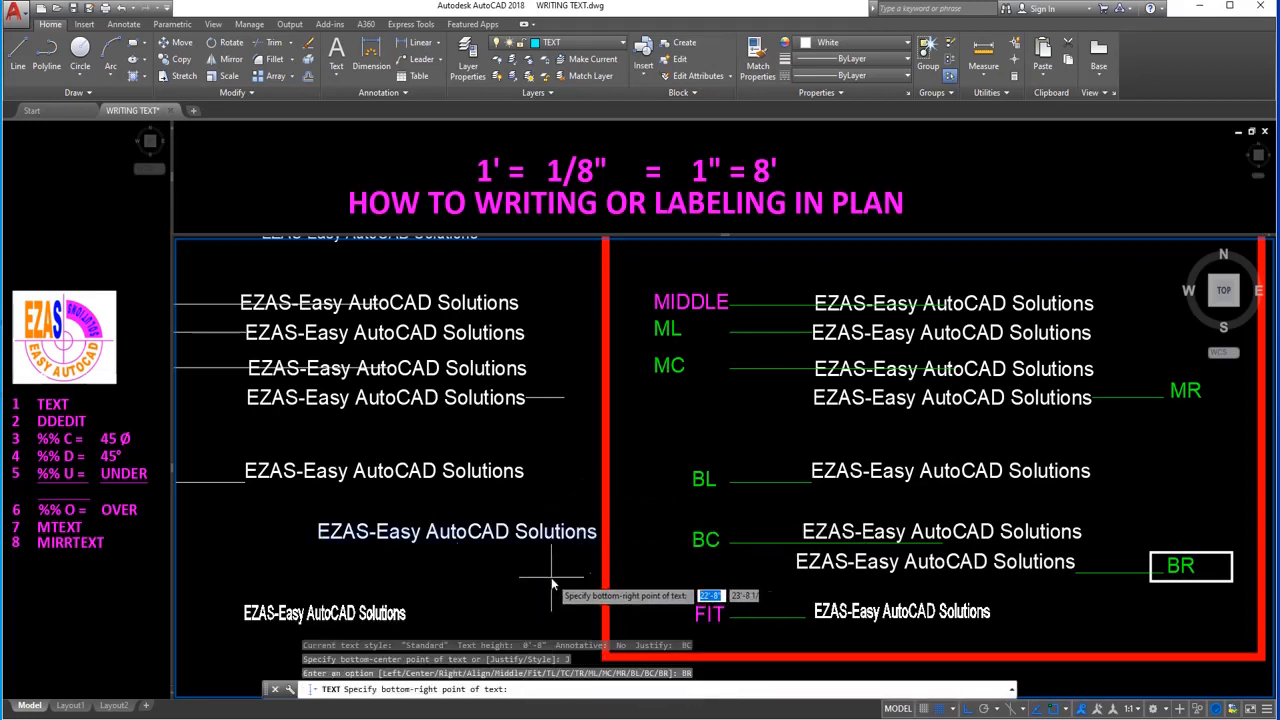
{"action": "left_click", "coordinate": [588, 575]}
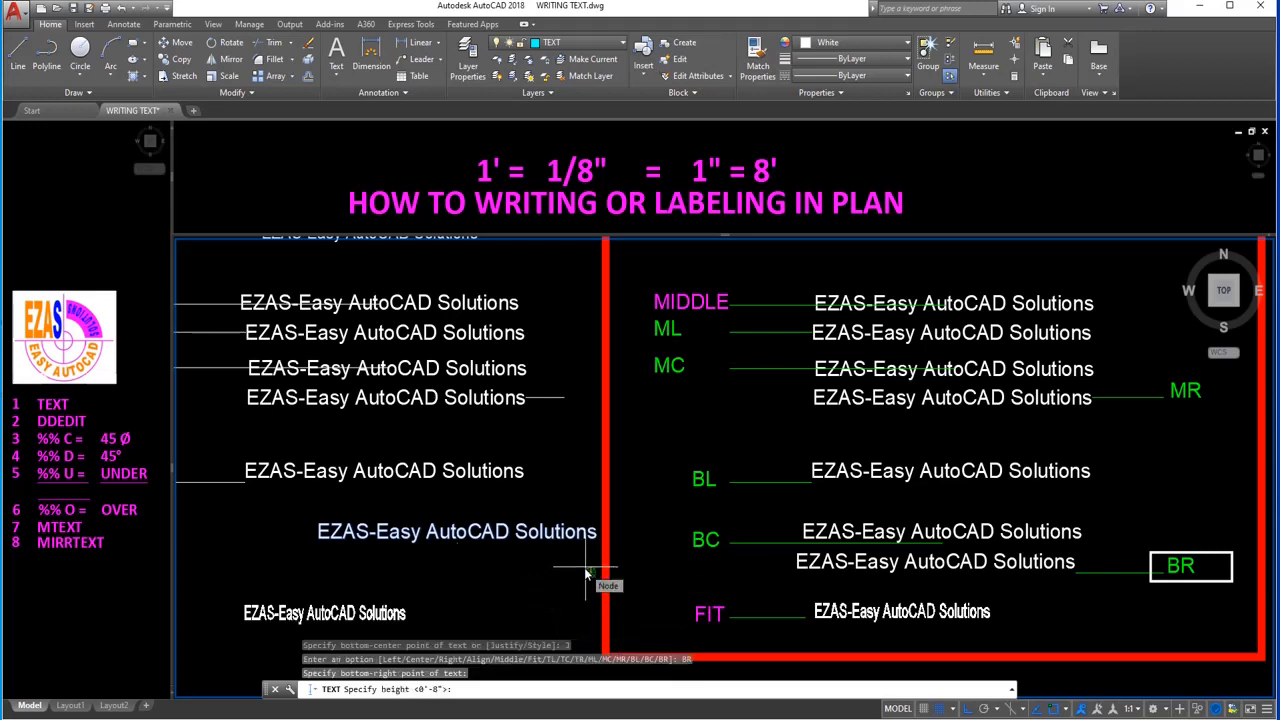
{"action": "key", "text": "Return"}
{"action": "key", "text": "Return"}
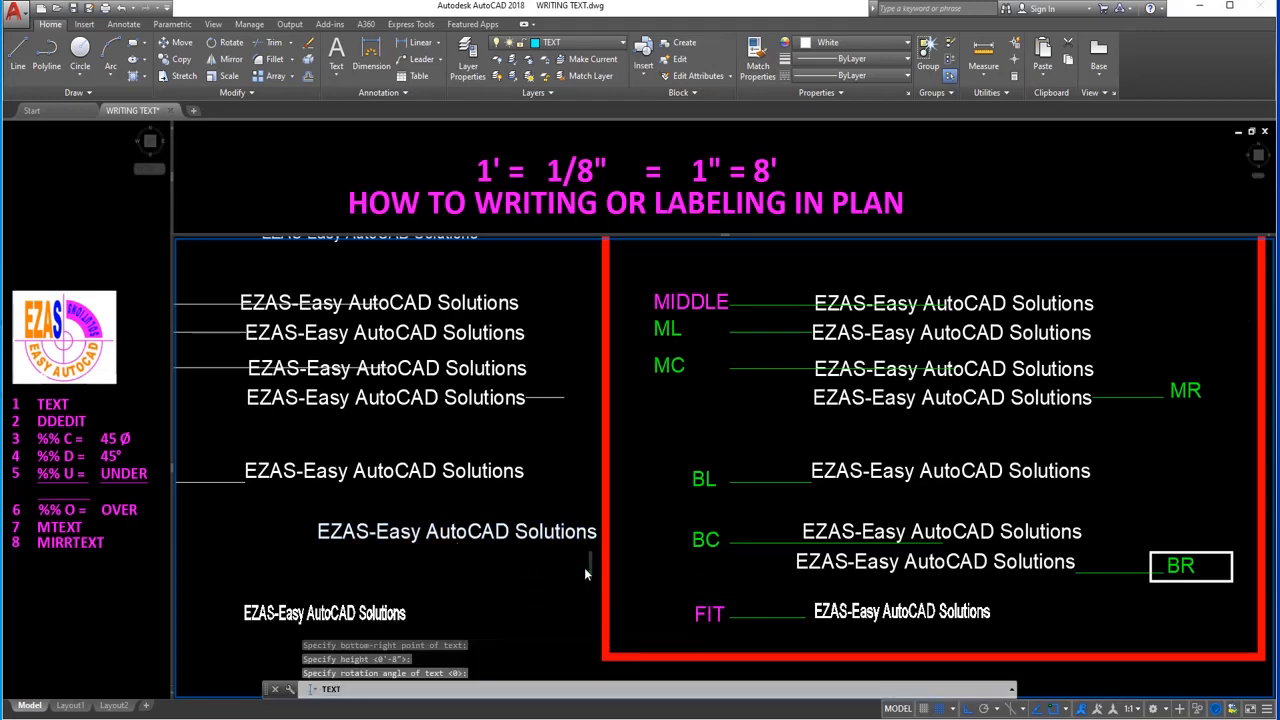
Write "EZAS-Easy AutoCAD Solutions" as the bottom-right justified text and finish the Text command.
{"action": "type", "text": "EZAS-"}
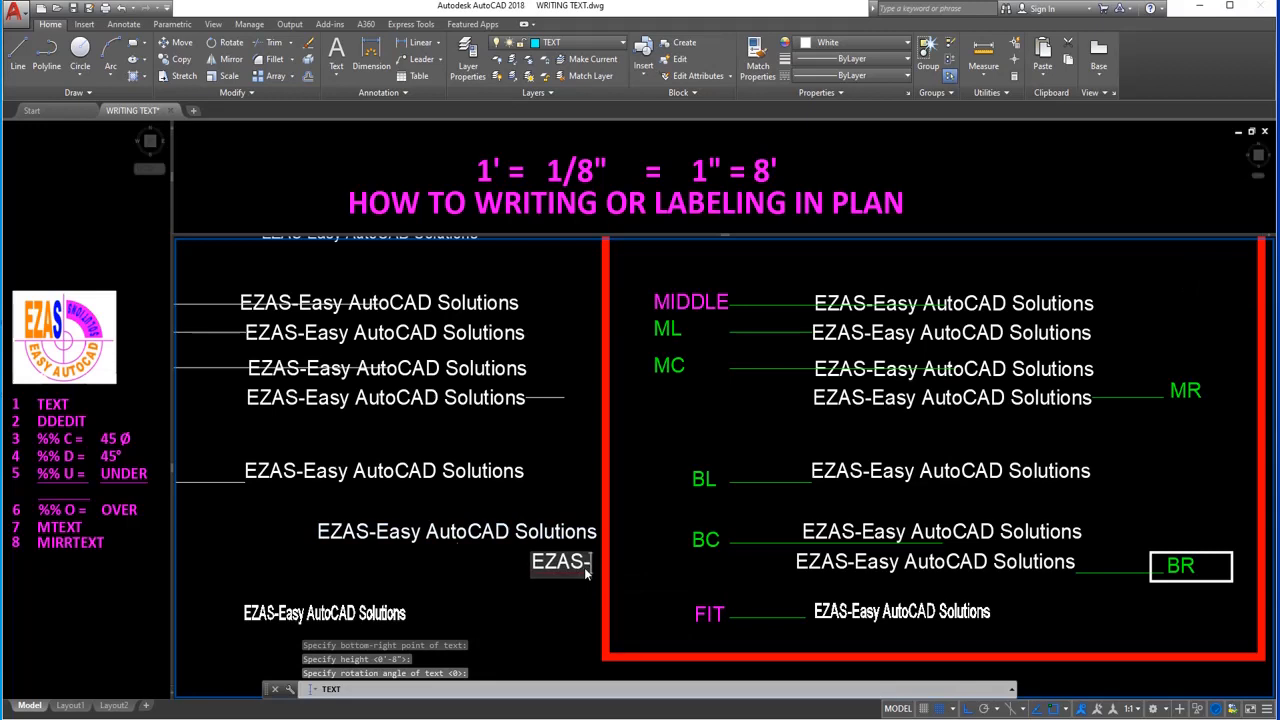
{"action": "type", "text": "Easuy"}
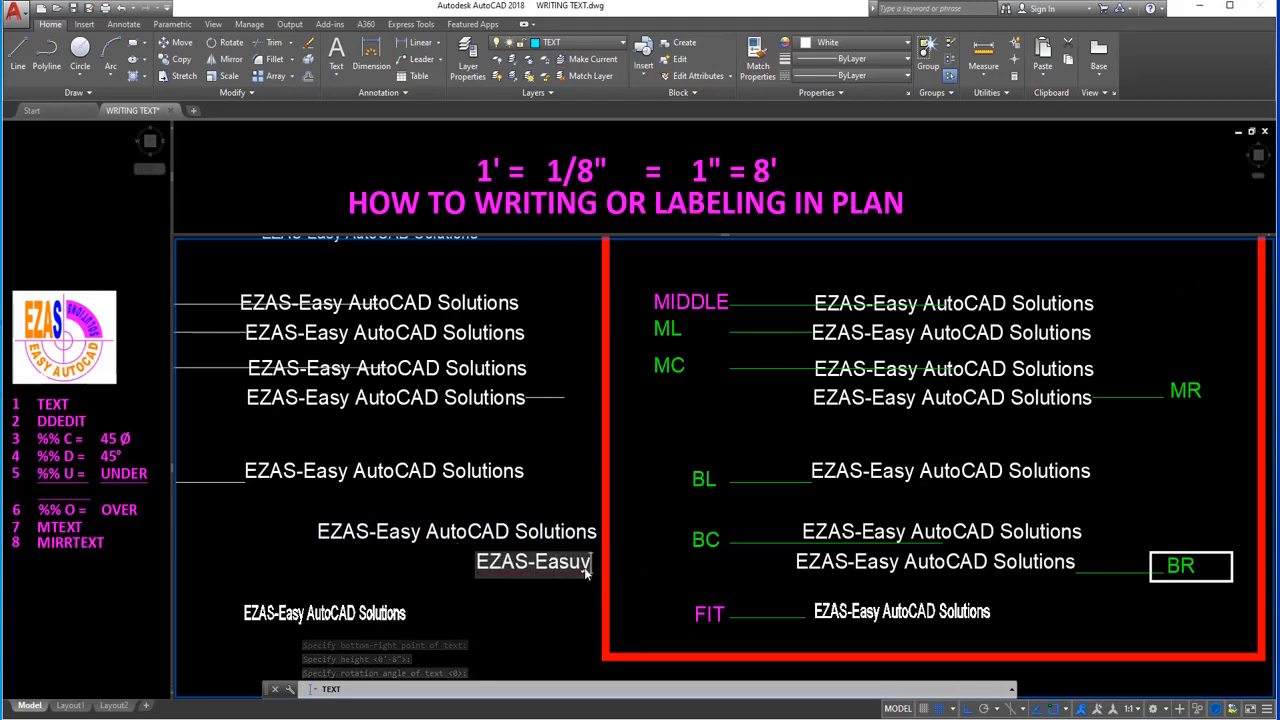
{"action": "key", "text": "BackSpace"}
{"action": "key", "text": "BackSpace"}
{"action": "type", "text": "y A"}
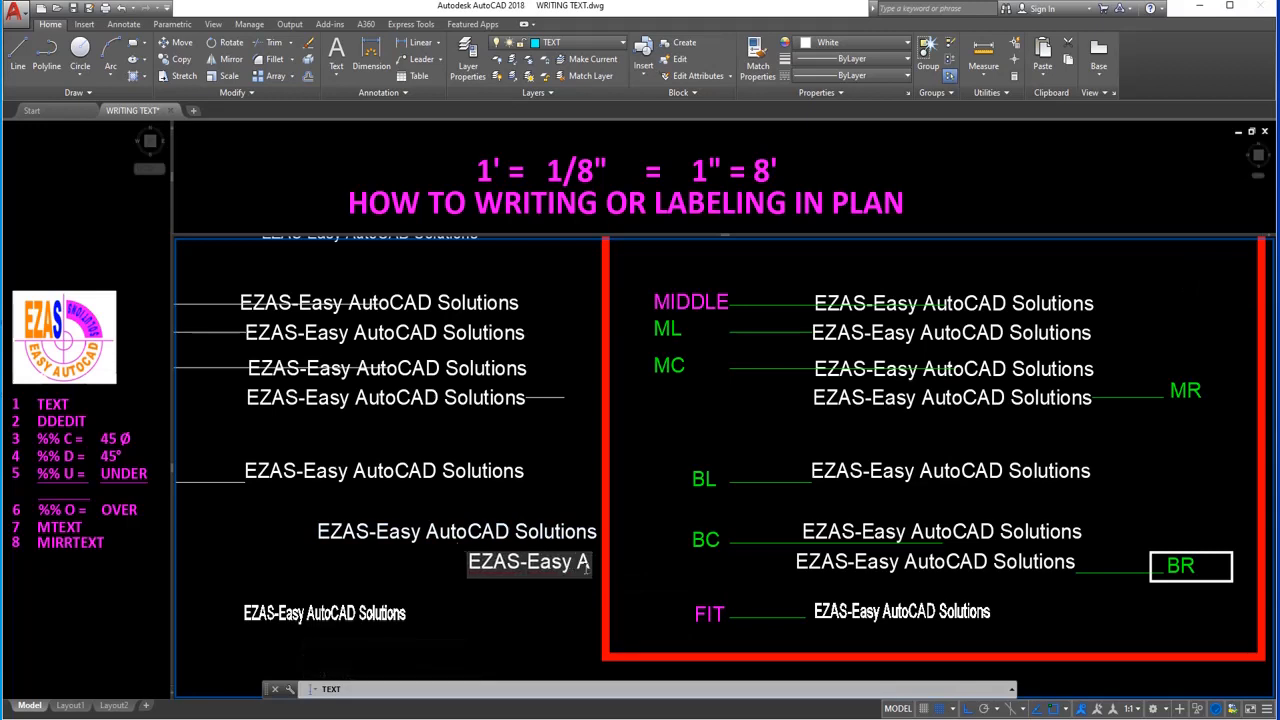
{"action": "type", "text": "utoC"}
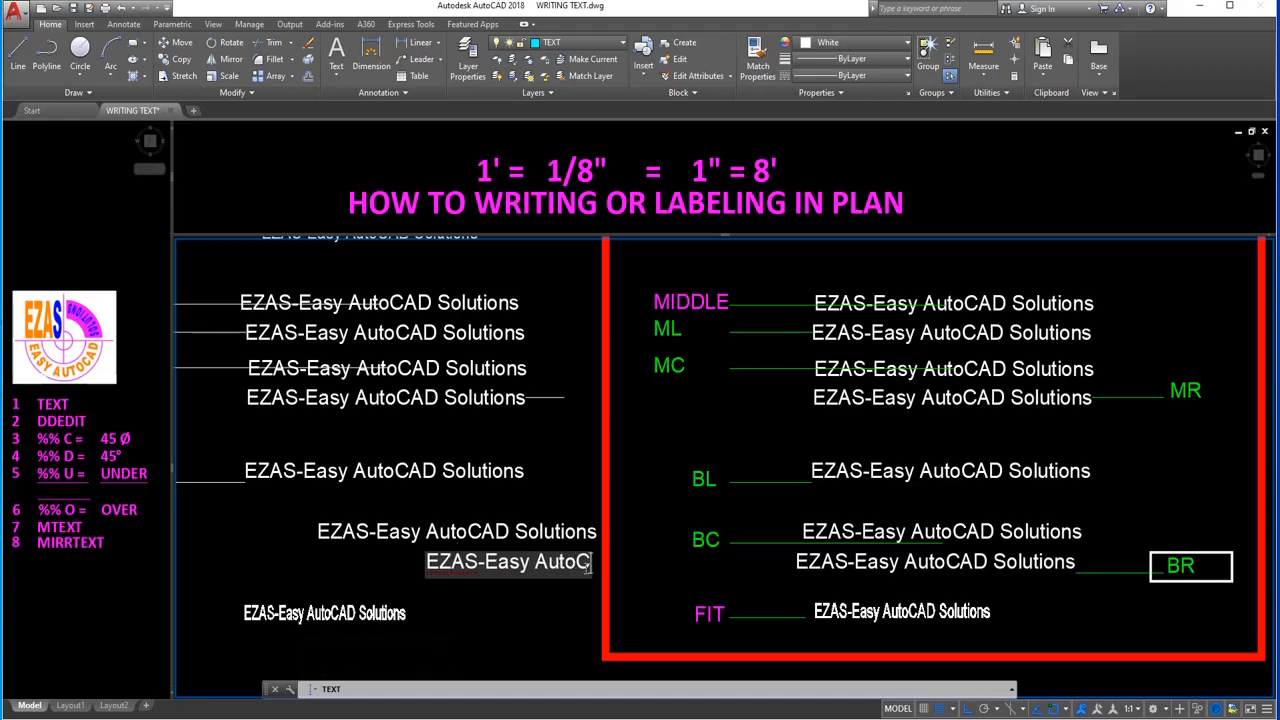
{"action": "type", "text": "AD Solutions"}
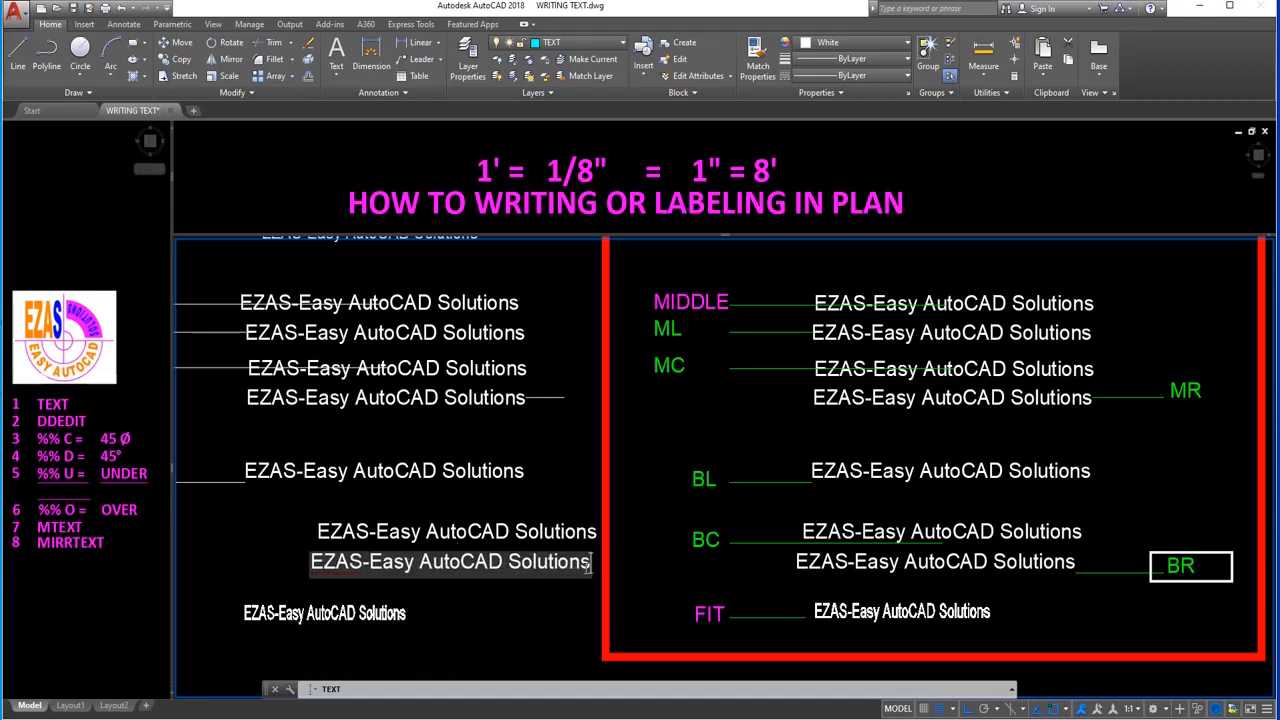
{"action": "key", "text": "Return"}
{"action": "key", "text": "Return"}
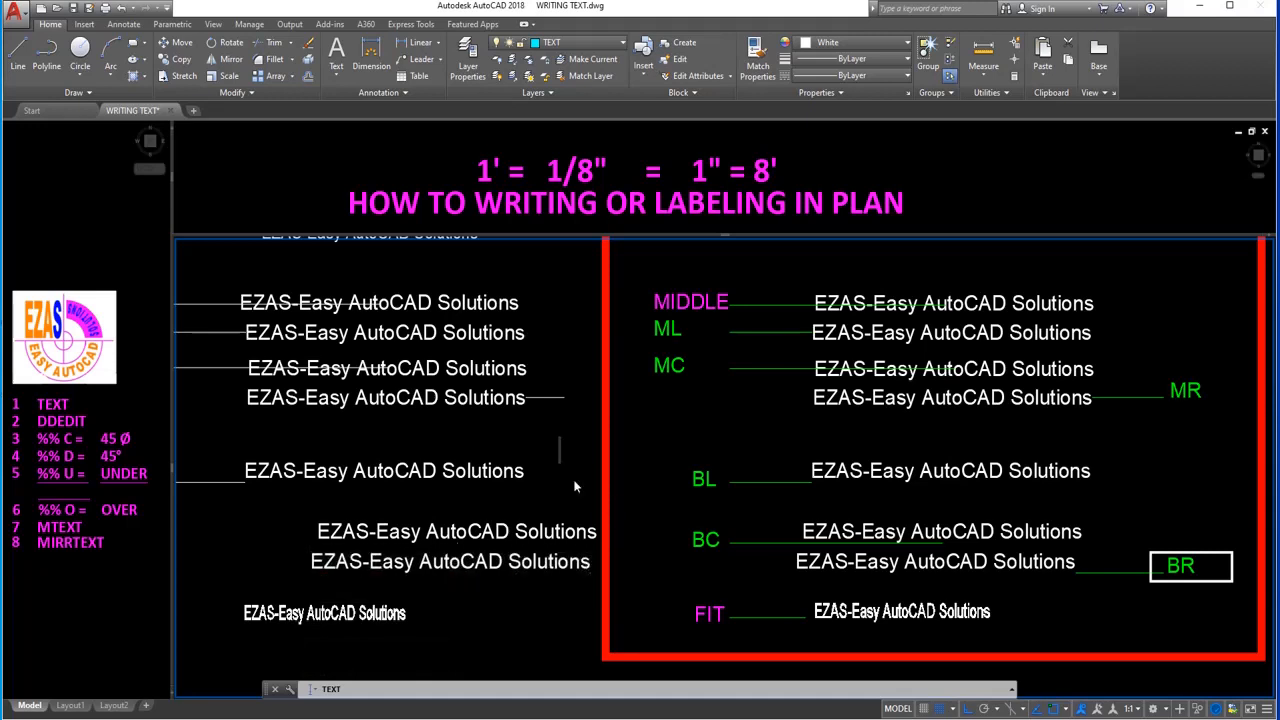
Try a rightward line from the insertion point of the bottom-right text using the insertion snap, and cancel it.
{"action": "type", "text": "l"}
{"action": "key", "text": "Return"}
{"action": "type", "text": "ins"}
{"action": "key", "text": "Return"}
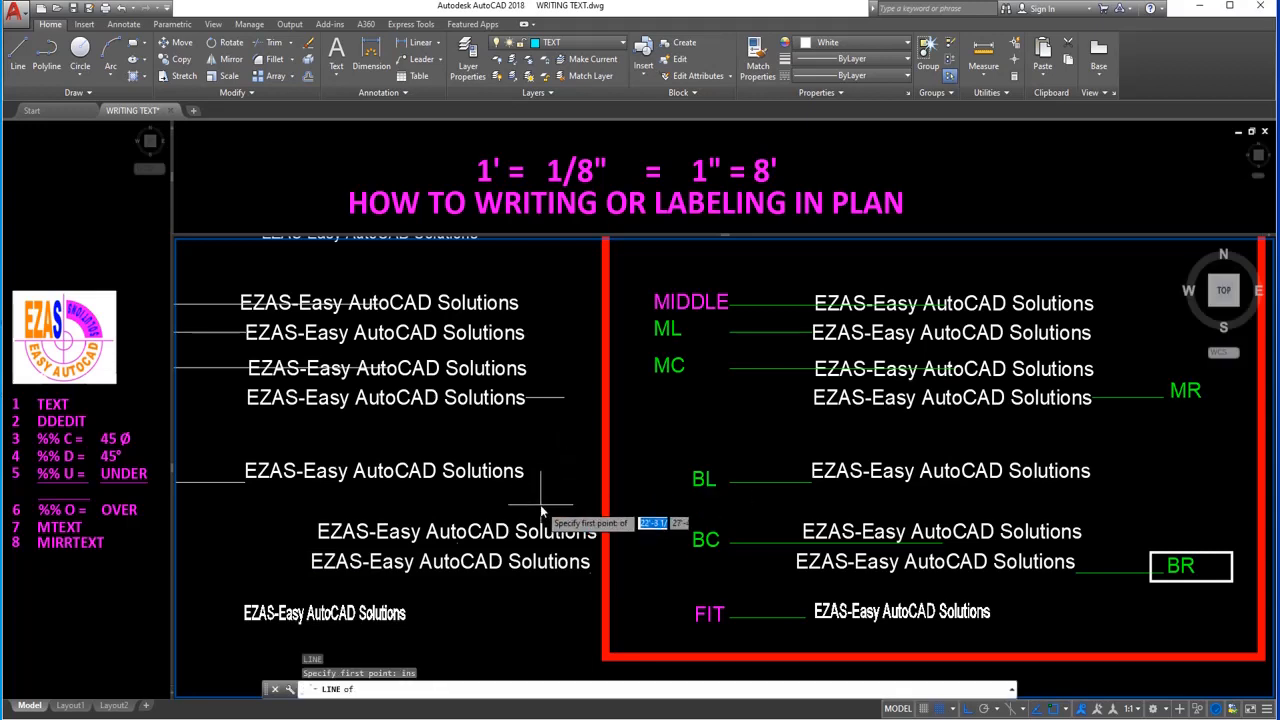
{"action": "left_click", "coordinate": [578, 578]}
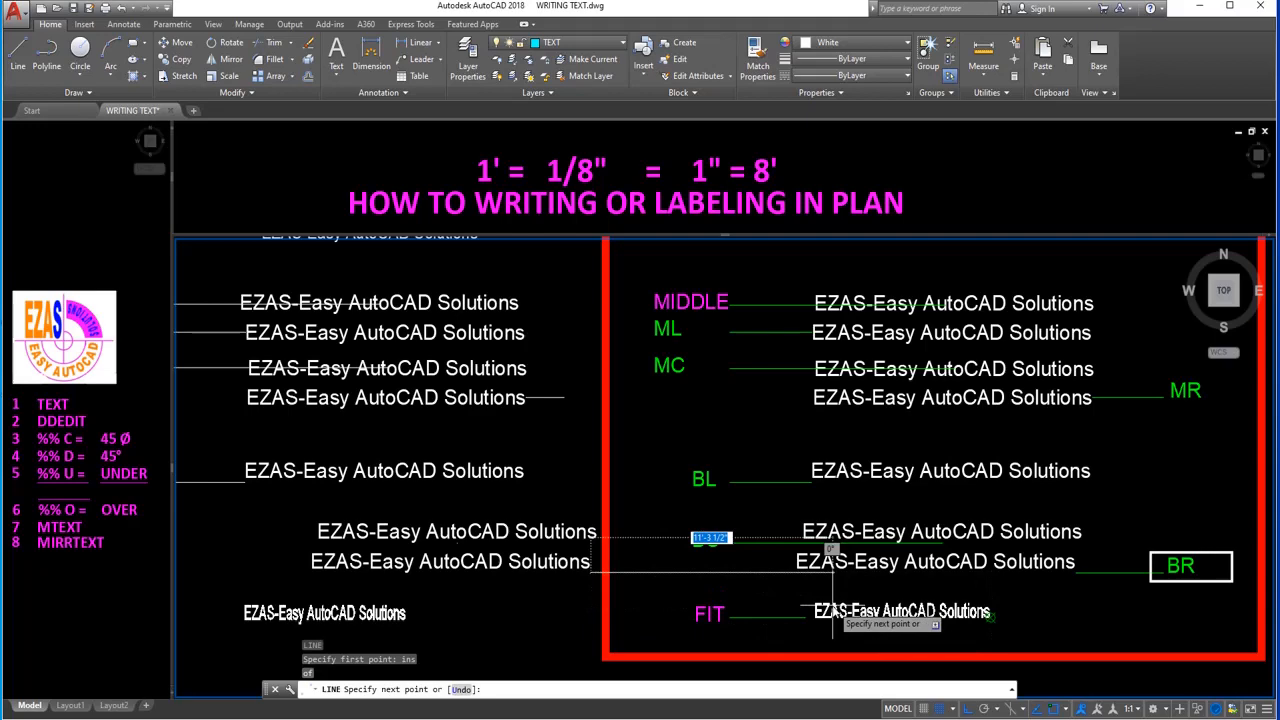
{"action": "key", "text": "Escape"}
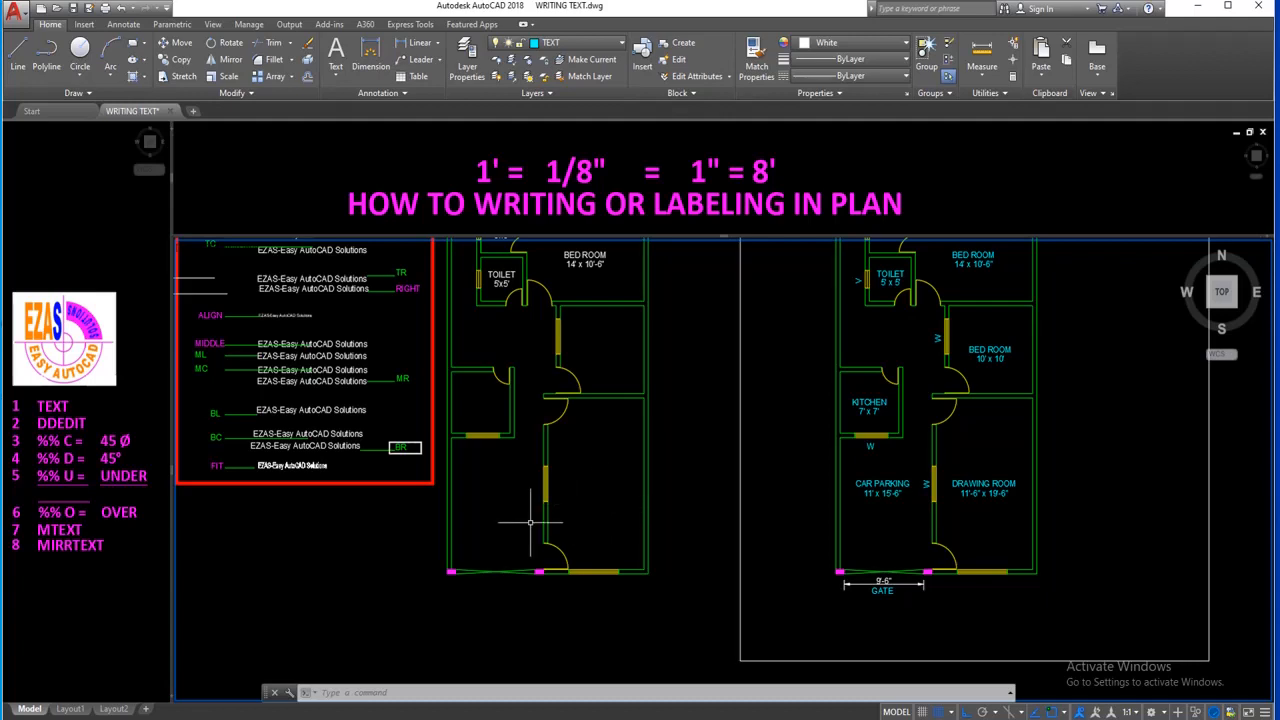
{"action": "type", "text": "st"}
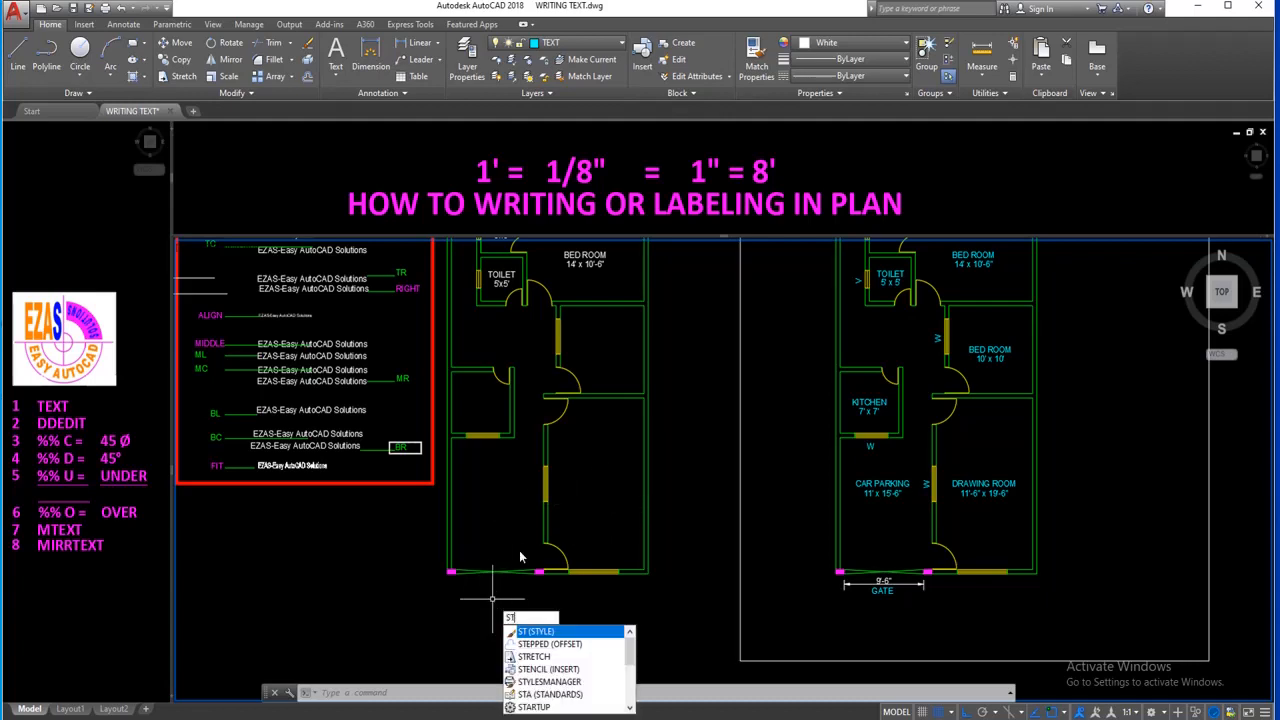
{"action": "key", "text": "BackSpace"}
{"action": "key", "text": "BackSpace"}
List all text styles through the Style option of the single-line Text command, check the current style, and cancel the command.
{"action": "type", "text": "text"}
{"action": "key", "text": "Return"}
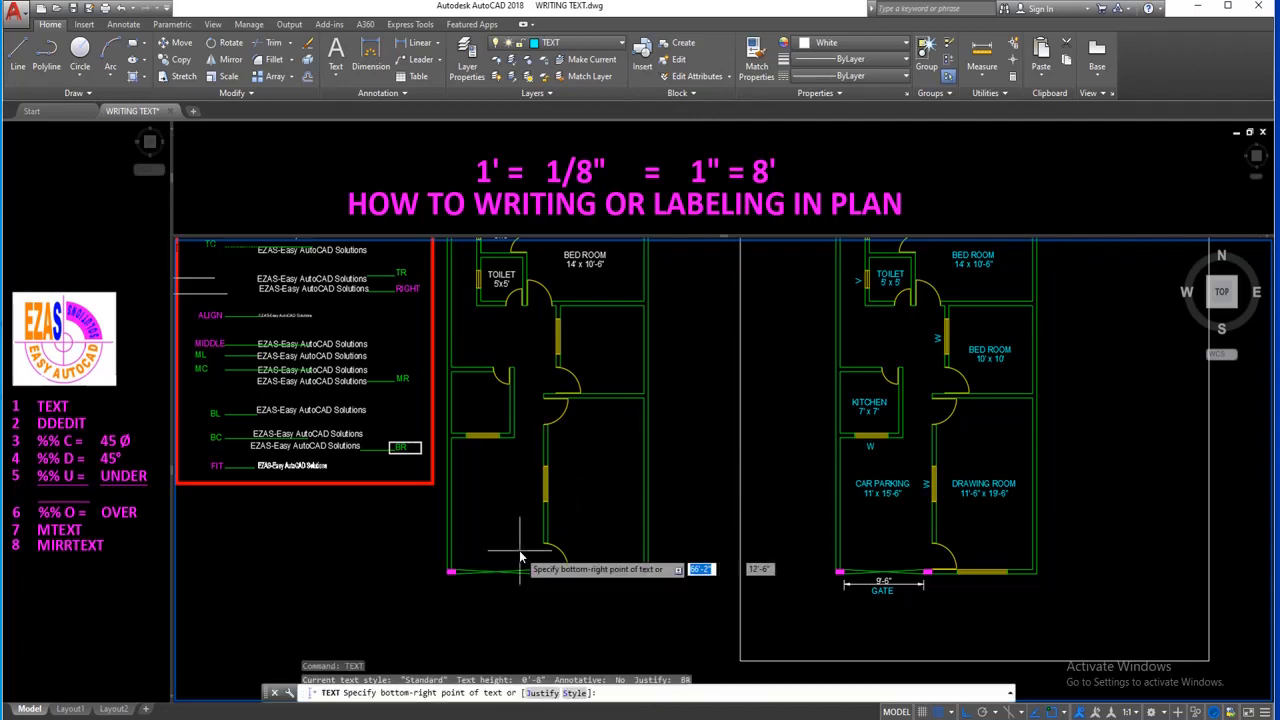
{"action": "left_click", "coordinate": [572, 693]}
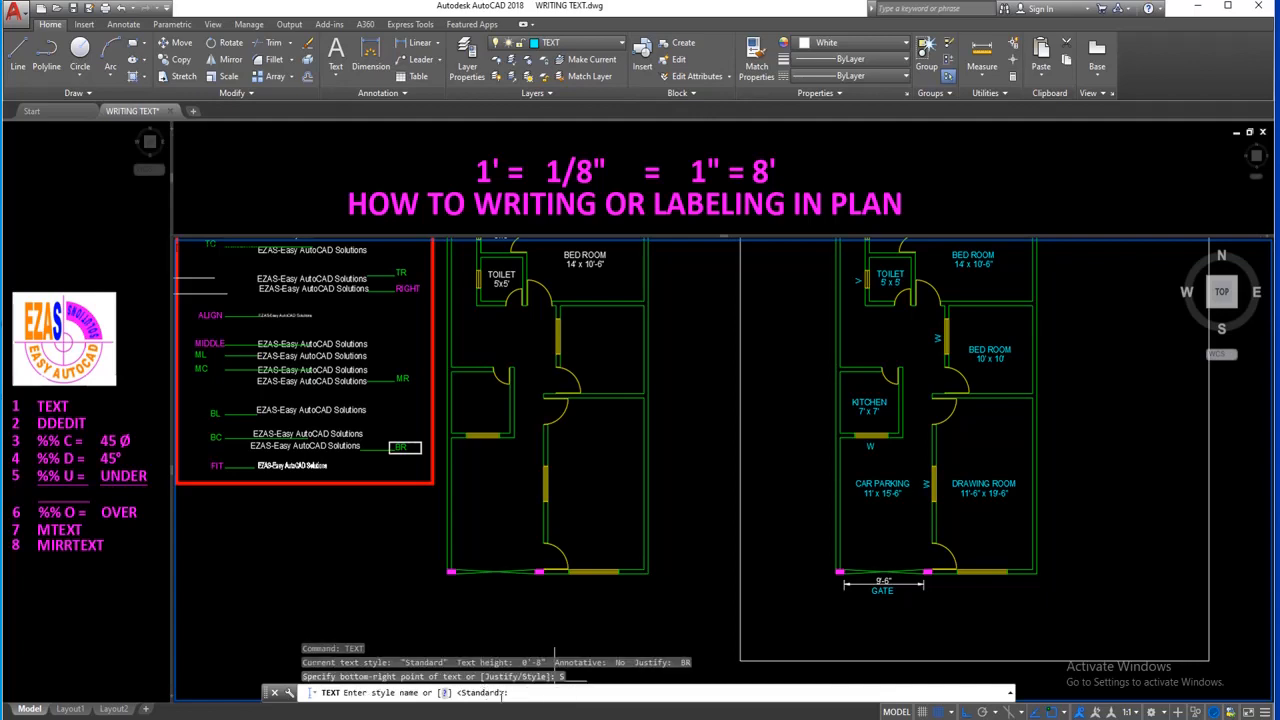
{"action": "type", "text": "?"}
{"action": "key", "text": "Return"}
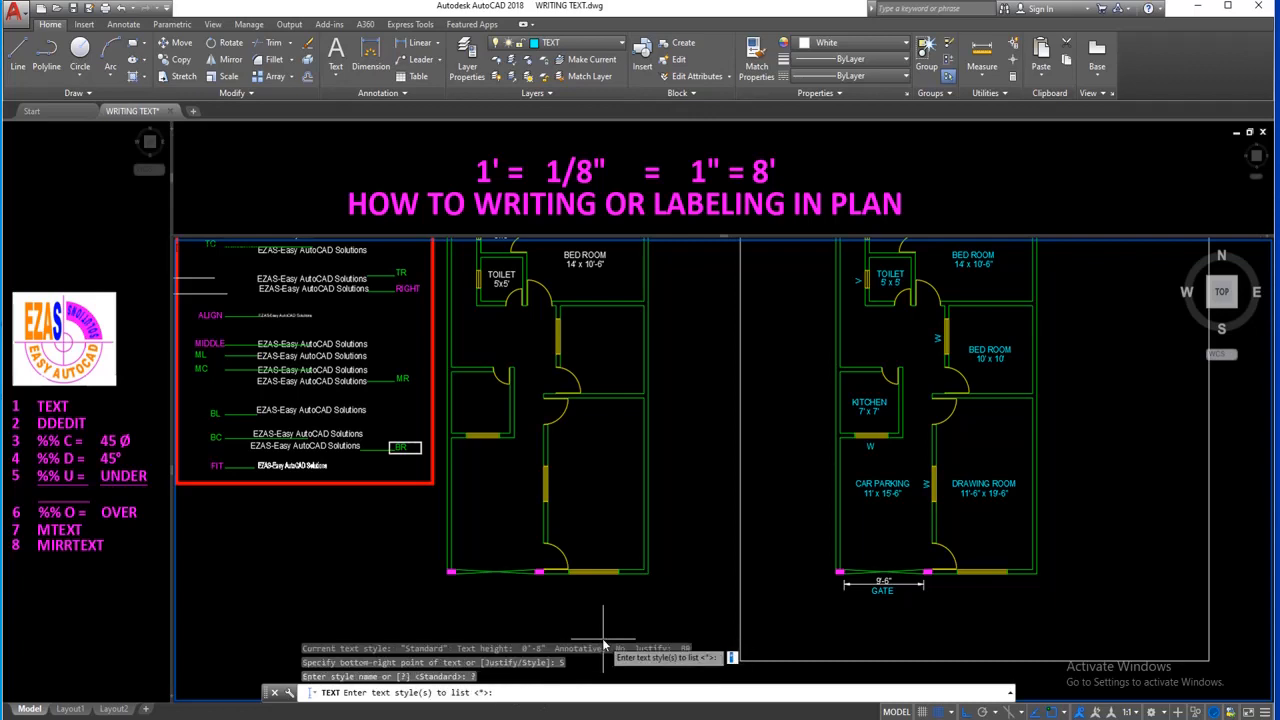
{"action": "key", "text": "Return"}
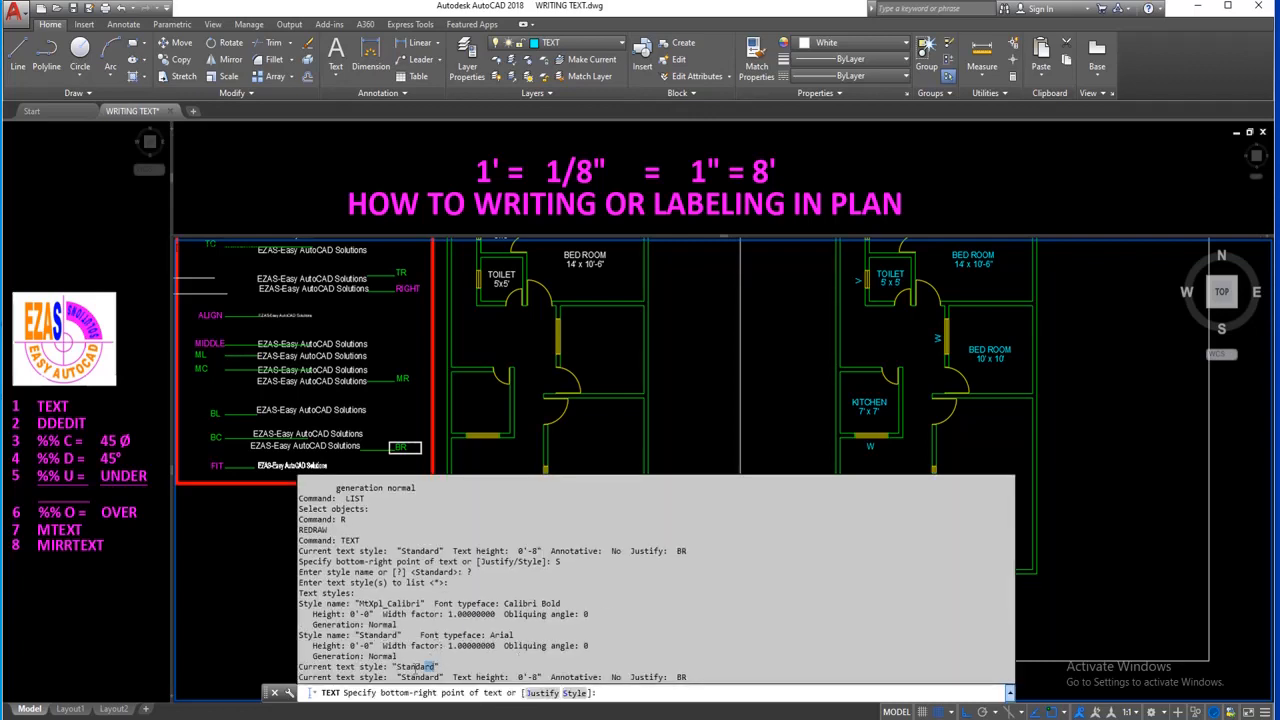
{"action": "left_click_drag", "start_coordinate": [415, 668], "coordinate": [388, 667]}
{"action": "key", "text": "Escape"}
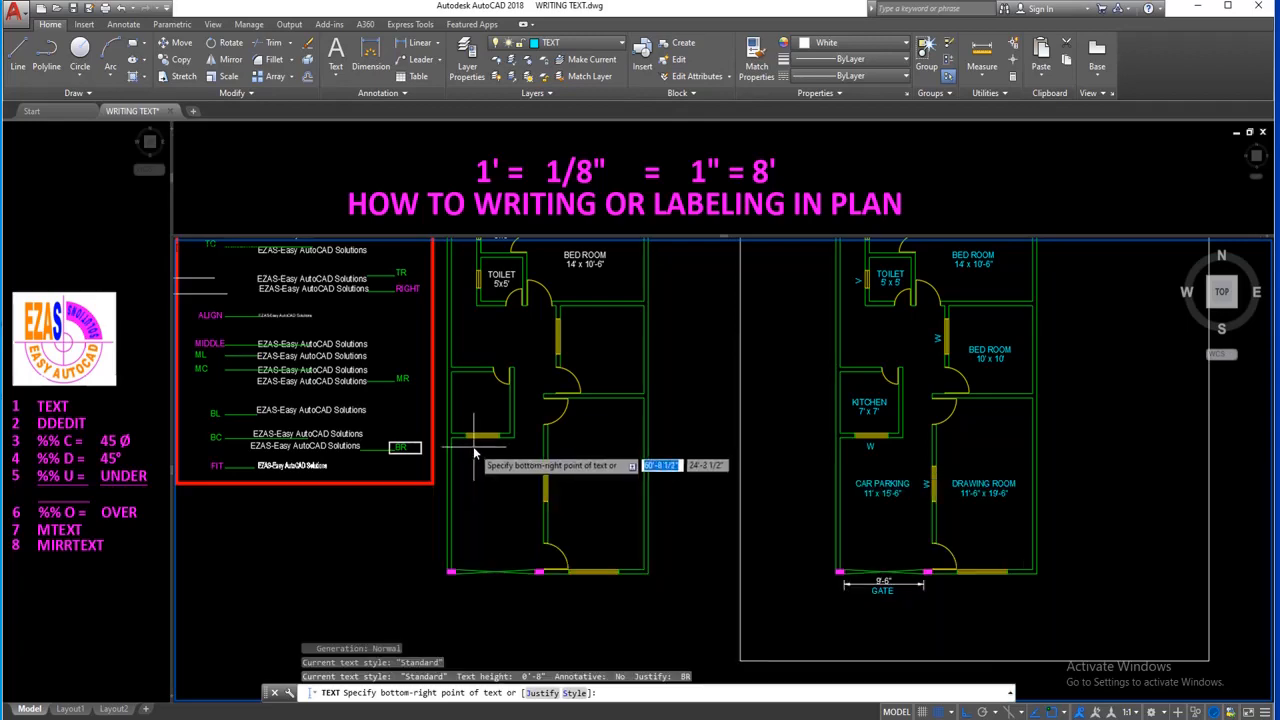
{"action": "key", "text": "Escape"}
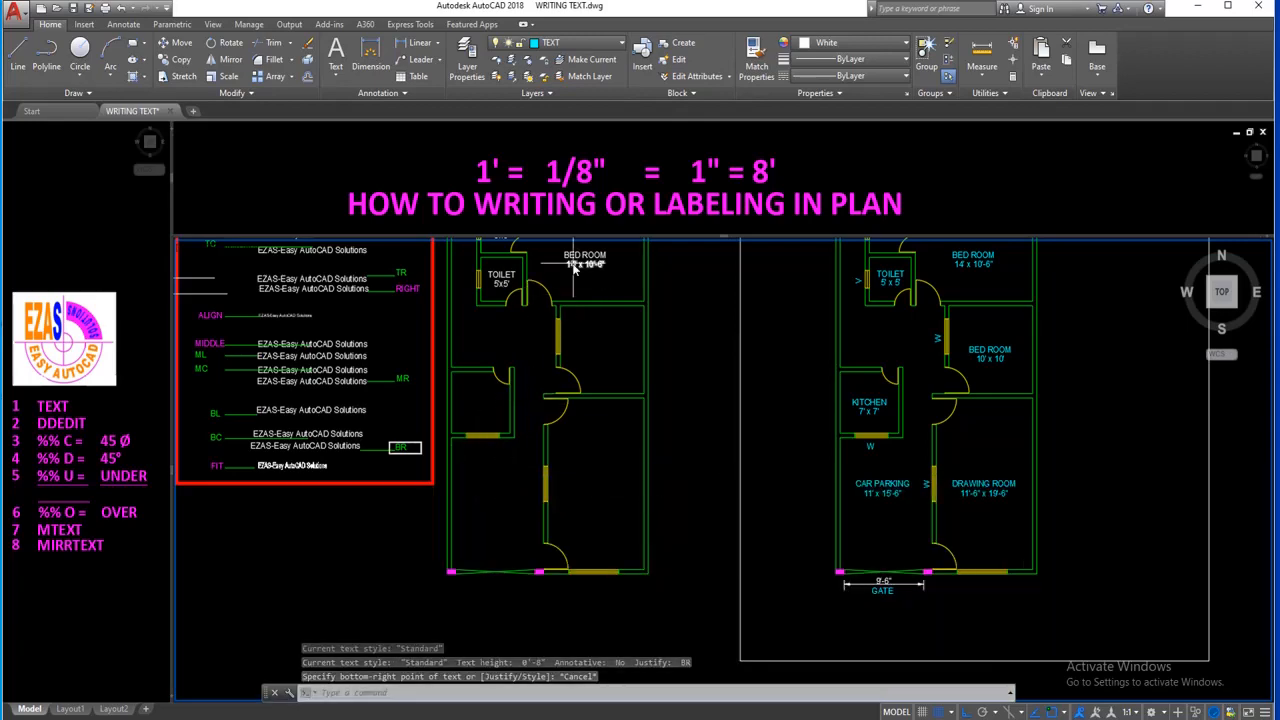
Copy the TOILET label from the lower toilet of the unlabelled plan straight down to below the gate opening.
{"action": "scroll", "coordinate": [578, 265], "scroll_direction": "up", "scroll_amount": 5}
{"action": "middle_click_drag", "start_coordinate": [576, 267], "coordinate": [576, 366]}
{"action": "scroll", "coordinate": [504, 310], "scroll_direction": "down", "scroll_amount": 5}
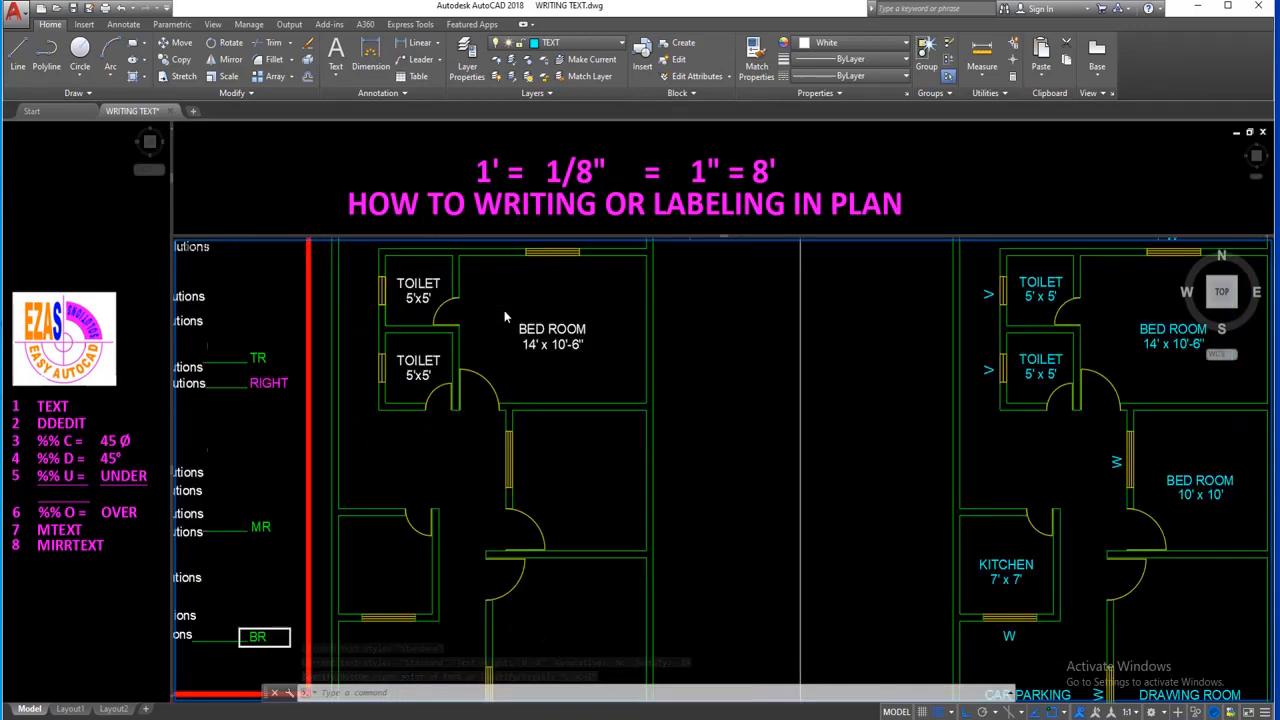
{"action": "scroll", "coordinate": [517, 486], "scroll_direction": "up", "scroll_amount": 3}
{"action": "middle_click_drag", "start_coordinate": [504, 518], "coordinate": [537, 514]}
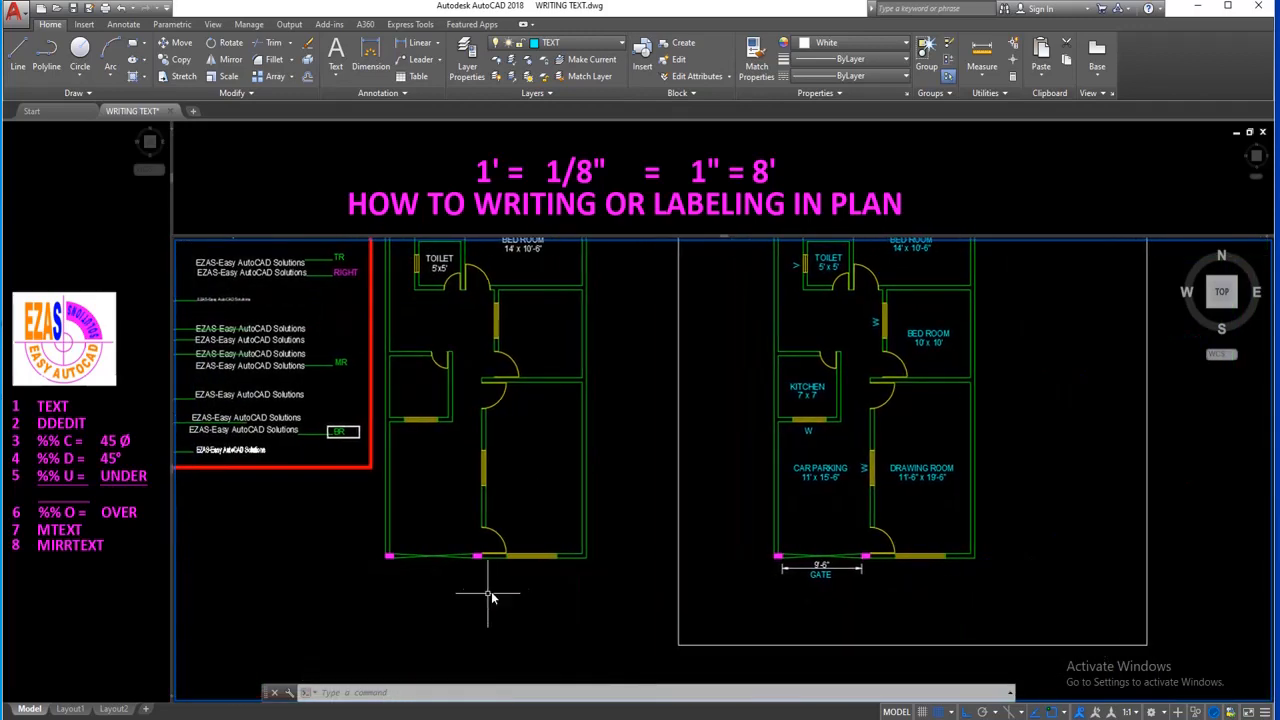
{"action": "middle_click_drag", "start_coordinate": [494, 584], "coordinate": [496, 596]}
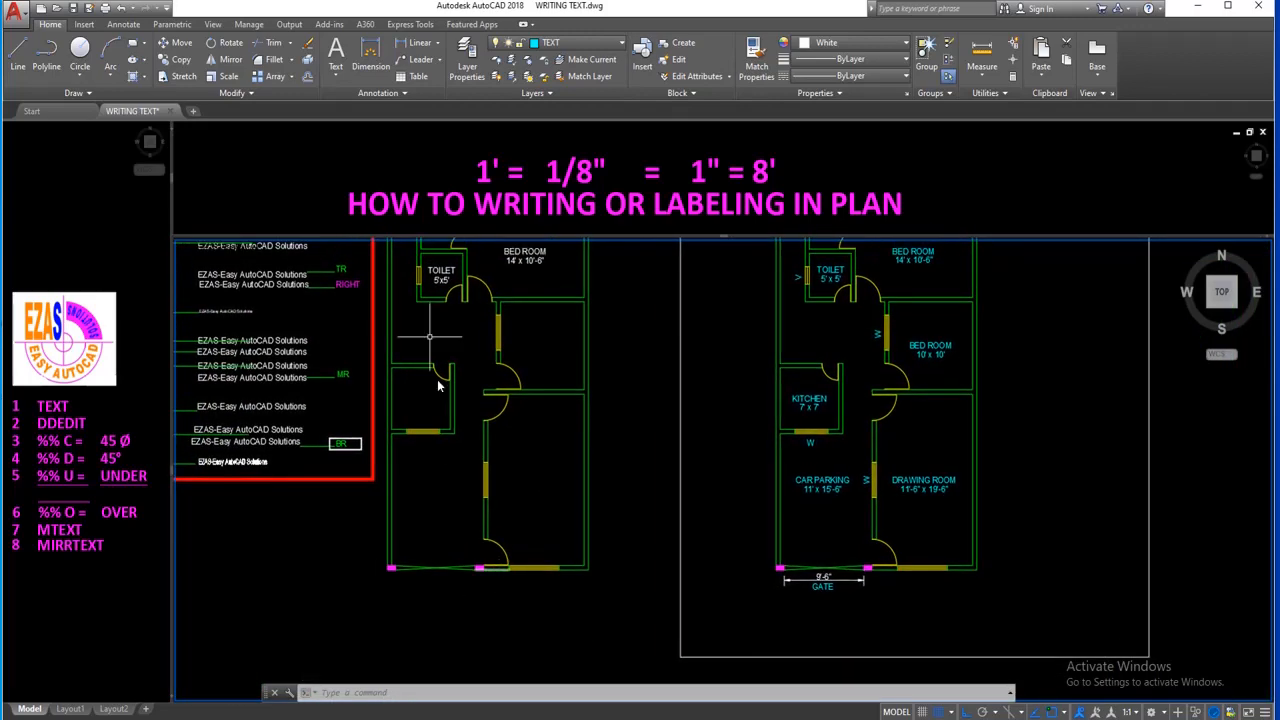
{"action": "type", "text": "co"}
{"action": "key", "text": "Return"}
{"action": "left_click", "coordinate": [441, 274]}
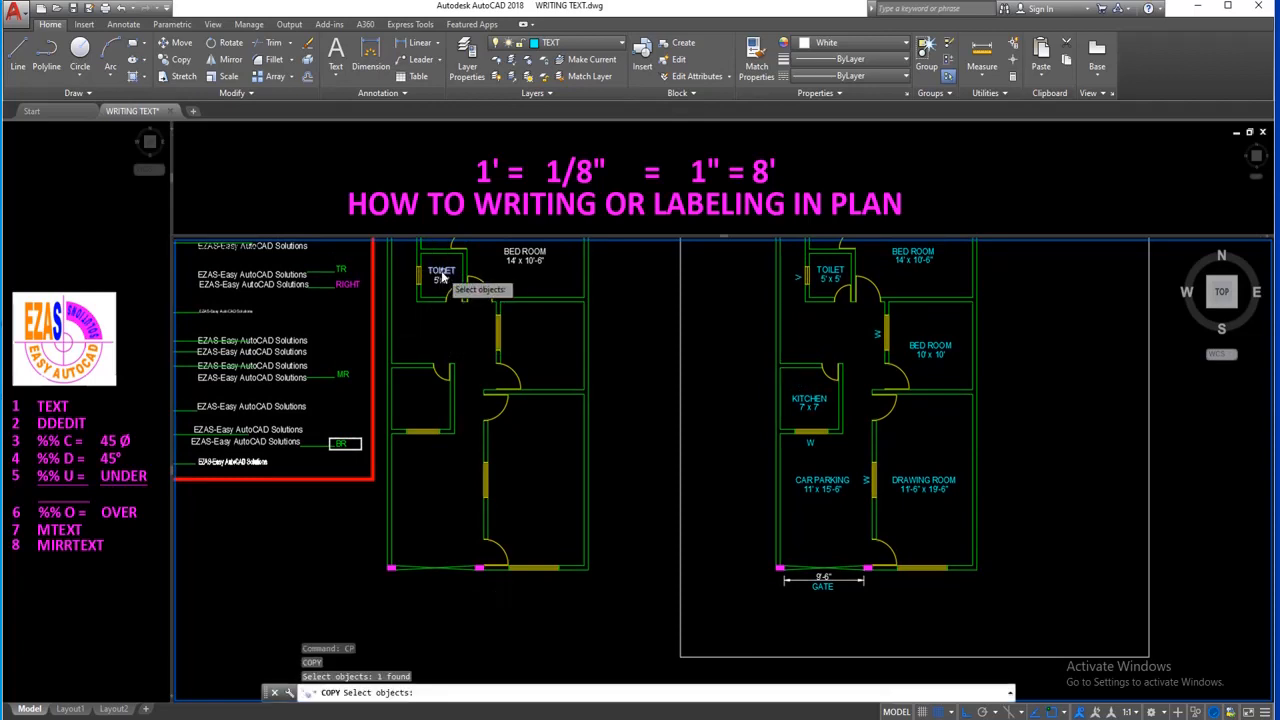
{"action": "key", "text": "Return"}
{"action": "left_click", "coordinate": [445, 271]}
{"action": "left_click", "coordinate": [445, 593]}
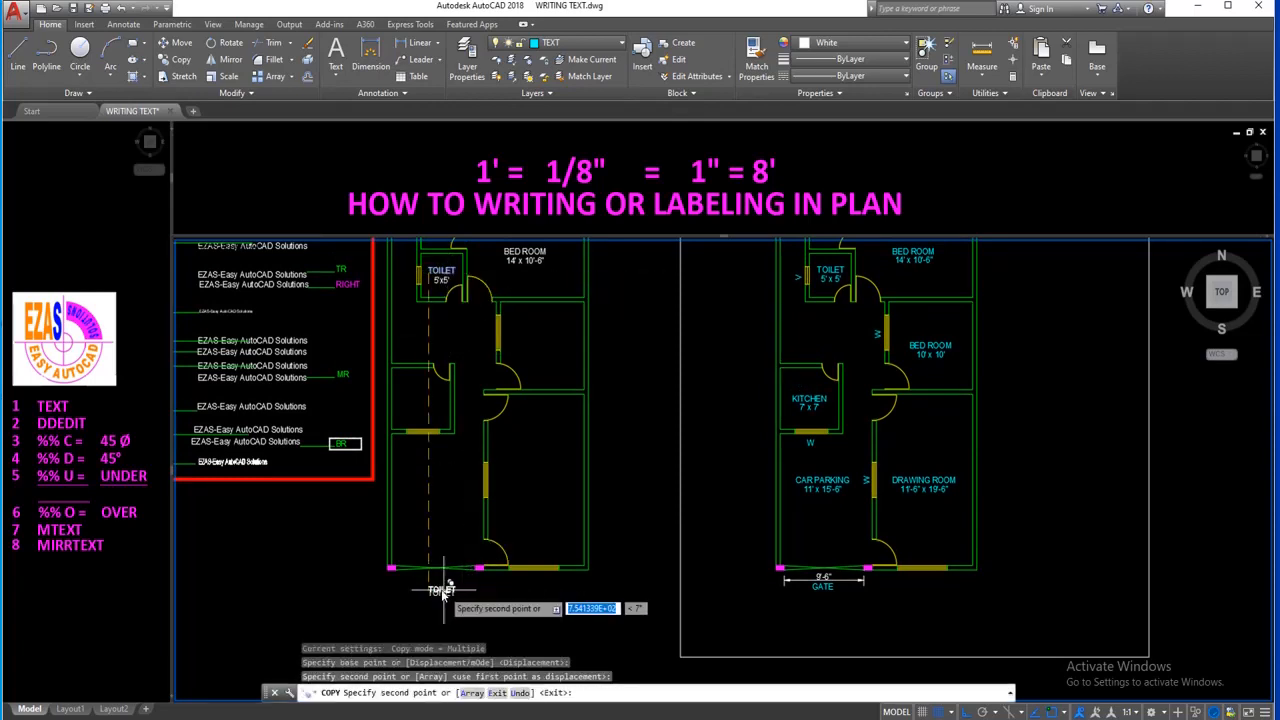
{"action": "key", "text": "Escape"}
Scale the copied TOILET label up to a text height of 1'-0", using its lower-left corner as base point.
{"action": "type", "text": "z"}
{"action": "key", "text": "Return"}
{"action": "left_click", "coordinate": [360, 563]}
{"action": "left_click", "coordinate": [688, 600]}
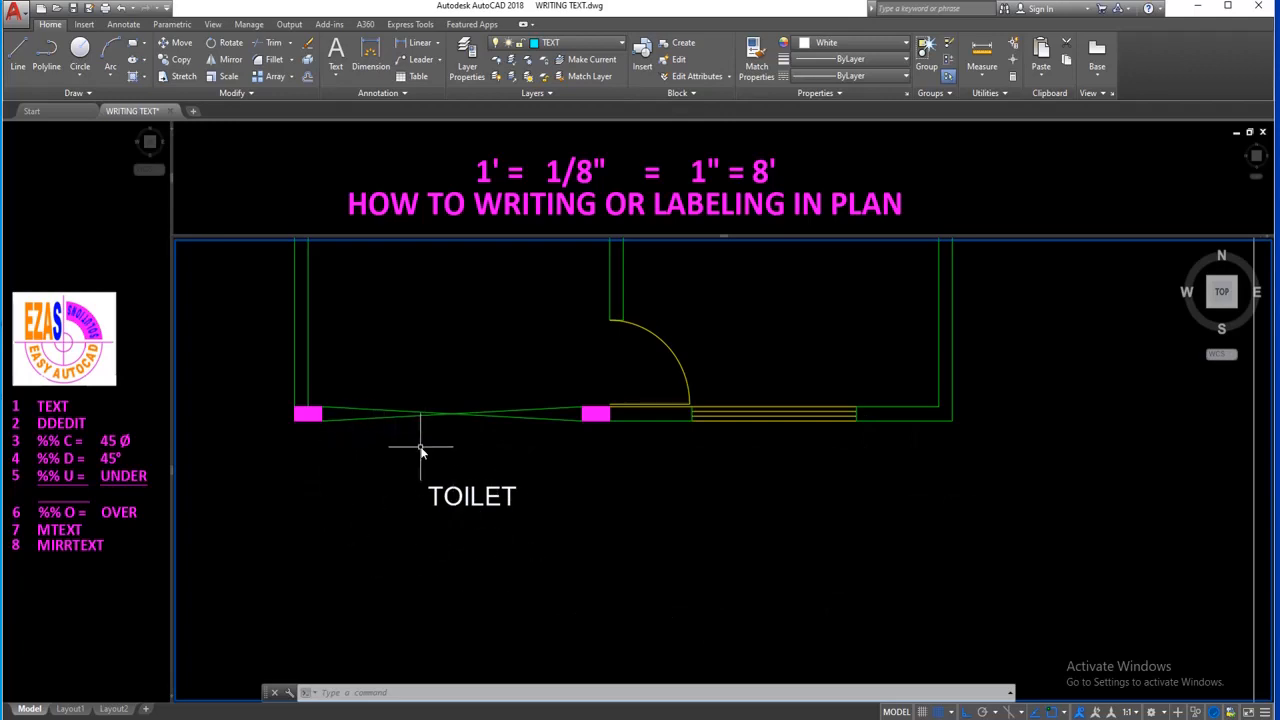
{"action": "type", "text": "sc"}
{"action": "key", "text": "space"}
{"action": "left_click", "coordinate": [483, 470]}
{"action": "left_click", "coordinate": [455, 532]}
{"action": "key", "text": "space"}
{"action": "left_click", "coordinate": [430, 507]}
{"action": "type", "text": "1."}
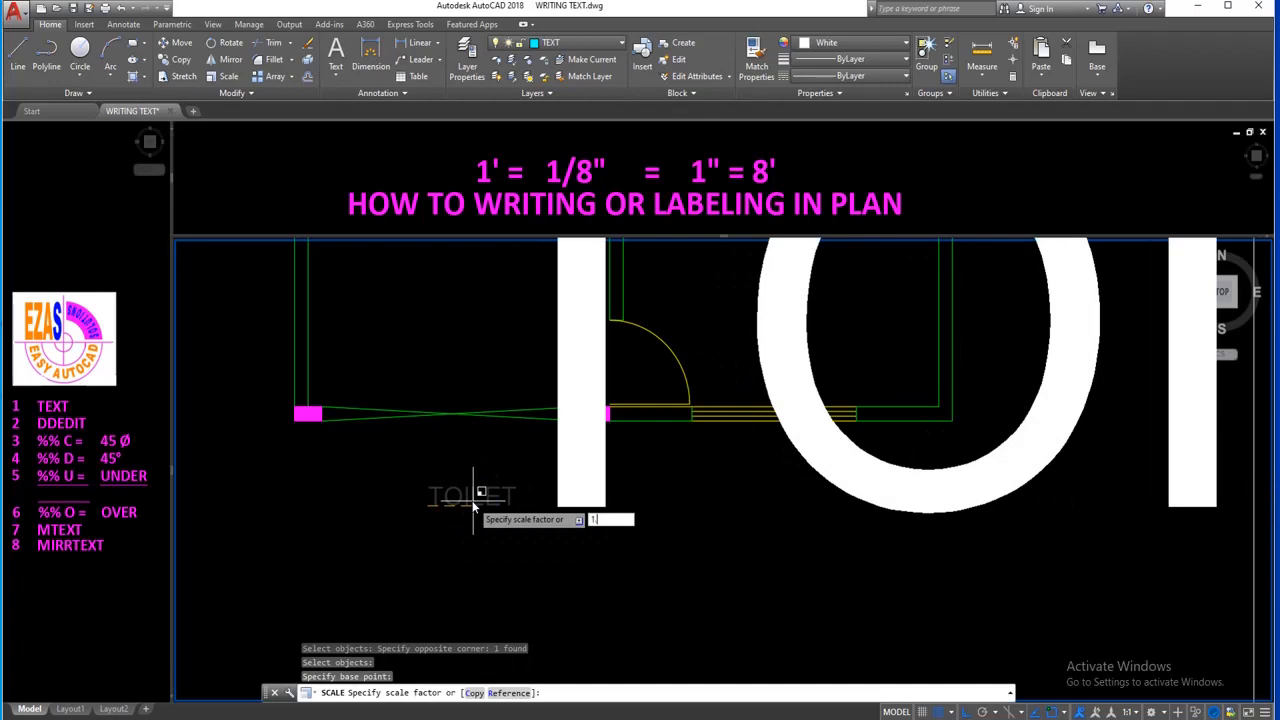
{"action": "key", "text": "space"}
List the properties of the enlarged TOILET text and check its height.
{"action": "type", "text": "li"}
{"action": "key", "text": "space"}
{"action": "type", "text": "lect objects:"}
{"action": "key", "text": "space"}
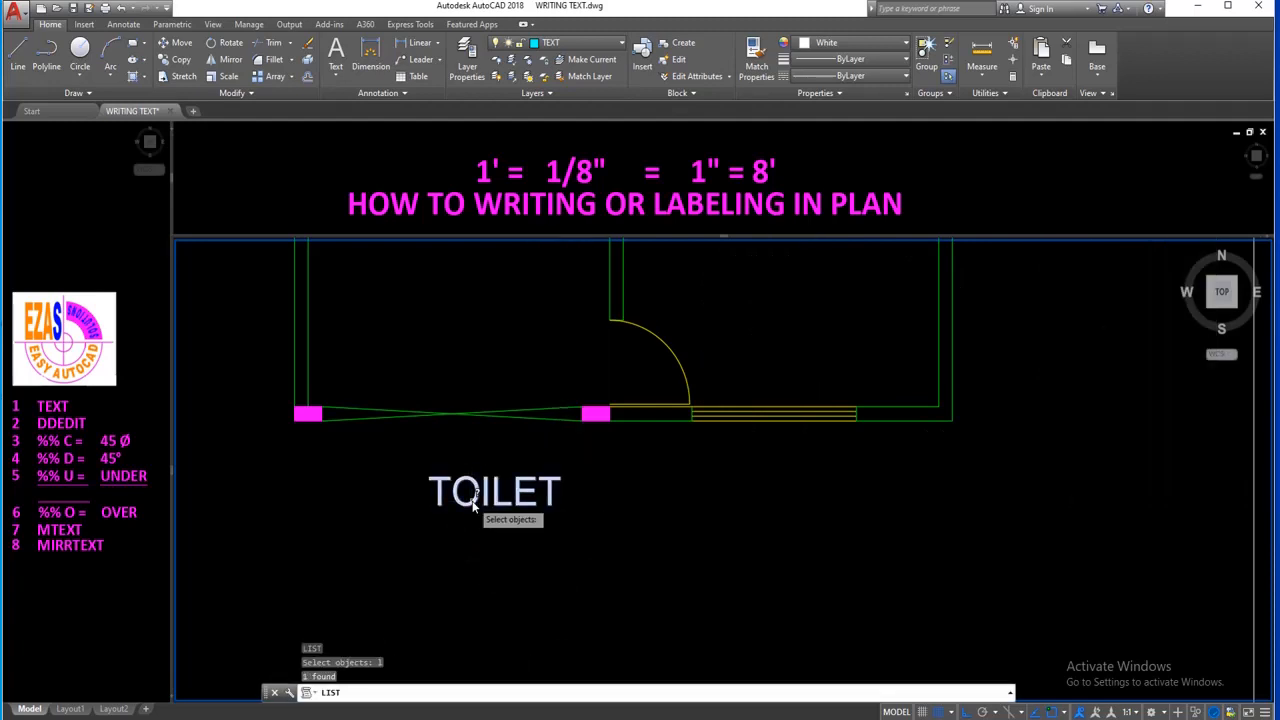
{"action": "key", "text": "space"}
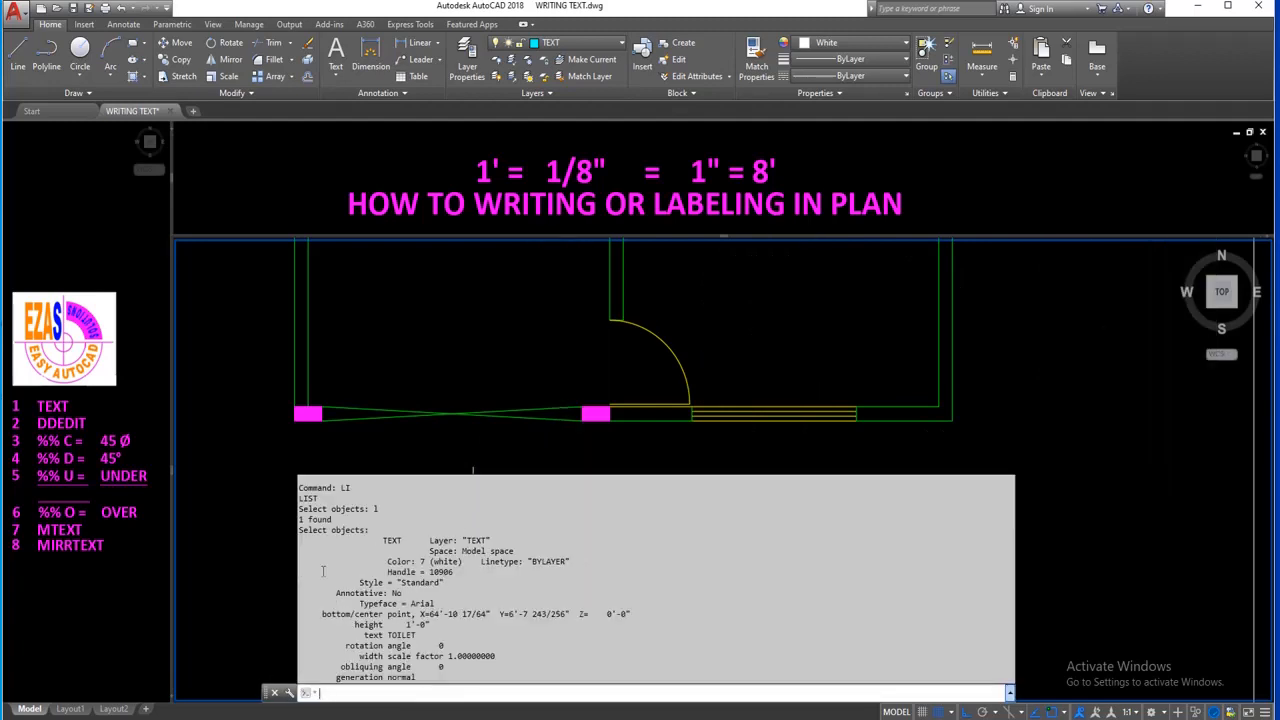
{"action": "left_click_drag", "start_coordinate": [432, 624], "coordinate": [386, 624]}
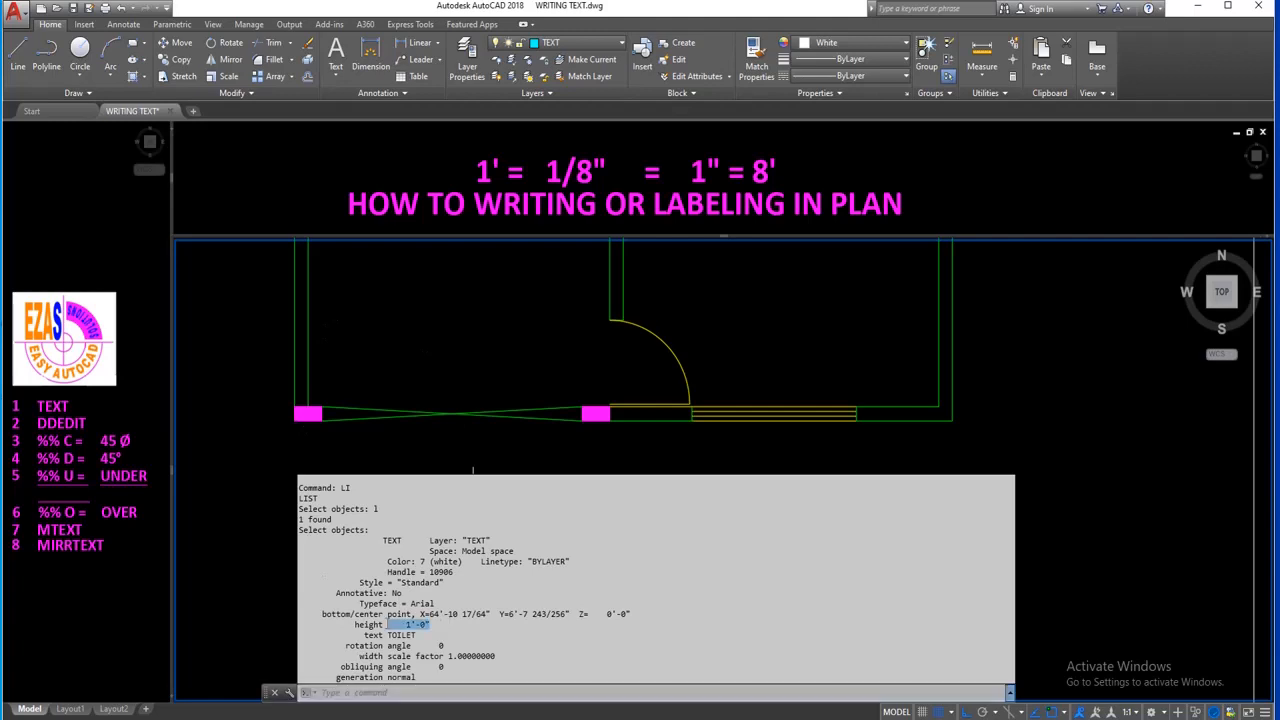
{"action": "key", "text": "space"}
{"action": "key", "text": "space"}
{"action": "key", "text": "space"}
{"action": "key", "text": "space"}
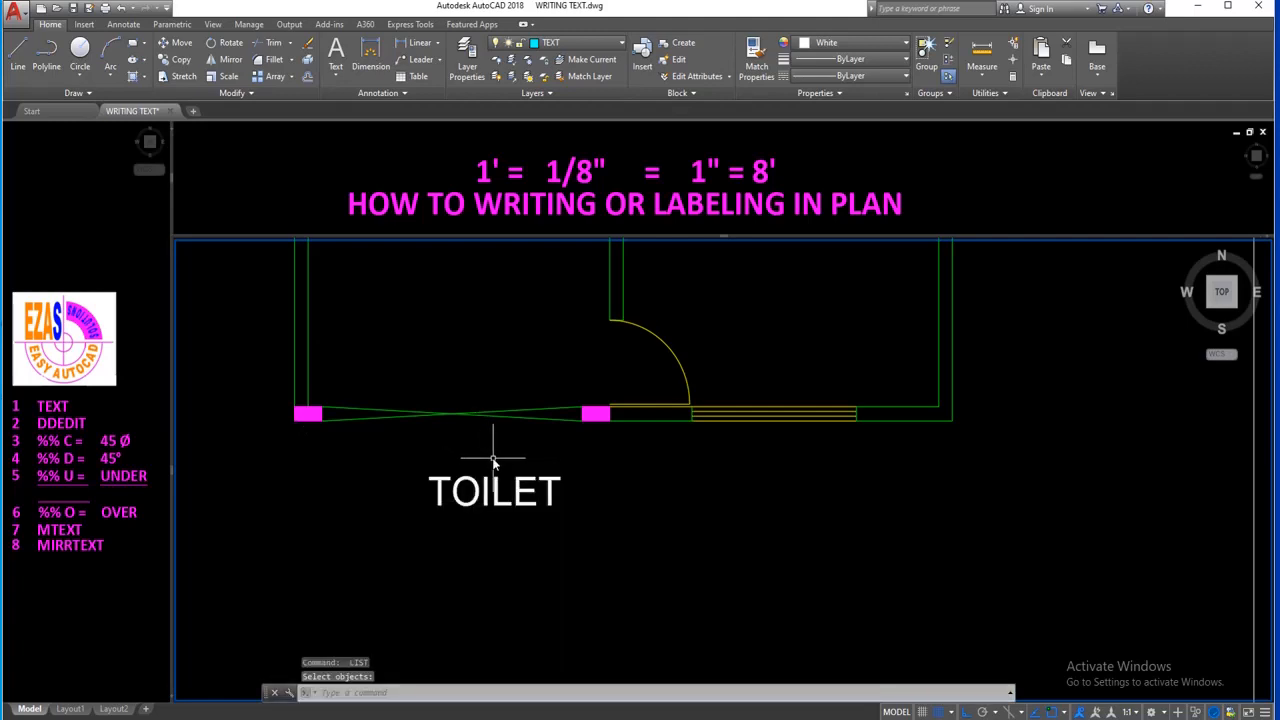
Edit the enlarged TOILET text with DDEDIT so it reads "GROUND FLOOR PLAN", and finish the command.
{"action": "middle_click_drag", "start_coordinate": [494, 459], "coordinate": [503, 502]}
{"action": "type", "text": "ddedit"}
{"action": "key", "text": "space"}
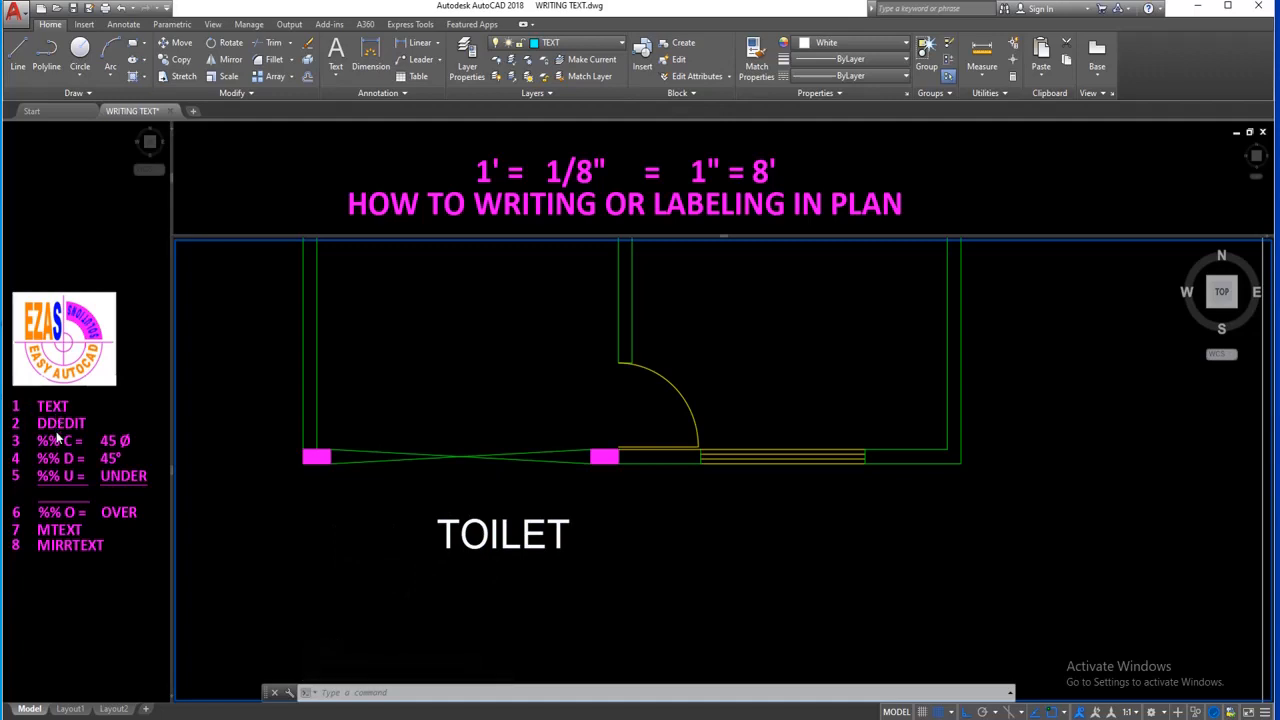
{"action": "left_click", "coordinate": [431, 493]}
{"action": "type", "text": "ddedi"}
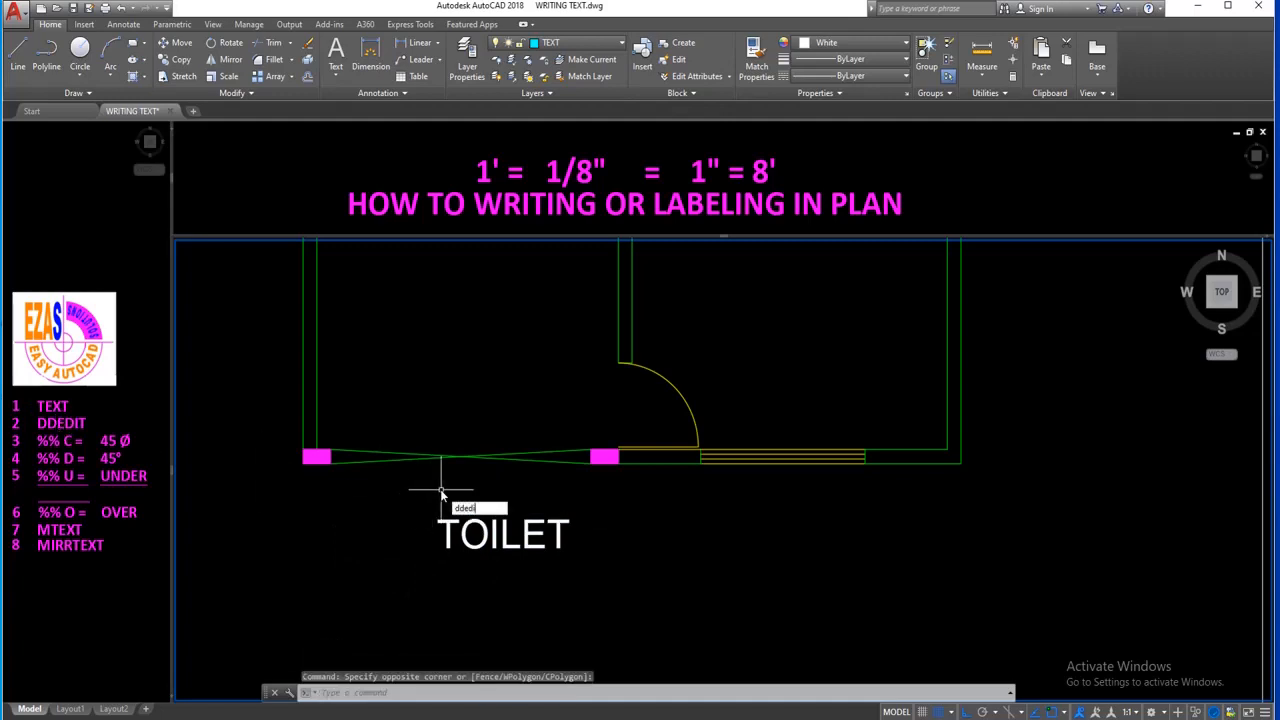
{"action": "type", "text": "t"}
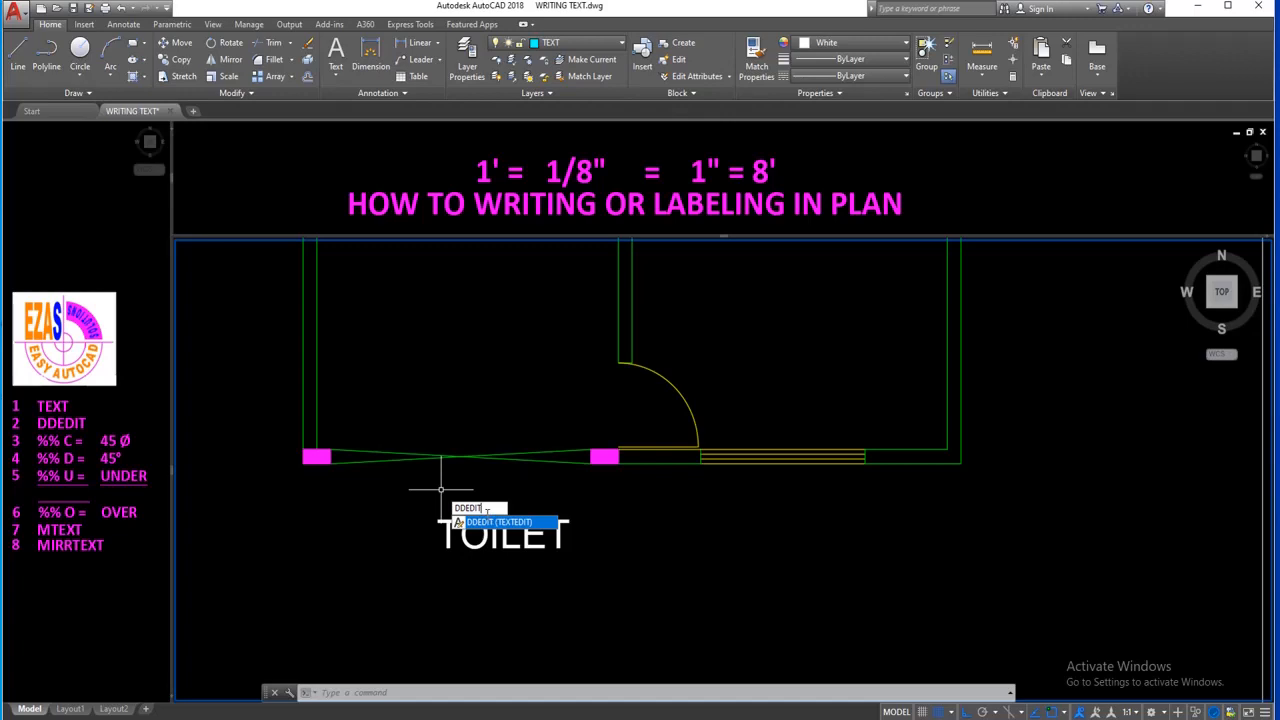
{"action": "left_click", "coordinate": [549, 523]}
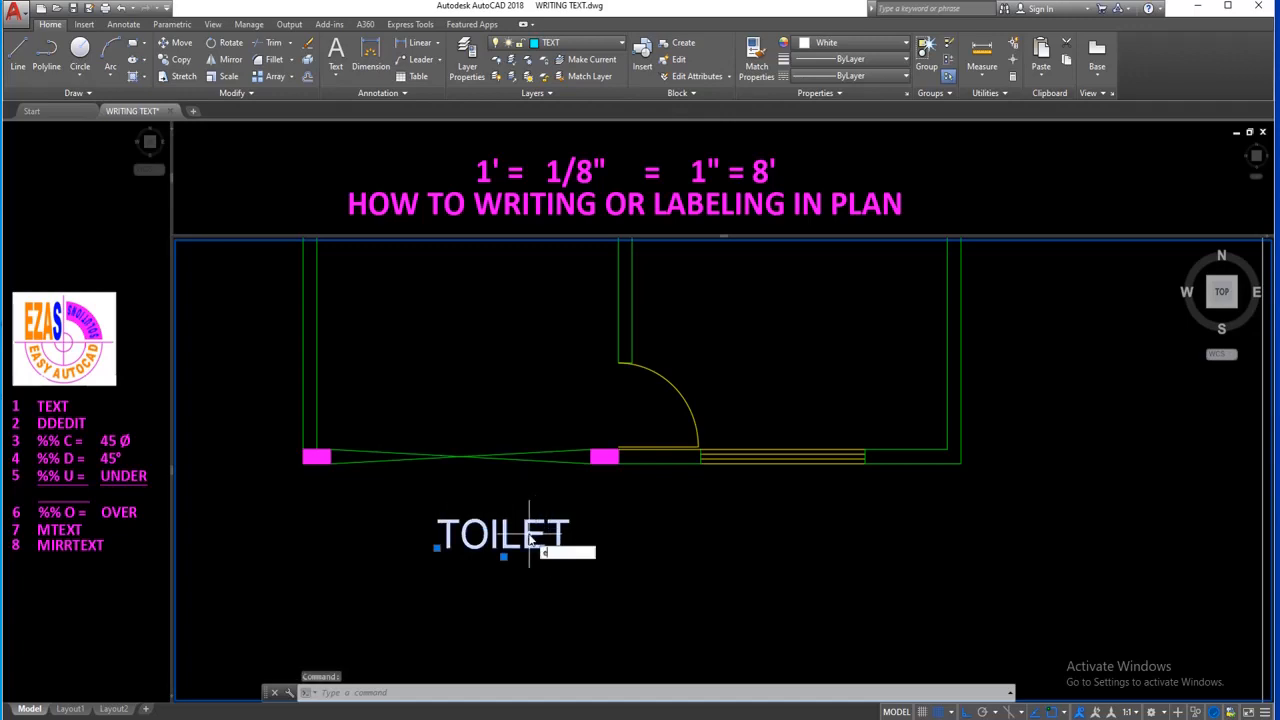
{"action": "left_click", "coordinate": [531, 538]}
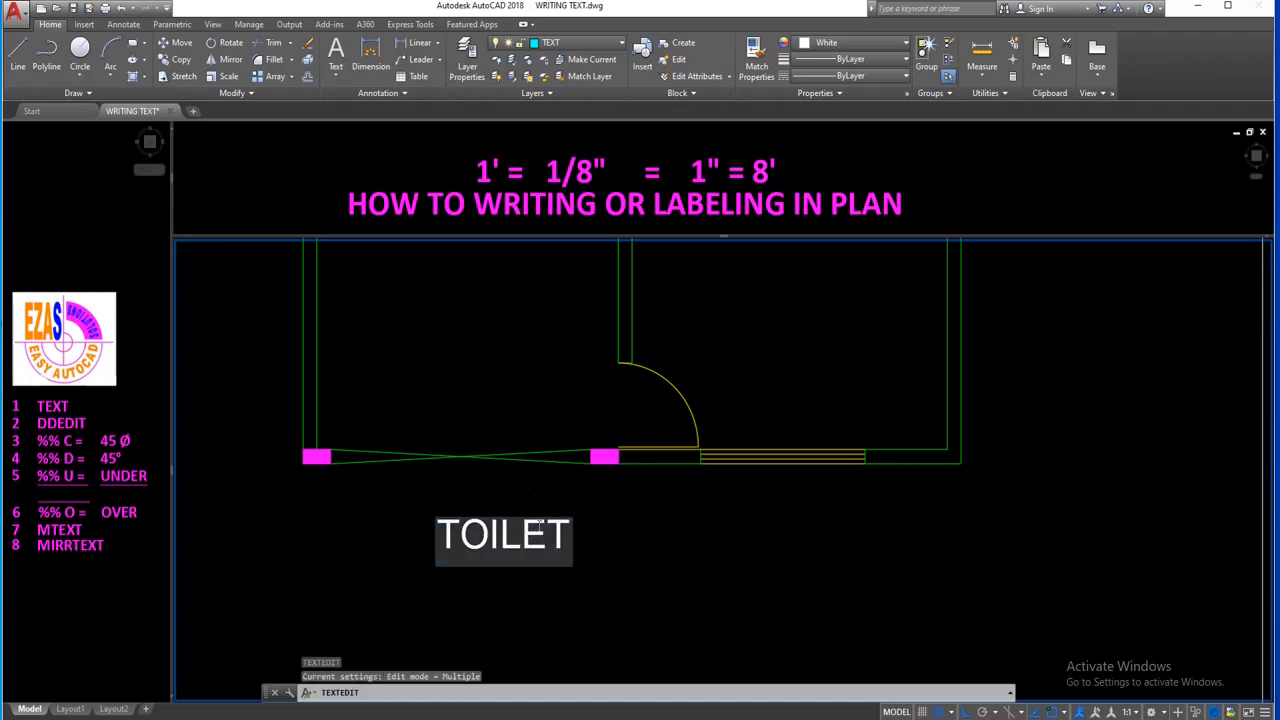
{"action": "type", "text": "g"}
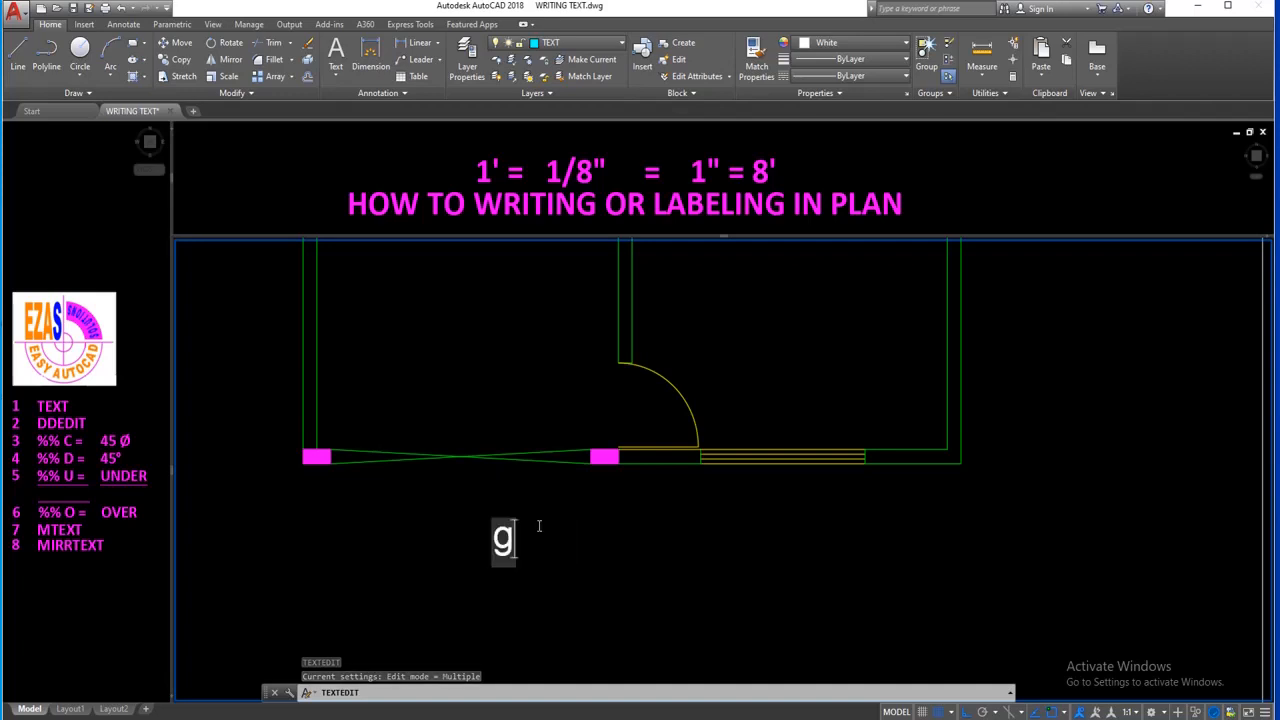
{"action": "key", "text": "BackSpace"}
{"action": "type", "text": "GROUND FL"}
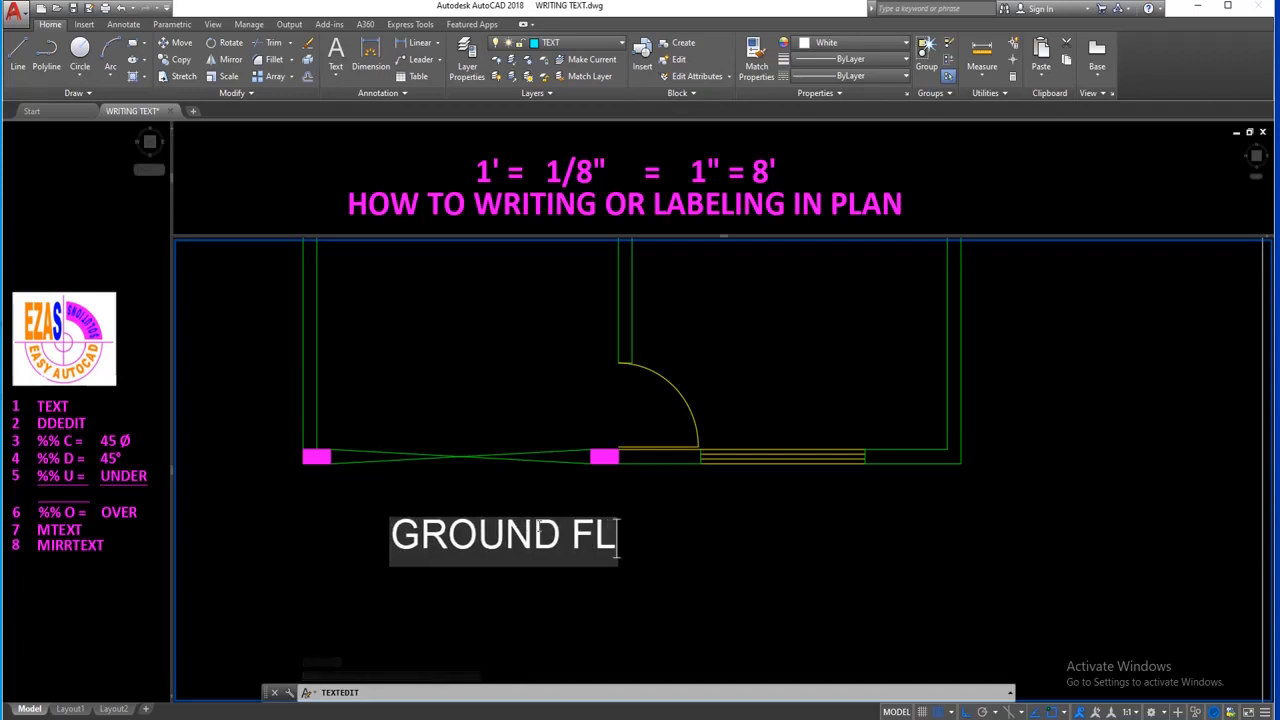
{"action": "type", "text": "OOR PLAN"}
{"action": "key", "text": "Return"}
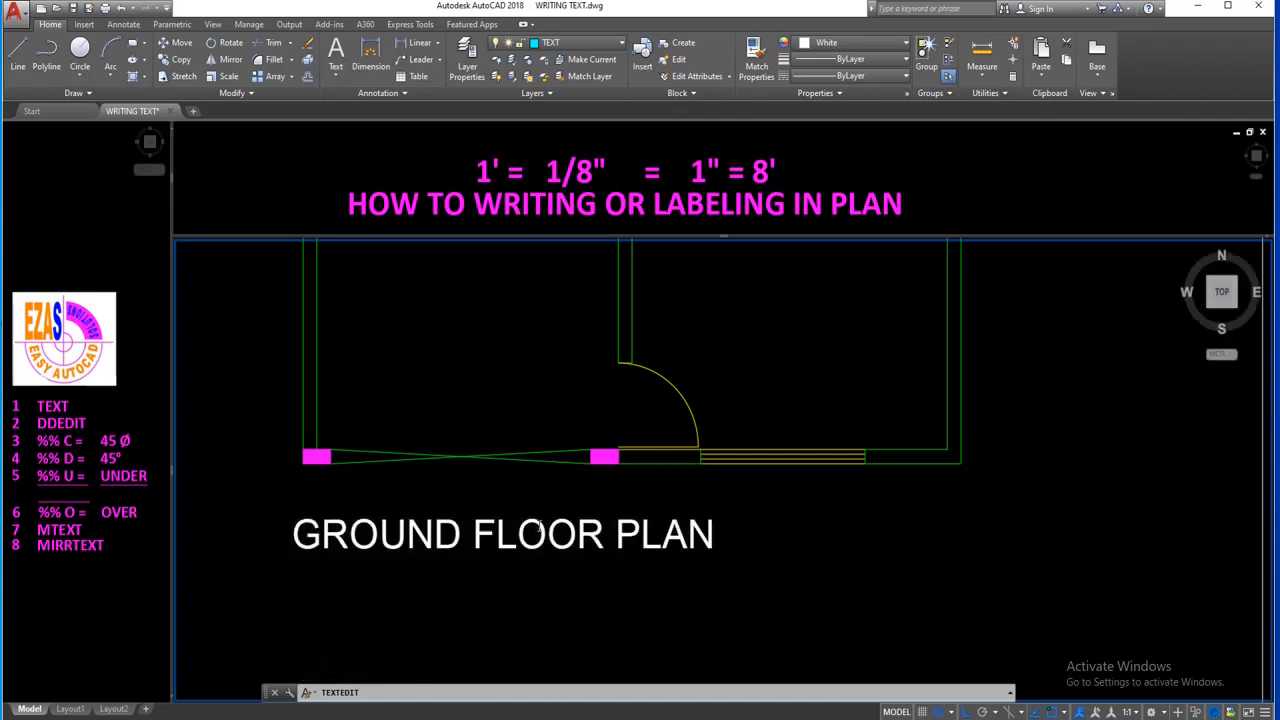
Move the GROUND FLOOR PLAN title horizontally about 3'-4" to the right, beneath the middle of the plan.
{"action": "scroll", "coordinate": [540, 474], "scroll_direction": "down", "scroll_amount": 2}
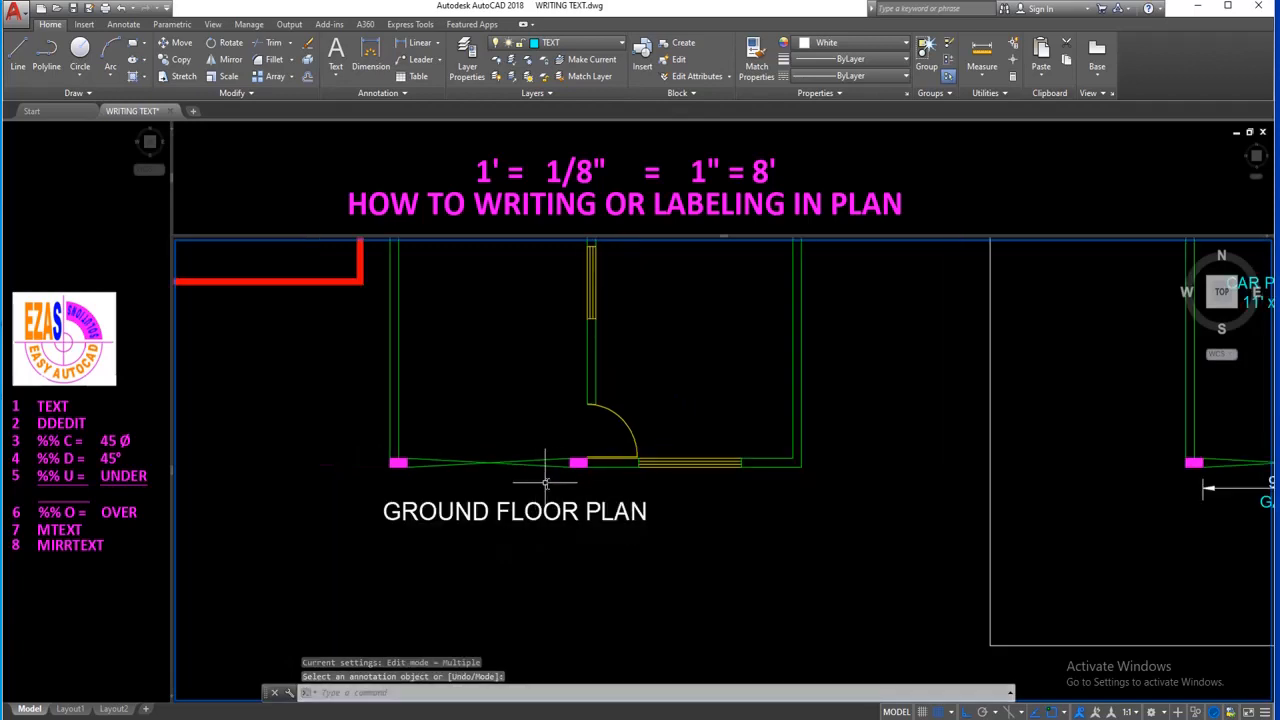
{"action": "type", "text": "m"}
{"action": "key", "text": "space"}
{"action": "left_click", "coordinate": [578, 493]}
{"action": "left_click", "coordinate": [553, 548]}
{"action": "key", "text": "space"}
{"action": "left_click", "coordinate": [556, 554]}
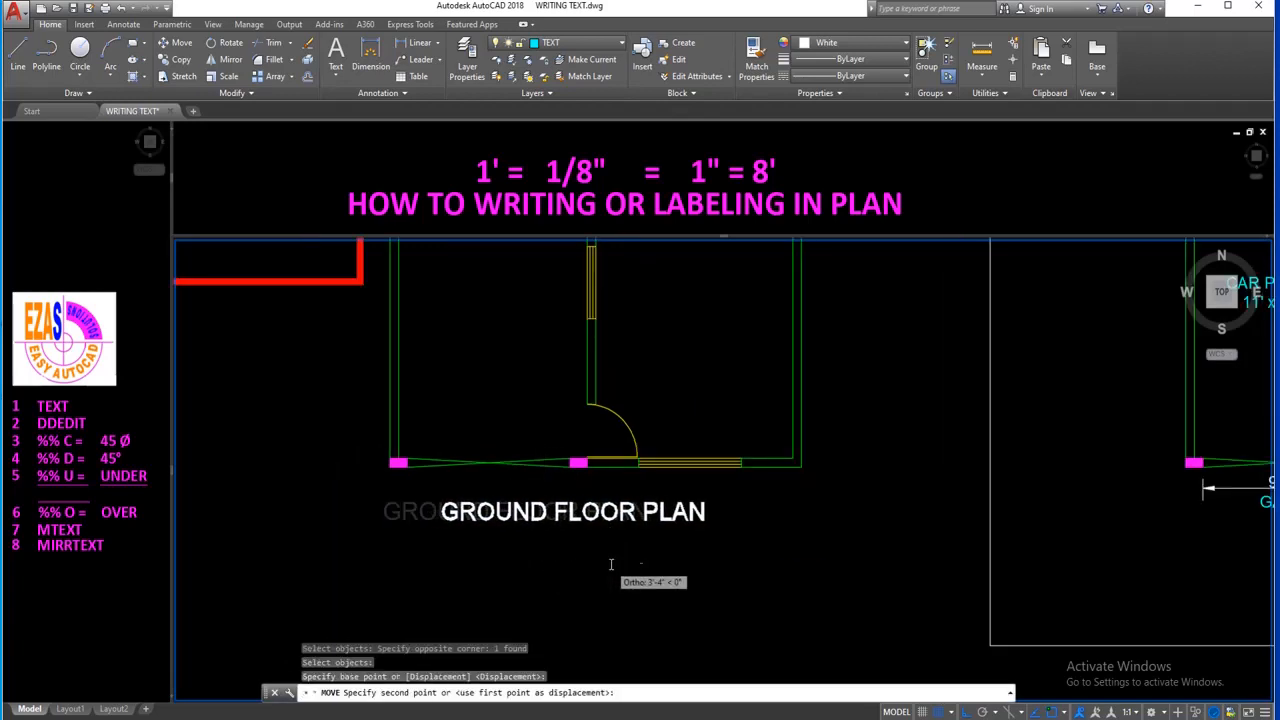
{"action": "left_click", "coordinate": [612, 562]}
Move the GROUND FLOOR PLAN title slightly down, away from the plan's front wall, and save the drawing.
{"action": "key", "text": "space"}
{"action": "left_click", "coordinate": [616, 500]}
{"action": "left_click", "coordinate": [604, 543]}
{"action": "key", "text": "space"}
{"action": "left_click", "coordinate": [604, 546]}
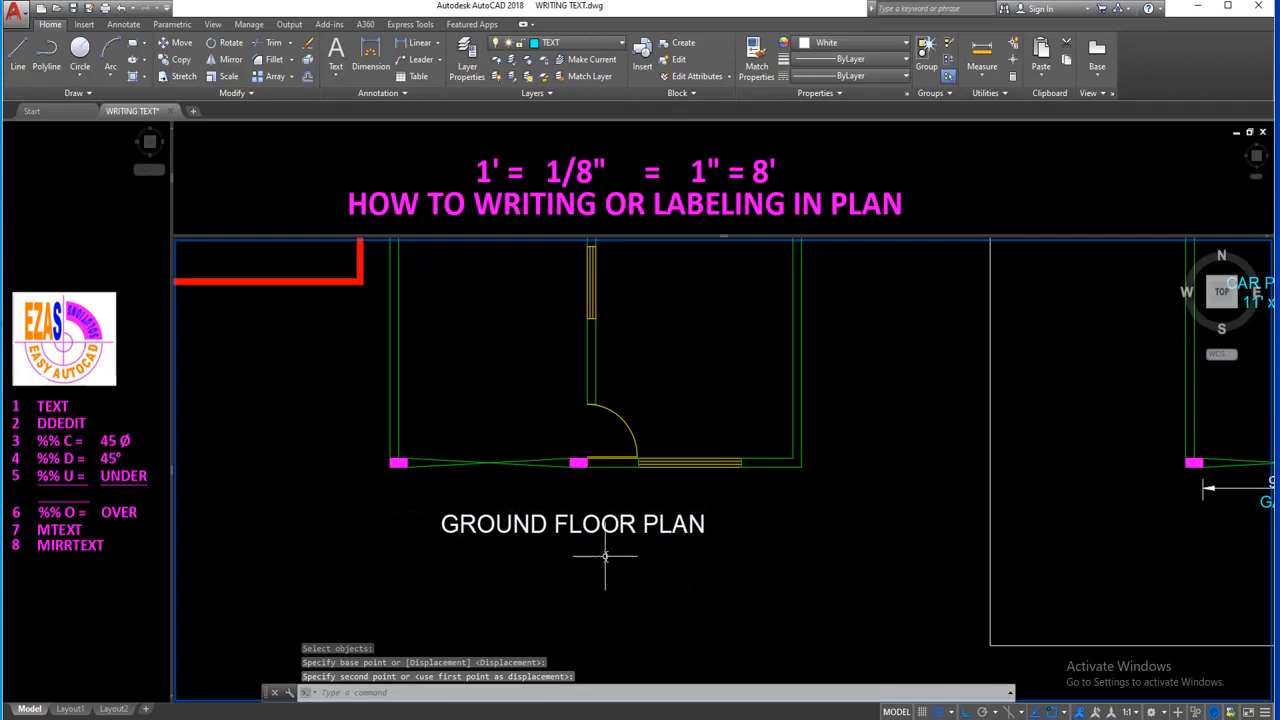
{"action": "left_click", "coordinate": [538, 512]}
{"action": "key", "text": "ctrl+s"}
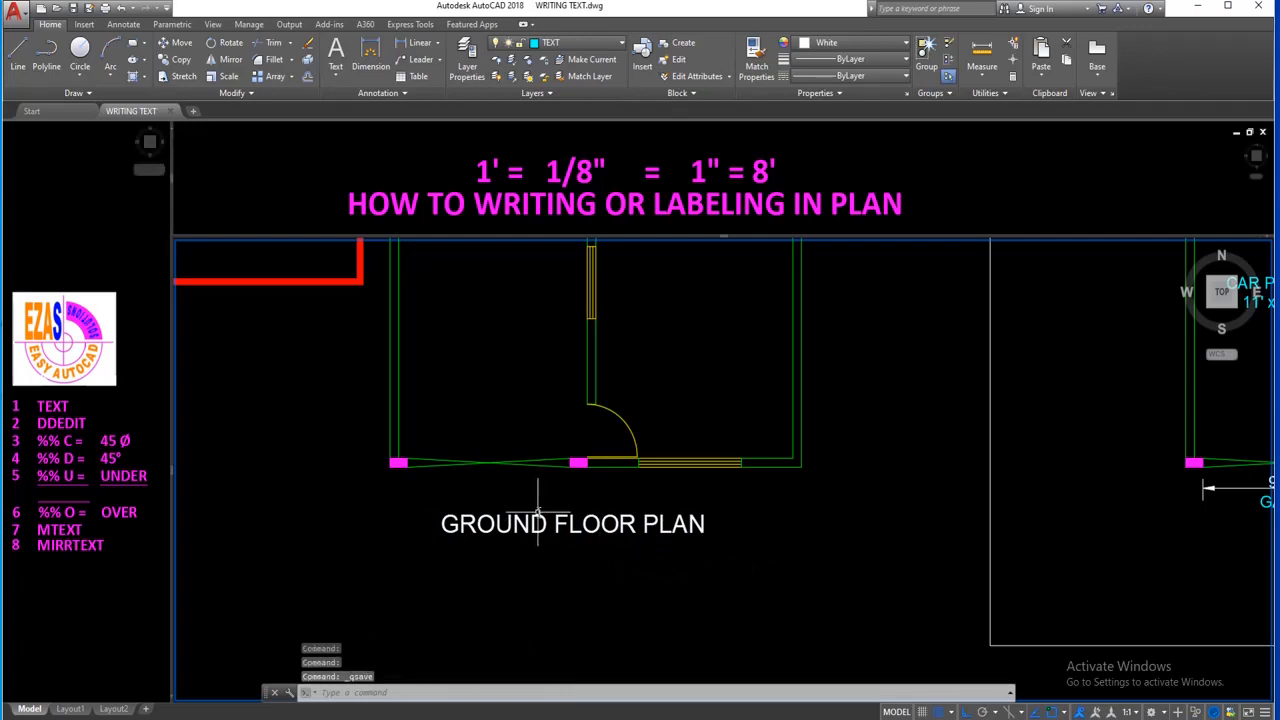
{"action": "scroll", "coordinate": [538, 512], "scroll_direction": "down", "scroll_amount": 3}
{"action": "scroll", "coordinate": [599, 341], "scroll_direction": "up", "scroll_amount": 8}
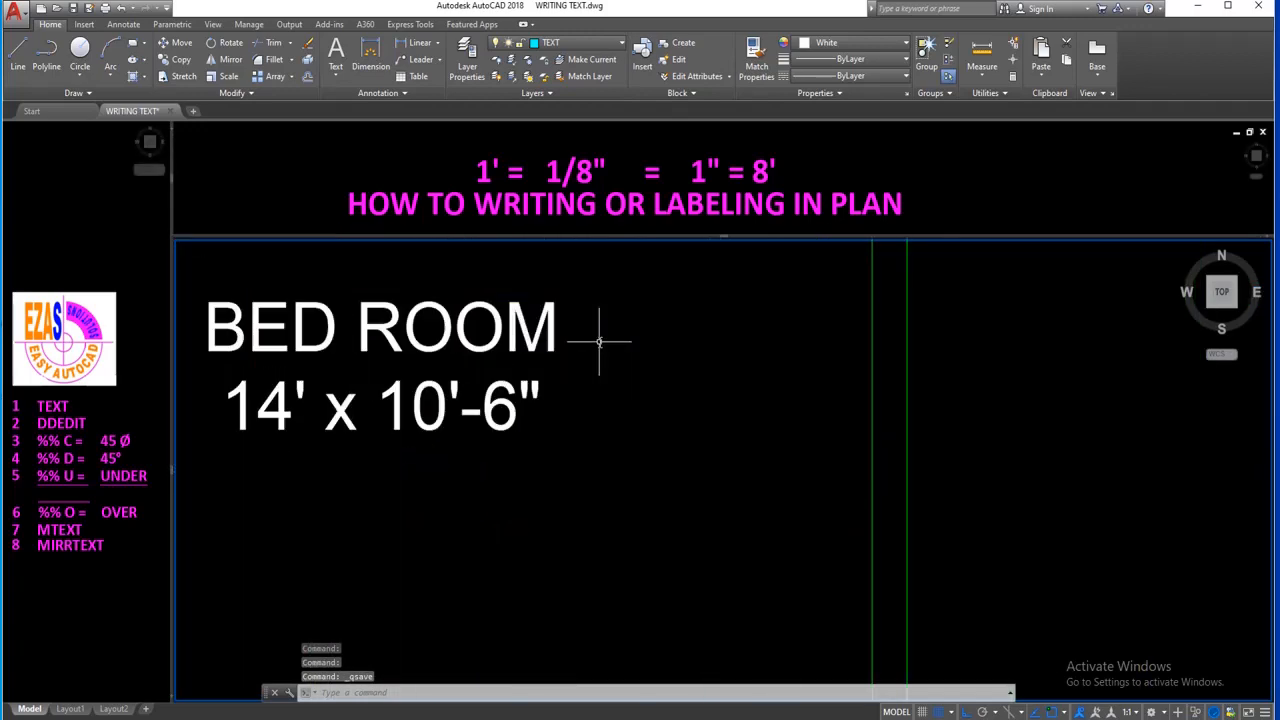
{"action": "scroll", "coordinate": [599, 341], "scroll_direction": "down", "scroll_amount": 5}
{"action": "scroll", "coordinate": [530, 600], "scroll_direction": "up", "scroll_amount": 6}
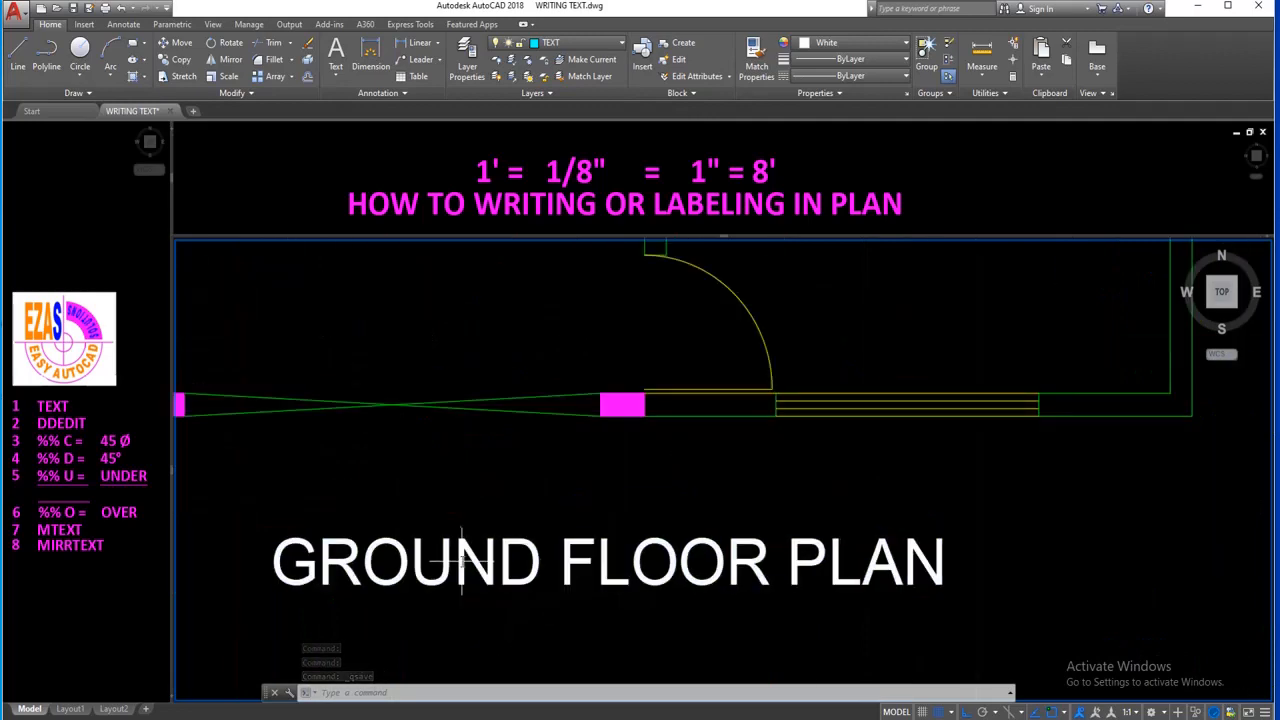
{"action": "scroll", "coordinate": [463, 563], "scroll_direction": "down", "scroll_amount": 2}
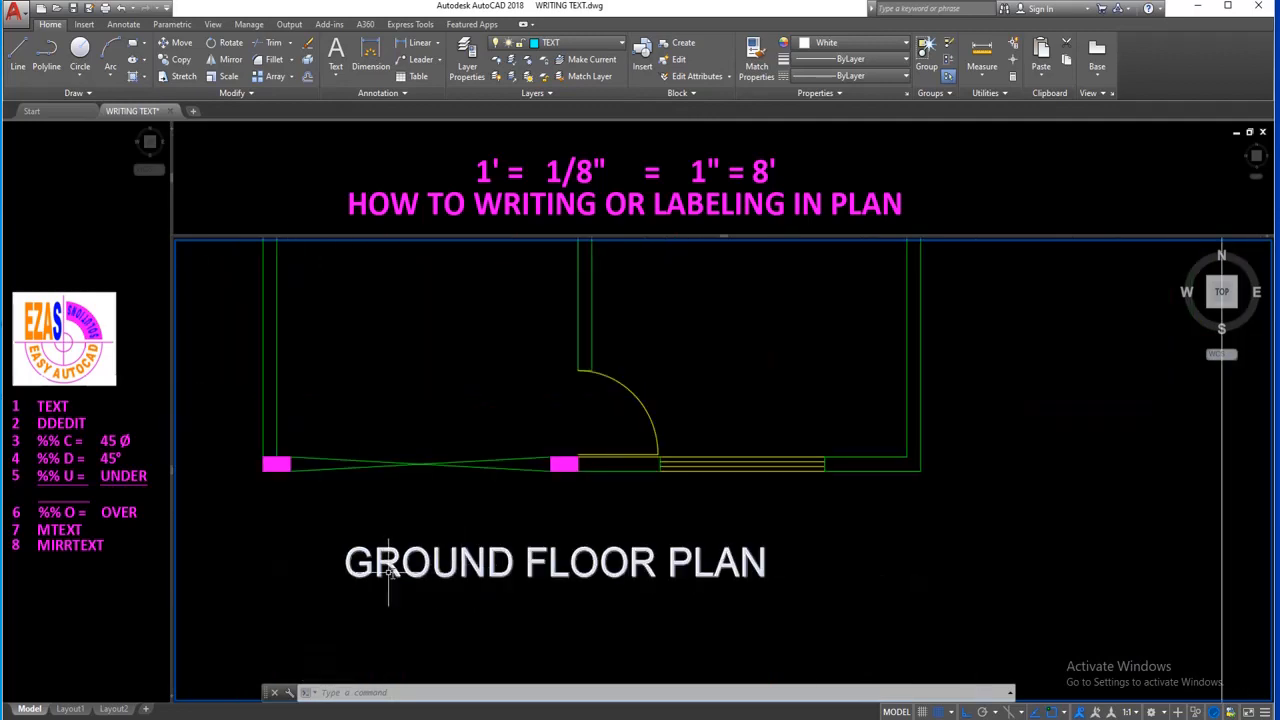
{"action": "scroll", "coordinate": [404, 575], "scroll_direction": "up", "scroll_amount": 2}
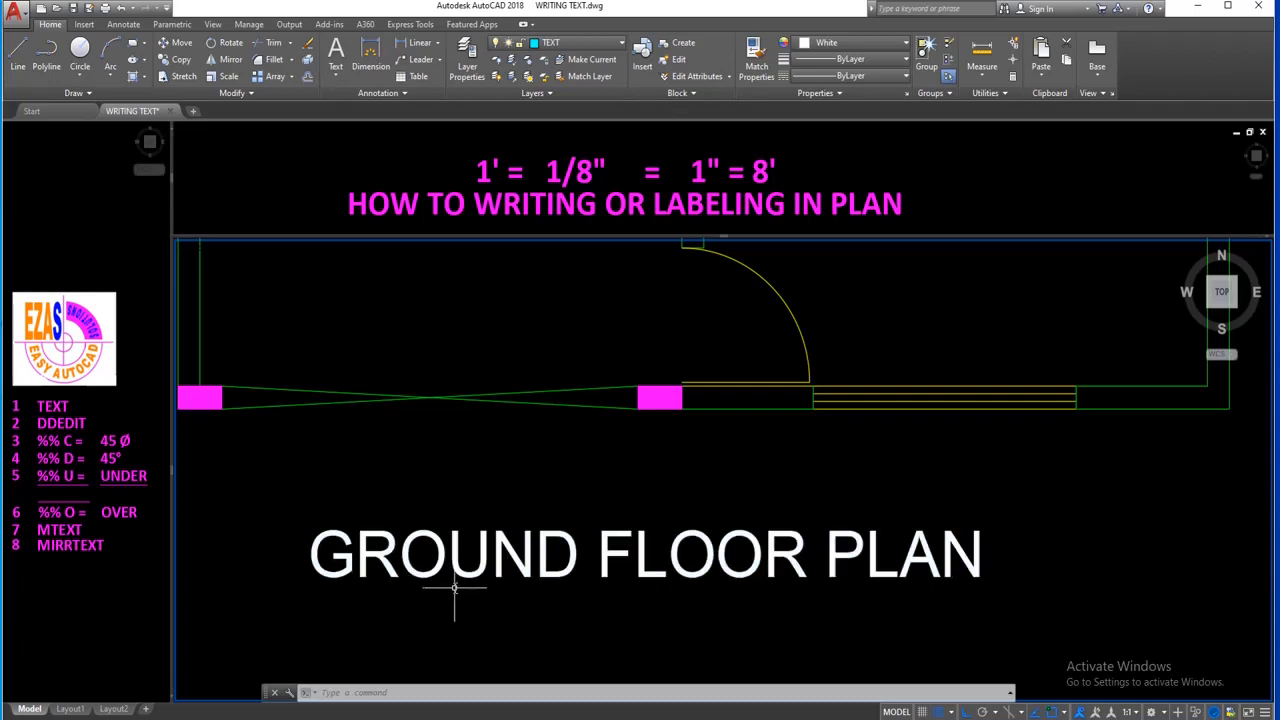
Open the text style settings with the STYLE command and create a new text style named ROMANT.
{"action": "type", "text": "ST"}
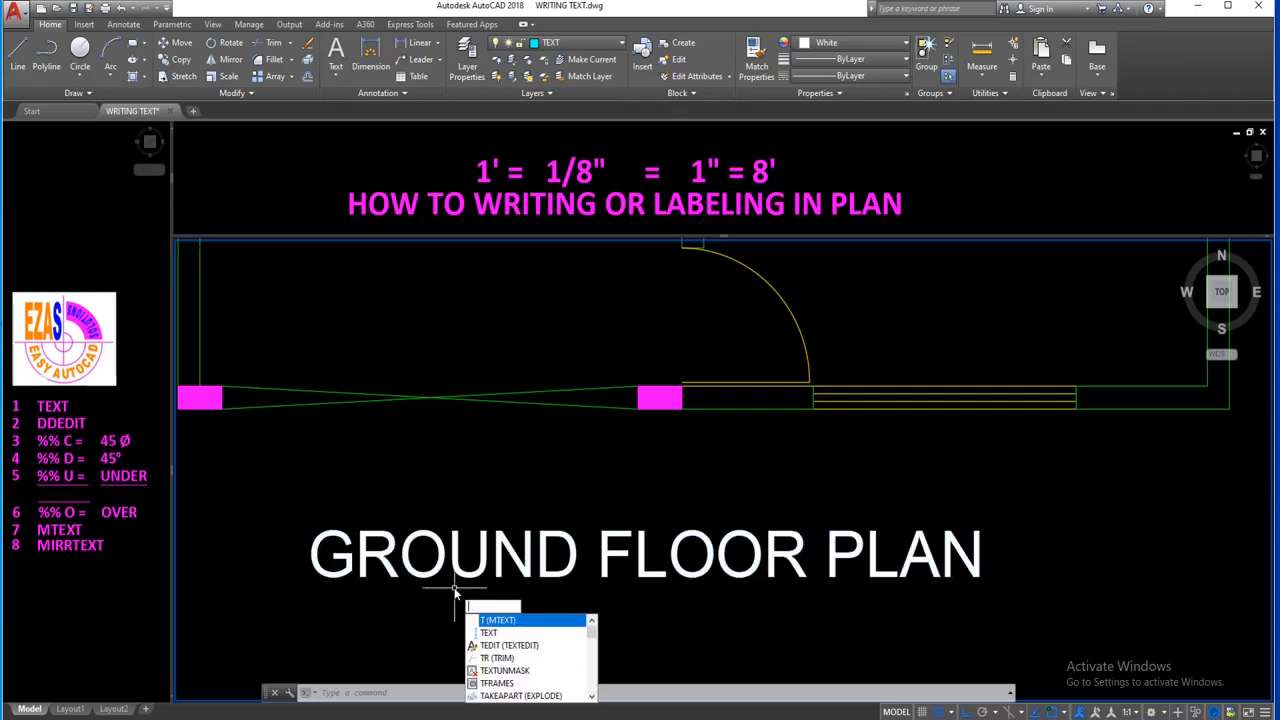
{"action": "type", "text": "U"}
{"action": "key", "text": "BackSpace"}
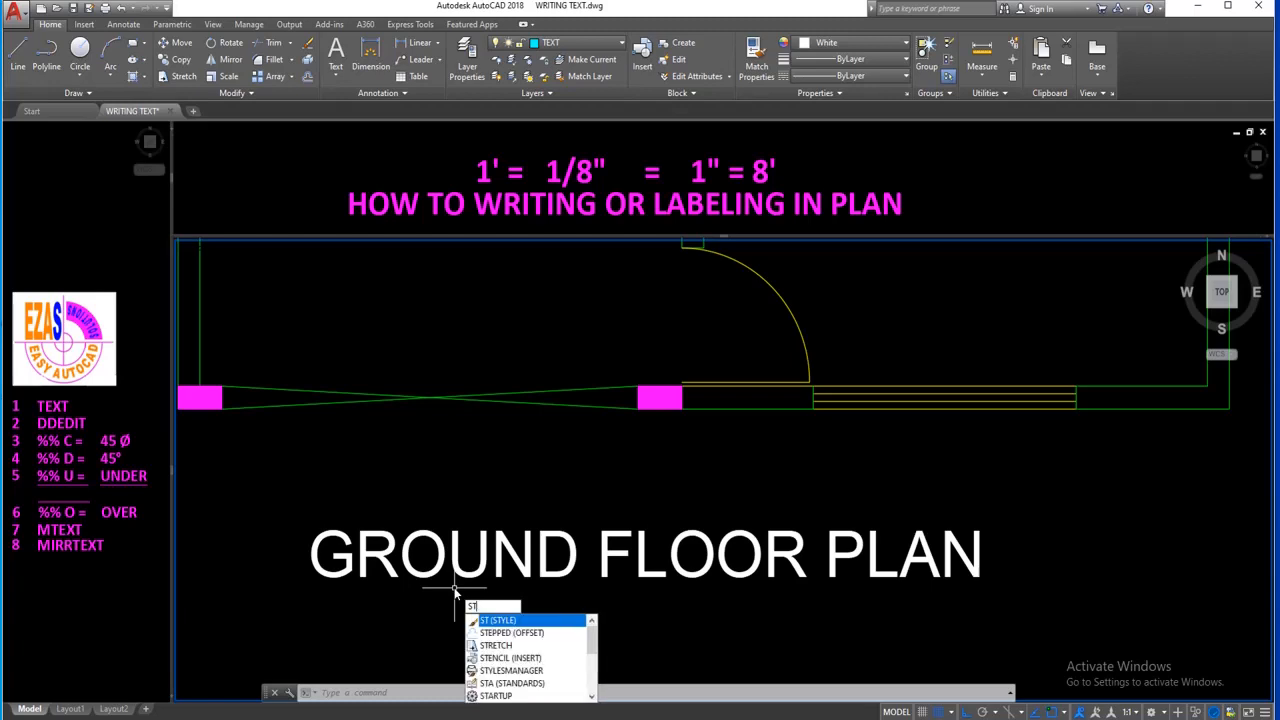
{"action": "type", "text": "YLE"}
{"action": "key", "text": "Return"}
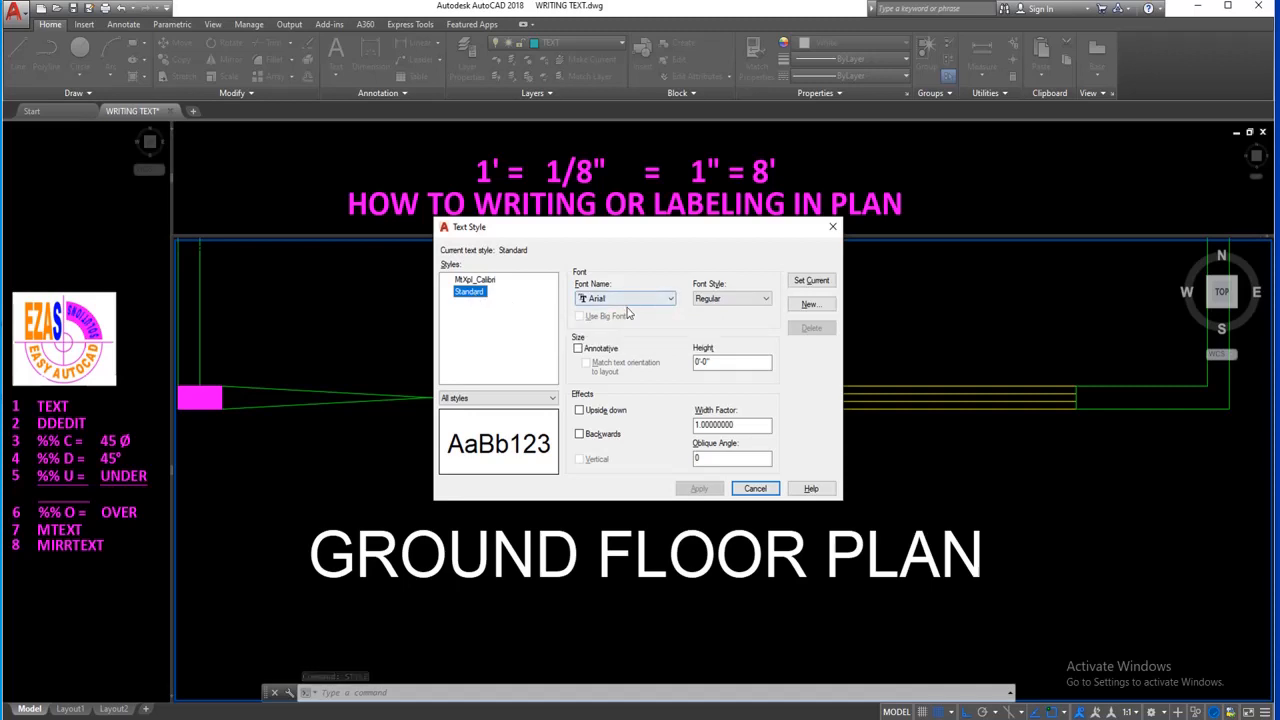
{"action": "left_click", "coordinate": [810, 304]}
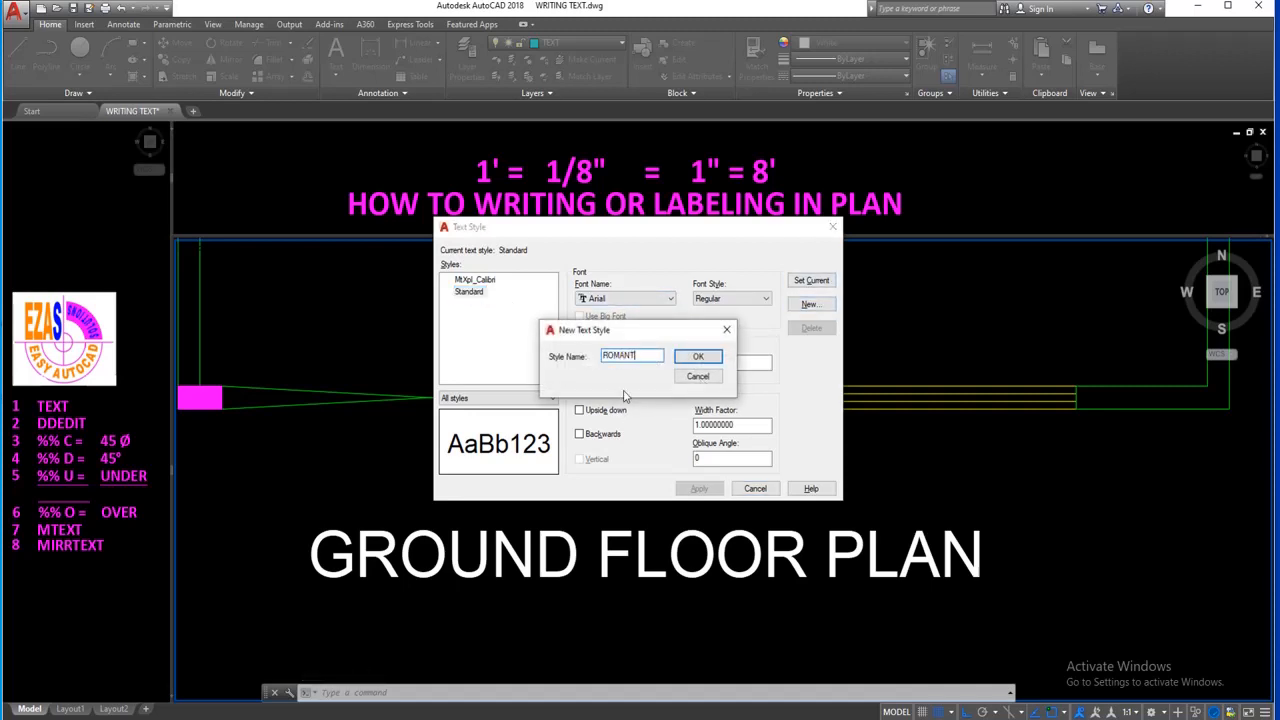
{"action": "left_click", "coordinate": [701, 356]}
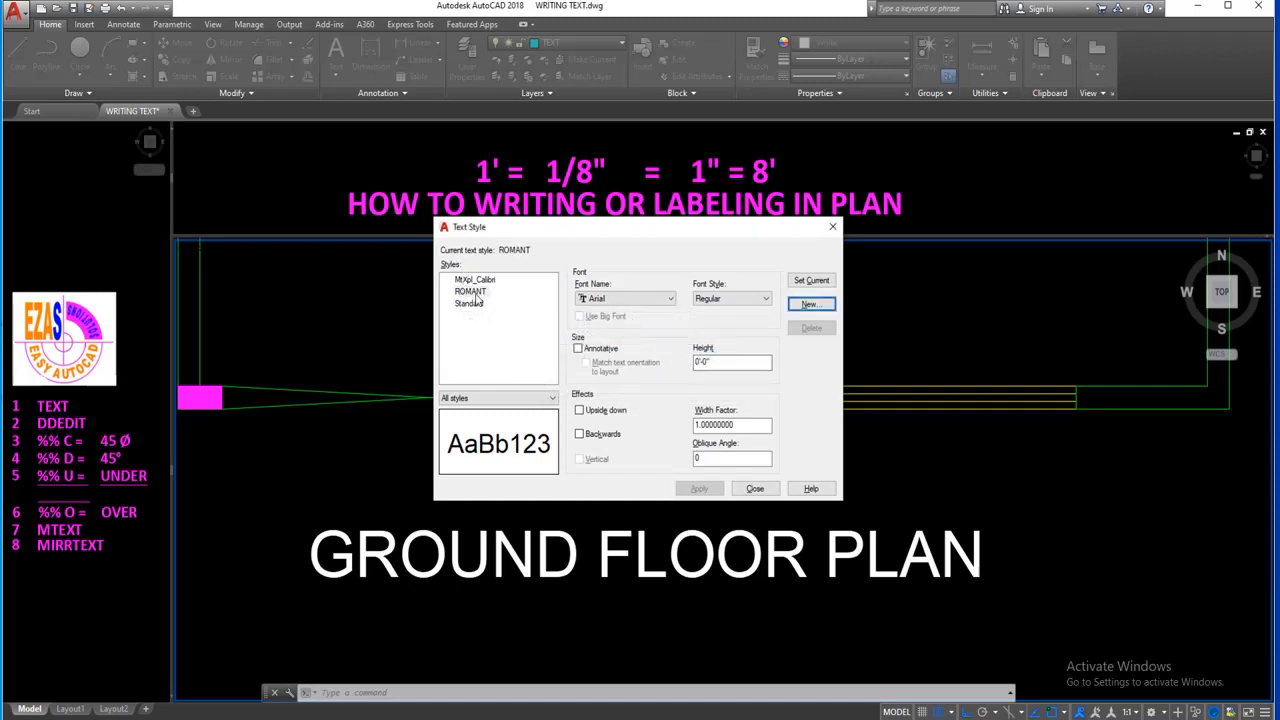
Assign the romant.shx font to the ROMANT style, make it current, save the style changes and close the settings.
{"action": "left_click", "coordinate": [597, 300]}
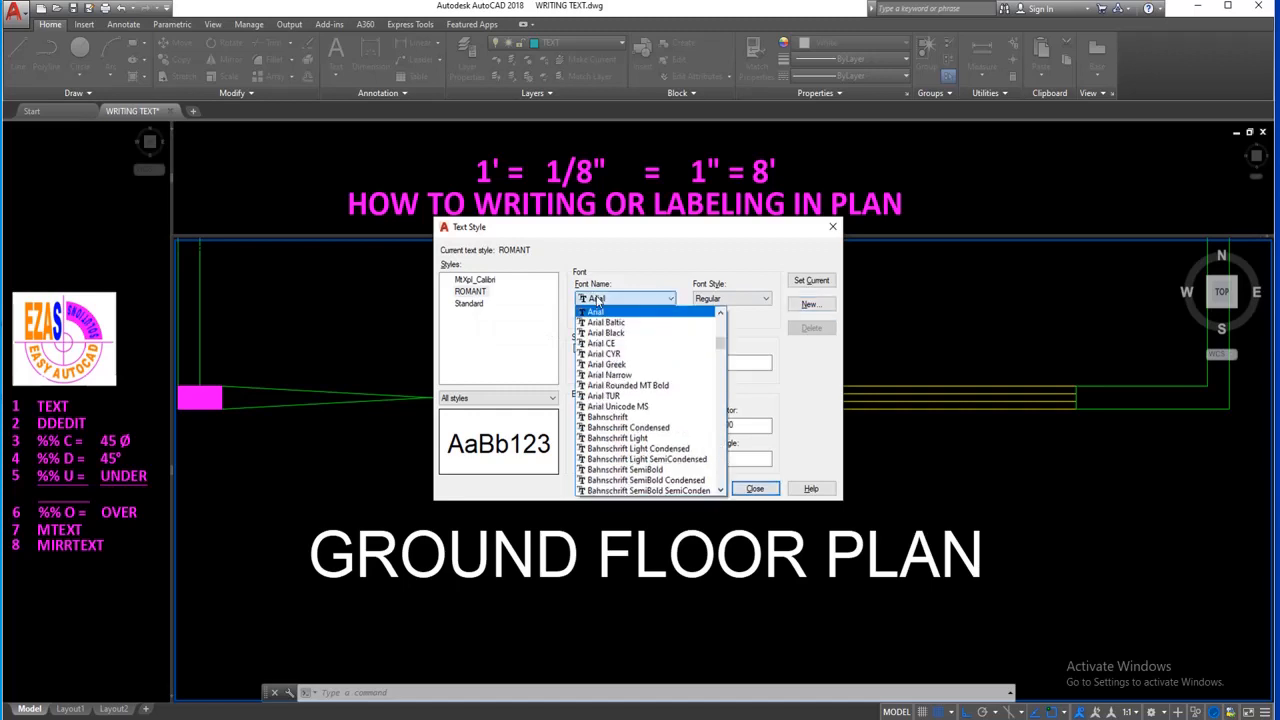
{"action": "key", "text": "r"}
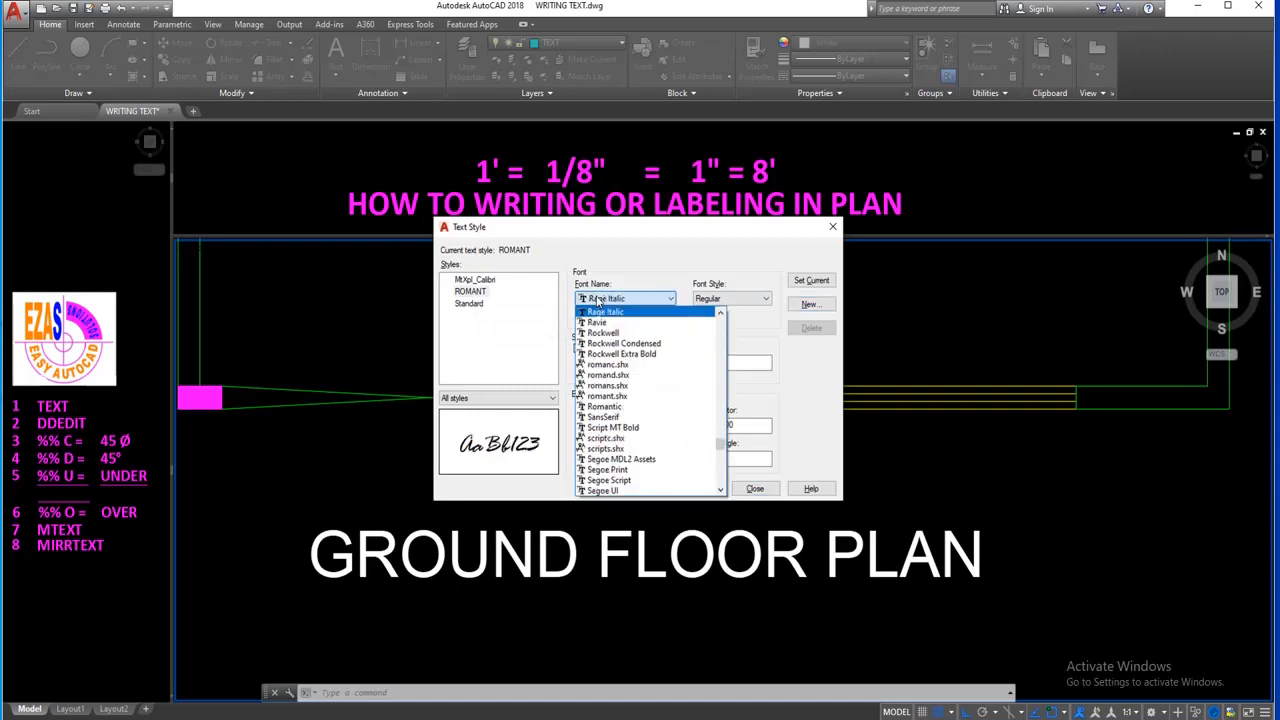
{"action": "left_click", "coordinate": [649, 397]}
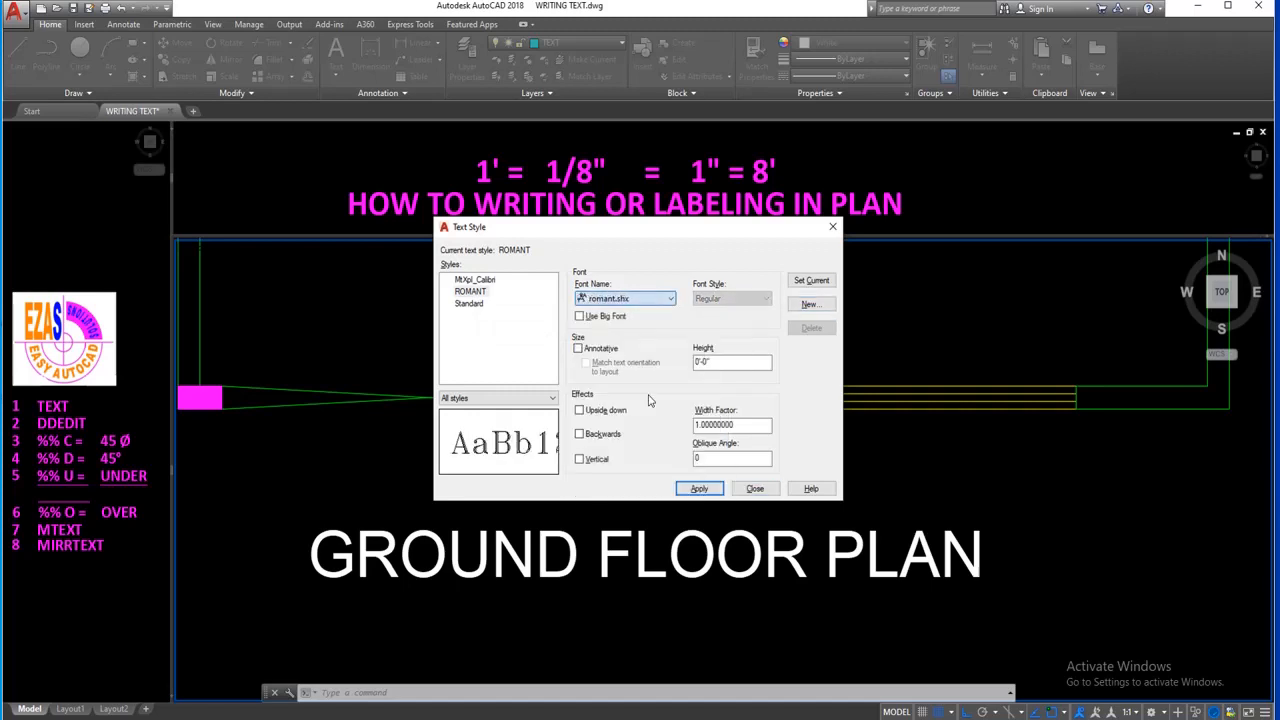
{"action": "left_click", "coordinate": [813, 280]}
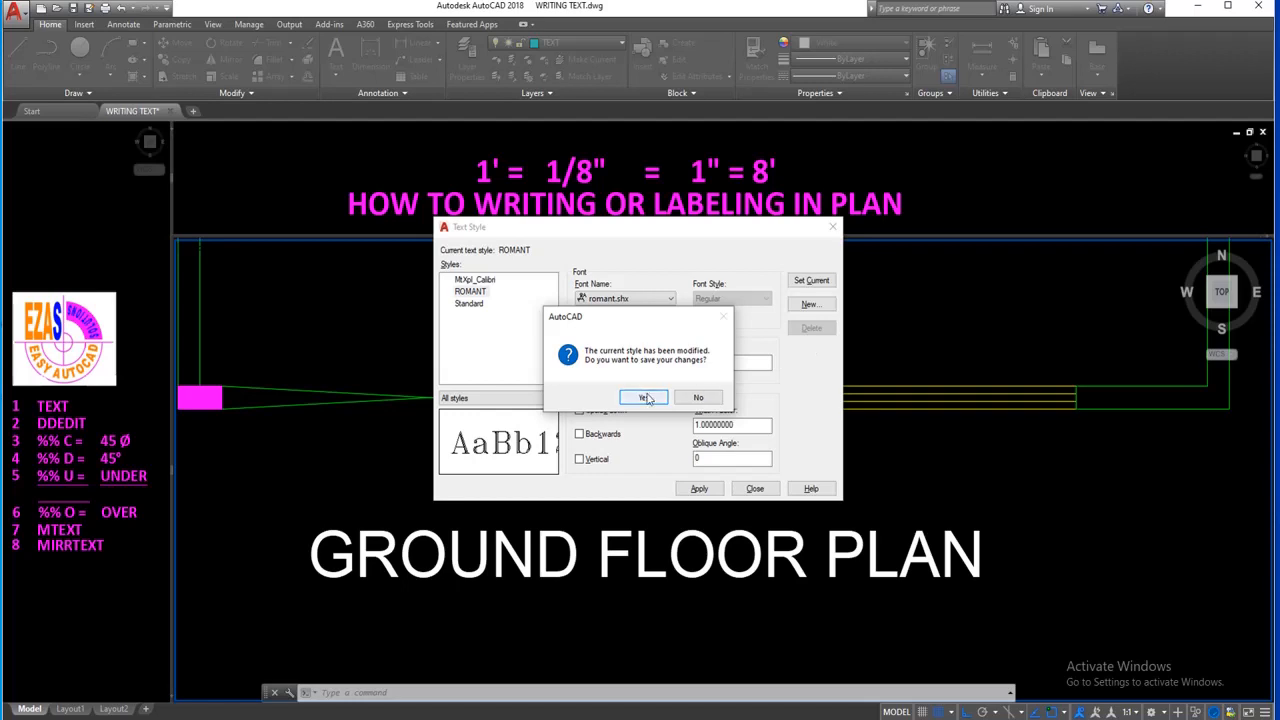
{"action": "left_click", "coordinate": [646, 398]}
{"action": "left_click", "coordinate": [755, 488]}
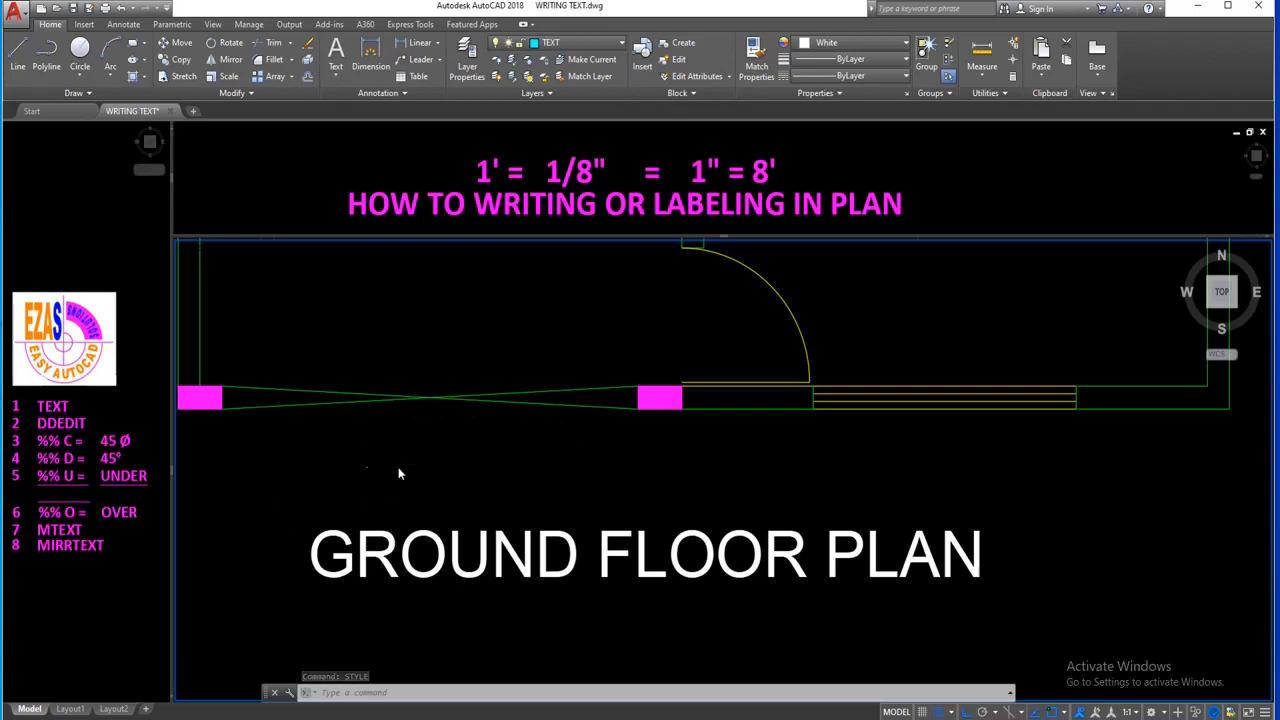
Start single-line TEXT using the ROMANT style with Middle justification.
{"action": "scroll", "coordinate": [398, 468], "scroll_direction": "down", "scroll_amount": 2}
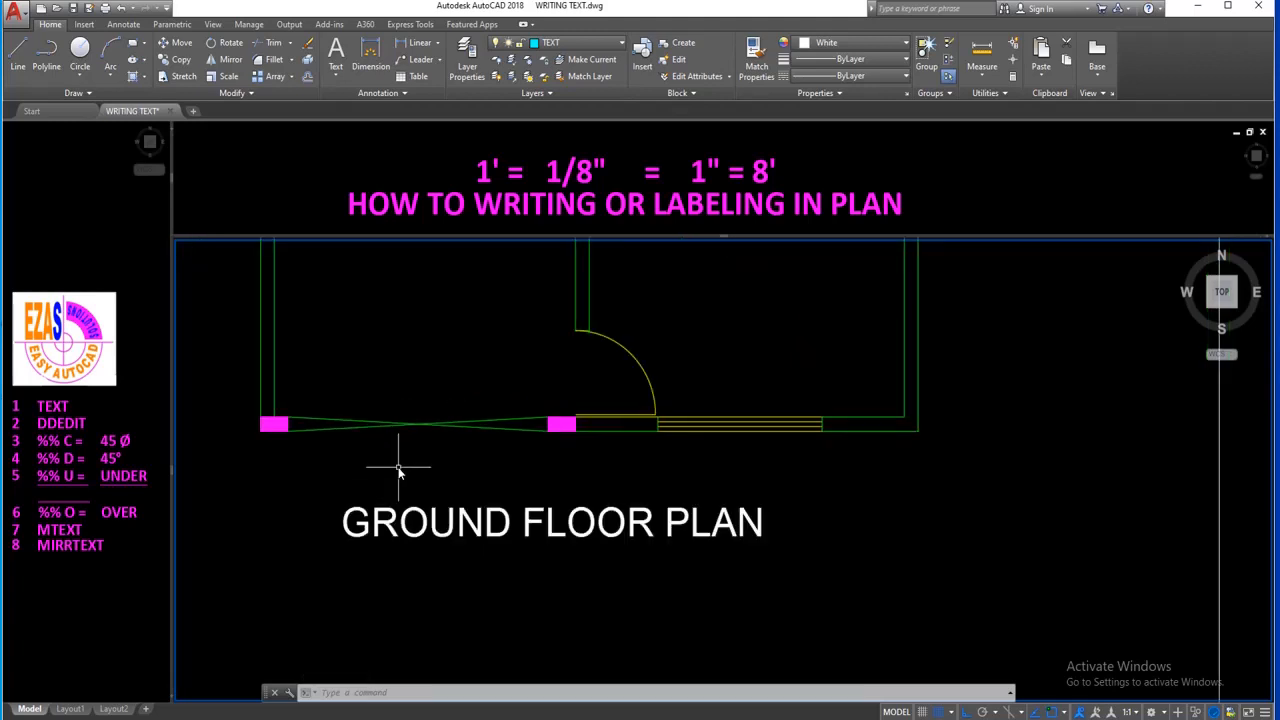
{"action": "type", "text": "TEXT"}
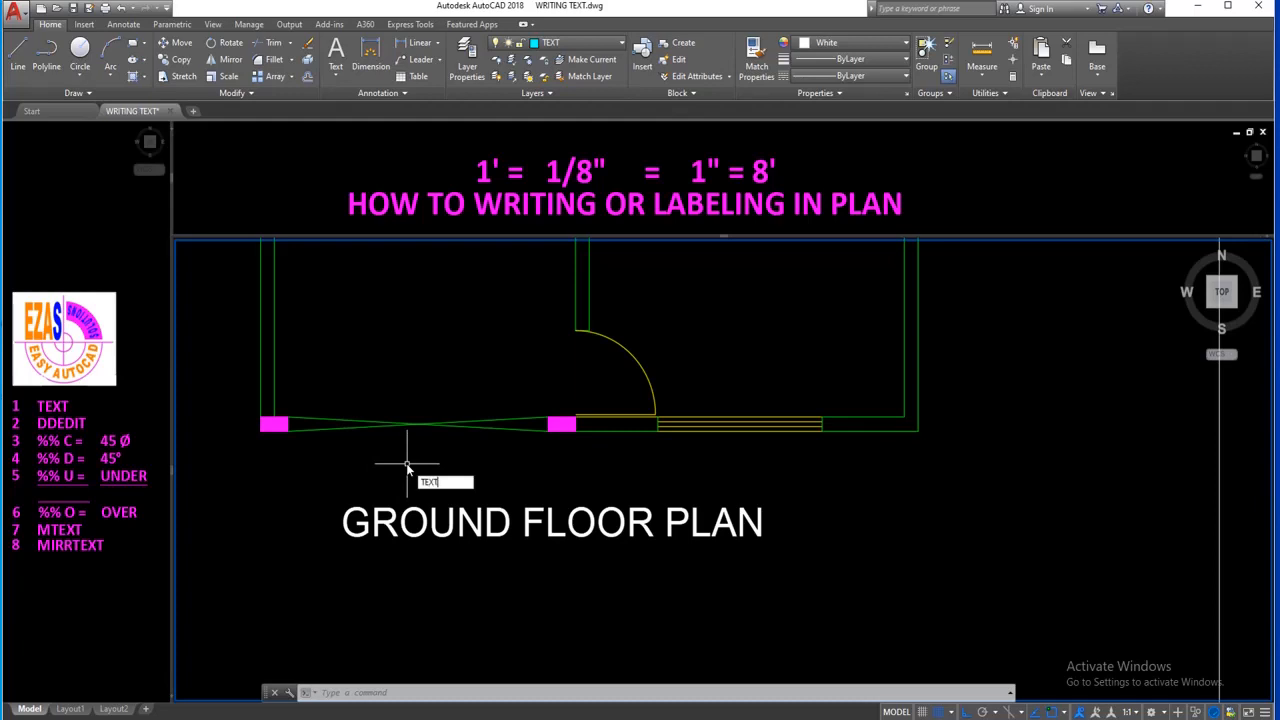
{"action": "key", "text": "Return"}
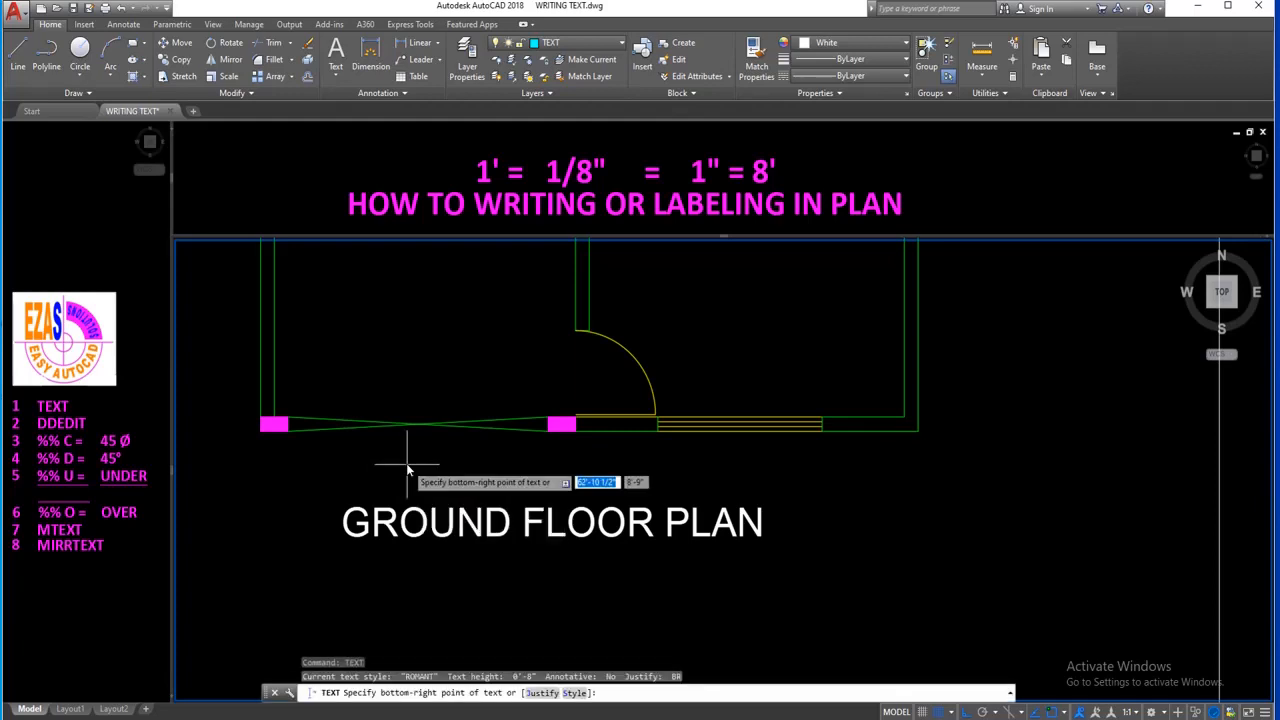
{"action": "left_click", "coordinate": [575, 693]}
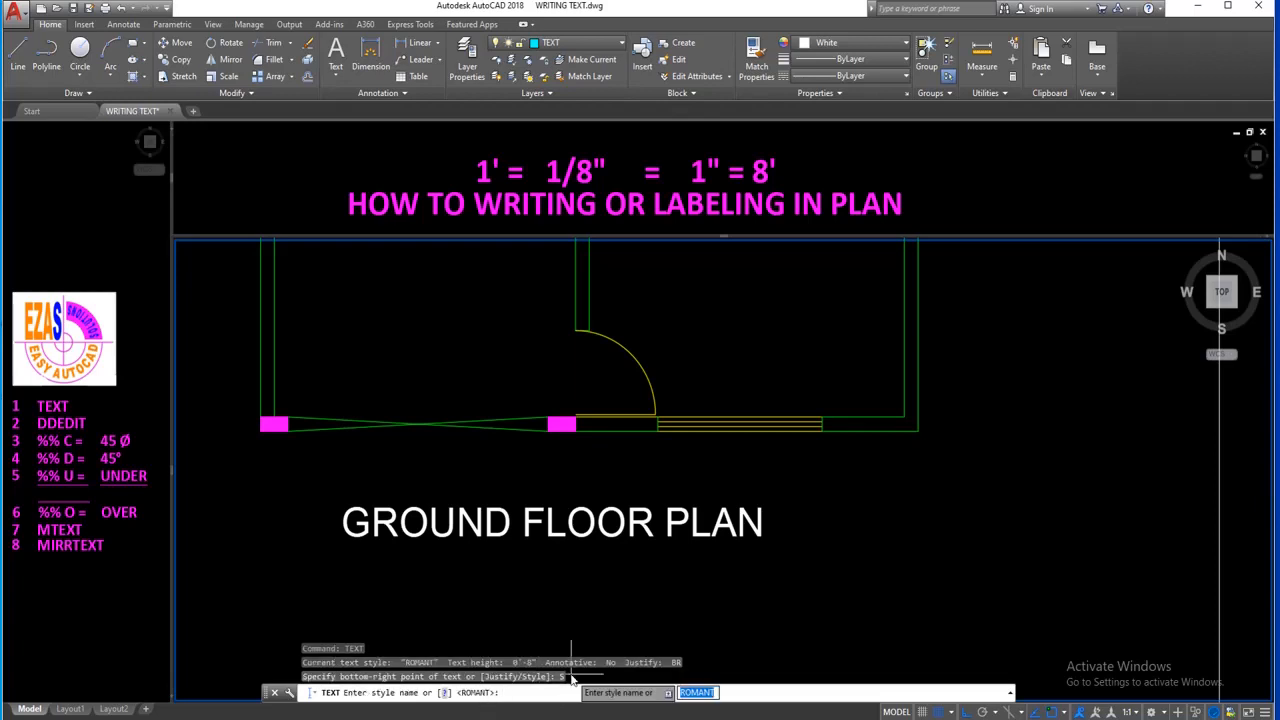
{"action": "key", "text": "Return"}
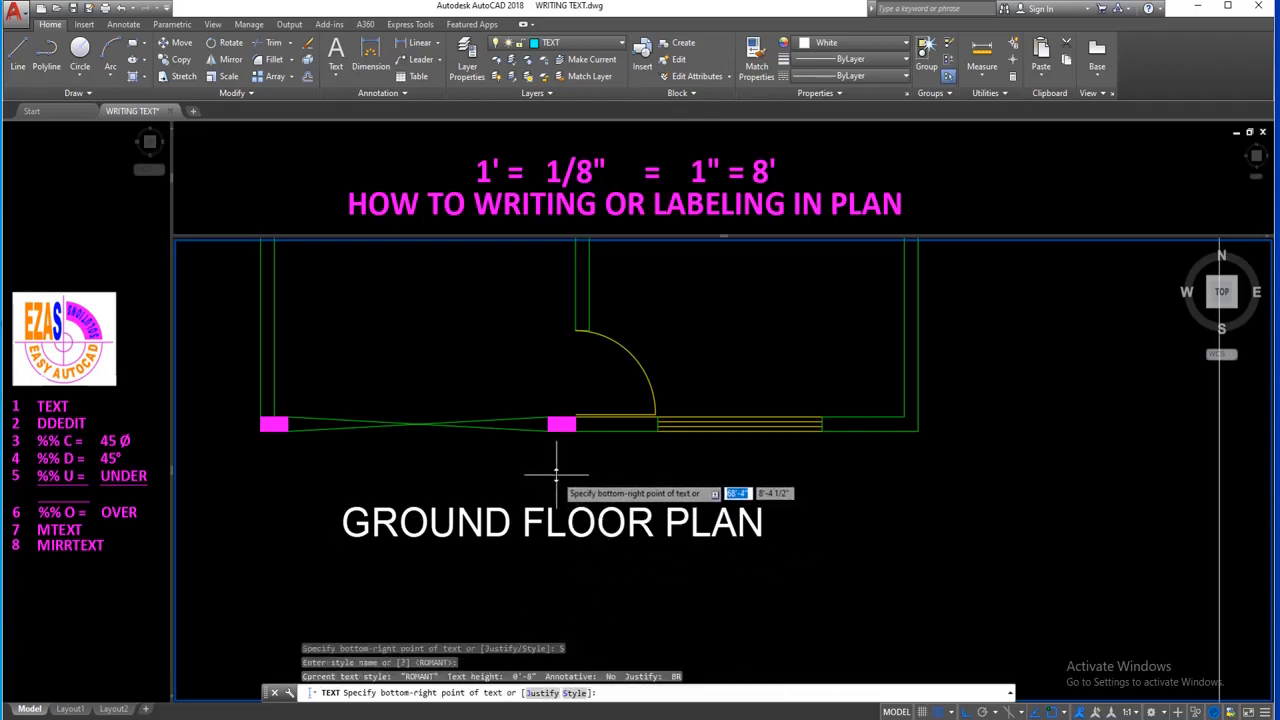
{"action": "type", "text": "M"}
{"action": "key", "text": "Return"}
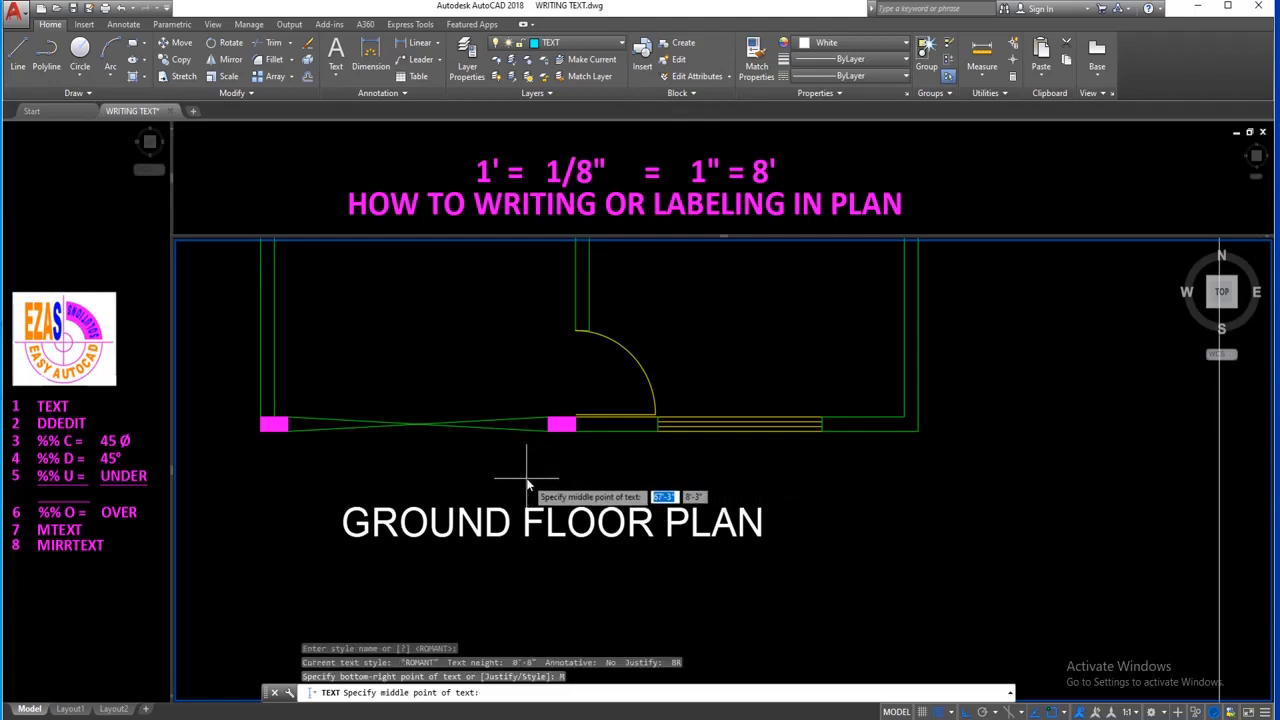
Place the text "GROUND FLOOR PLAN" just above the existing Arial title, with height 12 and rotation 0, and finish the command.
{"action": "left_click", "coordinate": [528, 485]}
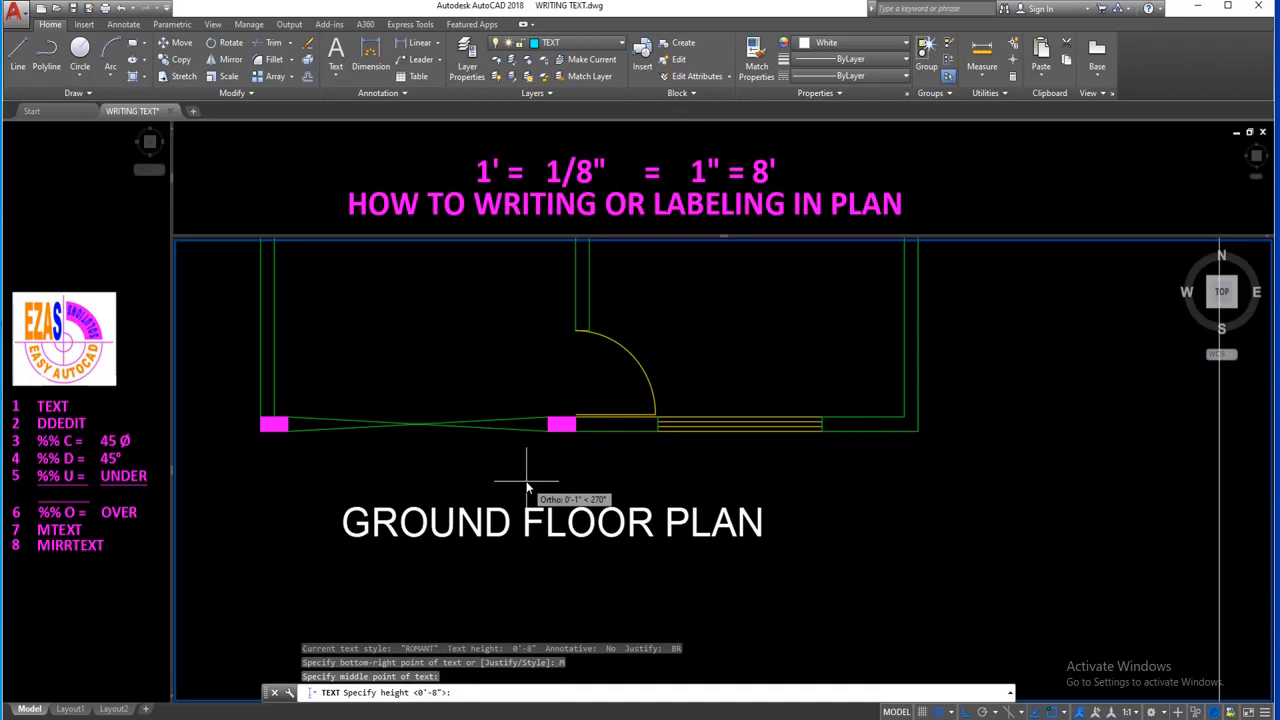
{"action": "type", "text": "12"}
{"action": "key", "text": "Return"}
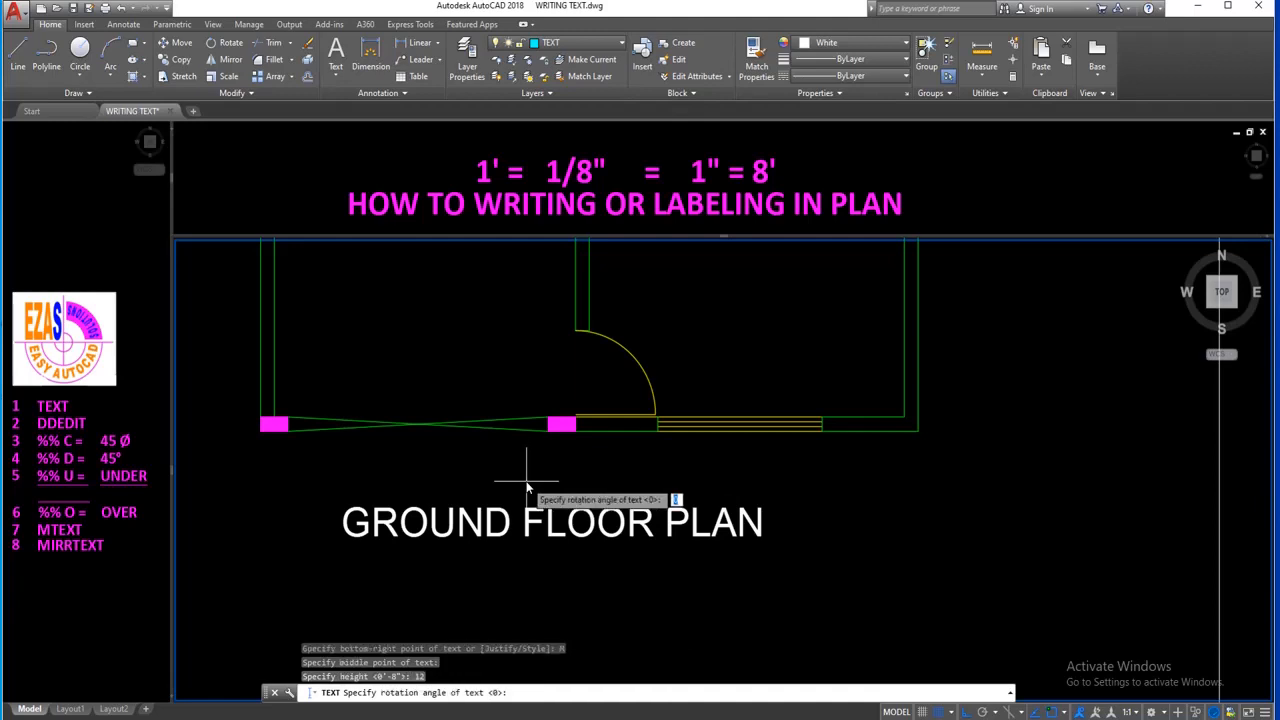
{"action": "key", "text": "Return"}
{"action": "type", "text": "G"}
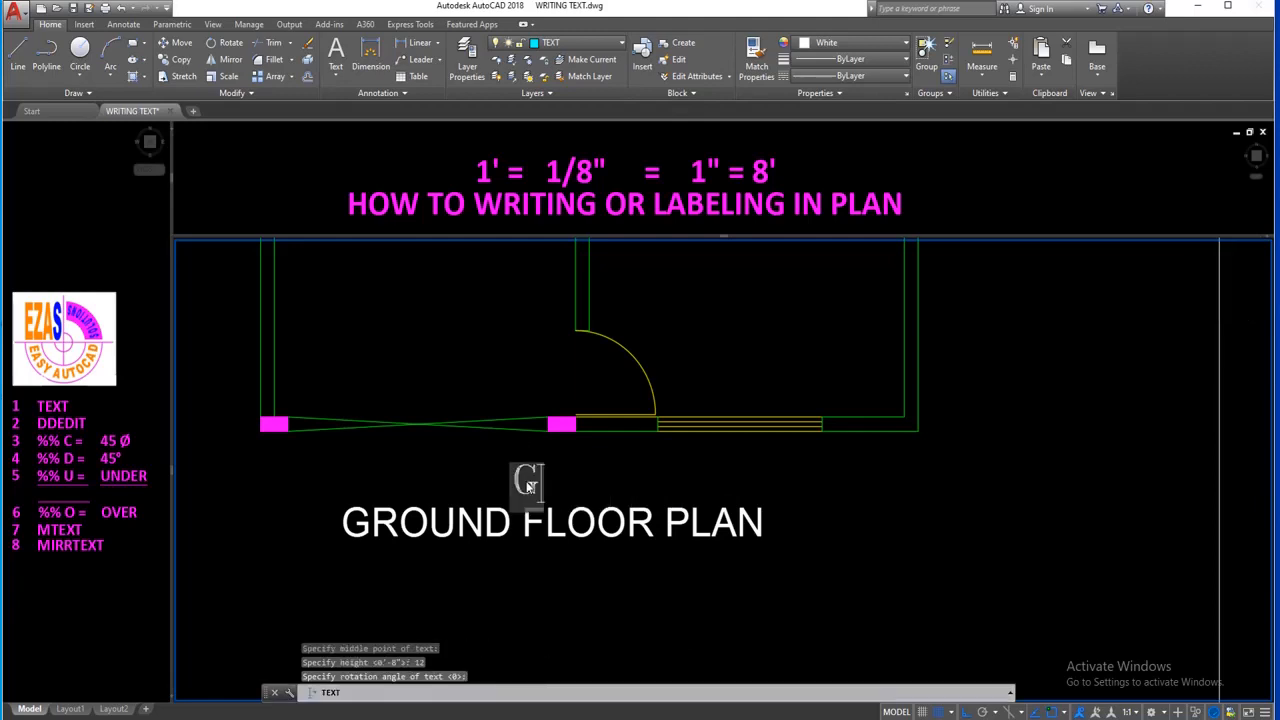
{"action": "type", "text": "ROUND FL"}
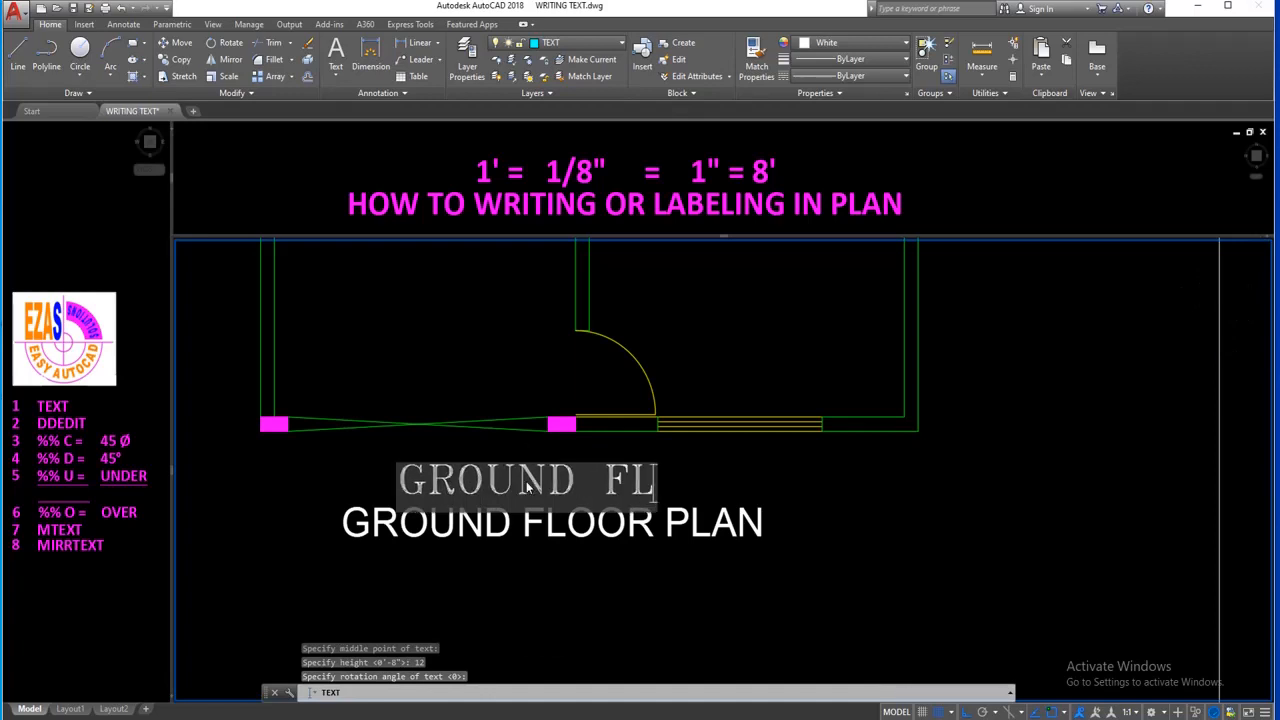
{"action": "type", "text": "OOR PLAN"}
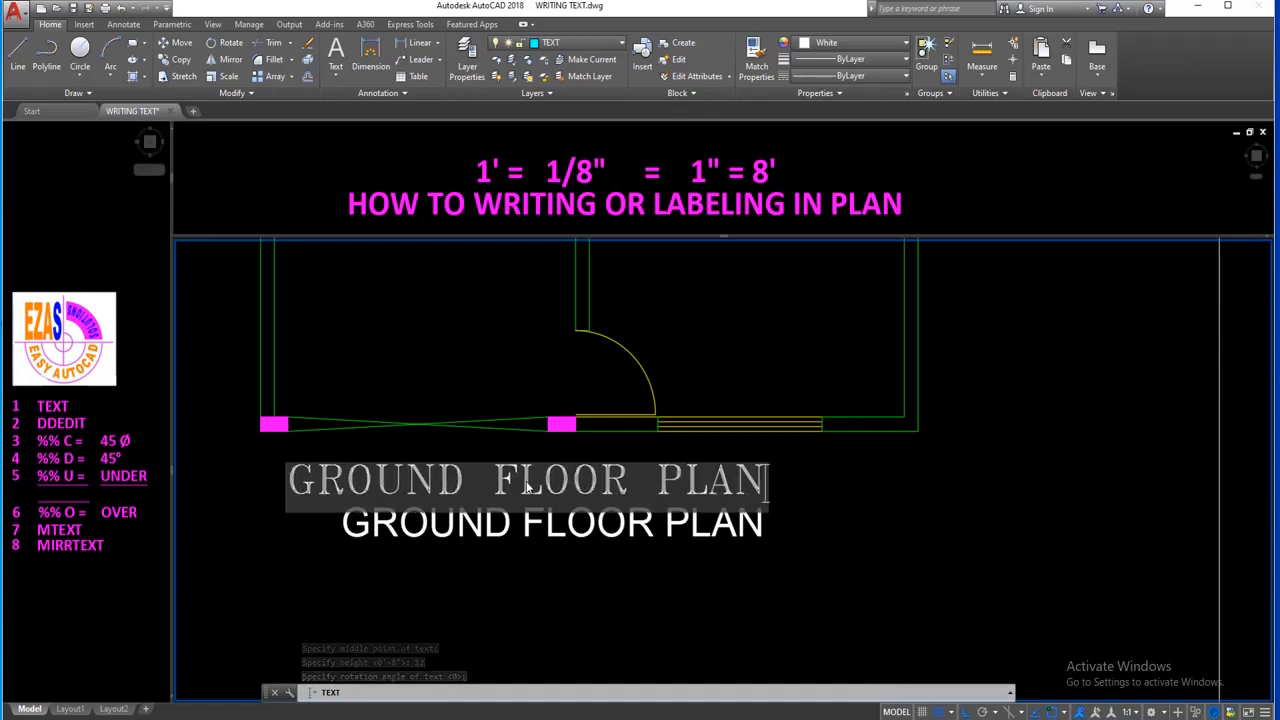
{"action": "key", "text": "Return"}
{"action": "key", "text": "Return"}
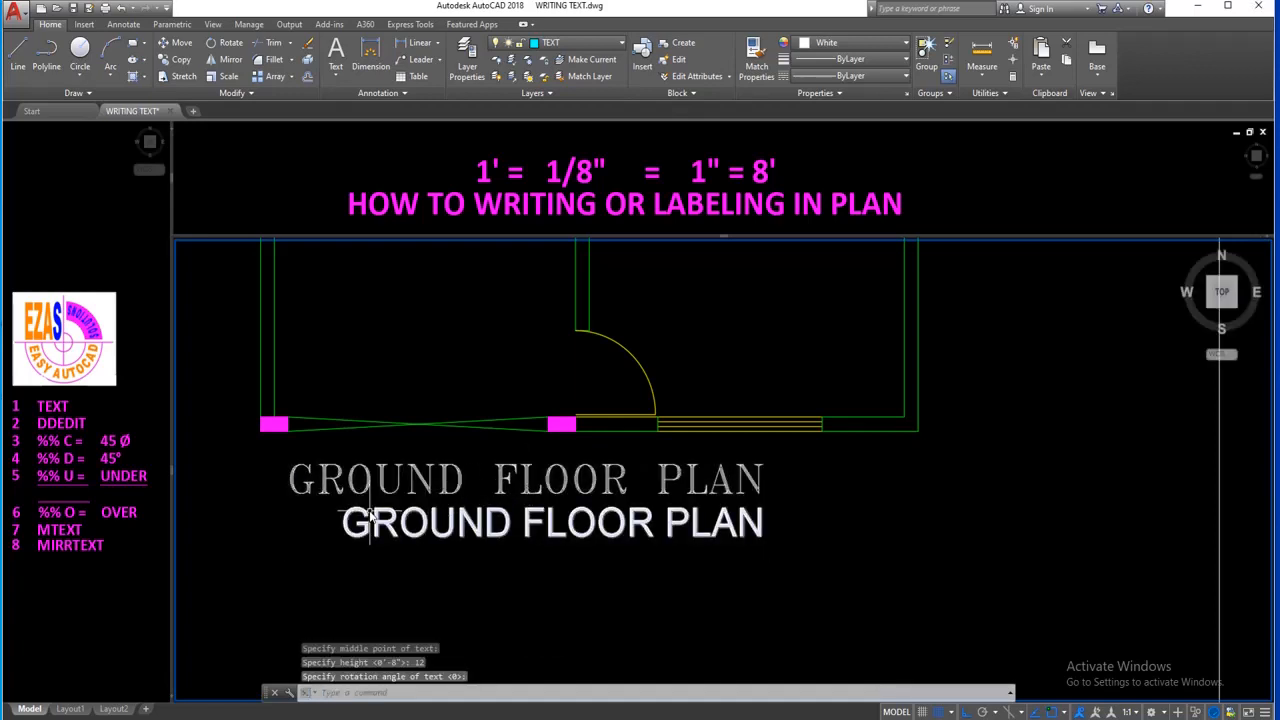
Examine the letter outlines of the new ROMANT title up close and compare them with the Arial title below.
{"action": "scroll", "coordinate": [357, 514], "scroll_direction": "up", "scroll_amount": 2}
{"action": "scroll", "coordinate": [425, 545], "scroll_direction": "up", "scroll_amount": 1}
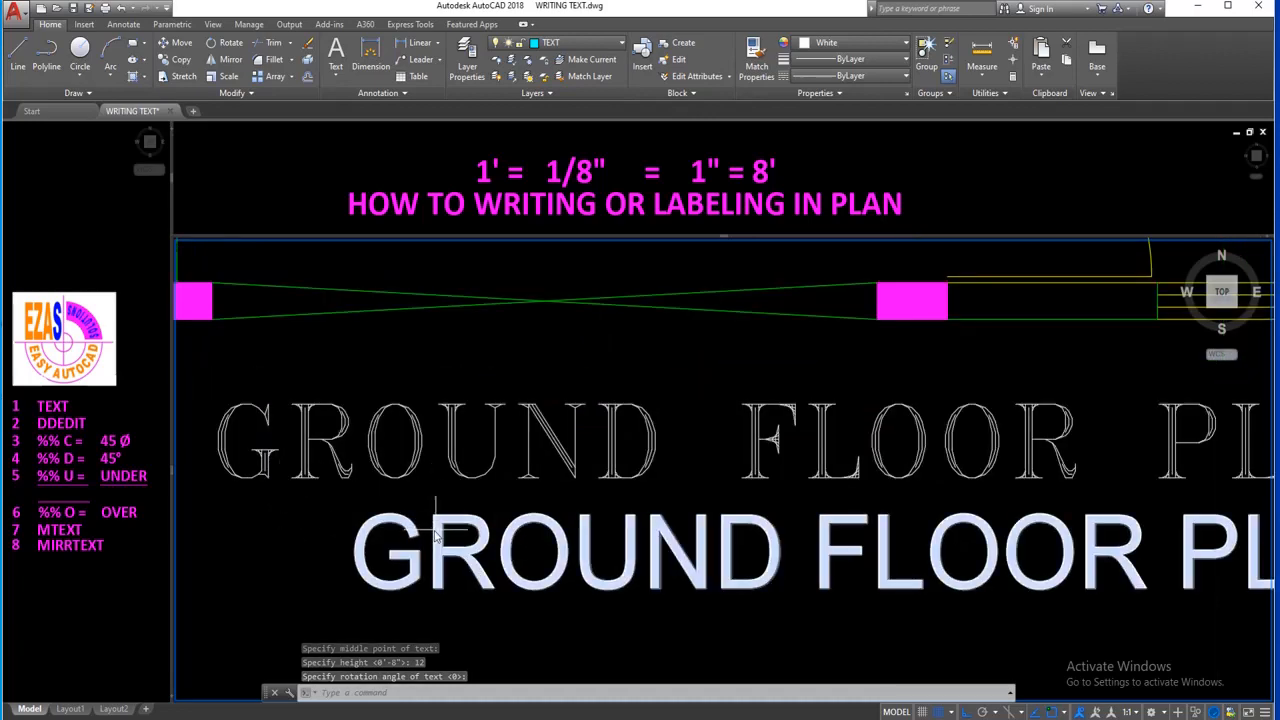
{"action": "scroll", "coordinate": [410, 515], "scroll_direction": "up", "scroll_amount": 1}
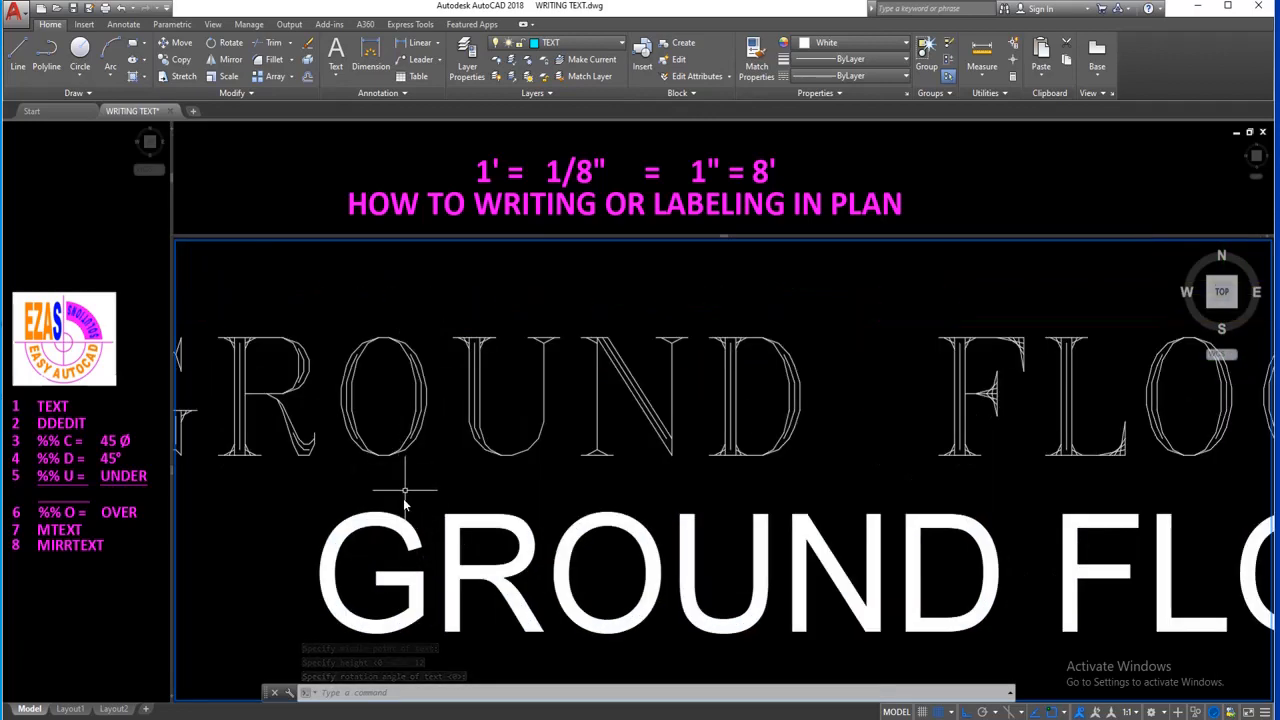
{"action": "scroll", "coordinate": [405, 495], "scroll_direction": "down", "scroll_amount": 2}
{"action": "scroll", "coordinate": [308, 415], "scroll_direction": "up", "scroll_amount": 3}
{"action": "scroll", "coordinate": [371, 400], "scroll_direction": "down", "scroll_amount": 1}
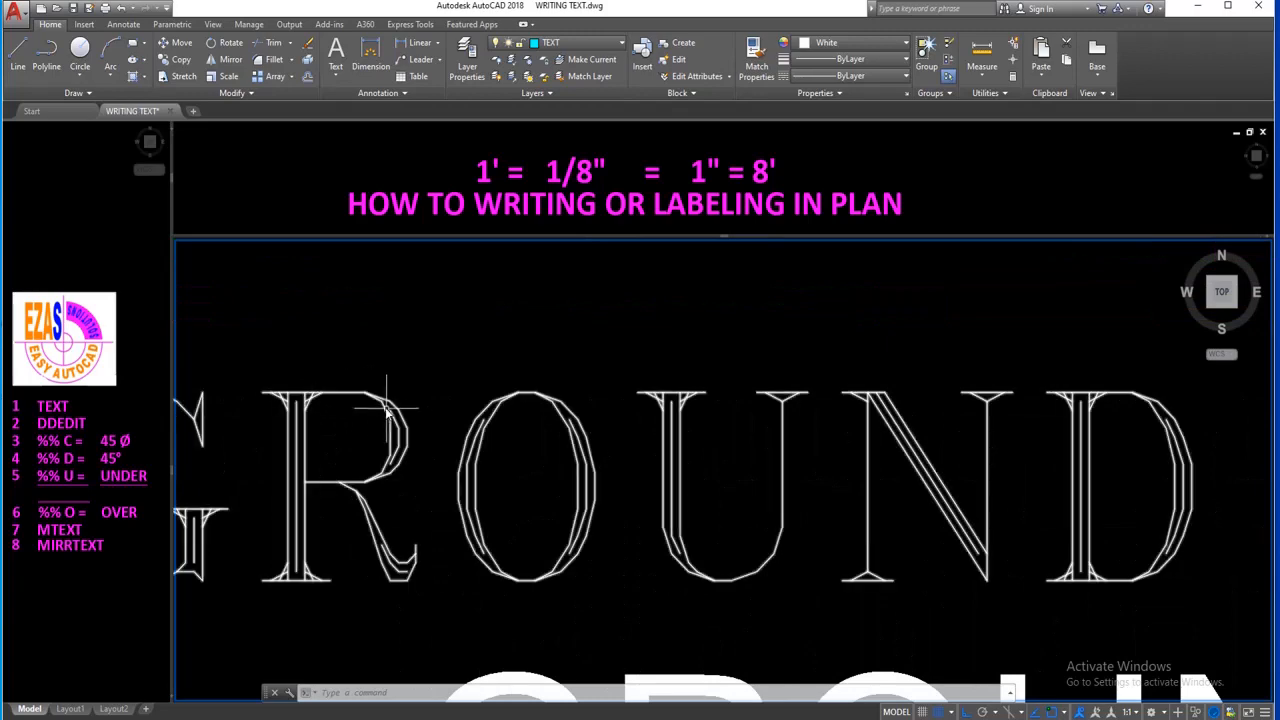
List the properties of the lower Arial GROUND FLOOR PLAN title and check its text style.
{"action": "scroll", "coordinate": [385, 420], "scroll_direction": "down", "scroll_amount": 3}
{"action": "type", "text": "list"}
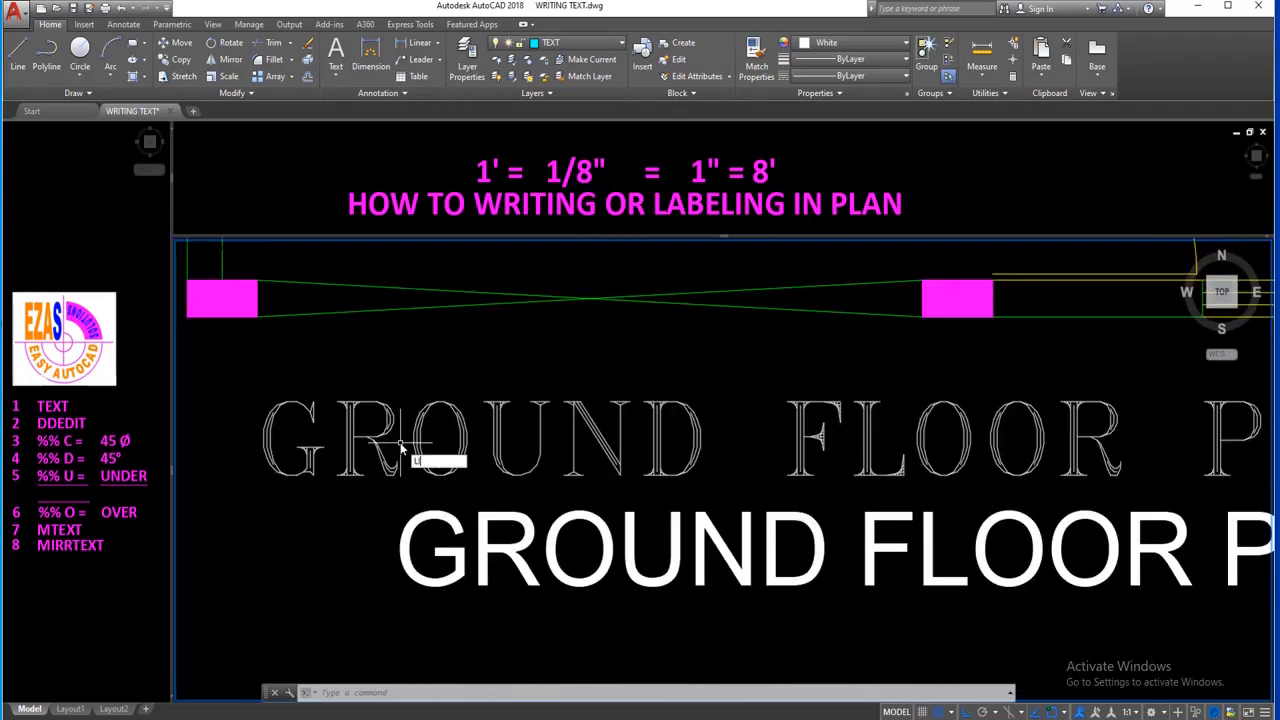
{"action": "key", "text": "Return"}
{"action": "left_click", "coordinate": [487, 520]}
{"action": "left_click", "coordinate": [429, 543]}
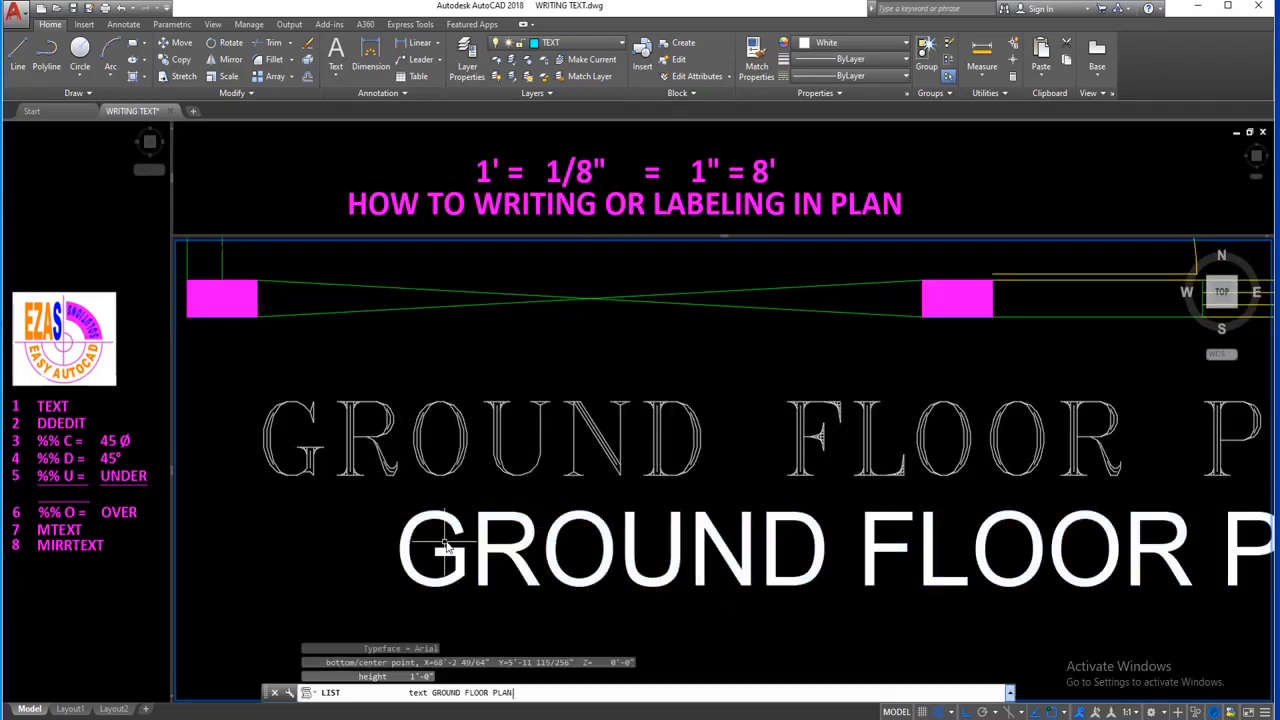
{"action": "key", "text": "Return"}
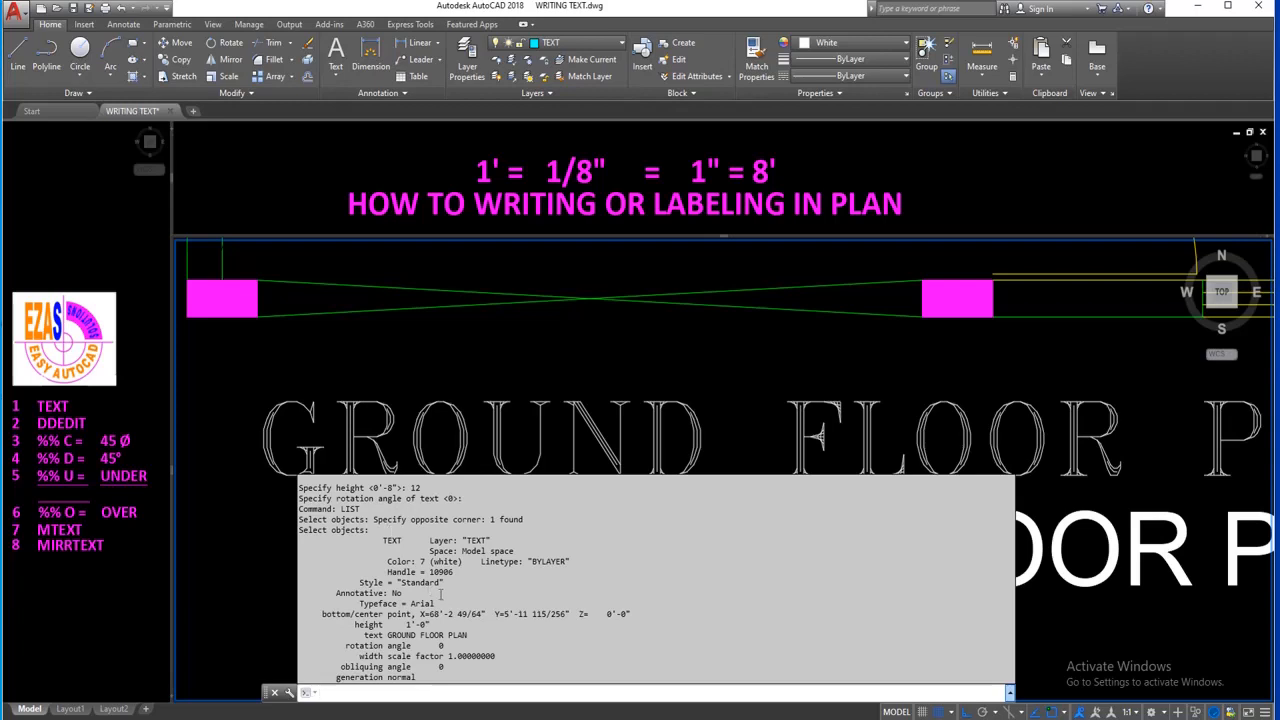
{"action": "left_click_drag", "start_coordinate": [441, 582], "coordinate": [350, 582]}
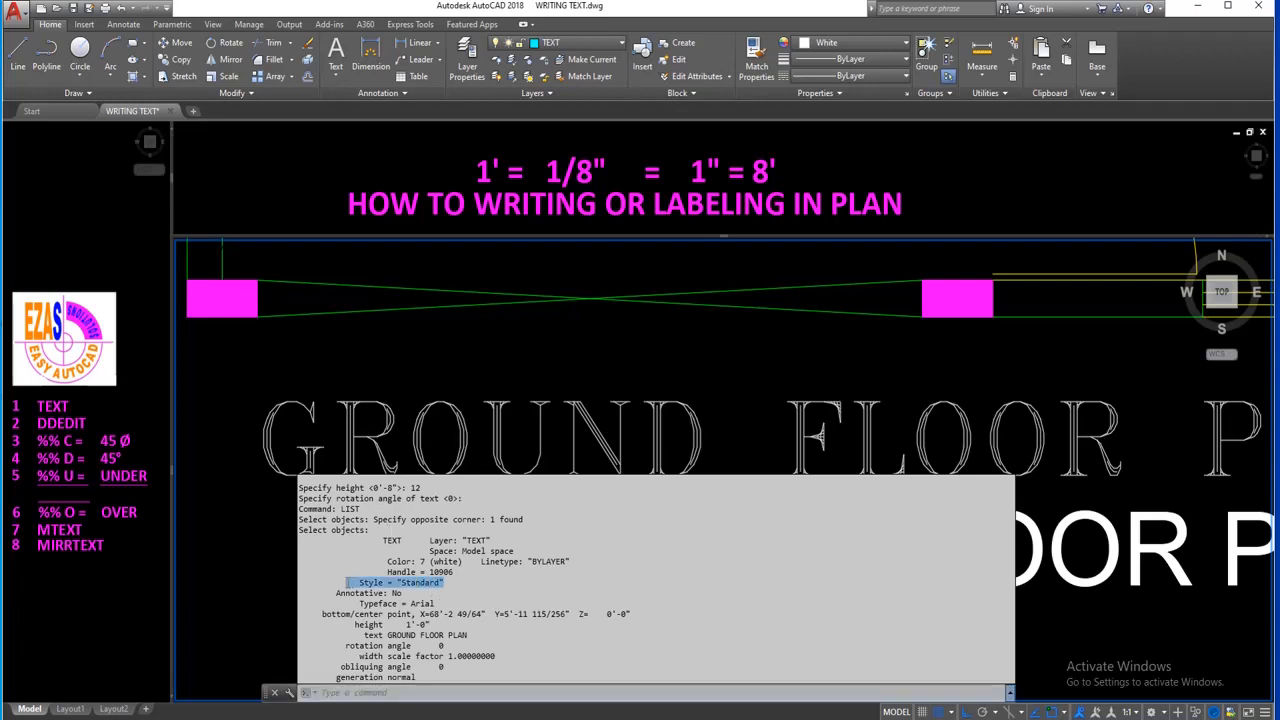
List the properties of the upper outlined GROUND FLOOR PLAN title and check its text style.
{"action": "left_click", "coordinate": [427, 398]}
{"action": "key", "text": "Return"}
{"action": "left_click", "coordinate": [427, 408]}
{"action": "key", "text": "Return"}
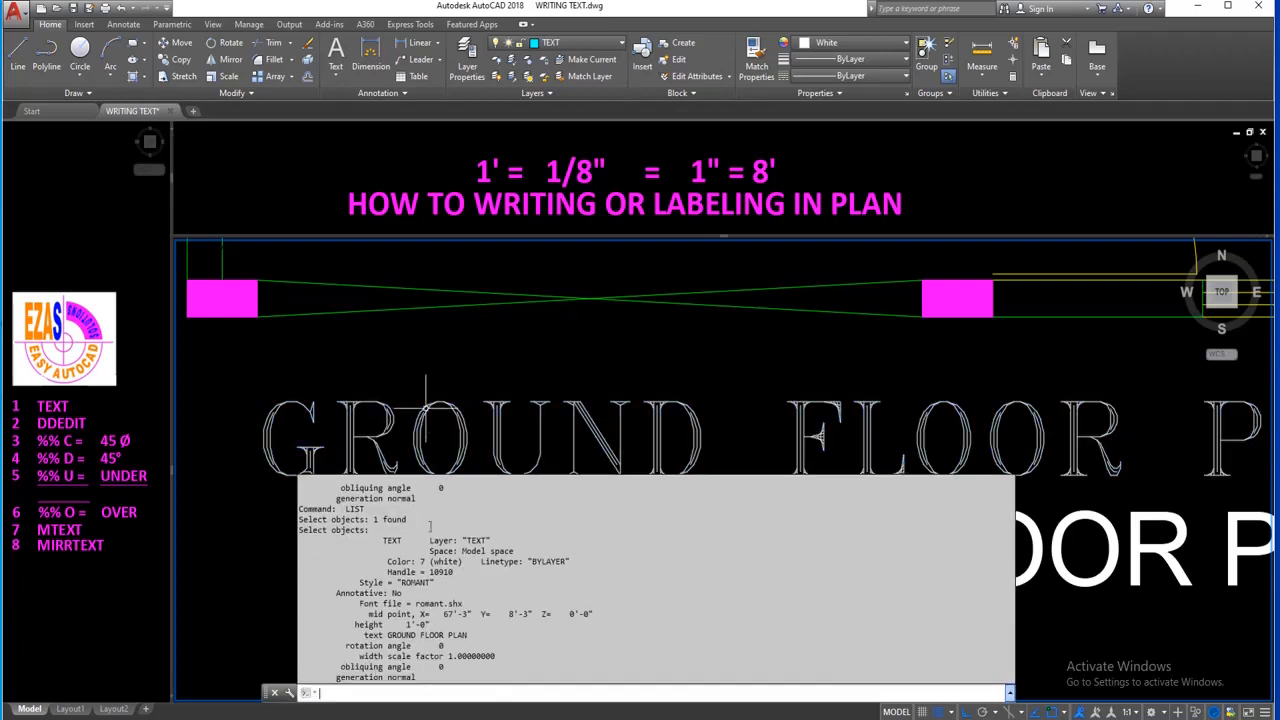
{"action": "left_click_drag", "start_coordinate": [437, 581], "coordinate": [386, 582]}
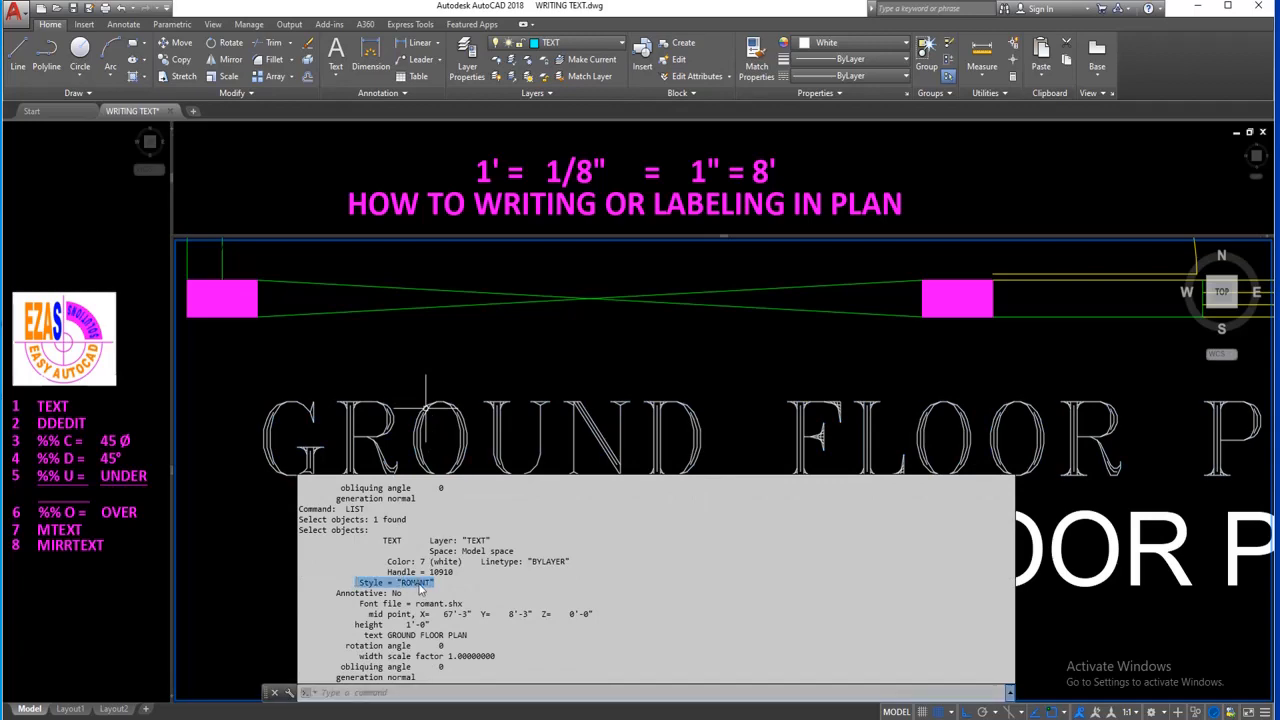
Compare the font settings of the Standard and ROMANT text styles and close the style settings without changes.
{"action": "type", "text": "ST"}
{"action": "key", "text": "Return"}
{"action": "left_click", "coordinate": [470, 304]}
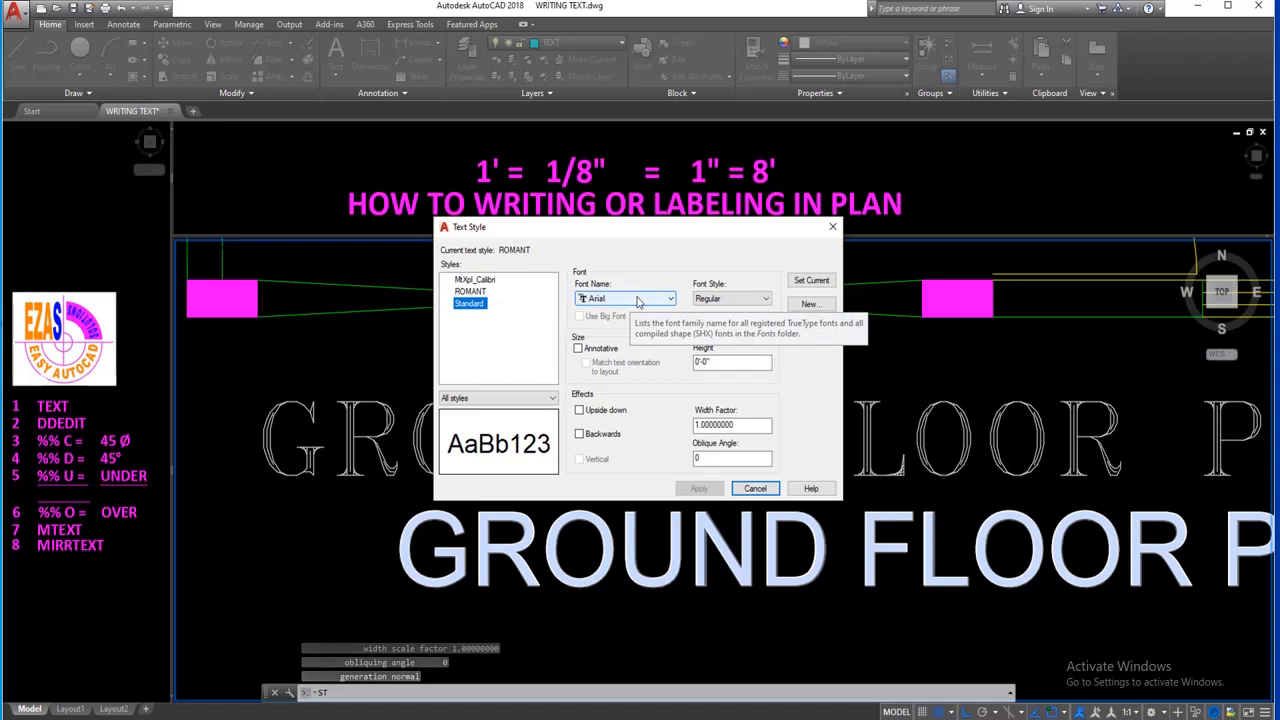
{"action": "left_click", "coordinate": [487, 292]}
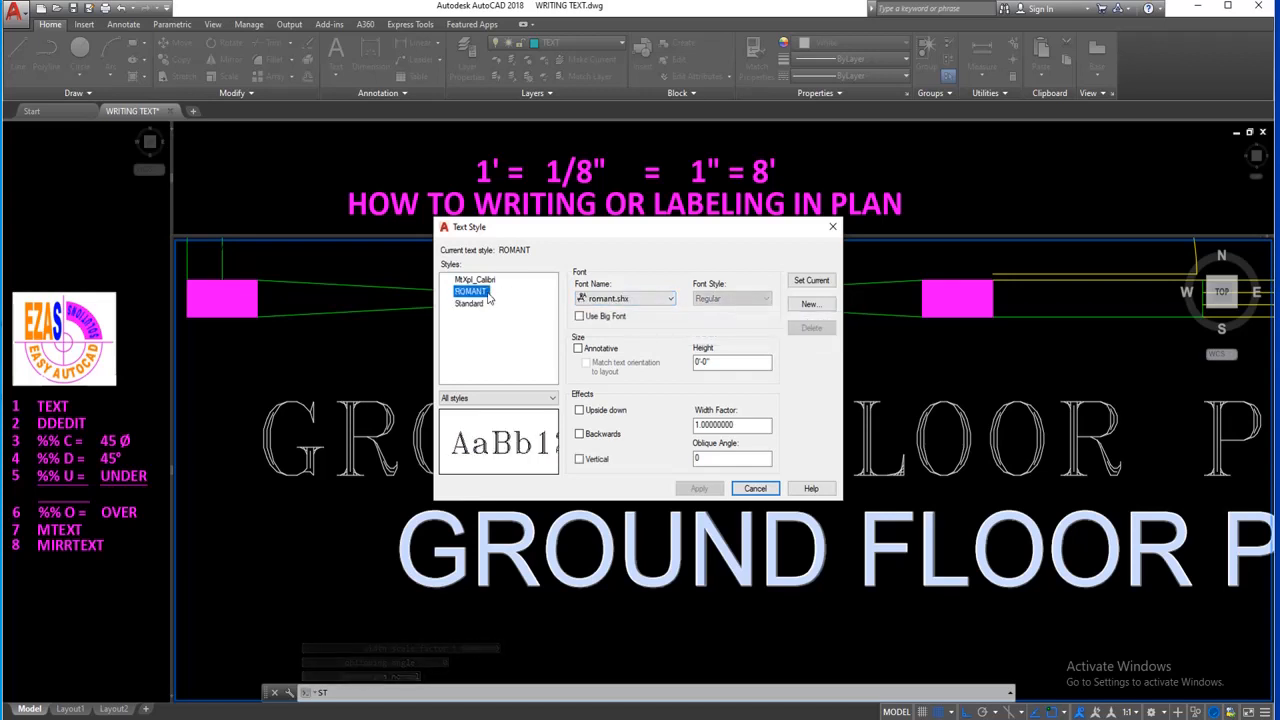
{"action": "left_click", "coordinate": [819, 303]}
{"action": "key", "text": "Escape"}
{"action": "key", "text": "Escape"}
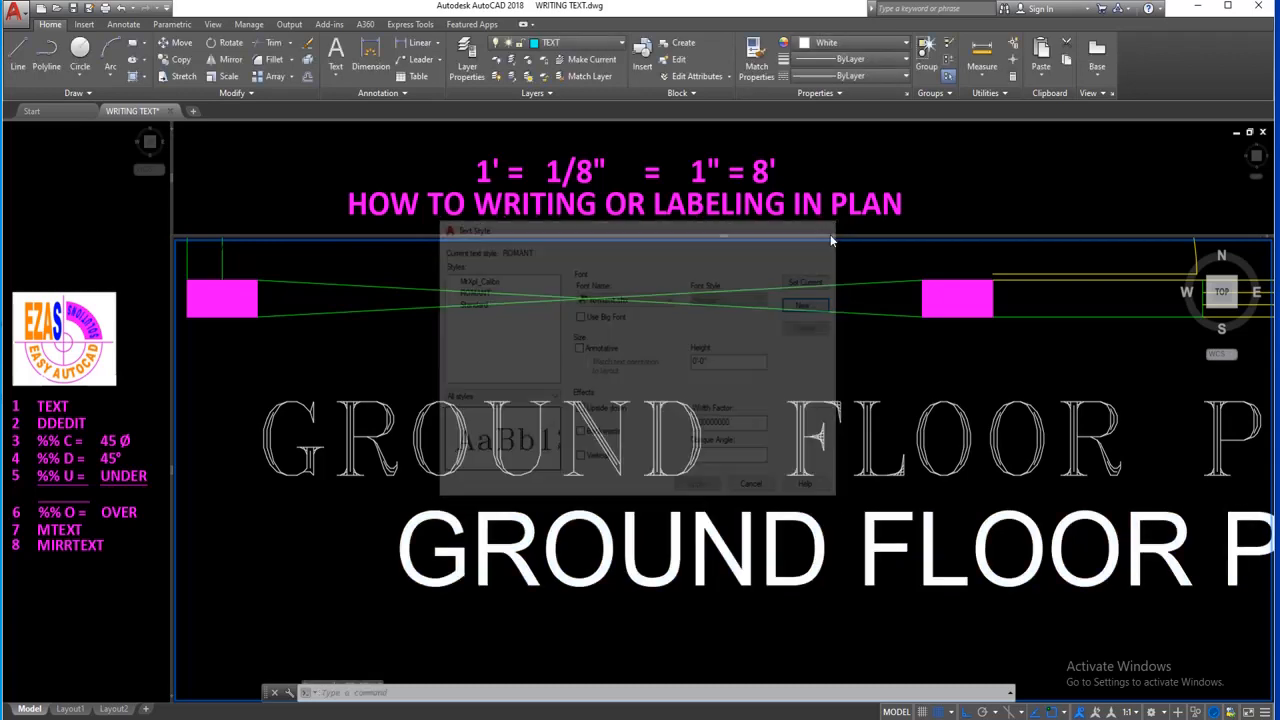
Underline the ROMANT GROUND FLOOR PLAN title by adding the code %%u at the start of its text.
{"action": "scroll", "coordinate": [543, 420], "scroll_direction": "down", "scroll_amount": 5}
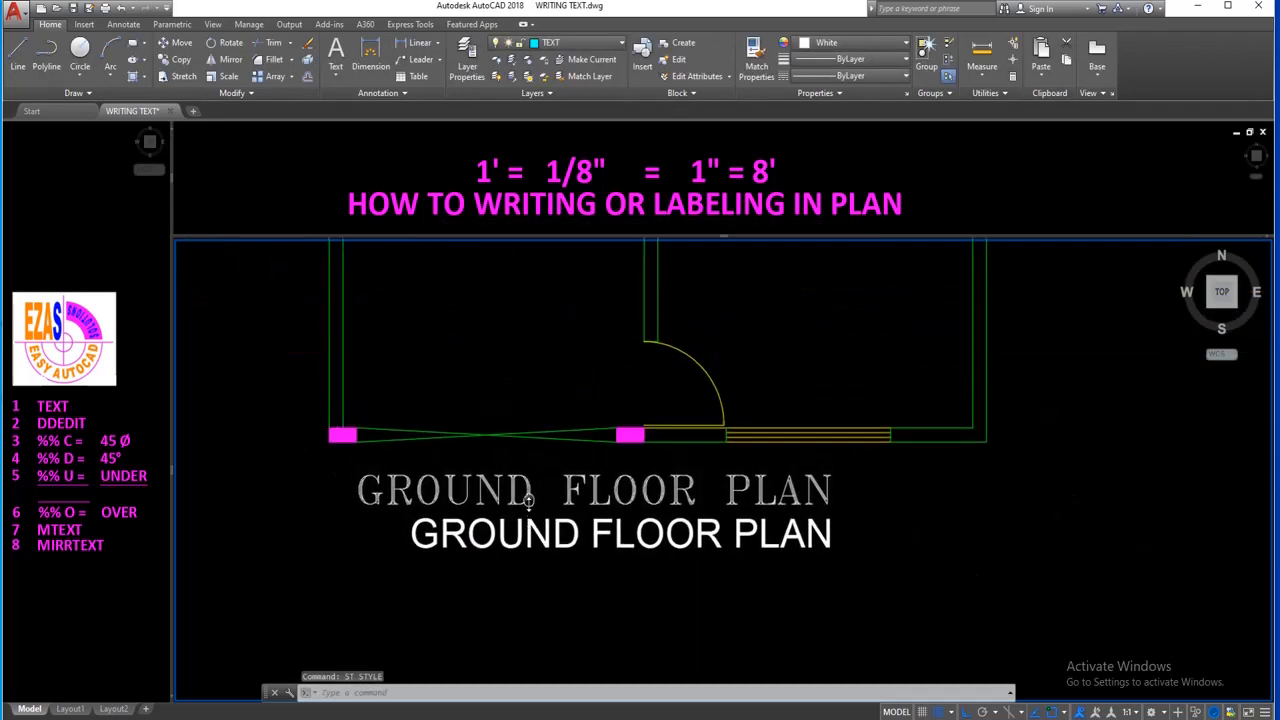
{"action": "middle_click_drag", "start_coordinate": [529, 500], "coordinate": [529, 527]}
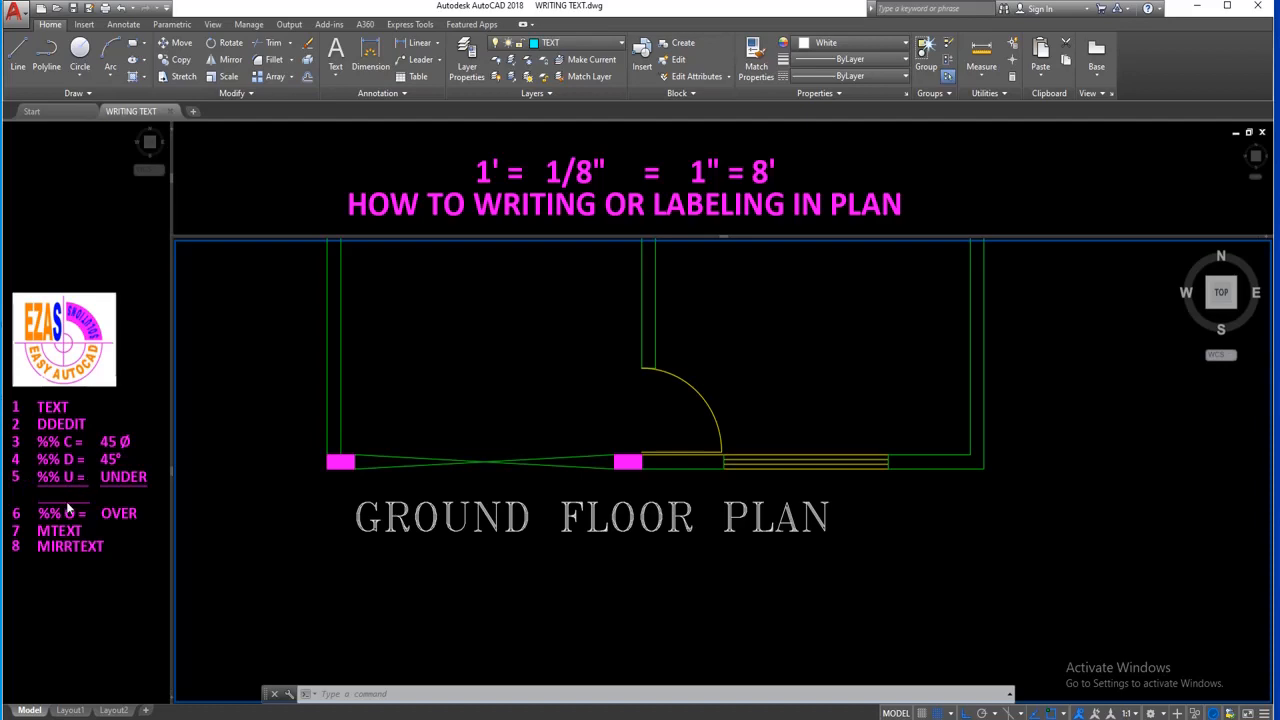
{"action": "type", "text": "ed"}
{"action": "key", "text": "Return"}
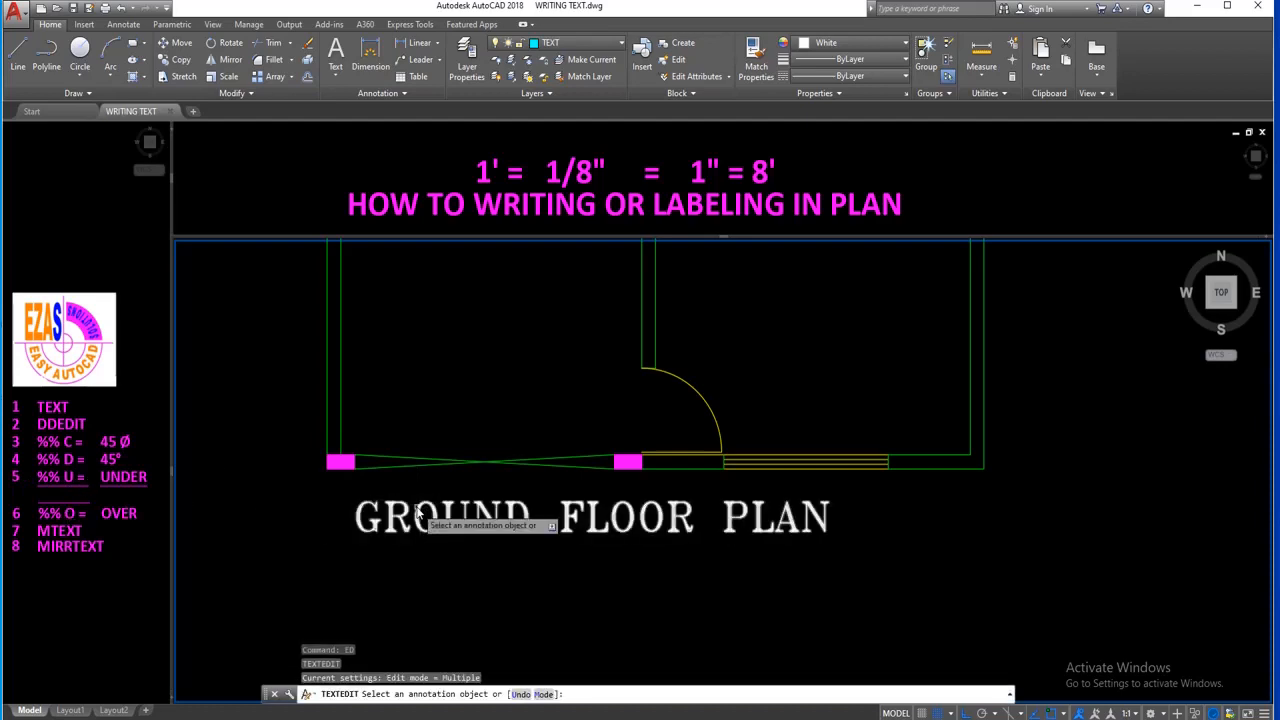
{"action": "left_click", "coordinate": [424, 514]}
{"action": "key", "text": "Home"}
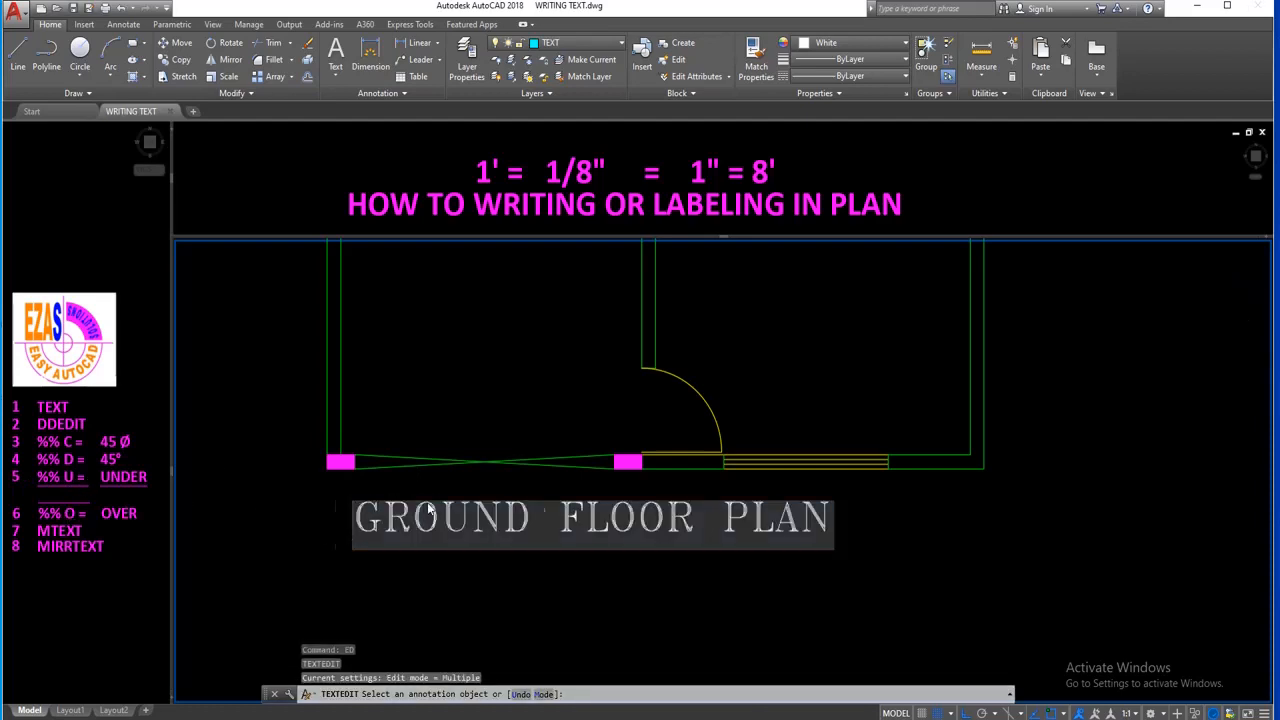
{"action": "type", "text": "%%u"}
{"action": "key", "text": "Return"}
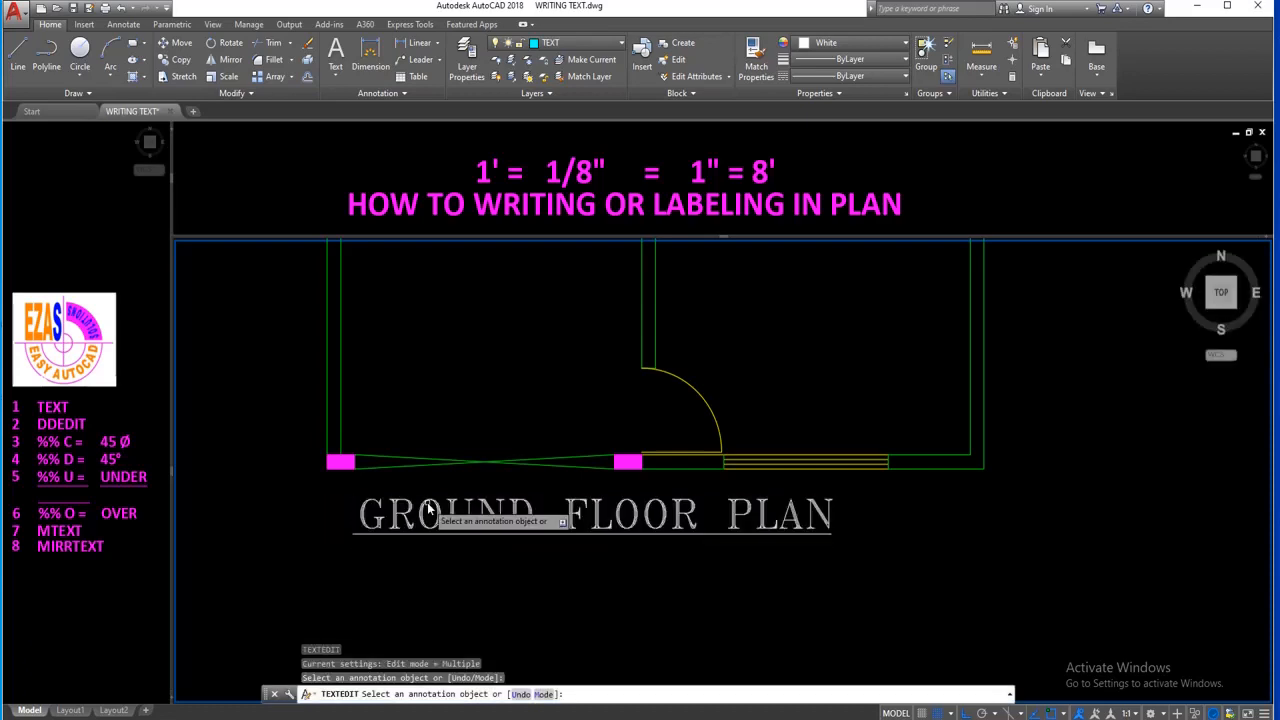
{"action": "key", "text": "Return"}
Copy the underlined GROUND FLOOR PLAN title straight down twice, leaving three evenly spaced titles below the plan.
{"action": "middle_click_drag", "start_coordinate": [466, 485], "coordinate": [476, 368]}
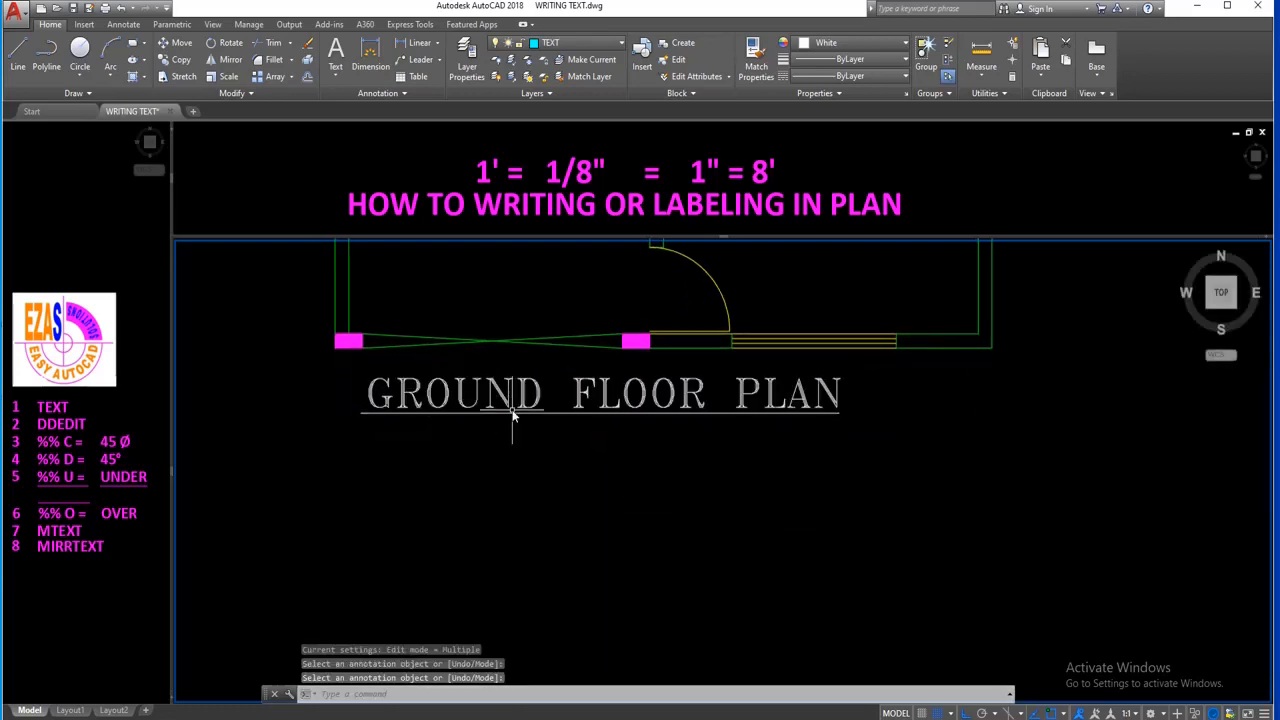
{"action": "type", "text": "co"}
{"action": "key", "text": "Return"}
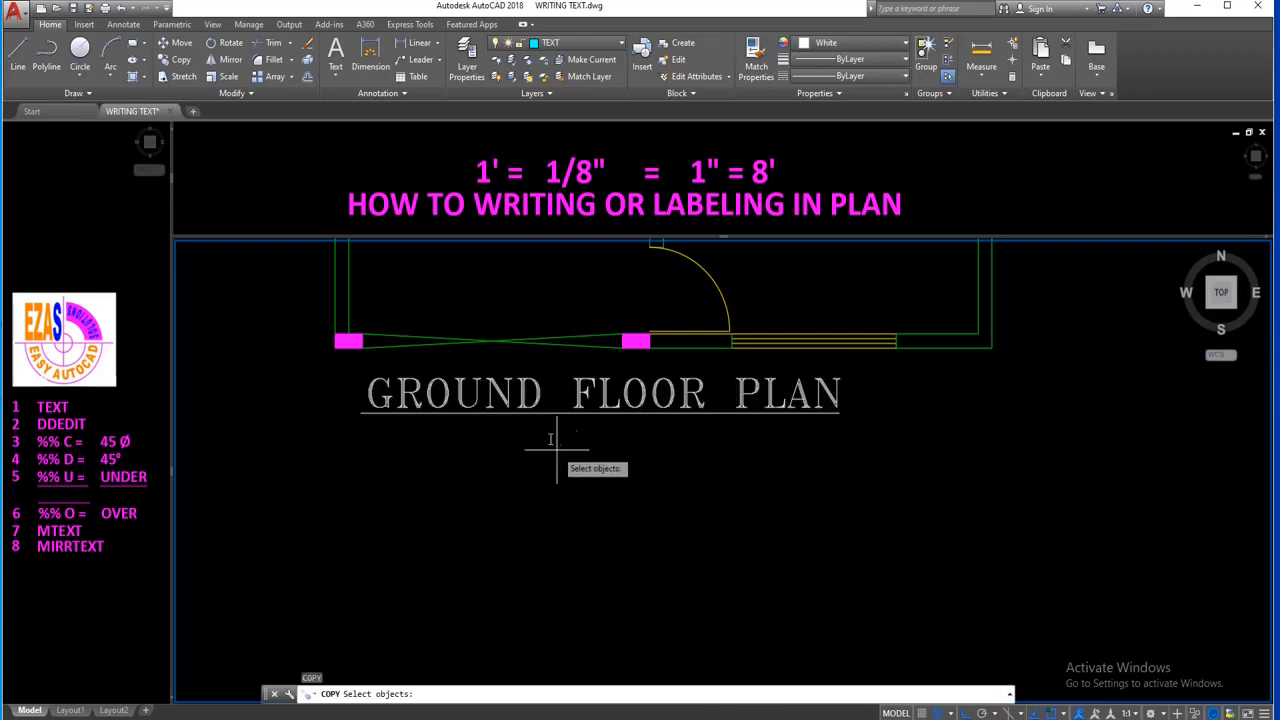
{"action": "left_click", "coordinate": [557, 449]}
{"action": "left_click", "coordinate": [535, 402]}
{"action": "key", "text": "Return"}
{"action": "left_click", "coordinate": [540, 406]}
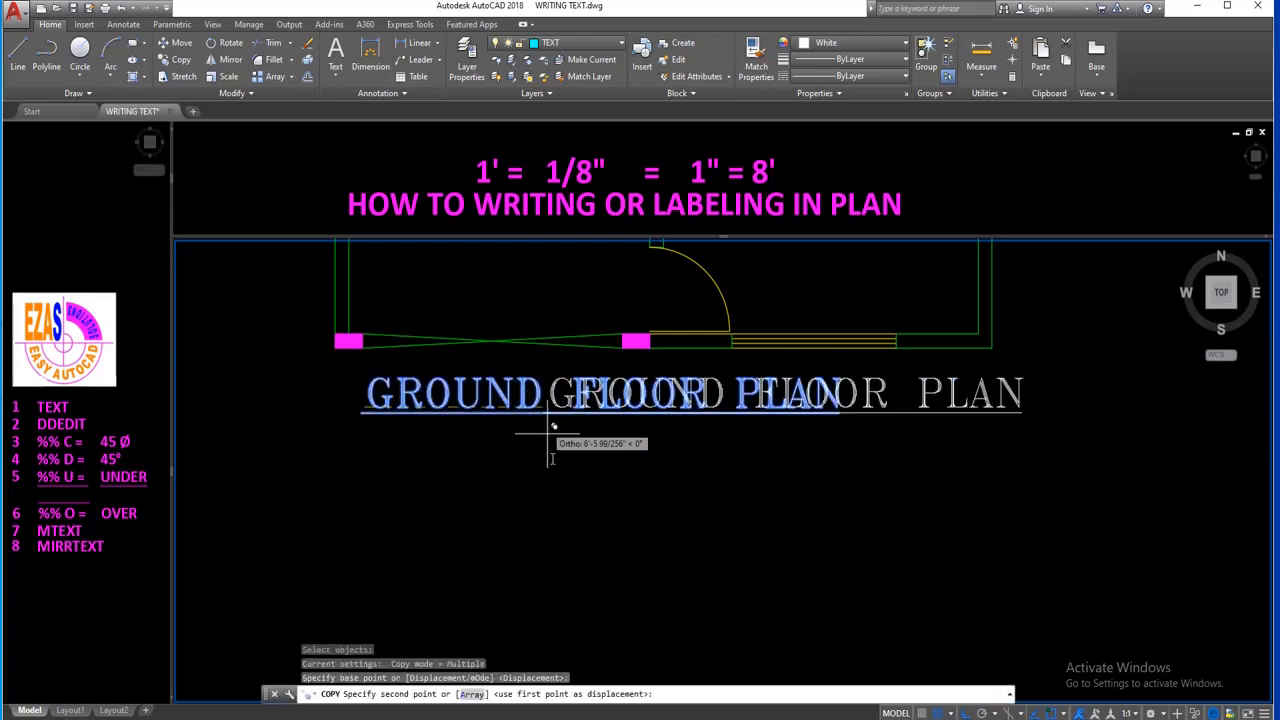
{"action": "left_click", "coordinate": [405, 587]}
{"action": "left_click", "coordinate": [410, 493]}
{"action": "key", "text": "Escape"}
Remove the underline from the middle GROUND FLOOR PLAN title by adding a second %%u at the start of its text.
{"action": "type", "text": "ed"}
{"action": "key", "text": "Return"}
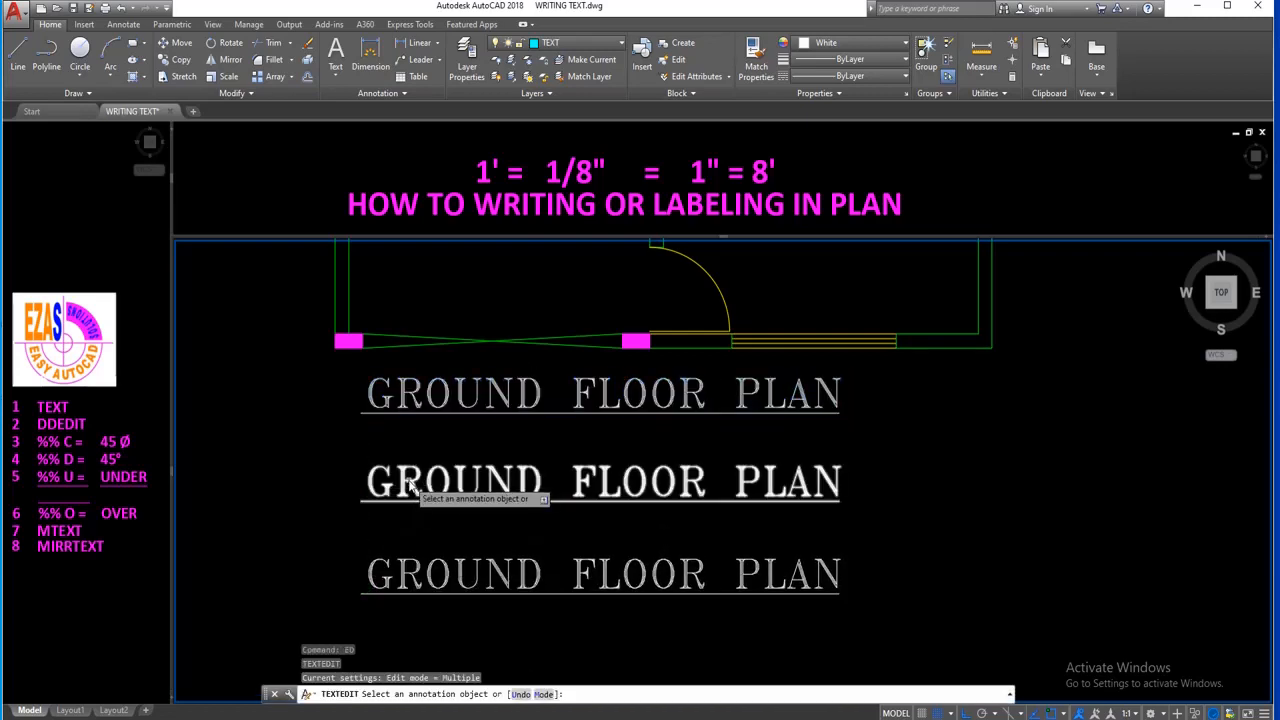
{"action": "left_click", "coordinate": [408, 481]}
{"action": "key", "text": "Home"}
{"action": "type", "text": "%%"}
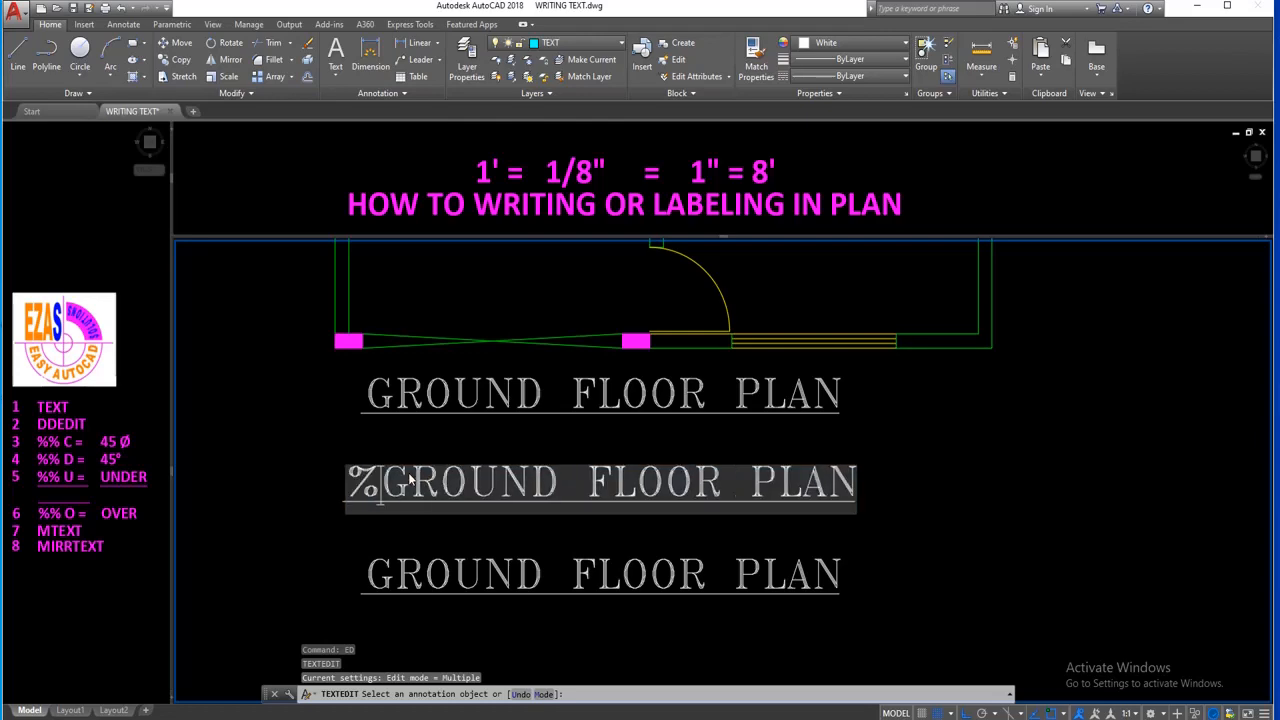
{"action": "type", "text": "u"}
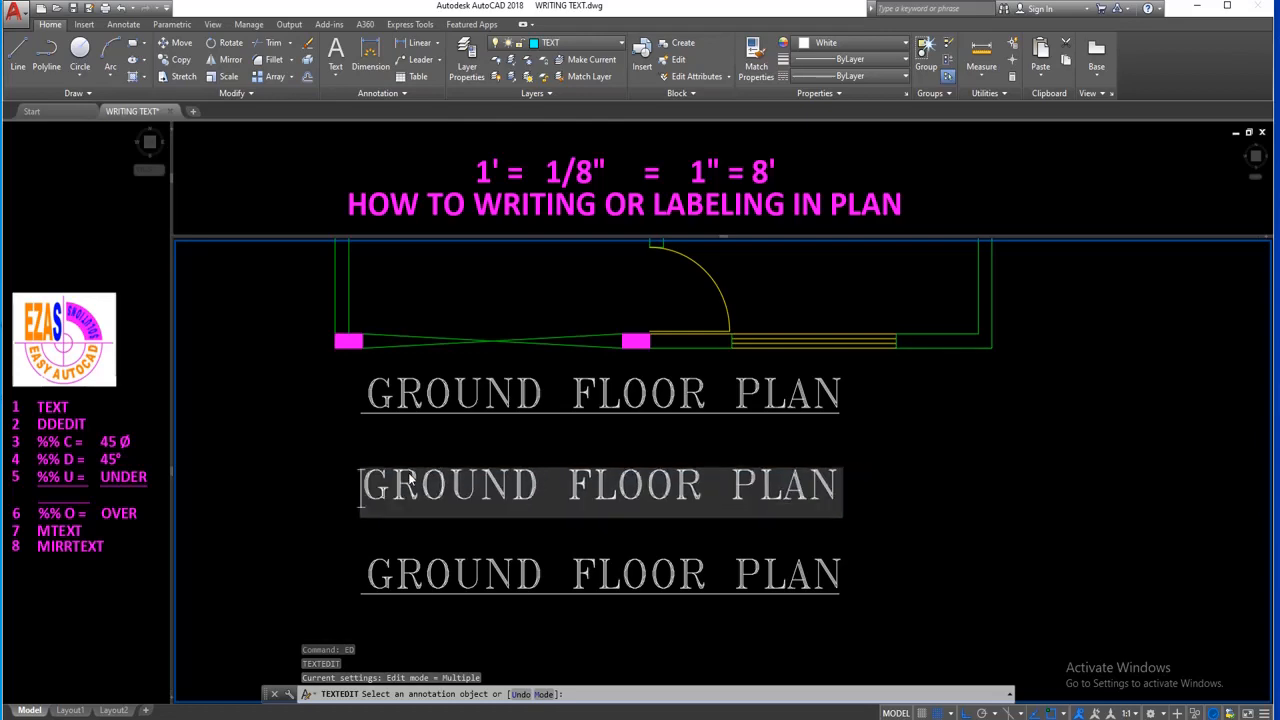
{"action": "key", "text": "Return"}
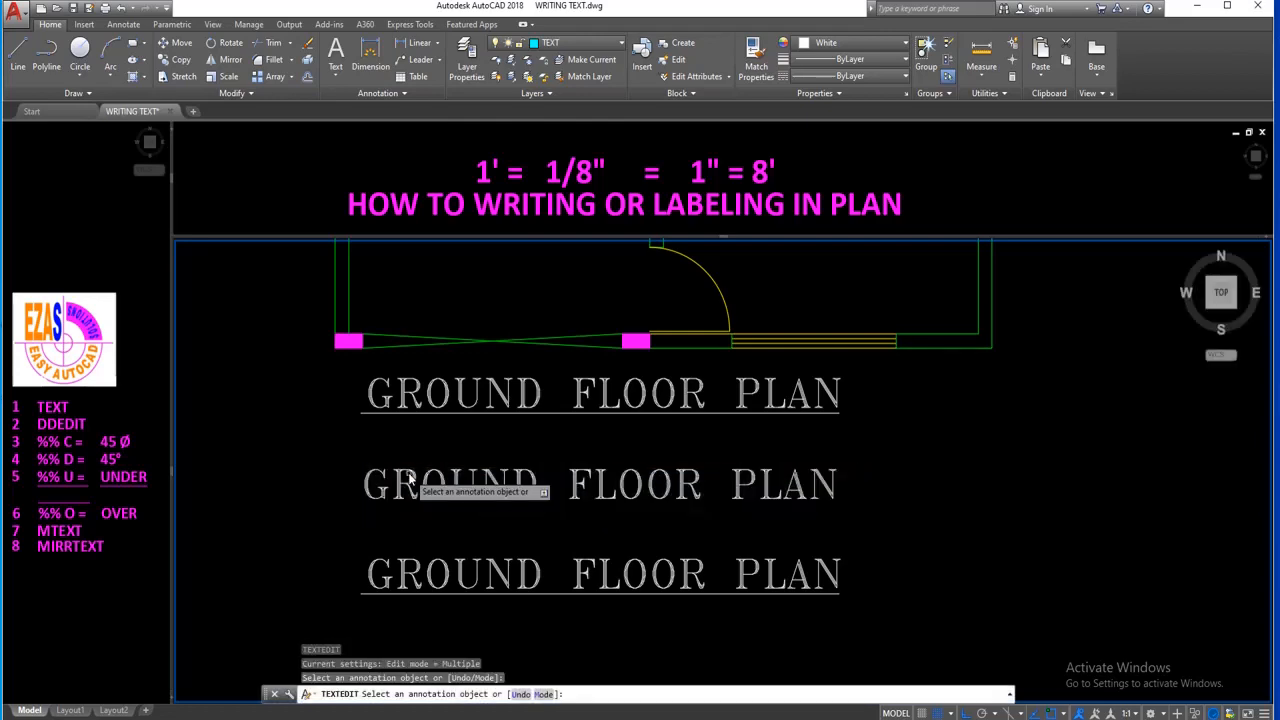
Erase the lowest underlined copy of the GROUND FLOOR PLAN title.
{"action": "left_click", "coordinate": [440, 567]}
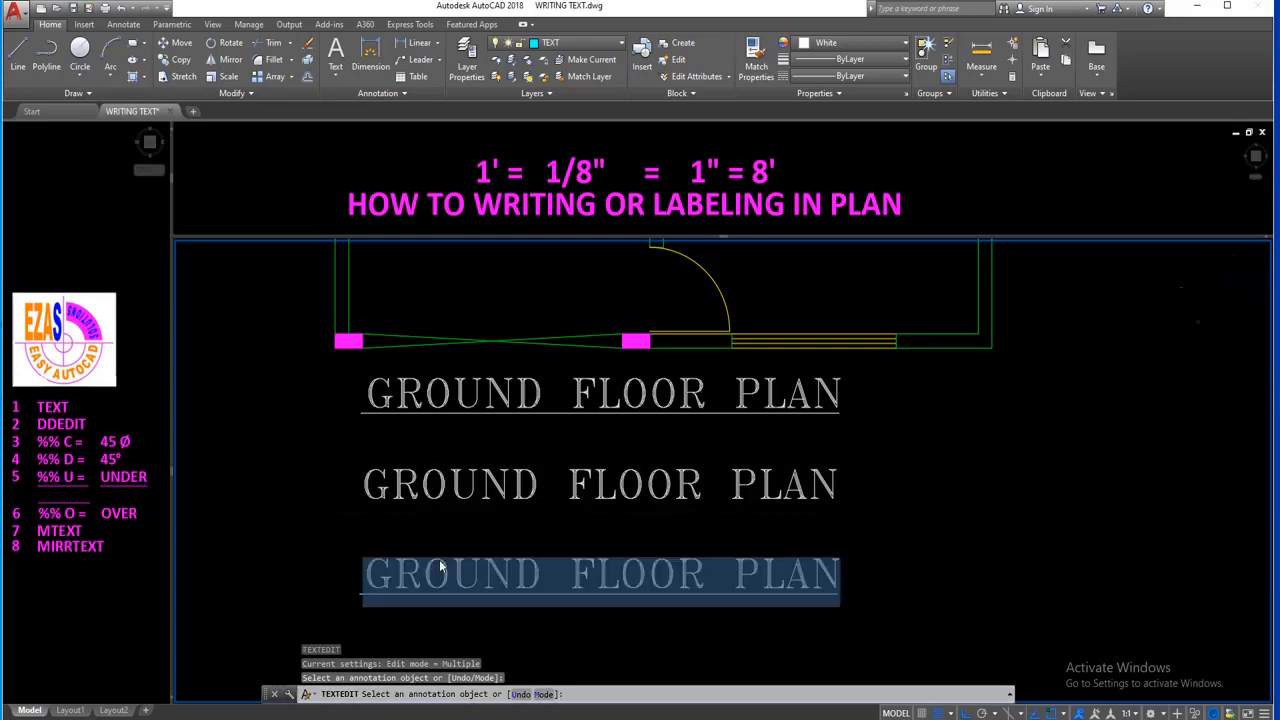
{"action": "key", "text": "Escape"}
{"action": "key", "text": "Escape"}
{"action": "type", "text": "e"}
{"action": "key", "text": "Return"}
{"action": "left_click", "coordinate": [440, 566]}
{"action": "key", "text": "Return"}
Copy the plain GROUND FLOOR PLAN title straight down to make a third title line.
{"action": "type", "text": "cp"}
{"action": "key", "text": "Return"}
{"action": "left_click_drag", "start_coordinate": [406, 532], "coordinate": [406, 474]}
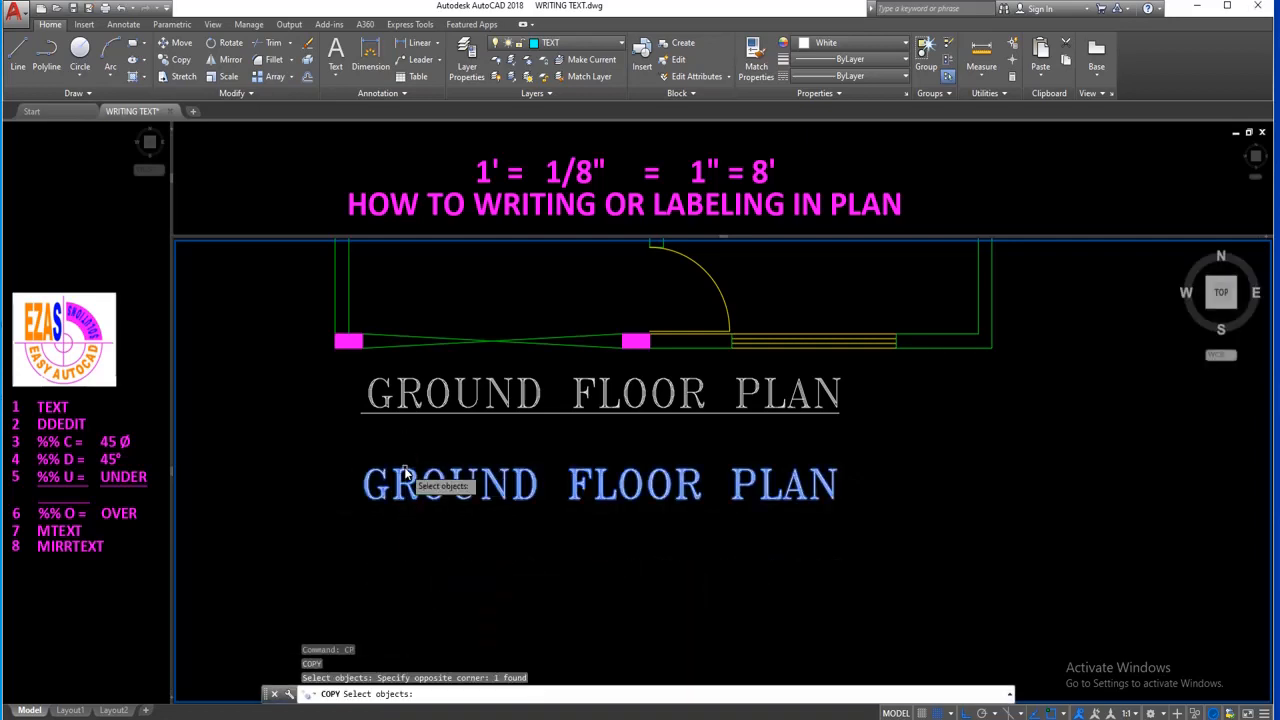
{"action": "key", "text": "Return"}
{"action": "left_click", "coordinate": [237, 489]}
{"action": "left_click", "coordinate": [237, 573]}
{"action": "key", "text": "Escape"}
Overline the lowest GROUND FLOOR PLAN title by adding the code %%o at the start of its text.
{"action": "type", "text": "ed"}
{"action": "key", "text": "Return"}
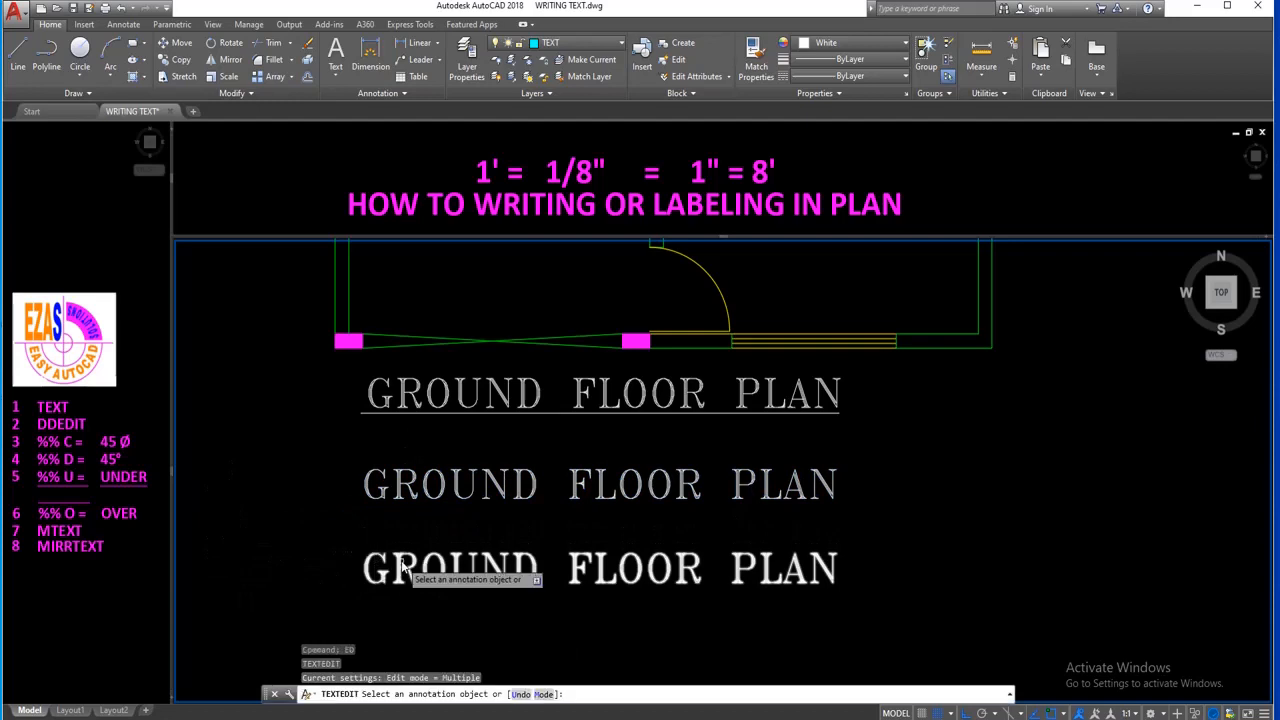
{"action": "left_click", "coordinate": [403, 566]}
{"action": "key", "text": "Home"}
{"action": "type", "text": "%%"}
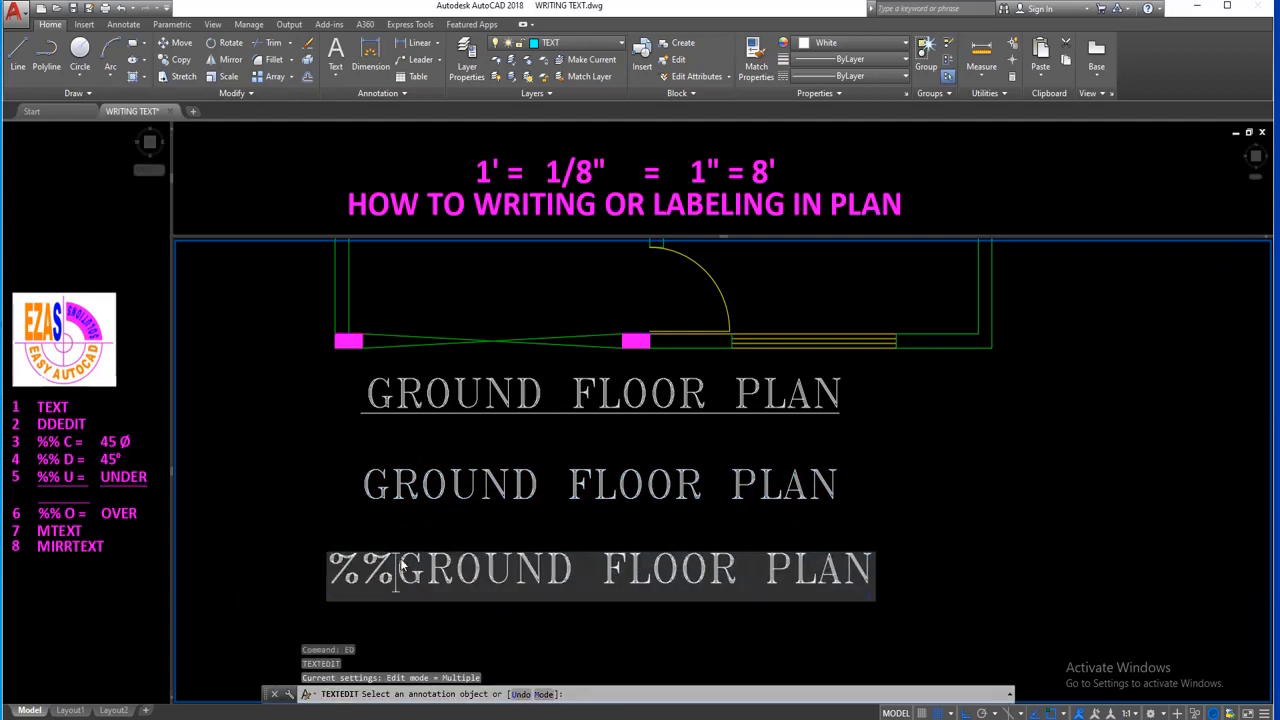
{"action": "type", "text": "o"}
{"action": "key", "text": "Return"}
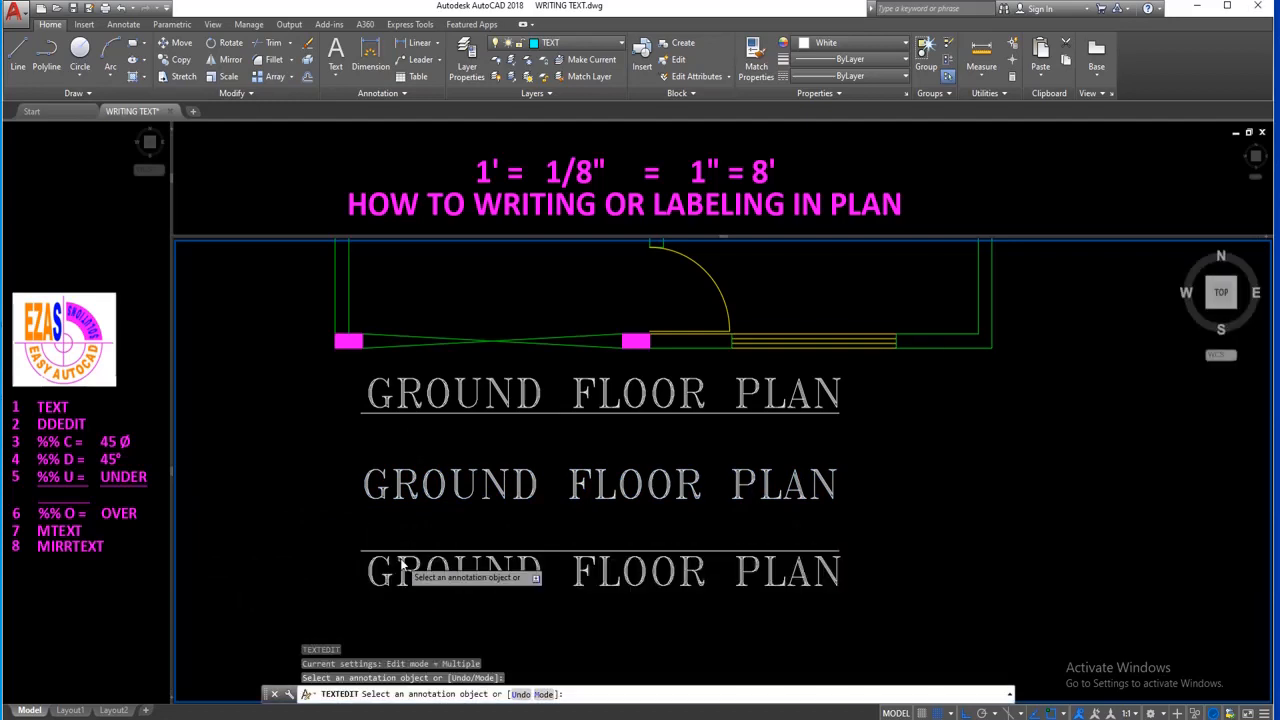
{"action": "key", "text": "Return"}
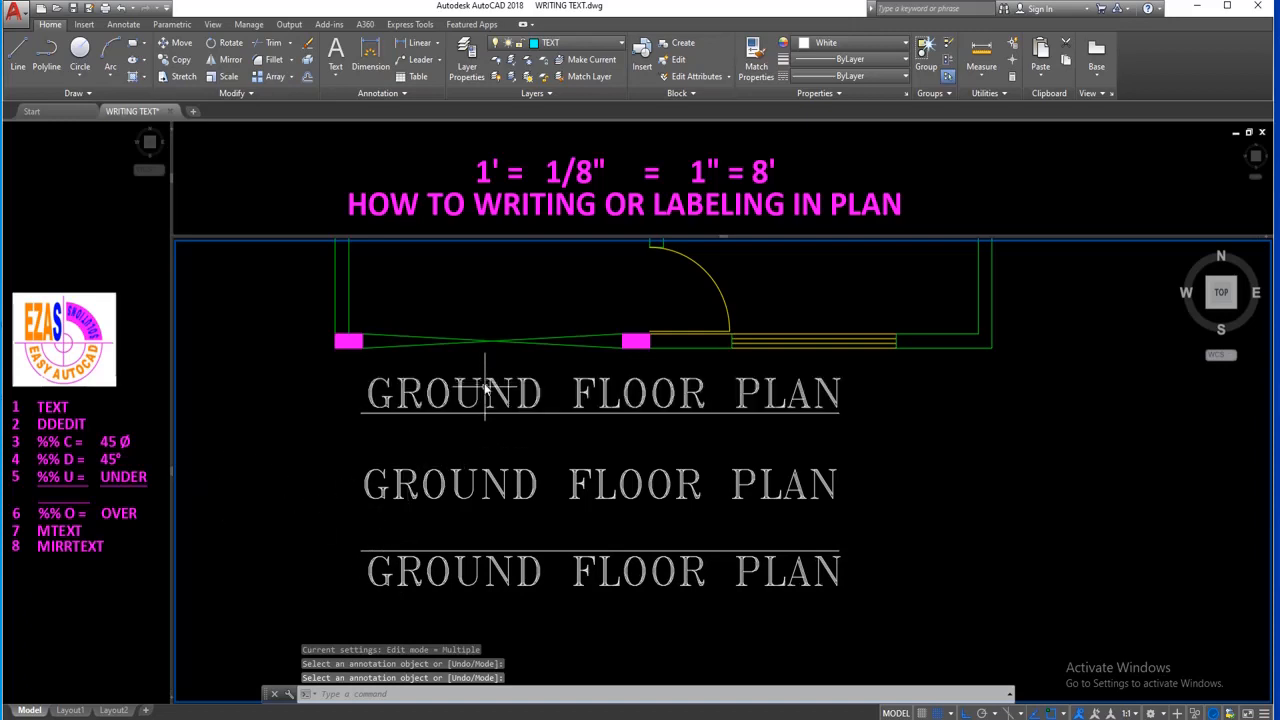
Give the middle GROUND FLOOR PLAN title both an overline and an underline by adding %%o%%u at its start.
{"action": "type", "text": "ed"}
{"action": "key", "text": "Return"}
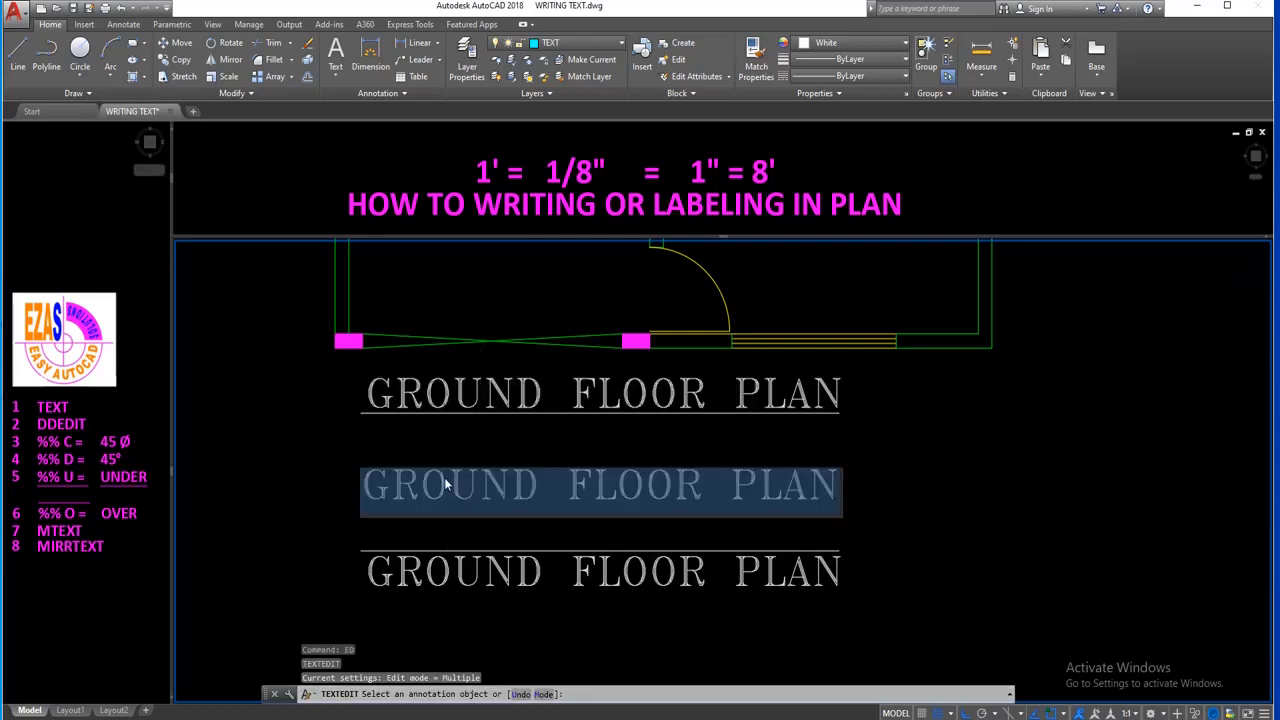
{"action": "key", "text": "Home"}
{"action": "type", "text": "%%o%%"}
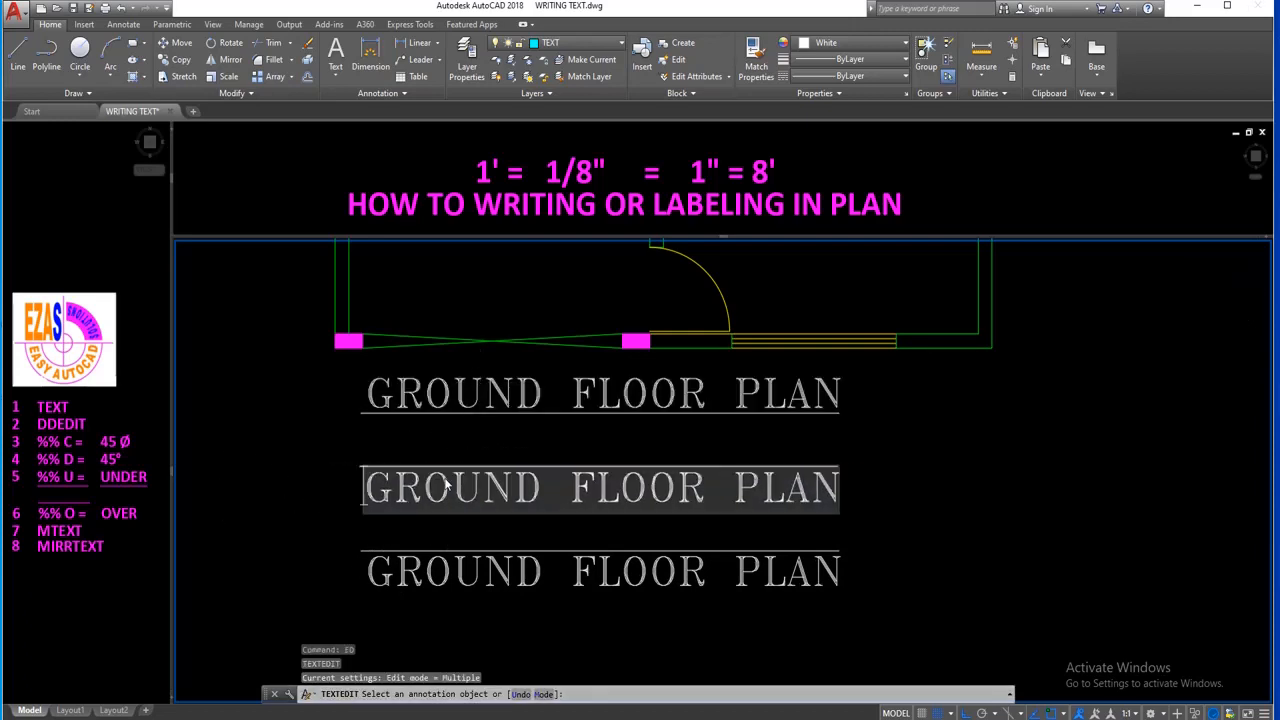
{"action": "type", "text": "u"}
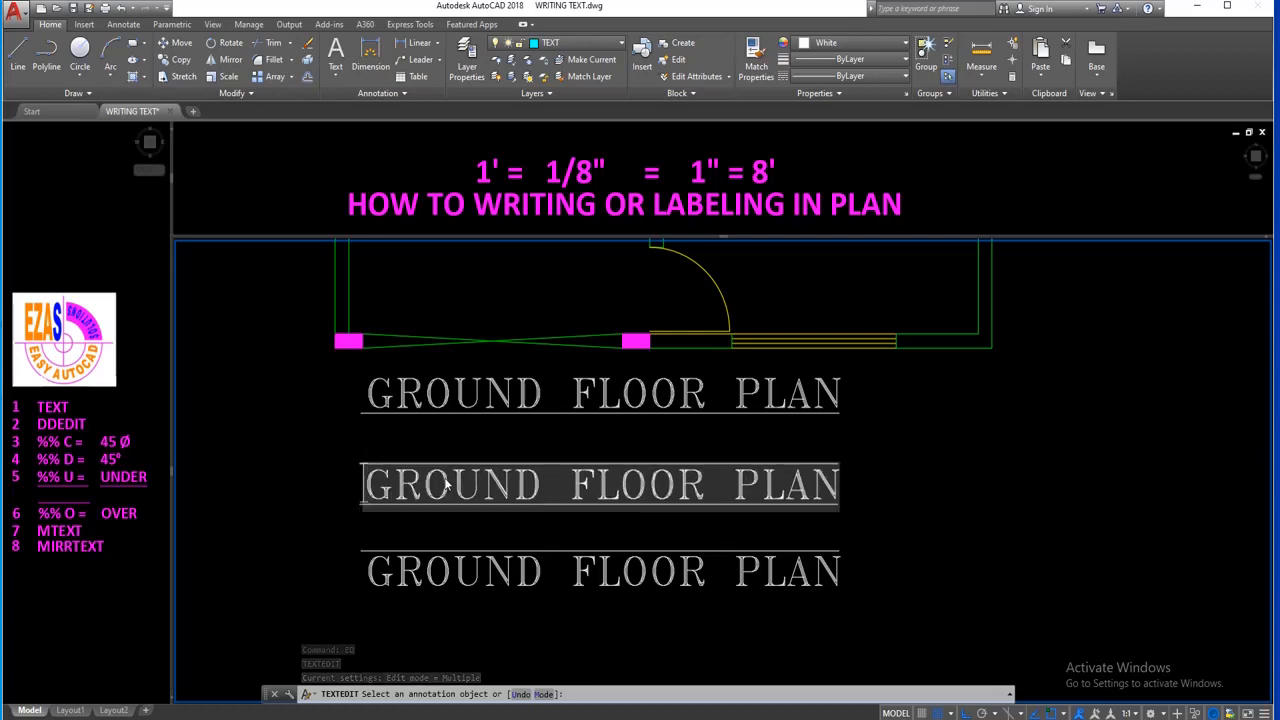
{"action": "key", "text": "Return"}
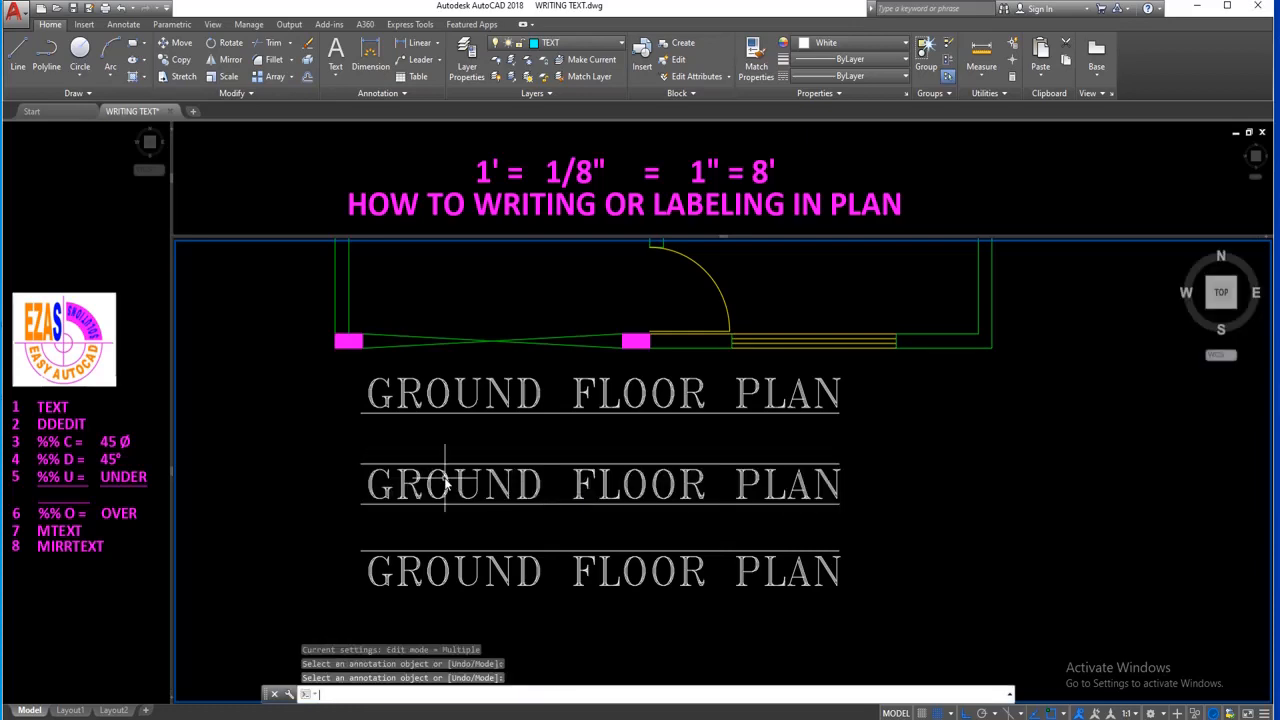
{"action": "key", "text": "Escape"}
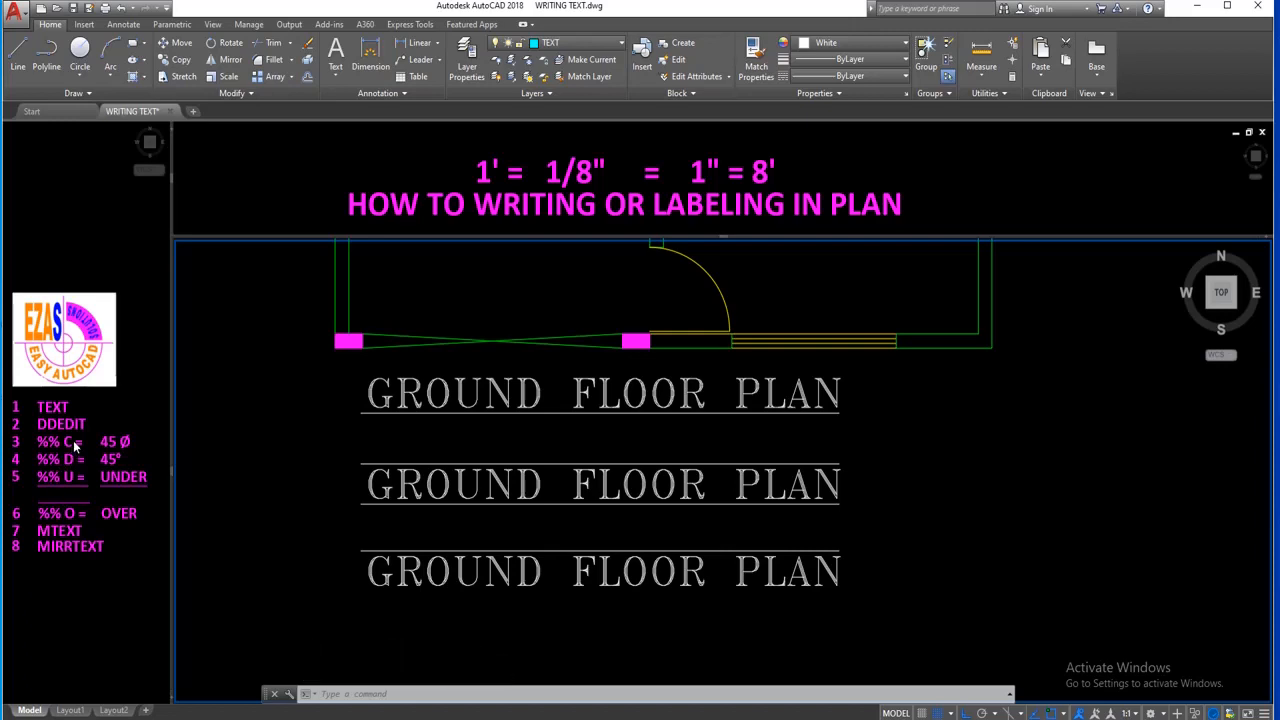
{"action": "middle_click_drag", "start_coordinate": [473, 443], "coordinate": [491, 360]}
{"action": "key", "text": "Return"}
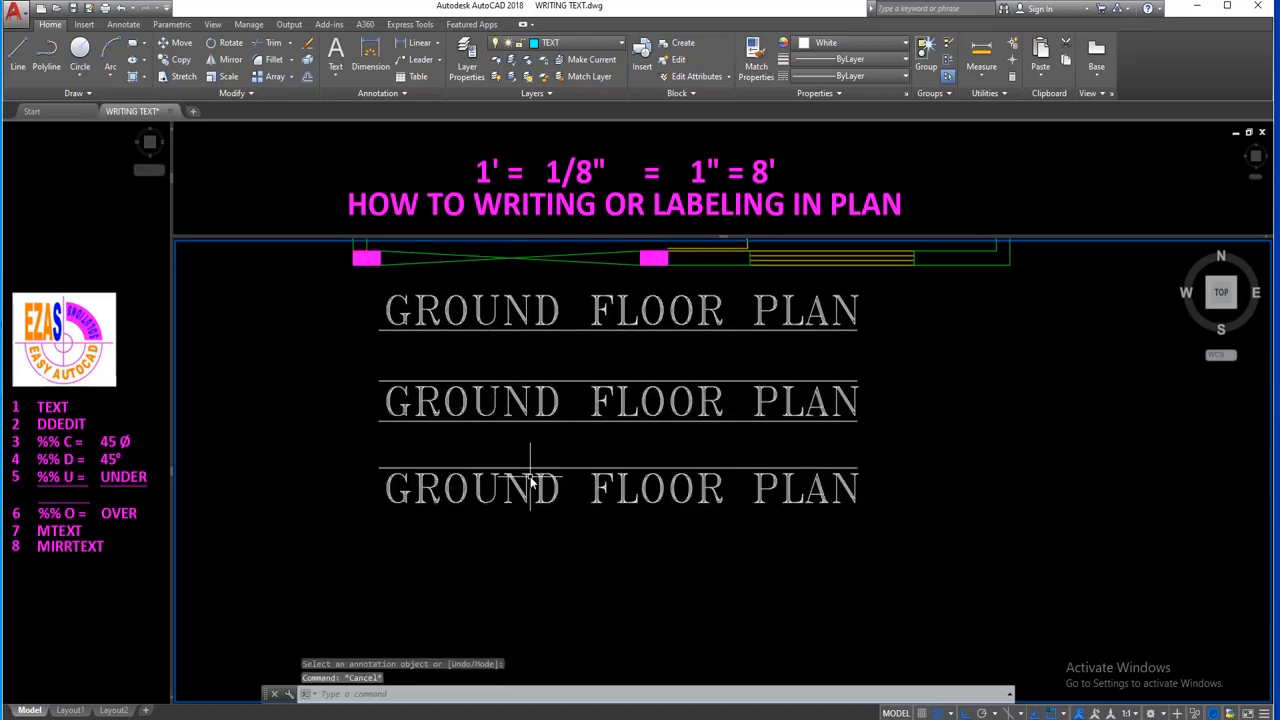
{"action": "key", "text": "Escape"}
{"action": "type", "text": "ED"}
{"action": "key", "text": "Return"}
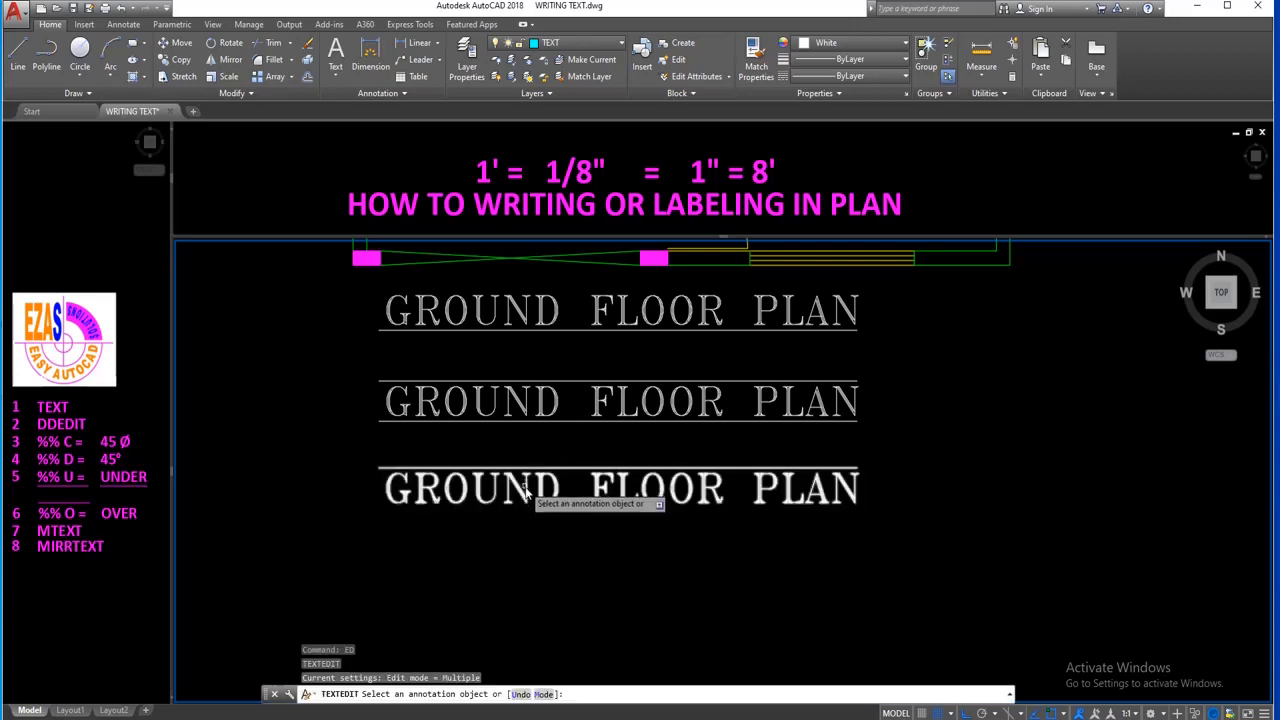
{"action": "type", "text": "45"}
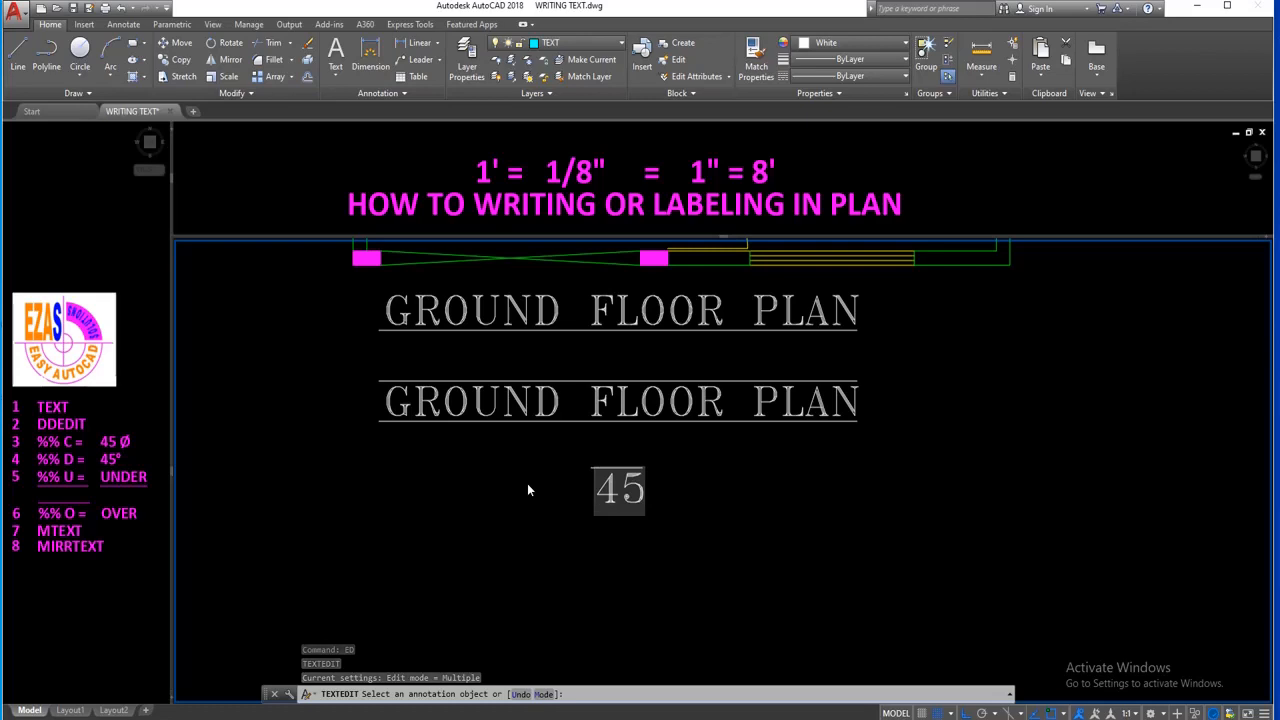
{"action": "type", "text": "%%u"}
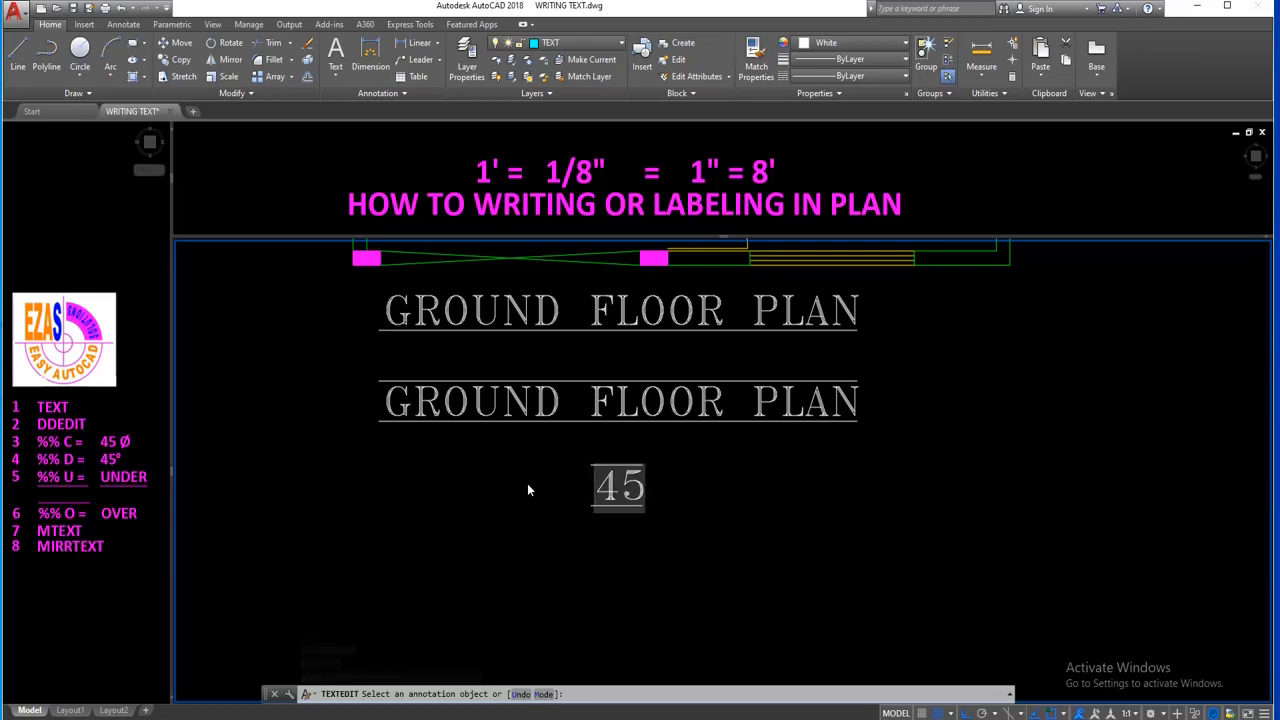
{"action": "key", "text": "Escape"}
{"action": "key", "text": "Escape"}
Erase the lowest, overlined GROUND FLOOR PLAN title.
{"action": "type", "text": "e"}
{"action": "key", "text": "space"}
{"action": "left_click", "coordinate": [556, 457]}
{"action": "left_click", "coordinate": [515, 530]}
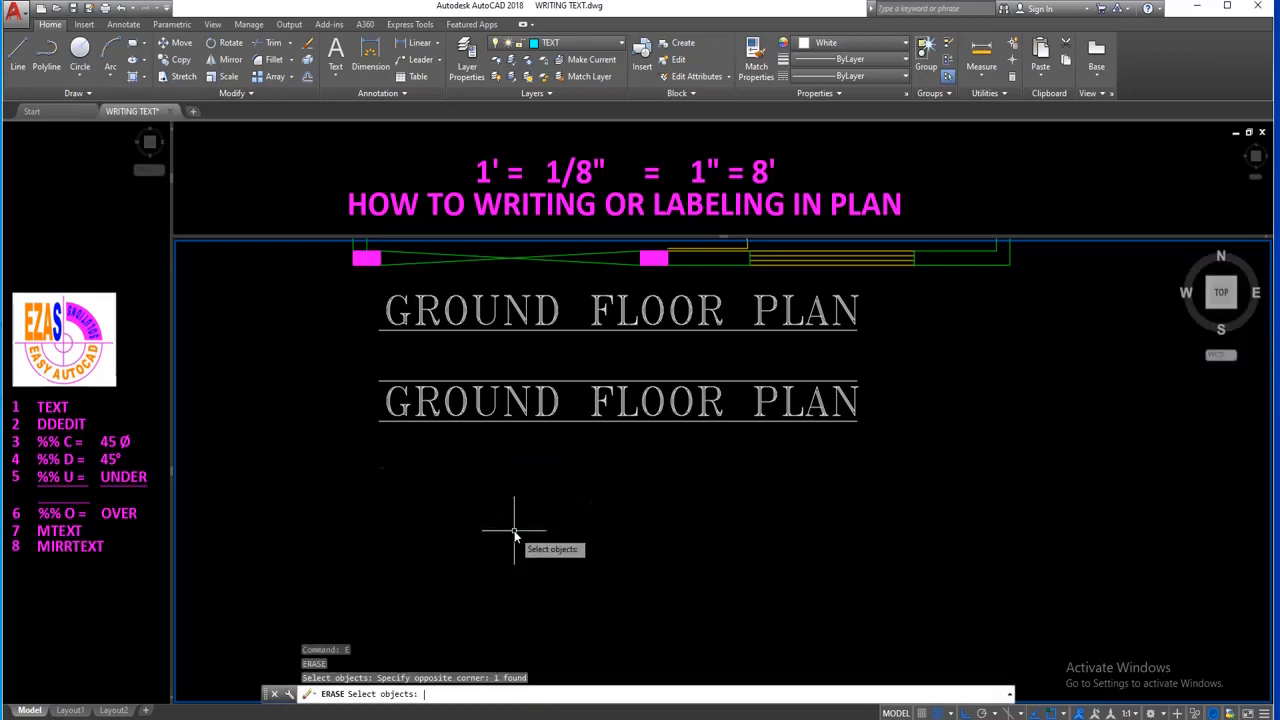
{"action": "key", "text": "space"}
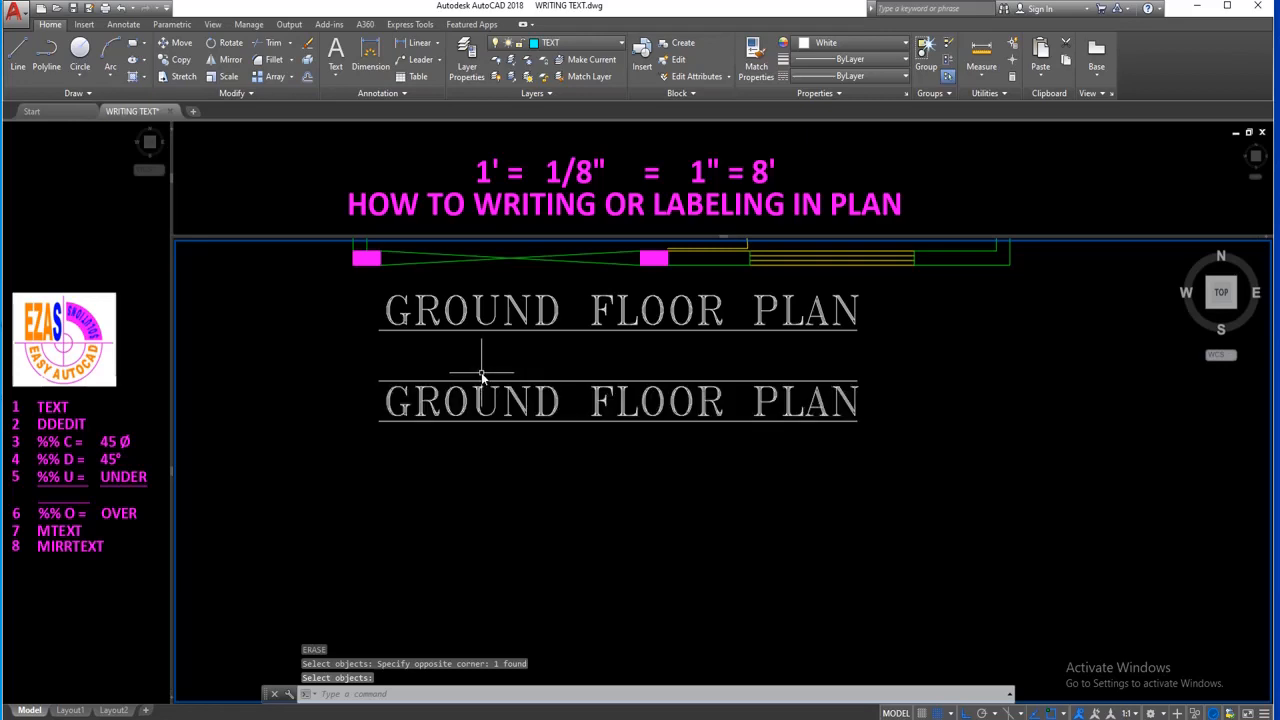
Add the single-line text 45%%c below the two GROUND FLOOR PLAN titles to write 45 with a diameter symbol, keeping default height and rotation.
{"action": "type", "text": "text"}
{"action": "key", "text": "space"}
{"action": "left_click", "coordinate": [508, 486]}
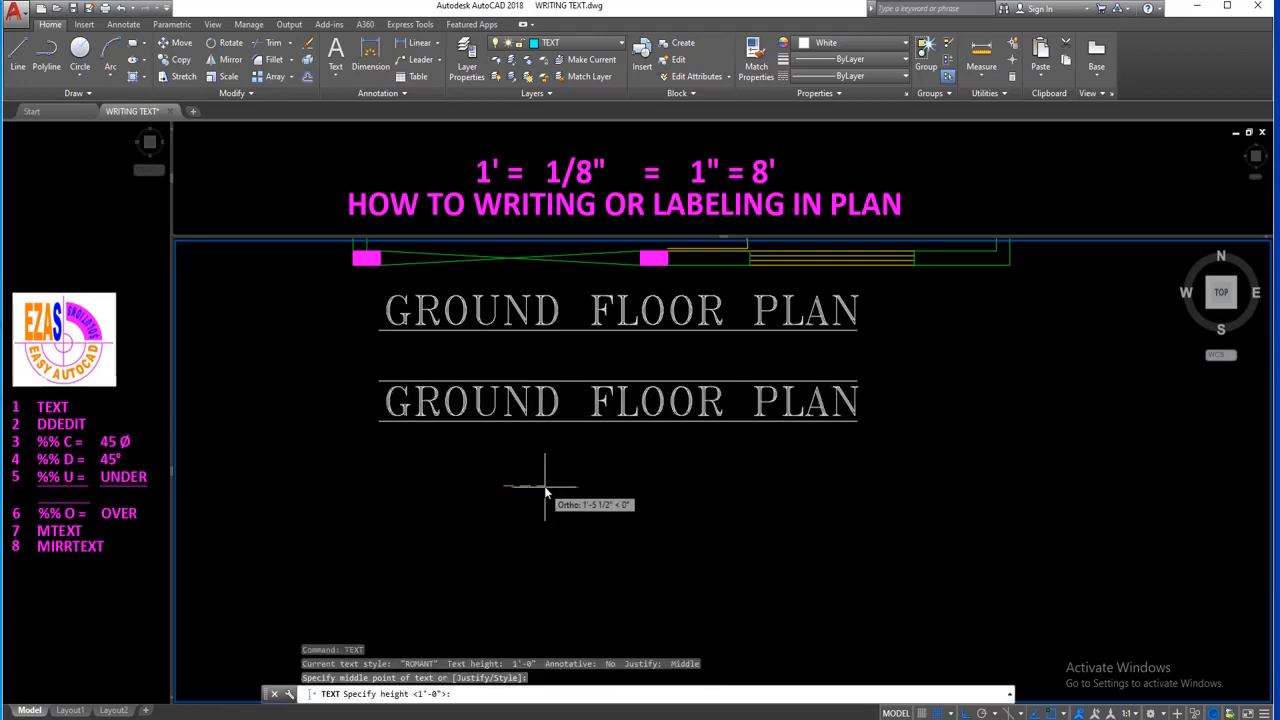
{"action": "key", "text": "Return"}
{"action": "key", "text": "Return"}
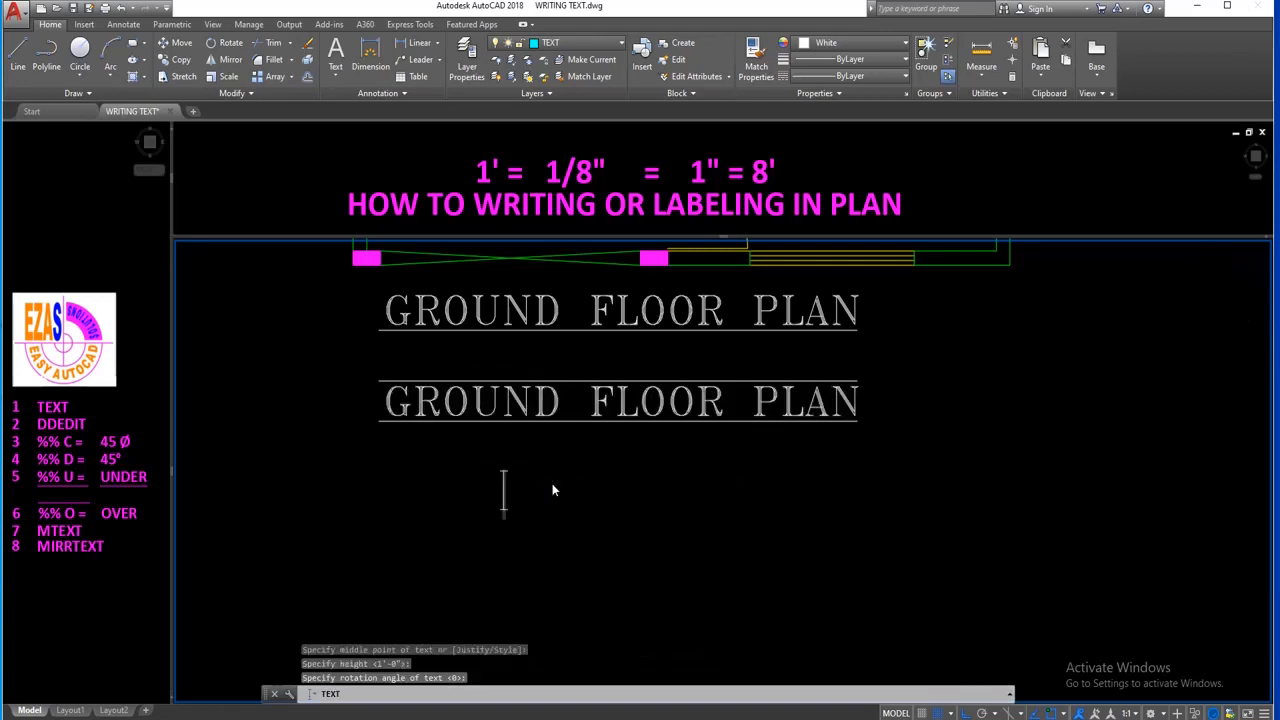
{"action": "type", "text": "45"}
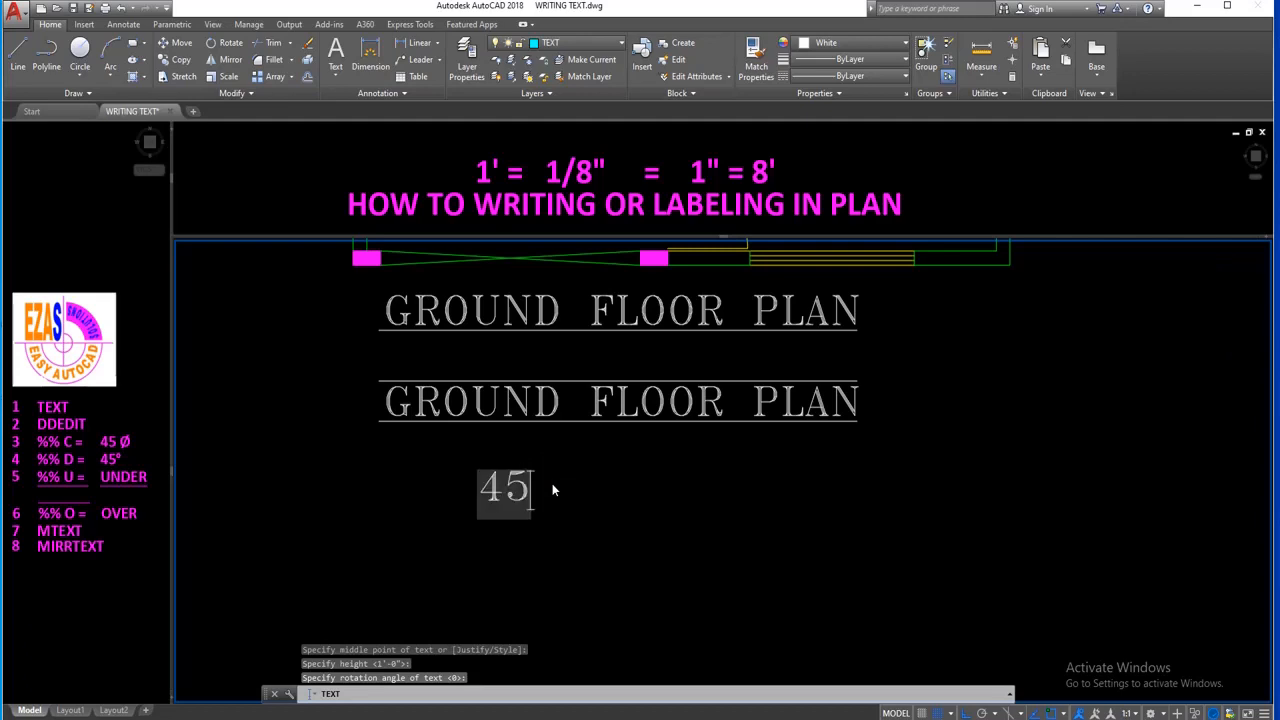
{"action": "type", "text": "%%"}
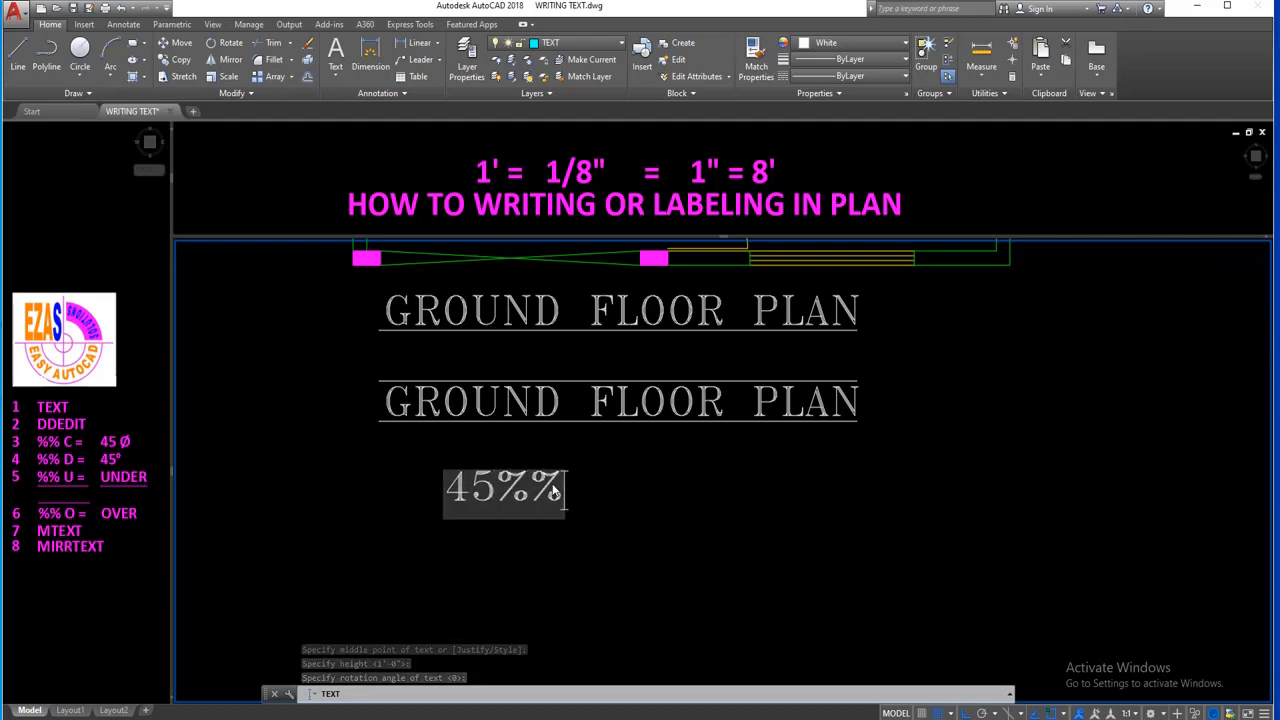
{"action": "type", "text": "c"}
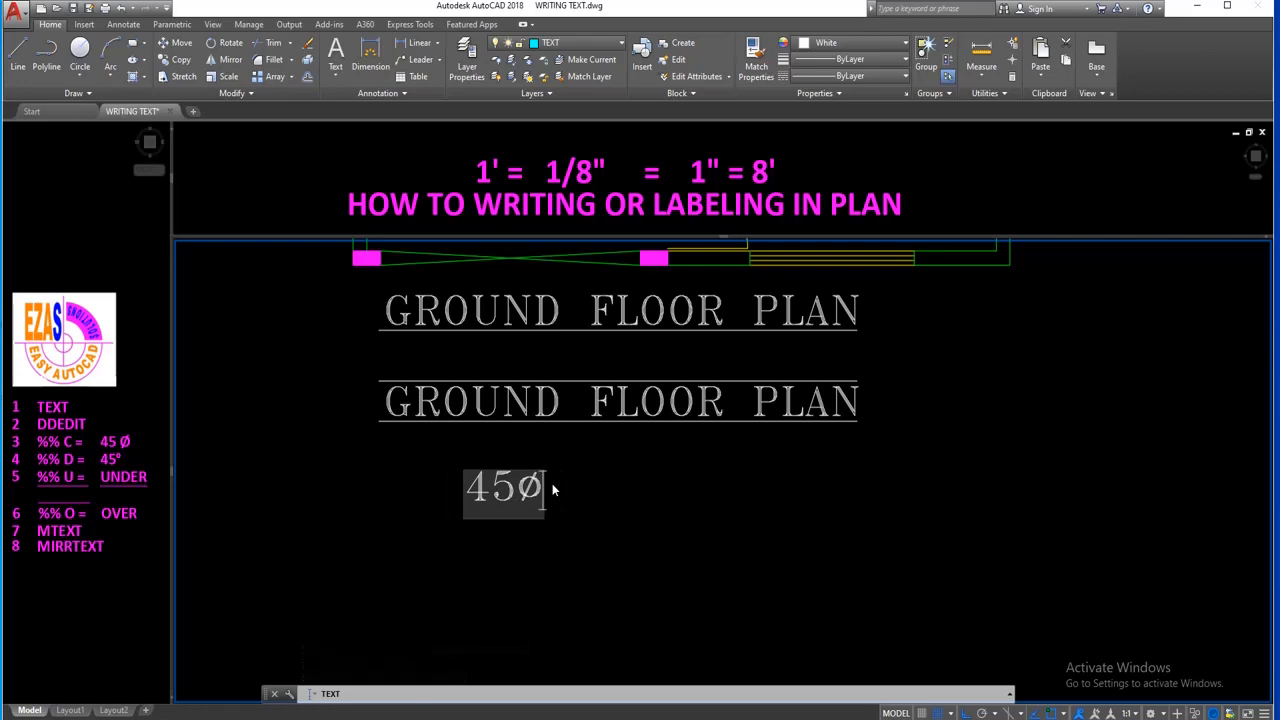
{"action": "key", "text": "Return"}
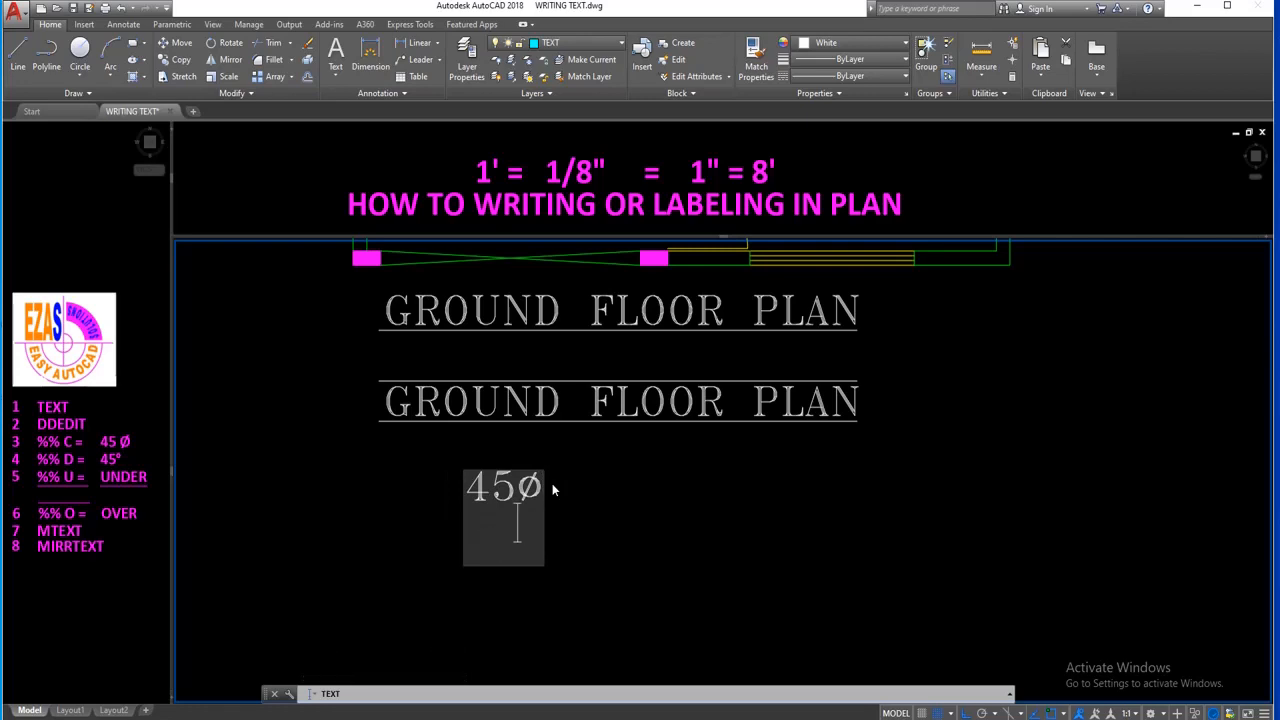
Add a second text line 45%%d beside the diameter text to write 45 with a degree symbol.
{"action": "left_click", "coordinate": [636, 512]}
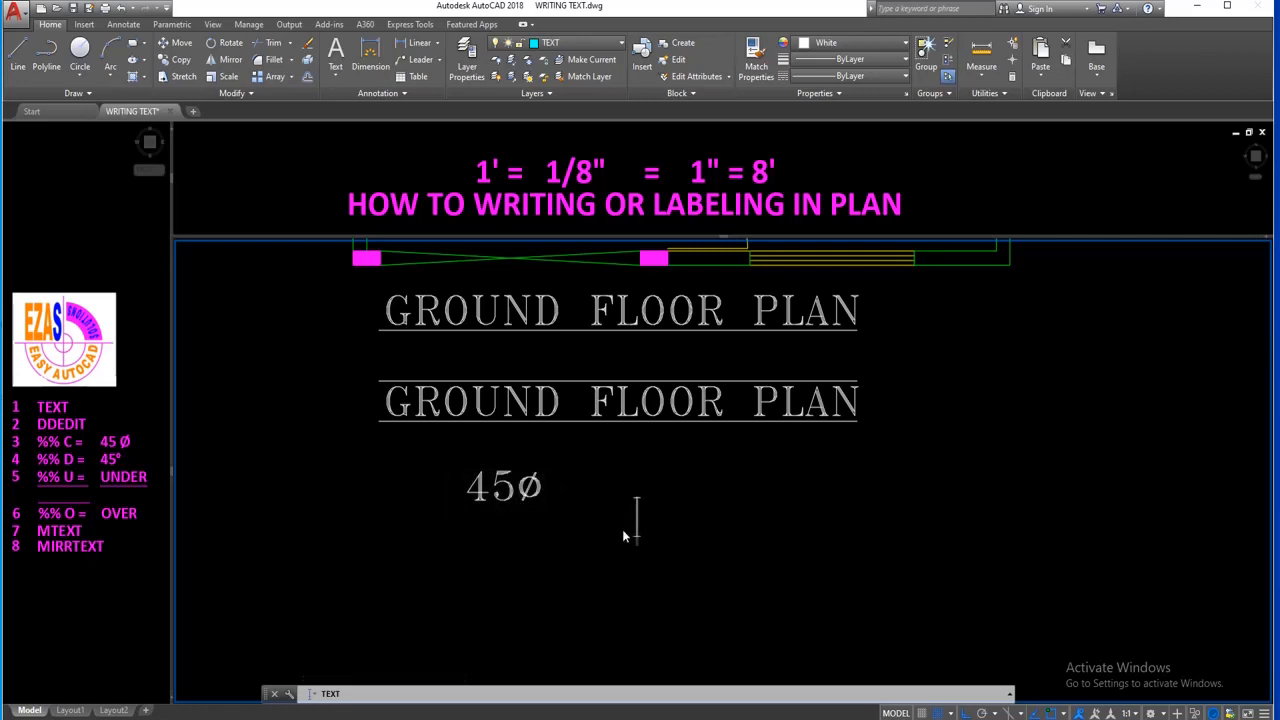
{"action": "type", "text": "45"}
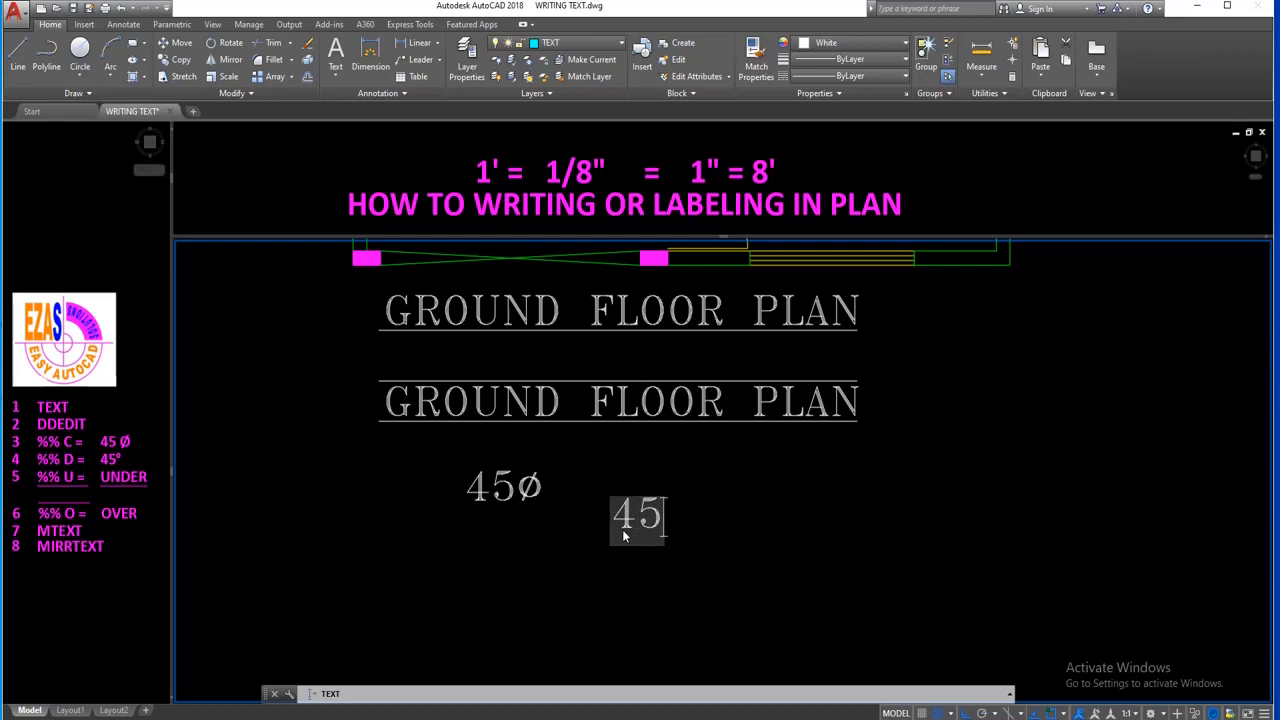
{"action": "type", "text": "%%"}
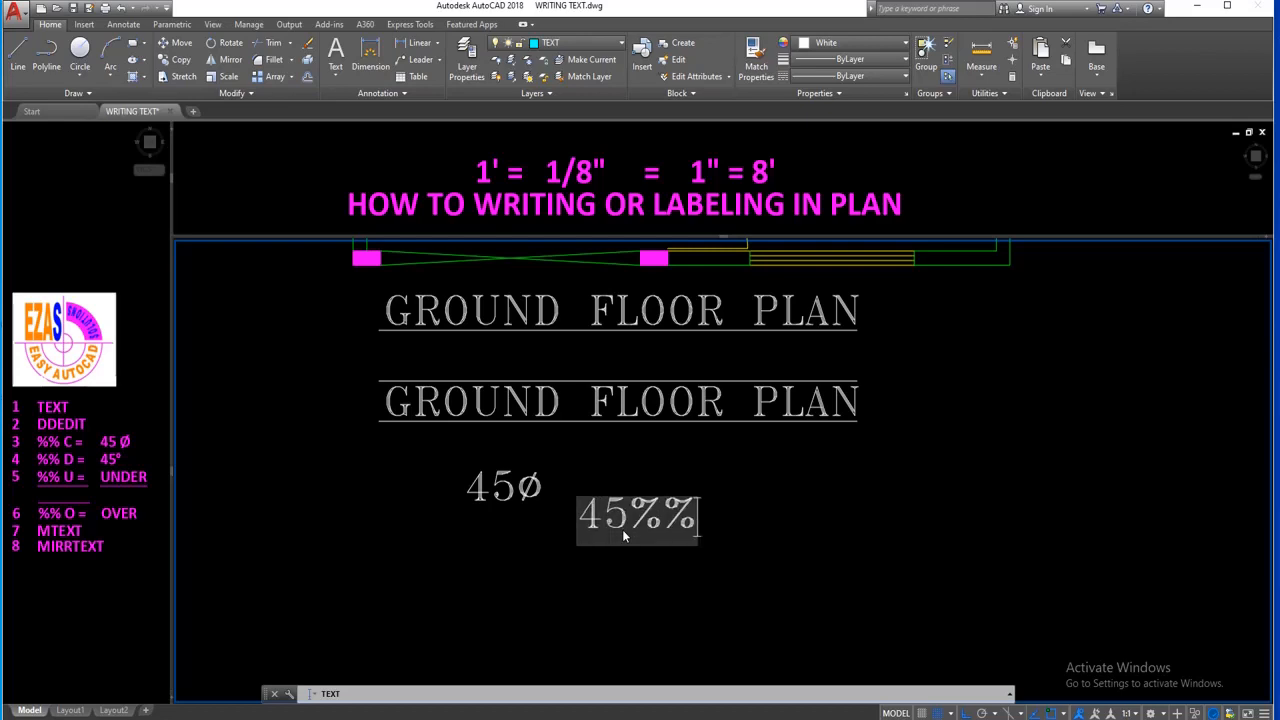
{"action": "type", "text": "d"}
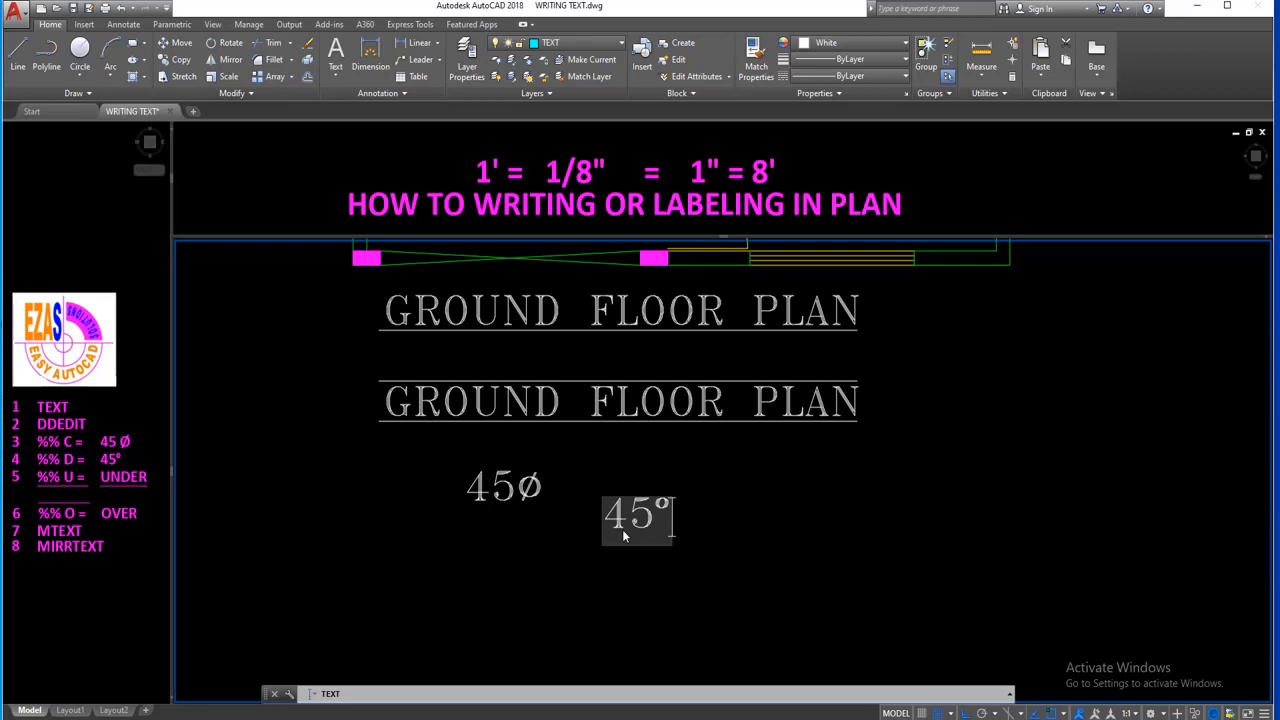
{"action": "key", "text": "Return"}
{"action": "left_click", "coordinate": [762, 530]}
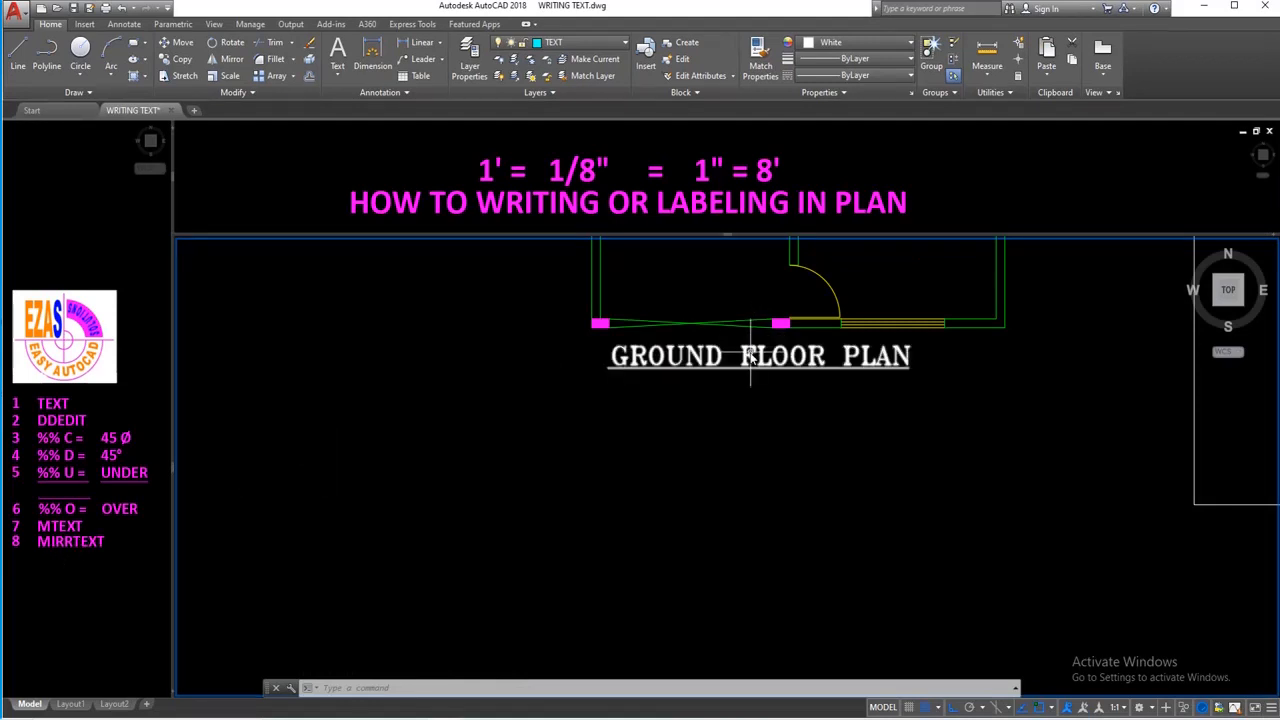
Mirror the underlined GROUND FLOOR PLAN title across a vertical line to its left, keeping the source text.
{"action": "type", "text": "mi"}
{"action": "key", "text": "Return"}
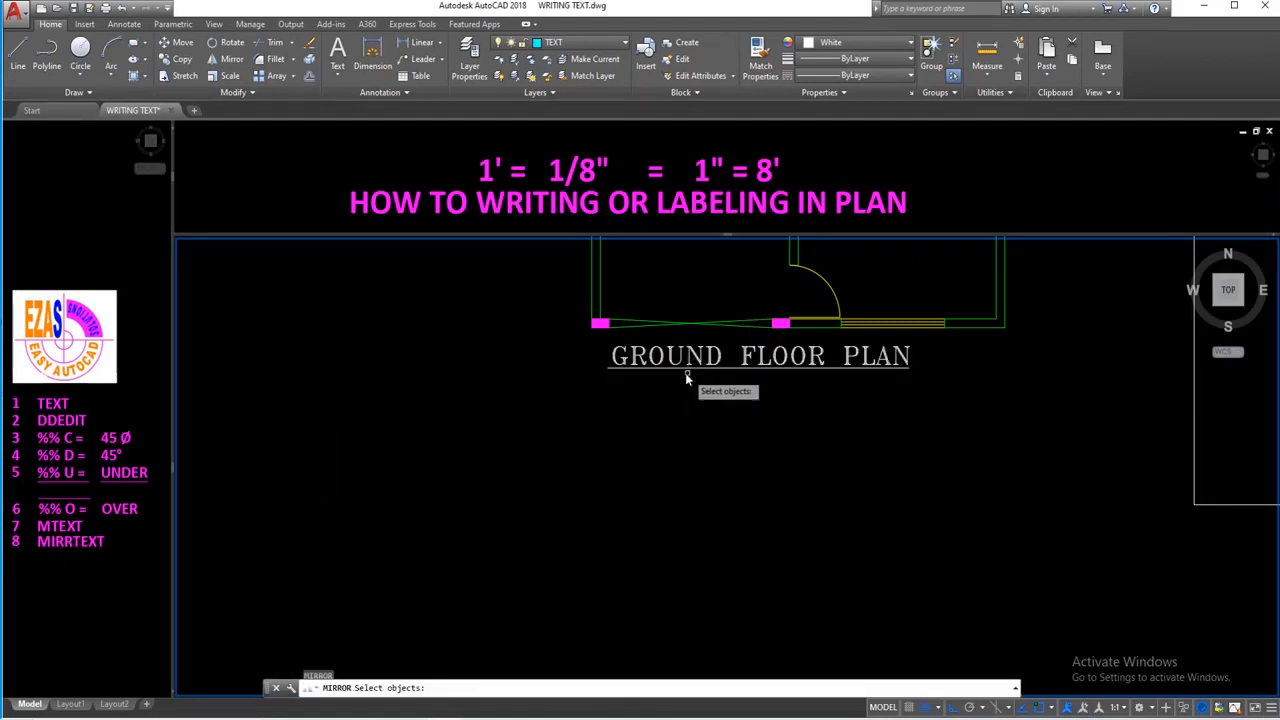
{"action": "left_click", "coordinate": [687, 372]}
{"action": "key", "text": "Return"}
{"action": "left_click", "coordinate": [563, 388]}
{"action": "left_click", "coordinate": [540, 408]}
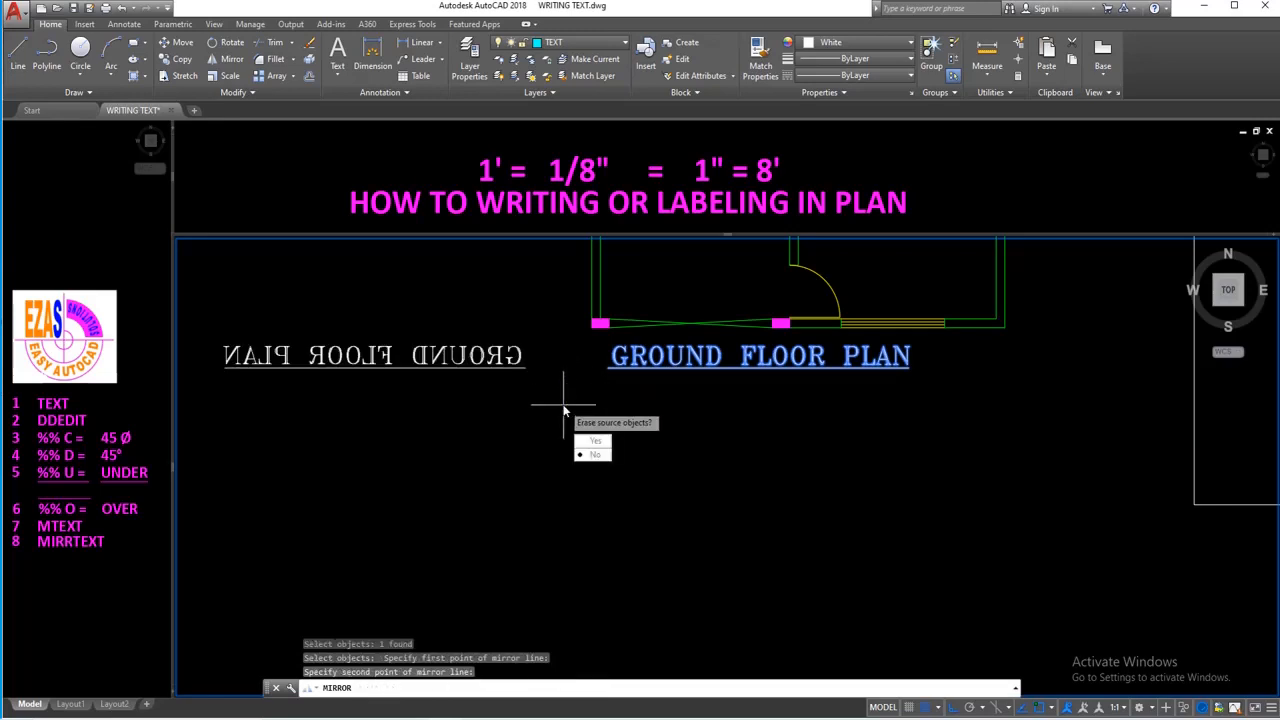
{"action": "key", "text": "Return"}
{"action": "scroll", "coordinate": [455, 330], "scroll_direction": "up", "scroll_amount": 5}
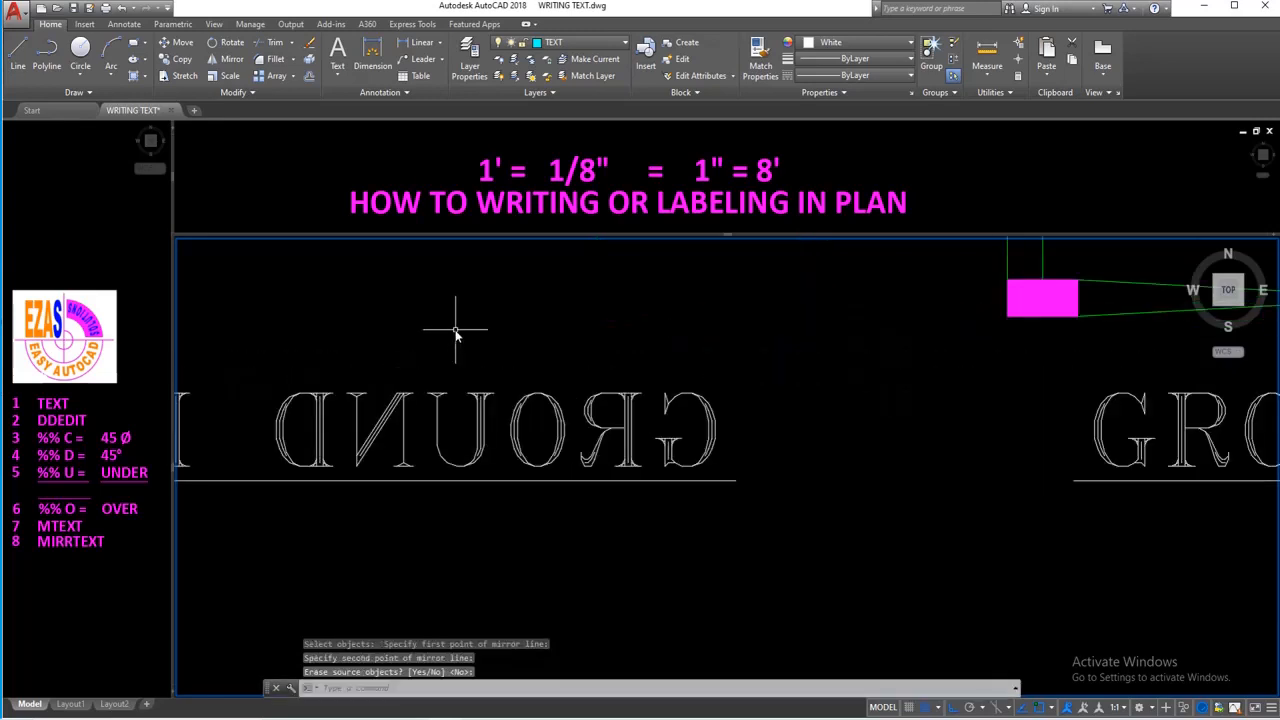
{"action": "scroll", "coordinate": [482, 412], "scroll_direction": "down", "scroll_amount": 5}
Erase the reversed mirror copy of the GROUND FLOOR PLAN title.
{"action": "type", "text": "e"}
{"action": "key", "text": "Return"}
{"action": "left_click", "coordinate": [486, 413]}
{"action": "left_click", "coordinate": [477, 388]}
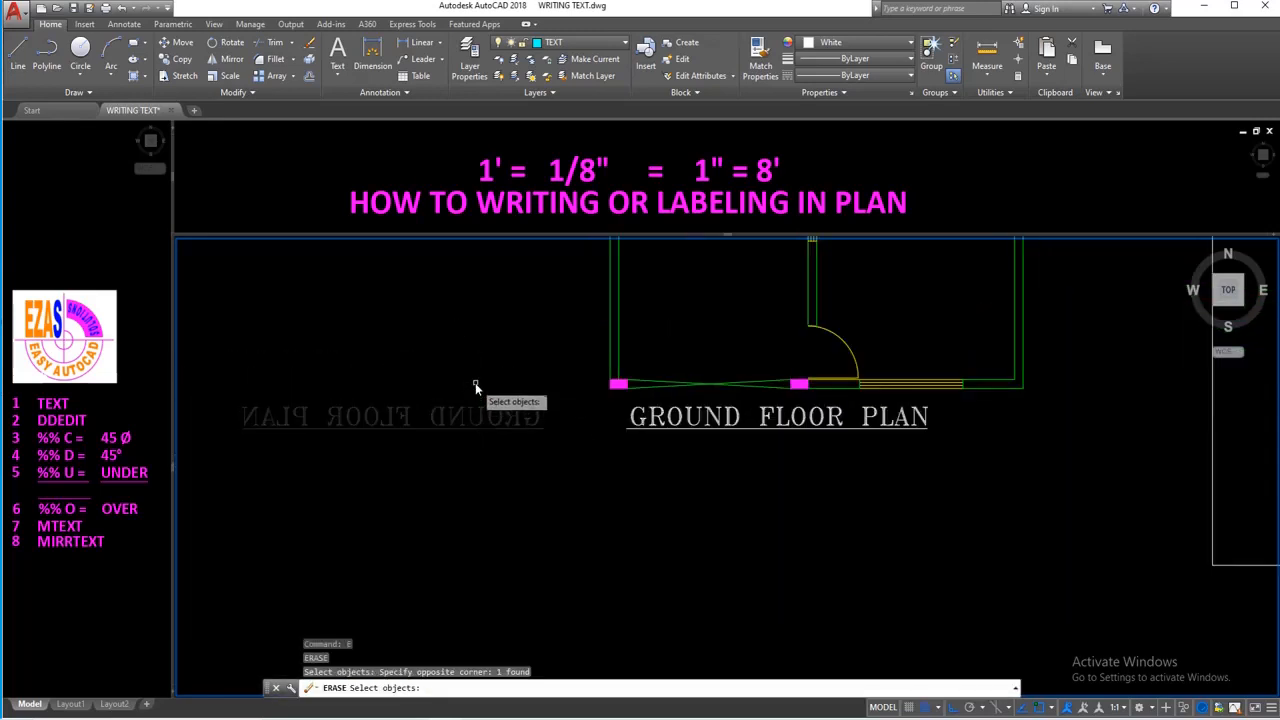
{"action": "key", "text": "Return"}
Set the MIRRTEXT system variable to 0 so that mirrored text stays readable.
{"action": "type", "text": "MIR"}
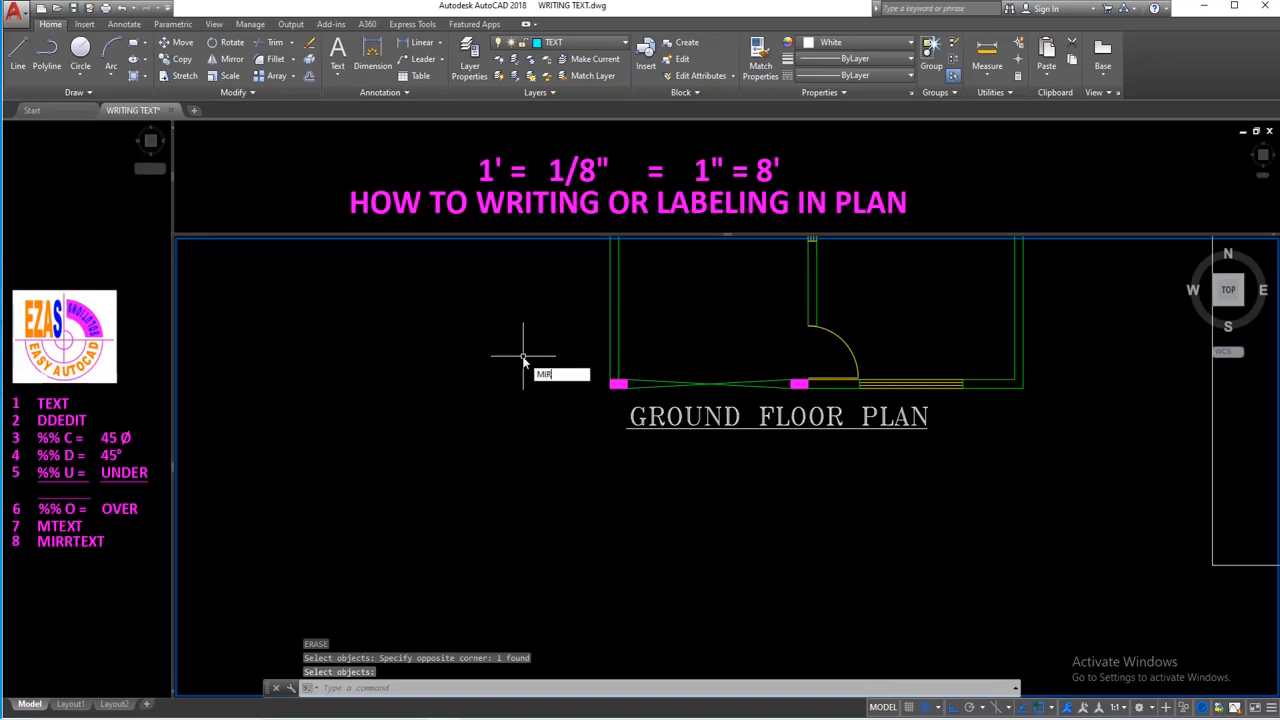
{"action": "type", "text": "RTEXT"}
{"action": "key", "text": "Return"}
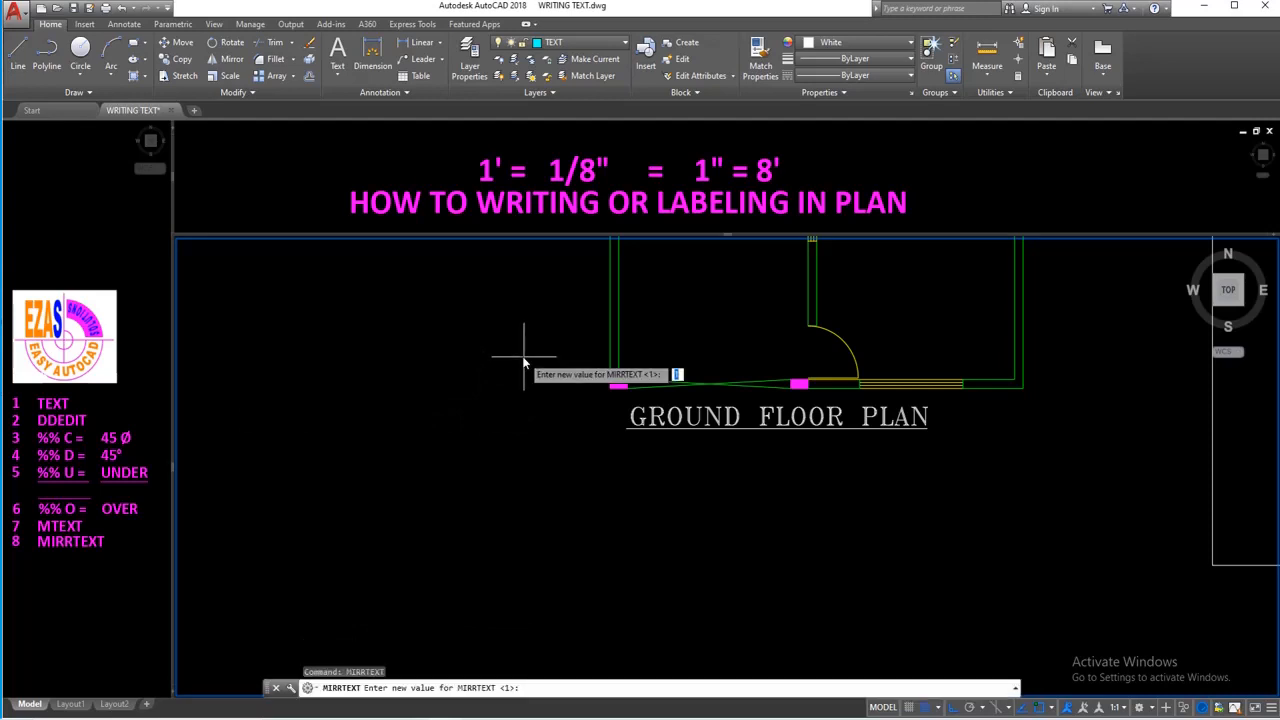
{"action": "type", "text": "0"}
{"action": "key", "text": "Return"}
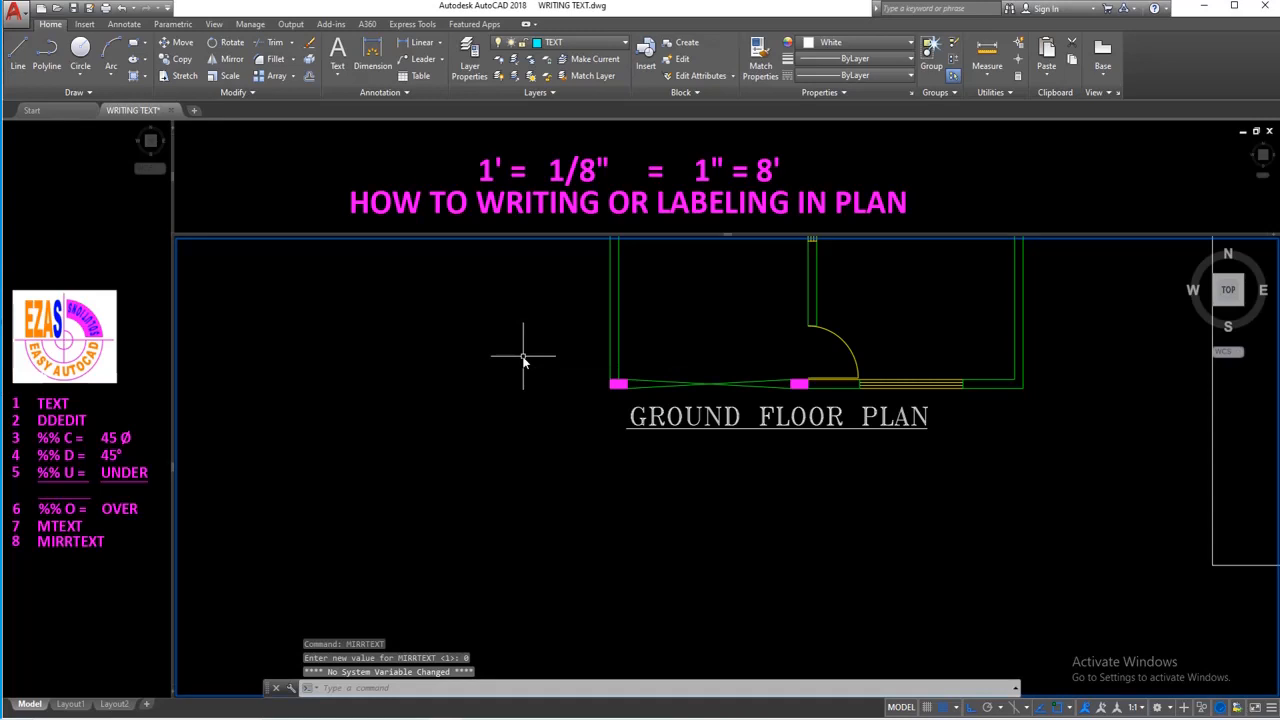
{"action": "type", "text": "mi"}
{"action": "key", "text": "Return"}
{"action": "left_click", "coordinate": [670, 422]}
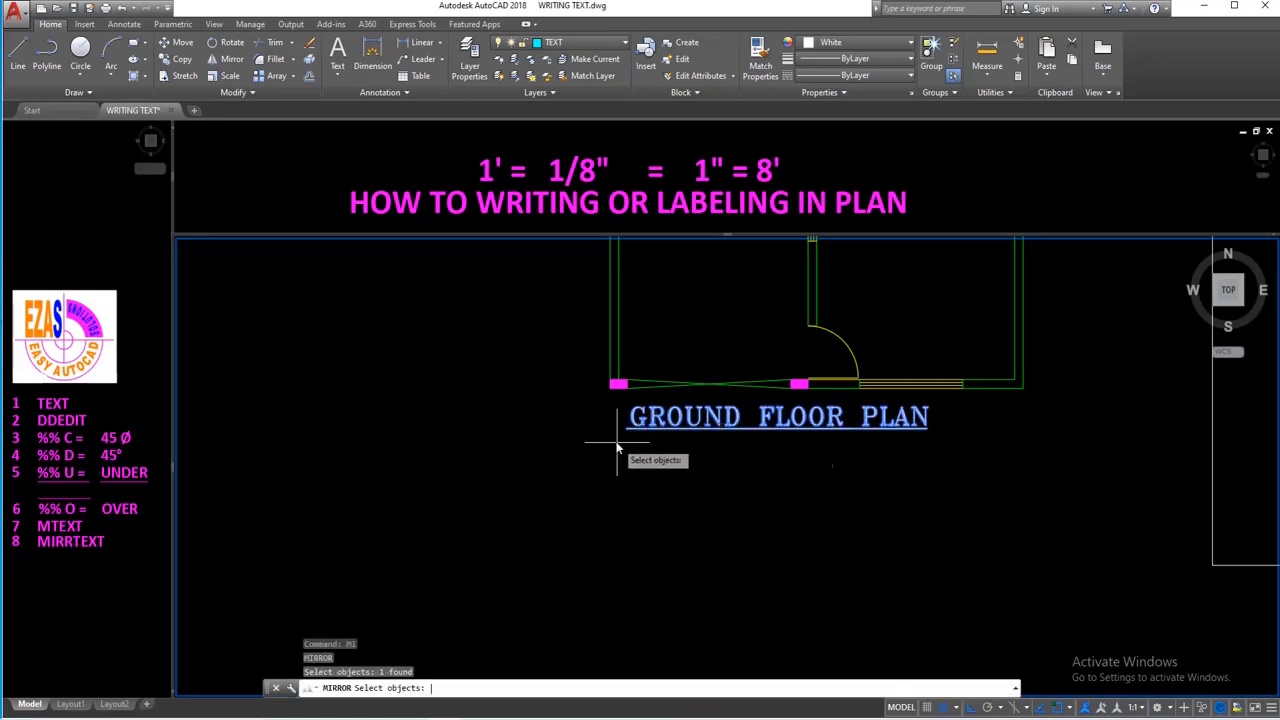
{"action": "key", "text": "Return"}
{"action": "left_click", "coordinate": [611, 438]}
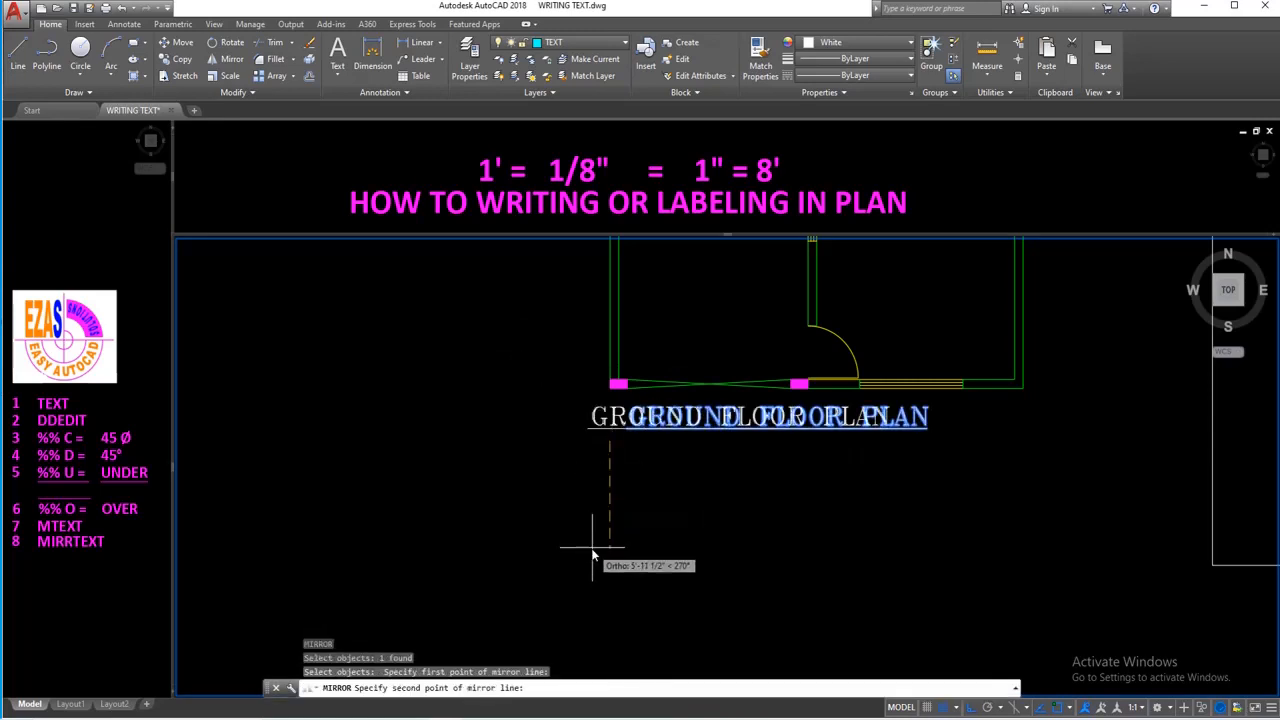
{"action": "key", "text": "Escape"}
Mirror the GROUND FLOOR PLAN title across a vertical line well to its left with MIRRTEXT off, keeping the source text.
{"action": "key", "text": "Return"}
{"action": "left_click", "coordinate": [672, 422]}
{"action": "left_click", "coordinate": [591, 475]}
{"action": "key", "text": "Return"}
{"action": "left_click", "coordinate": [506, 447]}
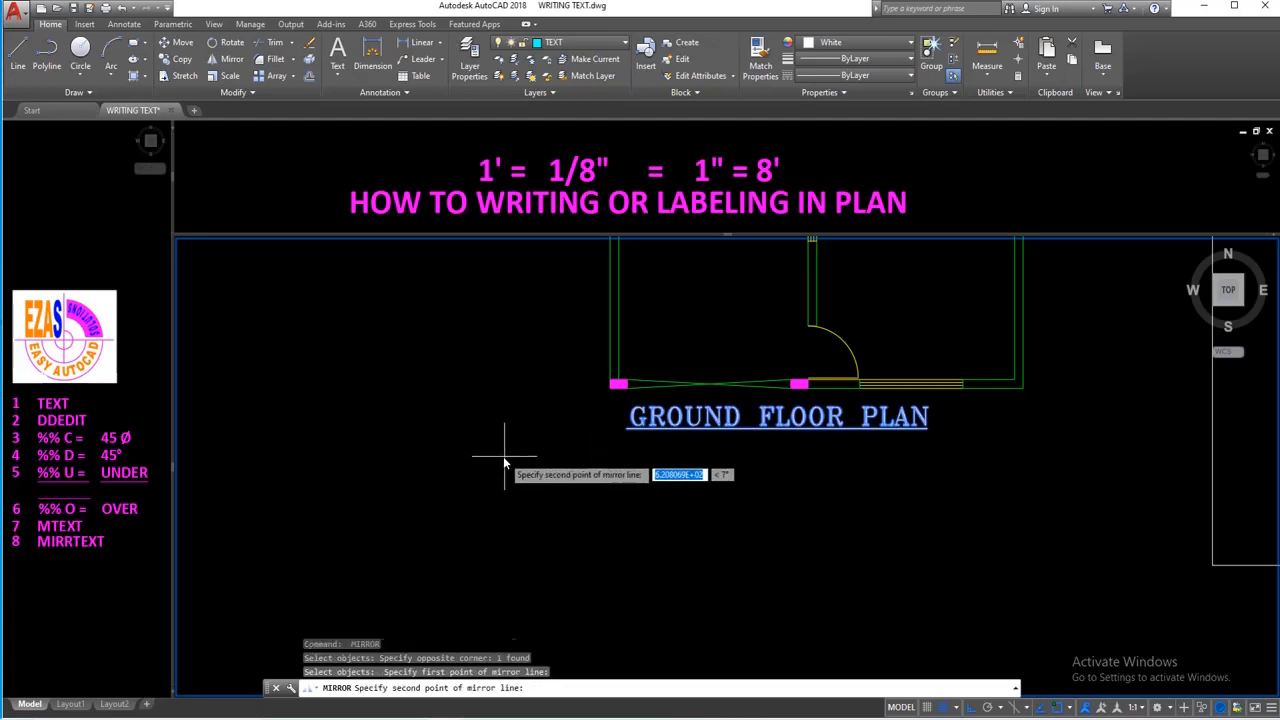
{"action": "left_click", "coordinate": [494, 496]}
{"action": "key", "text": "Return"}
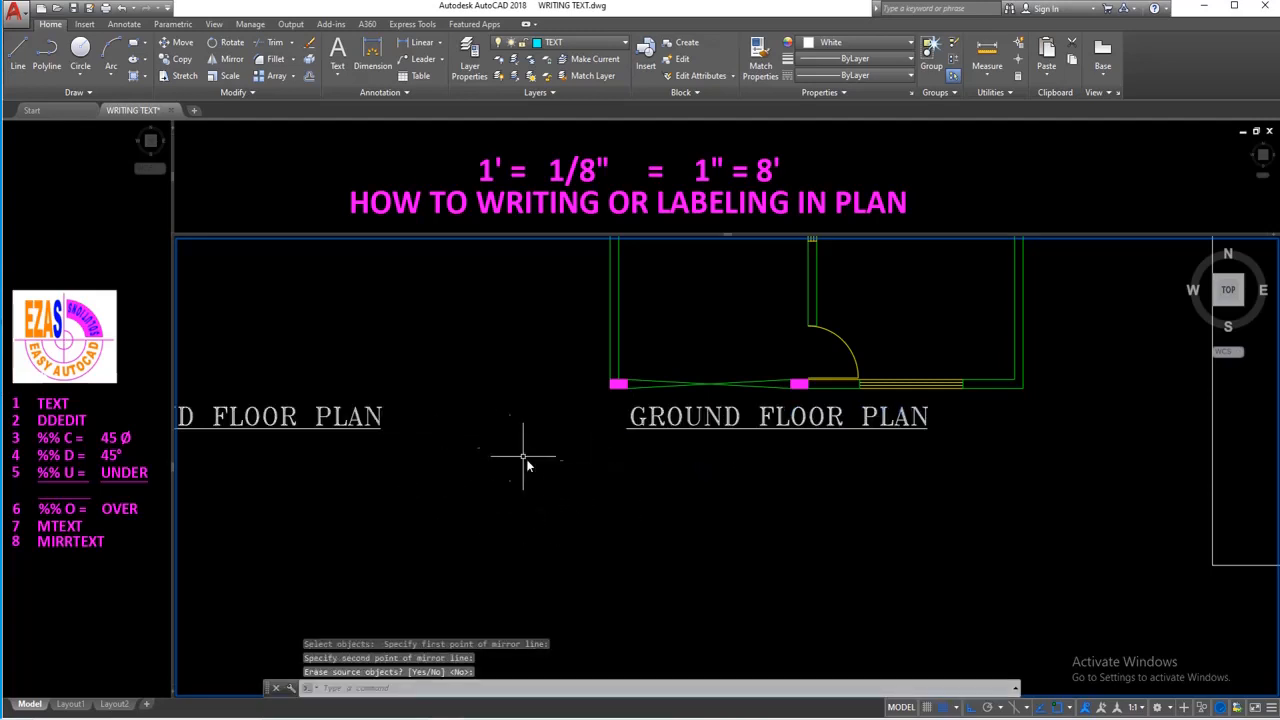
{"action": "scroll", "coordinate": [510, 460], "scroll_direction": "down", "scroll_amount": 2}
{"action": "scroll", "coordinate": [327, 452], "scroll_direction": "up", "scroll_amount": 2}
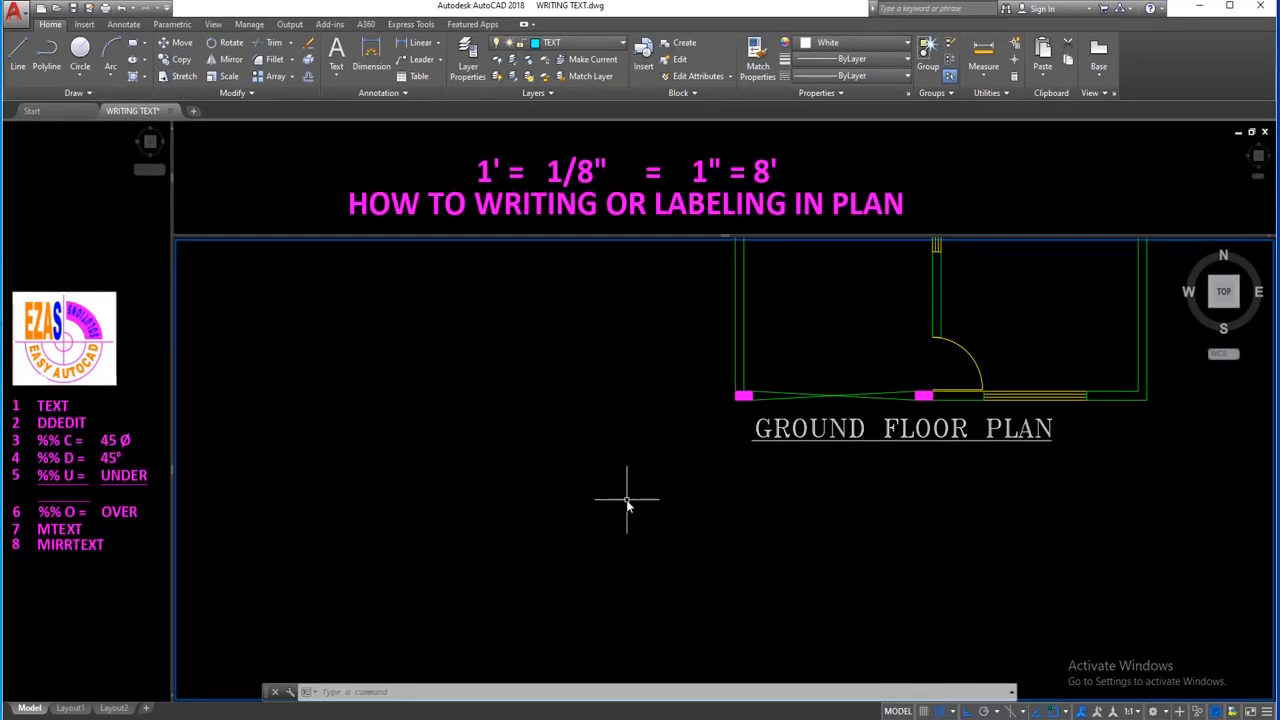
Create a multiline text block reading "EZAS-Easy AutoCAD Solutions" in the empty area below and left of the plan, using the ROMANT style.
{"action": "type", "text": "mtext"}
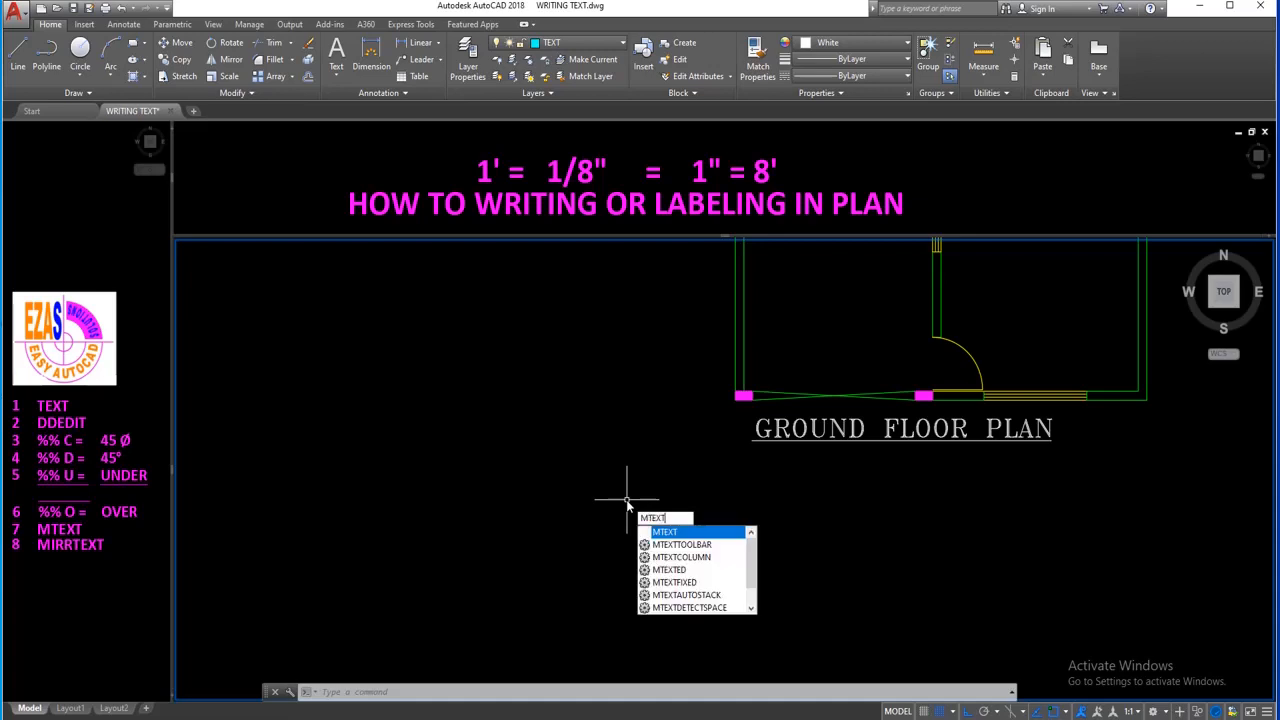
{"action": "key", "text": "Return"}
{"action": "left_click", "coordinate": [383, 483]}
{"action": "left_click", "coordinate": [632, 597]}
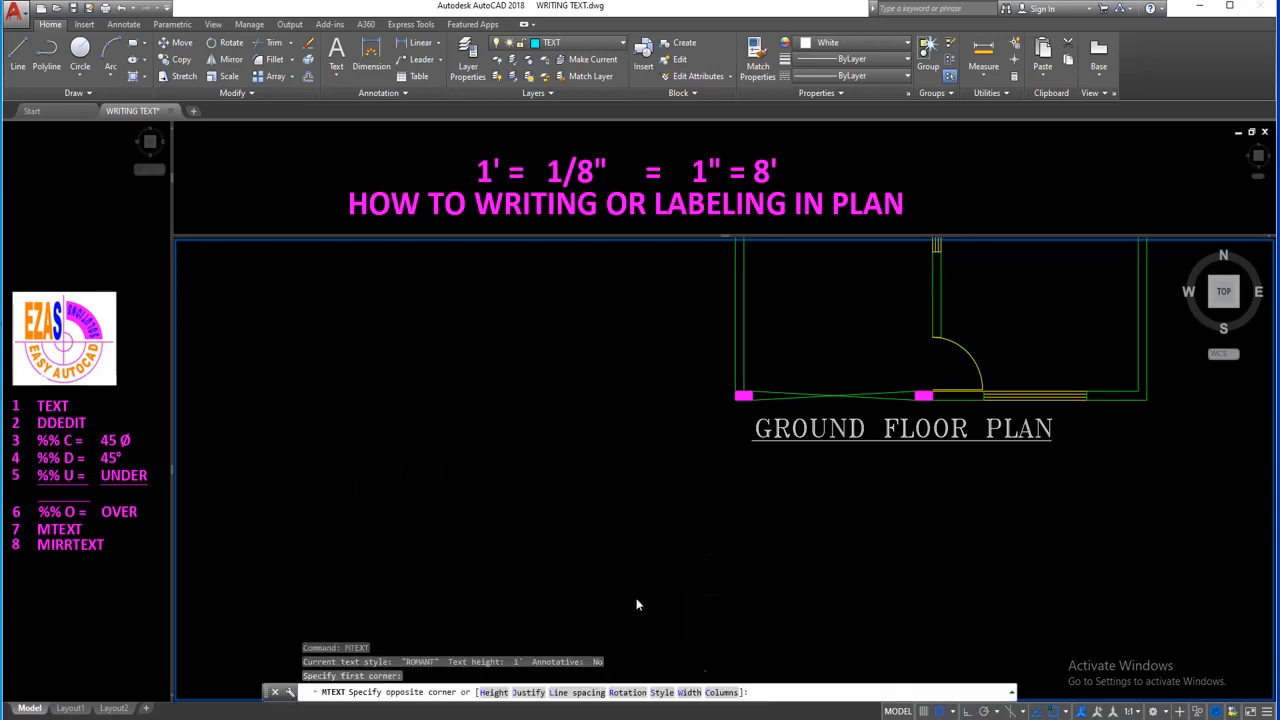
{"action": "type", "text": "E"}
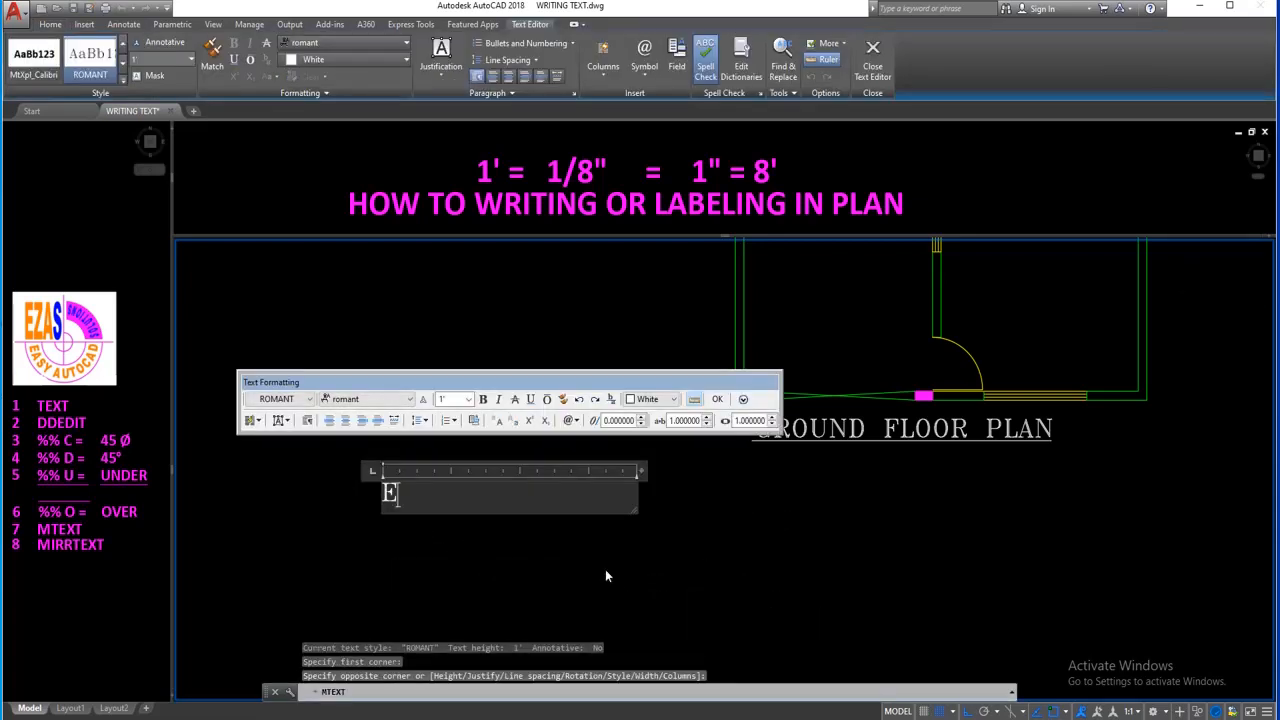
{"action": "type", "text": "ZAS-E"}
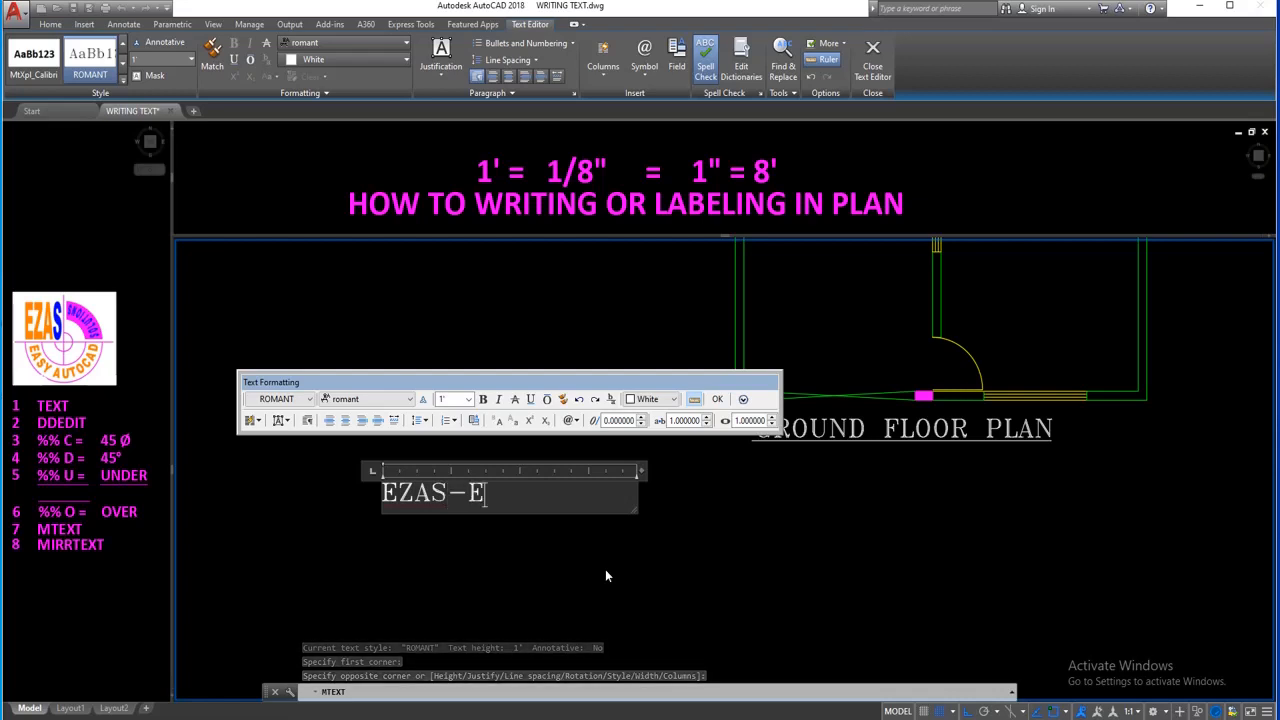
{"action": "type", "text": "asy Au"}
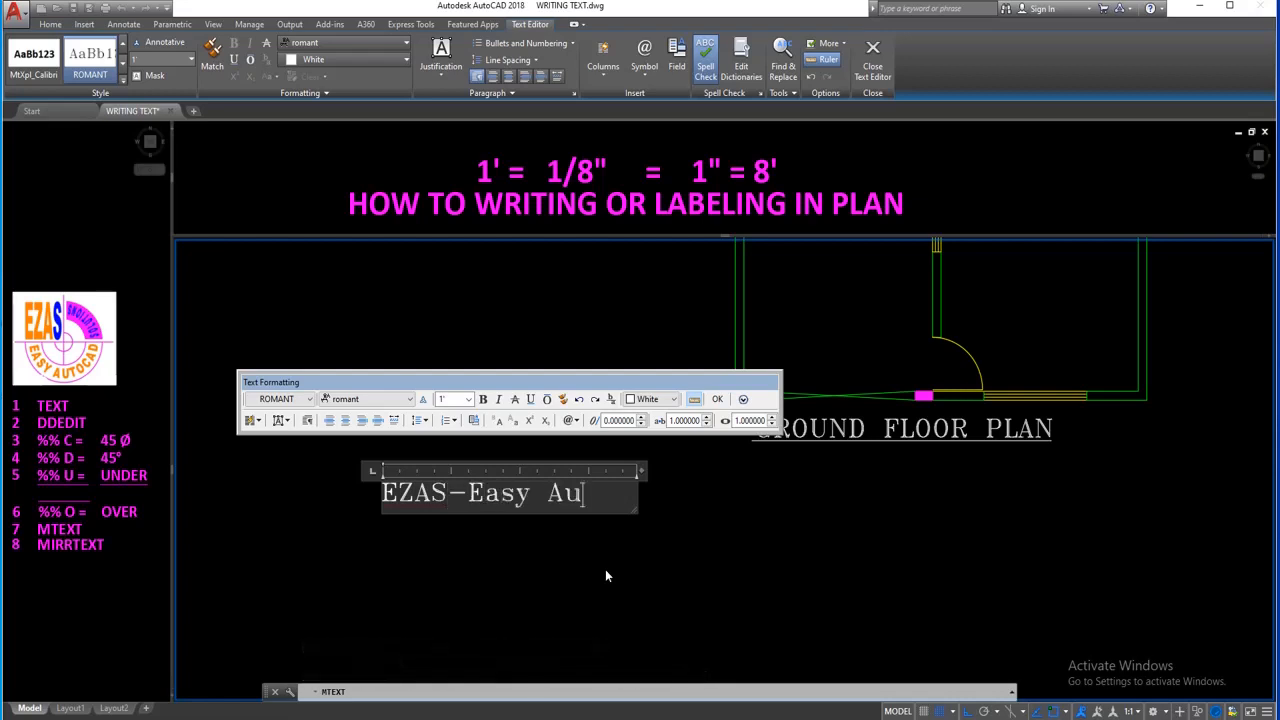
{"action": "type", "text": "toCAD Solutions"}
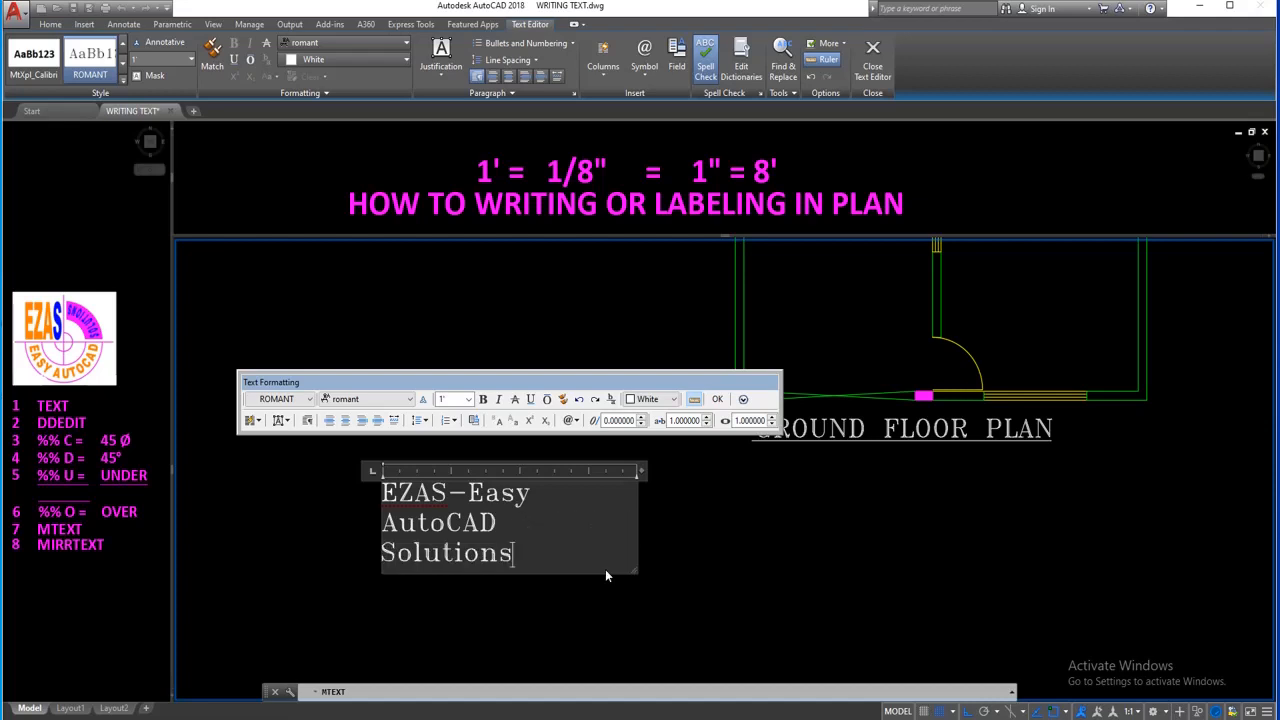
{"action": "left_click", "coordinate": [718, 399]}
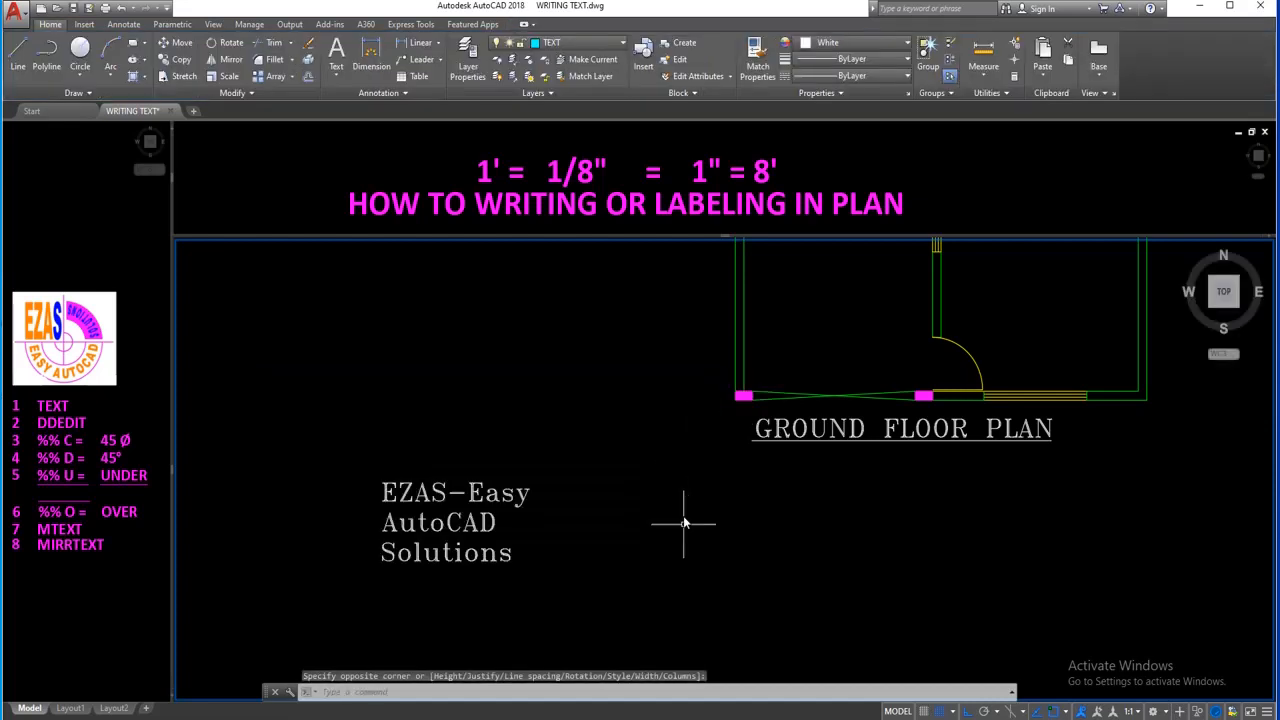
{"action": "key", "text": "Return"}
{"action": "key", "text": "Escape"}
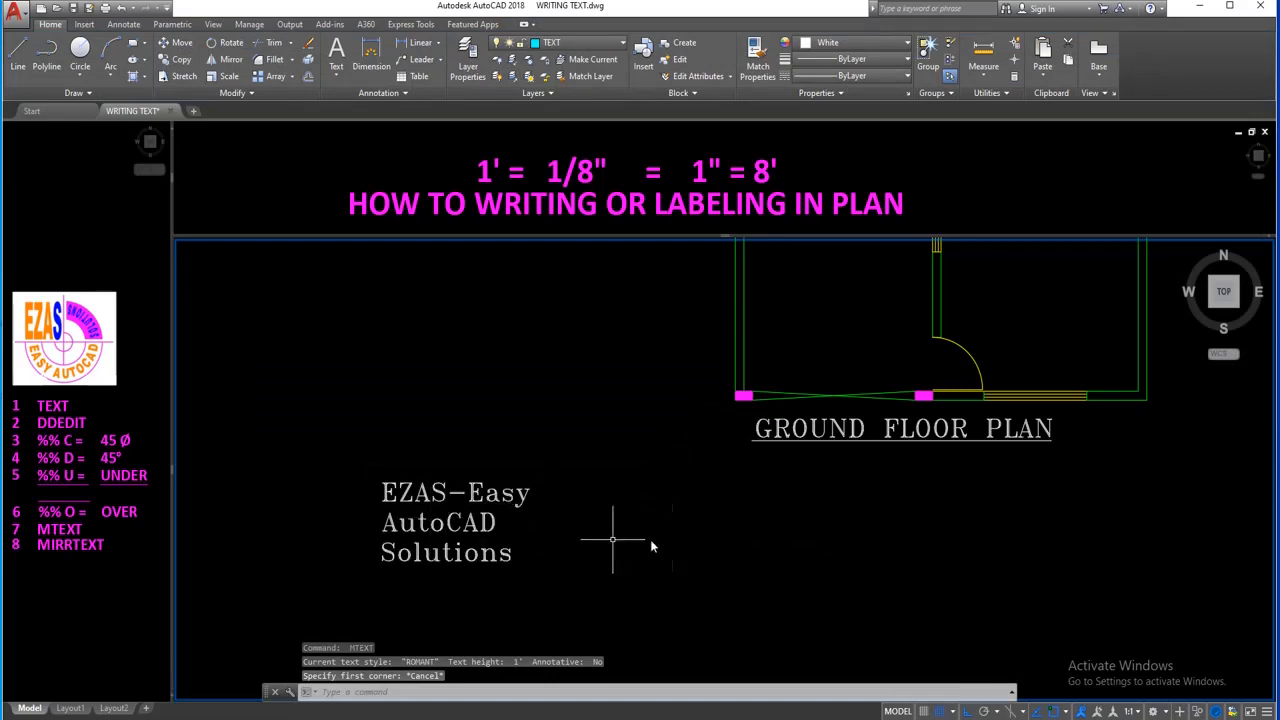
Move the EZAS-Easy AutoCAD Solutions text block straight up to about the level of the GROUND FLOOR PLAN title.
{"action": "type", "text": "m"}
{"action": "key", "text": "Return"}
{"action": "left_click", "coordinate": [429, 460]}
{"action": "left_click", "coordinate": [427, 458]}
{"action": "key", "text": "Return"}
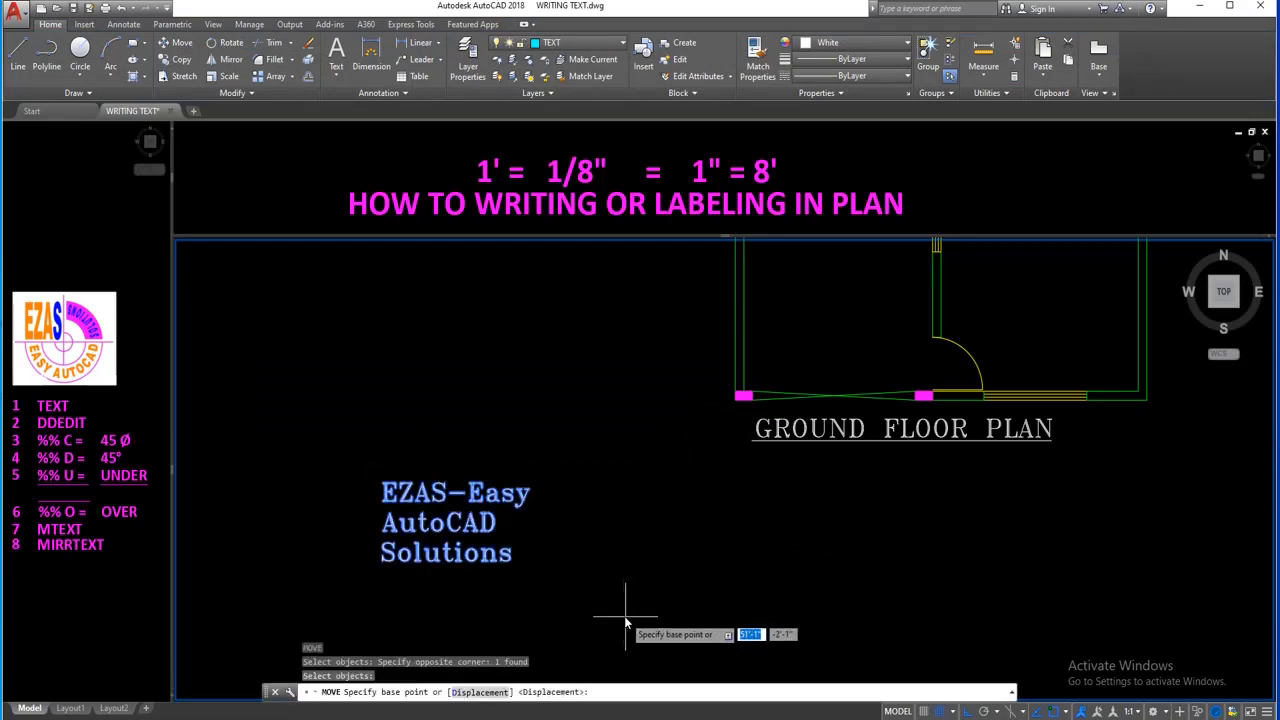
{"action": "left_click", "coordinate": [626, 619]}
{"action": "left_click", "coordinate": [591, 529]}
{"action": "key", "text": "Return"}
{"action": "left_click", "coordinate": [847, 443]}
{"action": "left_click", "coordinate": [843, 500]}
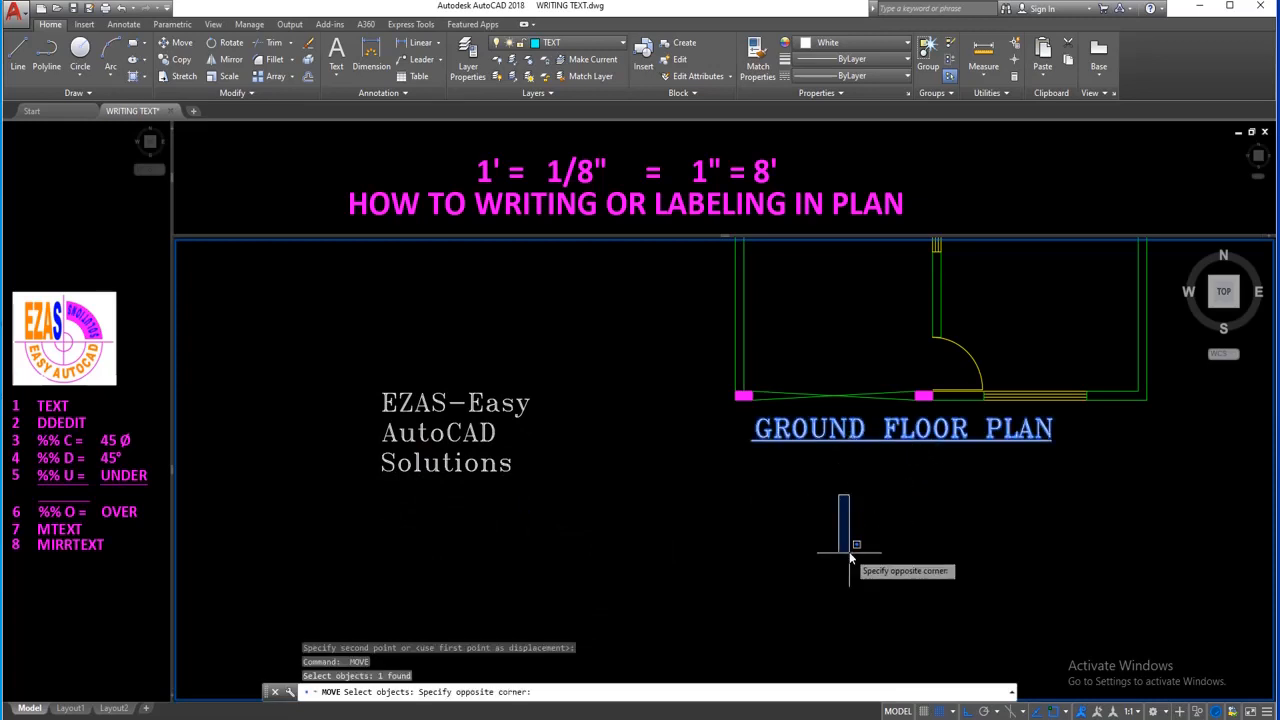
{"action": "left_click", "coordinate": [843, 537]}
{"action": "key", "text": "Escape"}
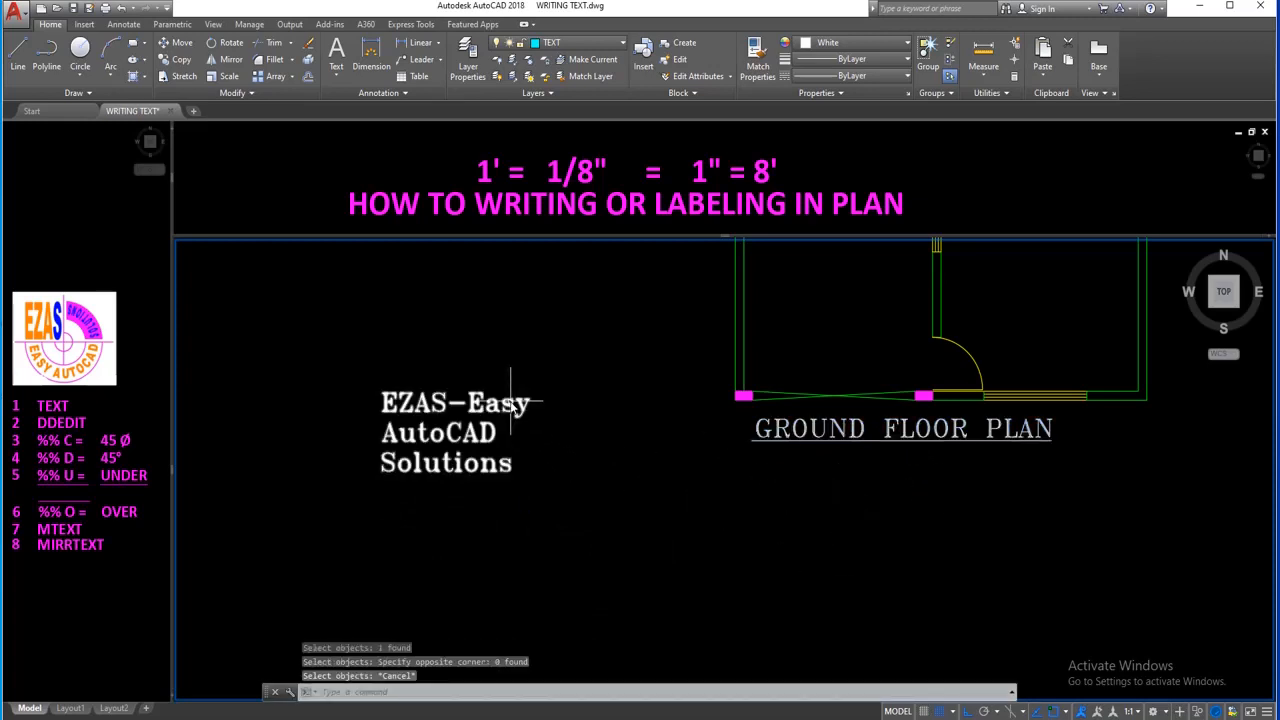
{"action": "type", "text": "pe"}
{"action": "key", "text": "Return"}
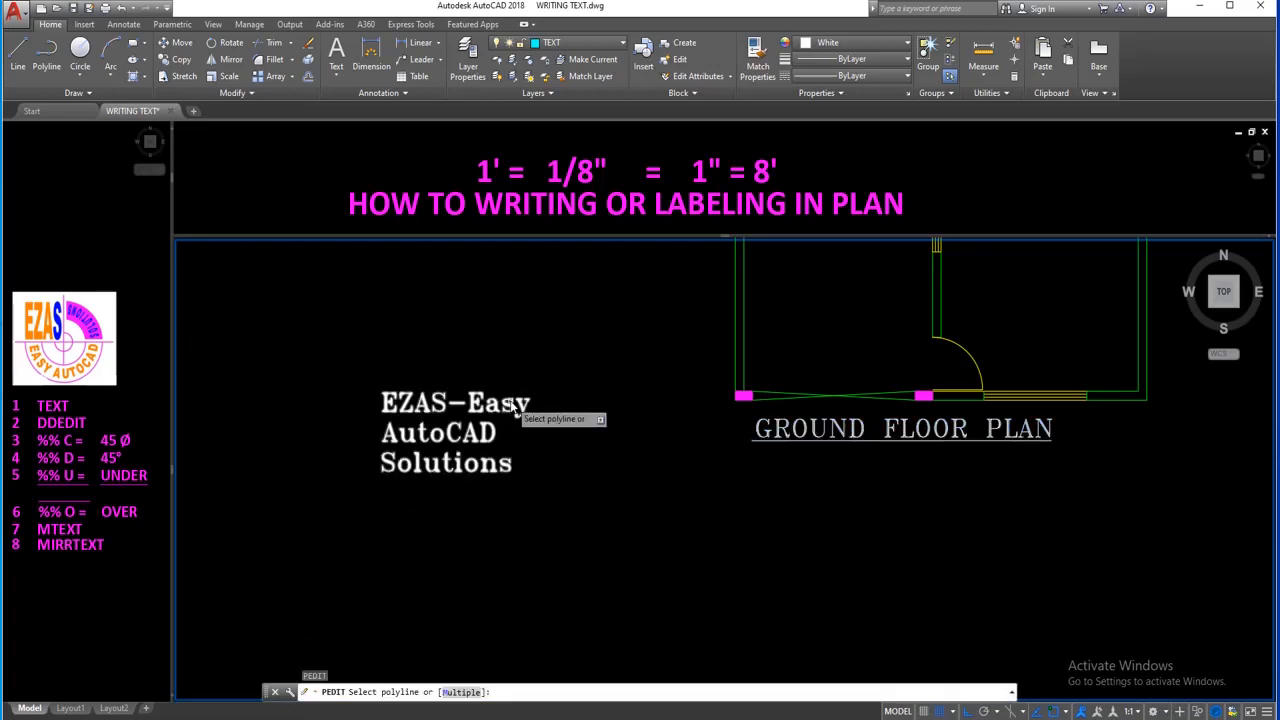
{"action": "left_click", "coordinate": [514, 403]}
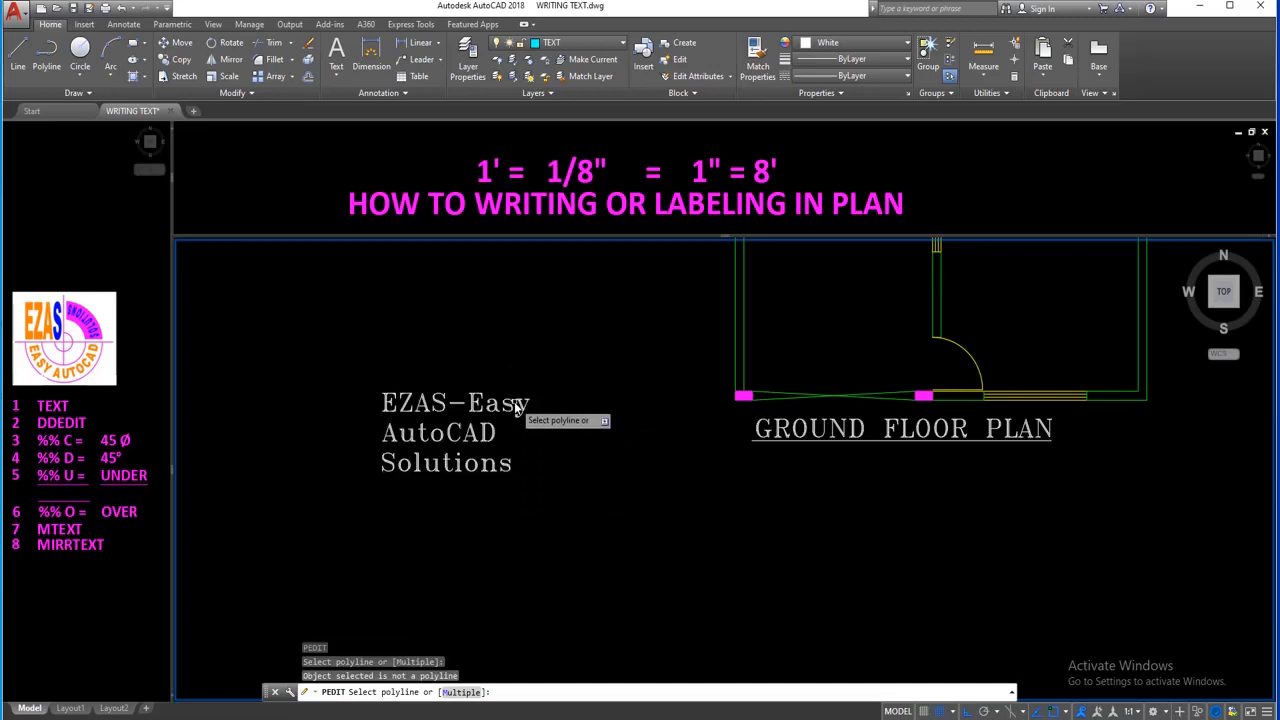
{"action": "key", "text": "Escape"}
Widen the EZAS-Easy AutoCAD Solutions multiline text frame with DDEDIT until the text fits on a single line.
{"action": "type", "text": "ed"}
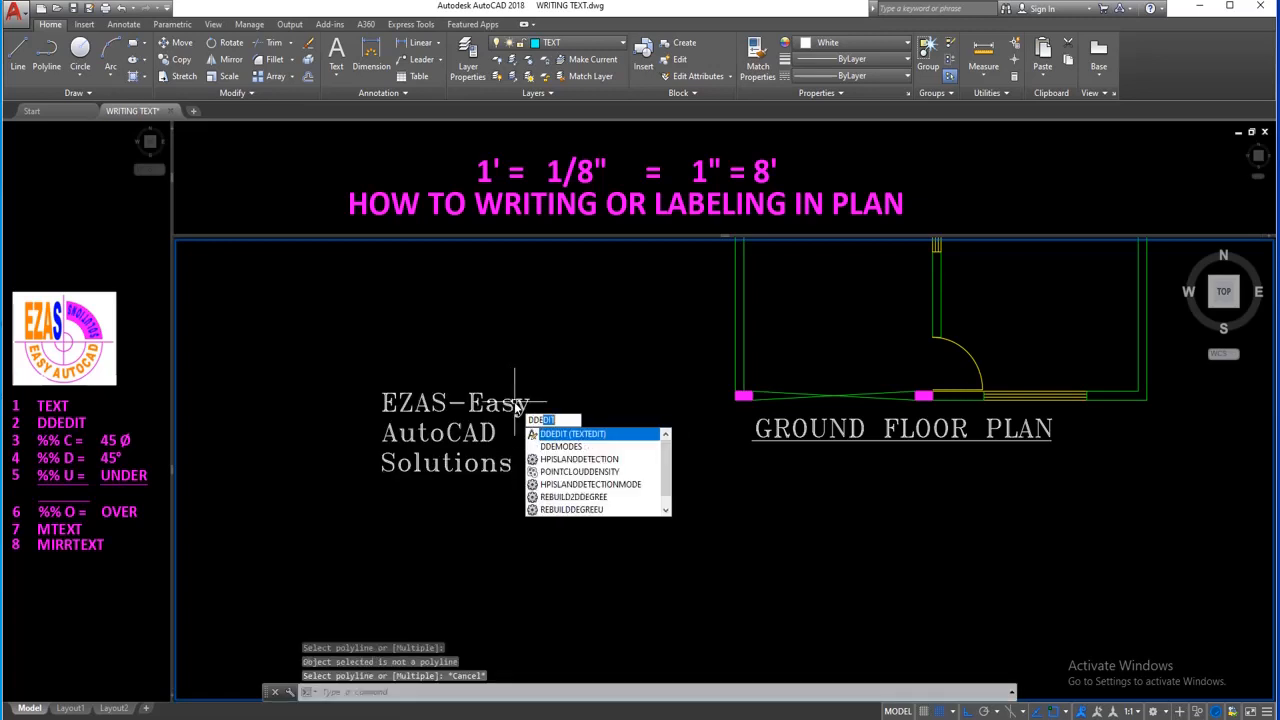
{"action": "key", "text": "Return"}
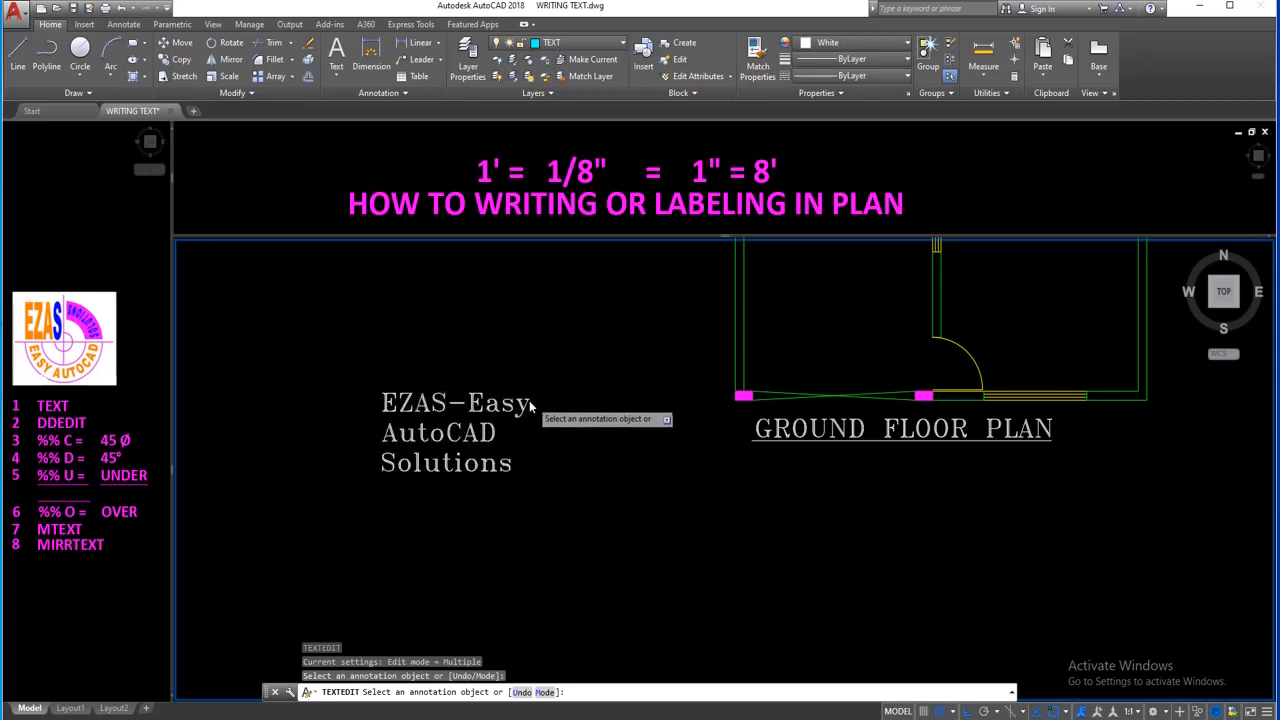
{"action": "left_click", "coordinate": [516, 408]}
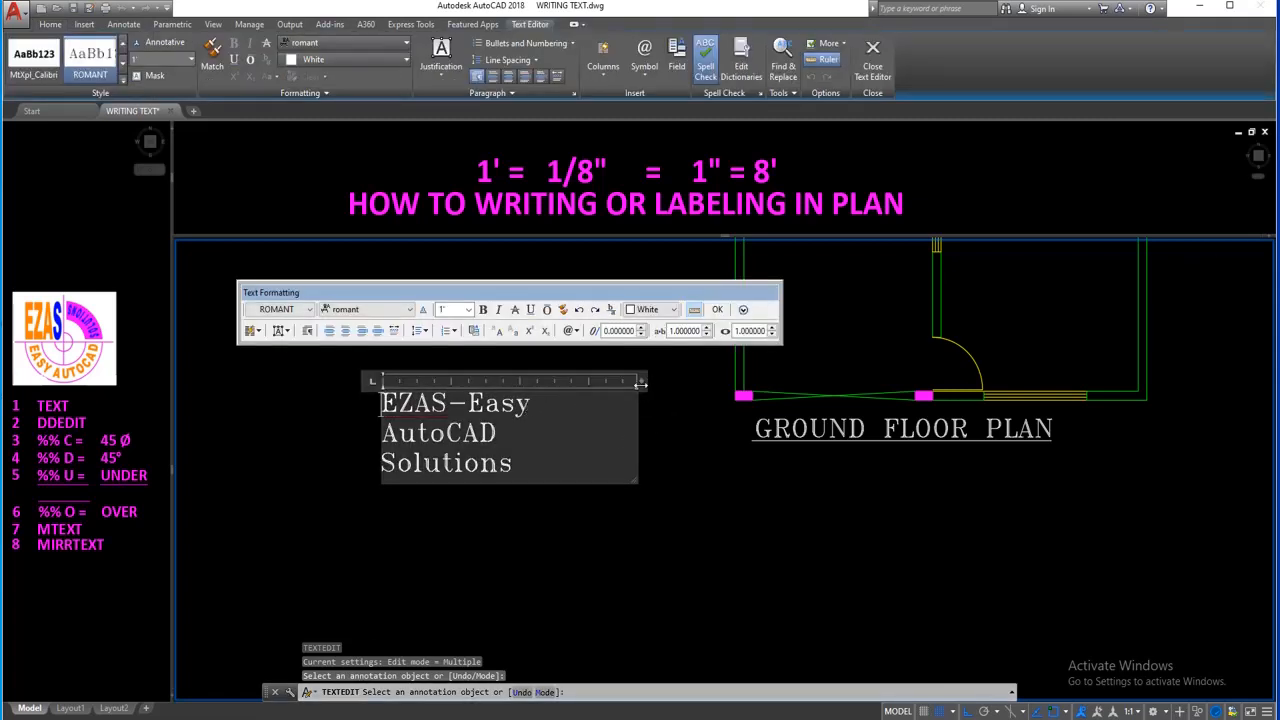
{"action": "left_click_drag", "start_coordinate": [644, 381], "coordinate": [820, 381]}
{"action": "left_click", "coordinate": [717, 309]}
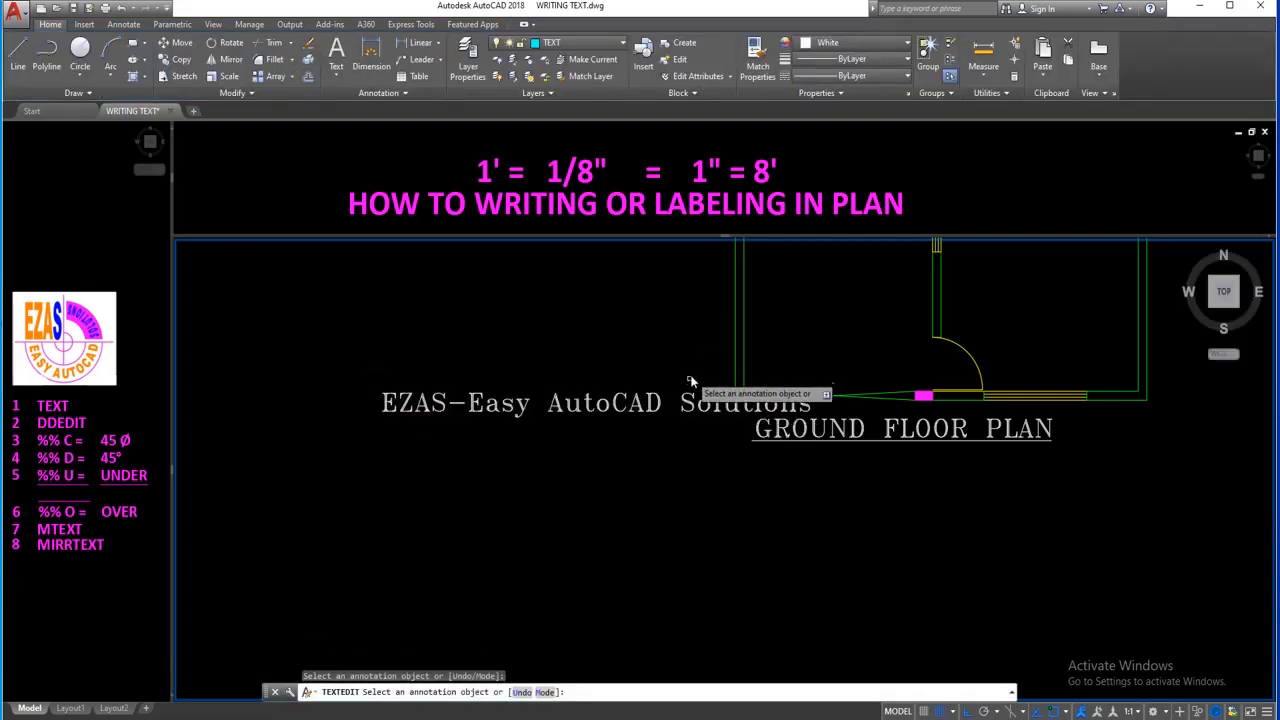
{"action": "key", "text": "Return"}
Move the EZAS-Easy AutoCAD Solutions text straight down until it sits clear below the level of the GROUND FLOOR PLAN title.
{"action": "left_click", "coordinate": [683, 403]}
{"action": "key", "text": "Return"}
{"action": "left_click", "coordinate": [657, 492]}
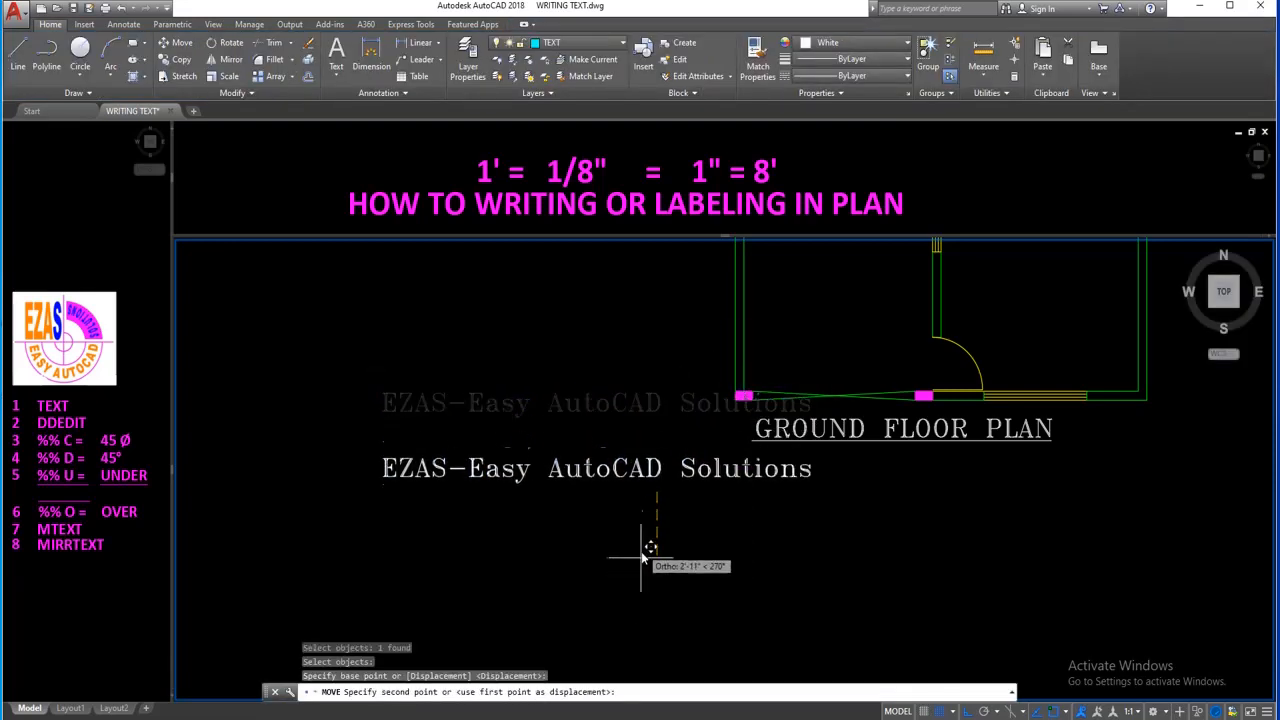
{"action": "left_click", "coordinate": [635, 594]}
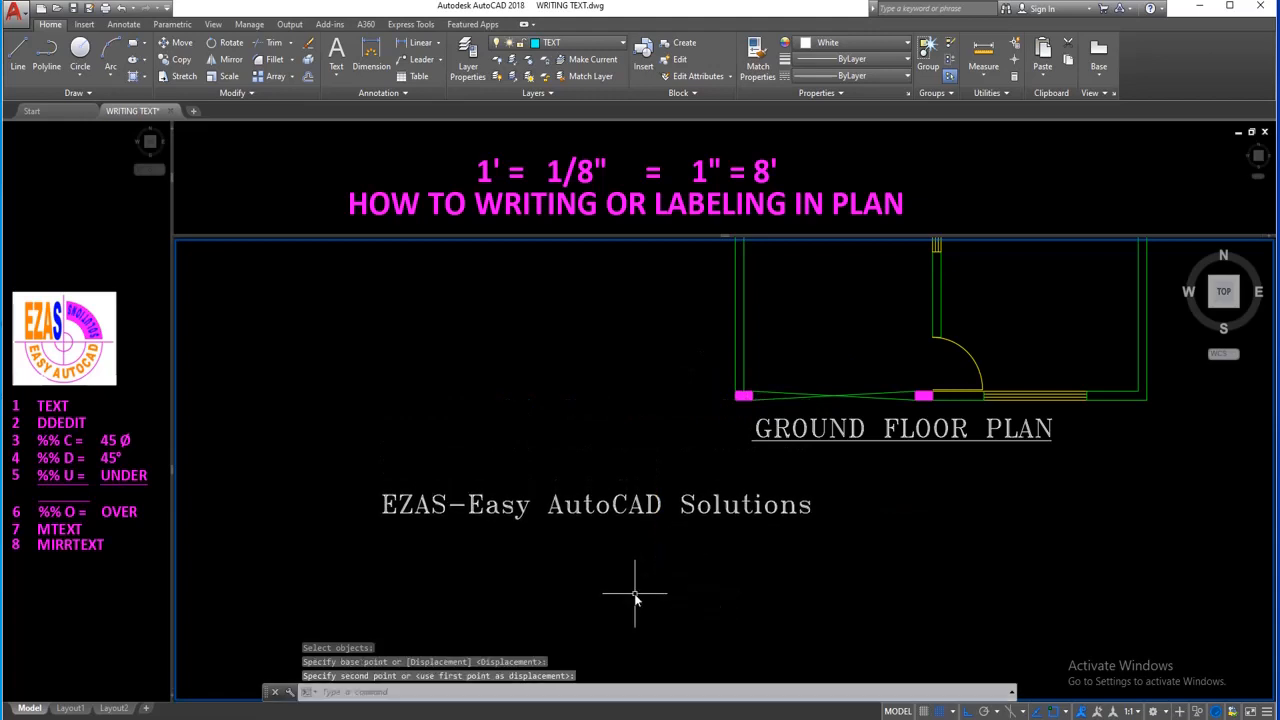
Edit the EZAS-Easy AutoCAD Solutions text and change its text style to Standard, accepting the style change.
{"action": "type", "text": "ed"}
{"action": "key", "text": "Return"}
{"action": "left_click", "coordinate": [771, 508]}
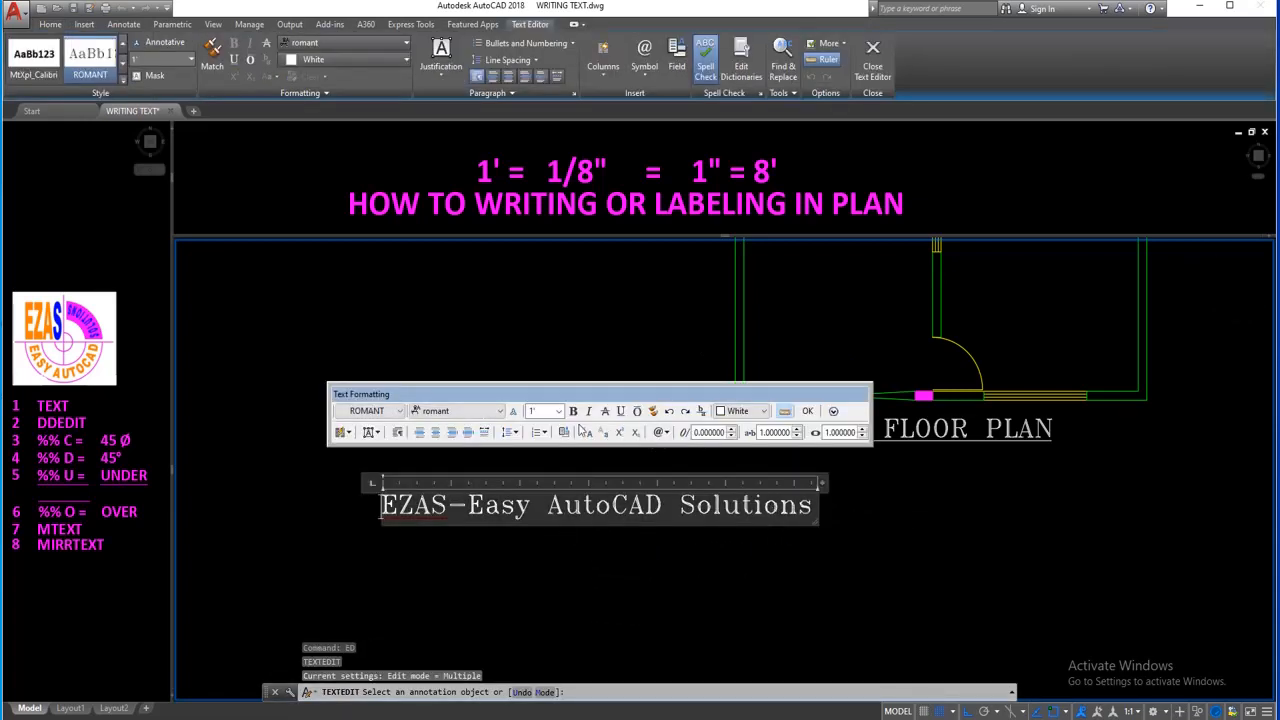
{"action": "left_click", "coordinate": [485, 414]}
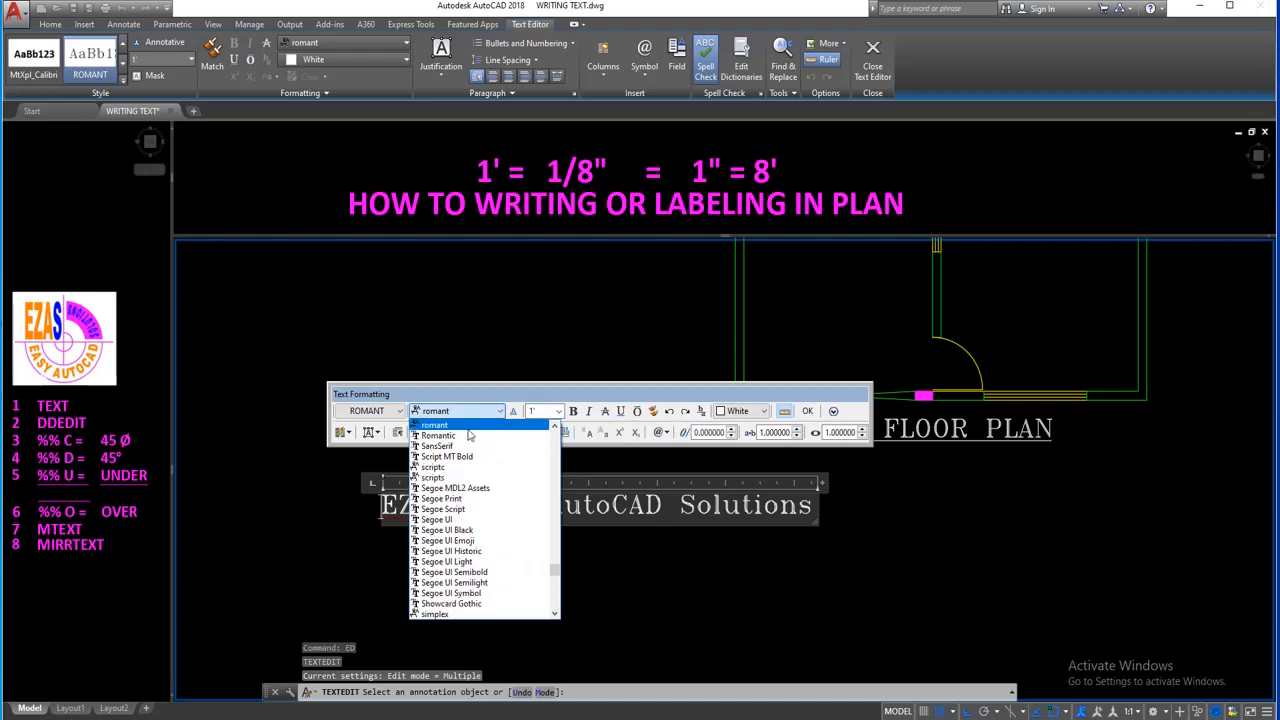
{"action": "left_click", "coordinate": [419, 411]}
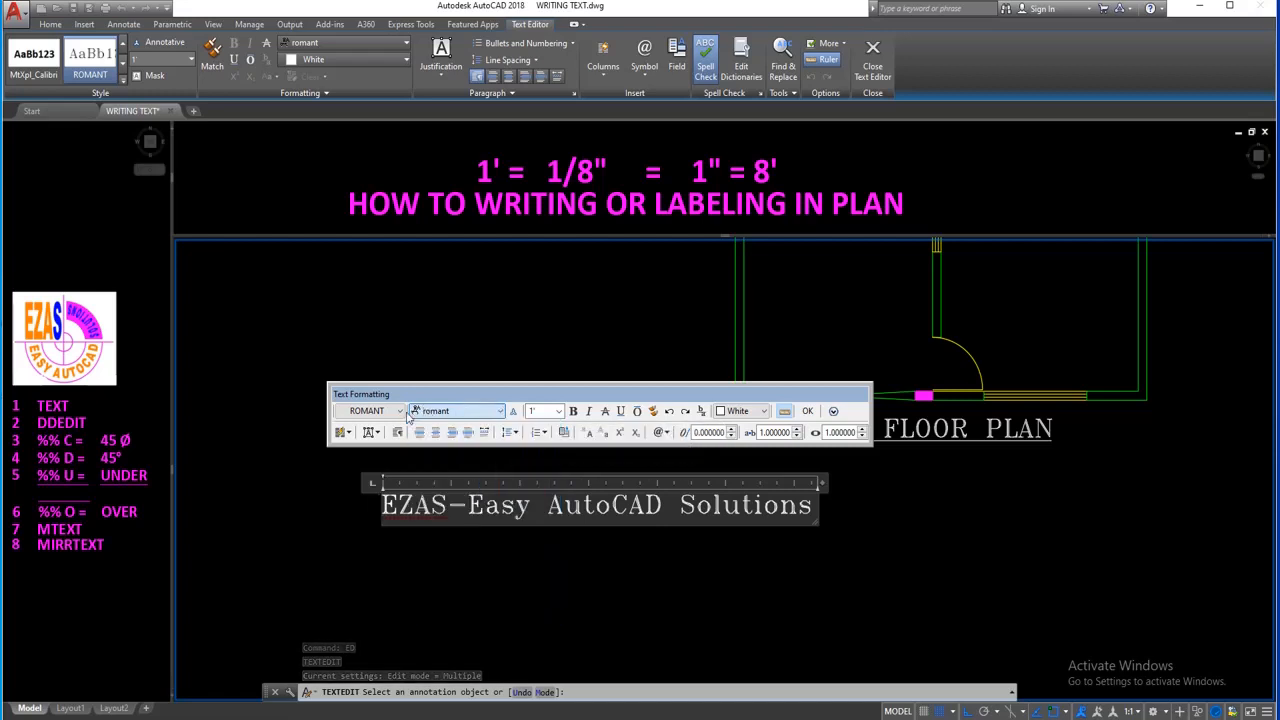
{"action": "left_click", "coordinate": [398, 412]}
{"action": "left_click", "coordinate": [386, 446]}
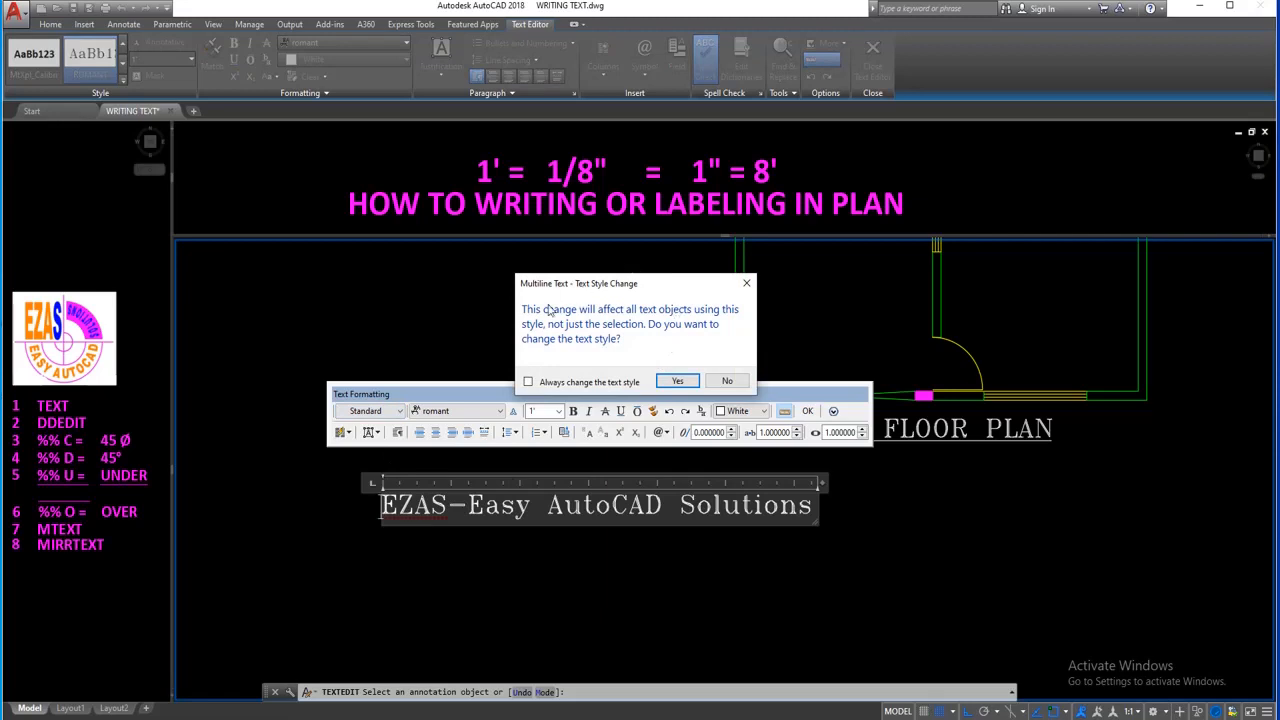
{"action": "left_click", "coordinate": [678, 381]}
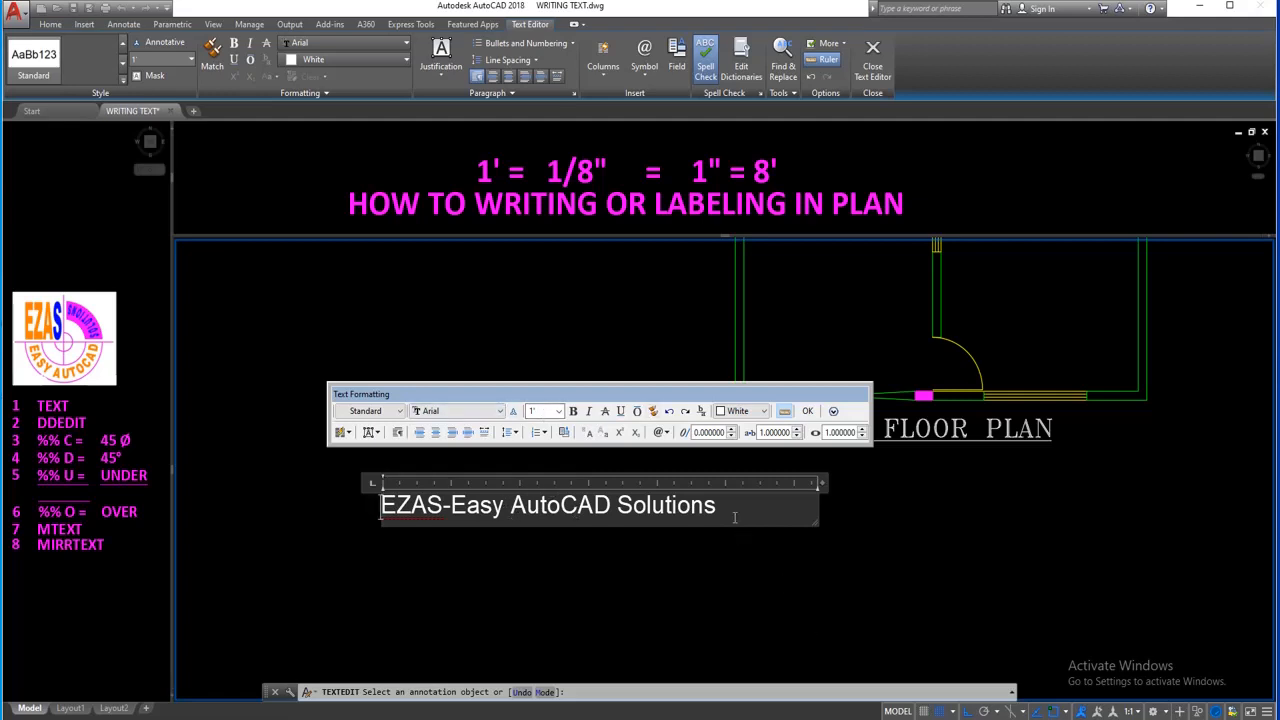
Format the entire EZAS-Easy AutoCAD Solutions line as bold and italic.
{"action": "left_click_drag", "start_coordinate": [735, 517], "coordinate": [379, 507]}
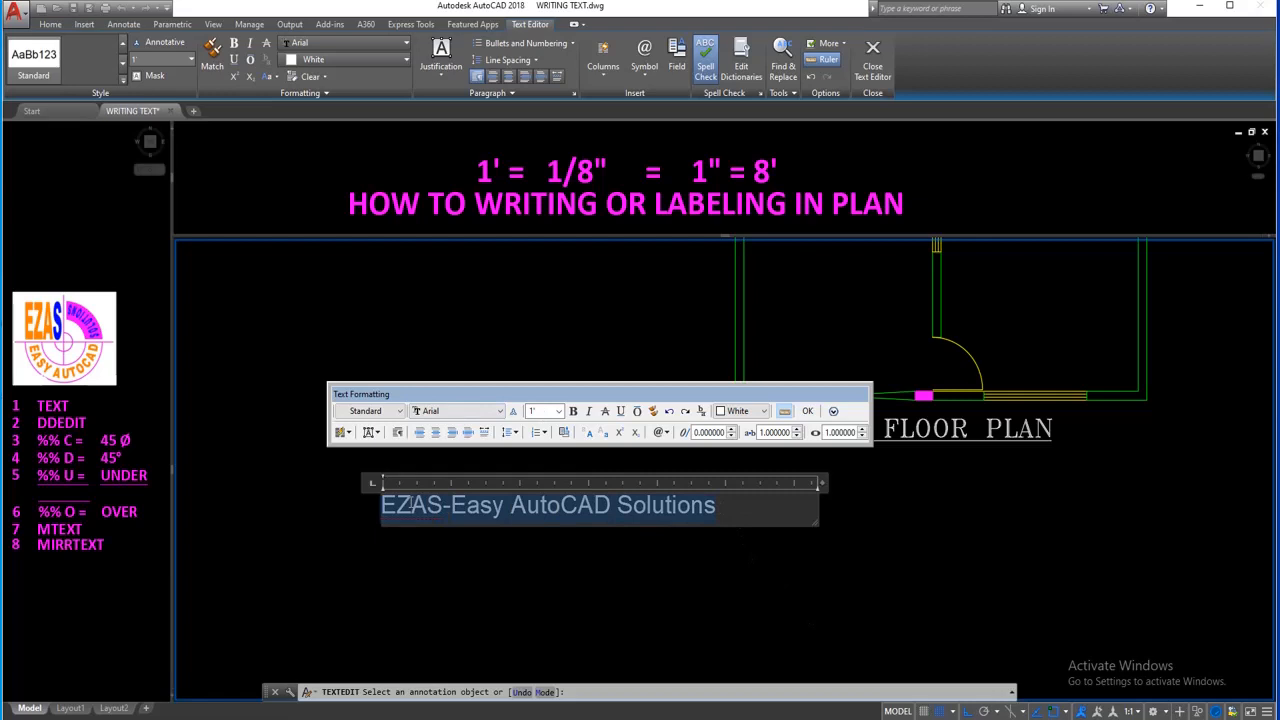
{"action": "left_click", "coordinate": [573, 411]}
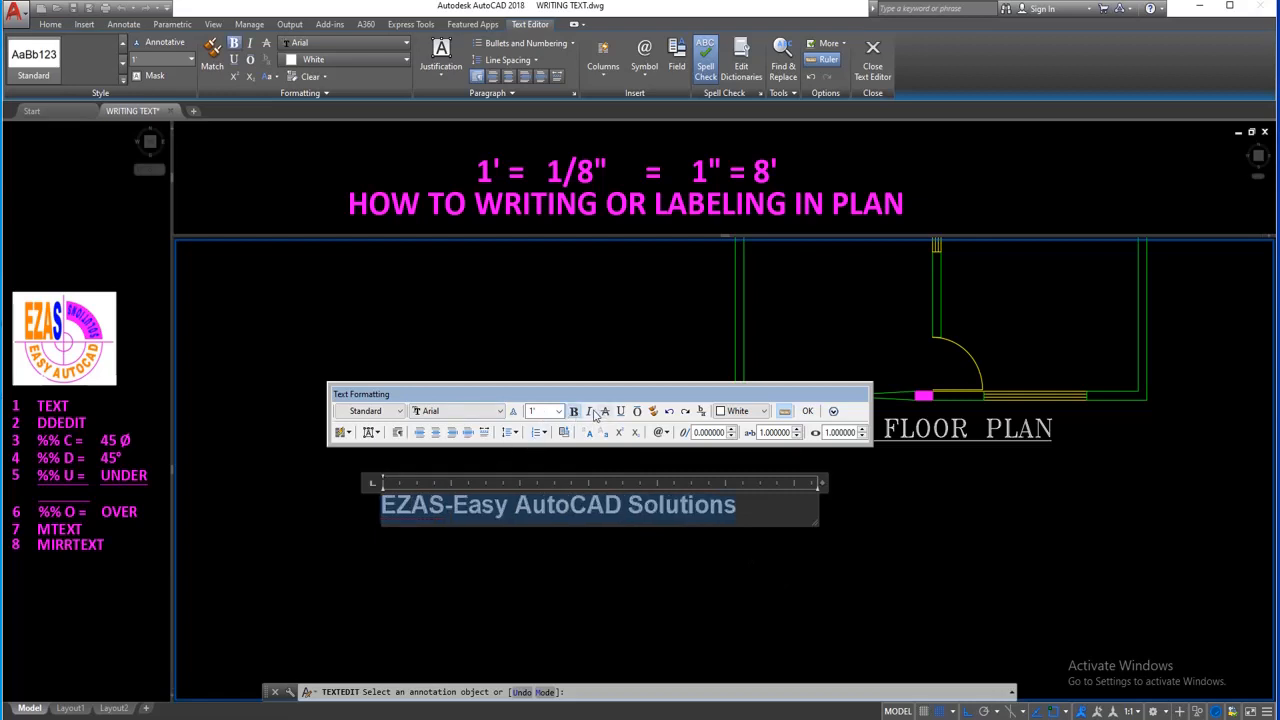
{"action": "left_click", "coordinate": [590, 412]}
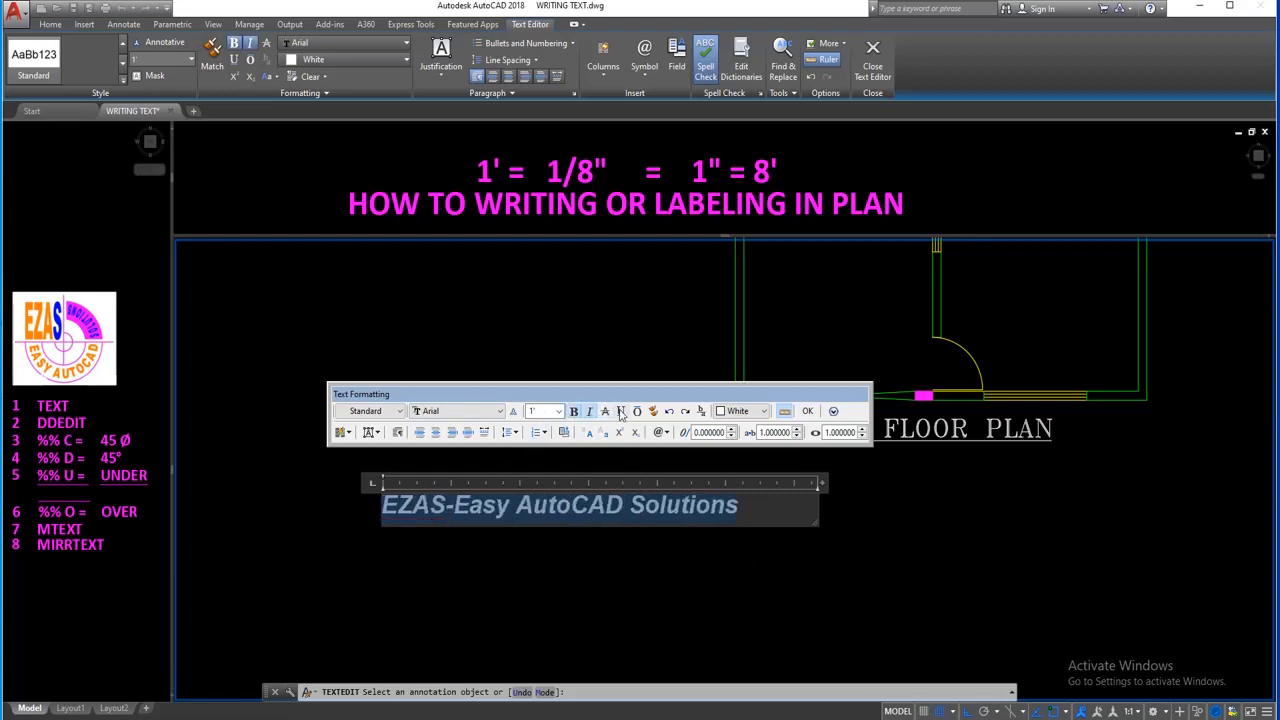
Try underline and overline on the selected EZAS-Easy AutoCAD Solutions text and switch both off again.
{"action": "left_click", "coordinate": [621, 412]}
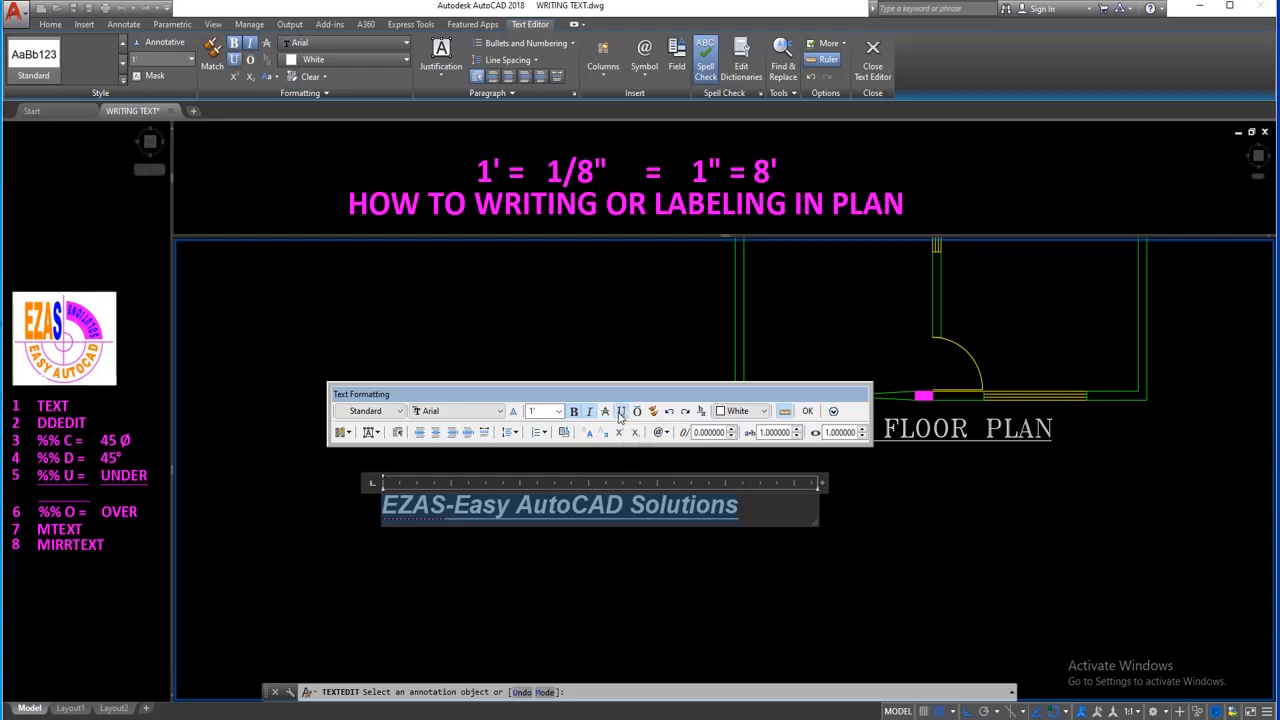
{"action": "left_click", "coordinate": [637, 412]}
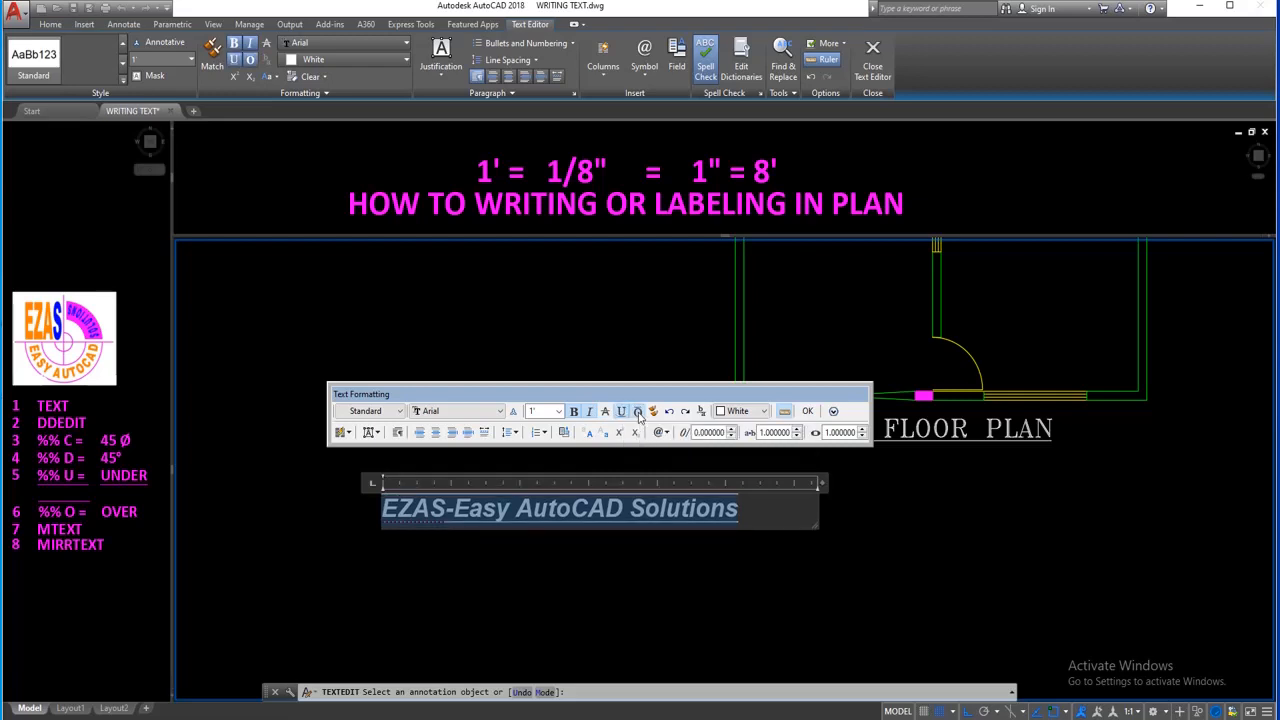
{"action": "left_click", "coordinate": [637, 412]}
{"action": "left_click", "coordinate": [621, 412]}
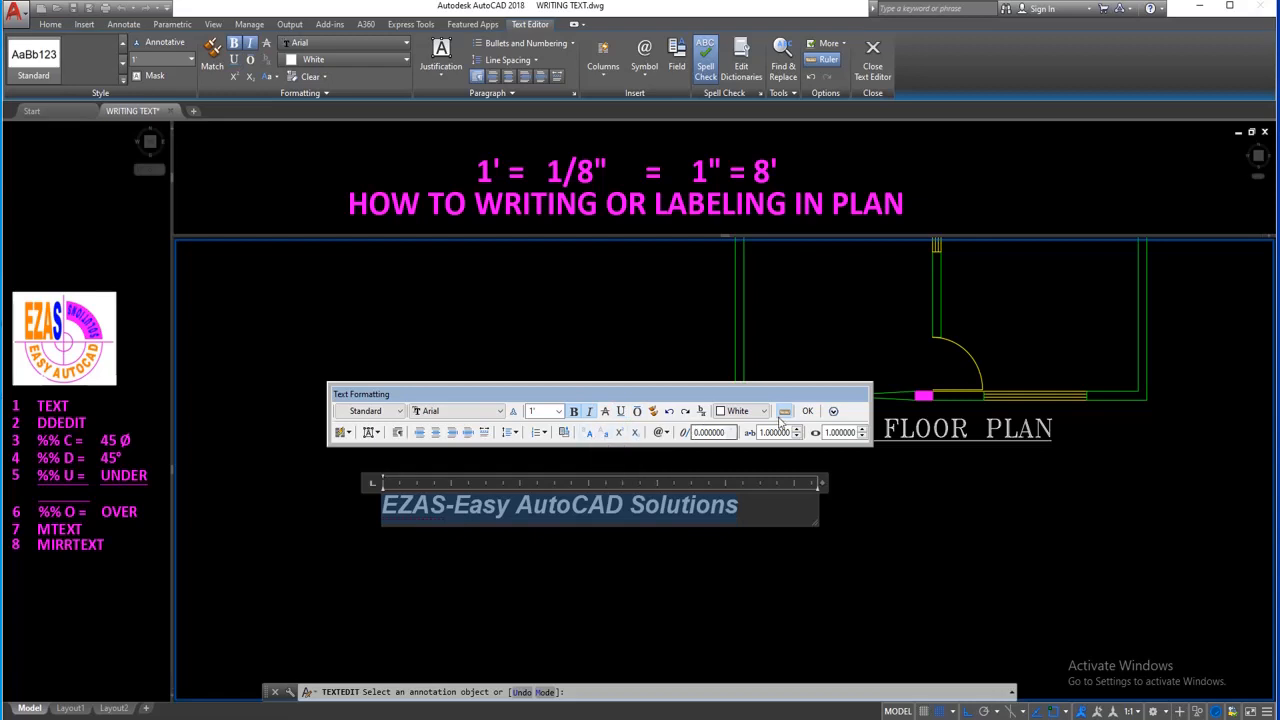
Change the colour of the selected EZAS-Easy AutoCAD Solutions text.
{"action": "left_click", "coordinate": [742, 411]}
{"action": "left_click", "coordinate": [735, 452]}
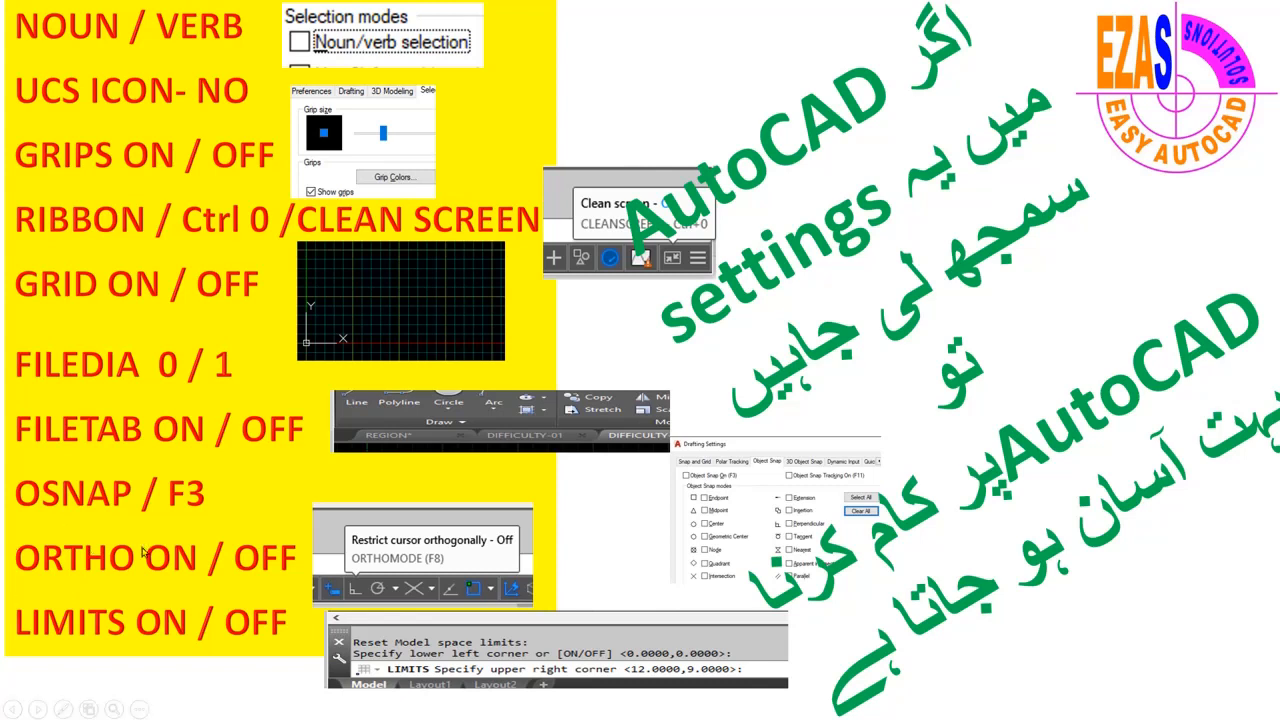
{"action": "left_click", "coordinate": [109, 634]}
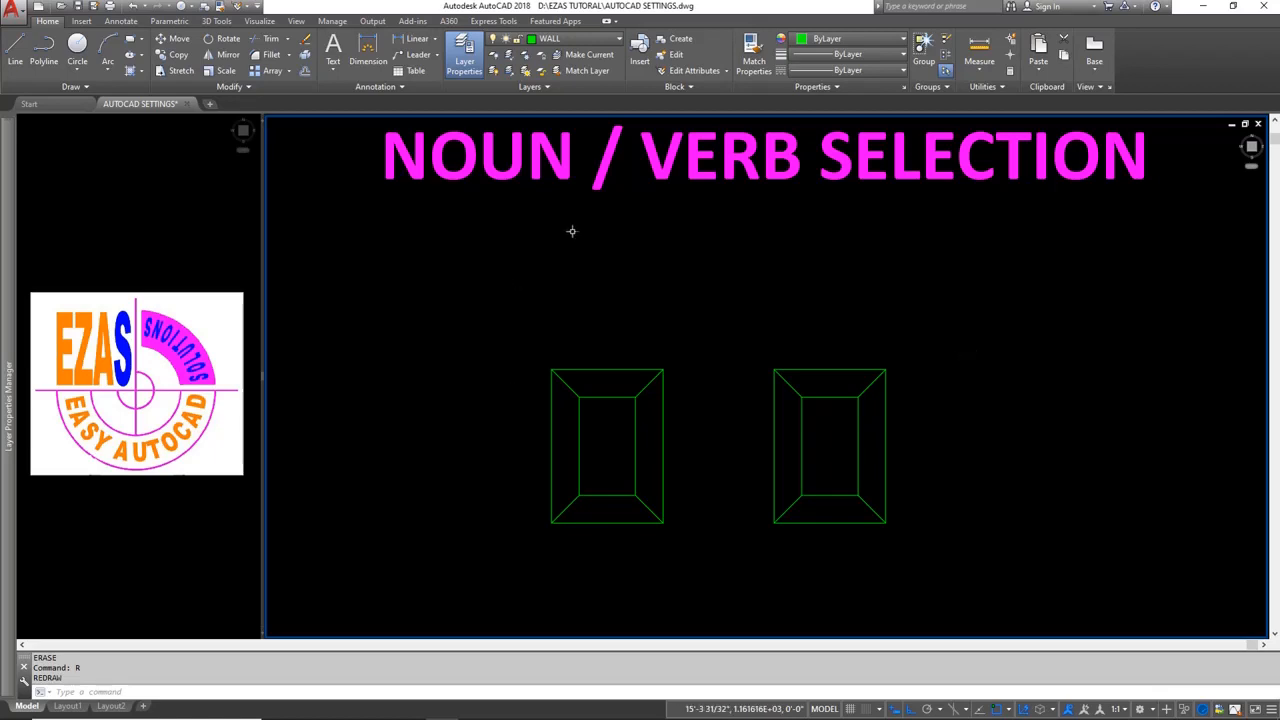
Make sure Noun/verb selection is enabled in the Selection options and accept the settings.
{"action": "right_click", "coordinate": [664, 270]}
{"action": "left_click", "coordinate": [719, 508]}
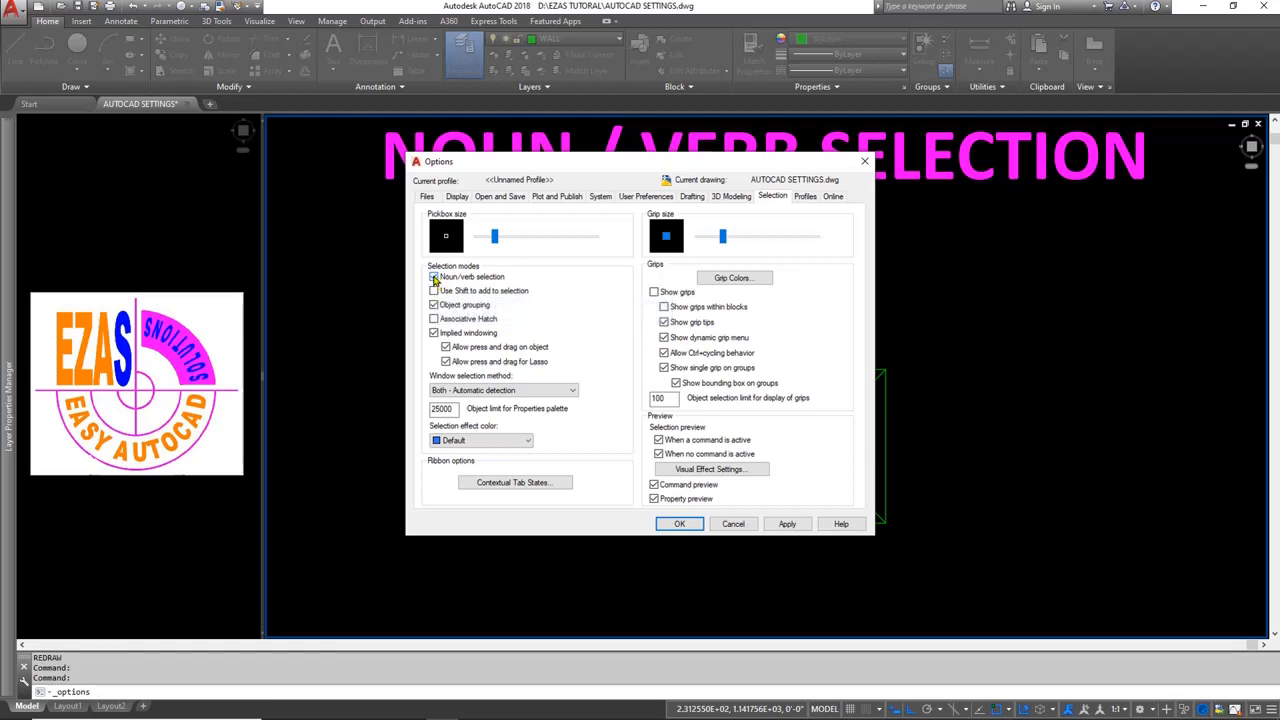
{"action": "left_click", "coordinate": [672, 522]}
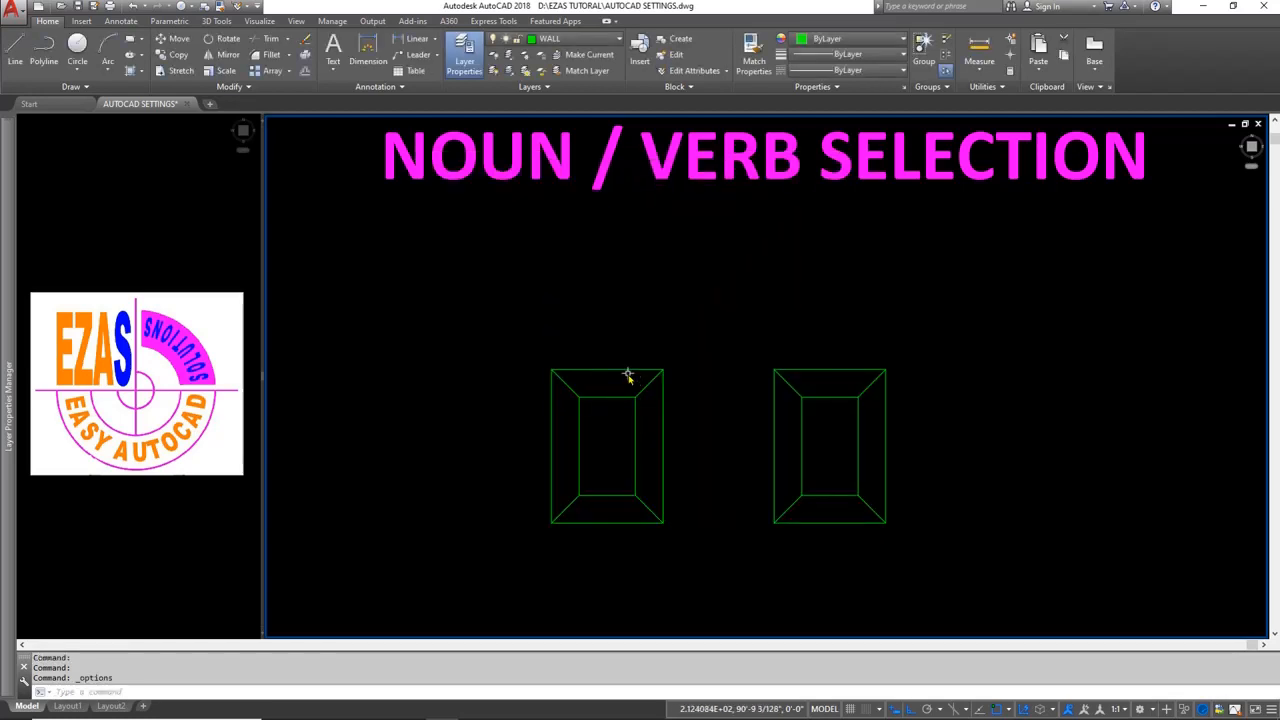
Select the outer rectangle of the left figure first and erase it with ERASE.
{"action": "left_click_drag", "start_coordinate": [629, 355], "coordinate": [609, 380]}
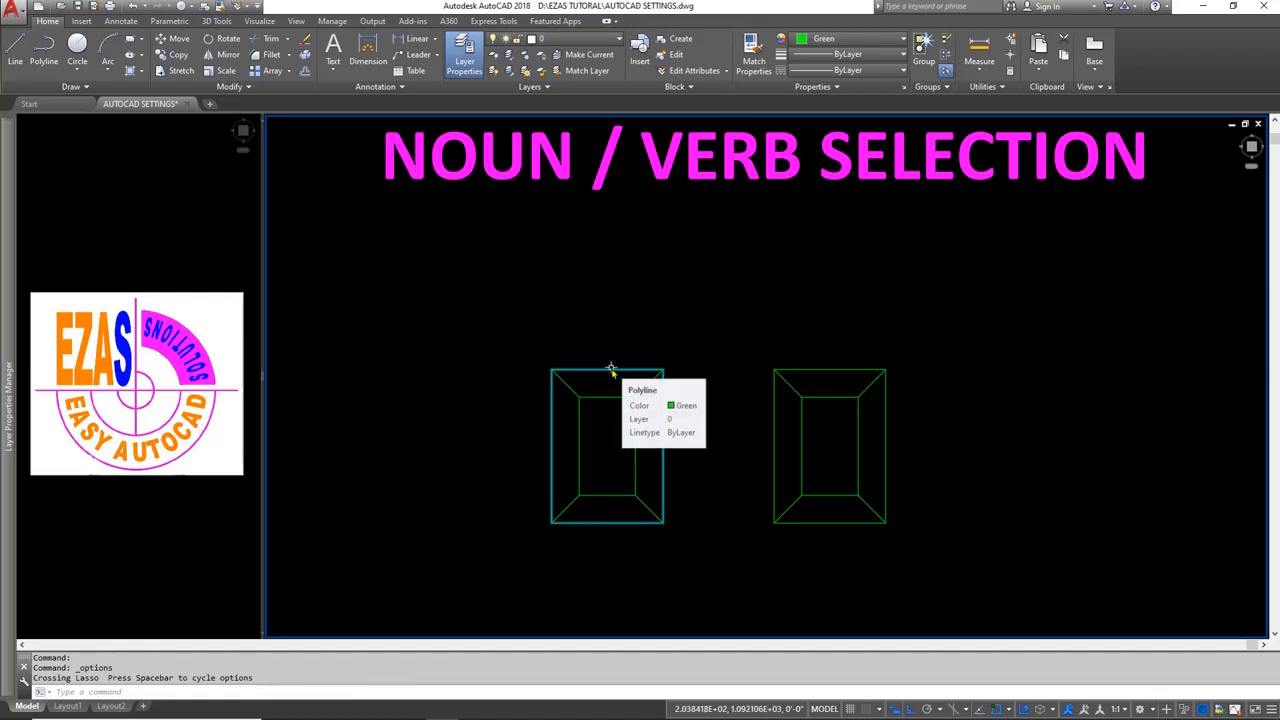
{"action": "type", "text": "ERASE"}
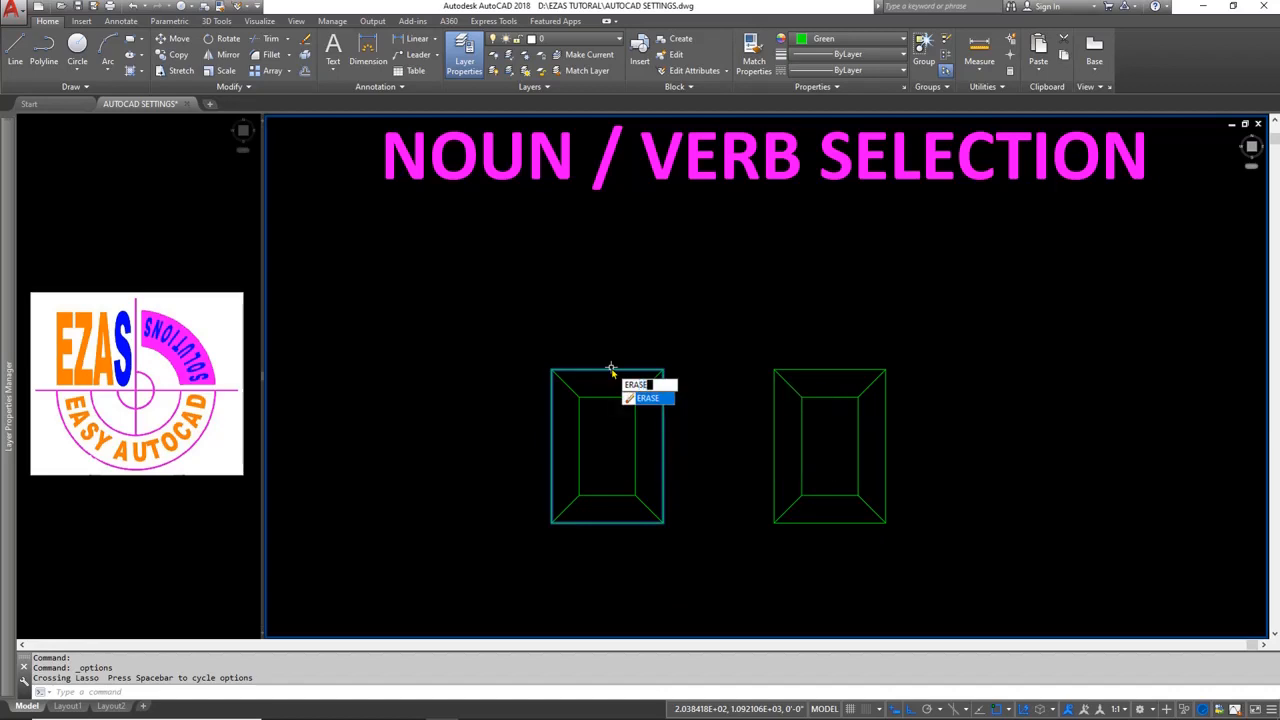
{"action": "key", "text": "Return"}
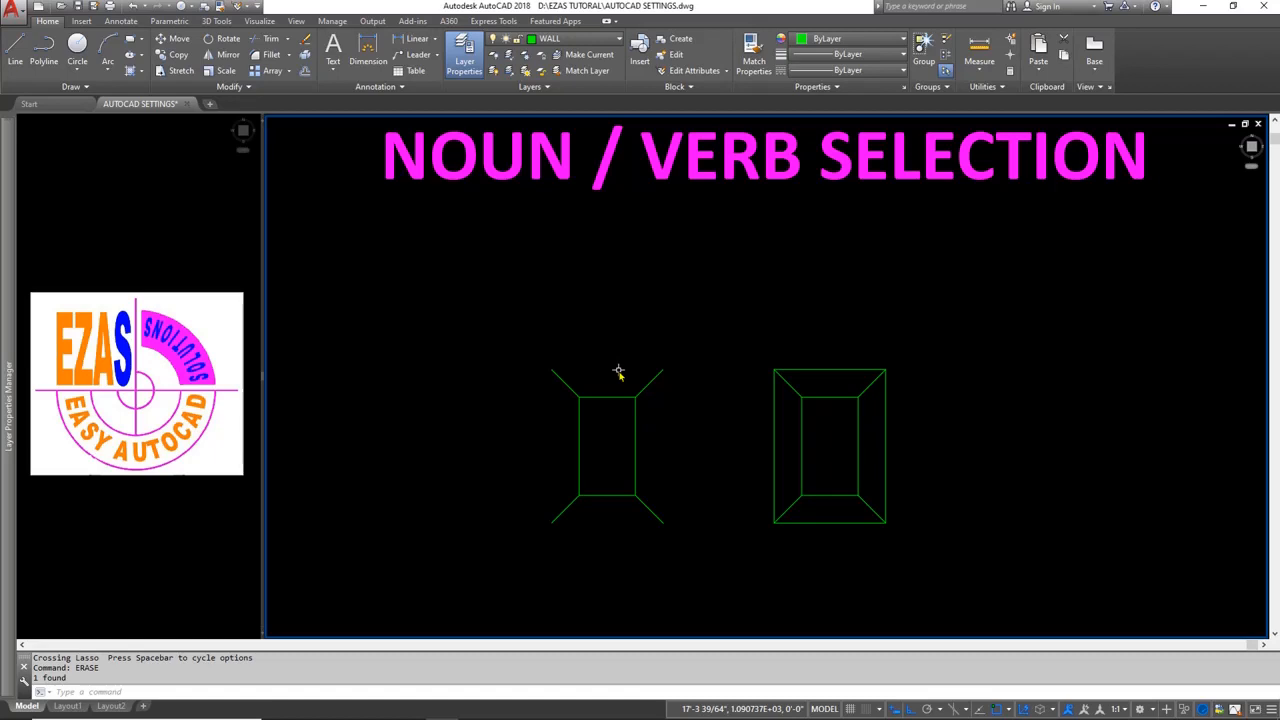
Preselect the left figure's inner rectangle with a crossing window and move it horizontally right into the gap between the two figures.
{"action": "left_click", "coordinate": [646, 449]}
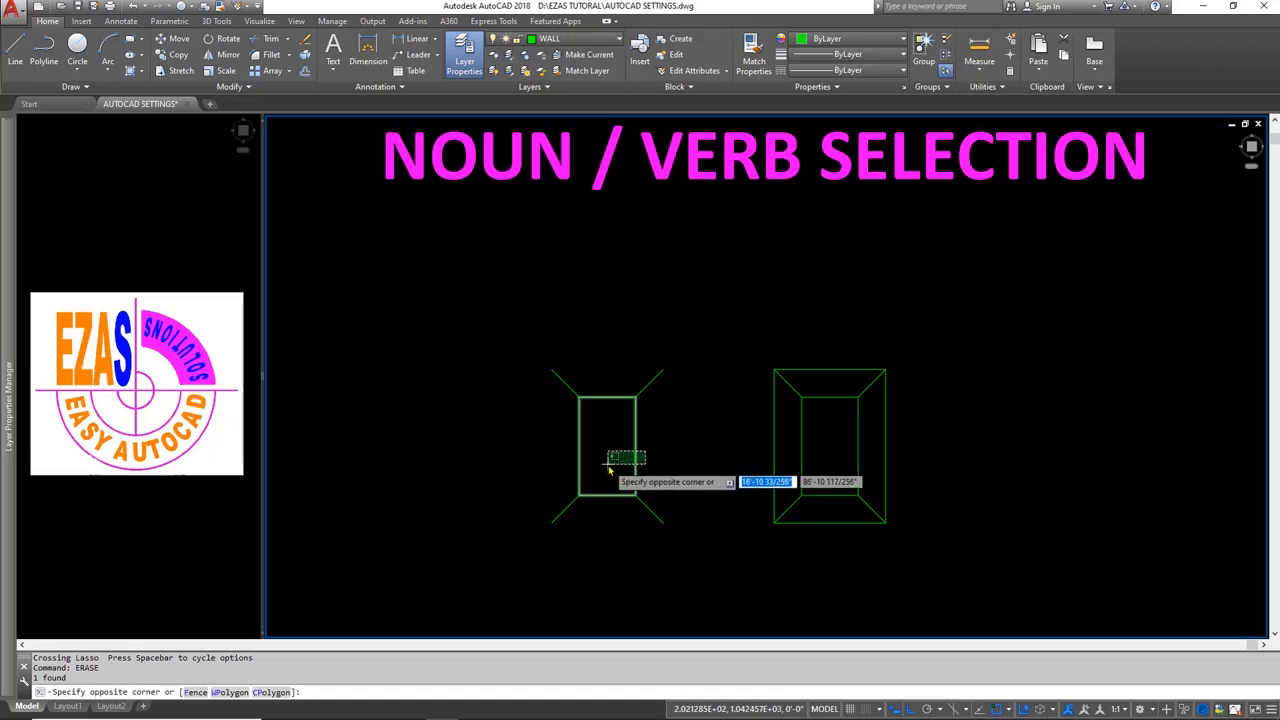
{"action": "left_click", "coordinate": [607, 465]}
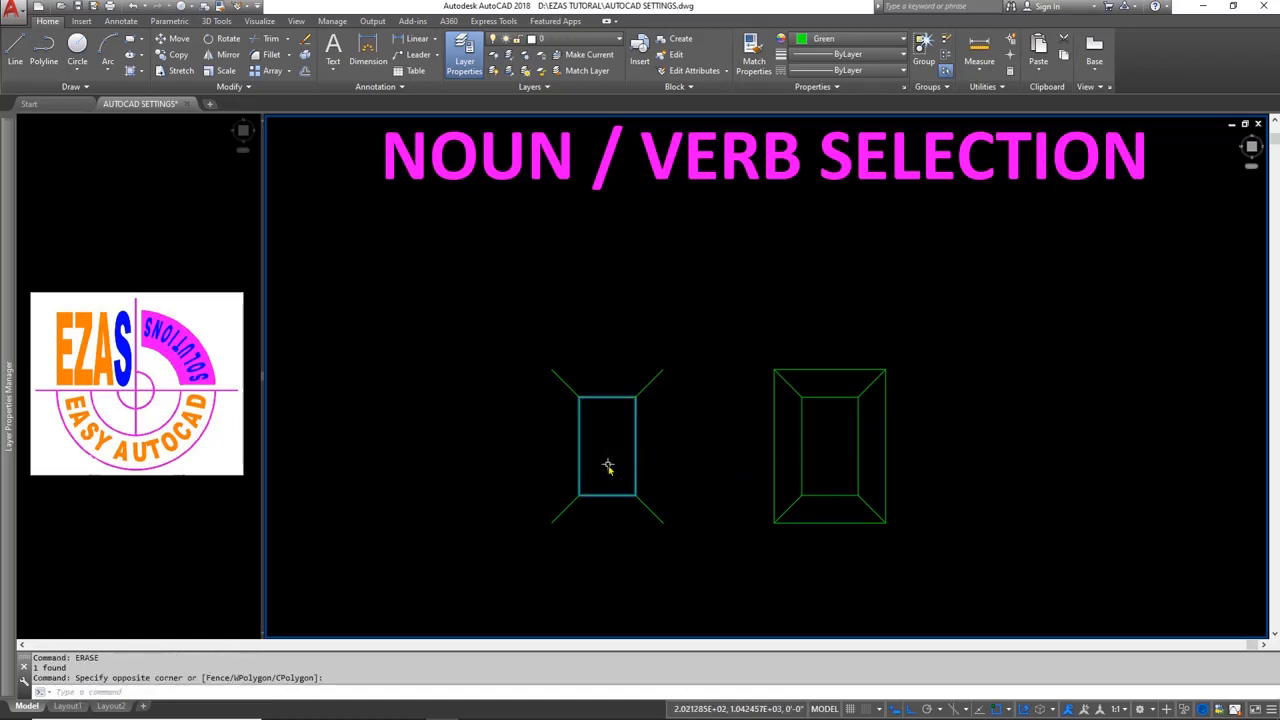
{"action": "type", "text": "MOVE"}
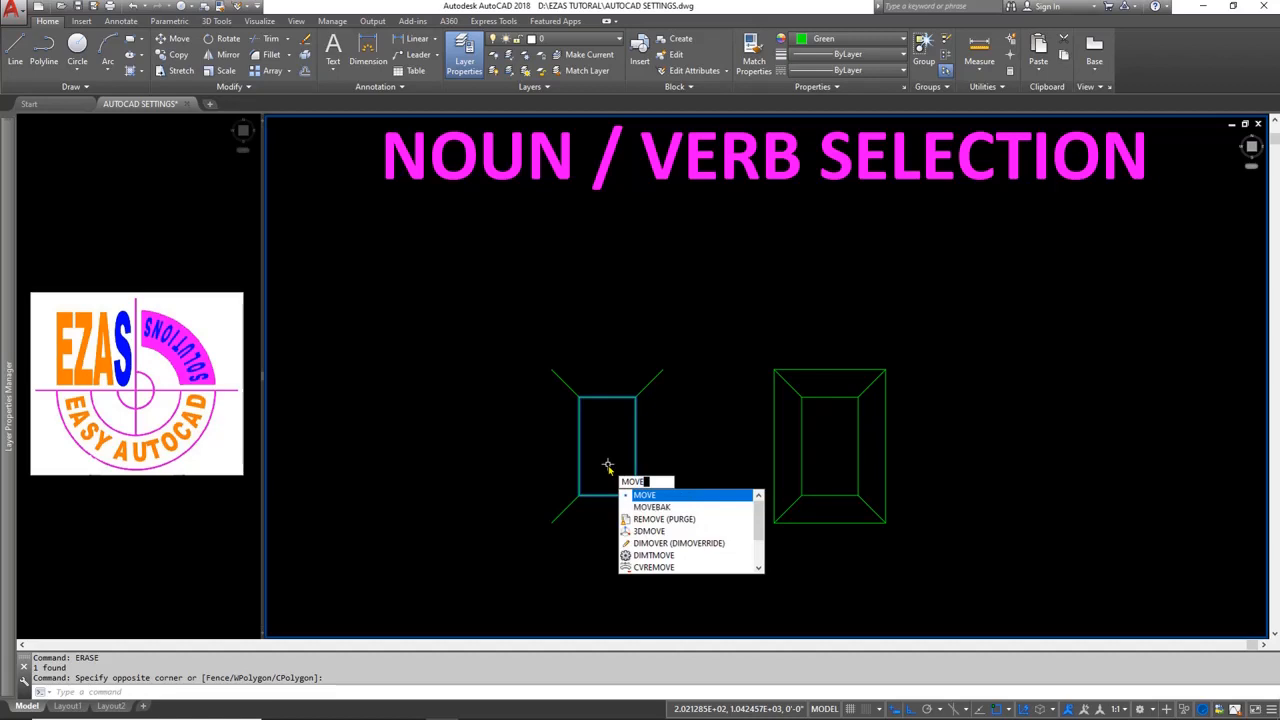
{"action": "key", "text": "Return"}
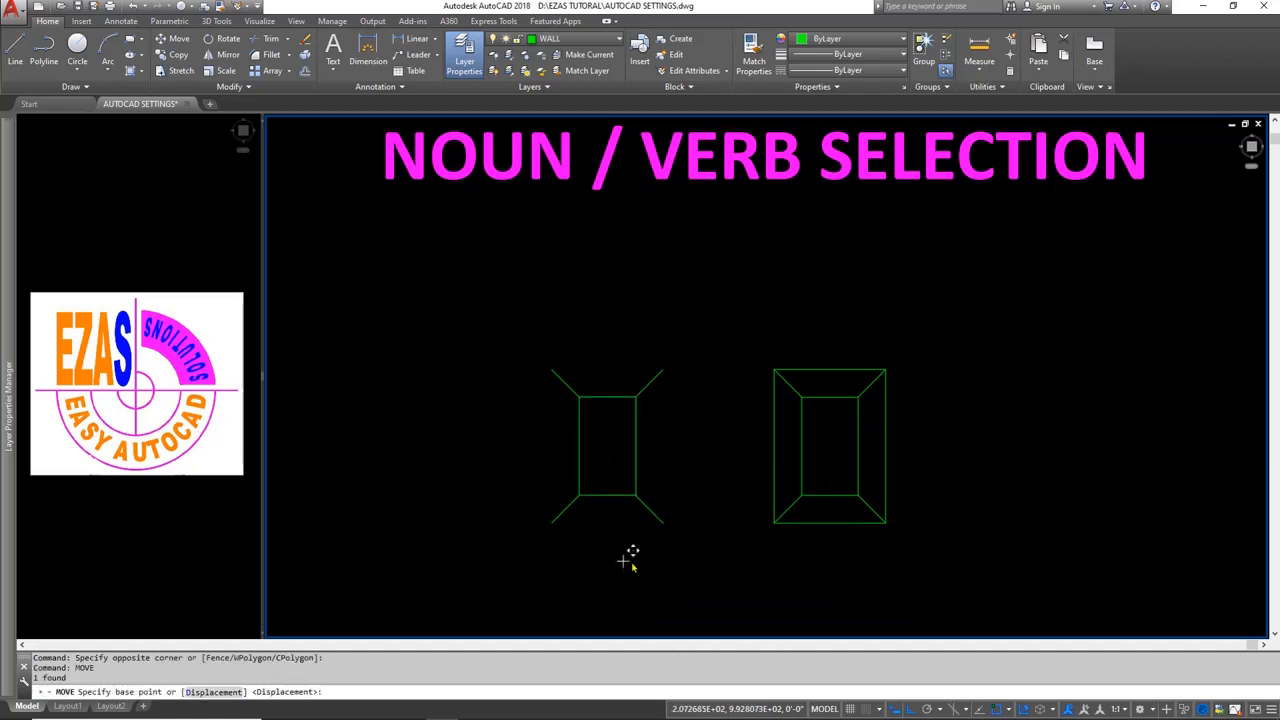
{"action": "left_click", "coordinate": [625, 563]}
{"action": "left_click", "coordinate": [729, 562]}
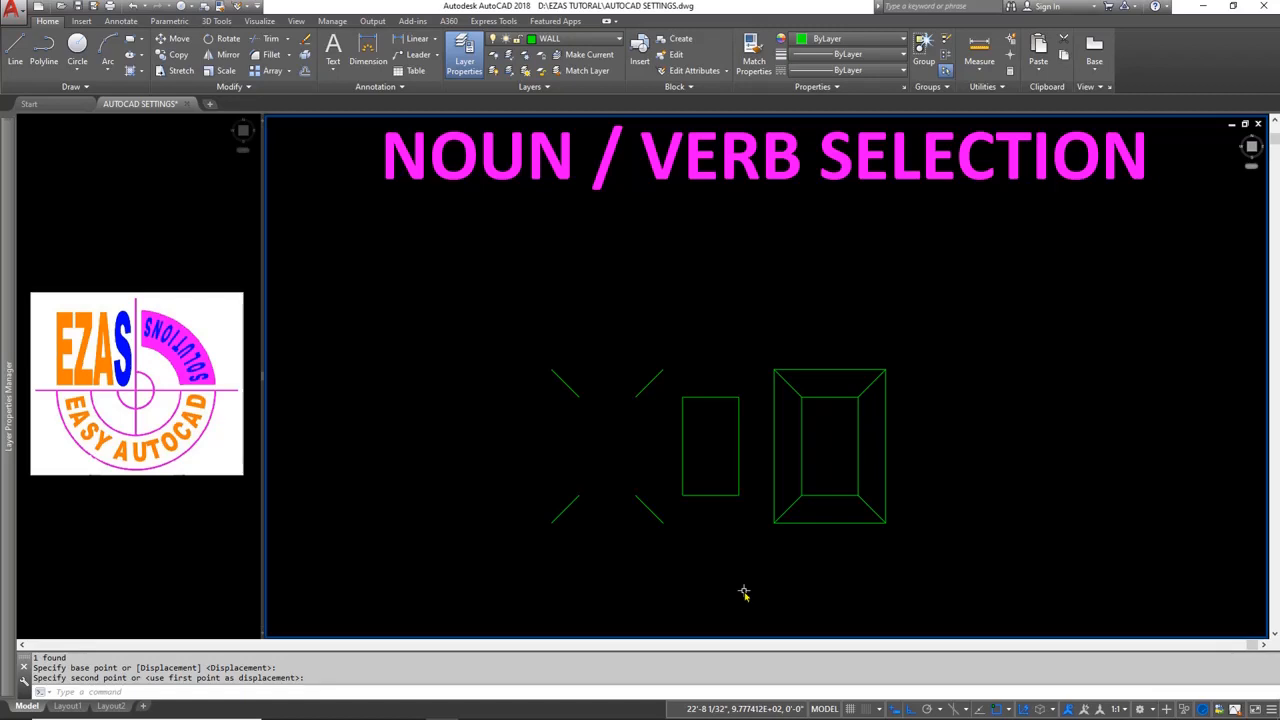
Start MOVE first, select the right figure's outer rectangle and its two upper diagonal lines, and move them horizontally right, clear of the inner rectangle.
{"action": "type", "text": "MOVE"}
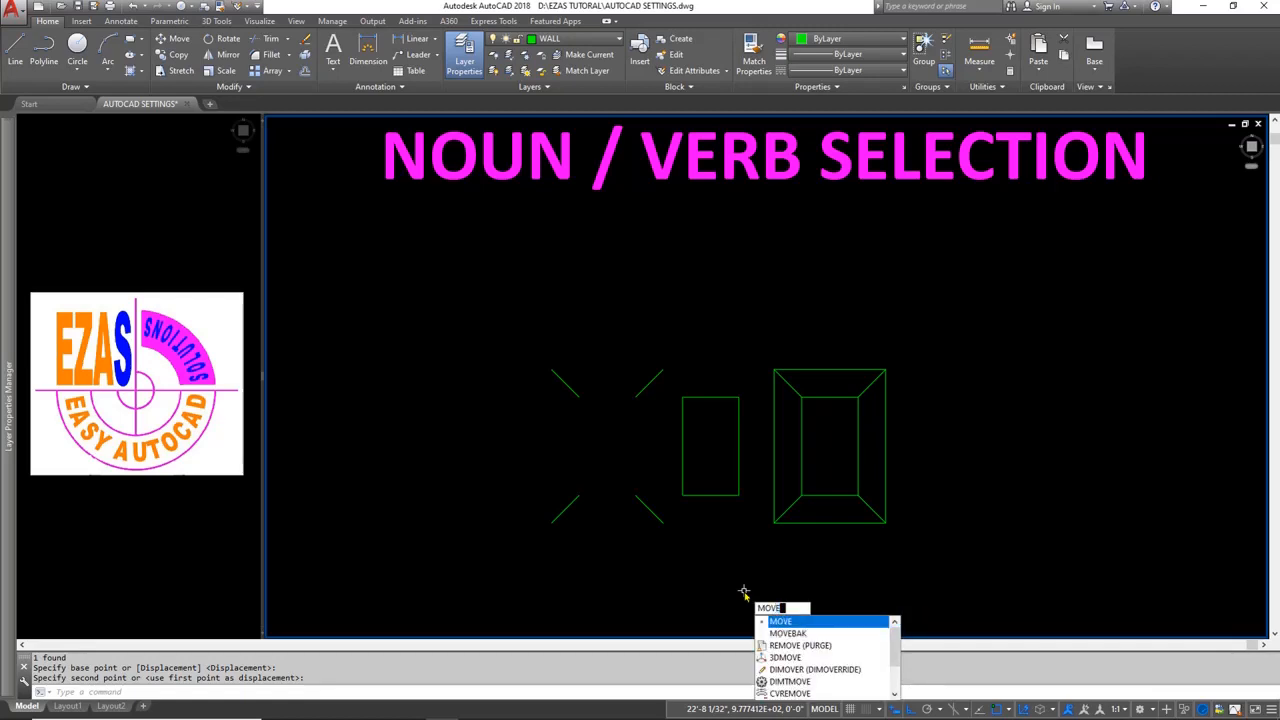
{"action": "key", "text": "Return"}
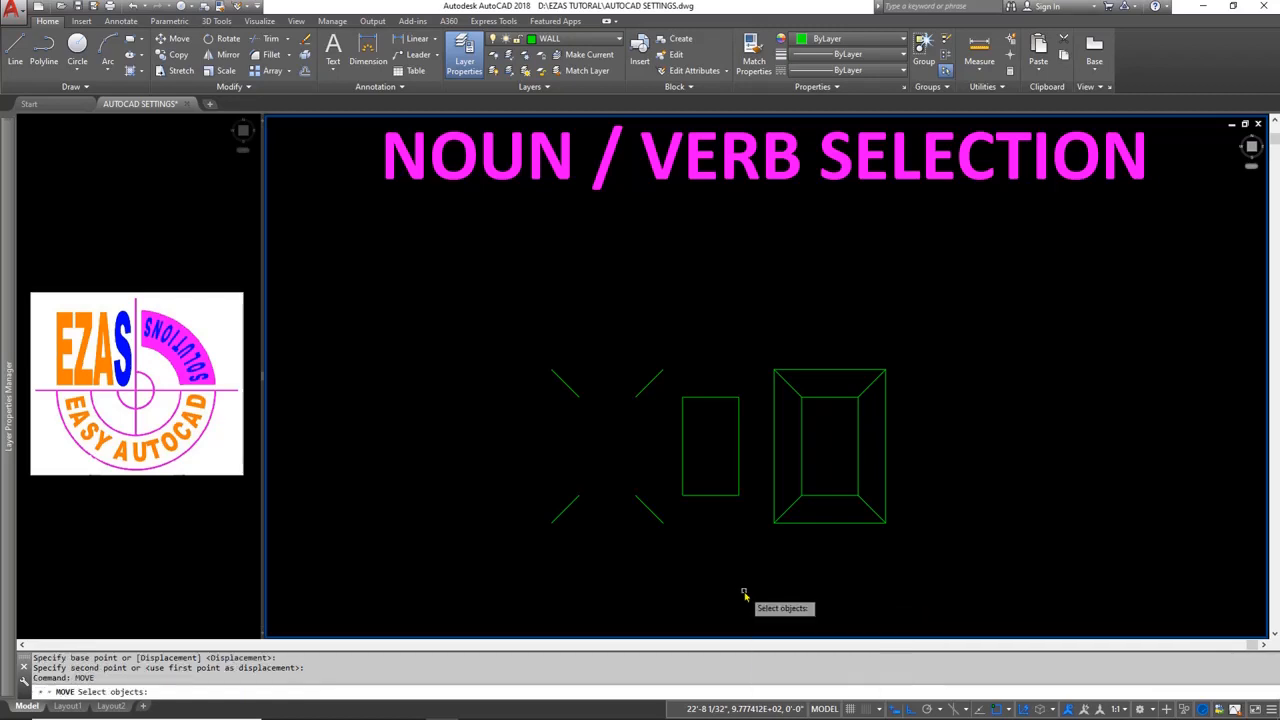
{"action": "left_click", "coordinate": [885, 436]}
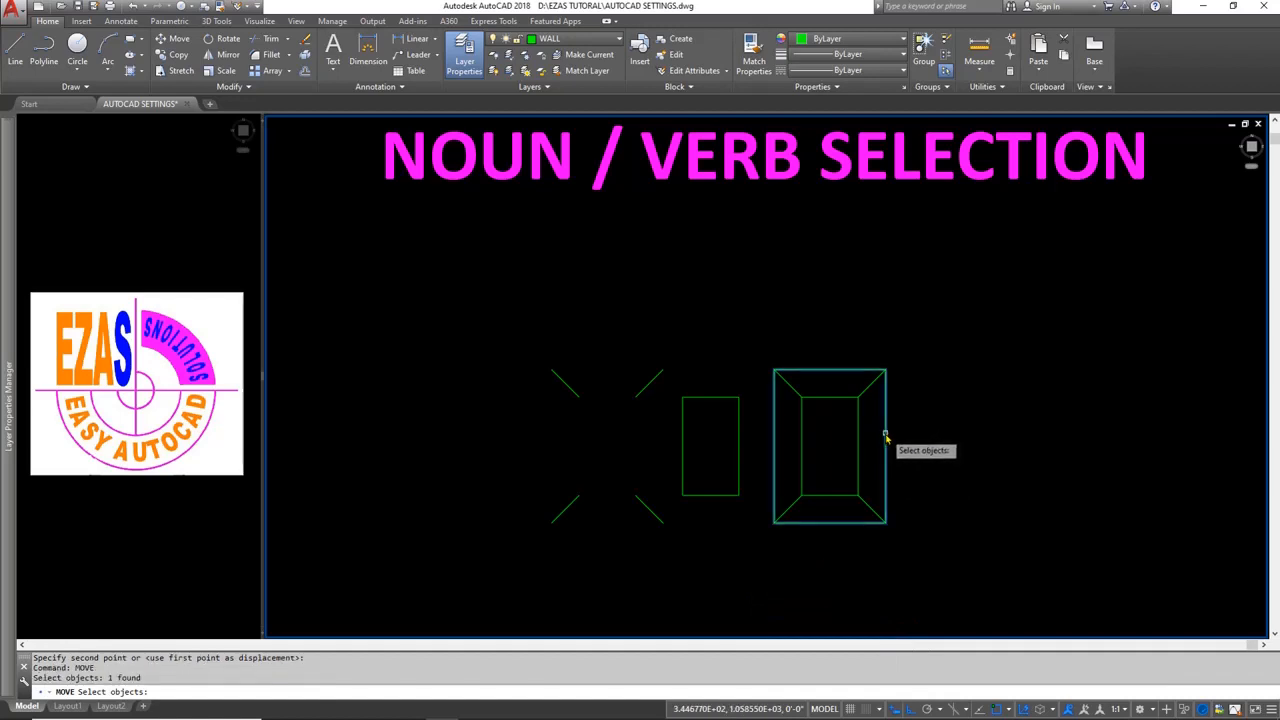
{"action": "left_click", "coordinate": [868, 391]}
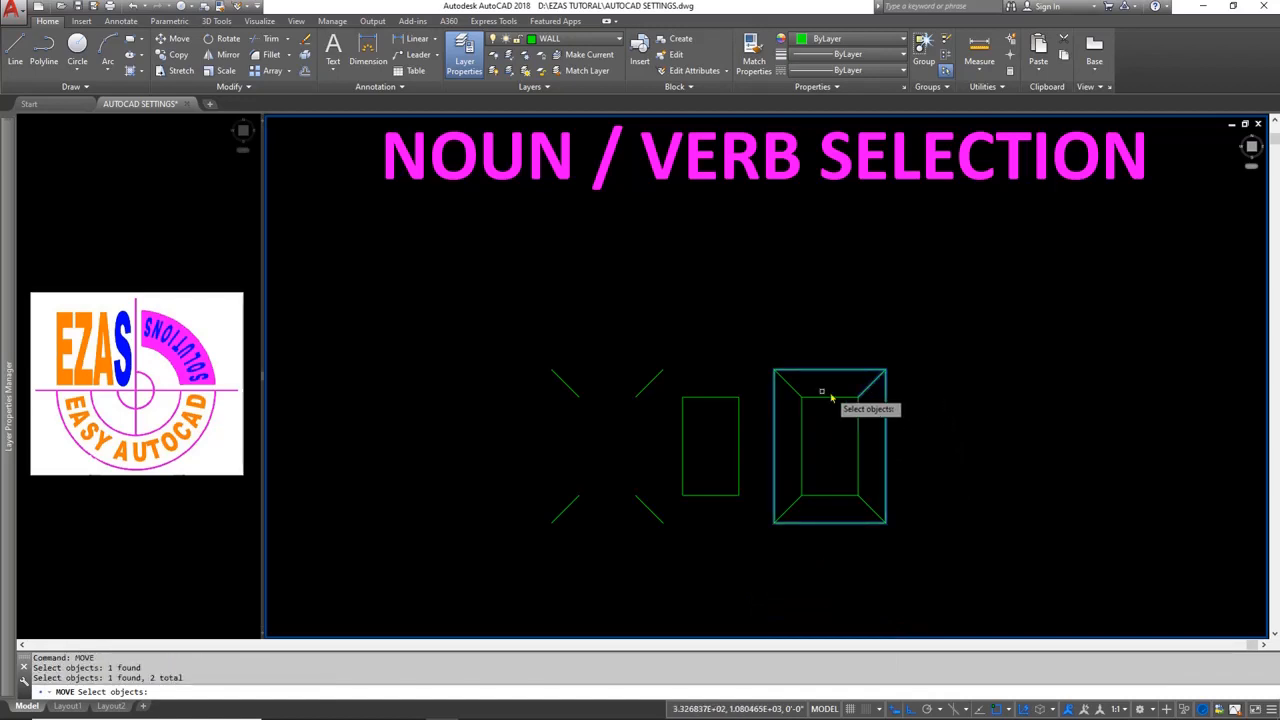
{"action": "left_click", "coordinate": [792, 388]}
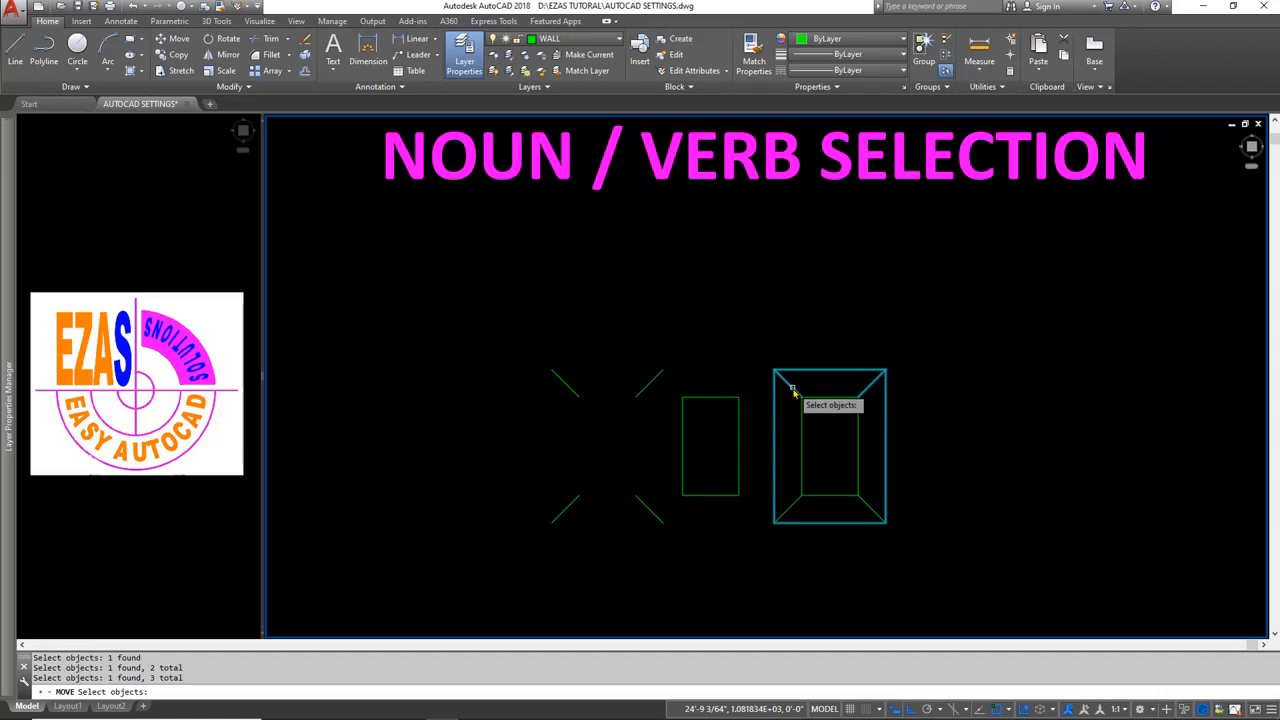
{"action": "key", "text": "Return"}
{"action": "left_click", "coordinate": [775, 294]}
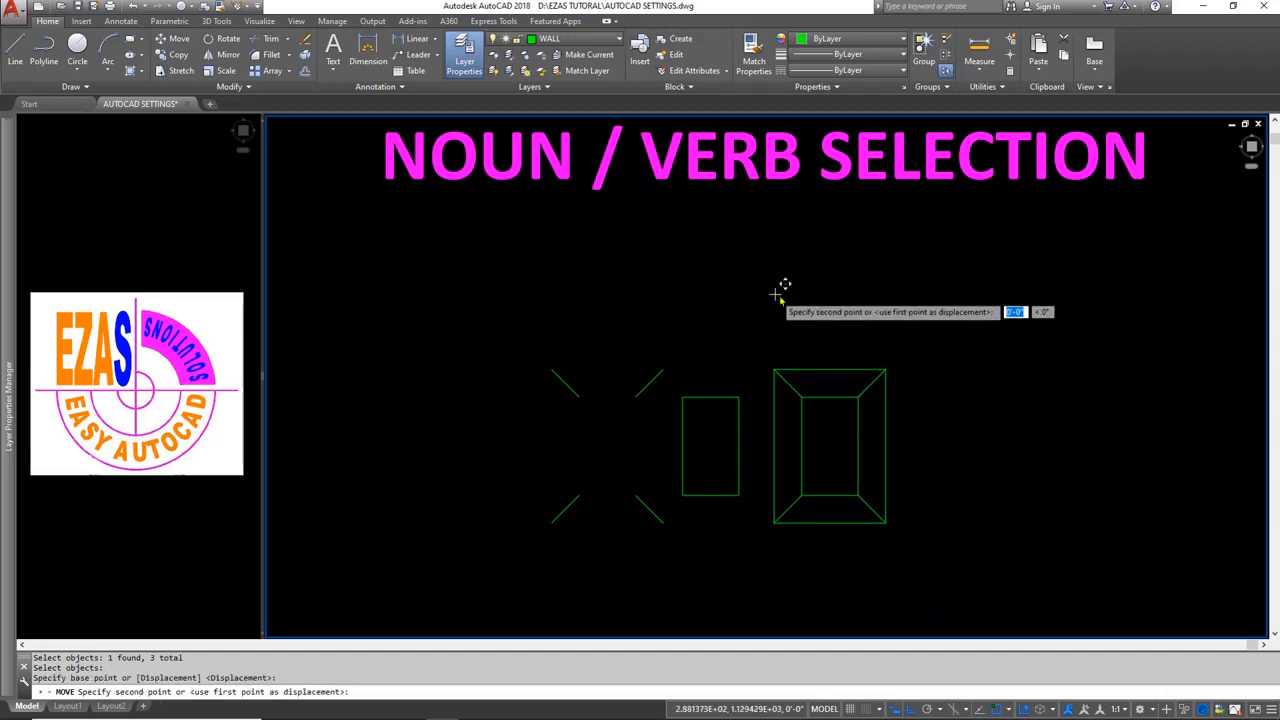
{"action": "left_click", "coordinate": [919, 294]}
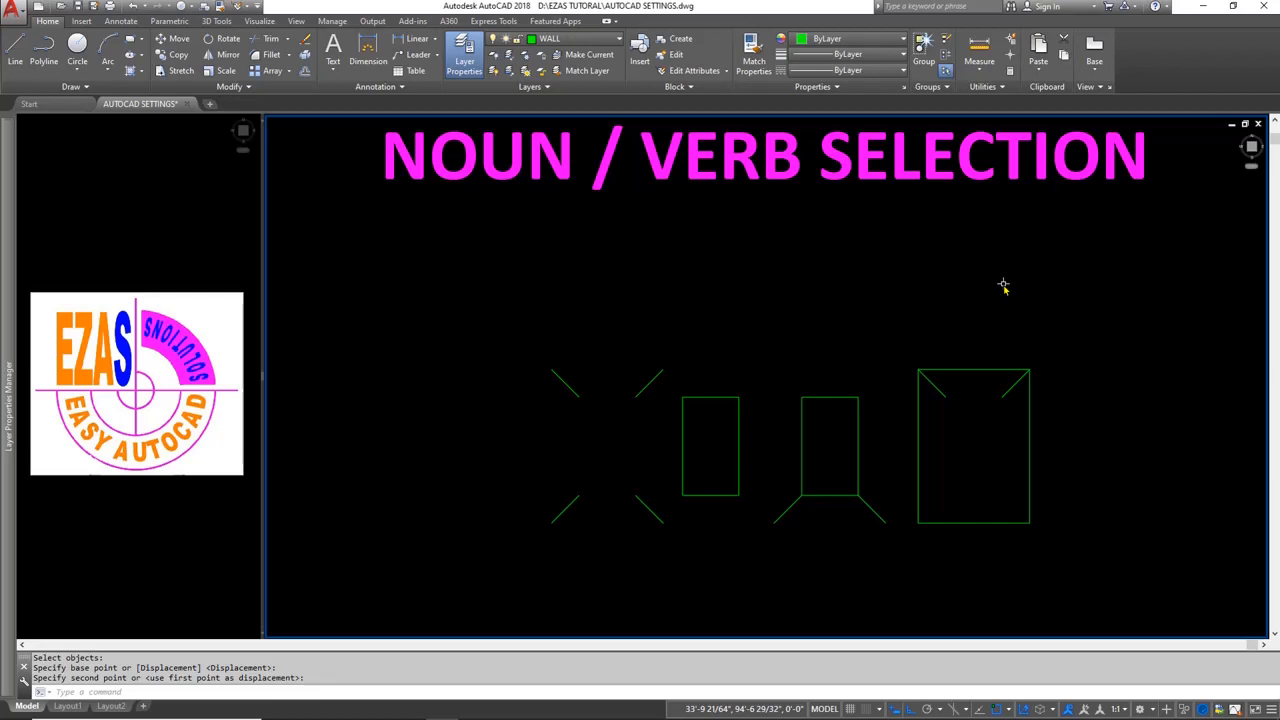
Disable Noun/verb selection in the Selection options and accept the settings.
{"action": "right_click", "coordinate": [695, 202]}
{"action": "left_click", "coordinate": [755, 440]}
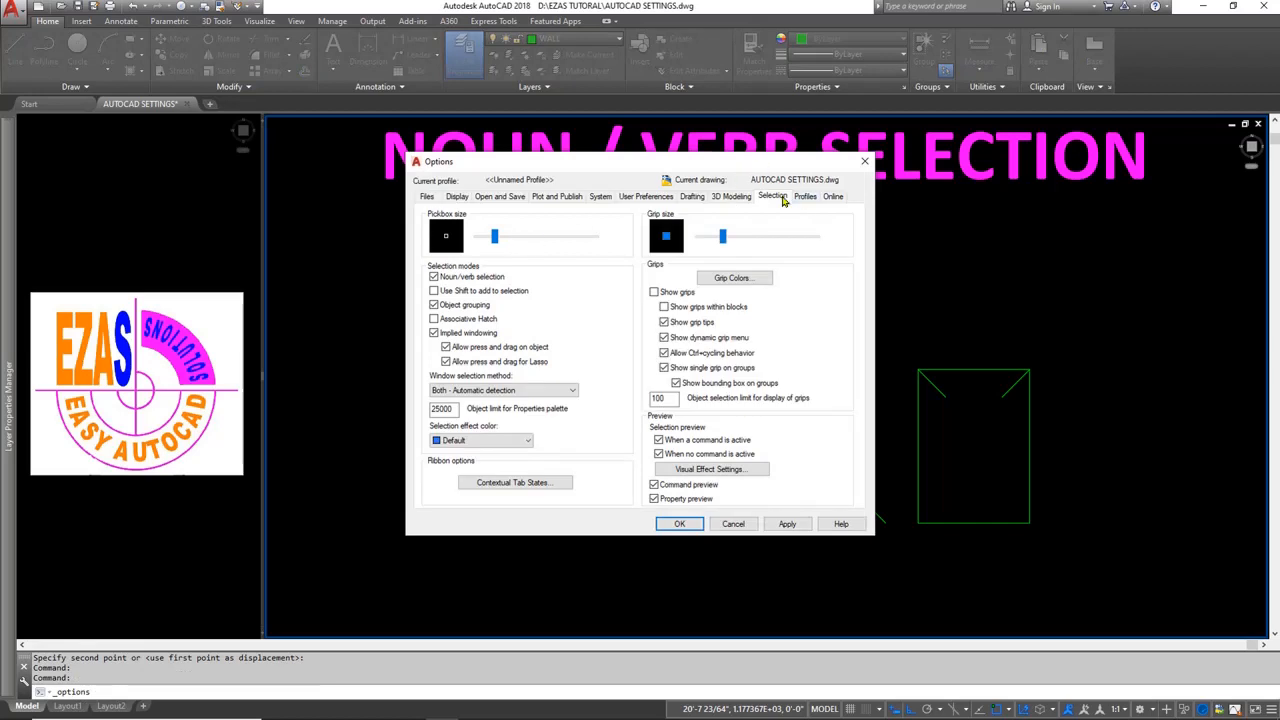
{"action": "left_click", "coordinate": [434, 277]}
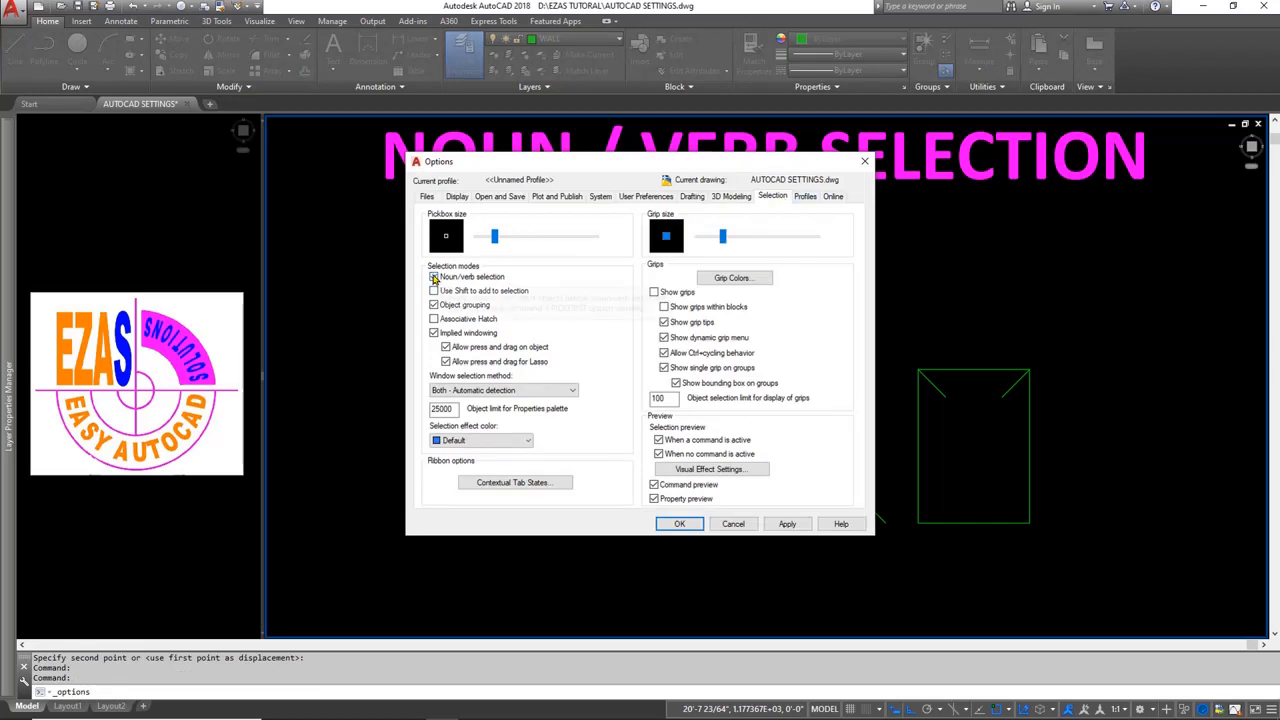
{"action": "left_click", "coordinate": [679, 523]}
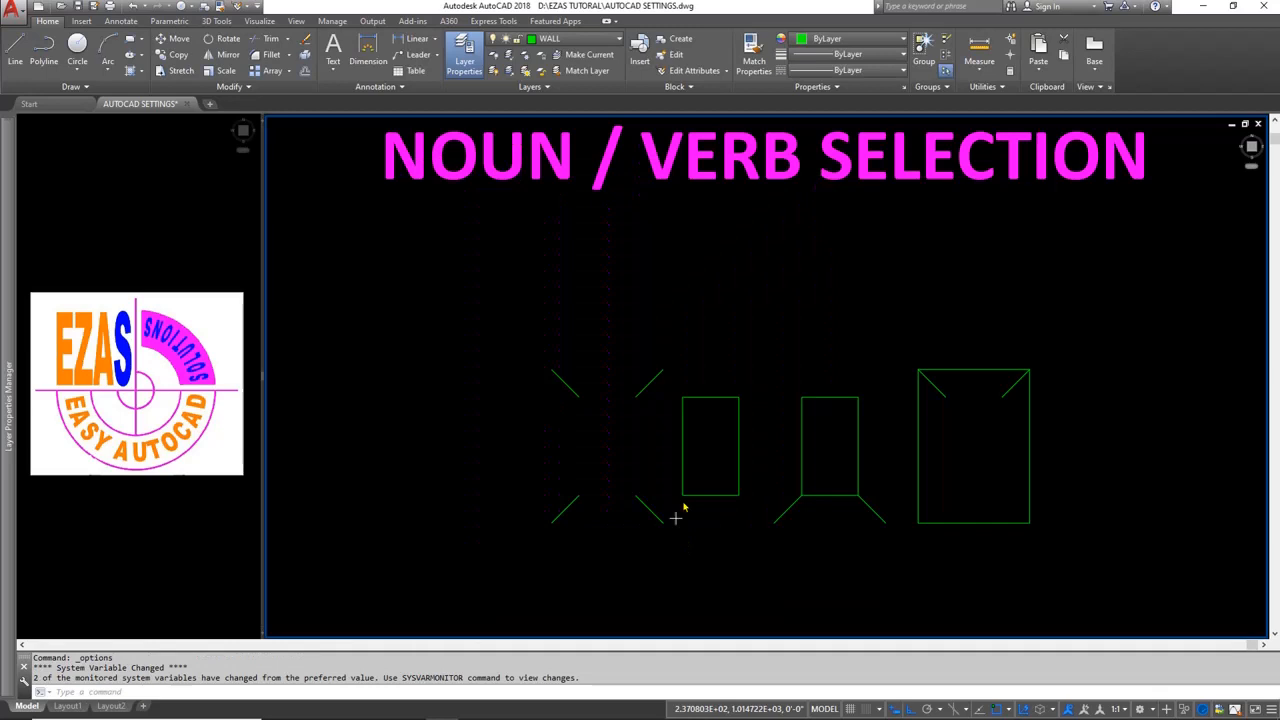
Try to preselect the small rectangle between the figures with no command active.
{"action": "left_click", "coordinate": [739, 398]}
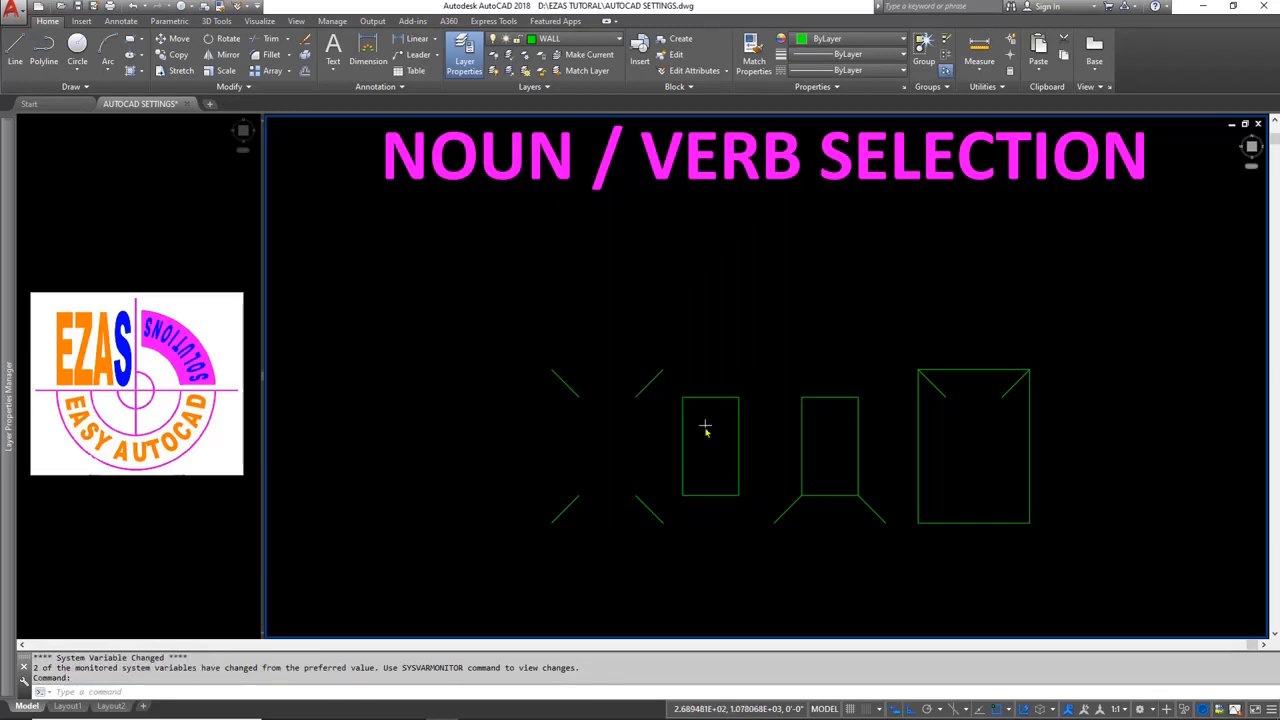
{"action": "left_click", "coordinate": [739, 402]}
{"action": "left_click", "coordinate": [706, 401]}
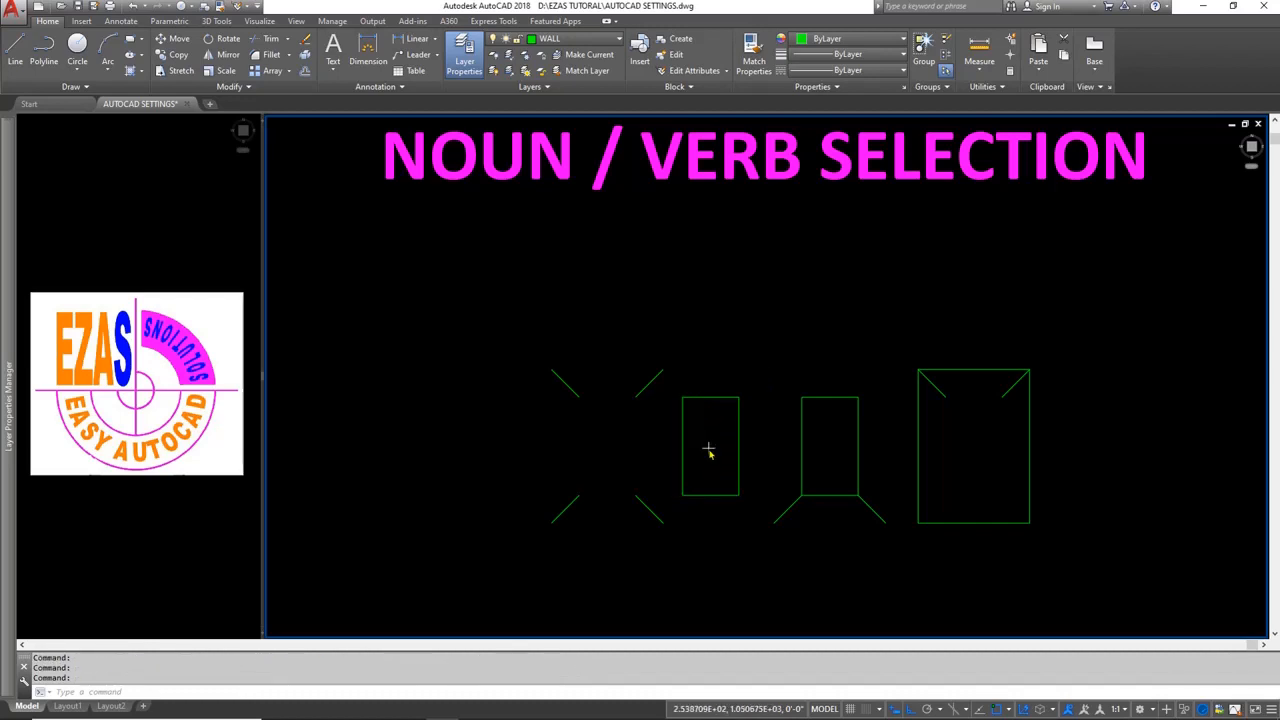
Start MOVE first, select the two small rectangles, and move them up and slightly left, above the diagonal lines.
{"action": "type", "text": "MOVE"}
{"action": "key", "text": "Return"}
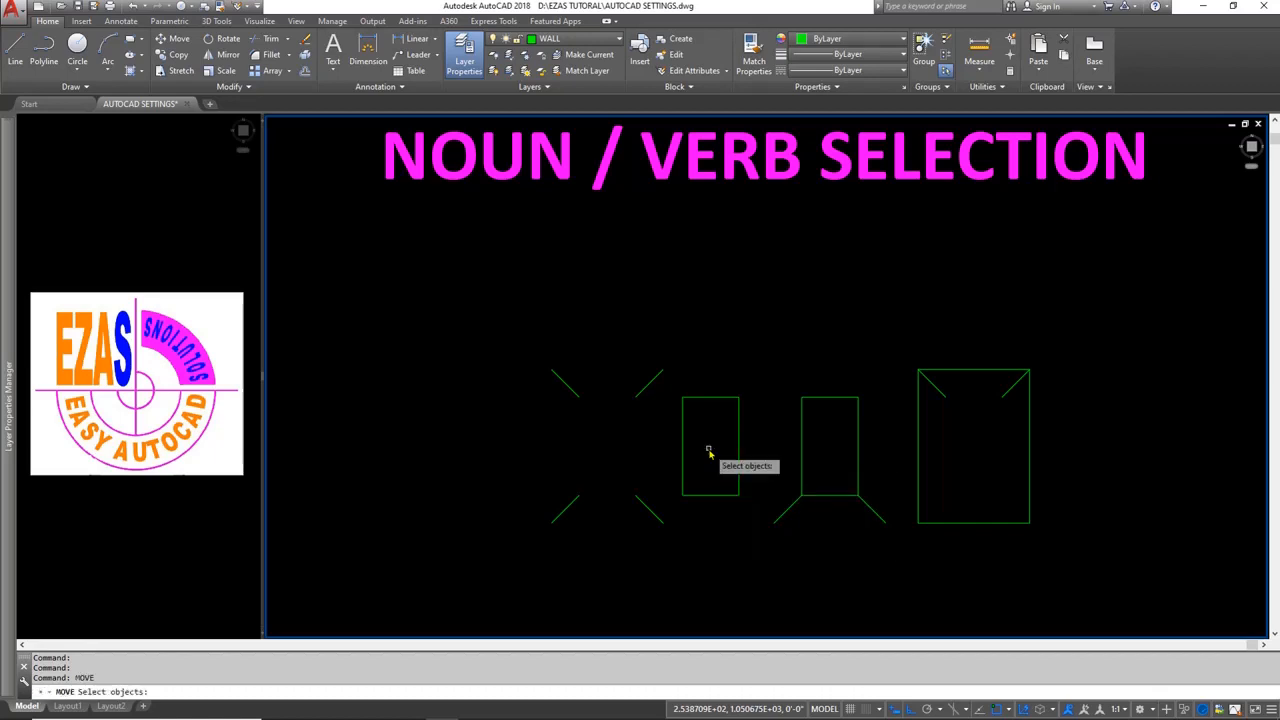
{"action": "left_click", "coordinate": [720, 398]}
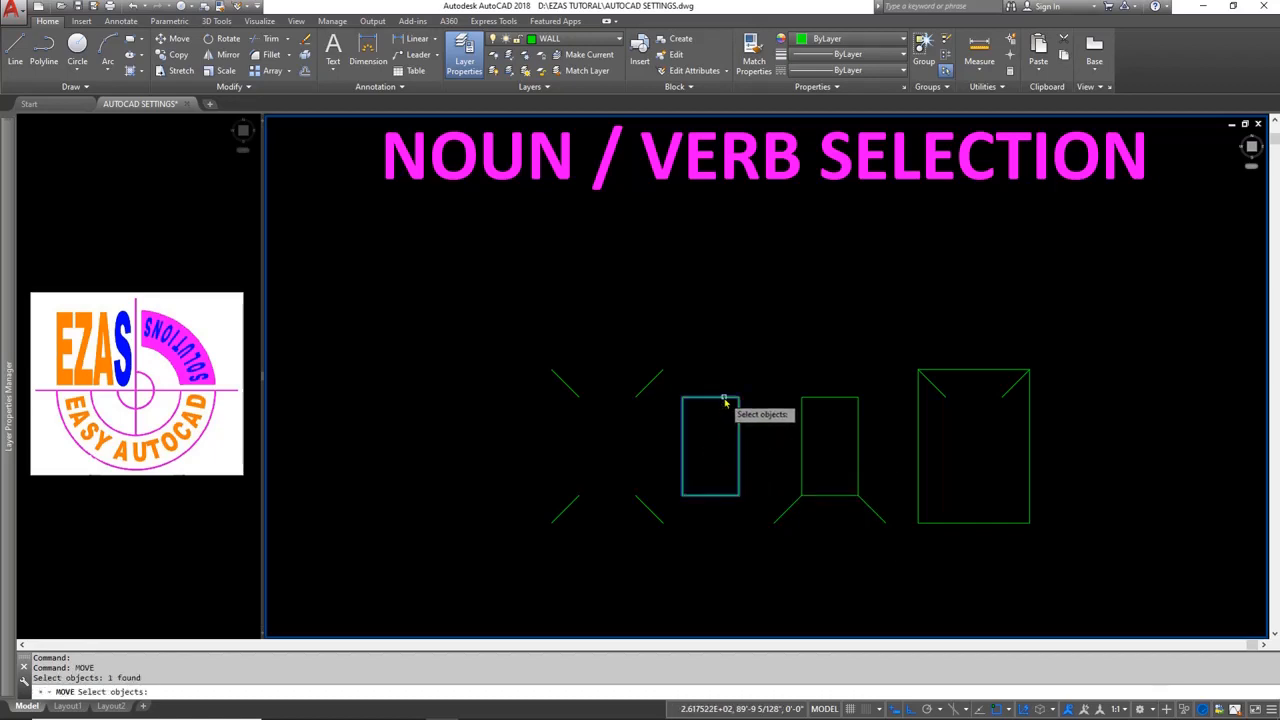
{"action": "left_click", "coordinate": [851, 400]}
{"action": "key", "text": "Return"}
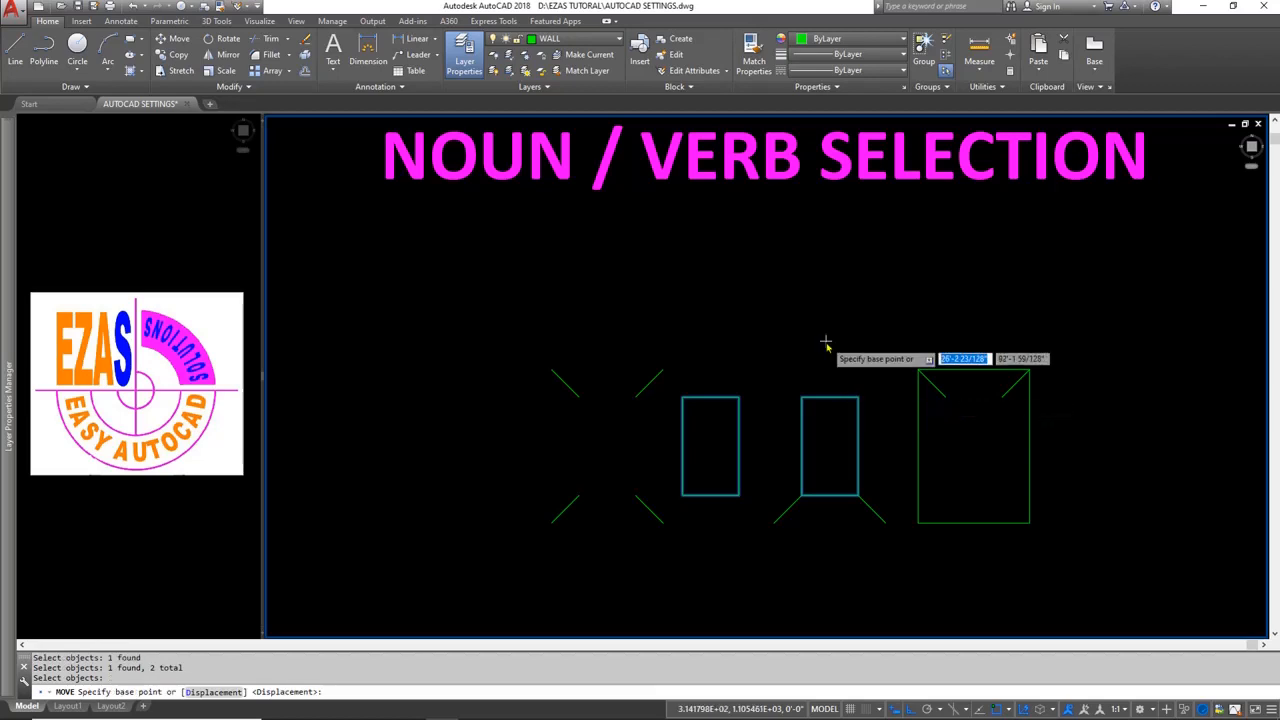
{"action": "left_click", "coordinate": [826, 340]}
{"action": "left_click", "coordinate": [826, 212]}
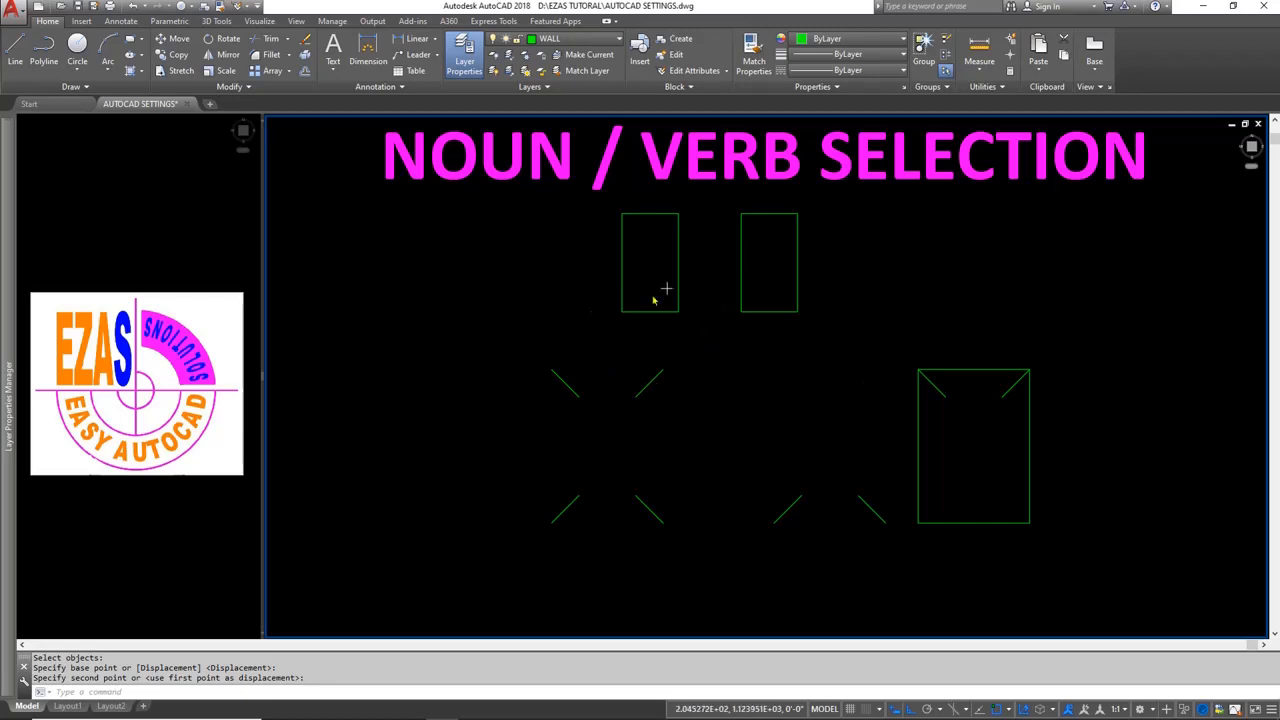
Enable Noun/verb selection again in the Selection options and accept the settings.
{"action": "right_click", "coordinate": [597, 368]}
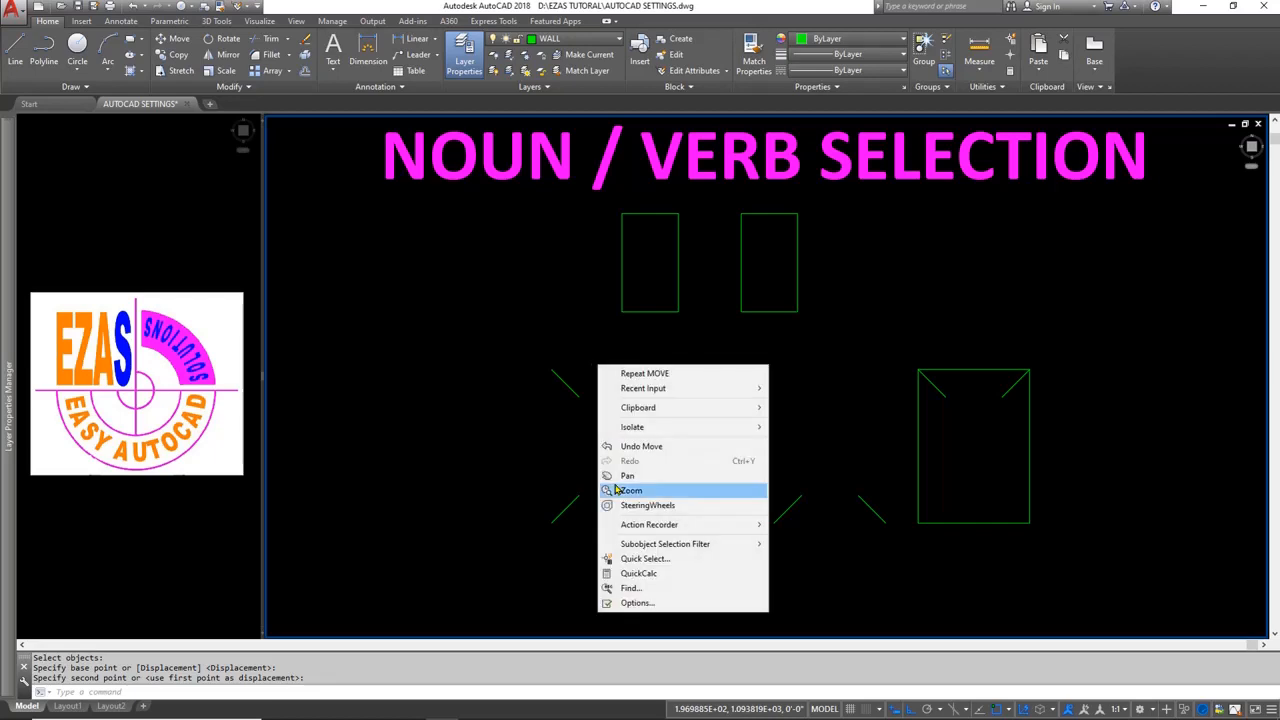
{"action": "left_click", "coordinate": [613, 596]}
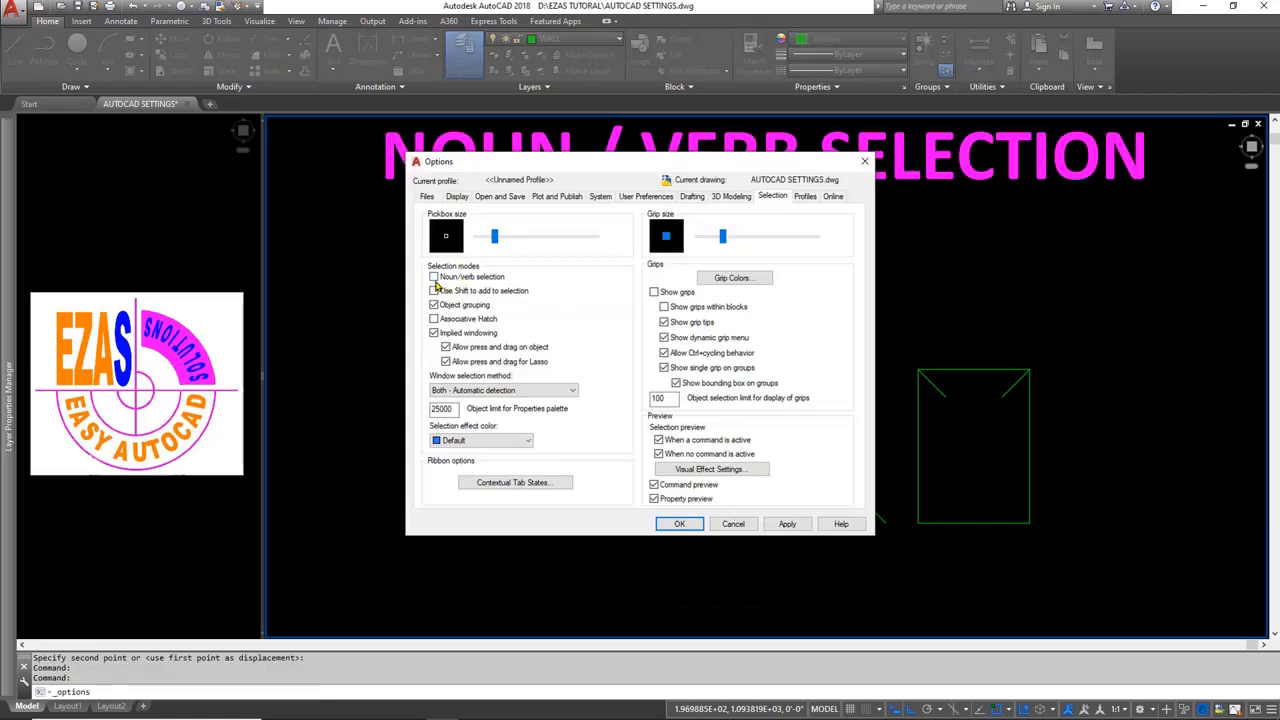
{"action": "left_click", "coordinate": [434, 278]}
{"action": "left_click", "coordinate": [681, 524]}
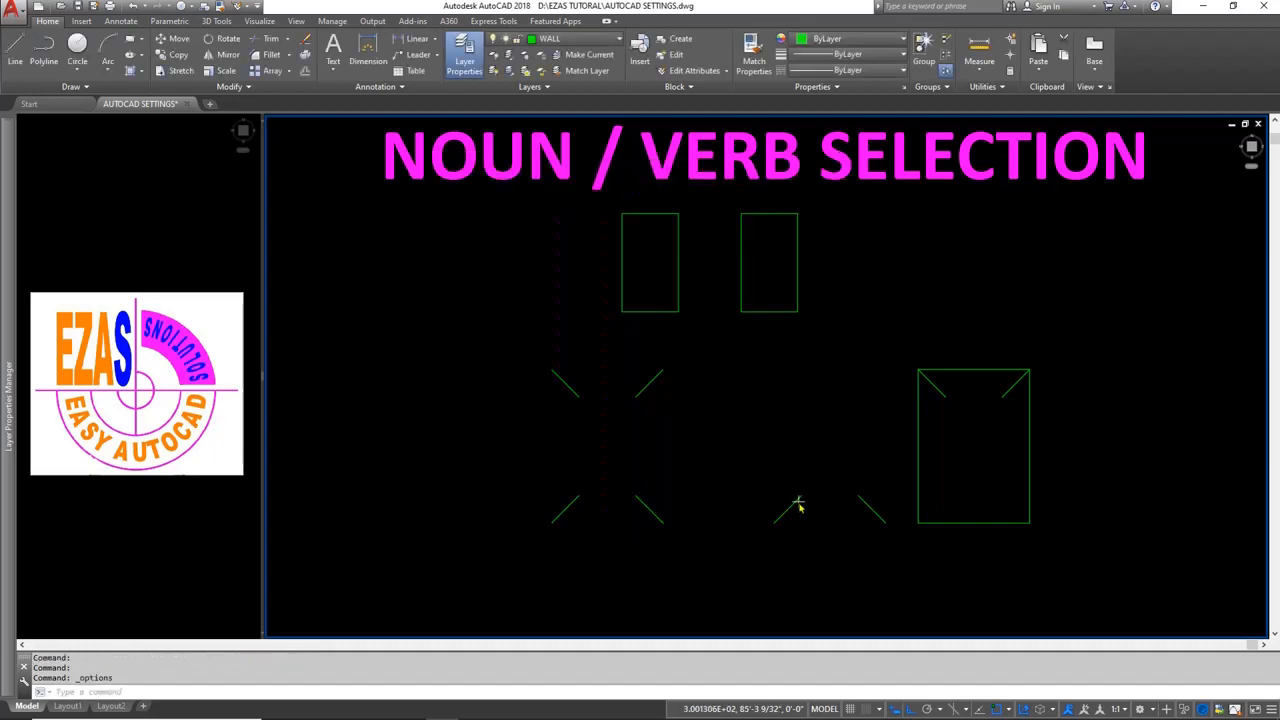